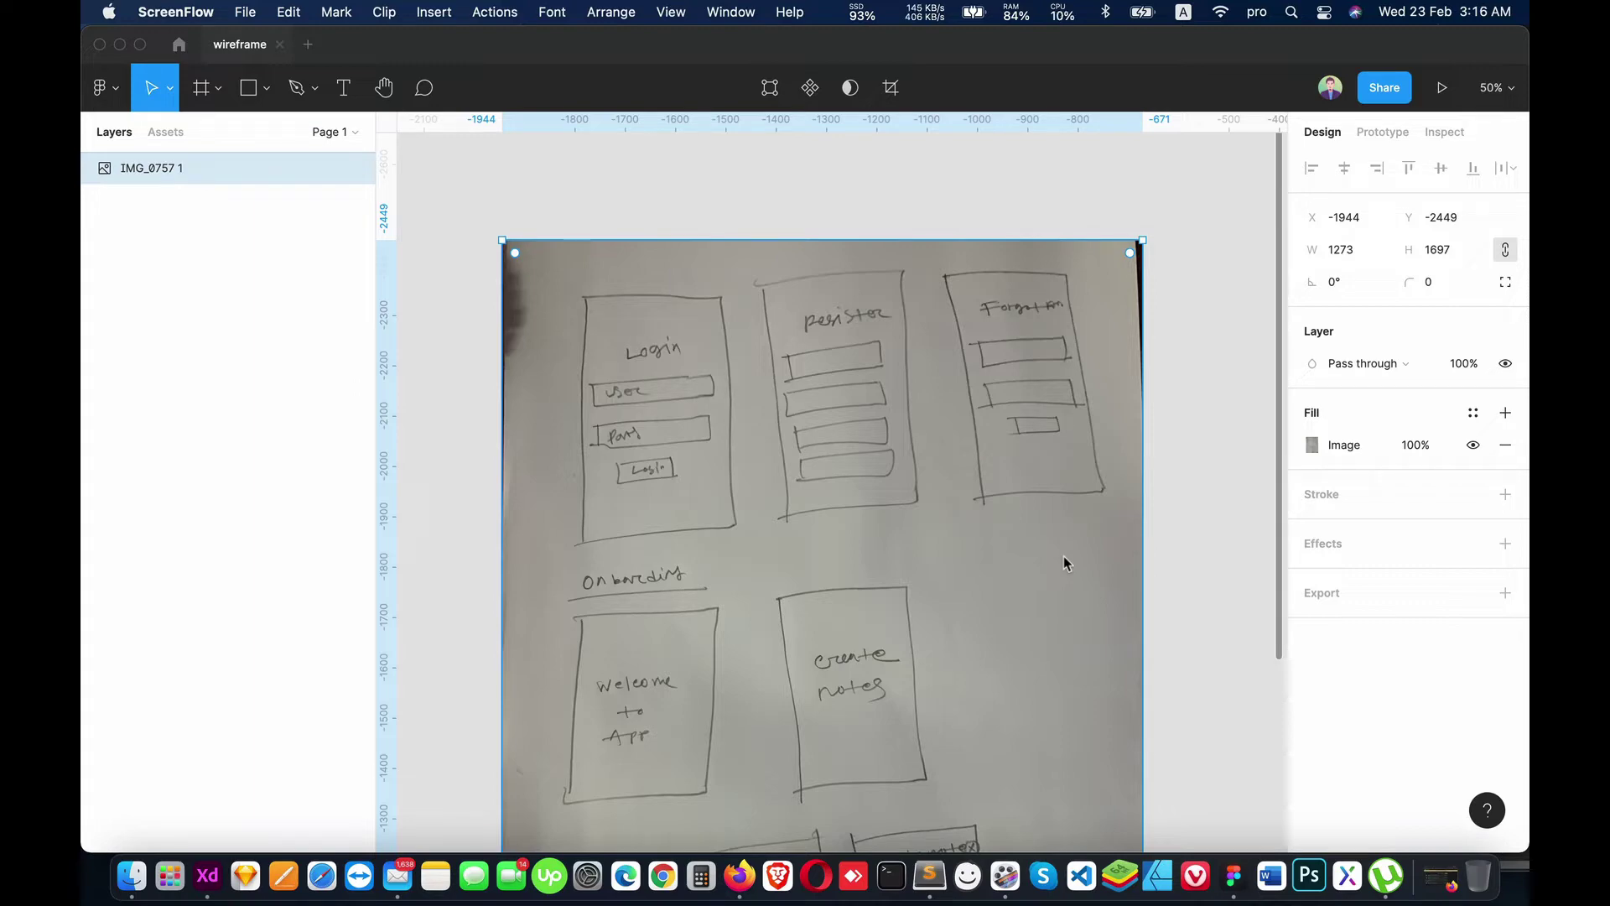
Step: Pan the Figma canvas to open empty space beside the sketch photo
{"action": "scroll", "coordinate": [934, 525], "scroll_direction": "down", "scroll_amount": 5}
{"action": "scroll", "coordinate": [934, 518], "scroll_direction": "up", "scroll_amount": 5}
{"action": "scroll", "coordinate": [919, 530], "scroll_direction": "down", "scroll_amount": 5}
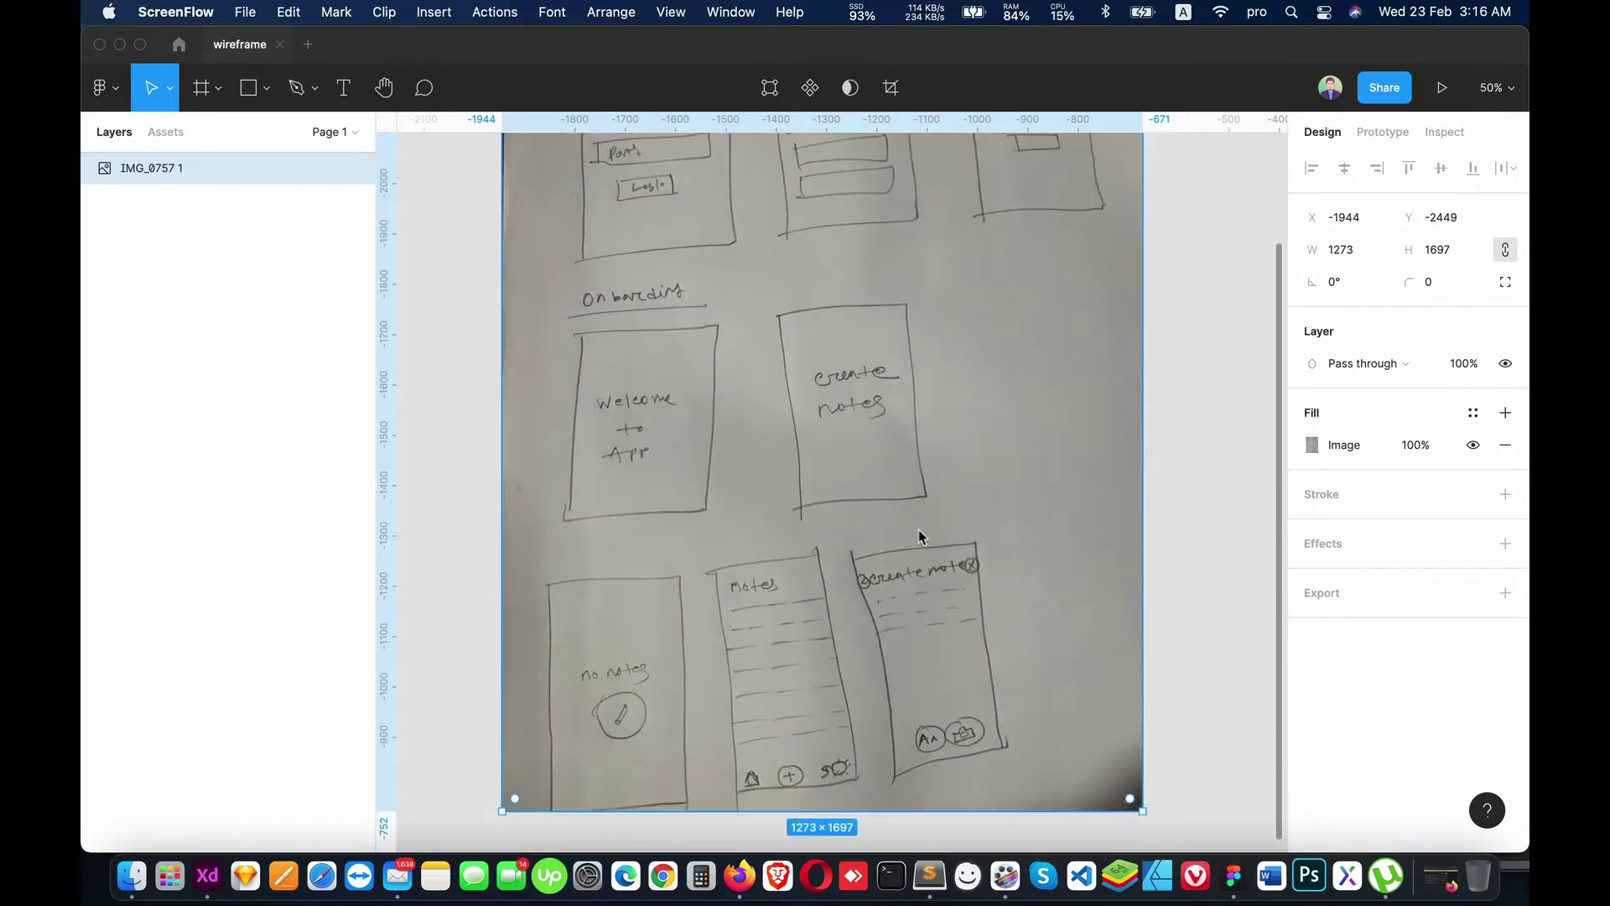
{"action": "scroll", "coordinate": [919, 536], "scroll_direction": "down", "scroll_amount": 5}
{"action": "scroll", "coordinate": [925, 531], "scroll_direction": "up", "scroll_amount": 5}
{"action": "scroll", "coordinate": [924, 533], "scroll_direction": "up", "scroll_amount": 3}
{"action": "scroll", "coordinate": [925, 535], "scroll_direction": "down", "scroll_amount": 5}
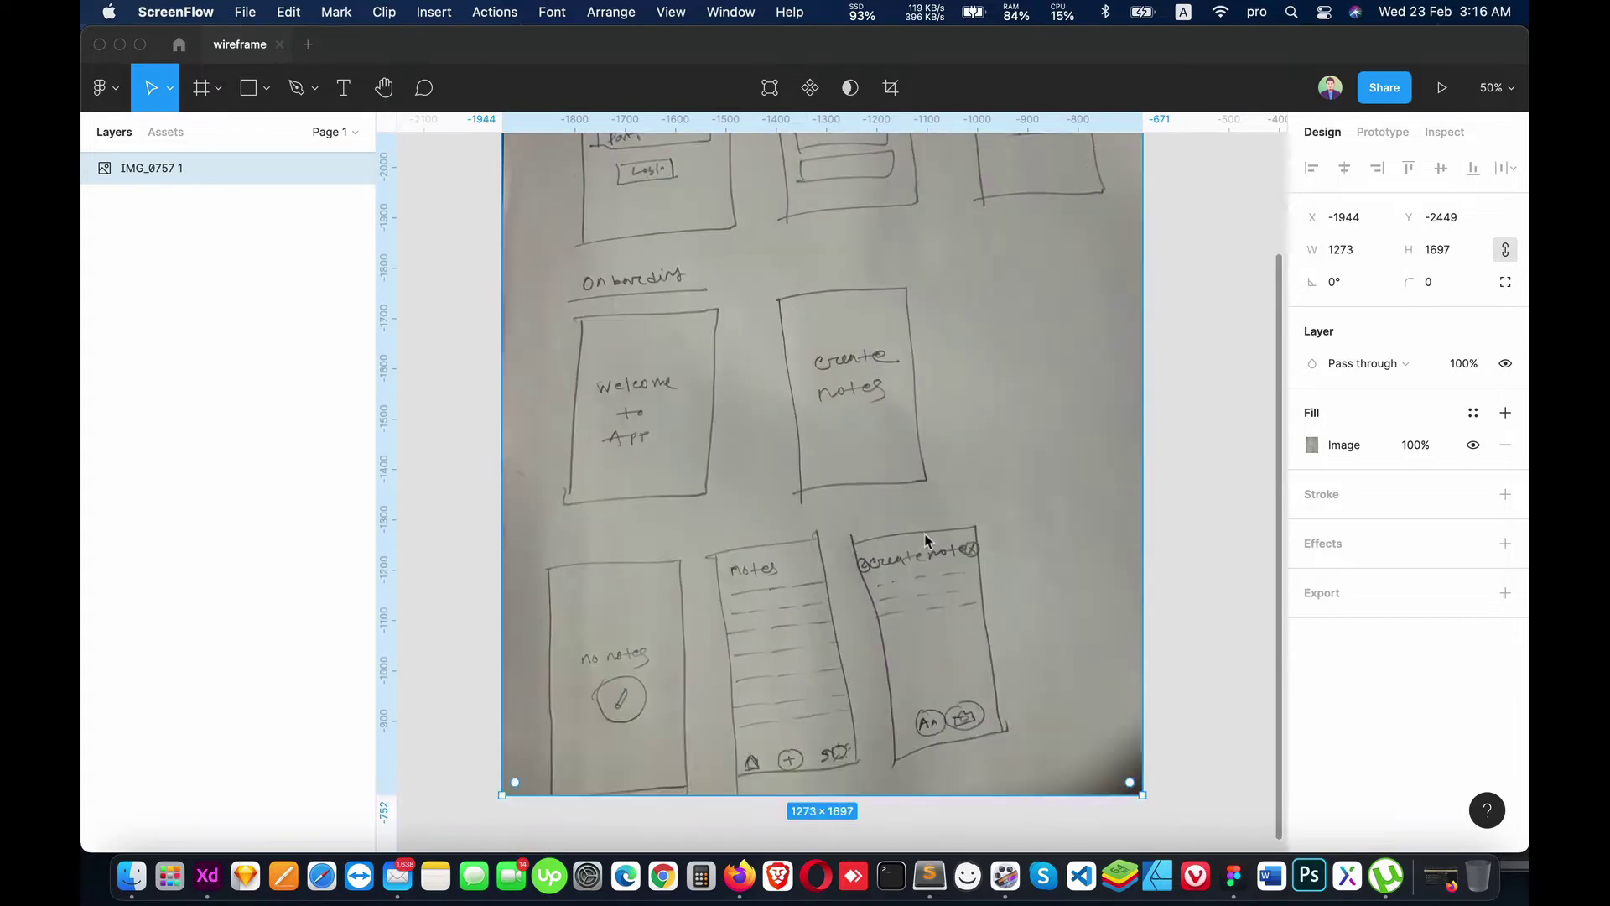
{"action": "scroll", "coordinate": [925, 534], "scroll_direction": "up", "scroll_amount": 5}
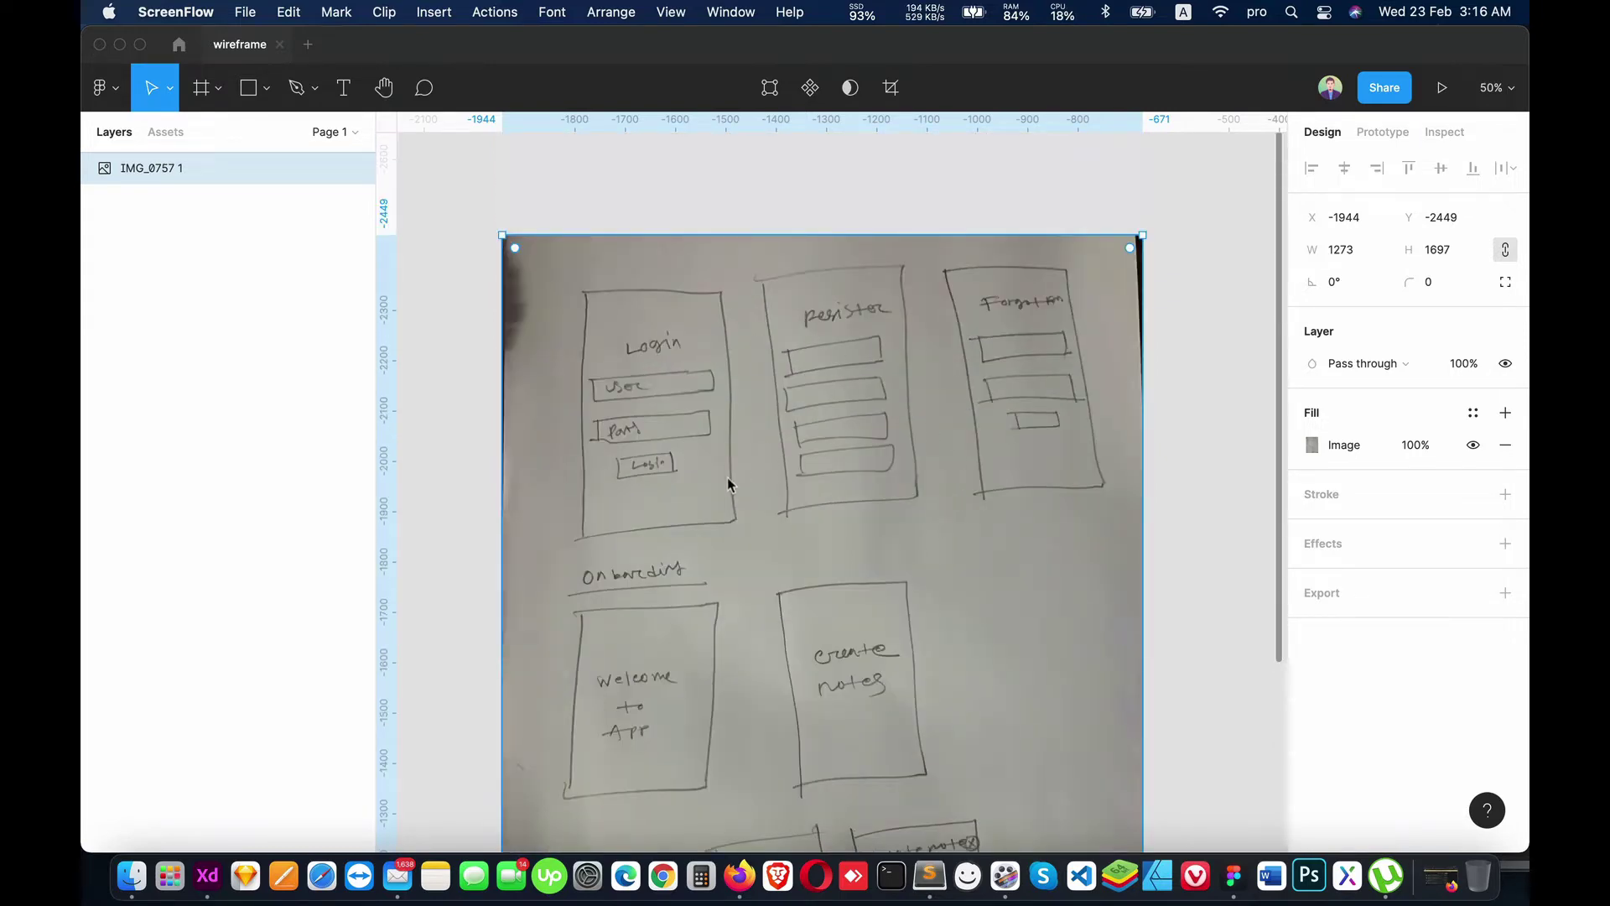
{"action": "left_click", "coordinate": [738, 424]}
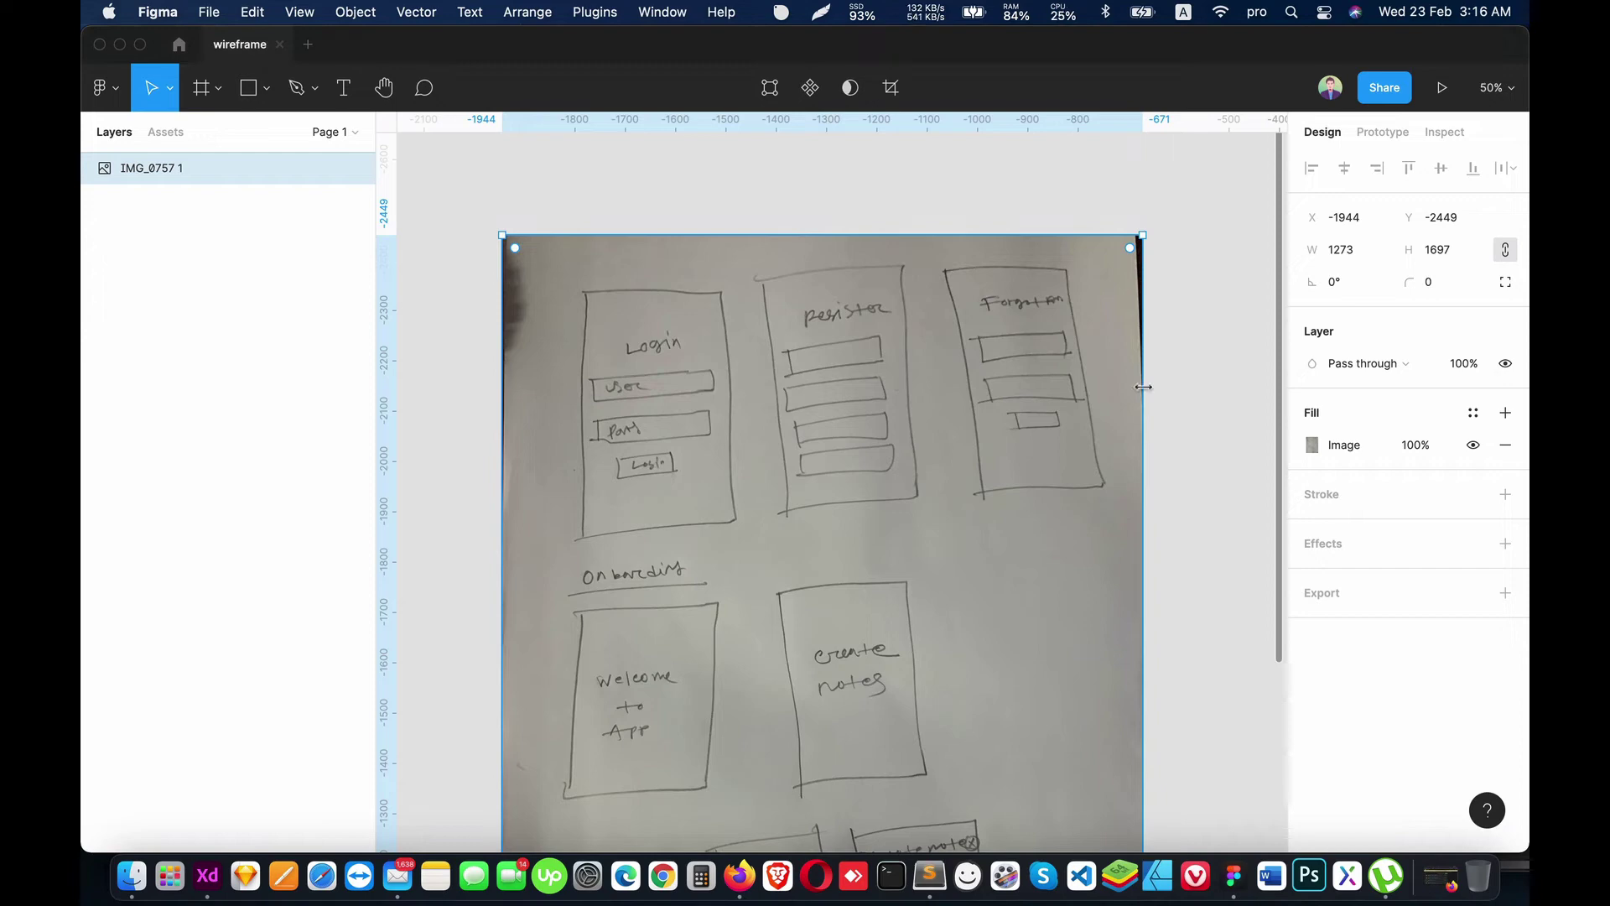
{"action": "scroll", "coordinate": [1110, 391], "scroll_direction": "right", "scroll_amount": 5}
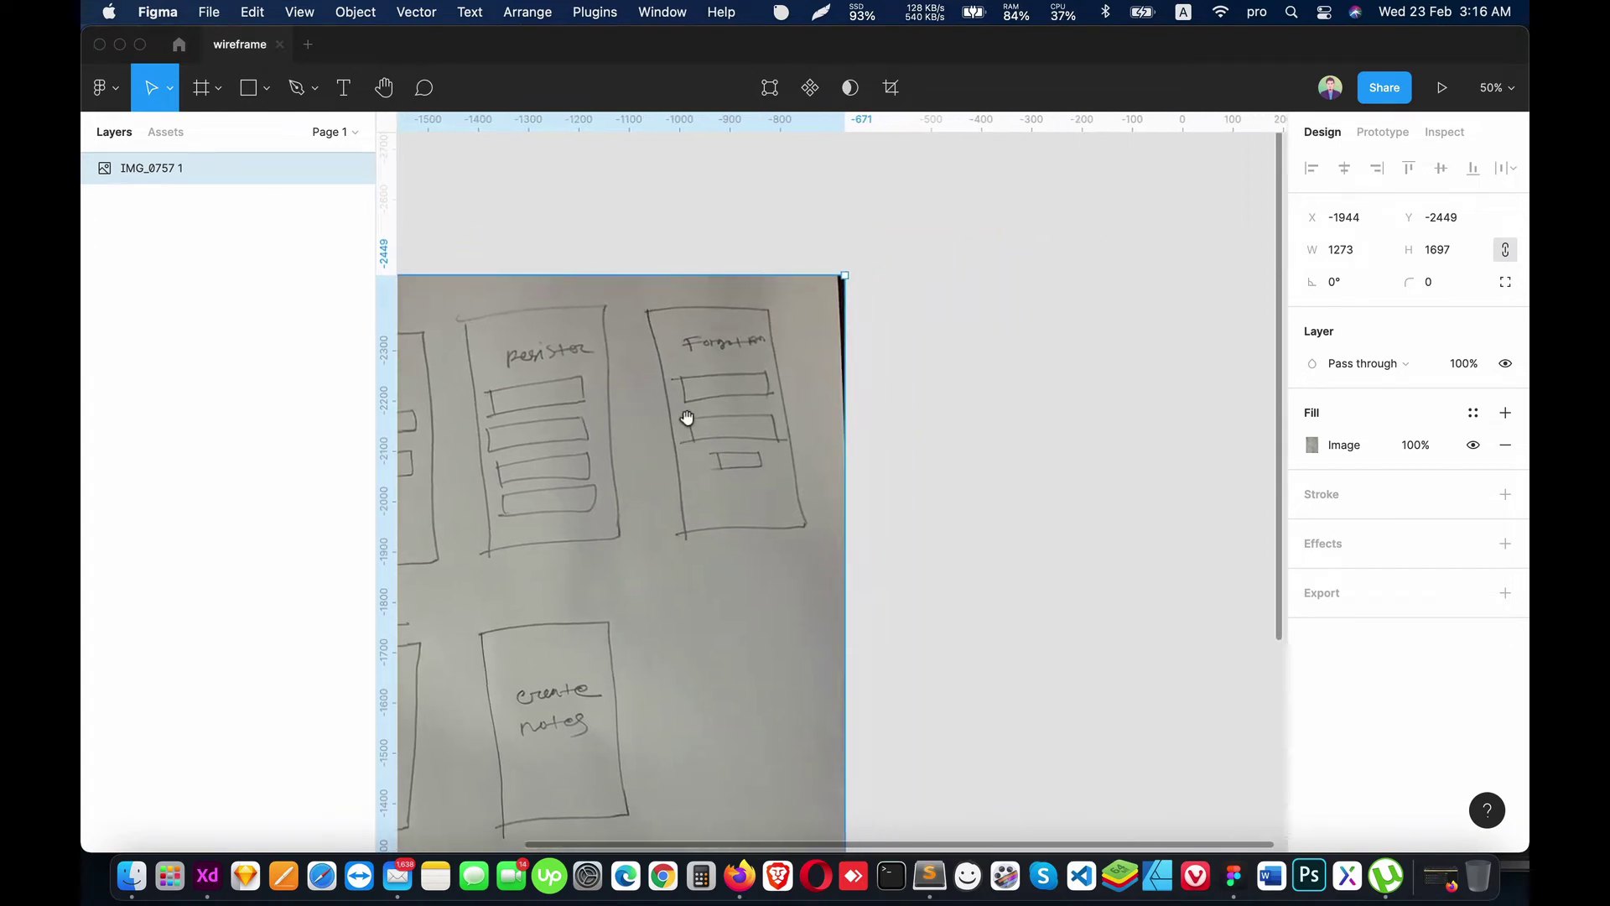
{"action": "mouse_move", "coordinate": [683, 417]}
{"action": "left_mouse_down"}
{"action": "mouse_move", "coordinate": [862, 421]}
{"action": "mouse_move", "coordinate": [780, 432]}
{"action": "mouse_move", "coordinate": [971, 402]}
{"action": "mouse_move", "coordinate": [672, 414]}
{"action": "mouse_move", "coordinate": [835, 390]}
{"action": "left_mouse_up"}
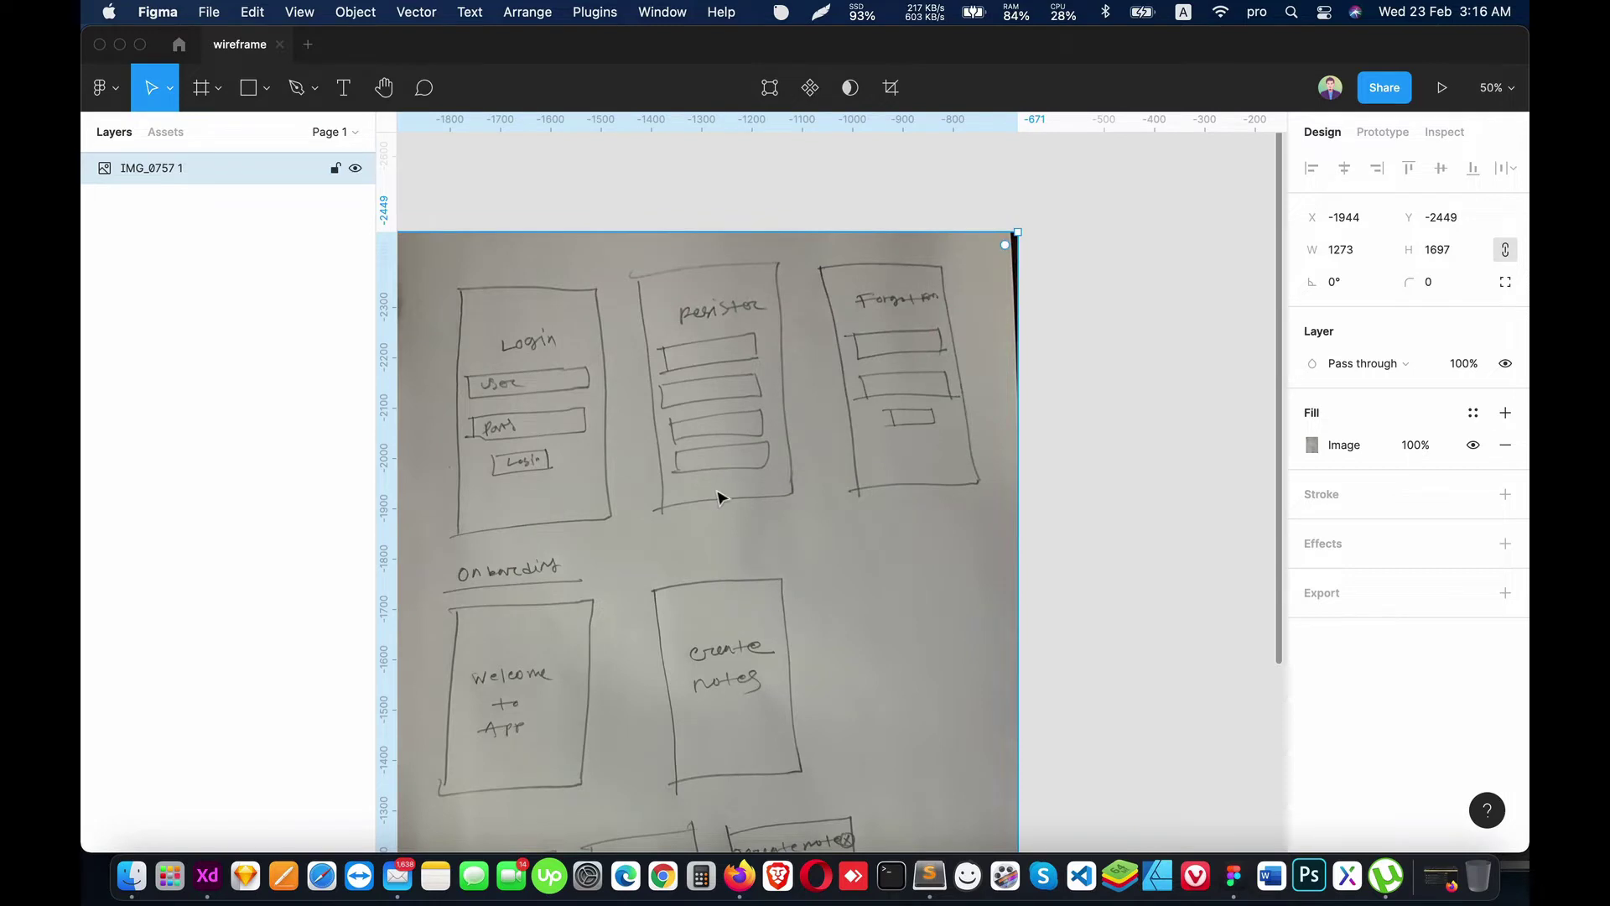
{"action": "left_click_drag", "start_coordinate": [893, 402], "coordinate": [758, 388]}
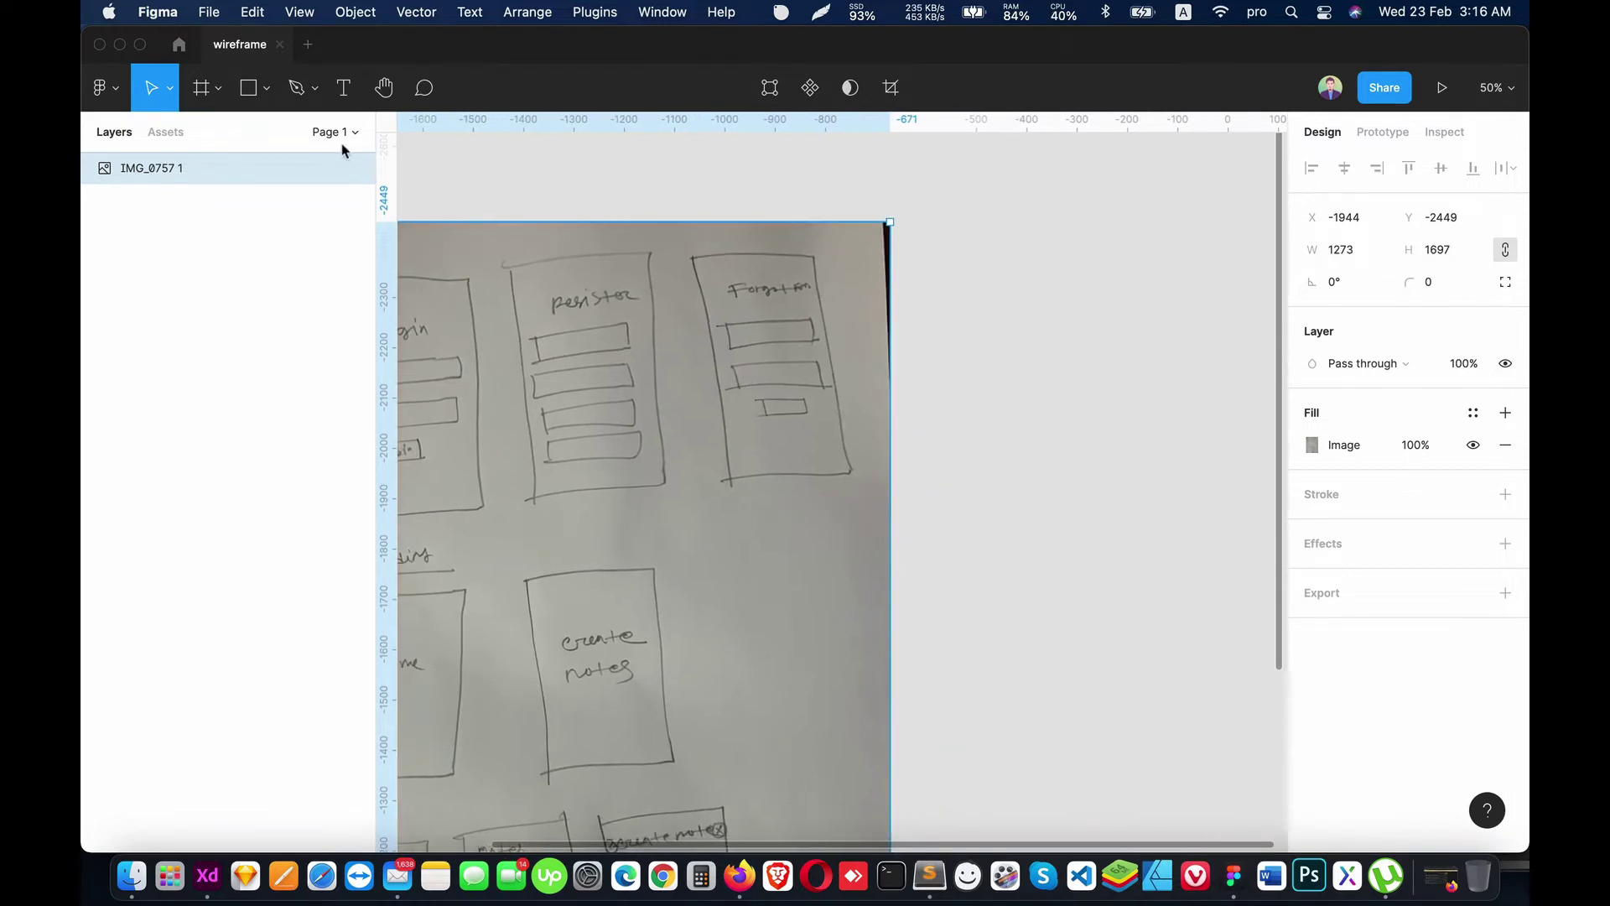
Step: Add an iPhone 13 Pro Max frame beside the sketch, its top aligned to the photo's top
{"action": "left_click", "coordinate": [199, 94]}
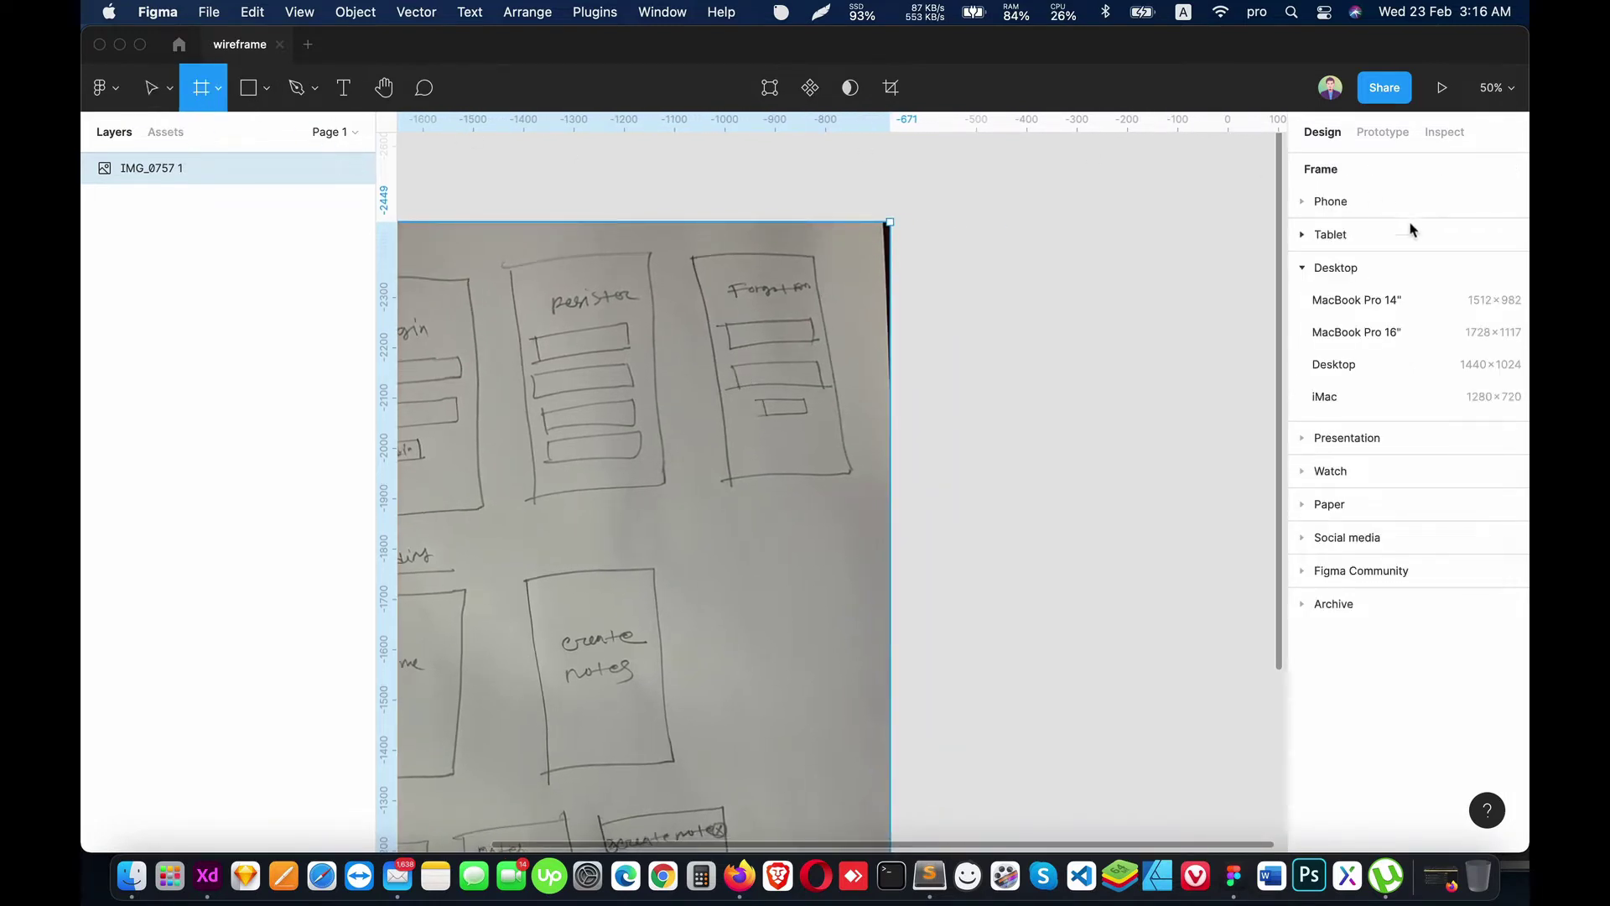
{"action": "left_click", "coordinate": [1314, 204]}
{"action": "left_click", "coordinate": [1361, 234]}
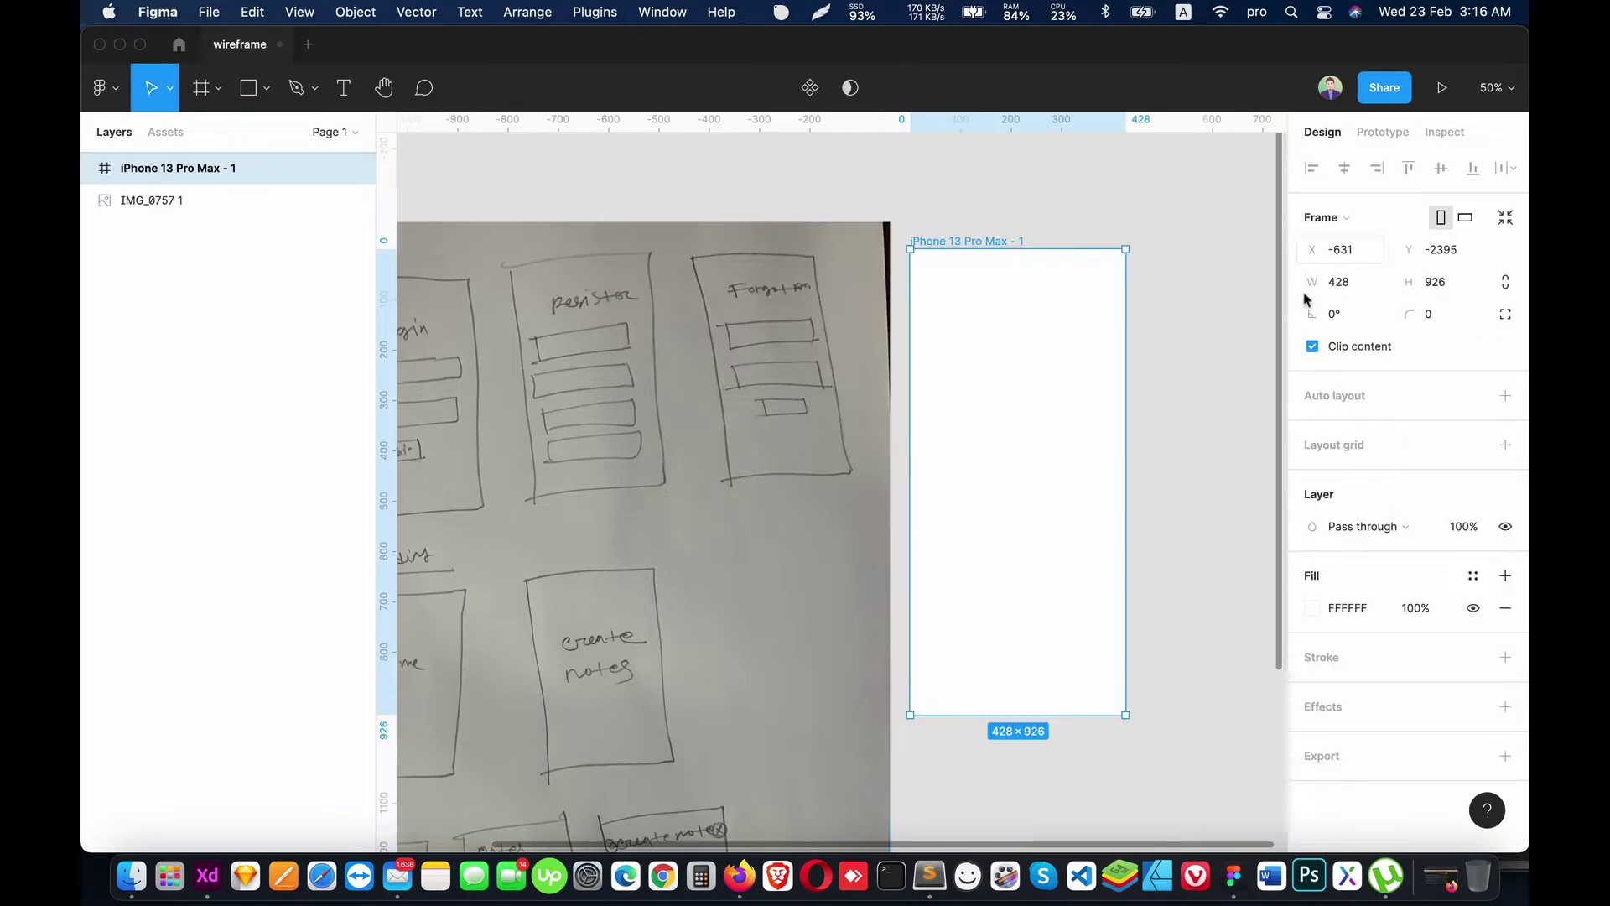
{"action": "scroll", "coordinate": [1006, 334], "scroll_direction": "left", "scroll_amount": 3}
{"action": "left_click_drag", "start_coordinate": [1101, 349], "coordinate": [1089, 320]}
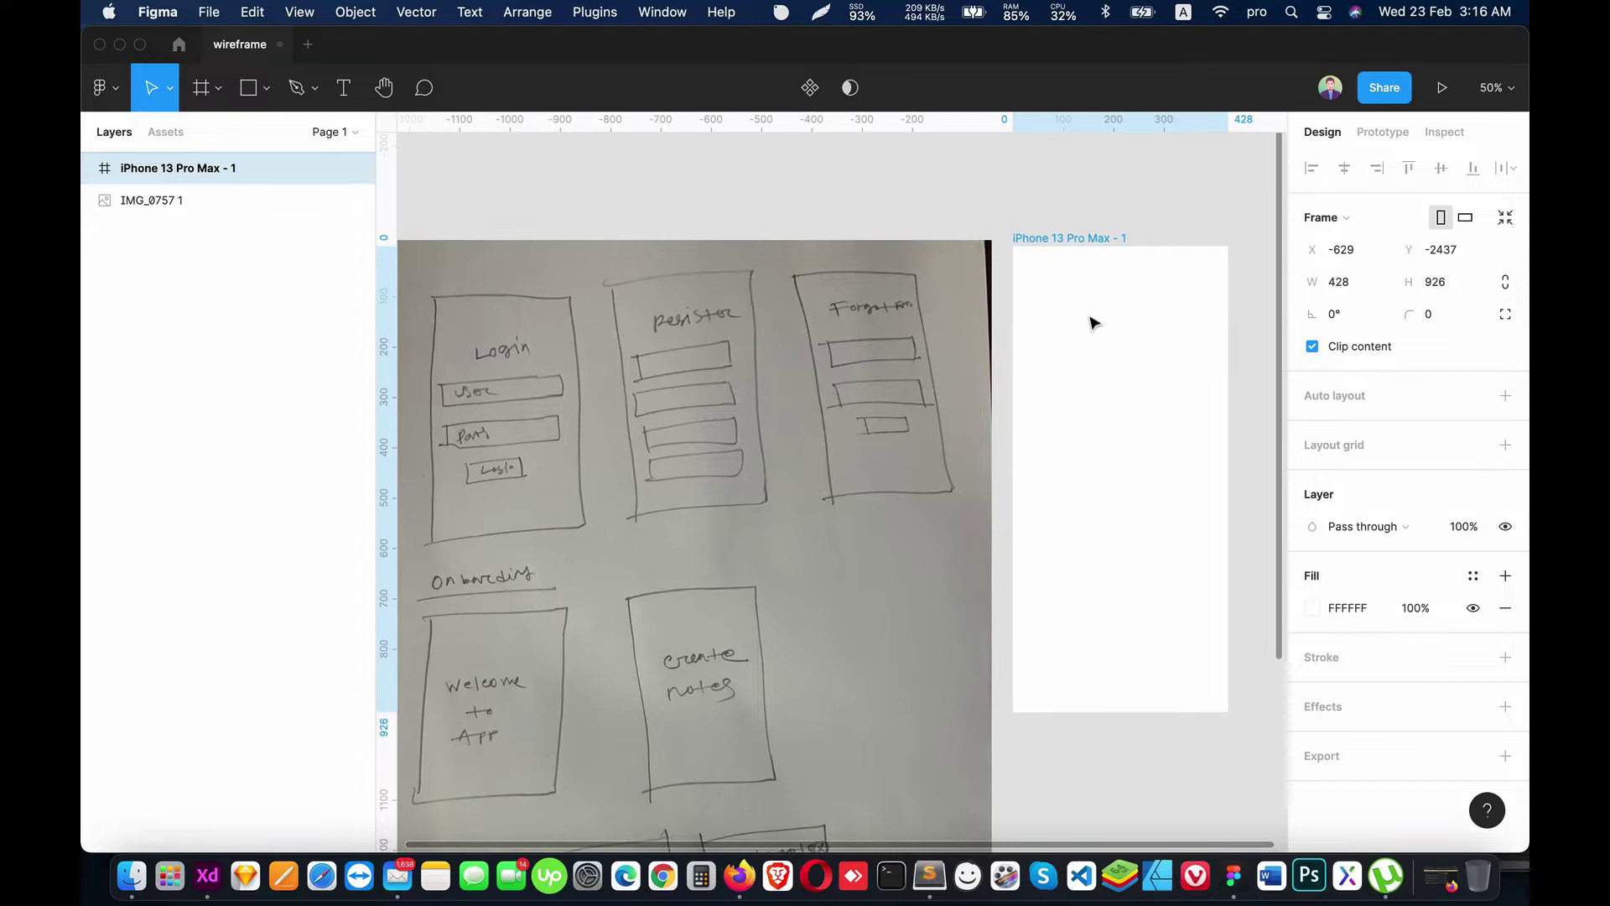
{"action": "scroll", "coordinate": [543, 443], "scroll_direction": "up", "scroll_amount": 2}
{"action": "scroll", "coordinate": [543, 444], "scroll_direction": "right", "scroll_amount": 2}
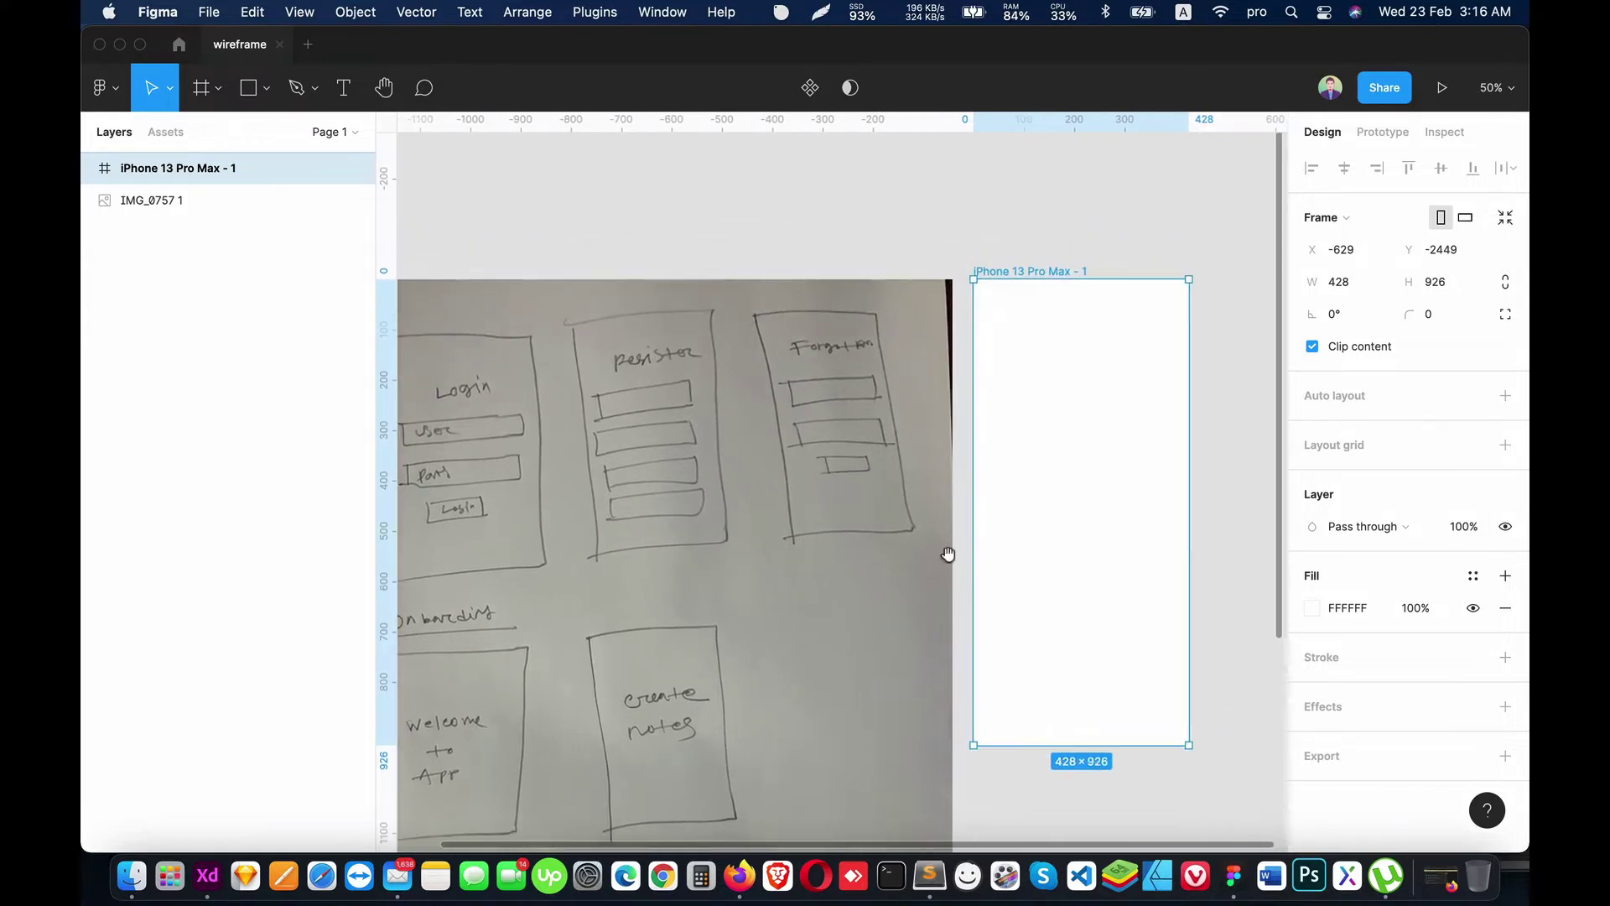
Step: Add a centre-aligned 'Login' heading at font size 40, centred near the frame top
{"action": "key", "text": "t"}
{"action": "left_click", "coordinate": [1041, 404]}
{"action": "type", "text": "Login"}
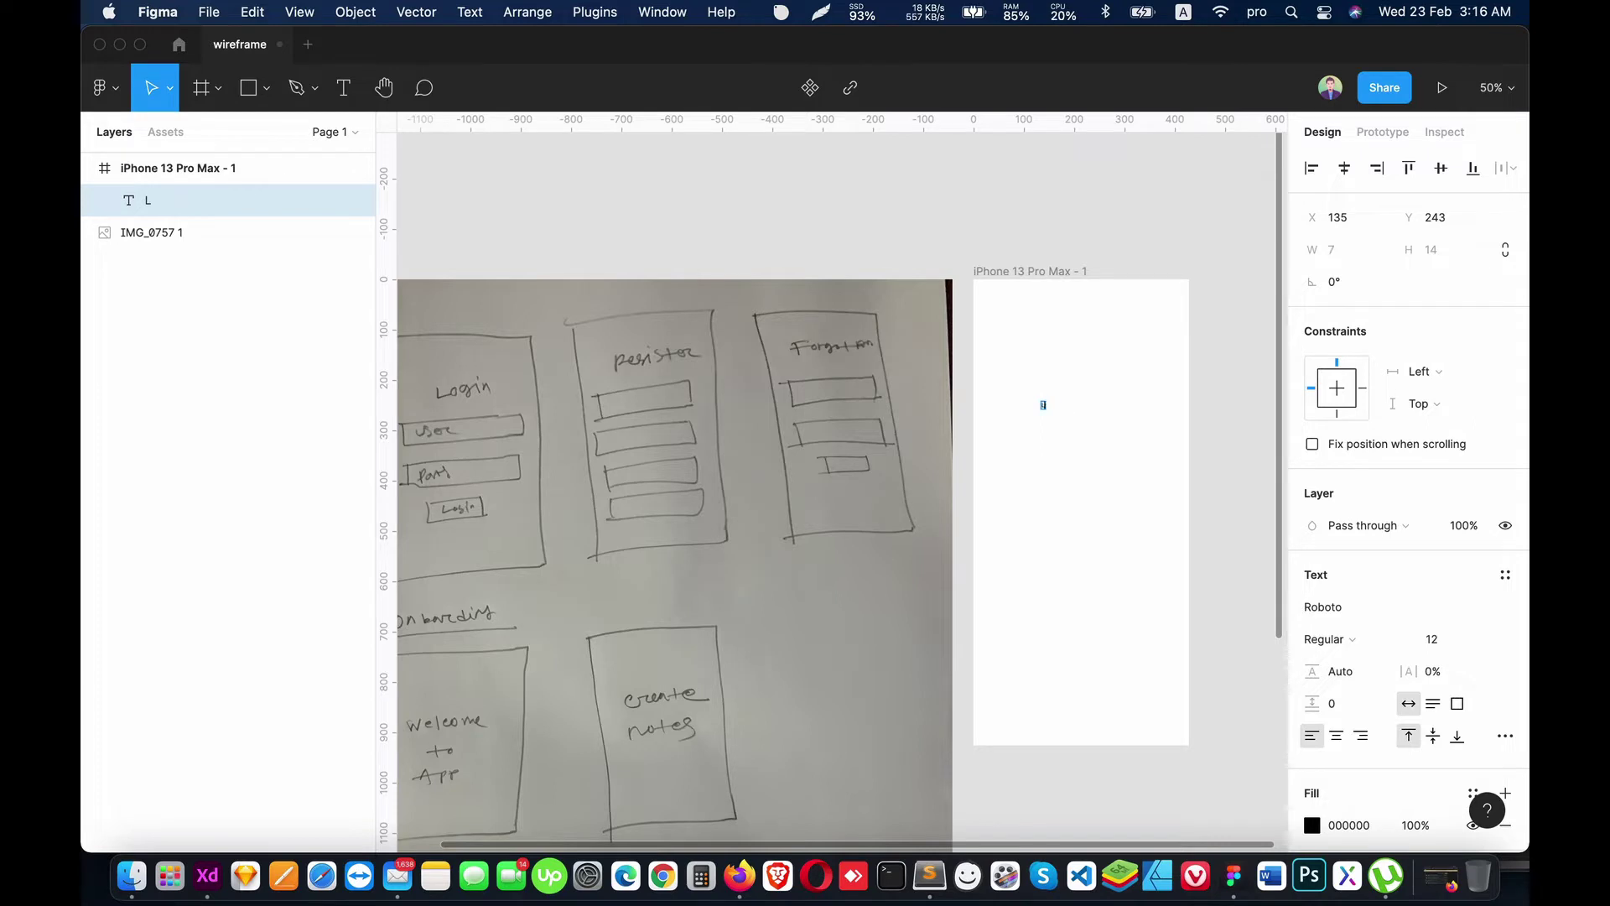
{"action": "left_click", "coordinate": [1447, 641]}
{"action": "type", "text": "40"}
{"action": "key", "text": "Return"}
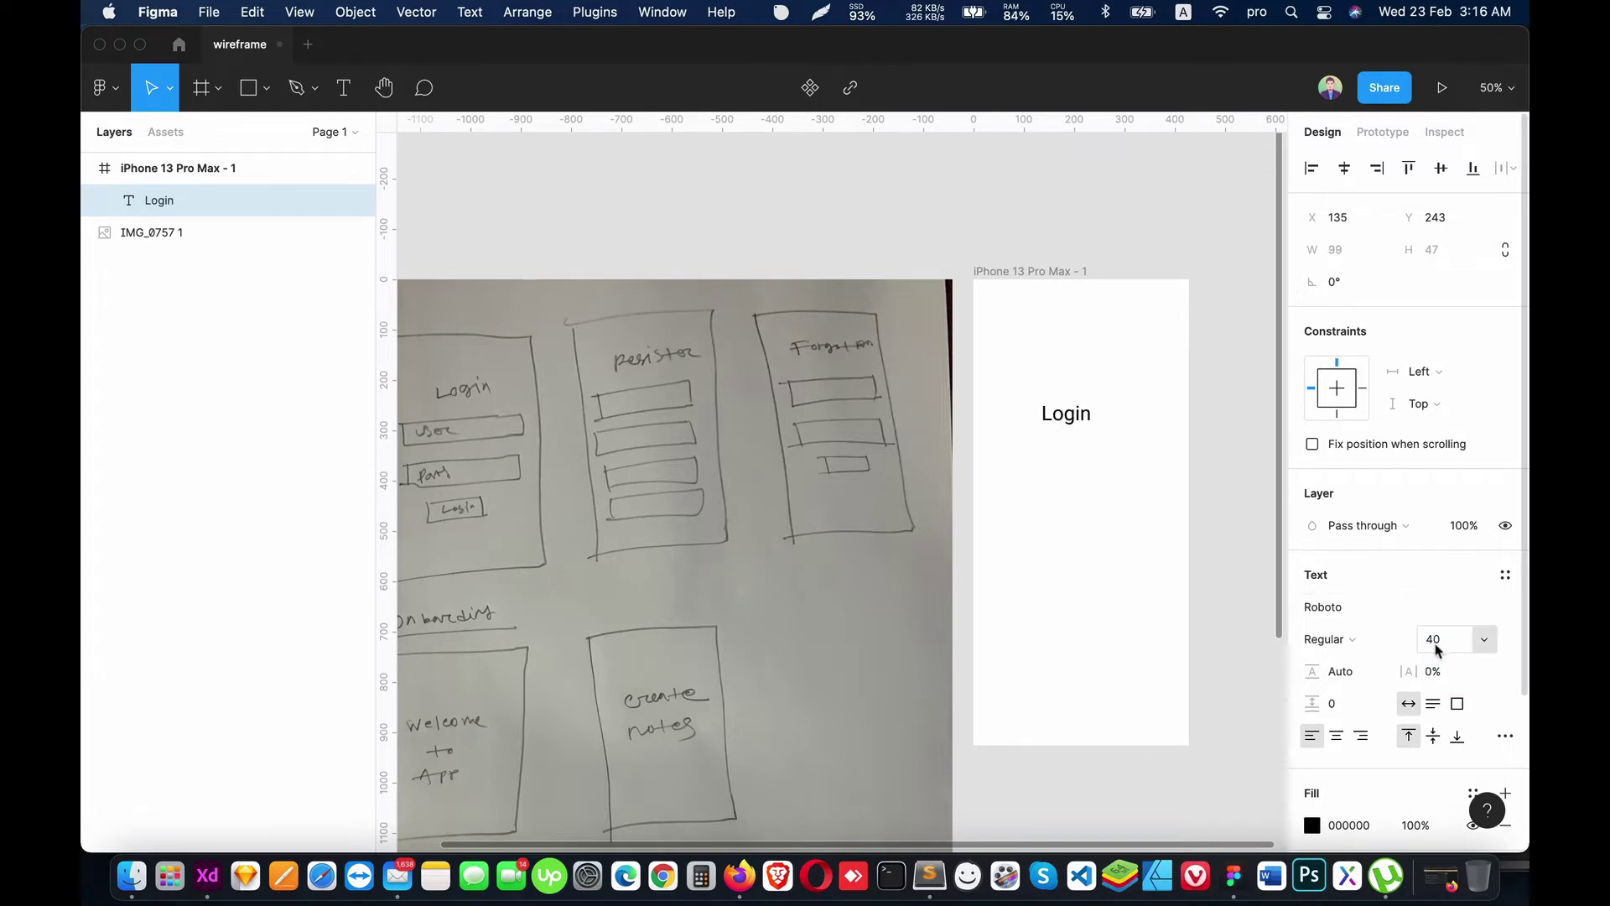
{"action": "left_click", "coordinate": [1337, 736]}
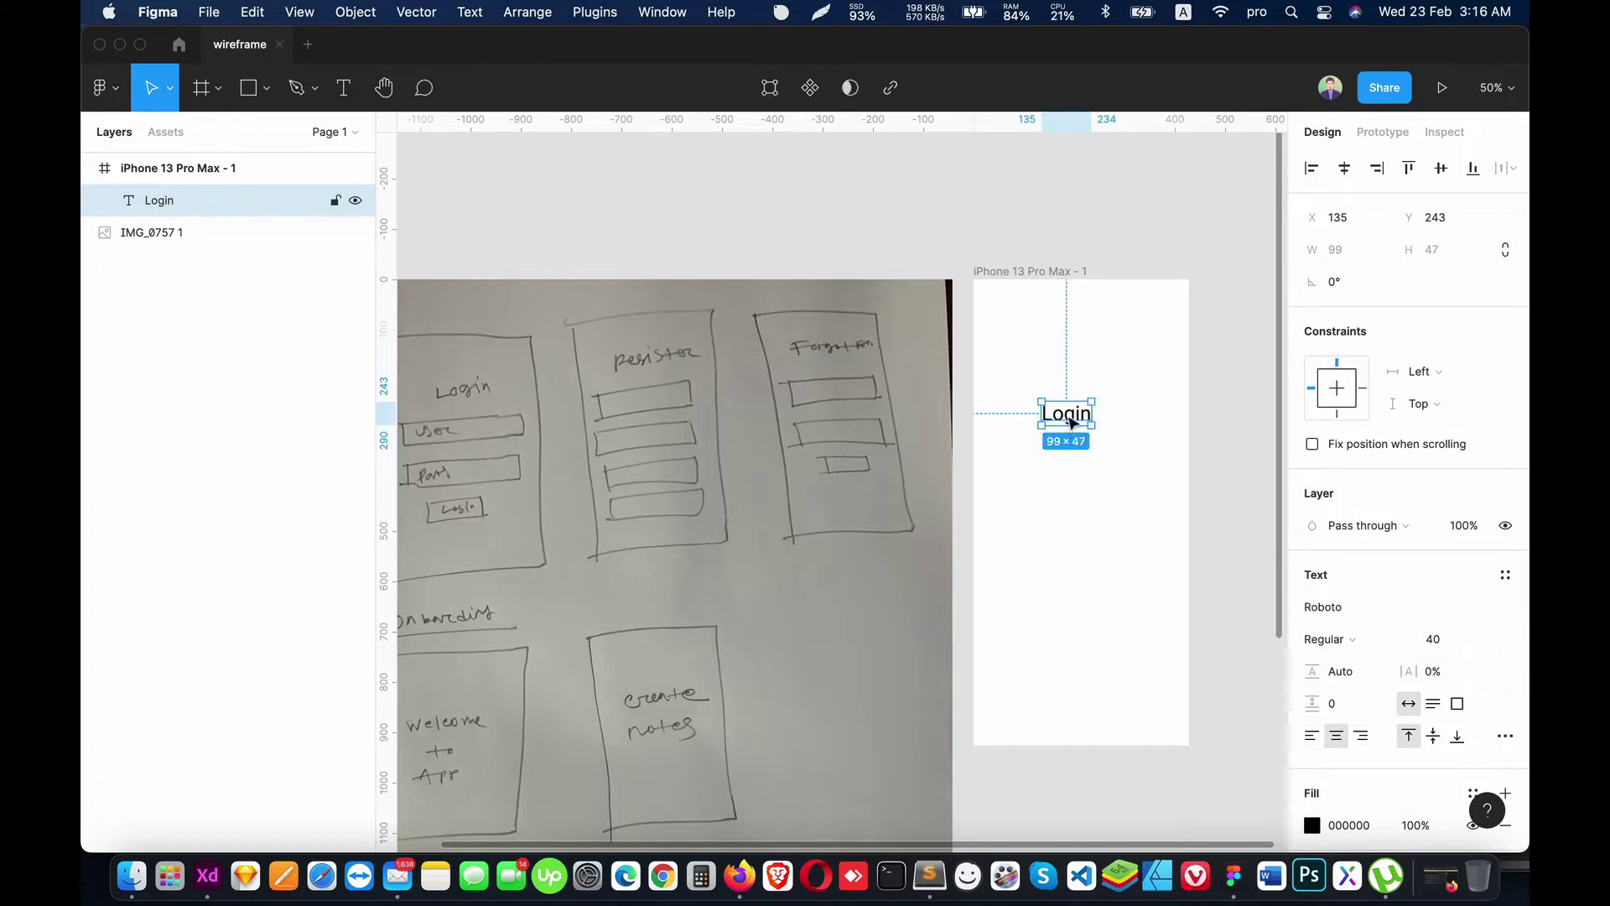
{"action": "left_click_drag", "start_coordinate": [1072, 422], "coordinate": [1085, 410]}
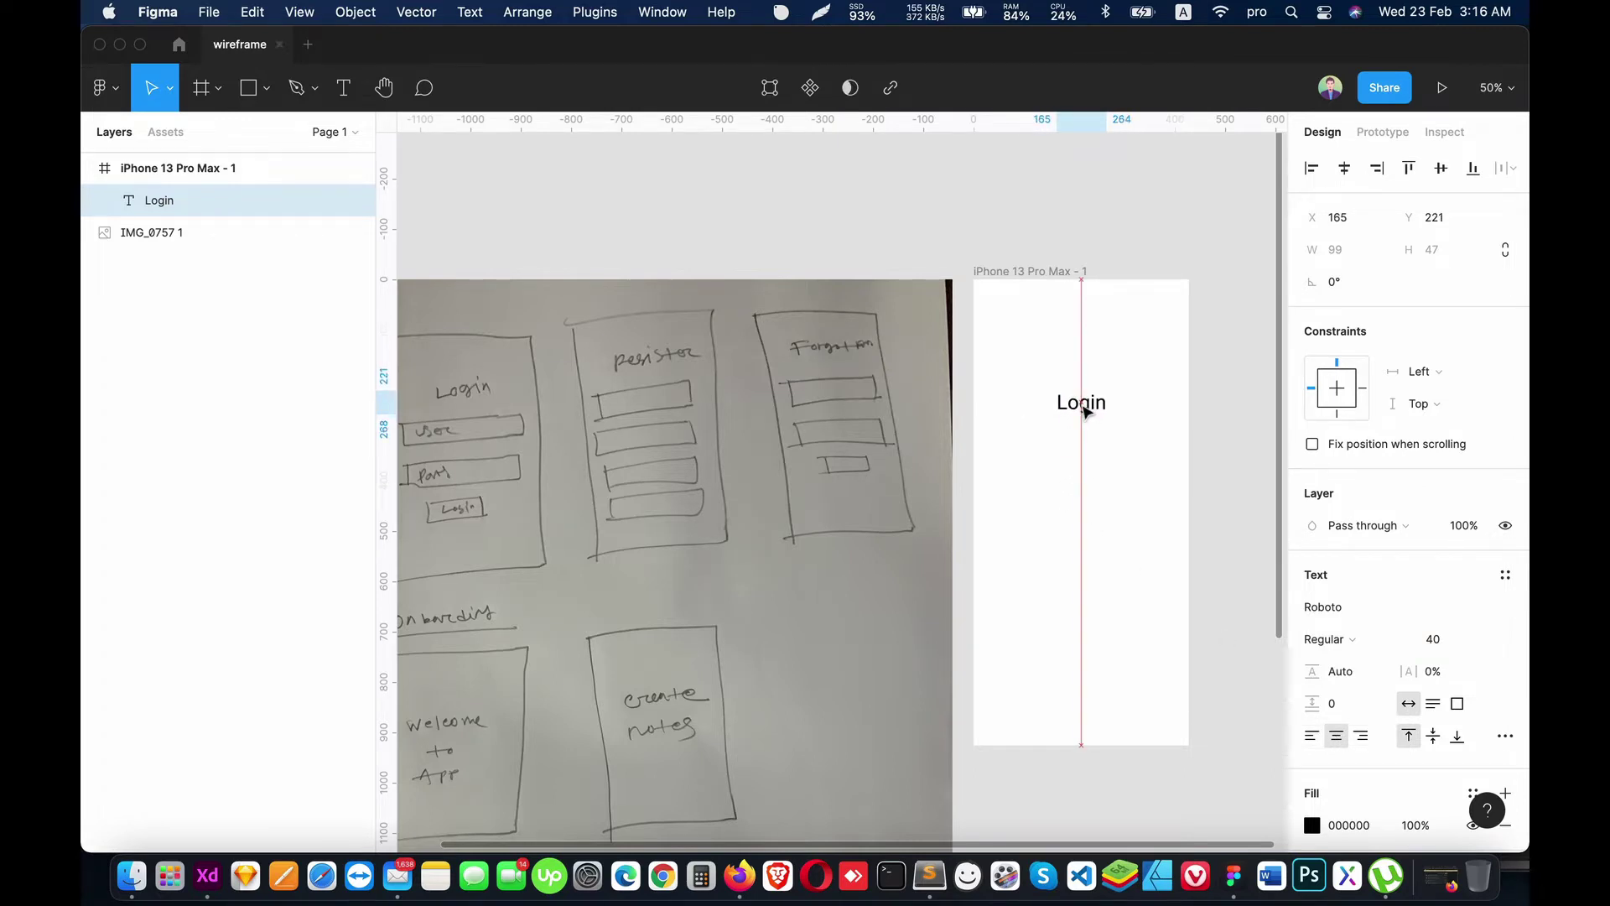
{"action": "scroll", "coordinate": [1093, 457], "scroll_direction": "down", "scroll_amount": 1}
Step: Draw a rectangle bar under the Login heading with fill D9D9D9
{"action": "key", "text": "p"}
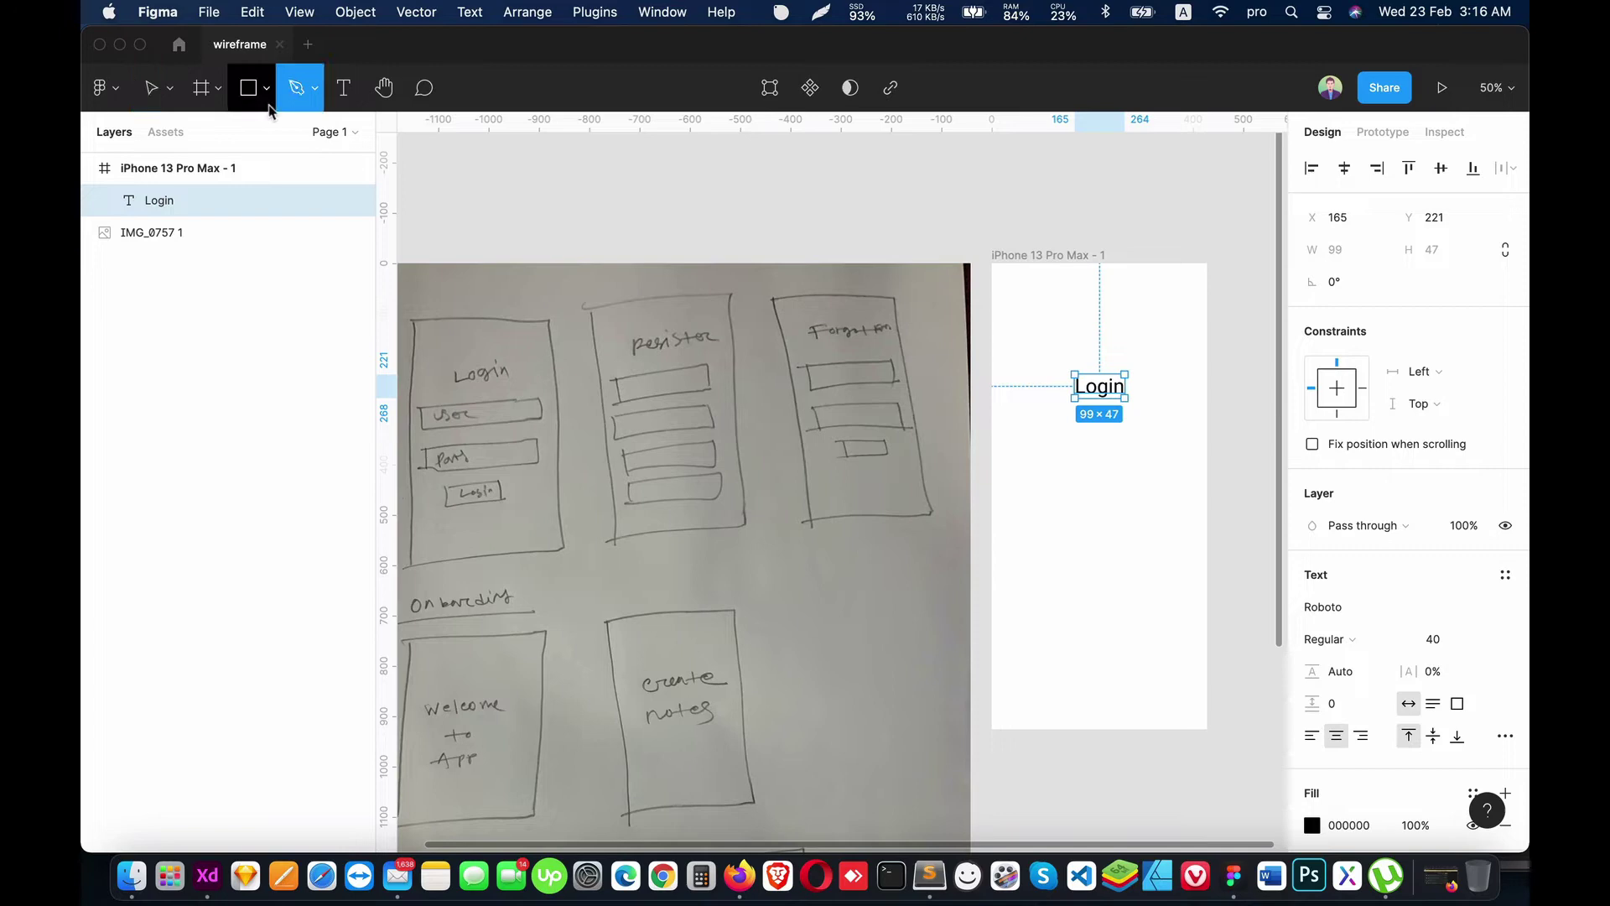
{"action": "left_click", "coordinate": [267, 88]}
{"action": "left_click", "coordinate": [249, 137]}
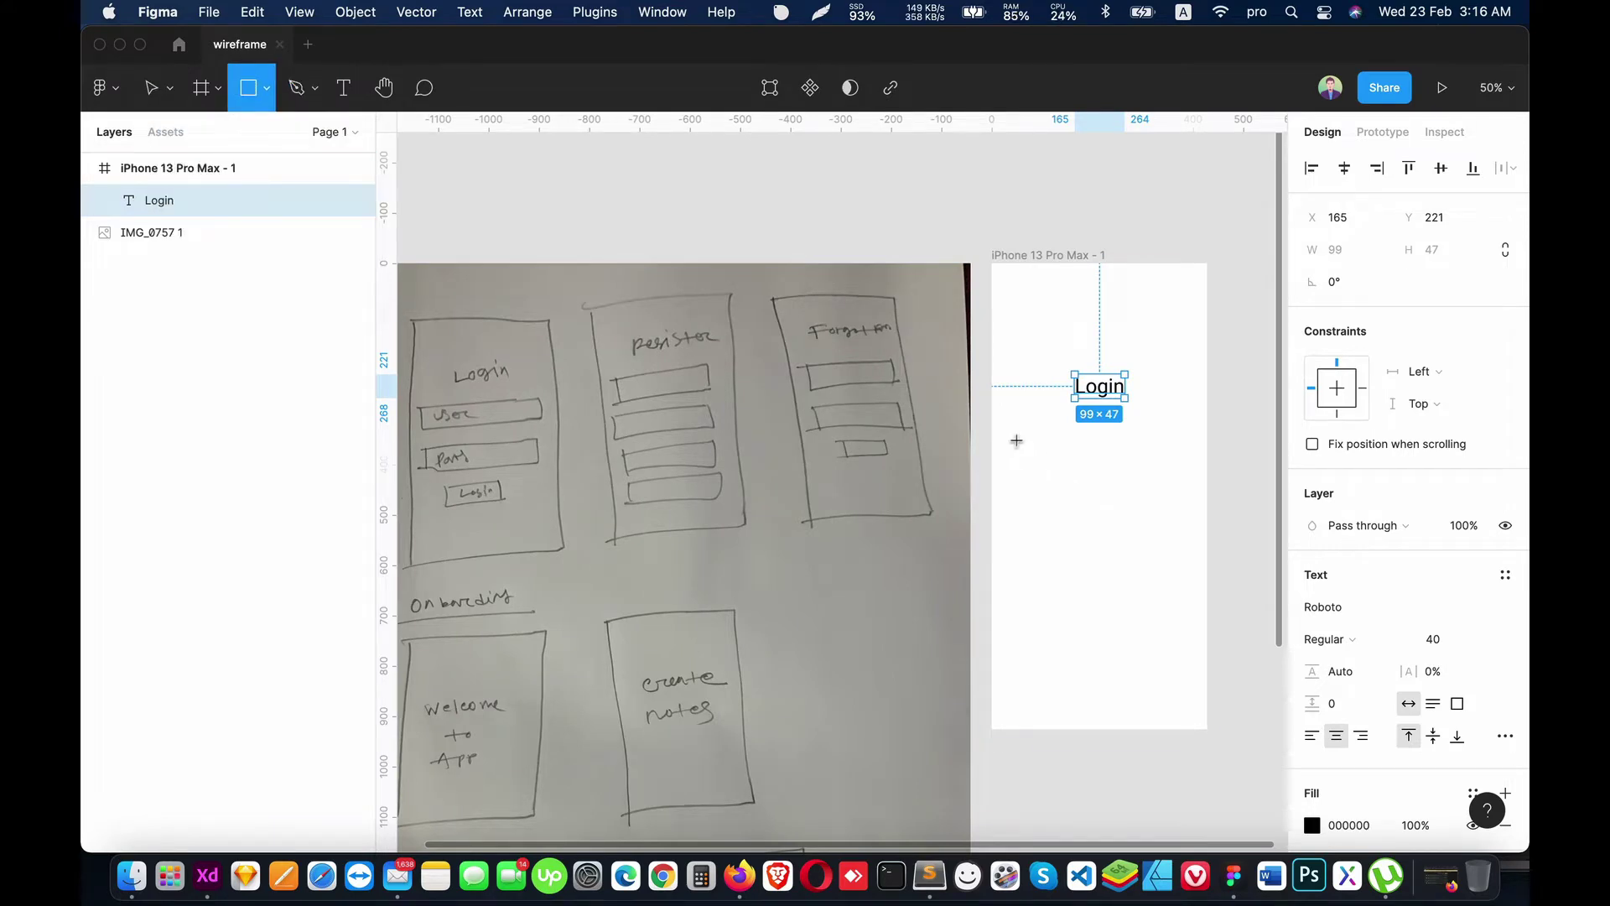
{"action": "left_click_drag", "start_coordinate": [1017, 441], "coordinate": [1192, 471]}
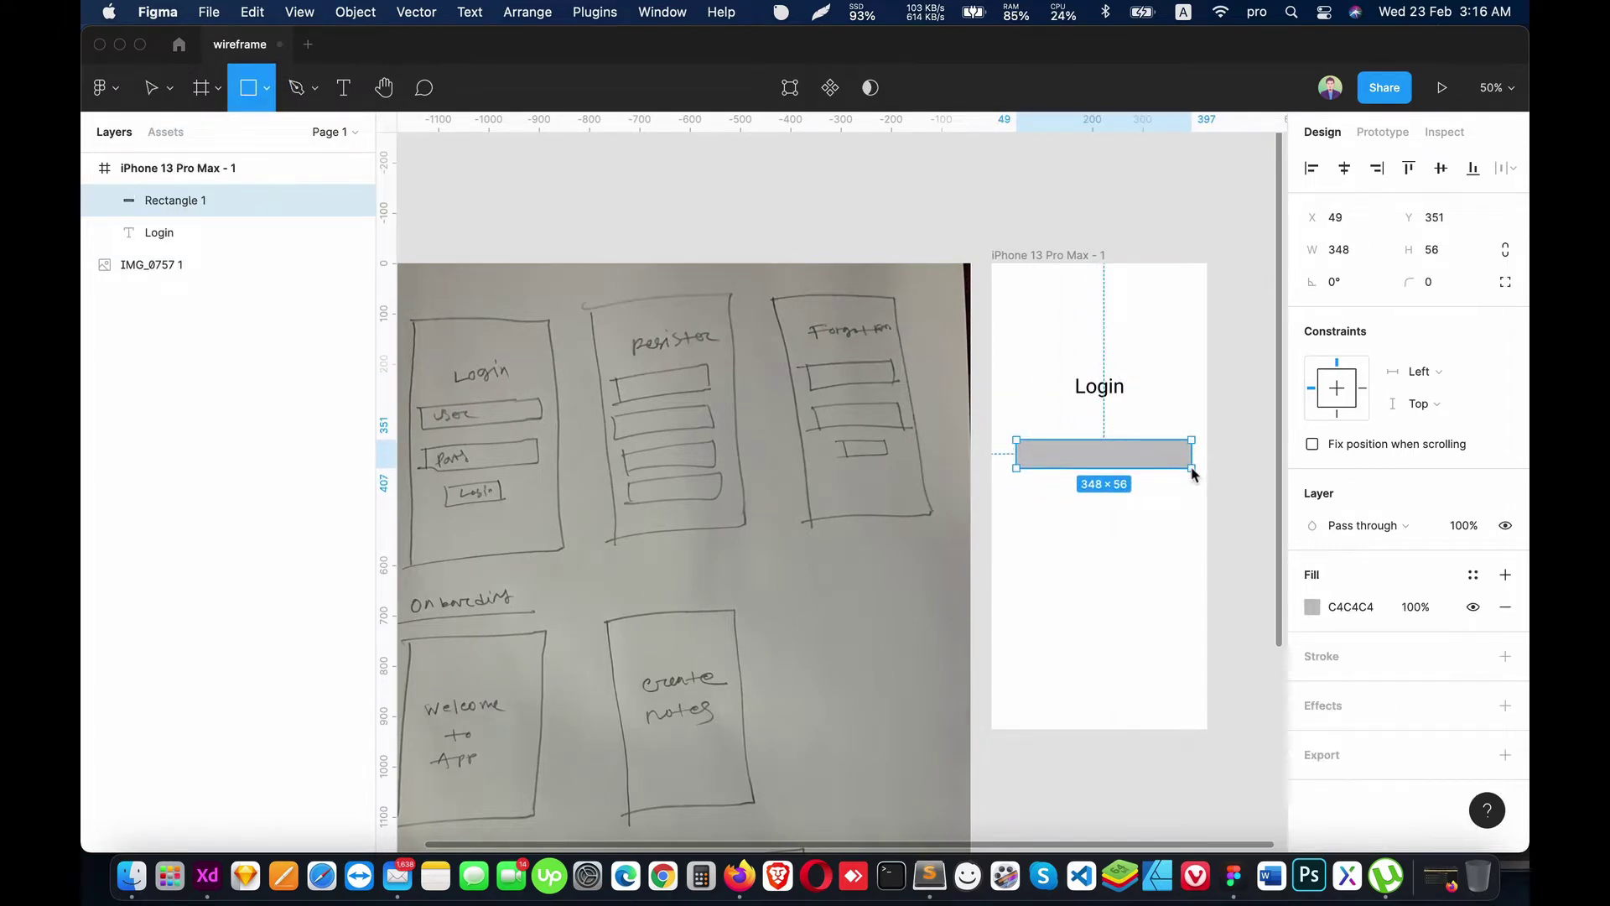
{"action": "left_click_drag", "start_coordinate": [1090, 456], "coordinate": [1088, 436]}
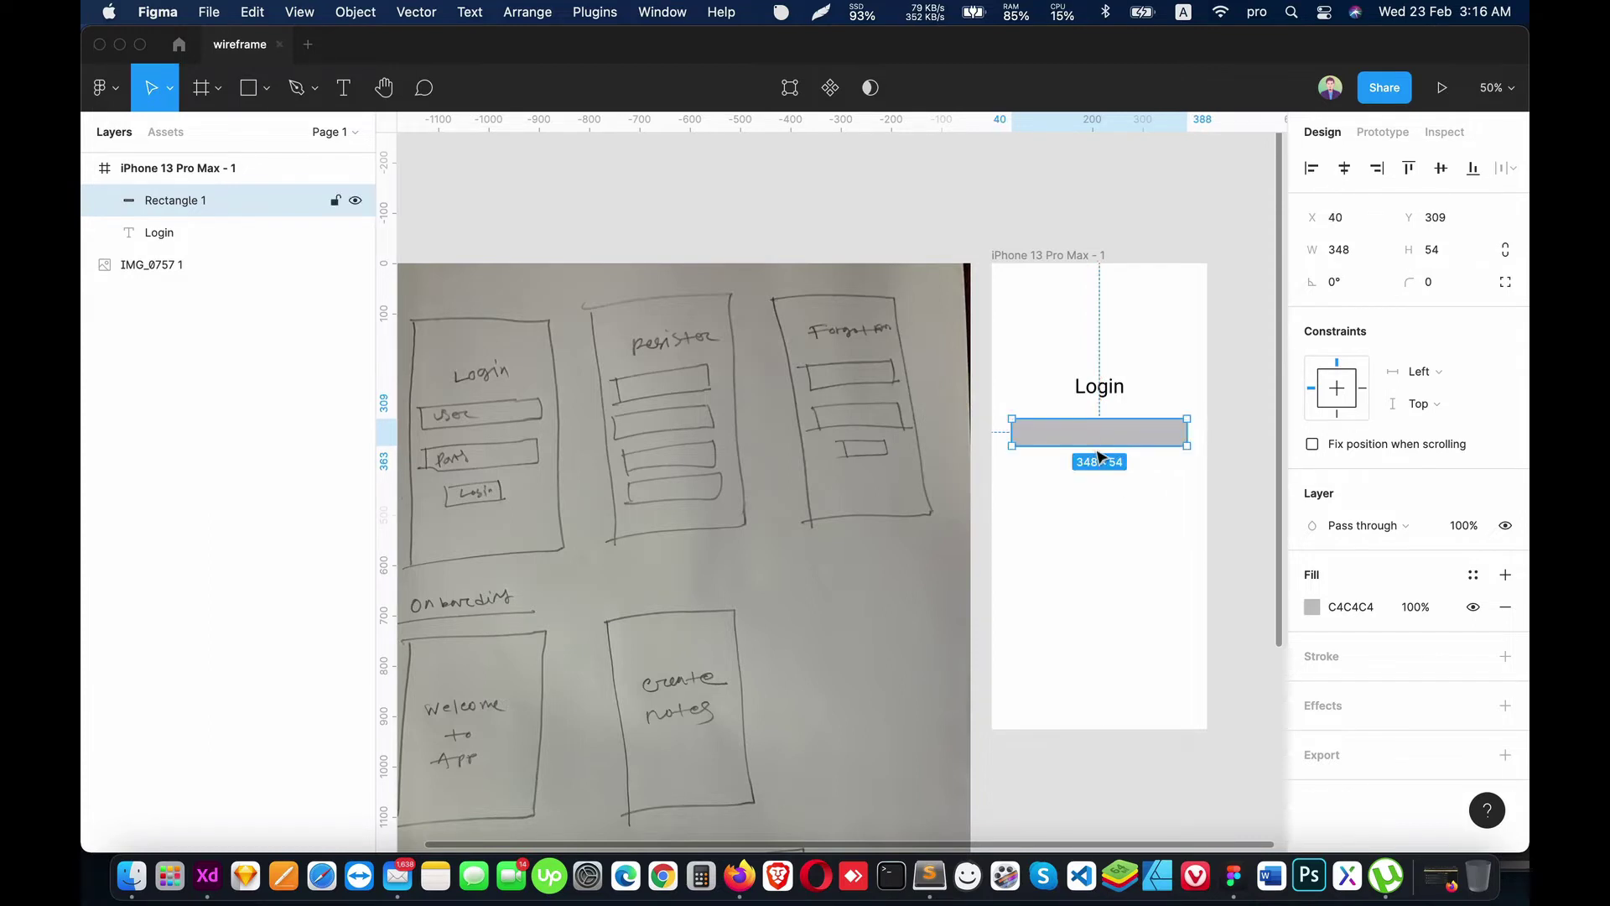
{"action": "key", "text": "super+equal"}
{"action": "scroll", "coordinate": [1005, 492], "scroll_direction": "right", "scroll_amount": 10}
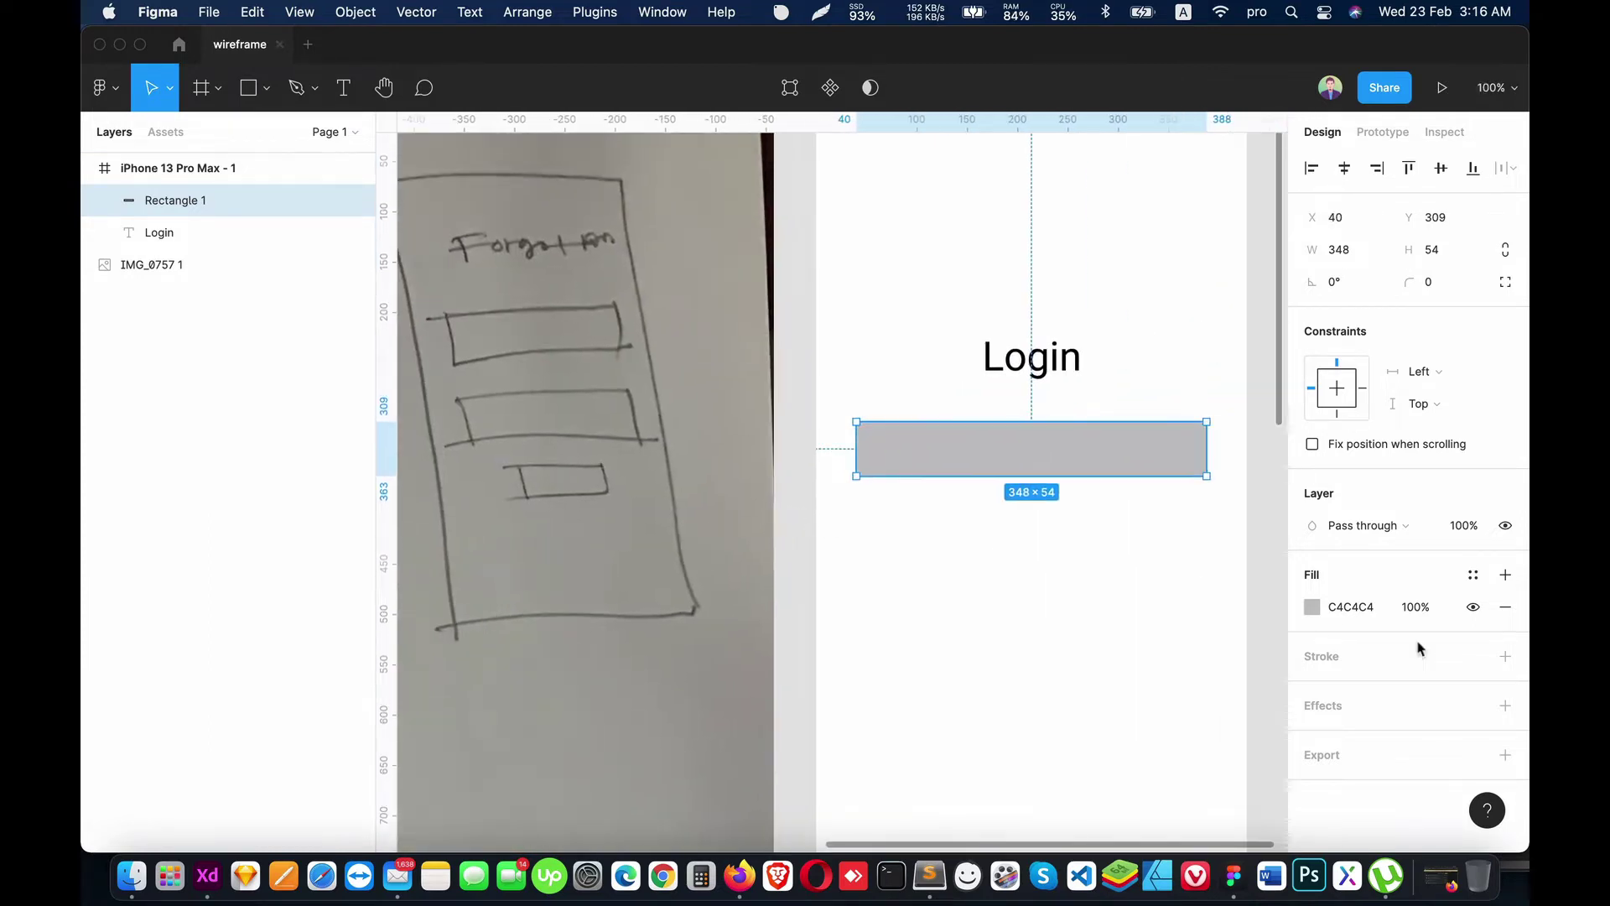
{"action": "left_click", "coordinate": [1312, 606]}
{"action": "type", "text": "D9D9D9"}
{"action": "key", "text": "Return"}
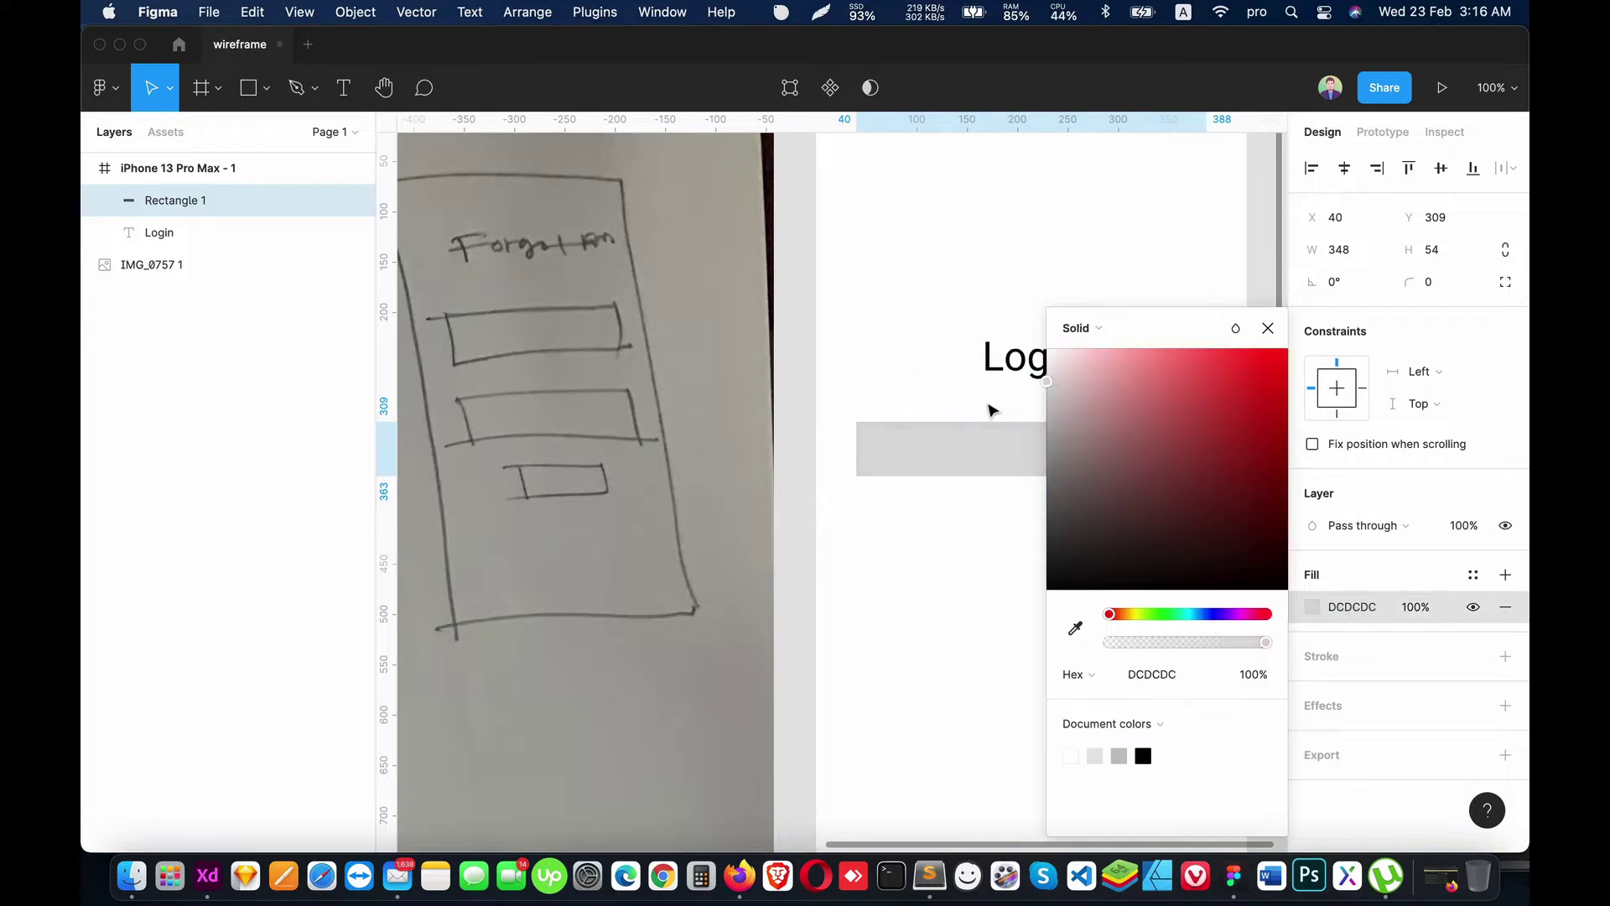
{"action": "left_click", "coordinate": [995, 532]}
Step: Paste two copies of the bar below it and narrow the third into a button
{"action": "left_click", "coordinate": [1016, 466]}
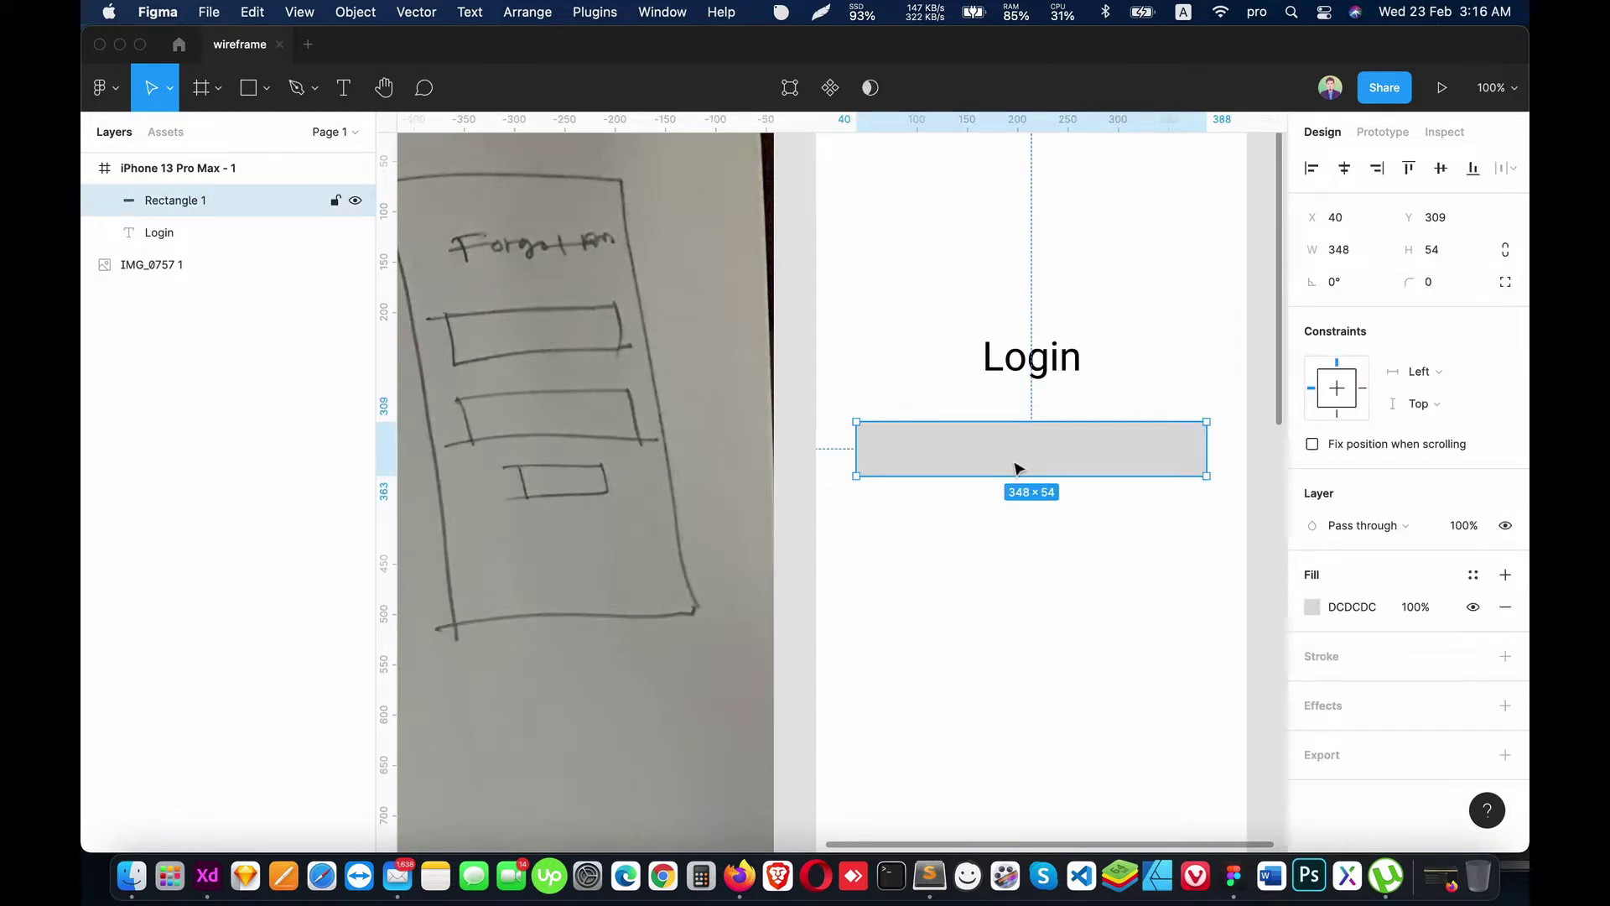
{"action": "key", "text": "super+v"}
{"action": "left_click_drag", "start_coordinate": [1016, 468], "coordinate": [1027, 534]}
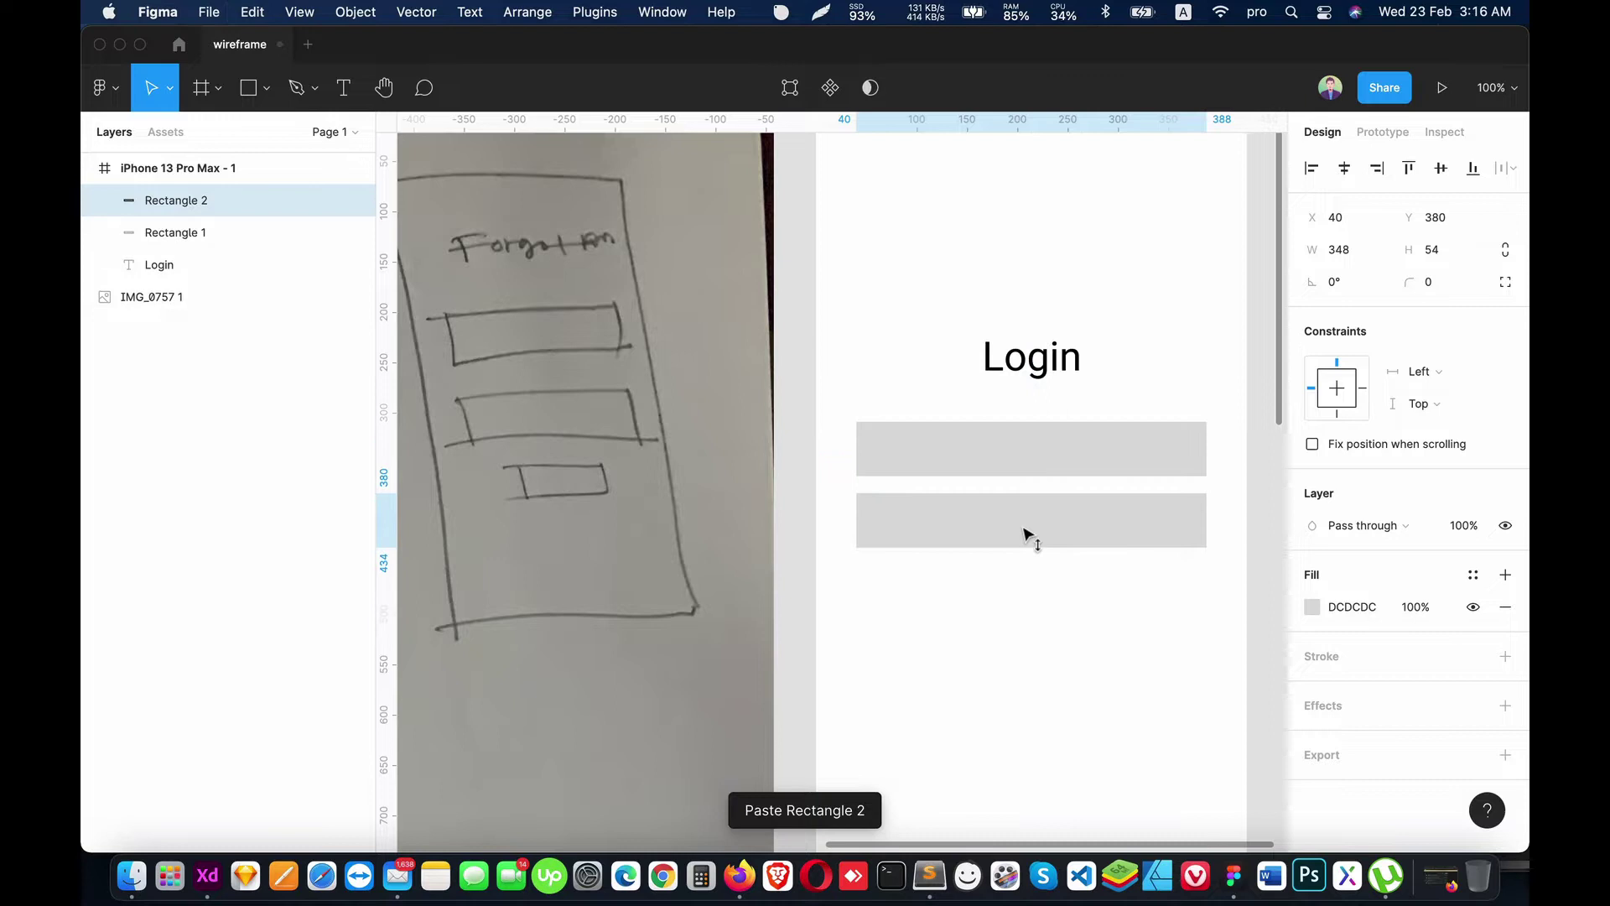
{"action": "scroll", "coordinate": [1082, 604], "scroll_direction": "down", "scroll_amount": 4}
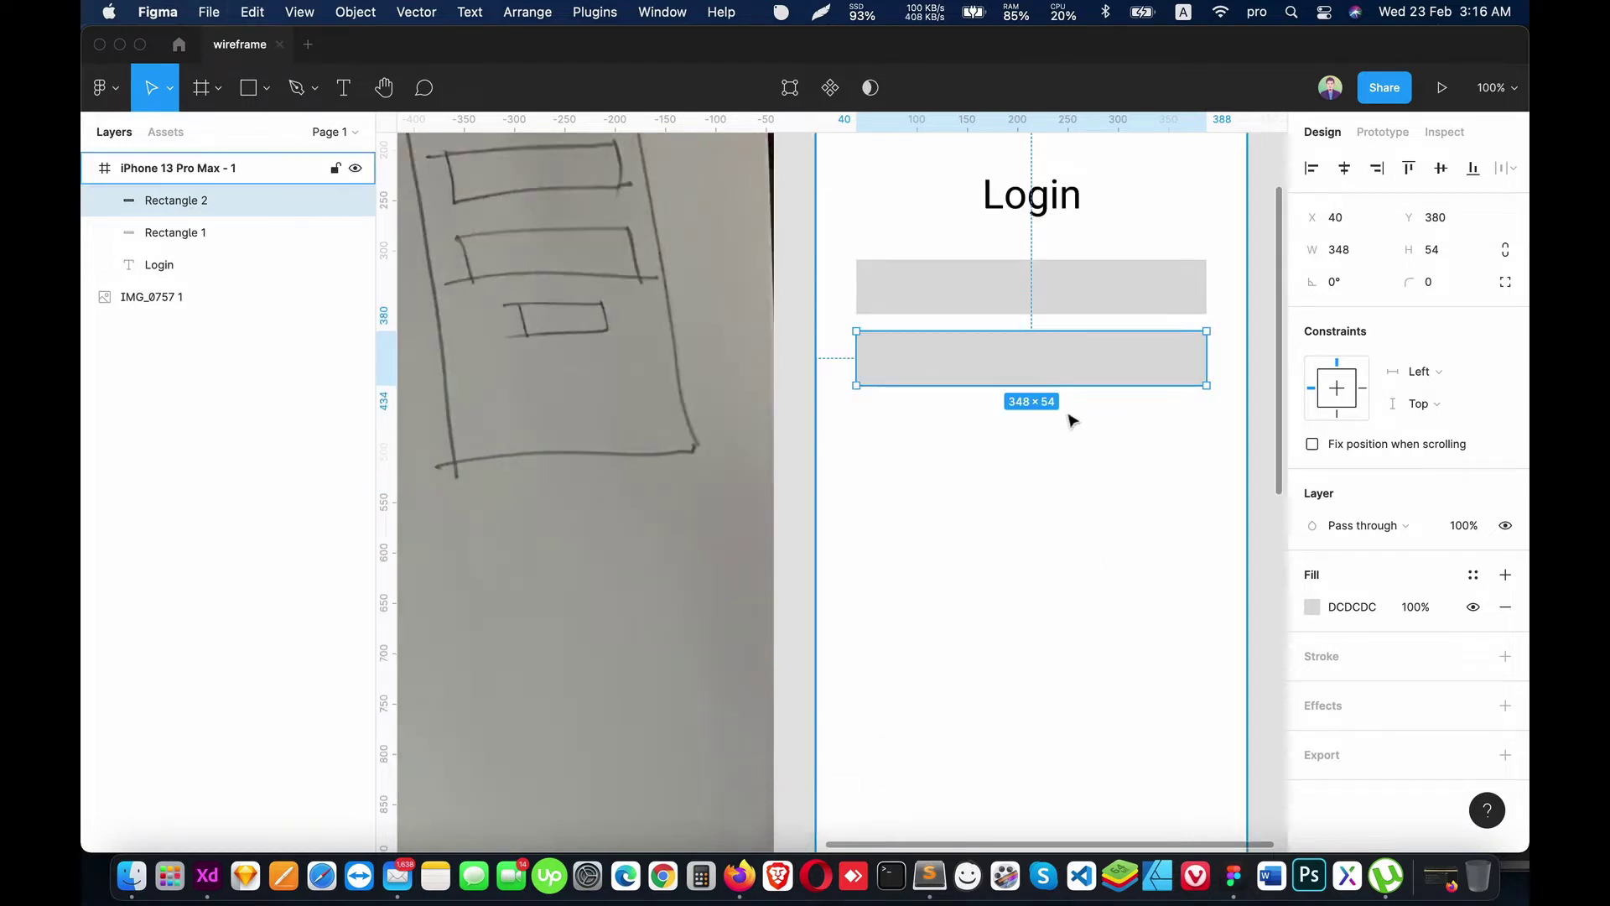
{"action": "key", "text": "super+v"}
{"action": "left_click_drag", "start_coordinate": [1049, 350], "coordinate": [1046, 426]}
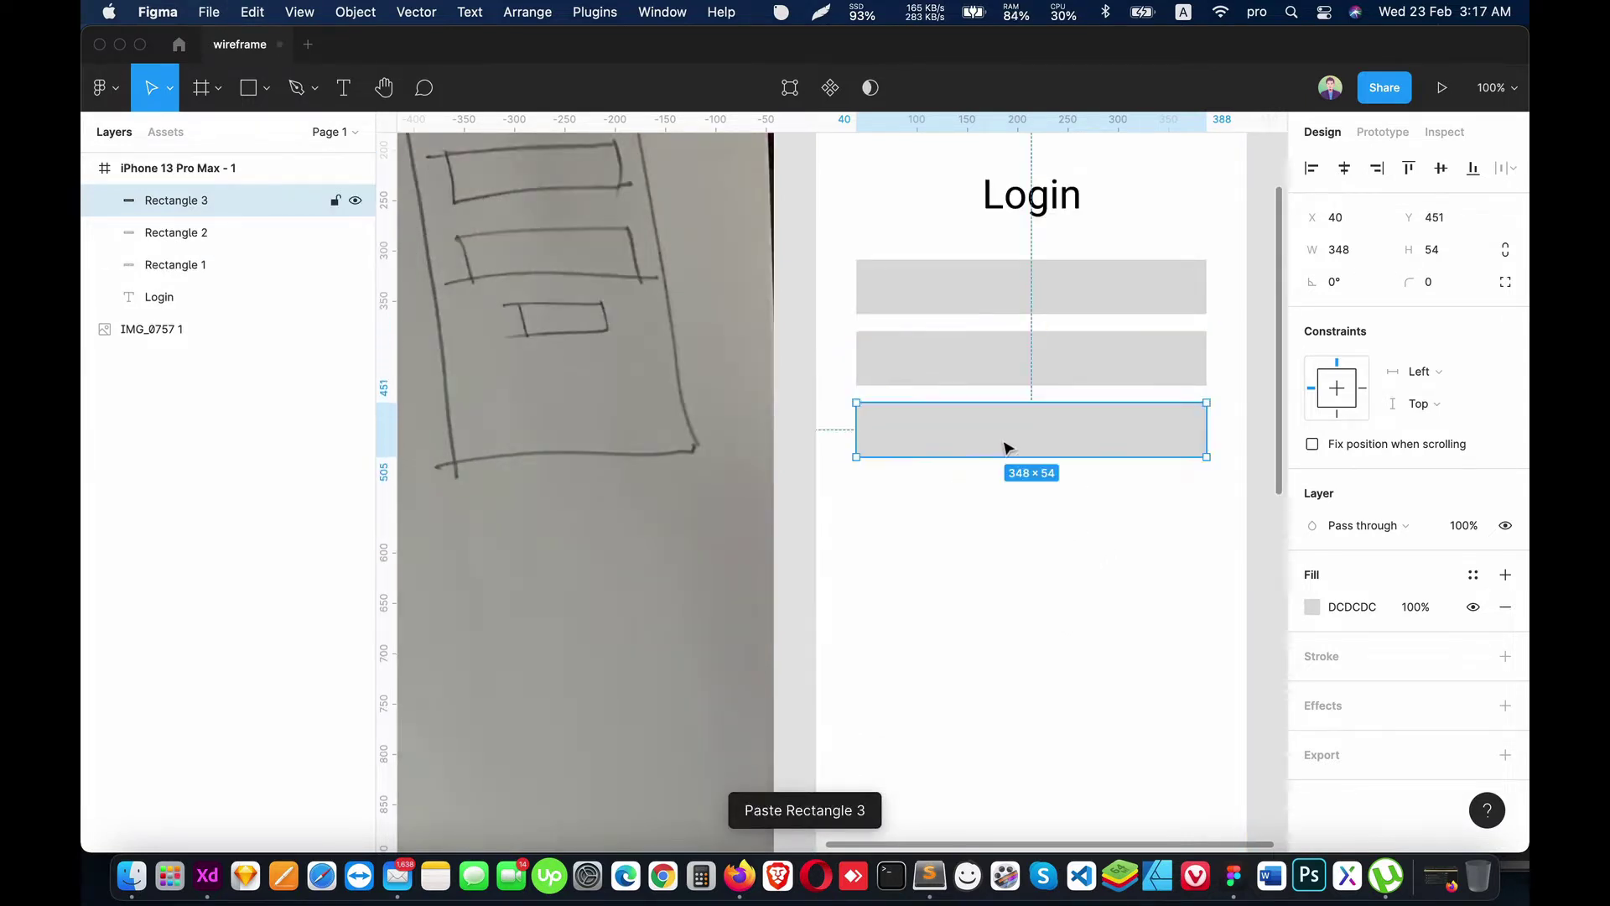
{"action": "left_click_drag", "start_coordinate": [857, 429], "coordinate": [963, 429]}
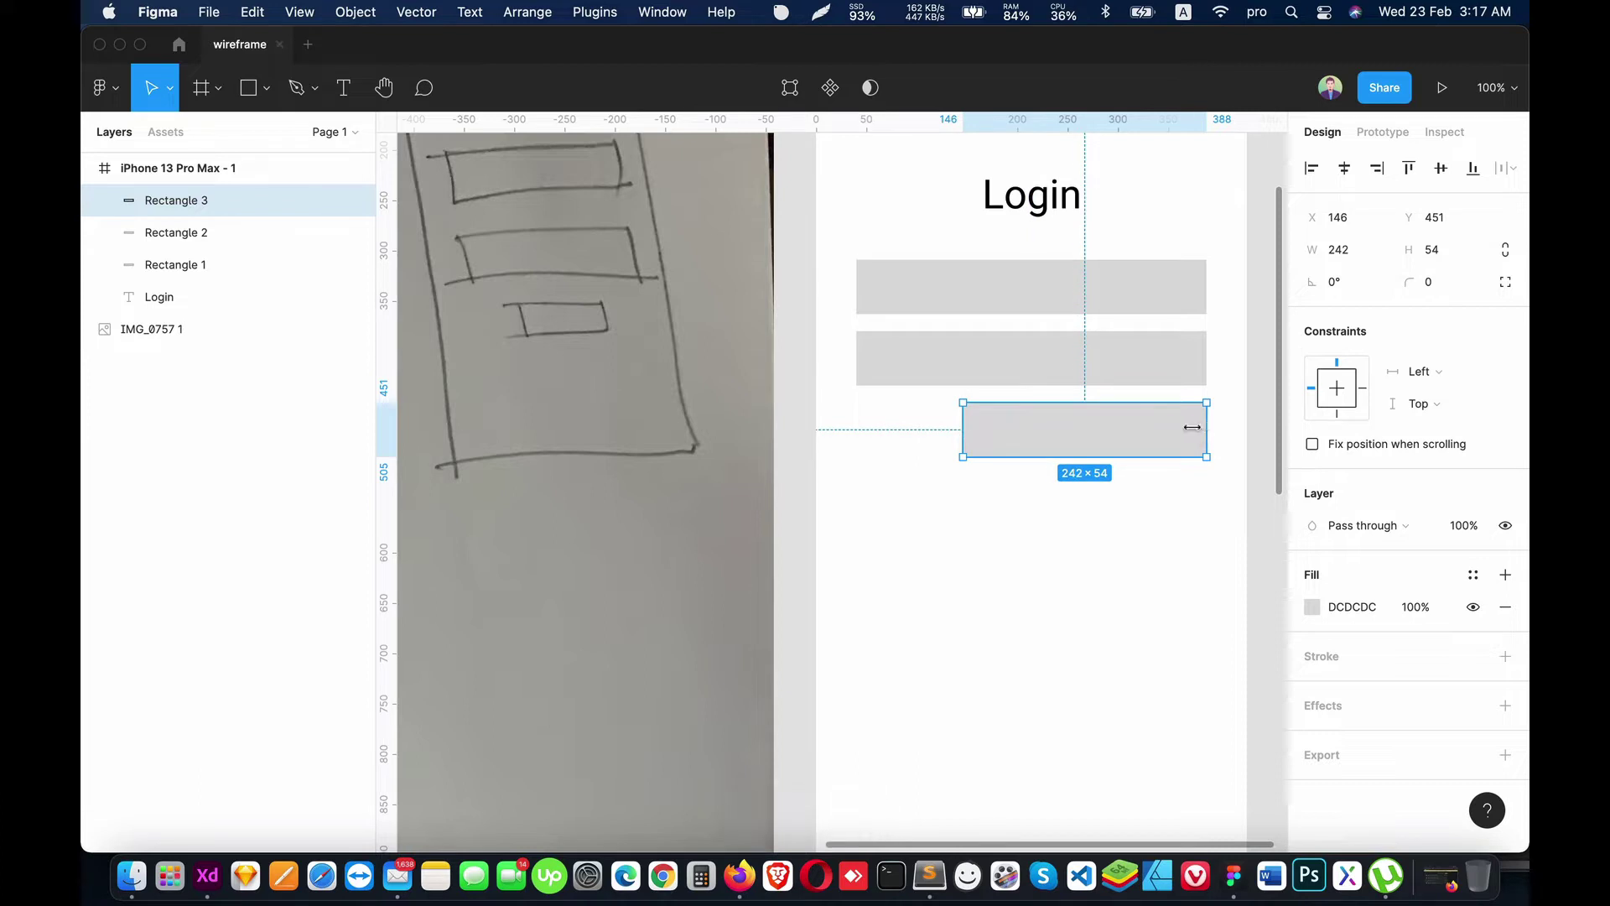
{"action": "left_click_drag", "start_coordinate": [1207, 428], "coordinate": [1004, 438]}
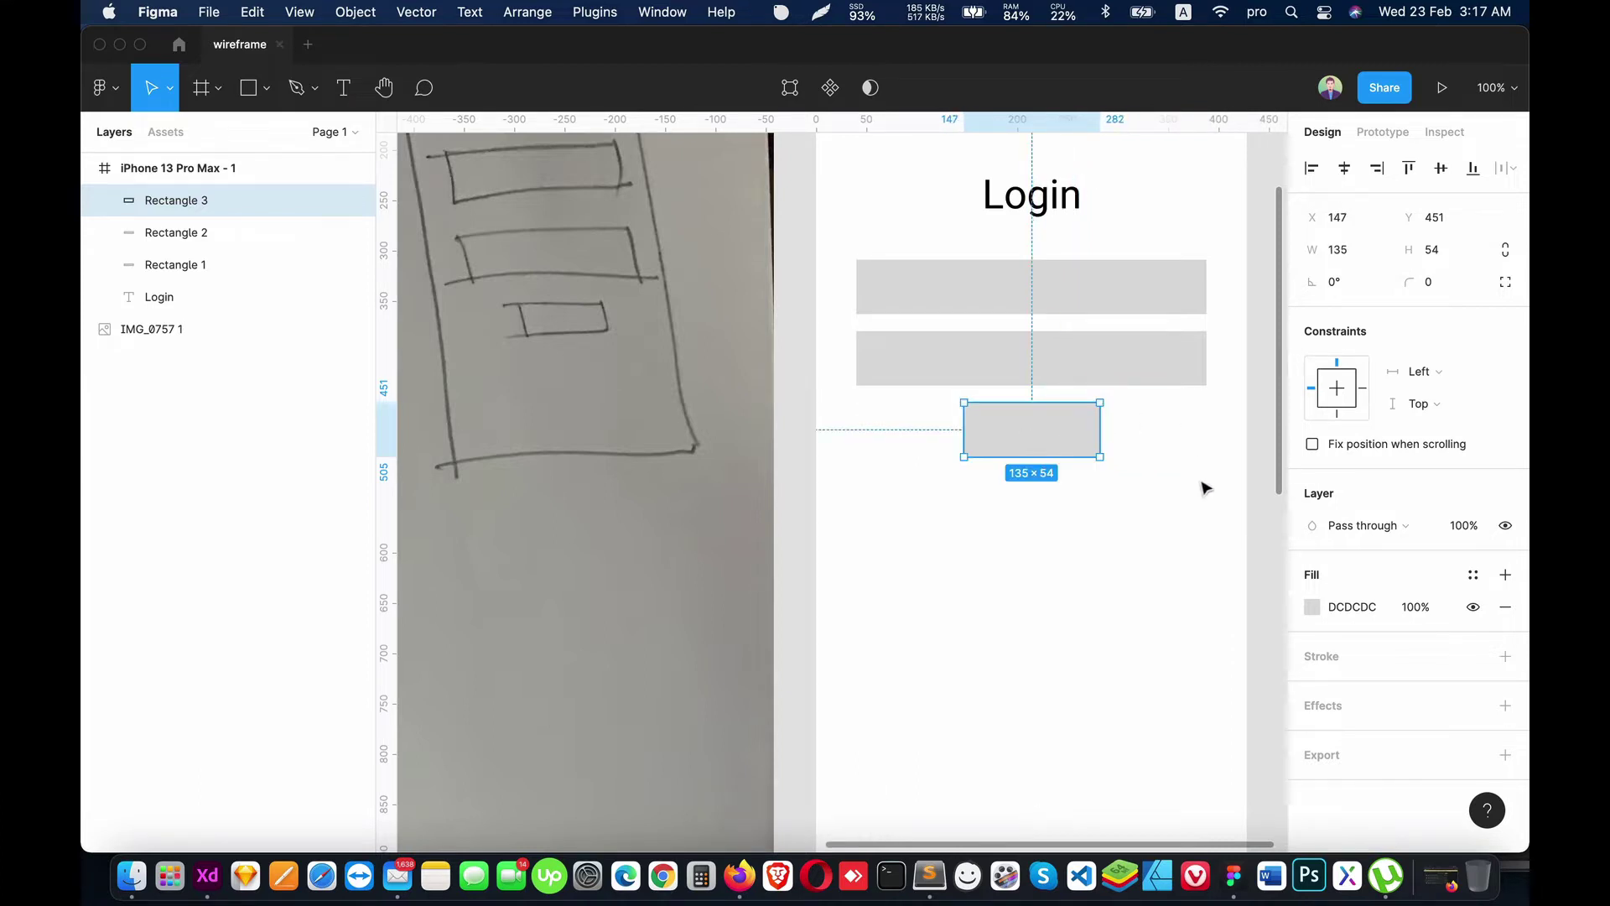
Step: Add a 'Sign In' text label below the button bar
{"action": "key", "text": "t"}
{"action": "left_click", "coordinate": [1009, 557]}
{"action": "type", "text": "Sing"}
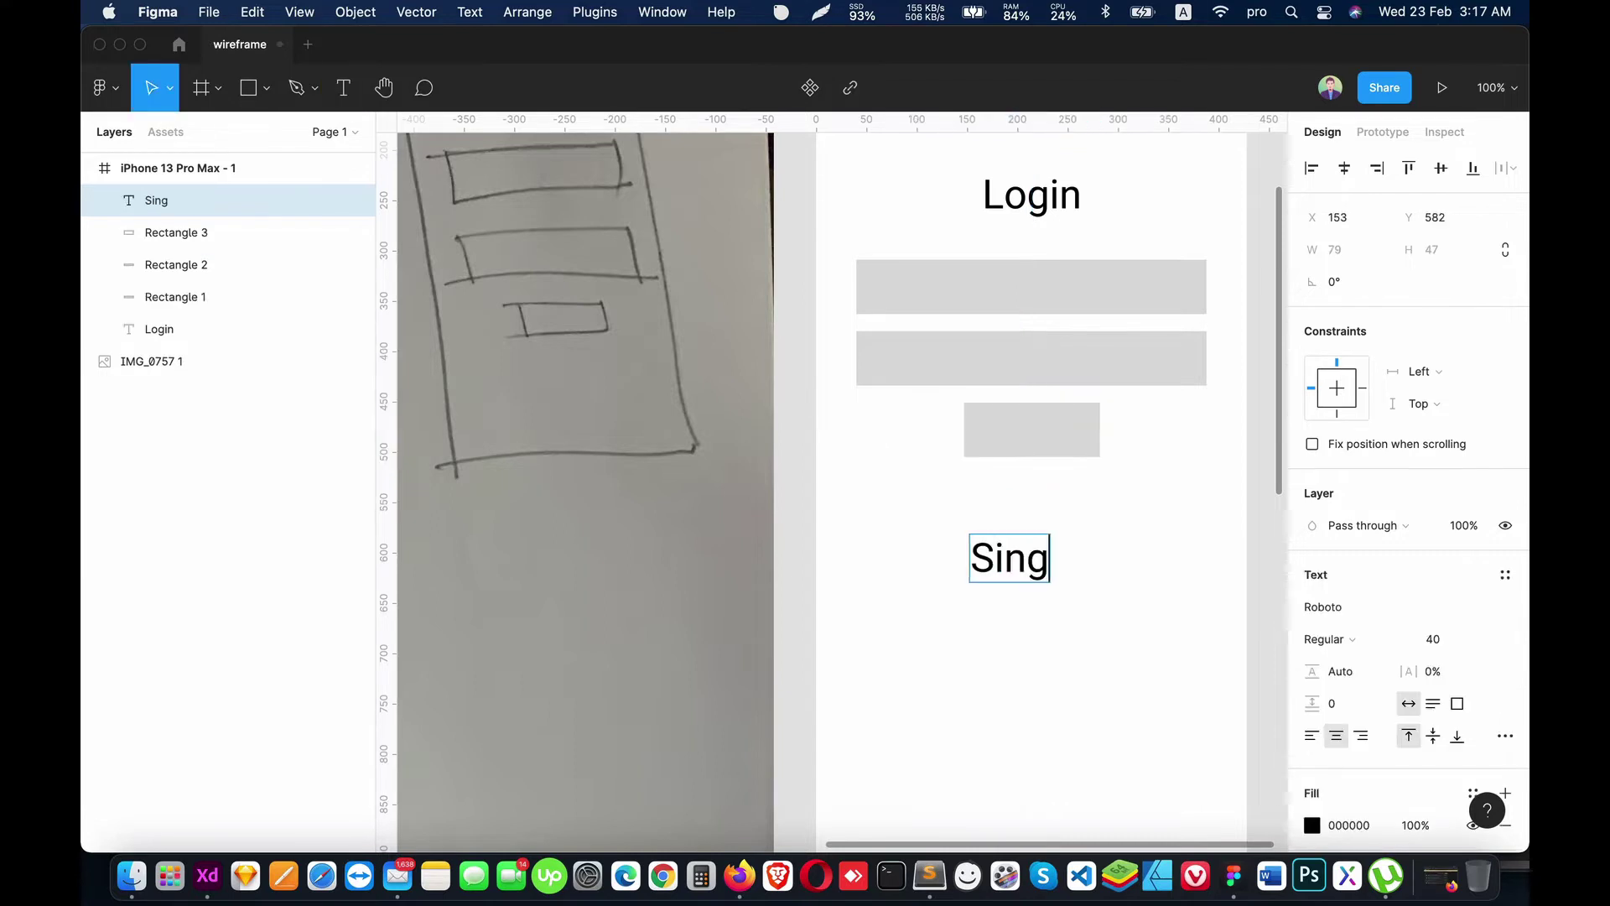
{"action": "key", "text": "BackSpace"}
{"action": "key", "text": "BackSpace"}
{"action": "type", "text": "gni"}
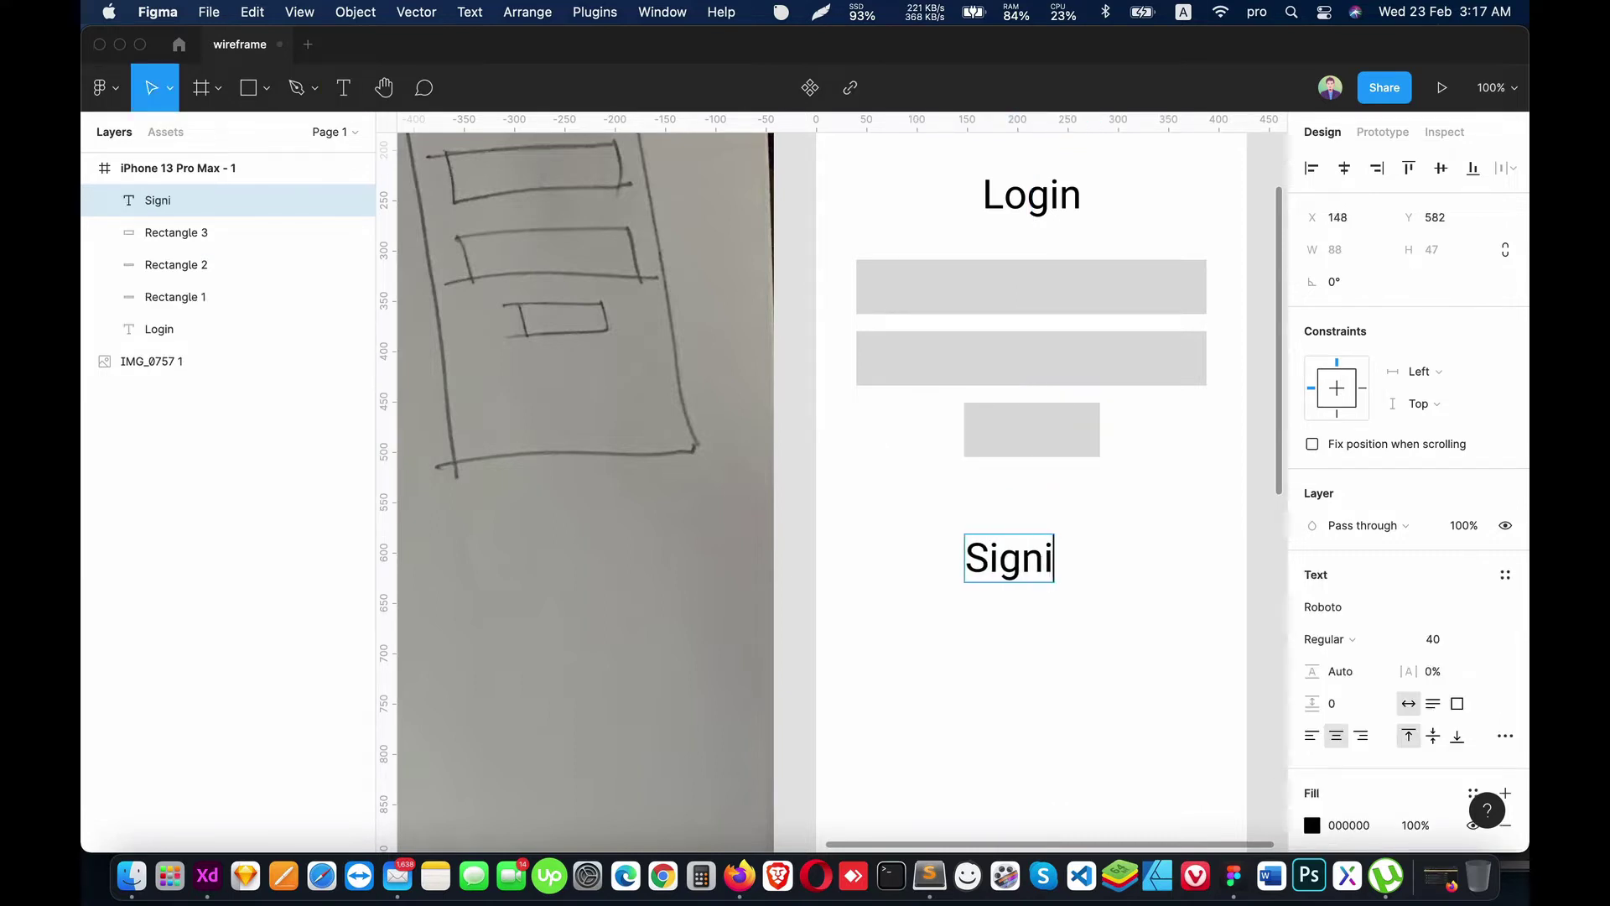
{"action": "type", "text": "n"}
{"action": "key", "text": "BackSpace"}
{"action": "key", "text": "BackSpace"}
{"action": "key", "text": "BackSpace"}
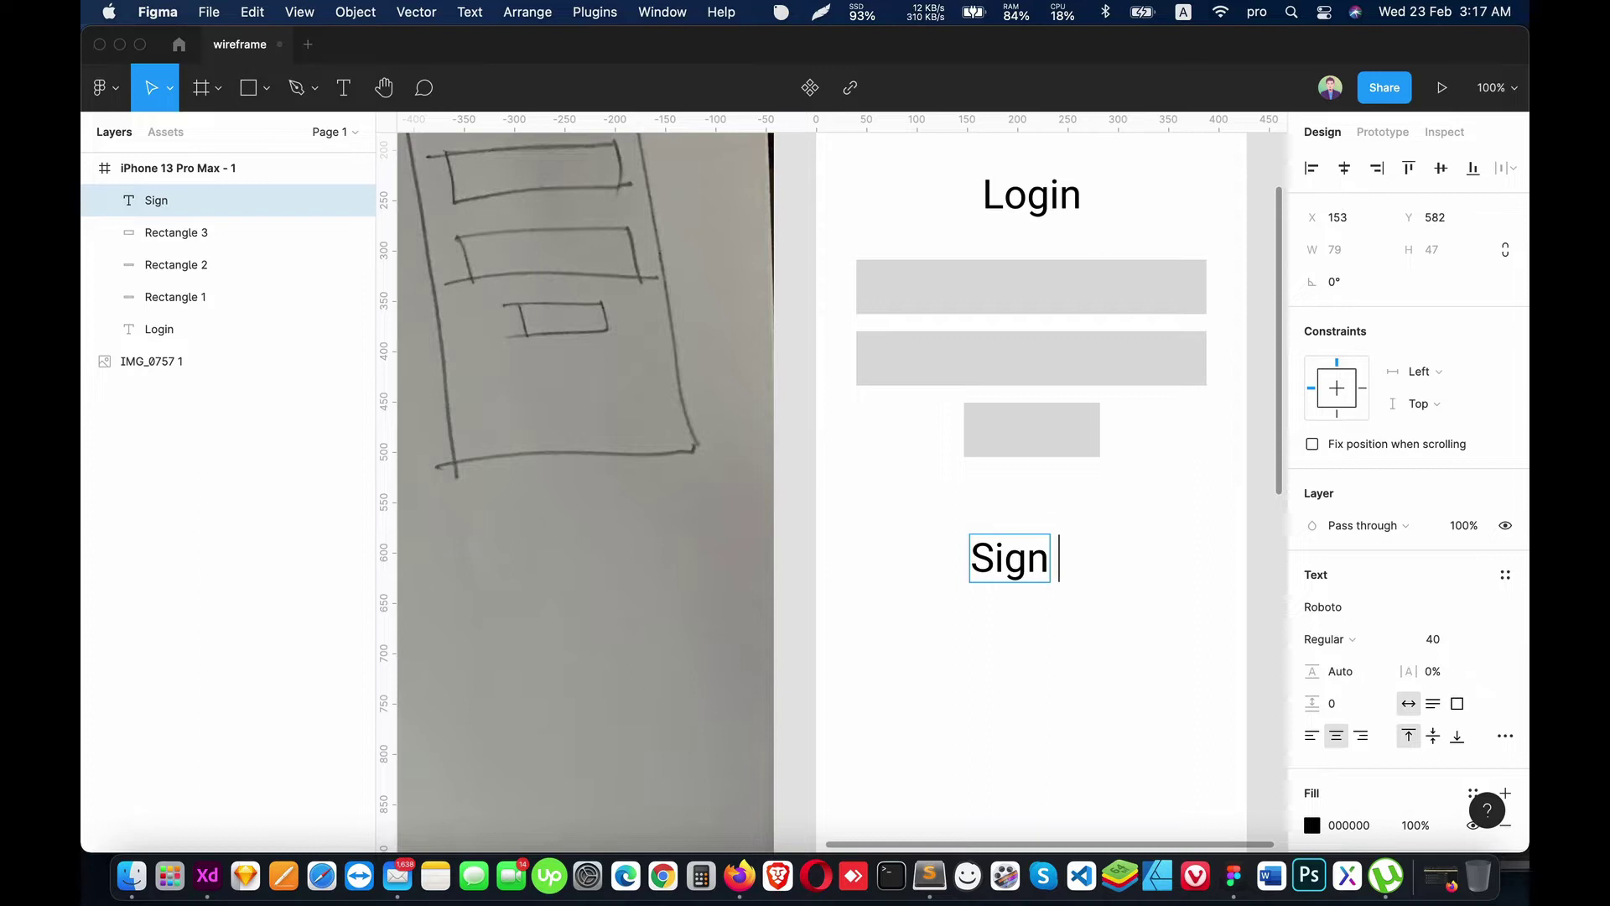
{"action": "type", "text": "IN"}
{"action": "key", "text": "BackSpace"}
{"action": "type", "text": "n"}
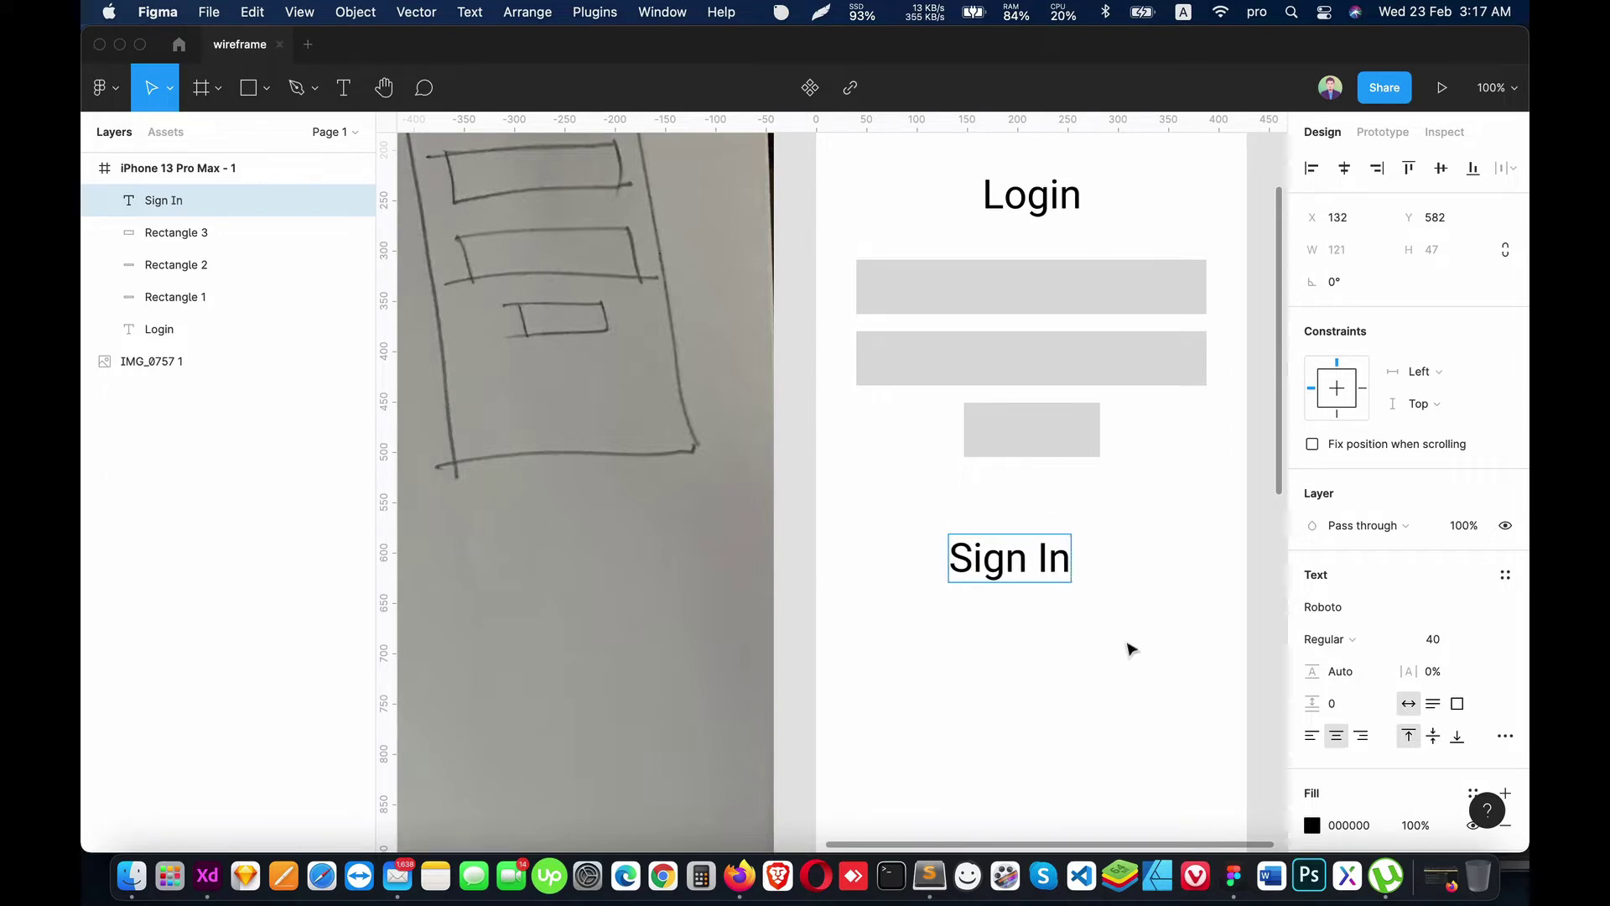
{"action": "key", "text": "Escape"}
Step: Set Sign In to size 20, place it on the rectangle, and group them
{"action": "left_click", "coordinate": [1443, 641]}
{"action": "type", "text": "2"}
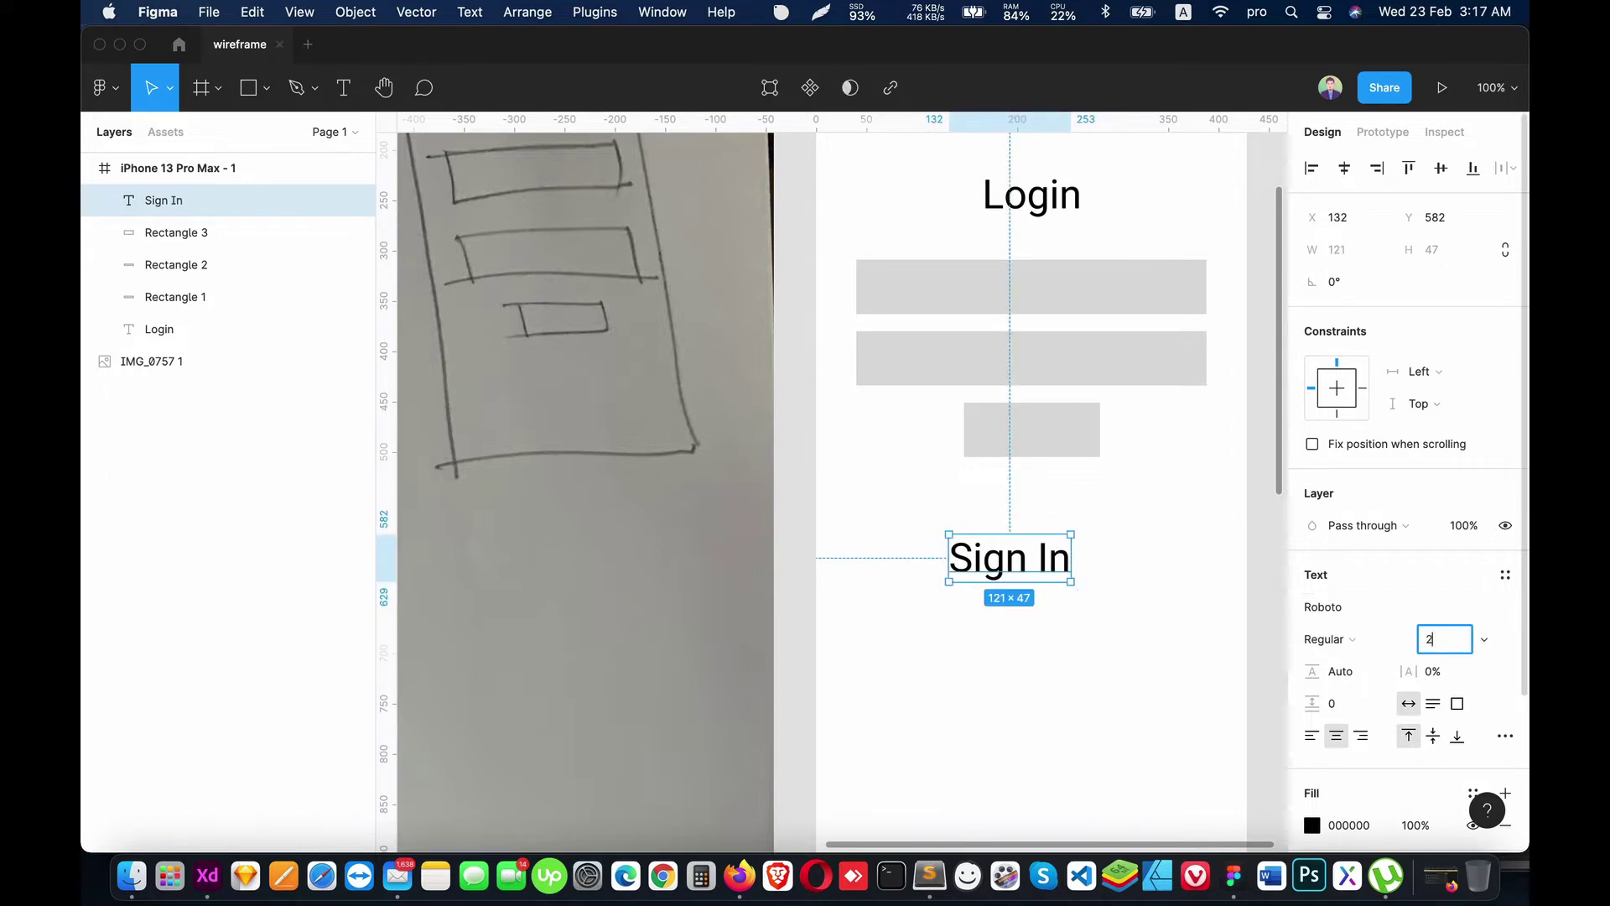
{"action": "type", "text": "0"}
{"action": "key", "text": "Return"}
{"action": "left_click_drag", "start_coordinate": [1012, 558], "coordinate": [1050, 443]}
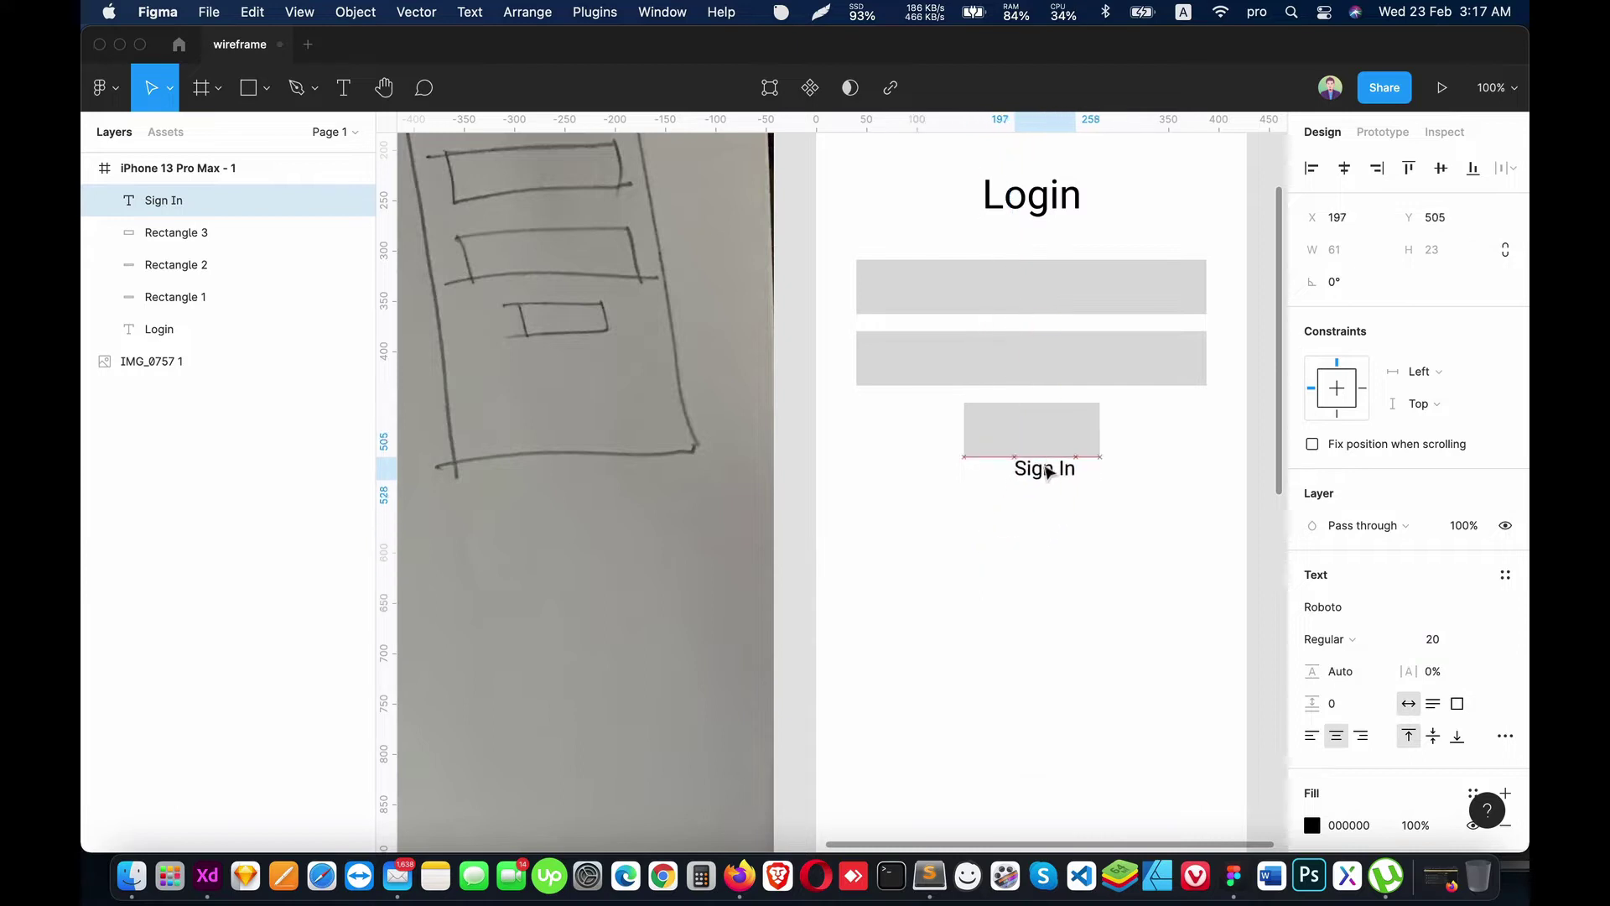
{"action": "left_click", "coordinate": [1082, 448], "text": "shift"}
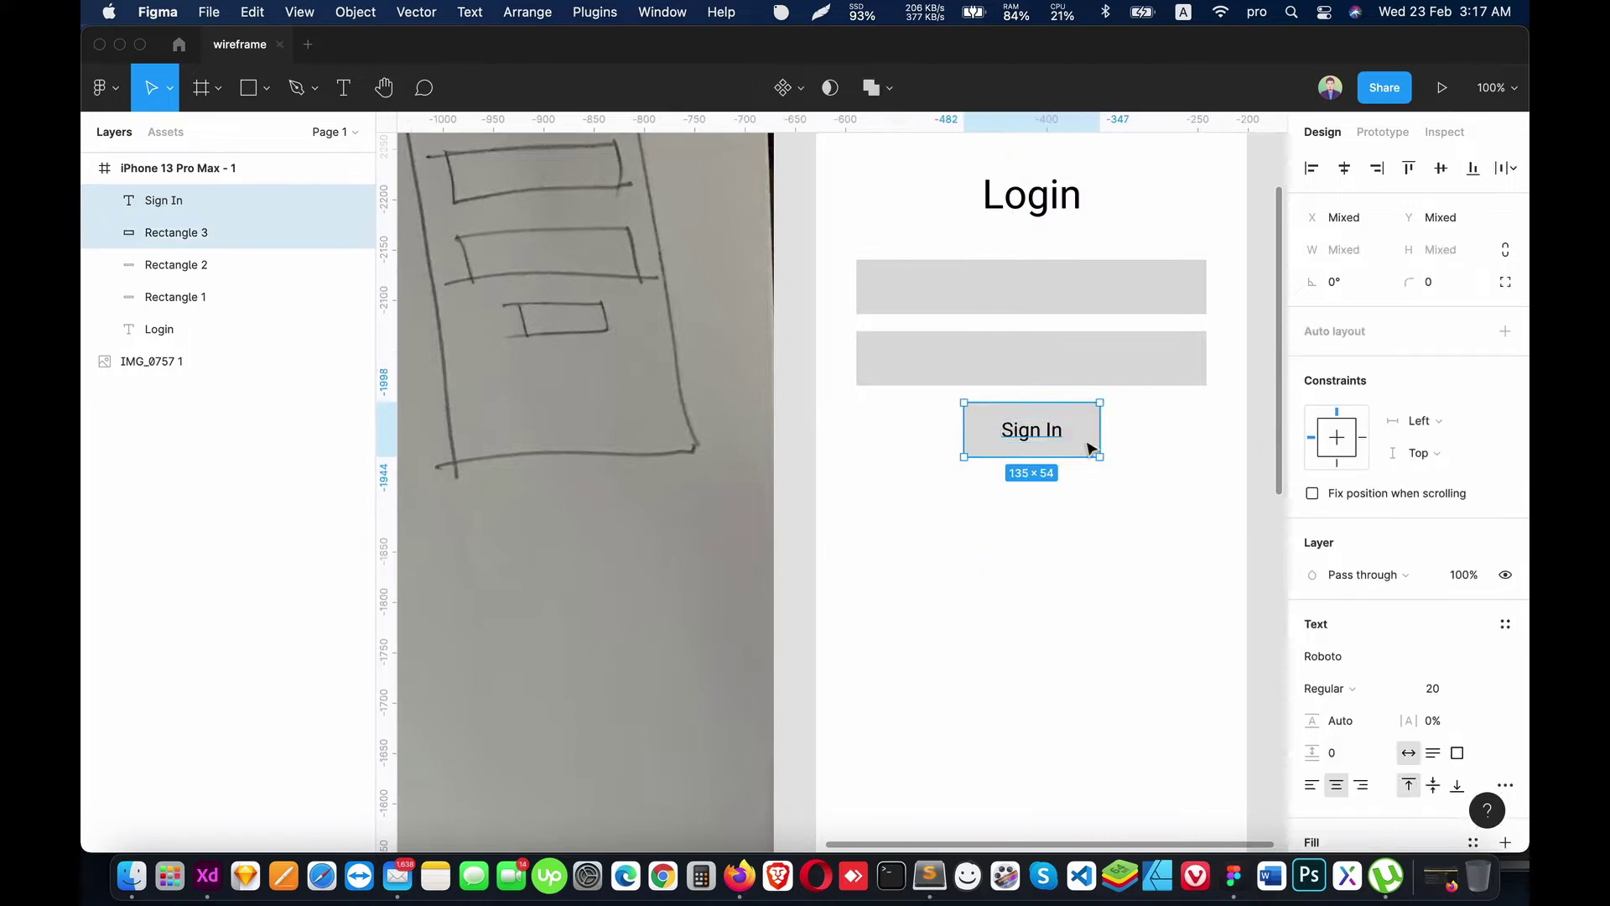
{"action": "key", "text": "super+g"}
{"action": "left_click_drag", "start_coordinate": [1082, 448], "coordinate": [1084, 460]}
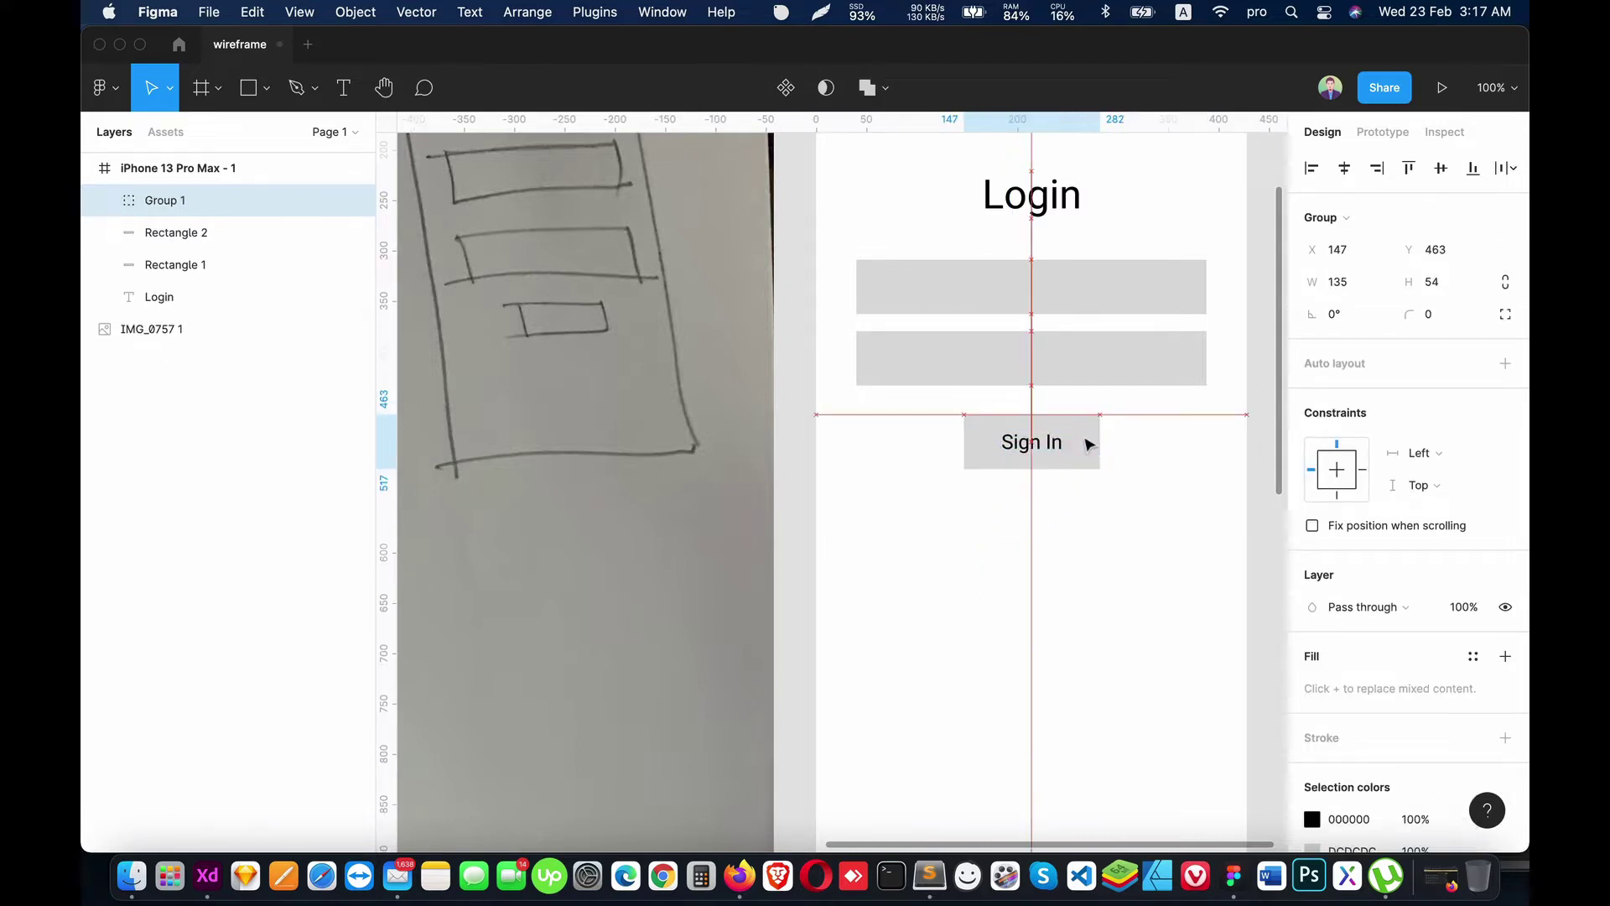
{"action": "scroll", "coordinate": [1086, 470], "scroll_direction": "up", "scroll_amount": 4}
{"action": "scroll", "coordinate": [1088, 575], "scroll_direction": "up", "scroll_amount": 3}
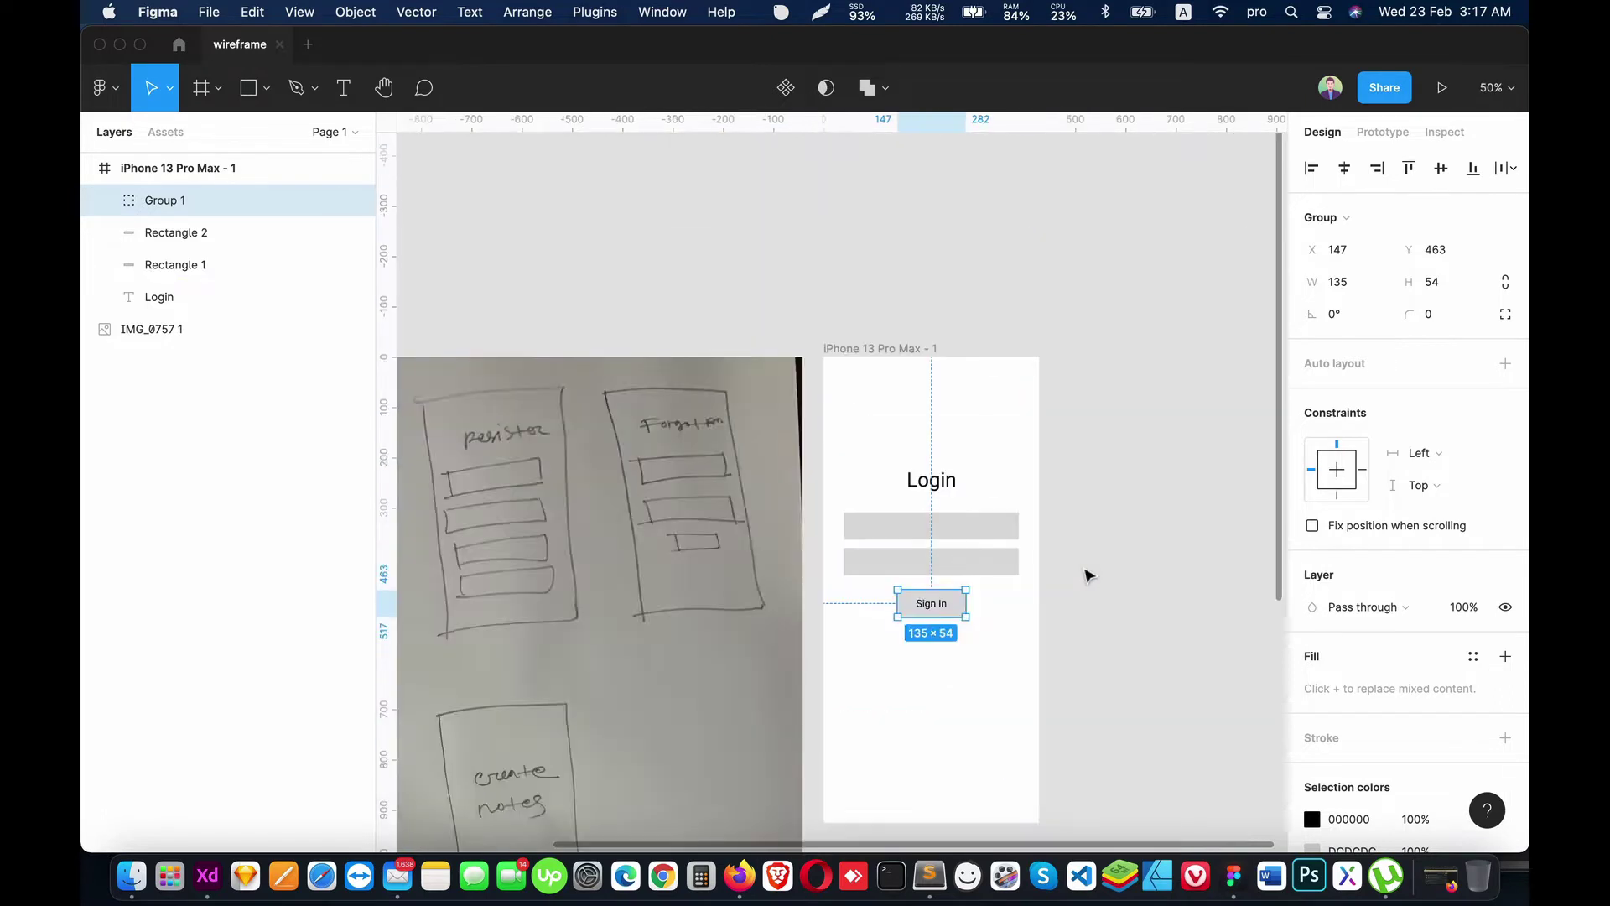
{"action": "scroll", "coordinate": [1085, 570], "scroll_direction": "down", "scroll_amount": 6}
{"action": "scroll", "coordinate": [1056, 579], "scroll_direction": "down", "scroll_amount": 1}
{"action": "scroll", "coordinate": [1036, 555], "scroll_direction": "up", "scroll_amount": 3}
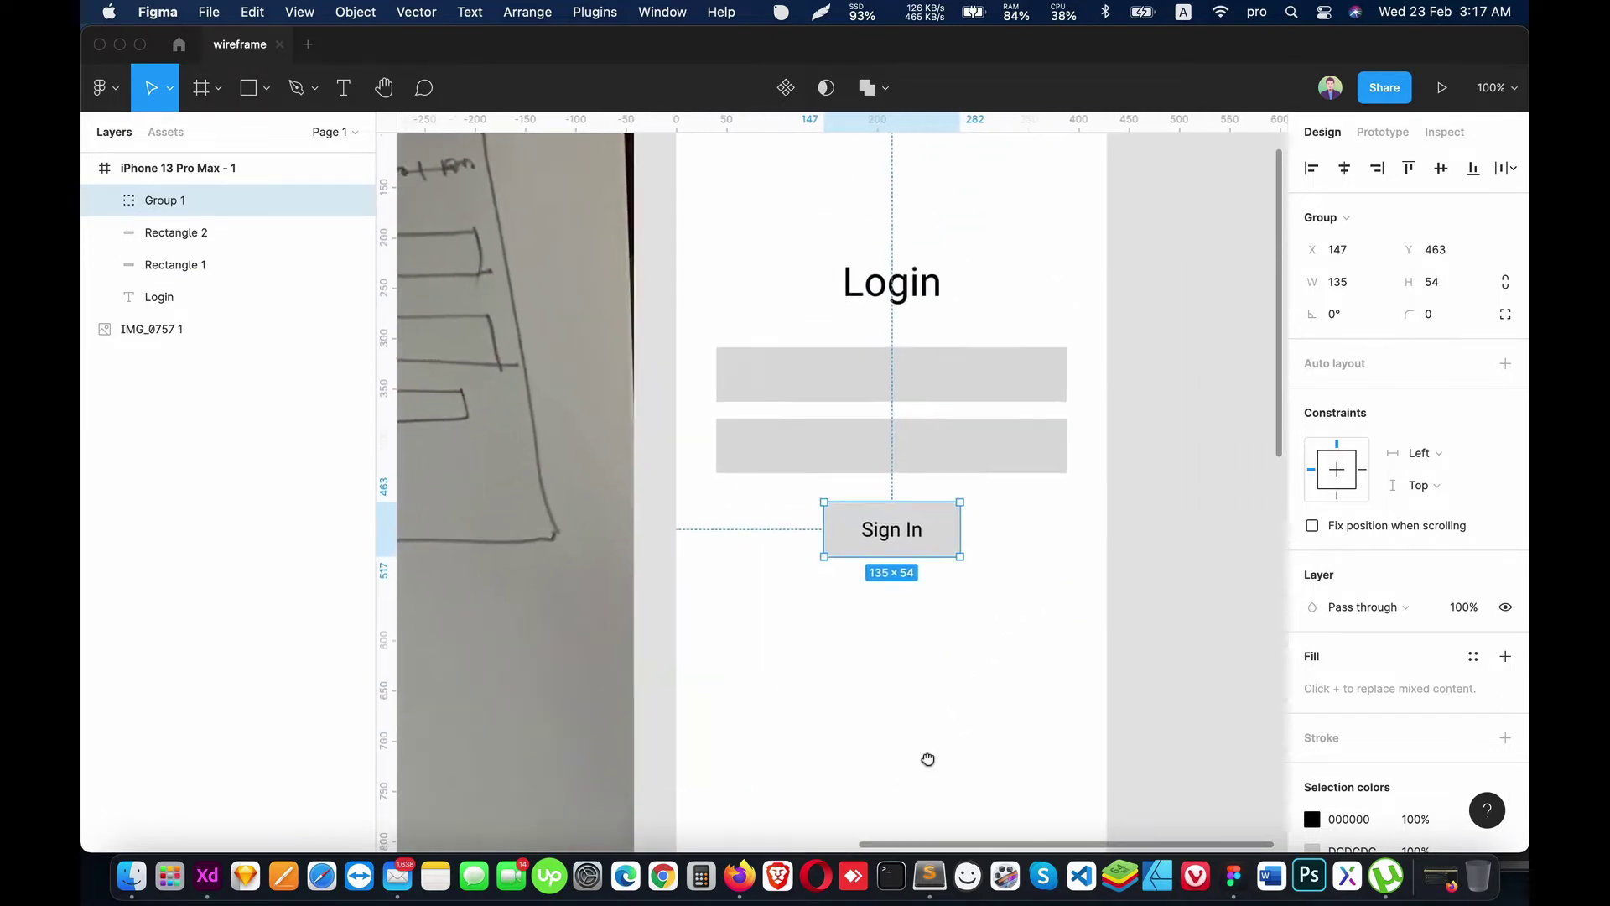
{"action": "scroll", "coordinate": [928, 758], "scroll_direction": "down", "scroll_amount": 1}
{"action": "scroll", "coordinate": [938, 723], "scroll_direction": "up", "scroll_amount": 2}
Step: Add 'Don't Have Account? Signup Here' centred under the Sign In button
{"action": "scroll", "coordinate": [923, 704], "scroll_direction": "down", "scroll_amount": 1}
{"action": "key", "text": "t"}
{"action": "left_click", "coordinate": [909, 617]}
{"action": "type", "text": "Don'"}
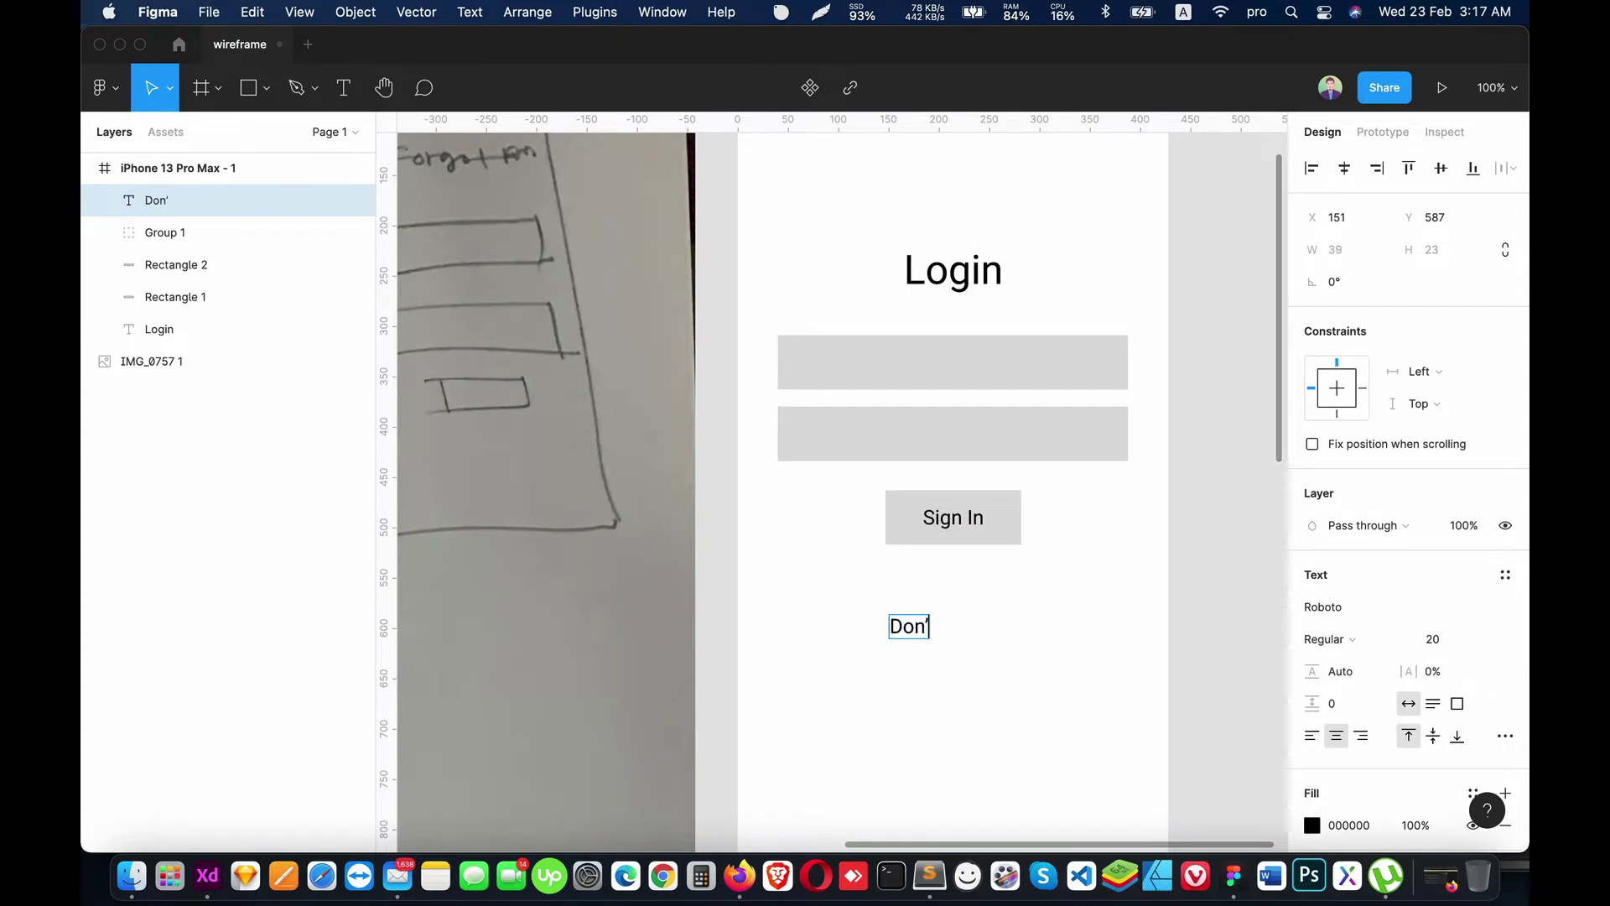
{"action": "type", "text": "t Have Ac"}
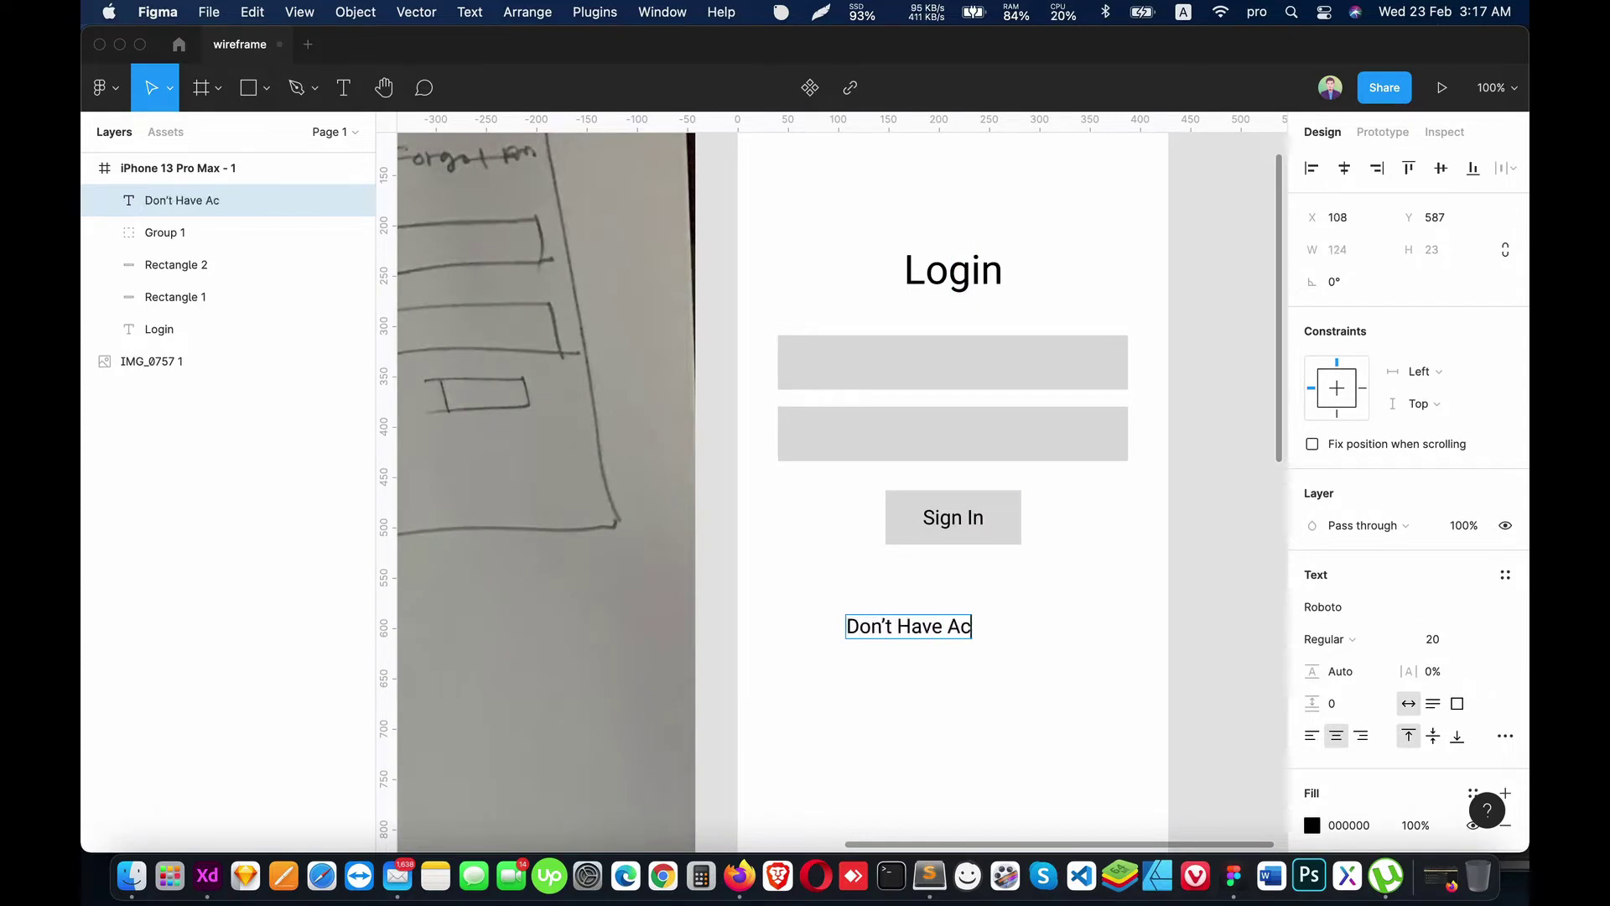
{"action": "type", "text": "count? S"}
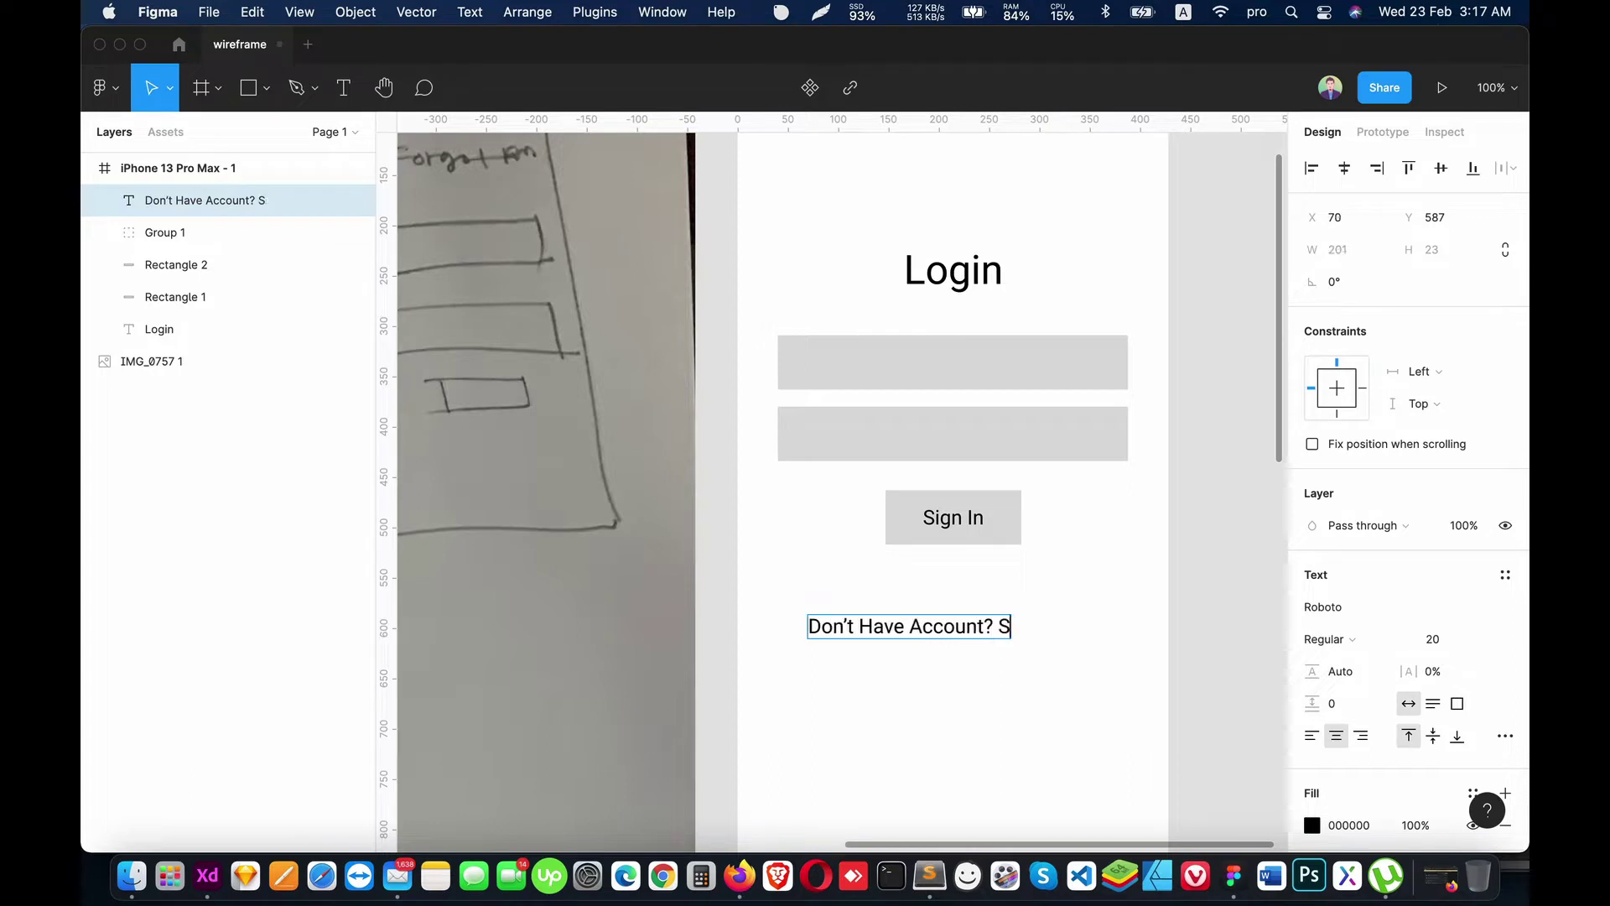
{"action": "type", "text": "ignup Here"}
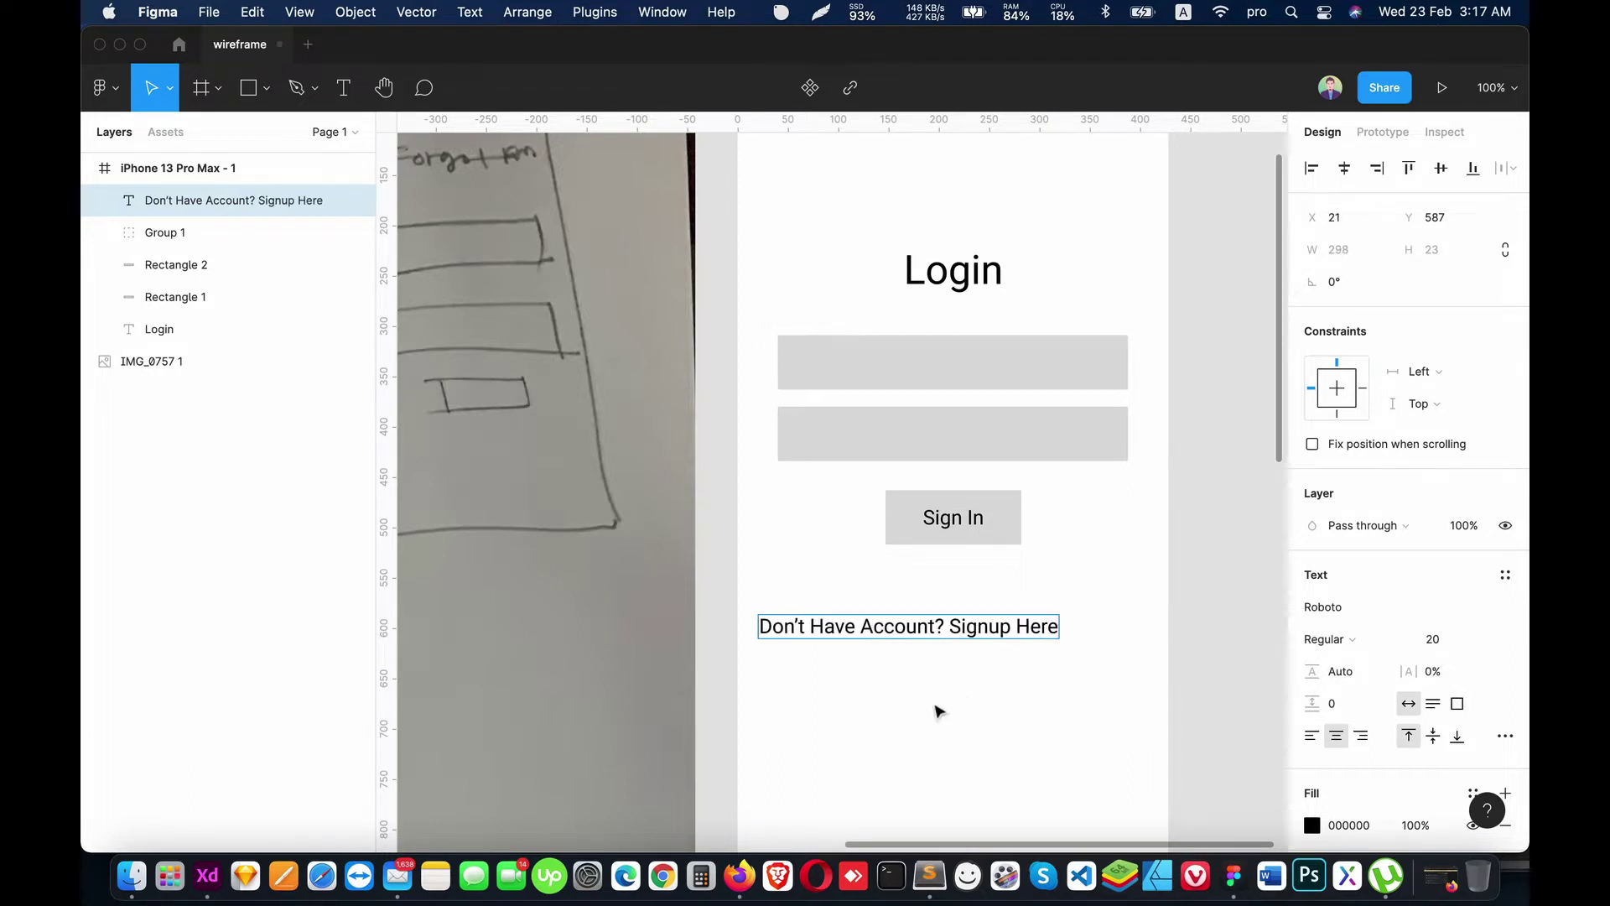
{"action": "key", "text": "Escape"}
{"action": "left_click_drag", "start_coordinate": [956, 626], "coordinate": [999, 588]}
{"action": "scroll", "coordinate": [979, 642], "scroll_direction": "down", "scroll_amount": 5}
{"action": "scroll", "coordinate": [979, 641], "scroll_direction": "up", "scroll_amount": 5}
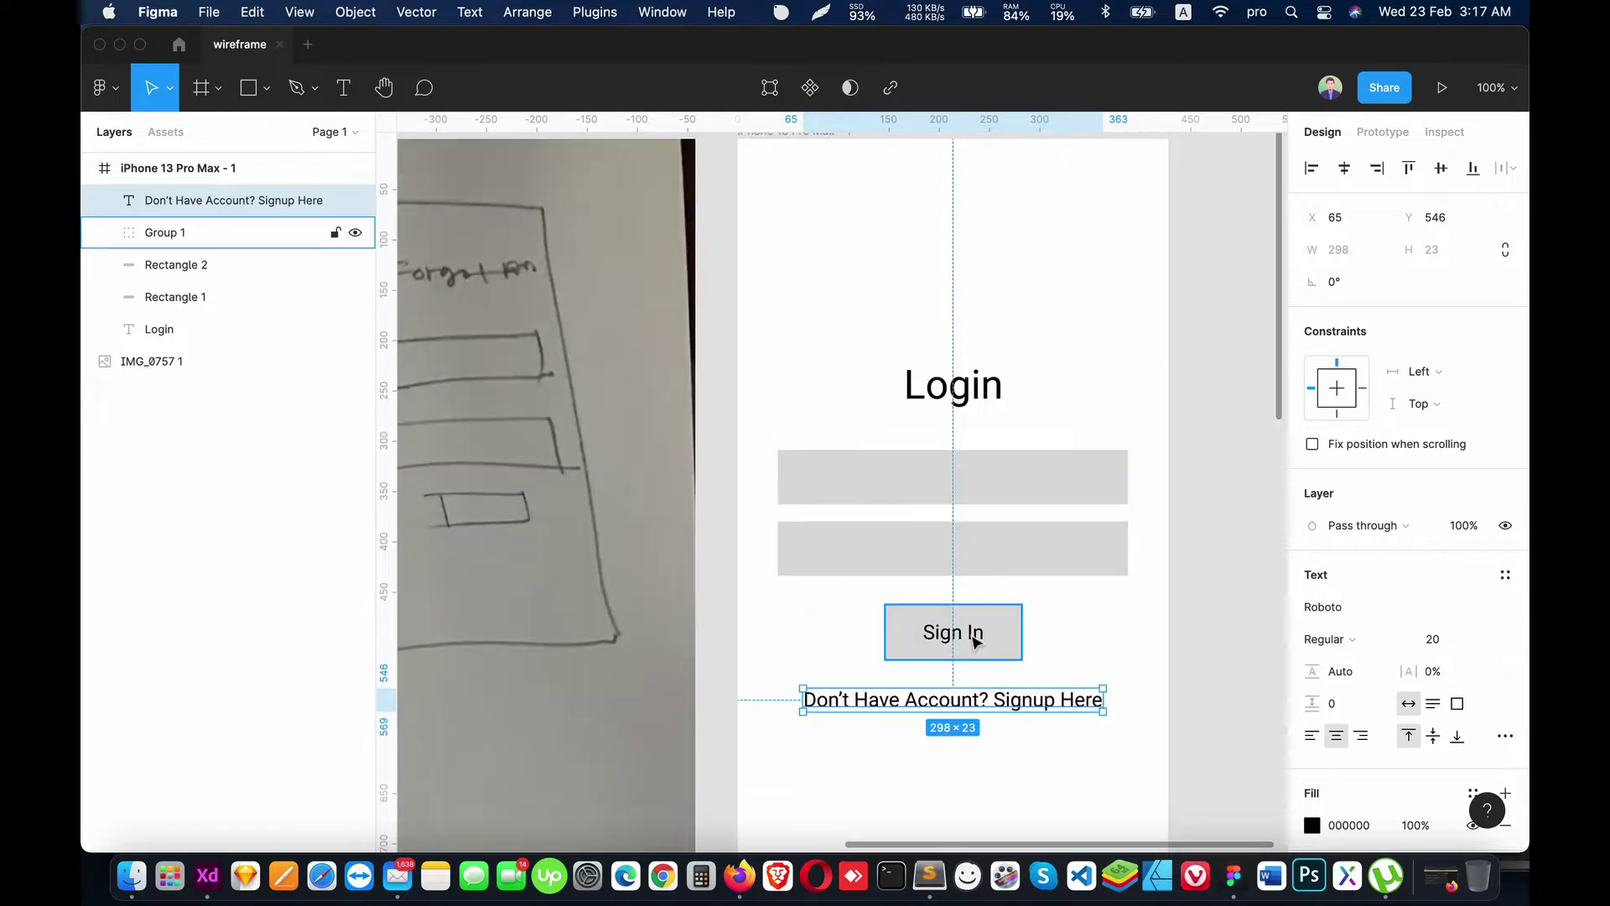
{"action": "key", "text": "minus"}
{"action": "mouse_move", "coordinate": [953, 628]}
{"action": "left_mouse_down"}
{"action": "mouse_move", "coordinate": [928, 521]}
{"action": "mouse_move", "coordinate": [1071, 511]}
{"action": "mouse_move", "coordinate": [723, 579]}
{"action": "mouse_move", "coordinate": [1031, 543]}
{"action": "mouse_move", "coordinate": [689, 600]}
{"action": "left_mouse_up"}
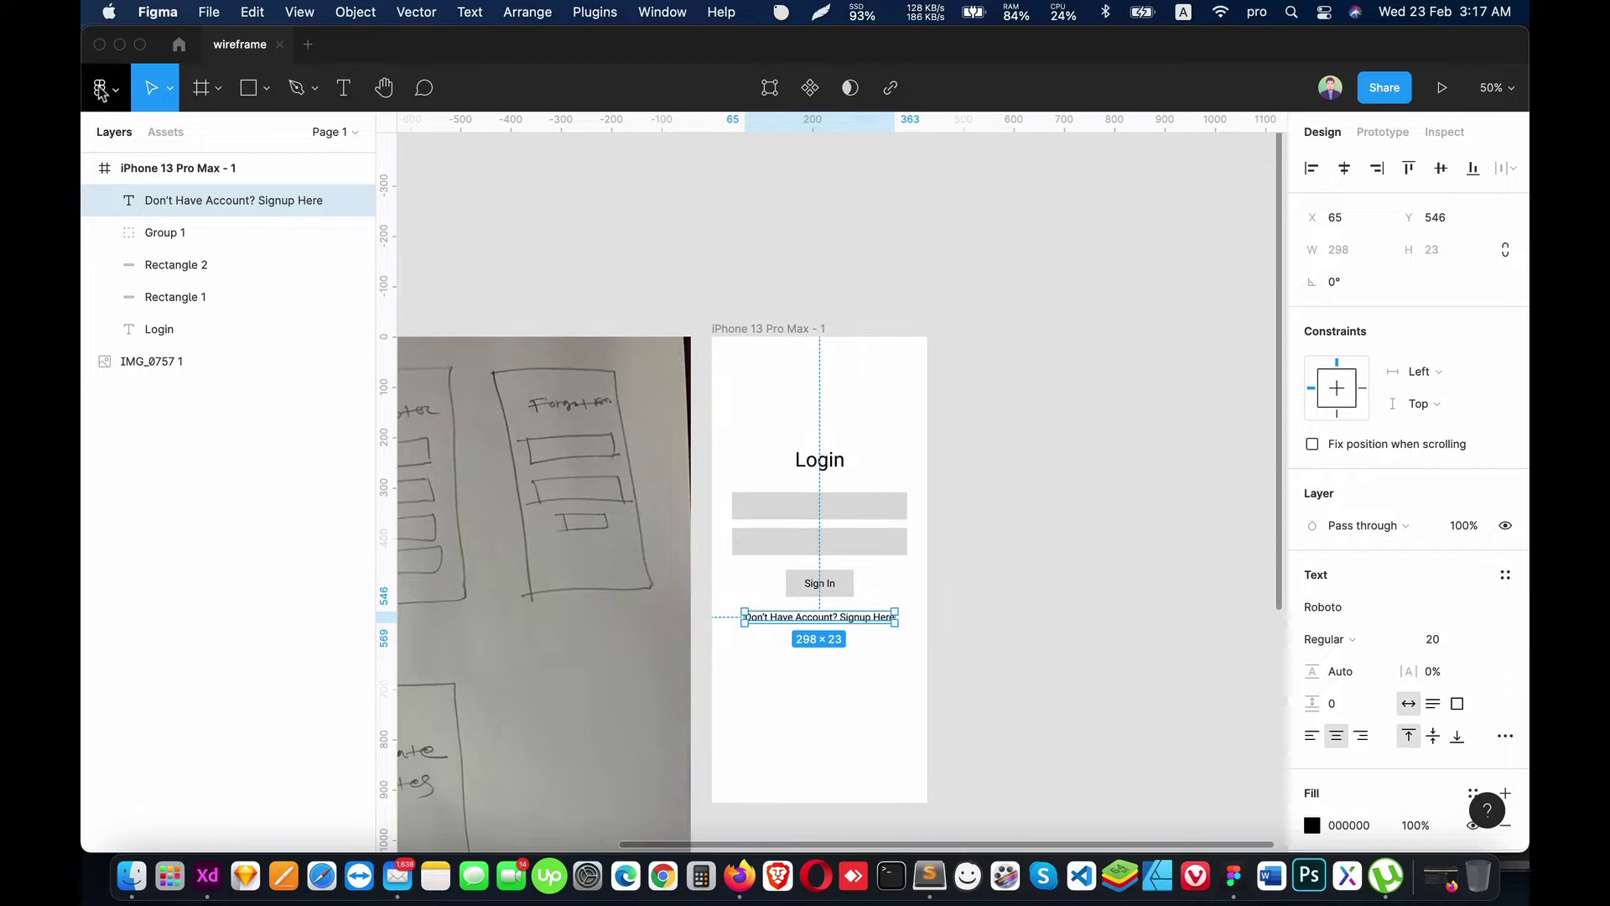
Step: Rename the Login frame to '1' and paste a duplicate as frame 2
{"action": "left_click", "coordinate": [89, 168]}
{"action": "double_click", "coordinate": [190, 168]}
{"action": "type", "text": "1"}
{"action": "key", "text": "Return"}
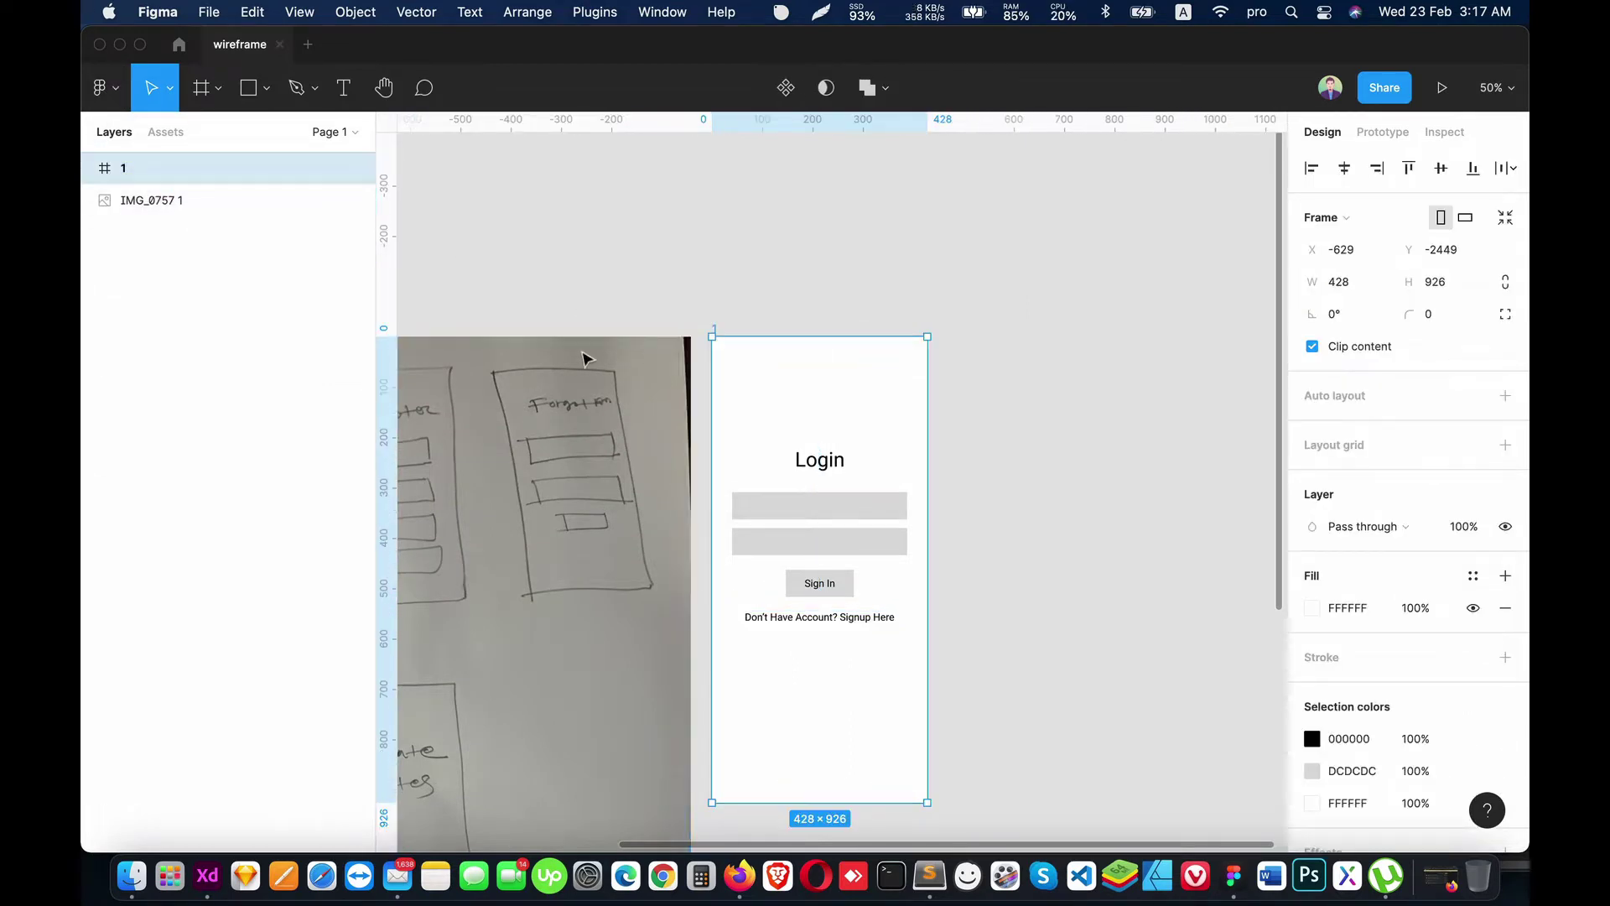
{"action": "key", "text": "super+v"}
{"action": "scroll", "coordinate": [999, 474], "scroll_direction": "right", "scroll_amount": 2}
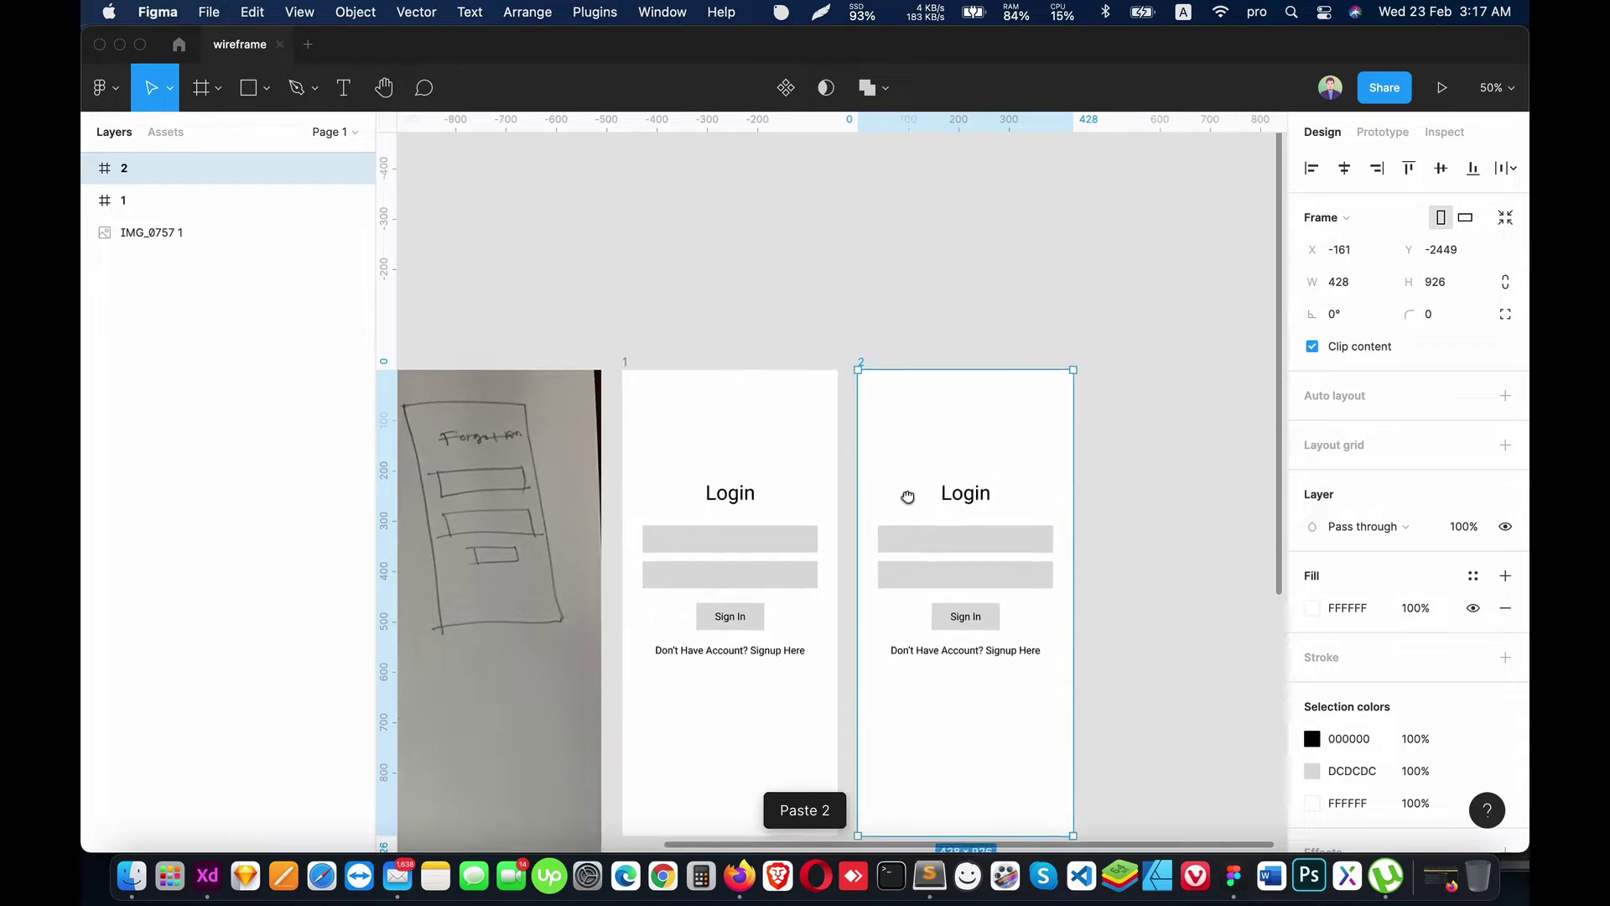
Step: Retitle frame 2's heading 'Signup' and move it and the two fields up
{"action": "double_click", "coordinate": [965, 492]}
{"action": "type", "text": "Sign Up"}
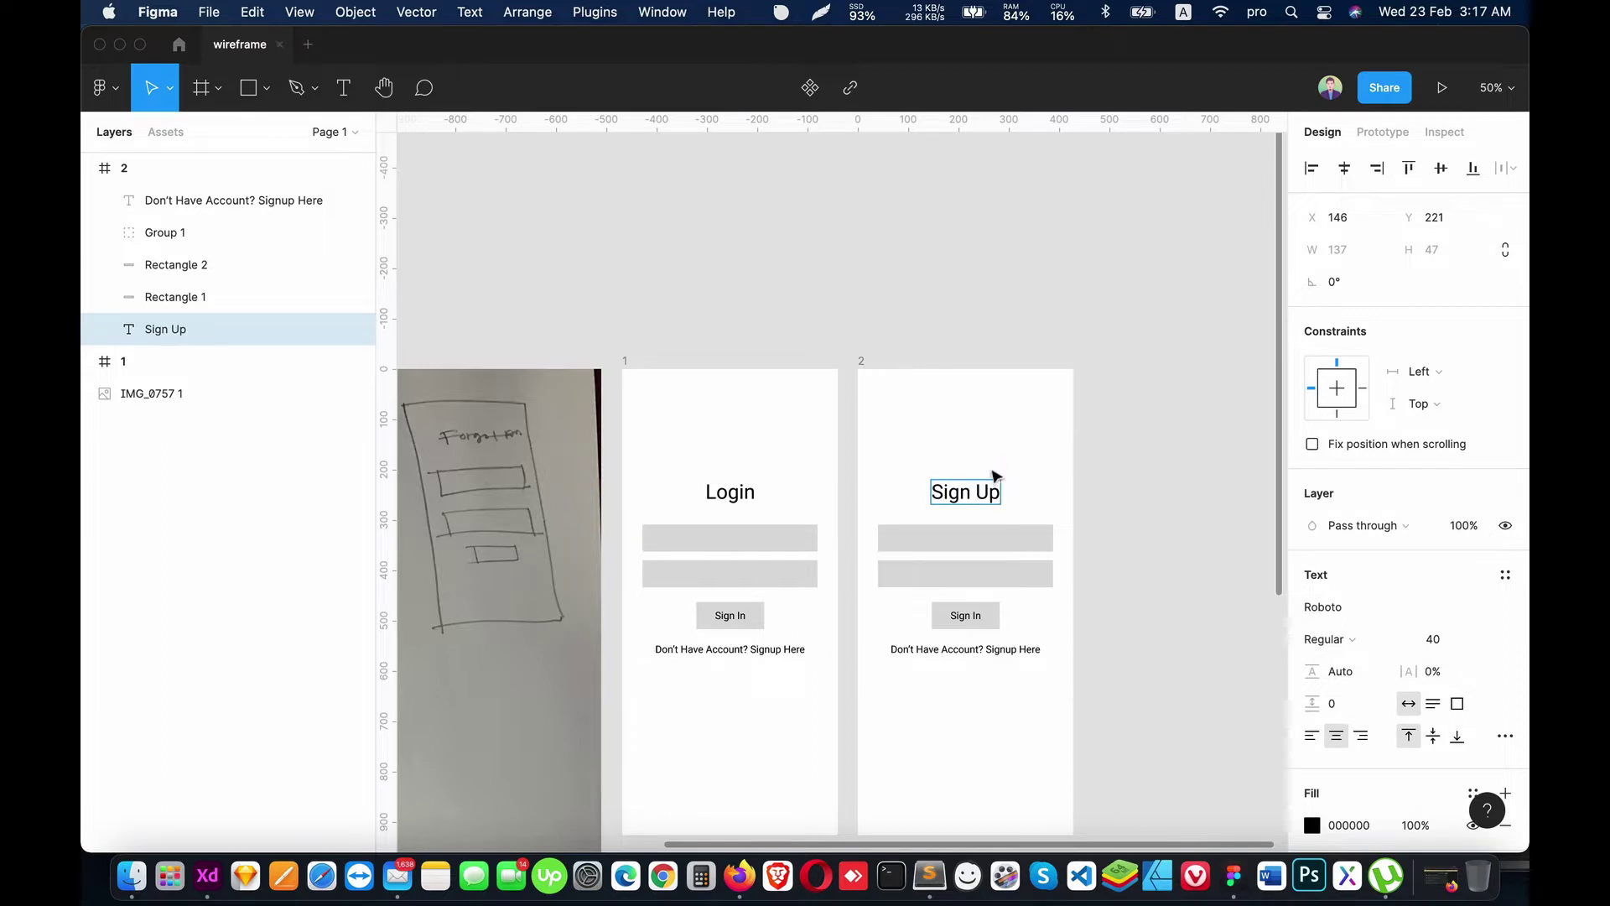
{"action": "key", "text": "super+a"}
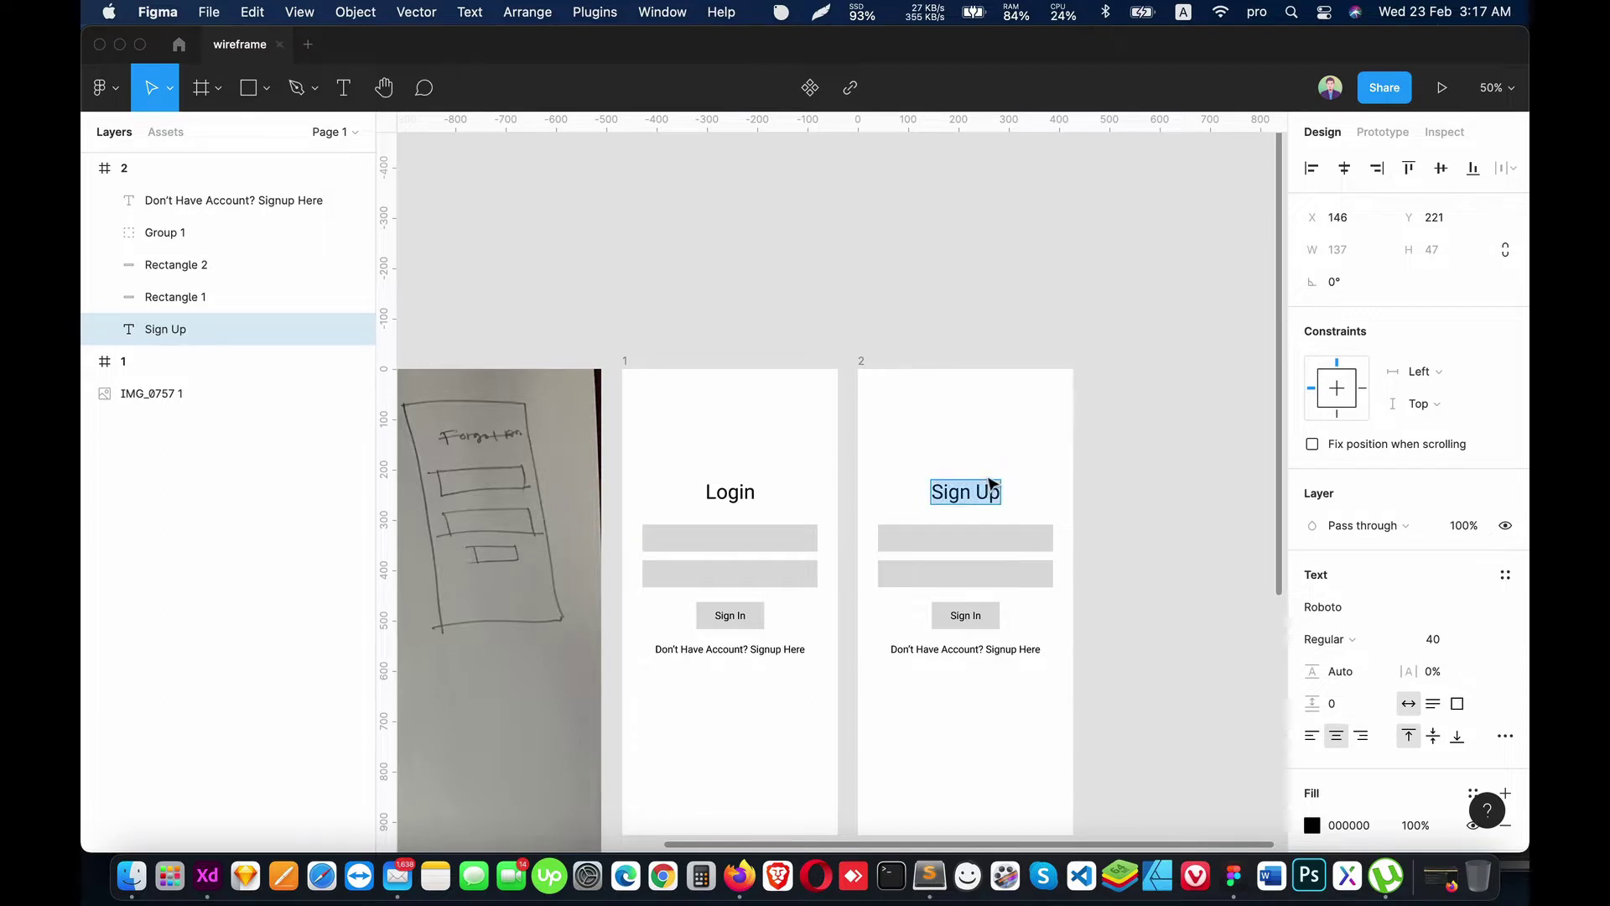
{"action": "type", "text": "Sign"}
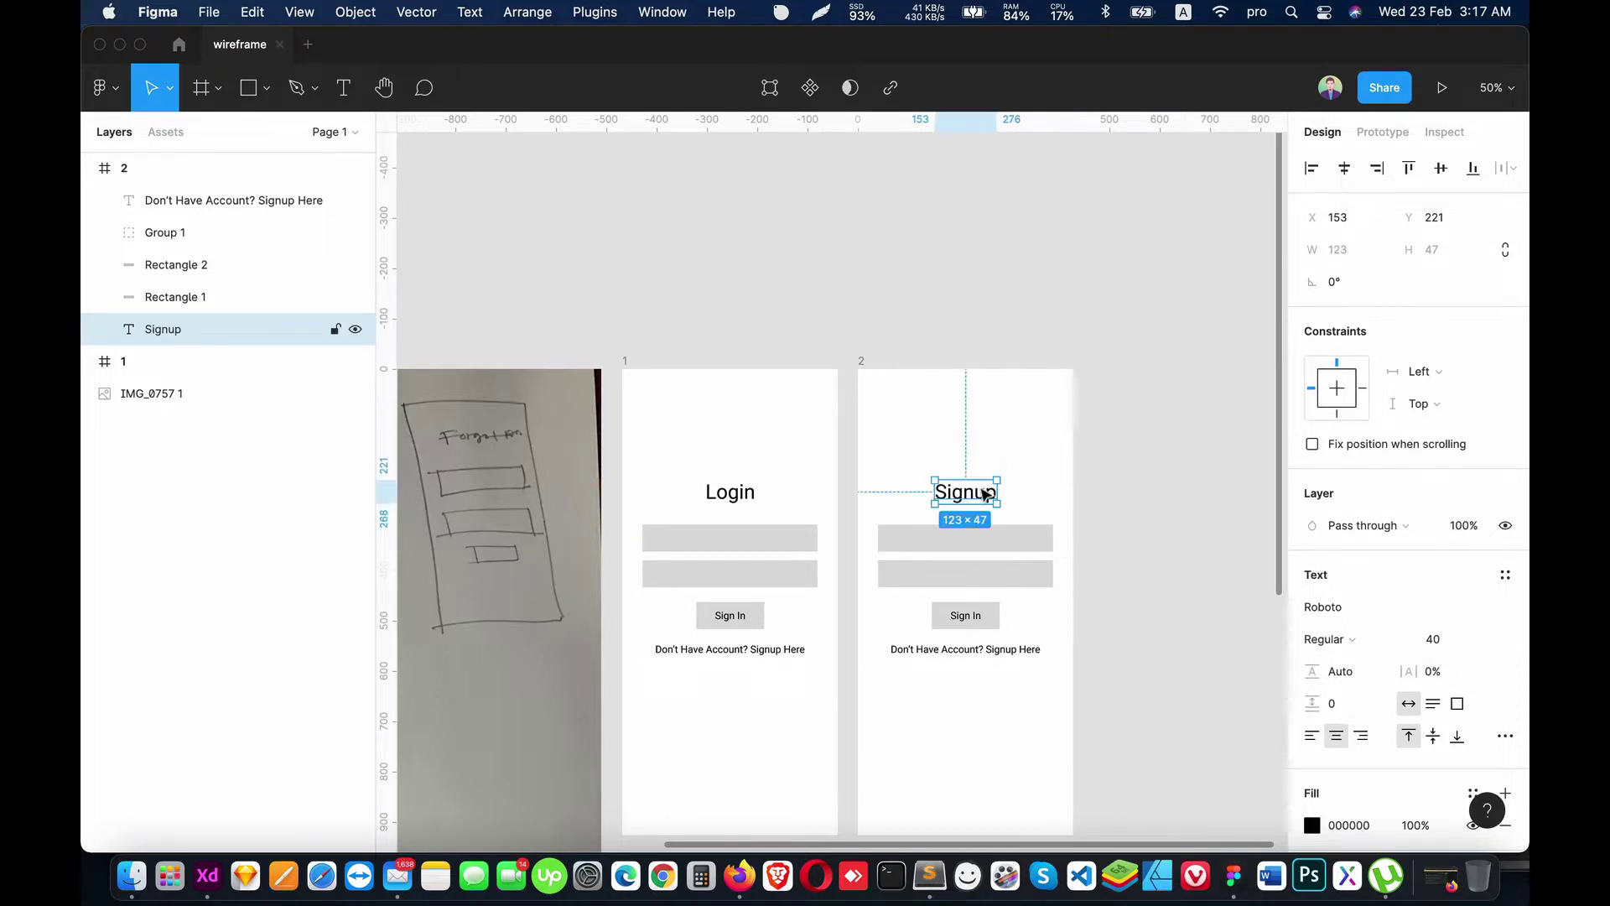
{"action": "left_click_drag", "start_coordinate": [994, 490], "coordinate": [983, 429]}
{"action": "left_click_drag", "start_coordinate": [938, 534], "coordinate": [948, 479]}
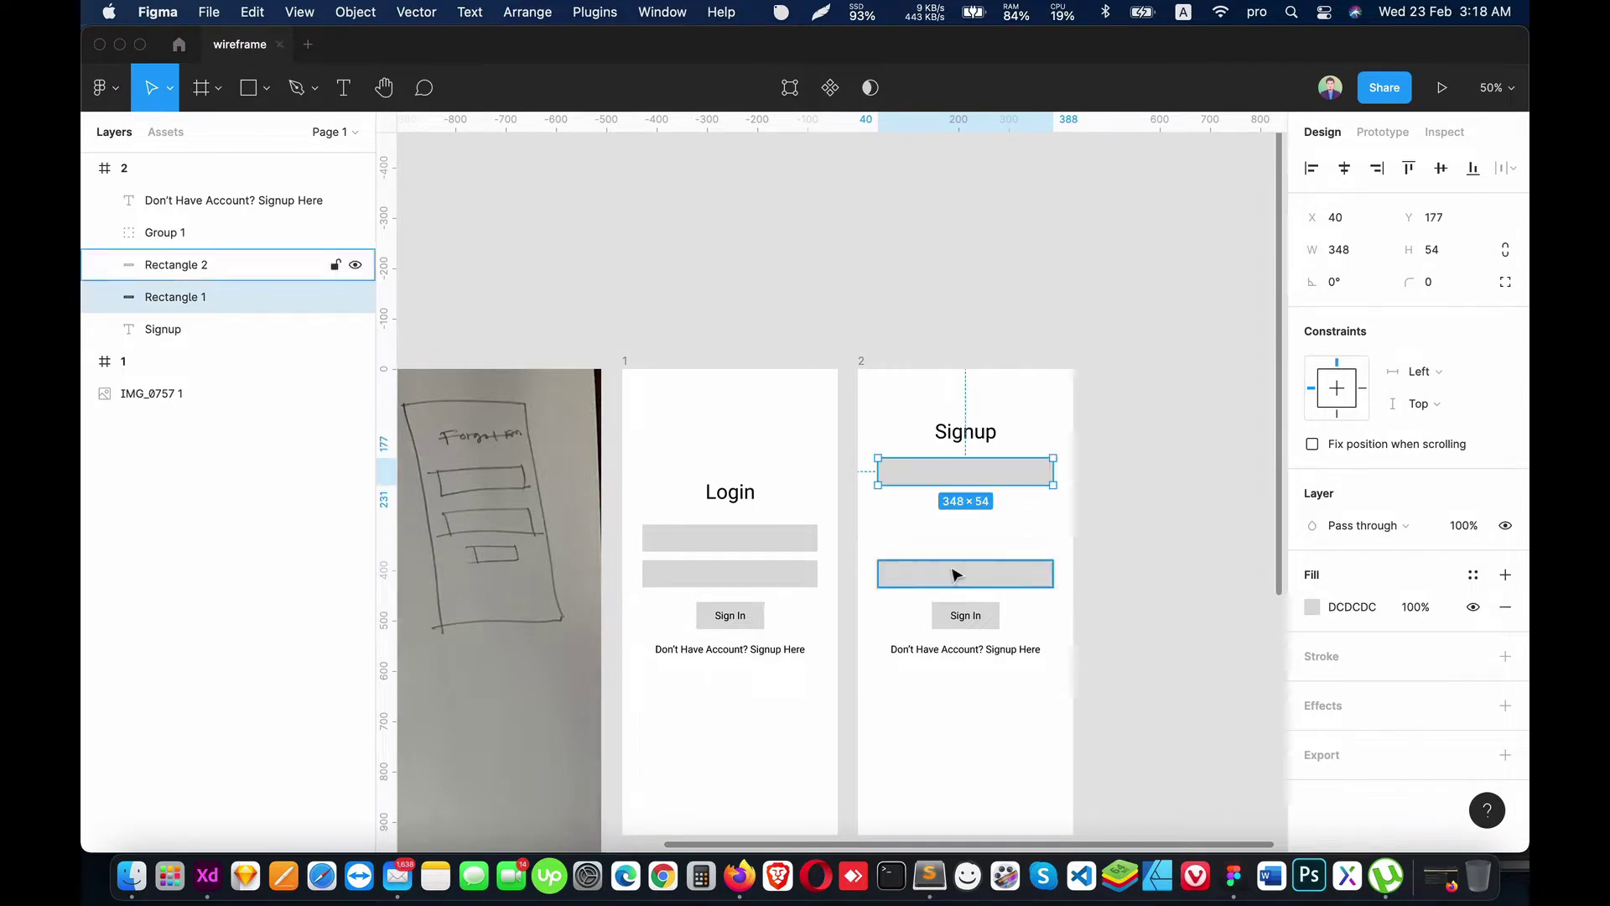
{"action": "left_click_drag", "start_coordinate": [953, 568], "coordinate": [958, 538]}
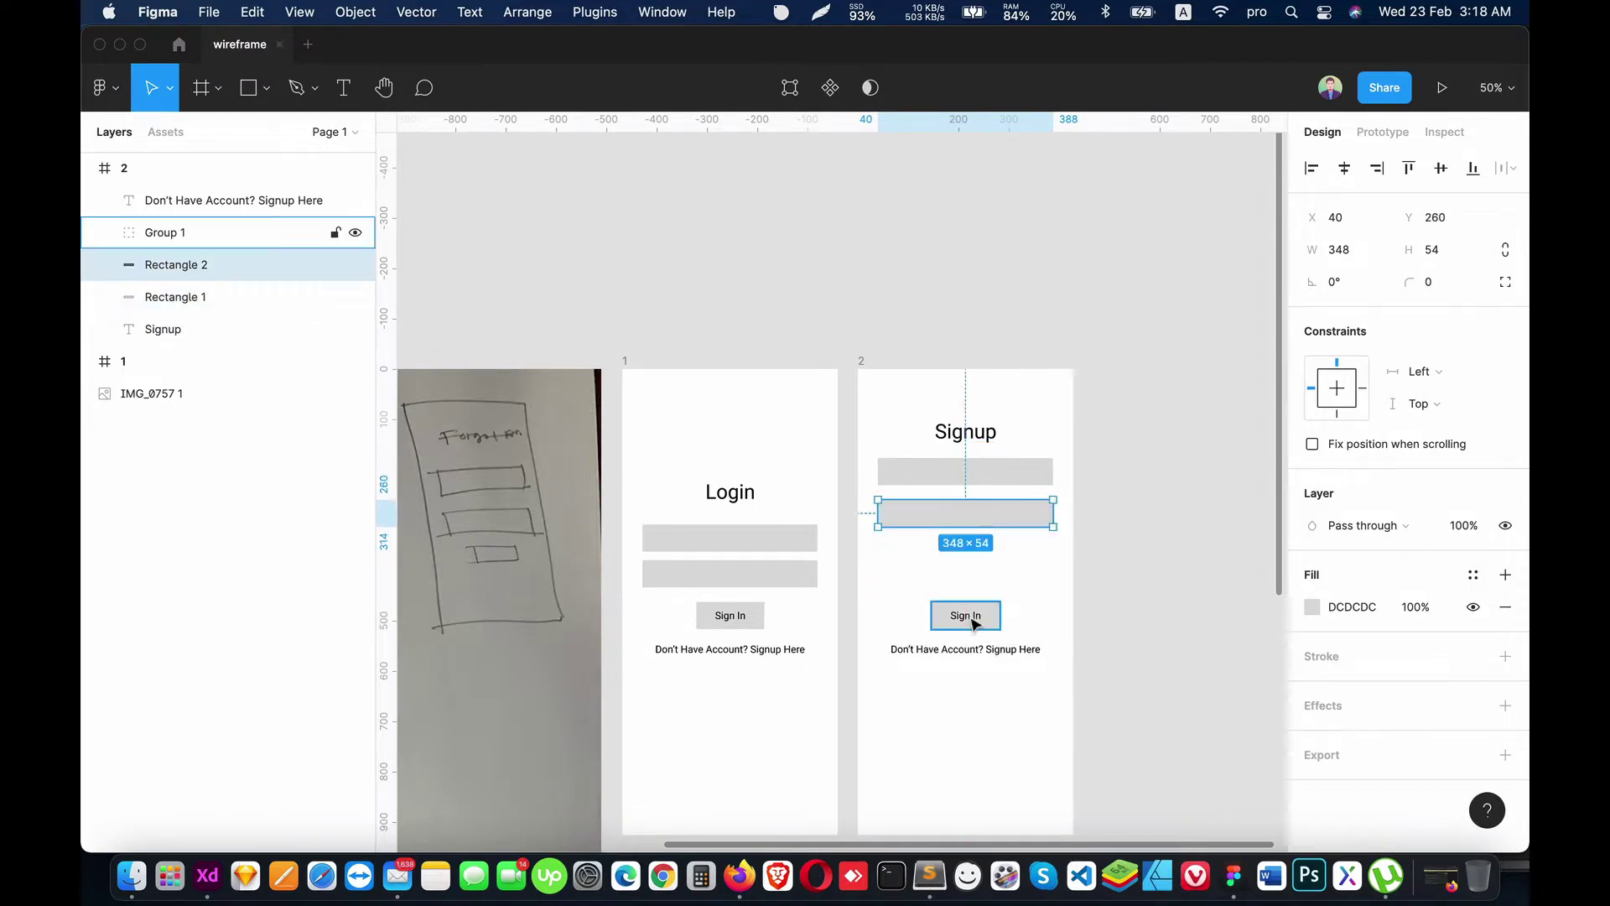
Step: Move the Sign In button and prompt lower in frame 2, keeping them centred
{"action": "left_click", "coordinate": [966, 617]}
{"action": "left_click", "coordinate": [977, 650]}
{"action": "left_click", "coordinate": [981, 625], "text": "shift"}
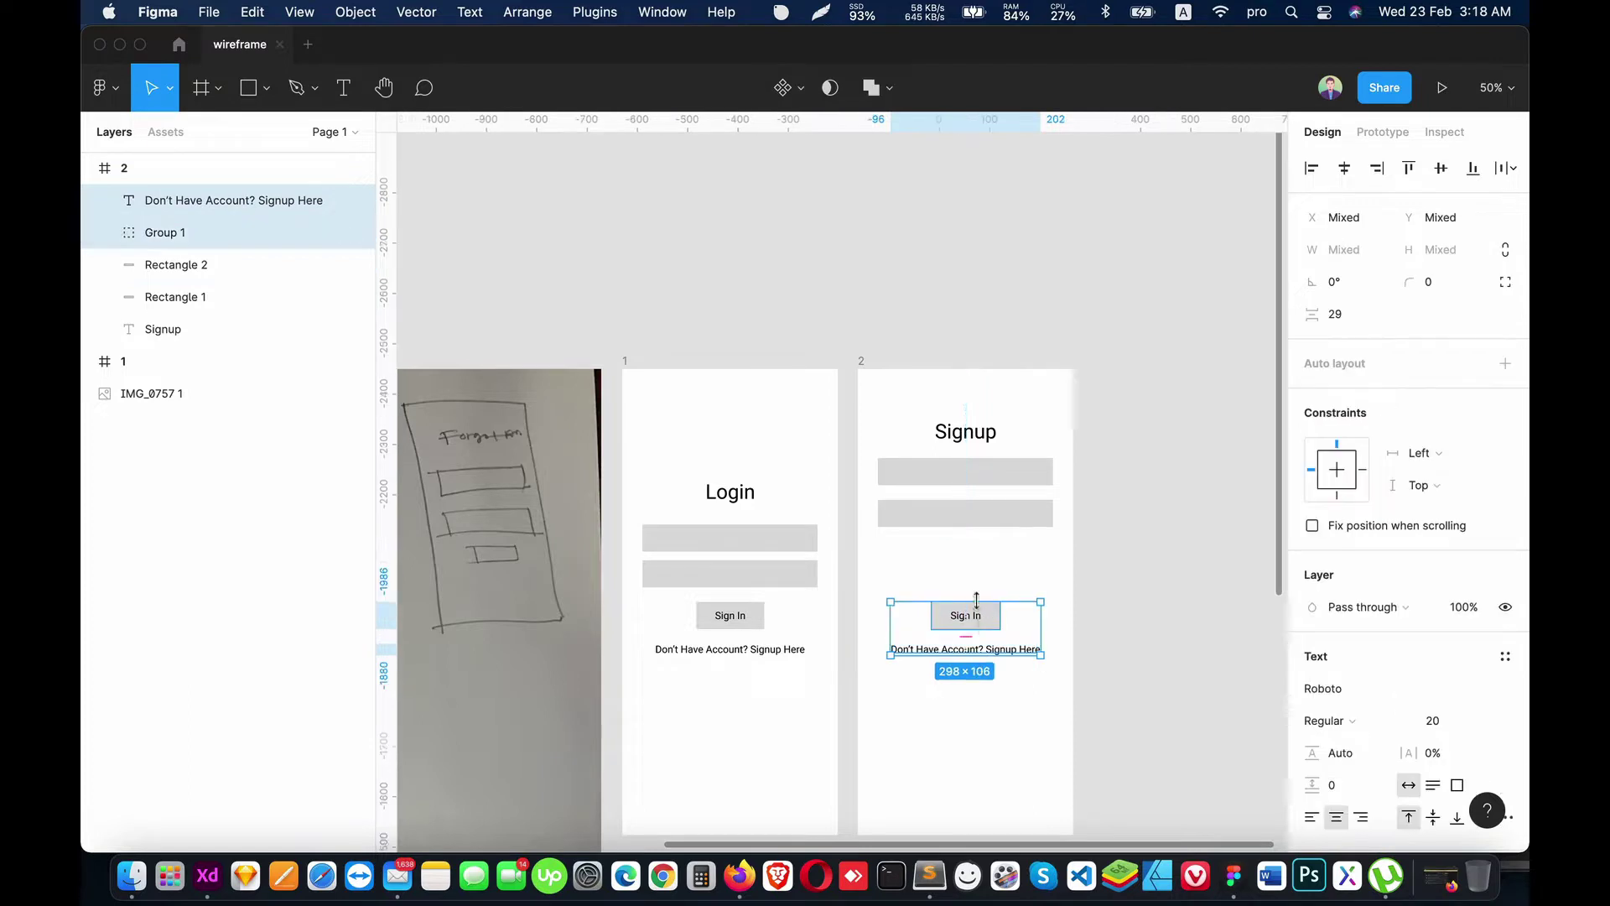
{"action": "scroll", "coordinate": [982, 587], "scroll_direction": "down", "scroll_amount": 5}
{"action": "left_click_drag", "start_coordinate": [992, 345], "coordinate": [1003, 485]}
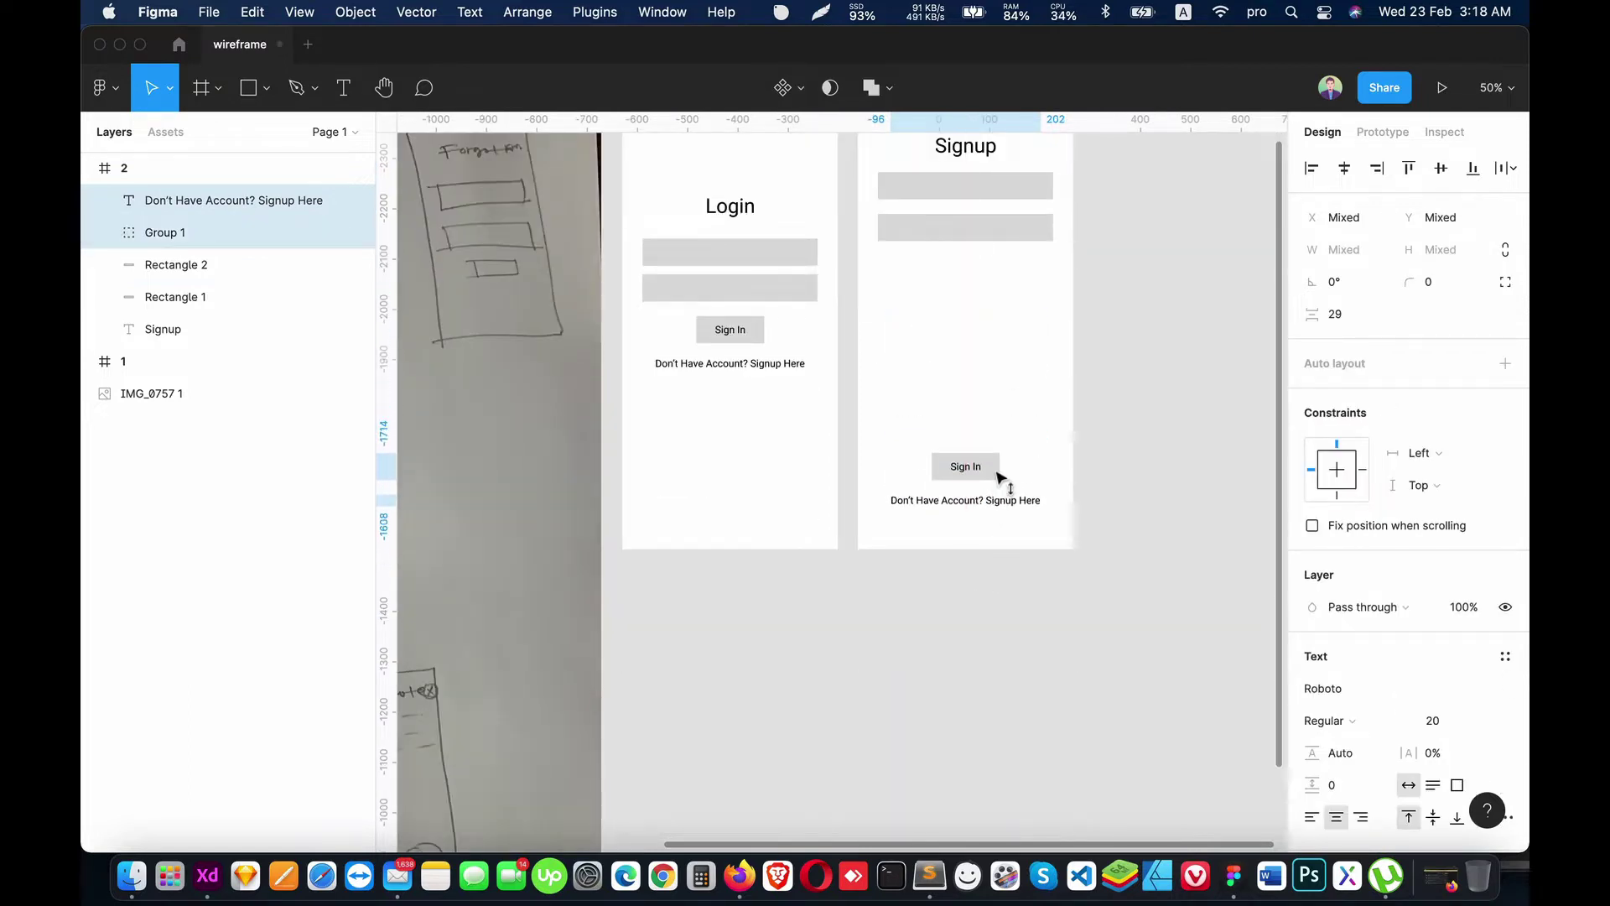
{"action": "scroll", "coordinate": [1002, 491], "scroll_direction": "up", "scroll_amount": 3}
{"action": "left_click_drag", "start_coordinate": [1012, 633], "coordinate": [992, 621]}
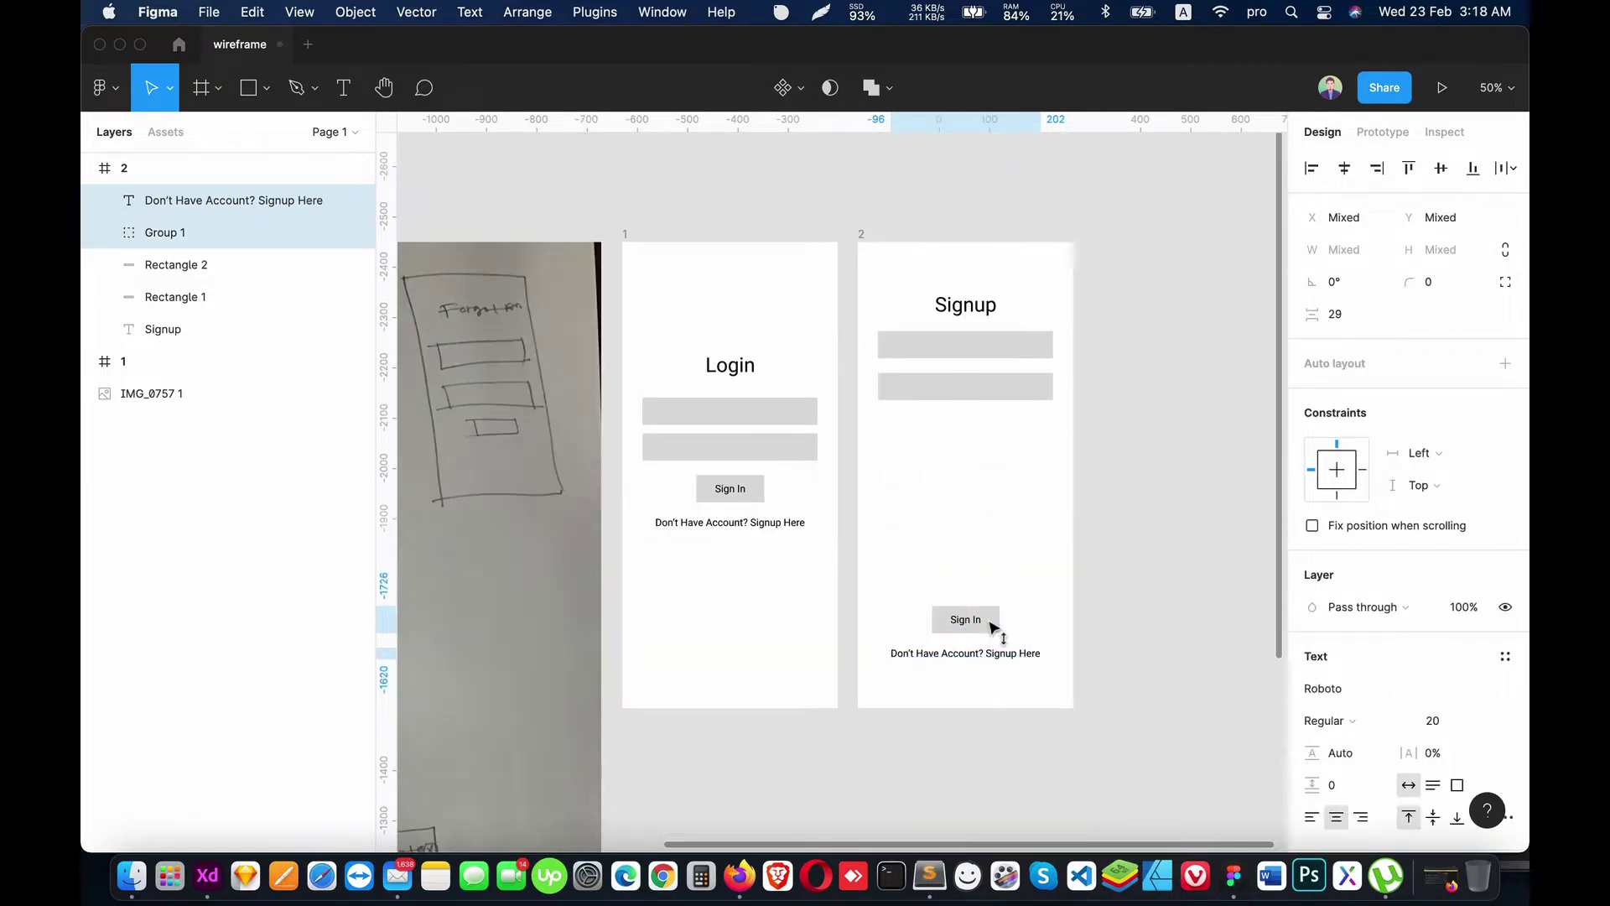
{"action": "scroll", "coordinate": [973, 570], "scroll_direction": "up", "scroll_amount": 3}
Step: Duplicate the input field to make five stacked fields
{"action": "left_click", "coordinate": [967, 520]}
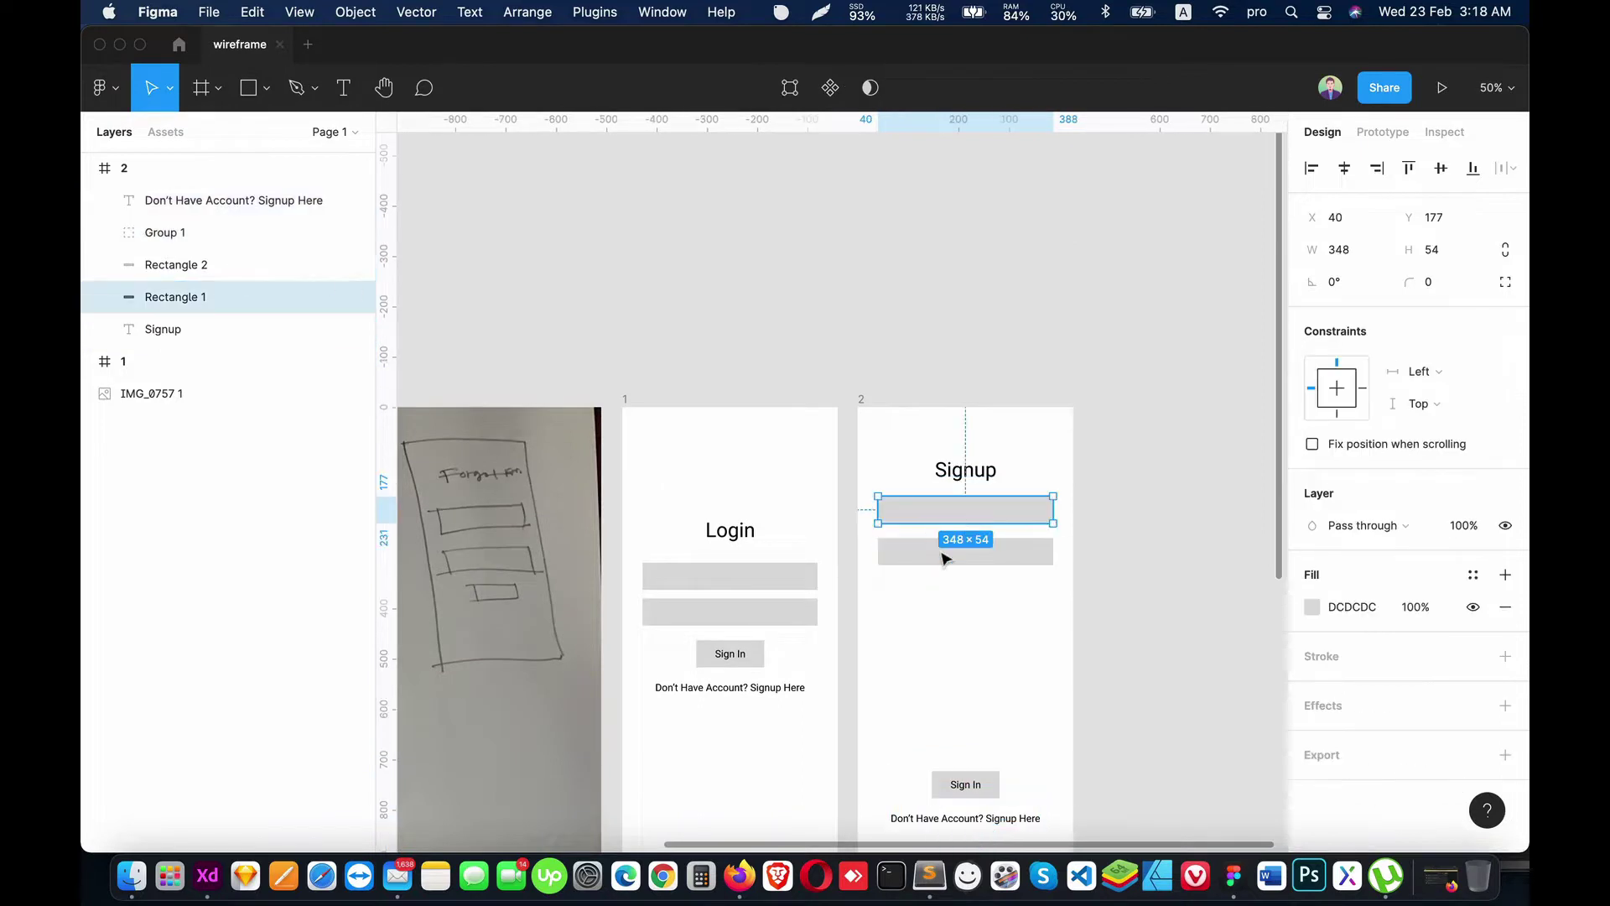
{"action": "left_click", "coordinate": [948, 551]}
{"action": "key", "text": "super+c"}
{"action": "key", "text": "super+v"}
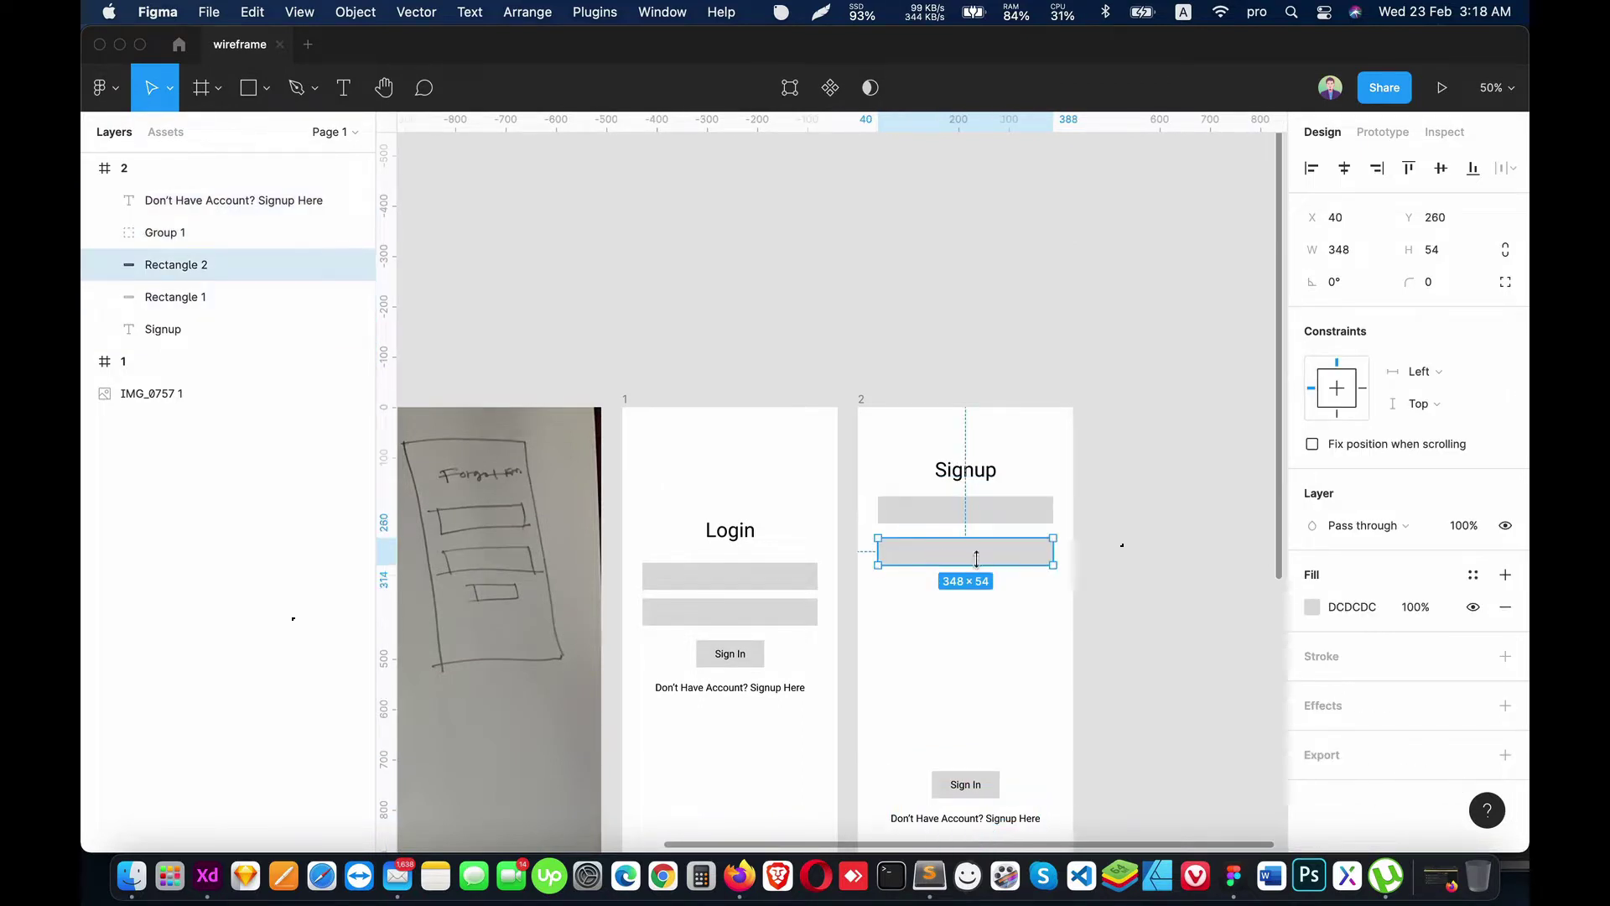
{"action": "mouse_move", "coordinate": [949, 551]}
{"action": "left_mouse_down"}
{"action": "mouse_move", "coordinate": [967, 602]}
{"action": "mouse_move", "coordinate": [948, 644]}
{"action": "left_mouse_up"}
{"action": "key", "text": "super+c"}
{"action": "key", "text": "super+v"}
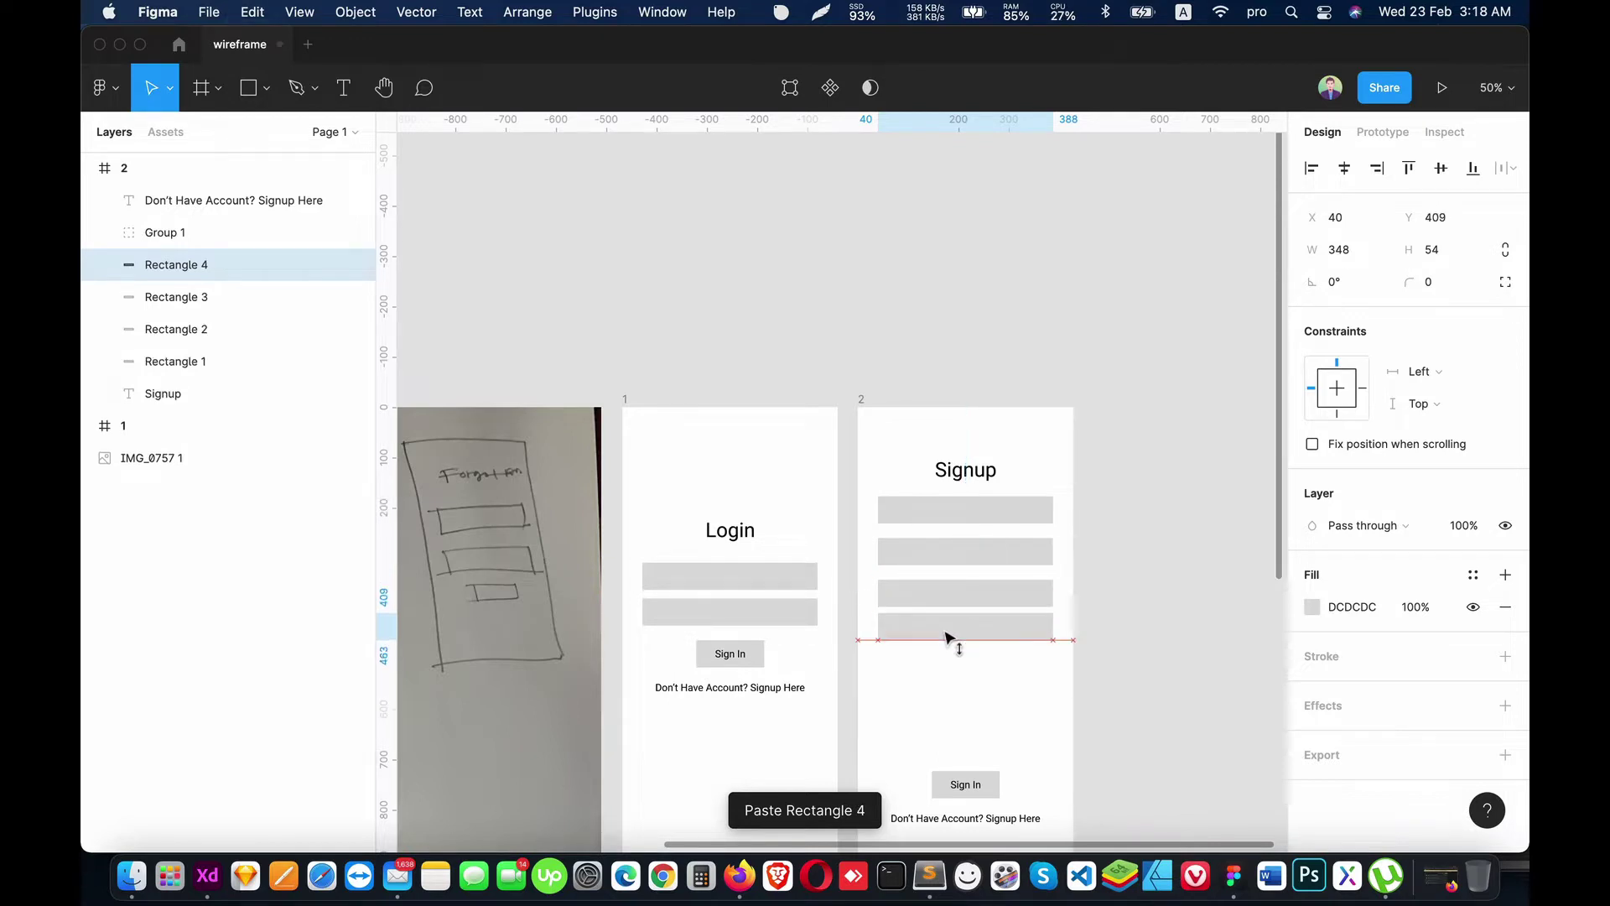
{"action": "key", "text": "super+c"}
{"action": "key", "text": "super+v"}
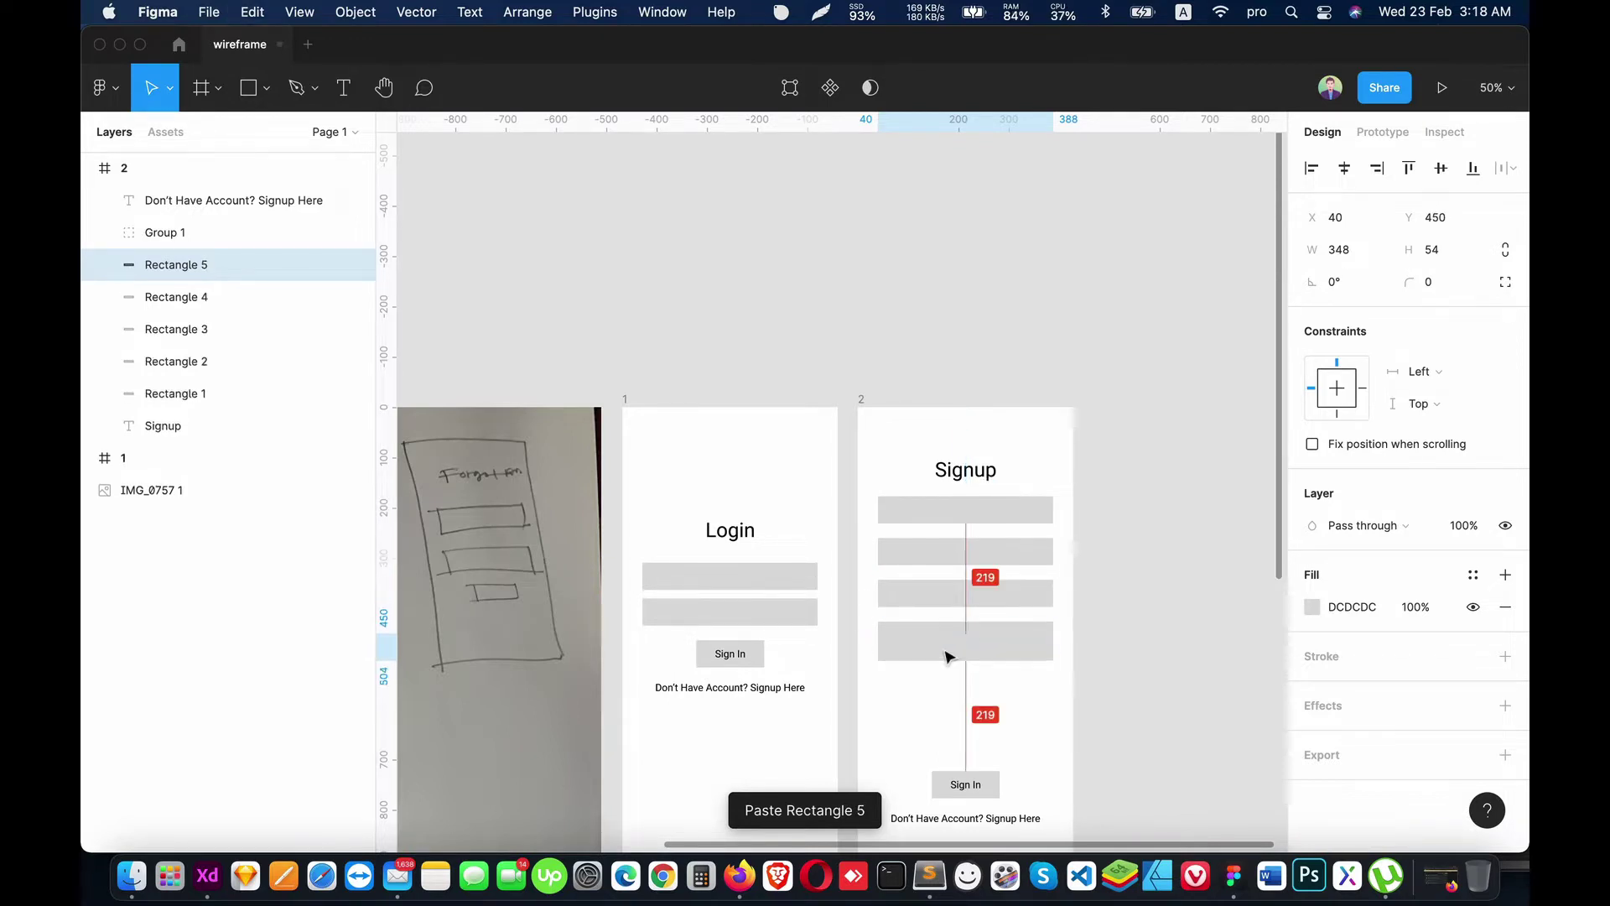
{"action": "left_click_drag", "start_coordinate": [946, 646], "coordinate": [957, 683]}
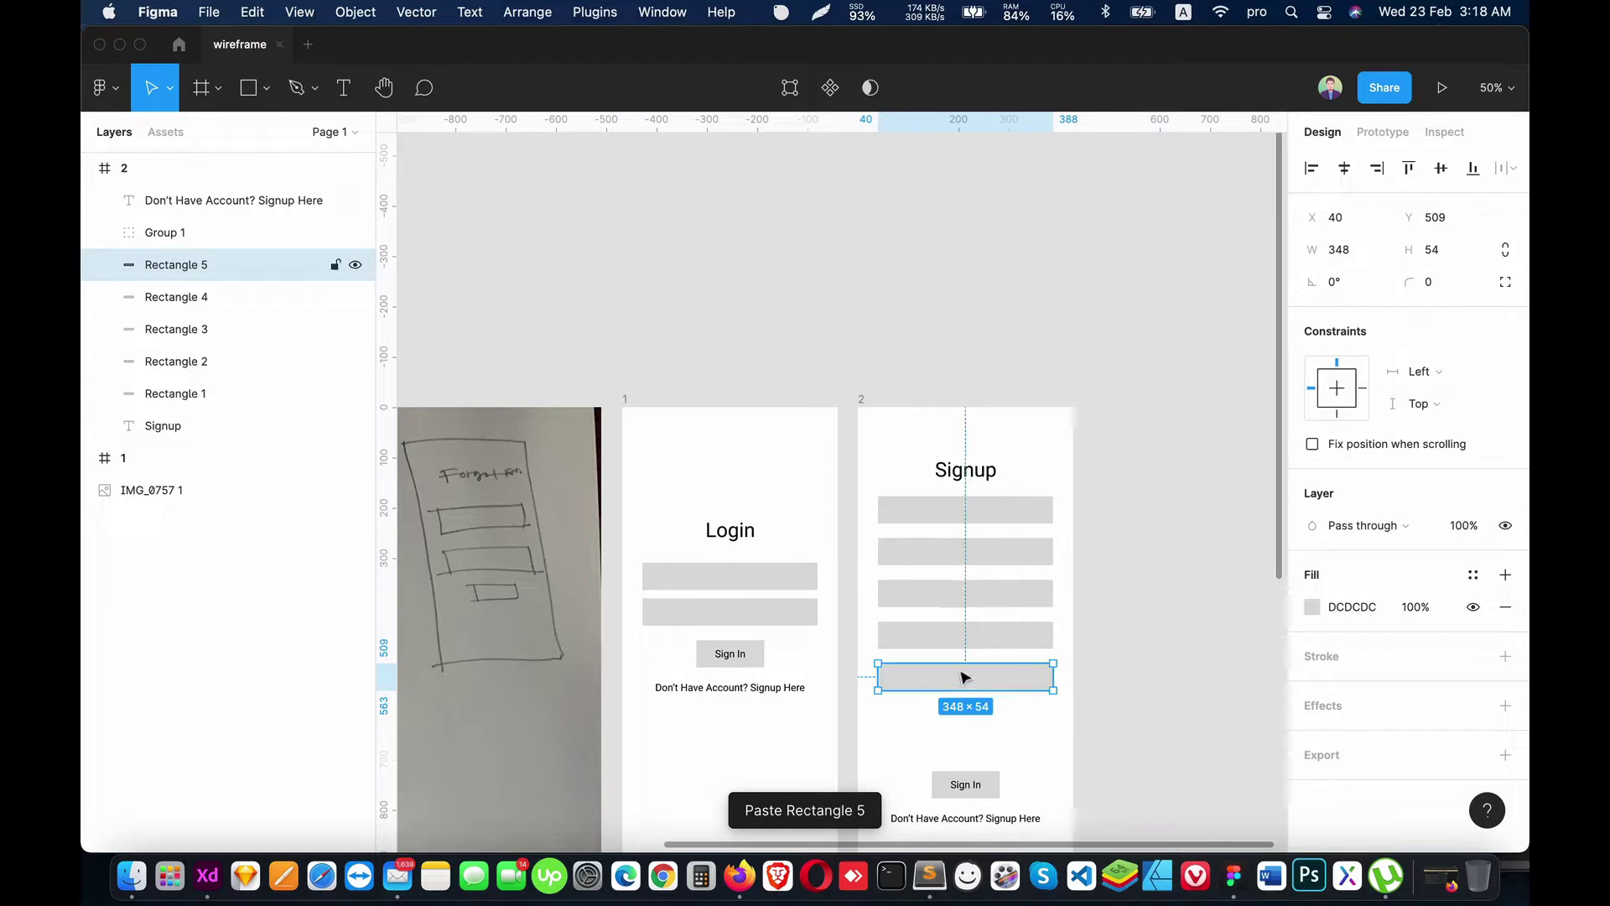
Step: Shift the heading and five fields down, and the button and prompt up beneath them
{"action": "left_click", "coordinate": [971, 635], "text": "shift"}
{"action": "left_click", "coordinate": [971, 593], "text": "shift"}
{"action": "left_click", "coordinate": [973, 552], "text": "shift"}
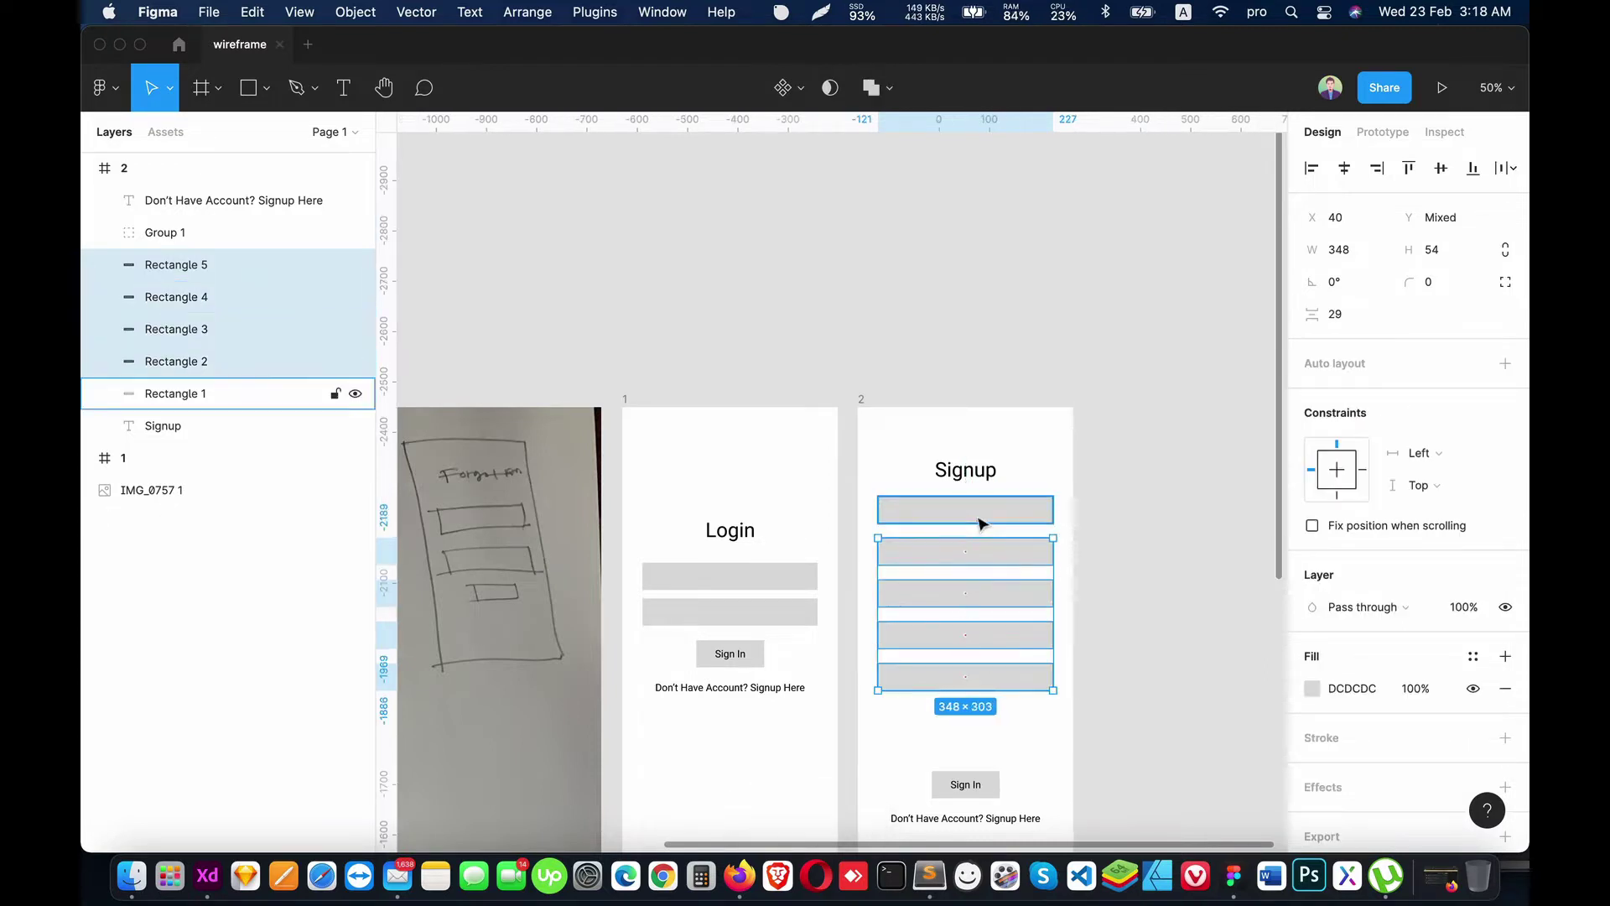
{"action": "left_click", "coordinate": [977, 509], "text": "shift"}
{"action": "left_click", "coordinate": [980, 480], "text": "shift"}
{"action": "left_click_drag", "start_coordinate": [980, 480], "coordinate": [979, 487]}
{"action": "left_click", "coordinate": [966, 784]}
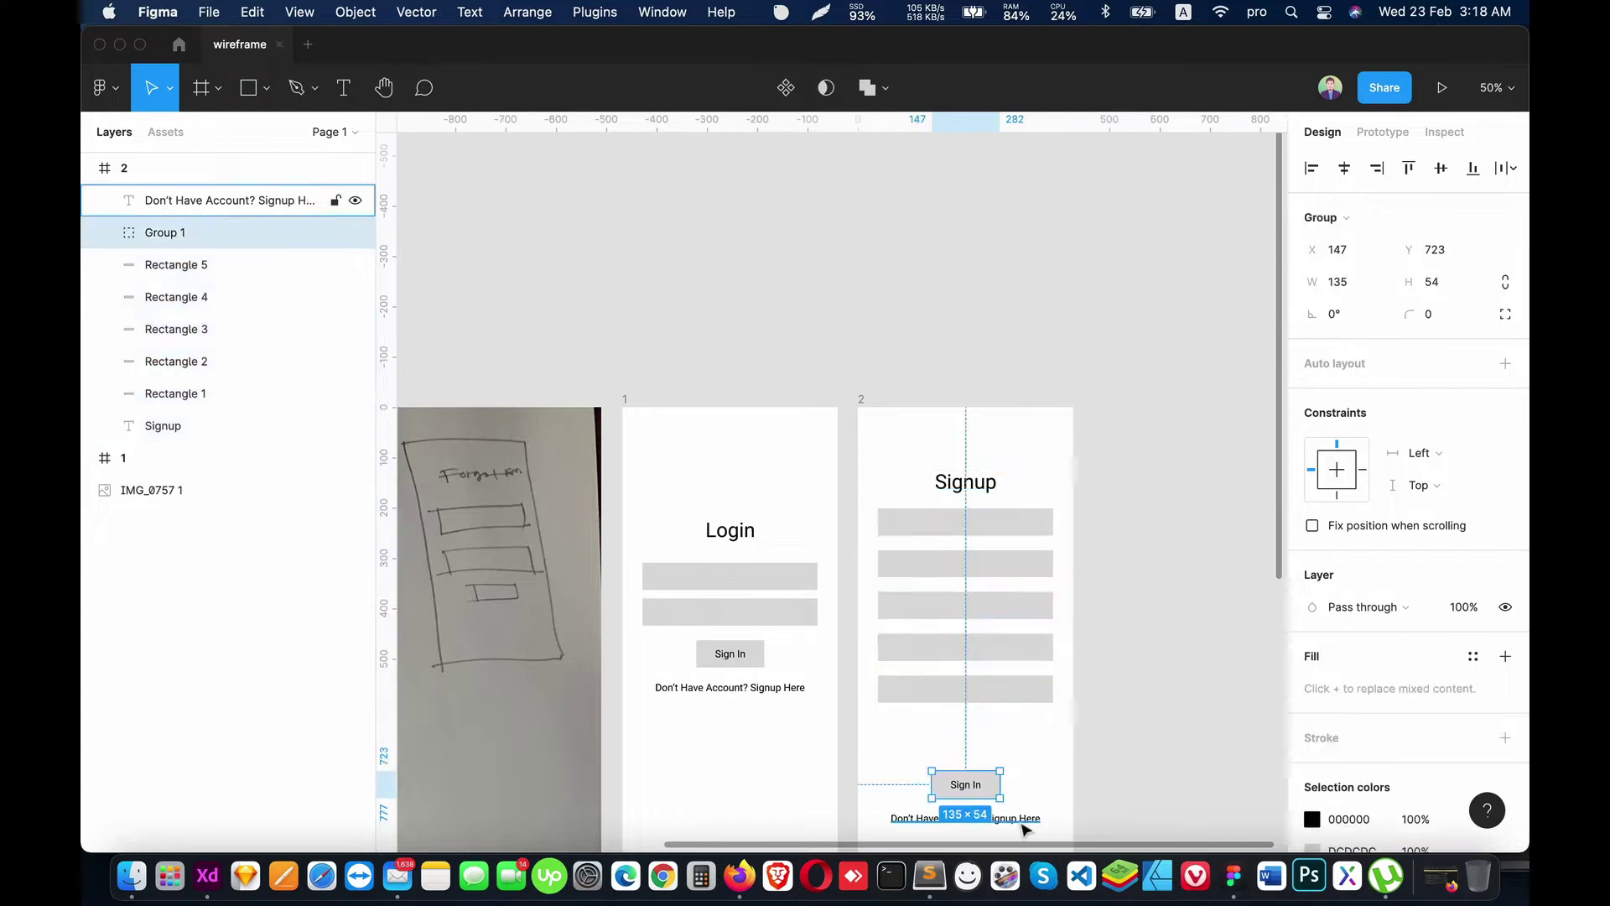
{"action": "left_click", "coordinate": [975, 815], "text": "shift"}
{"action": "left_click_drag", "start_coordinate": [978, 801], "coordinate": [977, 747]}
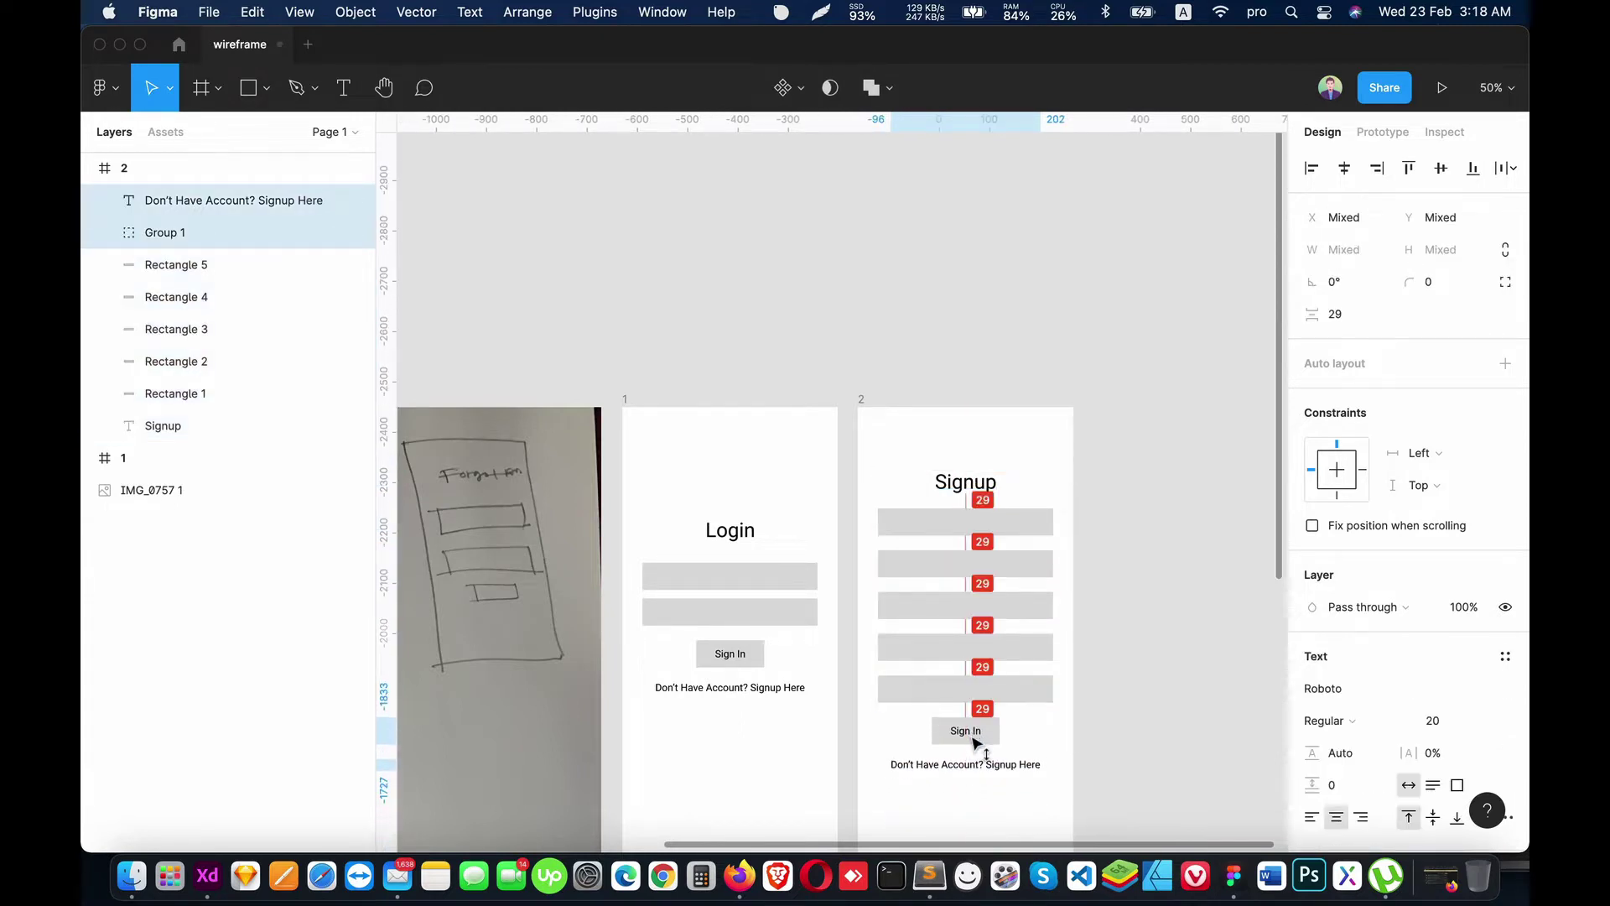
Step: Change the Signup frame's button label to 'Singup'
{"action": "left_click", "coordinate": [1091, 738]}
{"action": "scroll", "coordinate": [1000, 724], "scroll_direction": "down", "scroll_amount": 4}
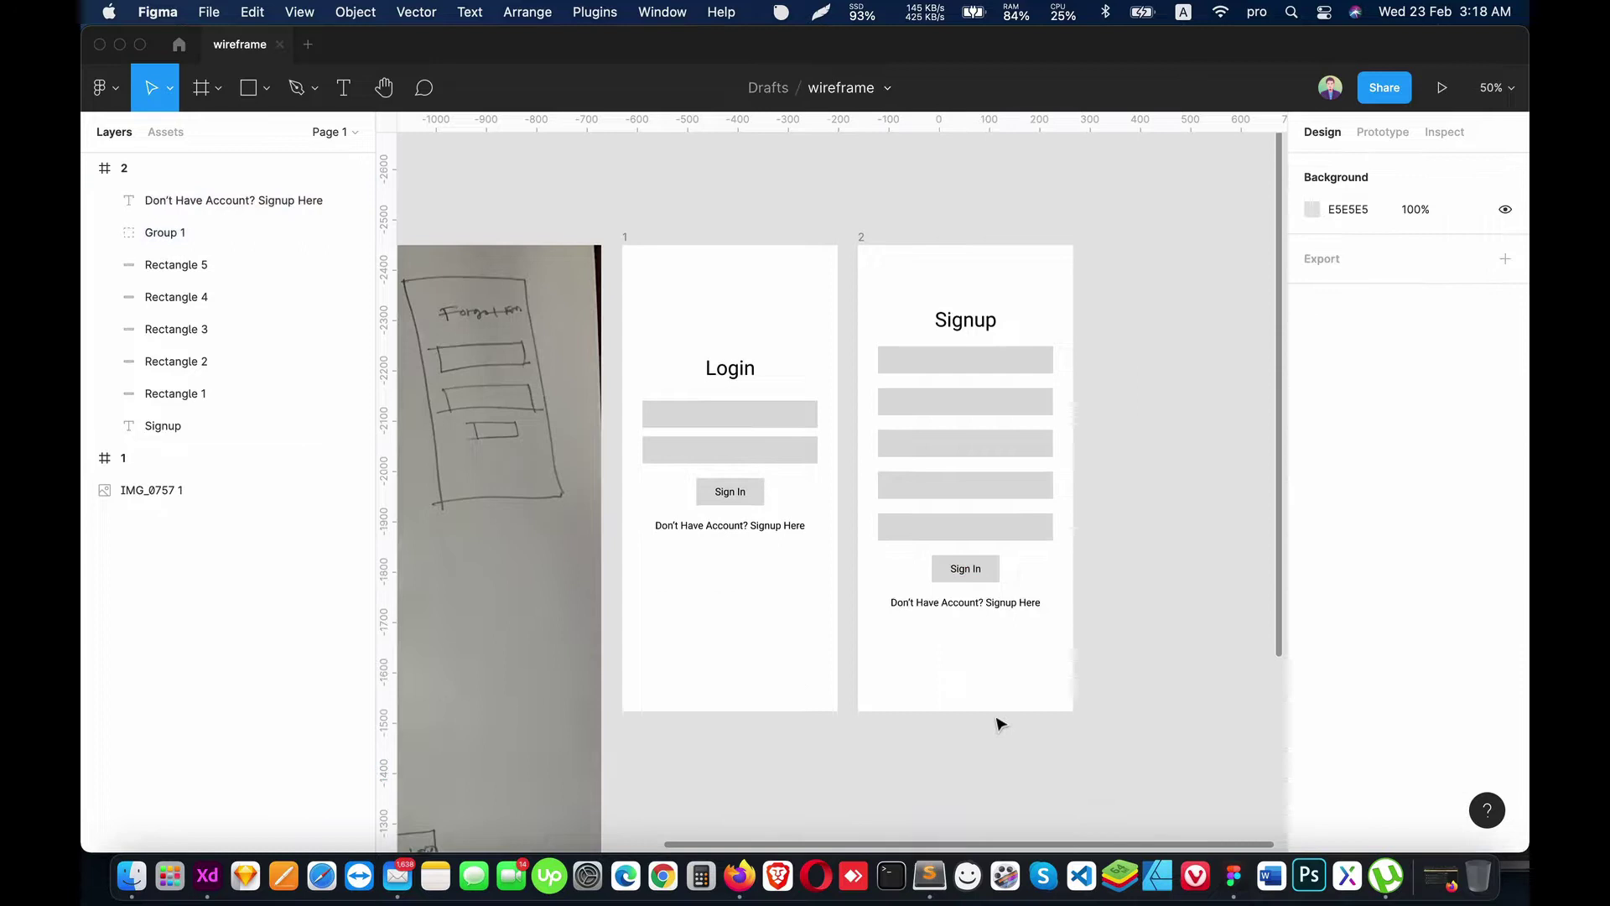
{"action": "double_click", "coordinate": [962, 574]}
{"action": "key", "text": "Return"}
{"action": "type", "text": "Singup"}
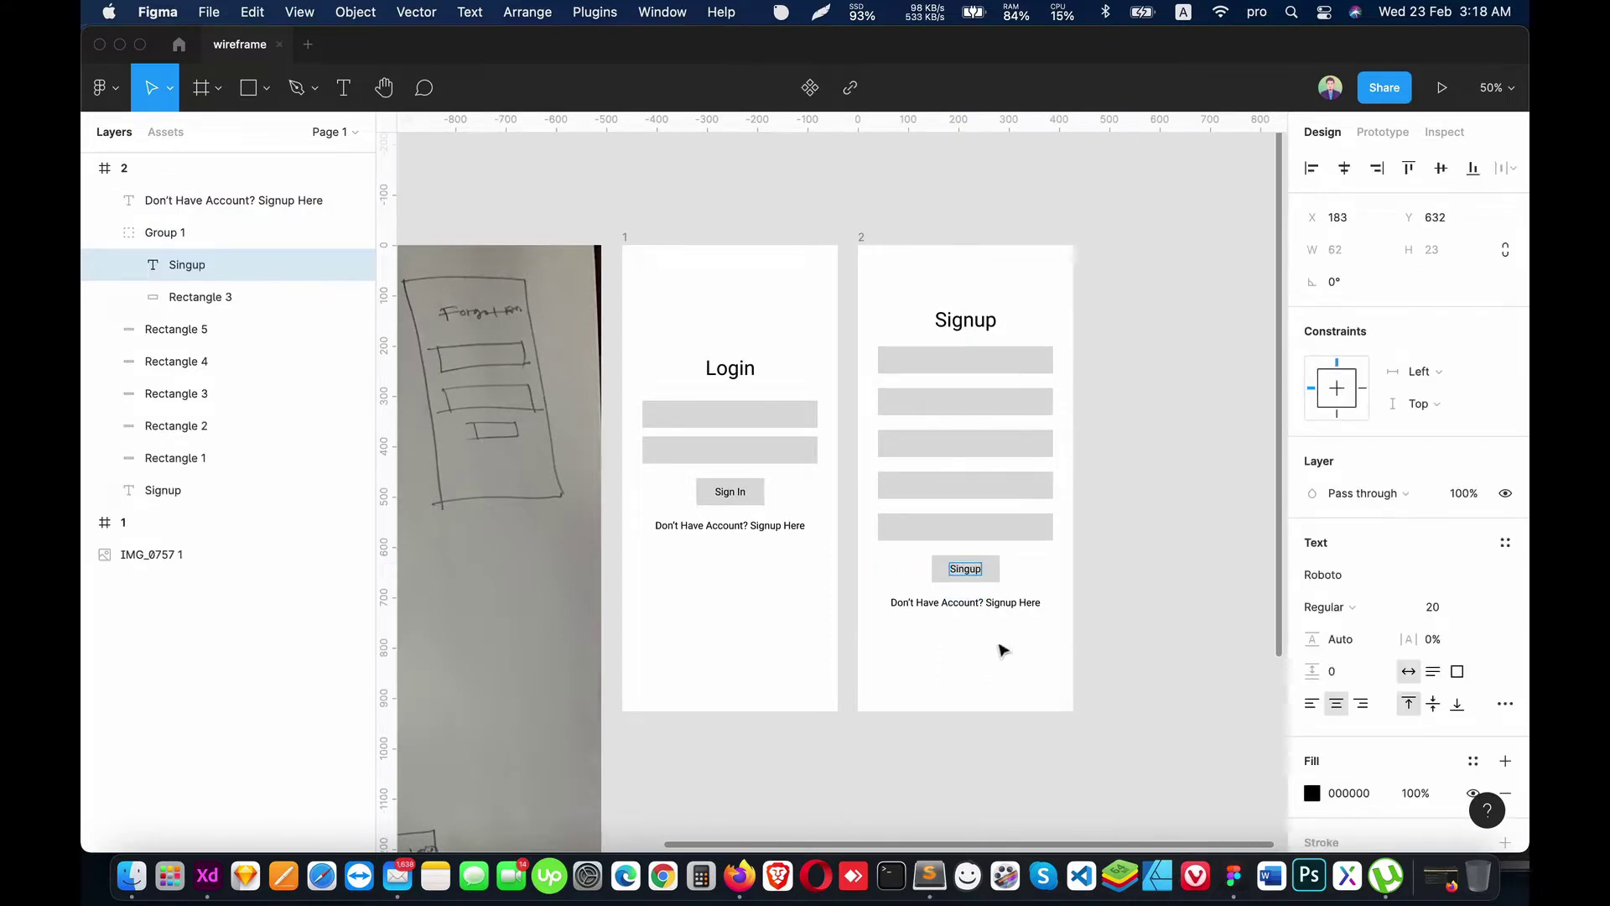
Step: Edit the footer to read 'Already Have Account? Login Here'
{"action": "left_click", "coordinate": [923, 600]}
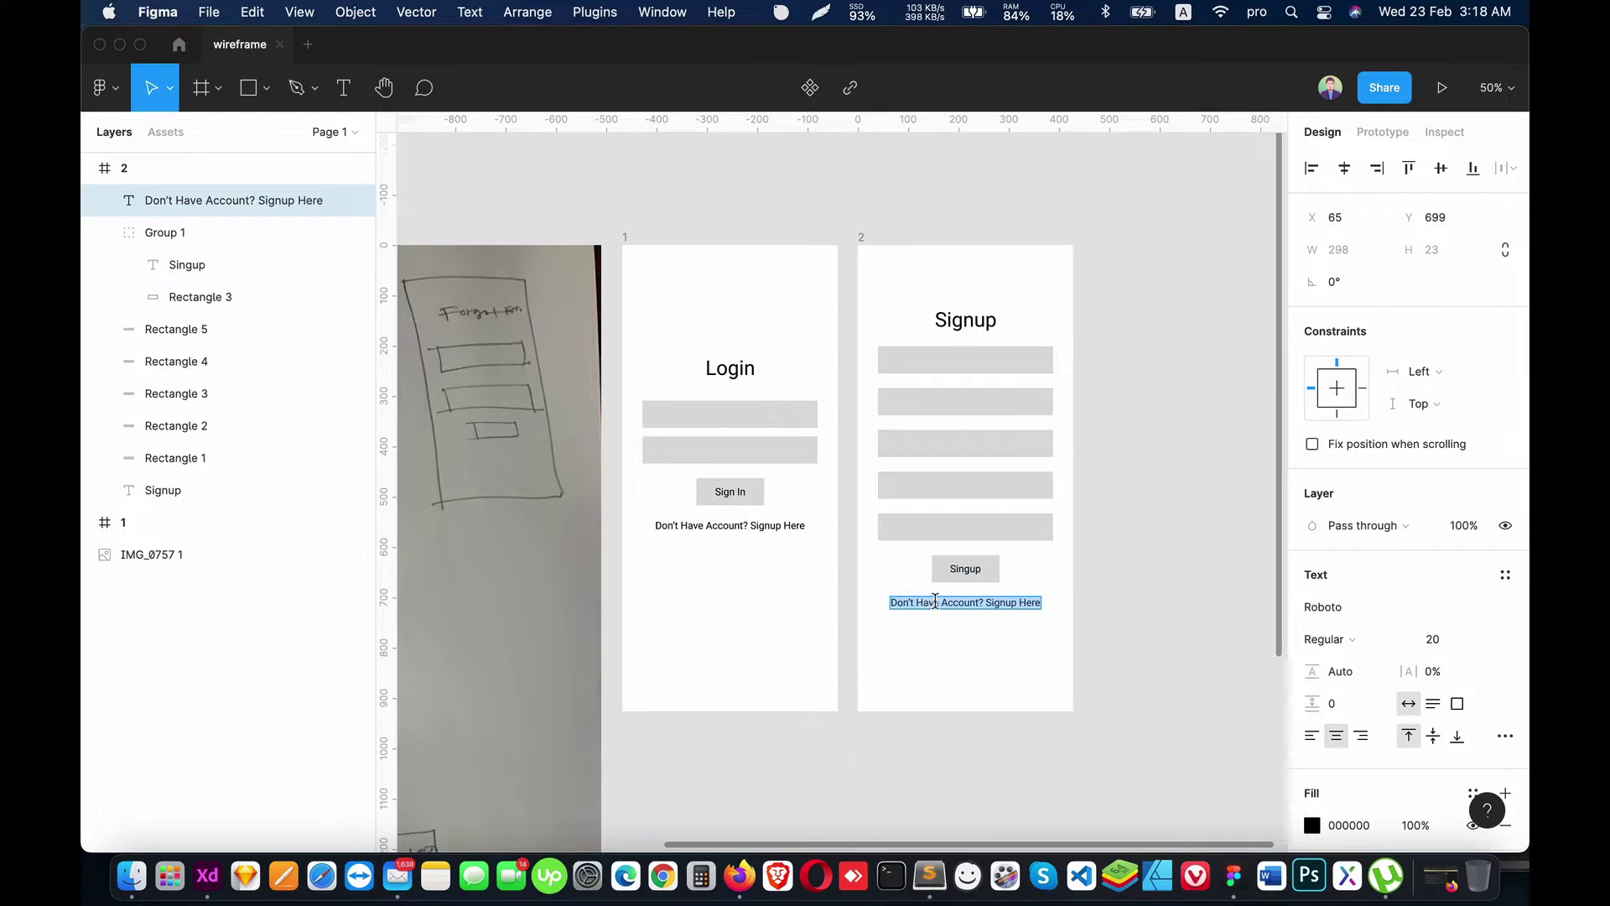
{"action": "left_click", "coordinate": [915, 603]}
{"action": "key", "text": "BackSpace"}
{"action": "key", "text": "BackSpace"}
{"action": "key", "text": "BackSpace"}
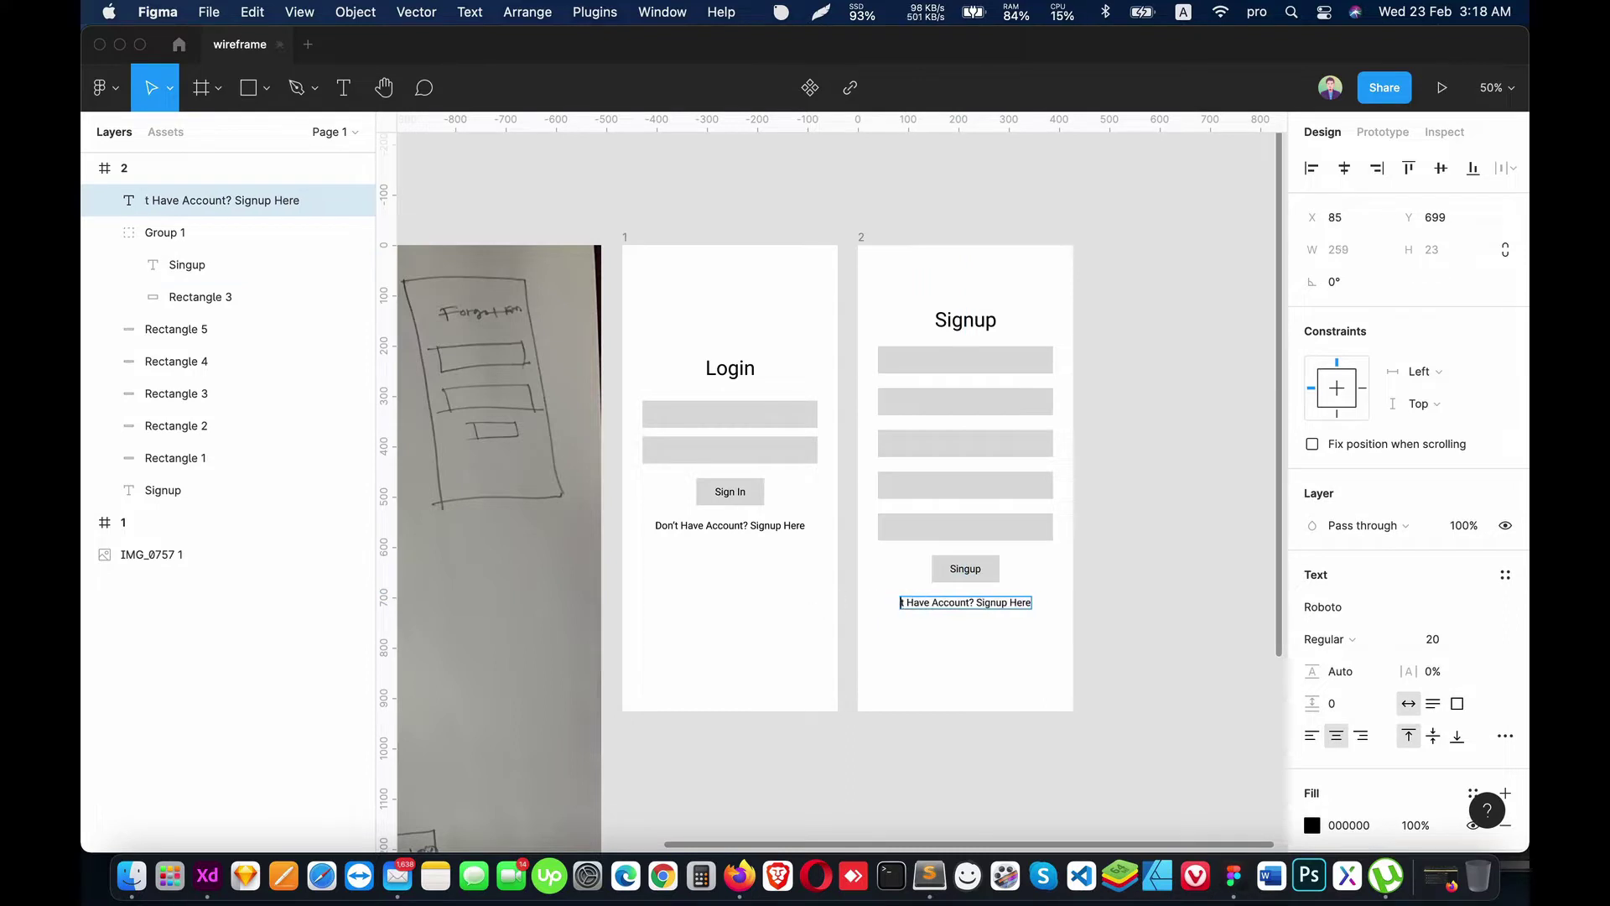
{"action": "key", "text": "BackSpace"}
{"action": "type", "text": "Already"}
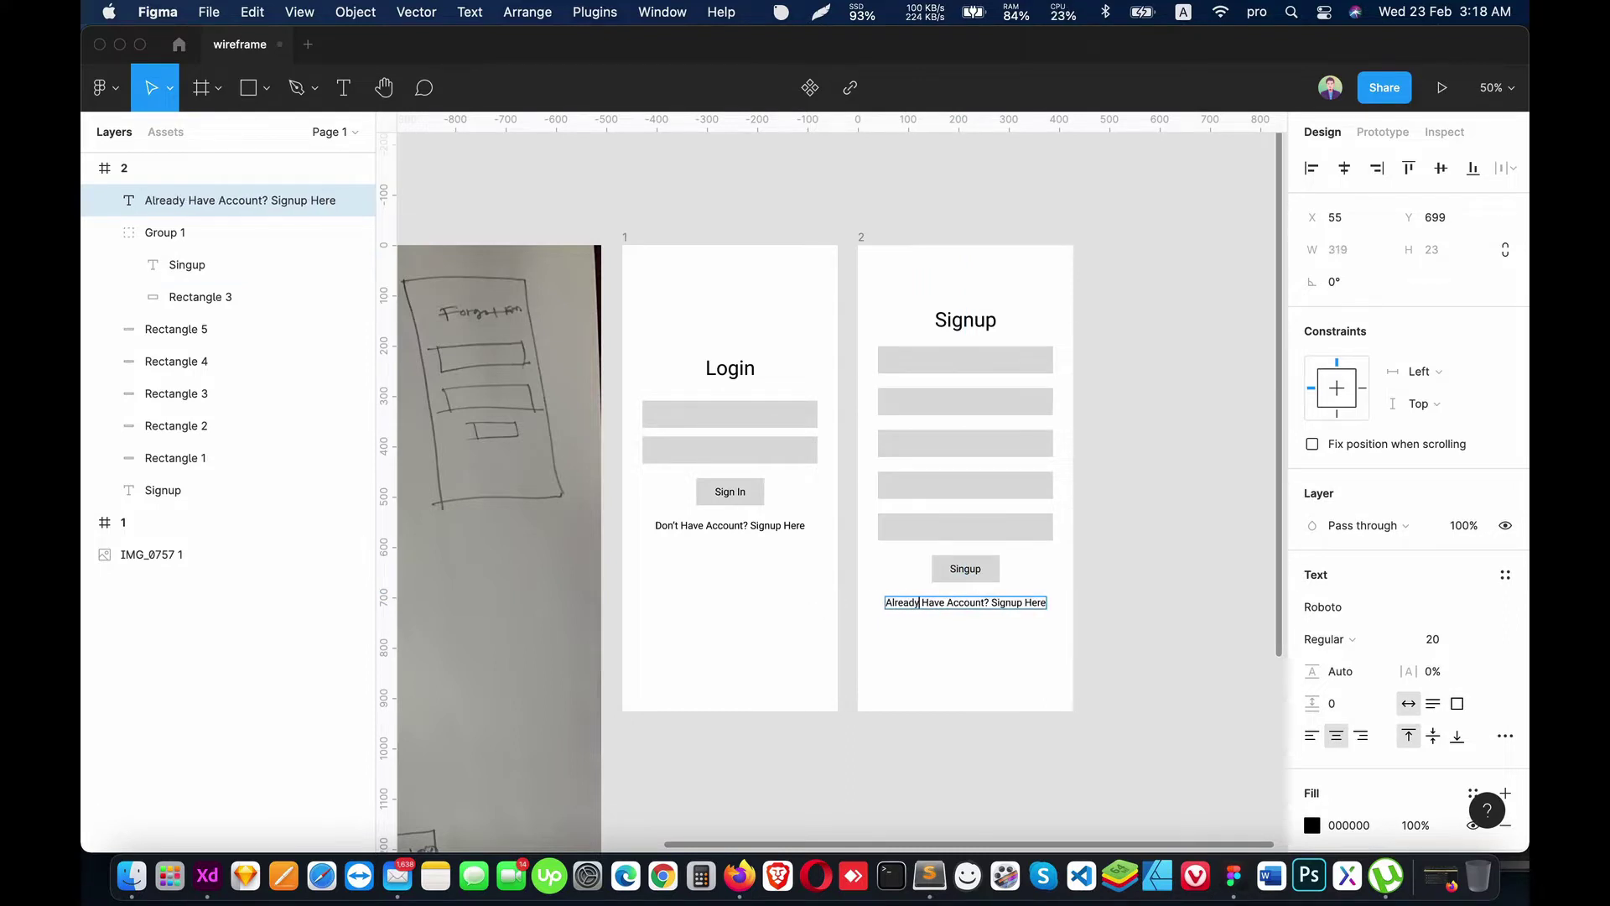
{"action": "left_click_drag", "start_coordinate": [1010, 598], "coordinate": [1021, 601]}
{"action": "type", "text": "L"}
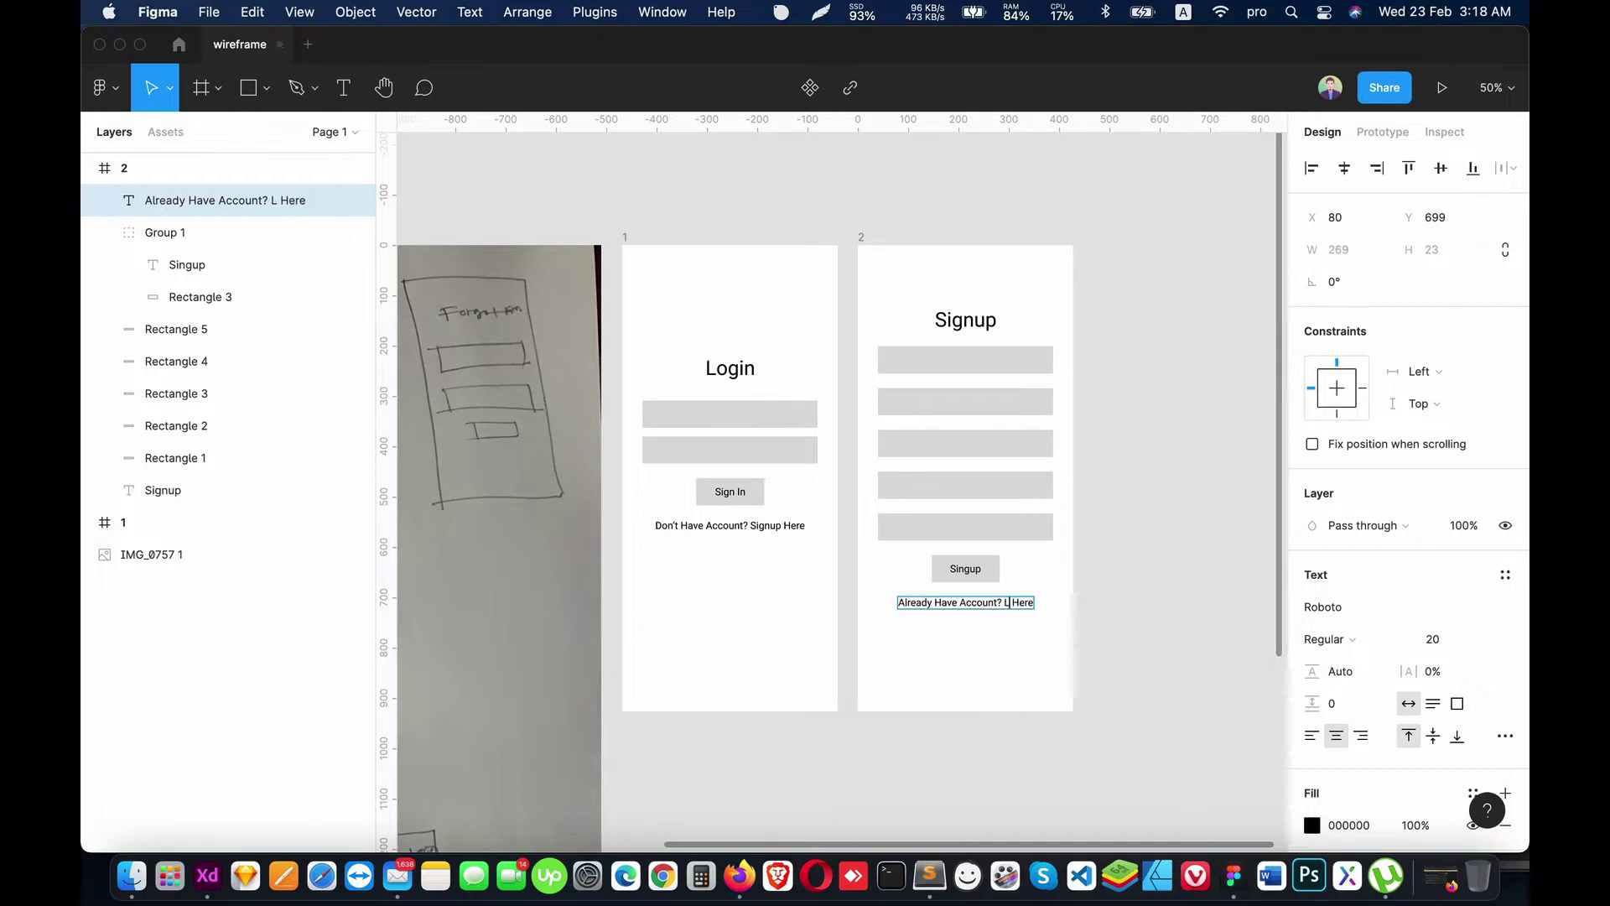
{"action": "type", "text": "goin"}
{"action": "key", "text": "BackSpace"}
{"action": "key", "text": "BackSpace"}
{"action": "key", "text": "BackSpace"}
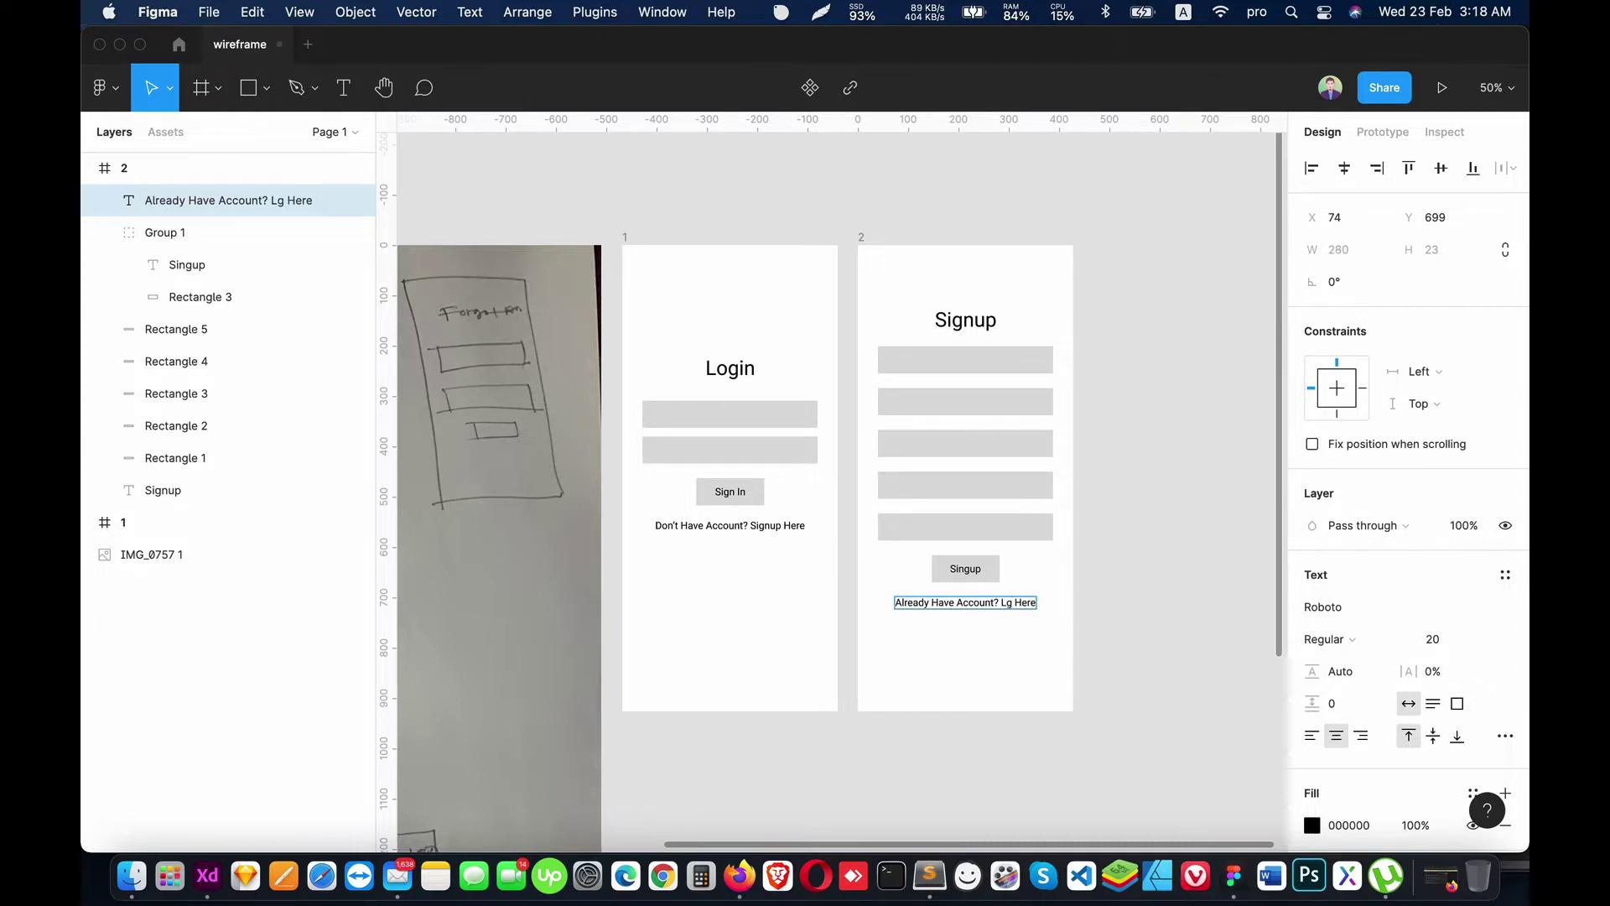
{"action": "key", "text": "BackSpace"}
{"action": "type", "text": "ogin"}
{"action": "key", "text": "Escape"}
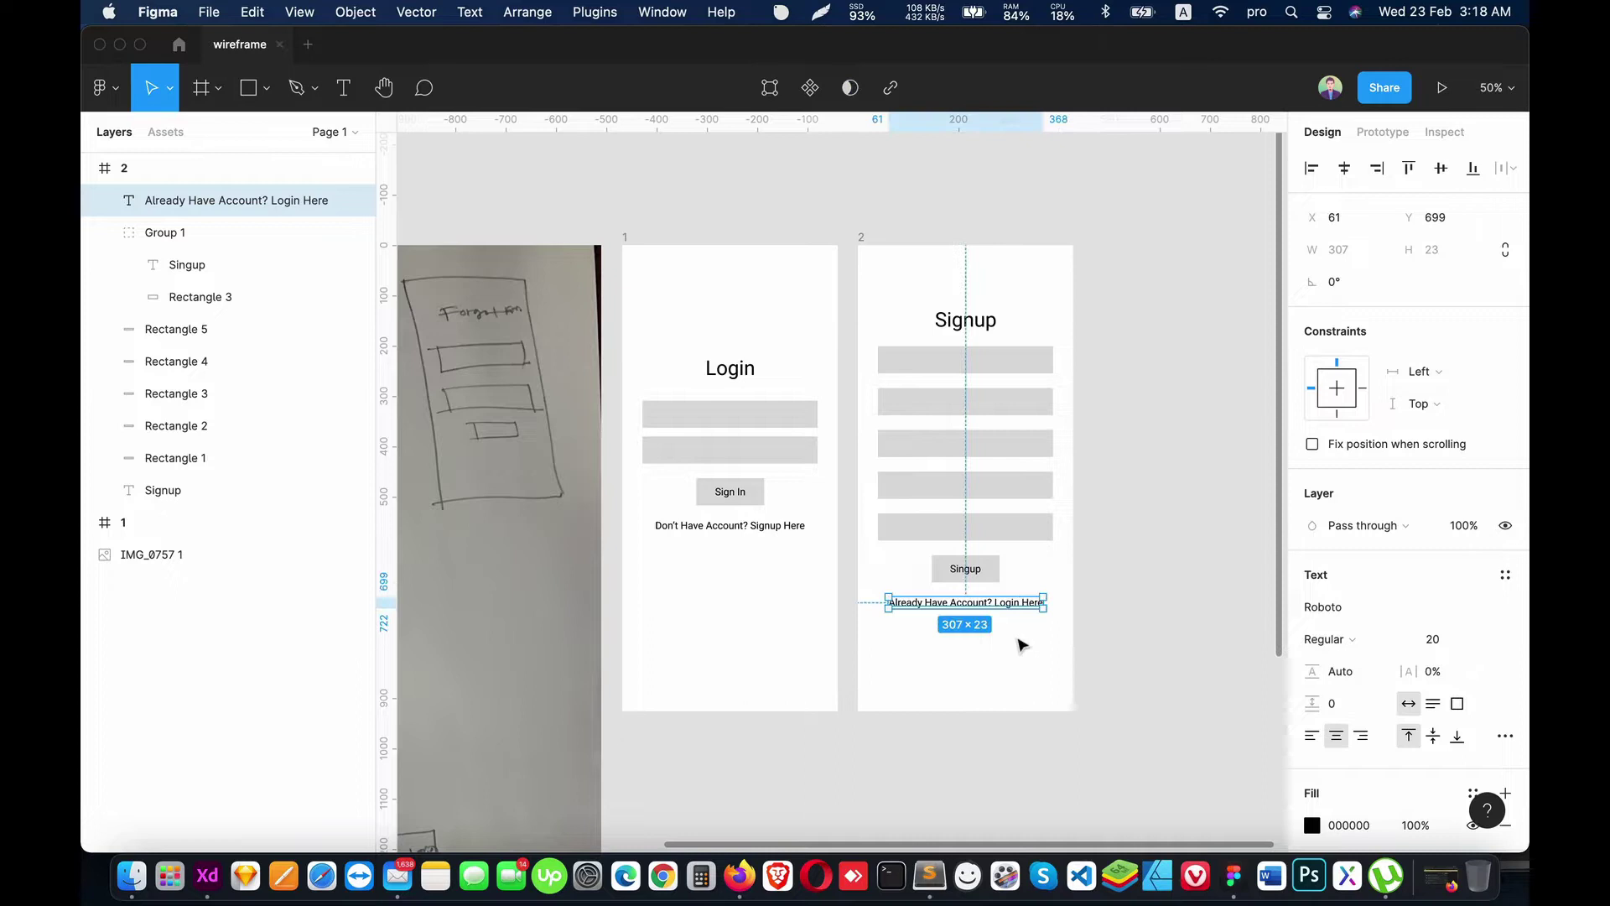
Step: Paste a copy of the Signup frame as a new third frame
{"action": "left_click", "coordinate": [99, 228]}
{"action": "left_click", "coordinate": [88, 168]}
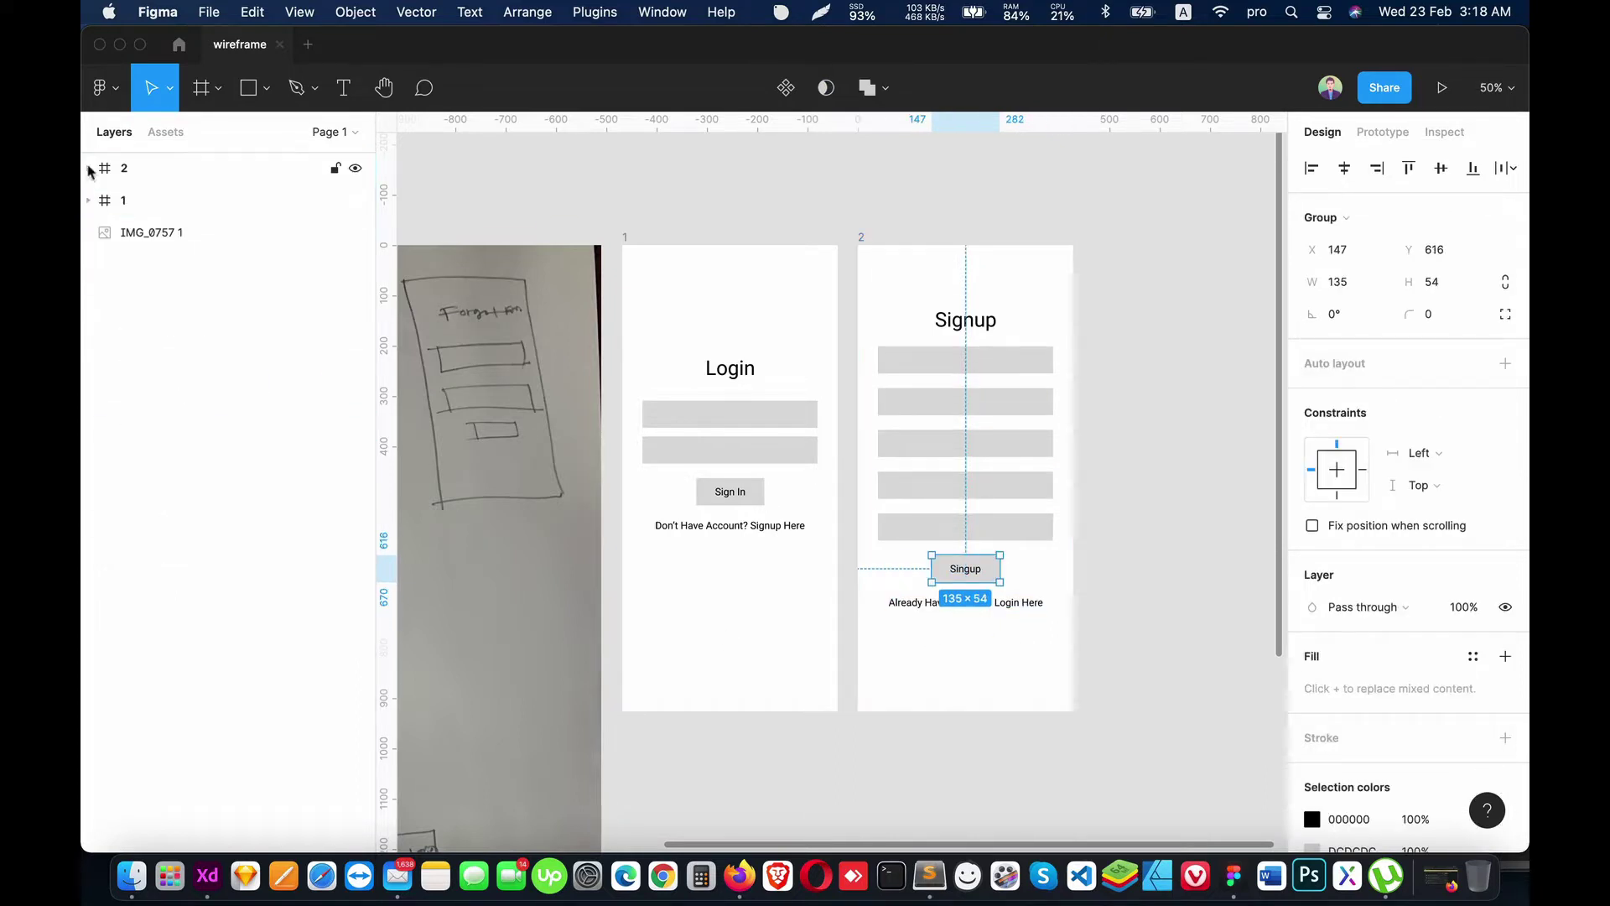
{"action": "left_click_drag", "start_coordinate": [942, 458], "coordinate": [1129, 421]}
{"action": "scroll", "coordinate": [662, 414], "scroll_direction": "left", "scroll_amount": 2}
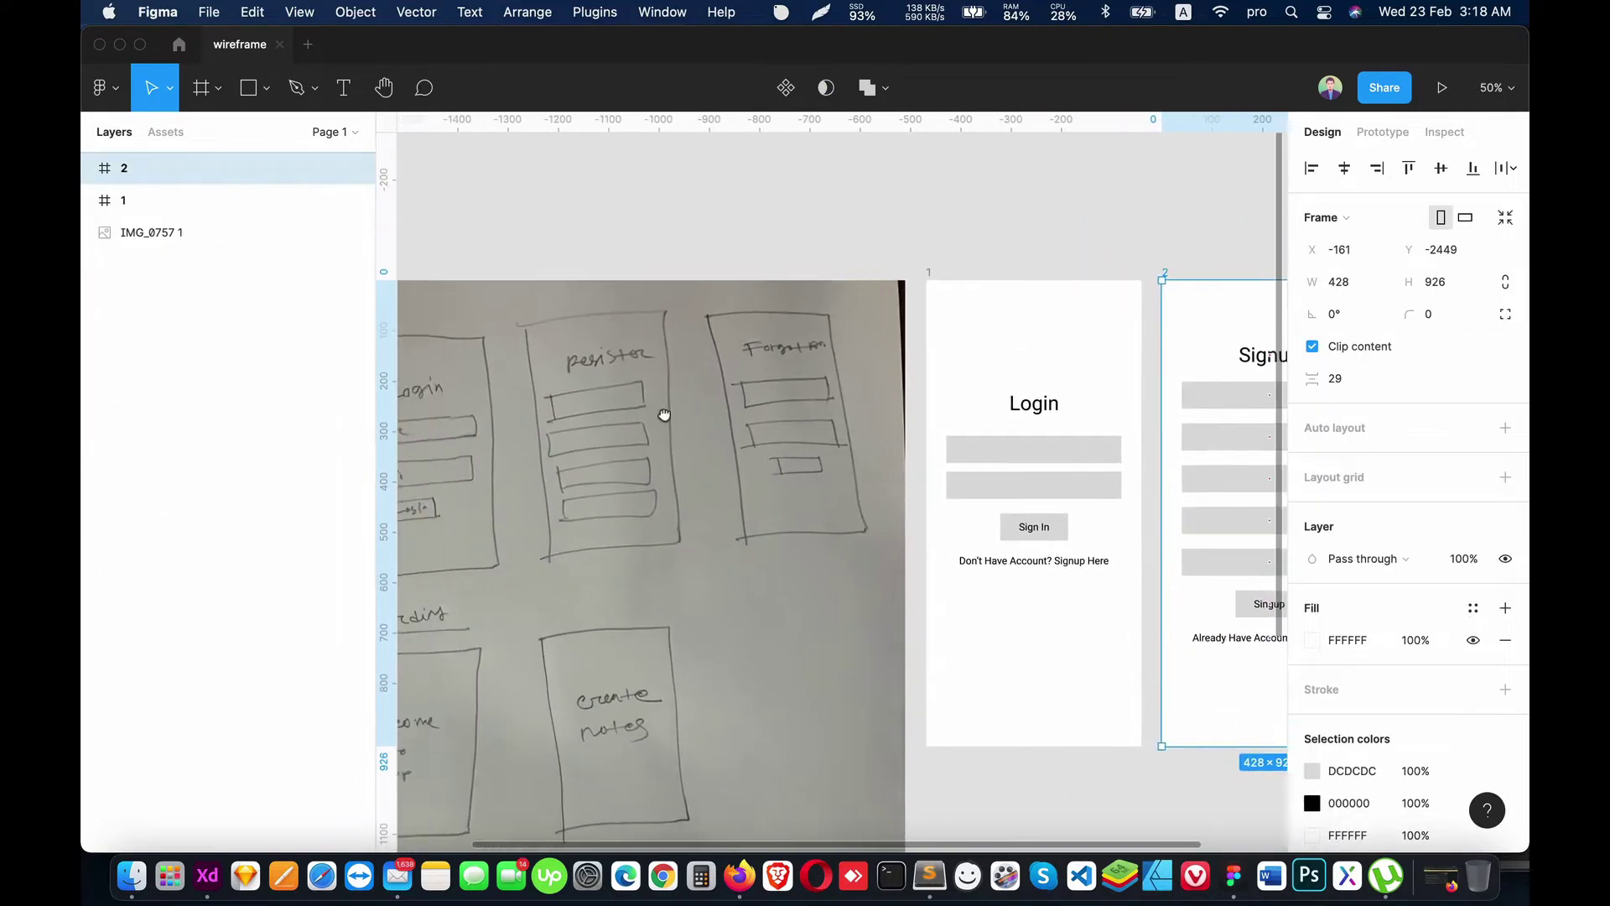
{"action": "scroll", "coordinate": [831, 403], "scroll_direction": "left", "scroll_amount": 3}
{"action": "scroll", "coordinate": [636, 410], "scroll_direction": "right", "scroll_amount": 3}
{"action": "scroll", "coordinate": [766, 416], "scroll_direction": "right", "scroll_amount": 6}
{"action": "scroll", "coordinate": [767, 416], "scroll_direction": "up", "scroll_amount": 2}
{"action": "scroll", "coordinate": [766, 416], "scroll_direction": "right", "scroll_amount": 2}
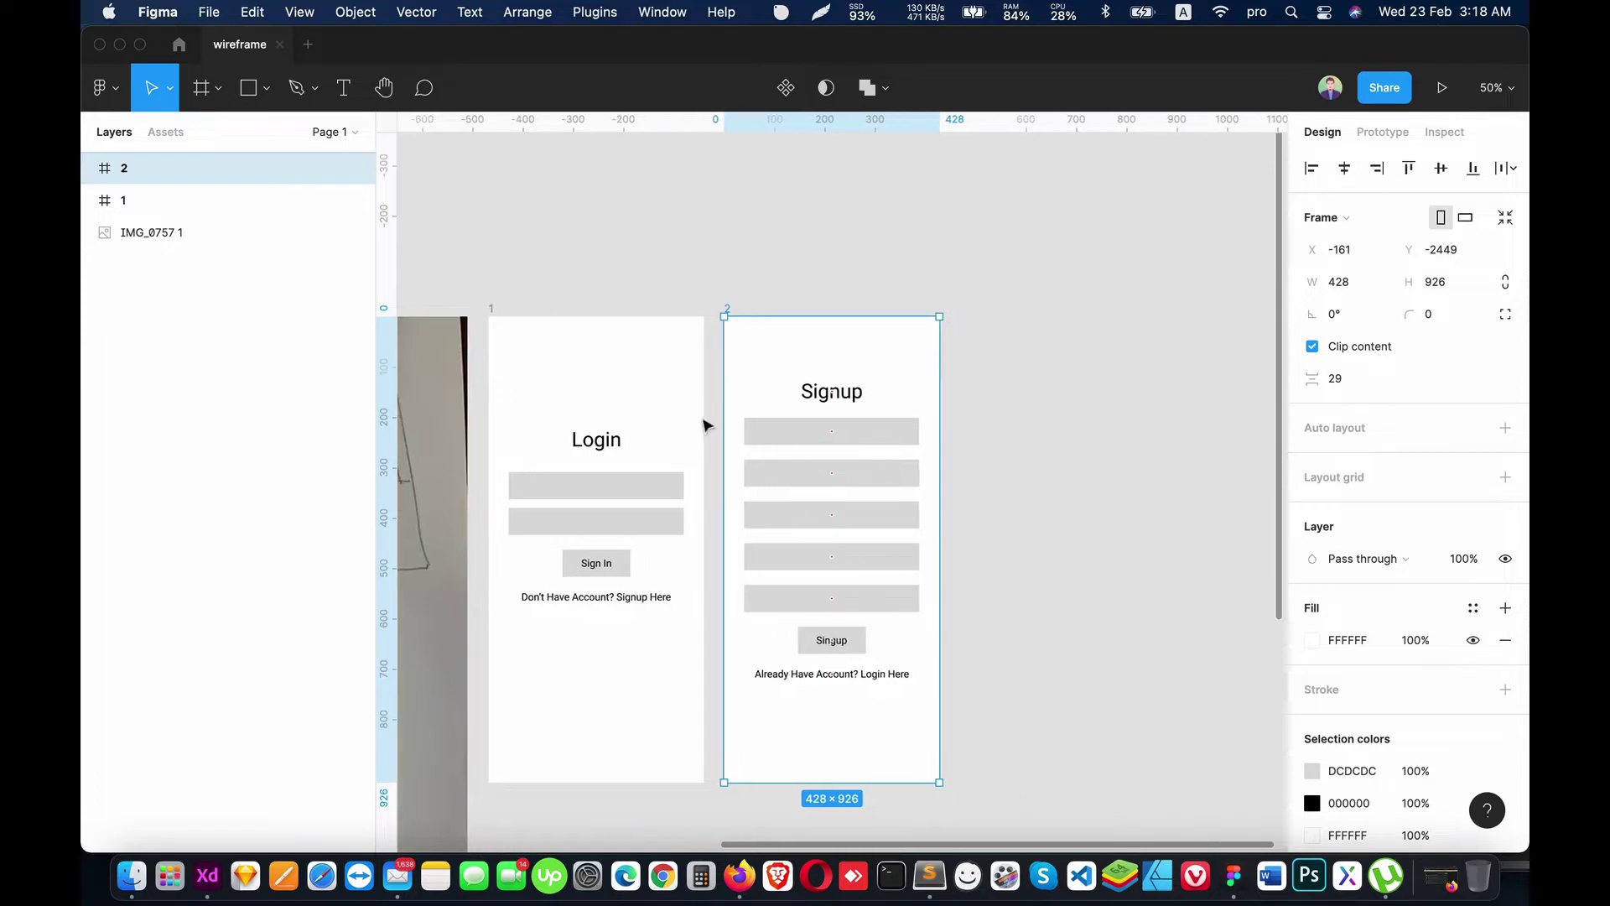
{"action": "key", "text": "super+v"}
Step: Retitle the copied frame's heading to 'Fogot Password'
{"action": "left_click", "coordinate": [1067, 391]}
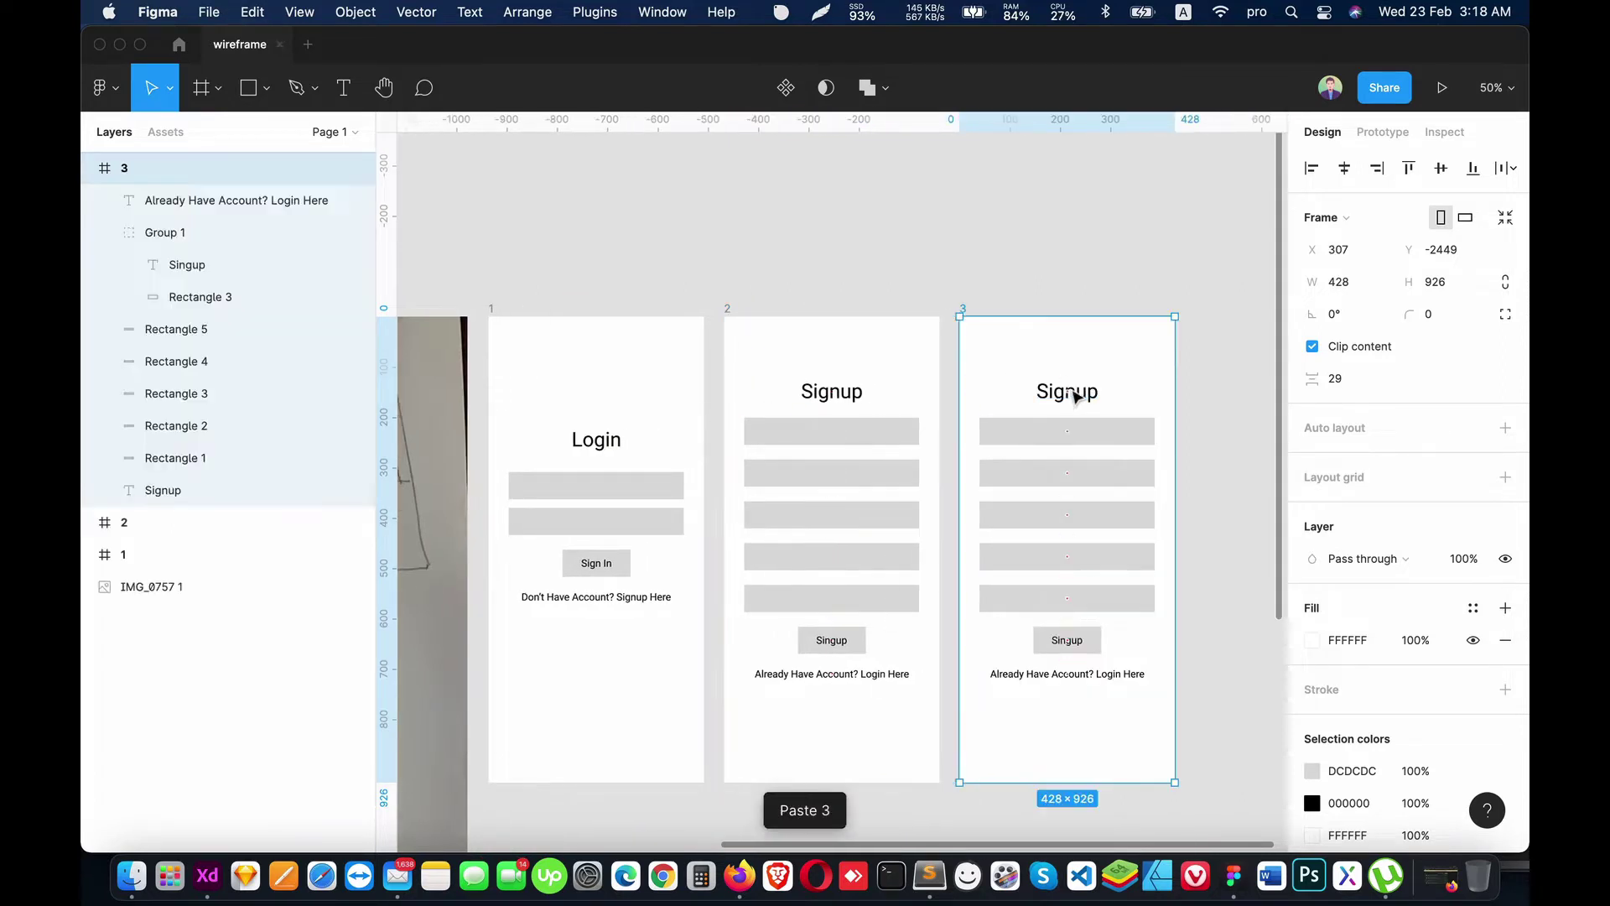
{"action": "double_click", "coordinate": [1067, 391]}
{"action": "type", "text": "Fogo"}
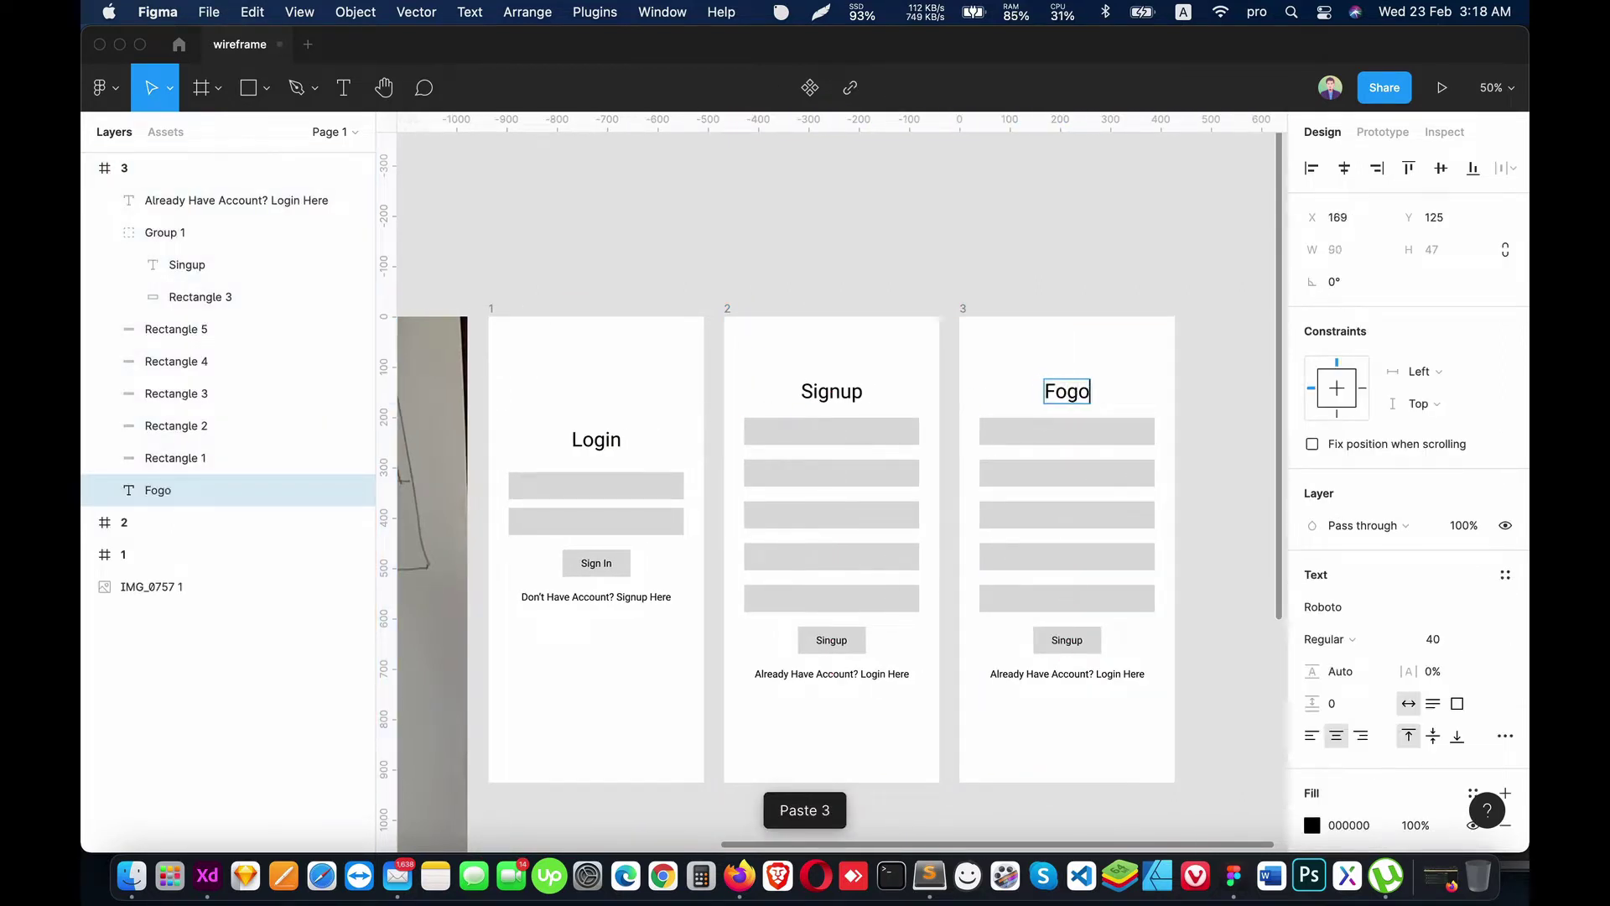
{"action": "type", "text": "t A"}
{"action": "key", "text": "BackSpace"}
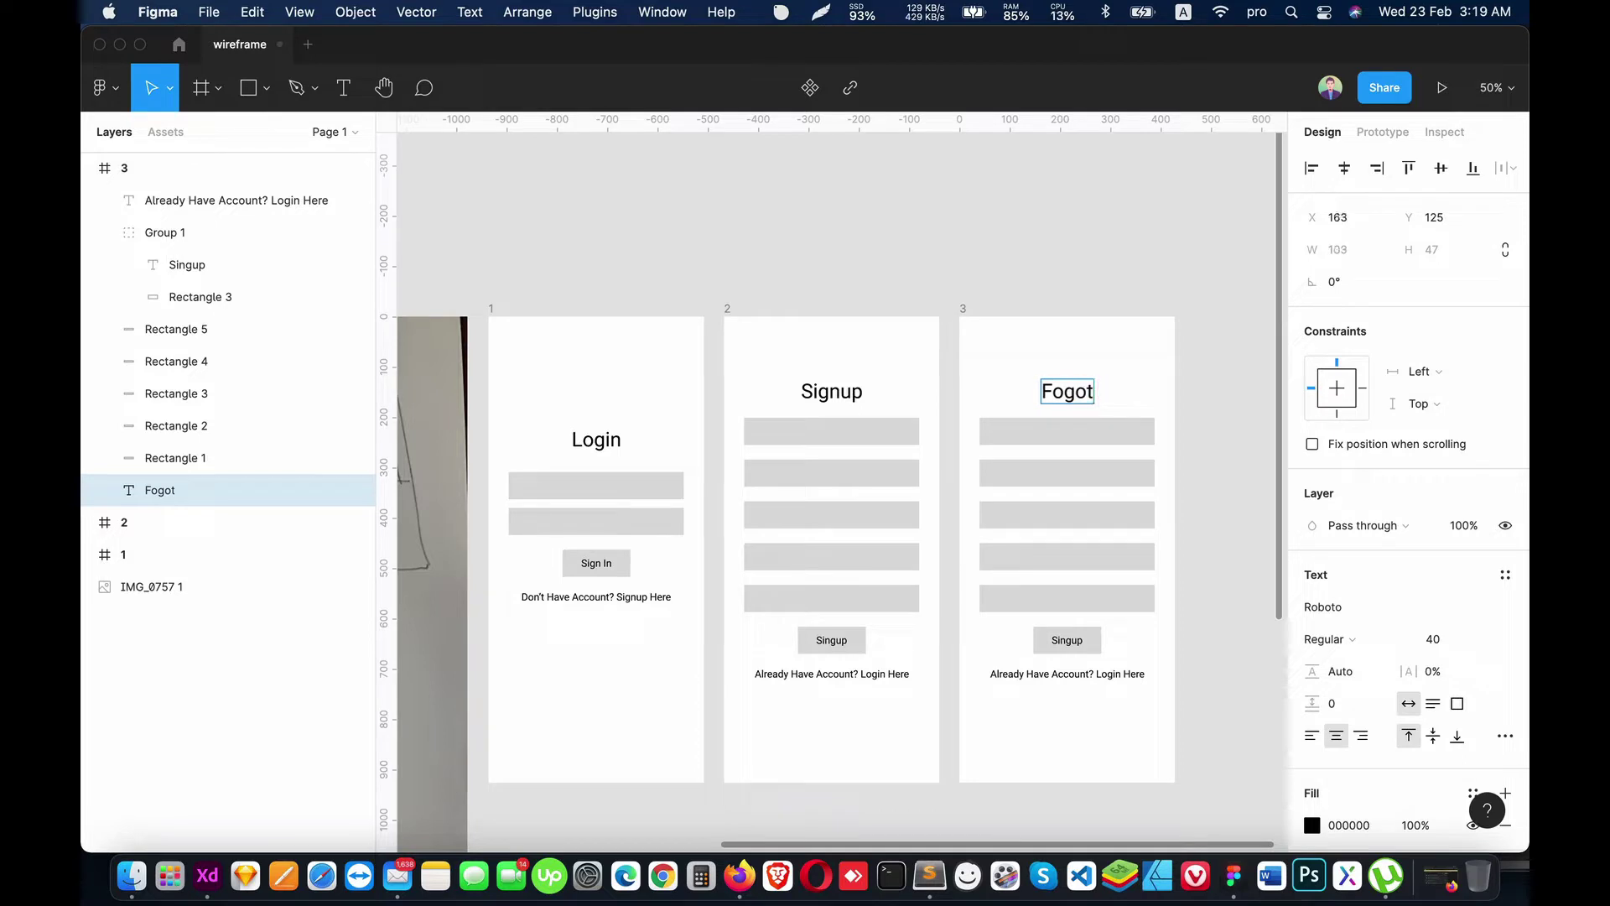
{"action": "type", "text": "Pass"}
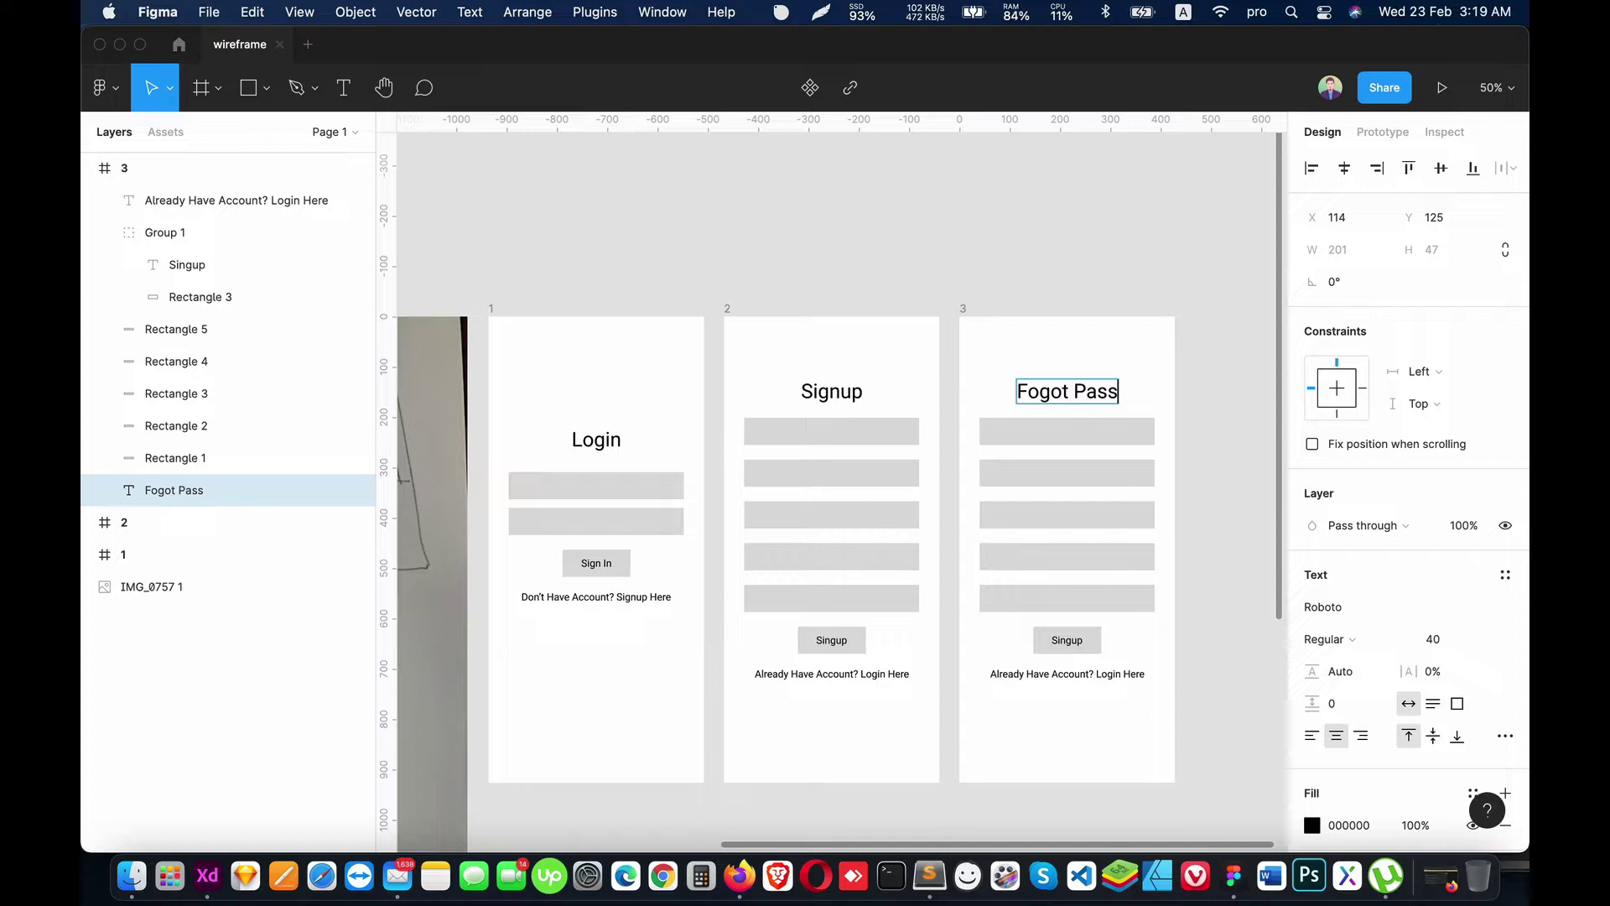
{"action": "type", "text": "word"}
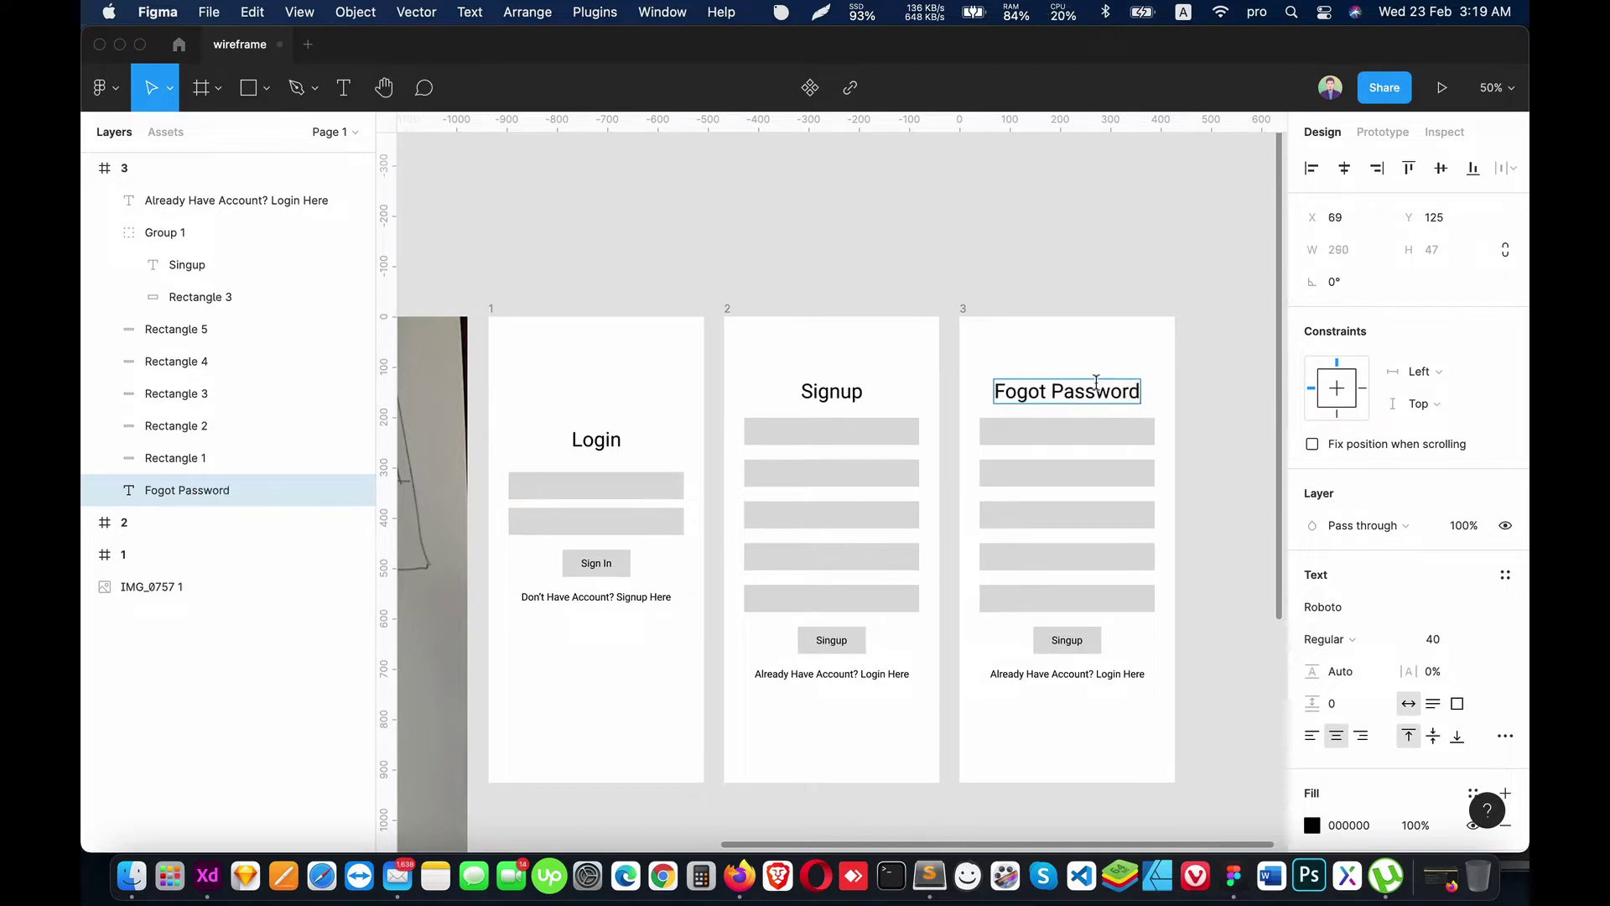
Step: Delete the extra input fields and the login link, leaving the button beneath one field
{"action": "left_click_drag", "start_coordinate": [1090, 453], "coordinate": [1116, 612]}
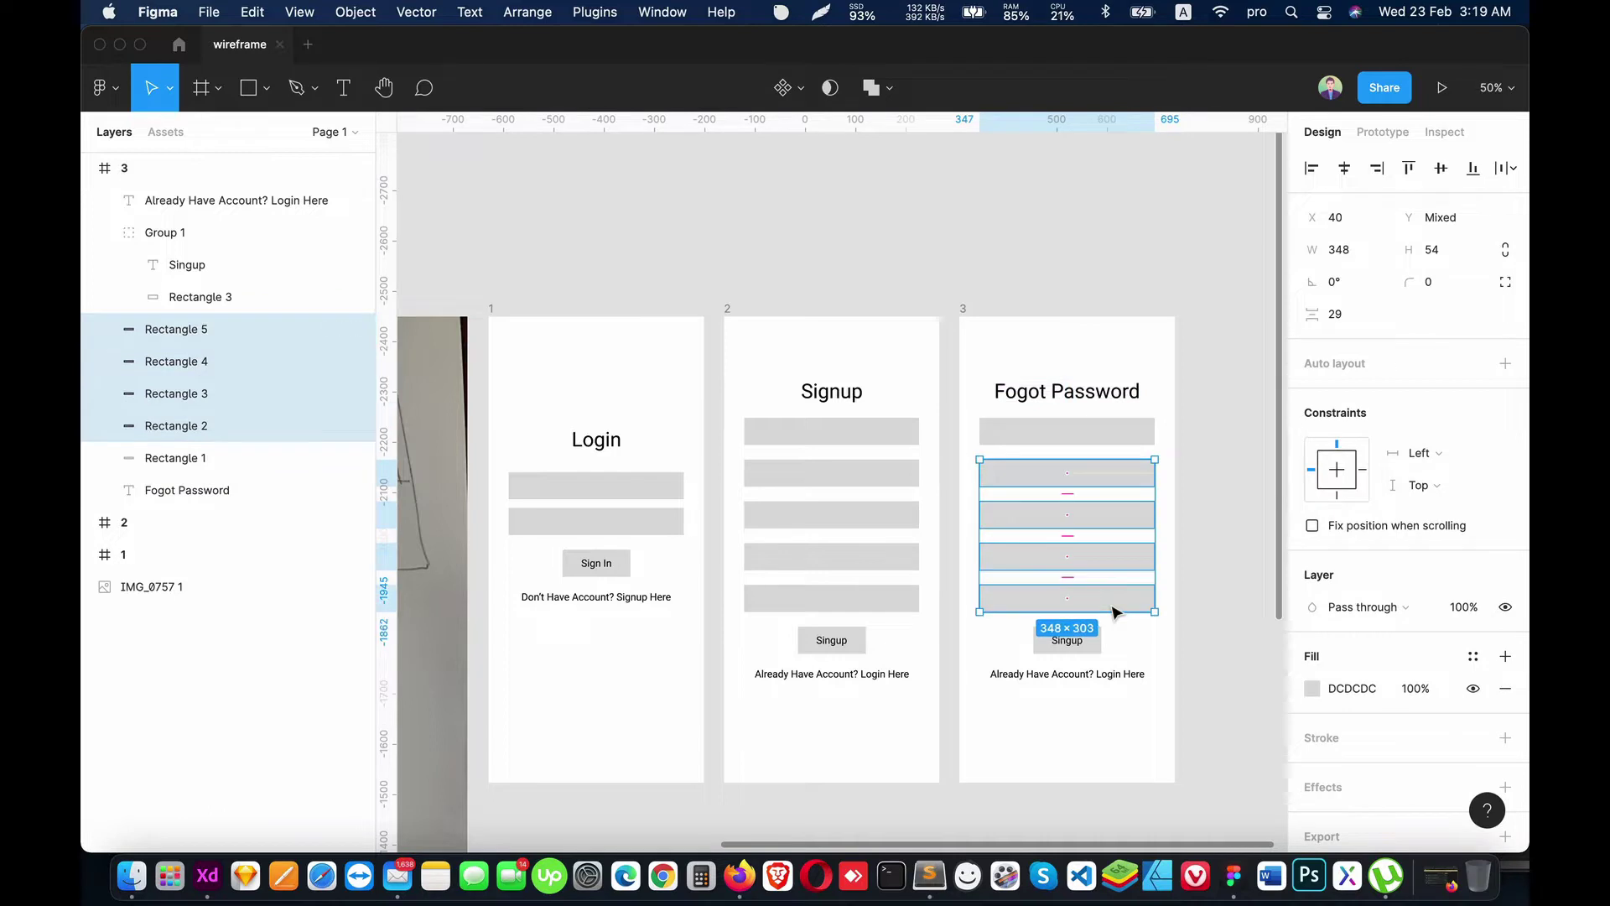
{"action": "key", "text": "Delete"}
{"action": "left_click", "coordinate": [1085, 435]}
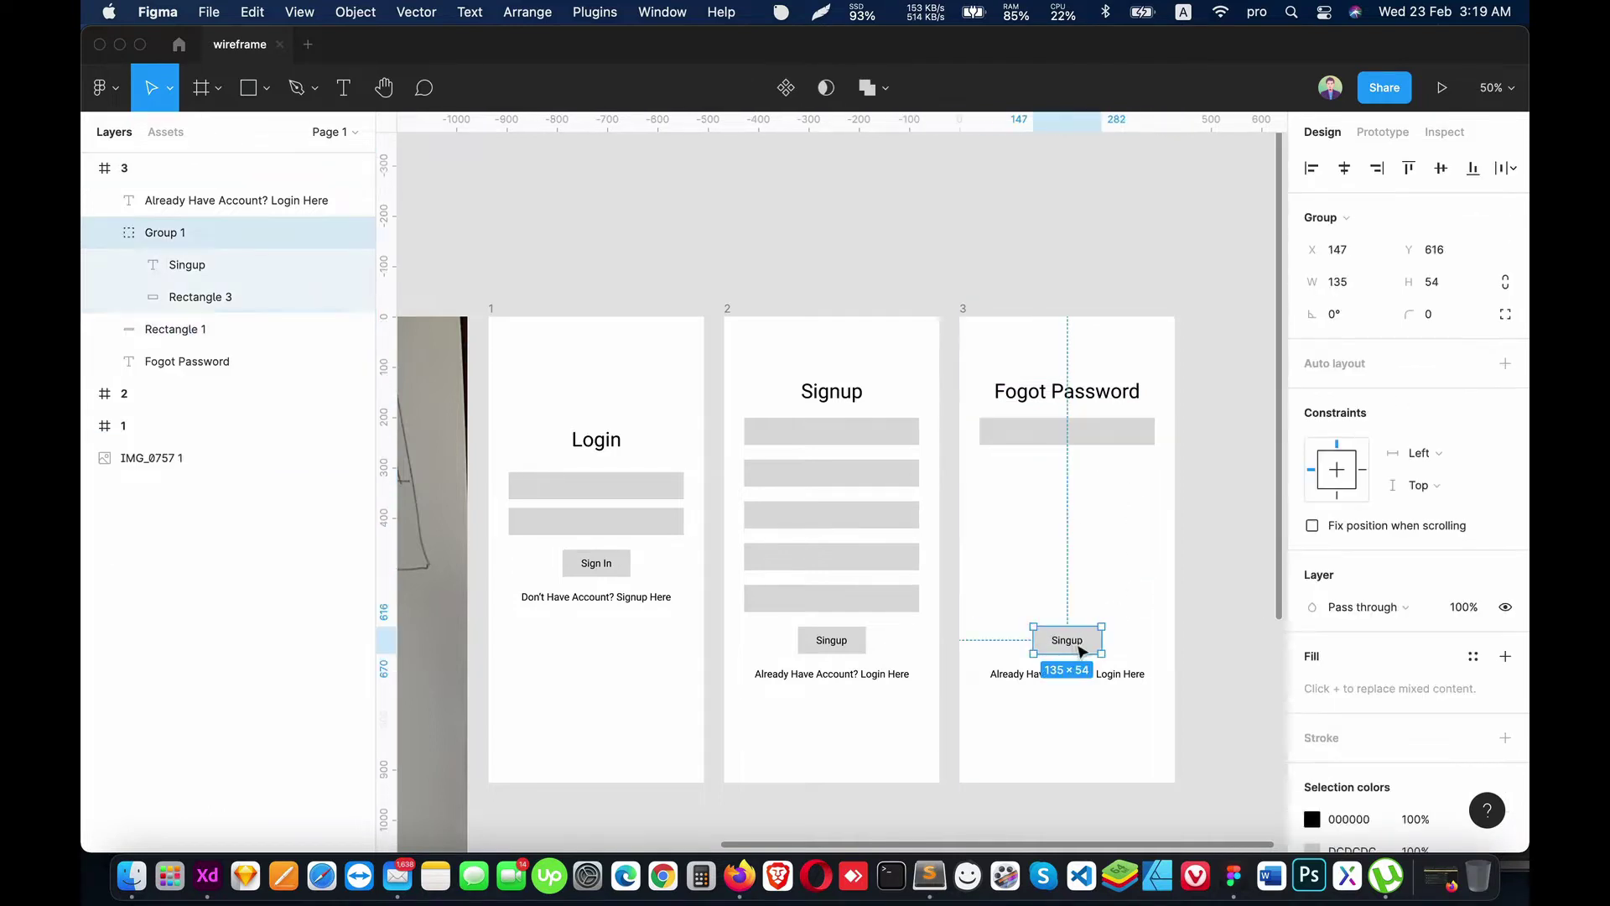
{"action": "left_click_drag", "start_coordinate": [1082, 651], "coordinate": [1082, 479]}
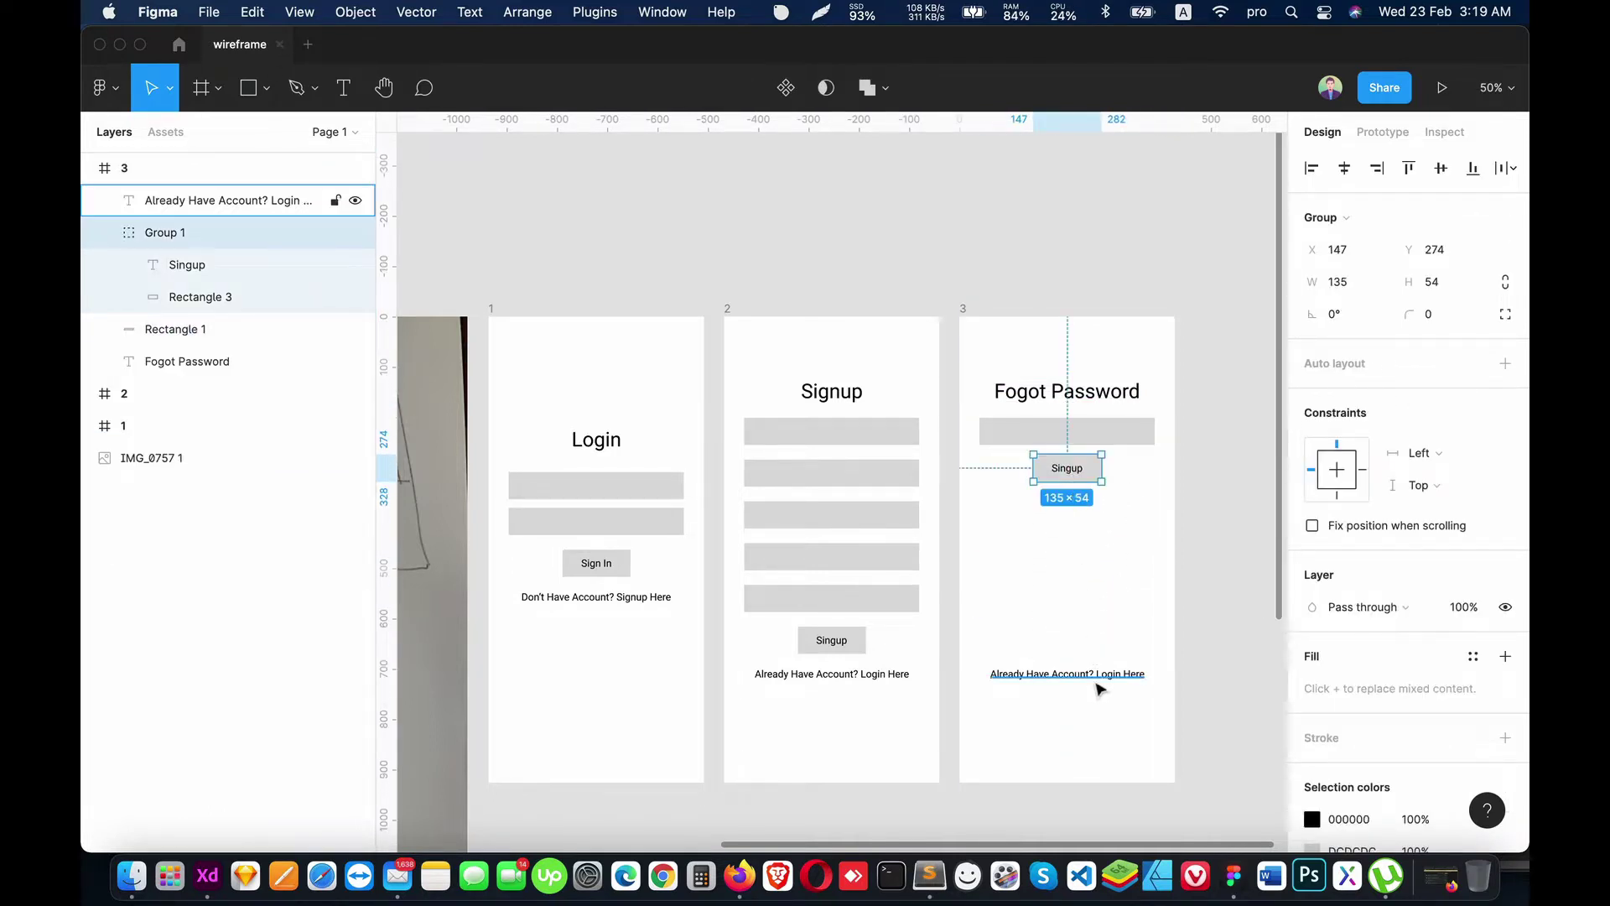
{"action": "left_click_drag", "start_coordinate": [1097, 685], "coordinate": [1095, 528]}
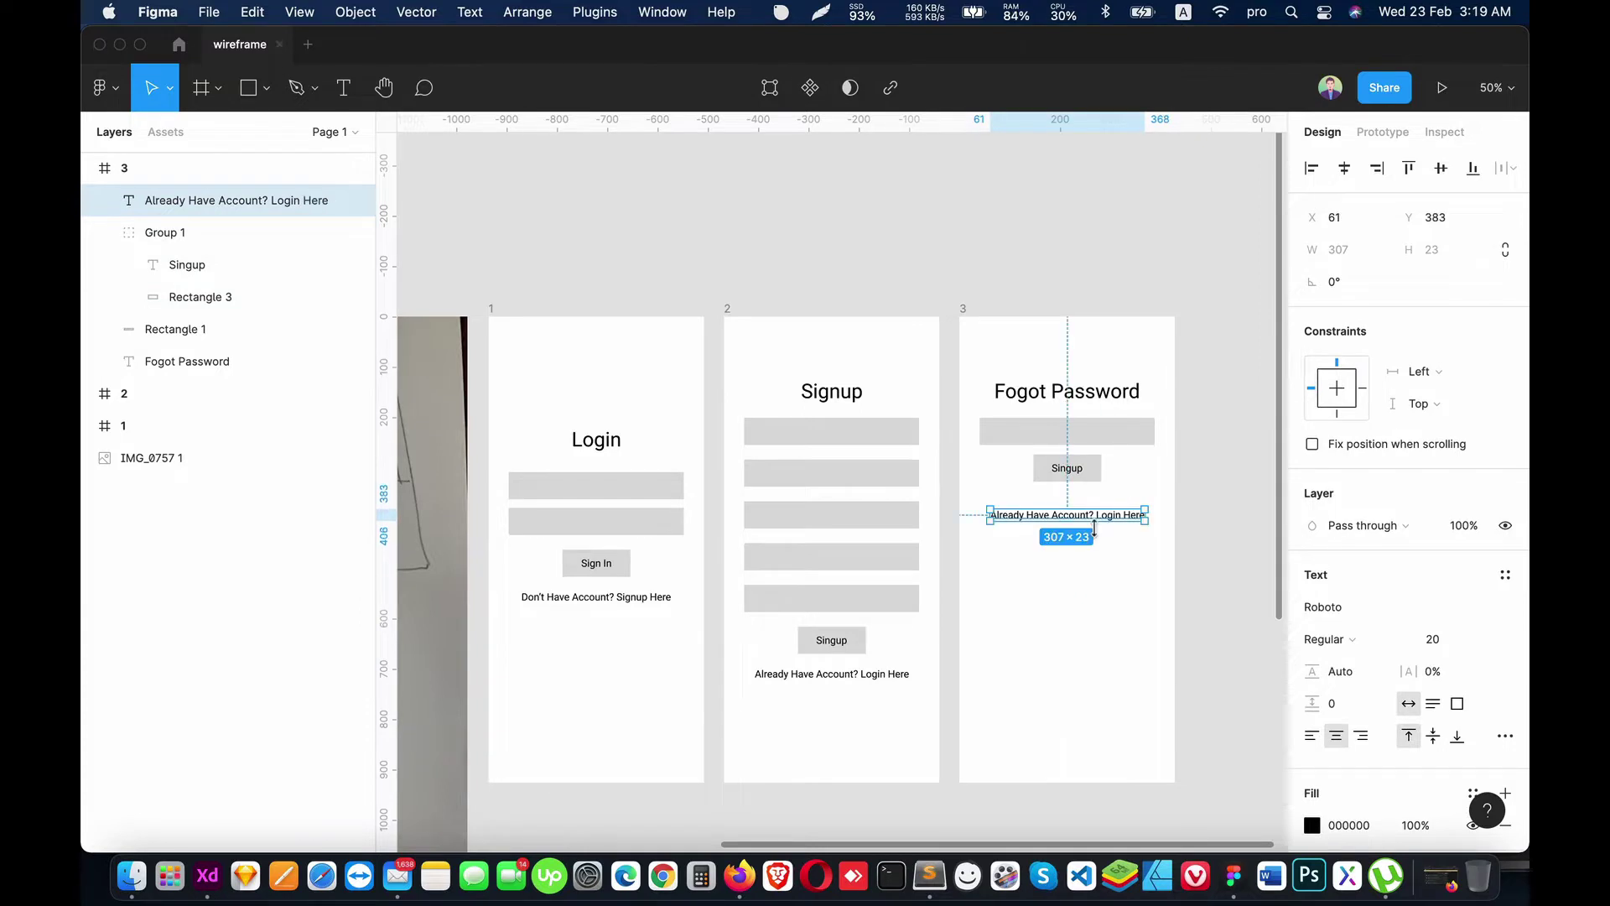
{"action": "key", "text": "Delete"}
Step: Move the title, input field and button down toward the middle of frame 3
{"action": "left_click", "coordinate": [1082, 469]}
{"action": "left_click", "coordinate": [1100, 434], "text": "shift"}
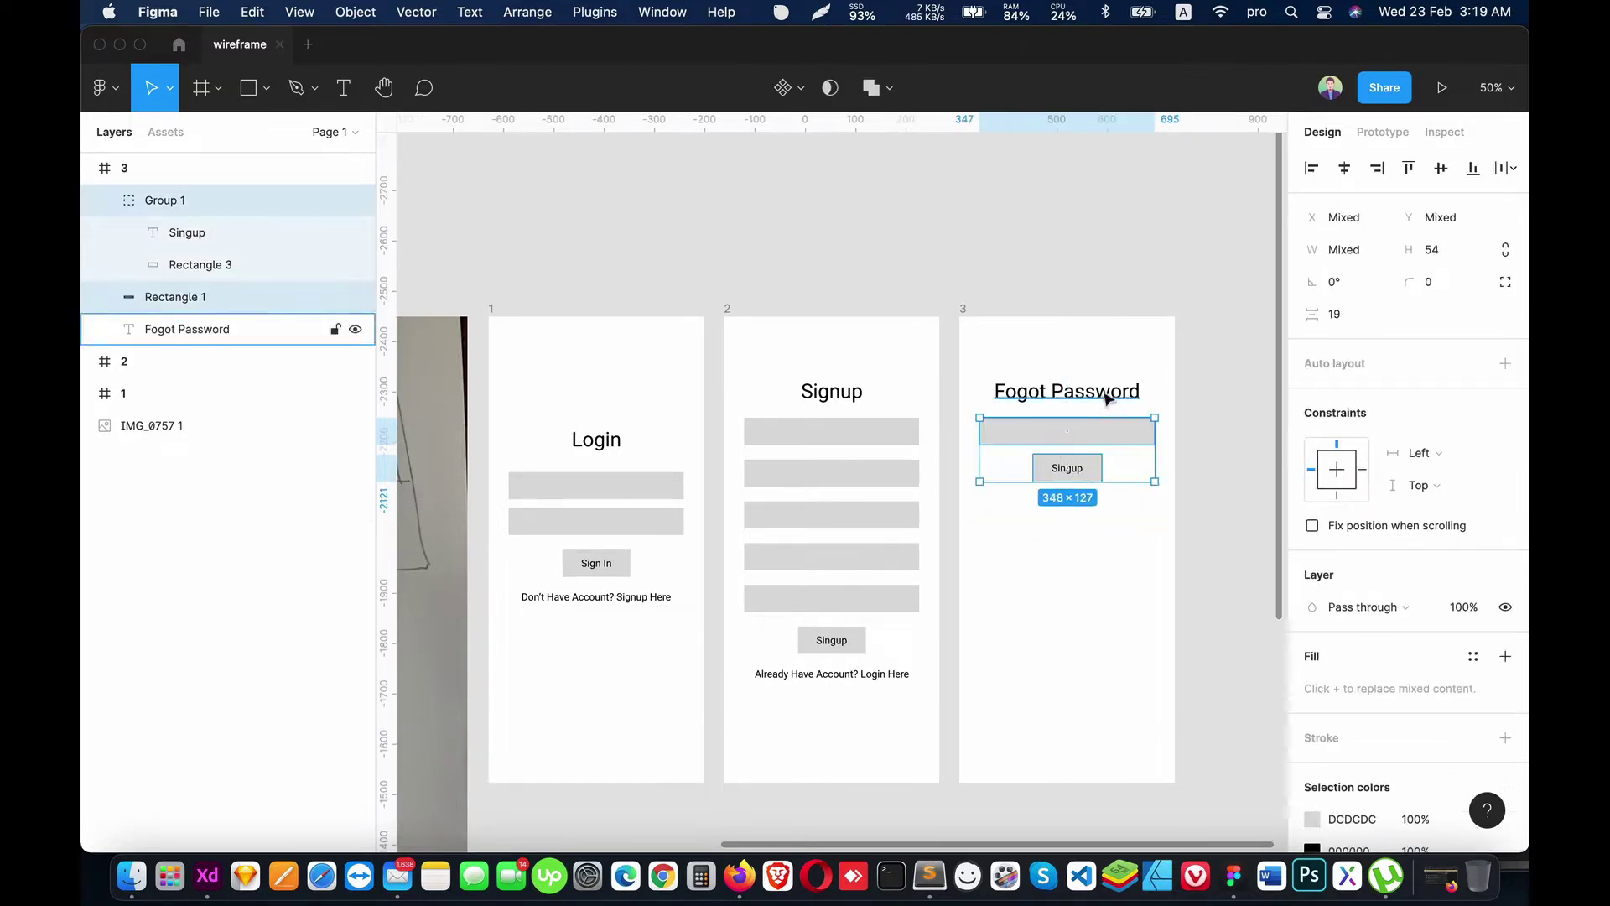
{"action": "left_click", "coordinate": [1082, 391], "text": "shift"}
{"action": "left_click_drag", "start_coordinate": [1090, 433], "coordinate": [1090, 551]}
Step: Relabel the button 'Reset Password' and widen its background to fit
{"action": "left_click", "coordinate": [1121, 631]}
{"action": "double_click", "coordinate": [1074, 587]}
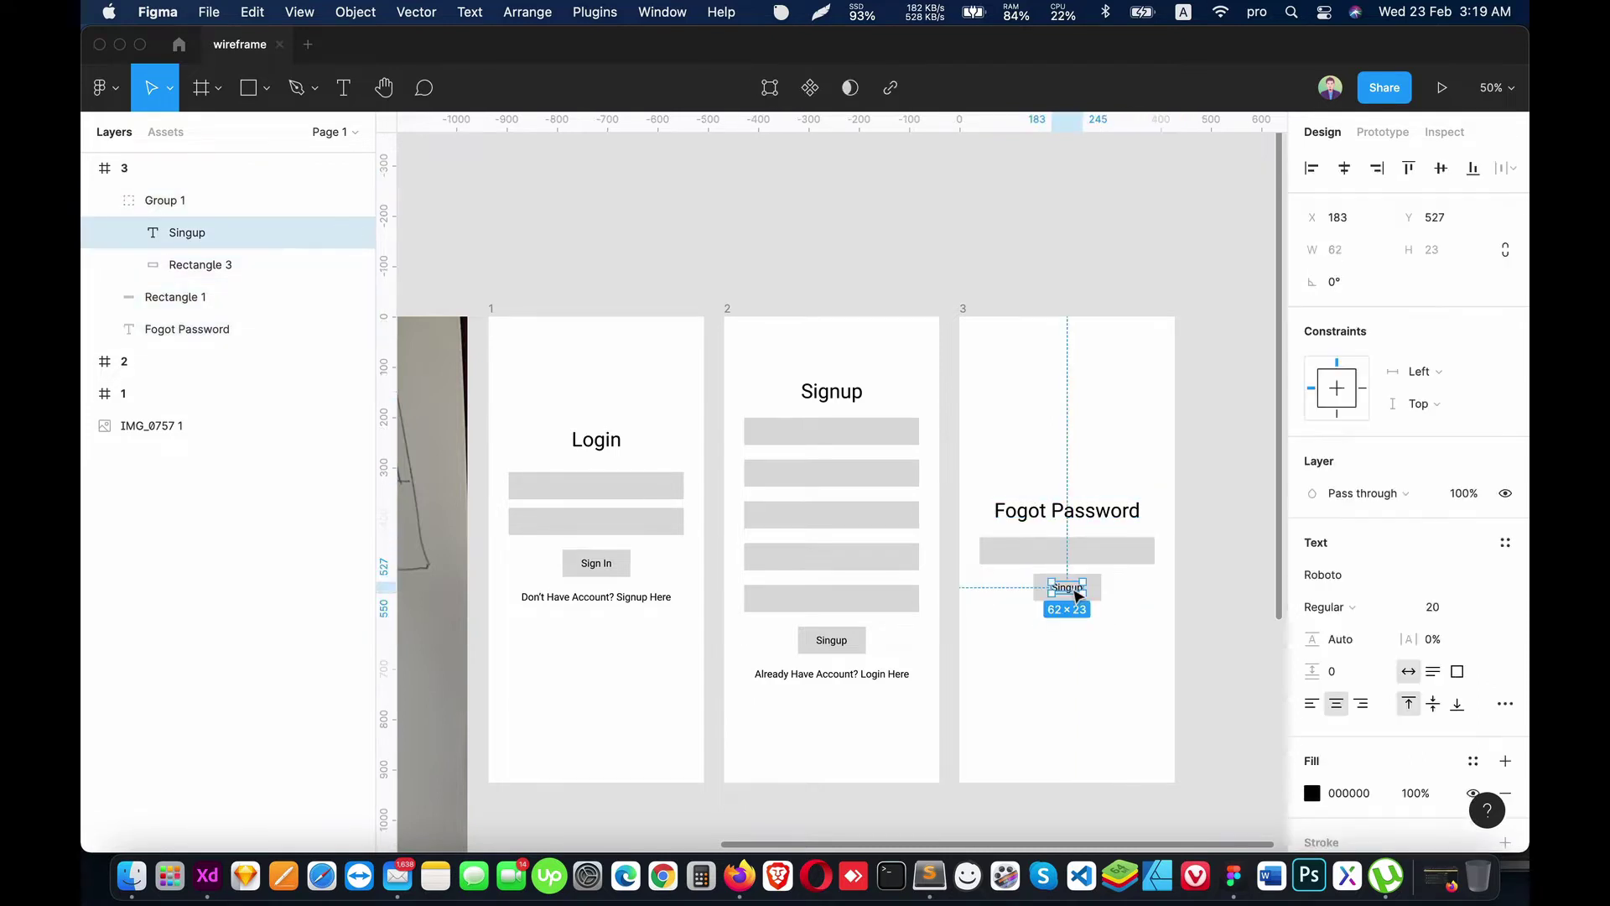
{"action": "key", "text": "Return"}
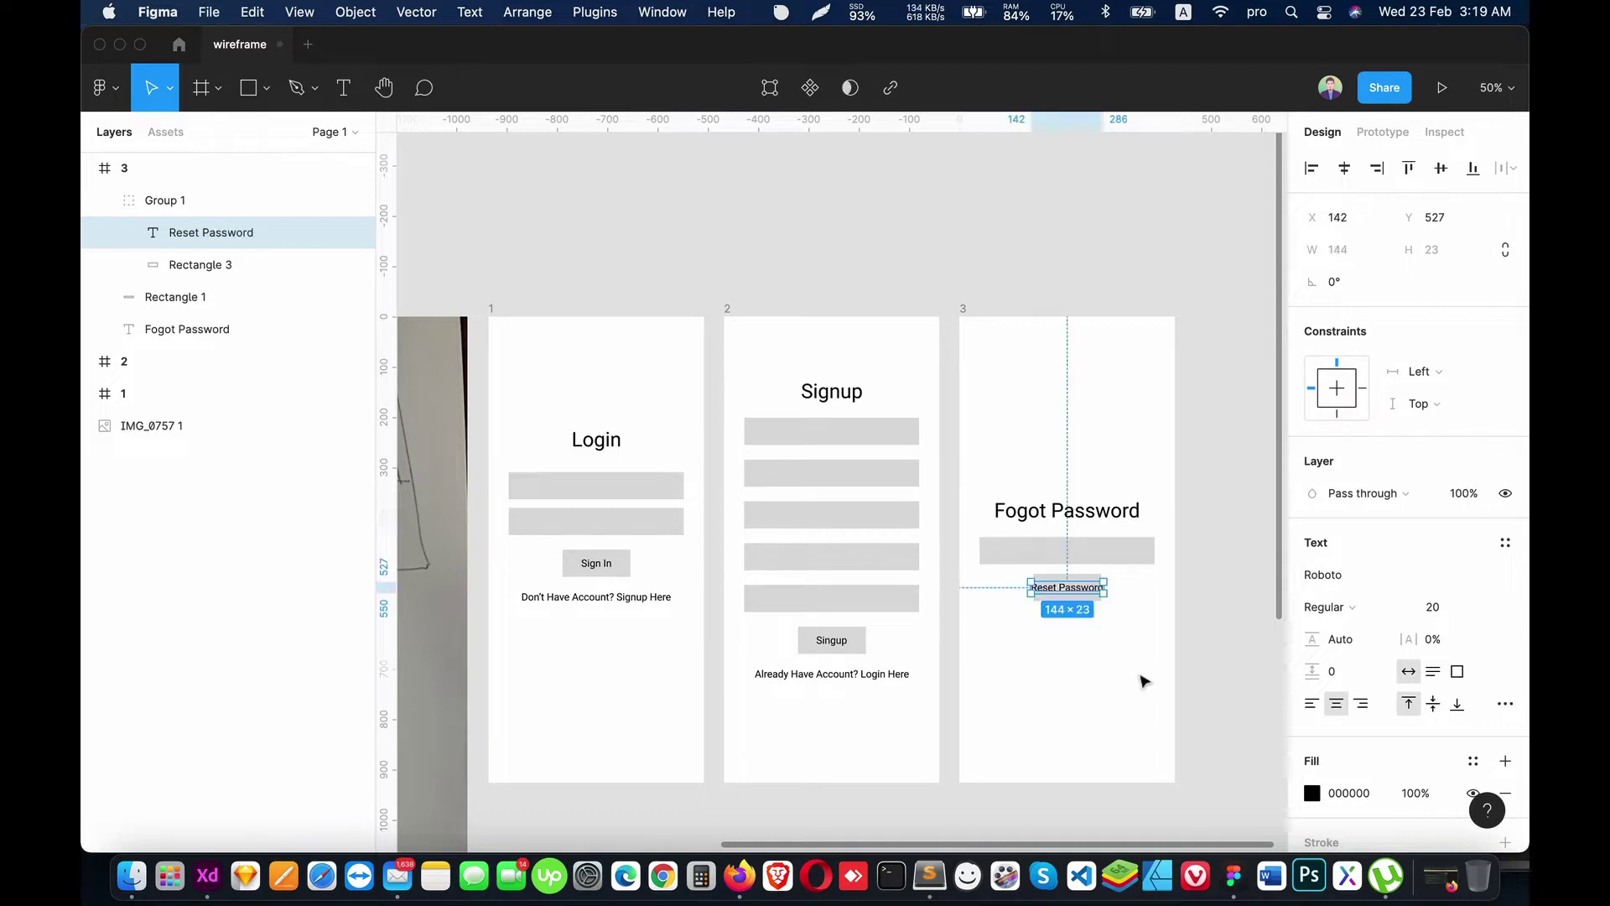
{"action": "left_click", "coordinate": [201, 264]}
{"action": "left_click_drag", "start_coordinate": [1094, 585], "coordinate": [1120, 584]}
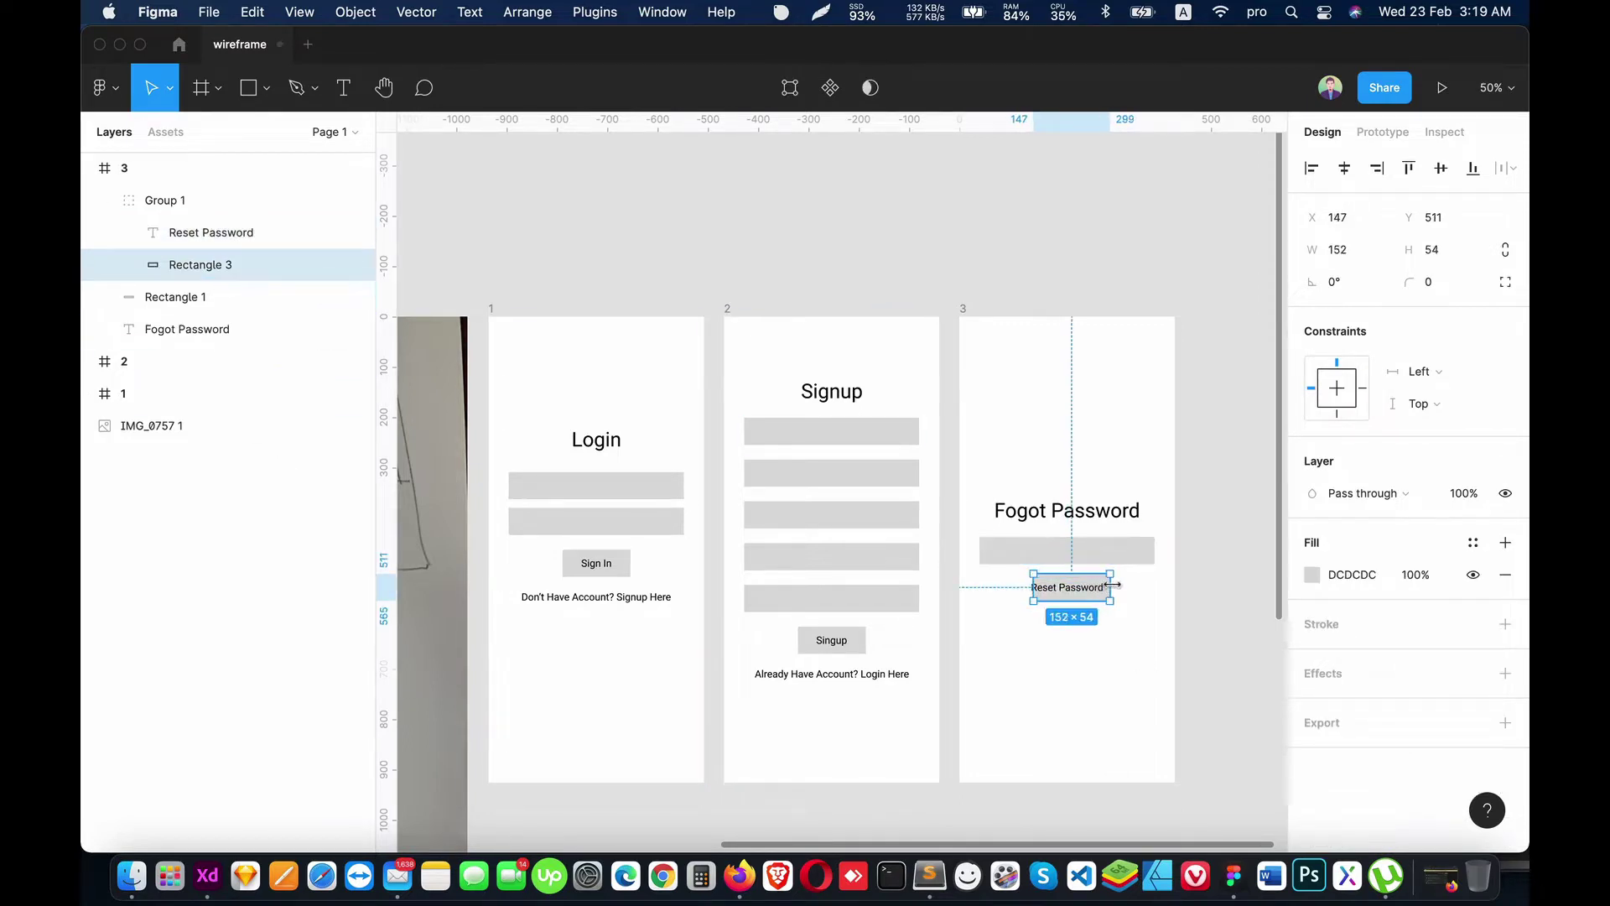
{"action": "key", "text": "Left"}
{"action": "key", "text": "Left"}
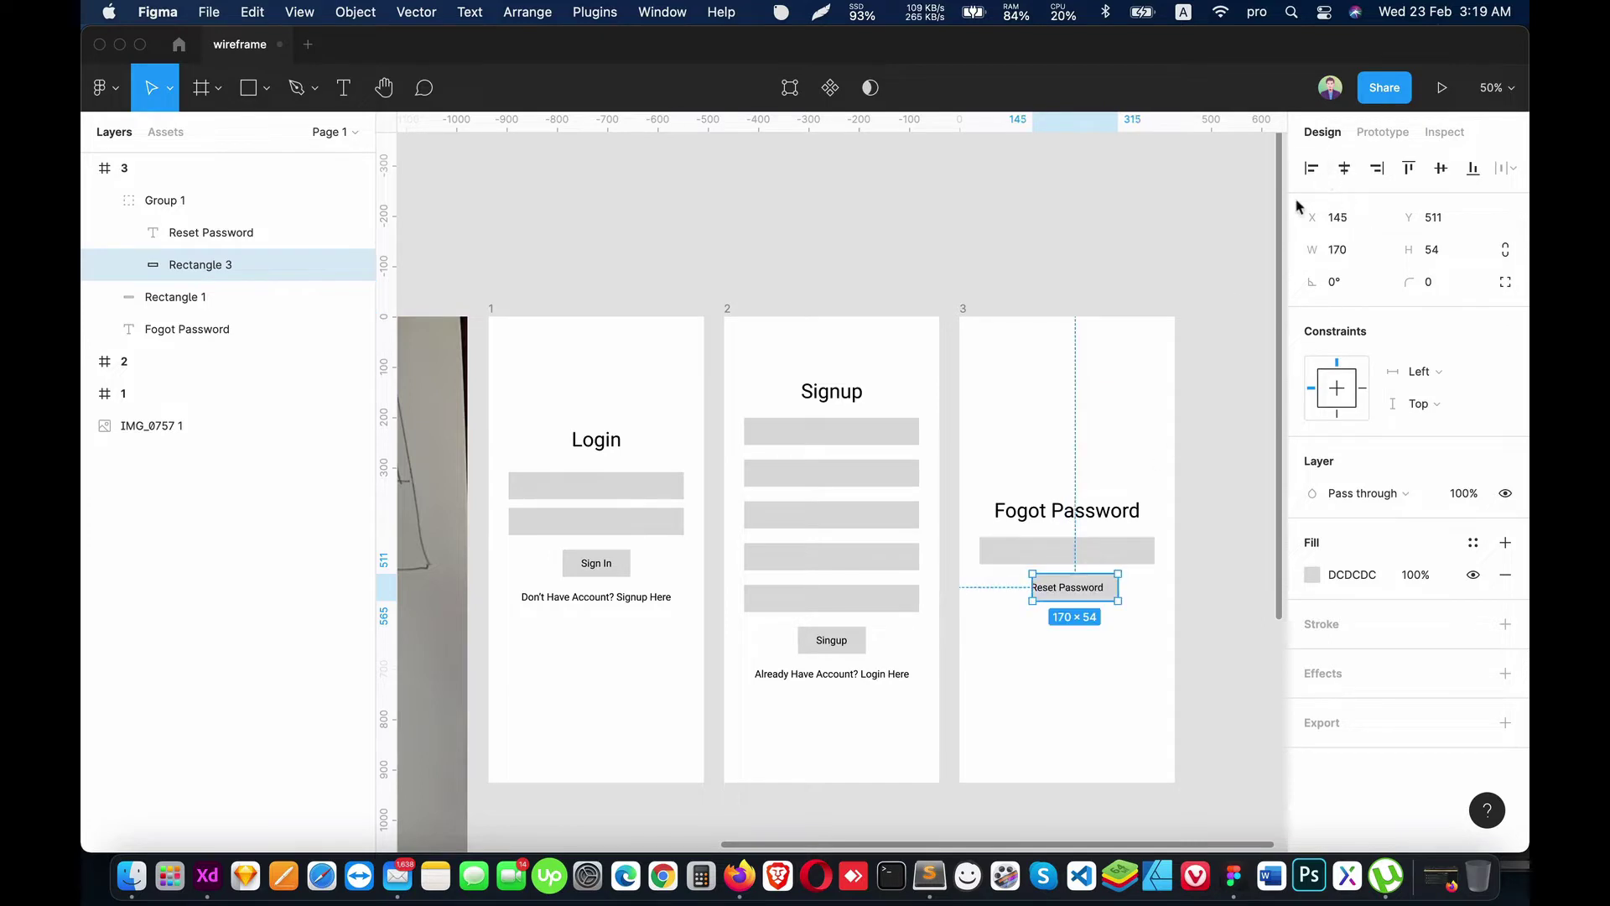
Step: Centre the Reset Password label horizontally on the button
{"action": "left_click", "coordinate": [219, 235], "text": "shift"}
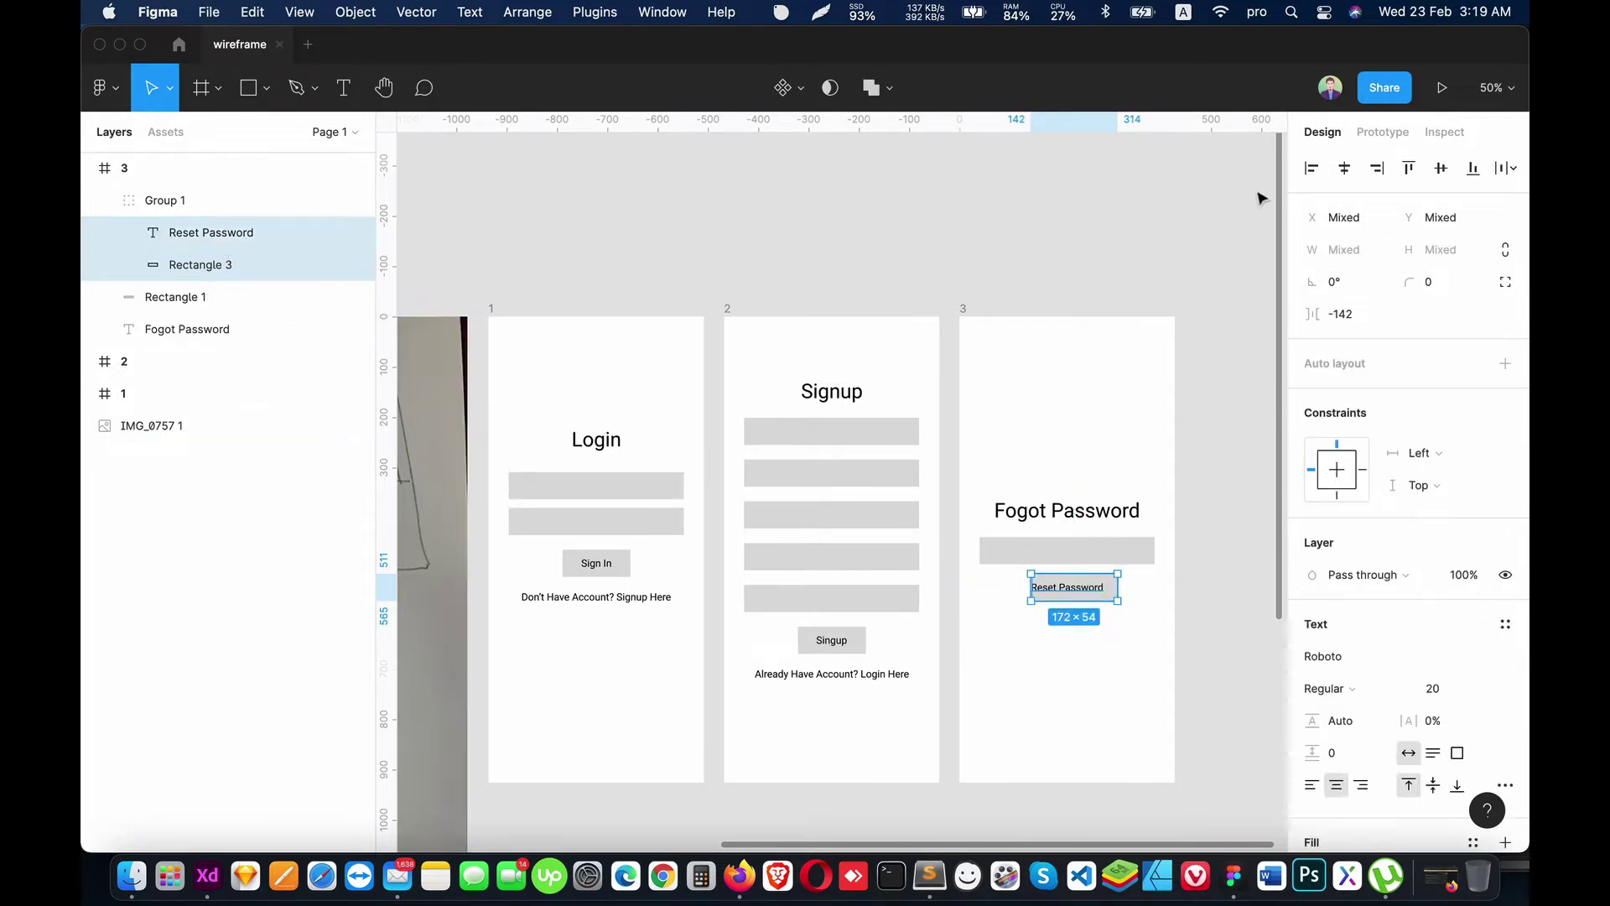
{"action": "left_click", "coordinate": [1357, 167]}
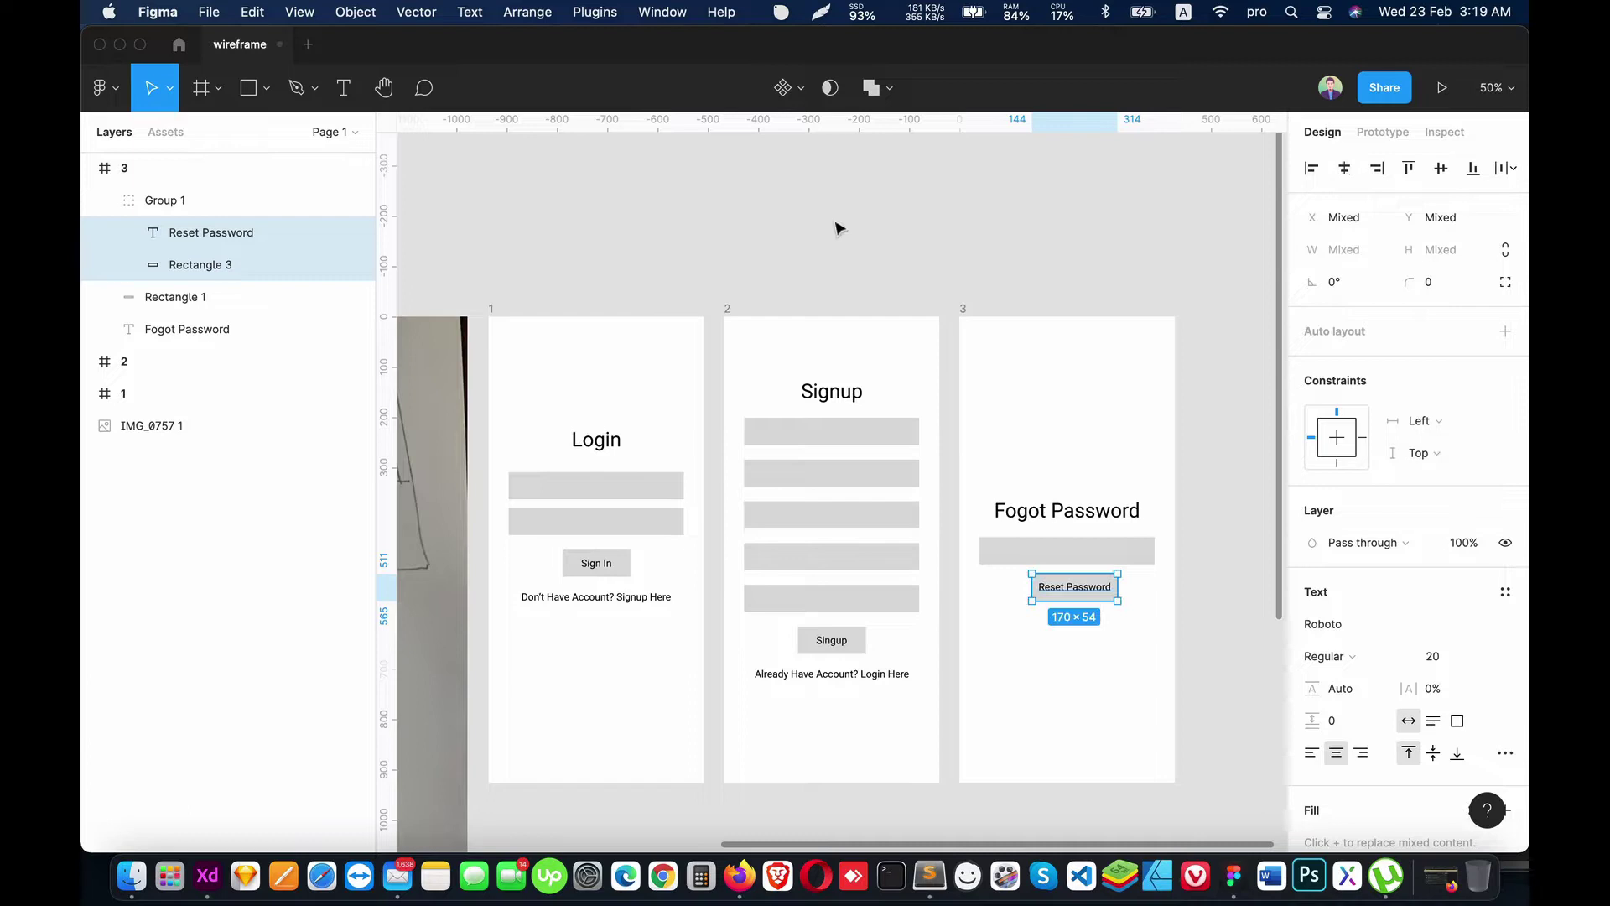
{"action": "left_click", "coordinate": [102, 203]}
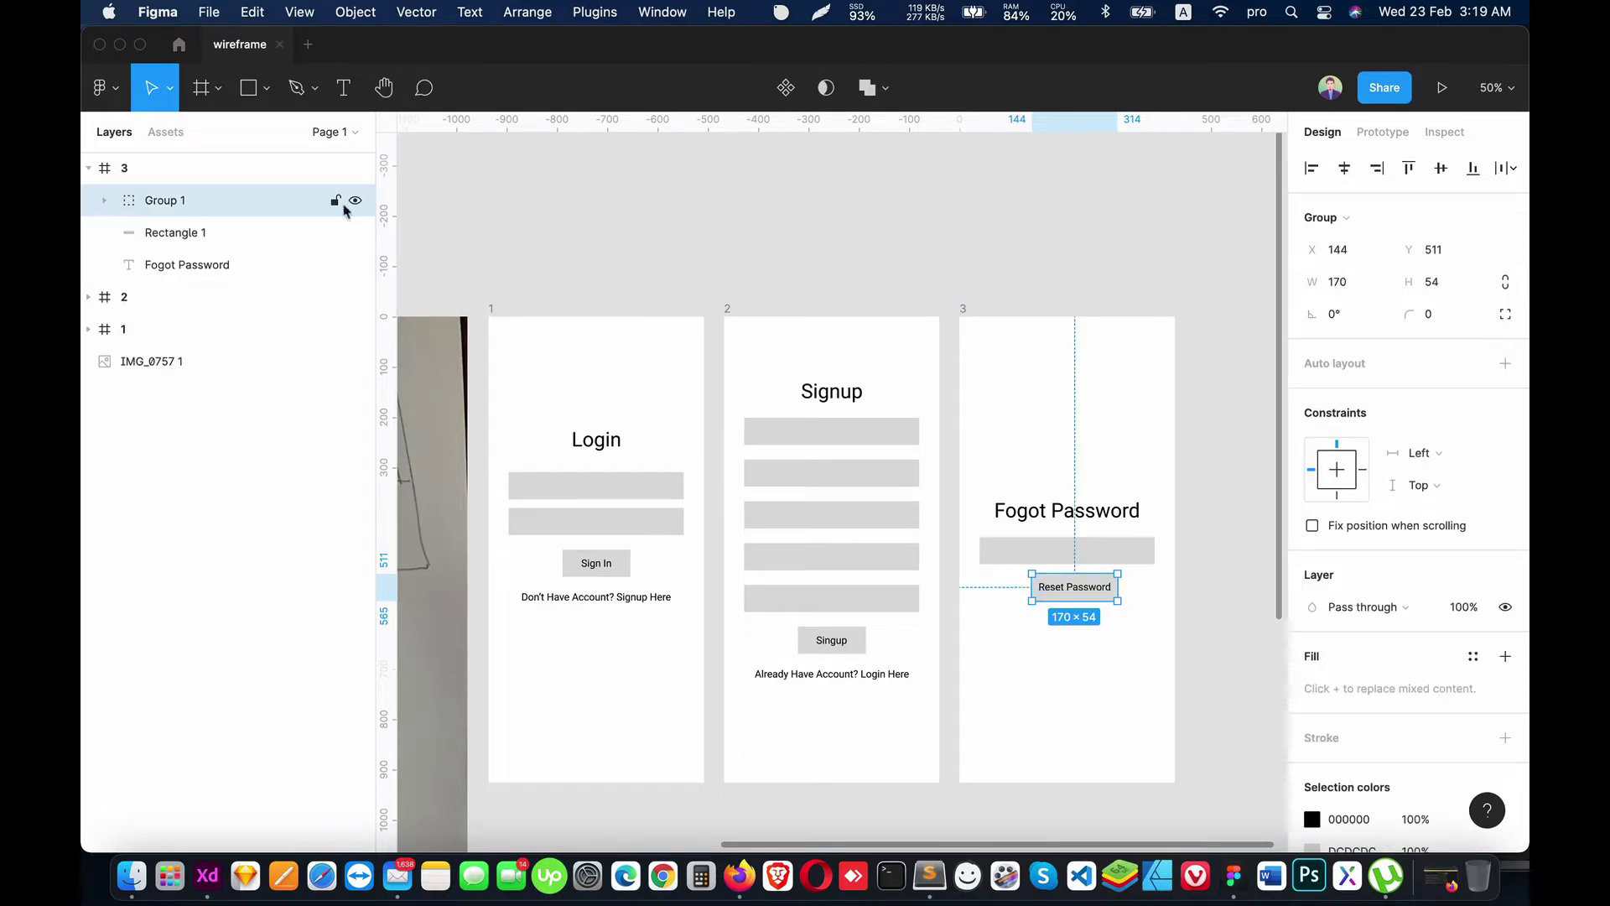
{"action": "left_click", "coordinate": [1344, 167]}
{"action": "left_click", "coordinate": [1110, 629]}
{"action": "scroll", "coordinate": [1054, 453], "scroll_direction": "right", "scroll_amount": 5}
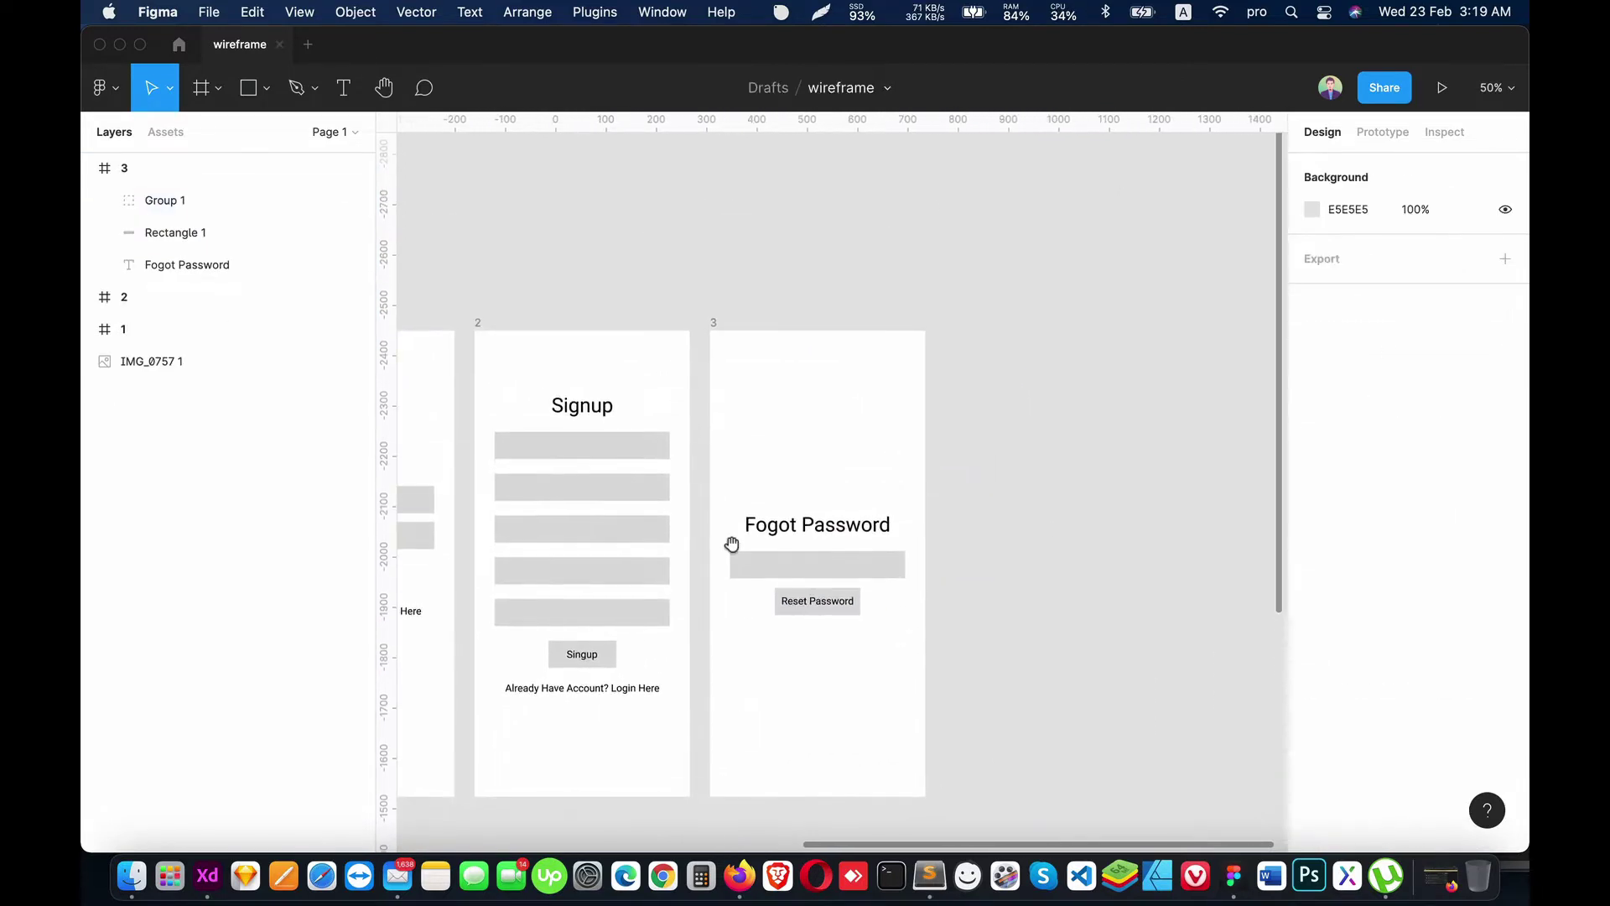
{"action": "left_click", "coordinate": [88, 168]}
{"action": "scroll", "coordinate": [470, 388], "scroll_direction": "left", "scroll_amount": 6}
{"action": "scroll", "coordinate": [945, 417], "scroll_direction": "left", "scroll_amount": 2}
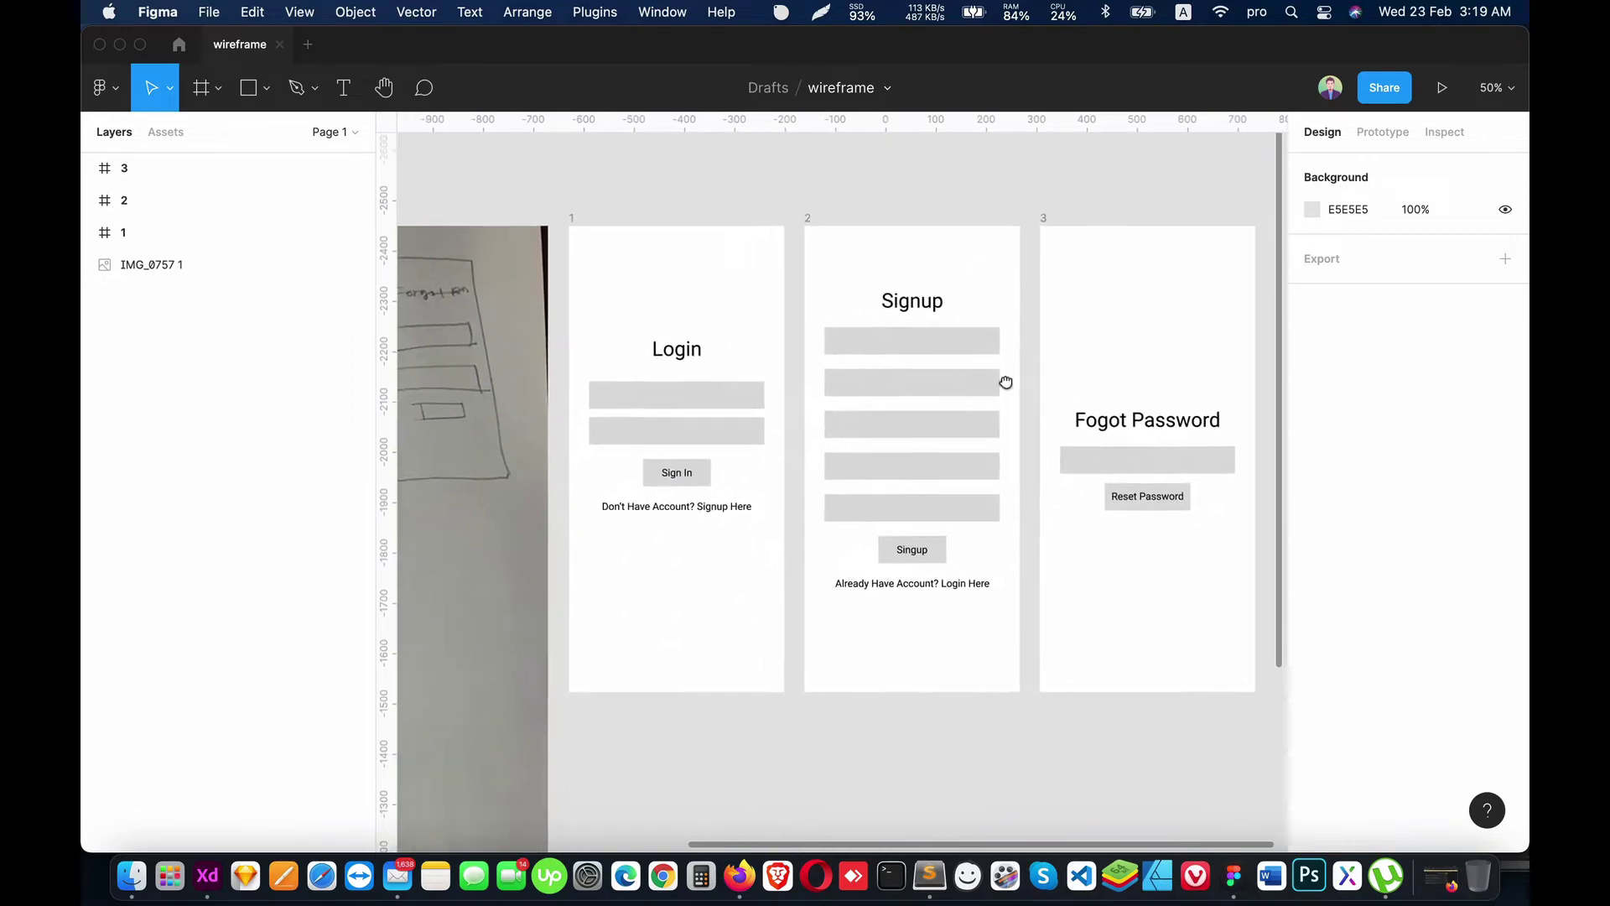
{"action": "scroll", "coordinate": [1003, 377], "scroll_direction": "left", "scroll_amount": 10}
{"action": "scroll", "coordinate": [1107, 463], "scroll_direction": "left", "scroll_amount": 1}
{"action": "scroll", "coordinate": [738, 547], "scroll_direction": "down", "scroll_amount": 2}
{"action": "scroll", "coordinate": [813, 471], "scroll_direction": "right", "scroll_amount": 5}
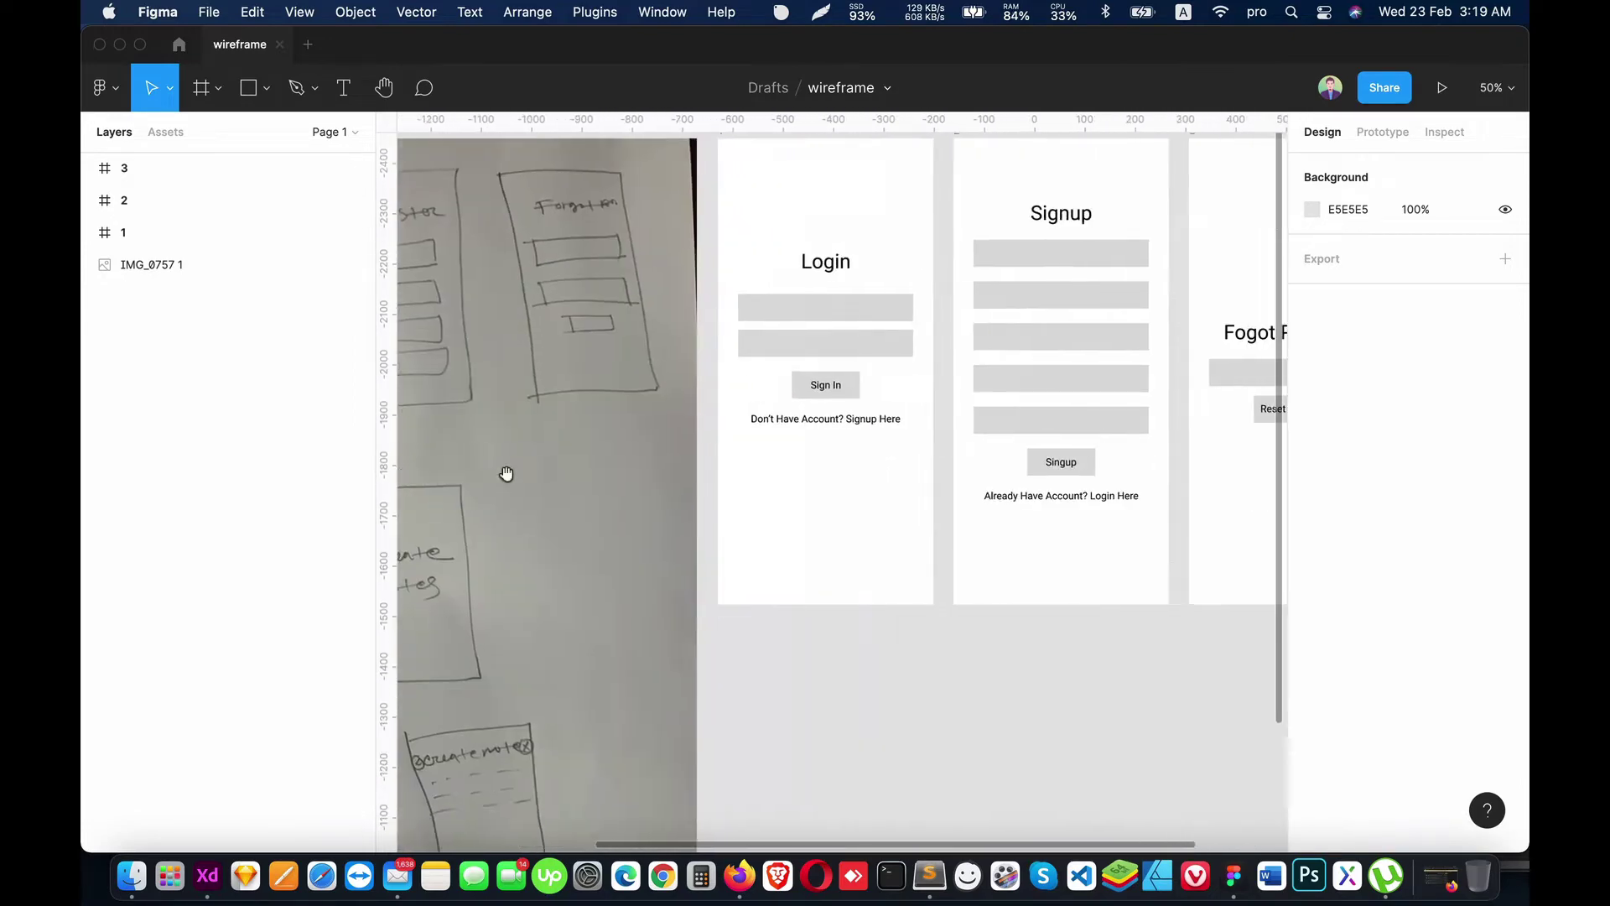
{"action": "scroll", "coordinate": [507, 472], "scroll_direction": "right", "scroll_amount": 1}
{"action": "scroll", "coordinate": [839, 461], "scroll_direction": "left", "scroll_amount": 4}
{"action": "scroll", "coordinate": [807, 424], "scroll_direction": "down", "scroll_amount": 1}
{"action": "scroll", "coordinate": [807, 424], "scroll_direction": "up", "scroll_amount": 4}
{"action": "scroll", "coordinate": [807, 424], "scroll_direction": "right", "scroll_amount": 4}
{"action": "left_click", "coordinate": [568, 597]}
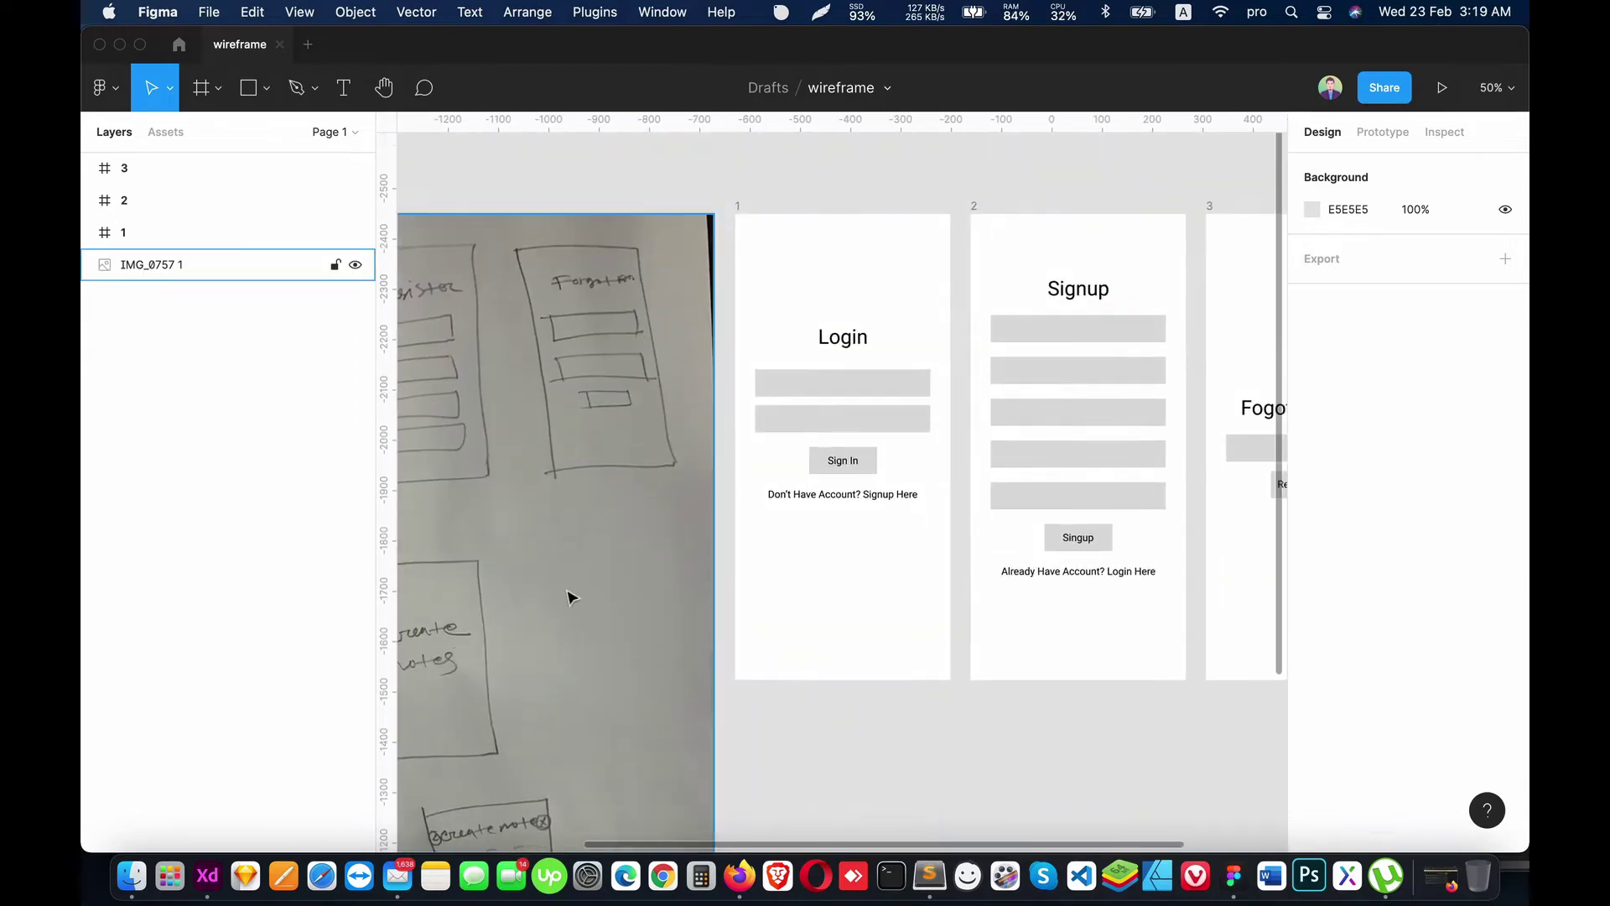
{"action": "scroll", "coordinate": [568, 598], "scroll_direction": "down", "scroll_amount": 5}
{"action": "scroll", "coordinate": [612, 576], "scroll_direction": "right", "scroll_amount": 2}
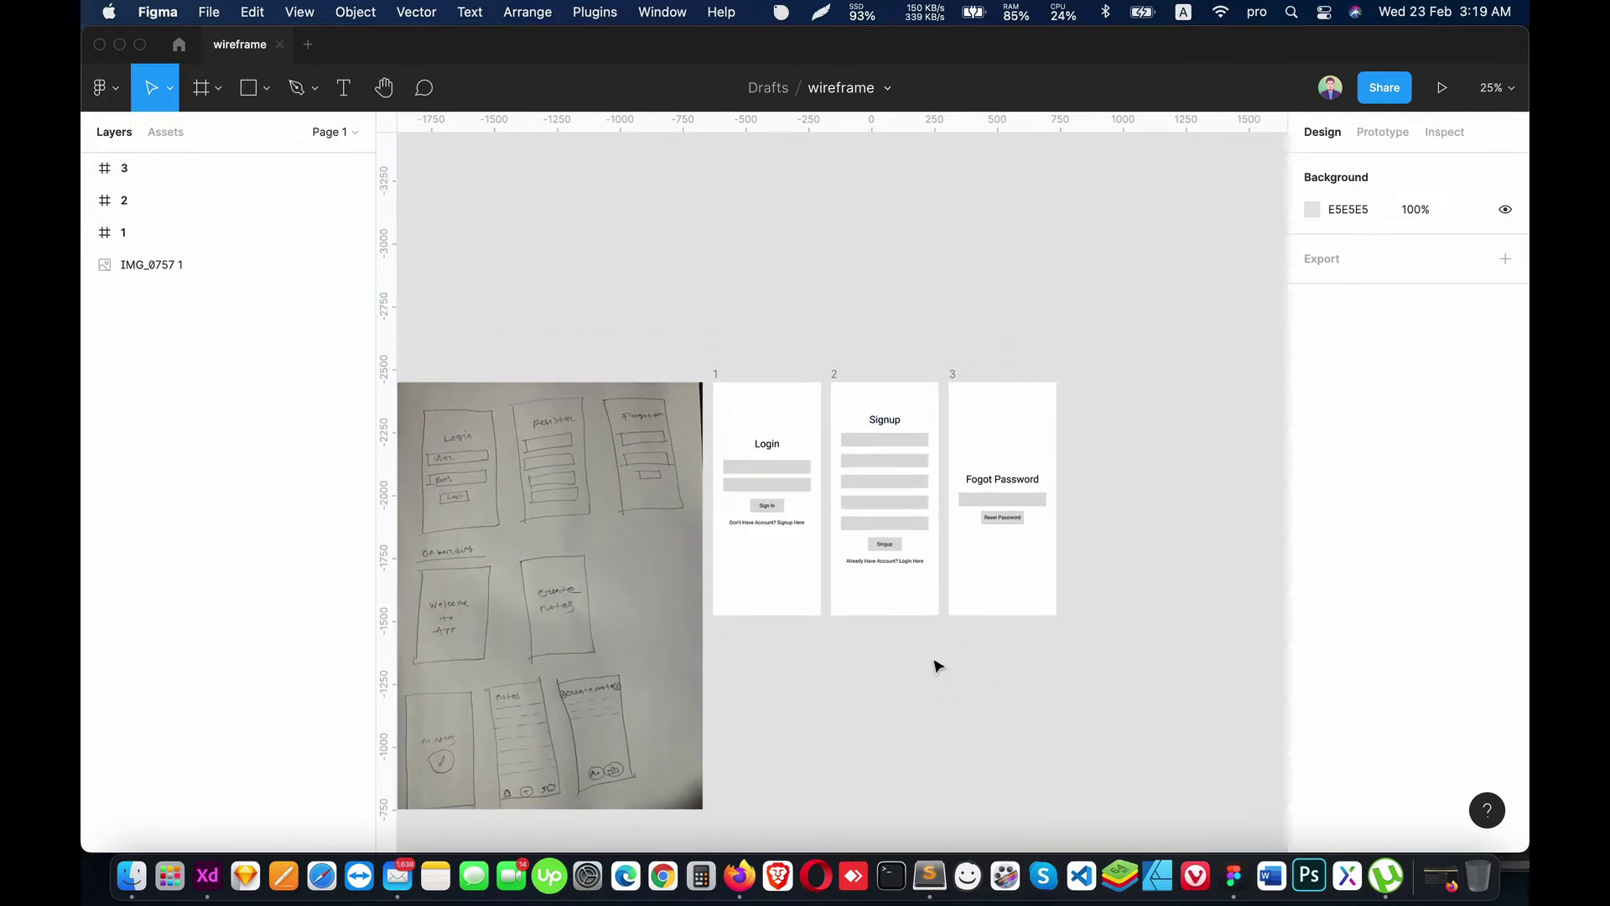
{"action": "scroll", "coordinate": [936, 666], "scroll_direction": "up", "scroll_amount": 5}
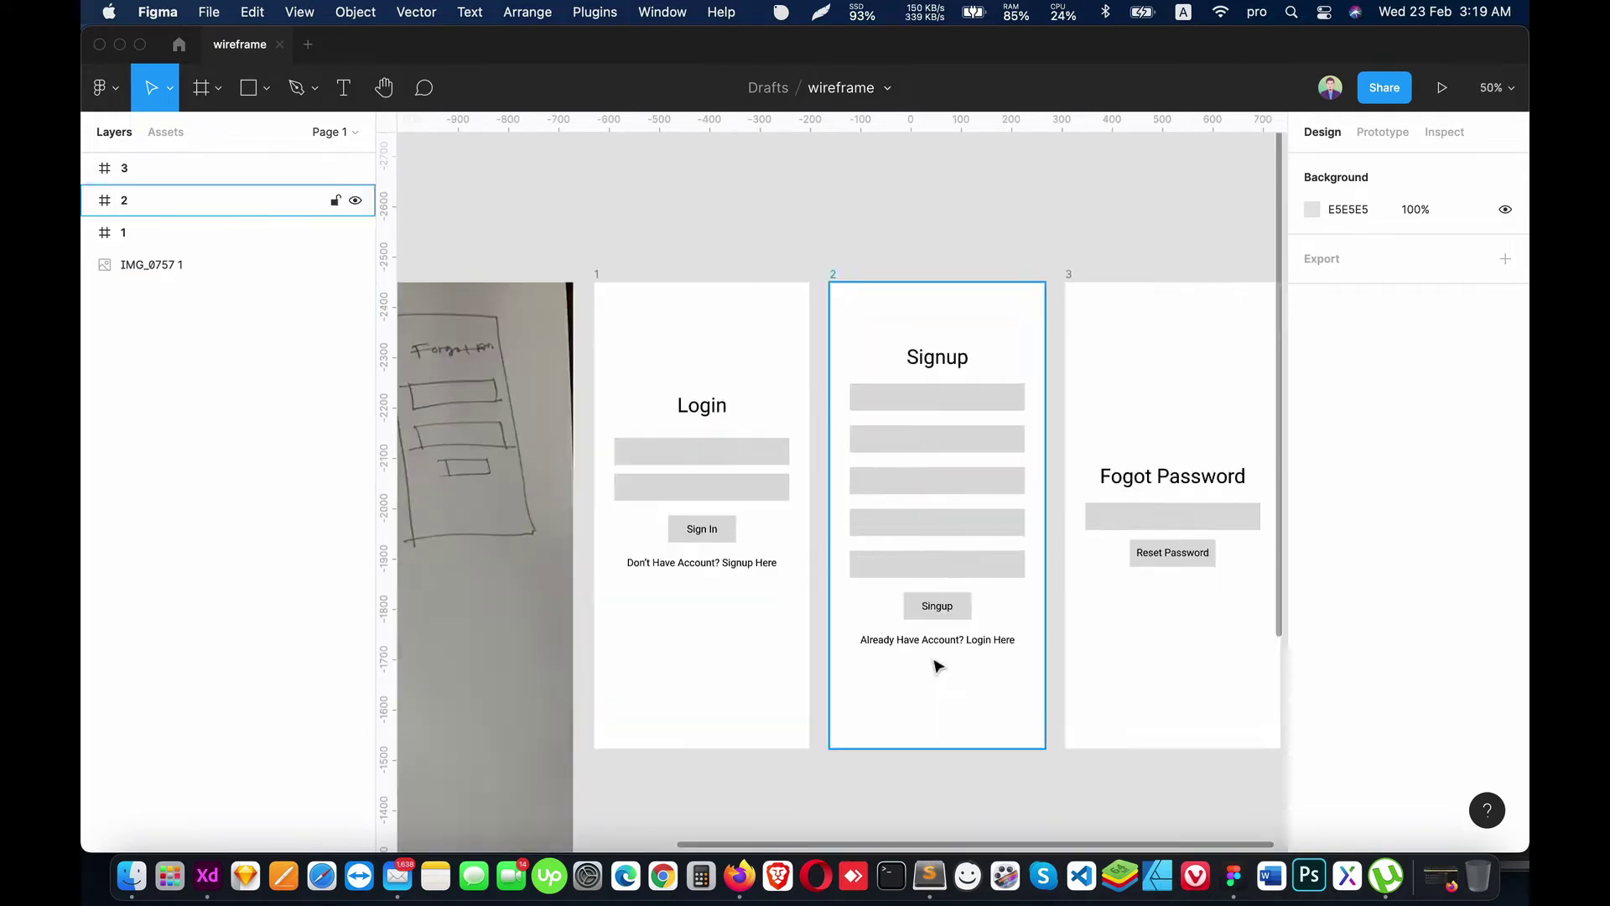
Step: Duplicate the Login frame with Ctrl+C and Ctrl+V to create frame 4
{"action": "left_click", "coordinate": [209, 93]}
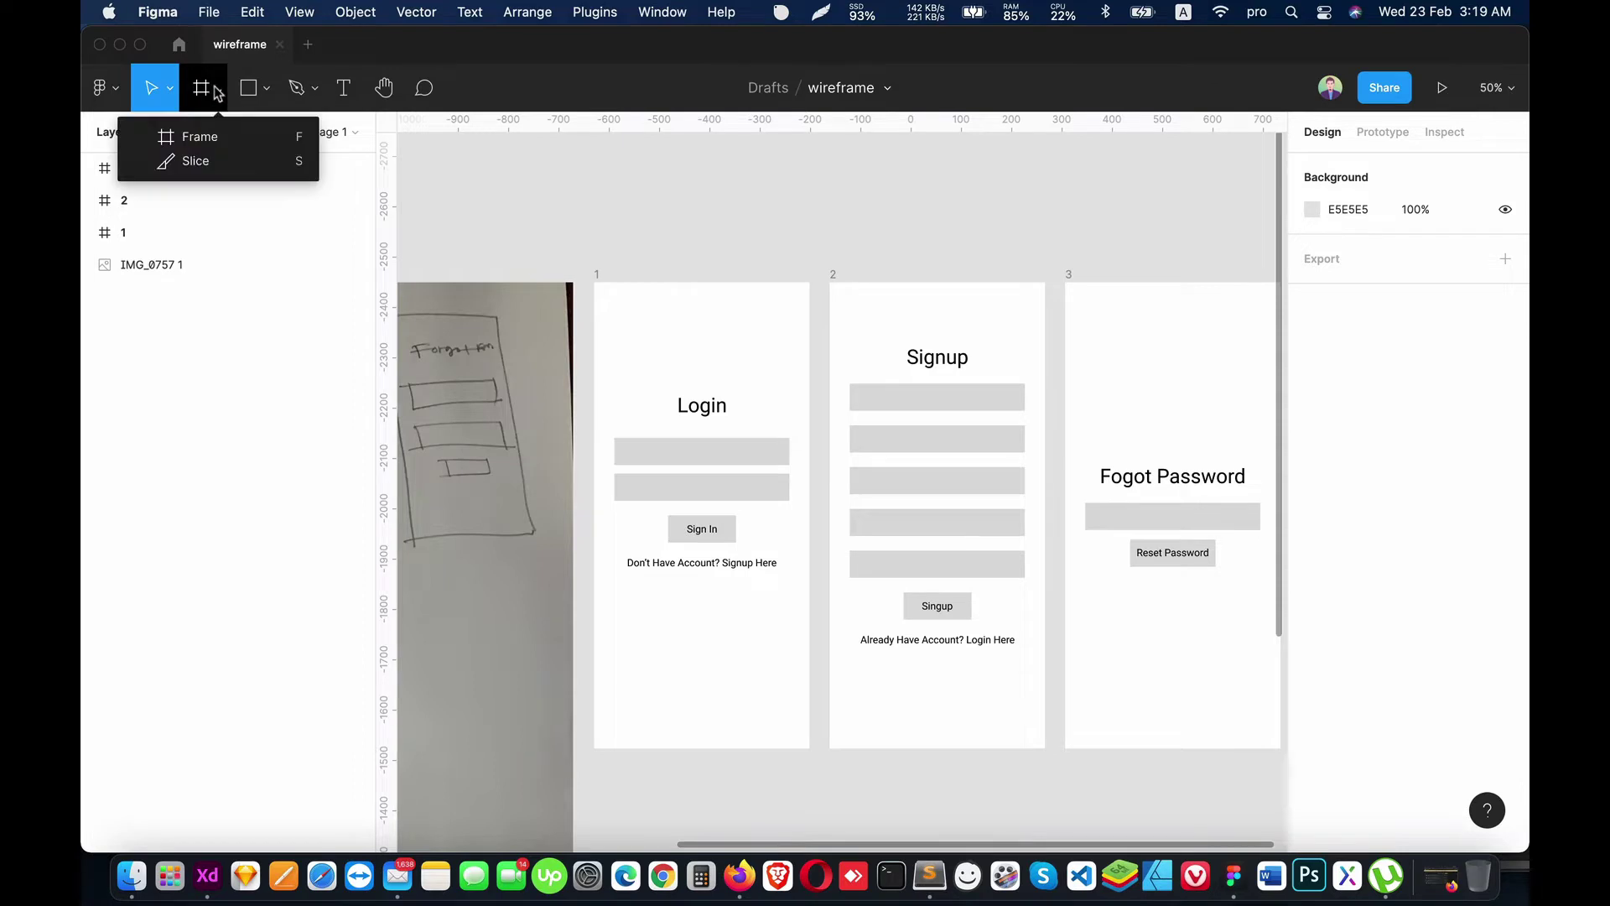
{"action": "left_click", "coordinate": [683, 305]}
{"action": "left_click", "coordinate": [113, 232]}
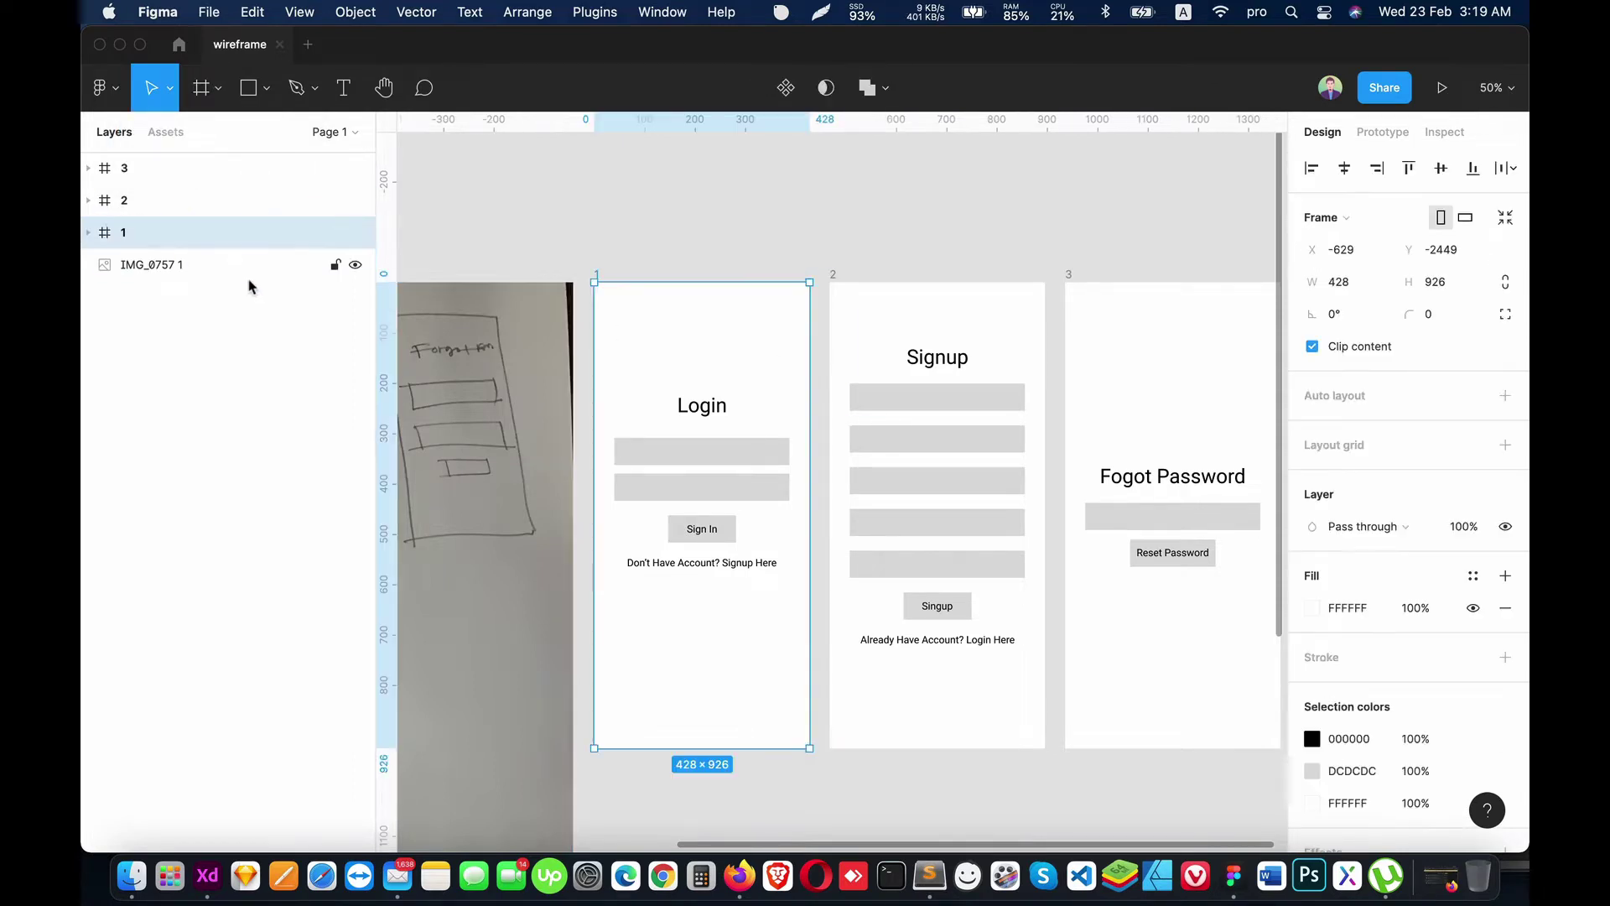
{"action": "key", "text": "shift+1"}
{"action": "key", "text": "ctrl+c"}
{"action": "key", "text": "ctrl+v"}
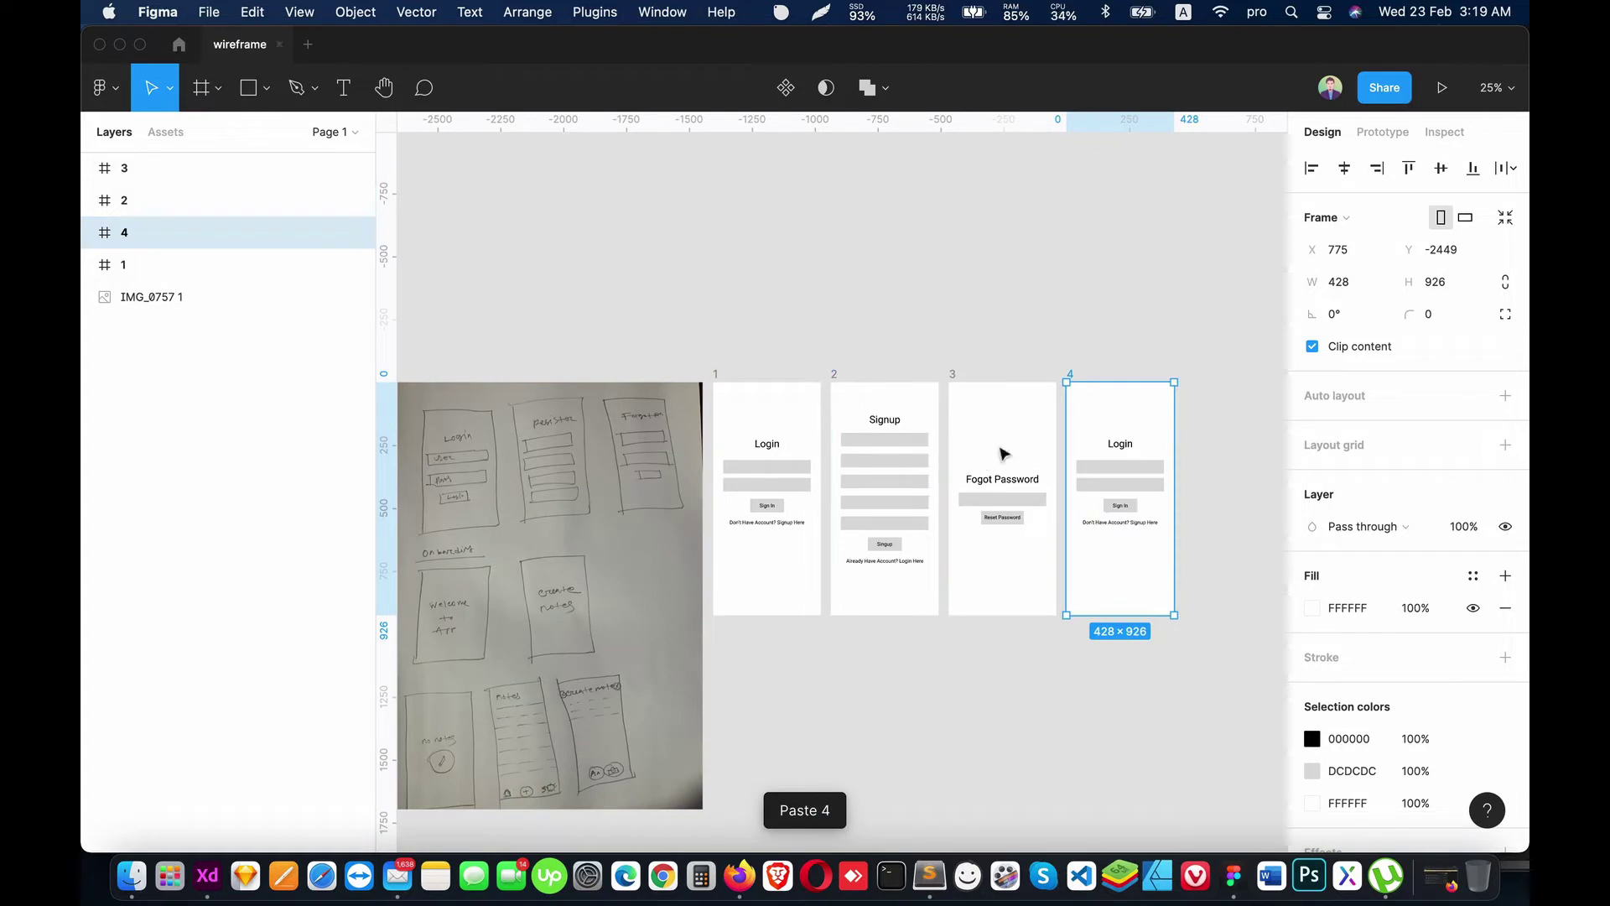
Step: Move frame 4 to the top of the layer order
{"action": "left_click_drag", "start_coordinate": [1032, 664], "coordinate": [754, 394]}
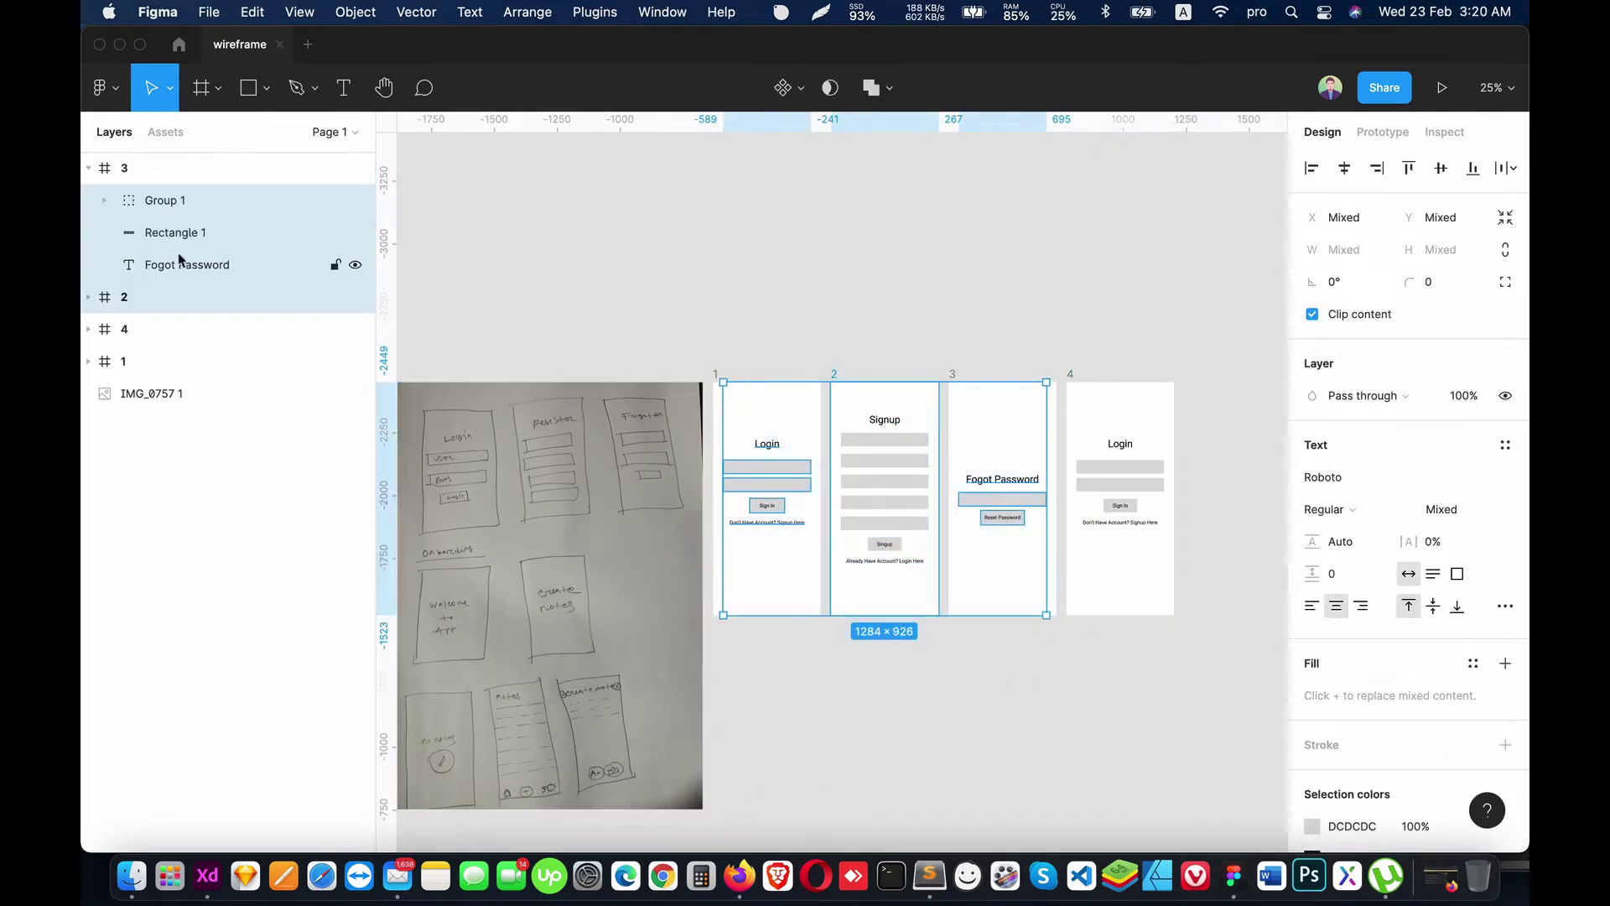
{"action": "left_click", "coordinate": [89, 169]}
{"action": "left_click", "coordinate": [126, 233]}
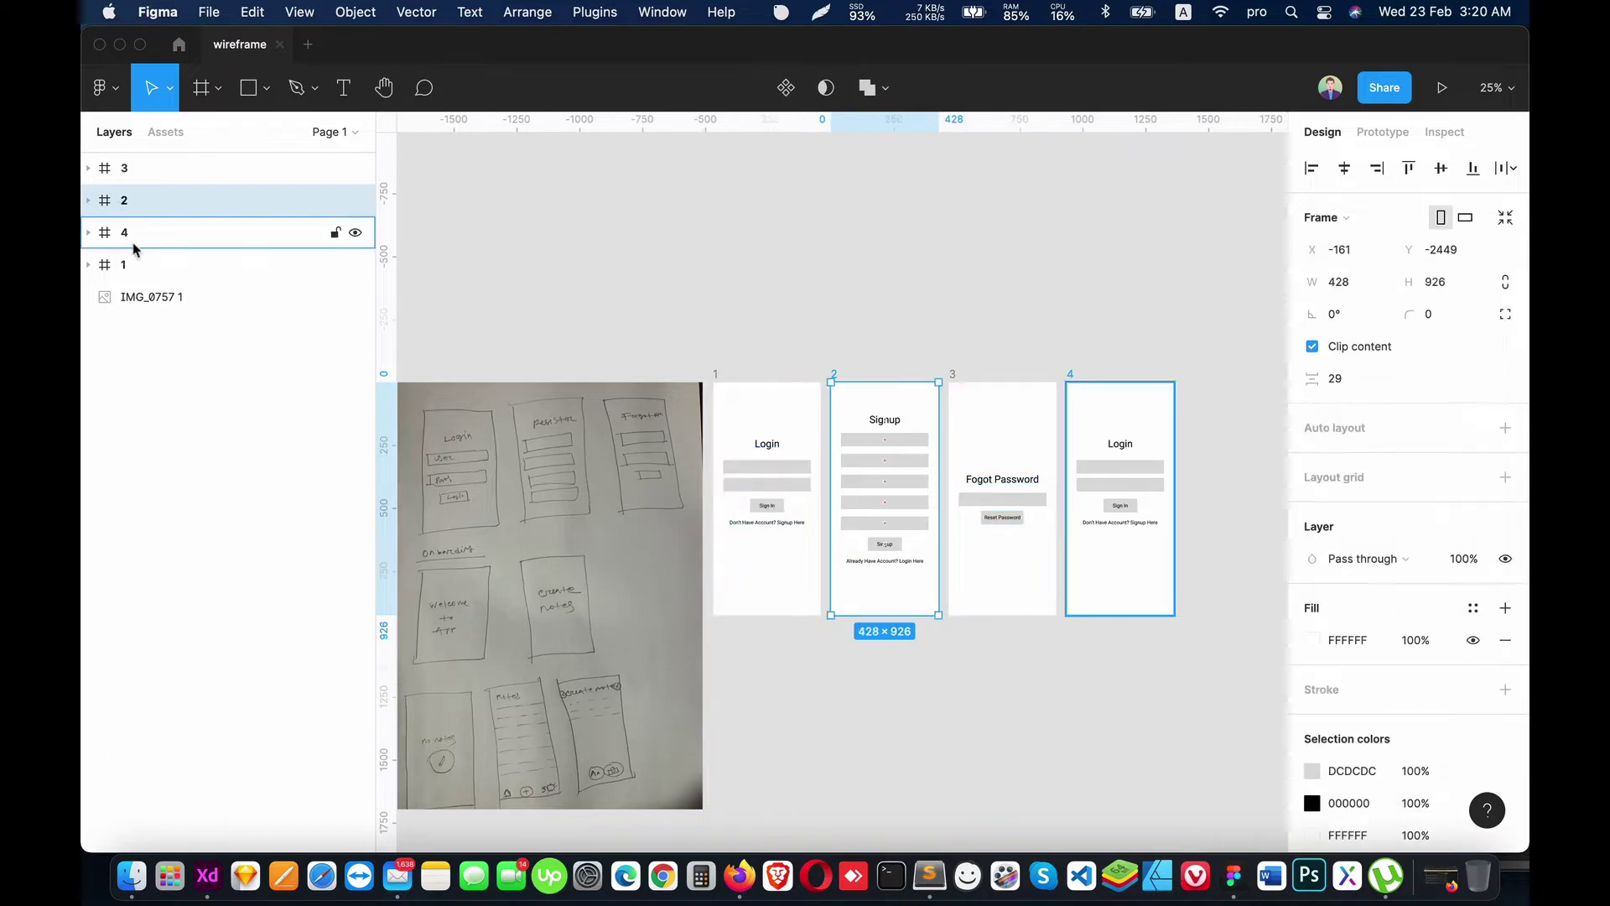
{"action": "left_click_drag", "start_coordinate": [138, 238], "coordinate": [133, 164]}
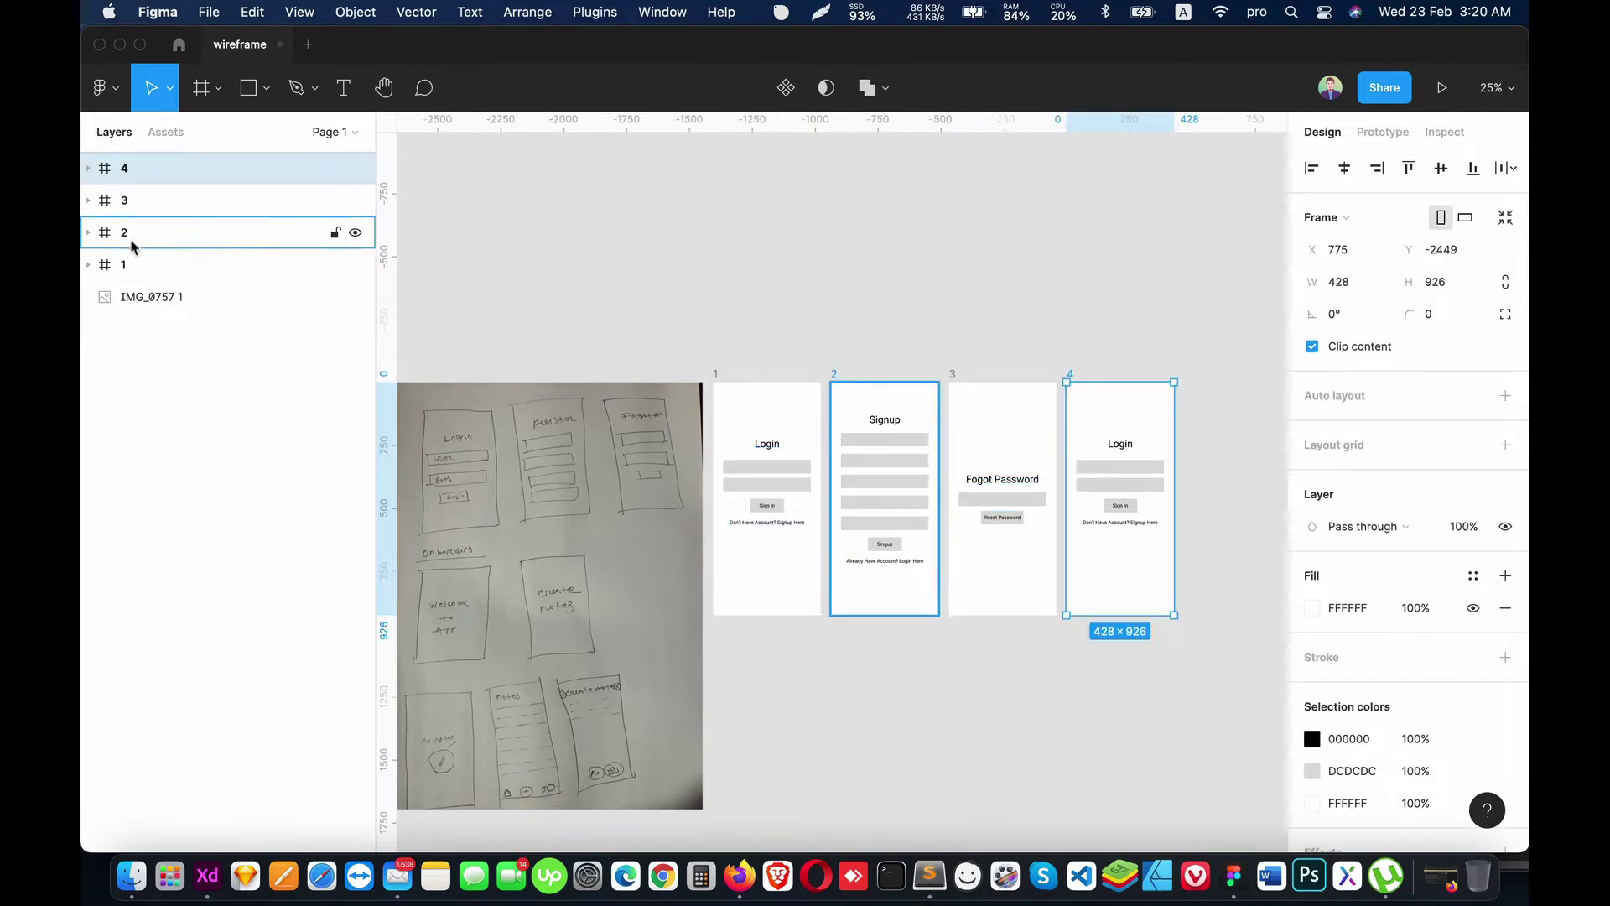
Step: Shift frames 1–3 lower and position frame 4 above frame 1
{"action": "left_click", "coordinate": [124, 201]}
{"action": "left_click", "coordinate": [125, 264], "text": "shift"}
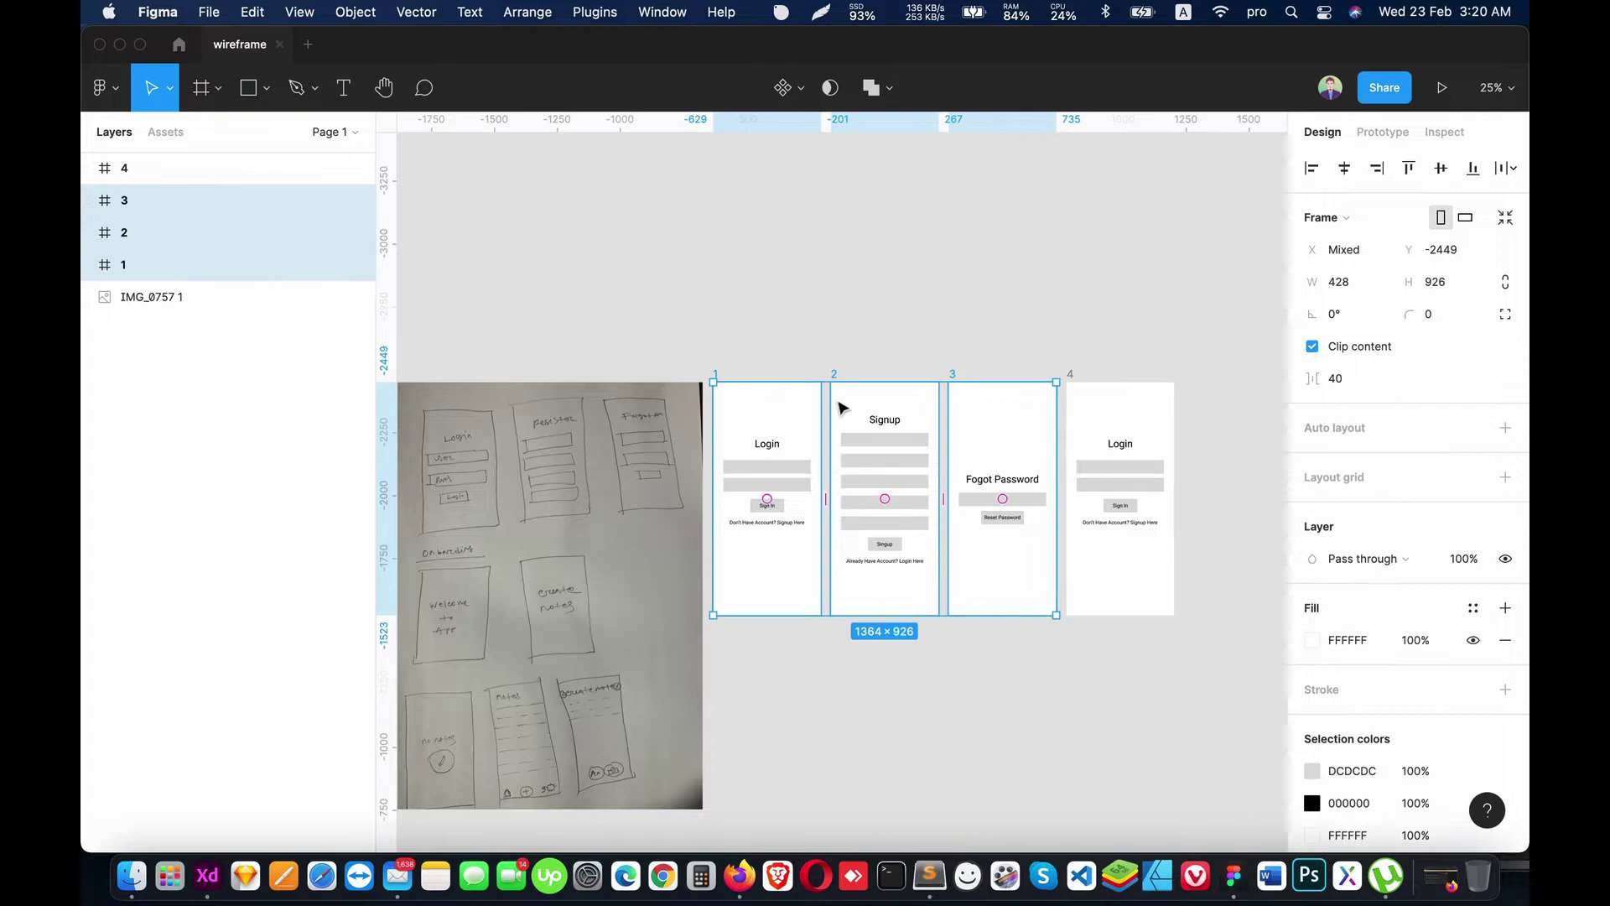
{"action": "mouse_move", "coordinate": [866, 430]}
{"action": "left_mouse_down"}
{"action": "mouse_move", "coordinate": [946, 661]}
{"action": "mouse_move", "coordinate": [970, 656]}
{"action": "left_mouse_up"}
{"action": "left_click", "coordinate": [1047, 550]}
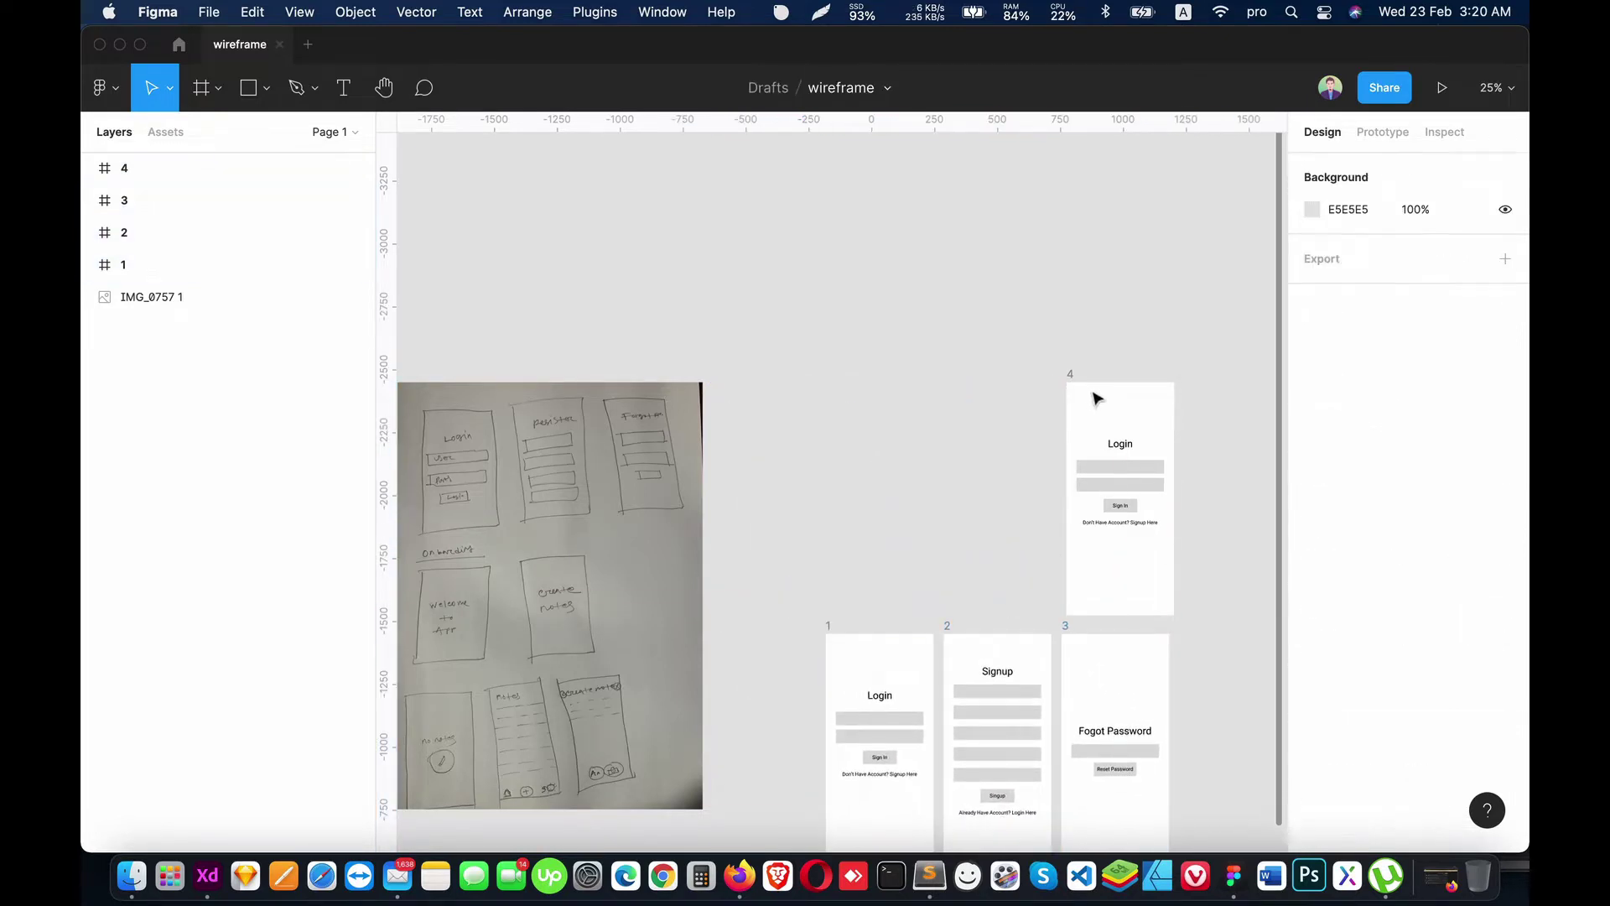
{"action": "left_click_drag", "start_coordinate": [1073, 379], "coordinate": [831, 370]}
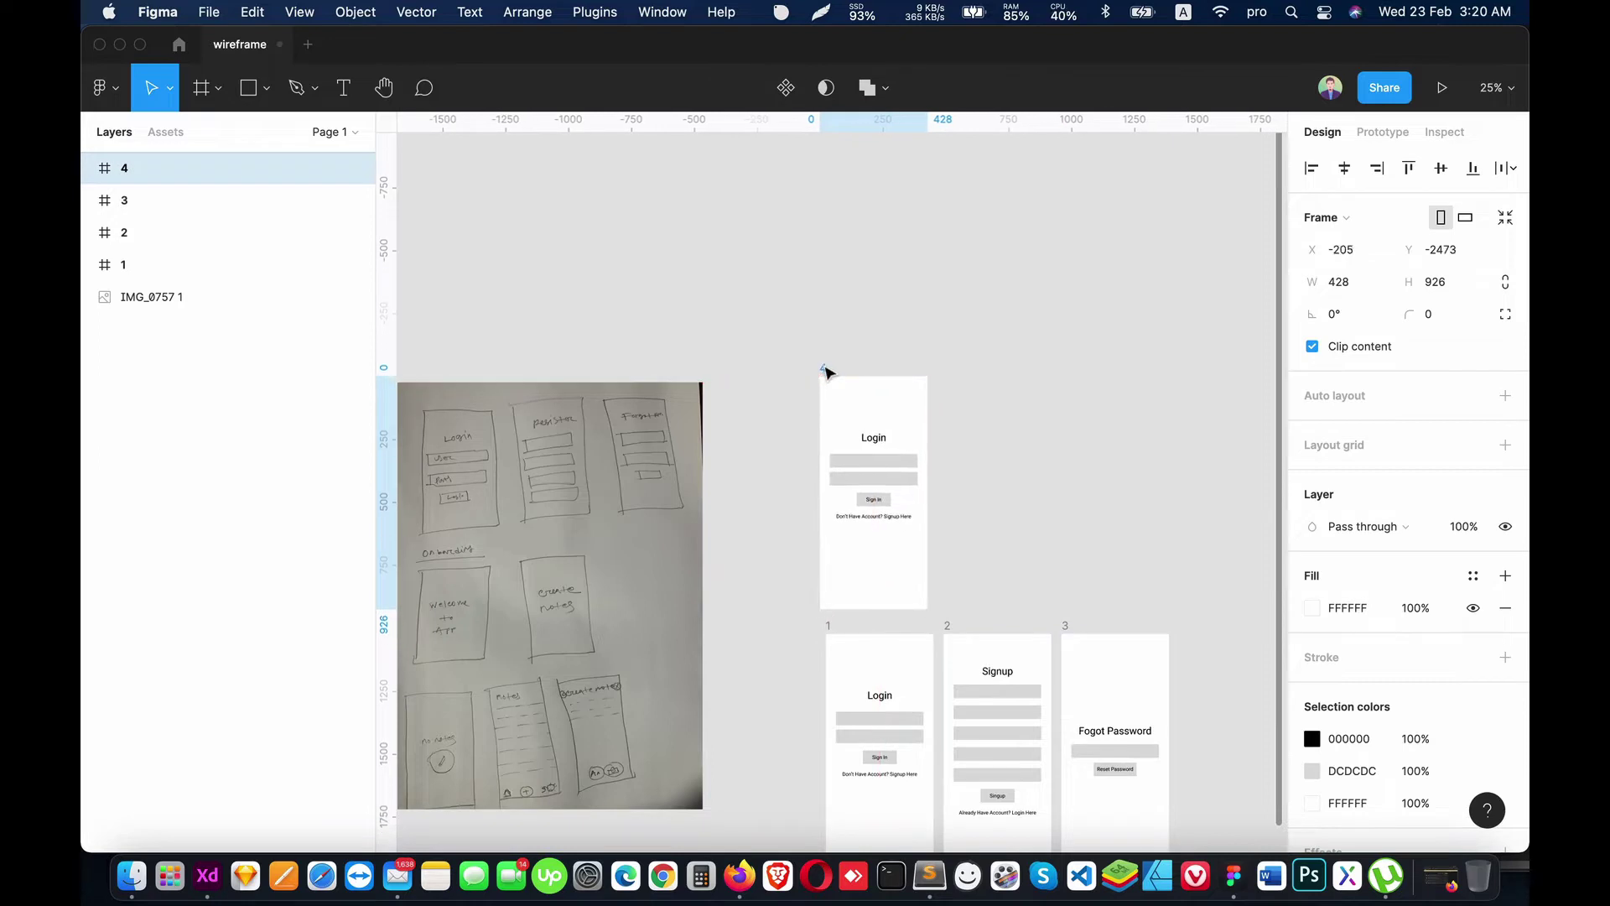
{"action": "left_click_drag", "start_coordinate": [830, 370], "coordinate": [830, 367]}
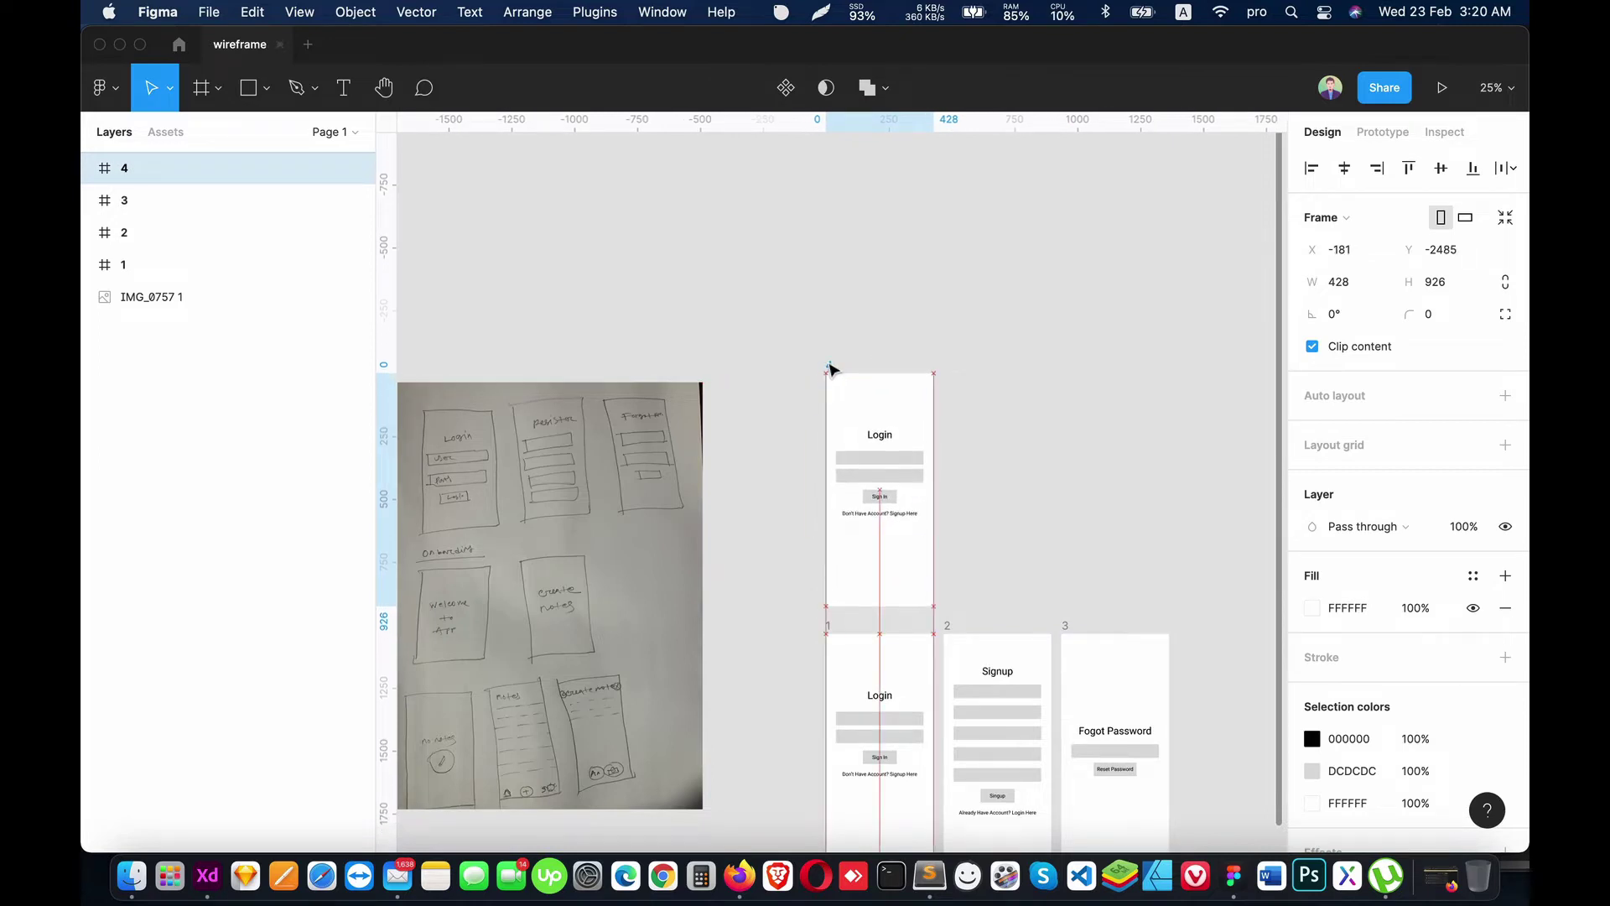
Step: Delete the input fields, Sign In button and signup link from frame 4
{"action": "key", "text": "plus"}
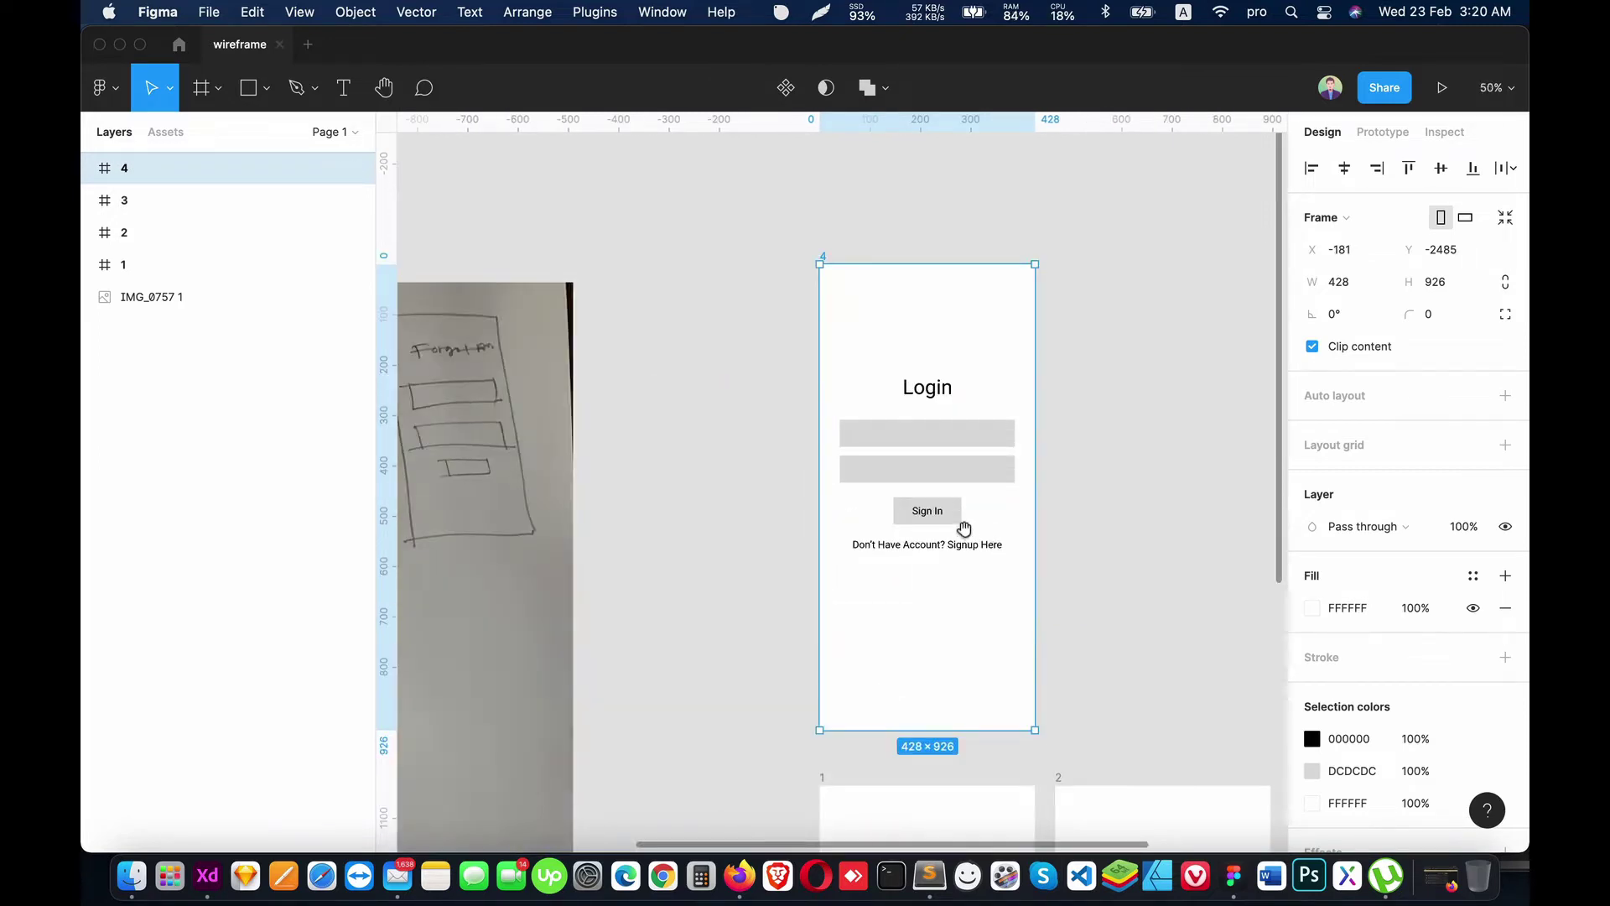
{"action": "left_click", "coordinate": [928, 459]}
{"action": "left_click", "coordinate": [913, 493], "text": "shift"}
{"action": "left_click", "coordinate": [913, 528], "text": "shift"}
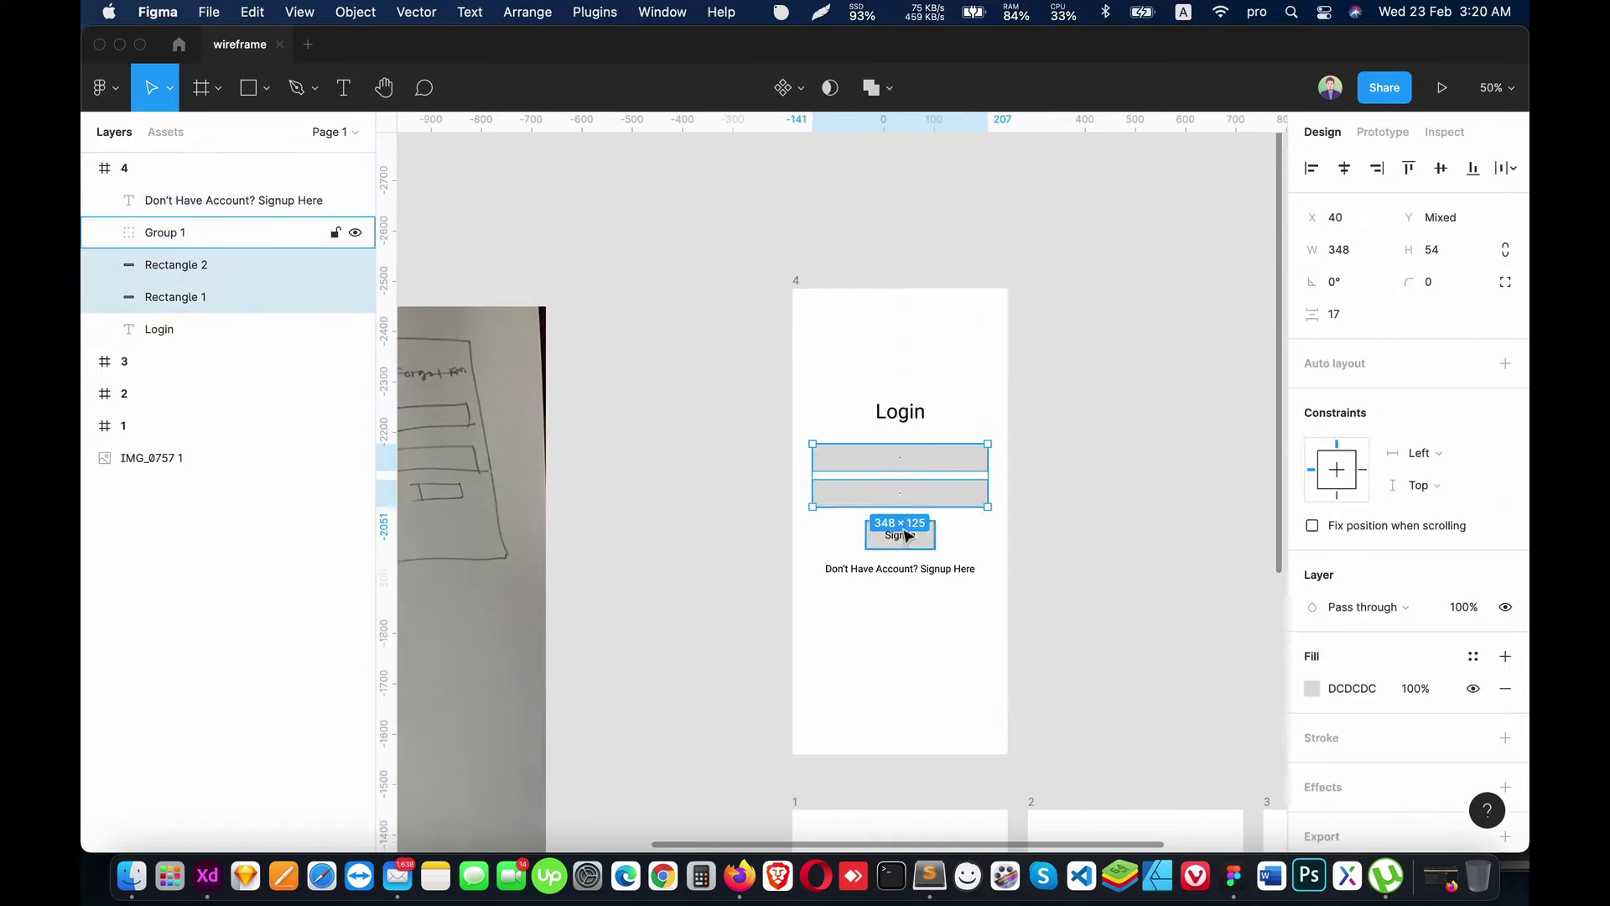
{"action": "left_click", "coordinate": [923, 569], "text": "shift"}
{"action": "key", "text": "Delete"}
Step: Retype the Login heading as the multi-line 'Welcome To Simple Note App'
{"action": "left_click", "coordinate": [901, 415]}
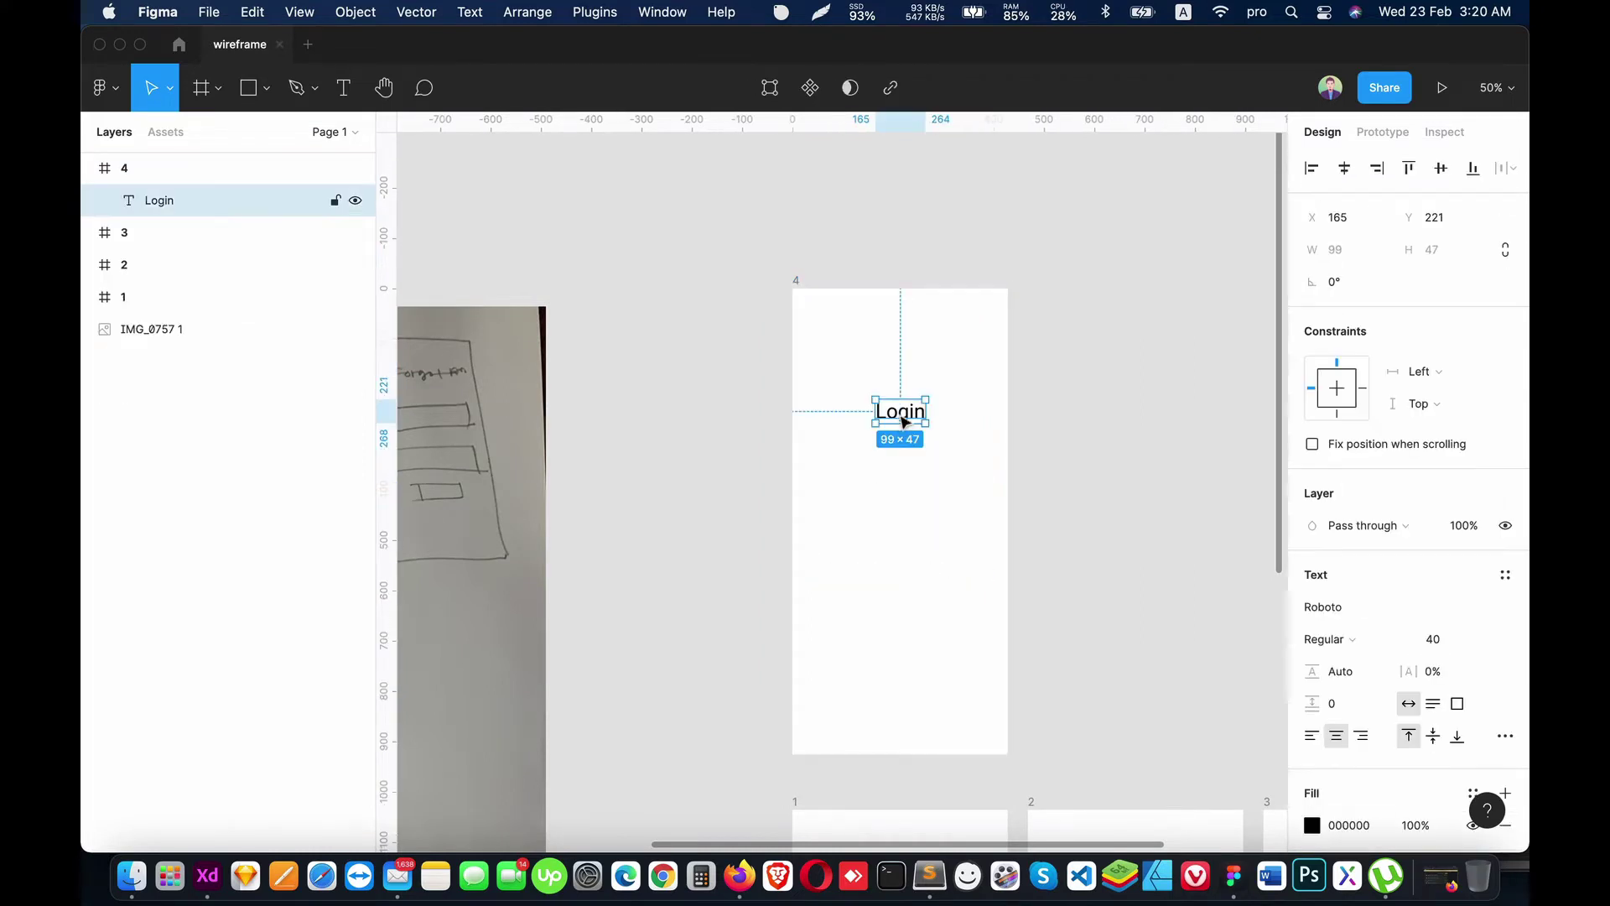
{"action": "scroll", "coordinate": [1083, 514], "scroll_direction": "left", "scroll_amount": 5}
{"action": "scroll", "coordinate": [938, 459], "scroll_direction": "left", "scroll_amount": 3}
{"action": "scroll", "coordinate": [938, 459], "scroll_direction": "down", "scroll_amount": 2}
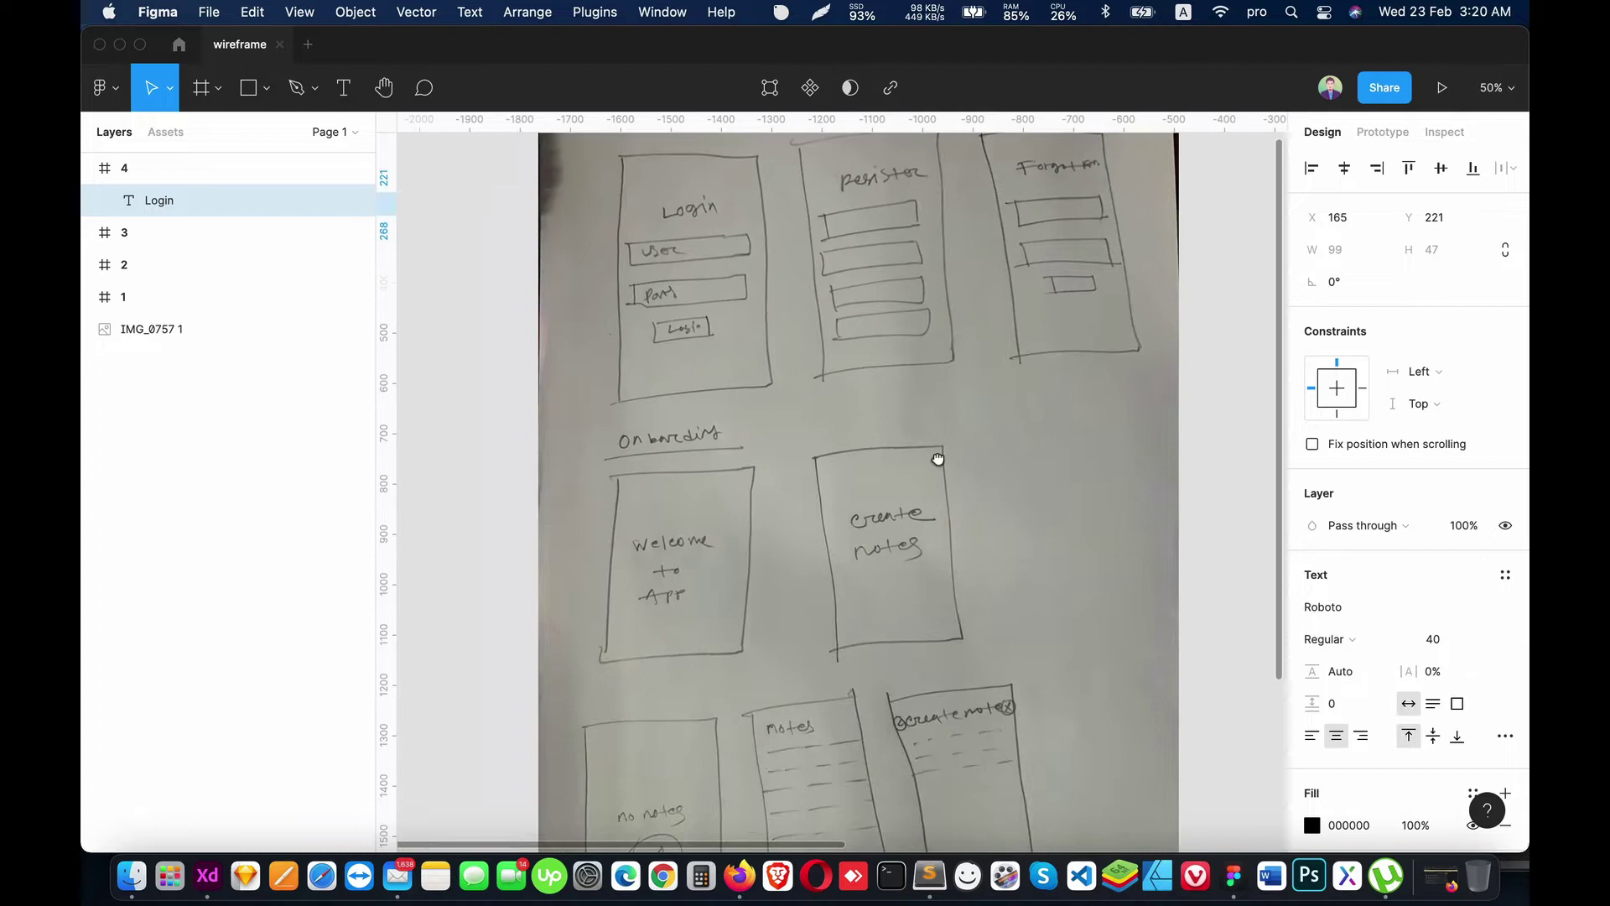
{"action": "scroll", "coordinate": [937, 459], "scroll_direction": "down", "scroll_amount": 1}
{"action": "scroll", "coordinate": [938, 459], "scroll_direction": "left", "scroll_amount": 1}
{"action": "scroll", "coordinate": [657, 560], "scroll_direction": "right", "scroll_amount": 3}
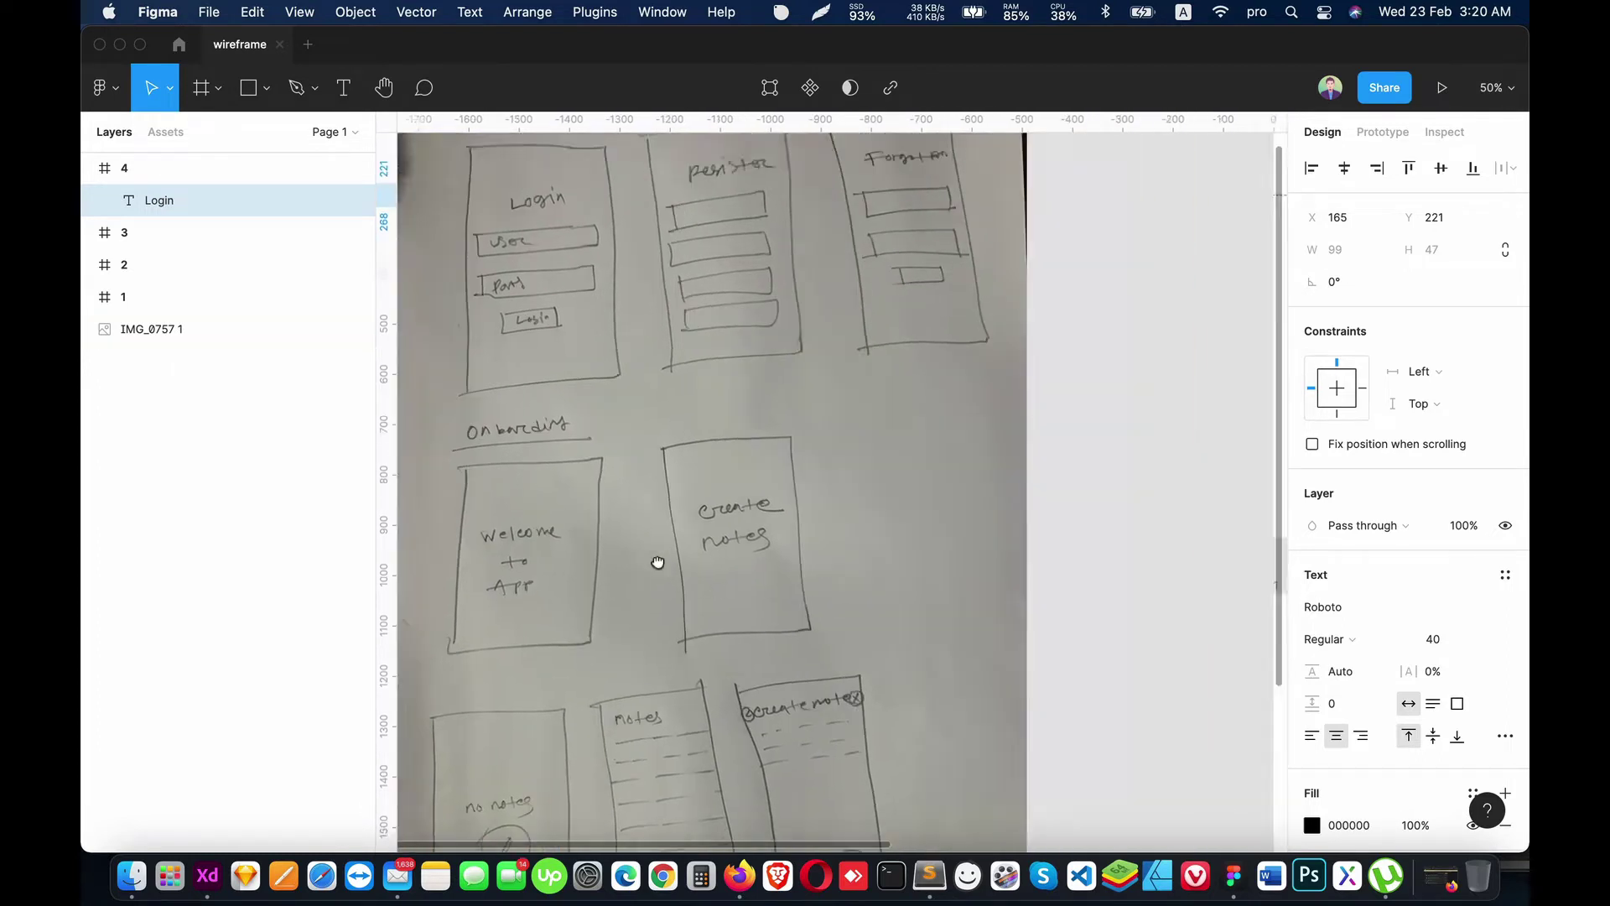
{"action": "scroll", "coordinate": [1107, 359], "scroll_direction": "right", "scroll_amount": 6}
{"action": "scroll", "coordinate": [1107, 359], "scroll_direction": "up", "scroll_amount": 3}
{"action": "double_click", "coordinate": [1104, 286]}
{"action": "type", "text": "We"}
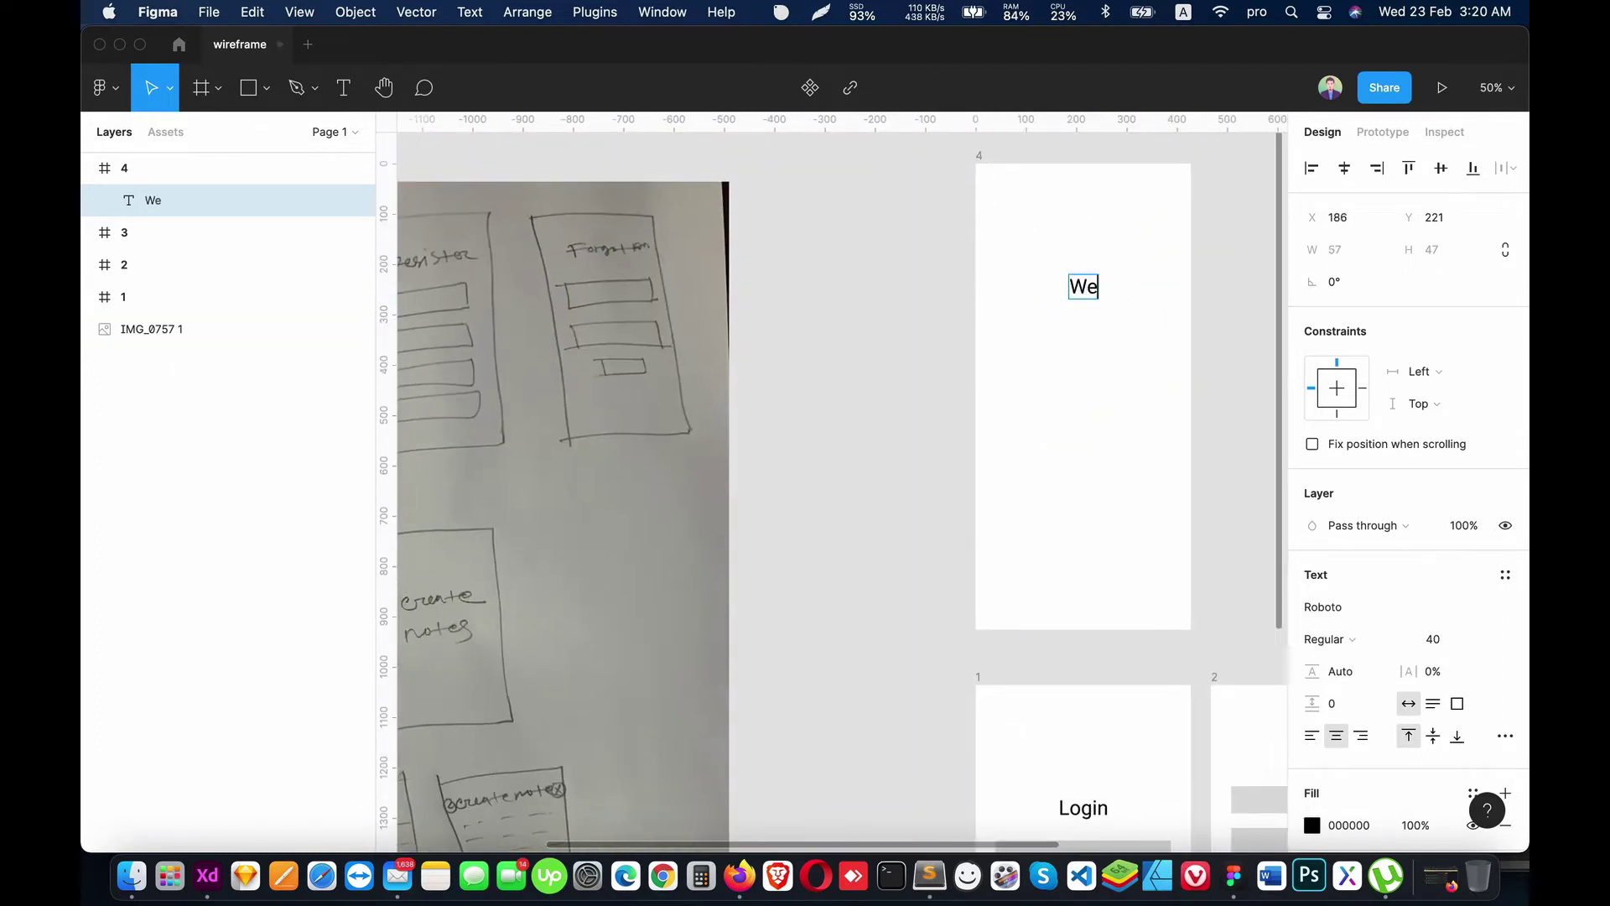
{"action": "type", "text": "lcome "}
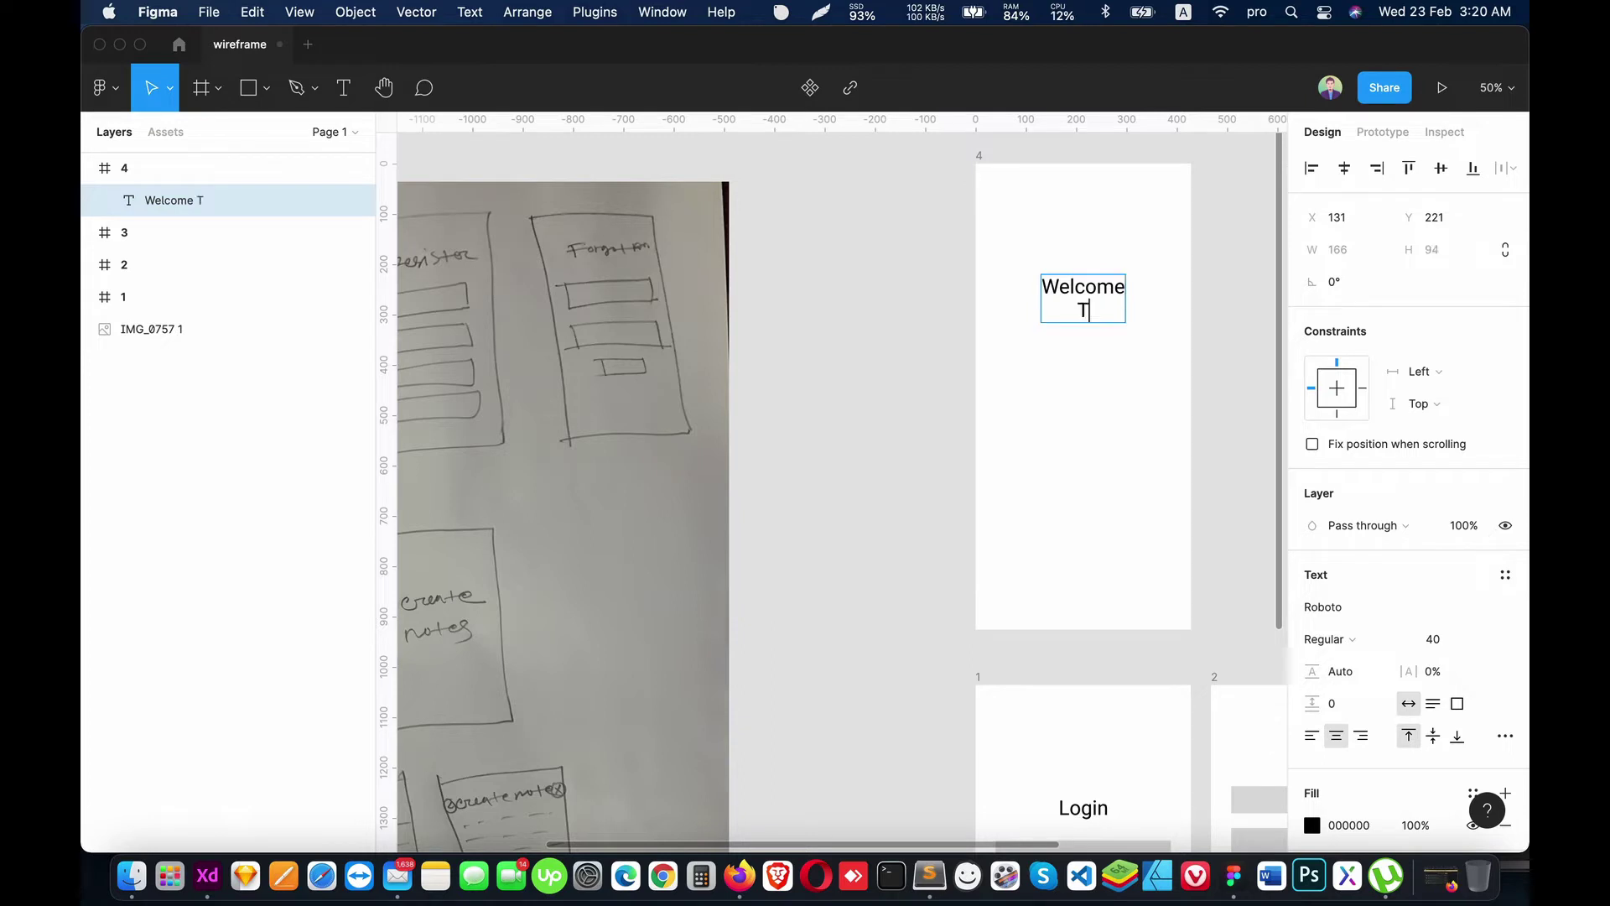
{"action": "type", "text": " To"}
{"action": "key", "text": "Return"}
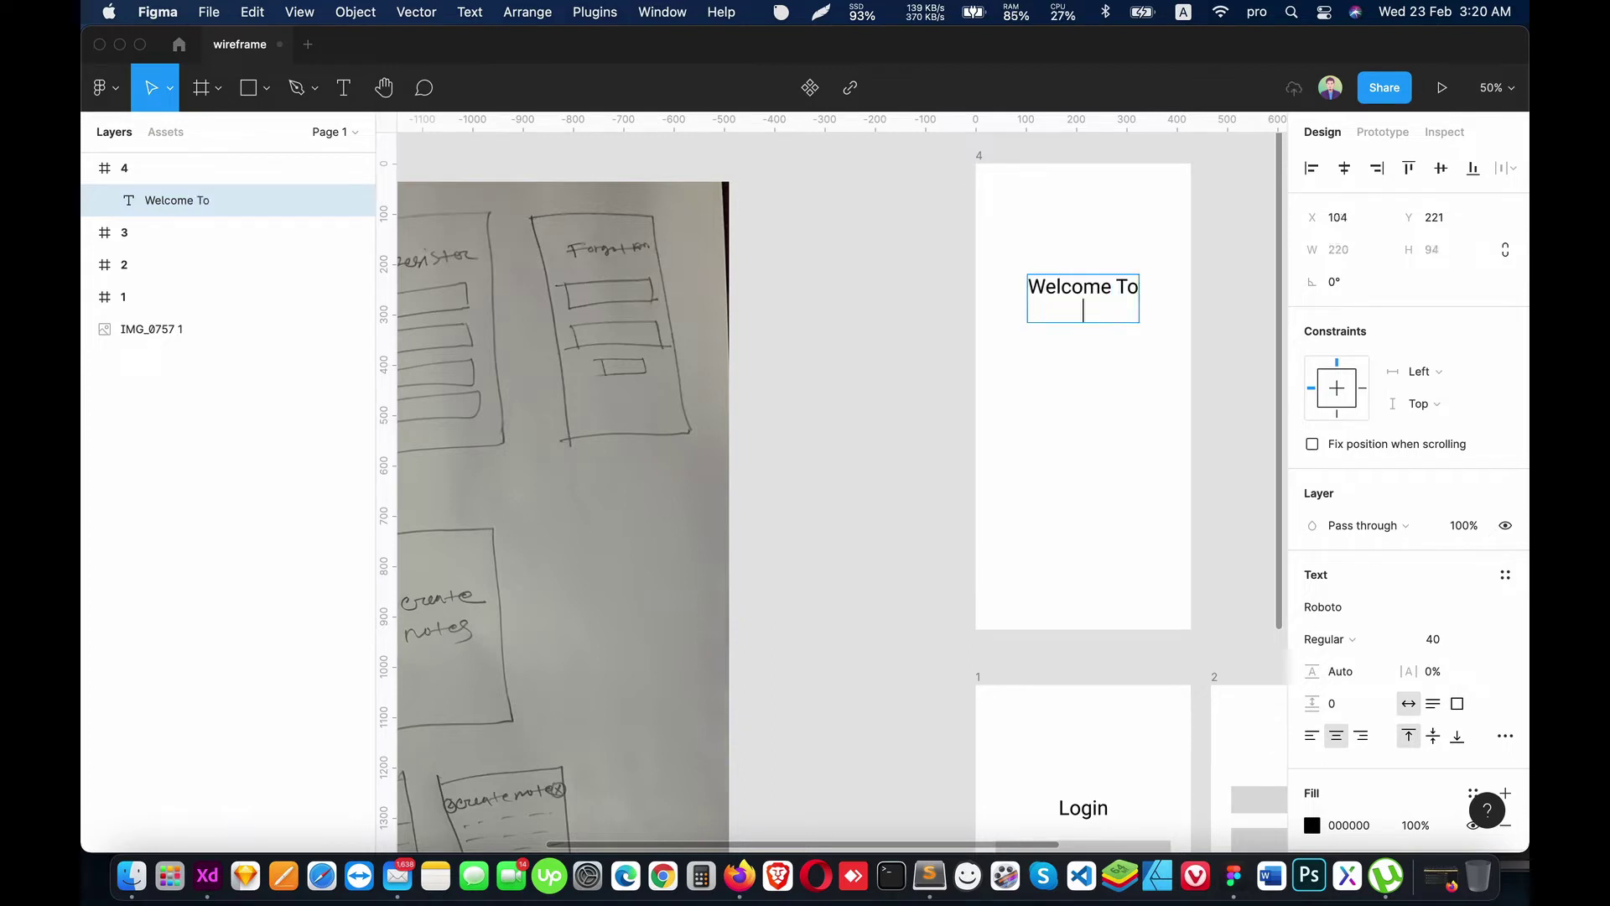
{"action": "type", "text": "Note App"}
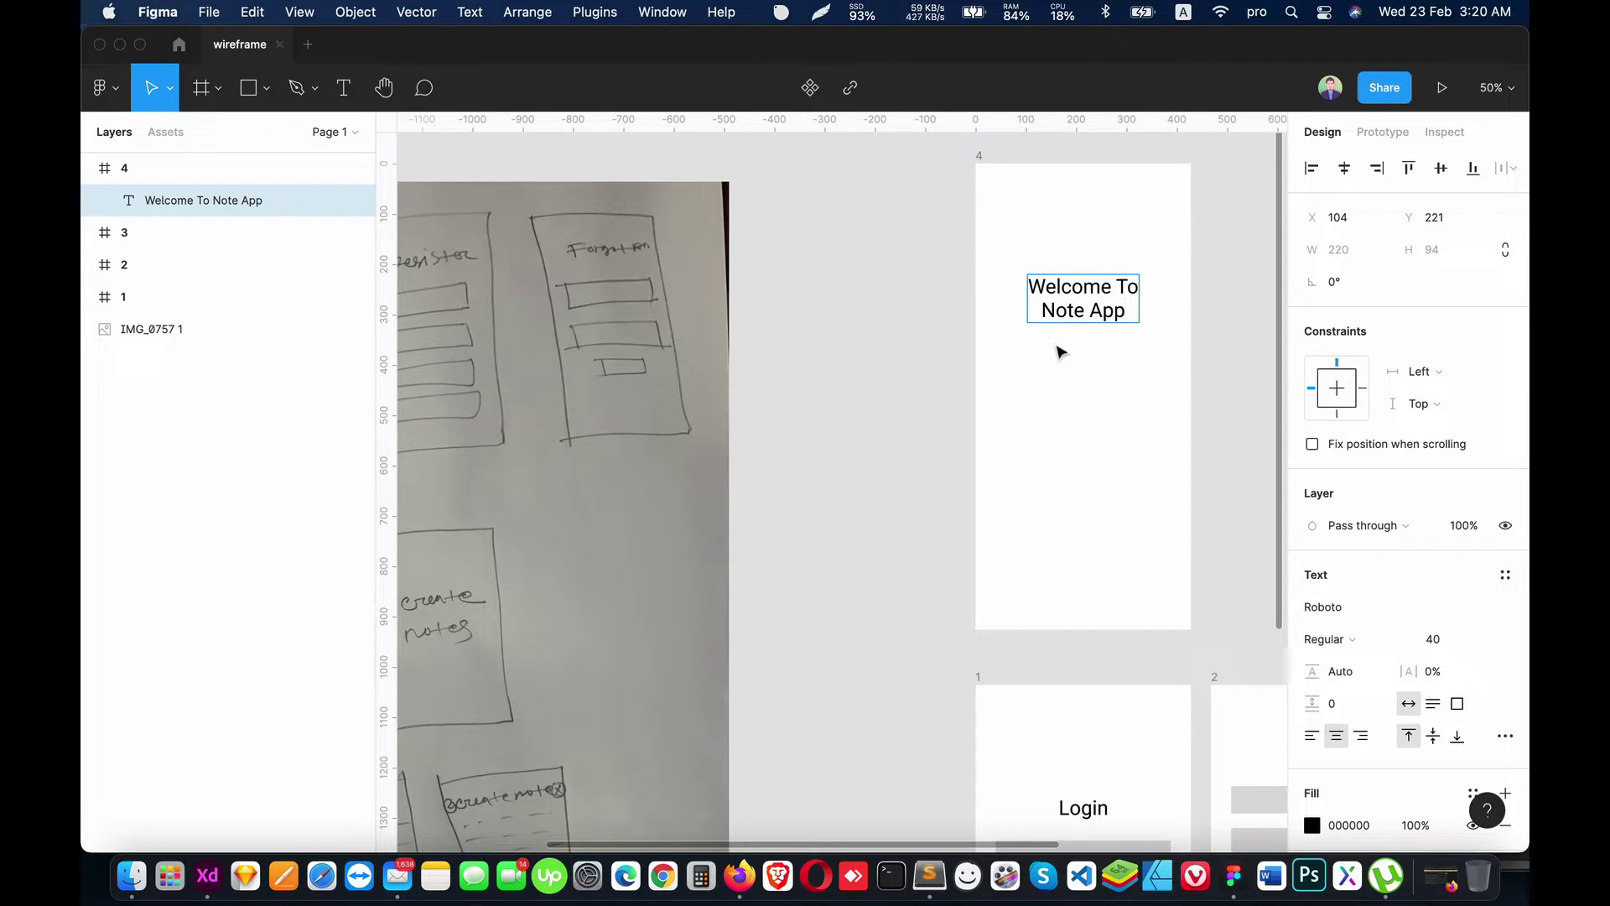
{"action": "type", "text": "Simple"}
{"action": "key", "text": "Return"}
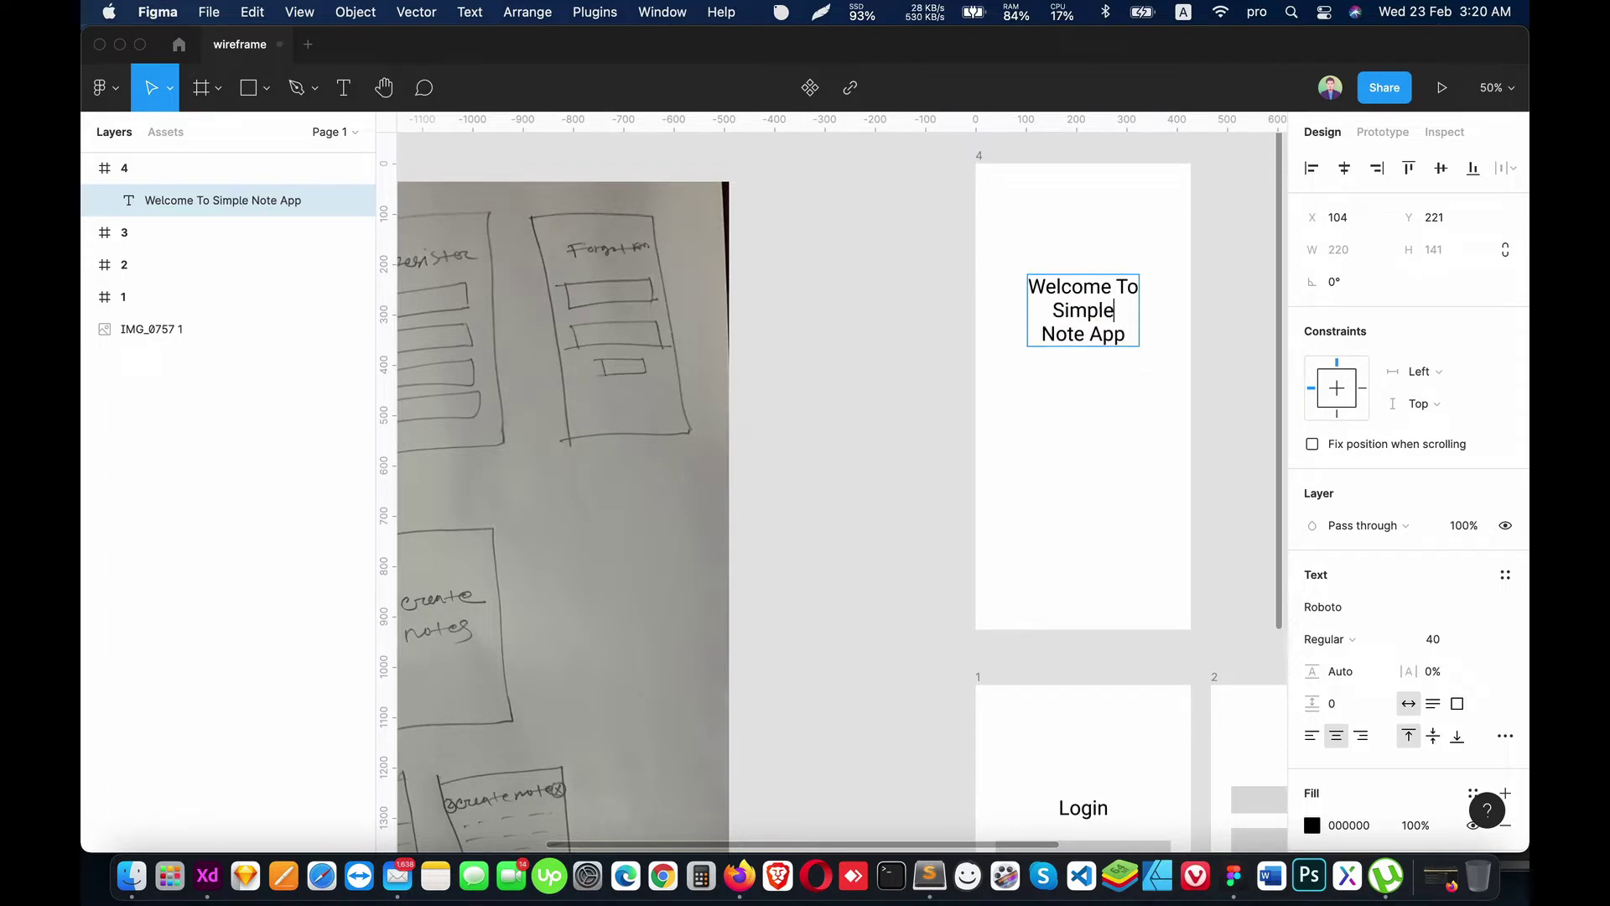
{"action": "key", "text": "Escape"}
Step: Centre the welcome heading within frame 4
{"action": "left_click_drag", "start_coordinate": [1093, 290], "coordinate": [1101, 352]}
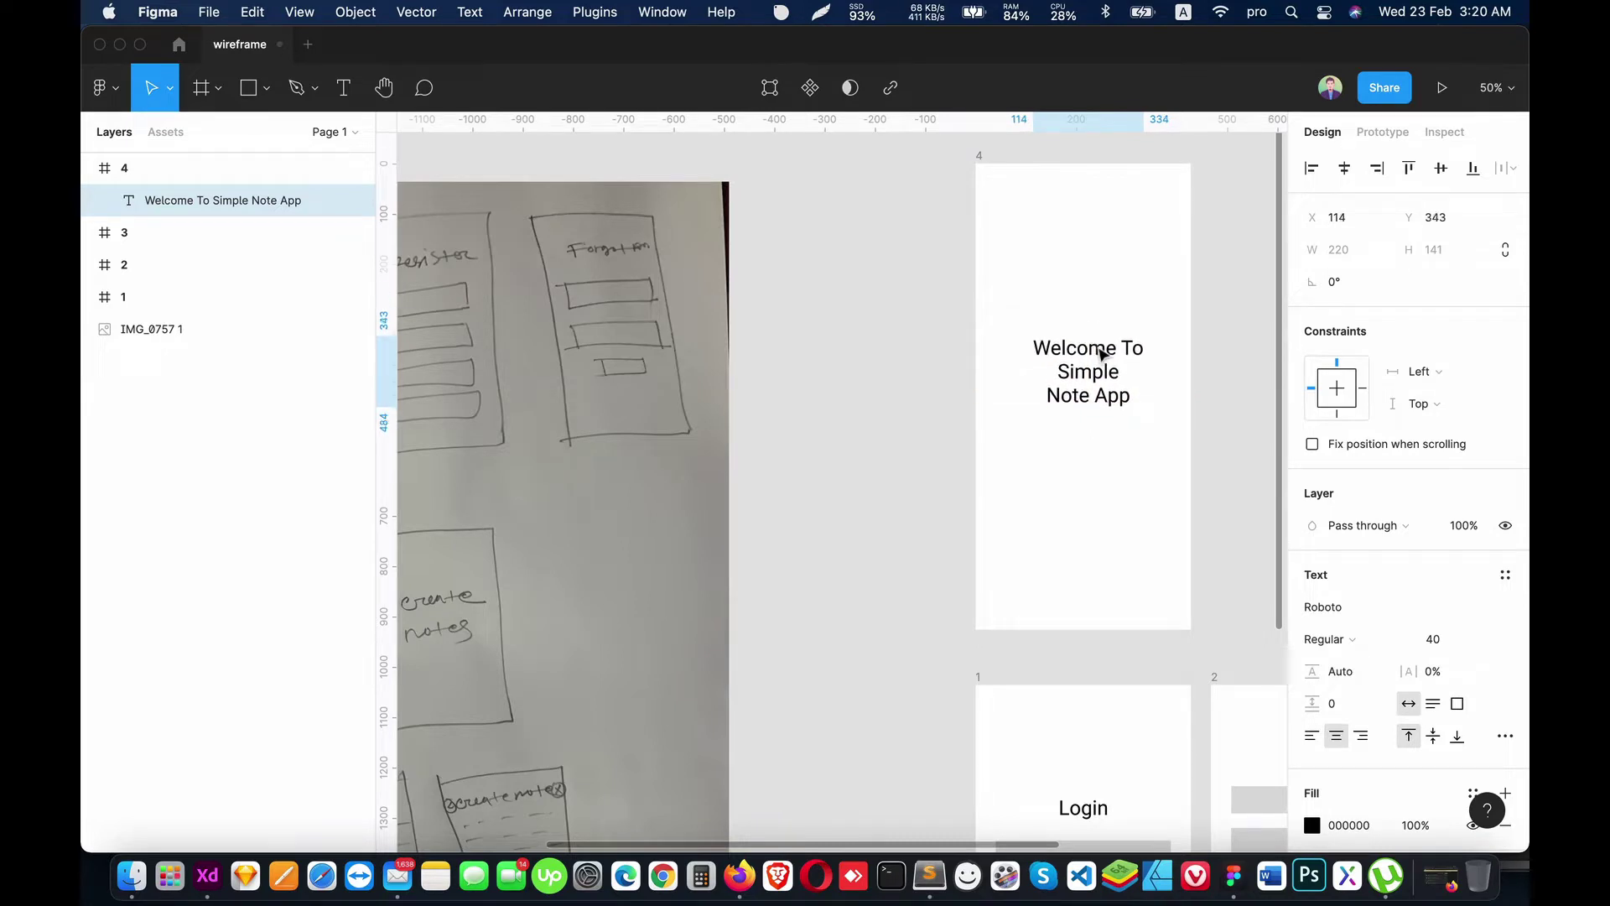
{"action": "left_click_drag", "start_coordinate": [1101, 352], "coordinate": [1099, 341]}
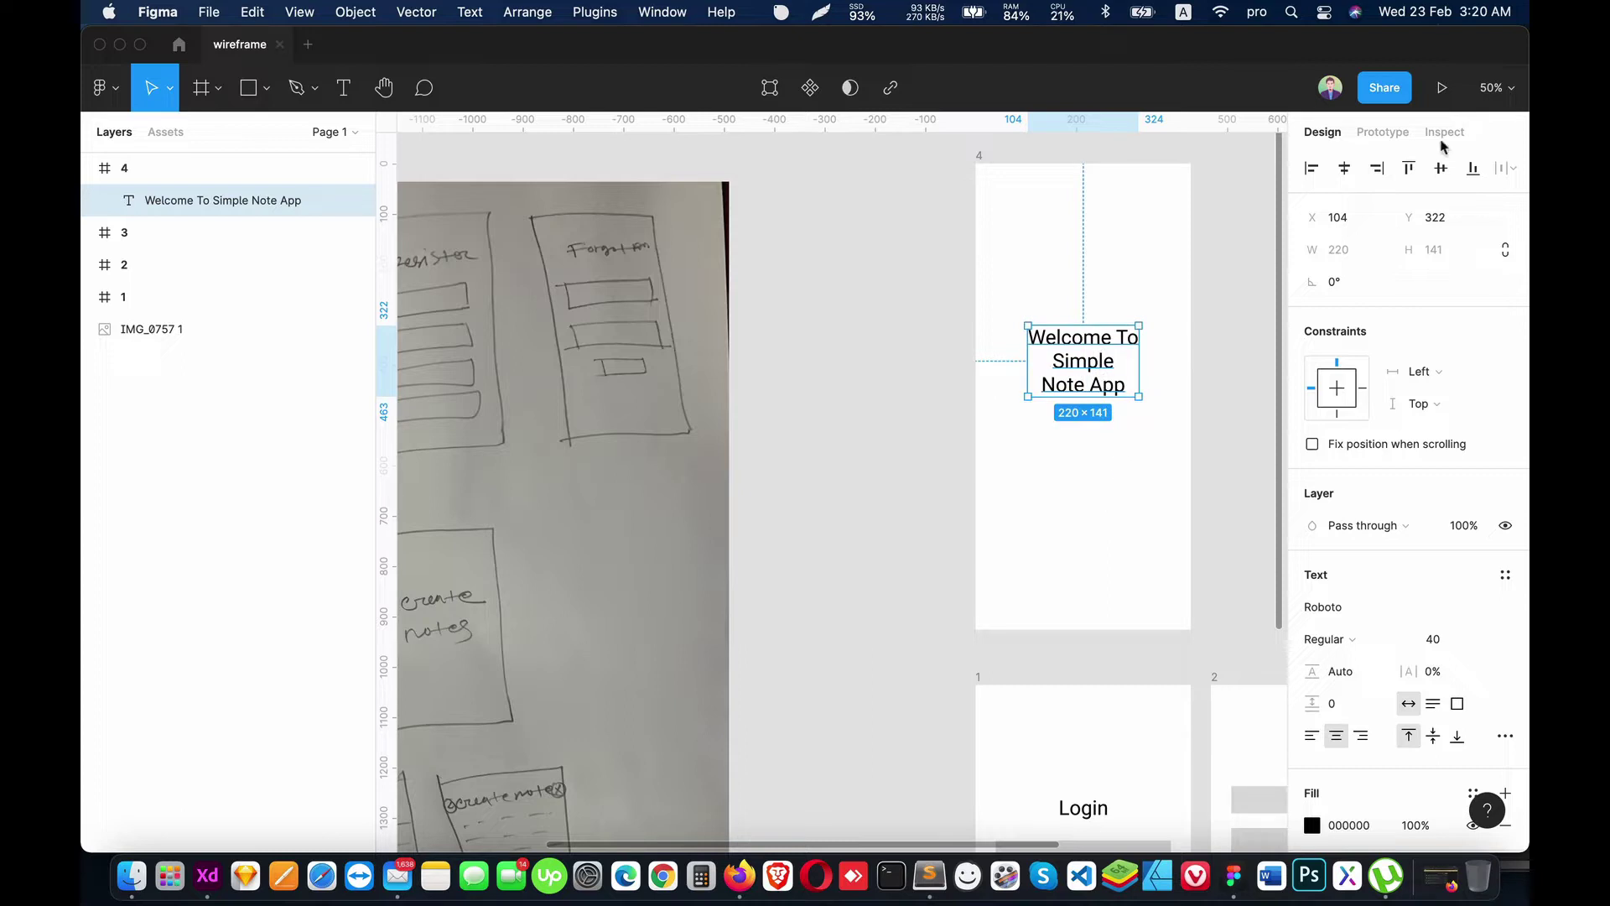
{"action": "left_click", "coordinate": [1409, 168]}
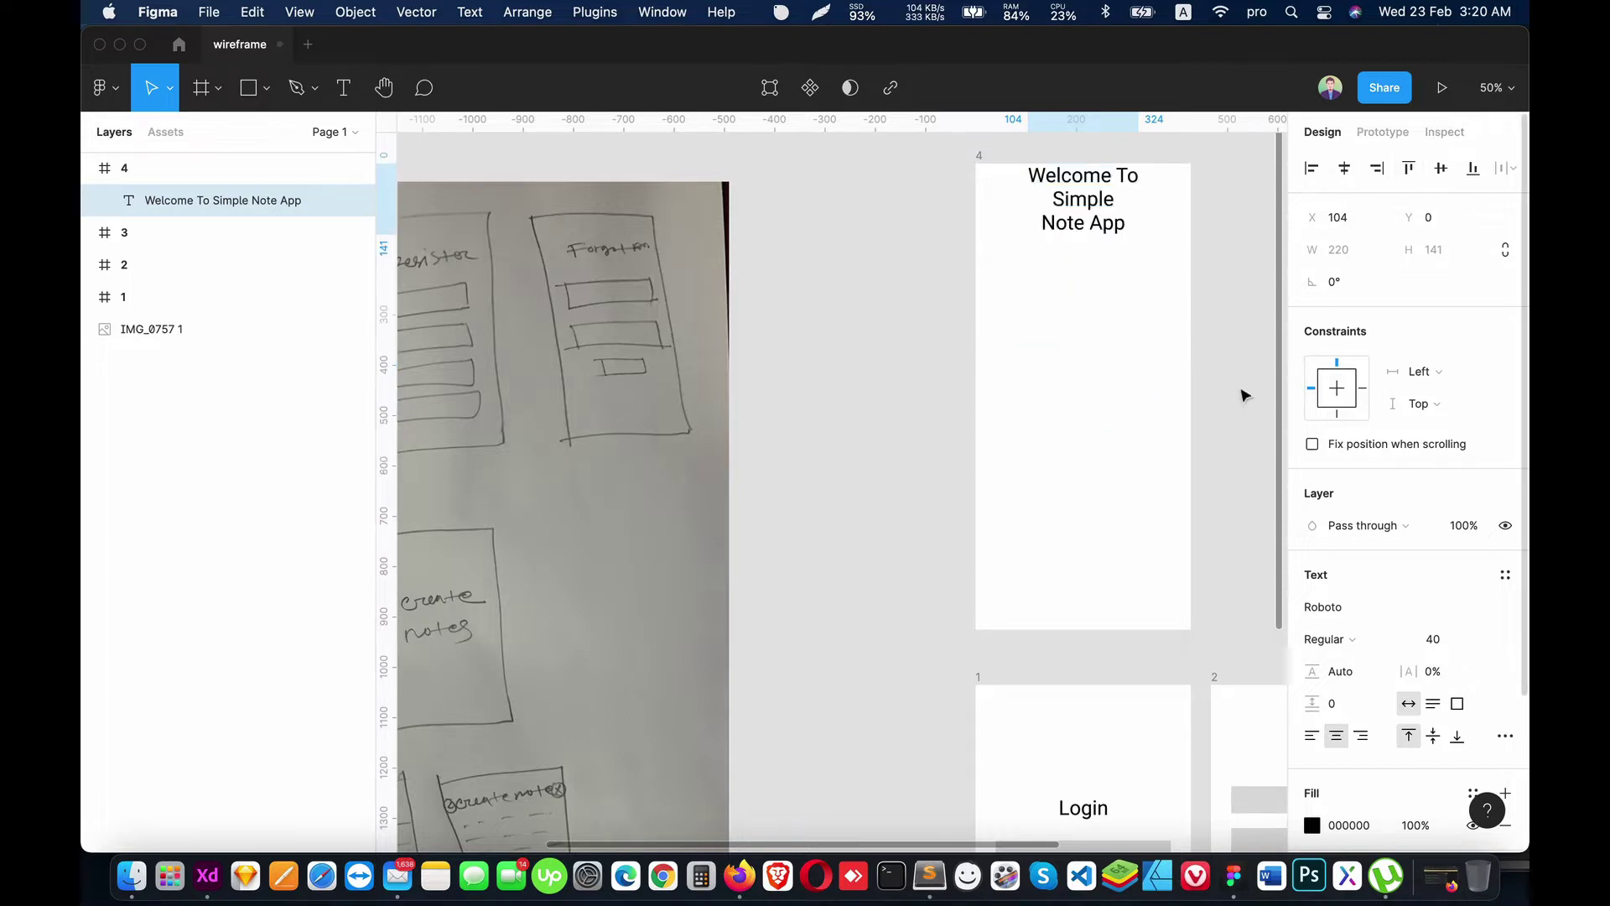
{"action": "left_click", "coordinate": [1441, 168]}
Step: Draw a 98×98 grey circle above the heading in frame 4
{"action": "scroll", "coordinate": [1133, 514], "scroll_direction": "right", "scroll_amount": 5}
{"action": "left_click", "coordinate": [1058, 528]}
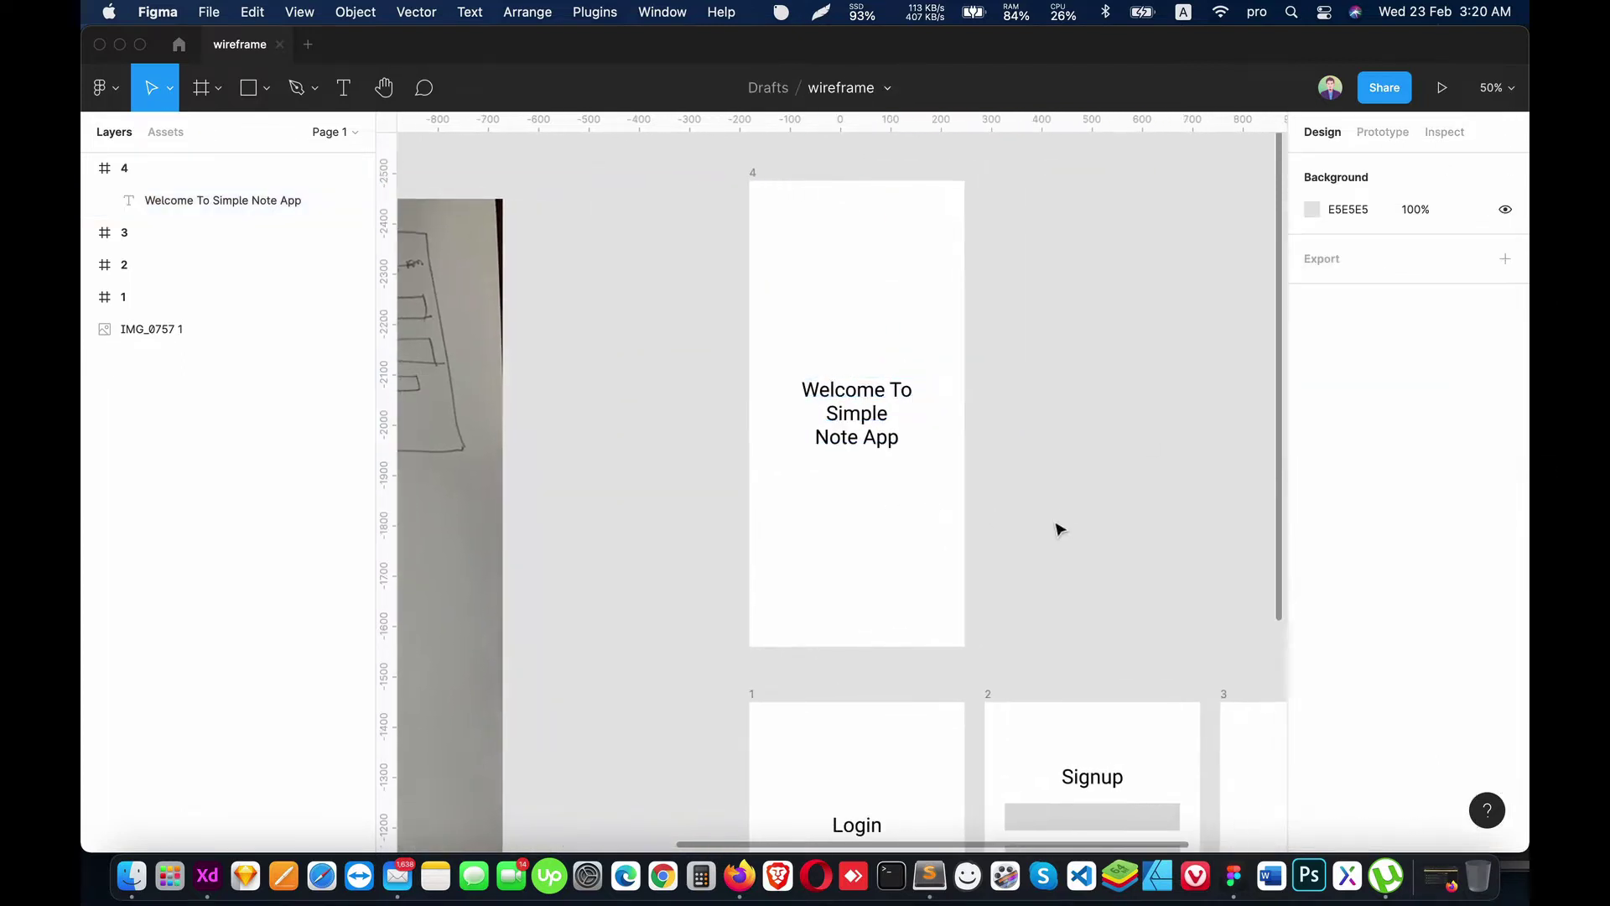
{"action": "scroll", "coordinate": [870, 410], "scroll_direction": "up", "scroll_amount": 3}
{"action": "scroll", "coordinate": [869, 410], "scroll_direction": "right", "scroll_amount": 2}
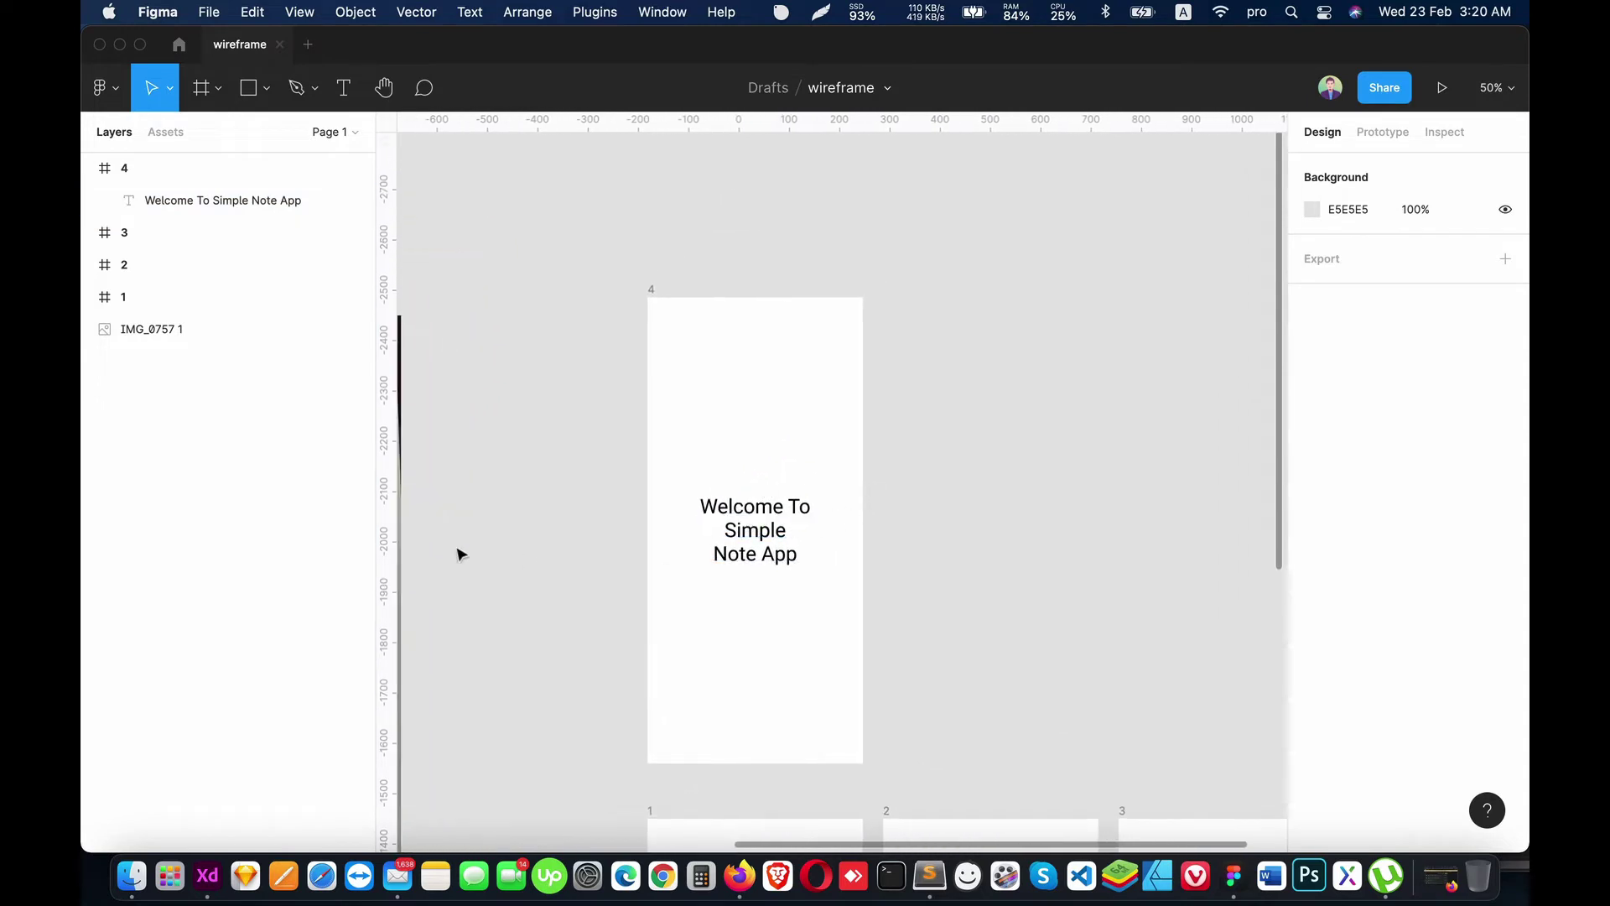
{"action": "left_click", "coordinate": [266, 87]}
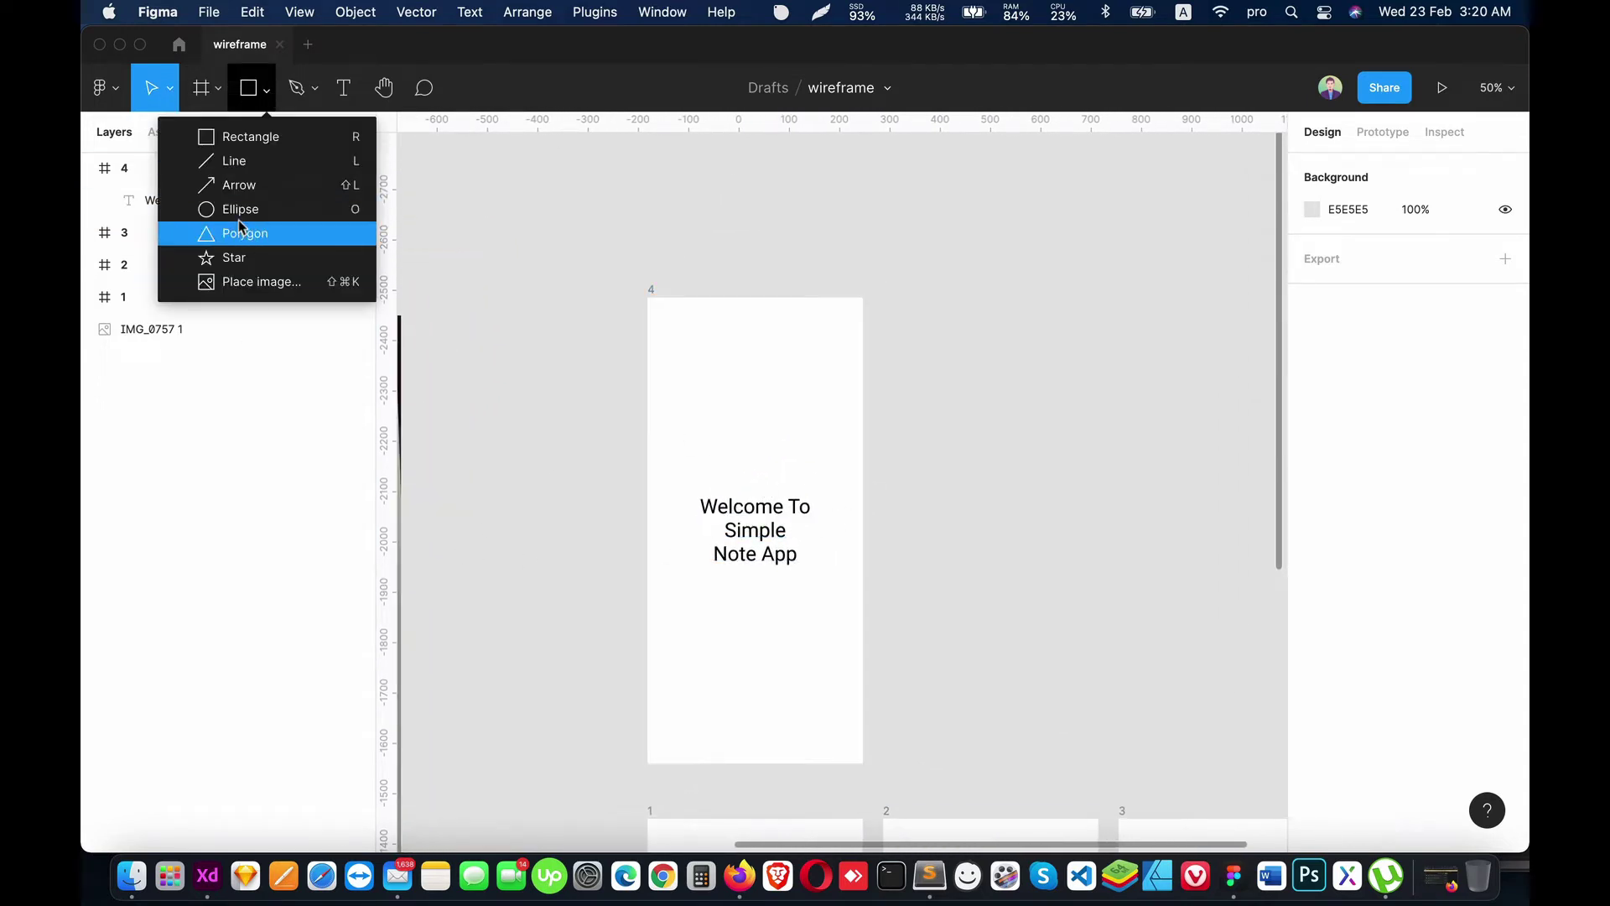
{"action": "left_click", "coordinate": [239, 233]}
{"action": "left_click", "coordinate": [298, 87]}
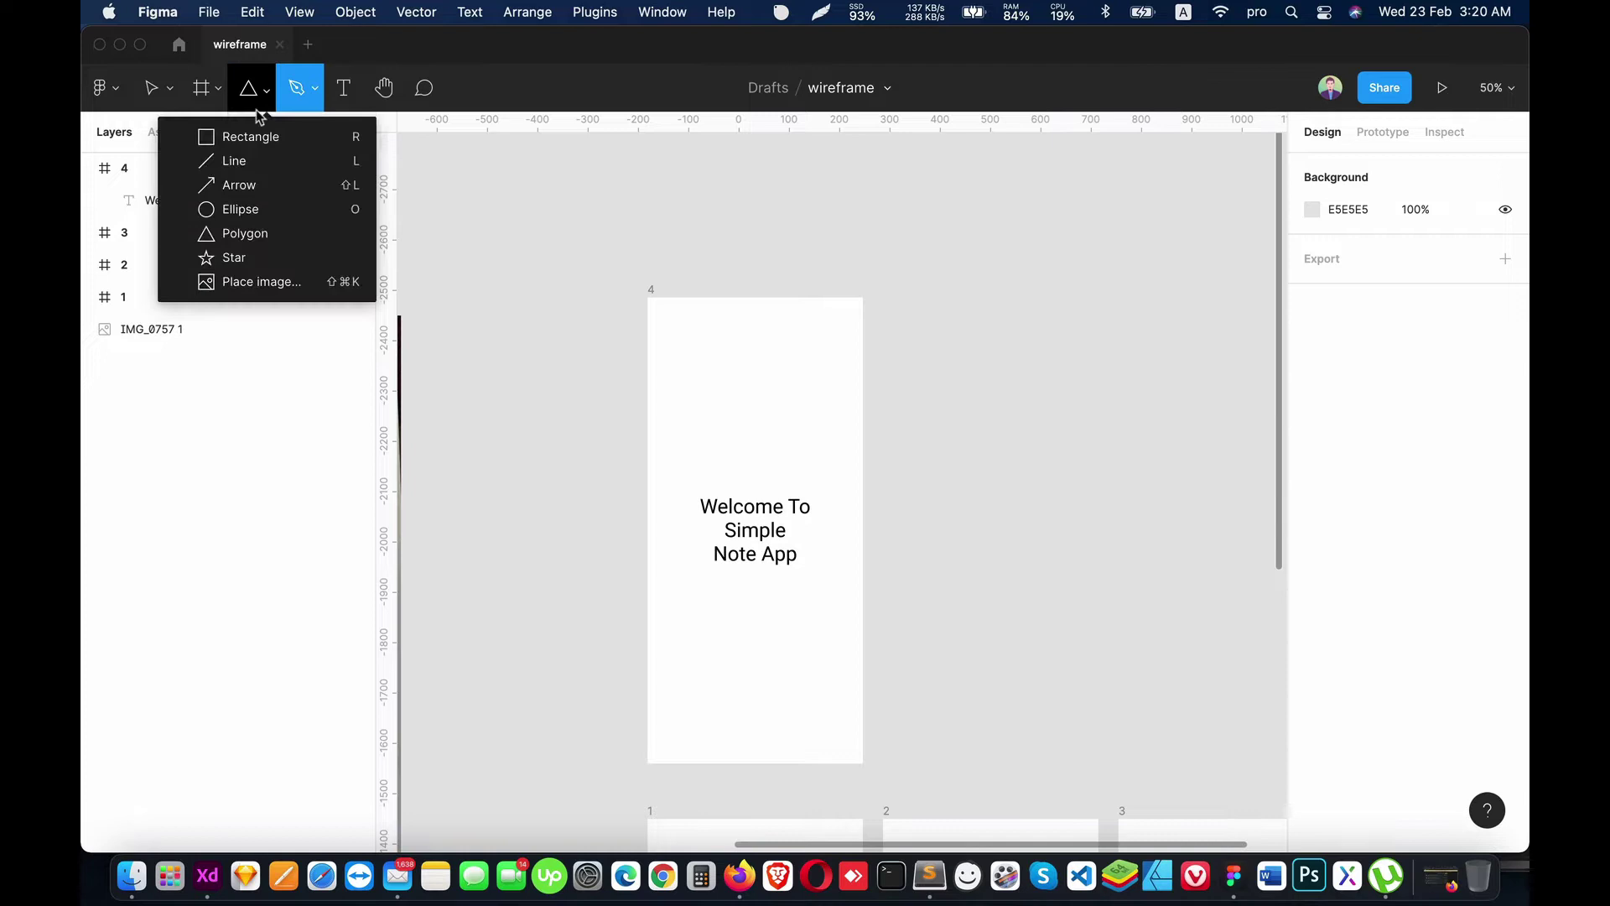
{"action": "left_click", "coordinate": [239, 209]}
{"action": "left_click", "coordinate": [717, 429]}
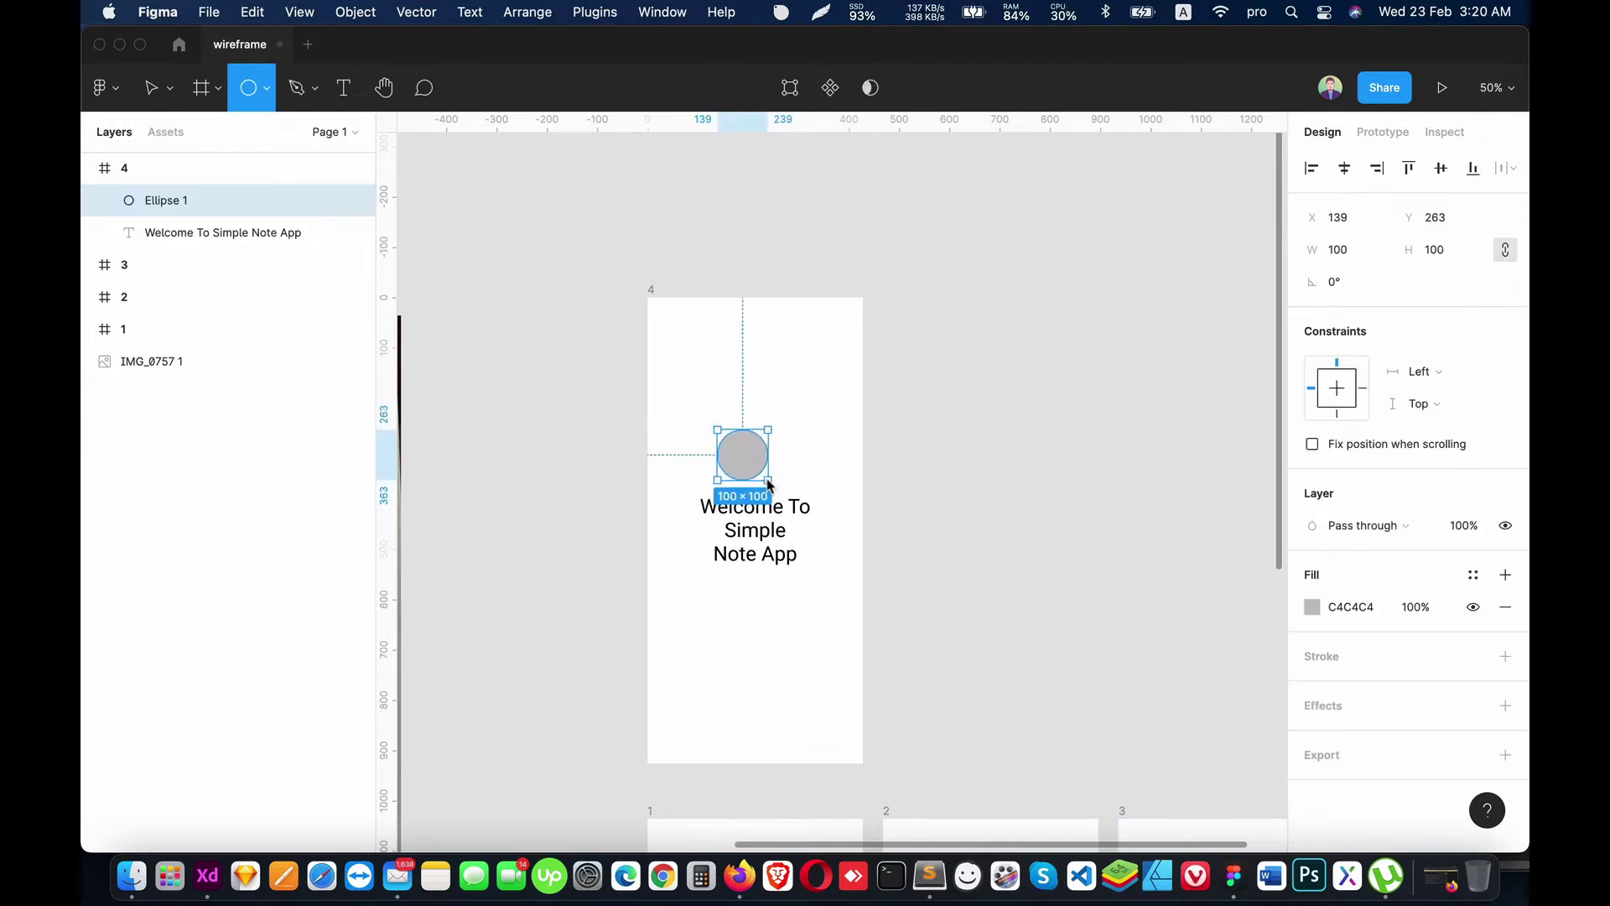
{"action": "left_click_drag", "start_coordinate": [769, 484], "coordinate": [767, 479]}
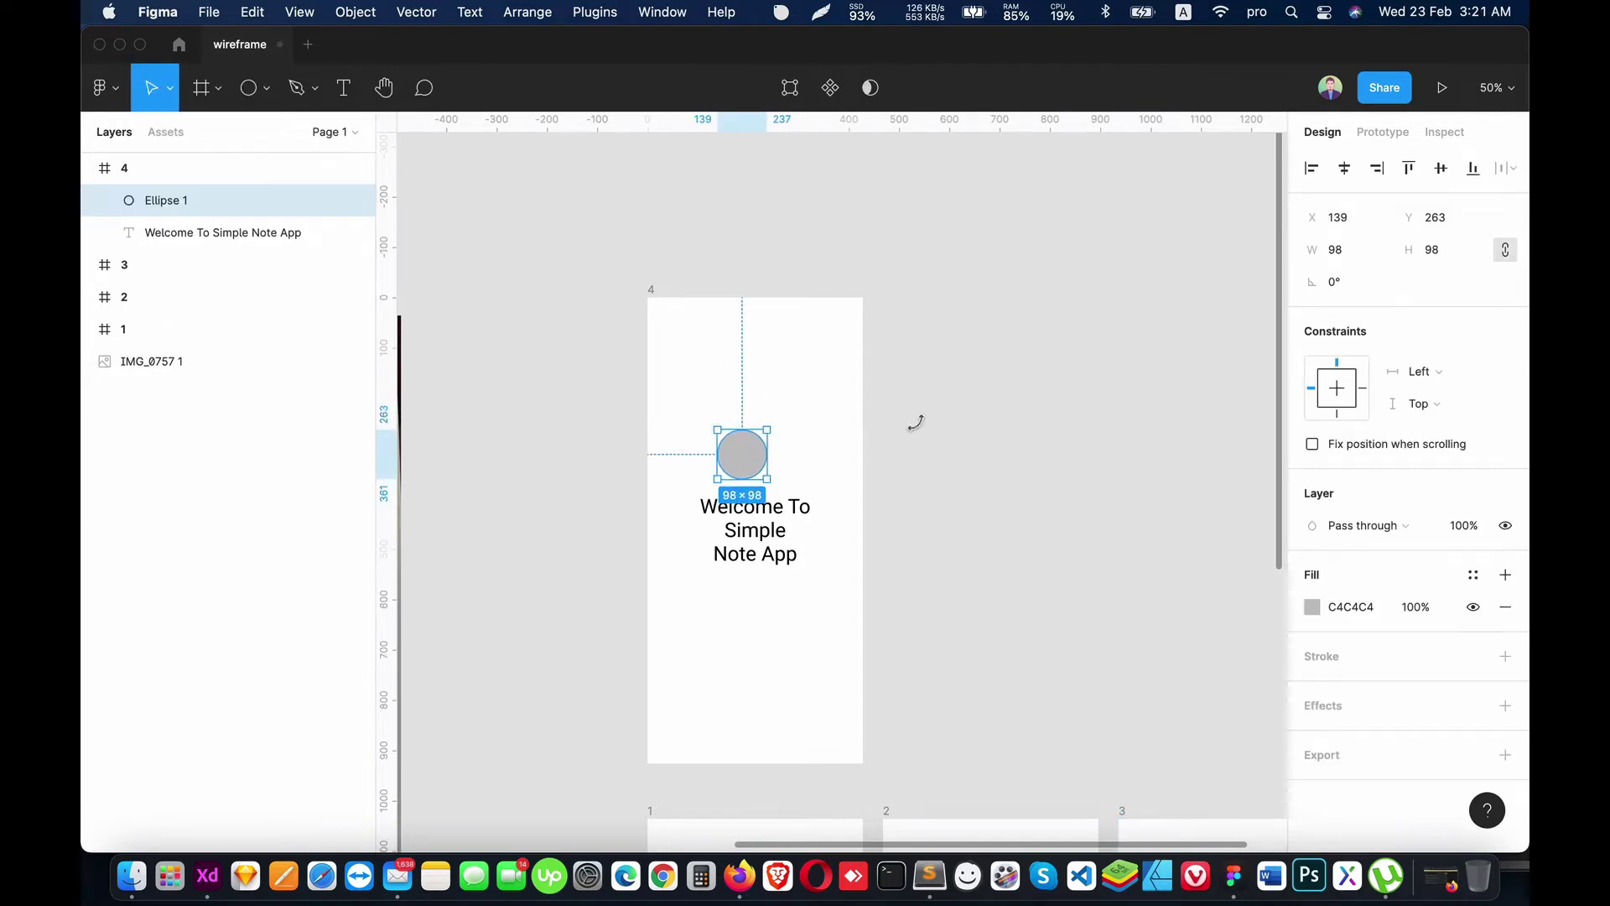
Step: Align the circle to the horizontal centre of frame 4
{"action": "left_click", "coordinate": [1350, 168]}
{"action": "left_click", "coordinate": [863, 458]}
{"action": "left_click_drag", "start_coordinate": [864, 457], "coordinate": [853, 562]}
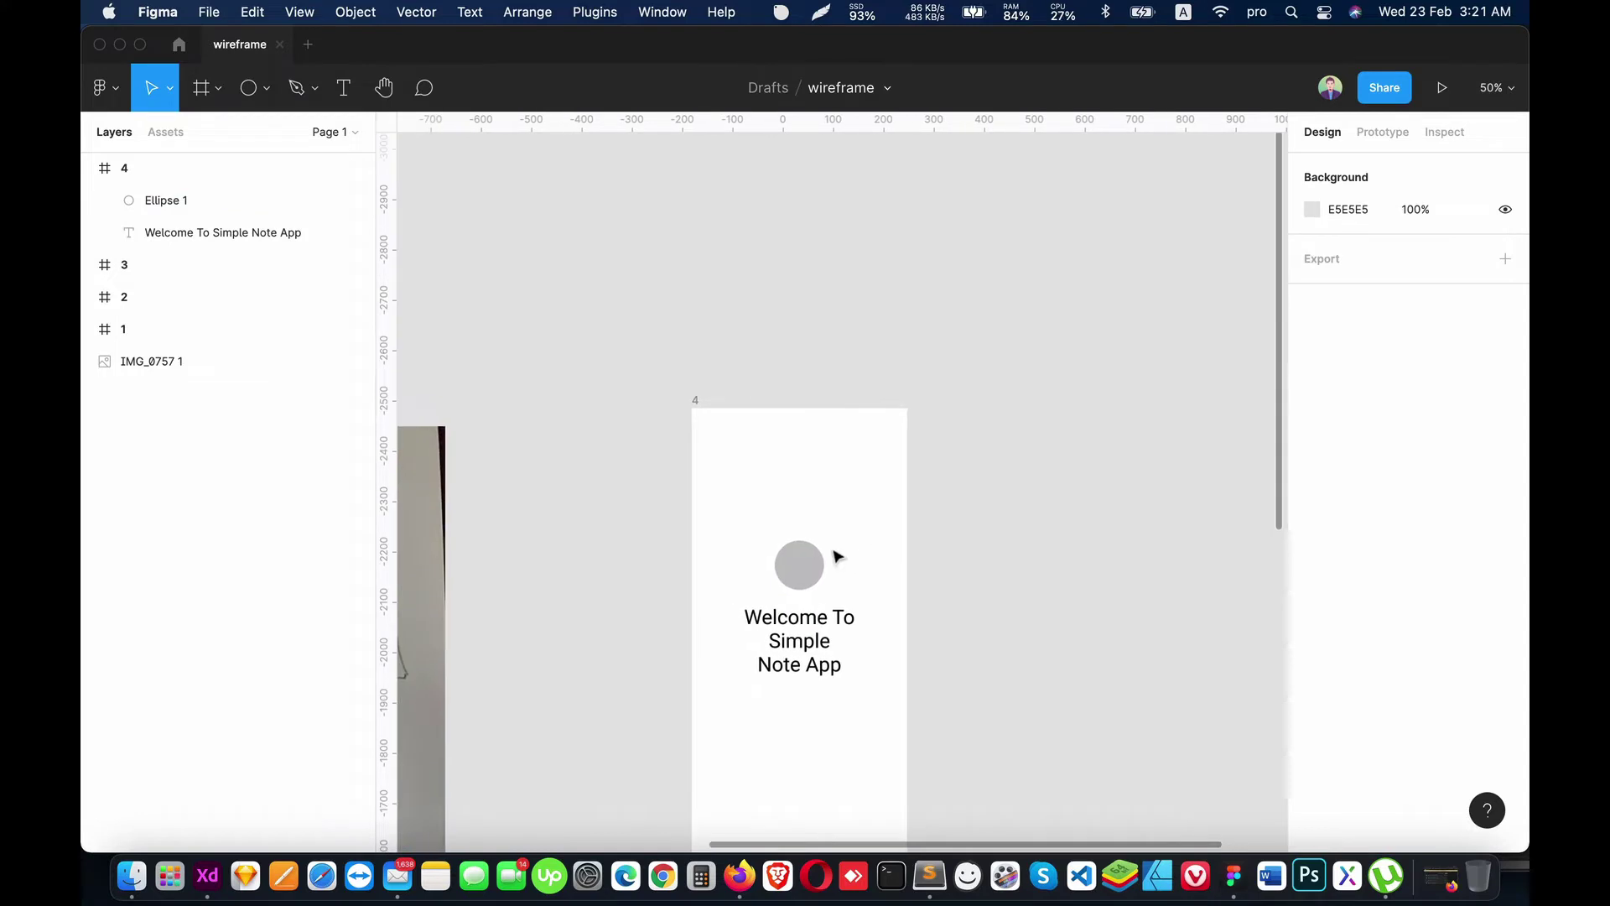
{"action": "scroll", "coordinate": [838, 556], "scroll_direction": "down", "scroll_amount": 3}
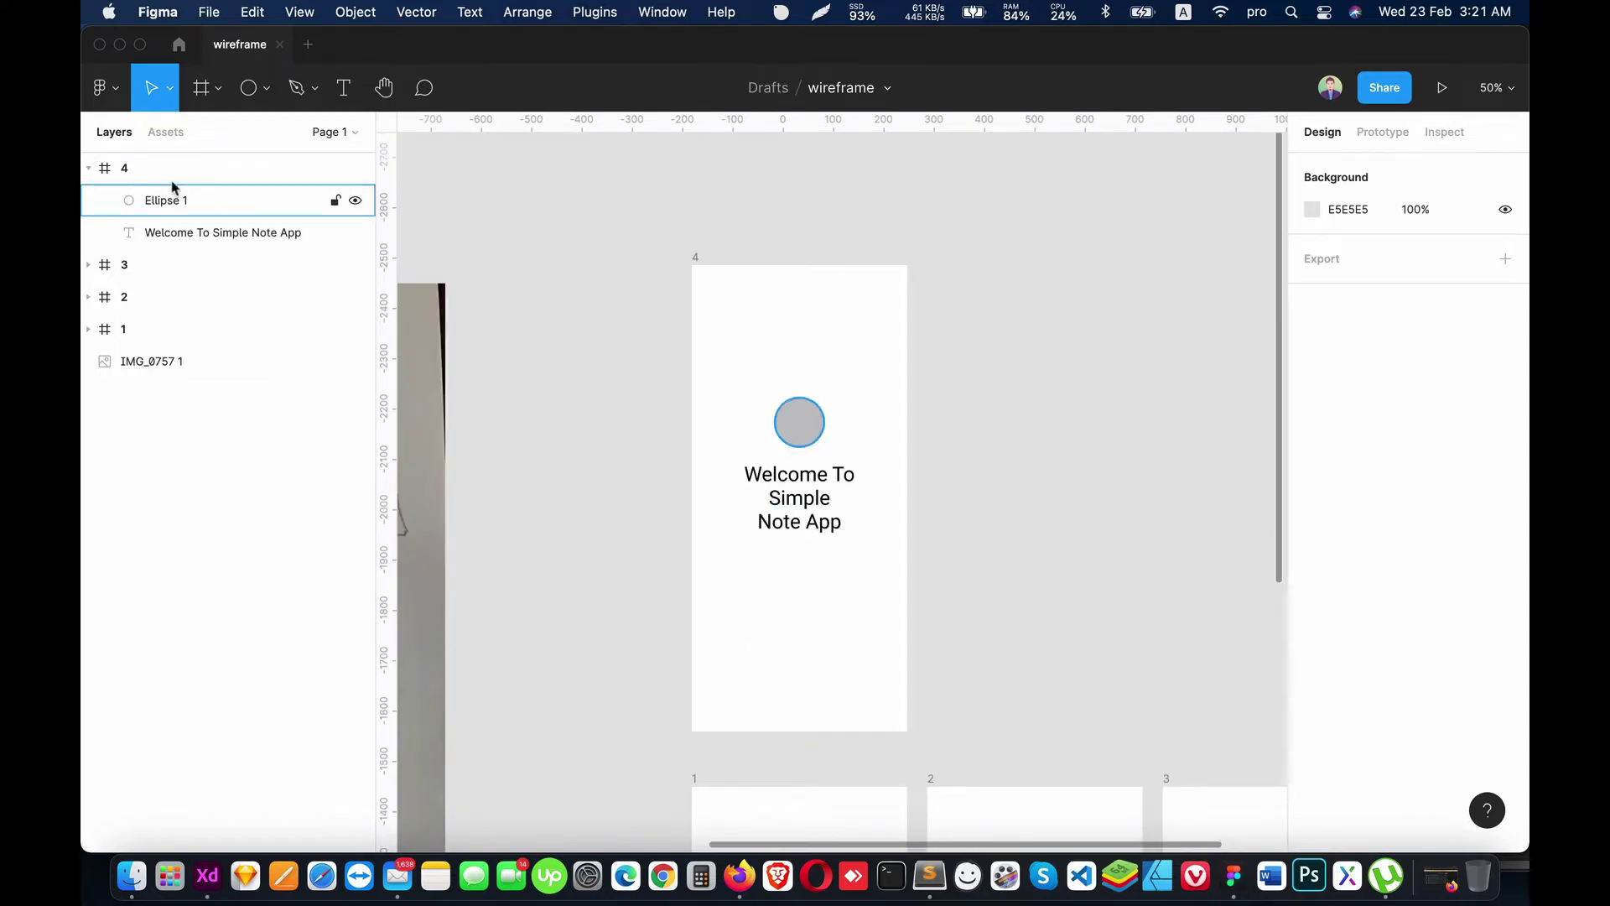
Step: Duplicate frame 4 as frame 5 and delete its circle
{"action": "left_click", "coordinate": [86, 167]}
{"action": "key", "text": "ctrl+c"}
{"action": "key", "text": "ctrl+v"}
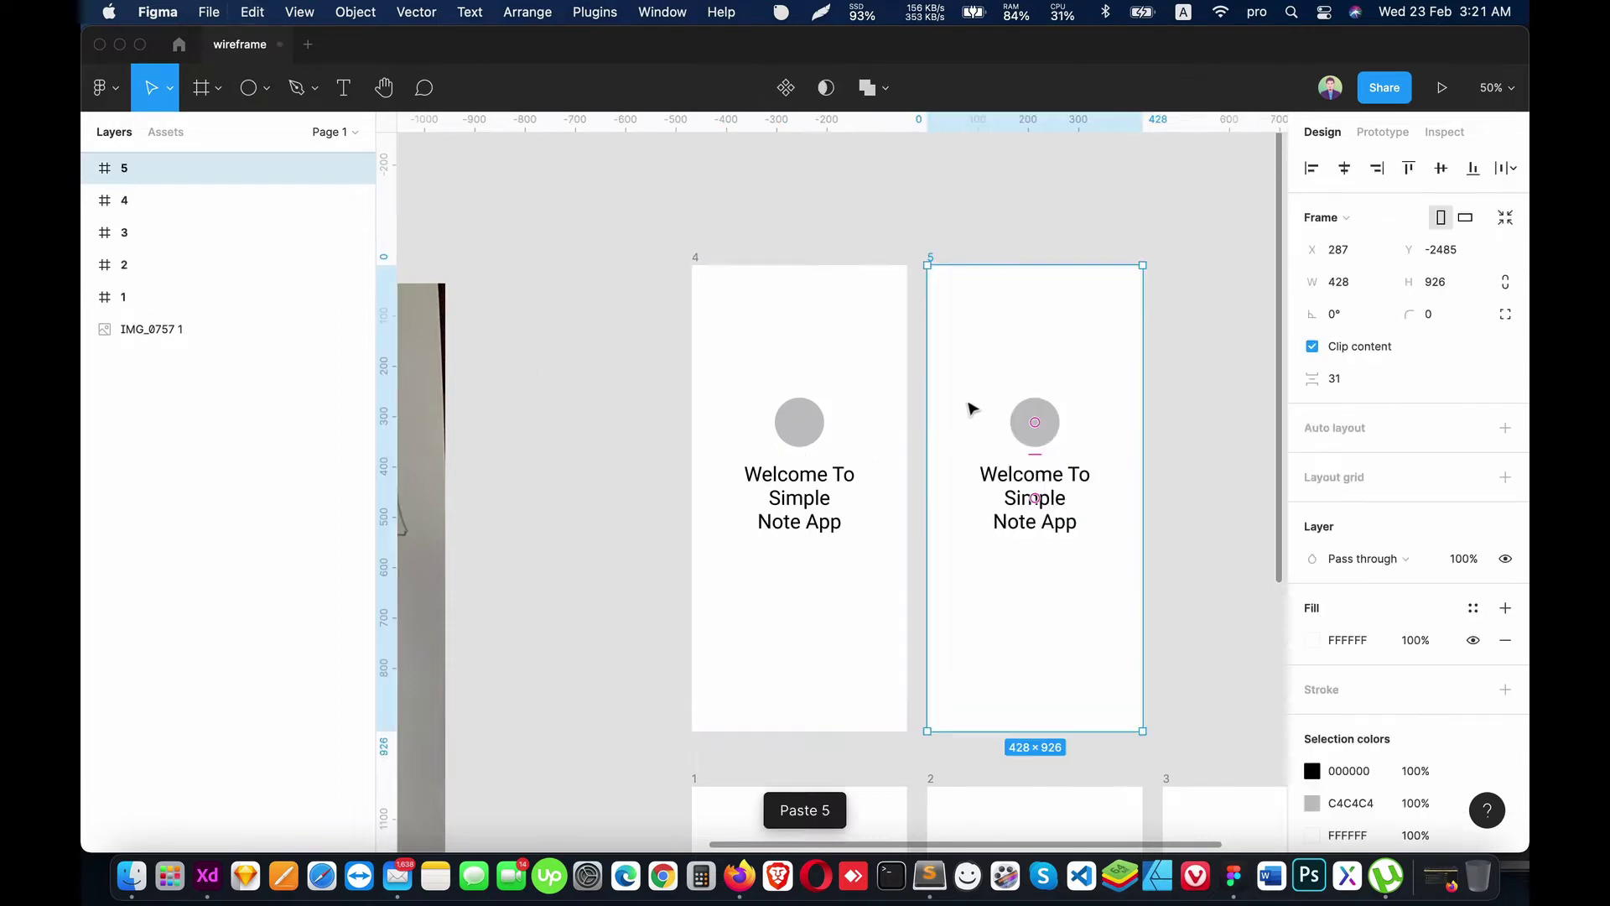
{"action": "left_click", "coordinate": [1054, 439]}
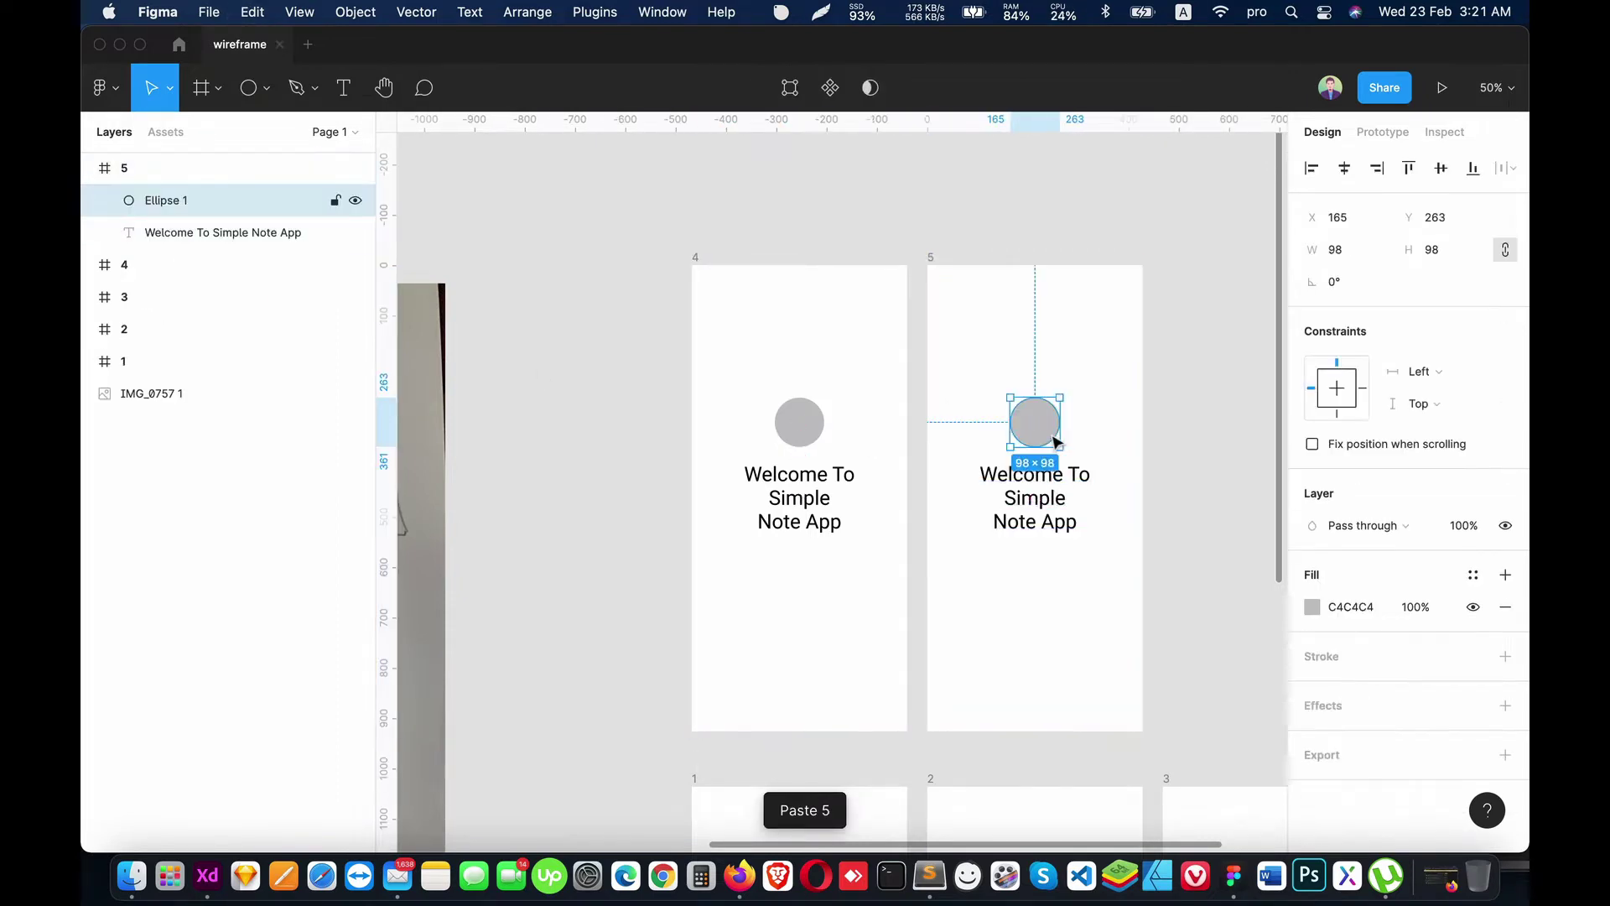
{"action": "key", "text": "Delete"}
Step: Retype frame 5's heading as 'Create Your Important Notes'
{"action": "double_click", "coordinate": [1030, 501]}
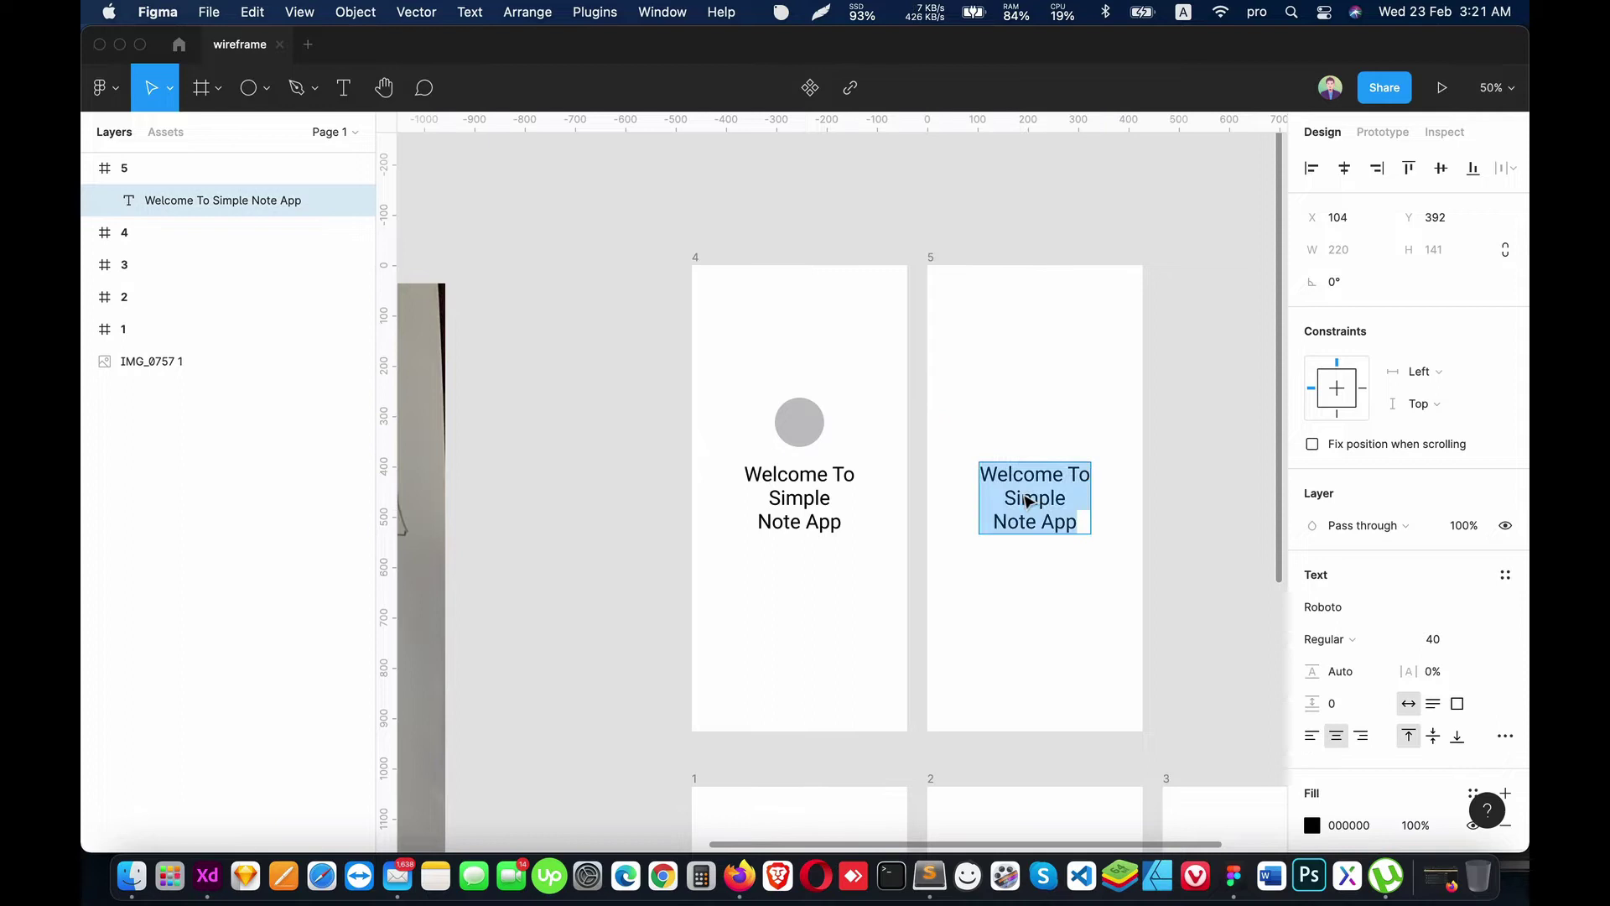
{"action": "type", "text": "Create Your Impor"}
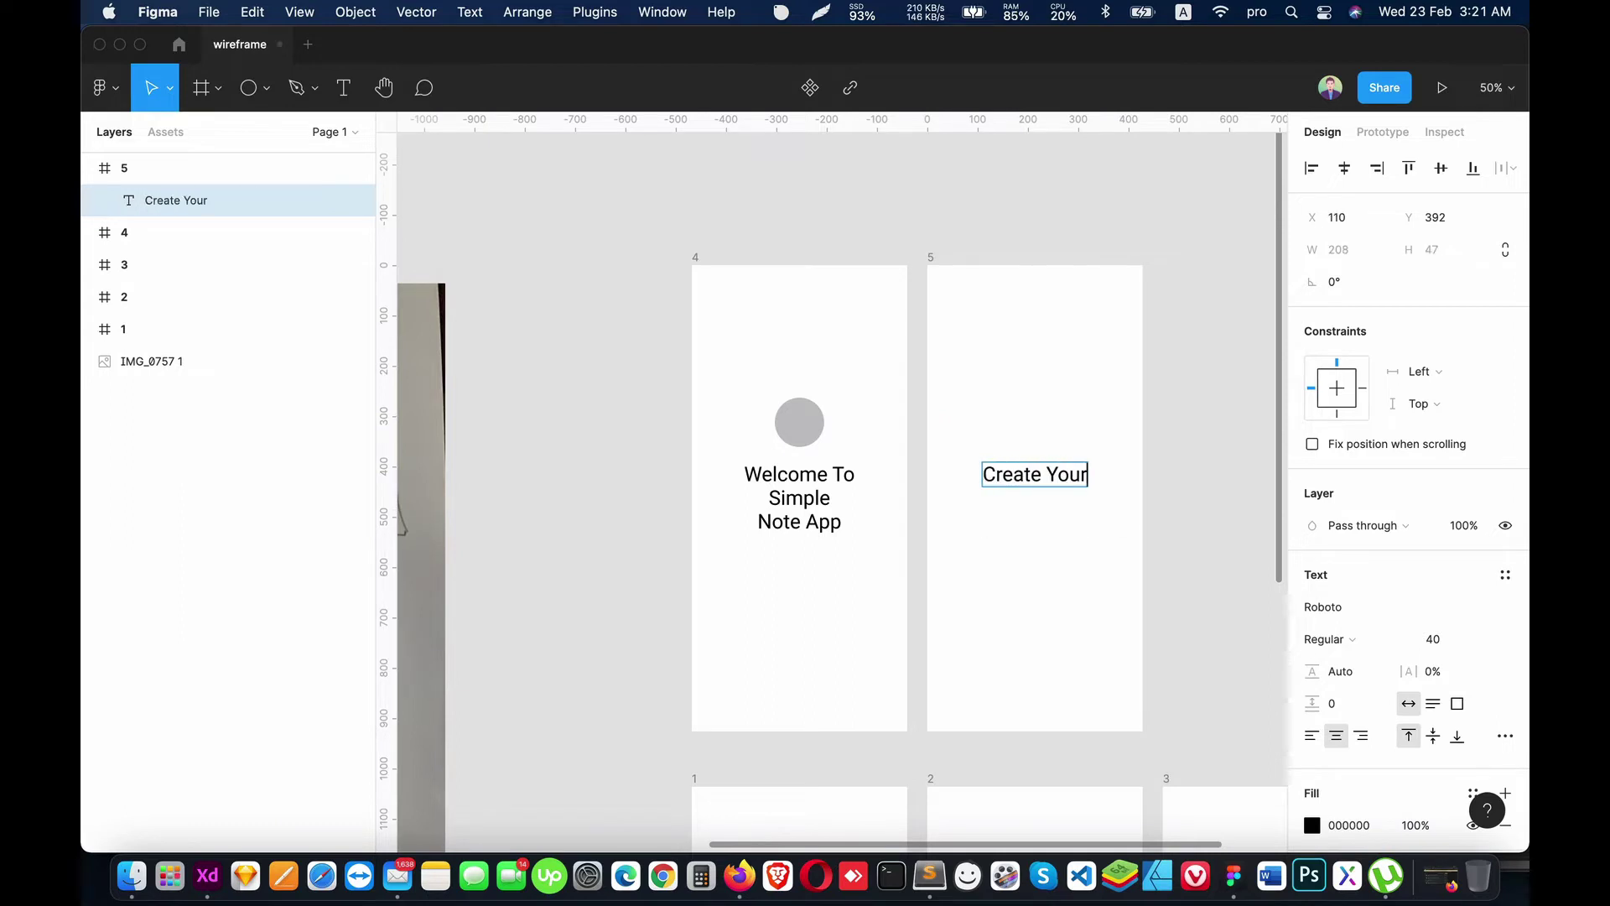
{"action": "type", "text": "tant Notes"}
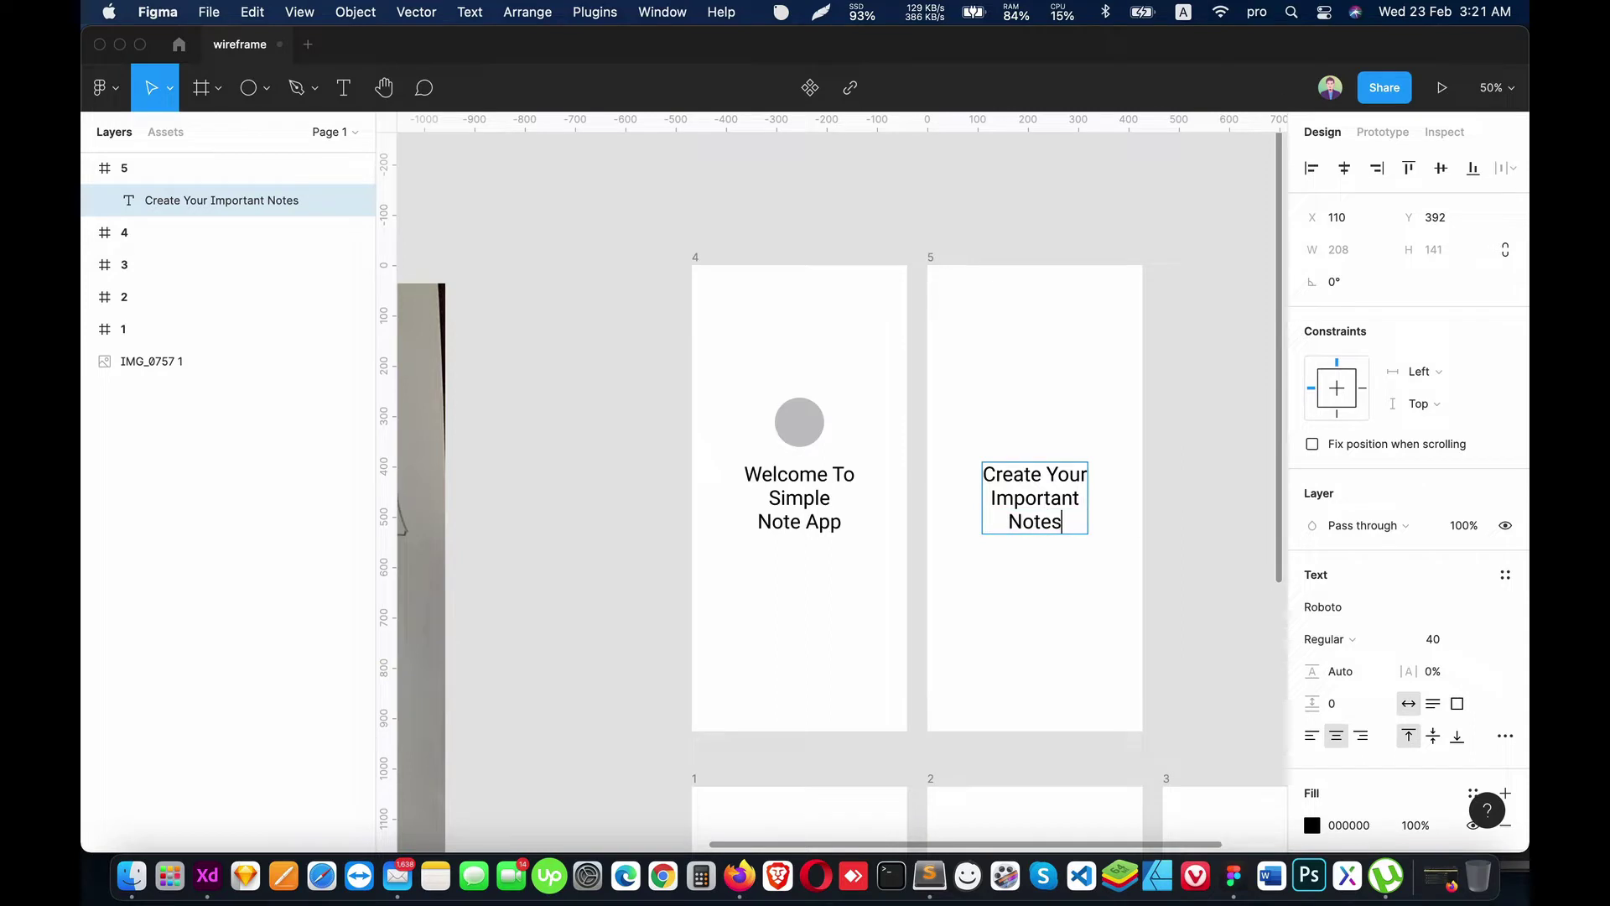
{"action": "key", "text": "Escape"}
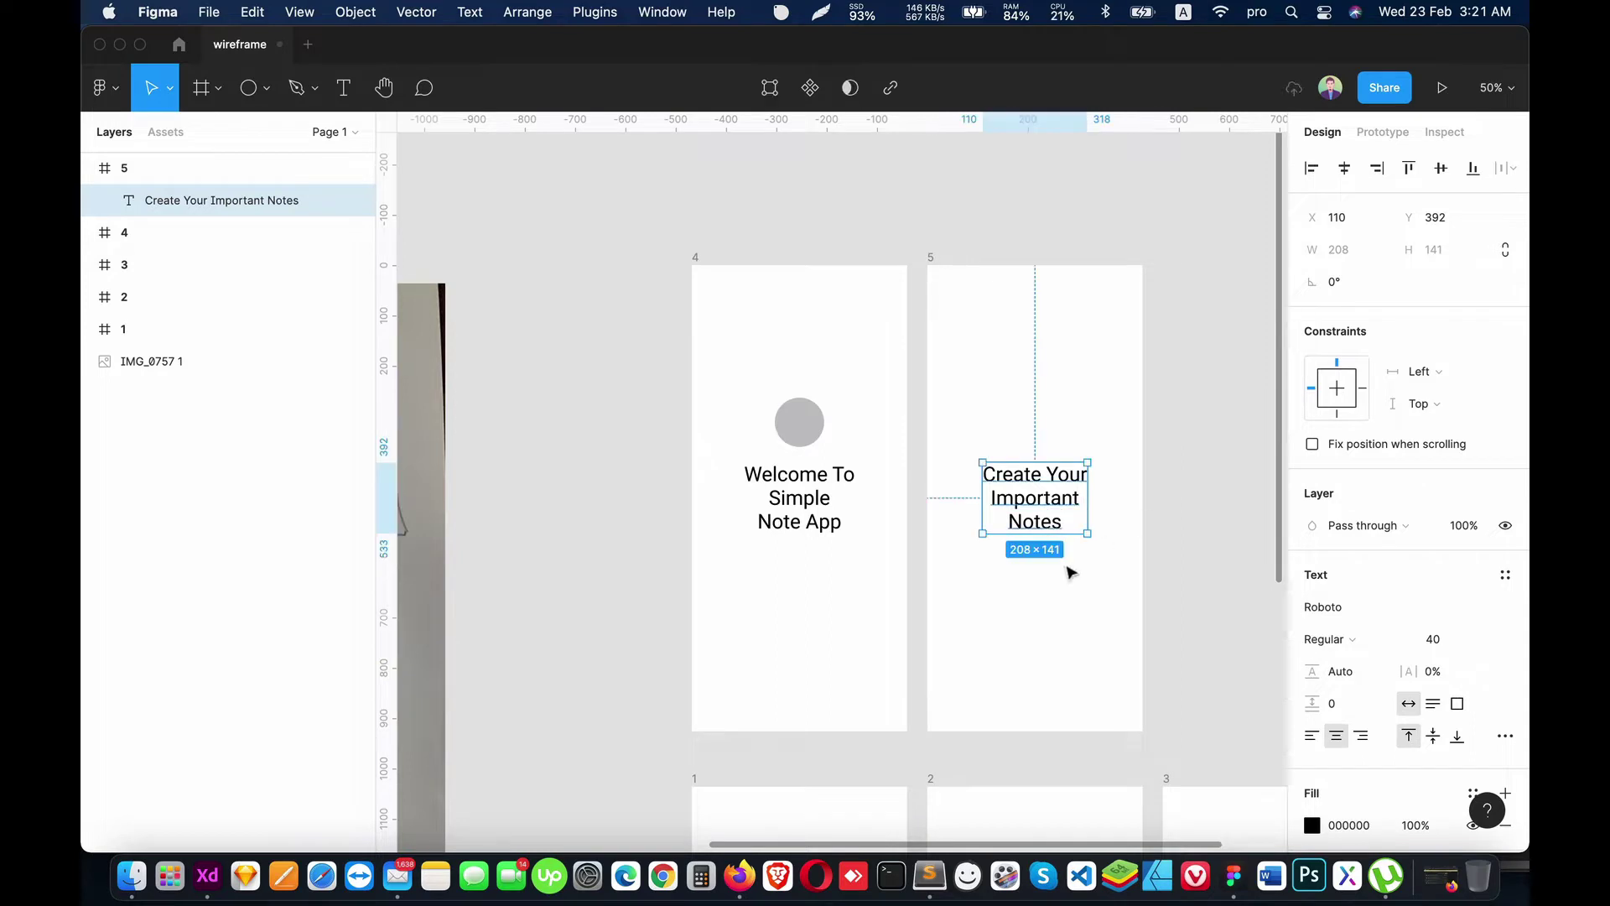
{"action": "key", "text": "alt+l"}
Step: Copy frame 5 and paste it as frame 6
{"action": "left_click", "coordinate": [123, 174]}
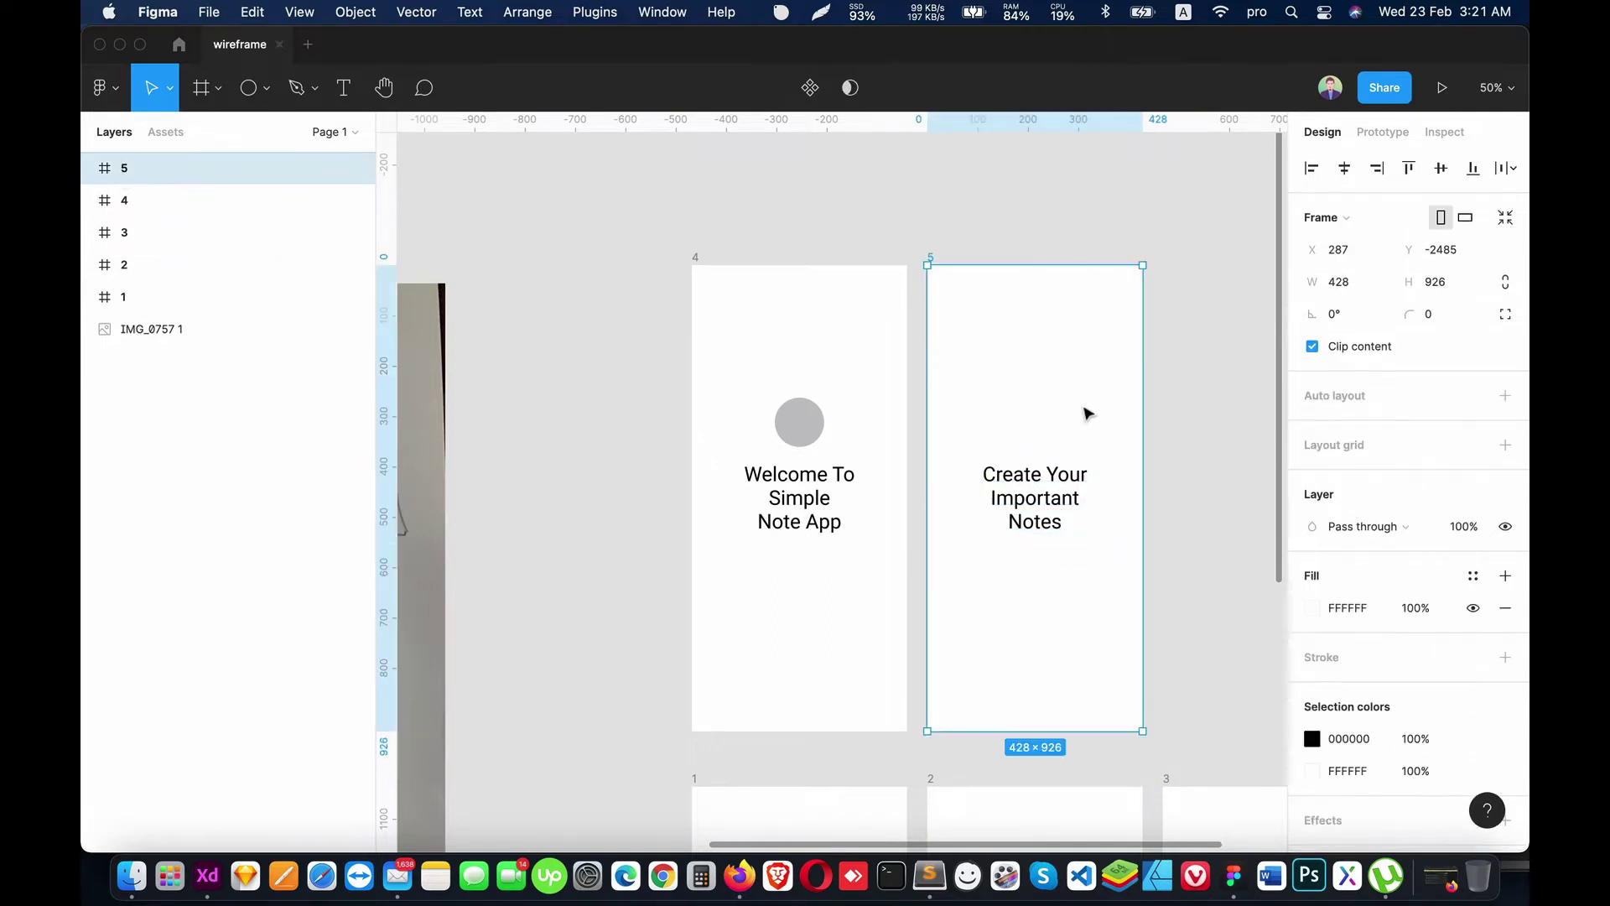
{"action": "scroll", "coordinate": [1072, 401], "scroll_direction": "right", "scroll_amount": 3}
{"action": "scroll", "coordinate": [853, 385], "scroll_direction": "right", "scroll_amount": 2}
{"action": "key", "text": "super+c"}
{"action": "key", "text": "super+v"}
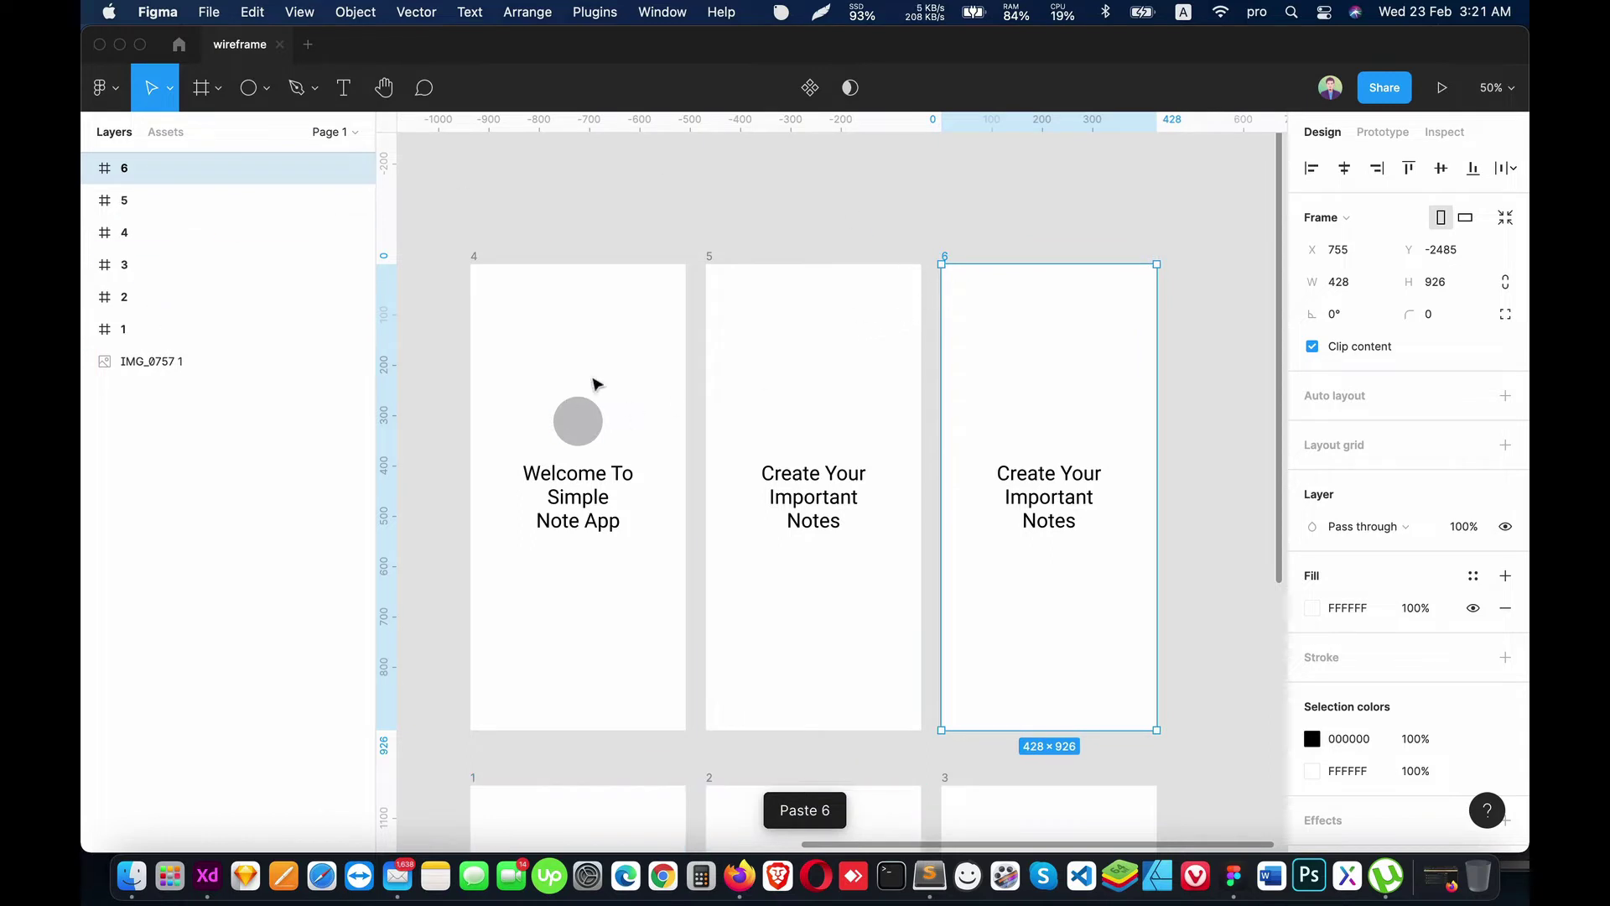
Step: Replace frame 6's heading with 'Save your important notes for FREE!'
{"action": "left_click", "coordinate": [1057, 502]}
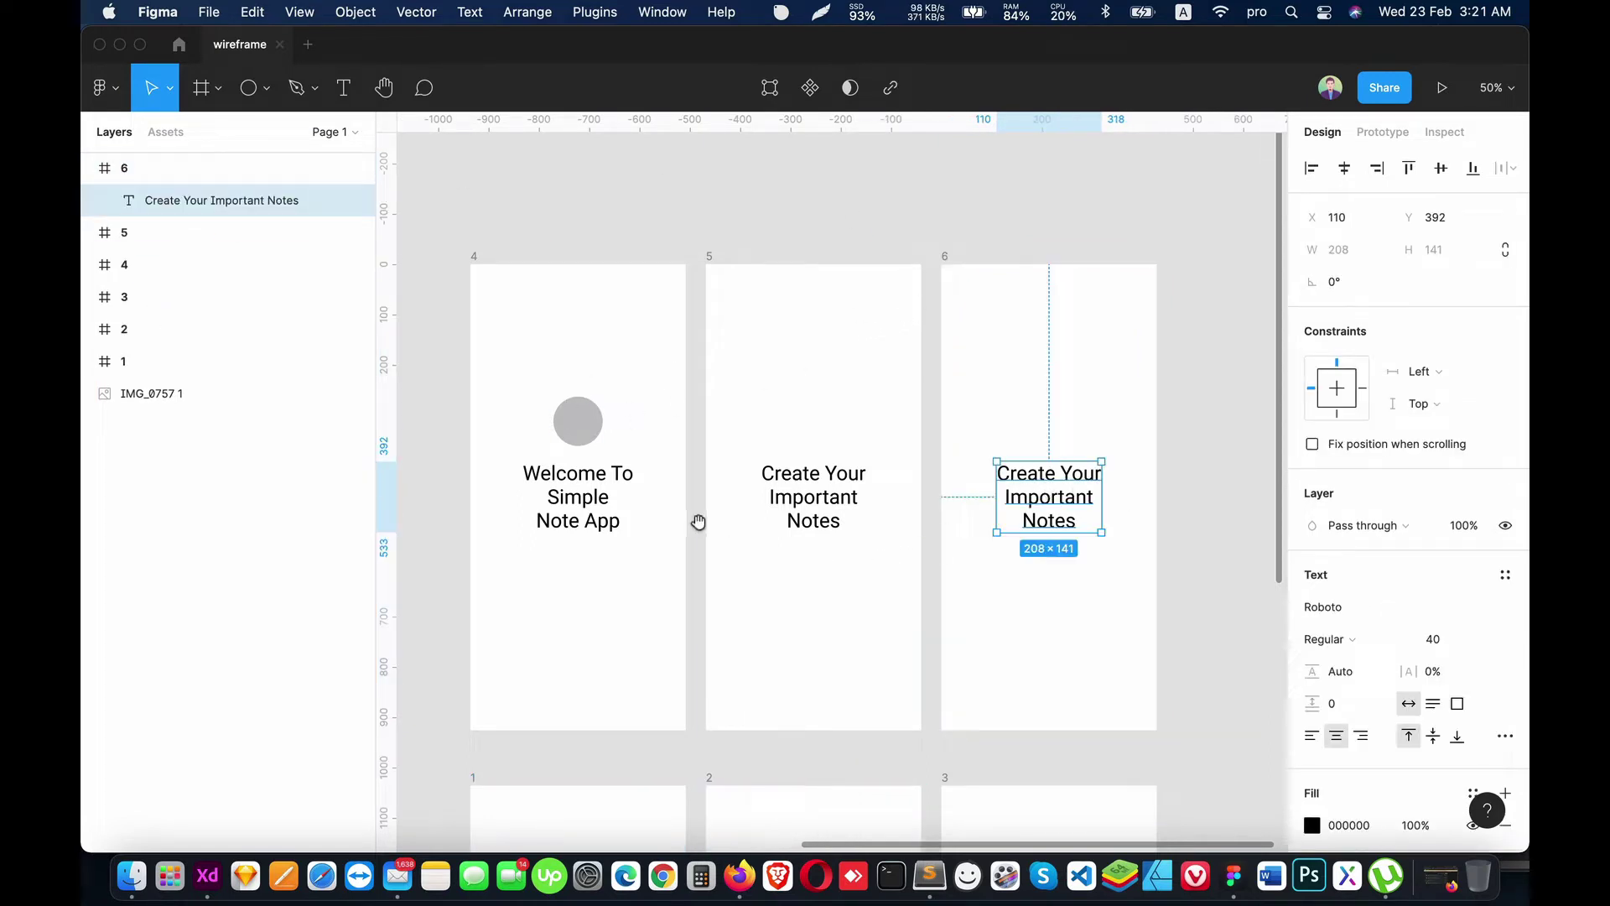
{"action": "double_click", "coordinate": [1038, 509]}
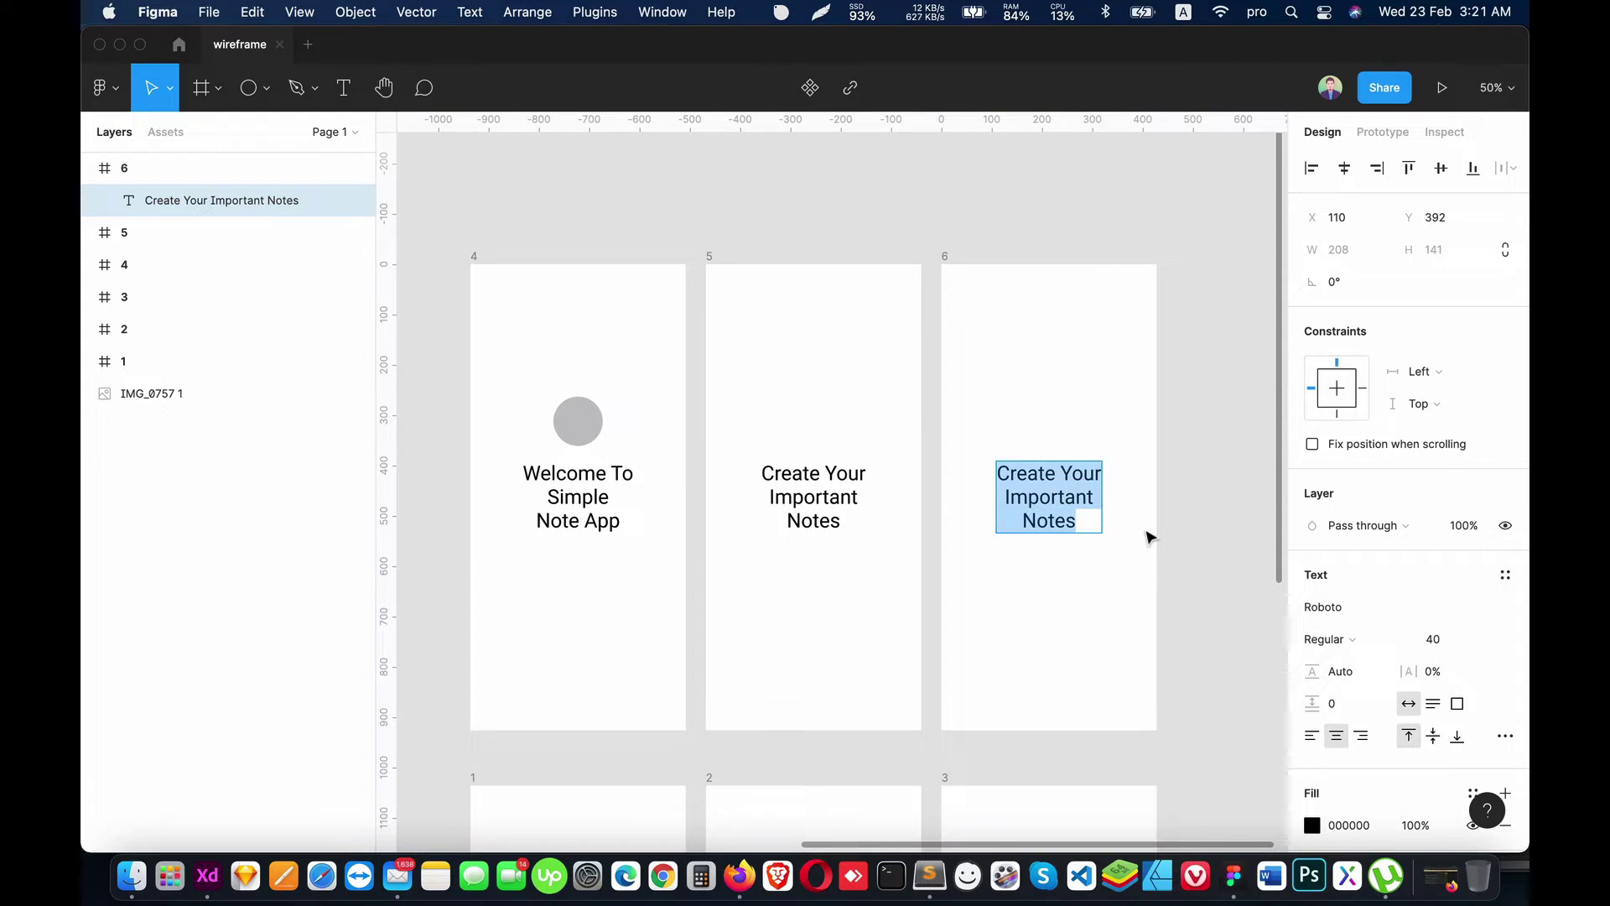
{"action": "type", "text": "Save"}
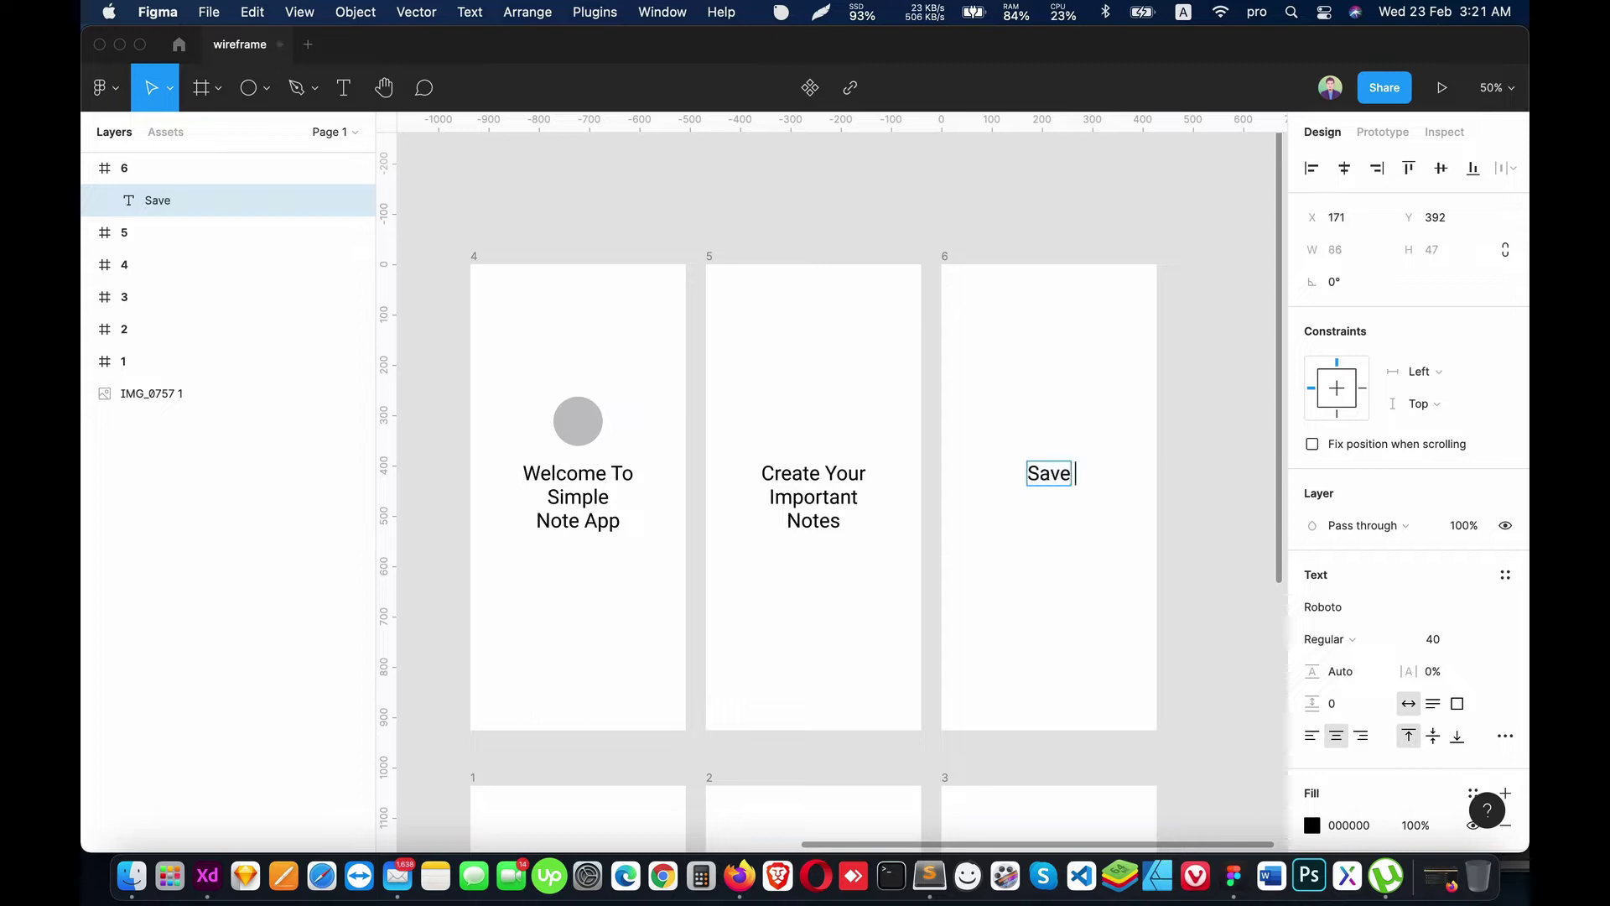
{"action": "type", "text": " your imp"}
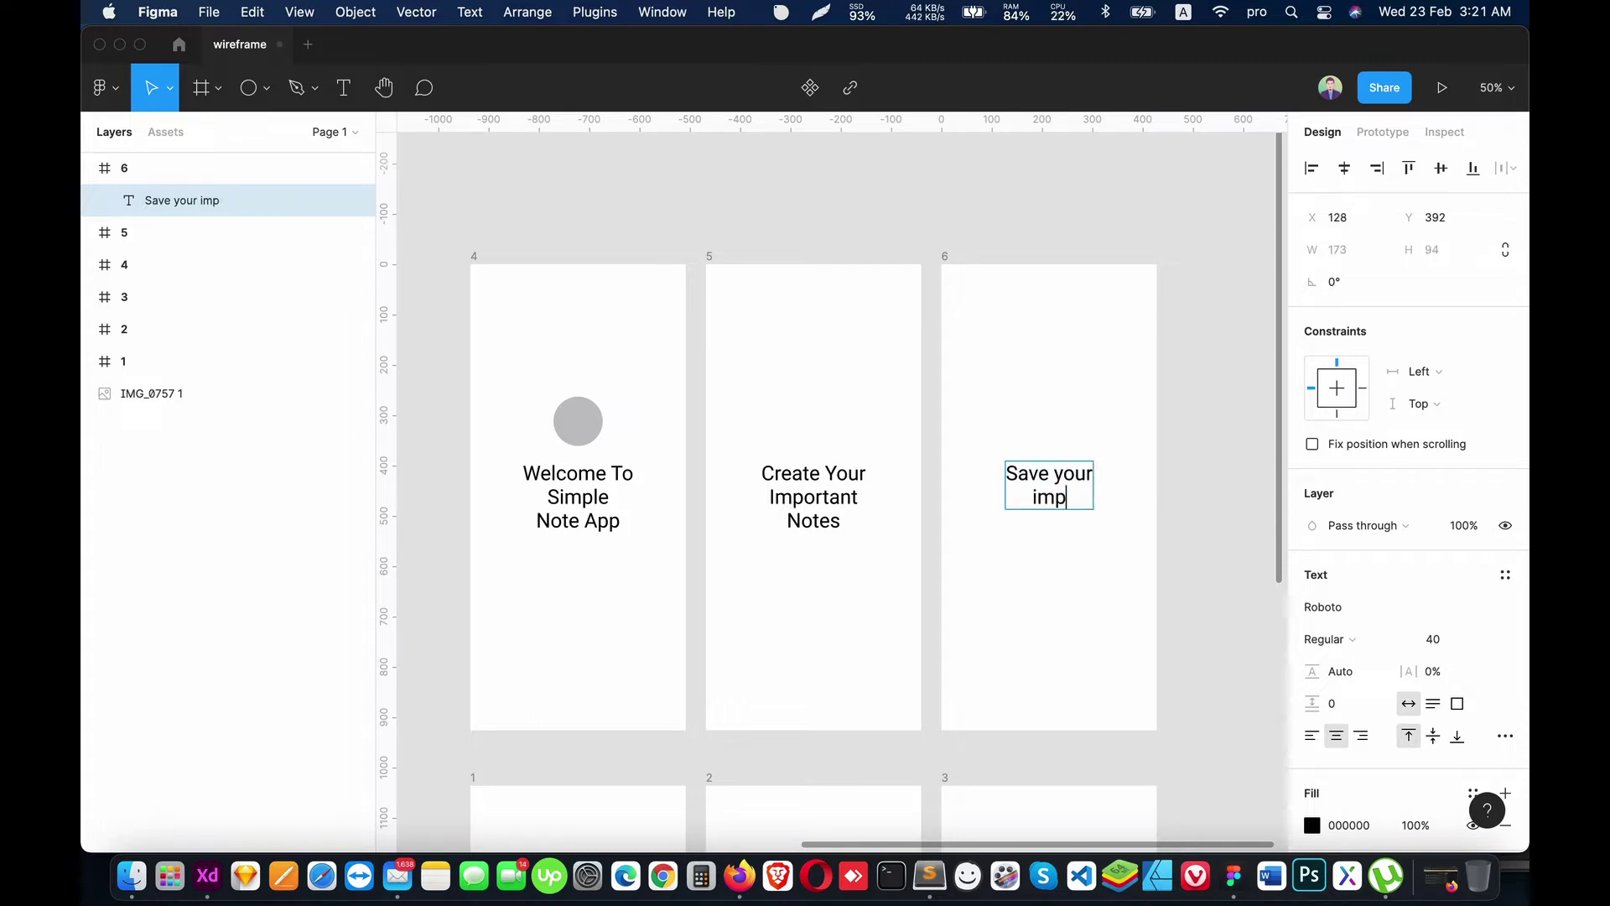
{"action": "type", "text": "ortant n"}
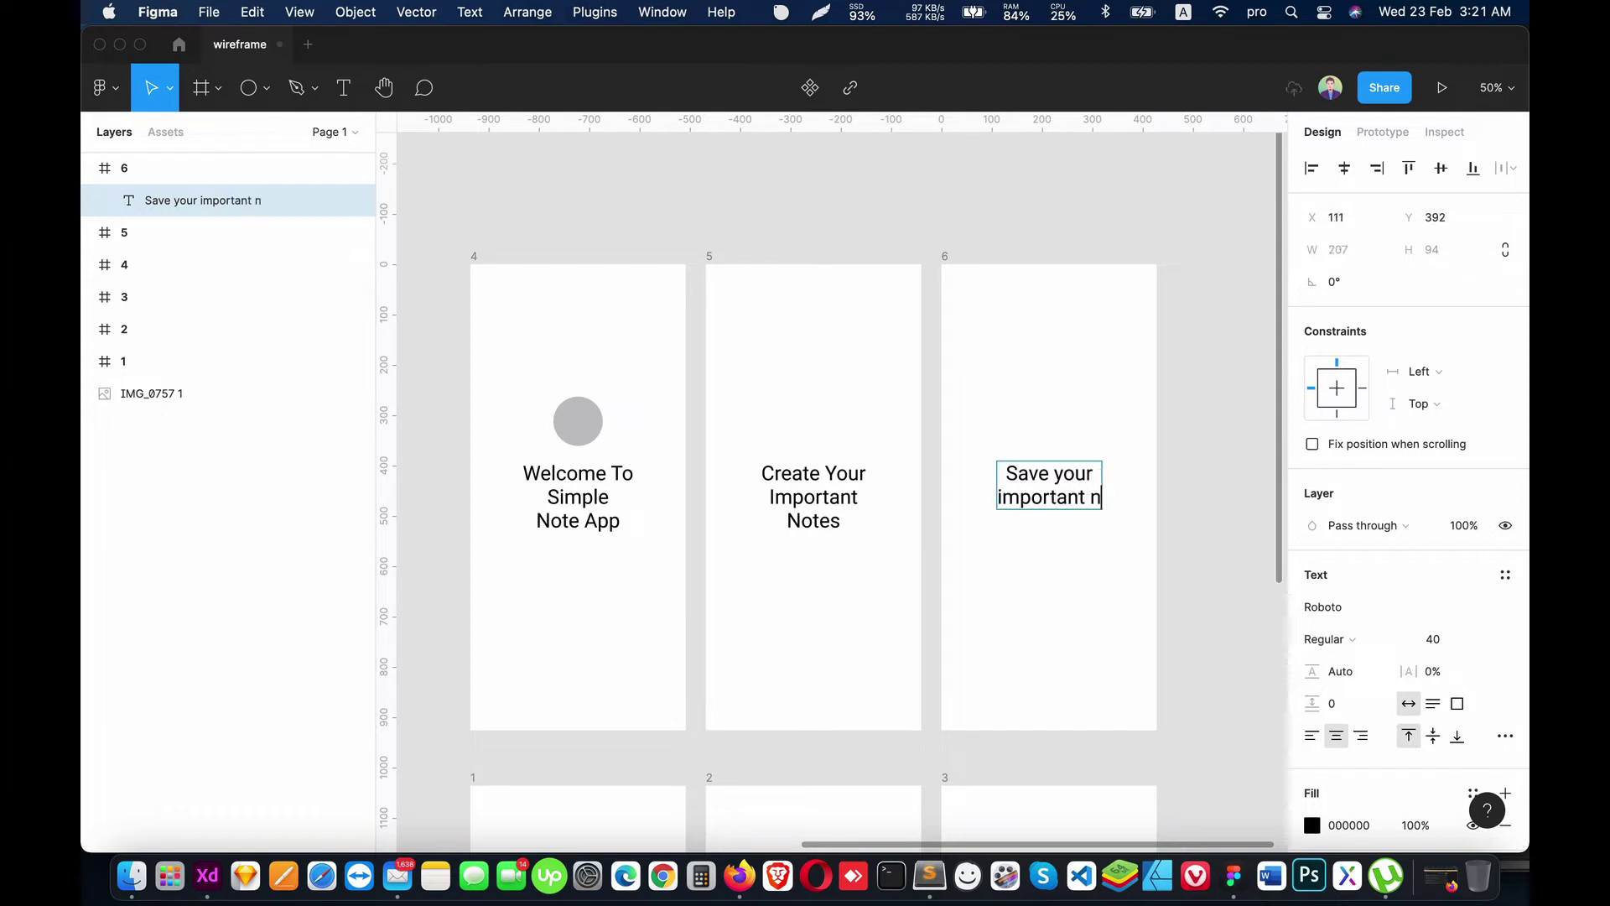
{"action": "type", "text": "otes for FREE!"}
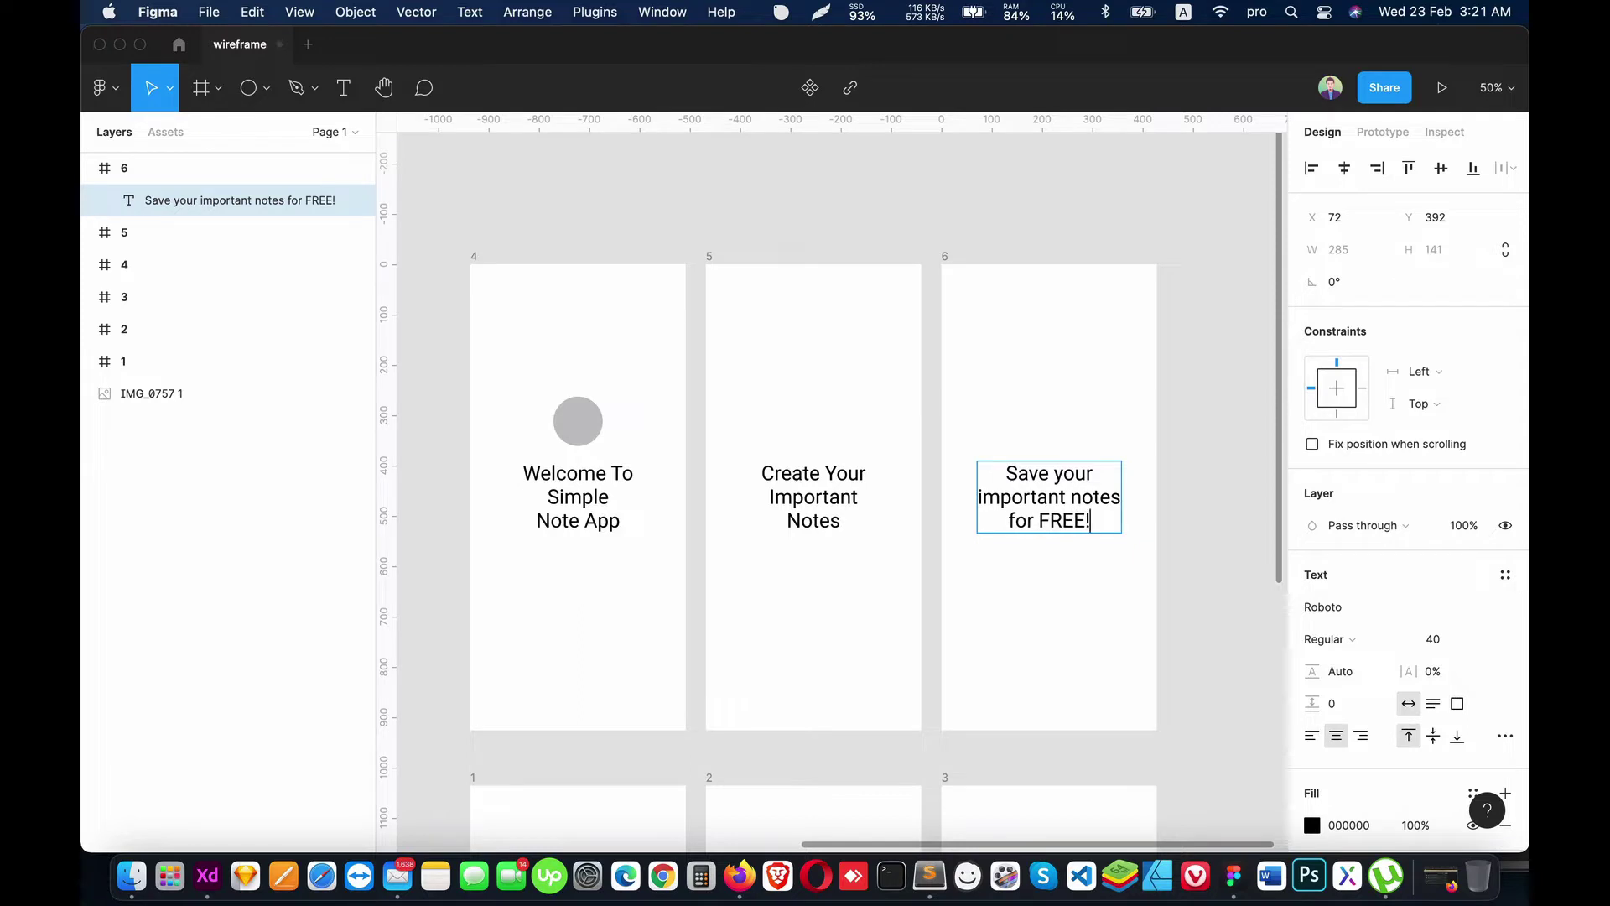
{"action": "key", "text": "Escape"}
{"action": "scroll", "coordinate": [671, 420], "scroll_direction": "left", "scroll_amount": 3}
{"action": "scroll", "coordinate": [672, 420], "scroll_direction": "down", "scroll_amount": 2}
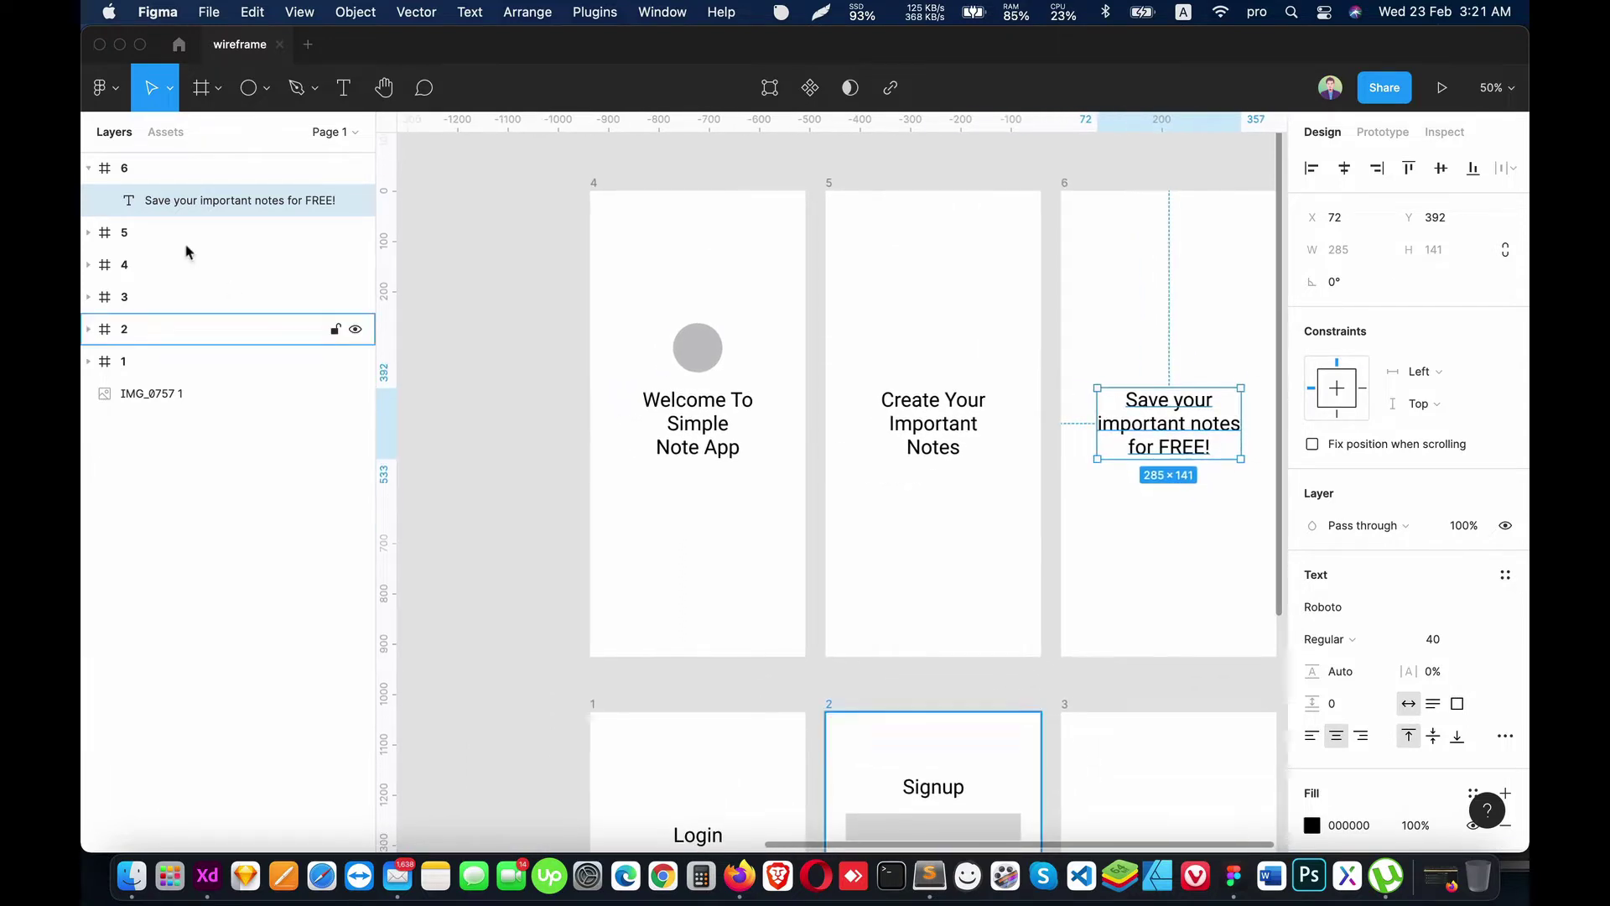
{"action": "left_click", "coordinate": [89, 172]}
{"action": "scroll", "coordinate": [910, 450], "scroll_direction": "right", "scroll_amount": 3}
{"action": "scroll", "coordinate": [755, 503], "scroll_direction": "left", "scroll_amount": 3}
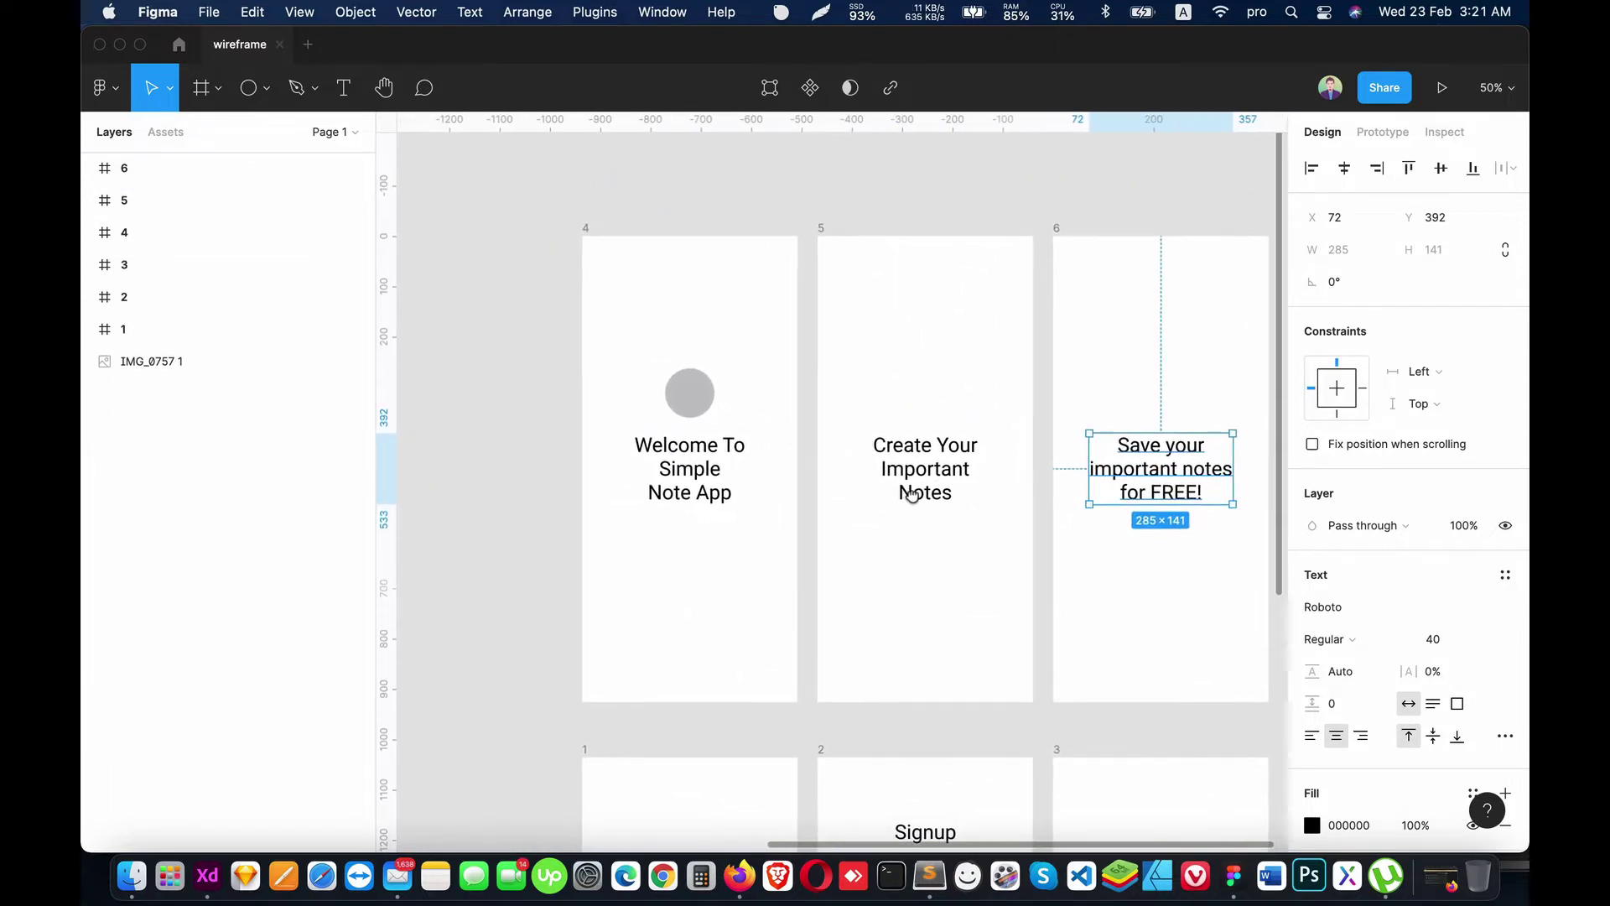
{"action": "left_click", "coordinate": [676, 468]}
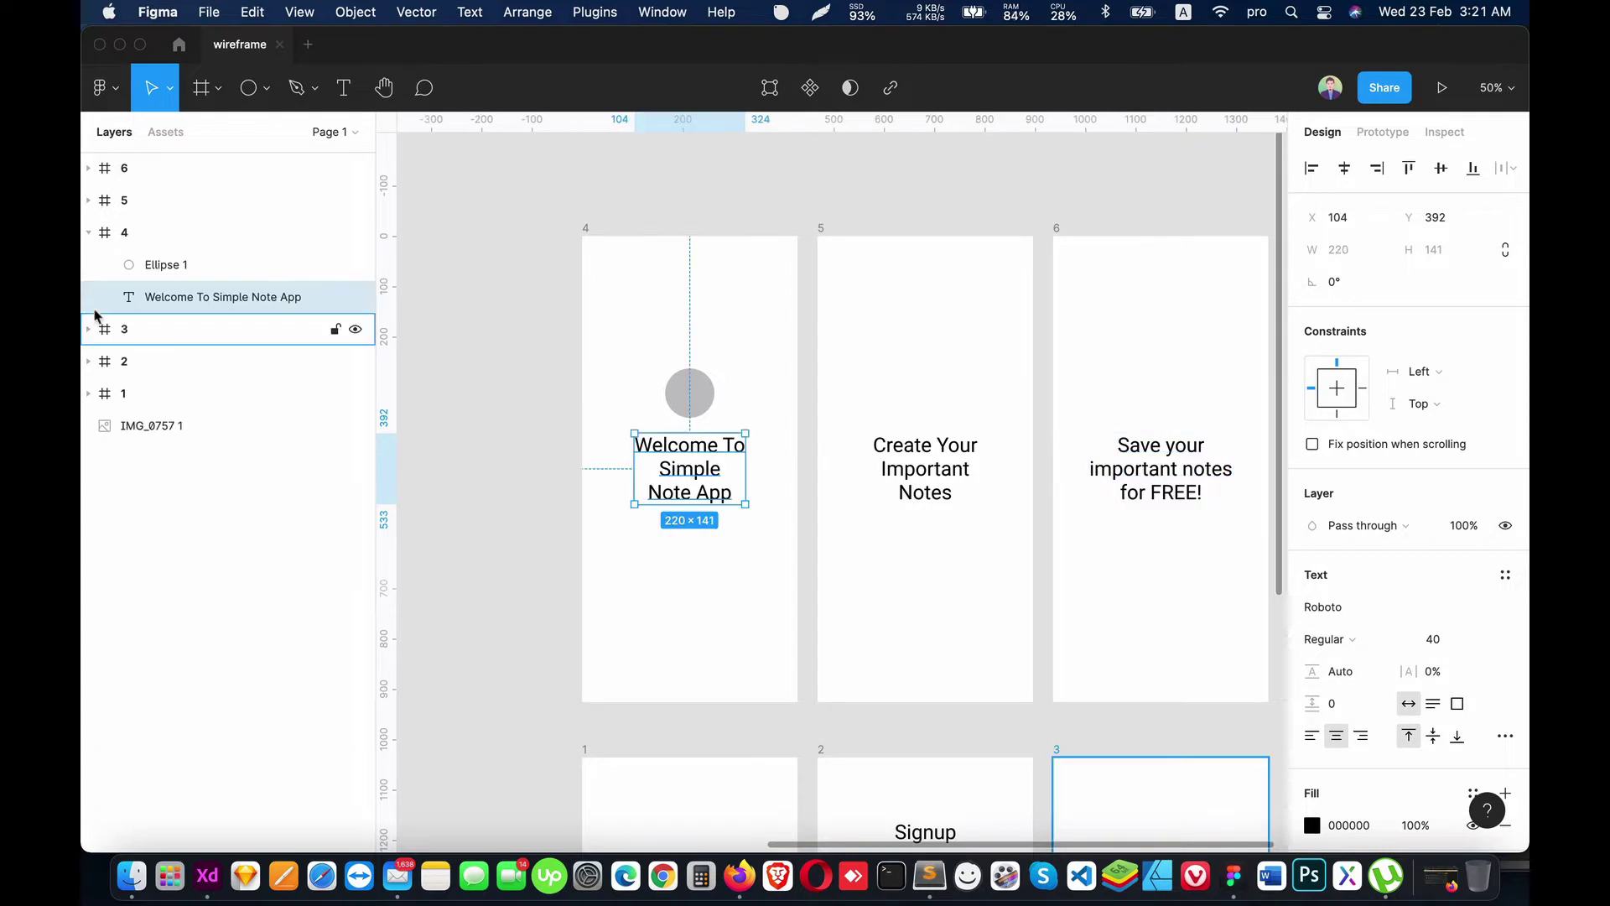
Step: Draw a thin bar at the top of frame 4 with height 5 and corner radius 50
{"action": "left_click", "coordinate": [152, 266]}
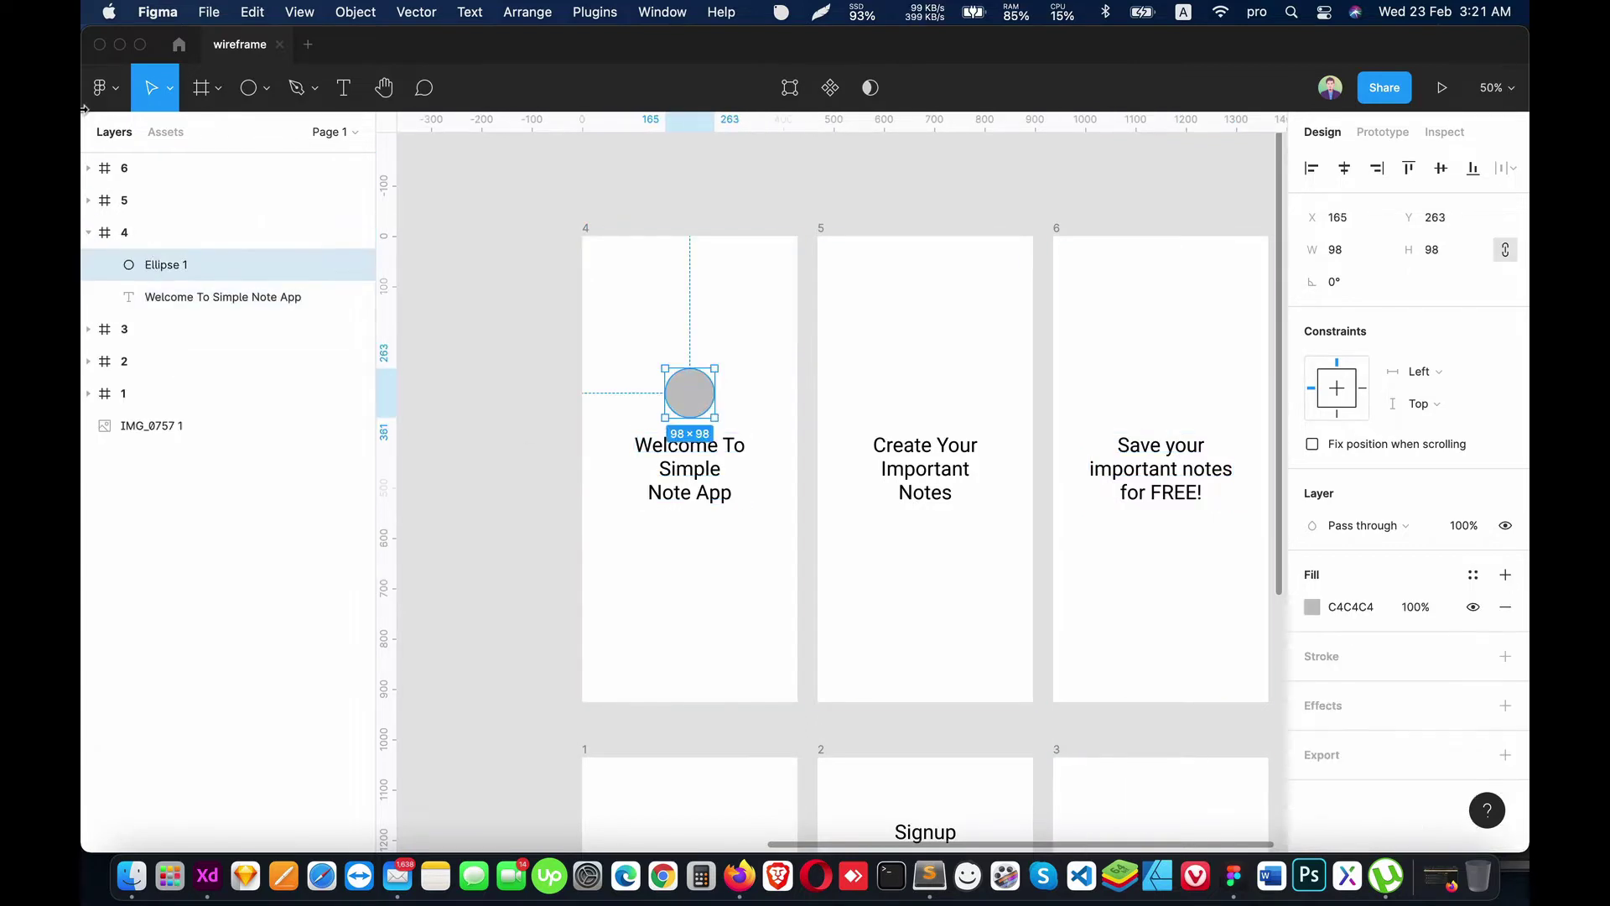
{"action": "left_click", "coordinate": [218, 90]}
{"action": "left_click", "coordinate": [266, 88]}
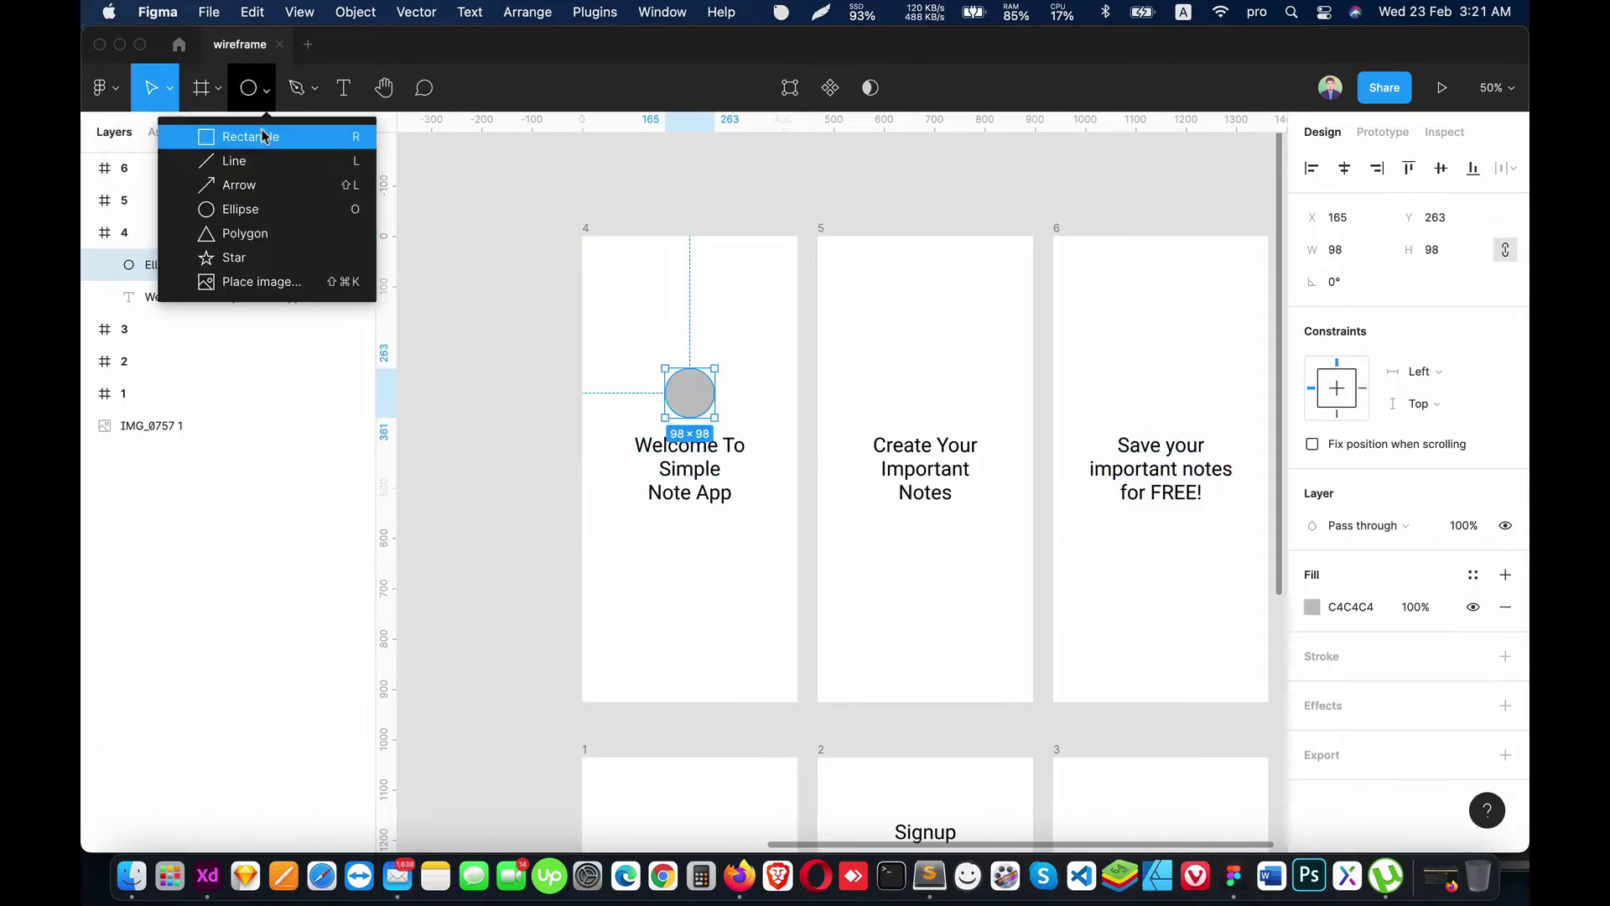
{"action": "left_click", "coordinate": [267, 136]}
{"action": "left_click_drag", "start_coordinate": [610, 262], "coordinate": [646, 270]}
{"action": "scroll", "coordinate": [676, 260], "scroll_direction": "up", "scroll_amount": 5, "text": "ctrl"}
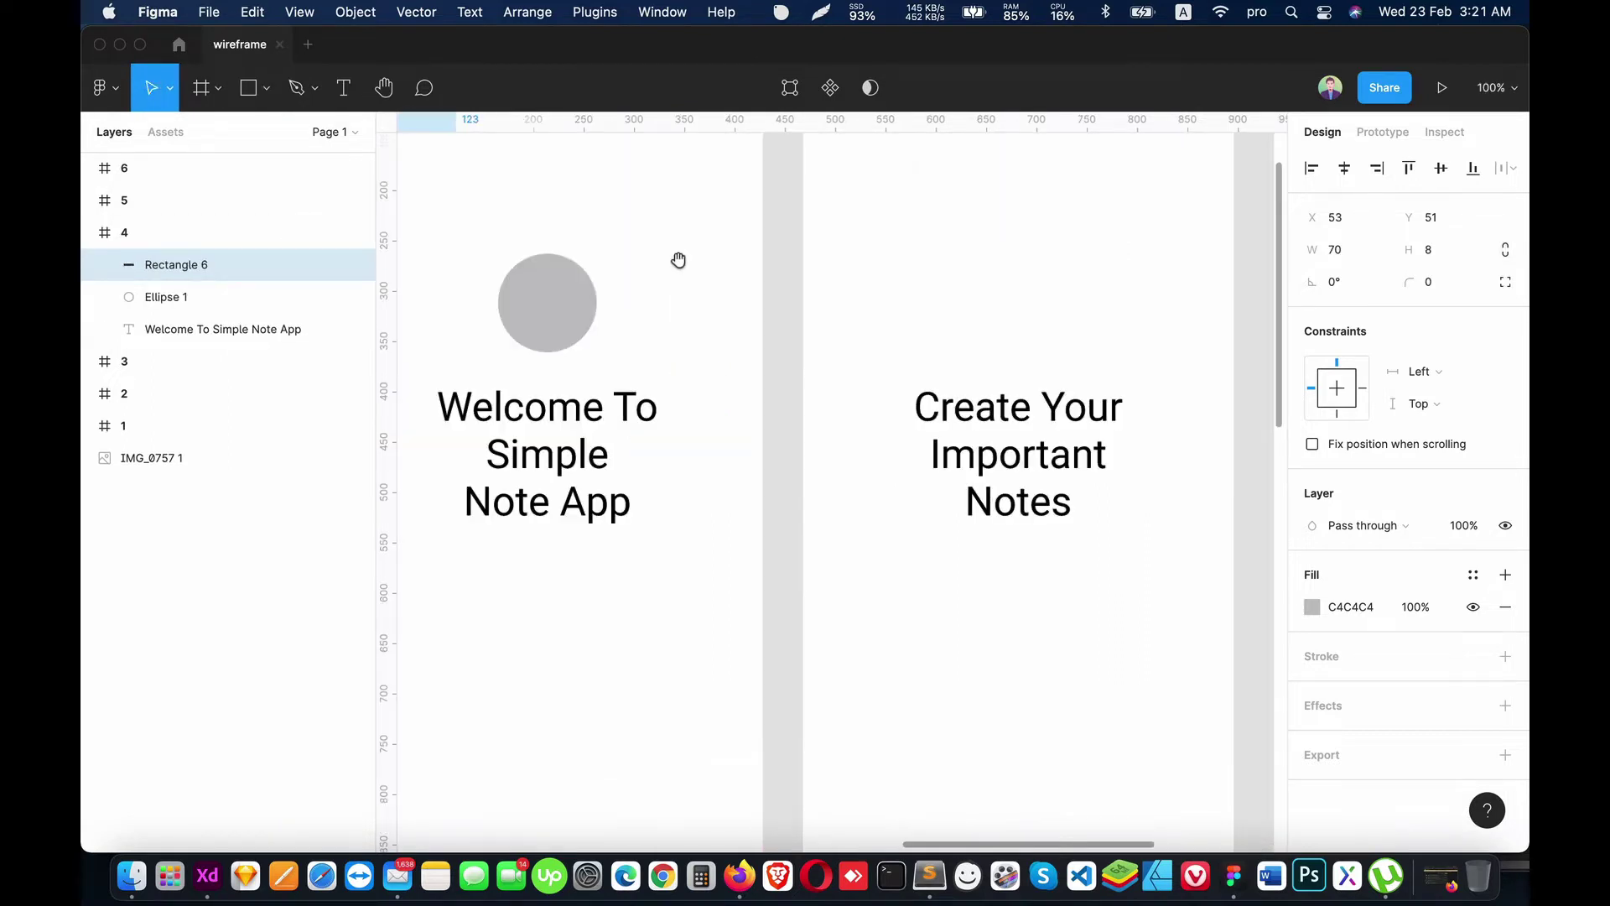
{"action": "scroll", "coordinate": [882, 568], "scroll_direction": "up", "scroll_amount": 3}
{"action": "key", "text": "Escape"}
{"action": "left_click_drag", "start_coordinate": [690, 406], "coordinate": [708, 425]}
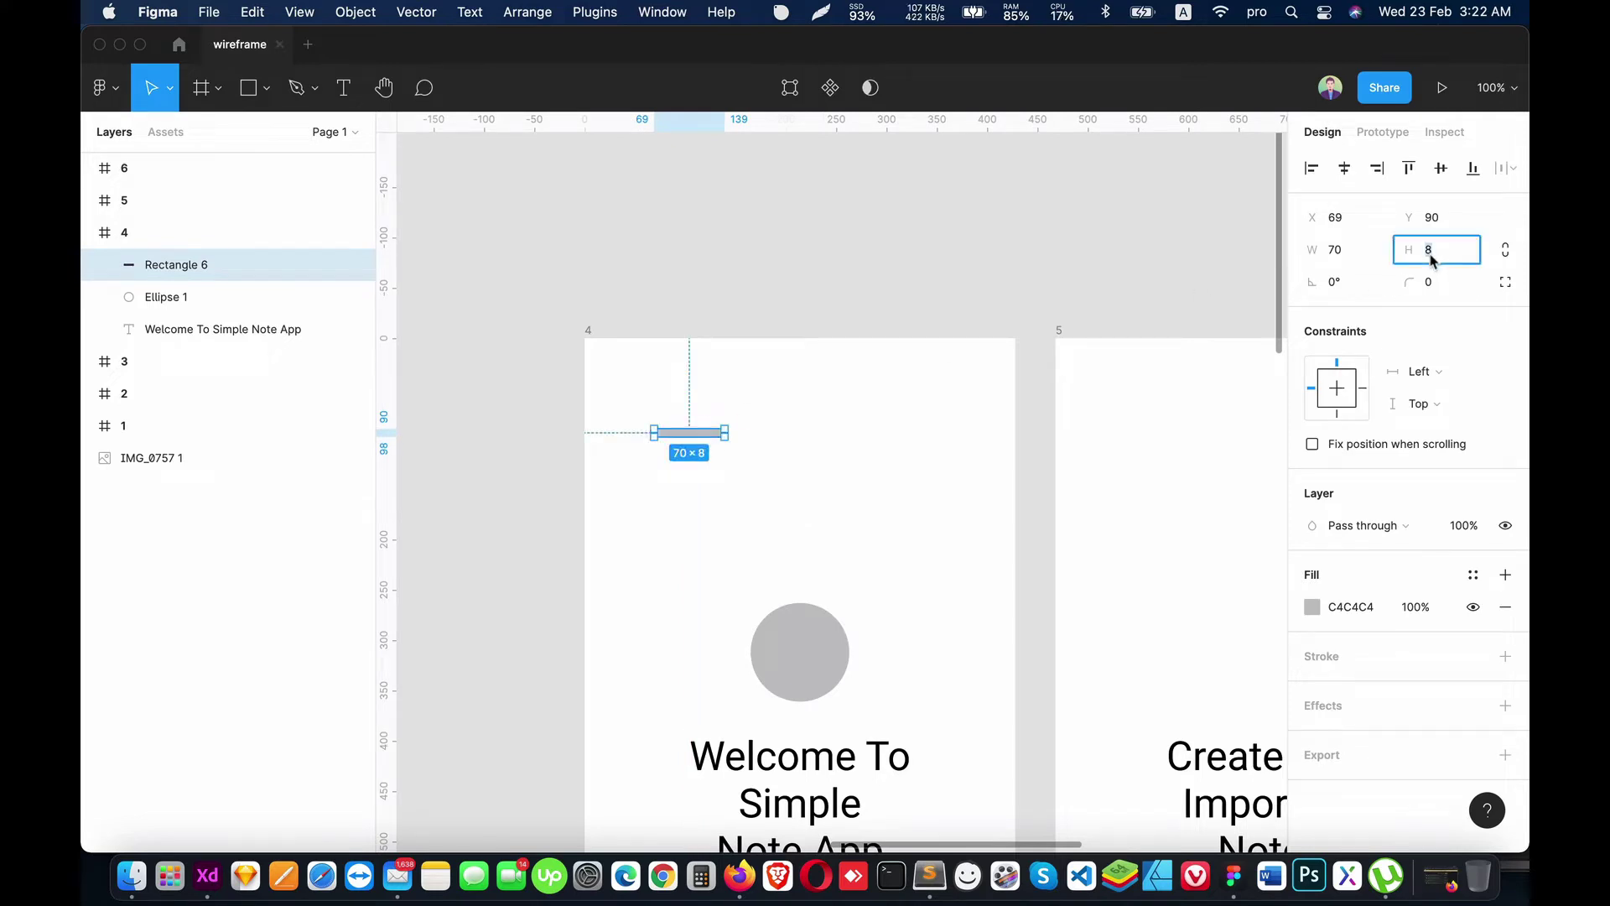
{"action": "type", "text": "5"}
{"action": "key", "text": "Return"}
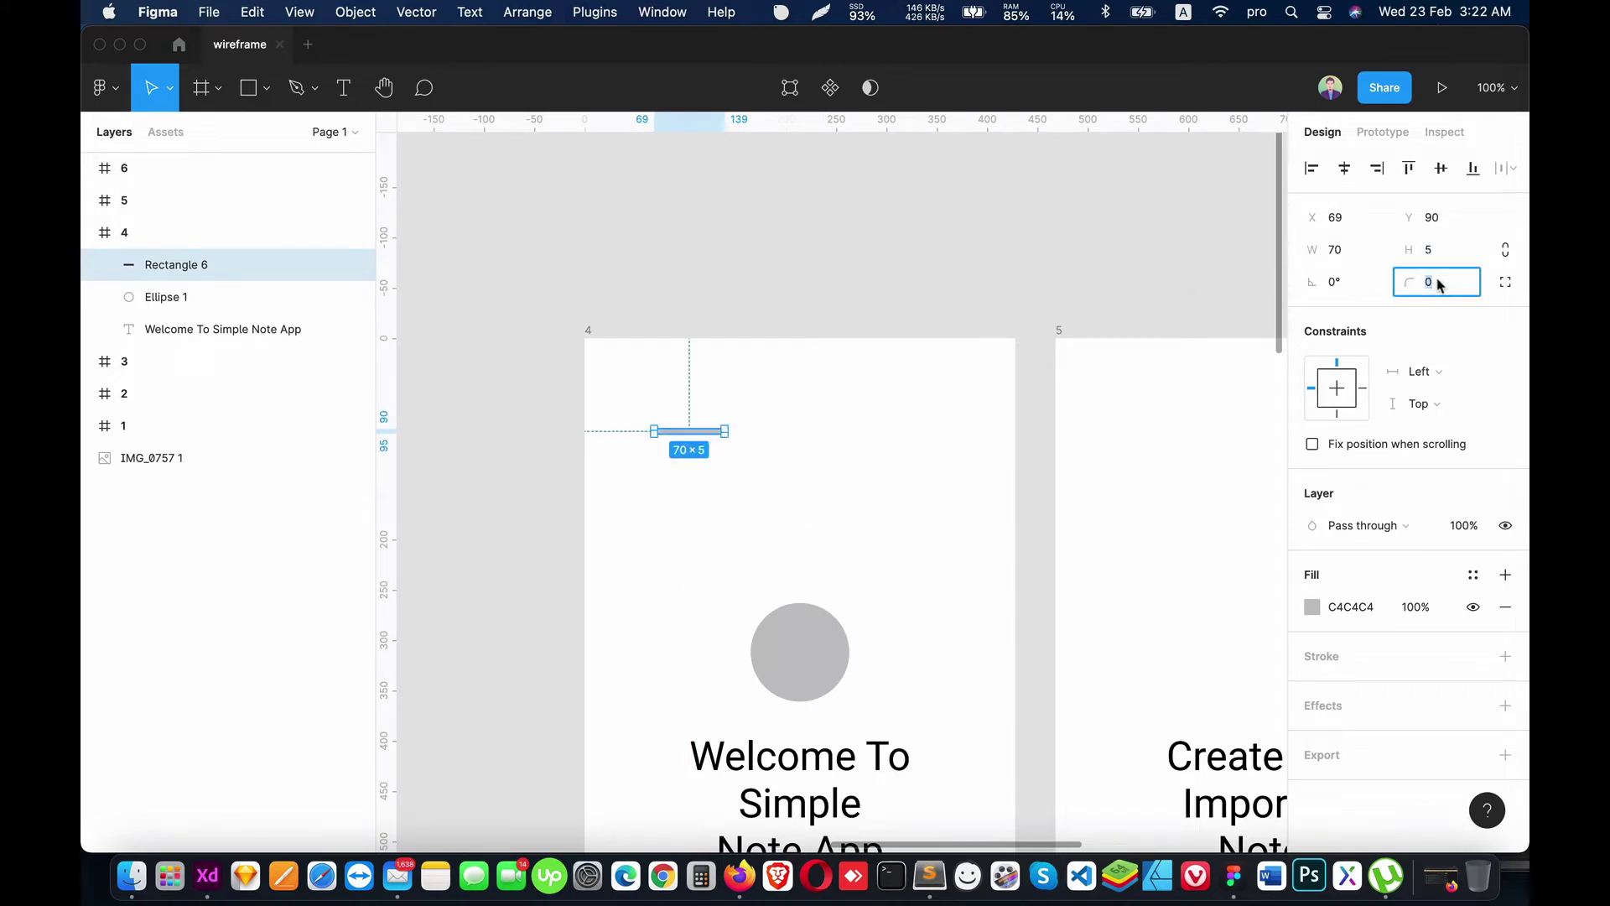
{"action": "type", "text": "50"}
{"action": "key", "text": "Return"}
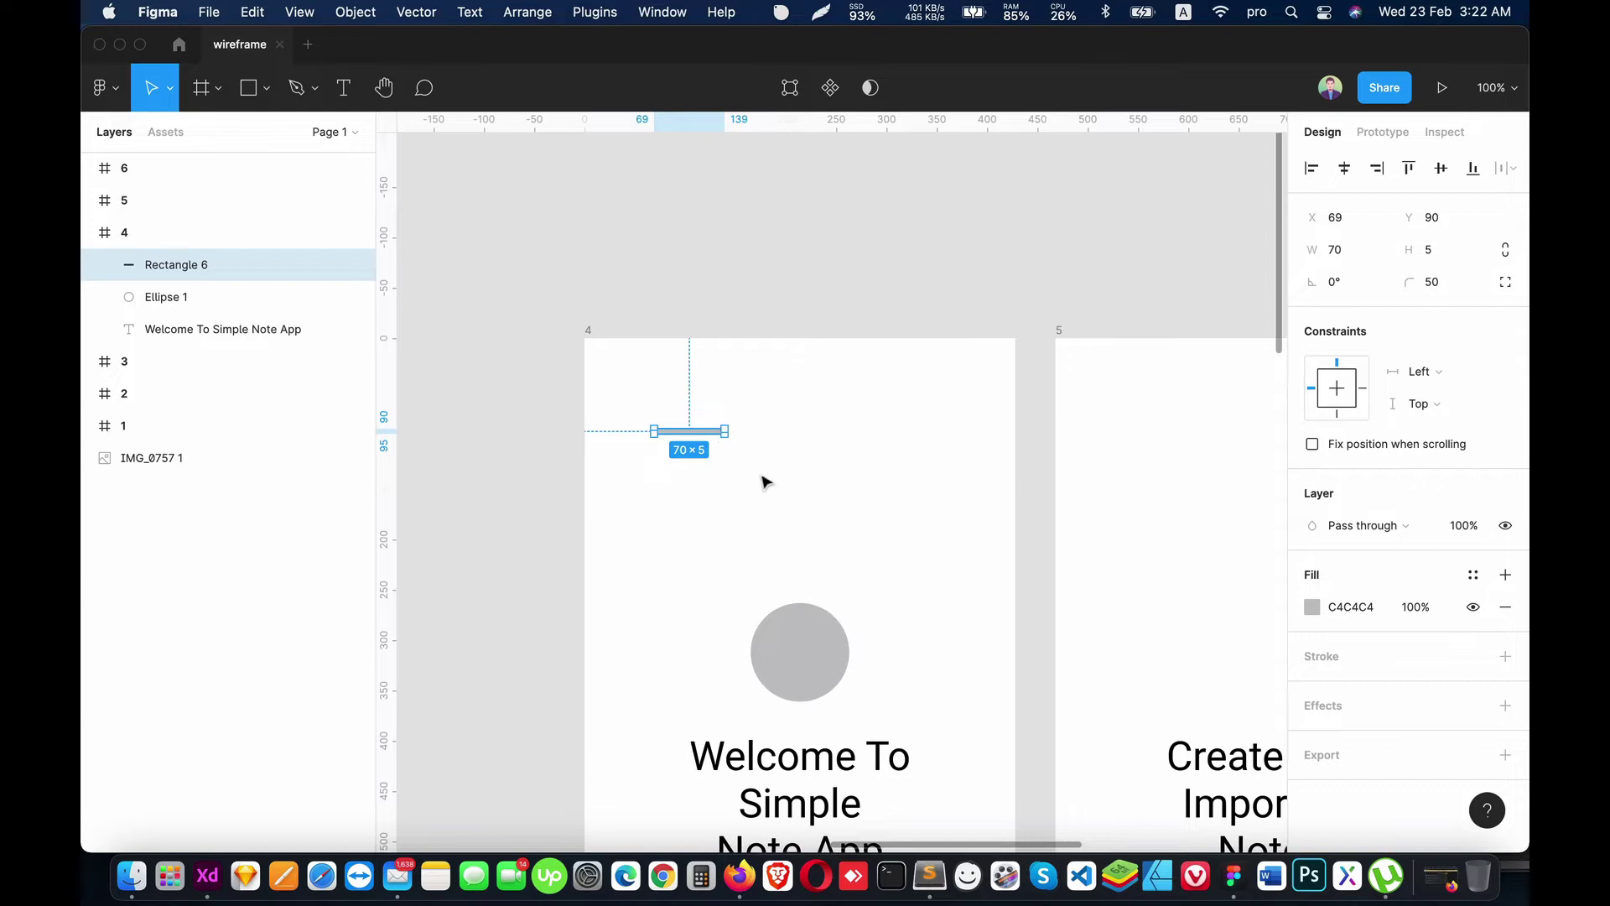
Step: Paste two copies of the bar in a row to its right
{"action": "left_click", "coordinate": [763, 482]}
{"action": "left_click", "coordinate": [713, 433]}
{"action": "key", "text": "super+c"}
{"action": "key", "text": "super+v"}
{"action": "left_click_drag", "start_coordinate": [713, 433], "coordinate": [882, 435]}
{"action": "key", "text": "super+v"}
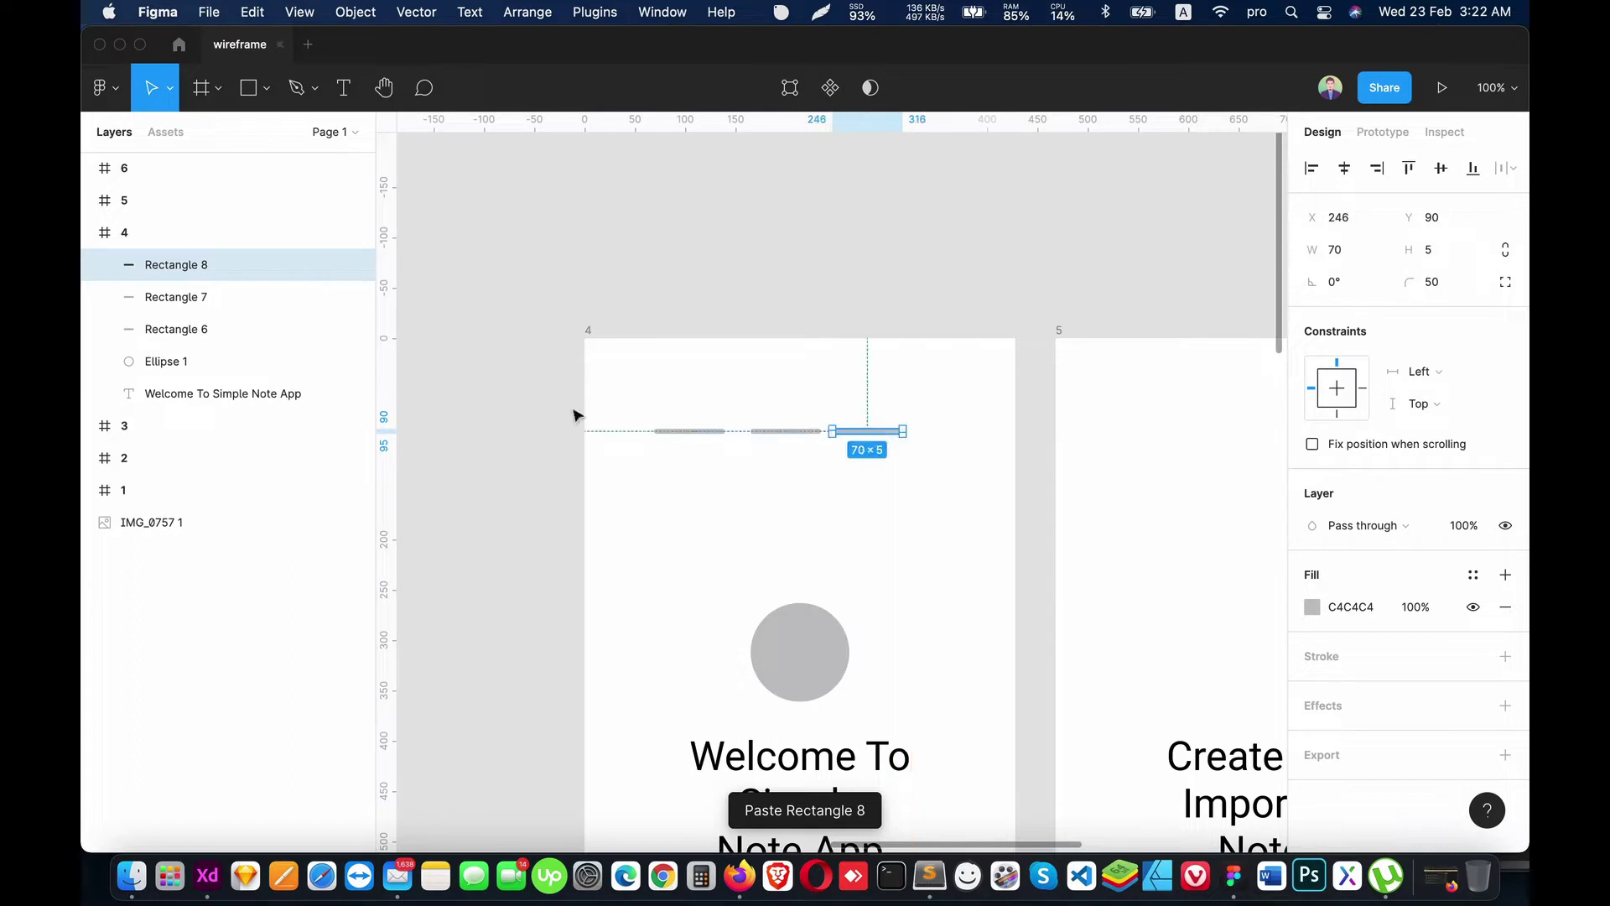
Step: Space the three progress bars evenly and group them
{"action": "left_click", "coordinate": [201, 330], "text": "shift"}
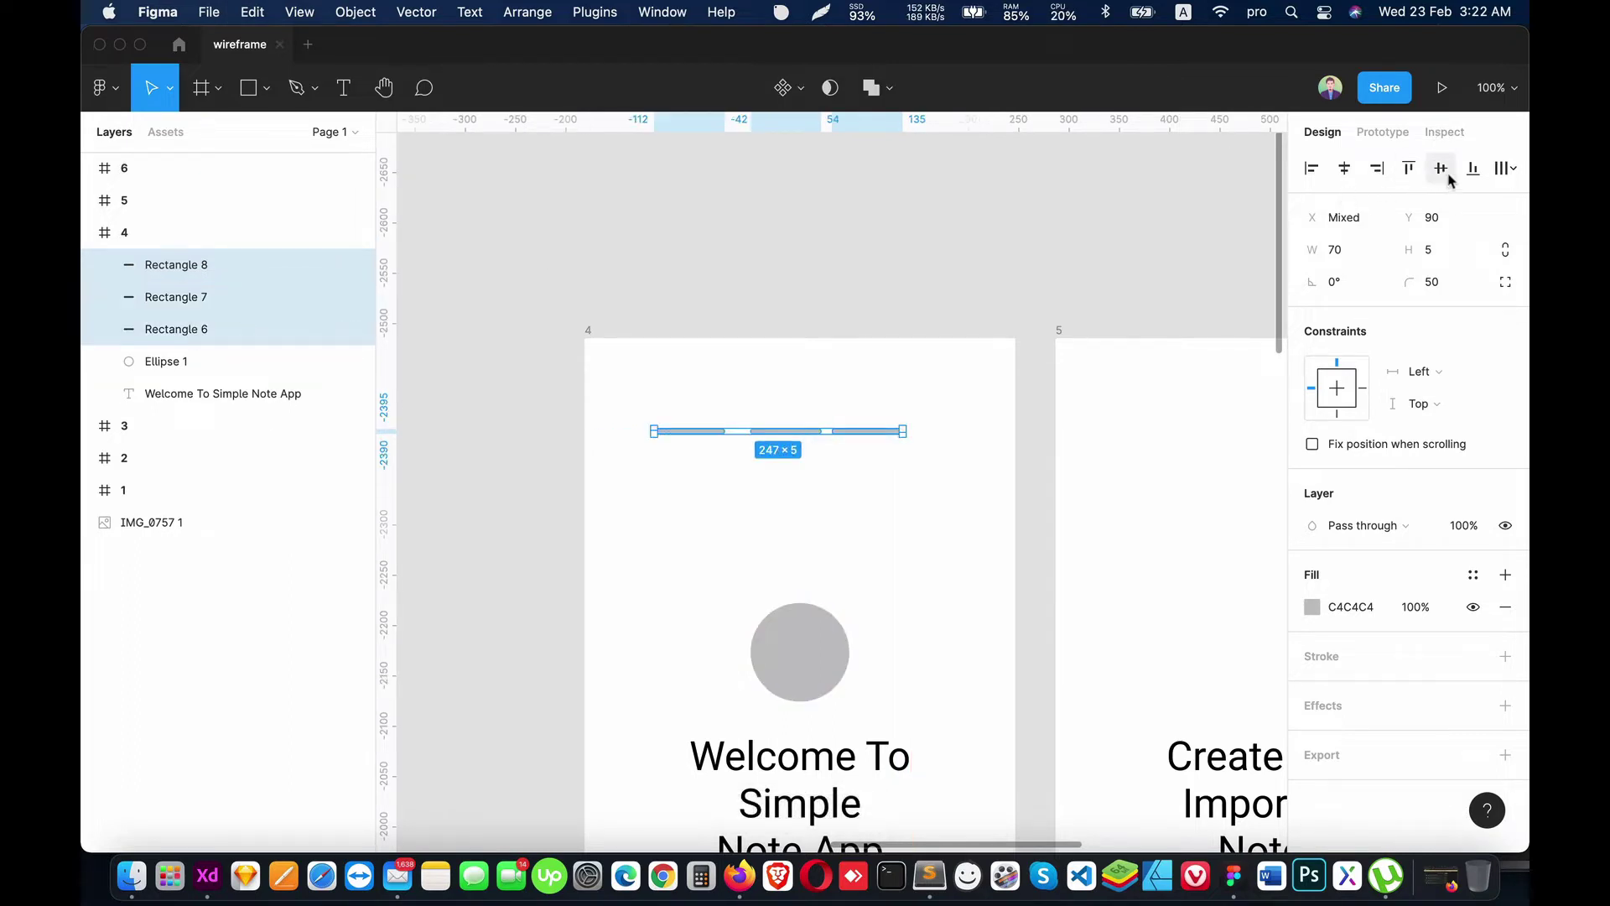
{"action": "left_click", "coordinate": [1507, 168]}
{"action": "left_click", "coordinate": [1375, 258]}
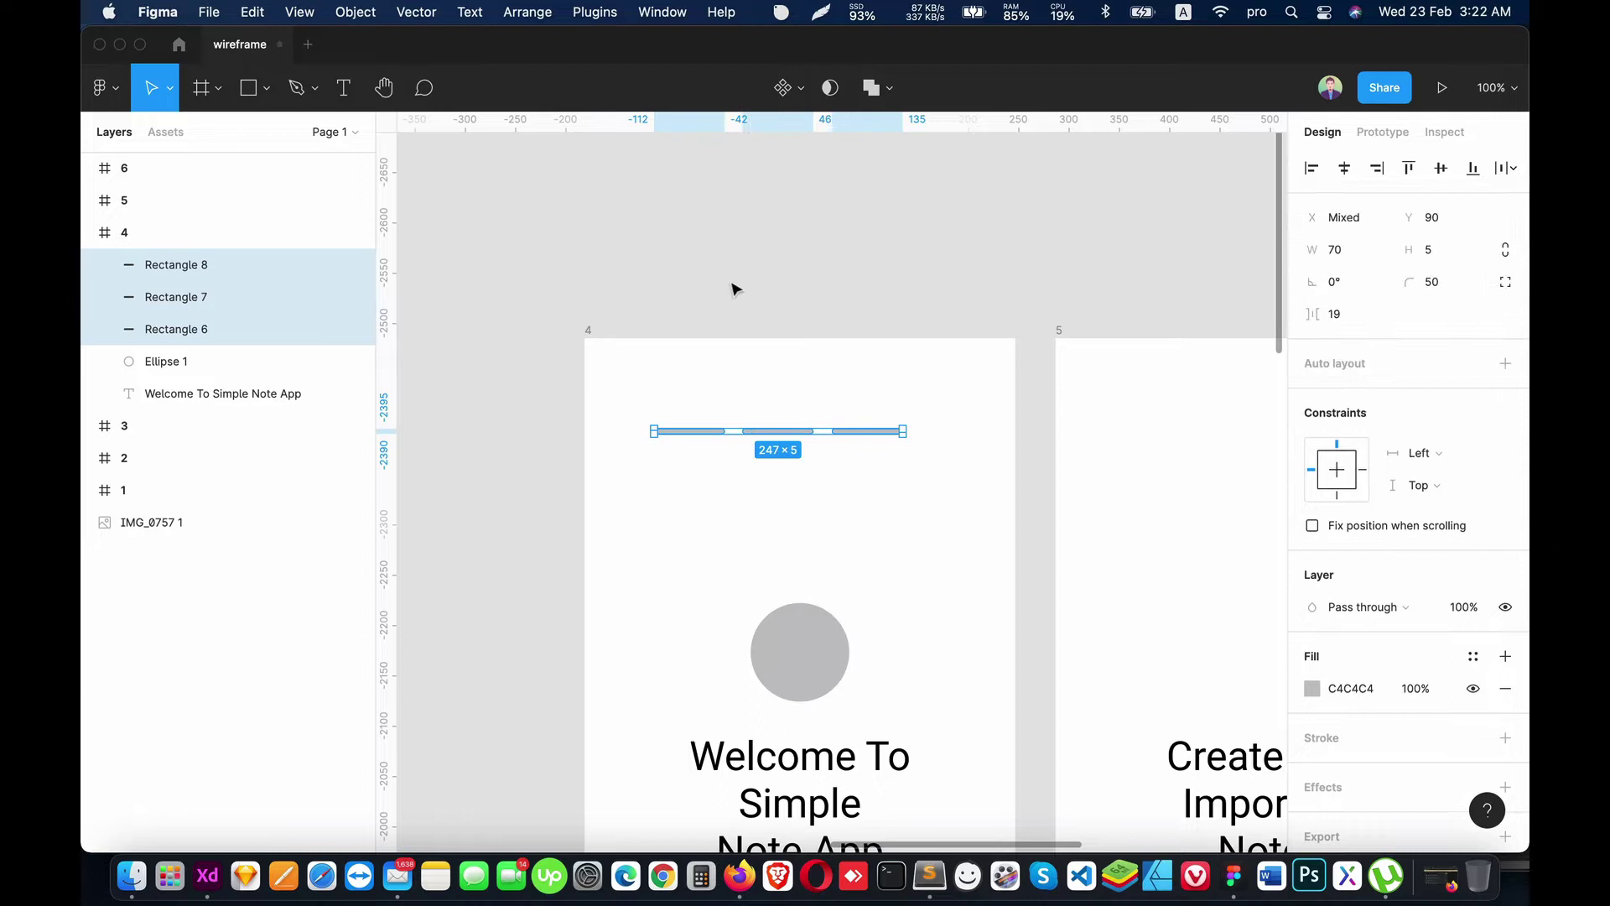
{"action": "key", "text": "ctrl+g"}
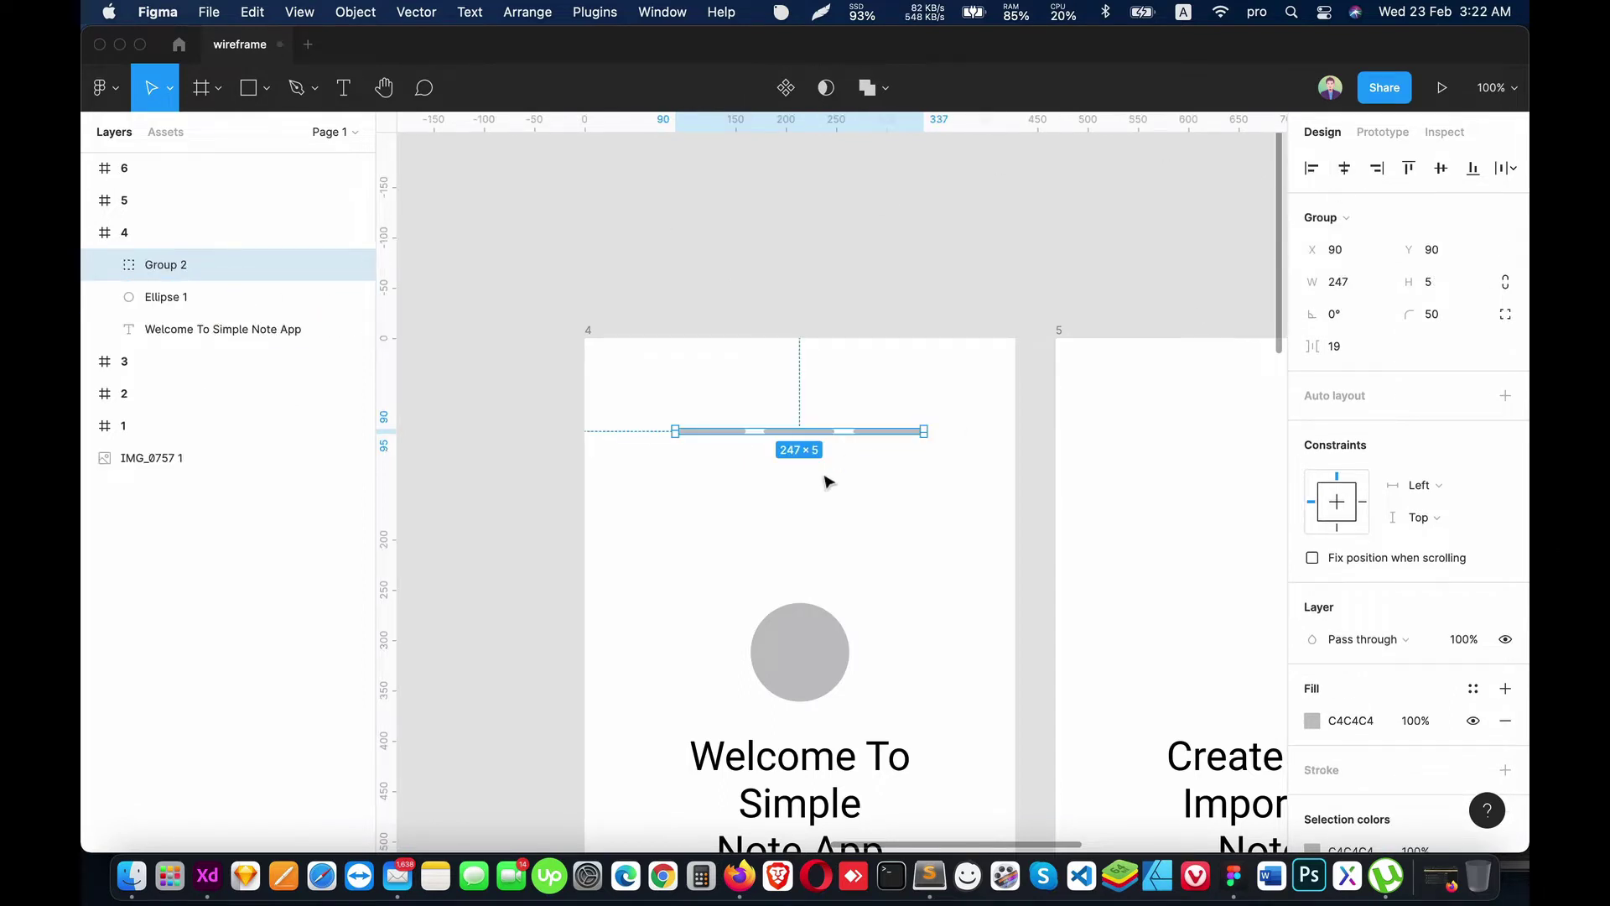
Step: Set the second and third bars' fill to pale grey E8E8E8
{"action": "key", "text": "Escape"}
{"action": "double_click", "coordinate": [799, 431]}
{"action": "left_click", "coordinate": [890, 431], "text": "shift"}
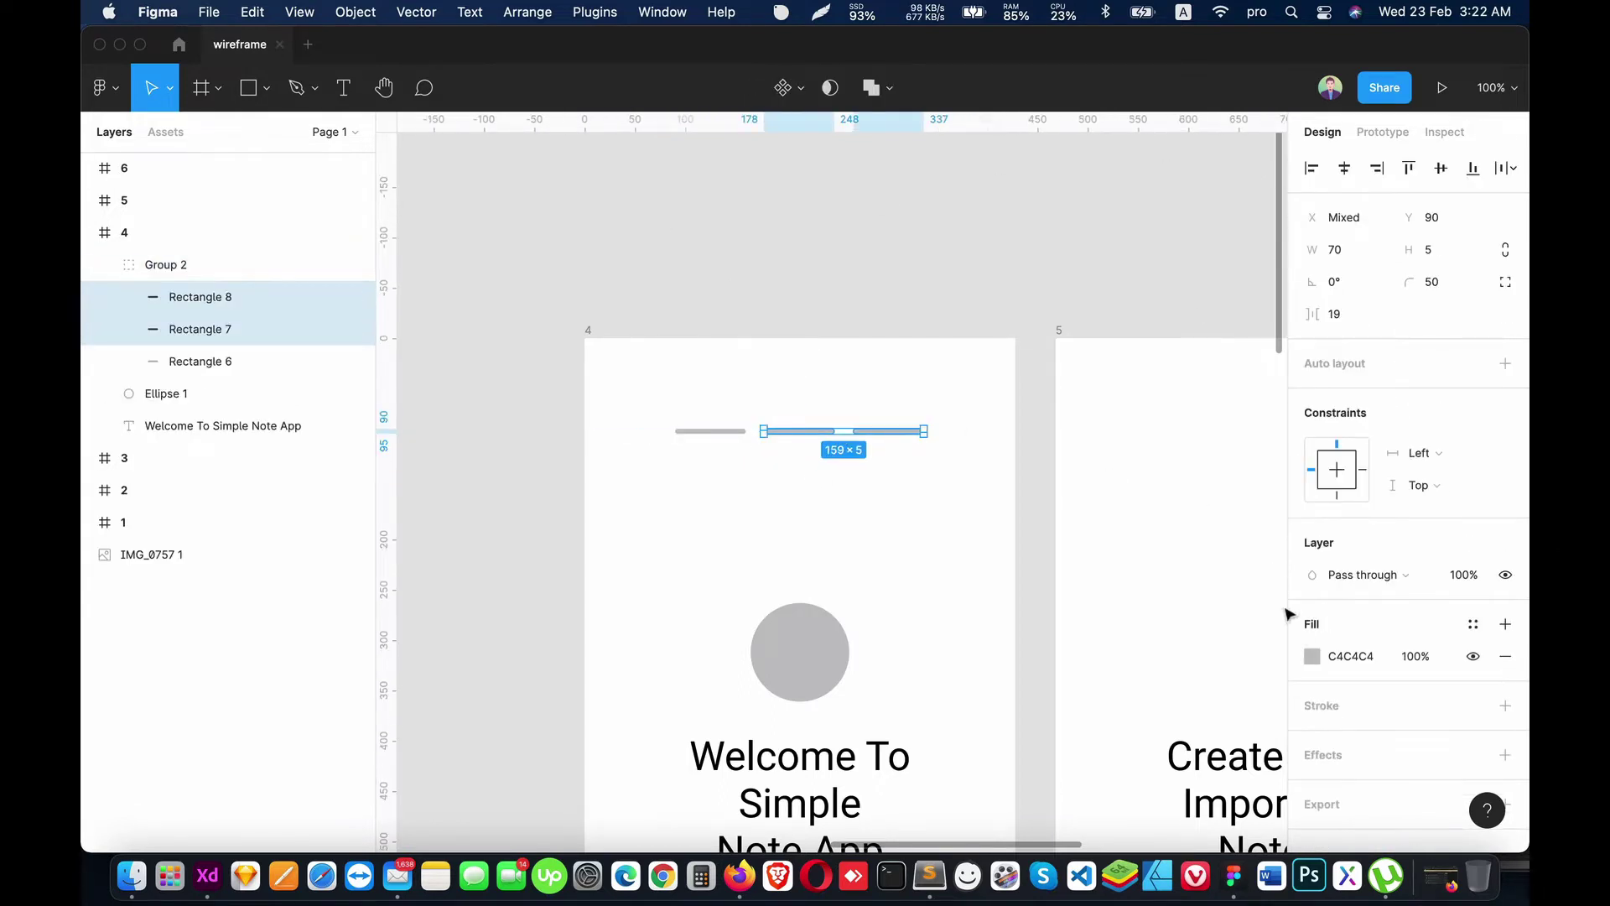
{"action": "left_click", "coordinate": [1313, 656]}
{"action": "left_click", "coordinate": [1166, 756]}
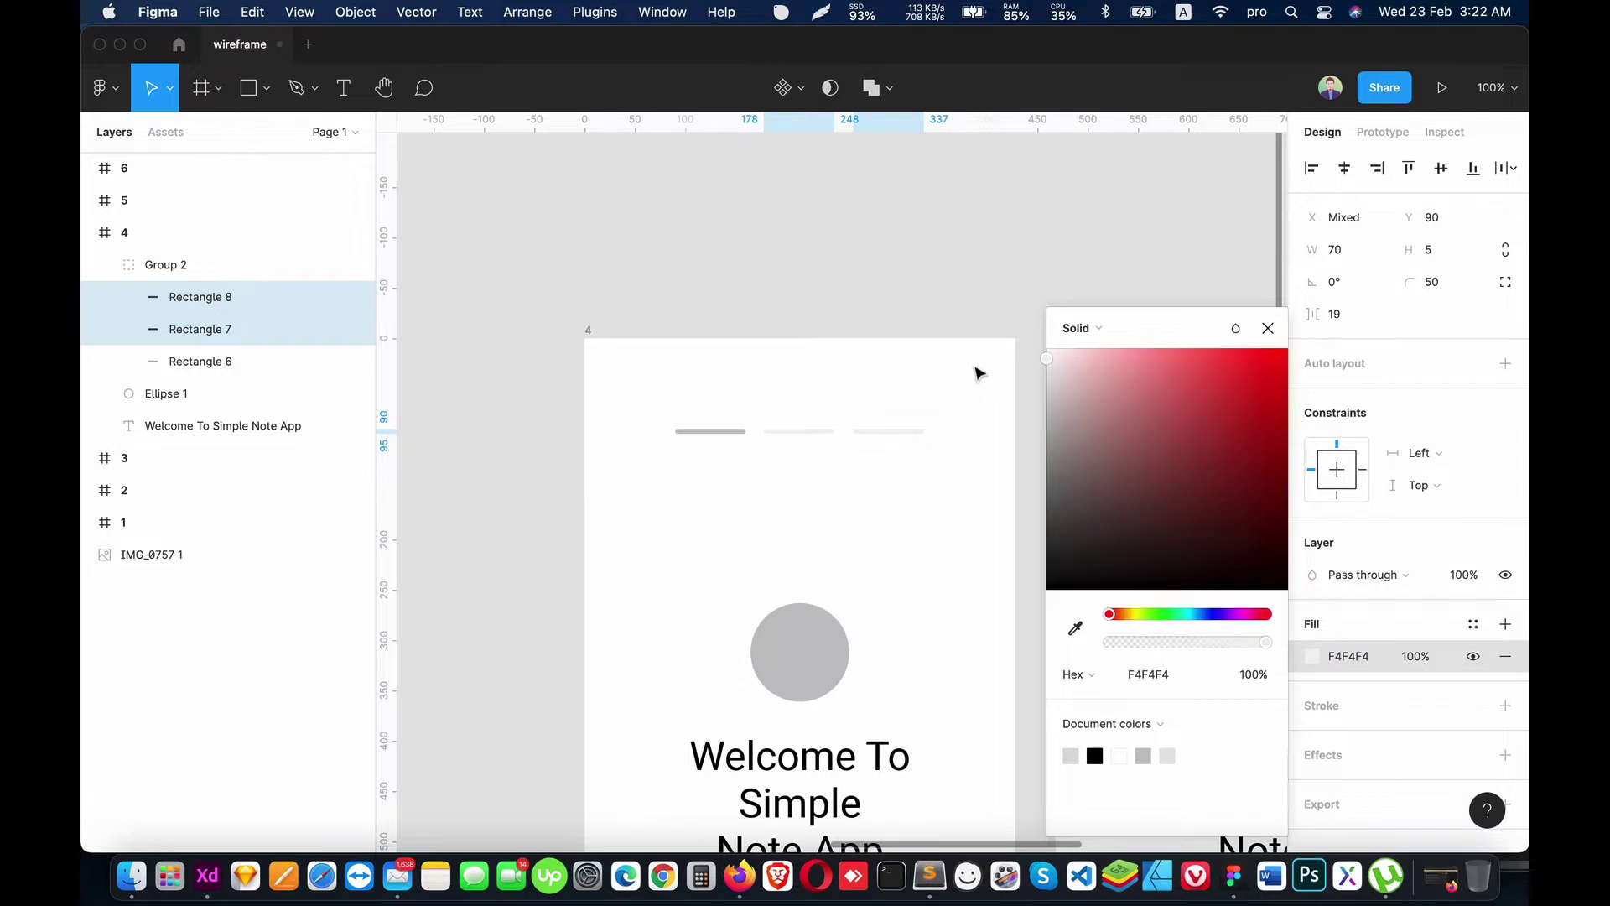
{"action": "left_click_drag", "start_coordinate": [1047, 359], "coordinate": [1015, 378]}
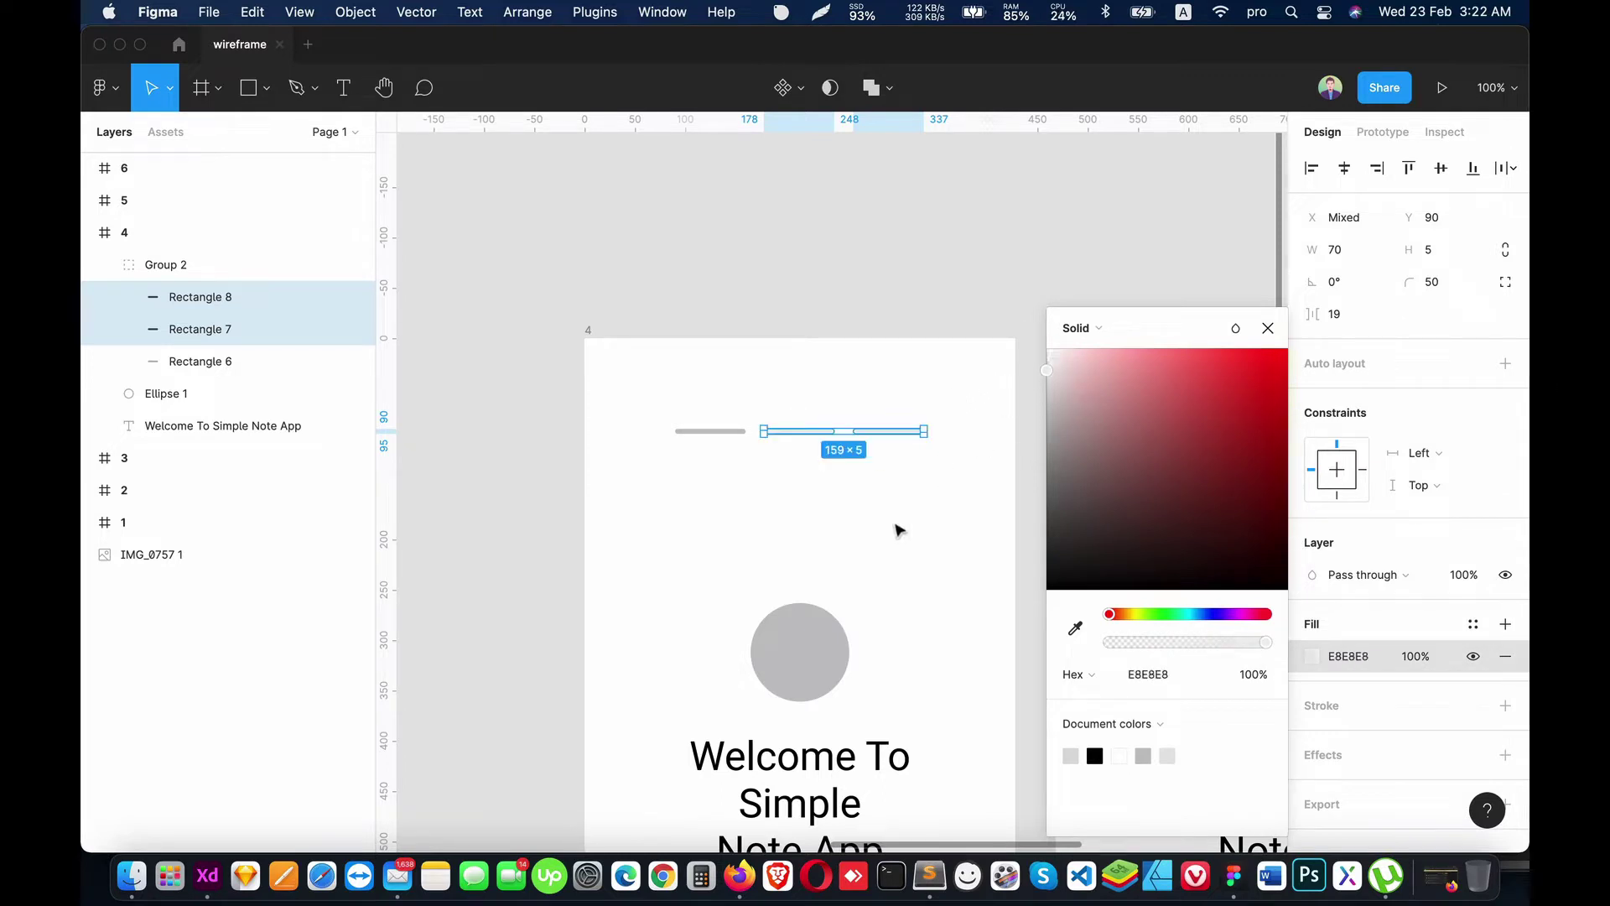
{"action": "left_click", "coordinate": [899, 530]}
Step: Move the progress bar group slightly lower, to Y 100
{"action": "left_click", "coordinate": [176, 275]}
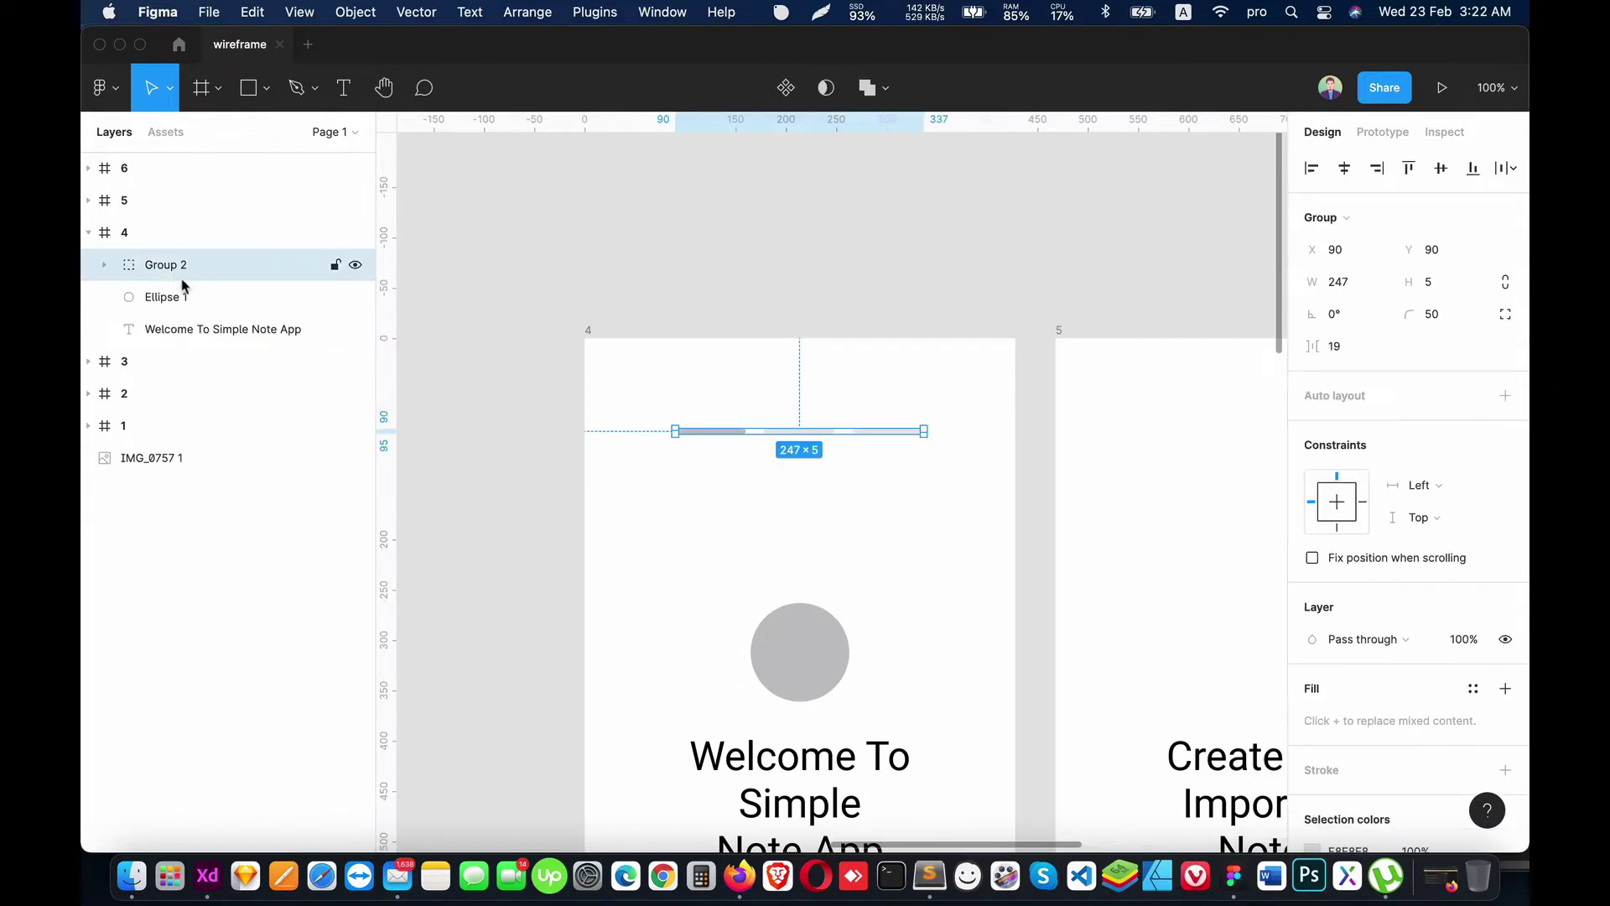
{"action": "scroll", "coordinate": [730, 439], "scroll_direction": "down", "scroll_amount": 3}
{"action": "scroll", "coordinate": [730, 439], "scroll_direction": "right", "scroll_amount": 4}
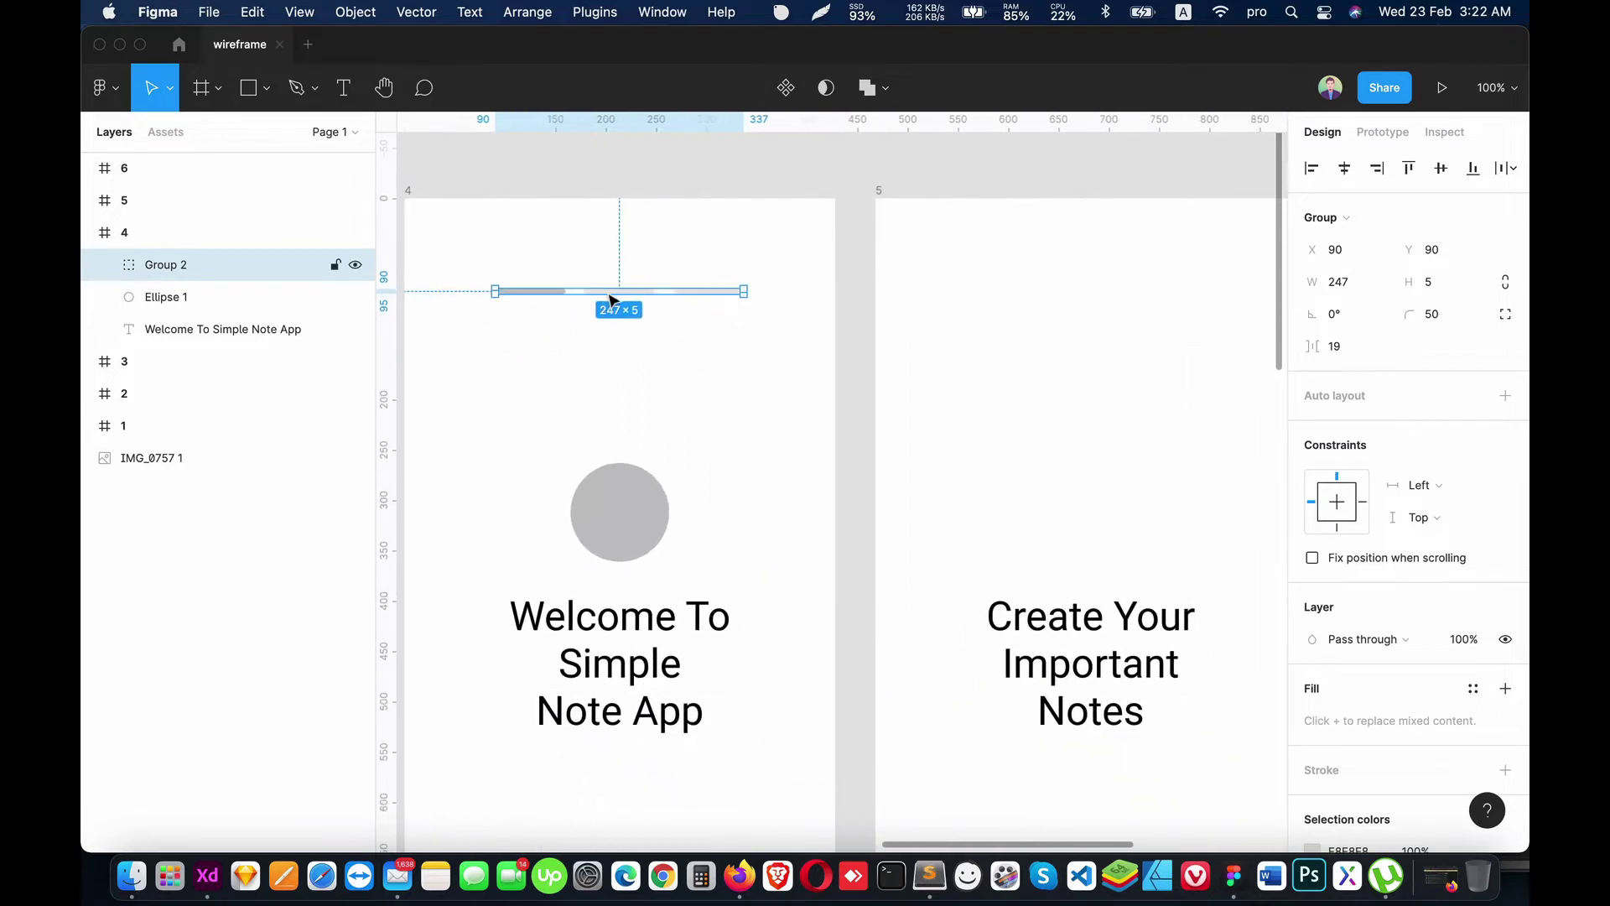
{"action": "left_click_drag", "start_coordinate": [610, 300], "coordinate": [610, 310]}
{"action": "scroll", "coordinate": [819, 309], "scroll_direction": "left", "scroll_amount": 4}
{"action": "scroll", "coordinate": [575, 370], "scroll_direction": "right", "scroll_amount": 4}
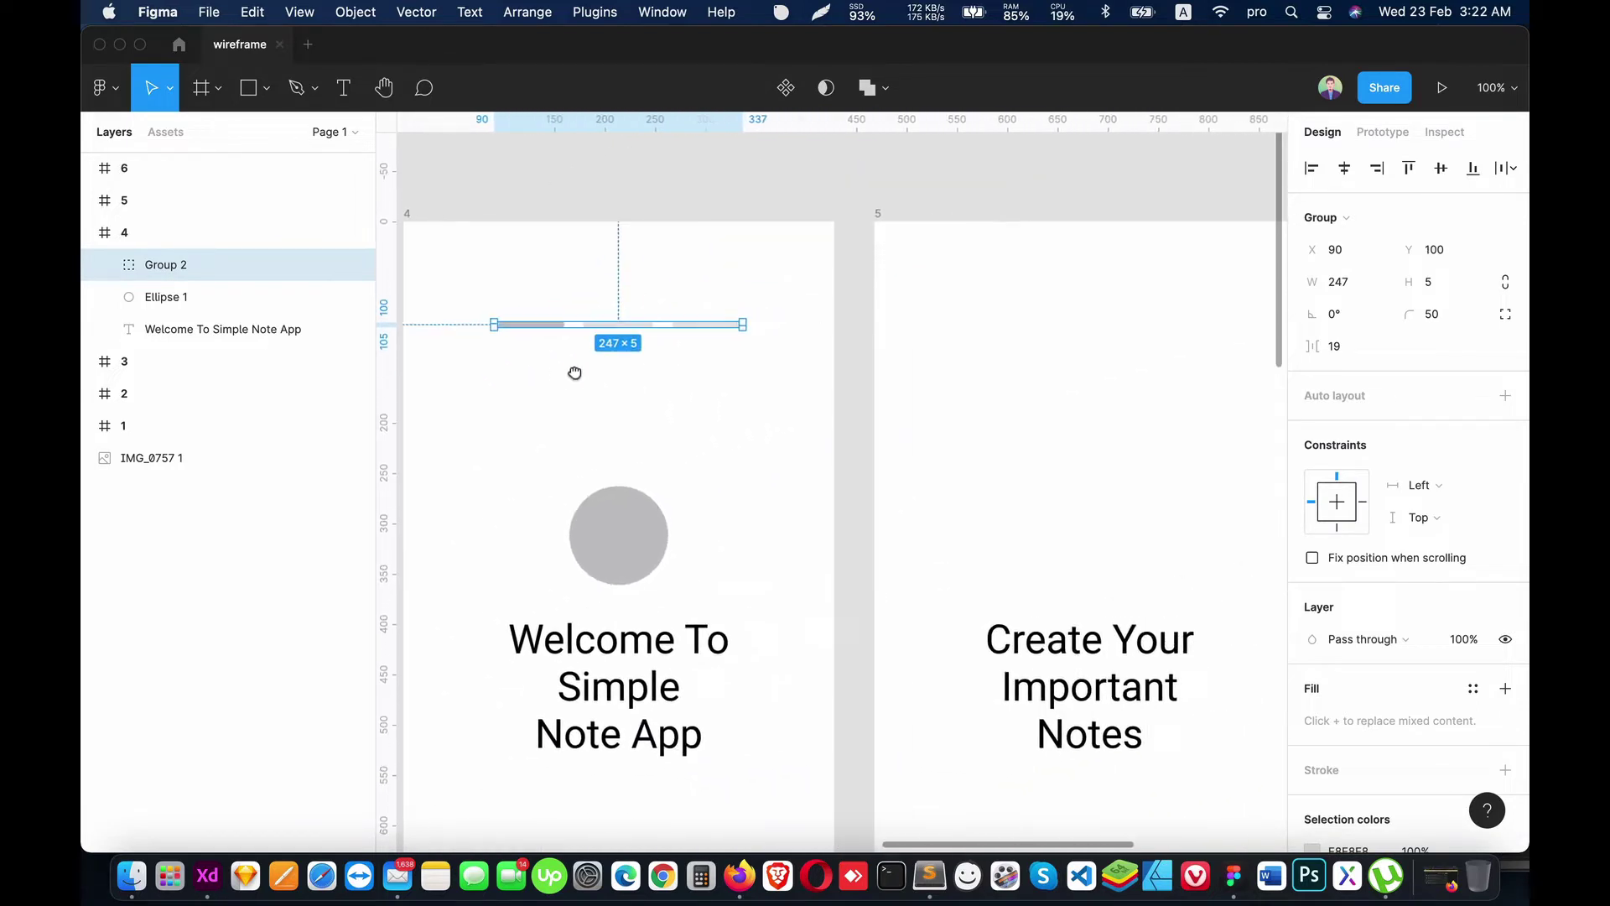
Step: Paste the progress bar group into the Create Your Important Notes frame
{"action": "left_click", "coordinate": [992, 342]}
{"action": "left_click_drag", "start_coordinate": [992, 341], "coordinate": [892, 352]}
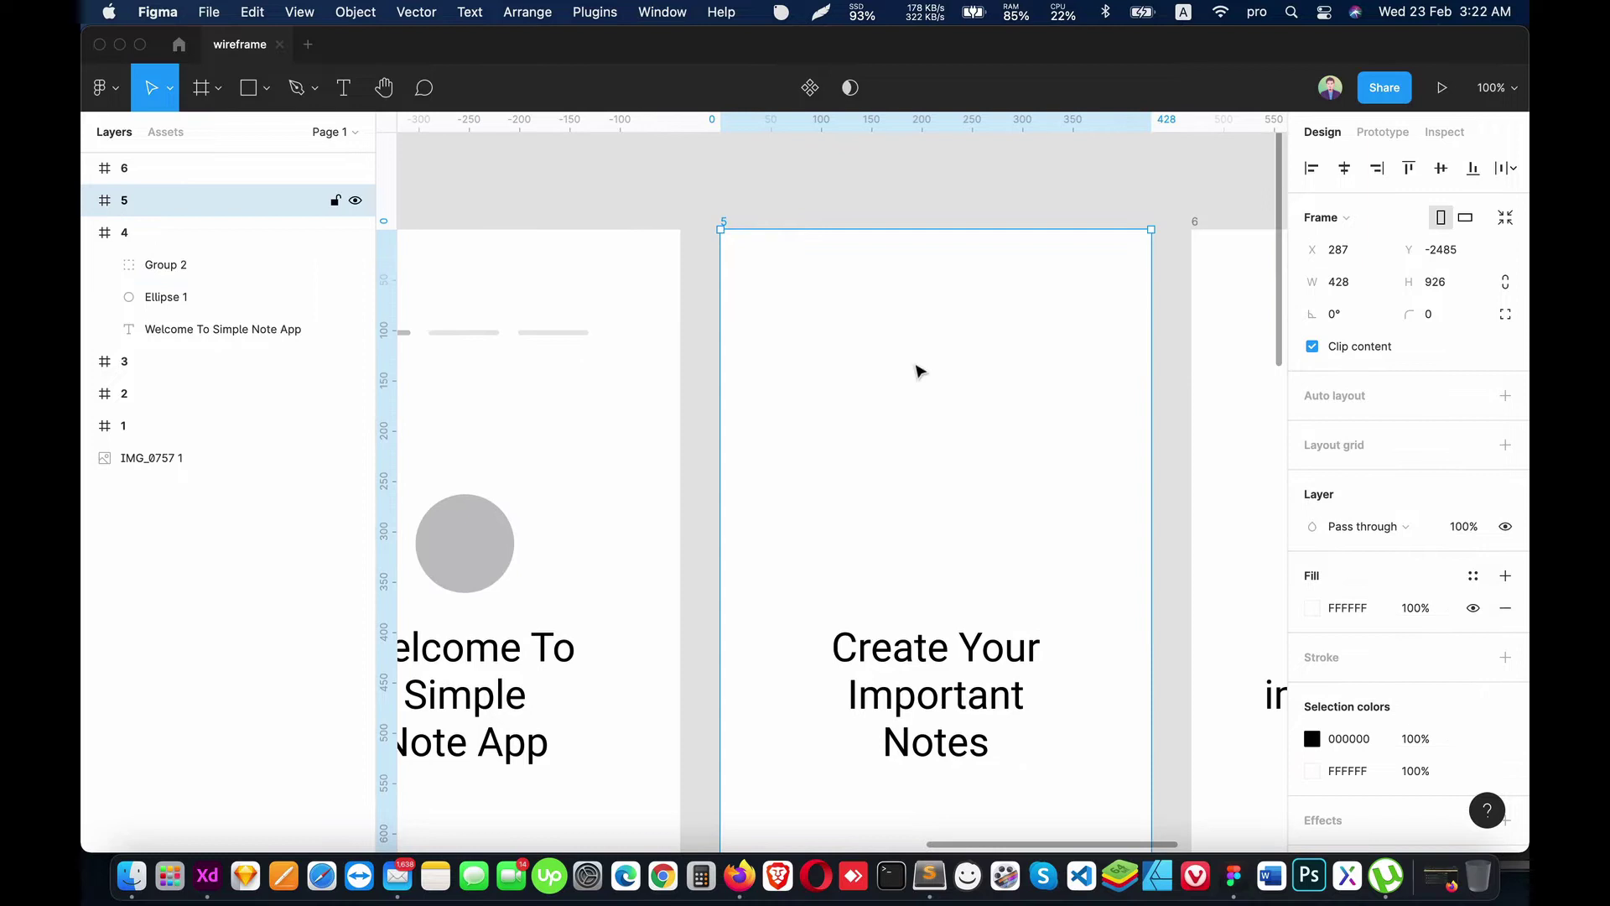
{"action": "key", "text": "super+v"}
{"action": "left_click", "coordinate": [920, 366]}
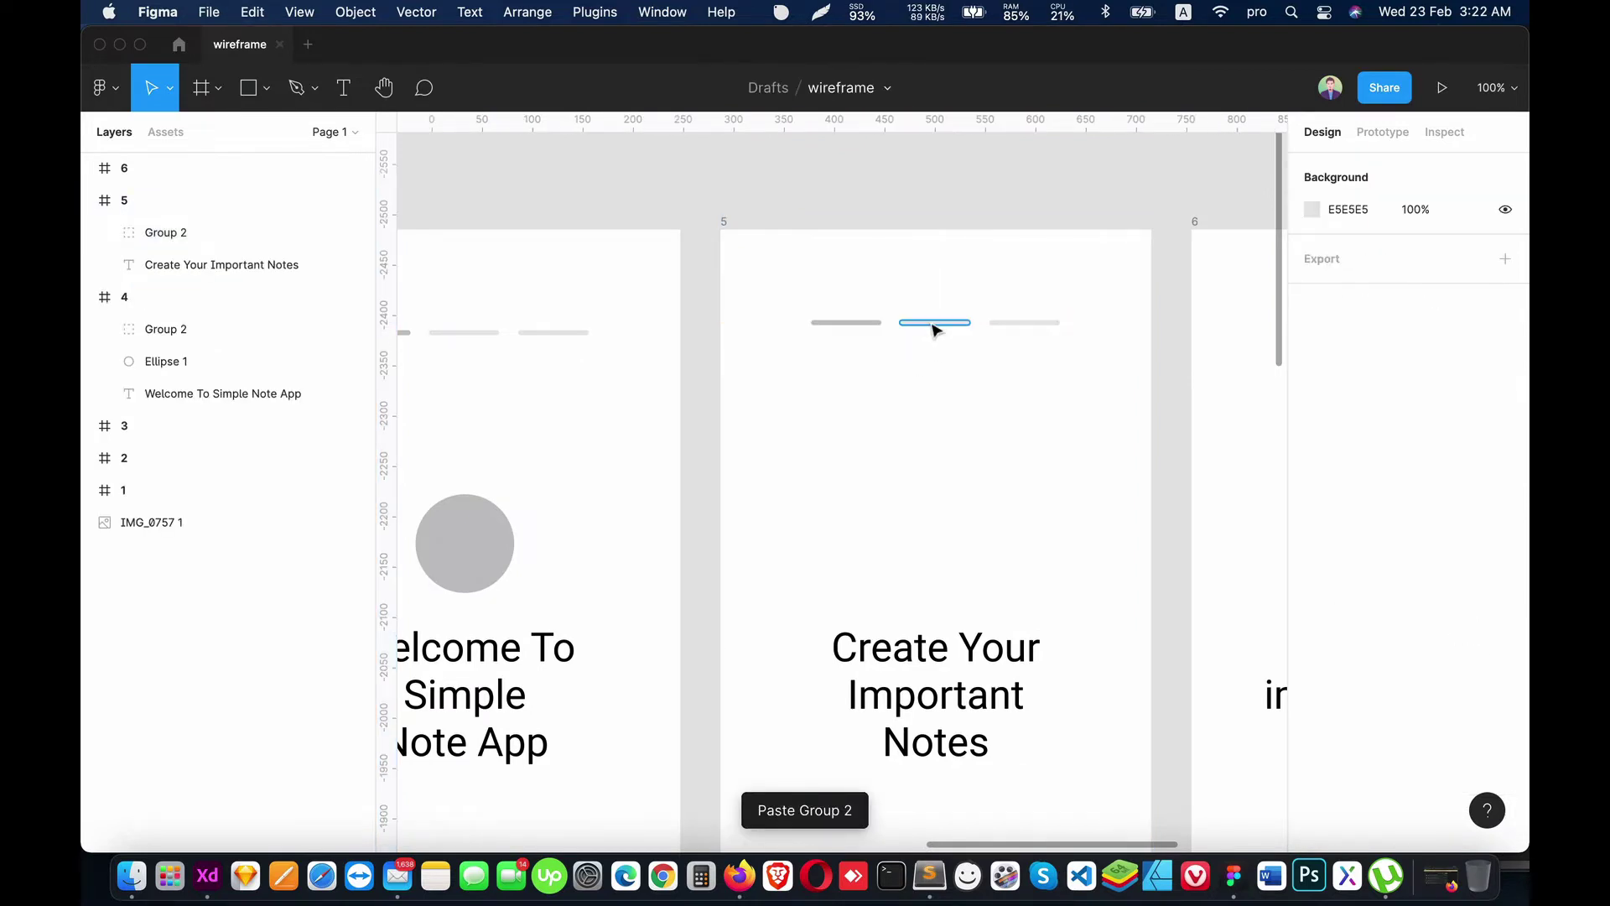
Step: Darken the middle bar's fill to C4C4C4
{"action": "left_click", "coordinate": [934, 323], "text": "super"}
{"action": "left_click", "coordinate": [845, 323], "text": "super"}
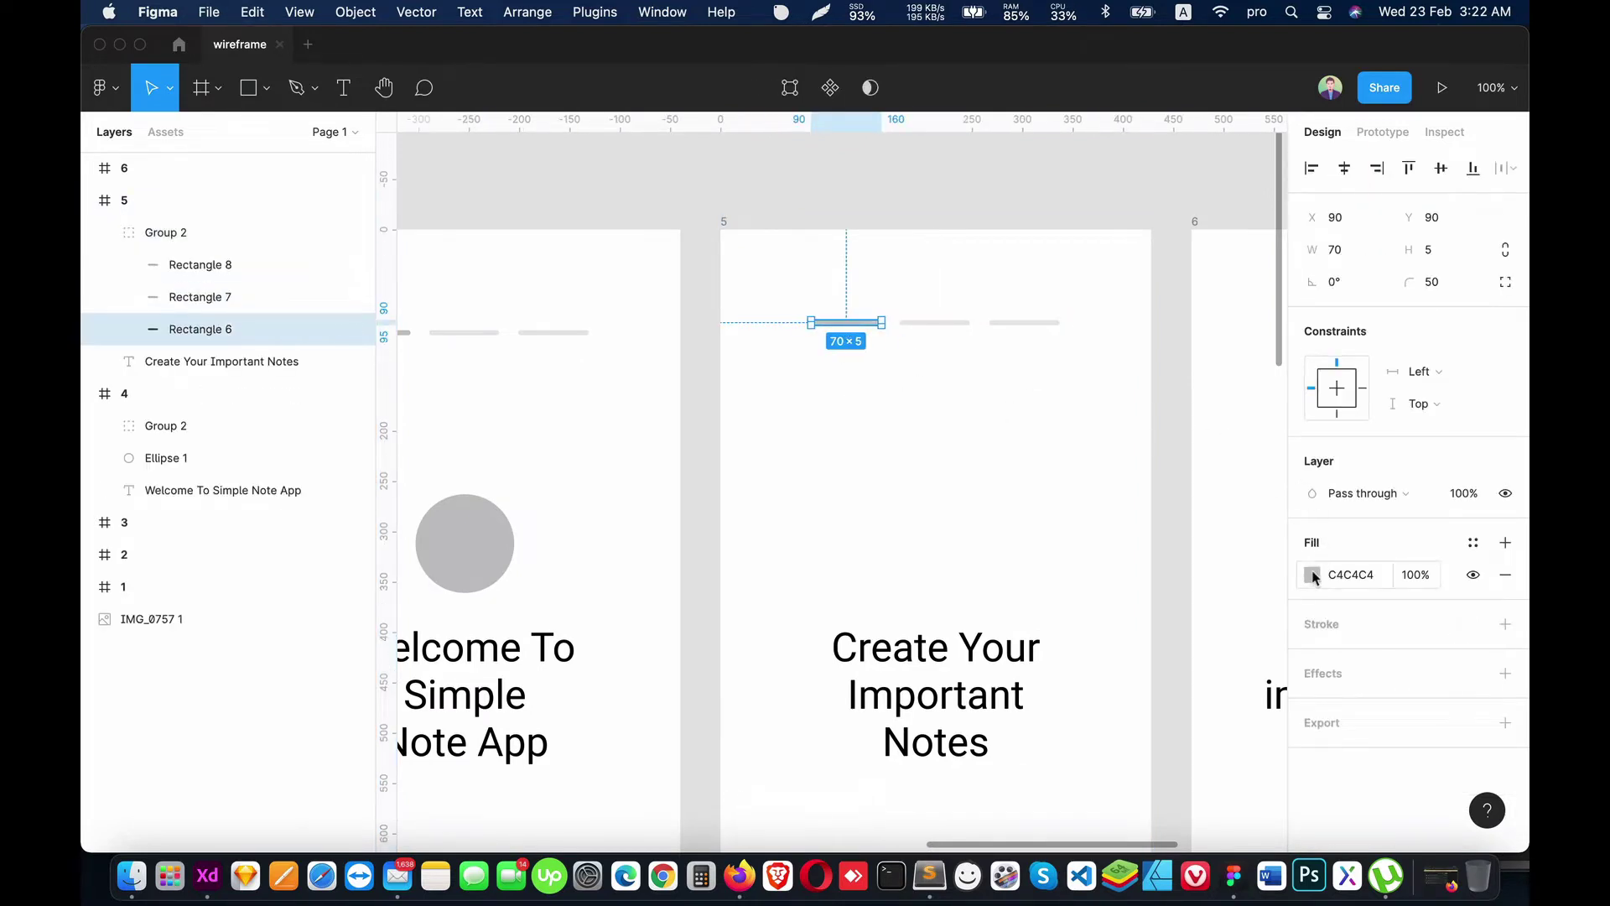
{"action": "left_click", "coordinate": [1312, 574]}
{"action": "left_click", "coordinate": [923, 508]}
{"action": "left_click", "coordinate": [936, 322], "text": "super"}
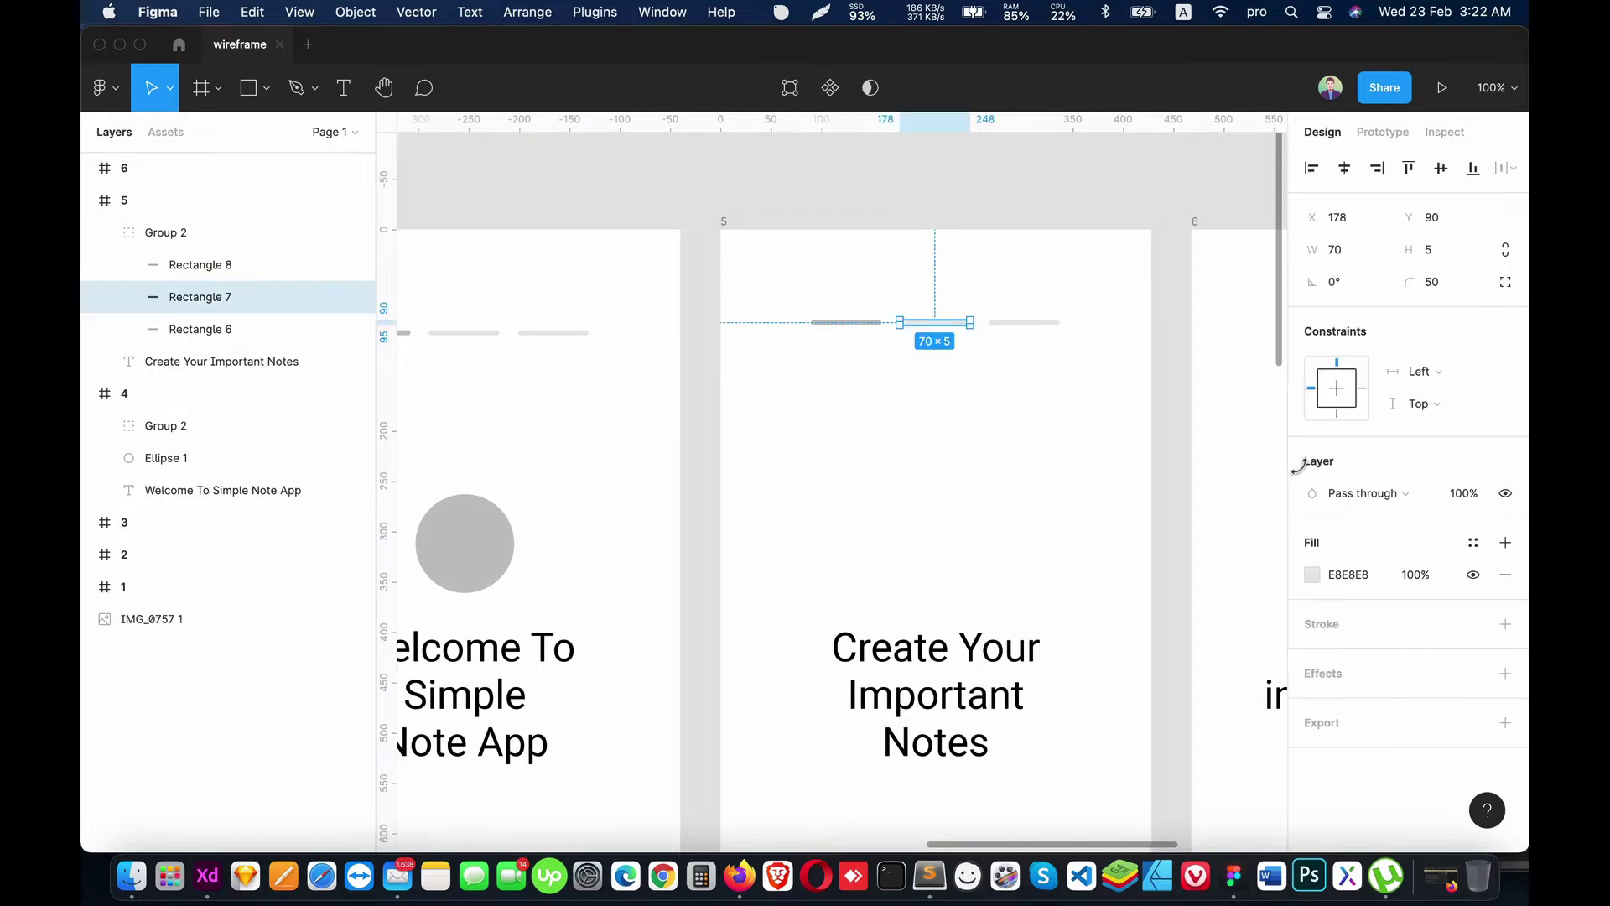
{"action": "left_click", "coordinate": [1313, 574]}
{"action": "key", "text": "super+v"}
{"action": "key", "text": "Return"}
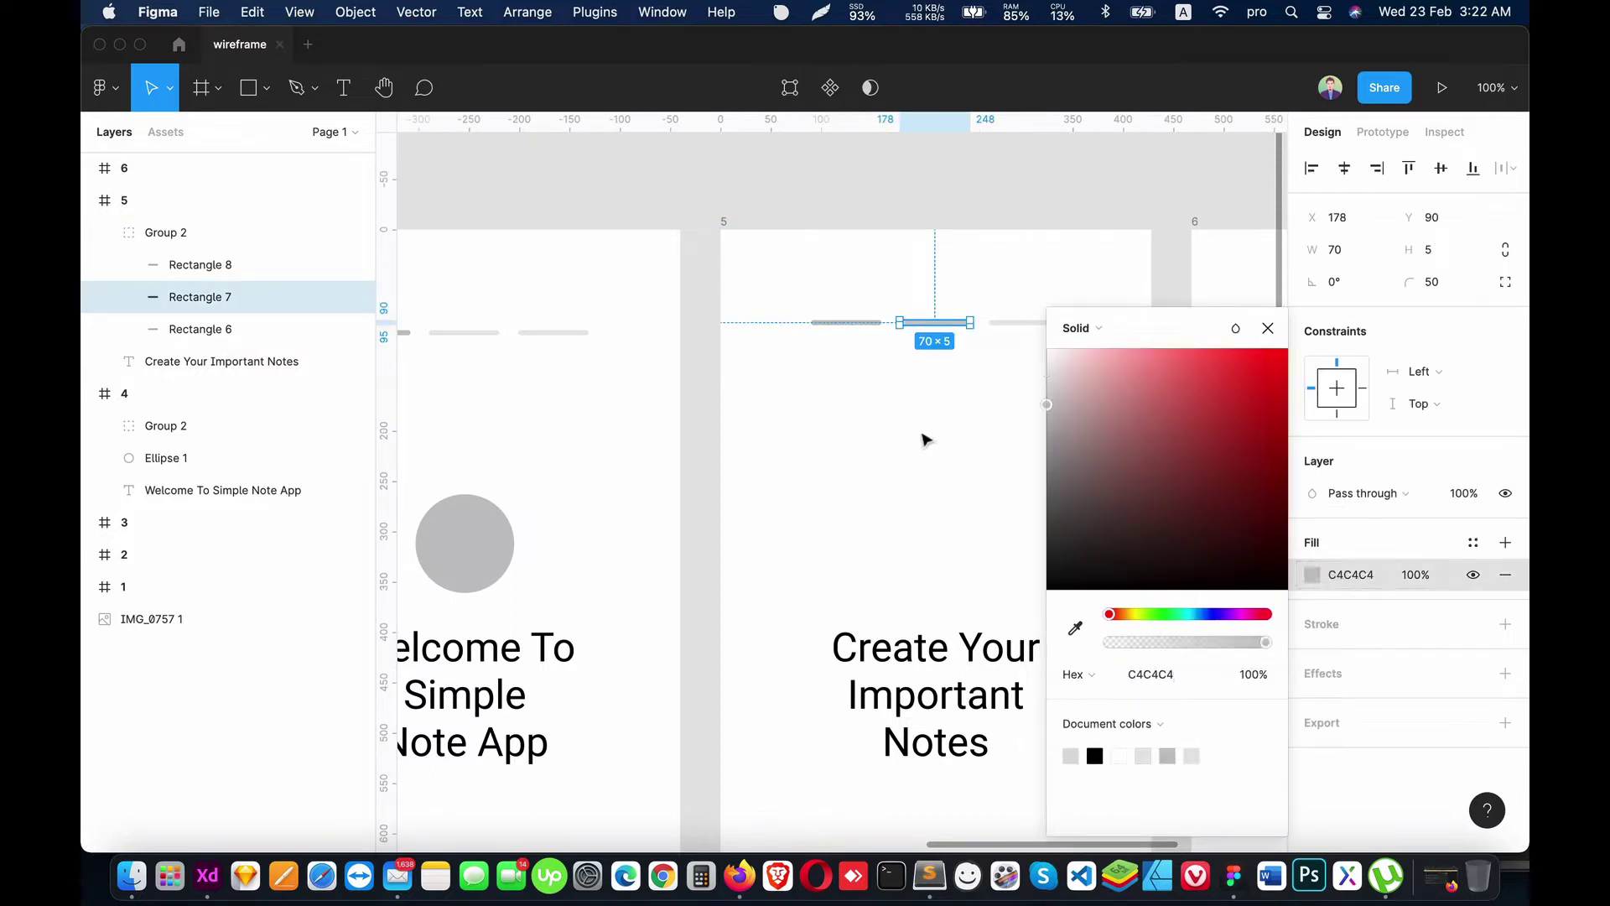
{"action": "left_click", "coordinate": [925, 439]}
Step: Lighten the first bar's fill to pale grey E8E8E8
{"action": "left_click", "coordinate": [1024, 323], "text": "super"}
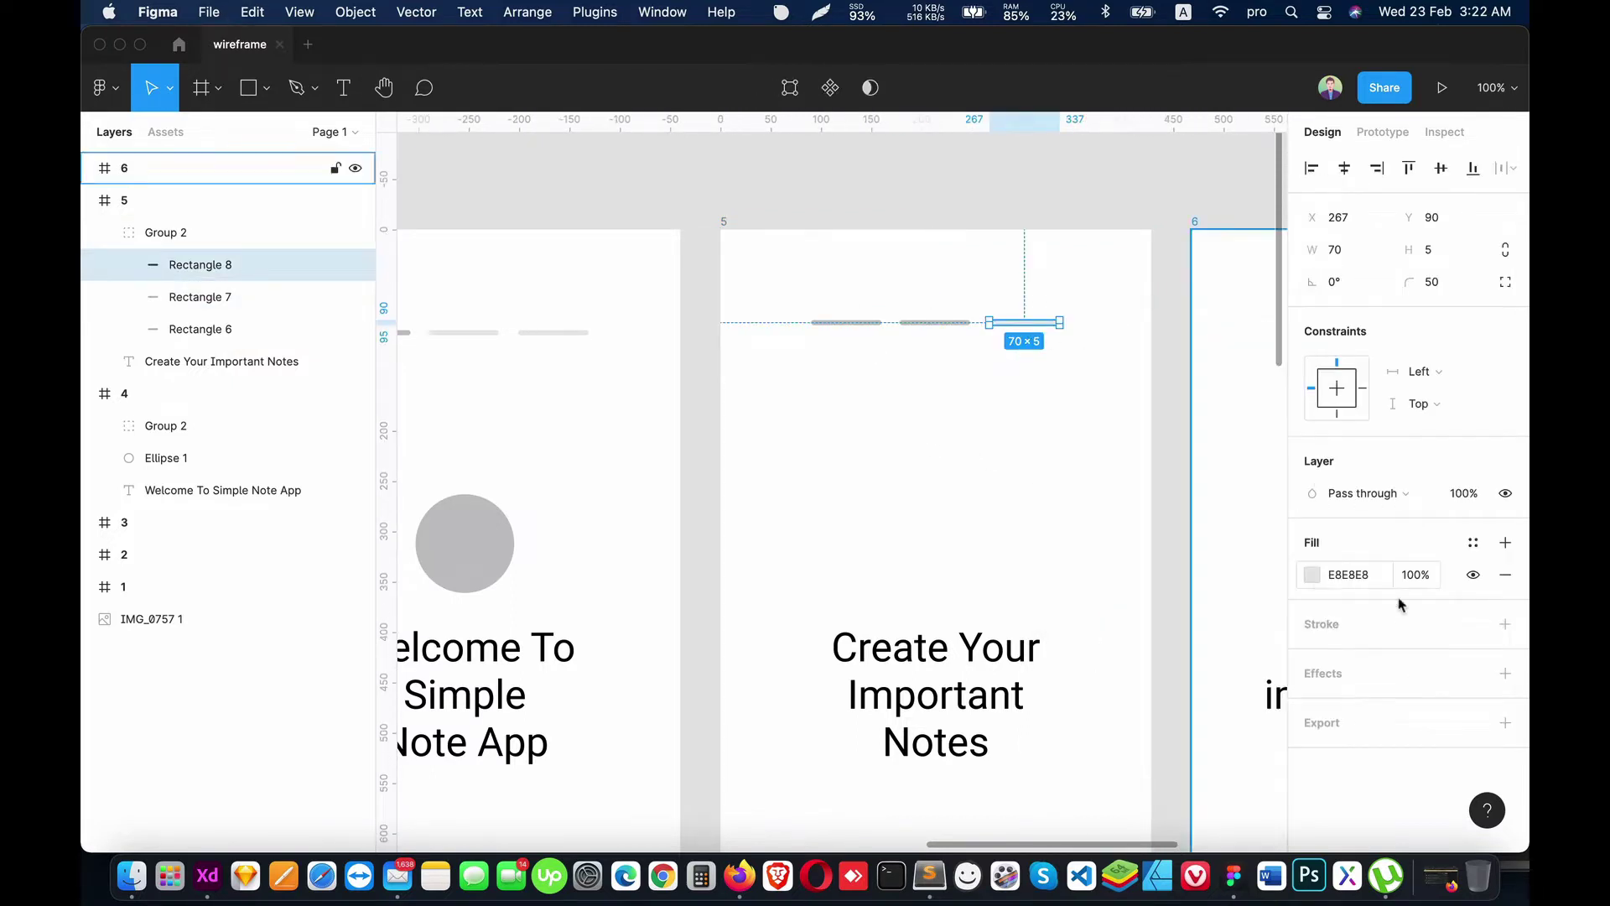
{"action": "left_click", "coordinate": [1312, 578]}
{"action": "left_click", "coordinate": [920, 461]}
{"action": "left_click", "coordinate": [849, 323], "text": "super"}
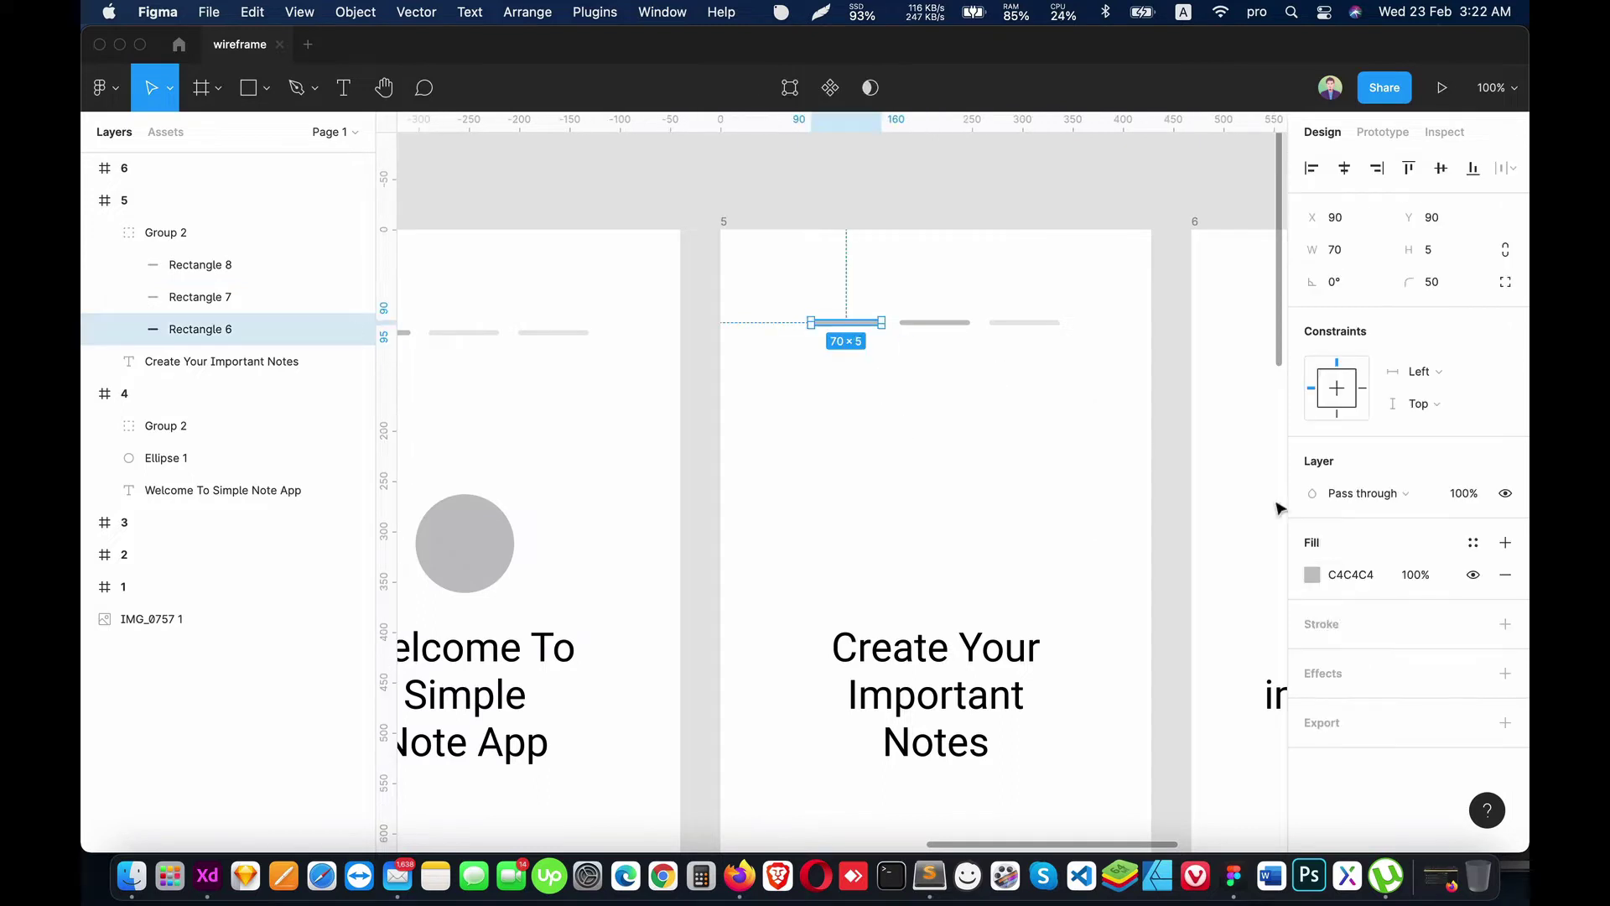
{"action": "left_click", "coordinate": [1312, 577]}
{"action": "type", "text": "E8E8E8"}
{"action": "key", "text": "Return"}
{"action": "left_click", "coordinate": [887, 463]}
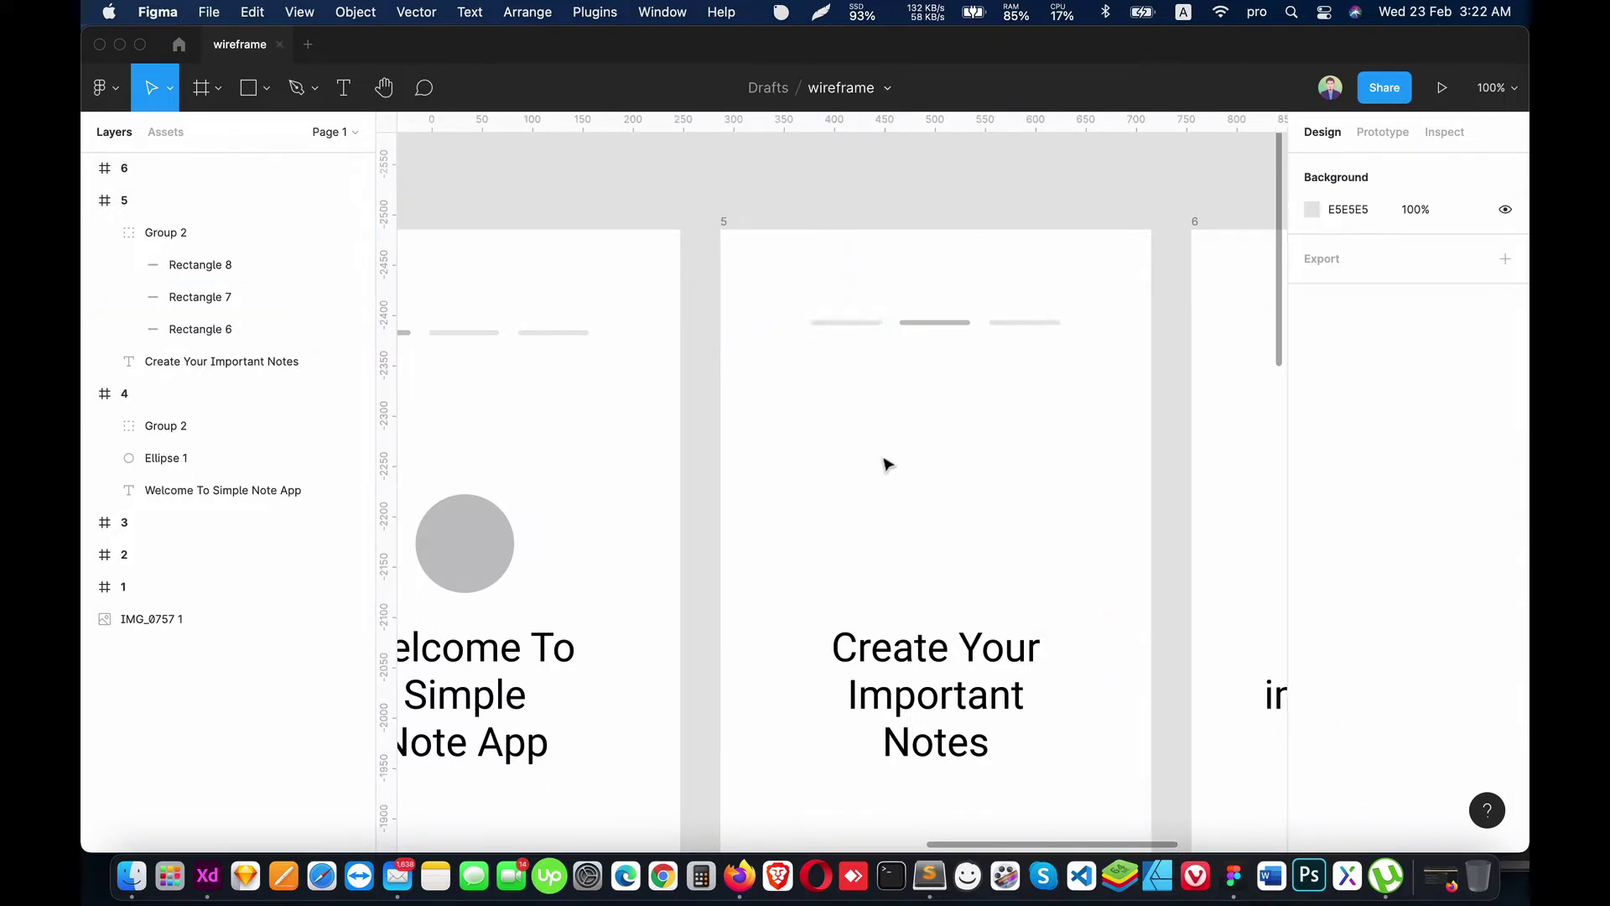
Step: Paste the progress bar group into frame 6
{"action": "left_click", "coordinate": [109, 232]}
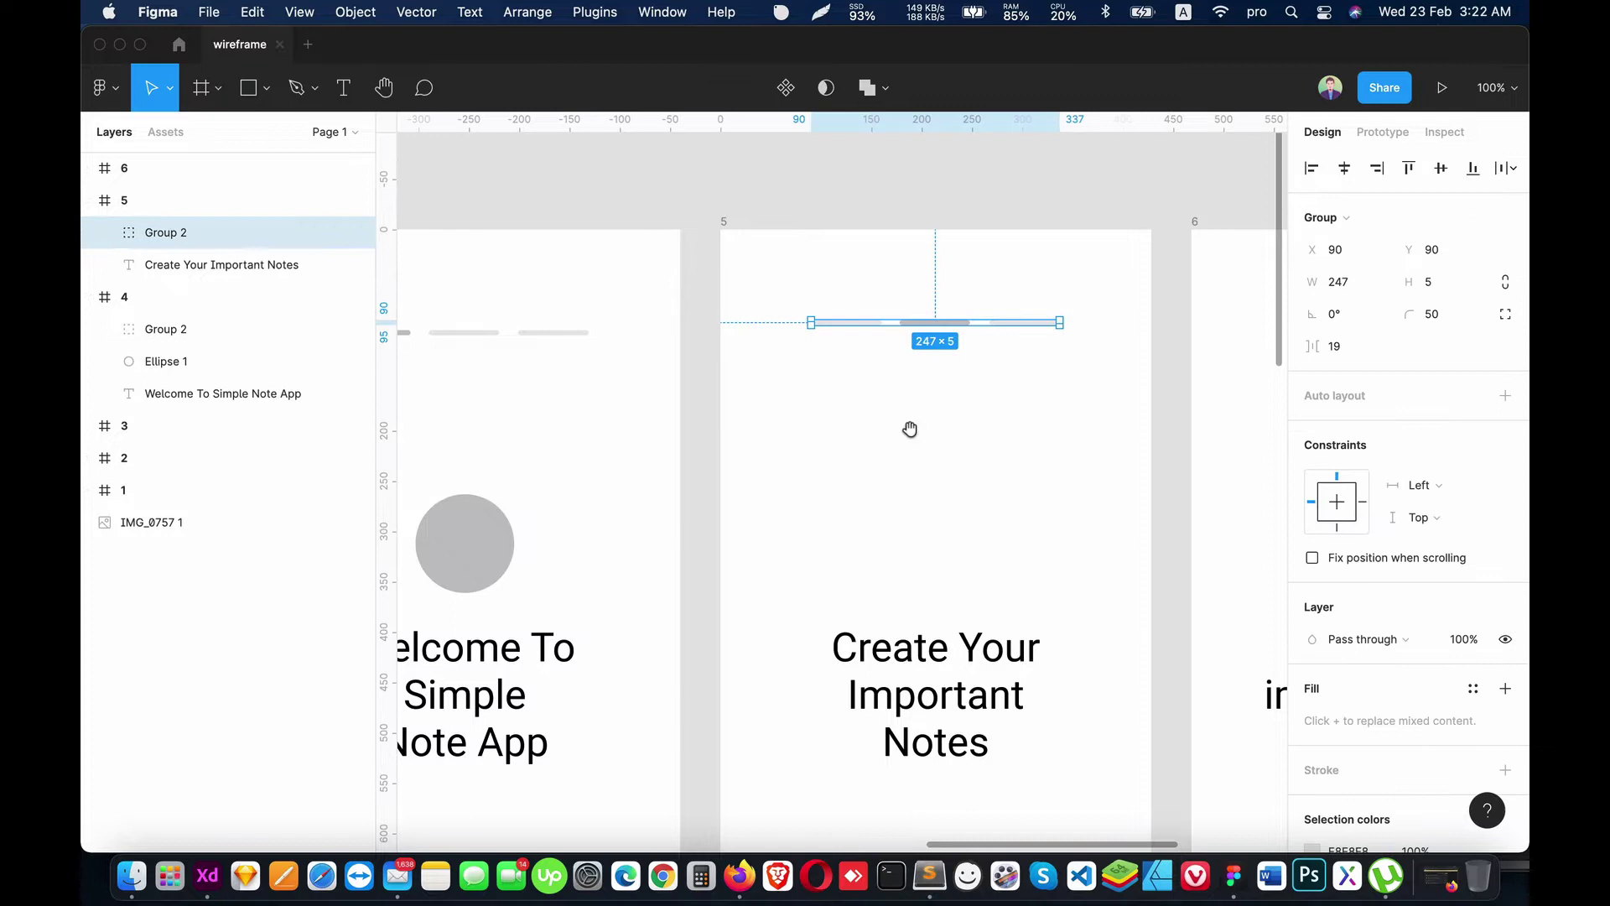
{"action": "scroll", "coordinate": [910, 429], "scroll_direction": "right", "scroll_amount": 5}
{"action": "scroll", "coordinate": [643, 453], "scroll_direction": "right", "scroll_amount": 3}
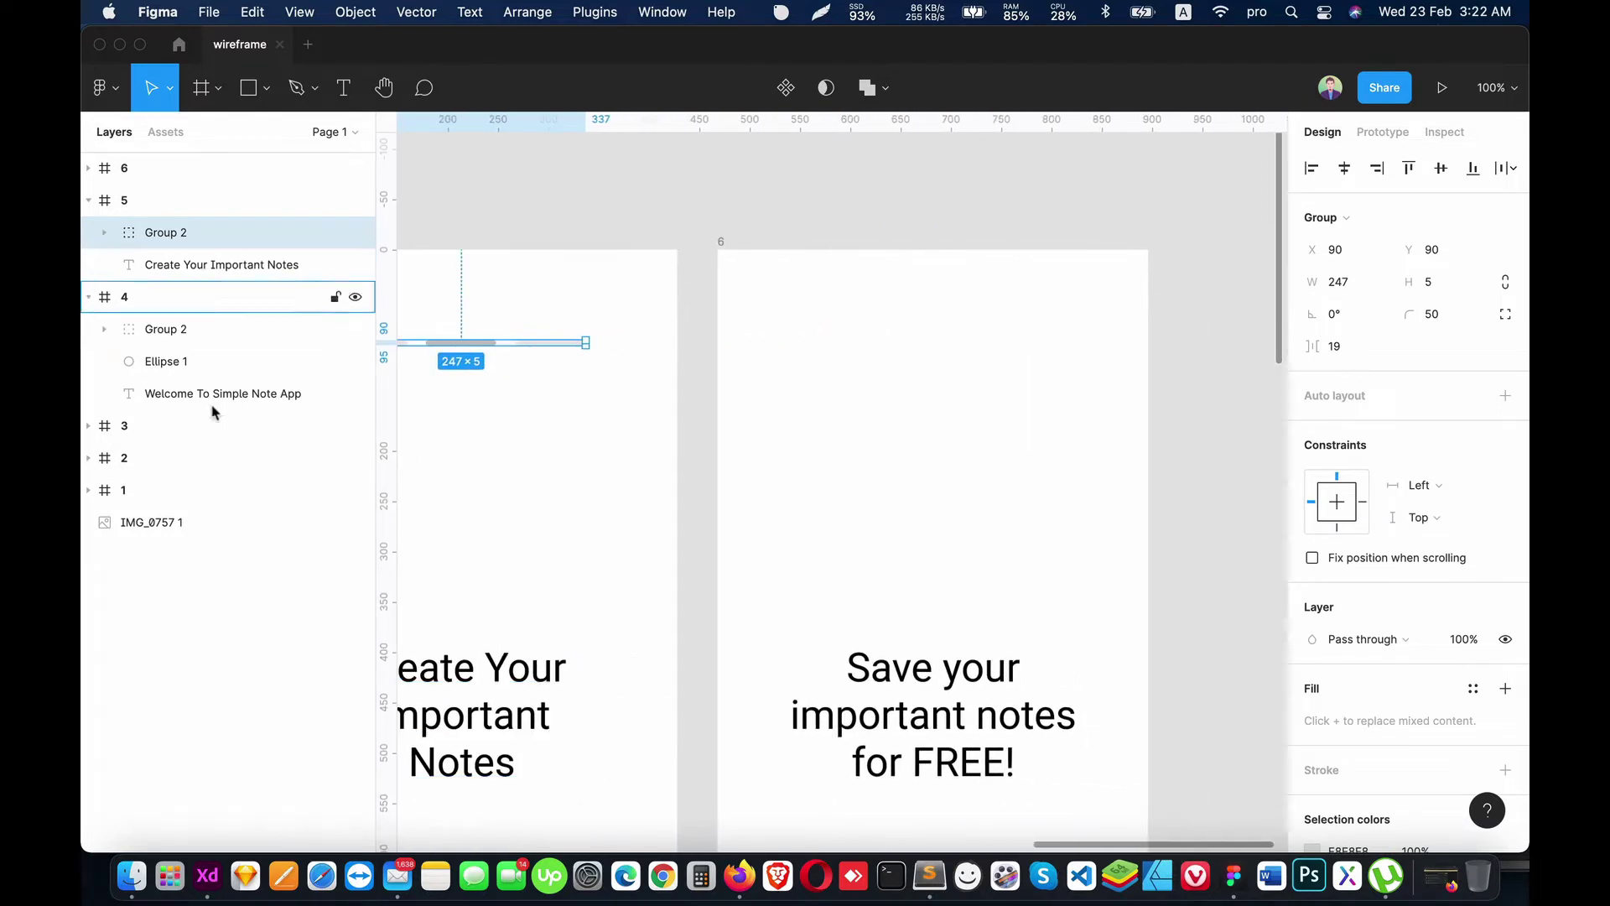
{"action": "left_click_drag", "start_coordinate": [643, 456], "coordinate": [773, 438]}
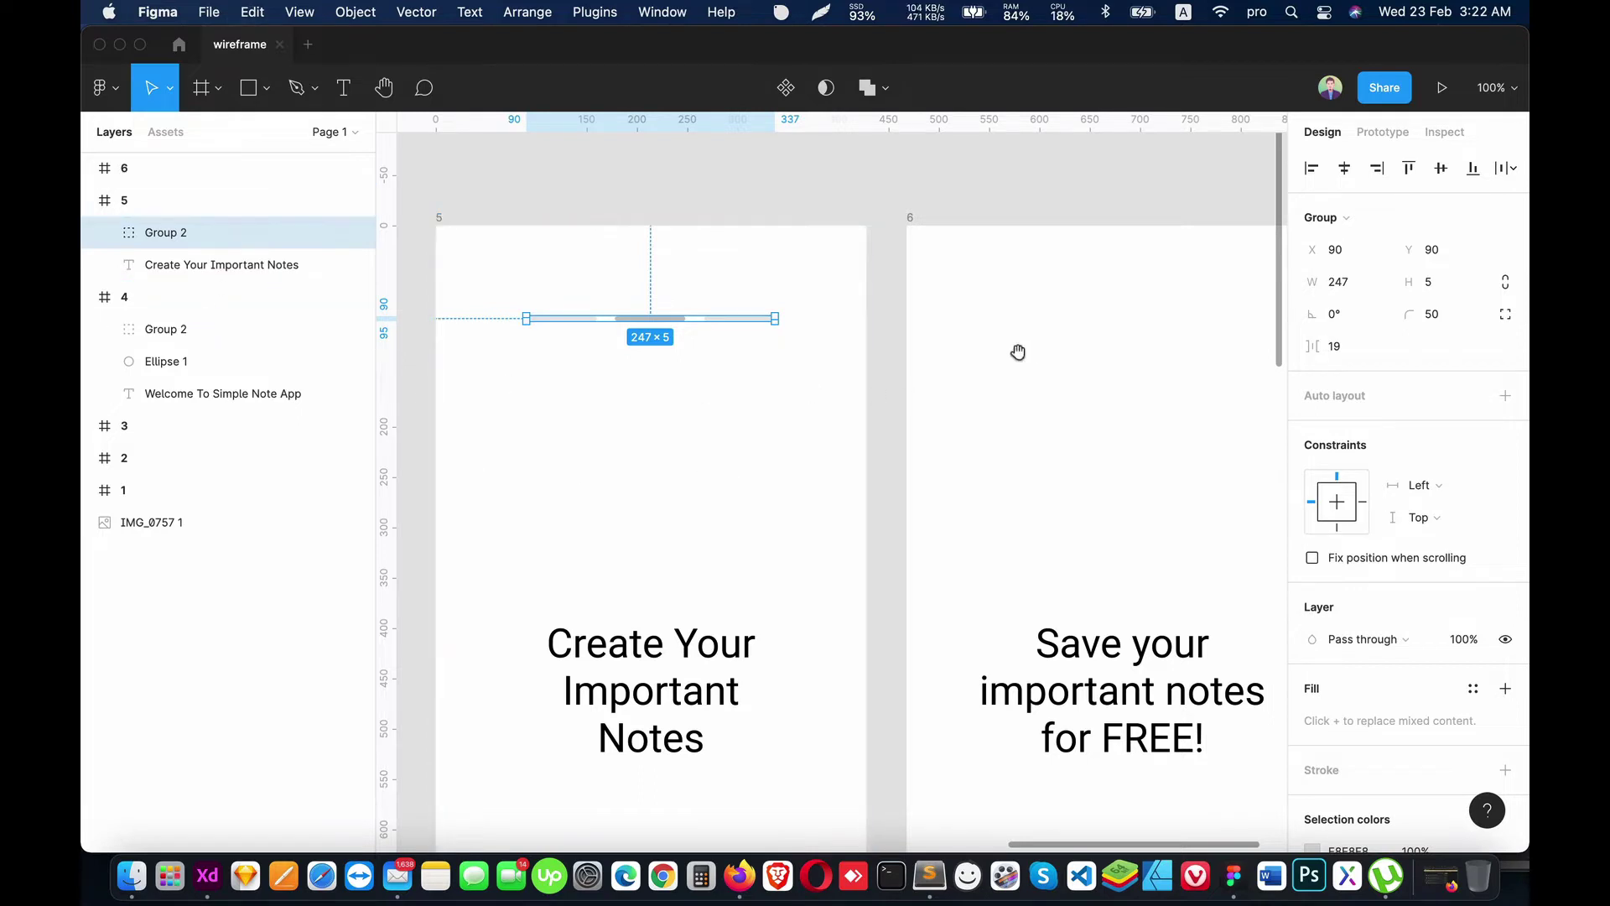
{"action": "left_click_drag", "start_coordinate": [1018, 351], "coordinate": [804, 337]}
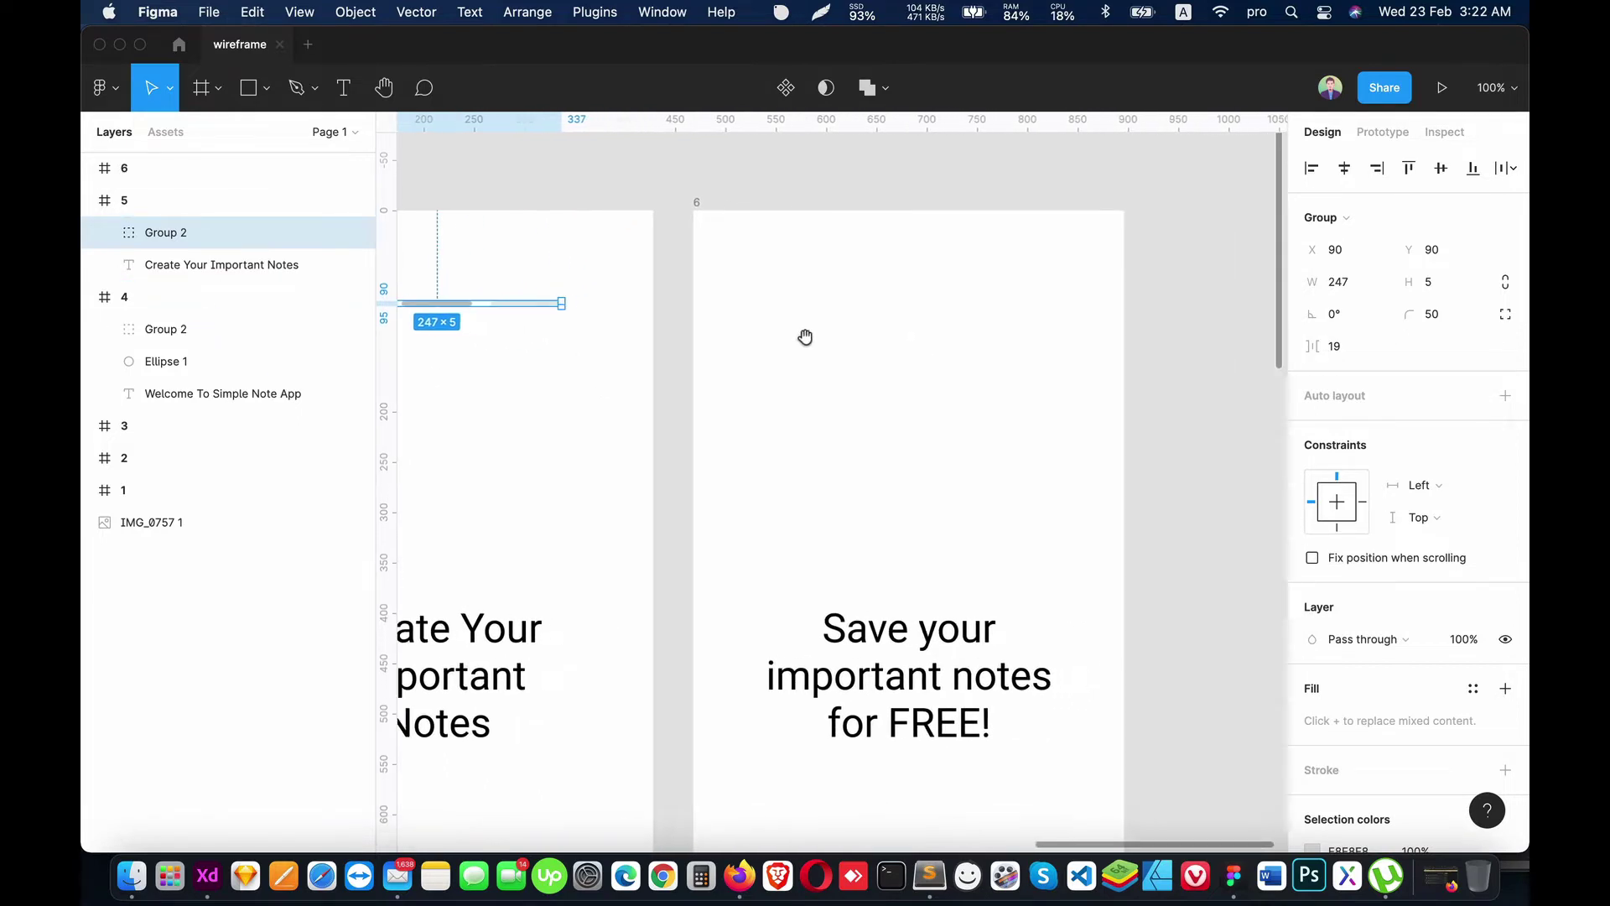
{"action": "left_click", "coordinate": [865, 366]}
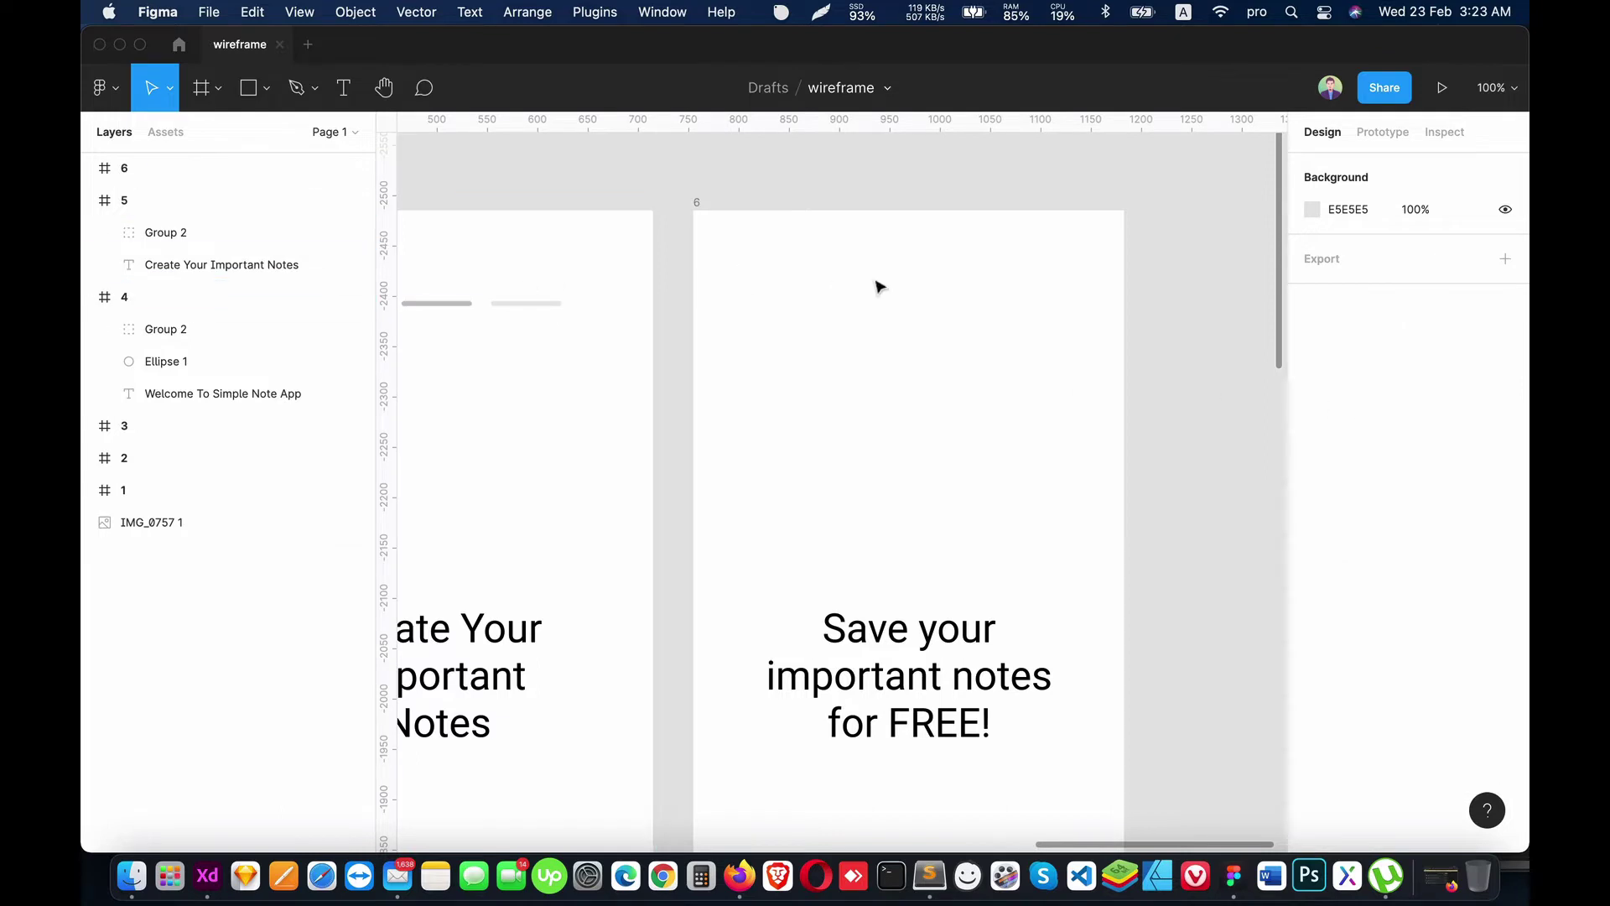
{"action": "left_click", "coordinate": [88, 200]}
{"action": "left_click", "coordinate": [88, 167]}
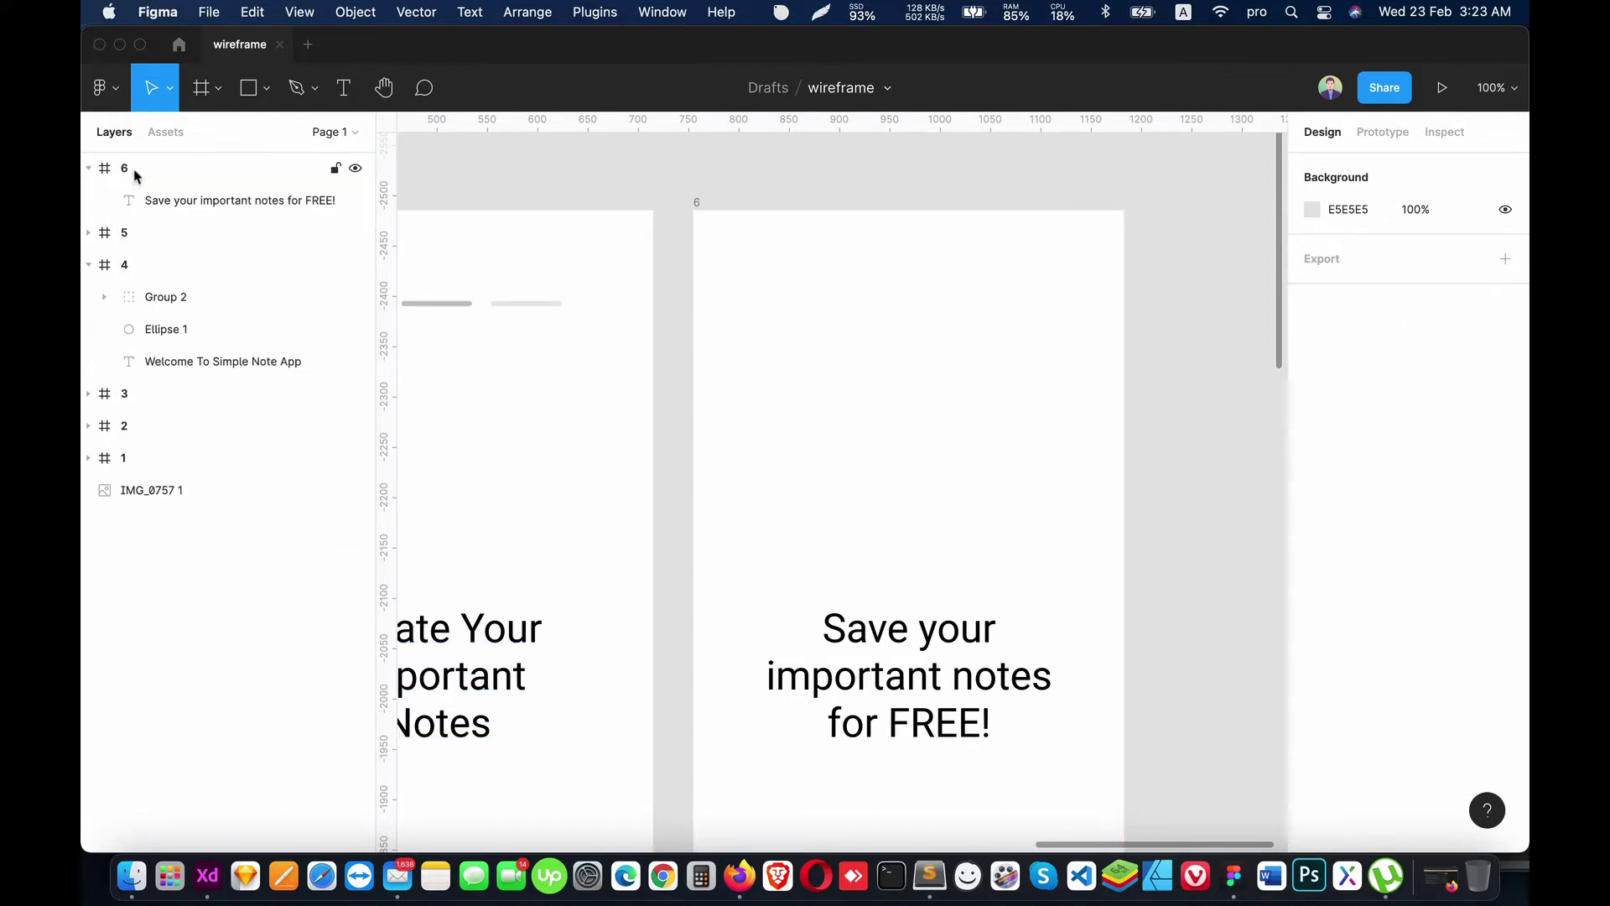
{"action": "key", "text": "cmd+v"}
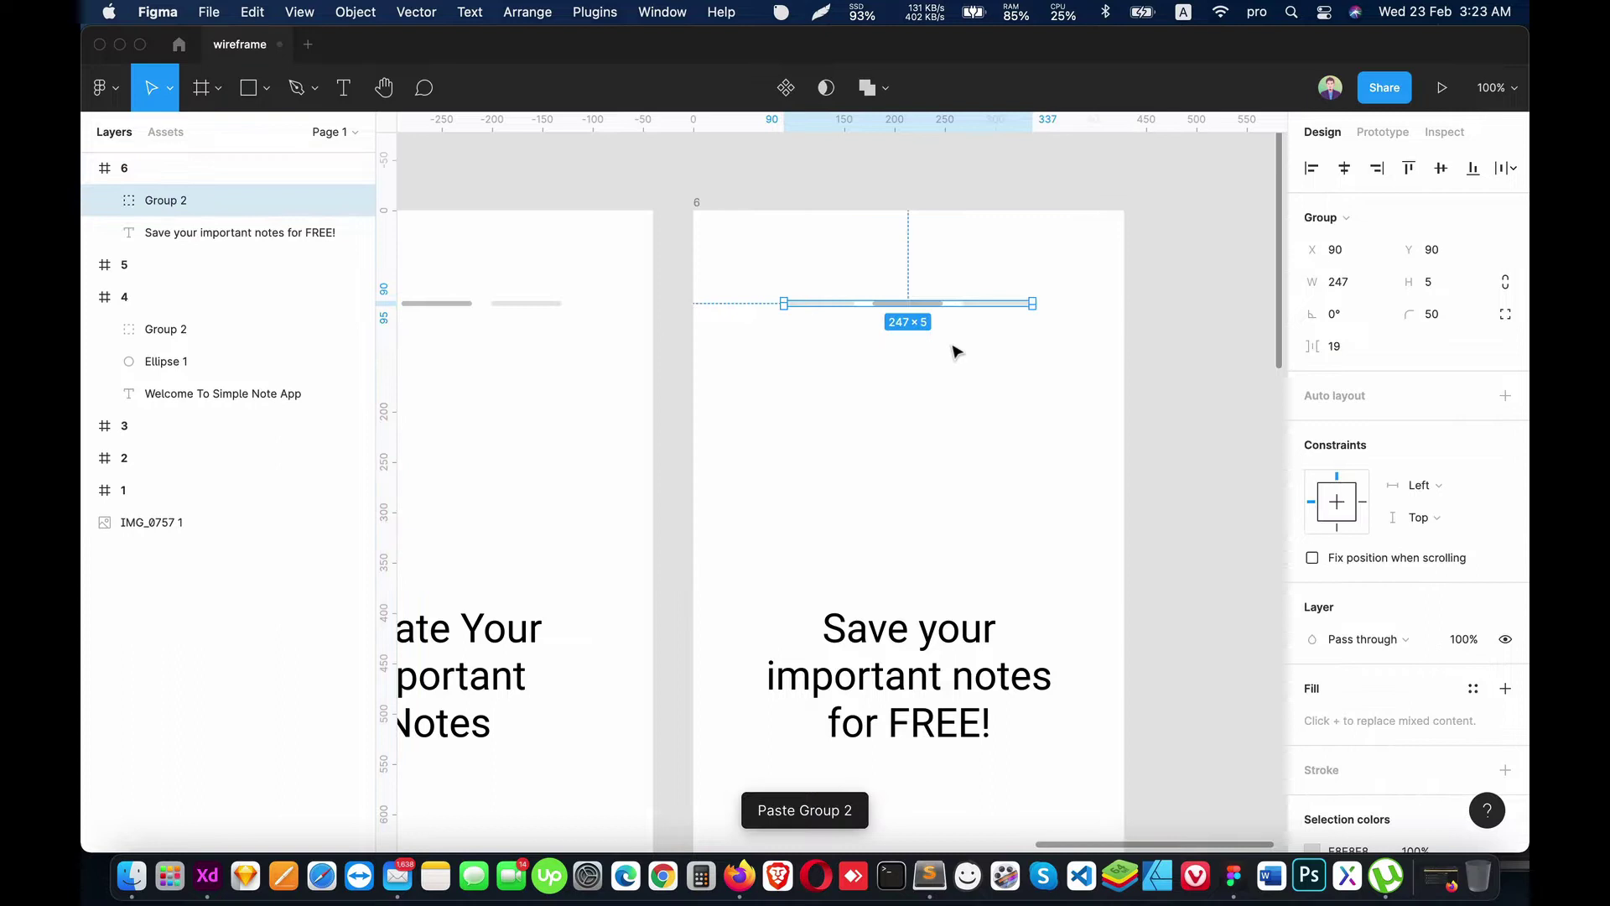
Step: Darken the third bar's fill to C4C4C4
{"action": "left_click", "coordinate": [934, 352]}
{"action": "left_click", "coordinate": [931, 306]}
{"action": "double_click", "coordinate": [931, 307]}
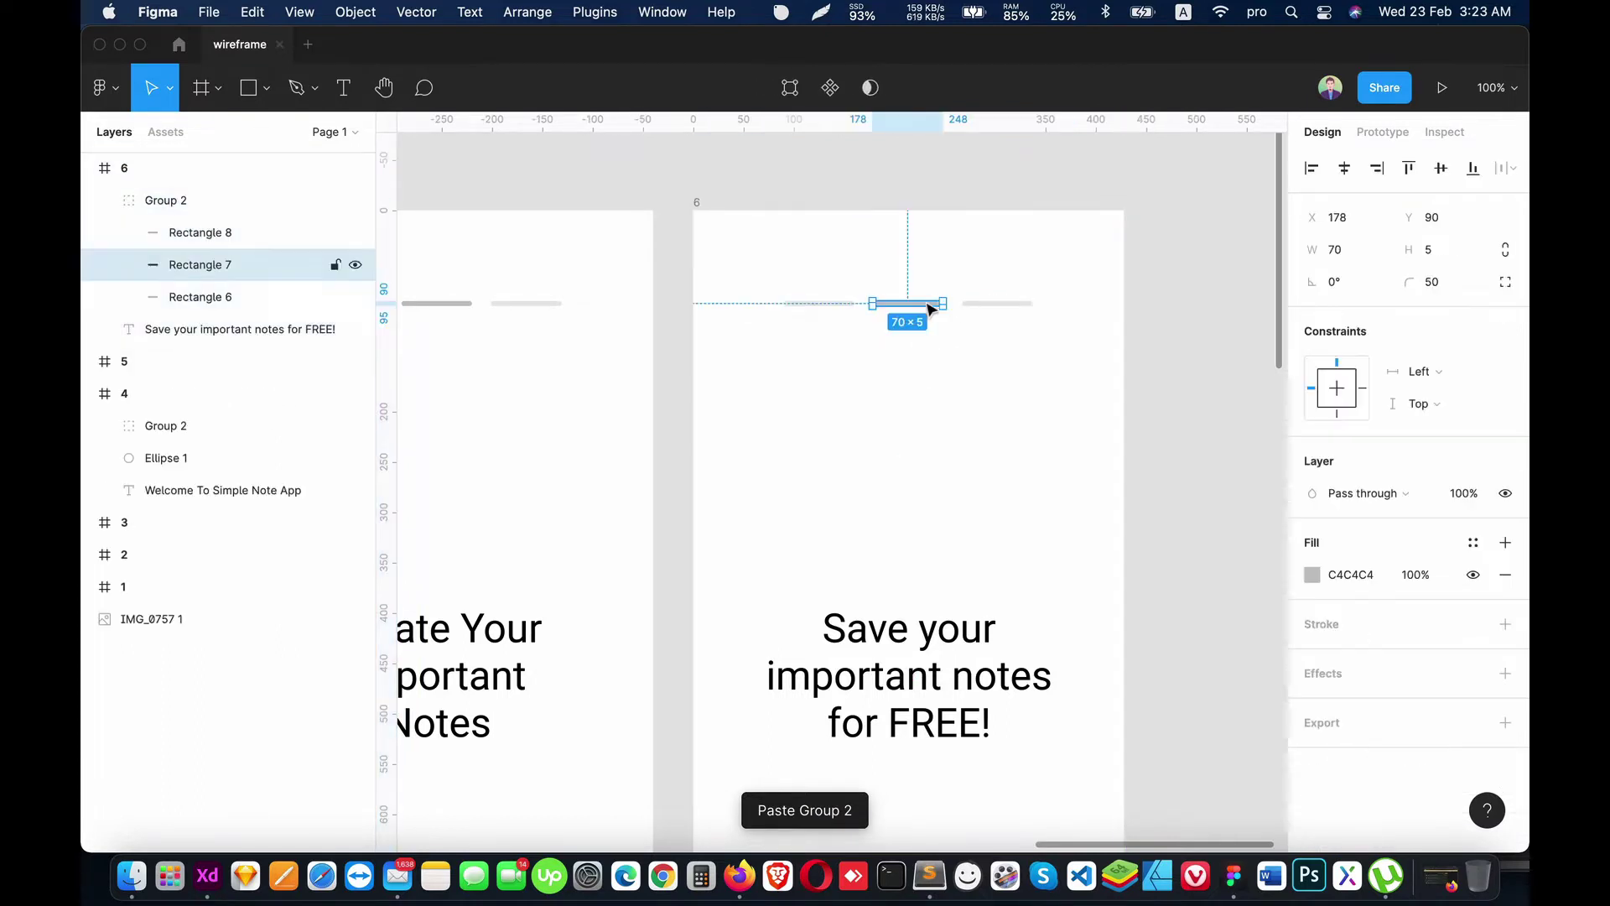
{"action": "left_click", "coordinate": [1312, 575]}
{"action": "left_click", "coordinate": [864, 424]}
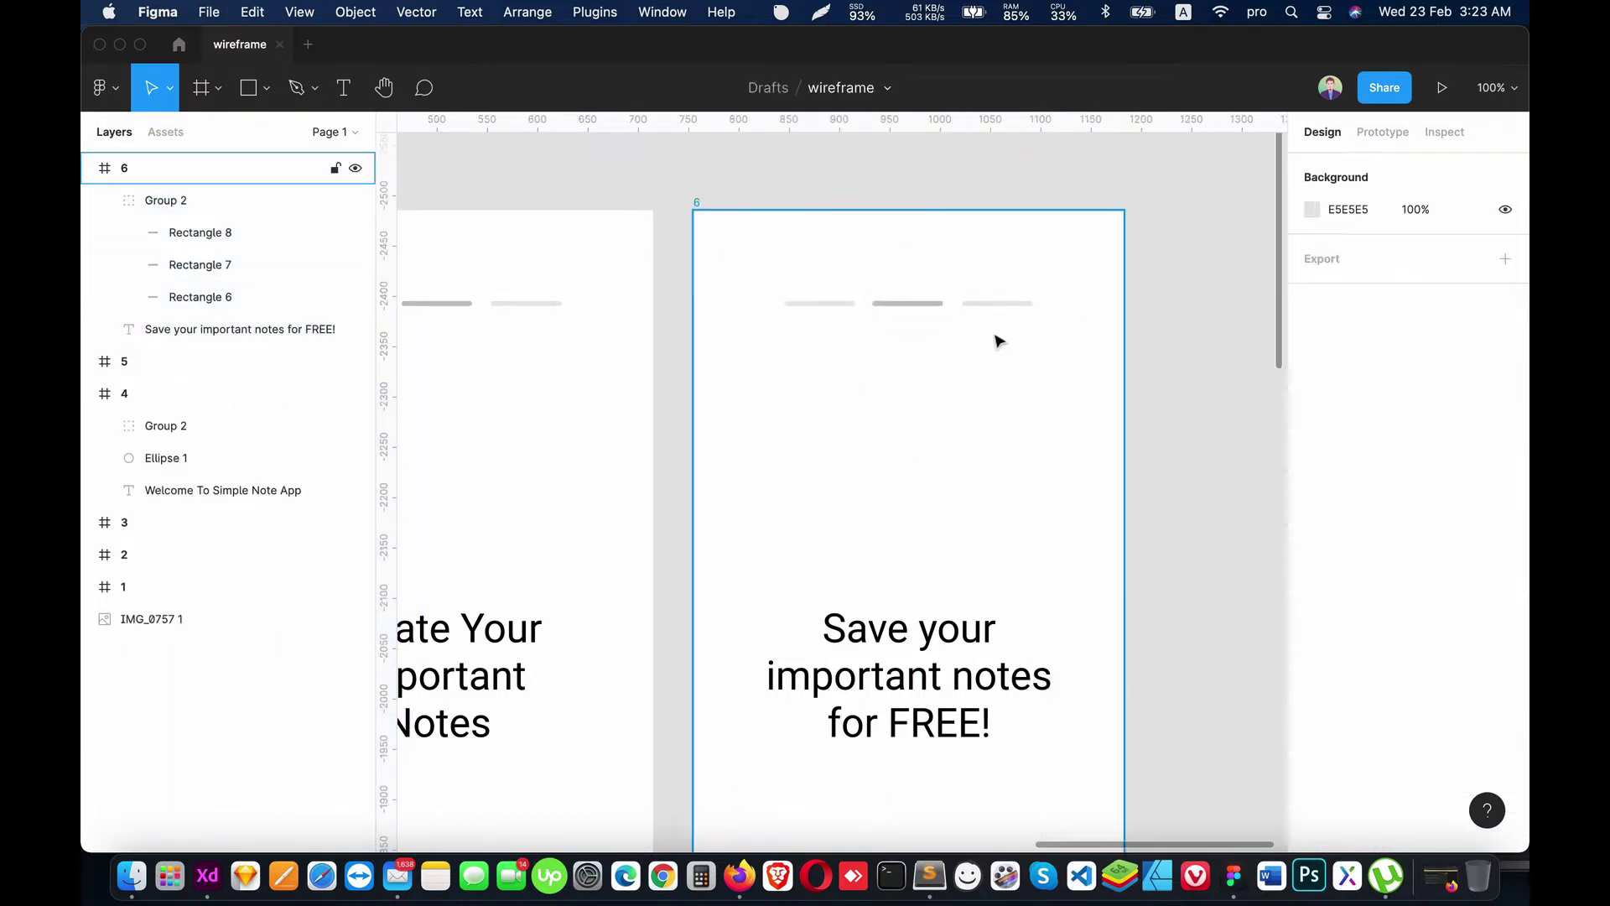
{"action": "left_click", "coordinate": [1004, 307]}
{"action": "left_click", "coordinate": [1312, 575]}
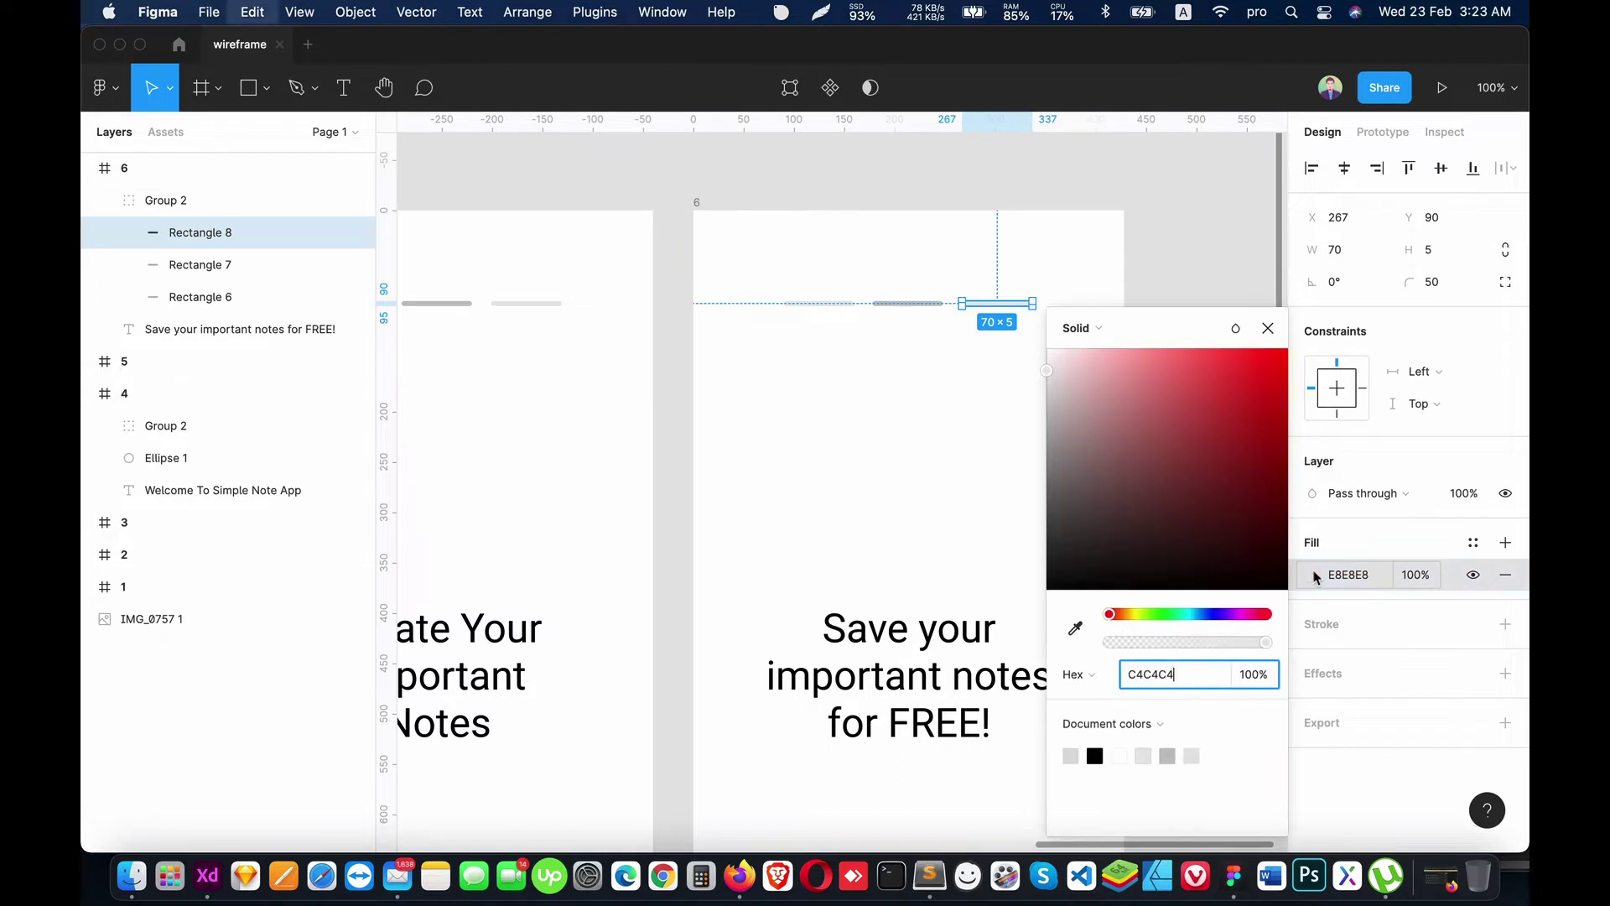
{"action": "left_click", "coordinate": [949, 427]}
Step: Lighten the first and middle bars to pale grey E8E8E8
{"action": "left_click", "coordinate": [845, 305]}
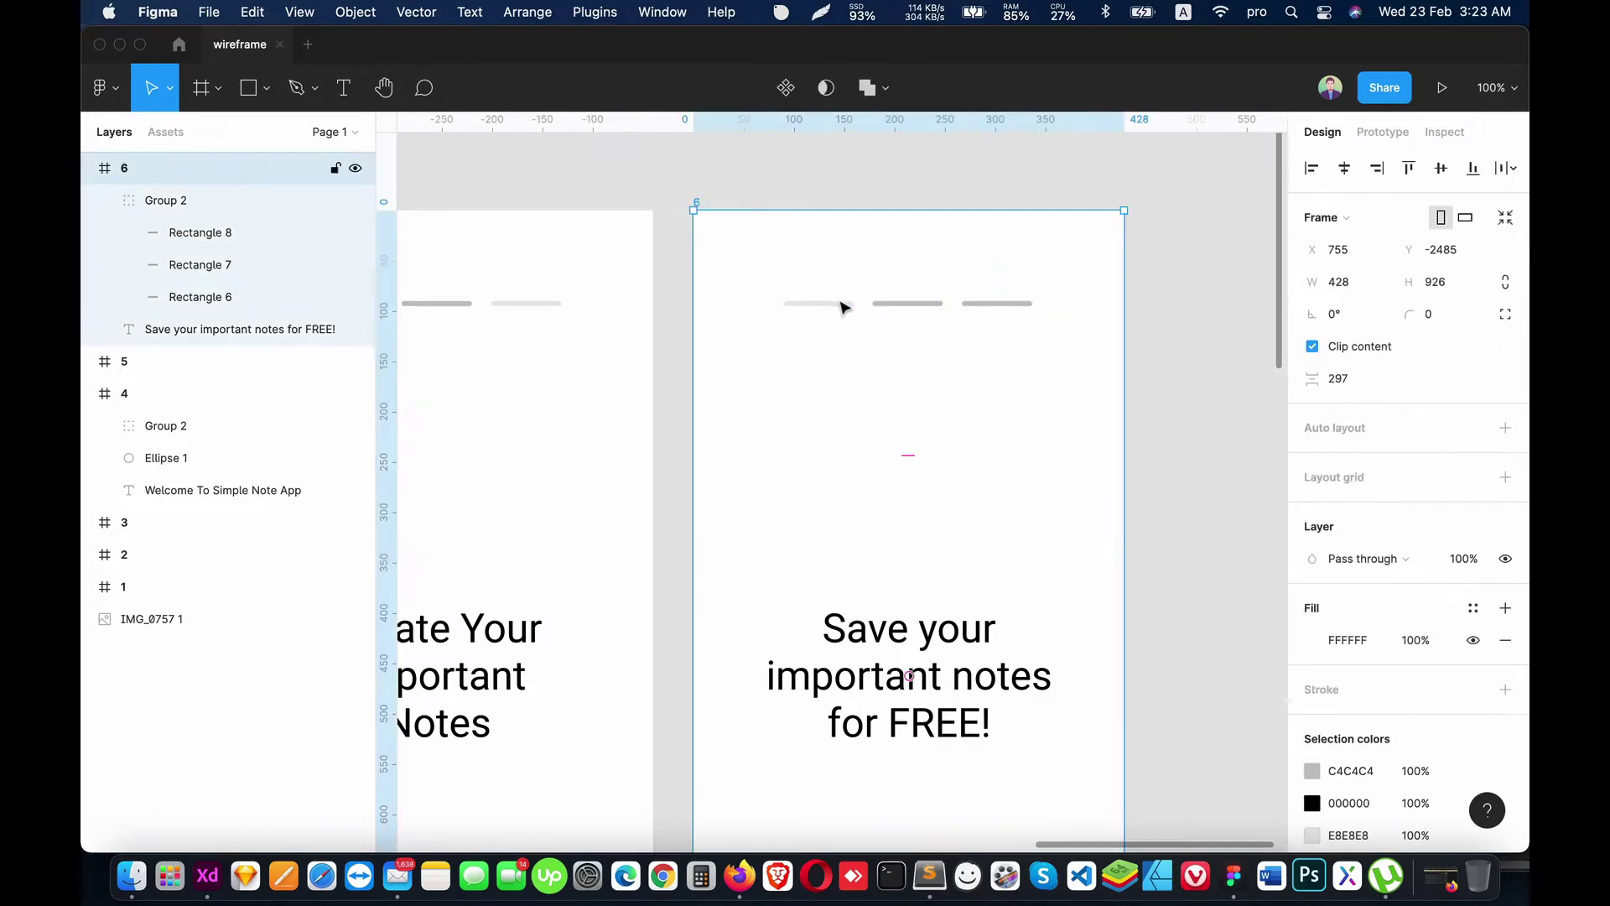
{"action": "double_click", "coordinate": [845, 306]}
{"action": "left_click", "coordinate": [1312, 575]}
{"action": "left_click", "coordinate": [909, 324]}
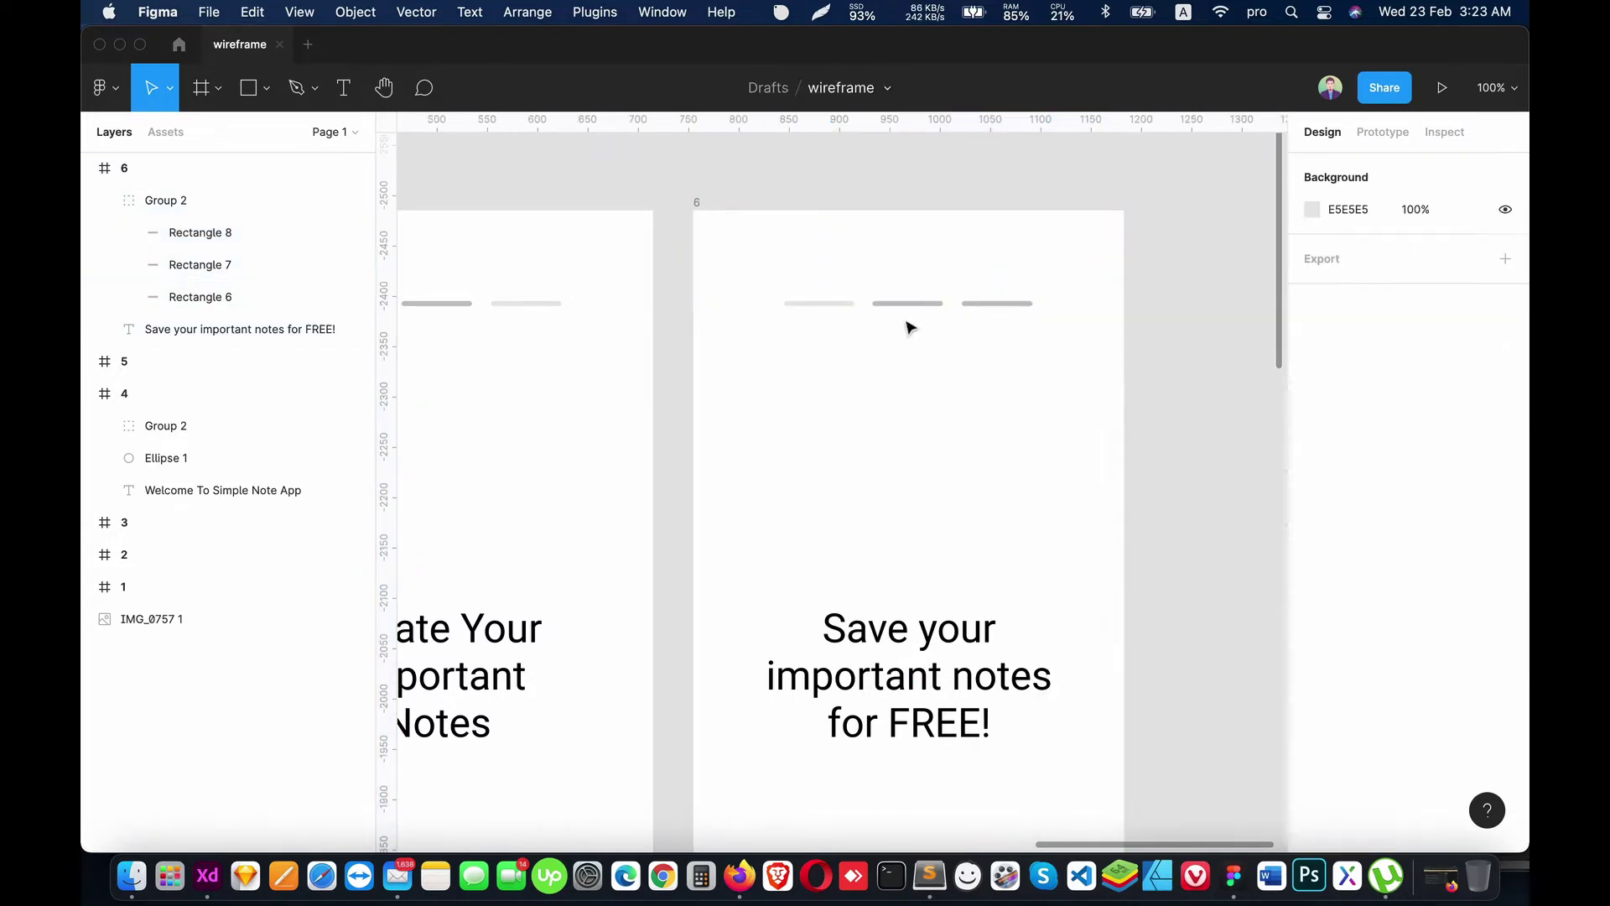
{"action": "left_click", "coordinate": [1313, 573]}
{"action": "type", "text": "E8E8E8"}
{"action": "key", "text": "Return"}
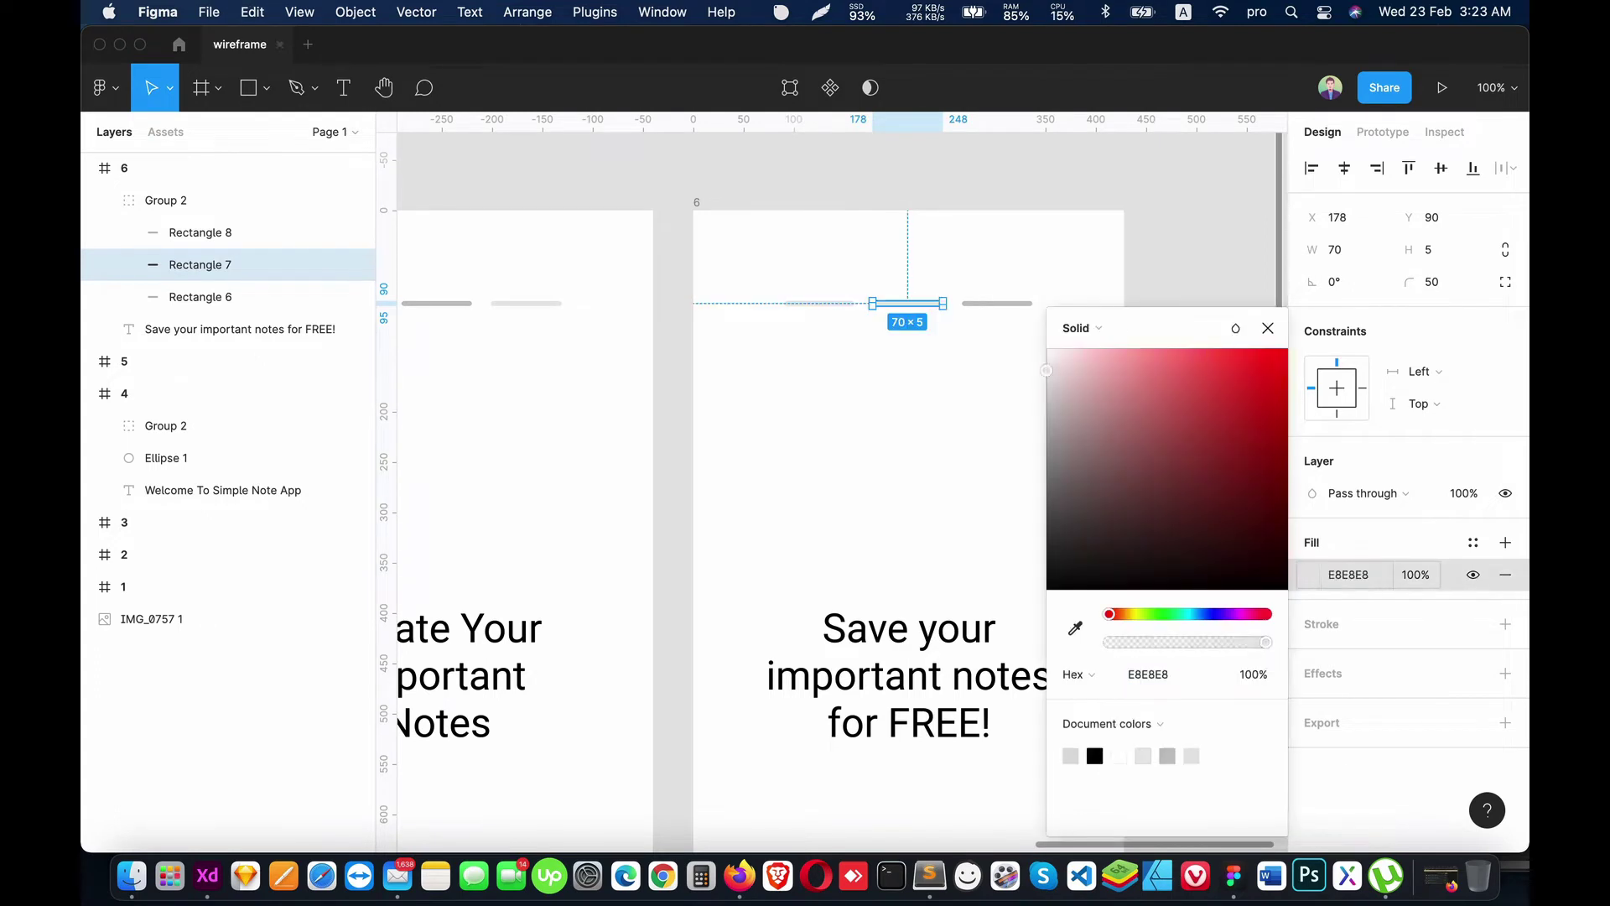
{"action": "left_click", "coordinate": [962, 437]}
{"action": "left_click", "coordinate": [104, 199]}
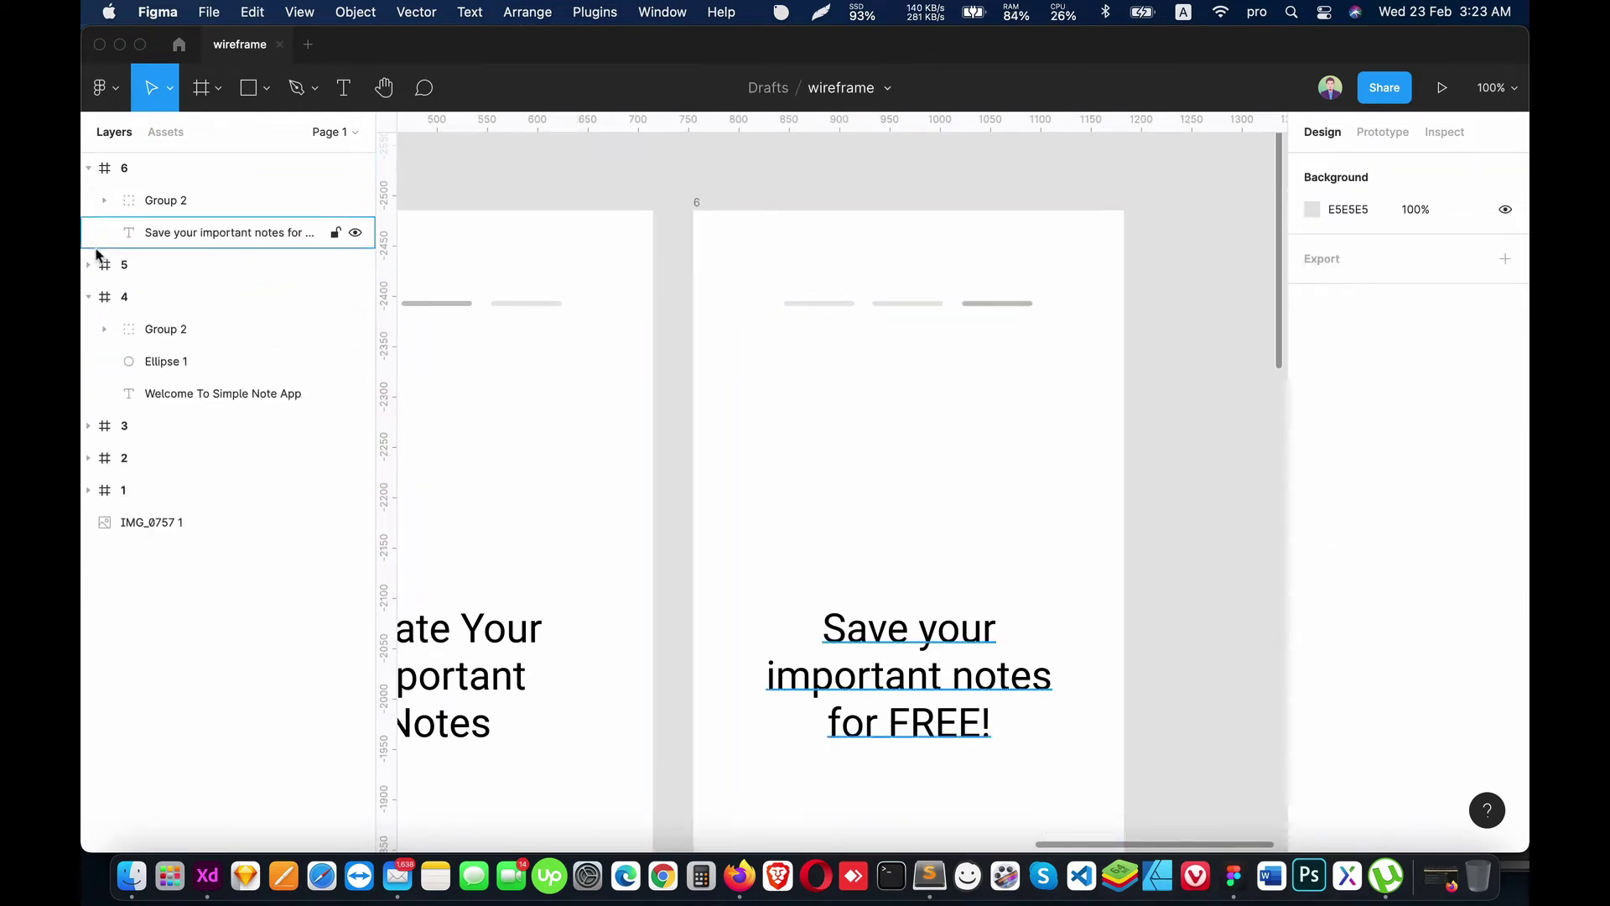
Step: Select the Sign In button group on the Login screen
{"action": "scroll", "coordinate": [1004, 461], "scroll_direction": "down", "scroll_amount": 5}
{"action": "scroll", "coordinate": [975, 385], "scroll_direction": "down", "scroll_amount": 5}
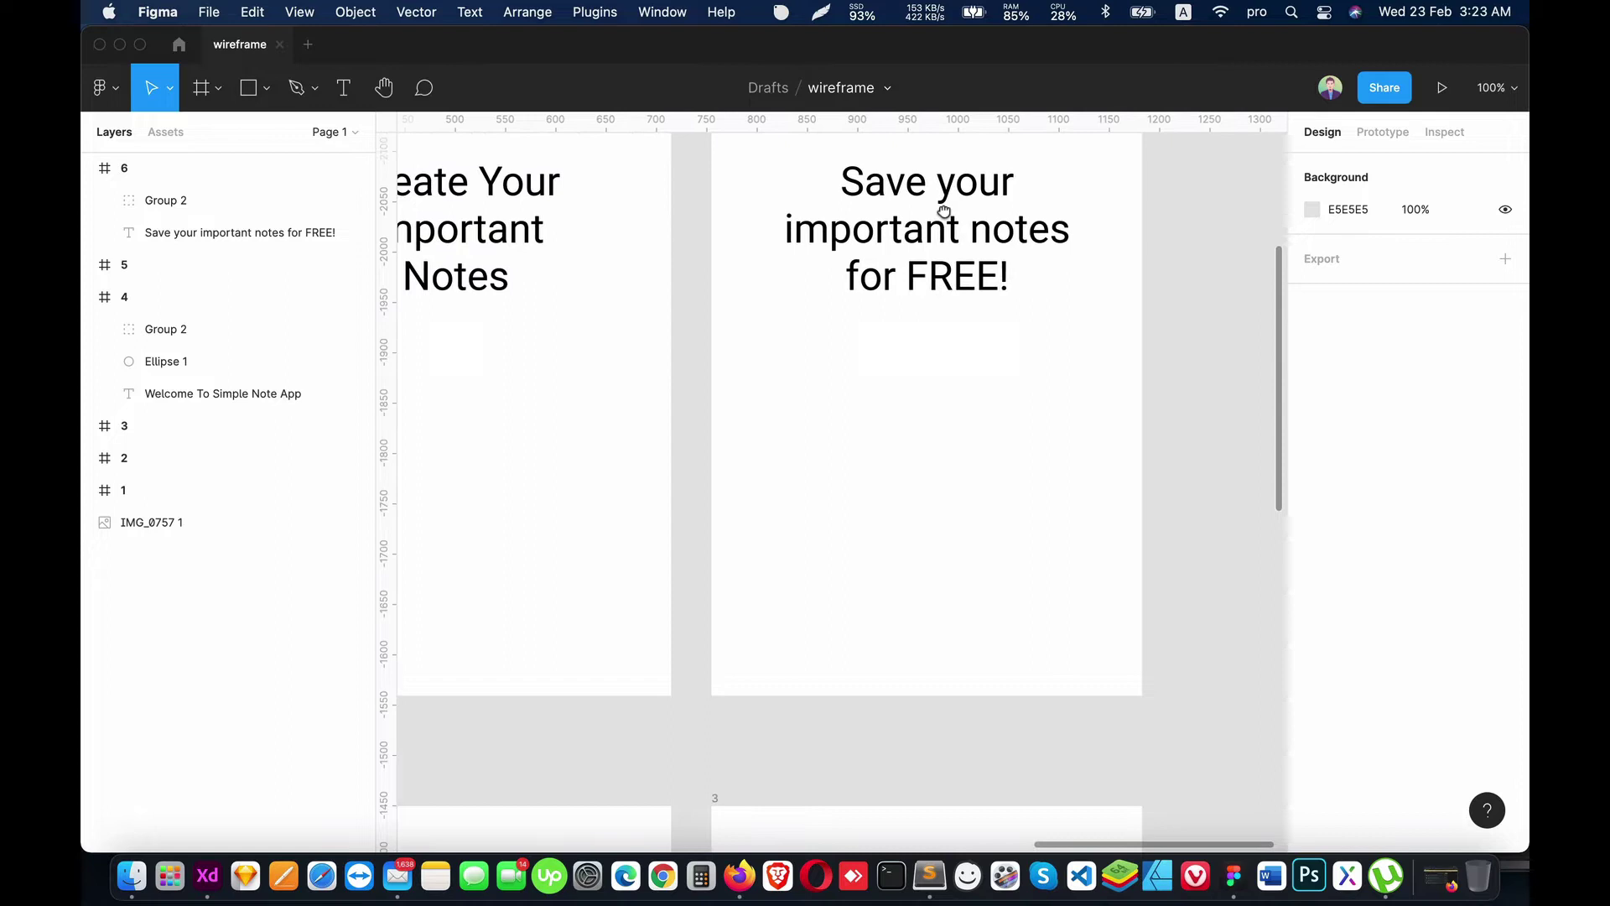
{"action": "scroll", "coordinate": [936, 510], "scroll_direction": "up", "scroll_amount": 3}
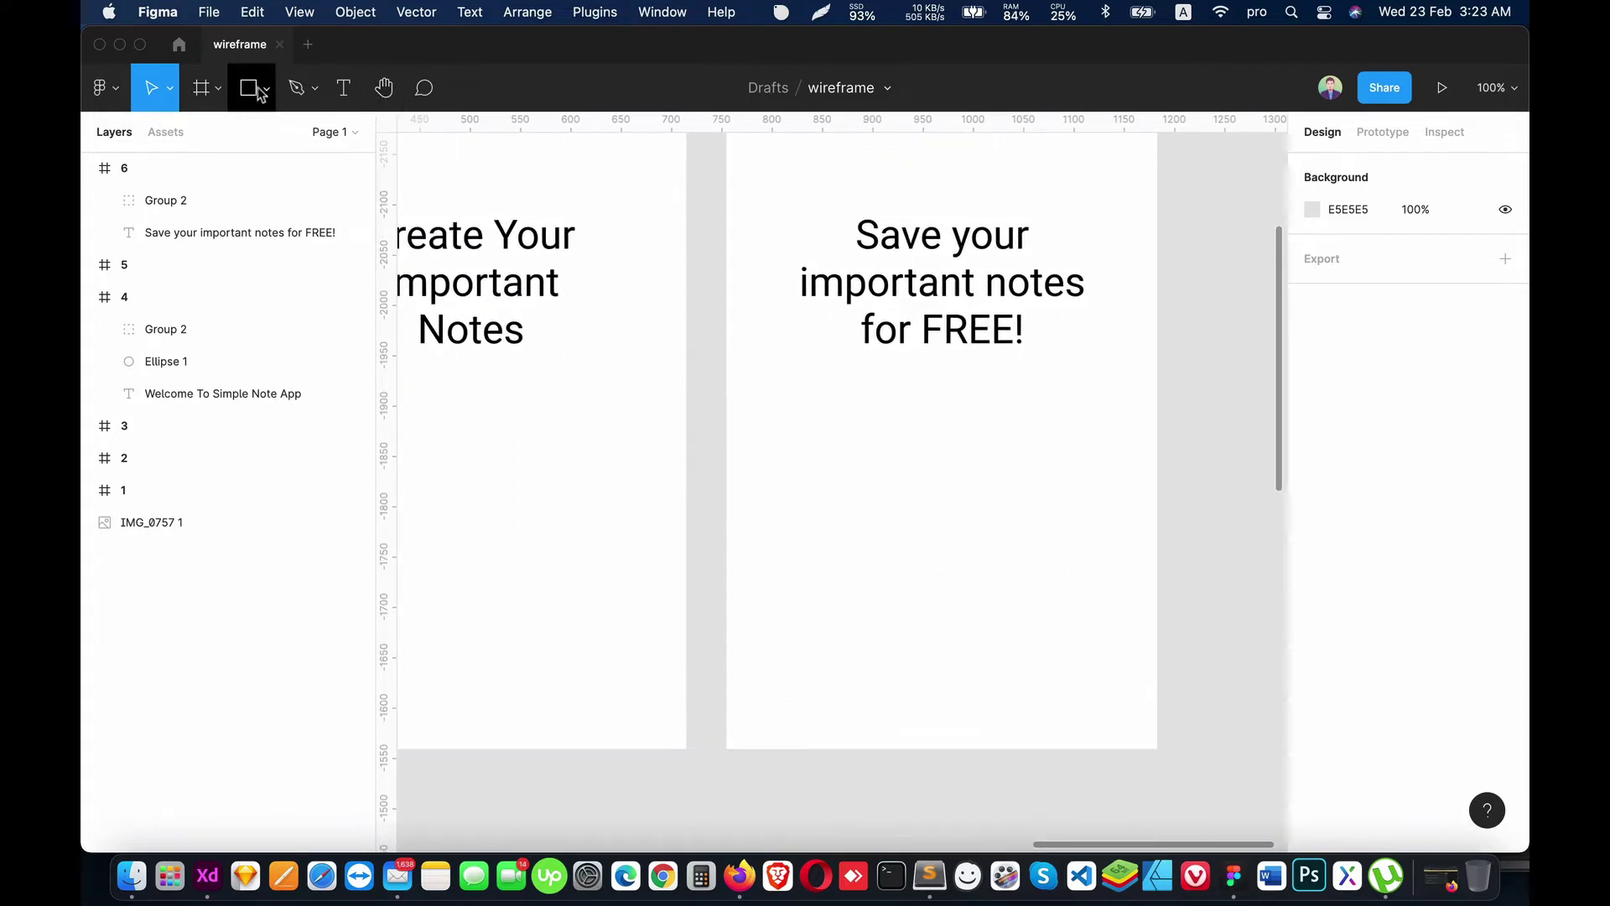
{"action": "key", "text": "minus"}
{"action": "scroll", "coordinate": [942, 349], "scroll_direction": "down", "scroll_amount": 4}
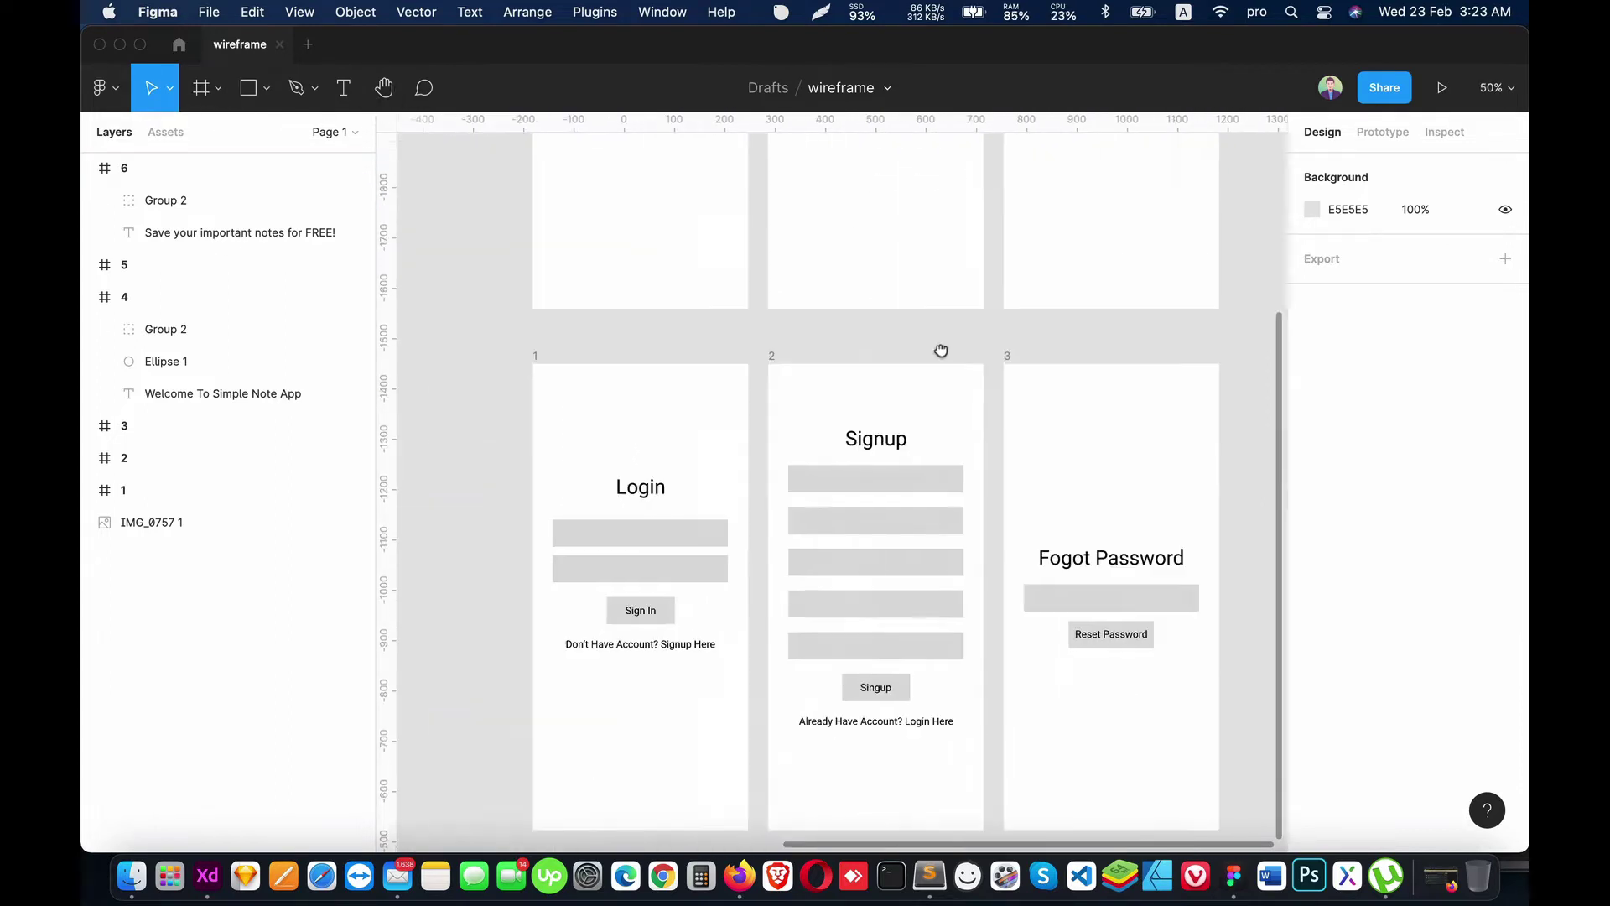
{"action": "double_click", "coordinate": [663, 616]}
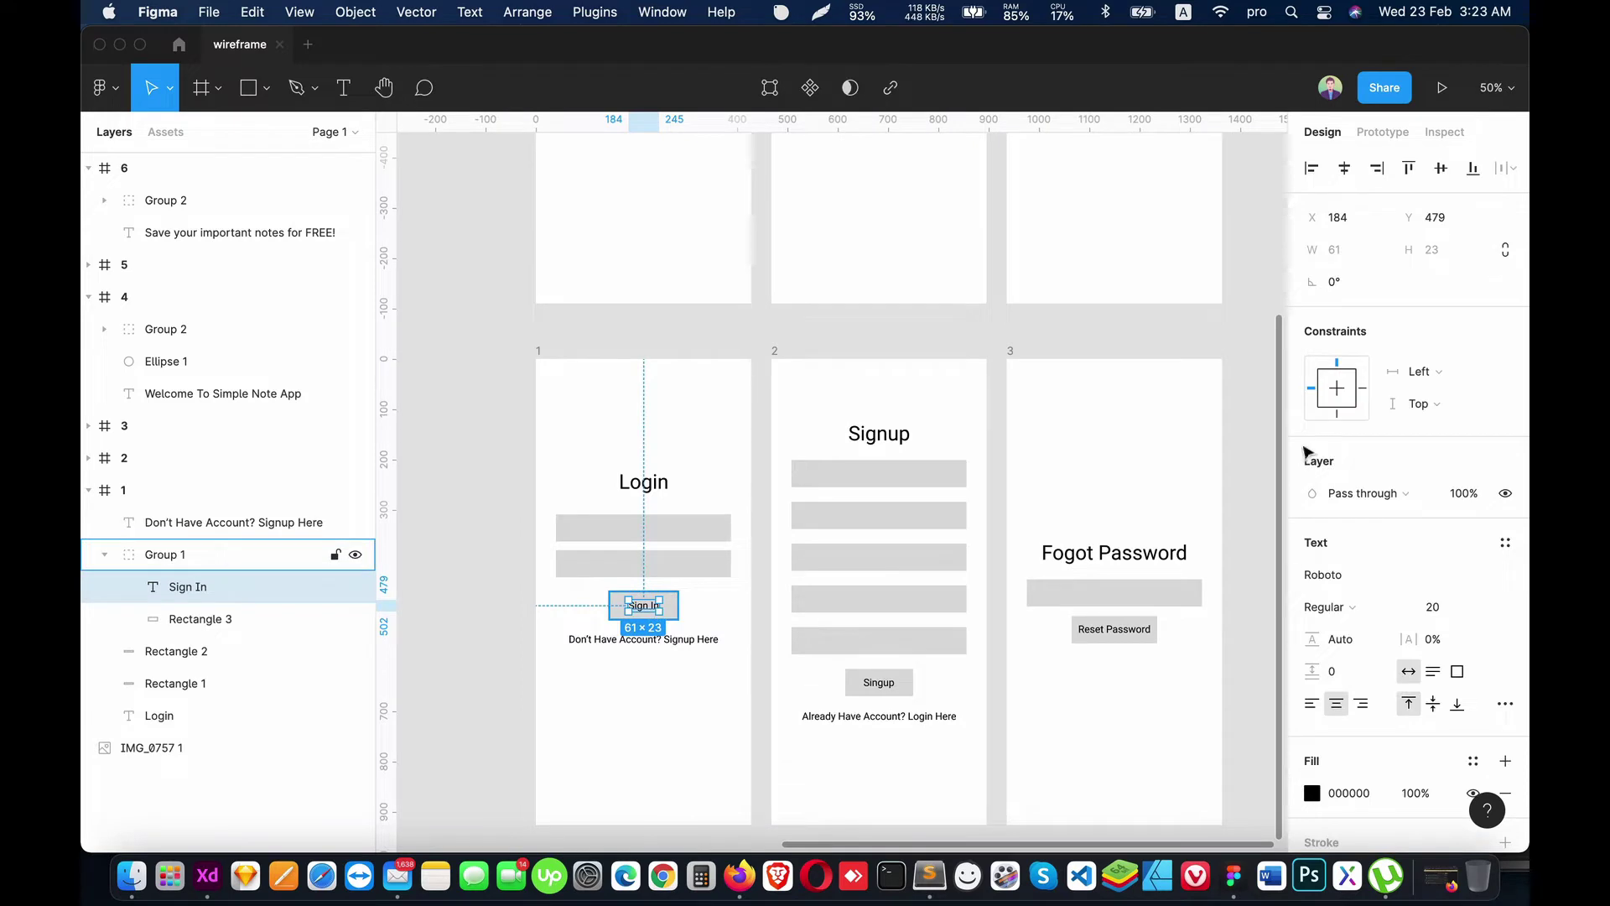
{"action": "left_click", "coordinate": [104, 555]}
{"action": "left_click", "coordinate": [159, 555]}
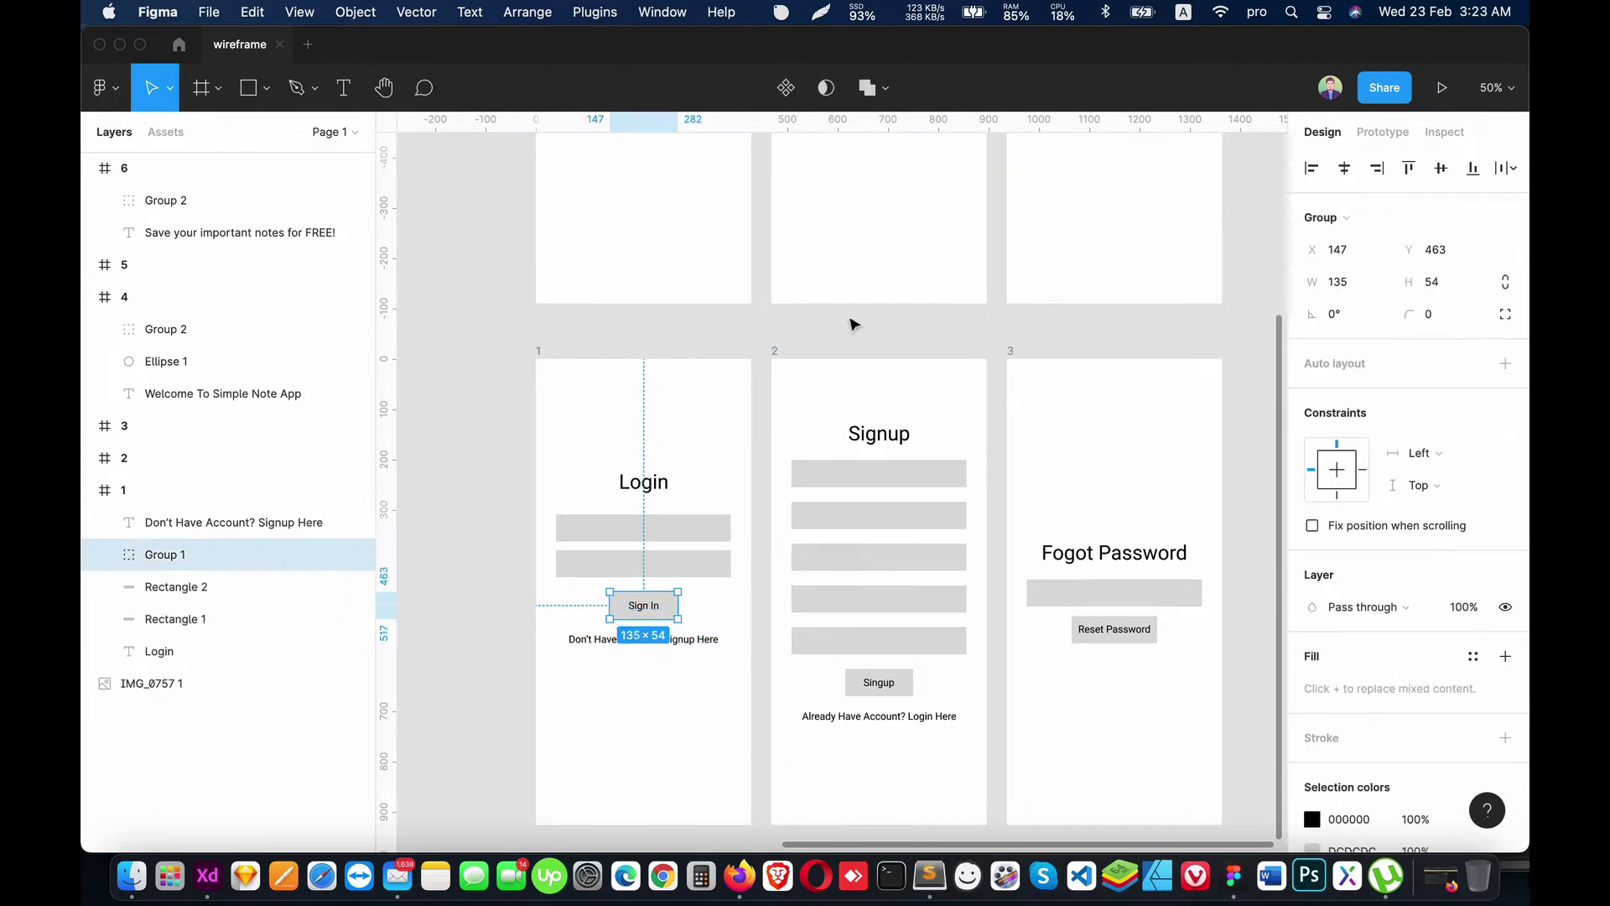
Step: Paste a copy of the Sign In button near the bottom of frame 6
{"action": "scroll", "coordinate": [853, 324], "scroll_direction": "up", "scroll_amount": 4}
{"action": "scroll", "coordinate": [1069, 415], "scroll_direction": "up", "scroll_amount": 2}
{"action": "scroll", "coordinate": [1069, 415], "scroll_direction": "right", "scroll_amount": 2}
{"action": "key", "text": "Escape"}
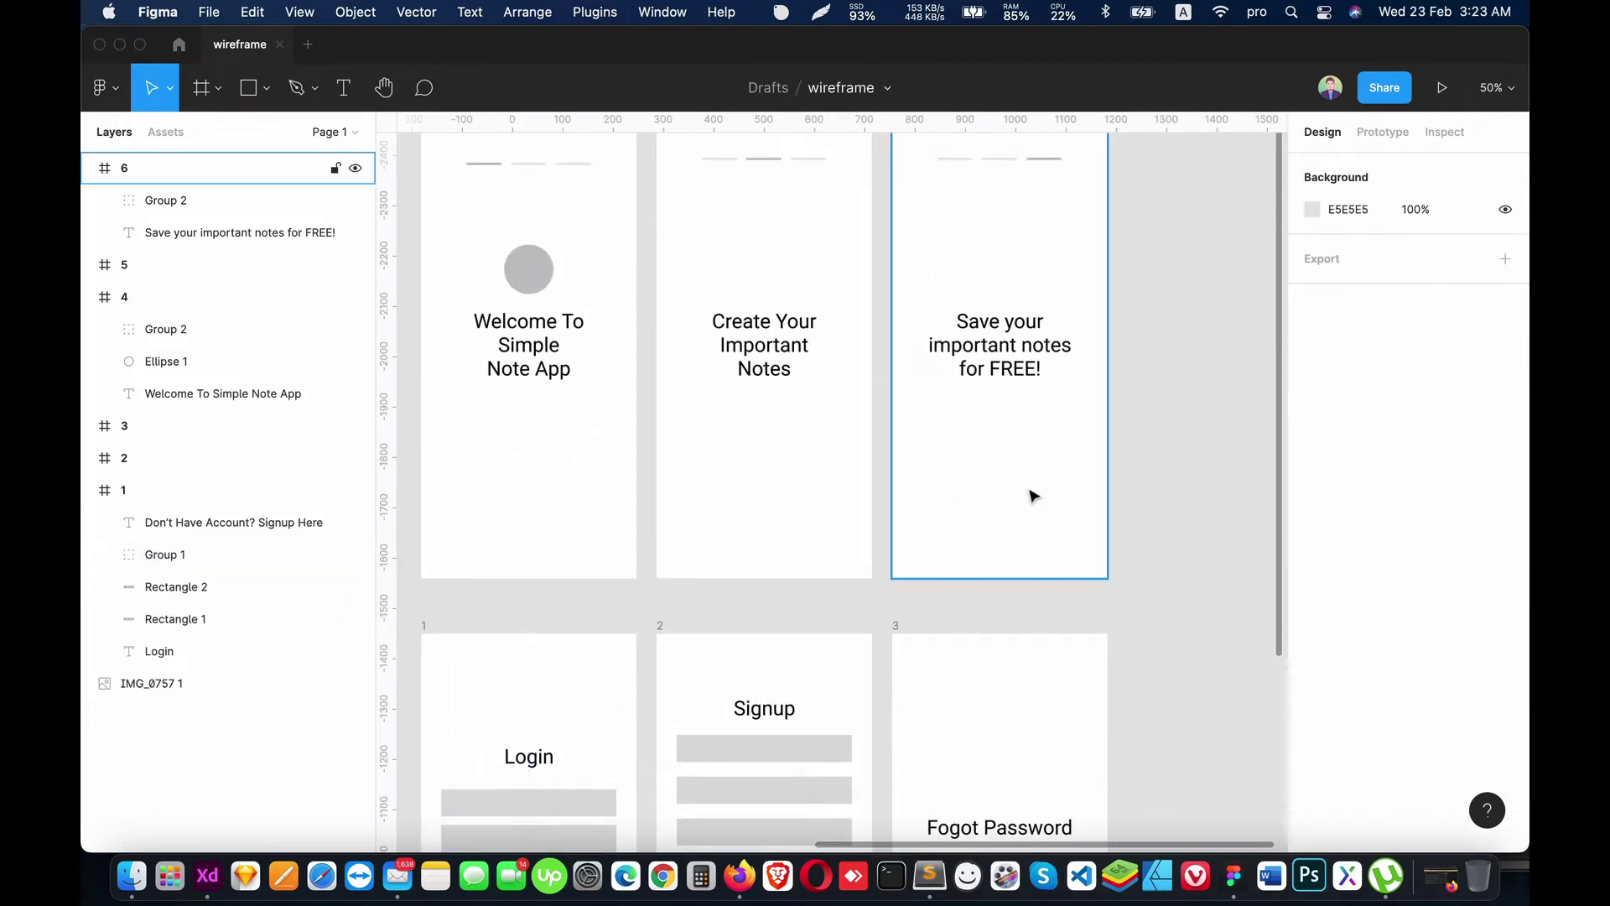
{"action": "key", "text": "ctrl+v"}
{"action": "left_click_drag", "start_coordinate": [801, 472], "coordinate": [1003, 501]}
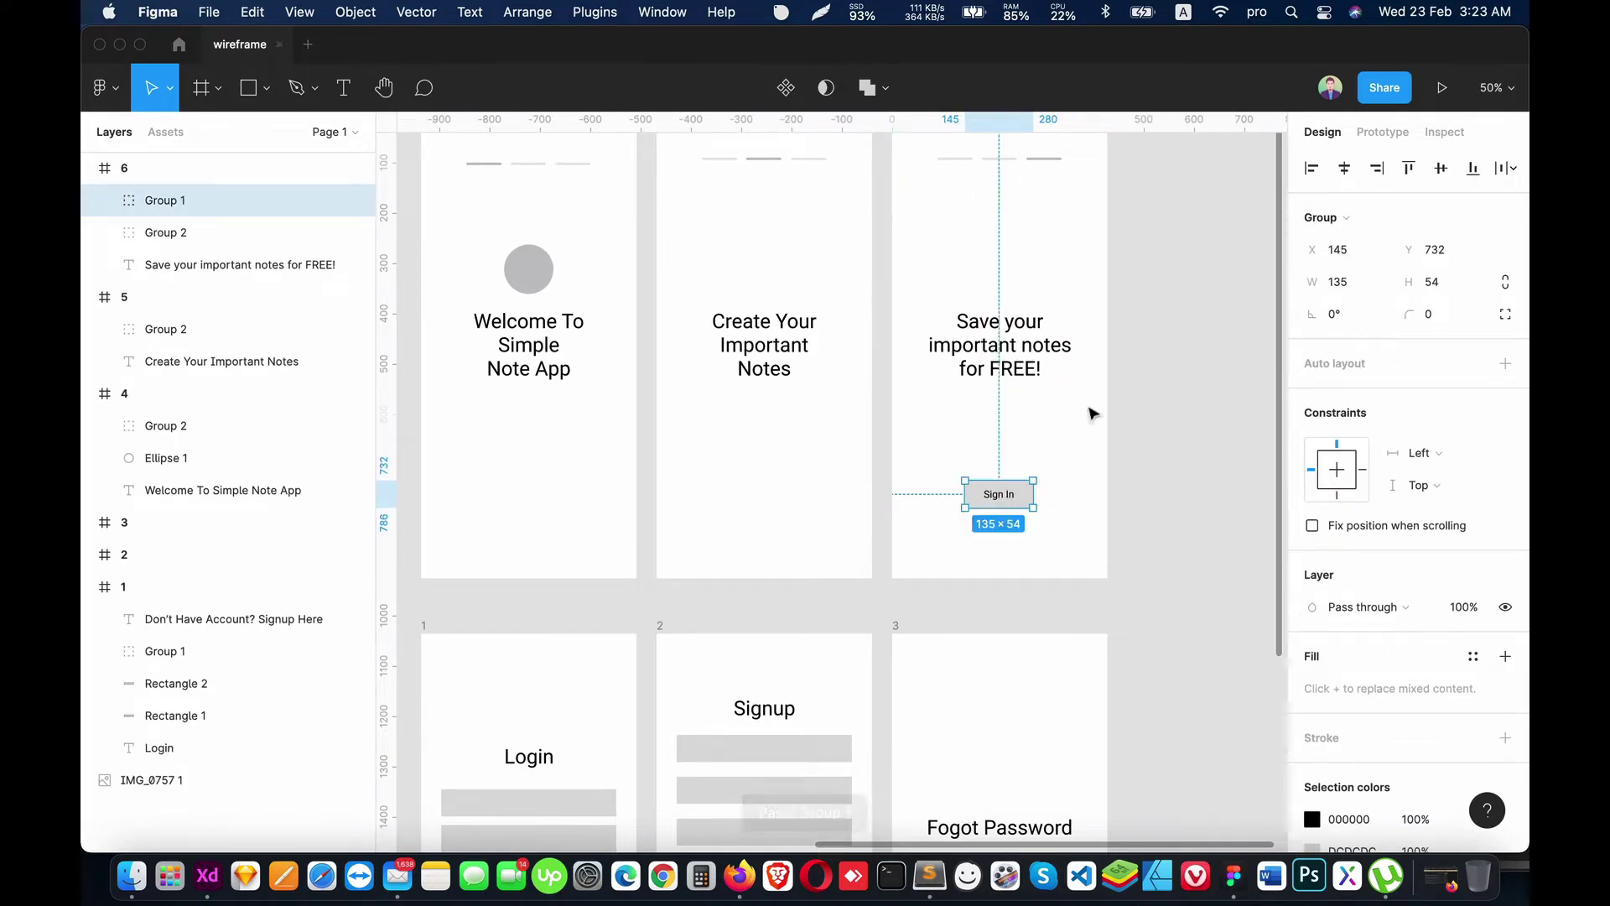
Step: Change the copied button's label to 'Get Started' and collapse the frames' layer lists
{"action": "double_click", "coordinate": [1007, 498]}
{"action": "type", "text": "Get Started"}
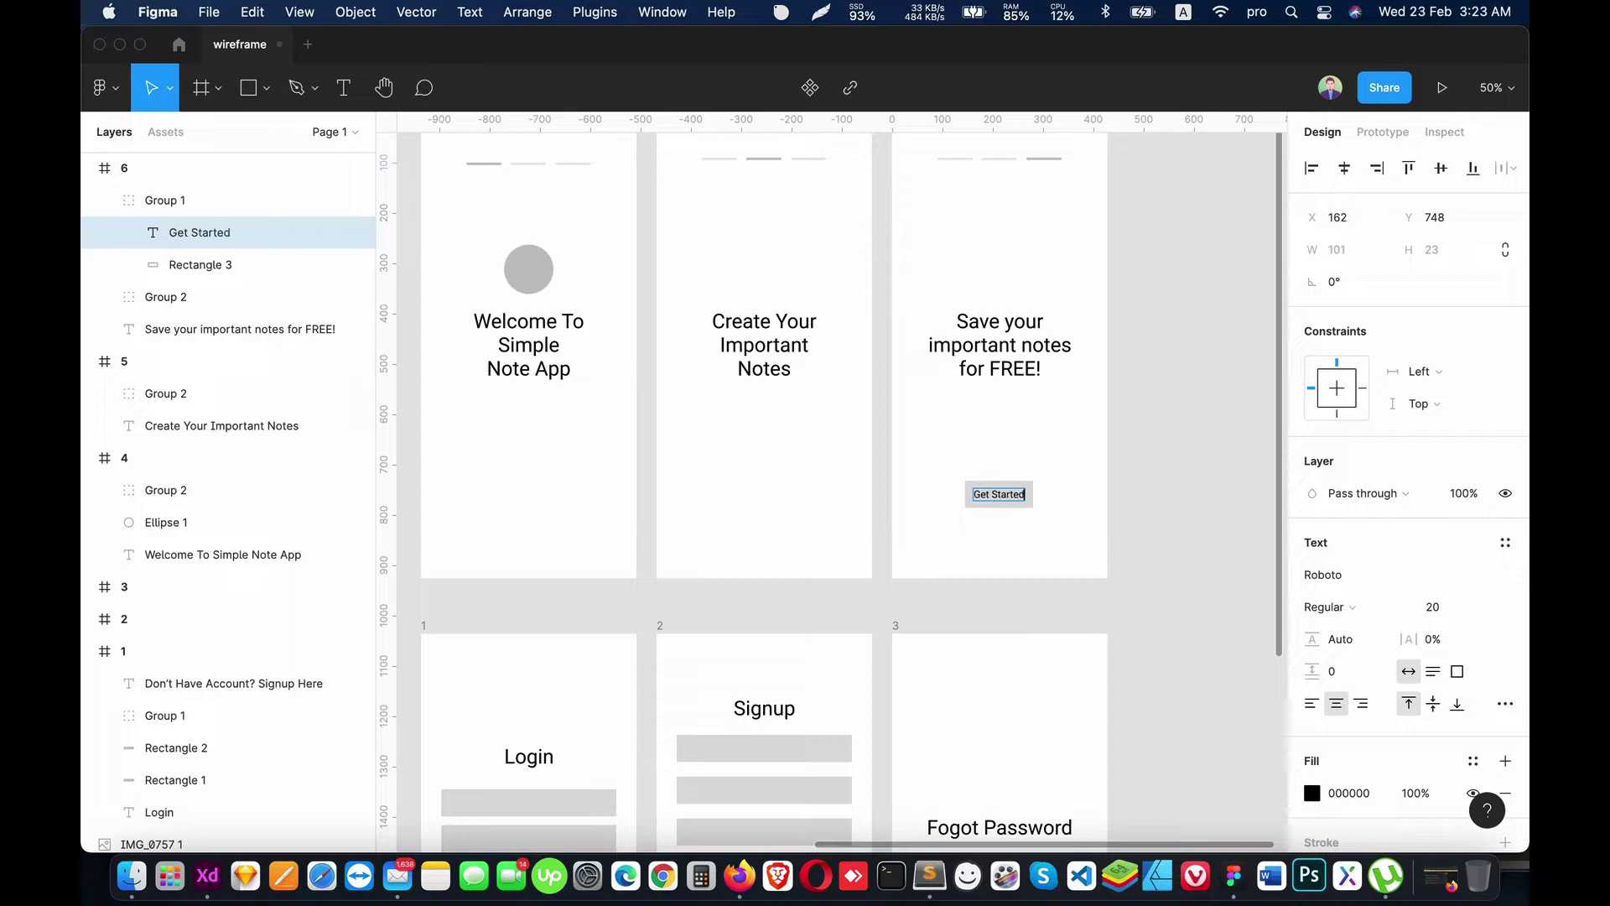
{"action": "left_click", "coordinate": [88, 168]}
{"action": "left_click", "coordinate": [88, 199]}
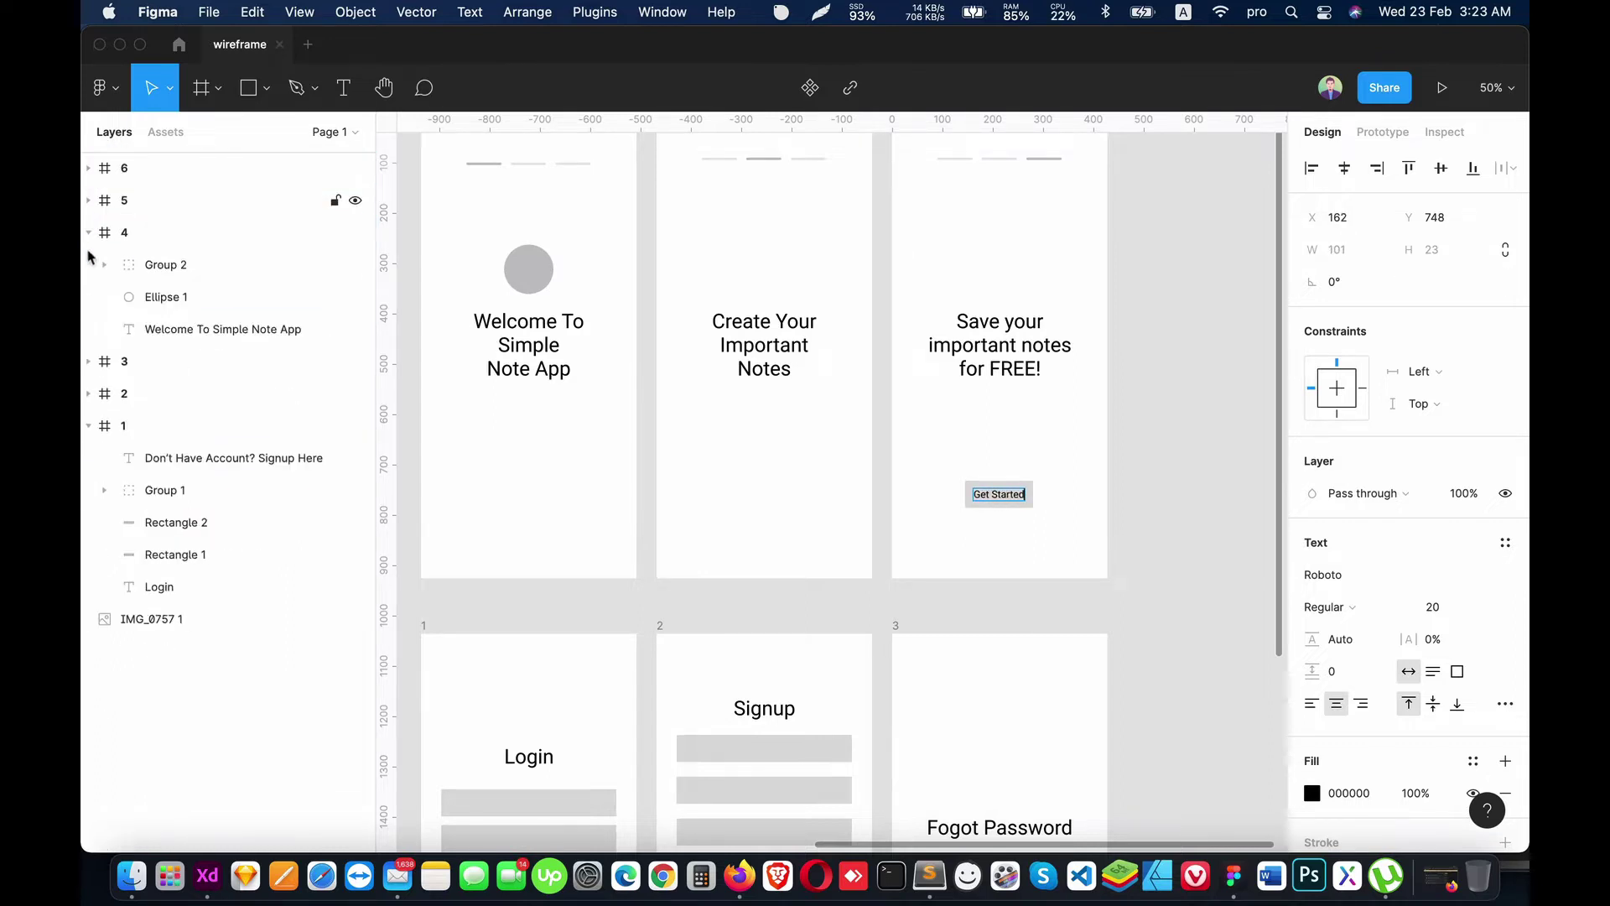
{"action": "left_click", "coordinate": [88, 232]}
{"action": "left_click", "coordinate": [88, 328]}
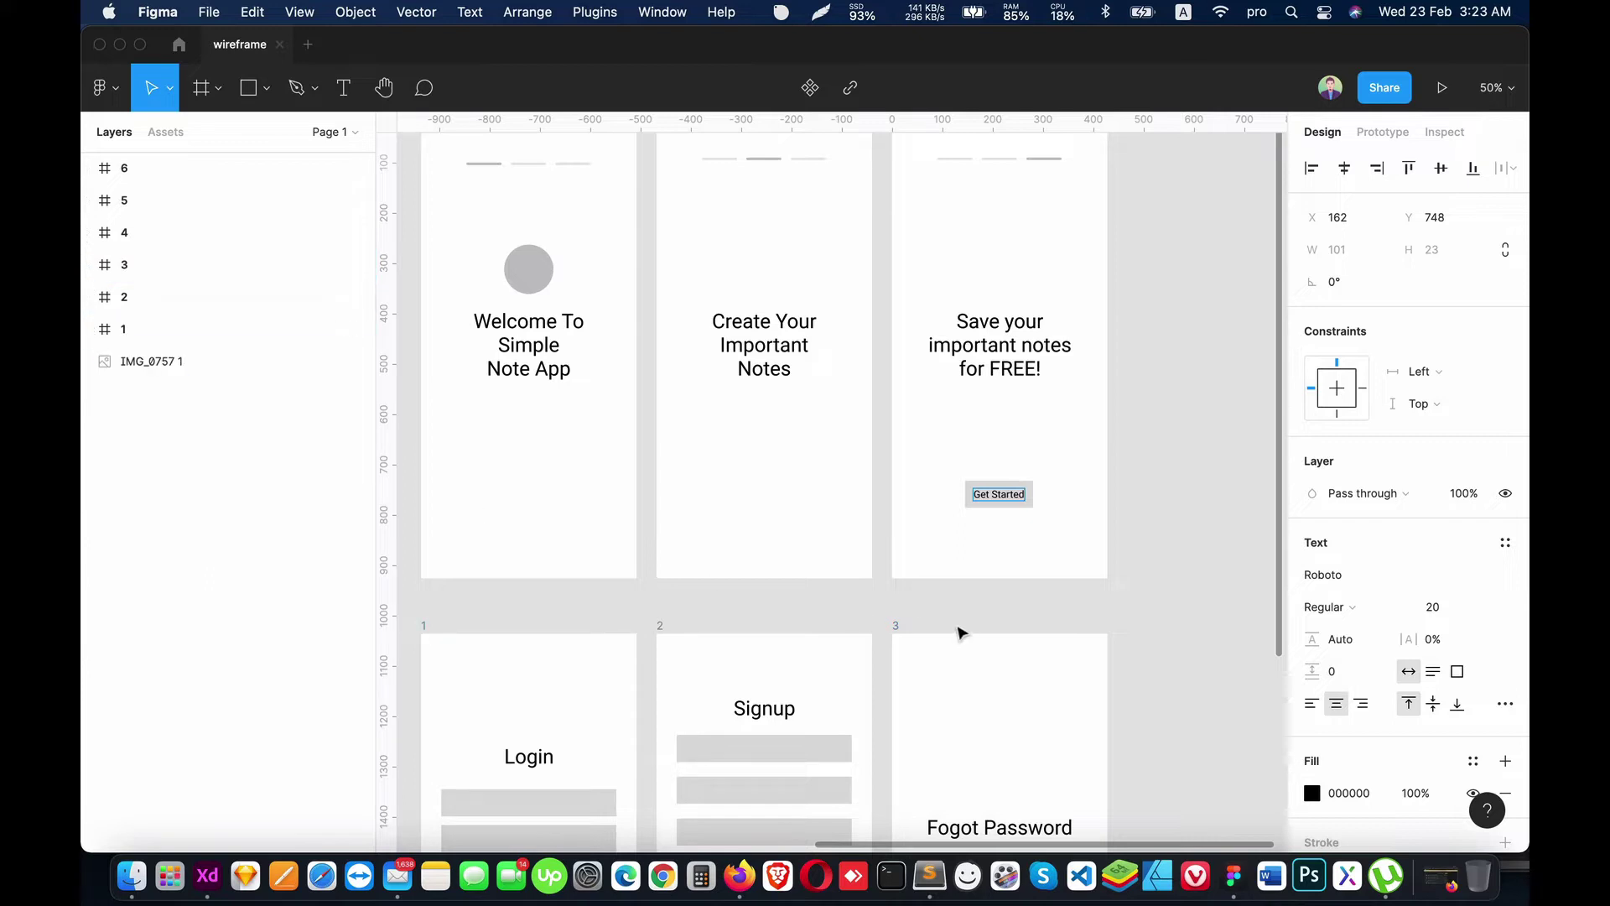
{"action": "scroll", "coordinate": [931, 621], "scroll_direction": "down", "scroll_amount": 4}
{"action": "scroll", "coordinate": [931, 622], "scroll_direction": "left", "scroll_amount": 2}
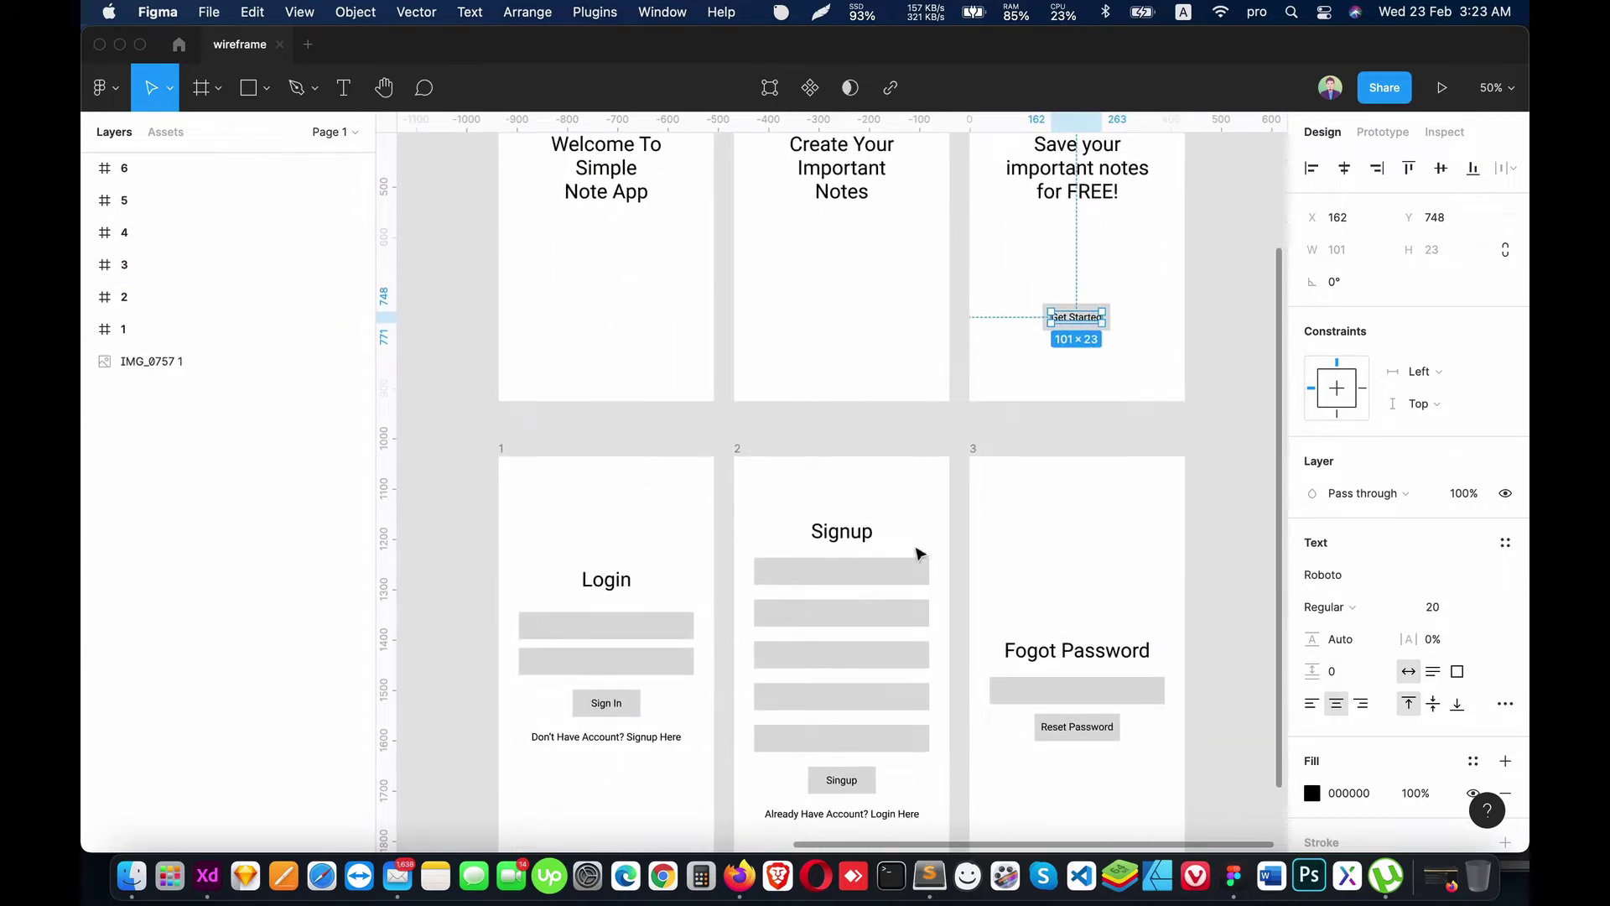
Step: Select frames 3, 2 and 1 and drag the Login row upward
{"action": "scroll", "coordinate": [919, 554], "scroll_direction": "up", "scroll_amount": 6}
{"action": "scroll", "coordinate": [859, 565], "scroll_direction": "down", "scroll_amount": 4}
{"action": "left_click", "coordinate": [511, 511]}
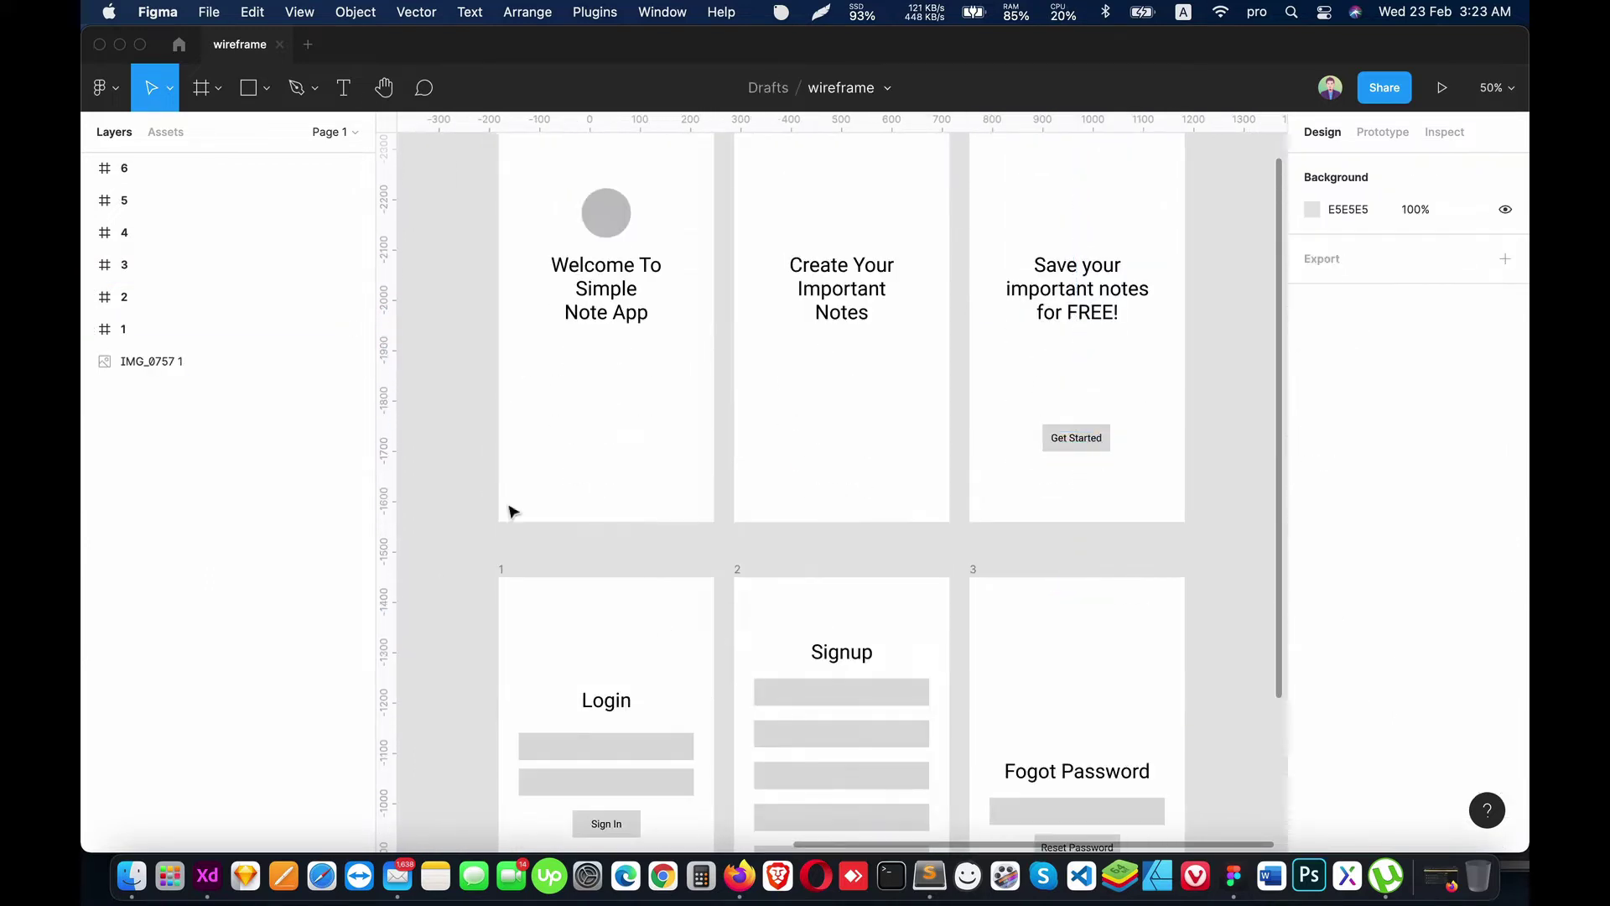
{"action": "left_click", "coordinate": [141, 264]}
{"action": "left_click", "coordinate": [137, 329], "text": "shift"}
{"action": "left_click_drag", "start_coordinate": [878, 630], "coordinate": [871, 603]}
Step: Zoom out to review both rows of frames
{"action": "scroll", "coordinate": [917, 633], "scroll_direction": "right", "scroll_amount": 2}
{"action": "scroll", "coordinate": [917, 633], "scroll_direction": "up", "scroll_amount": 1}
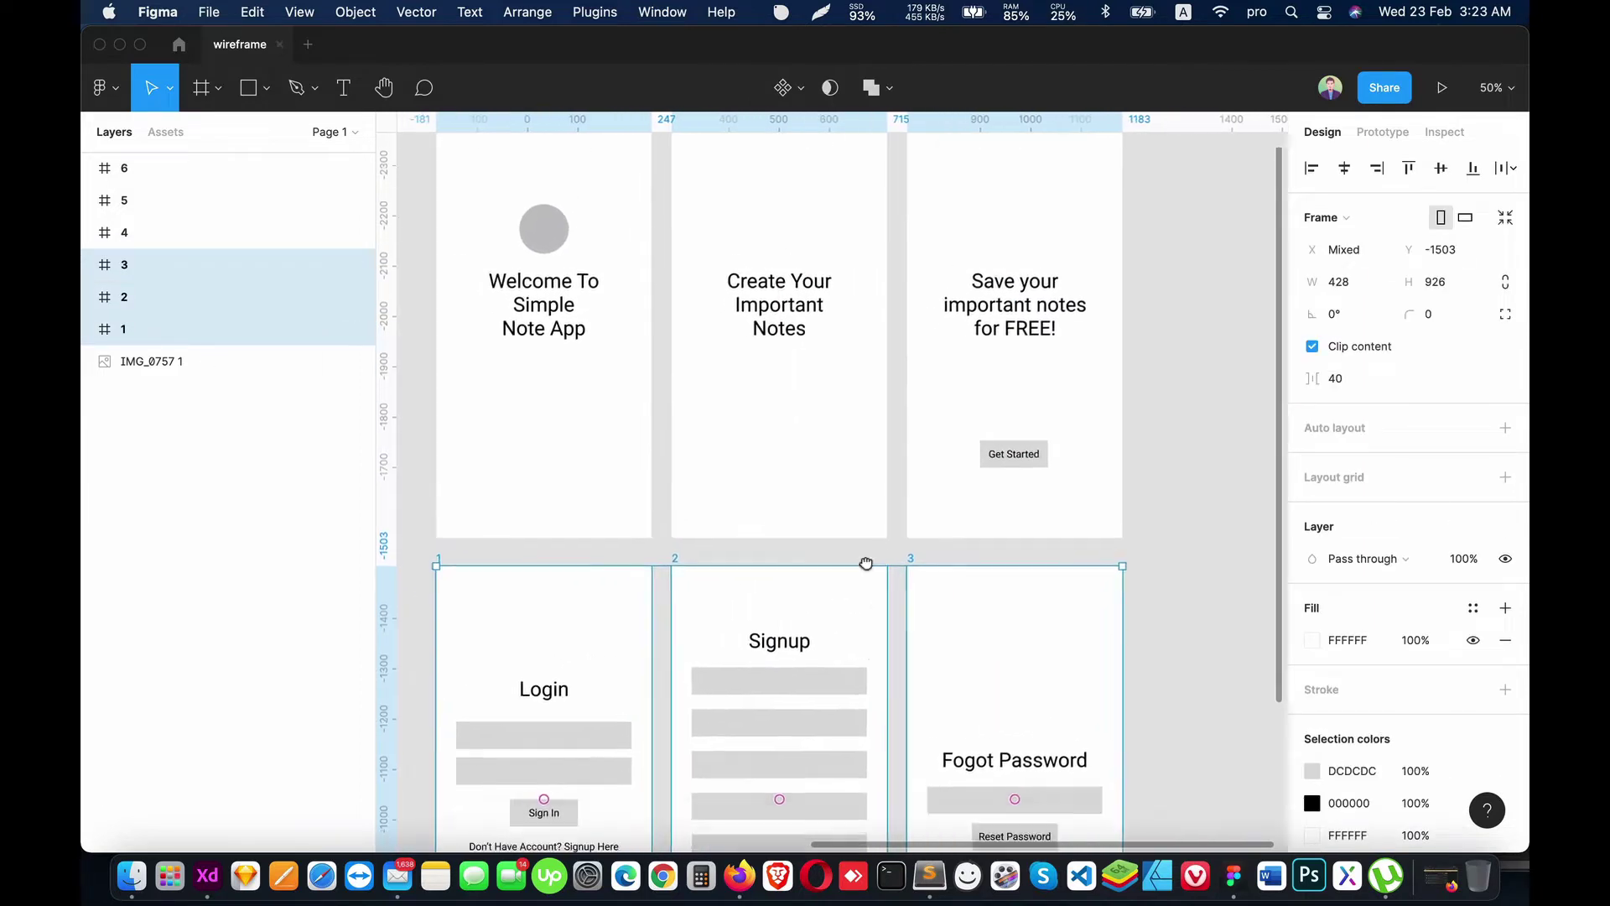
{"action": "scroll", "coordinate": [869, 537], "scroll_direction": "down", "scroll_amount": 5}
{"action": "scroll", "coordinate": [880, 536], "scroll_direction": "down", "scroll_amount": 3}
{"action": "key", "text": "minus"}
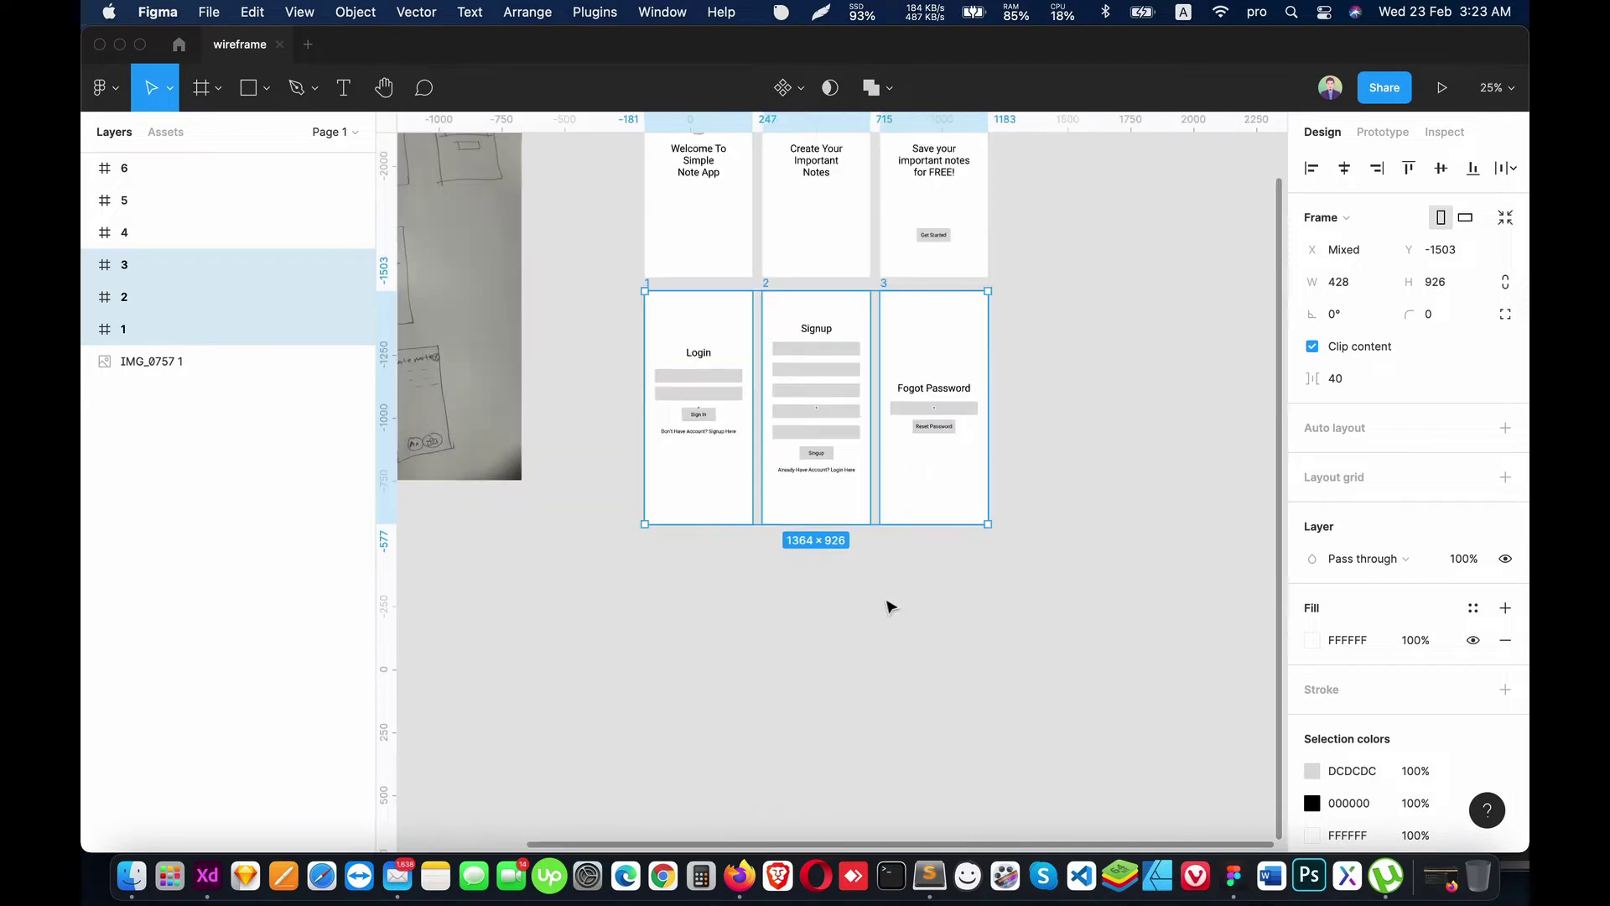
{"action": "scroll", "coordinate": [889, 621], "scroll_direction": "up", "scroll_amount": 2}
{"action": "scroll", "coordinate": [877, 646], "scroll_direction": "down", "scroll_amount": 1}
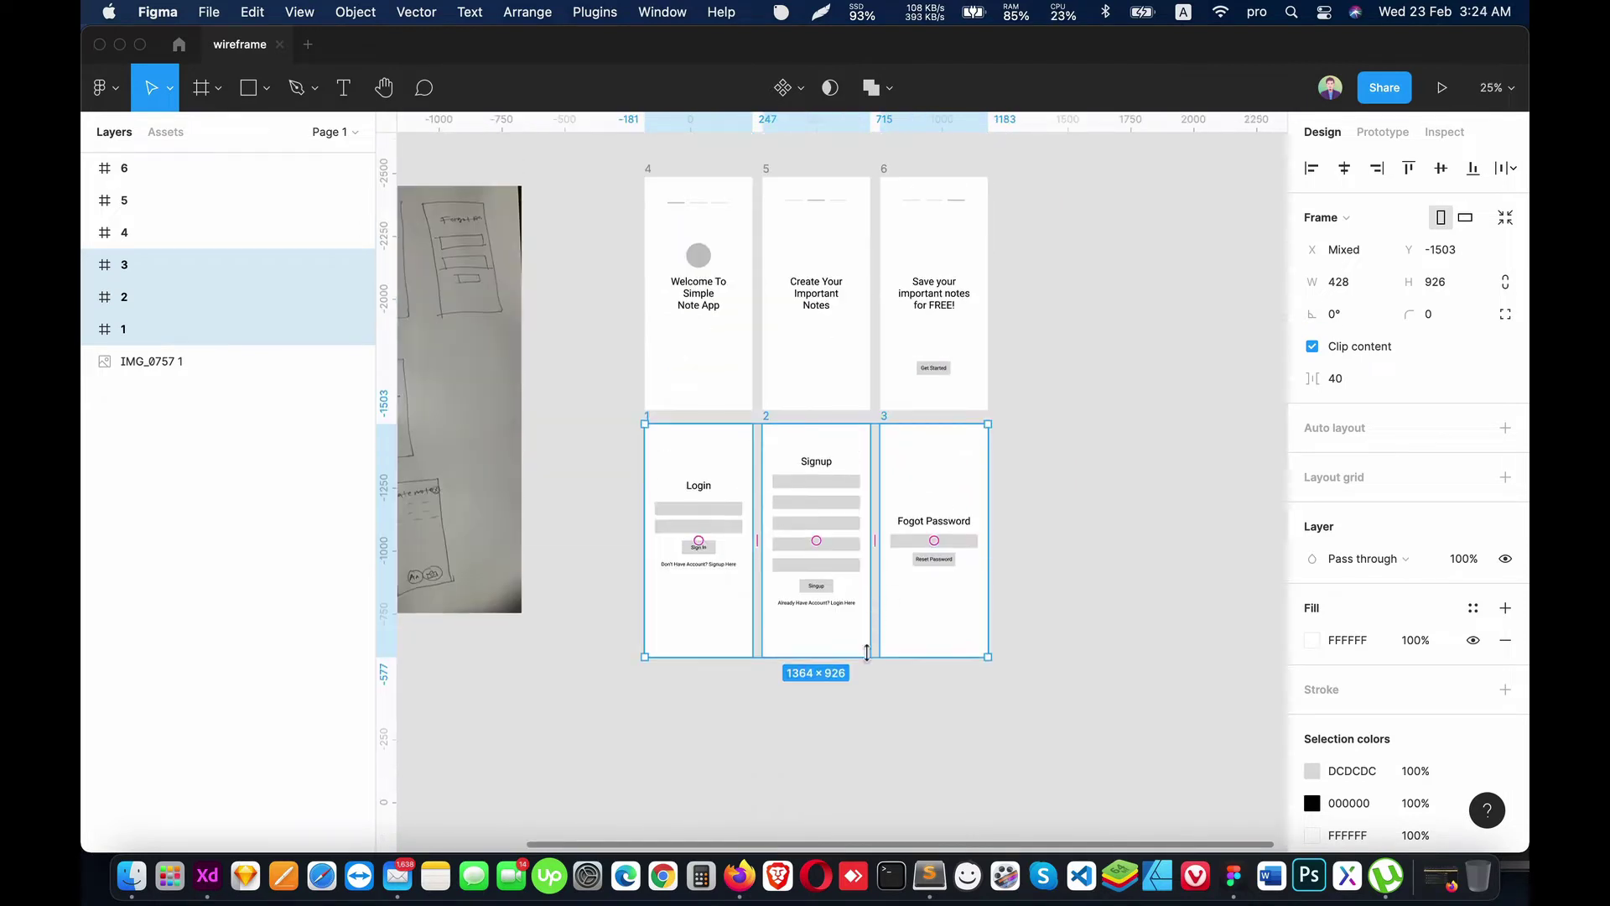
{"action": "key", "text": "plus"}
{"action": "scroll", "coordinate": [873, 587], "scroll_direction": "down", "scroll_amount": 1}
{"action": "scroll", "coordinate": [495, 516], "scroll_direction": "down", "scroll_amount": 1}
{"action": "scroll", "coordinate": [520, 570], "scroll_direction": "up", "scroll_amount": 8}
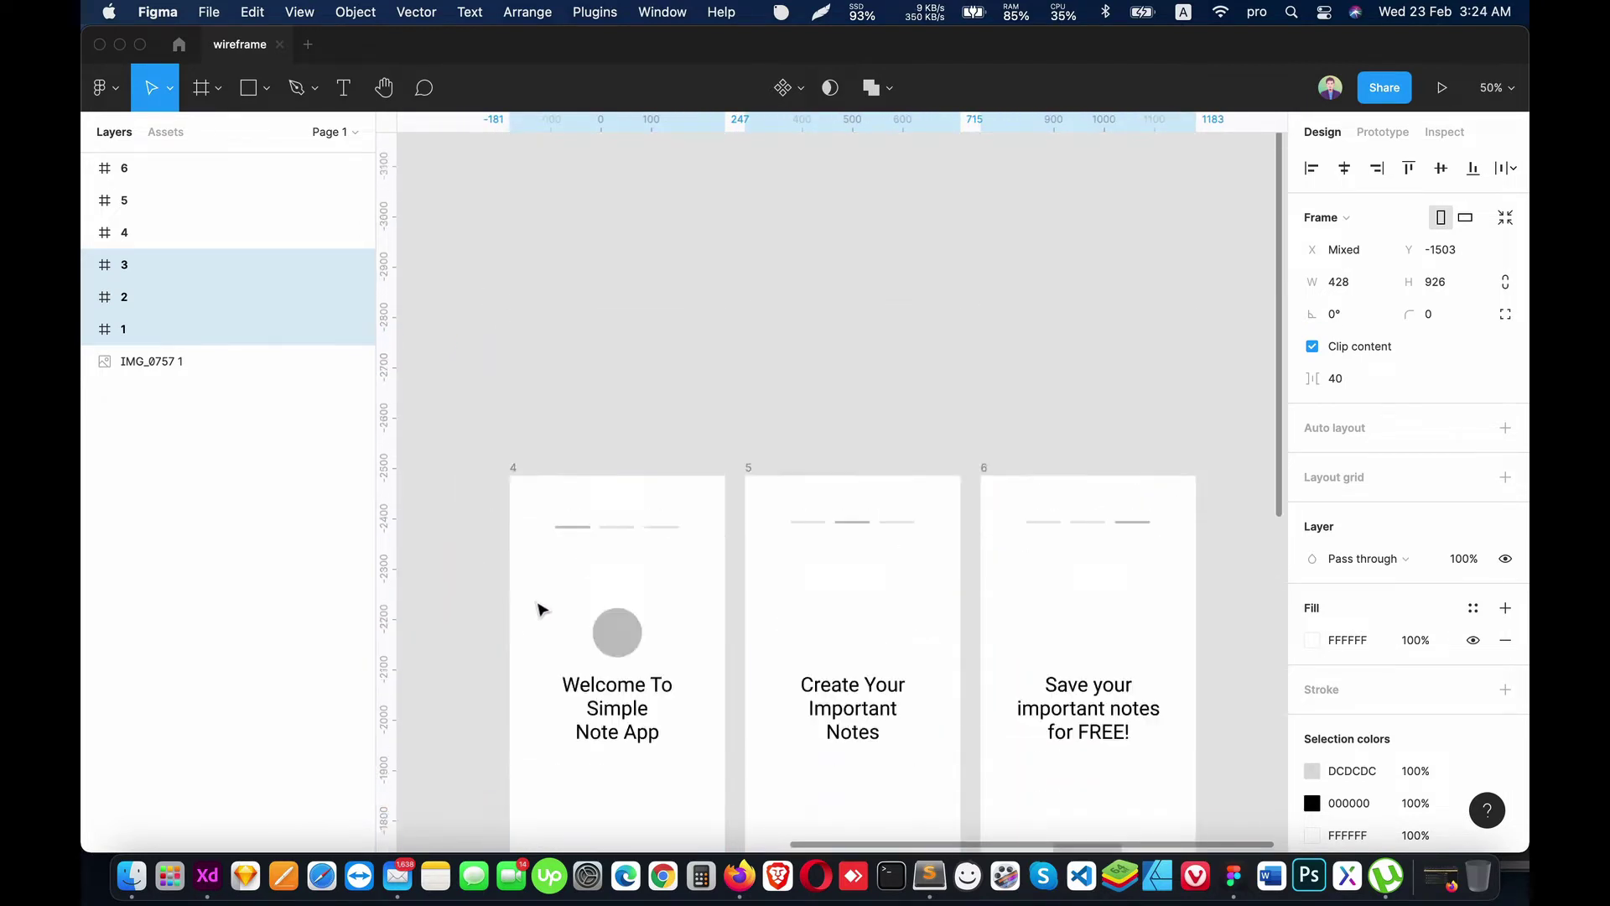
{"action": "scroll", "coordinate": [579, 587], "scroll_direction": "up", "scroll_amount": 5}
{"action": "scroll", "coordinate": [608, 553], "scroll_direction": "down", "scroll_amount": 3}
{"action": "key", "text": "minus"}
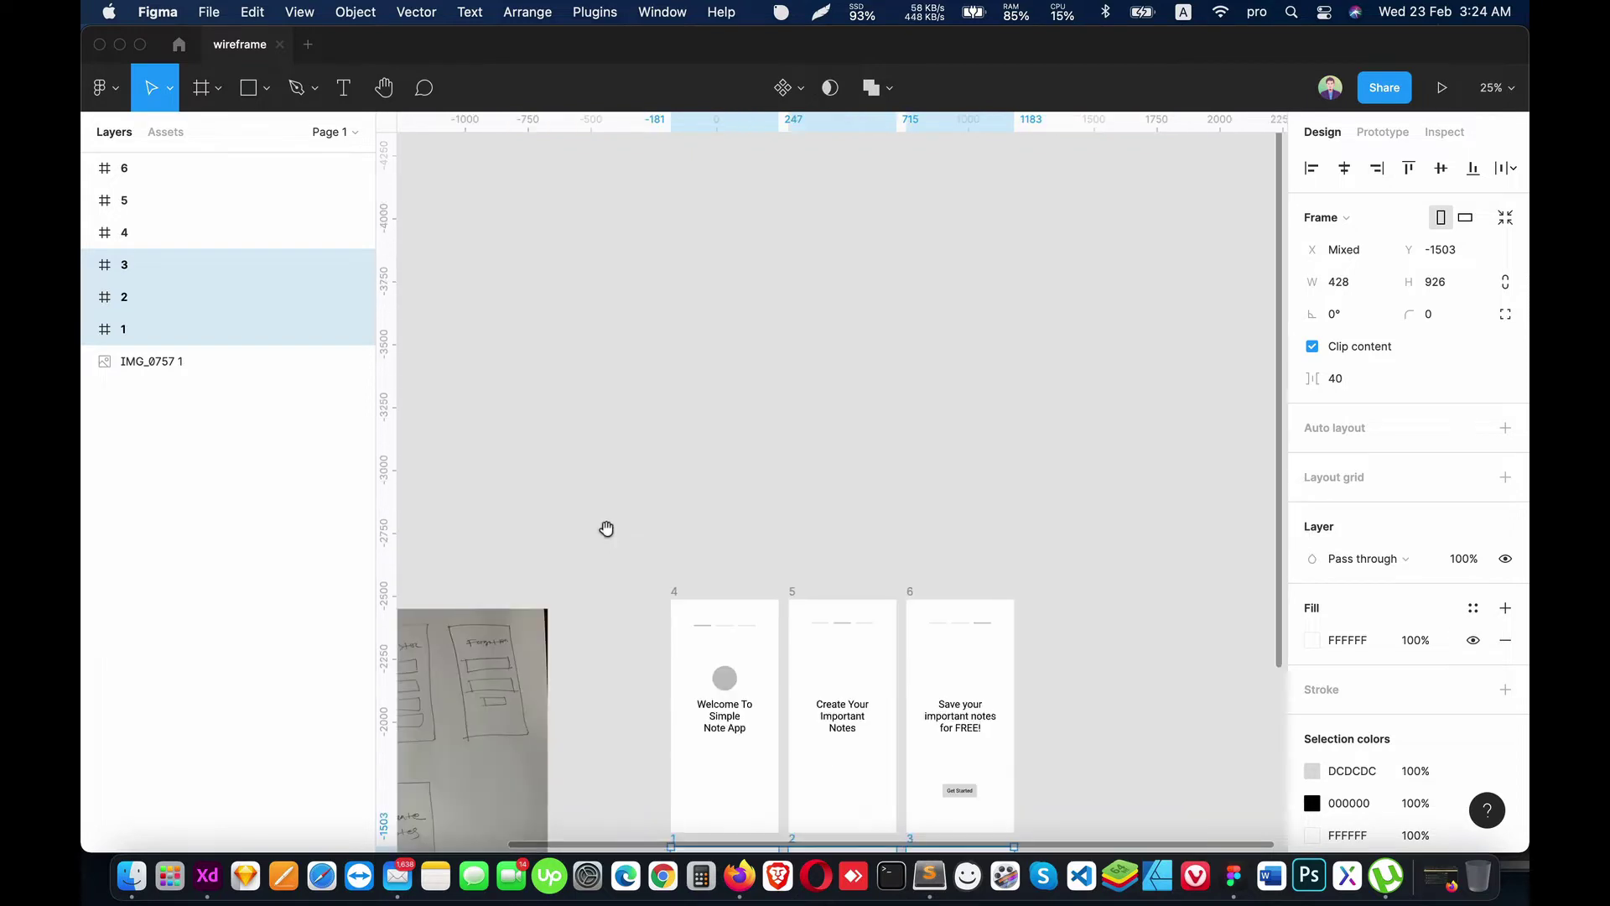
{"action": "scroll", "coordinate": [654, 511], "scroll_direction": "down", "scroll_amount": 8}
{"action": "scroll", "coordinate": [655, 512], "scroll_direction": "left", "scroll_amount": 4}
{"action": "scroll", "coordinate": [788, 504], "scroll_direction": "left", "scroll_amount": 5}
Step: Compare the frames against the hand-drawn sketch, then deselect
{"action": "left_click", "coordinate": [864, 520]}
{"action": "key", "text": "plus"}
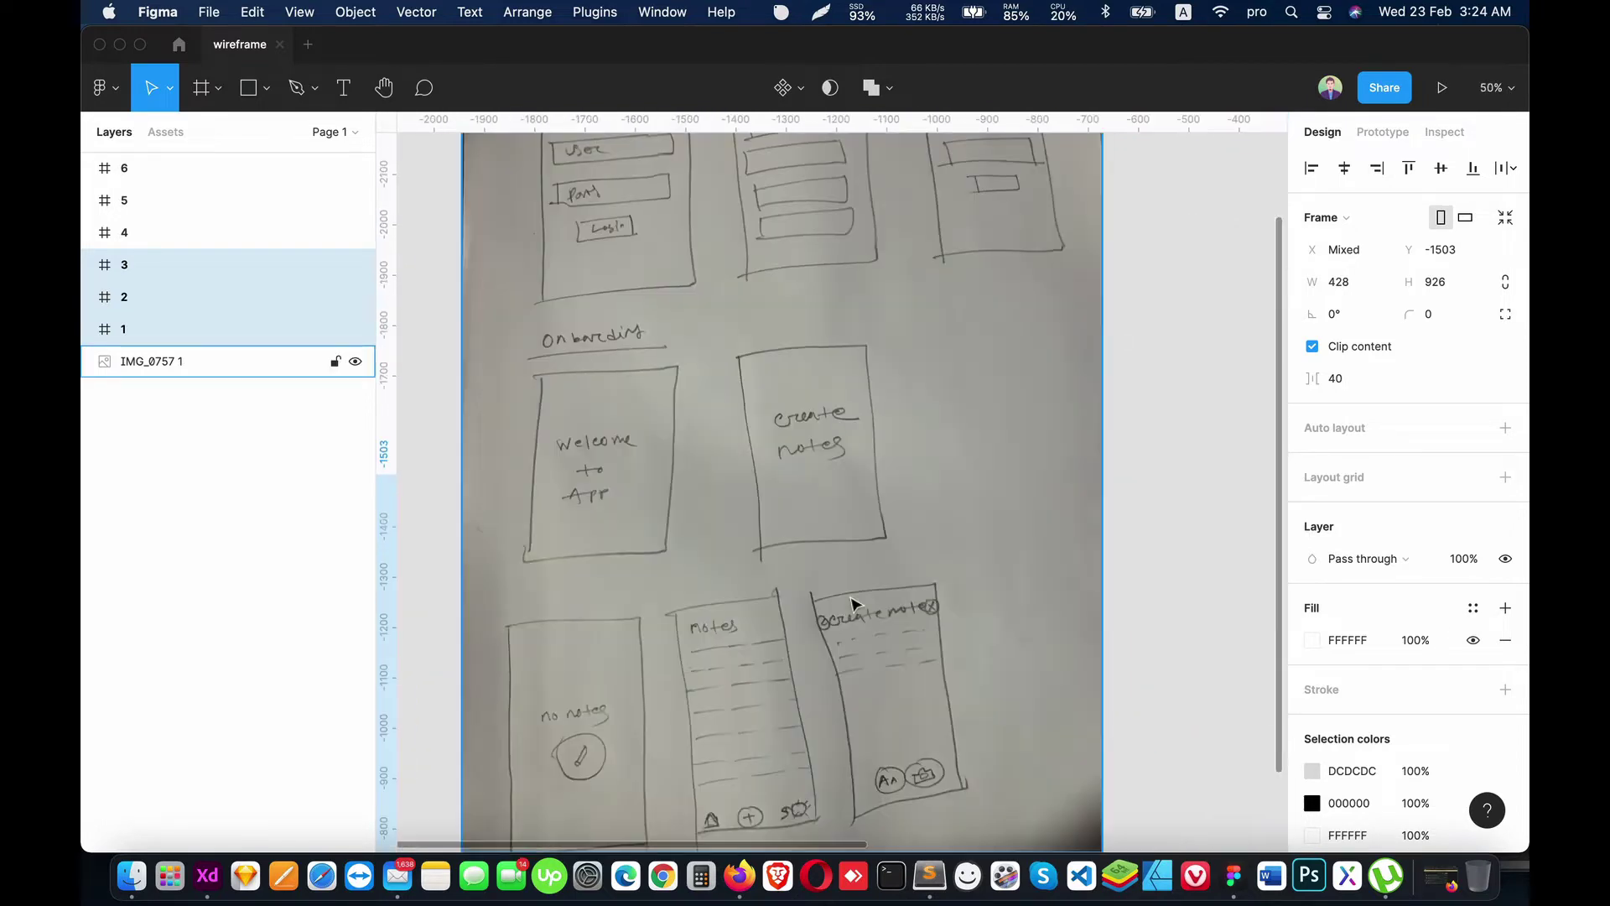
{"action": "scroll", "coordinate": [721, 570], "scroll_direction": "down", "scroll_amount": 4}
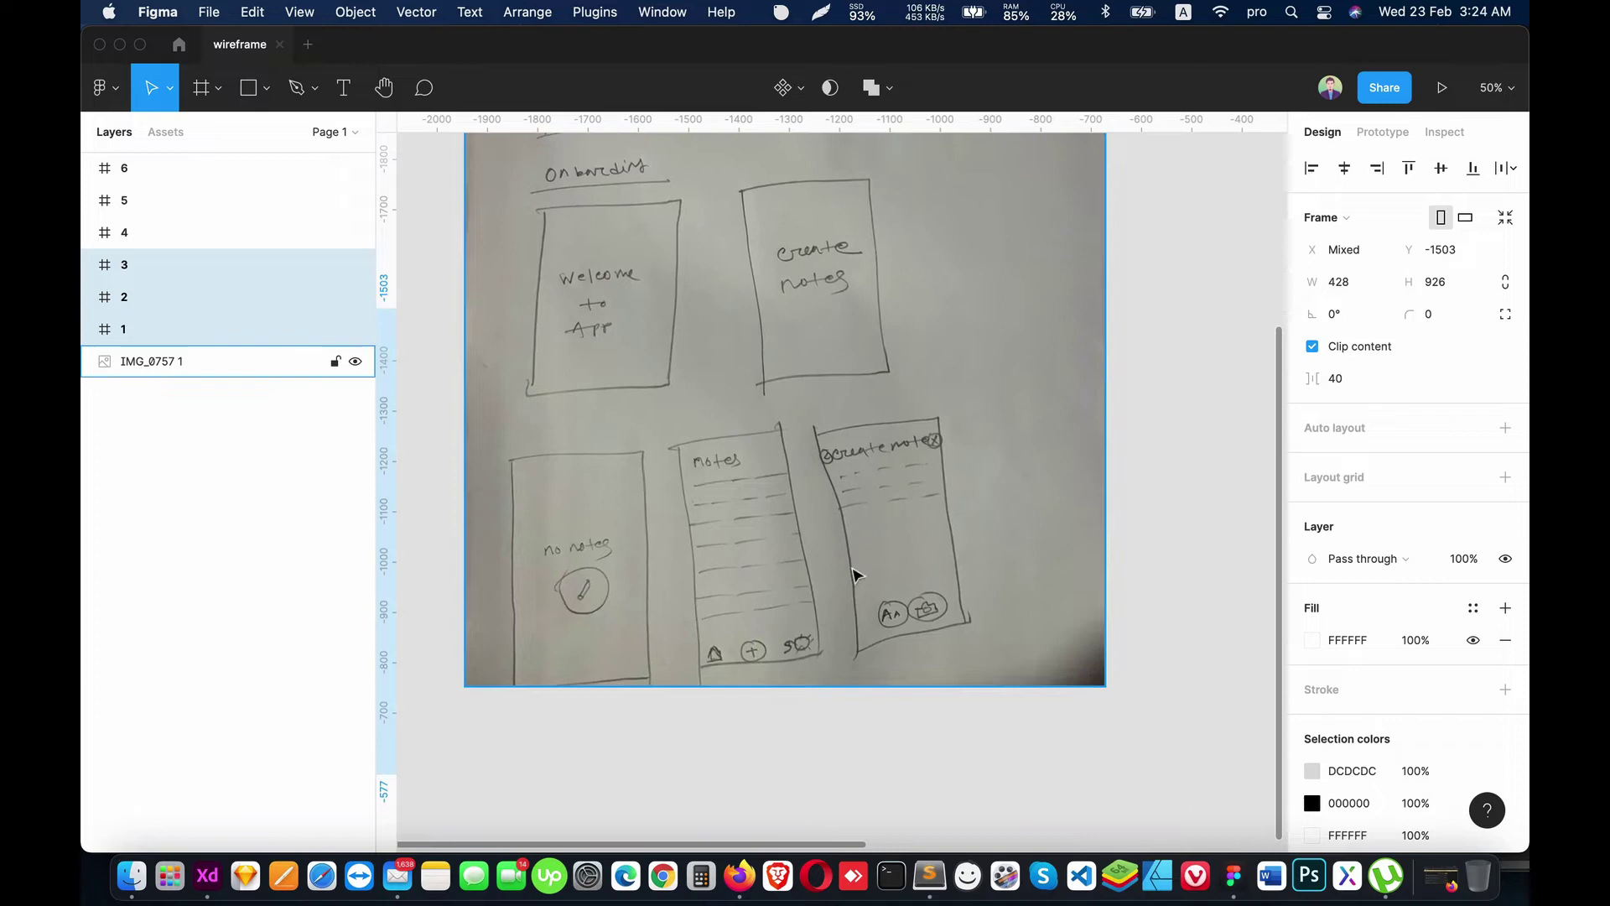
{"action": "scroll", "coordinate": [805, 478], "scroll_direction": "right", "scroll_amount": 5}
{"action": "scroll", "coordinate": [806, 478], "scroll_direction": "down", "scroll_amount": 2}
{"action": "scroll", "coordinate": [1108, 533], "scroll_direction": "left", "scroll_amount": 3}
{"action": "scroll", "coordinate": [923, 533], "scroll_direction": "right", "scroll_amount": 7}
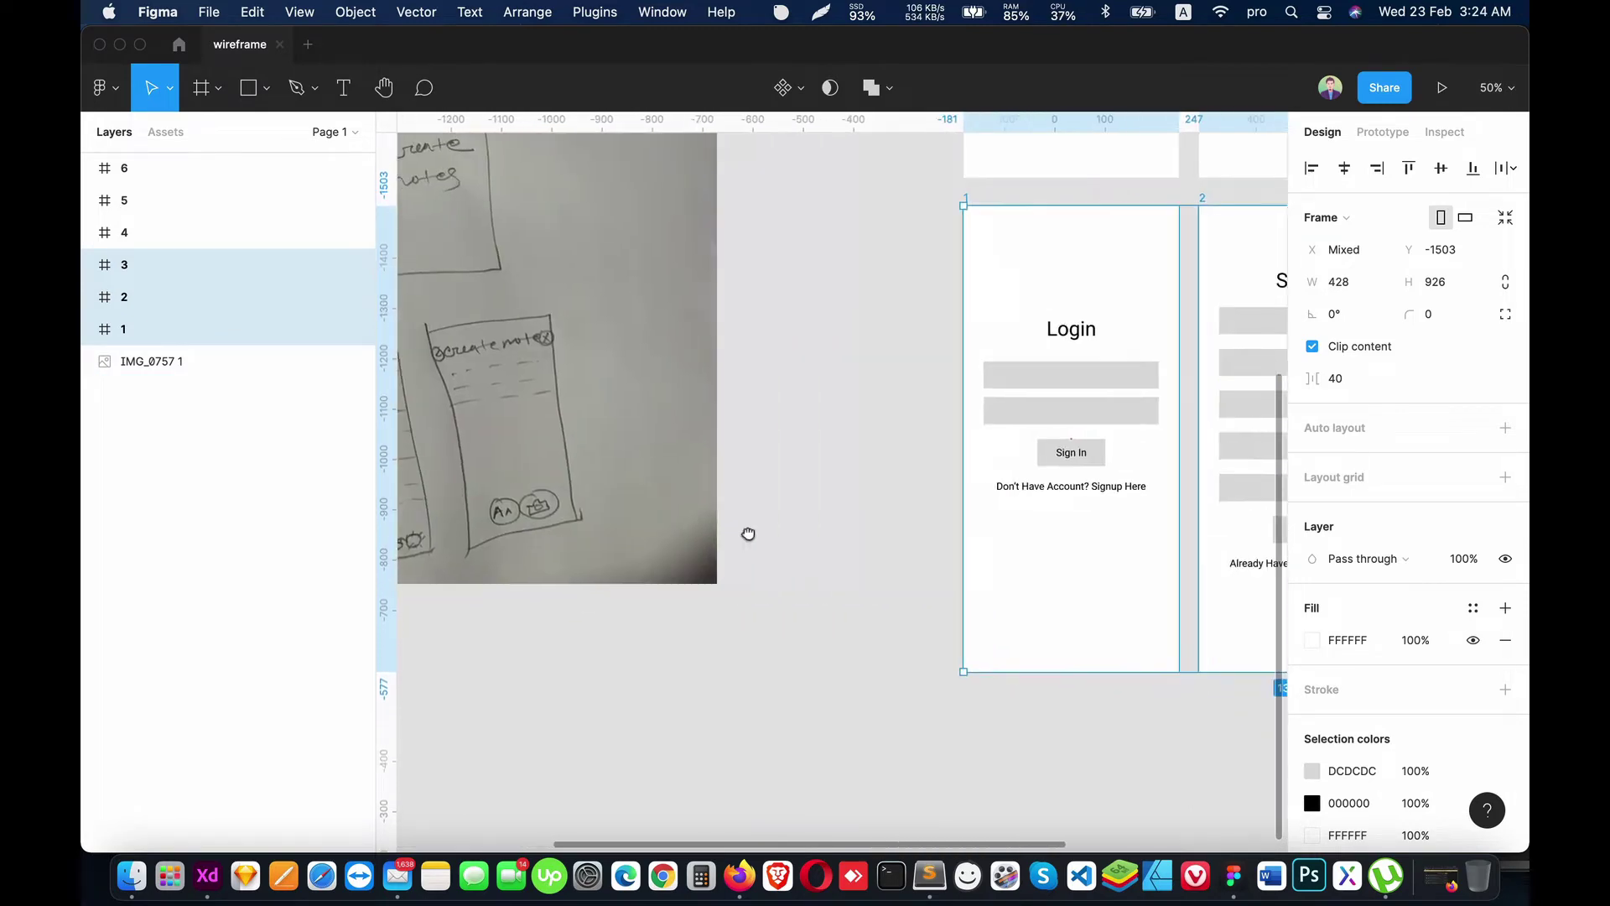
{"action": "key", "text": "minus"}
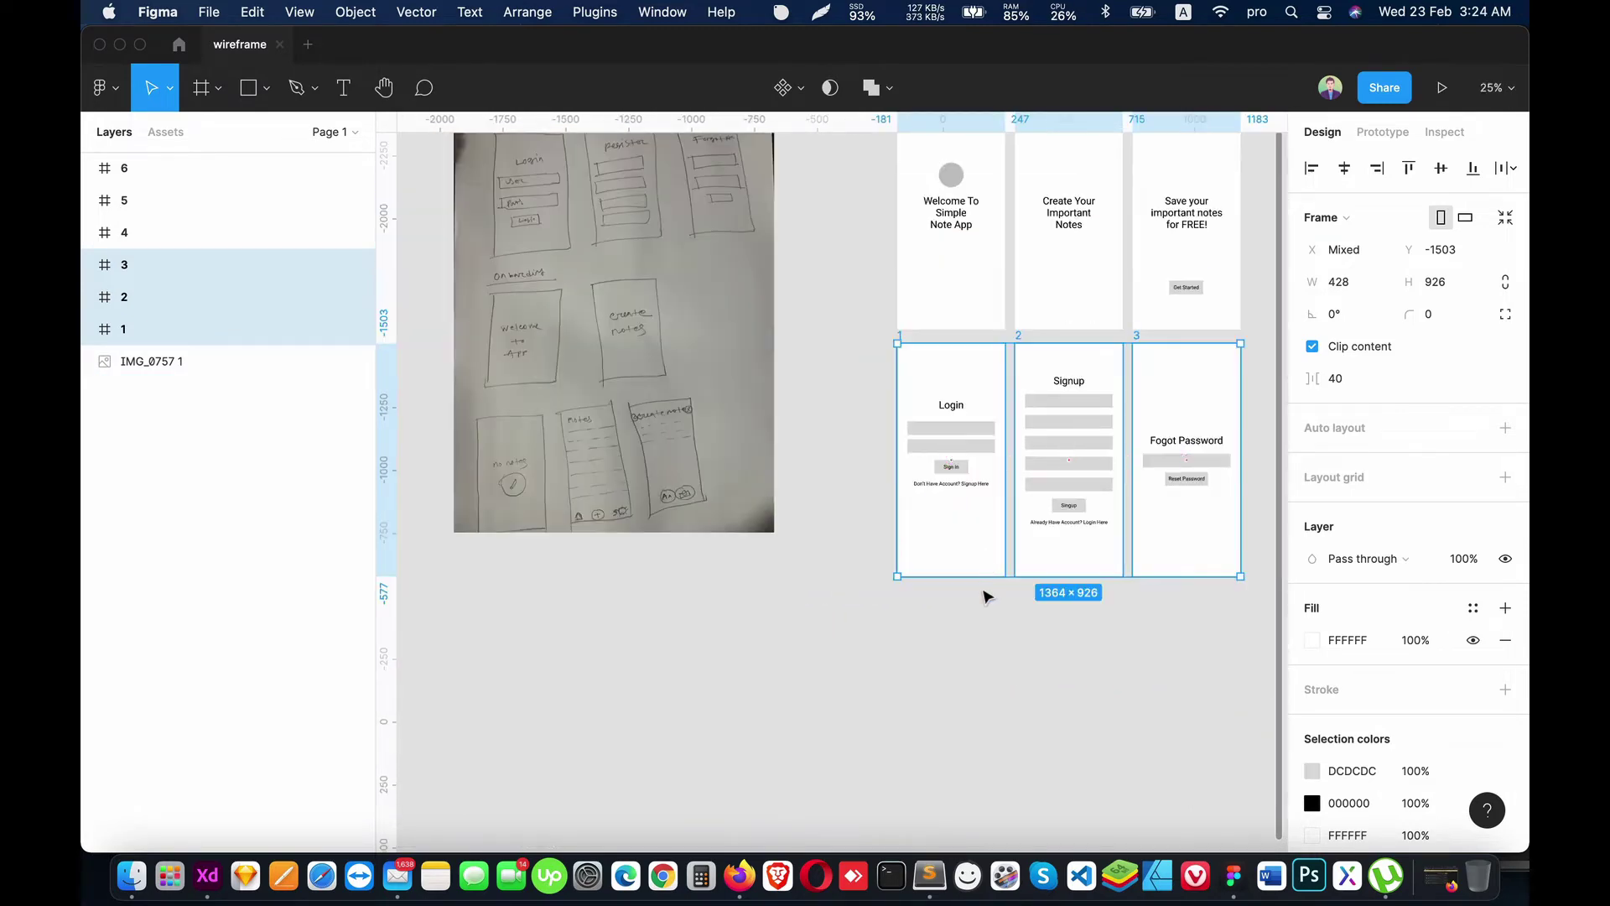
{"action": "left_click", "coordinate": [987, 597]}
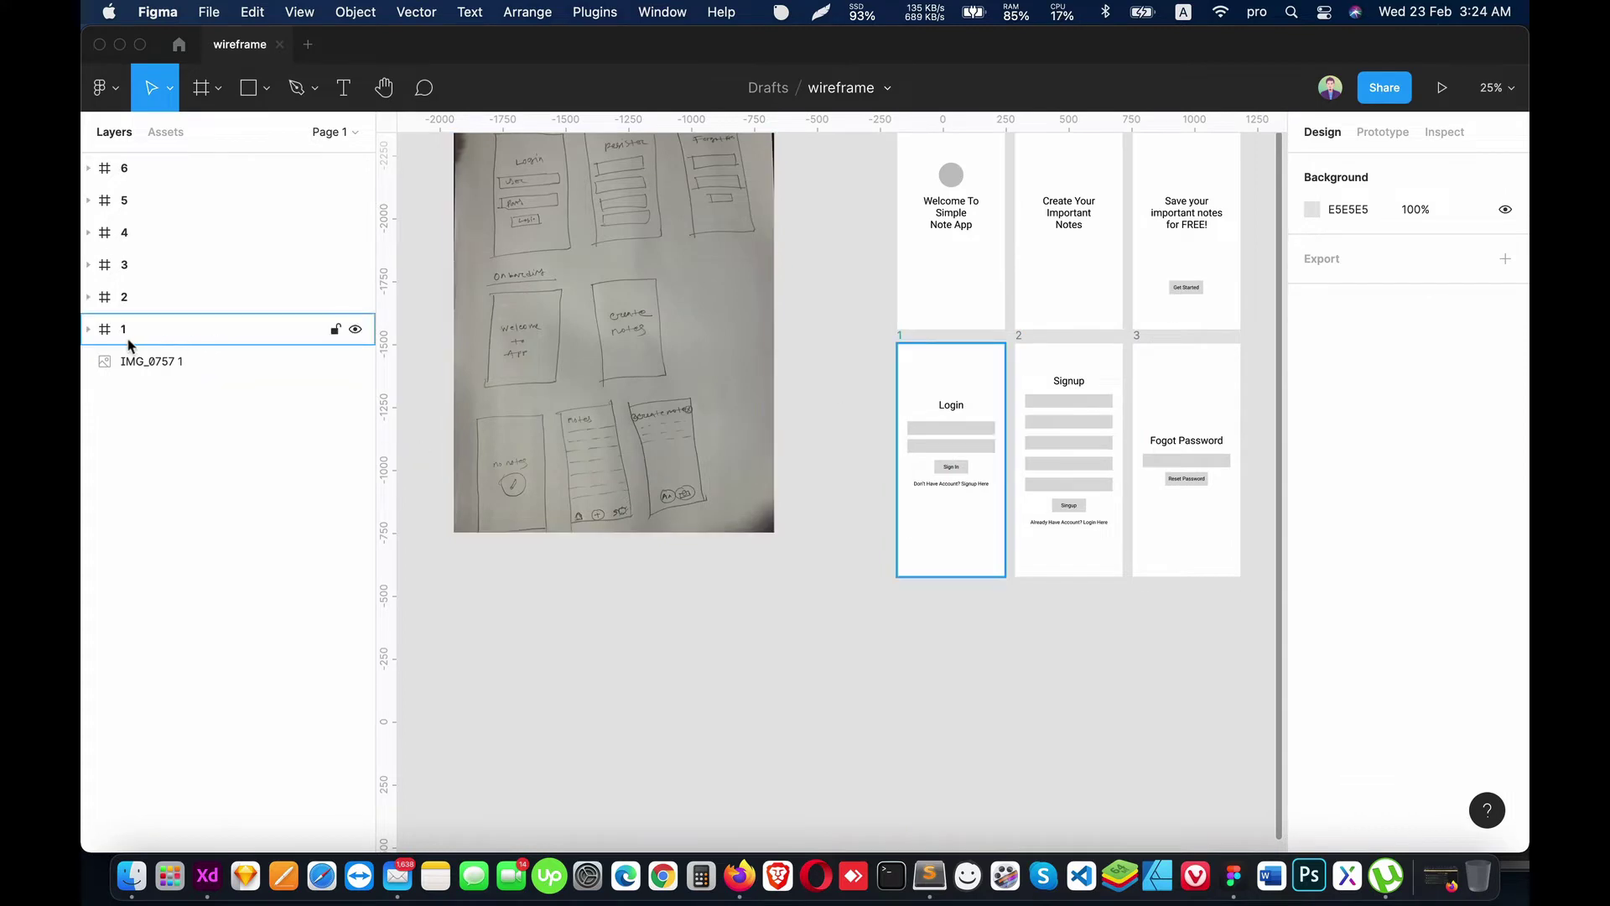
Step: Duplicate the Login frame and place the copy below it
{"action": "left_click", "coordinate": [948, 436]}
{"action": "key", "text": "super+c"}
{"action": "key", "text": "super+v"}
{"action": "left_click_drag", "start_coordinate": [1143, 367], "coordinate": [788, 620]}
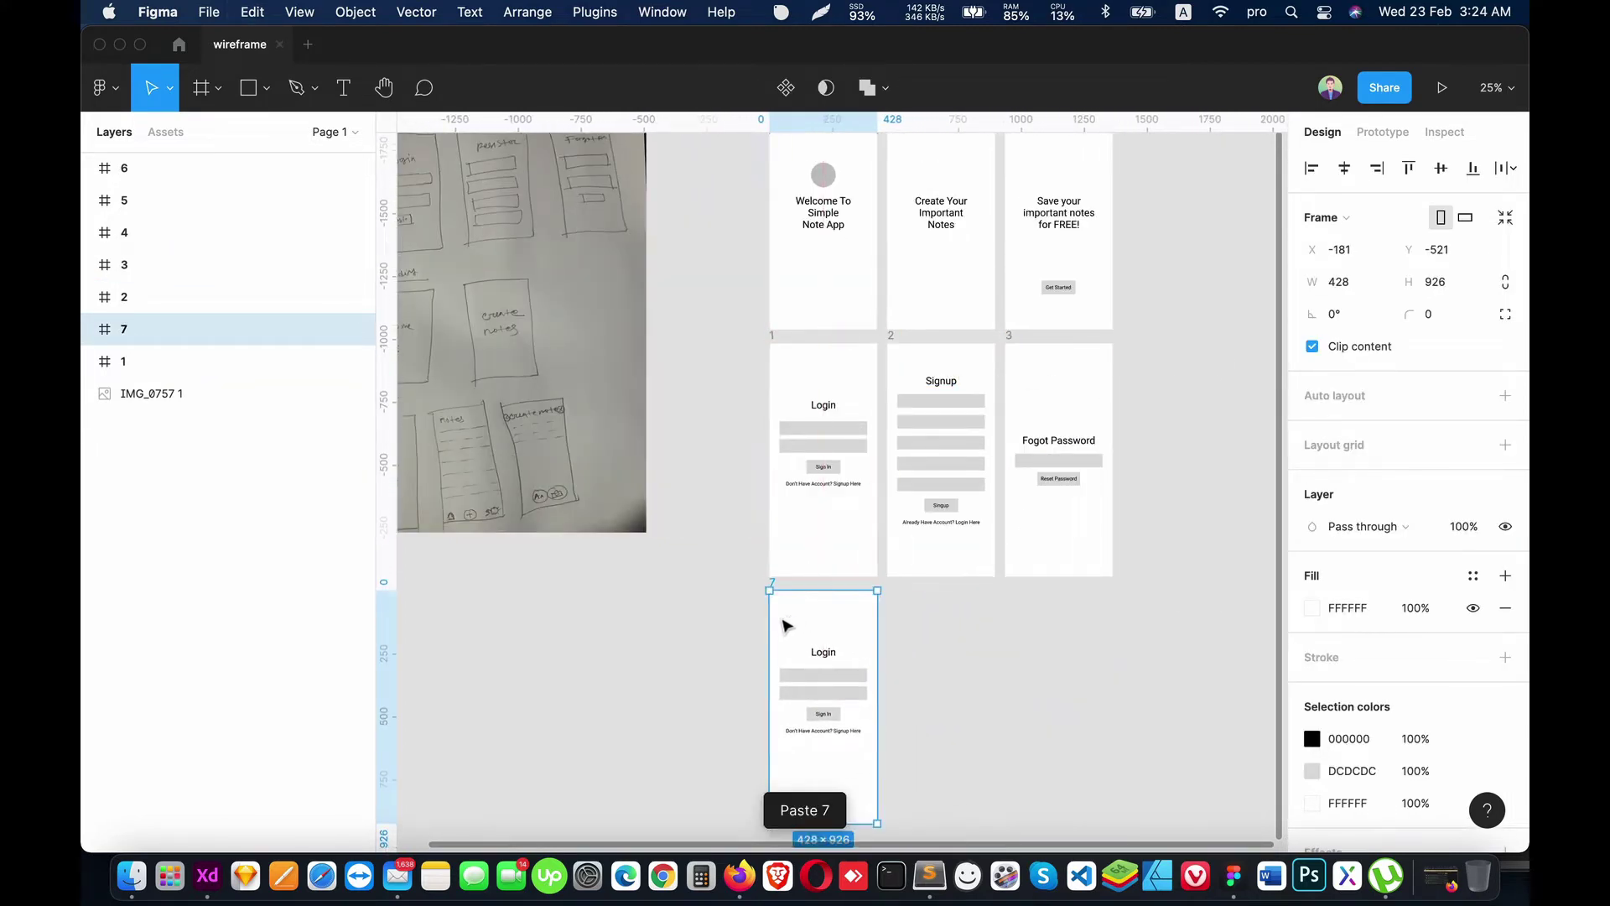
Step: Delete frame 7's input boxes, Sign In button and signup line, keeping the Login heading
{"action": "scroll", "coordinate": [945, 546], "scroll_direction": "up", "scroll_amount": 3}
{"action": "scroll", "coordinate": [942, 555], "scroll_direction": "up", "scroll_amount": 3}
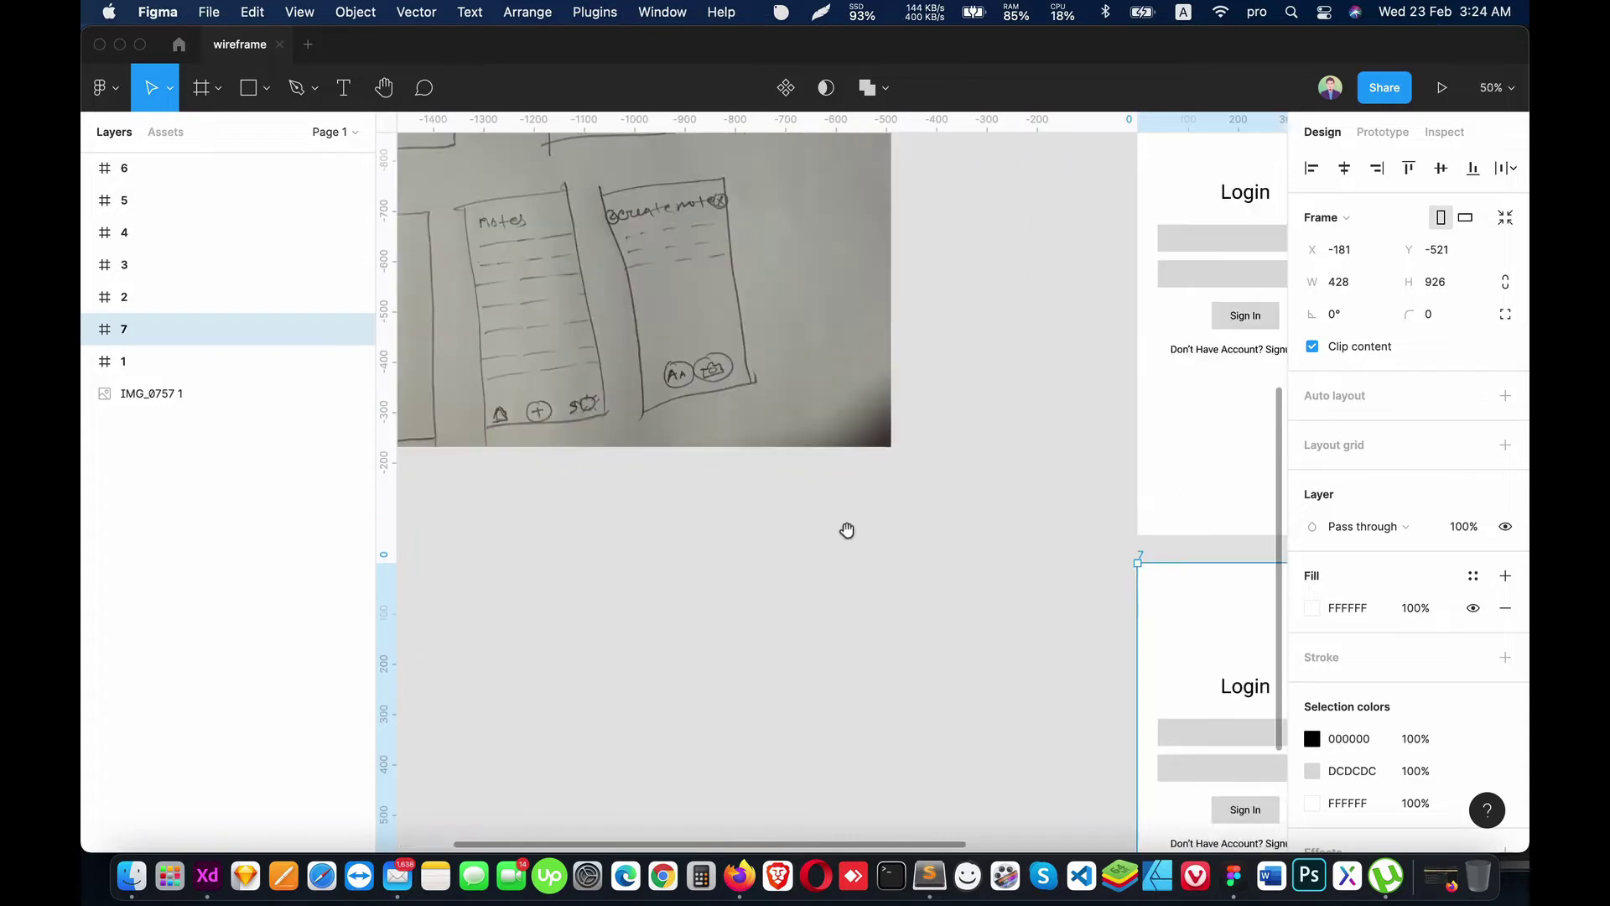
{"action": "mouse_move", "coordinate": [847, 530]}
{"action": "left_mouse_down"}
{"action": "mouse_move", "coordinate": [948, 335]}
{"action": "mouse_move", "coordinate": [1014, 550]}
{"action": "mouse_move", "coordinate": [1112, 571]}
{"action": "left_mouse_up"}
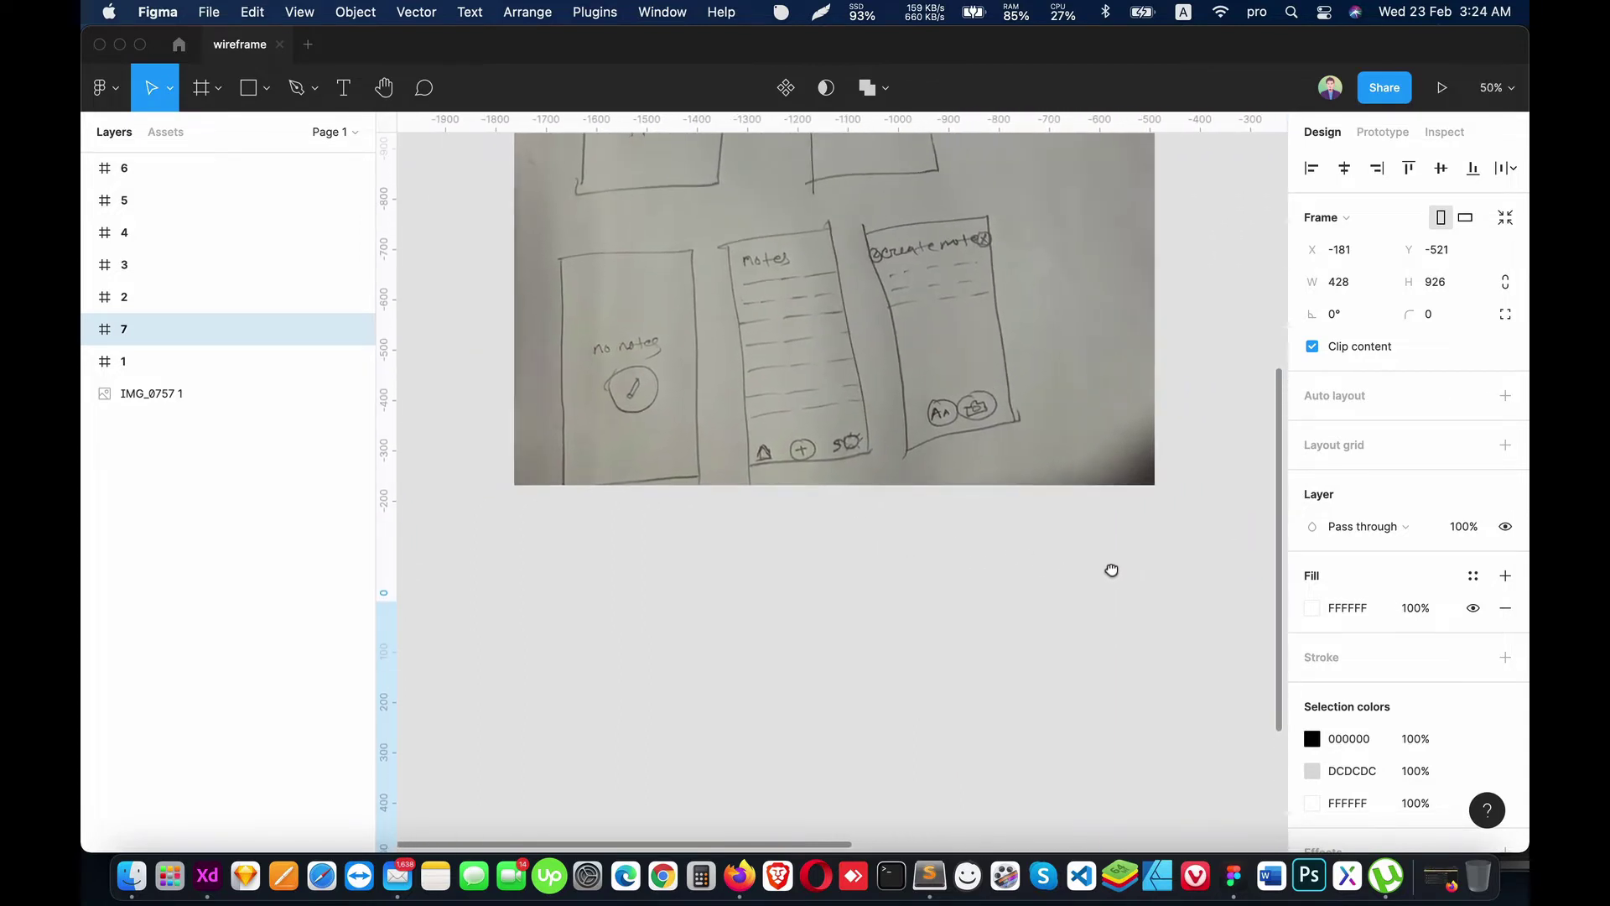
{"action": "scroll", "coordinate": [1109, 569], "scroll_direction": "right", "scroll_amount": 5}
{"action": "scroll", "coordinate": [1109, 569], "scroll_direction": "down", "scroll_amount": 3}
{"action": "left_click", "coordinate": [1182, 528]}
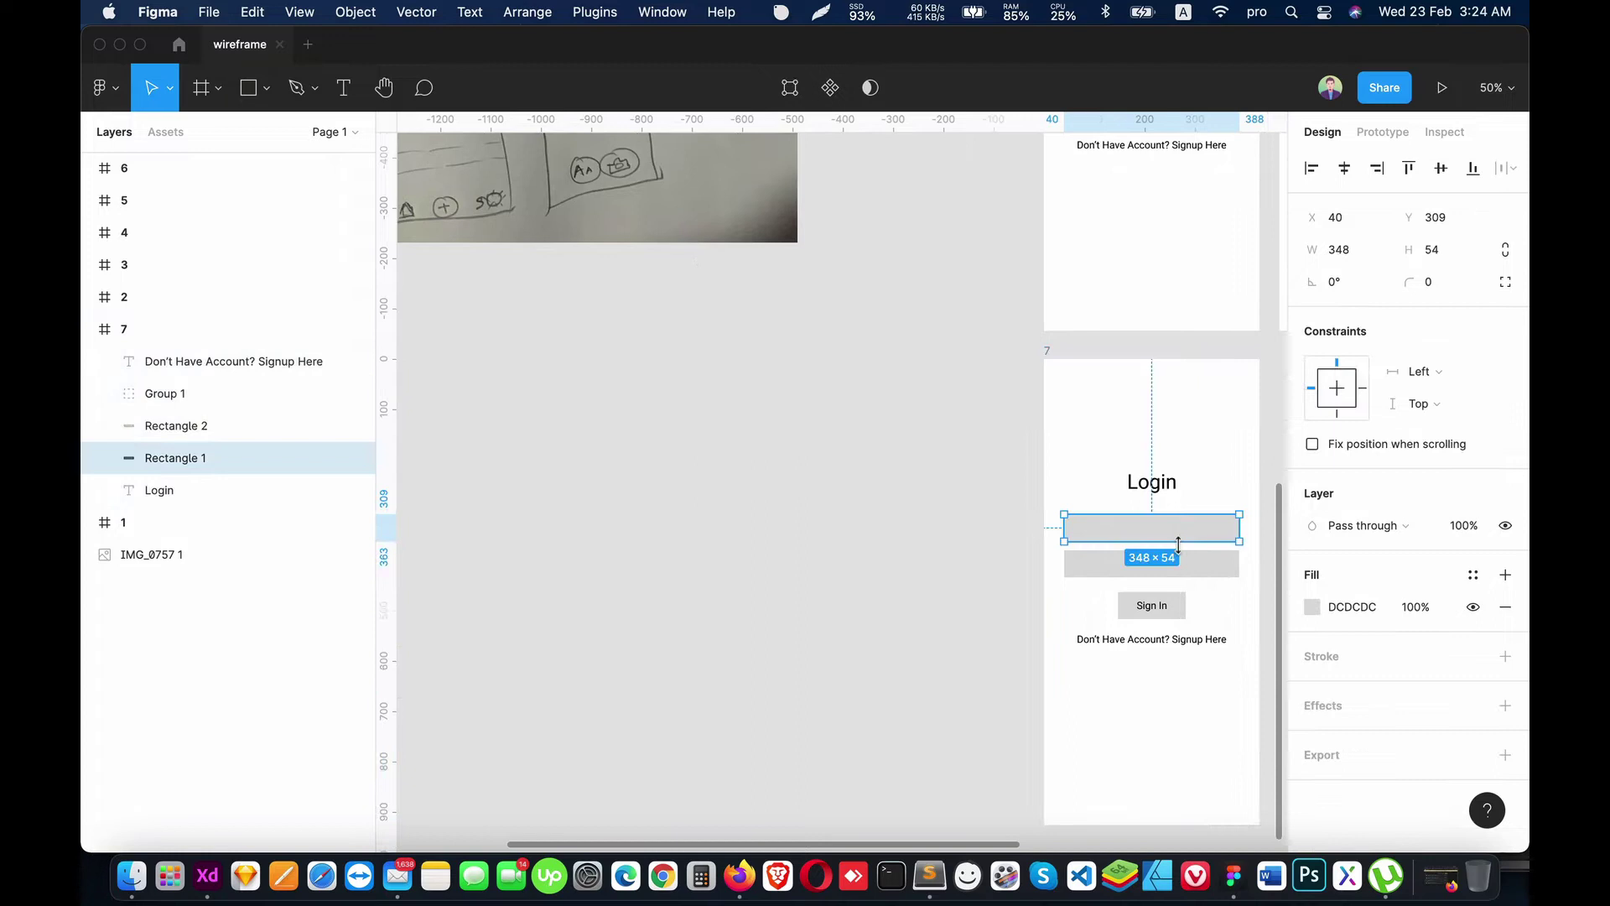
{"action": "left_click", "coordinate": [1182, 564], "text": "shift"}
{"action": "left_click", "coordinate": [1164, 612], "text": "shift"}
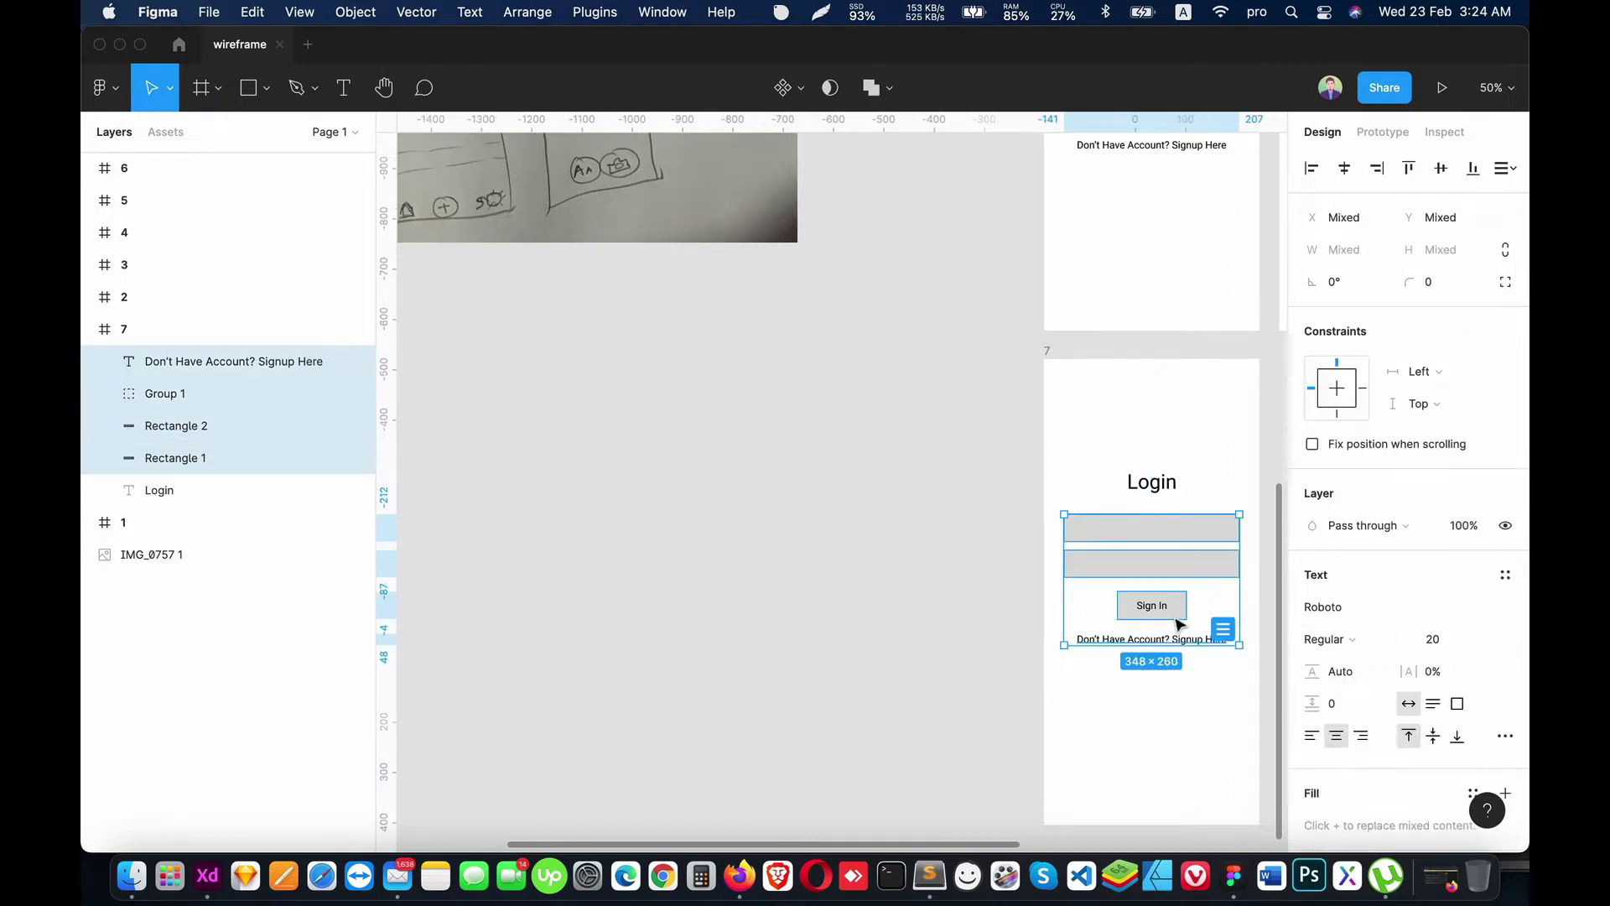
{"action": "key", "text": "Delete"}
{"action": "left_click", "coordinate": [1145, 480]}
{"action": "mouse_move", "coordinate": [712, 483]}
{"action": "left_mouse_down"}
{"action": "mouse_move", "coordinate": [874, 647]}
{"action": "mouse_move", "coordinate": [1054, 740]}
{"action": "mouse_move", "coordinate": [444, 480]}
{"action": "left_mouse_up"}
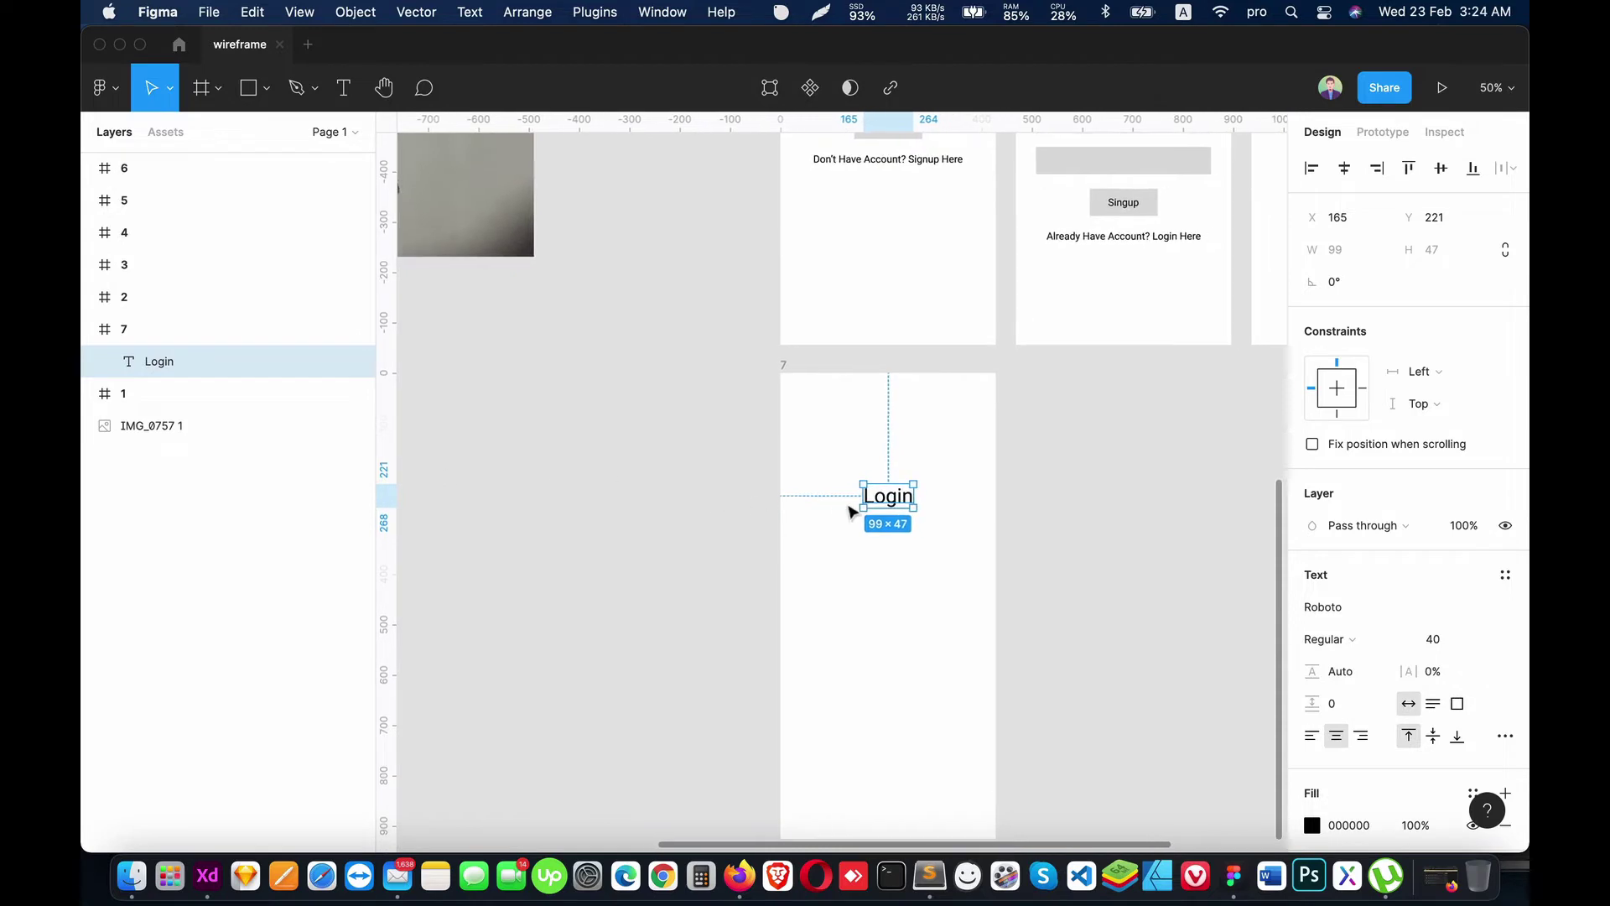
Step: Change frame 7's heading text to 'No Notes Here' and move it lower
{"action": "double_click", "coordinate": [900, 507]}
{"action": "type", "text": "No"}
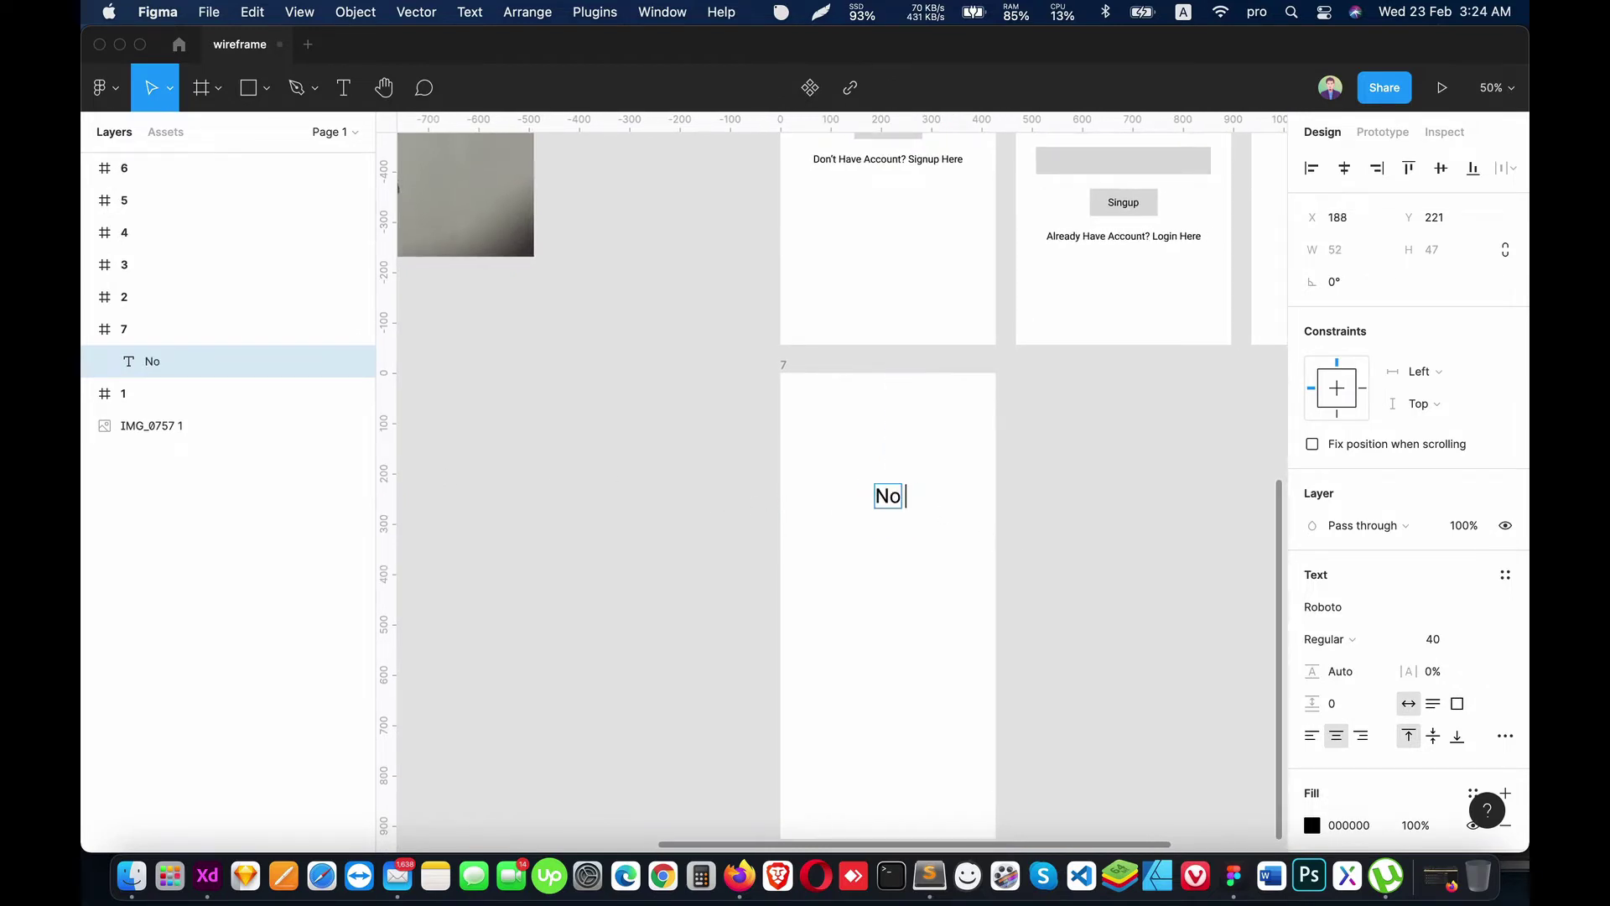
{"action": "type", "text": "tes"}
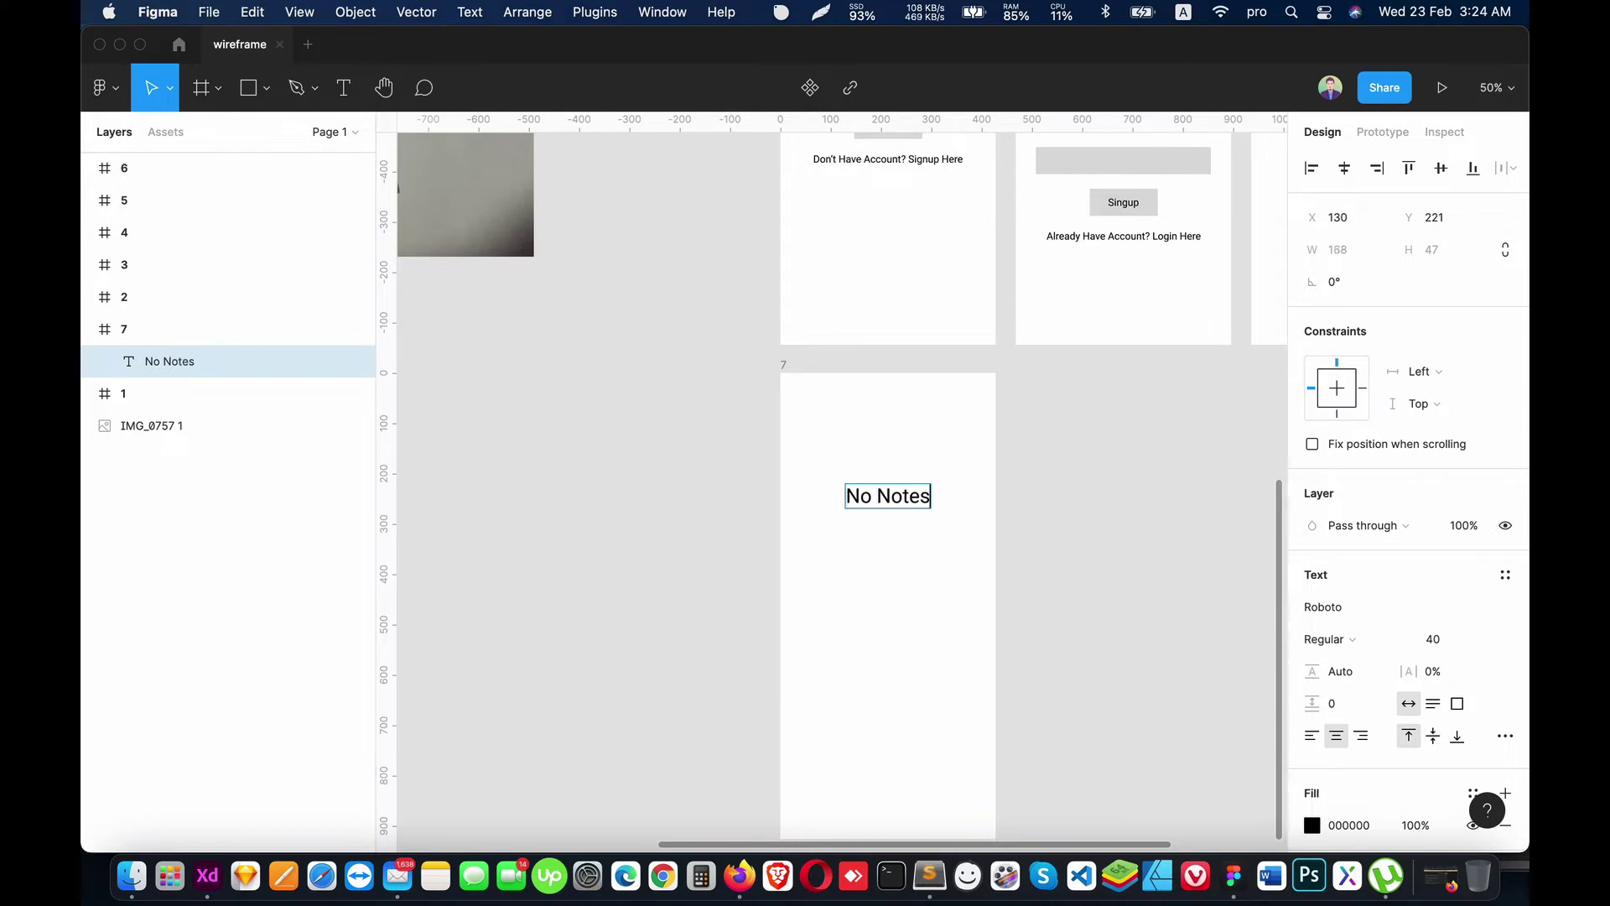
{"action": "key", "text": "super+a"}
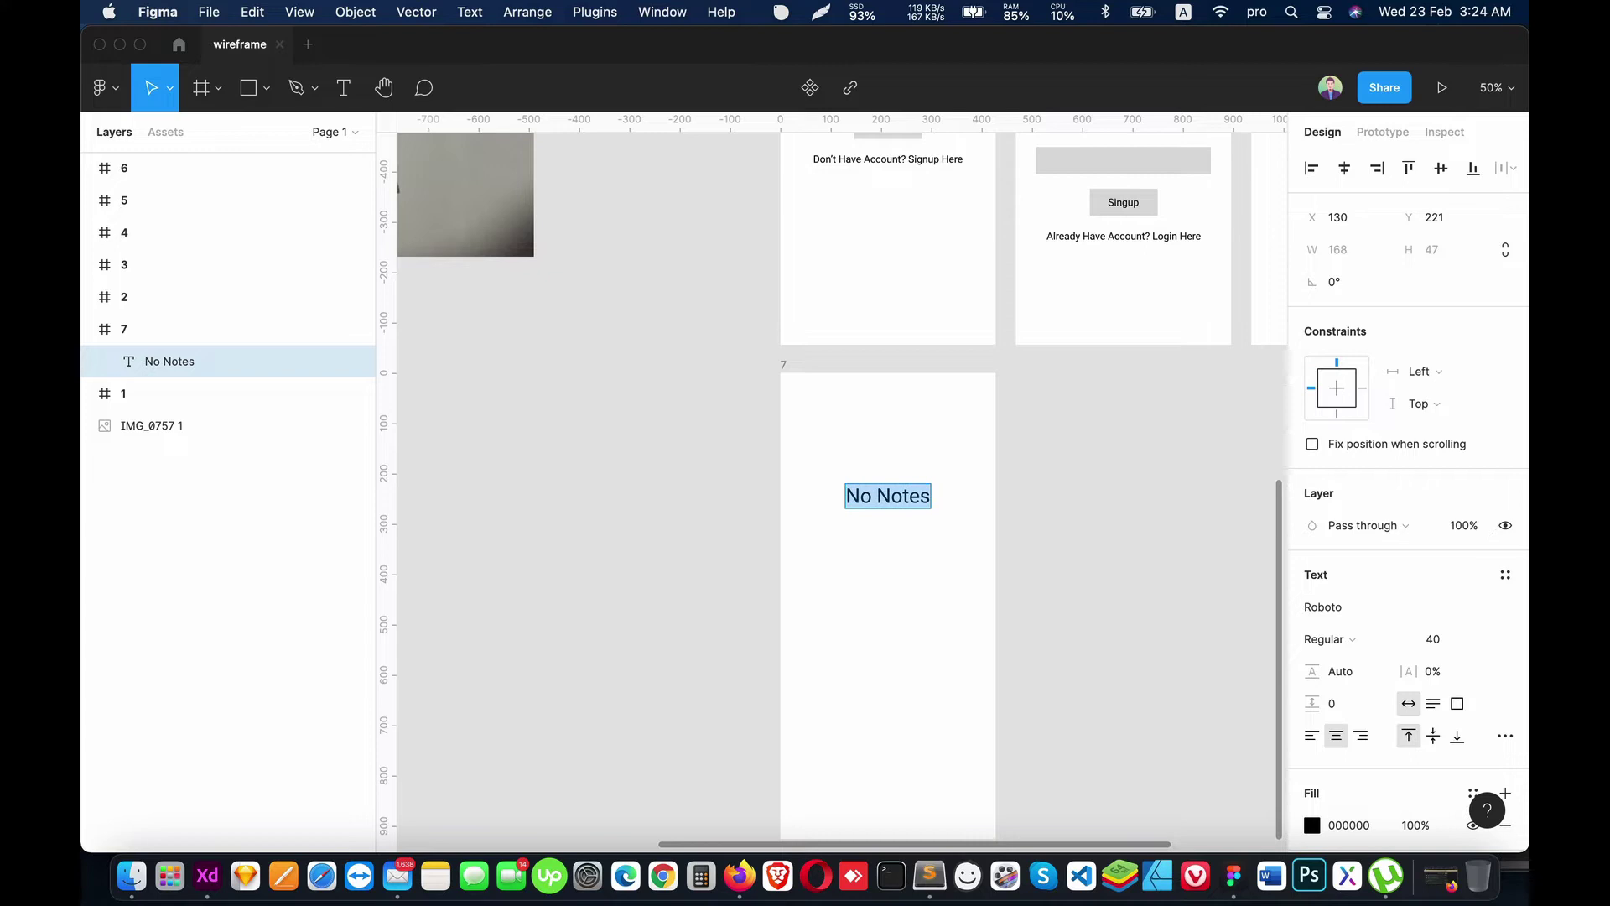
{"action": "left_click", "coordinate": [927, 497]}
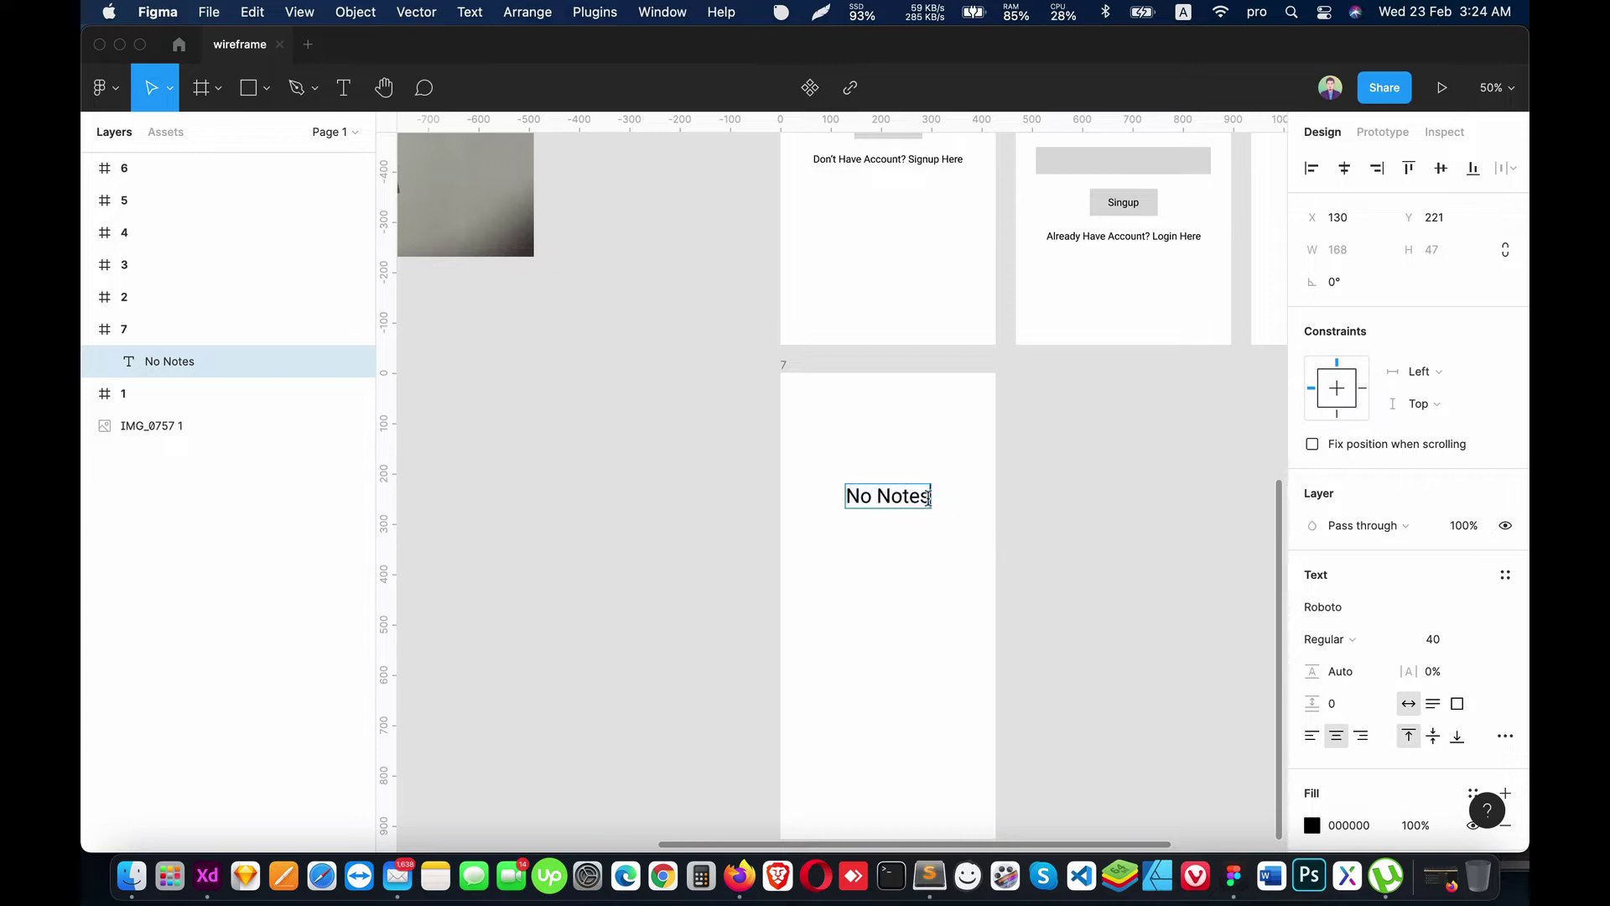
{"action": "type", "text": " Here"}
{"action": "key", "text": "Escape"}
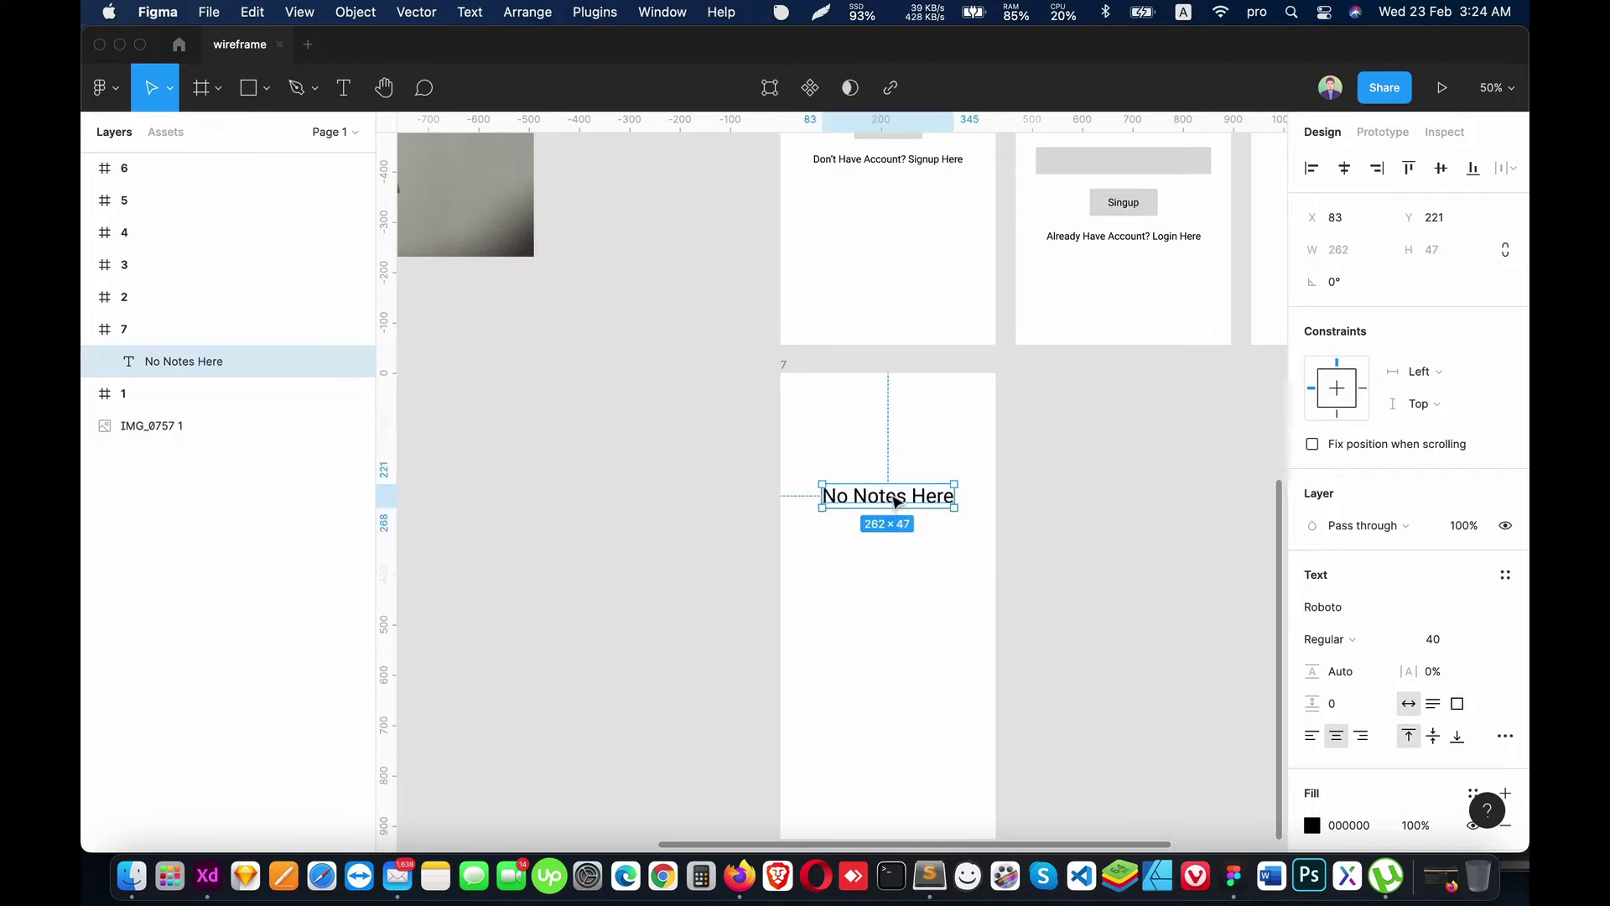
{"action": "left_click_drag", "start_coordinate": [896, 501], "coordinate": [899, 573]}
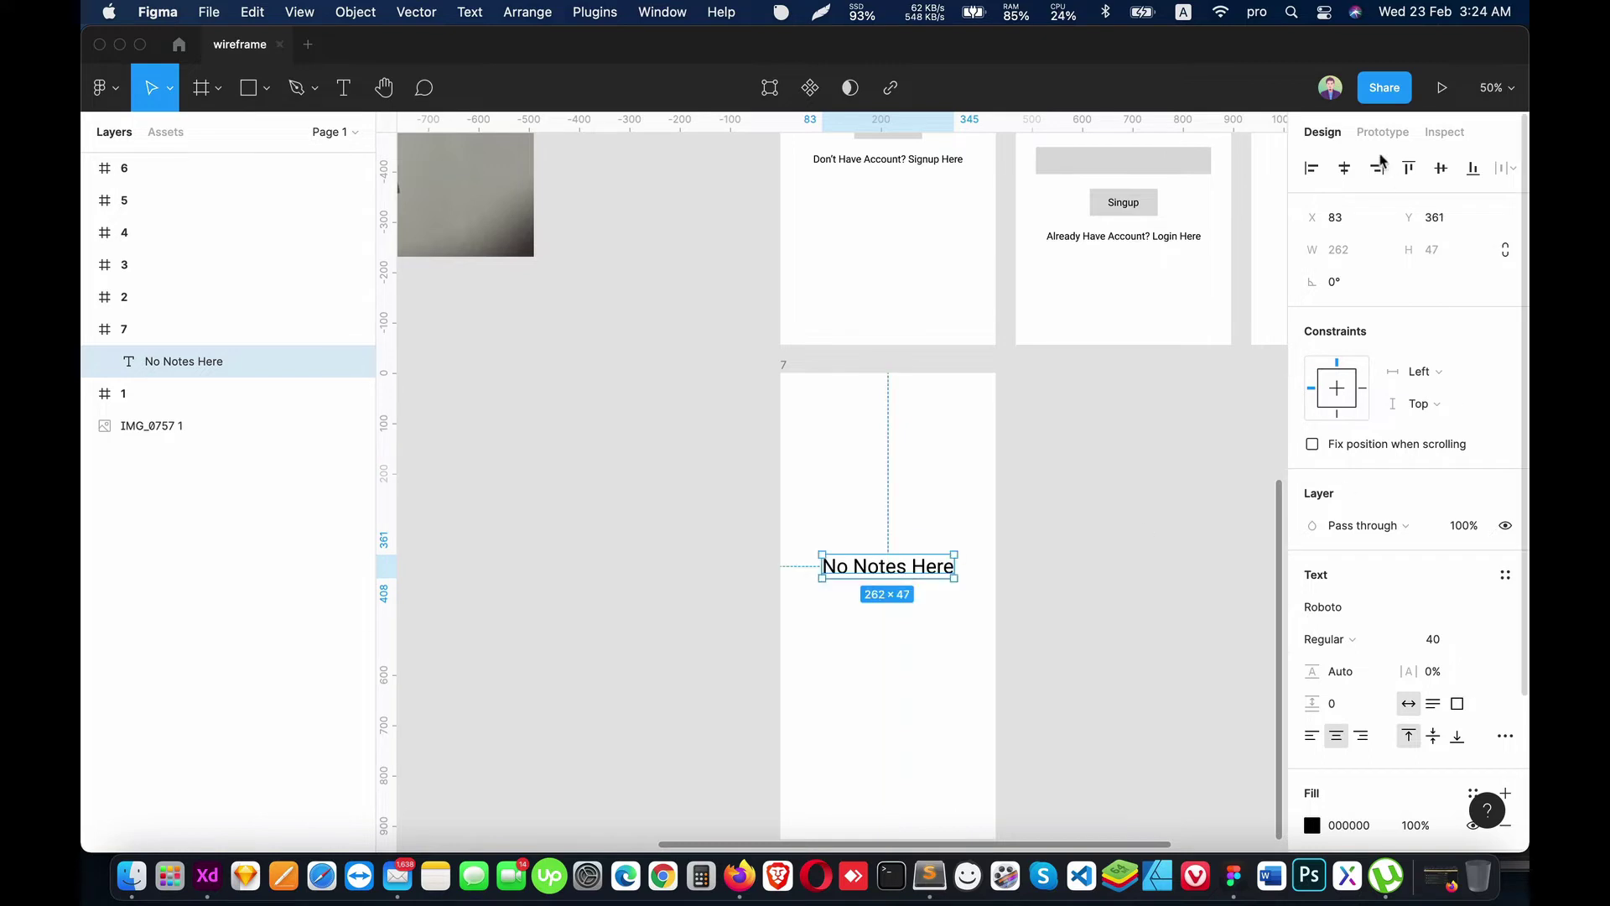
{"action": "mouse_move", "coordinate": [937, 654]}
{"action": "left_mouse_down"}
{"action": "mouse_move", "coordinate": [1014, 606]}
{"action": "mouse_move", "coordinate": [1250, 682]}
{"action": "mouse_move", "coordinate": [898, 564]}
{"action": "mouse_move", "coordinate": [1245, 797]}
{"action": "mouse_move", "coordinate": [944, 581]}
{"action": "left_mouse_up"}
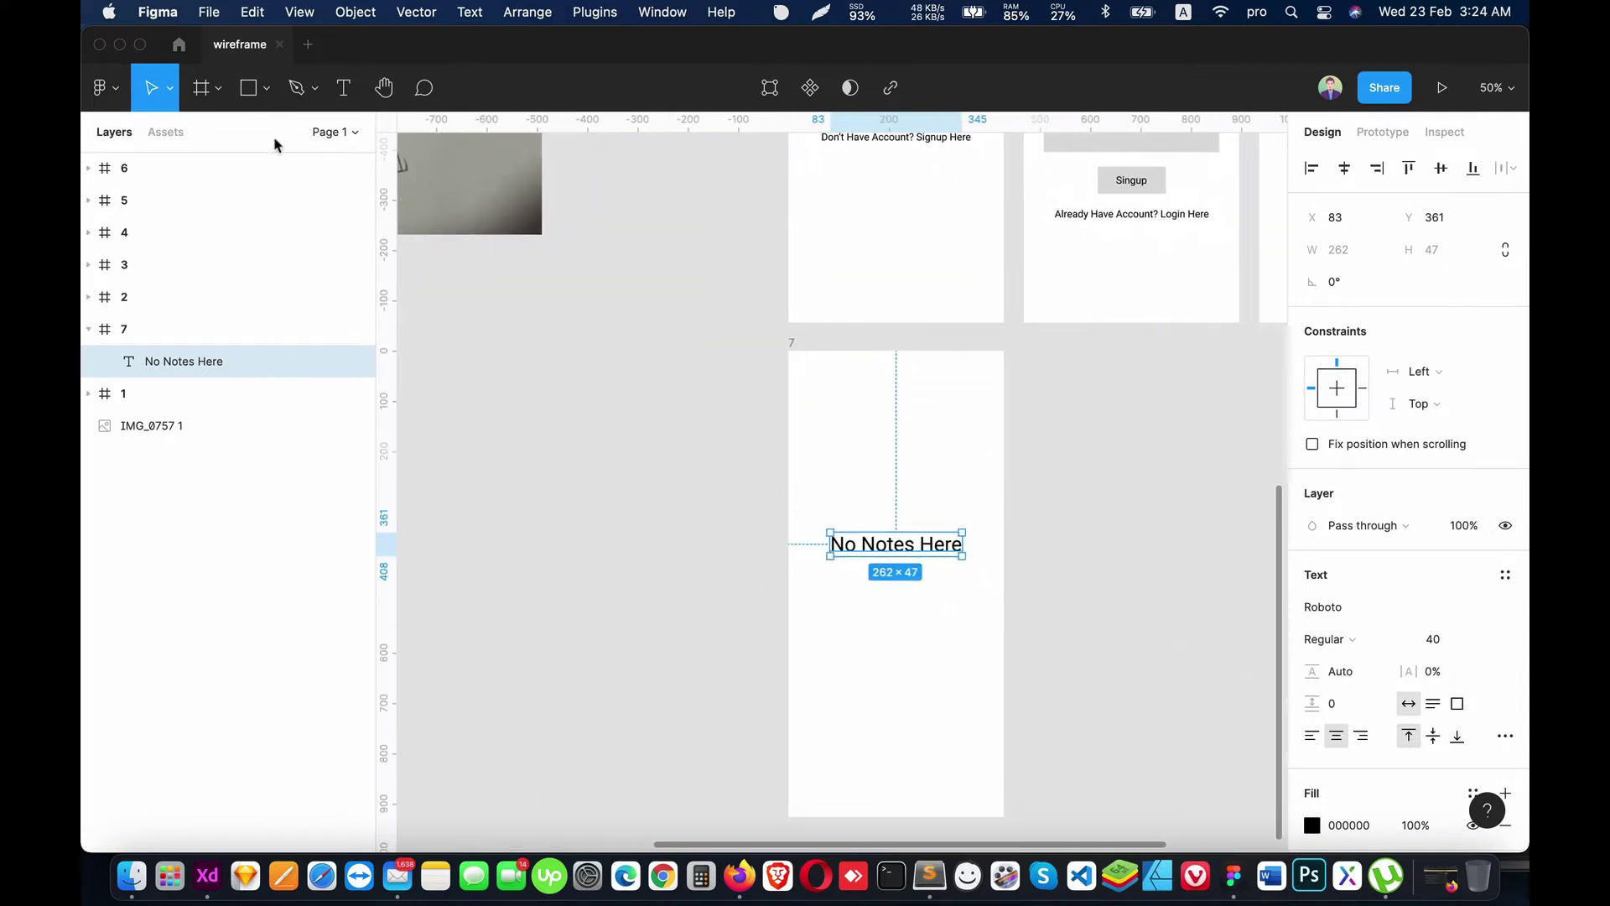
Step: Draw a circle beneath the heading, then nudge both the heading and the circle higher
{"action": "left_click", "coordinate": [267, 88]}
{"action": "left_click", "coordinate": [226, 227]}
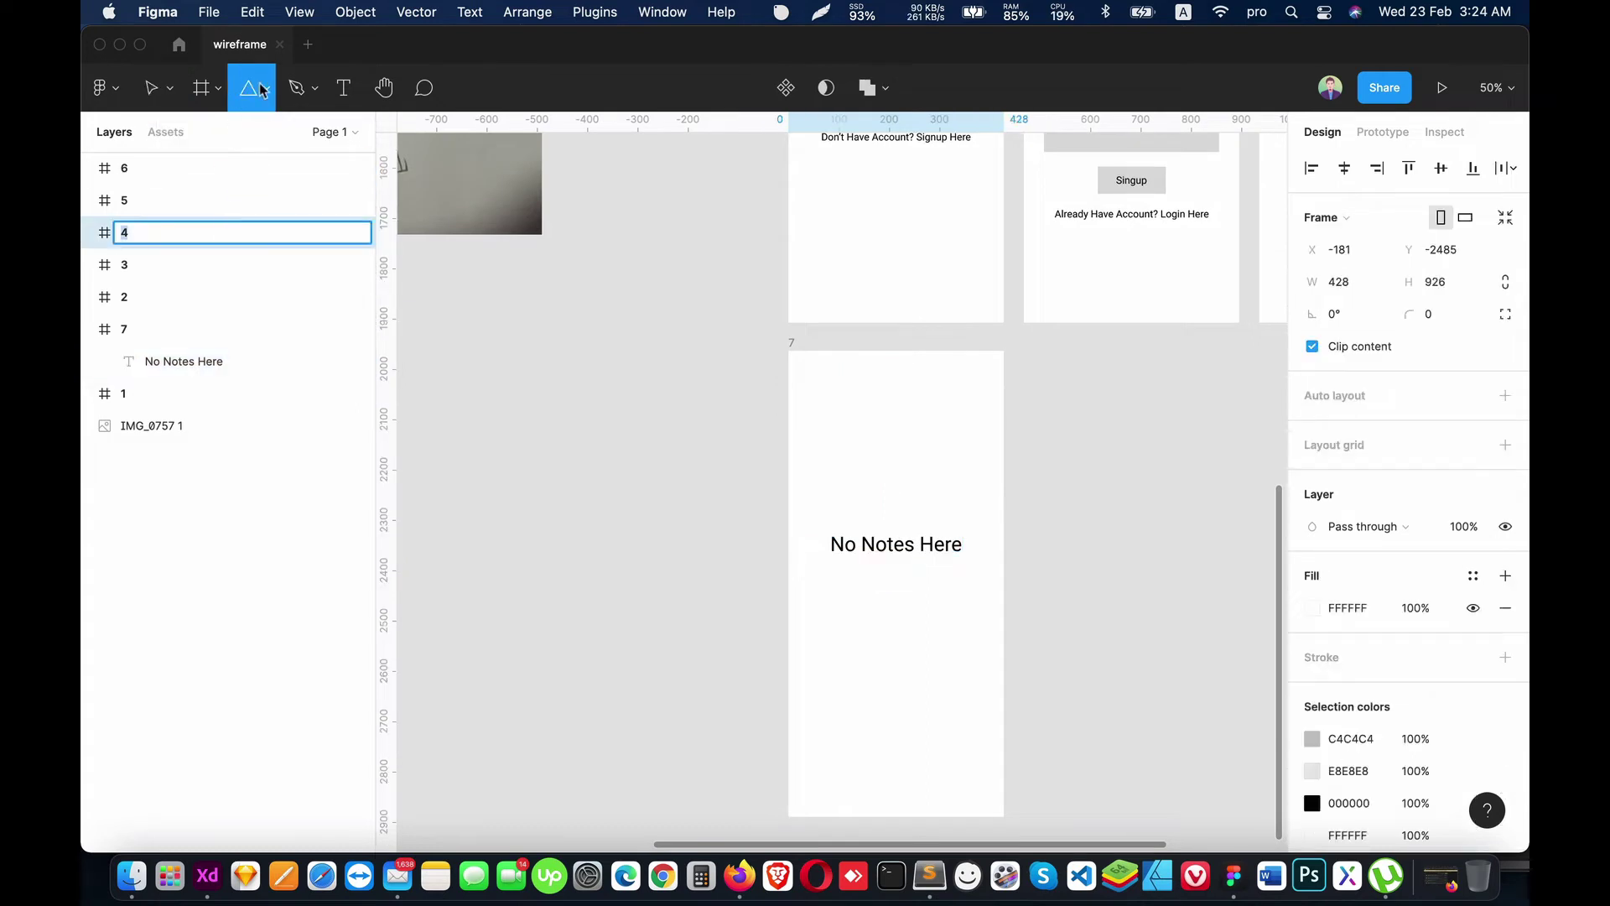
{"action": "left_click", "coordinate": [267, 87]}
{"action": "left_click", "coordinate": [226, 208]}
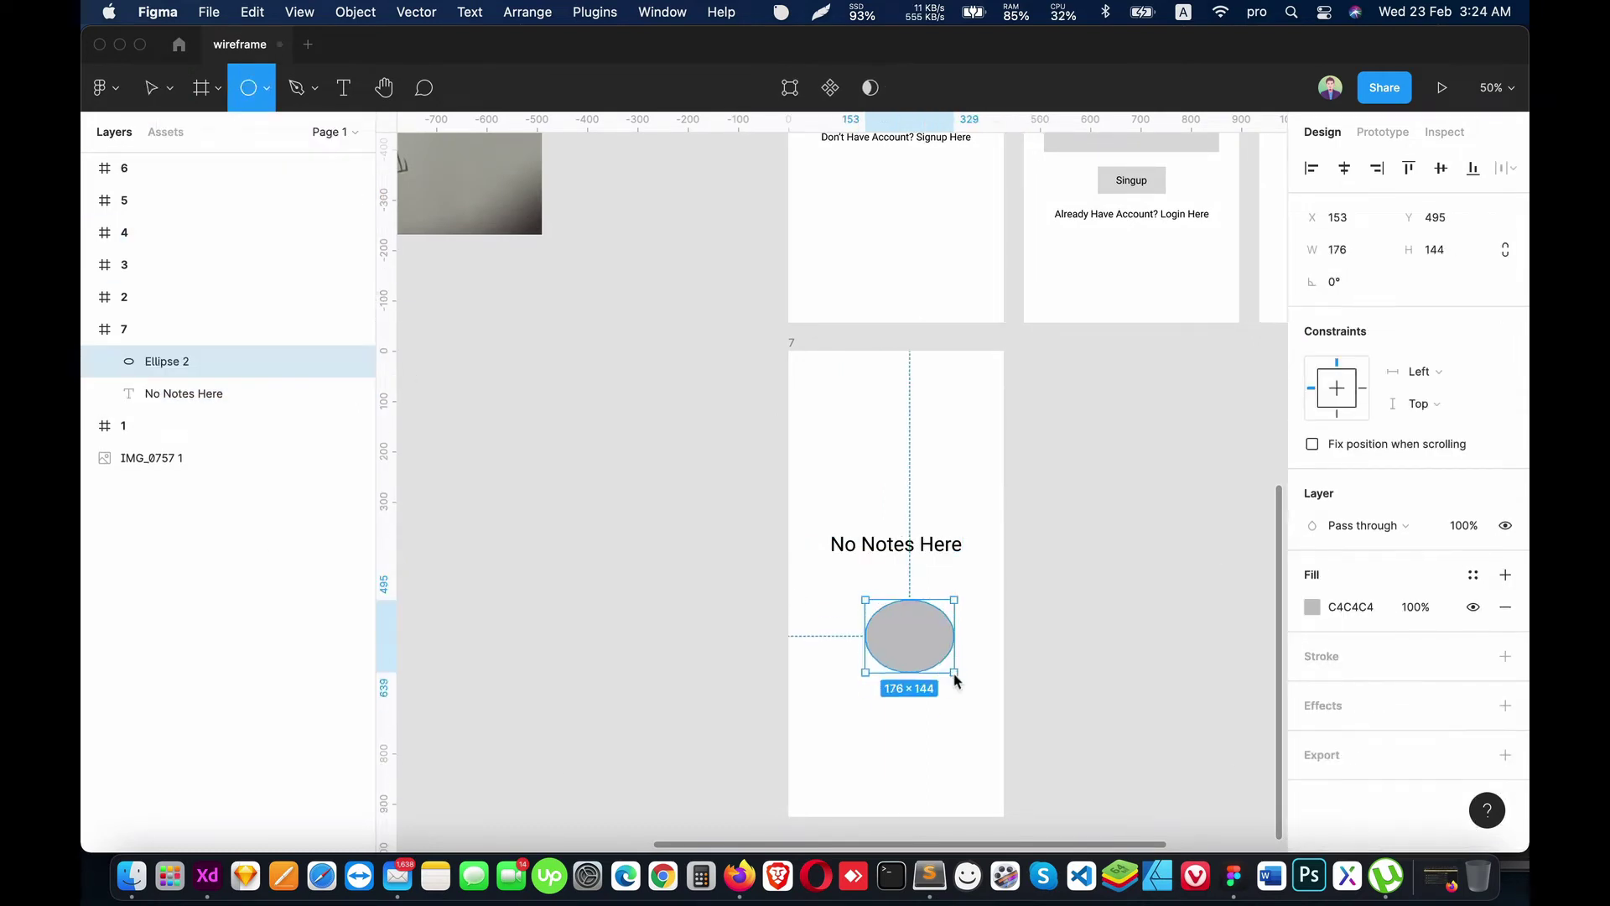
{"action": "mouse_move", "coordinate": [878, 612]}
{"action": "left_mouse_down"}
{"action": "mouse_move", "coordinate": [921, 667]}
{"action": "mouse_move", "coordinate": [902, 617]}
{"action": "left_mouse_up"}
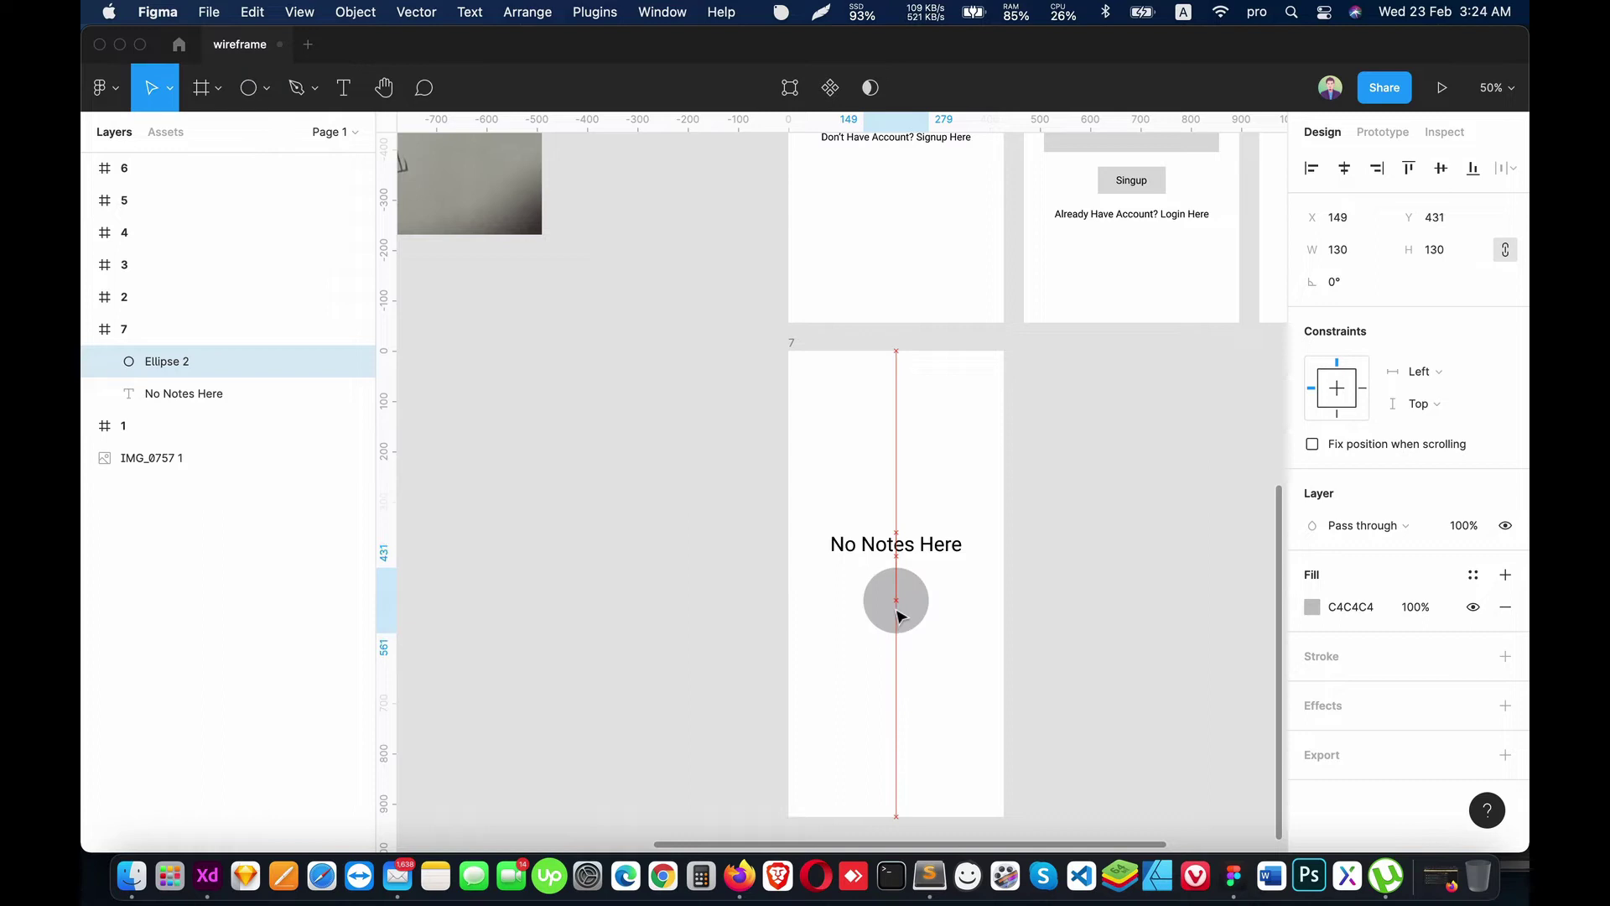
{"action": "left_click_drag", "start_coordinate": [896, 544], "coordinate": [899, 524]}
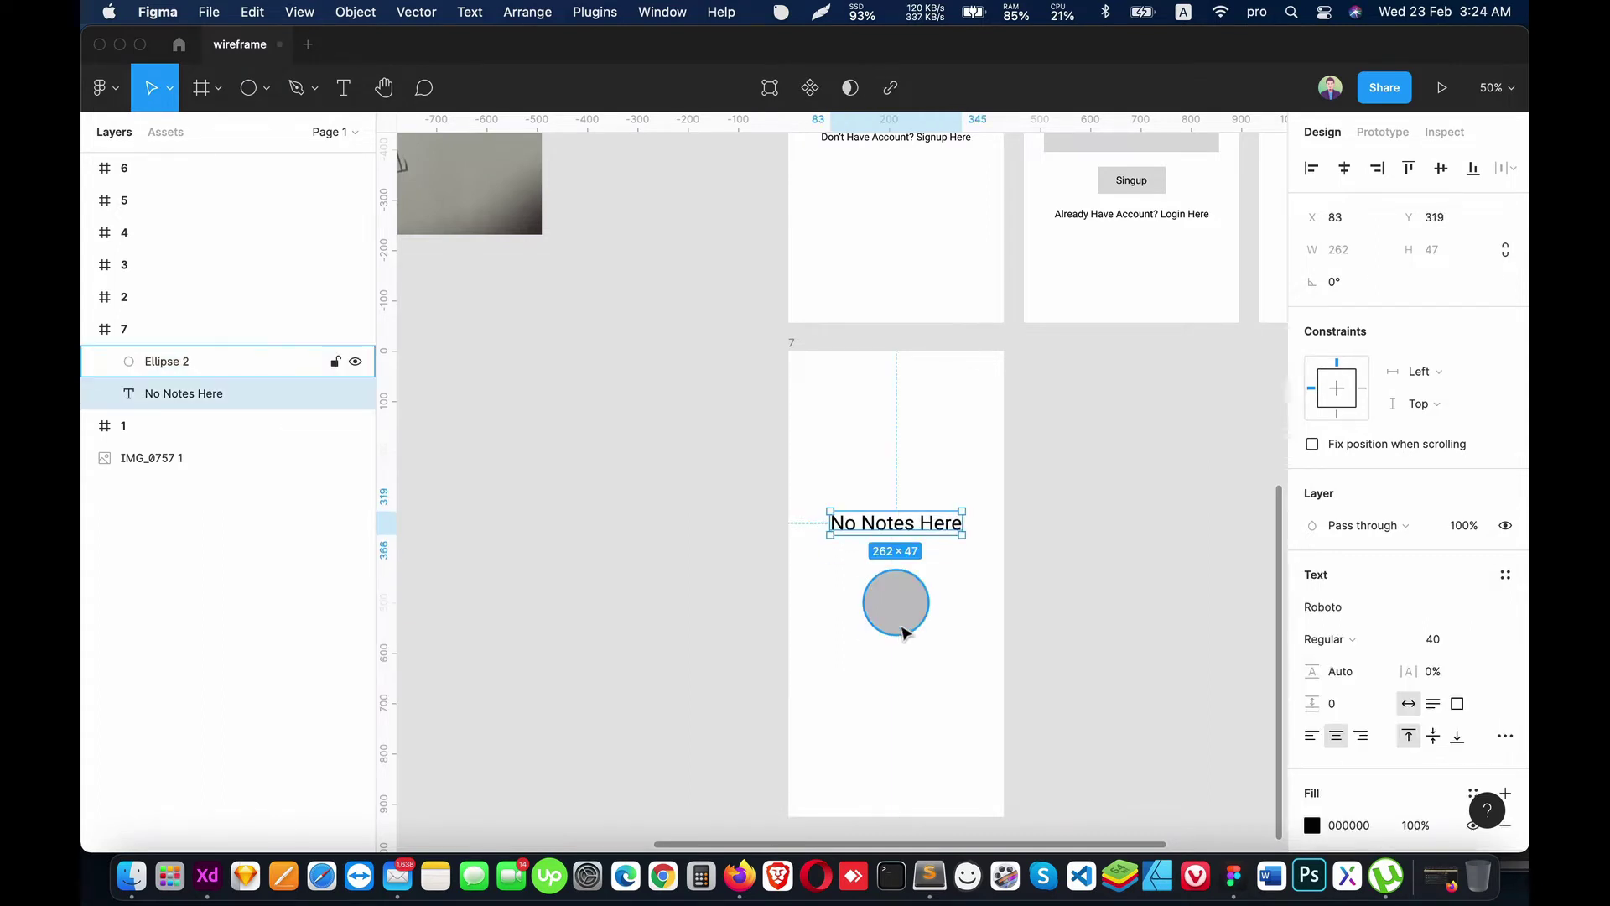
{"action": "mouse_move", "coordinate": [907, 625]}
{"action": "left_mouse_down"}
{"action": "mouse_move", "coordinate": [901, 602]}
{"action": "mouse_move", "coordinate": [1236, 752]}
{"action": "left_mouse_up"}
{"action": "left_click", "coordinate": [924, 640]}
{"action": "mouse_move", "coordinate": [834, 541]}
{"action": "left_mouse_down"}
{"action": "mouse_move", "coordinate": [1129, 643]}
{"action": "mouse_move", "coordinate": [945, 546]}
{"action": "left_mouse_up"}
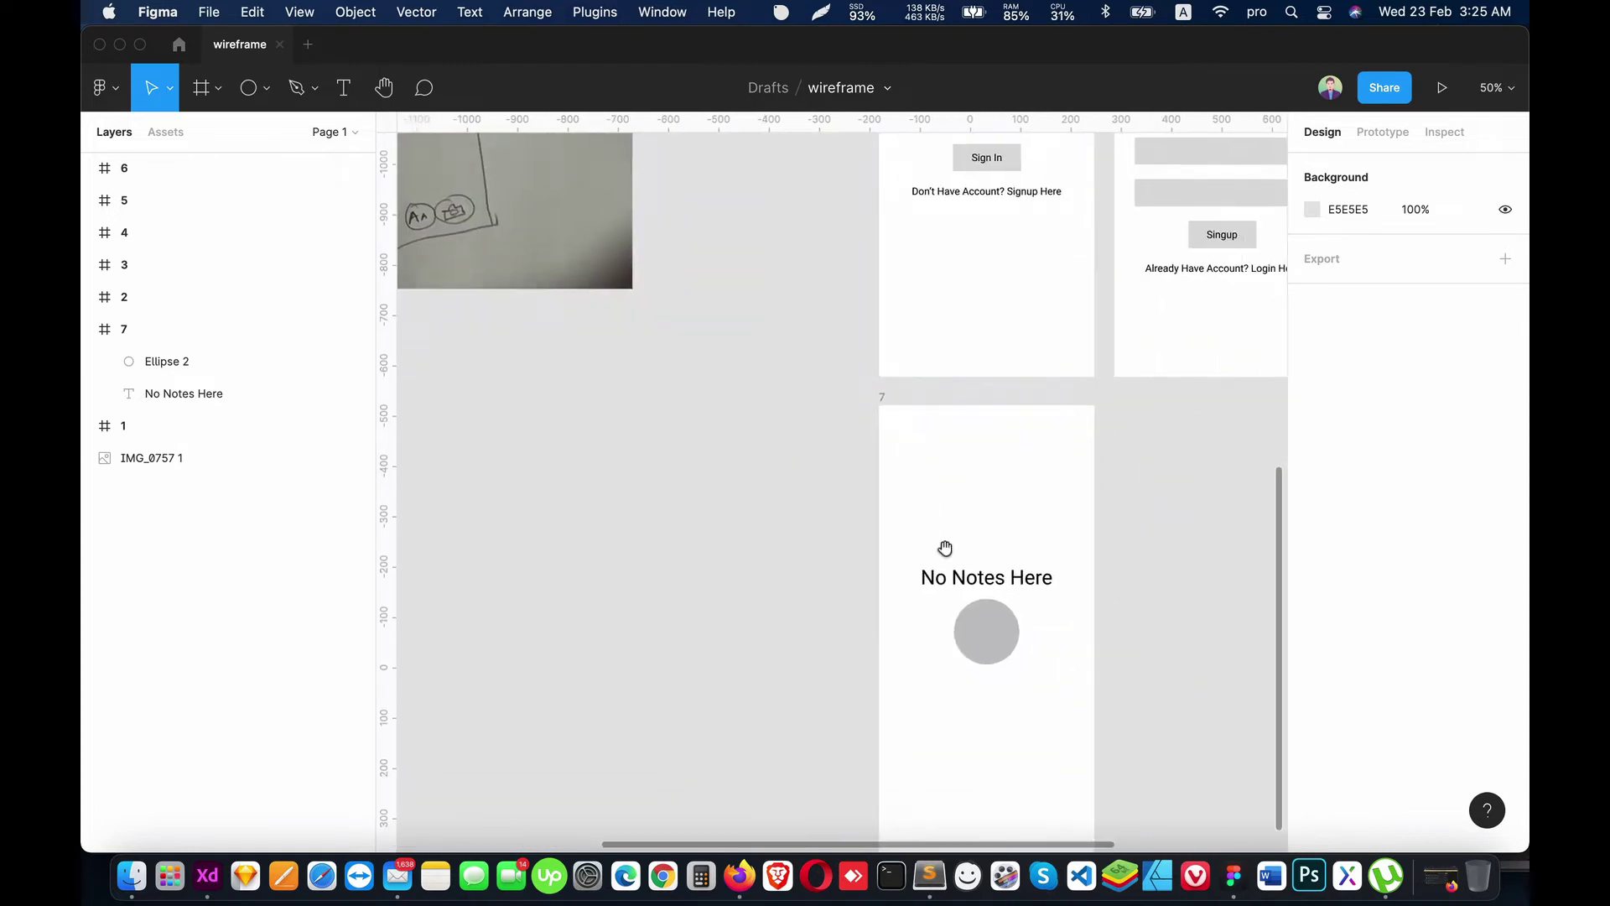
{"action": "left_click", "coordinate": [951, 597]}
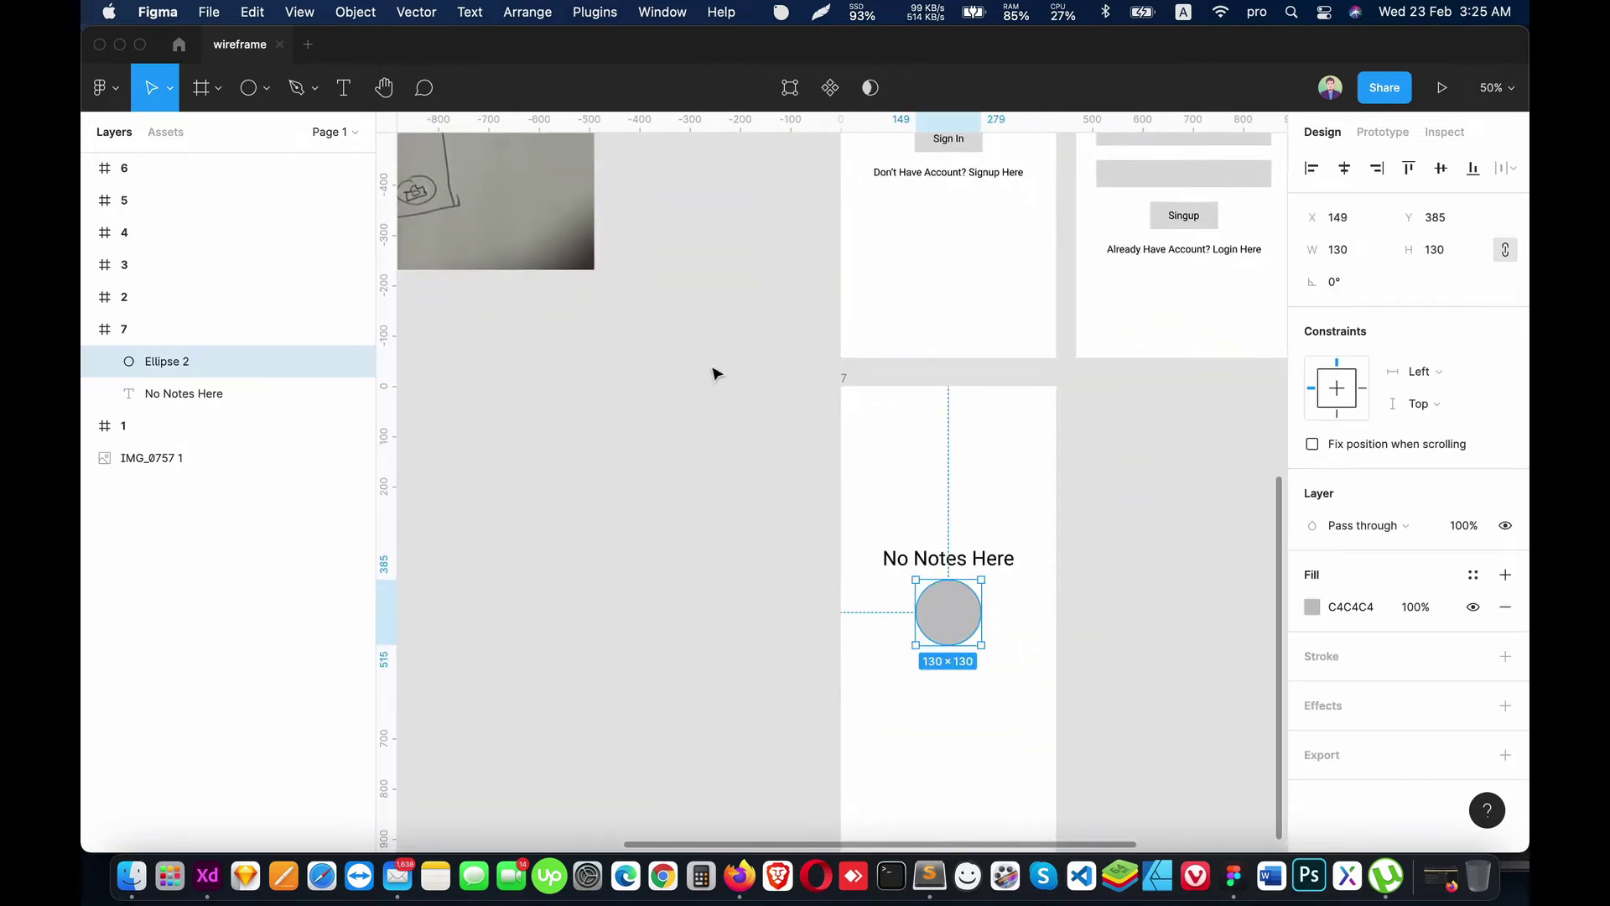
Step: Launch the Iconify icon plugin from the Plugins menu
{"action": "left_click", "coordinate": [585, 13]}
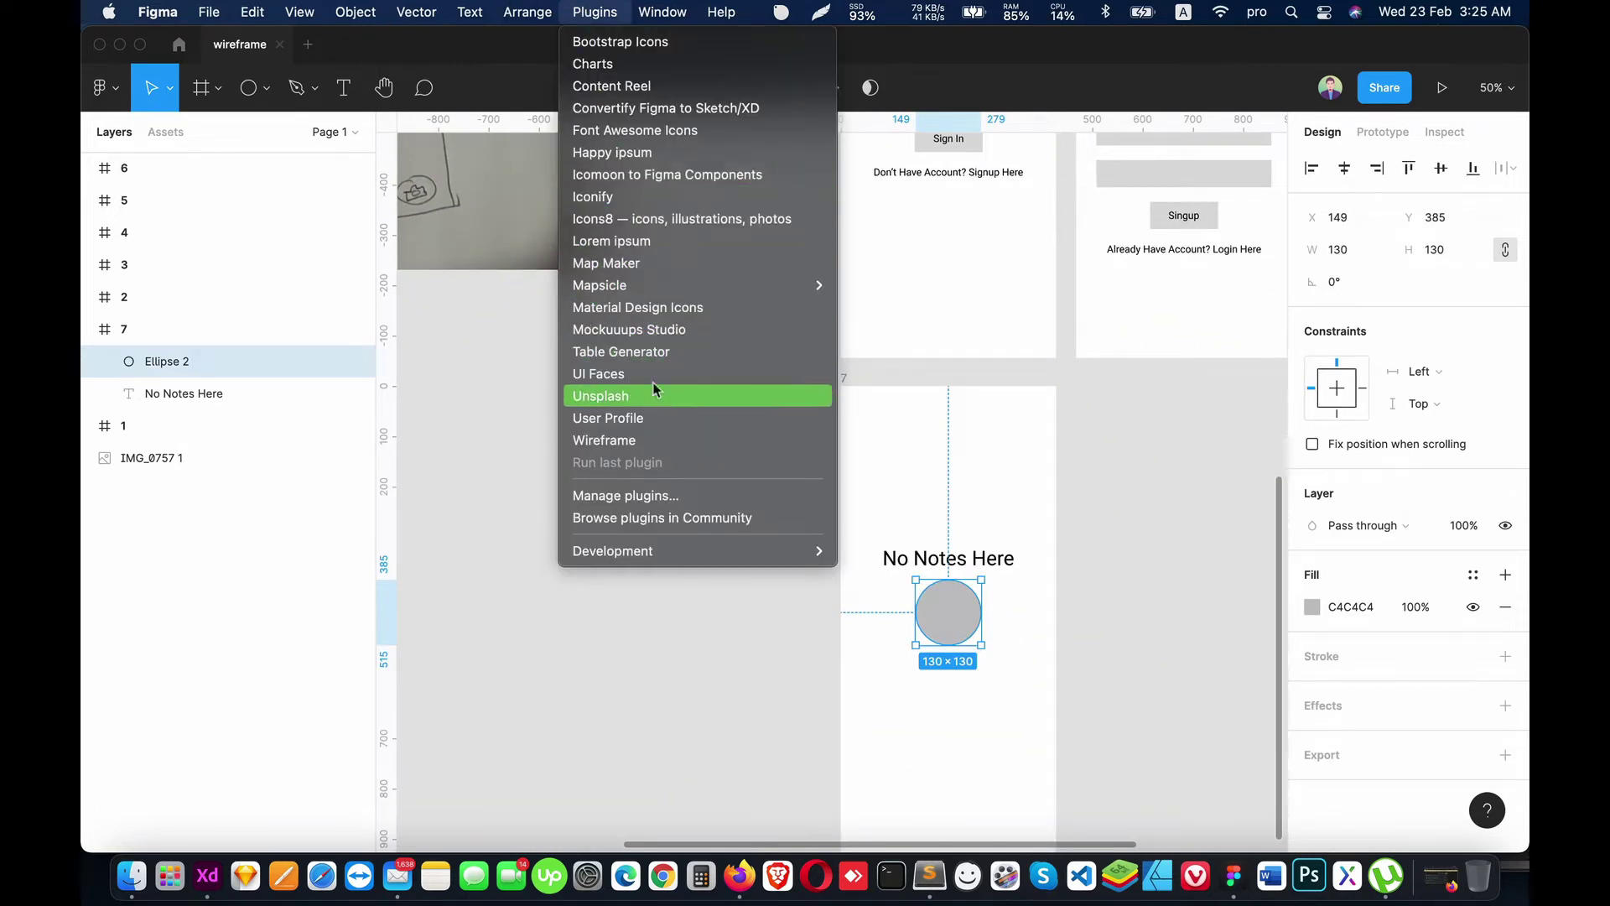
{"action": "left_click", "coordinate": [631, 196]}
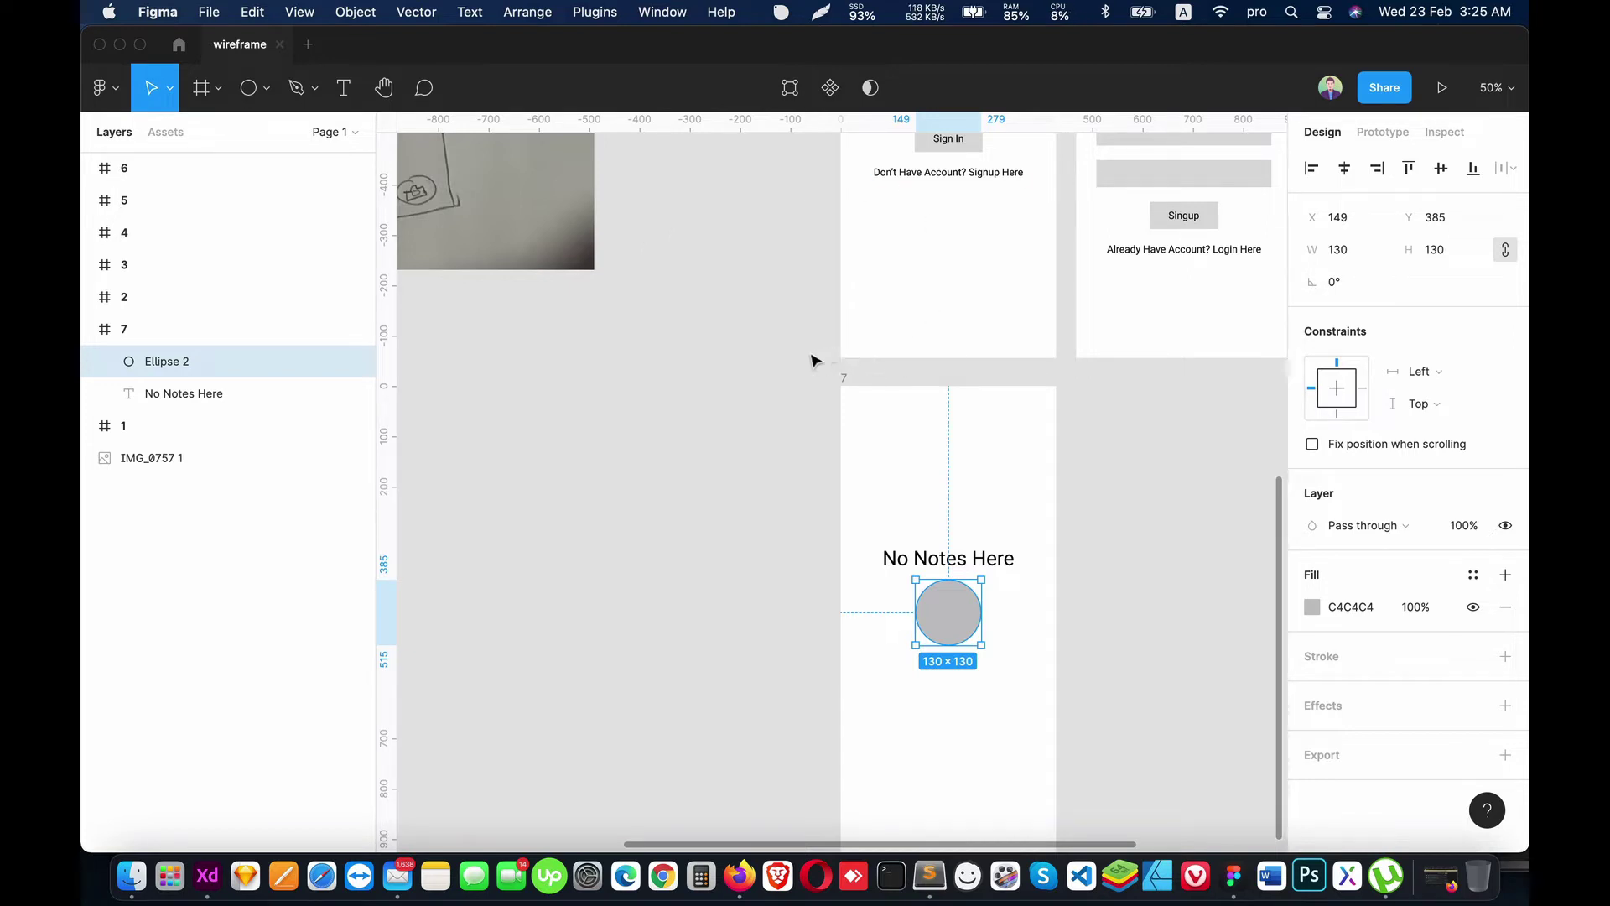
{"action": "left_click", "coordinate": [749, 339]}
{"action": "scroll", "coordinate": [839, 464], "scroll_direction": "down", "scroll_amount": 5}
{"action": "scroll", "coordinate": [834, 461], "scroll_direction": "up", "scroll_amount": 5}
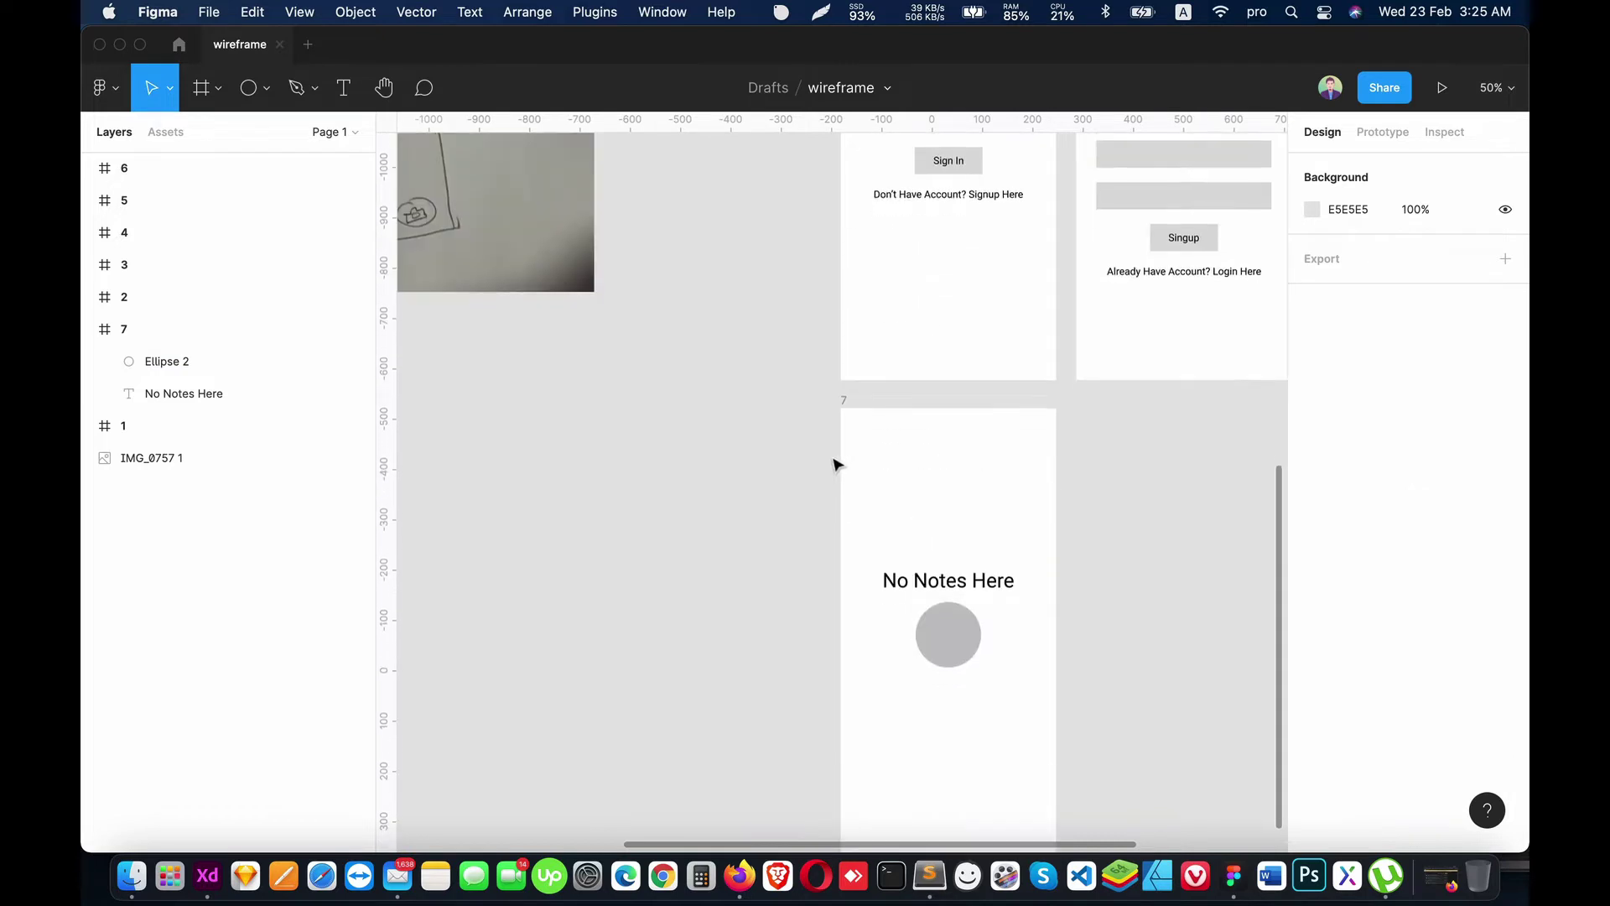
{"action": "scroll", "coordinate": [828, 457], "scroll_direction": "down", "scroll_amount": 2}
{"action": "scroll", "coordinate": [833, 454], "scroll_direction": "up", "scroll_amount": 4}
{"action": "scroll", "coordinate": [833, 453], "scroll_direction": "down", "scroll_amount": 3}
{"action": "scroll", "coordinate": [760, 352], "scroll_direction": "right", "scroll_amount": 3}
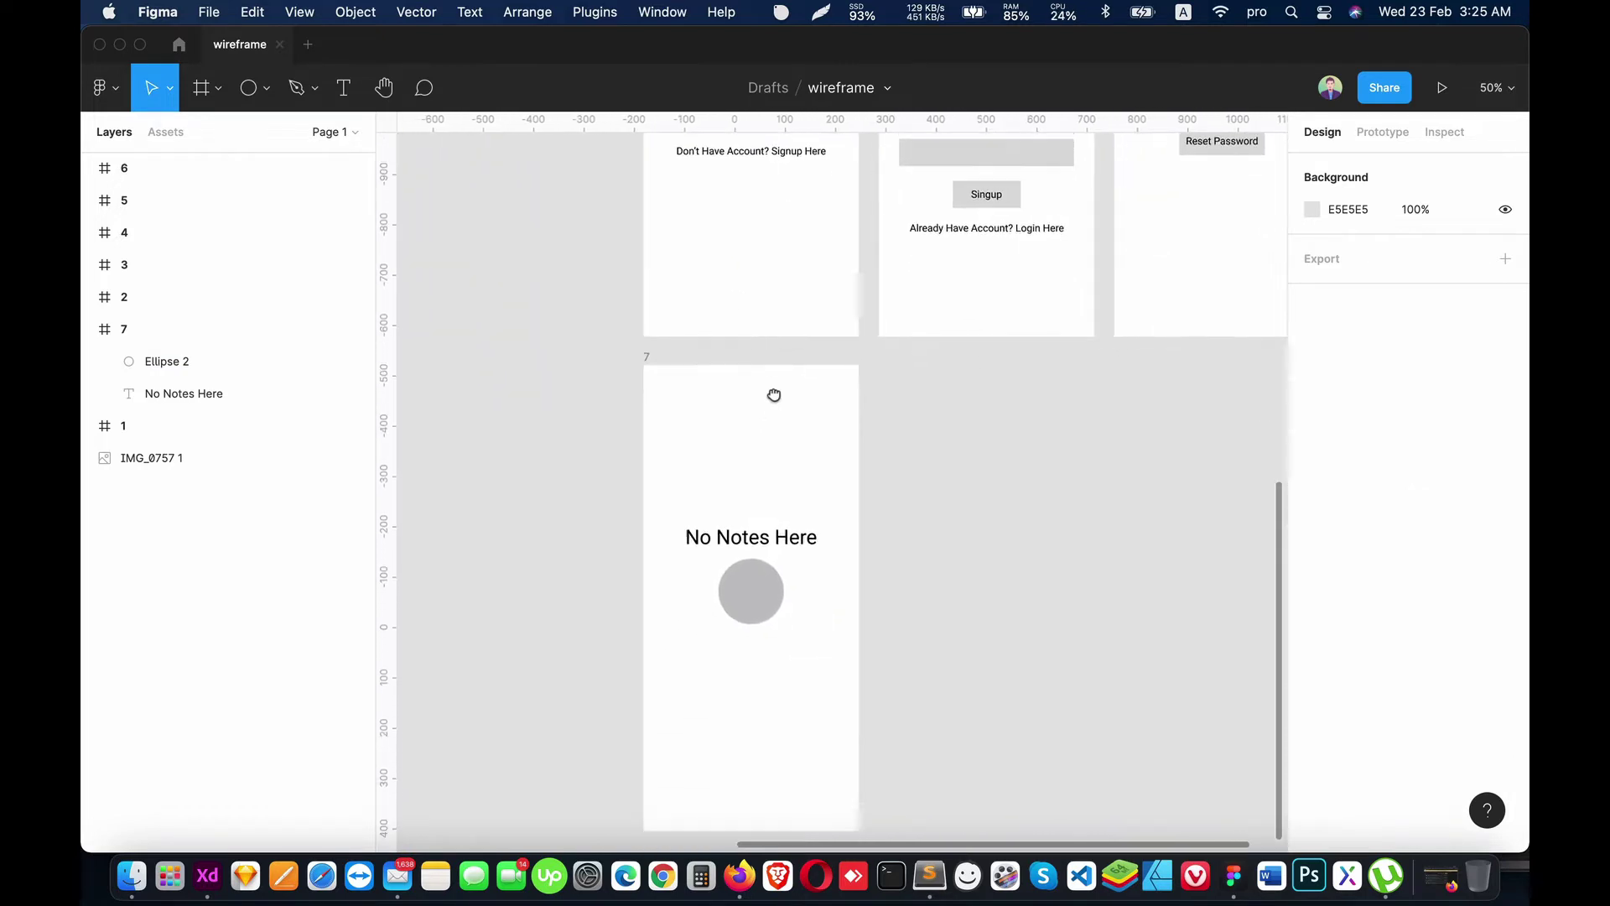
Step: Import the pencil-square icon from Iconify into the file and close the plugin
{"action": "left_click", "coordinate": [593, 12]}
{"action": "left_click", "coordinate": [611, 198]}
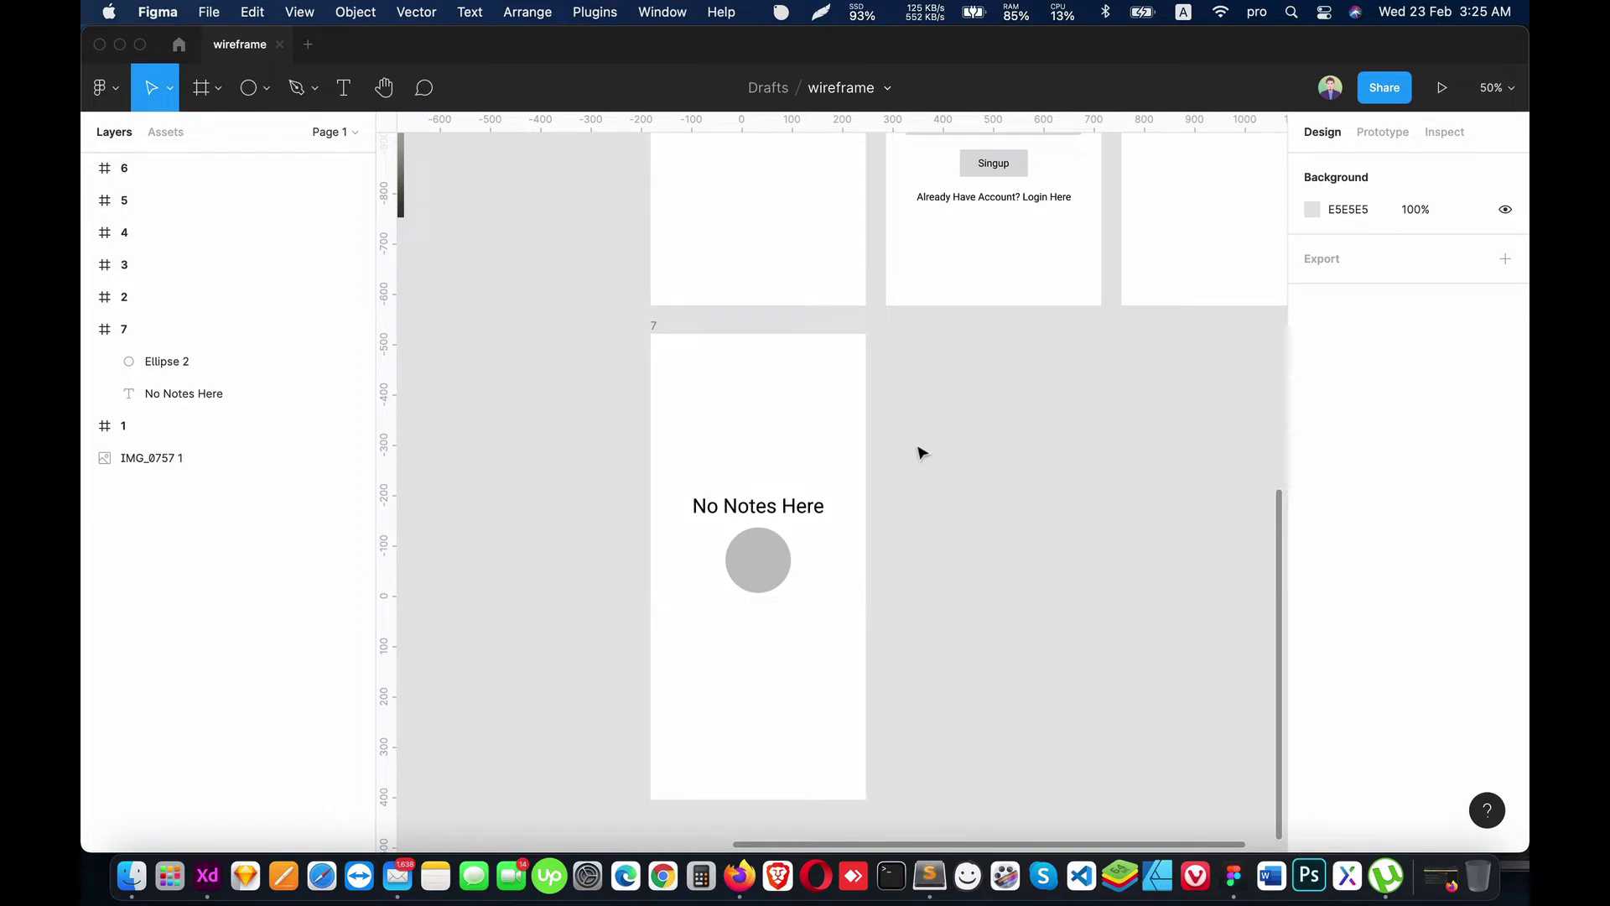
{"action": "scroll", "coordinate": [914, 440], "scroll_direction": "up", "scroll_amount": 5}
{"action": "scroll", "coordinate": [898, 430], "scroll_direction": "down", "scroll_amount": 5}
{"action": "scroll", "coordinate": [887, 435], "scroll_direction": "up", "scroll_amount": 5}
{"action": "scroll", "coordinate": [884, 434], "scroll_direction": "up", "scroll_amount": 2}
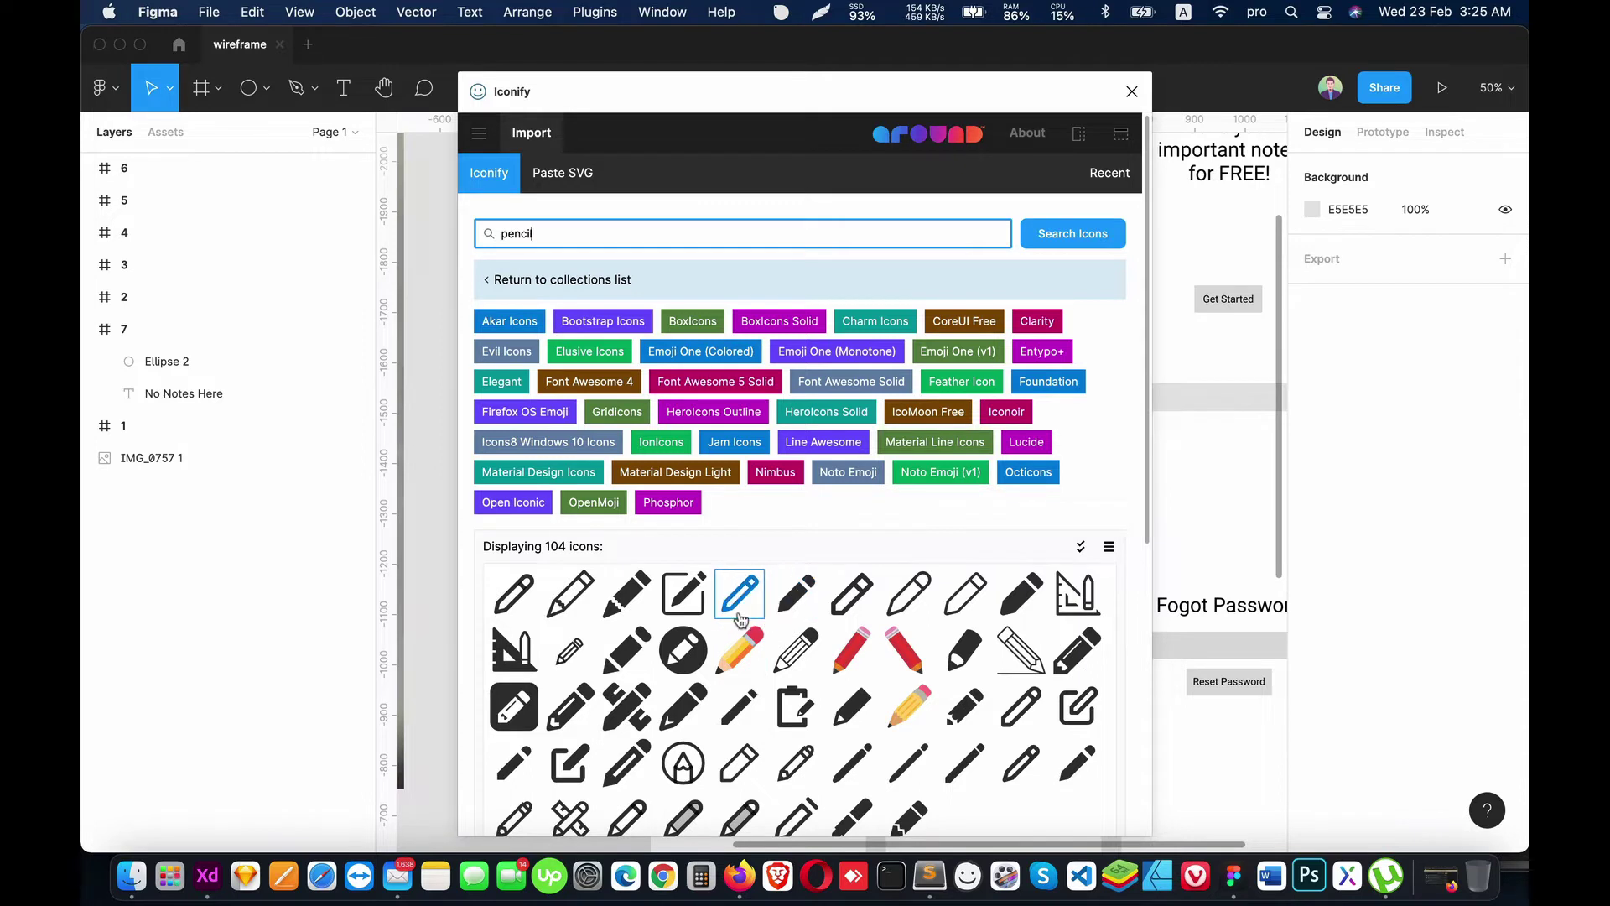
{"action": "scroll", "coordinate": [731, 638], "scroll_direction": "down", "scroll_amount": 1}
{"action": "scroll", "coordinate": [732, 637], "scroll_direction": "up", "scroll_amount": 1}
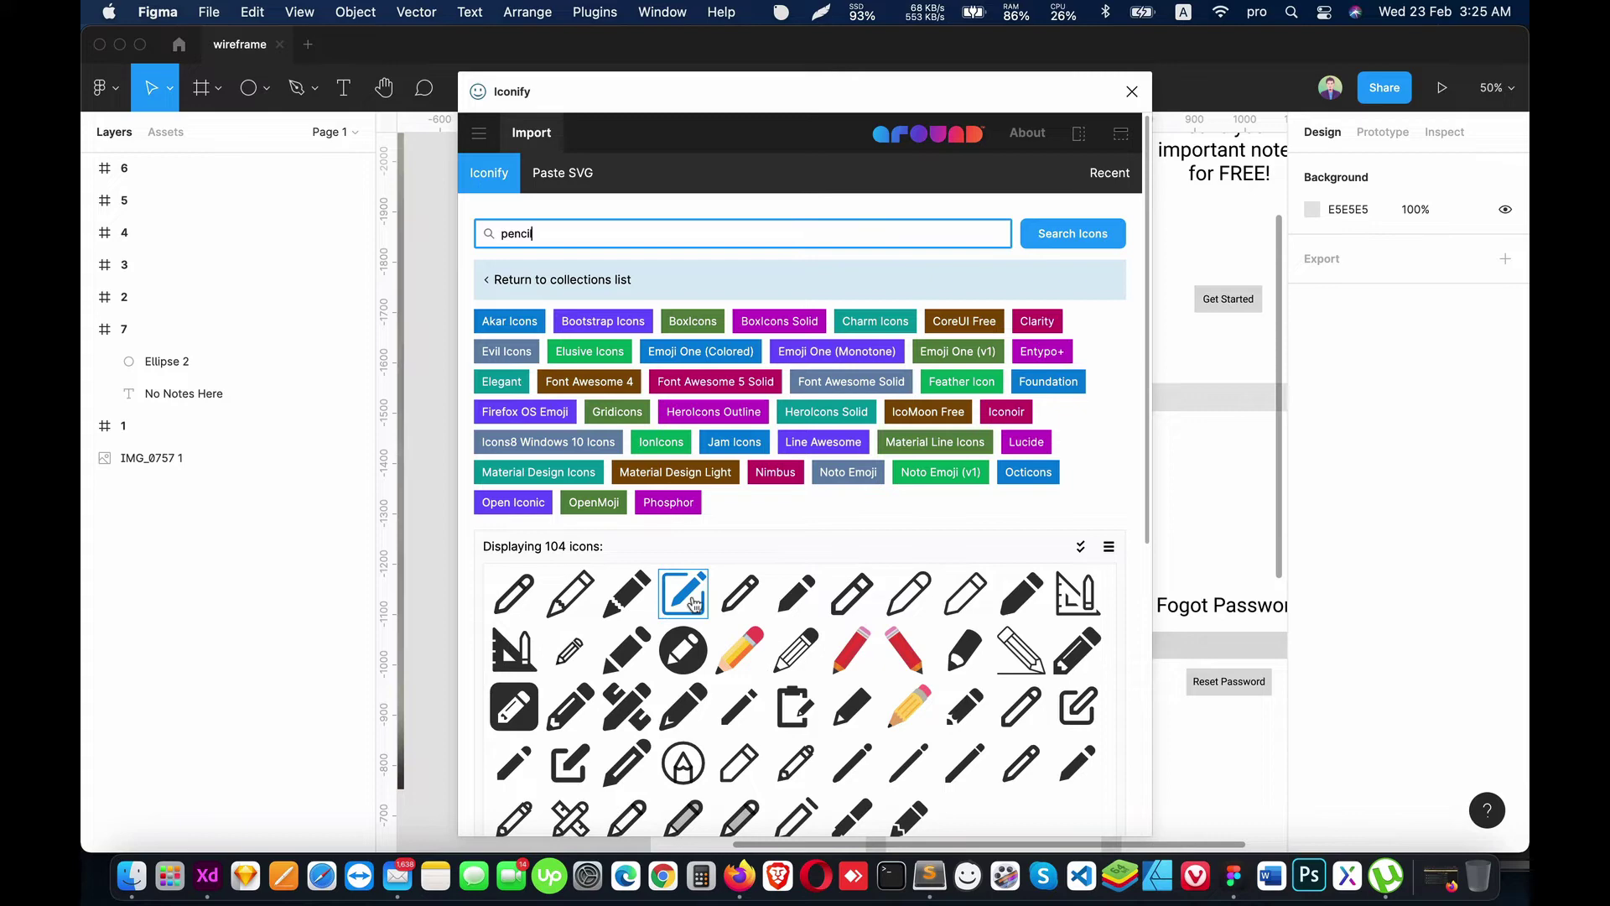
{"action": "left_click", "coordinate": [692, 604]}
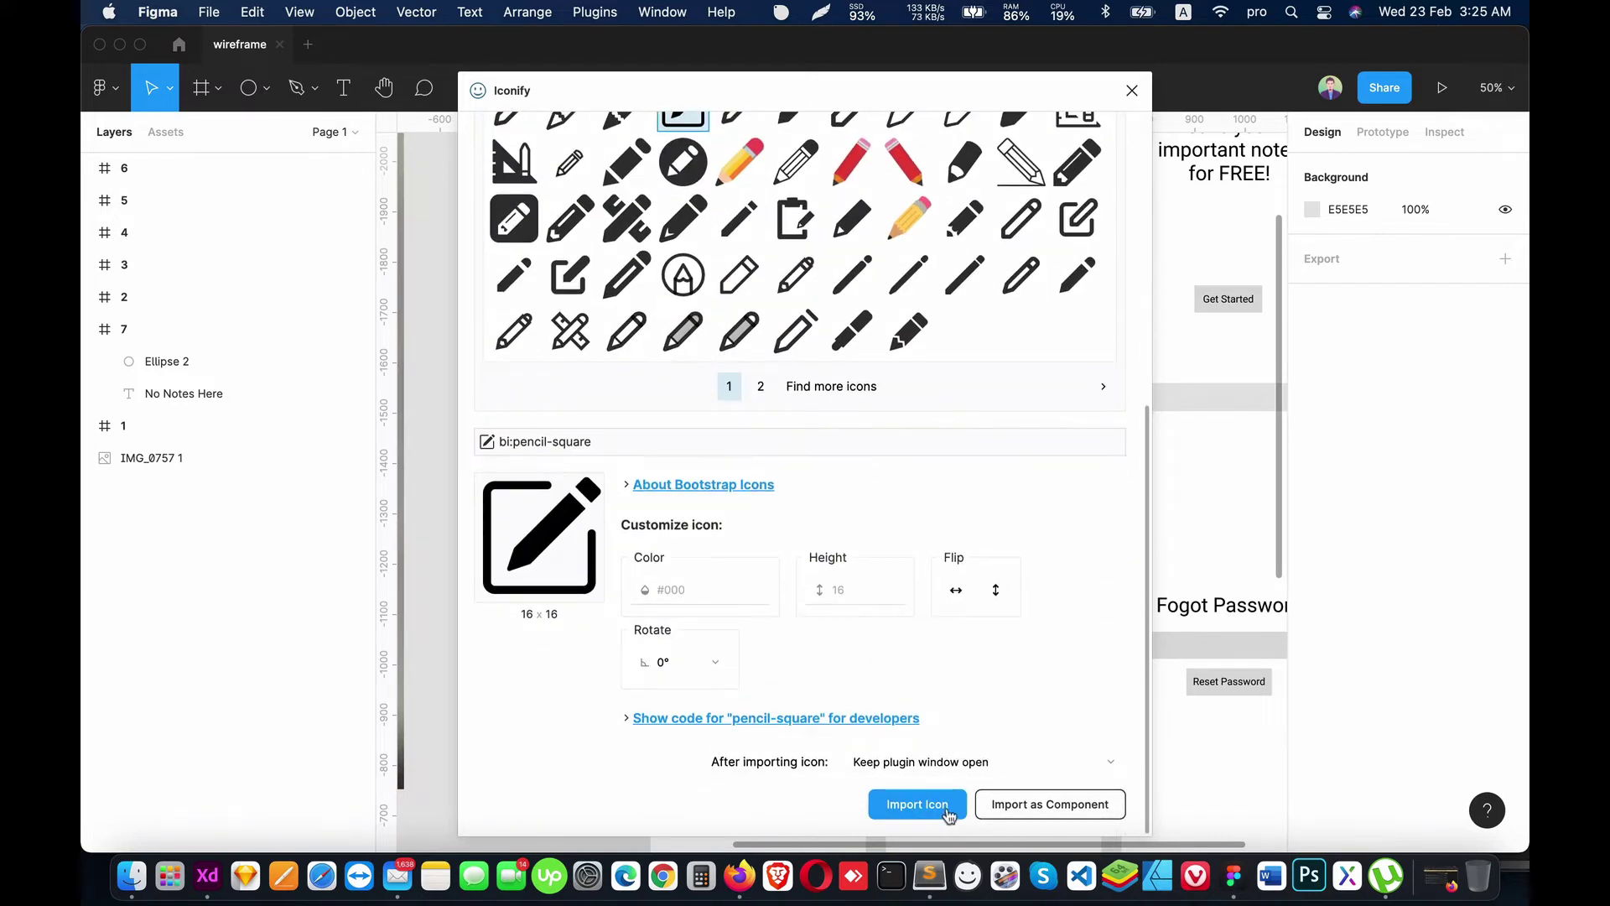
{"action": "left_click", "coordinate": [1004, 803]}
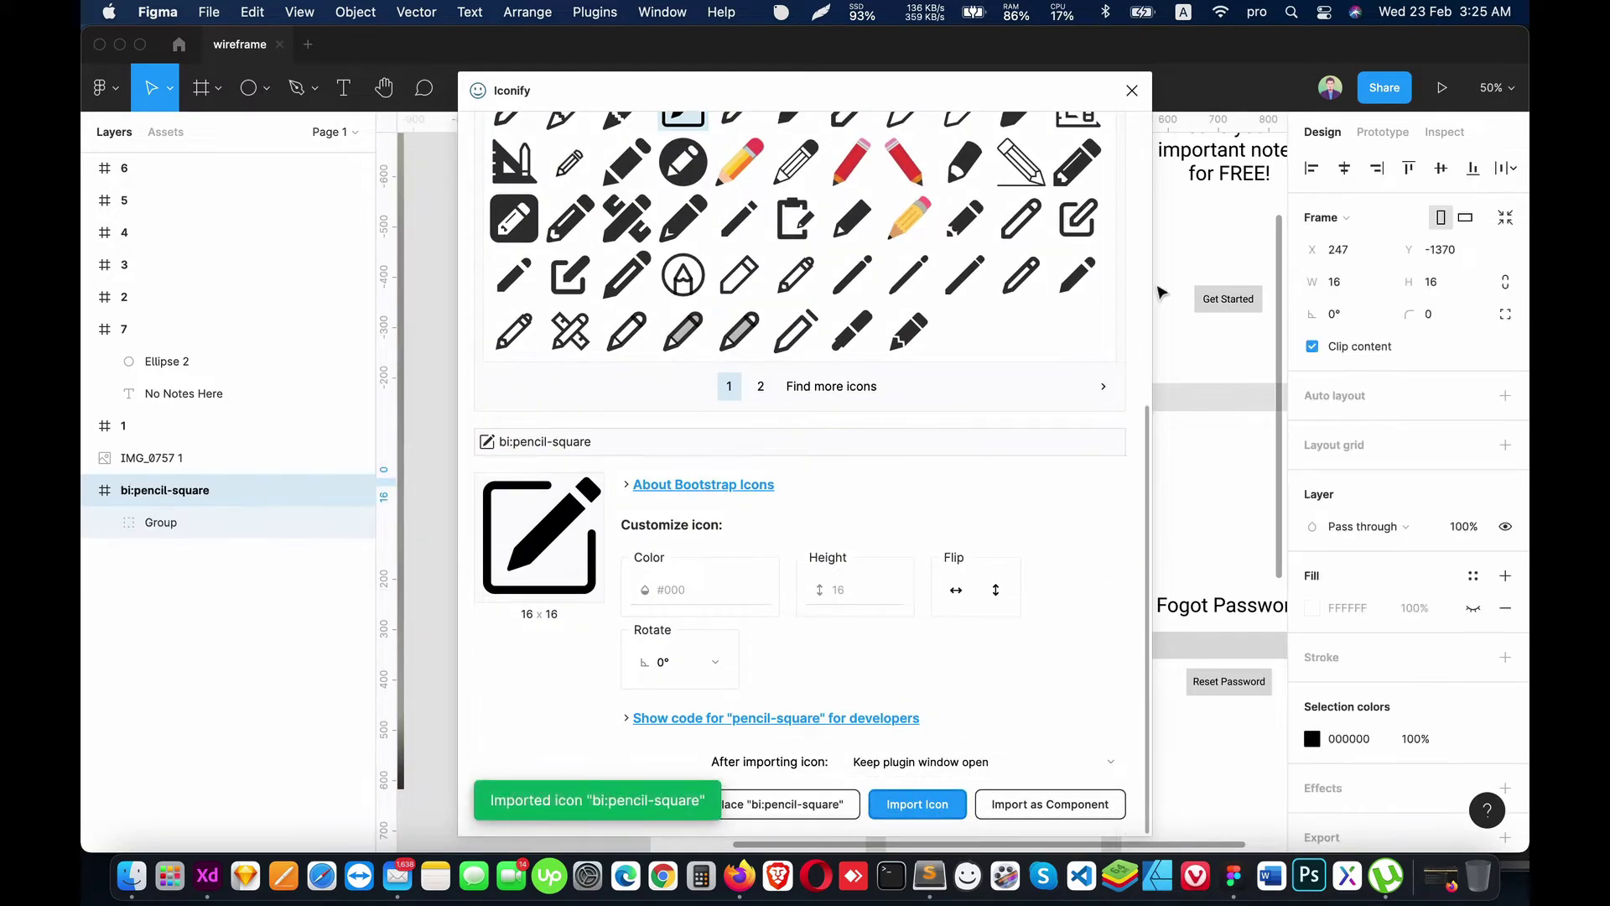
{"action": "left_click", "coordinate": [1141, 90]}
Step: Select the imported pencil-square icon and drag it into frame 7
{"action": "scroll", "coordinate": [801, 587], "scroll_direction": "down", "scroll_amount": 2}
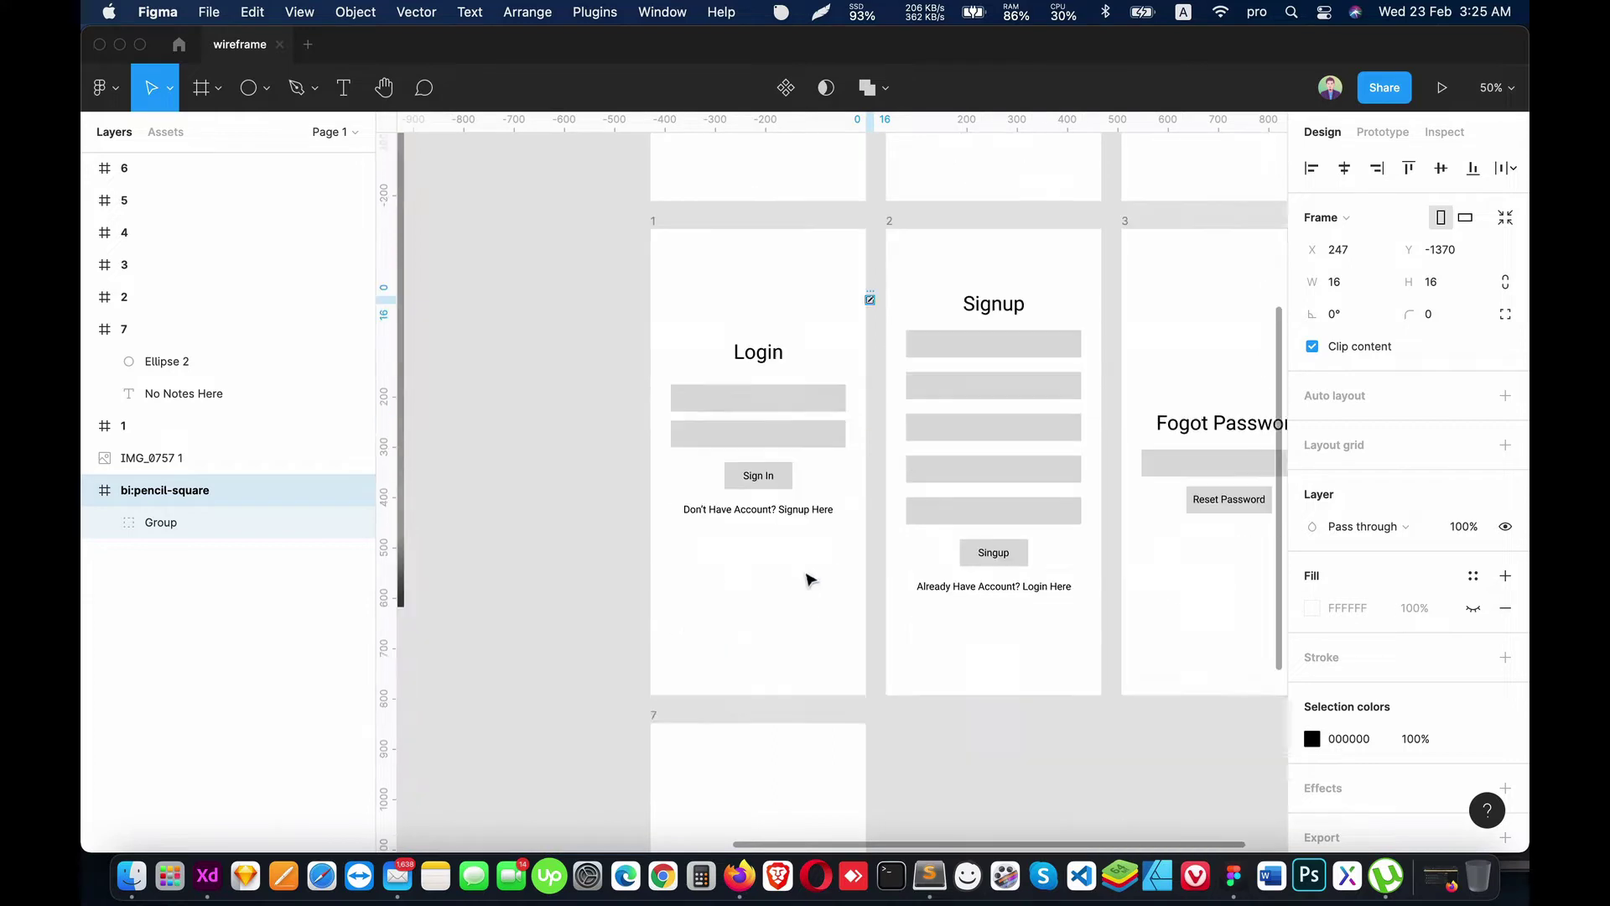
{"action": "scroll", "coordinate": [806, 578], "scroll_direction": "down", "scroll_amount": 5}
{"action": "scroll", "coordinate": [772, 541], "scroll_direction": "up", "scroll_amount": 1}
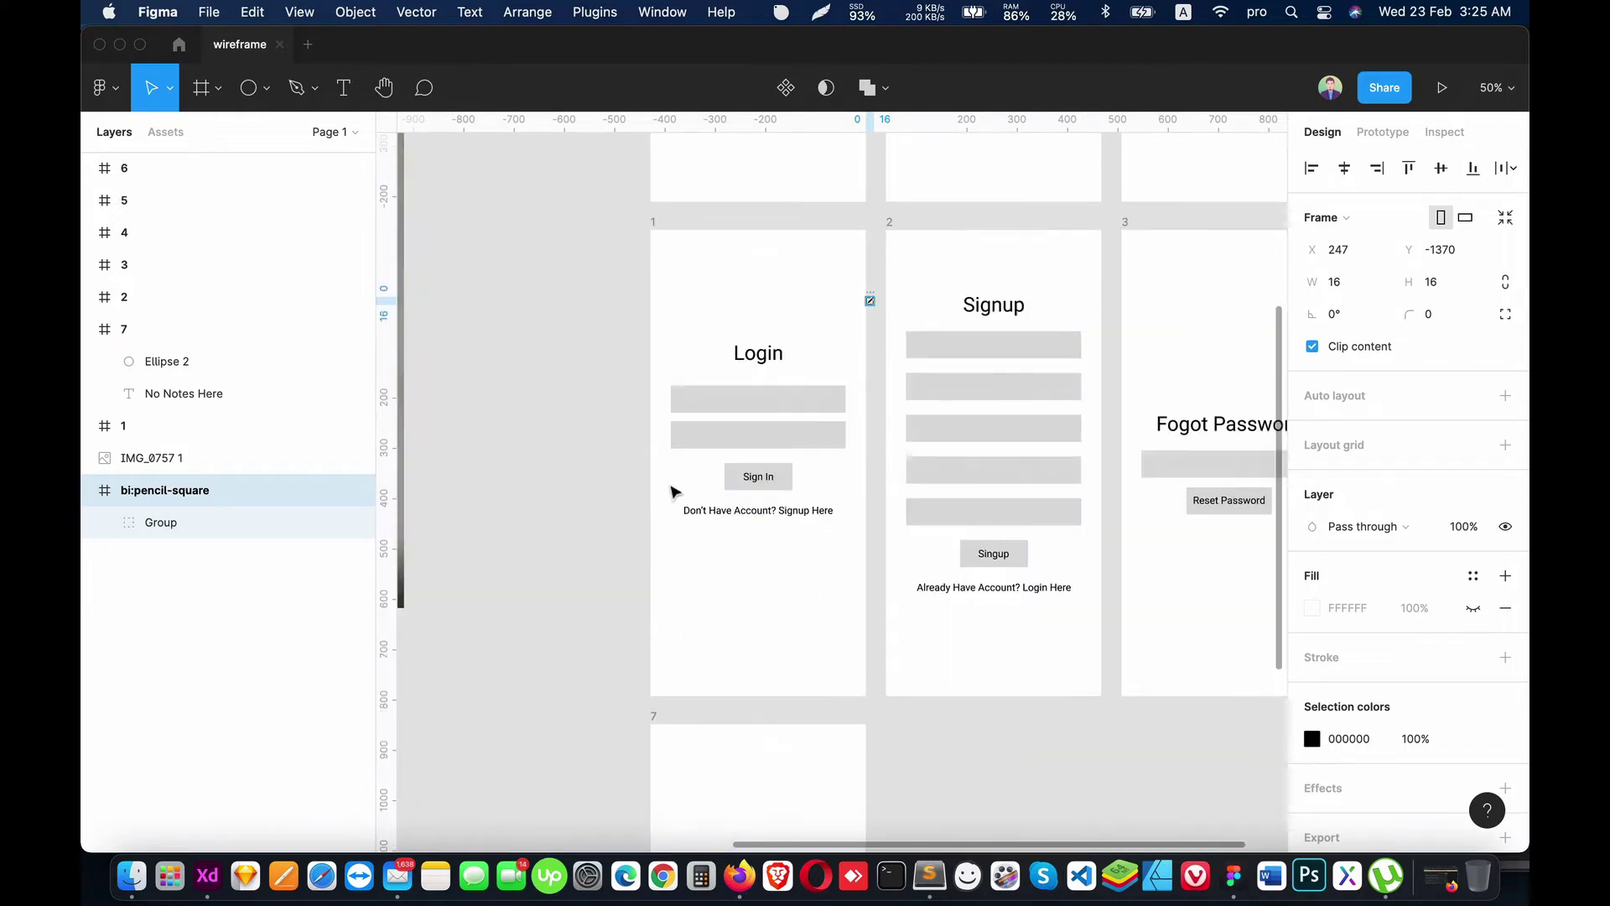
{"action": "scroll", "coordinate": [671, 491], "scroll_direction": "down", "scroll_amount": 5}
{"action": "left_click", "coordinate": [145, 457]}
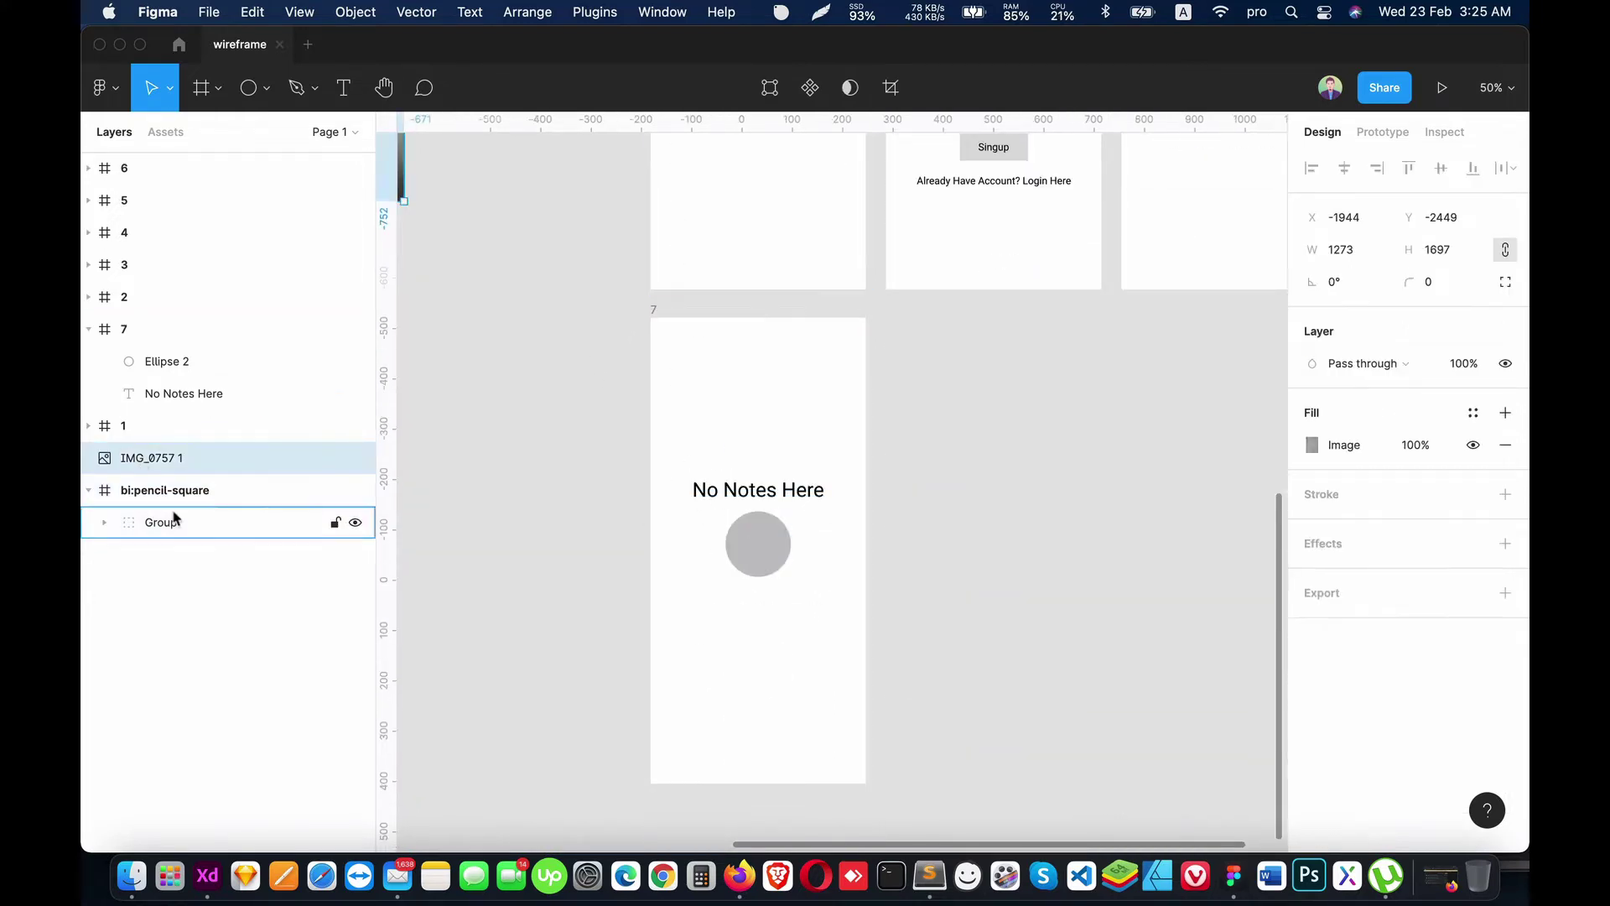
{"action": "left_click", "coordinate": [168, 493]}
{"action": "scroll", "coordinate": [1022, 520], "scroll_direction": "down", "scroll_amount": 5}
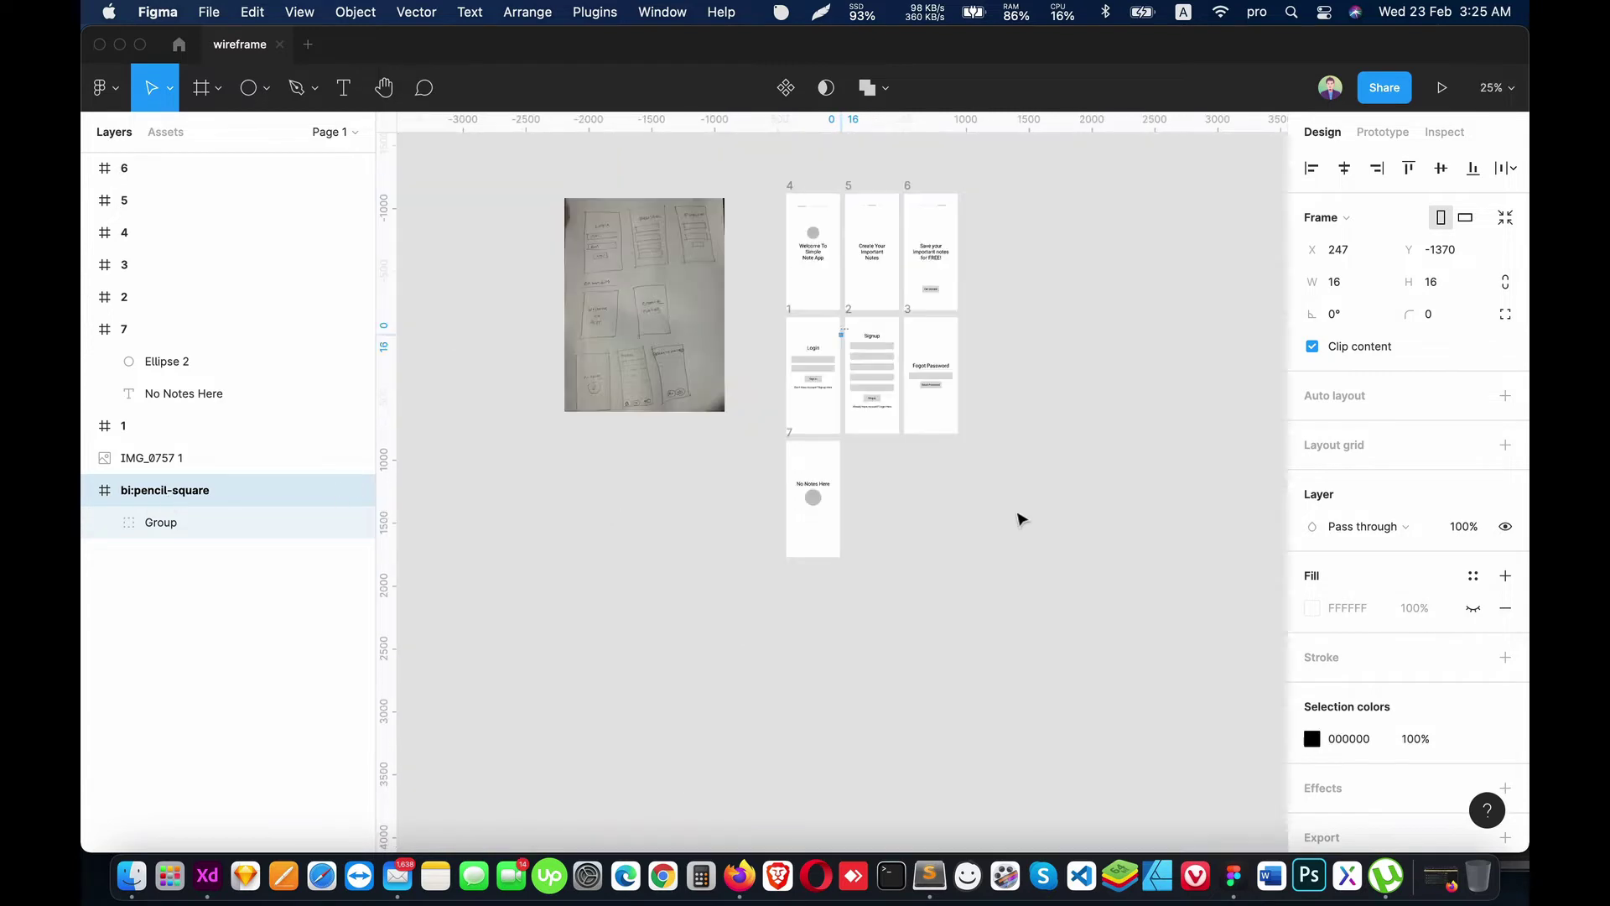
{"action": "scroll", "coordinate": [1018, 517], "scroll_direction": "up", "scroll_amount": 5}
{"action": "scroll", "coordinate": [1041, 507], "scroll_direction": "down", "scroll_amount": 3}
{"action": "scroll", "coordinate": [970, 523], "scroll_direction": "down", "scroll_amount": 3}
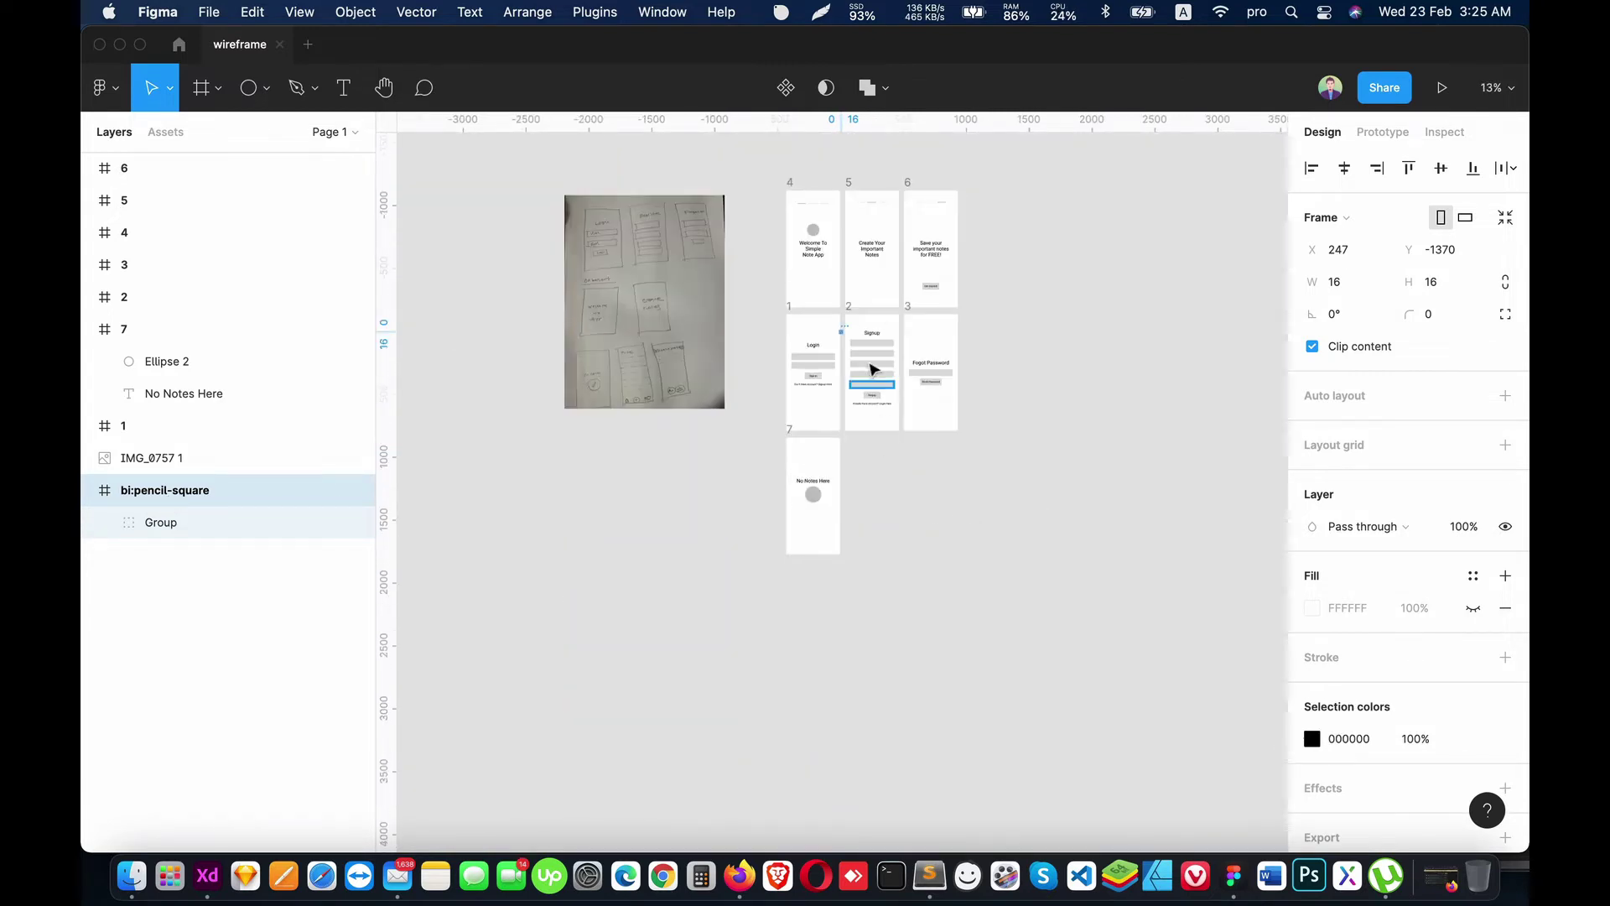
{"action": "left_click_drag", "start_coordinate": [845, 335], "coordinate": [813, 496]}
{"action": "scroll", "coordinate": [825, 512], "scroll_direction": "up", "scroll_amount": 3}
{"action": "scroll", "coordinate": [826, 513], "scroll_direction": "up", "scroll_amount": 5}
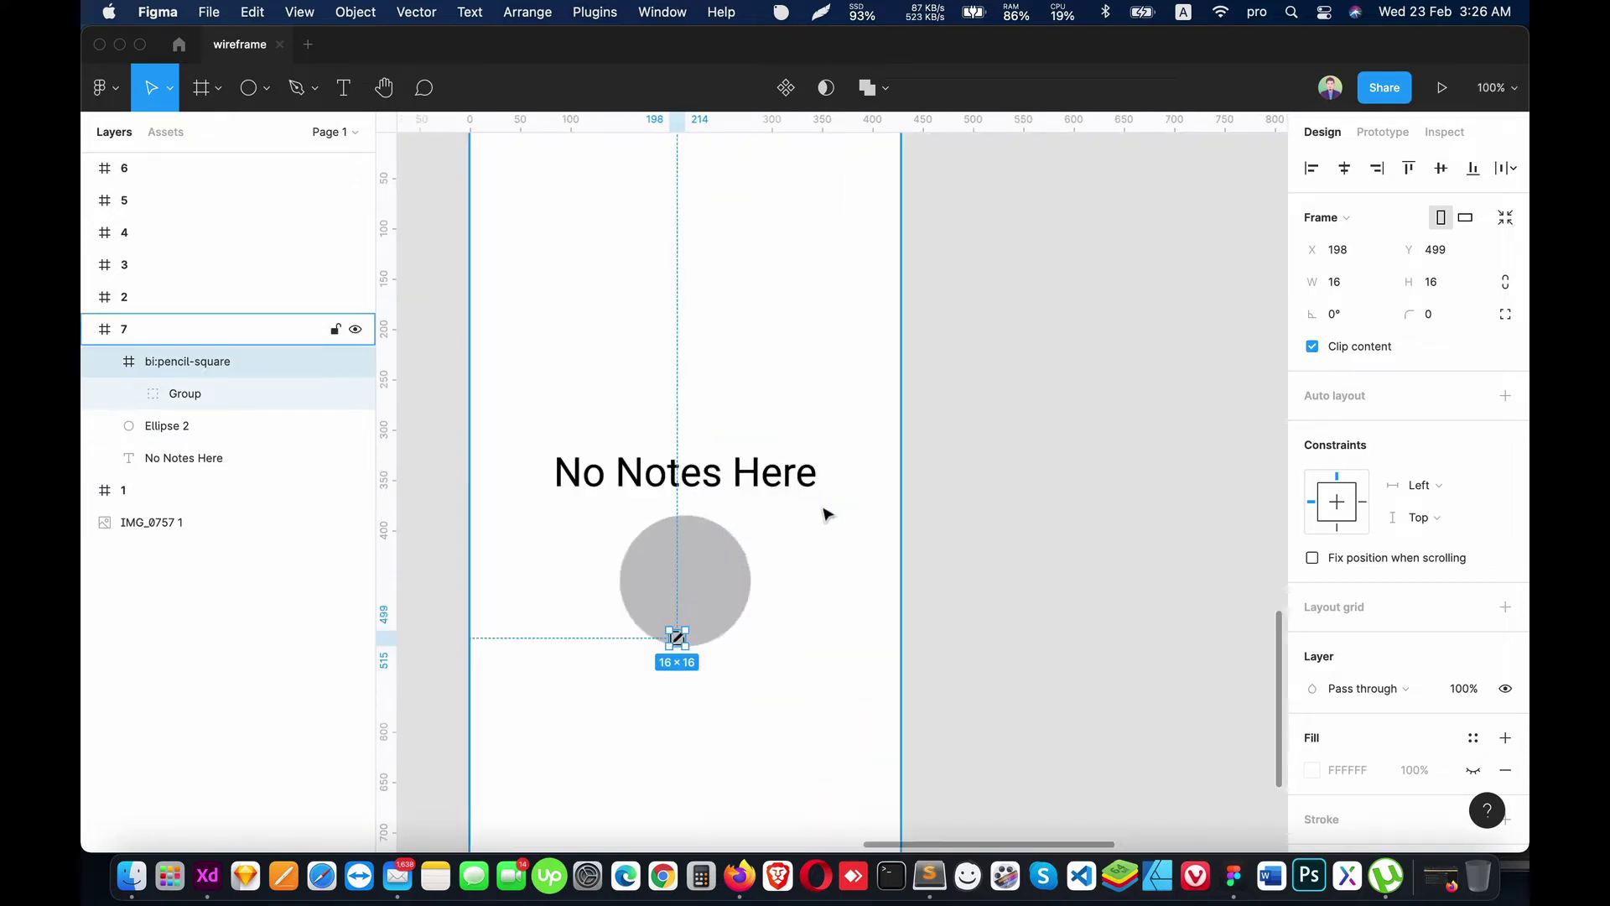
Step: Pull the pencil vector group out of its wrapper frame and delete the empty wrapper
{"action": "left_click", "coordinate": [172, 394]}
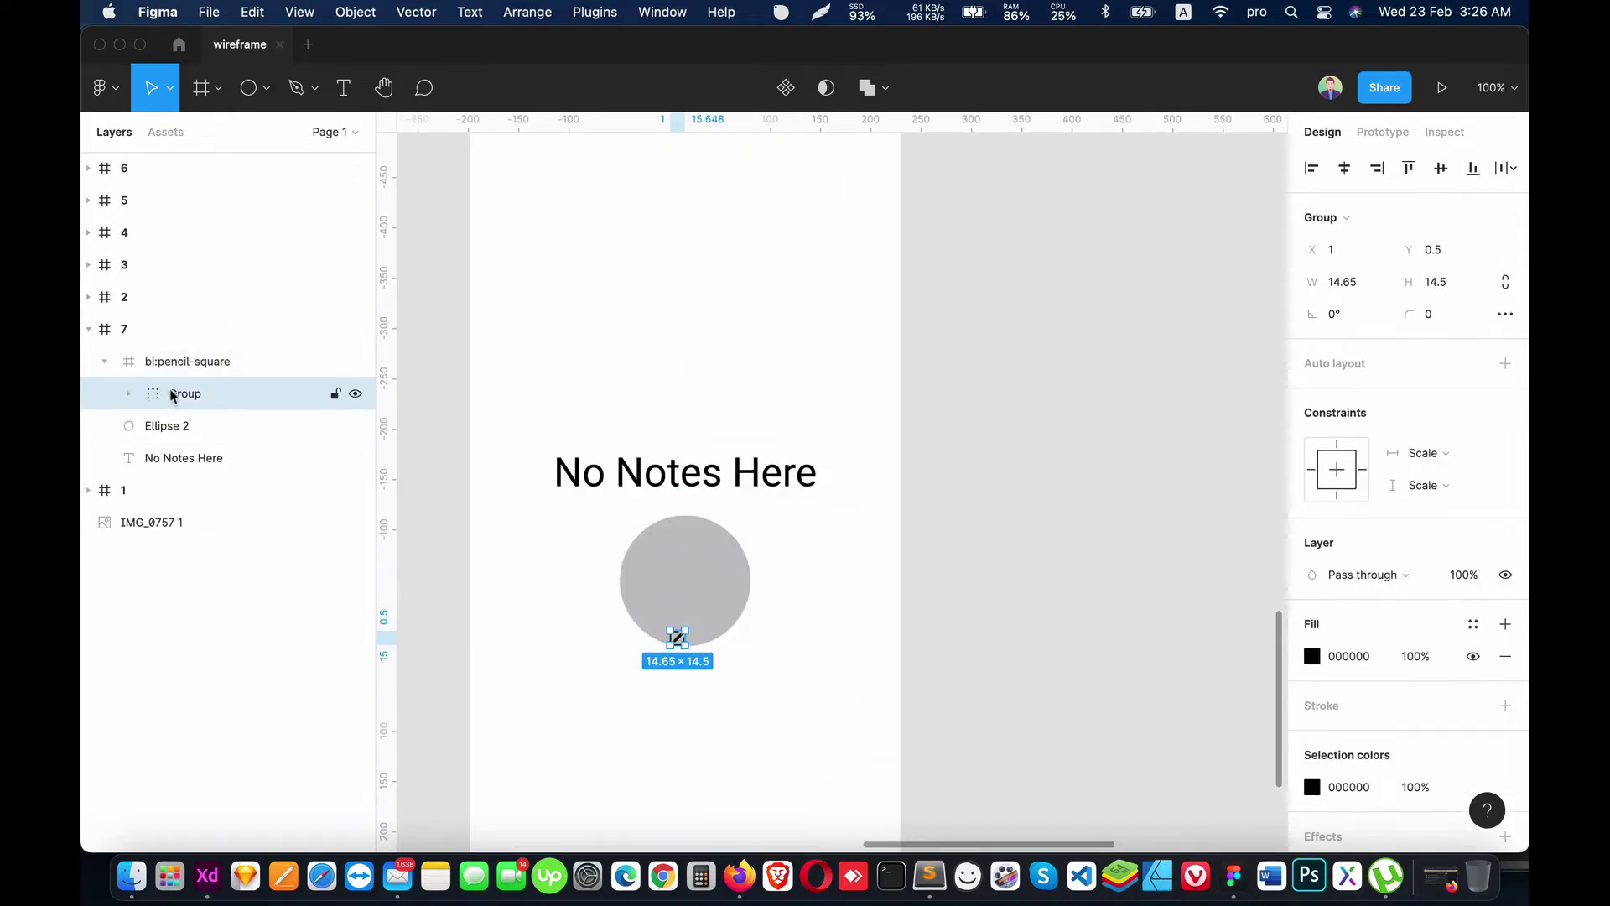
{"action": "left_click_drag", "start_coordinate": [161, 384], "coordinate": [168, 357]}
{"action": "left_click", "coordinate": [201, 395]}
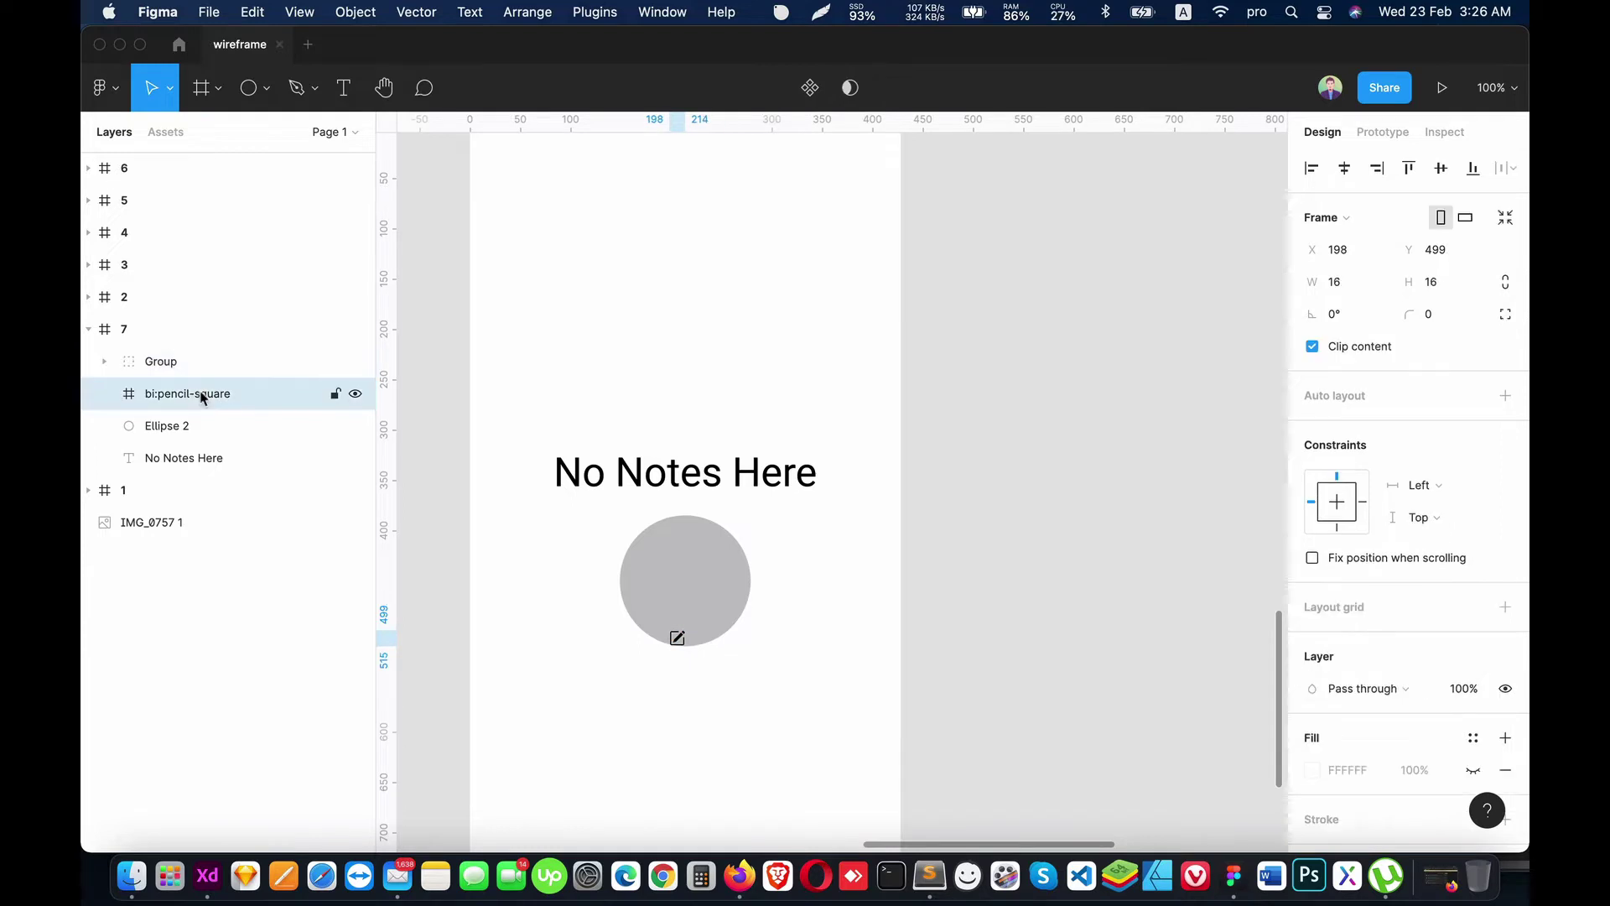
{"action": "key", "text": "Delete"}
Step: Enlarge the pencil inside the grey circle, group them with Cmd+G, and nudge it lower
{"action": "left_click", "coordinate": [151, 360]}
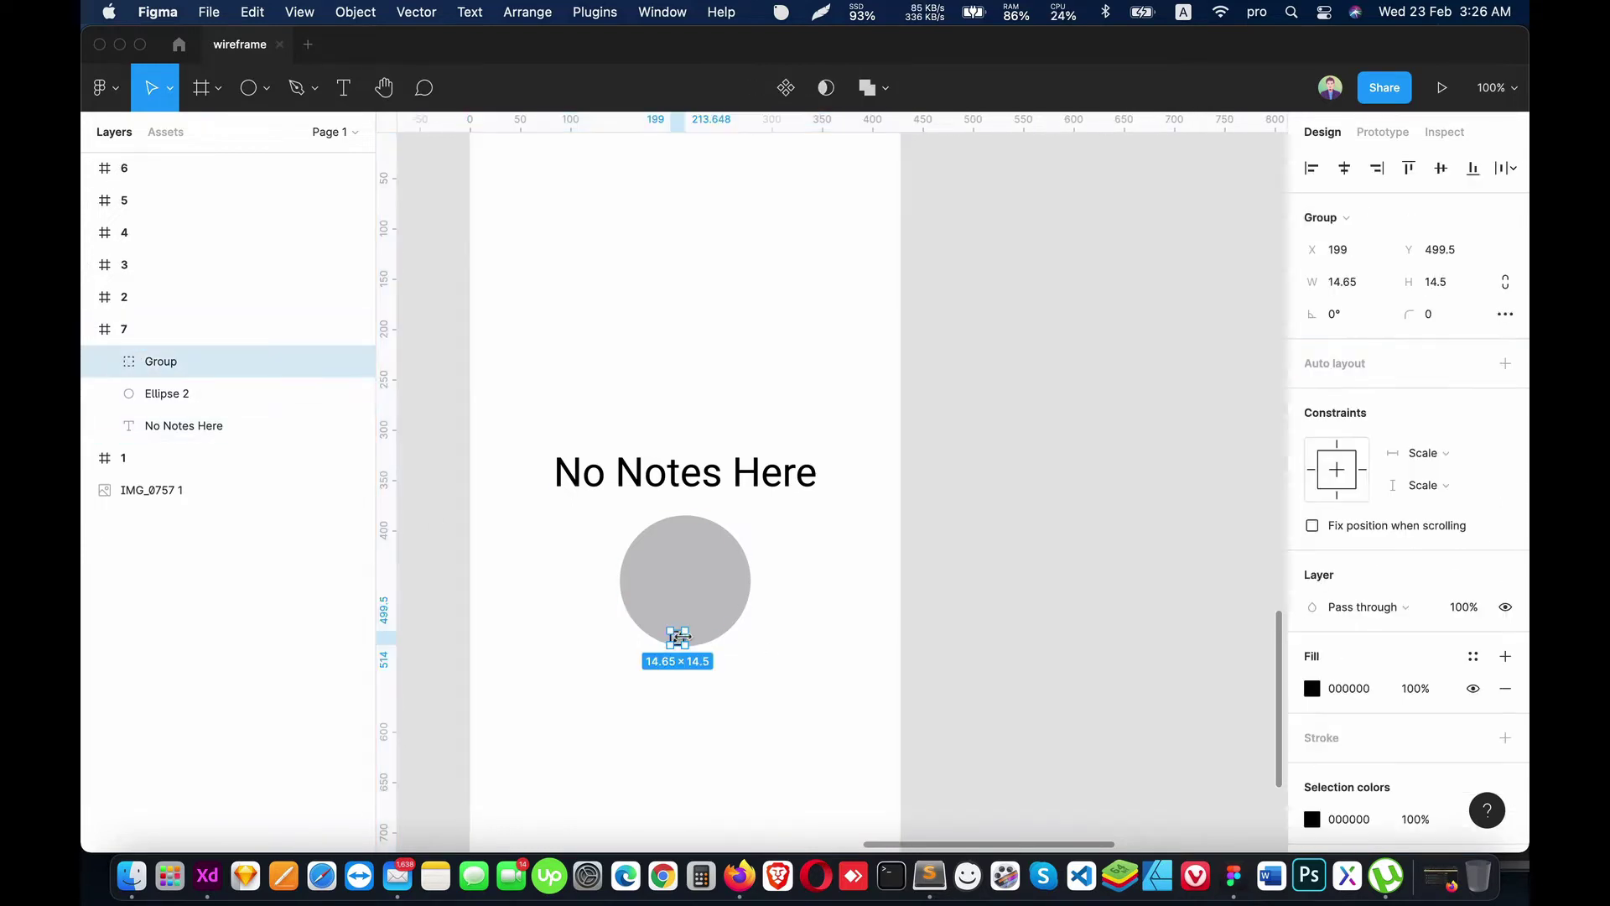
{"action": "mouse_move", "coordinate": [679, 635]}
{"action": "left_mouse_down"}
{"action": "mouse_move", "coordinate": [676, 558]}
{"action": "mouse_move", "coordinate": [723, 609]}
{"action": "mouse_move", "coordinate": [685, 582]}
{"action": "left_mouse_up"}
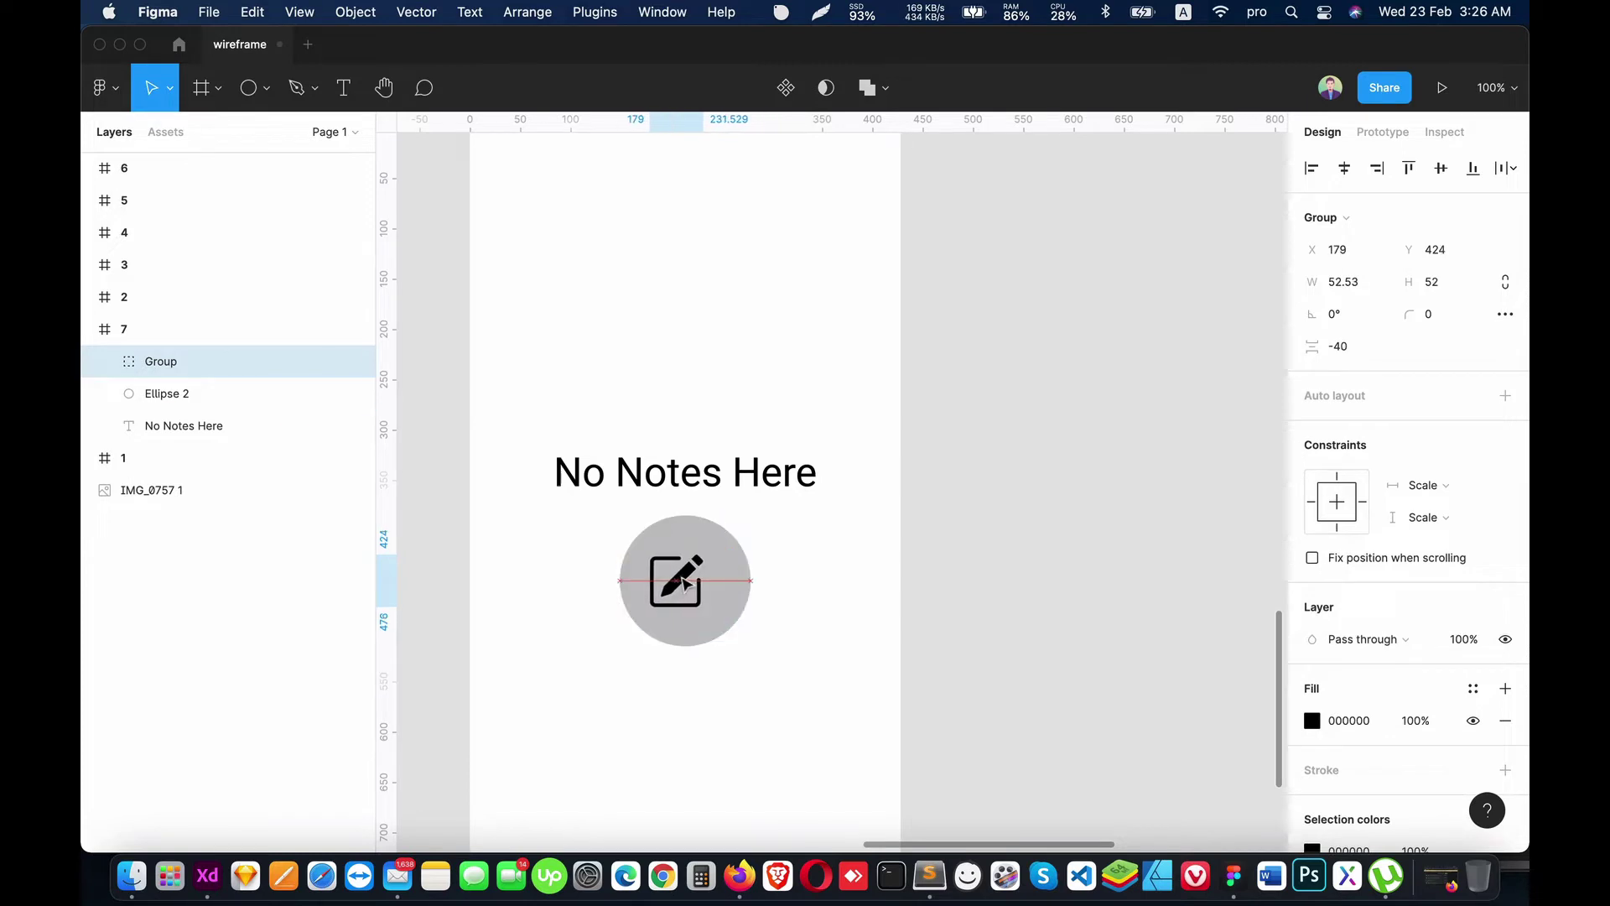
{"action": "left_click", "coordinate": [162, 394], "text": "shift"}
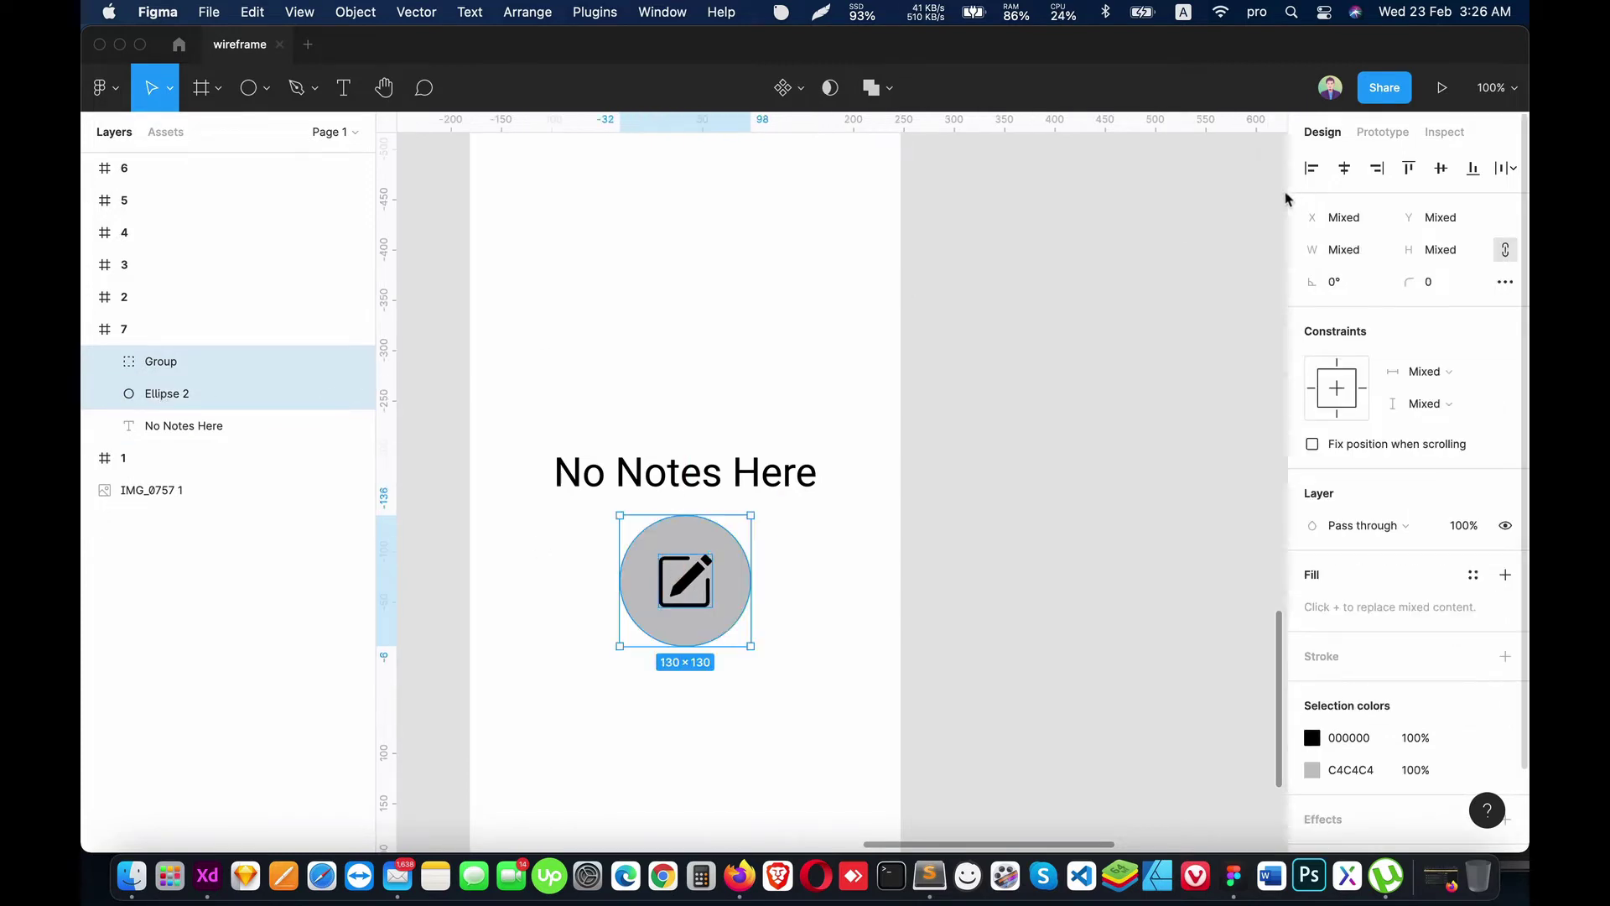
{"action": "key", "text": "super+g"}
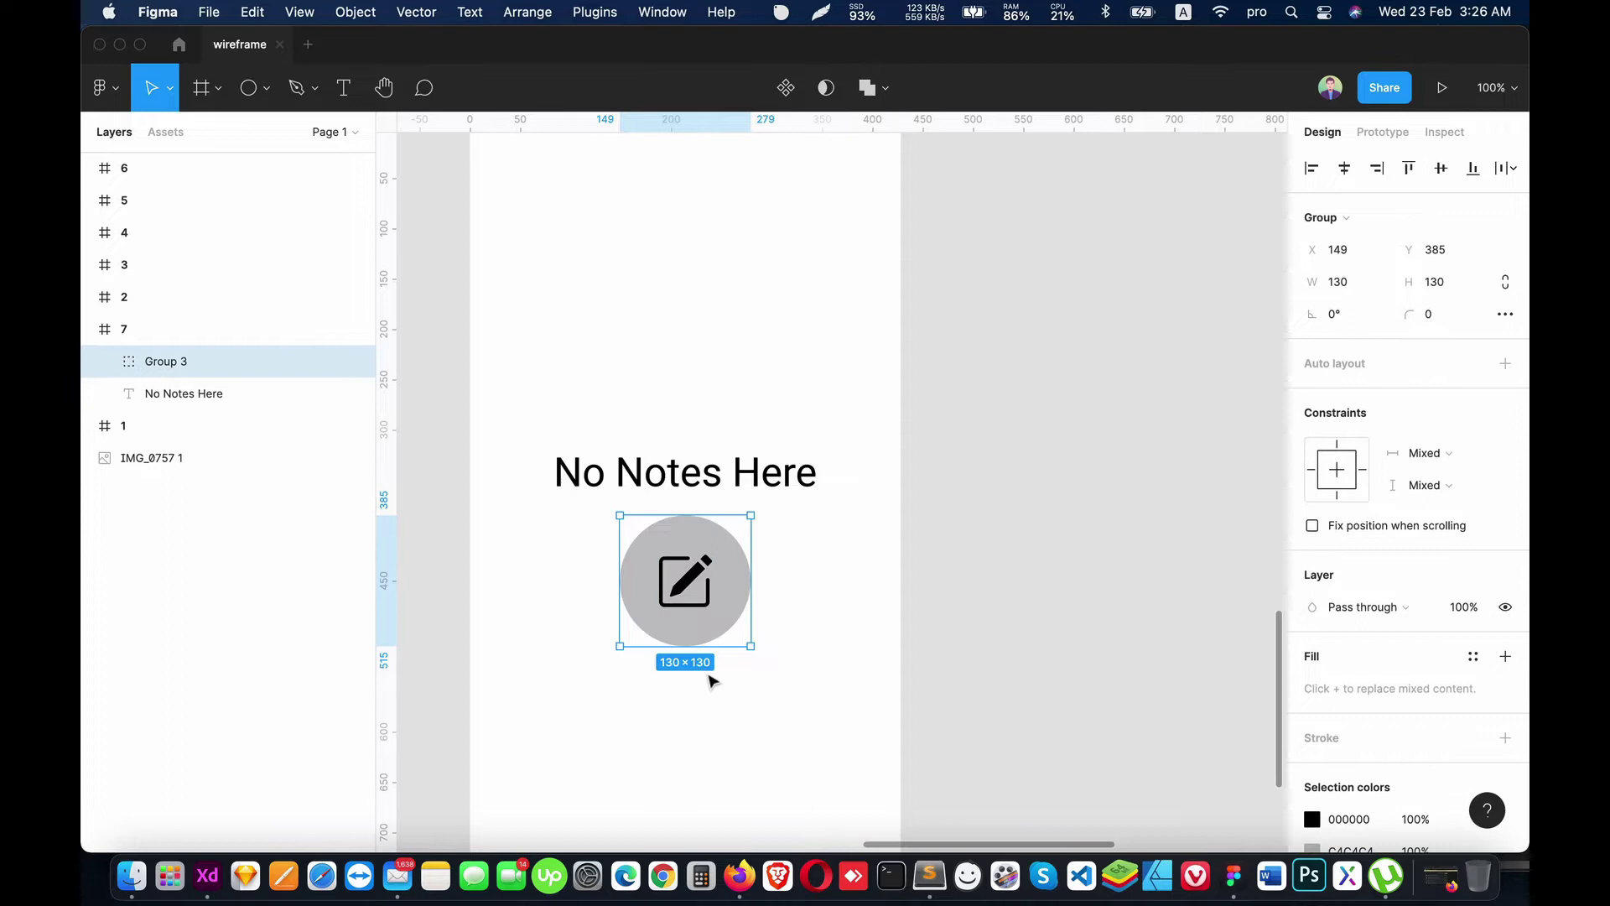
{"action": "left_click", "coordinate": [805, 701]}
{"action": "scroll", "coordinate": [805, 702], "scroll_direction": "down", "scroll_amount": 3}
{"action": "left_click_drag", "start_coordinate": [749, 547], "coordinate": [753, 554]}
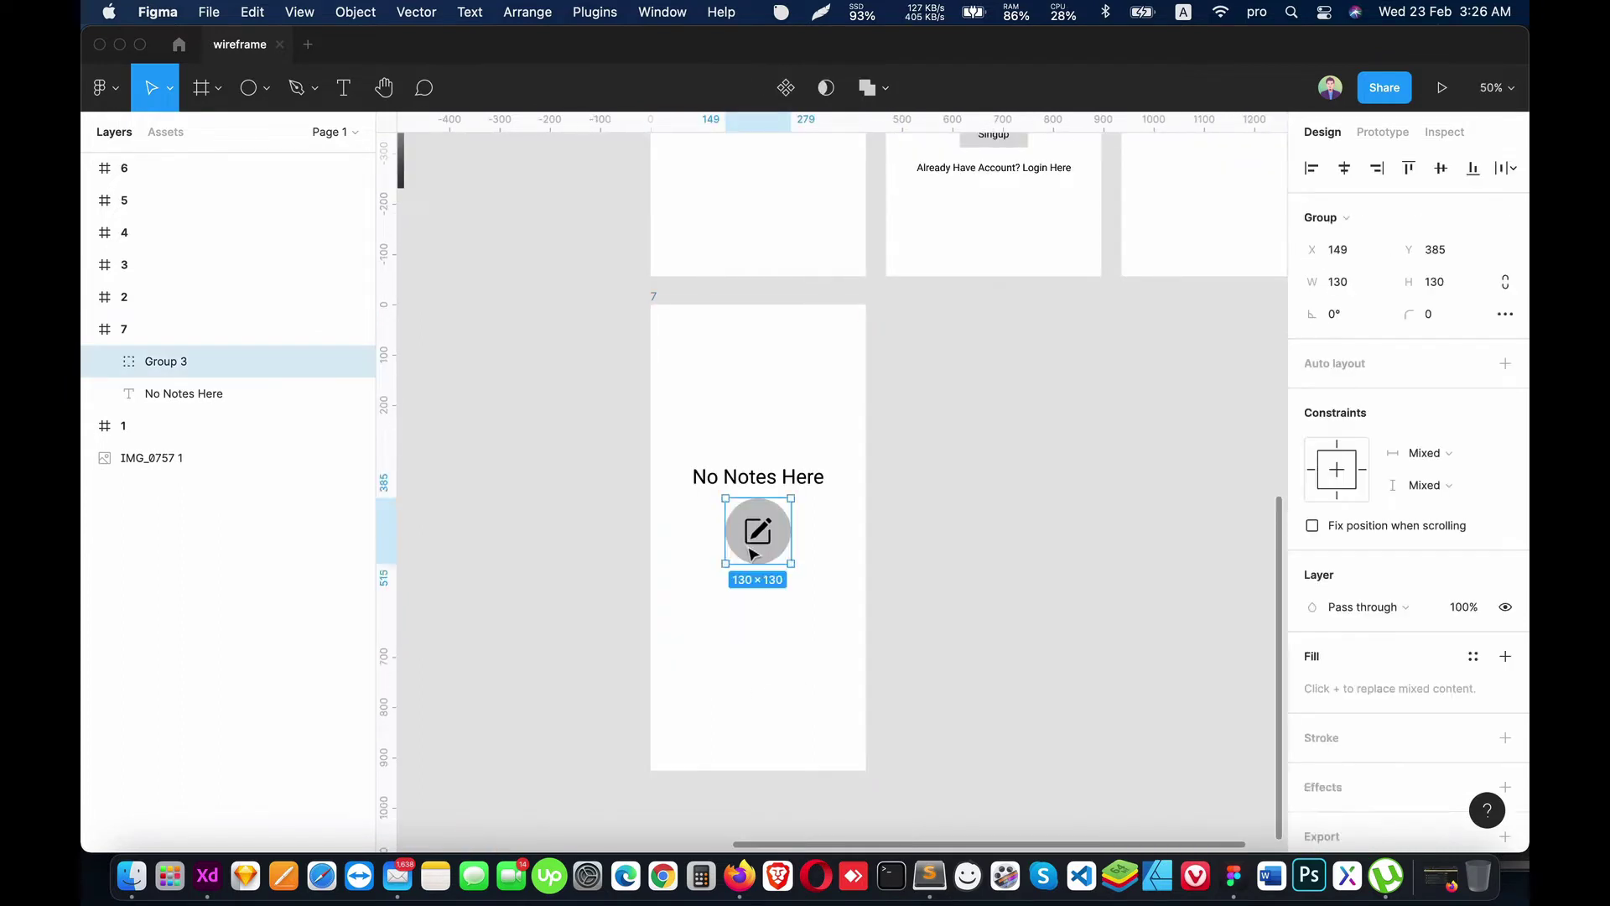
Step: Pan and scroll the canvas past the paper sketch until frame 7 is in view
{"action": "left_click", "coordinate": [797, 631]}
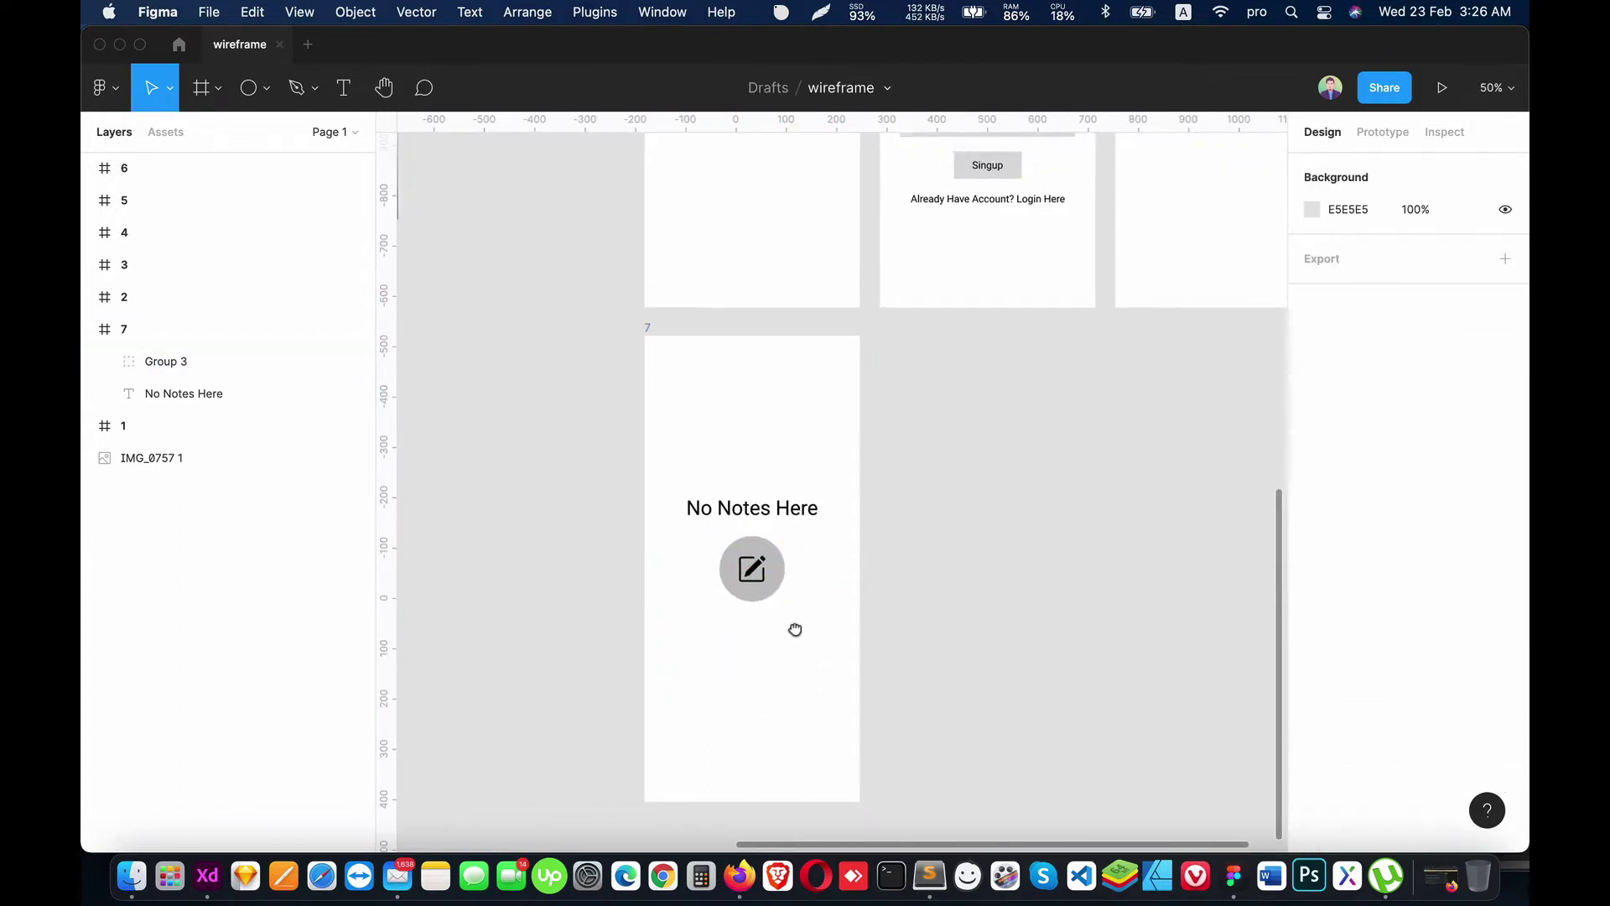
{"action": "scroll", "coordinate": [794, 620], "scroll_direction": "right", "scroll_amount": 1}
{"action": "scroll", "coordinate": [790, 602], "scroll_direction": "up", "scroll_amount": 1}
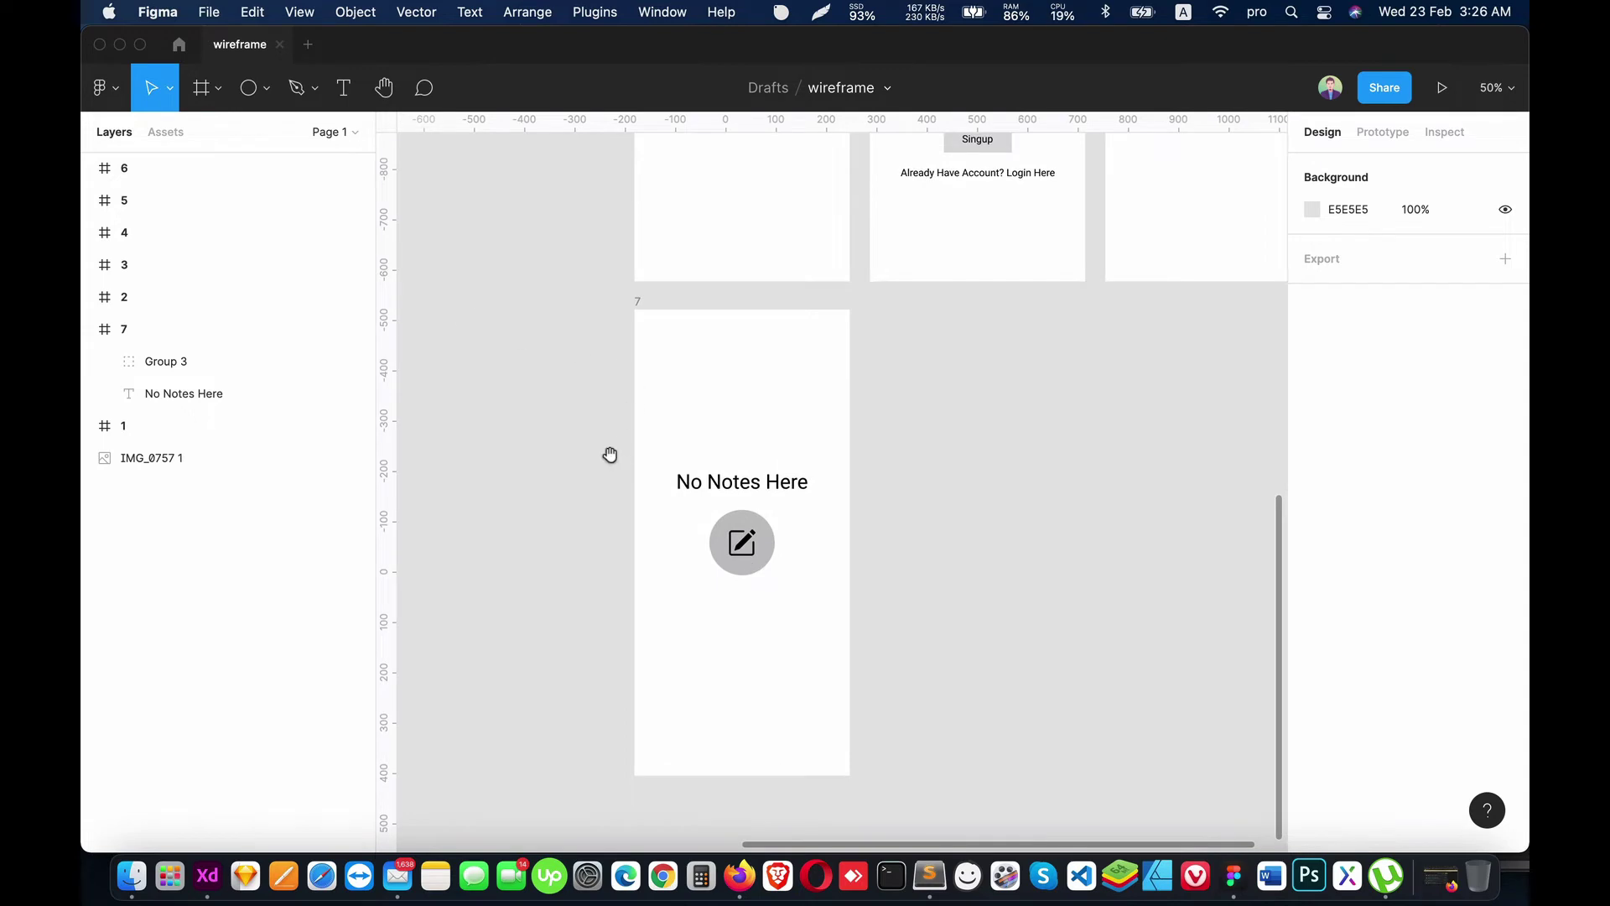
{"action": "mouse_move", "coordinate": [610, 455]}
{"action": "left_mouse_down"}
{"action": "mouse_move", "coordinate": [1158, 425]}
{"action": "mouse_move", "coordinate": [788, 568]}
{"action": "mouse_move", "coordinate": [1008, 487]}
{"action": "mouse_move", "coordinate": [1024, 676]}
{"action": "mouse_move", "coordinate": [1071, 453]}
{"action": "mouse_move", "coordinate": [995, 582]}
{"action": "mouse_move", "coordinate": [662, 411]}
{"action": "left_mouse_up"}
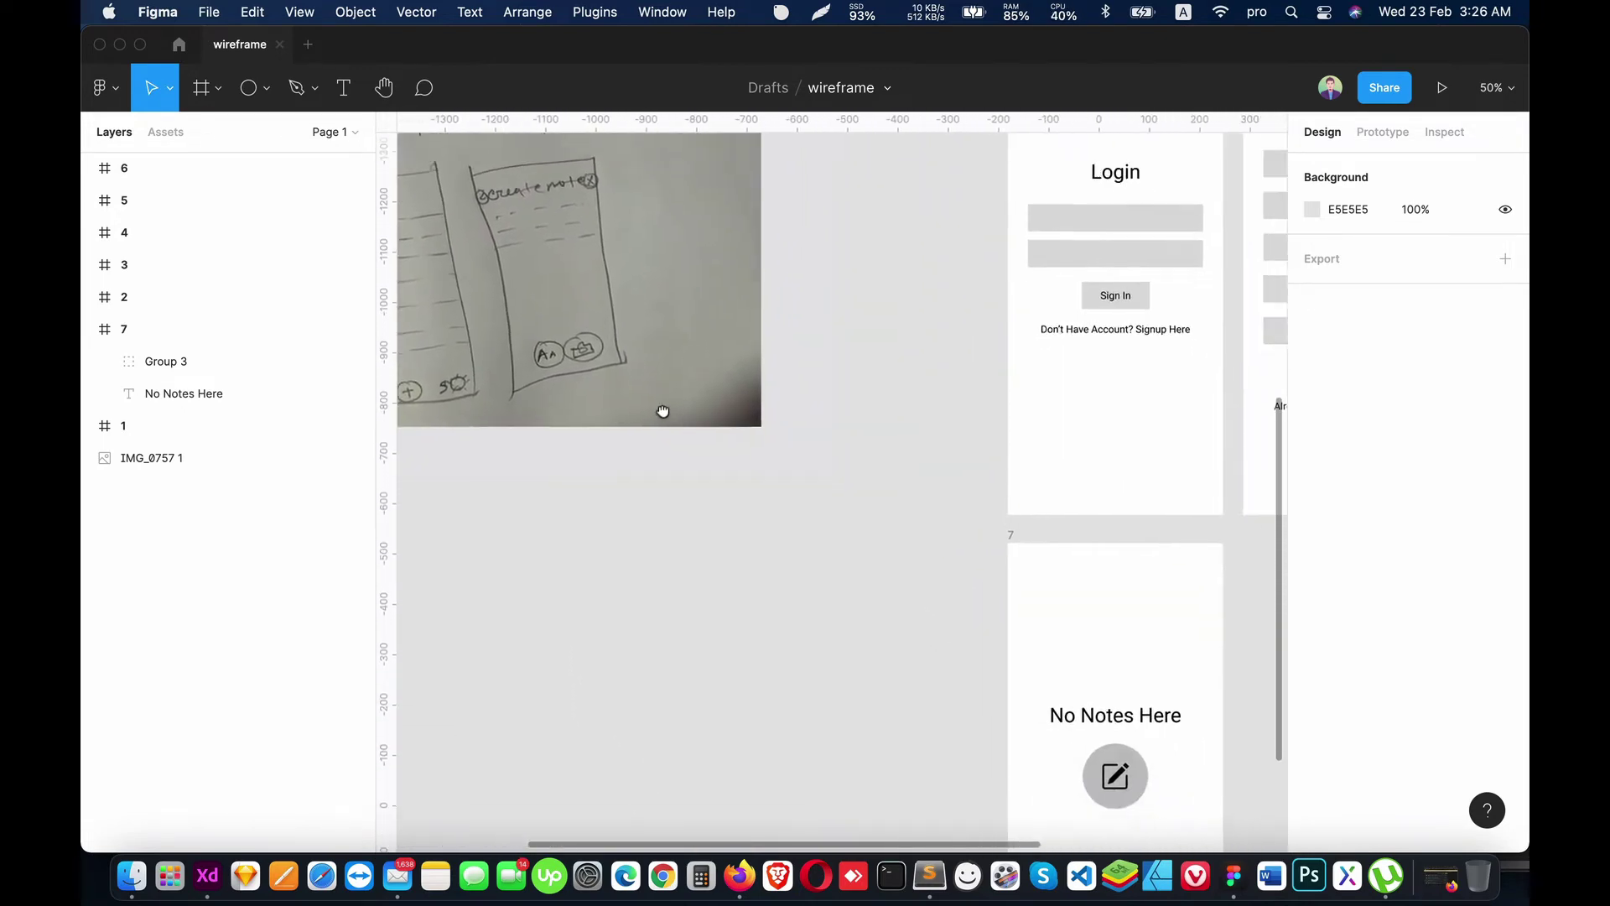
{"action": "scroll", "coordinate": [1046, 496], "scroll_direction": "right", "scroll_amount": 3}
{"action": "scroll", "coordinate": [1039, 514], "scroll_direction": "left", "scroll_amount": 6}
{"action": "scroll", "coordinate": [1021, 593], "scroll_direction": "left", "scroll_amount": 8}
{"action": "scroll", "coordinate": [811, 618], "scroll_direction": "right", "scroll_amount": 5}
{"action": "scroll", "coordinate": [811, 619], "scroll_direction": "up", "scroll_amount": 3}
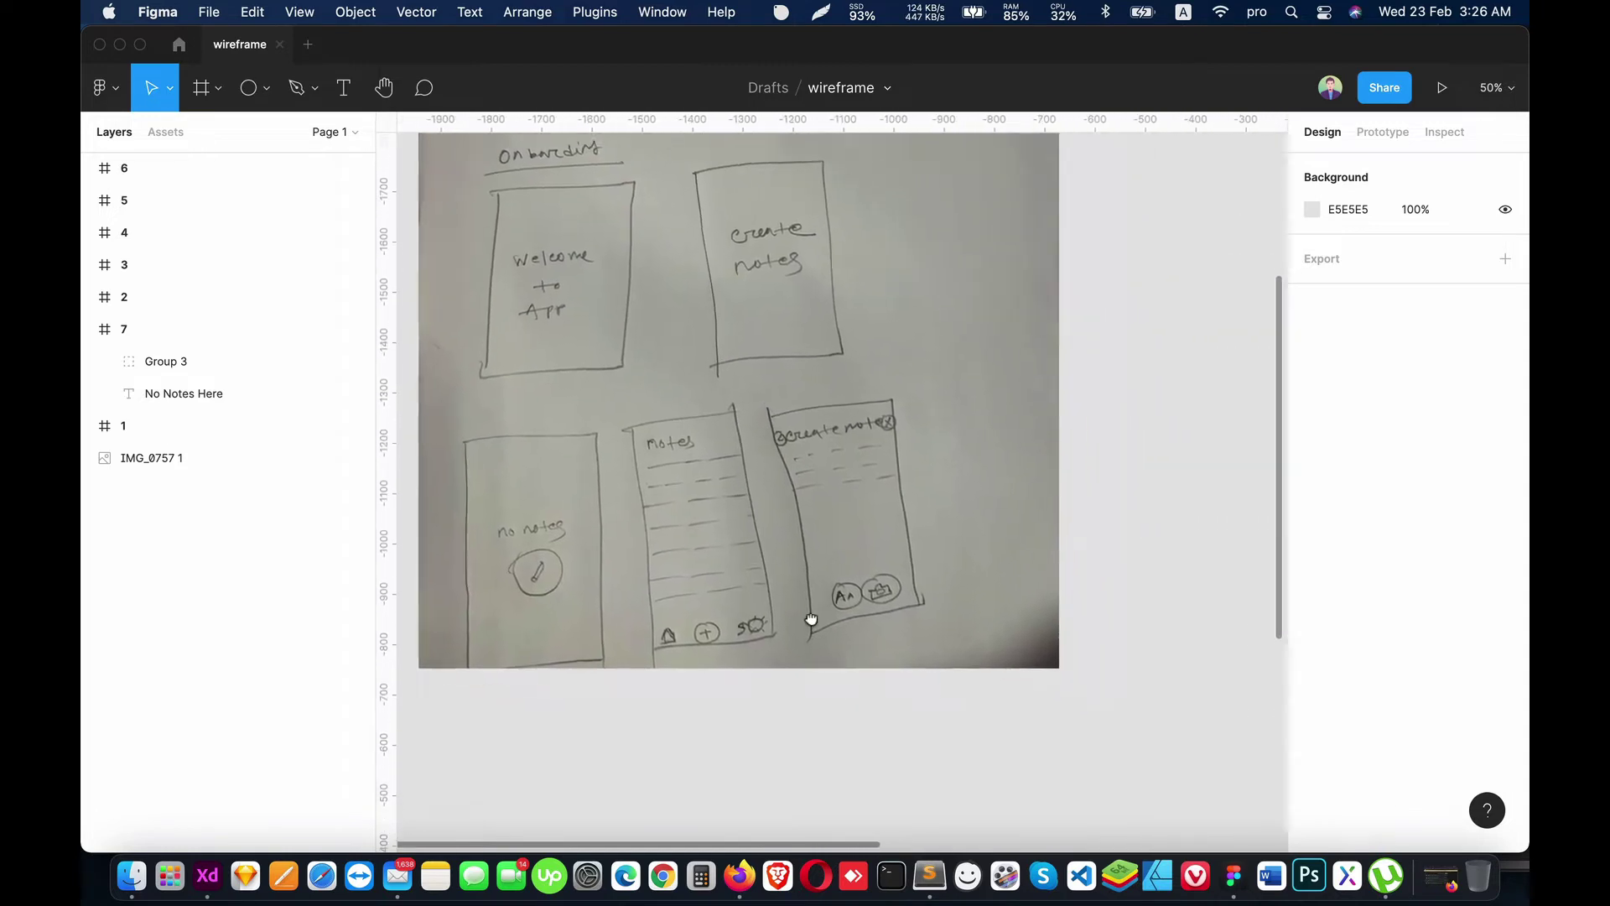
{"action": "scroll", "coordinate": [811, 618], "scroll_direction": "down", "scroll_amount": 3}
{"action": "scroll", "coordinate": [812, 618], "scroll_direction": "right", "scroll_amount": 3}
{"action": "scroll", "coordinate": [827, 546], "scroll_direction": "down", "scroll_amount": 2}
{"action": "scroll", "coordinate": [827, 546], "scroll_direction": "right", "scroll_amount": 2}
{"action": "scroll", "coordinate": [884, 474], "scroll_direction": "down", "scroll_amount": 2}
{"action": "scroll", "coordinate": [823, 345], "scroll_direction": "up", "scroll_amount": 1}
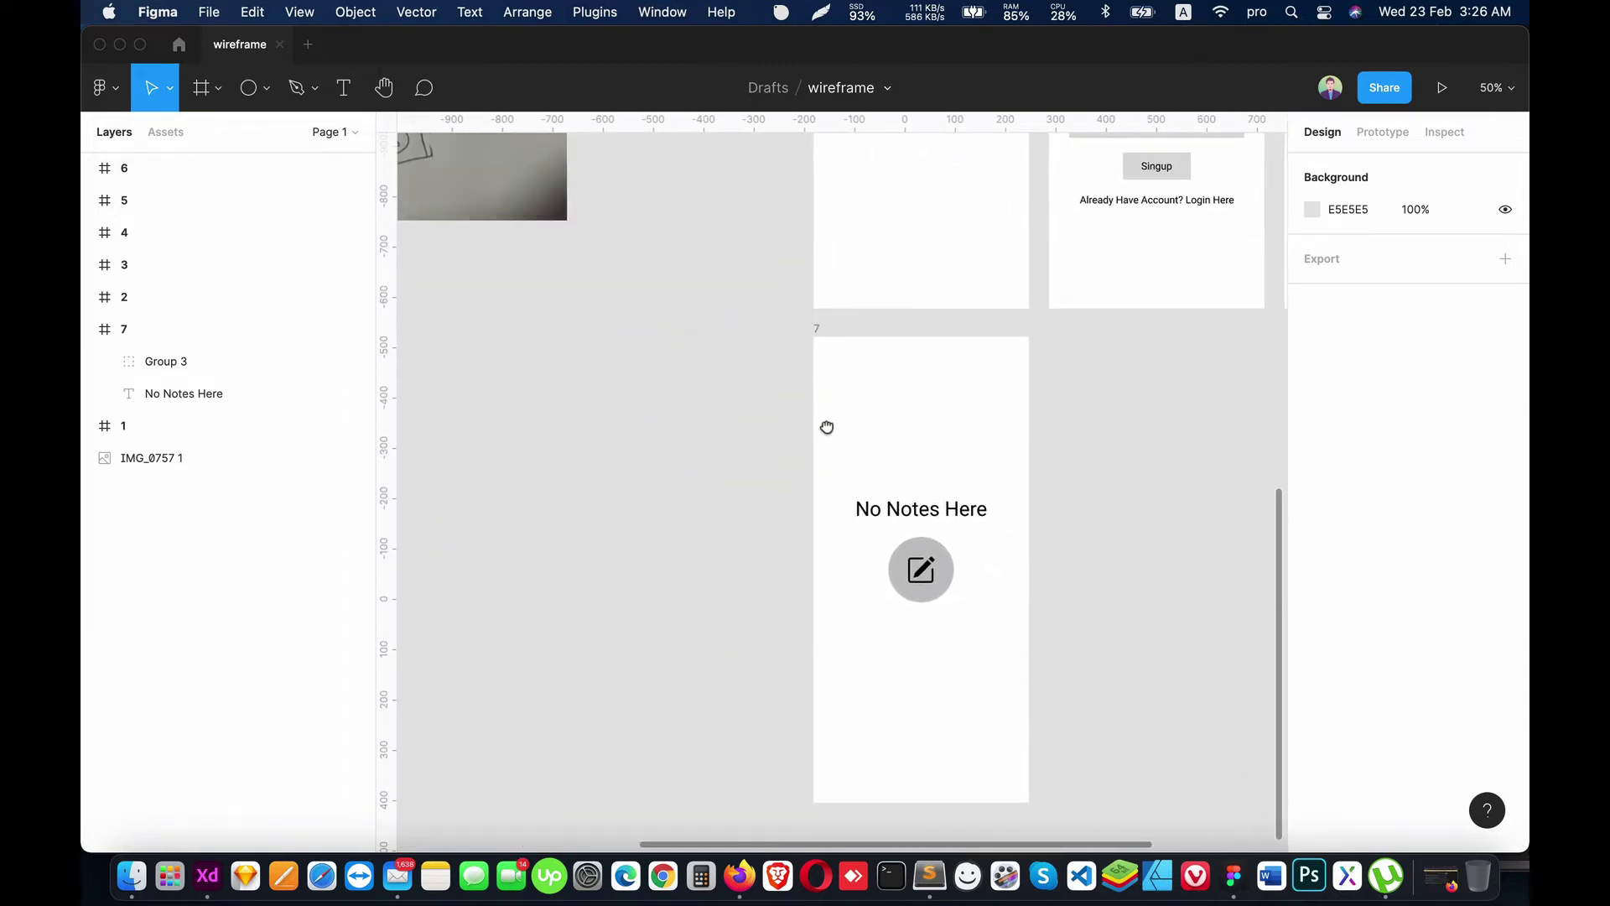
{"action": "scroll", "coordinate": [888, 424], "scroll_direction": "down", "scroll_amount": 3}
{"action": "scroll", "coordinate": [889, 424], "scroll_direction": "right", "scroll_amount": 1}
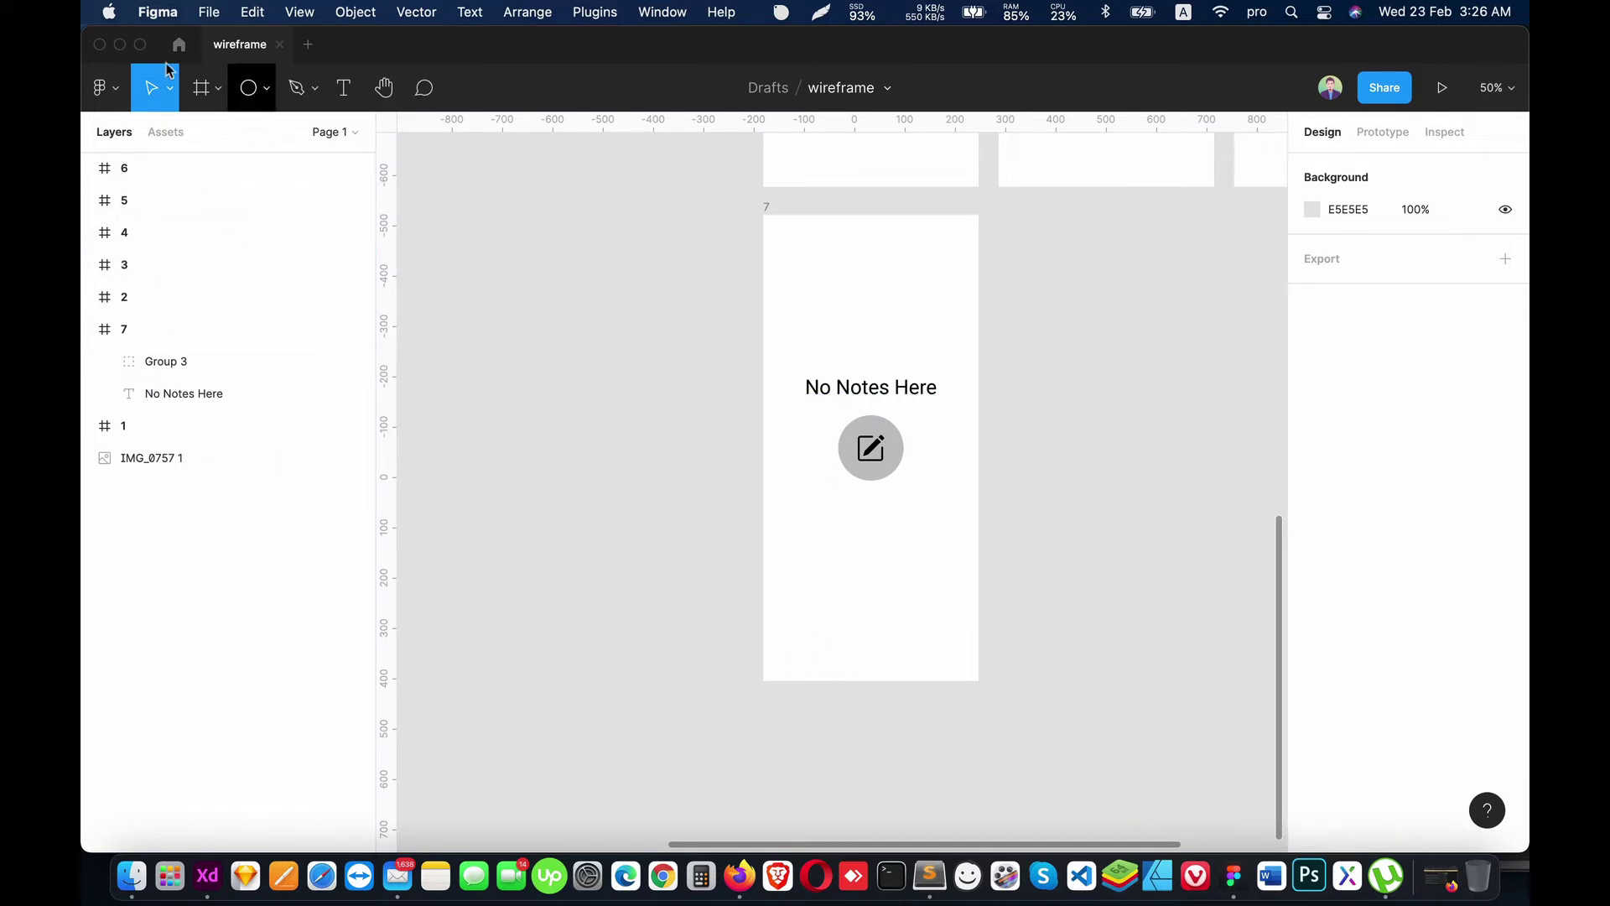
Step: Add a 'Welcome John!' greeting in frame 7, left-aligned, size 20, Medium weight
{"action": "scroll", "coordinate": [823, 381], "scroll_direction": "up", "scroll_amount": 3}
{"action": "key", "text": "t"}
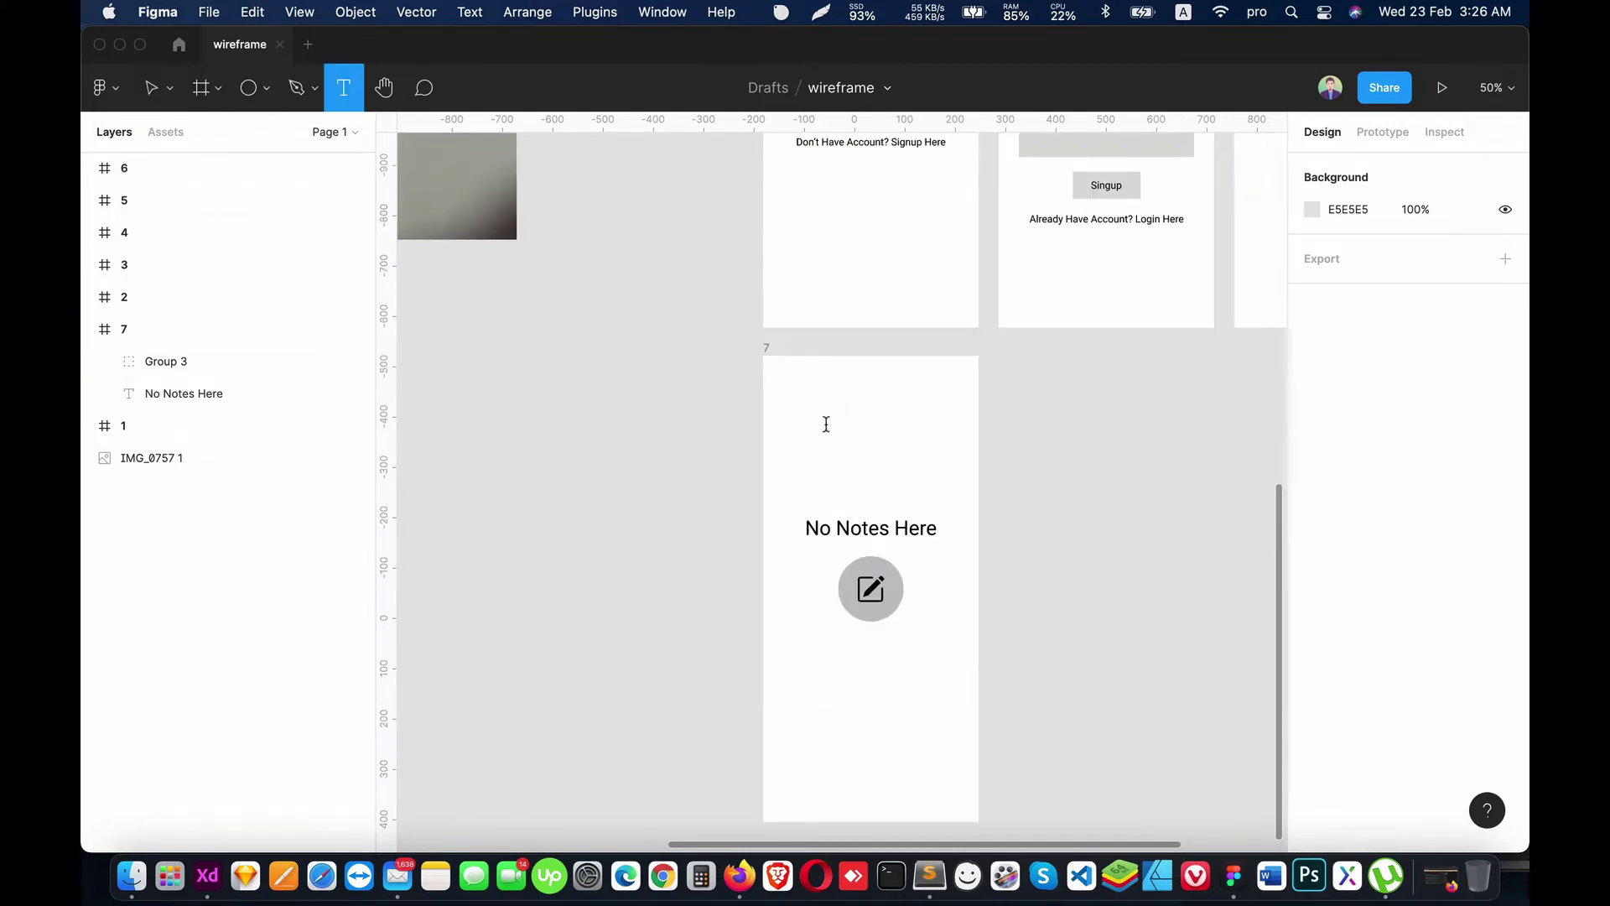
{"action": "left_click", "coordinate": [803, 417]}
{"action": "type", "text": "Welcome"}
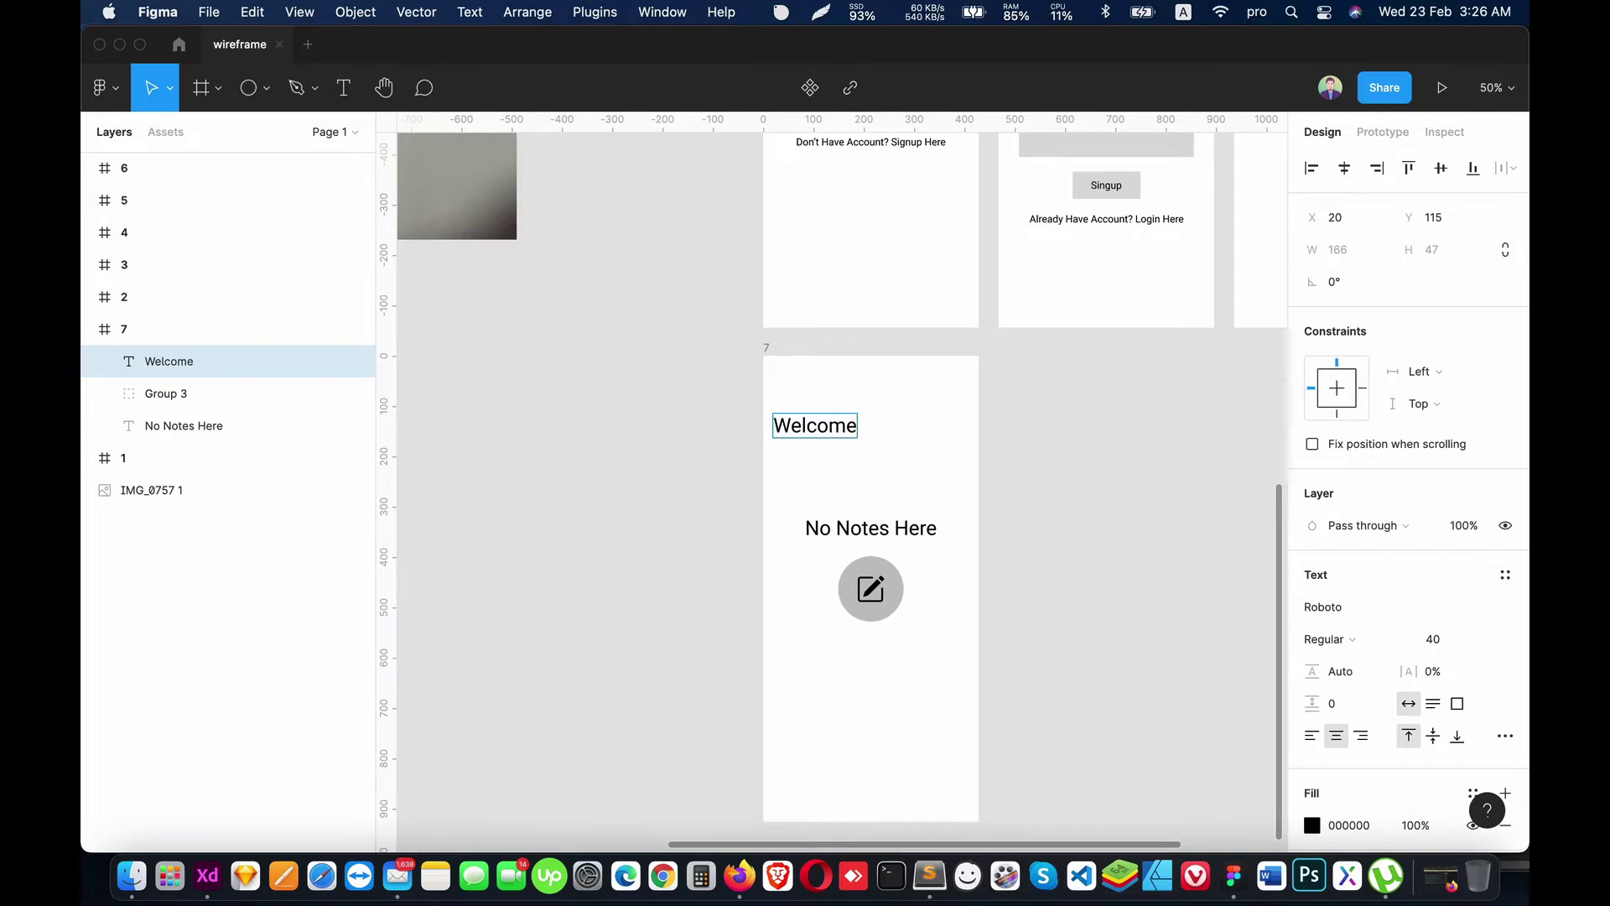
{"action": "type", "text": " Username"}
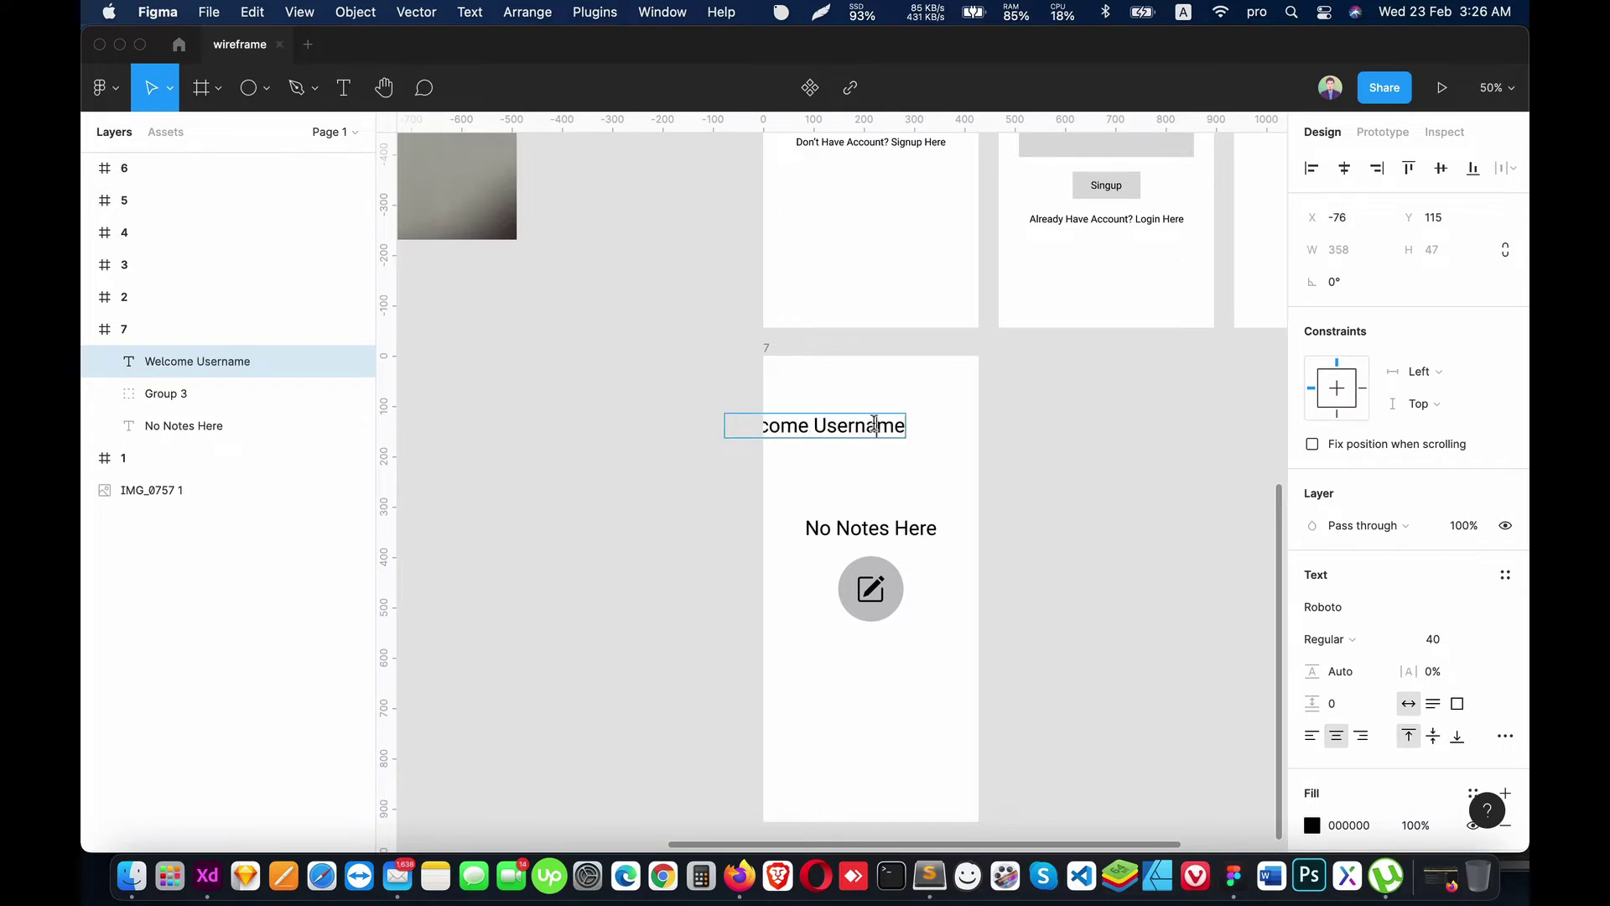
{"action": "type", "text": "Joh"}
{"action": "key", "text": "super+a"}
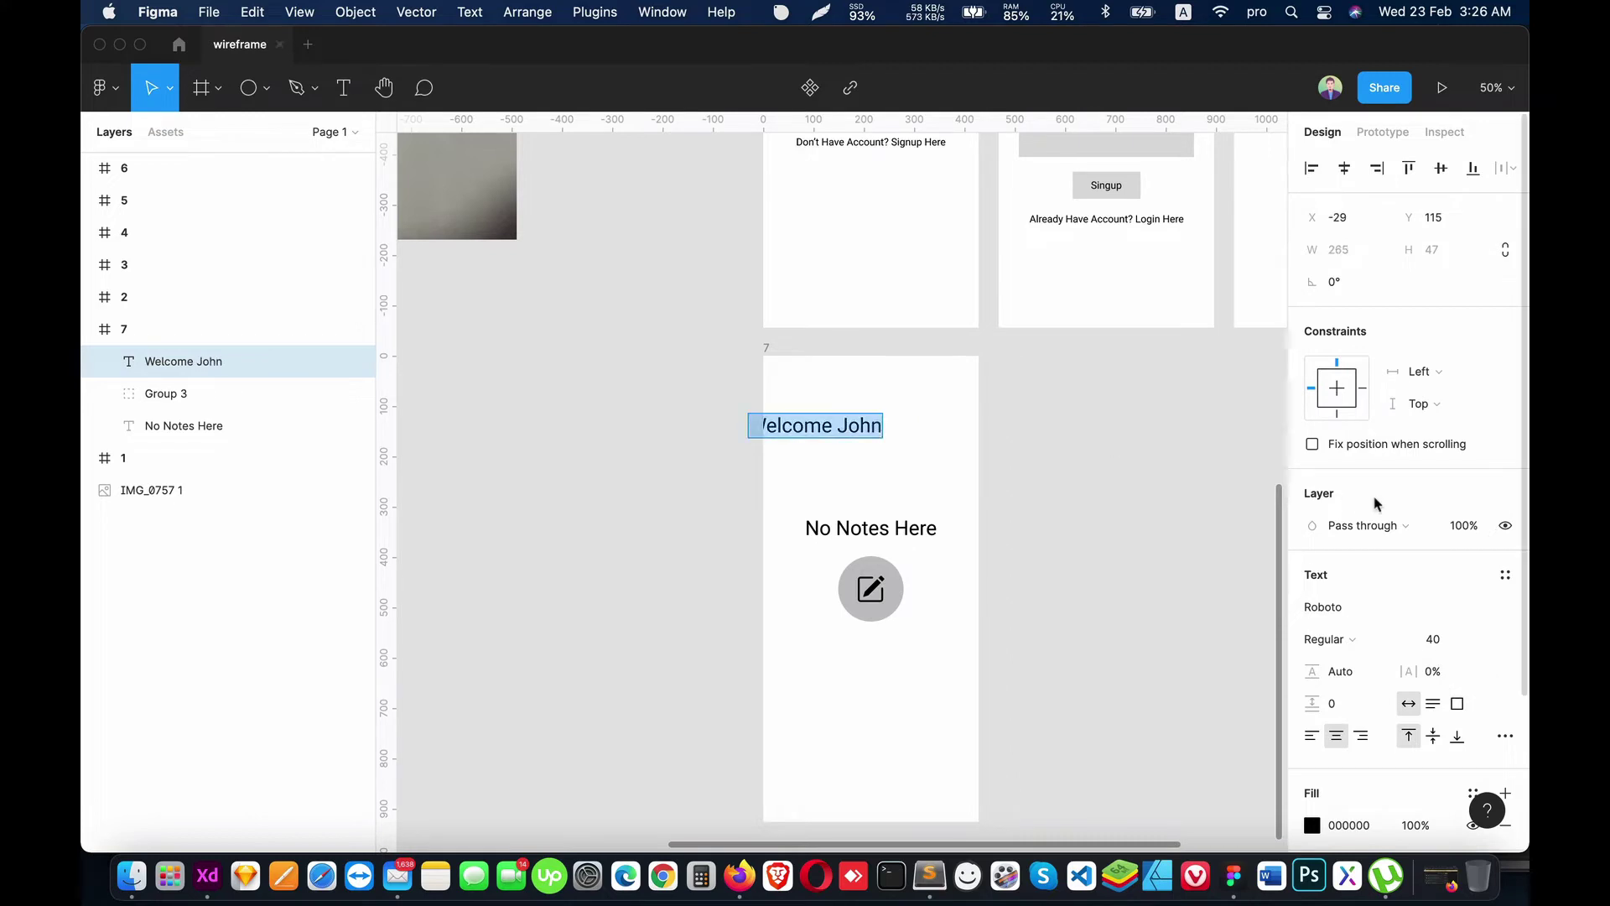
{"action": "left_click", "coordinate": [1315, 742]}
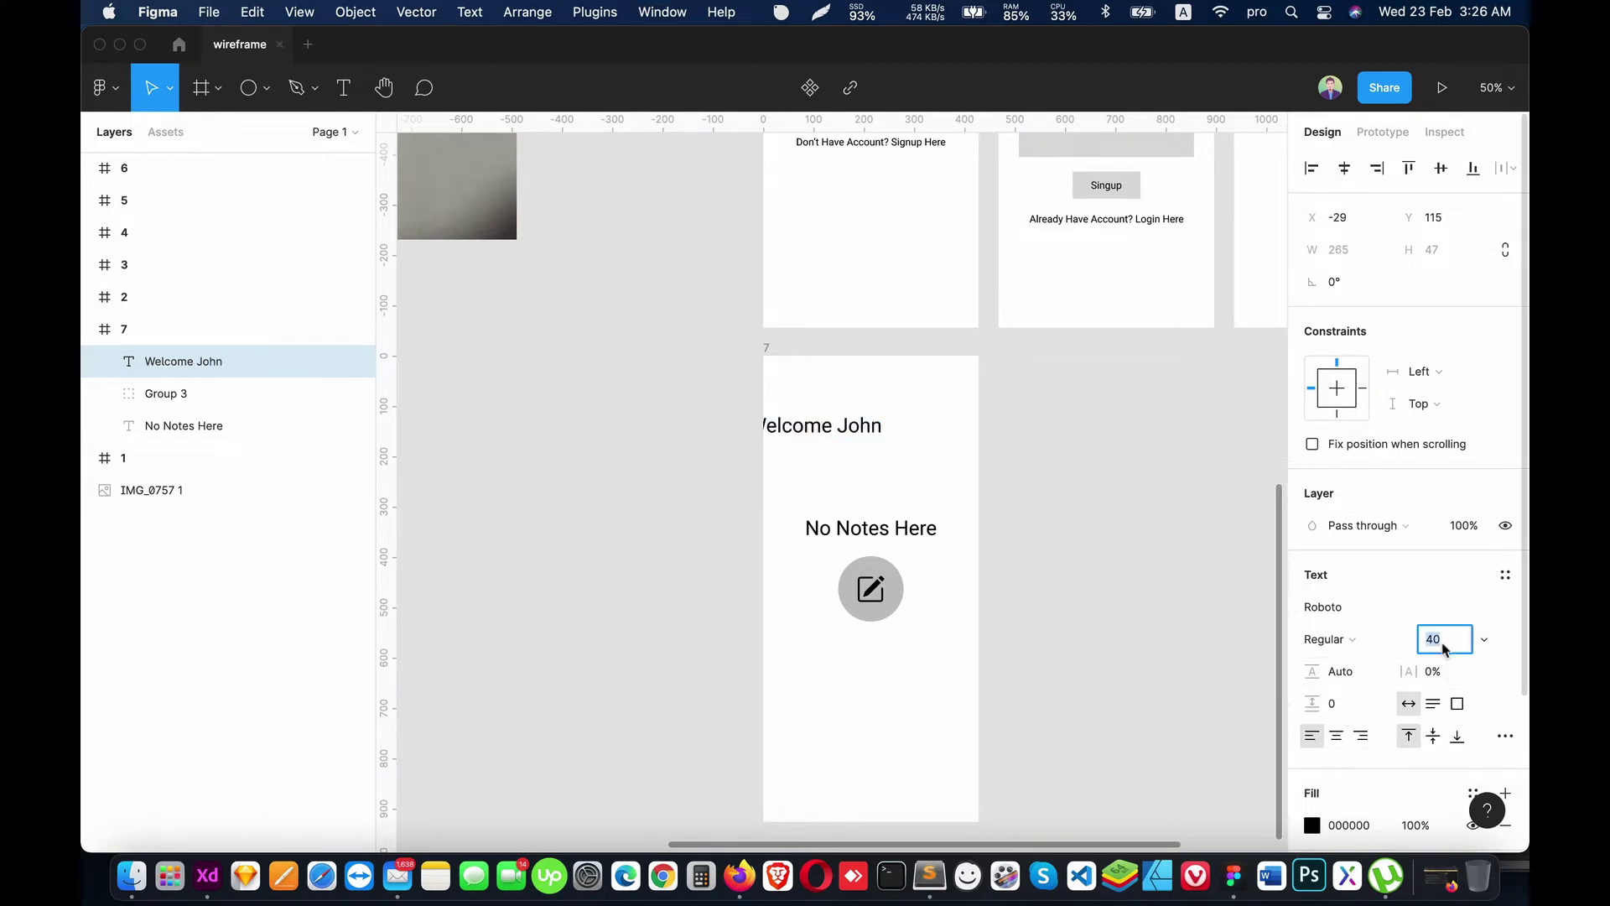
{"action": "type", "text": "20"}
{"action": "key", "text": "Return"}
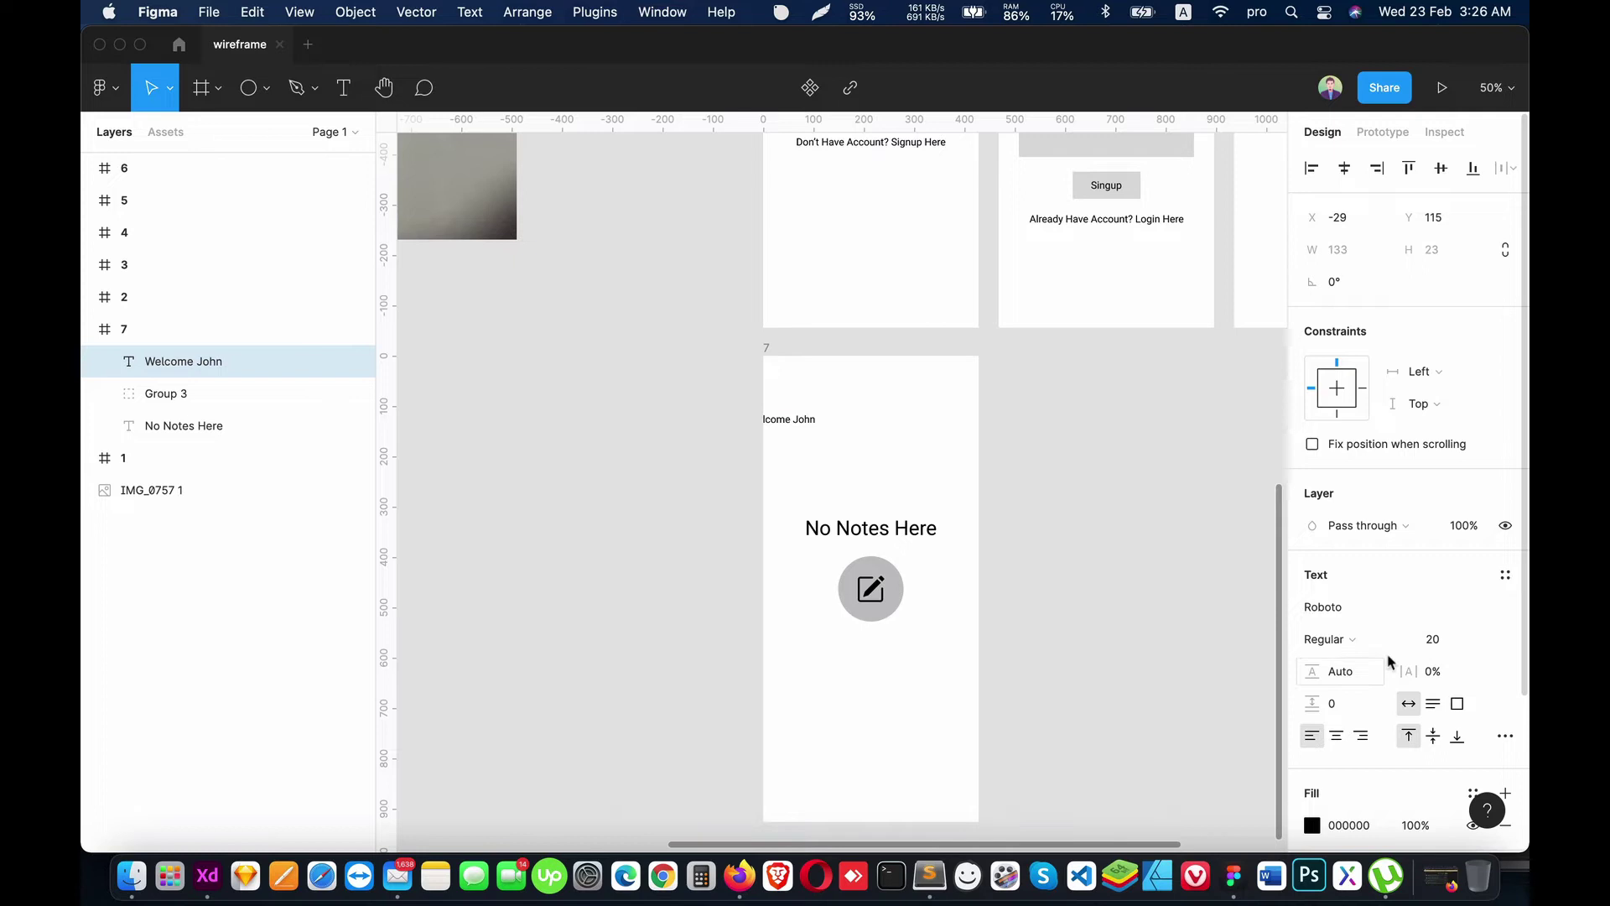
{"action": "left_click", "coordinate": [1350, 640]}
{"action": "left_click", "coordinate": [1351, 663]}
{"action": "key", "text": "Escape"}
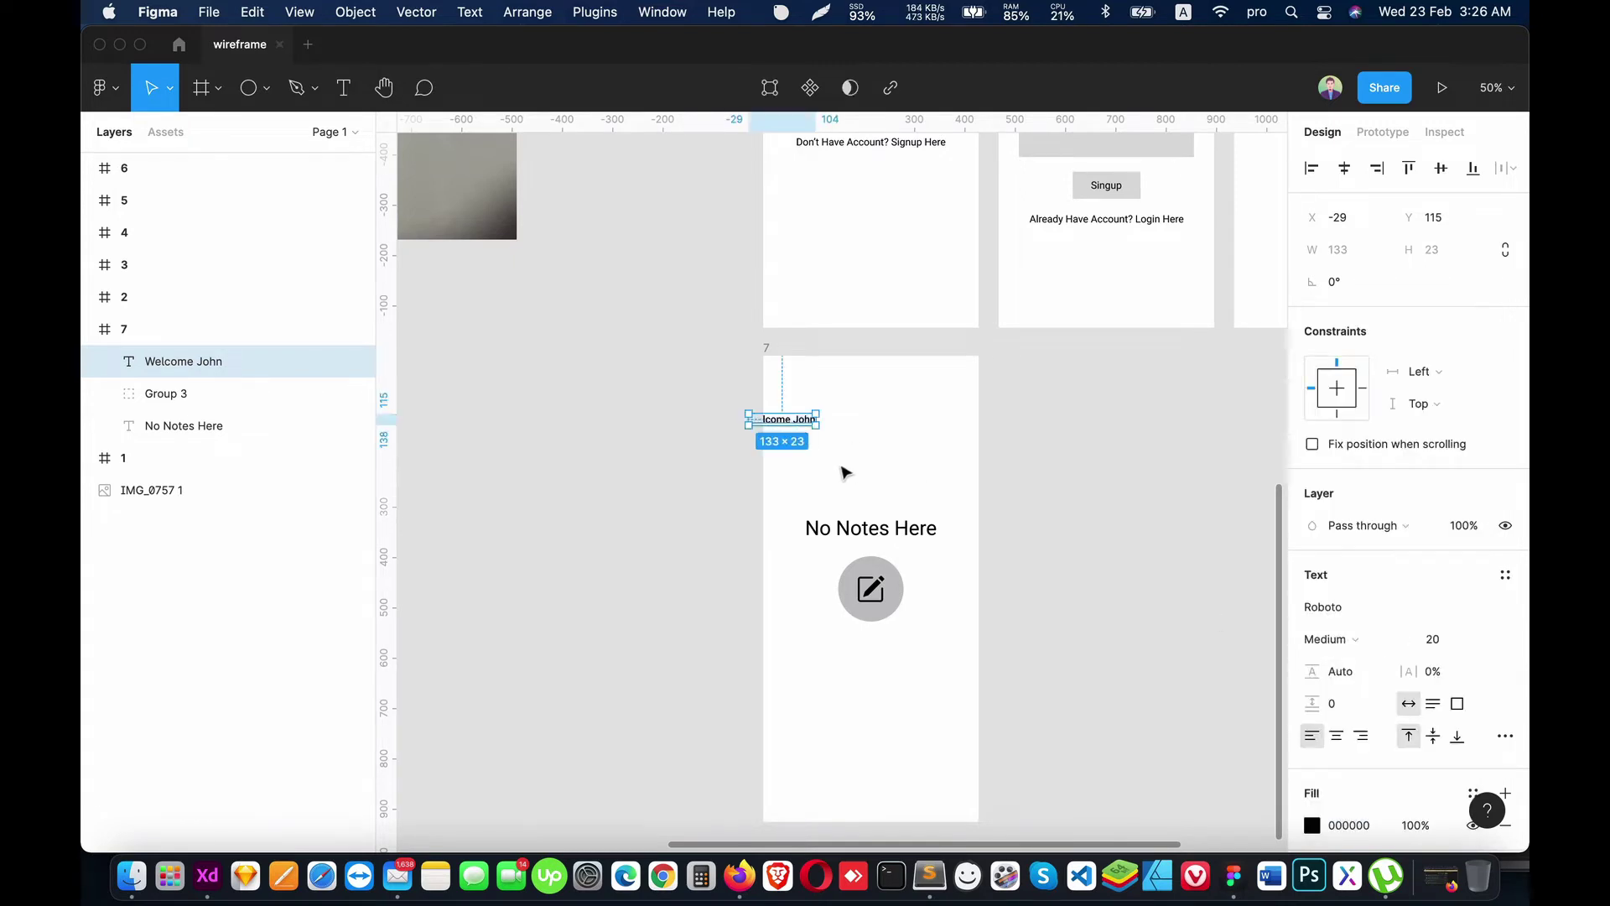
Step: Move the greeting to the top left corner of frame 7
{"action": "left_click_drag", "start_coordinate": [794, 426], "coordinate": [832, 401]}
{"action": "key", "text": "Return"}
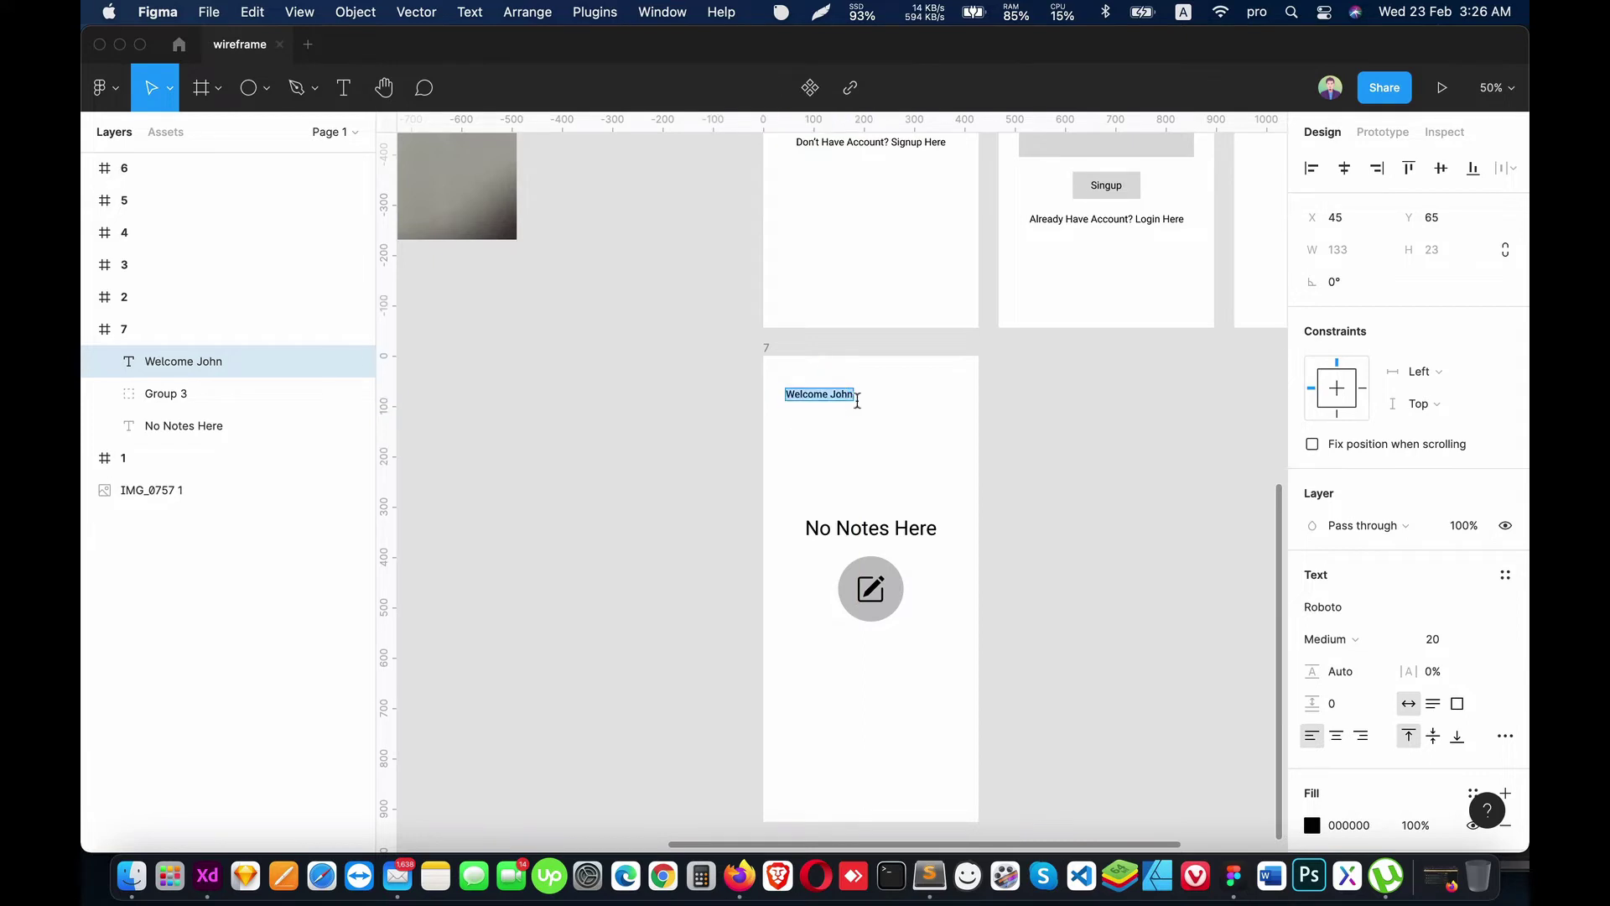
{"action": "type", "text": "!"}
{"action": "key", "text": "Escape"}
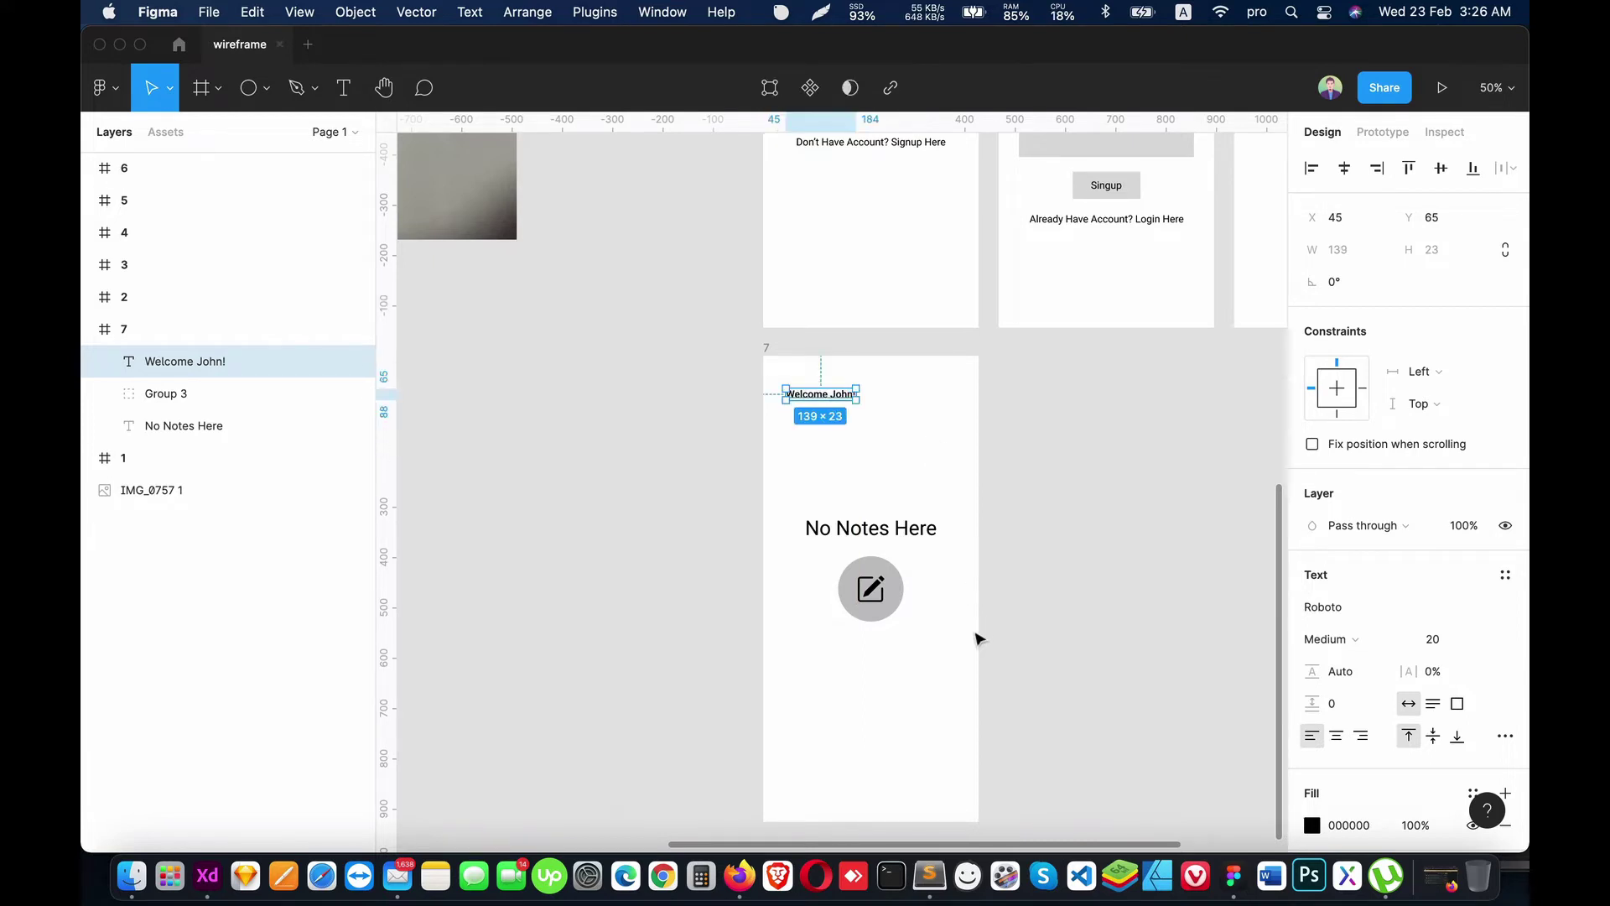
{"action": "left_click", "coordinate": [880, 676]}
{"action": "left_click_drag", "start_coordinate": [881, 676], "coordinate": [877, 568]}
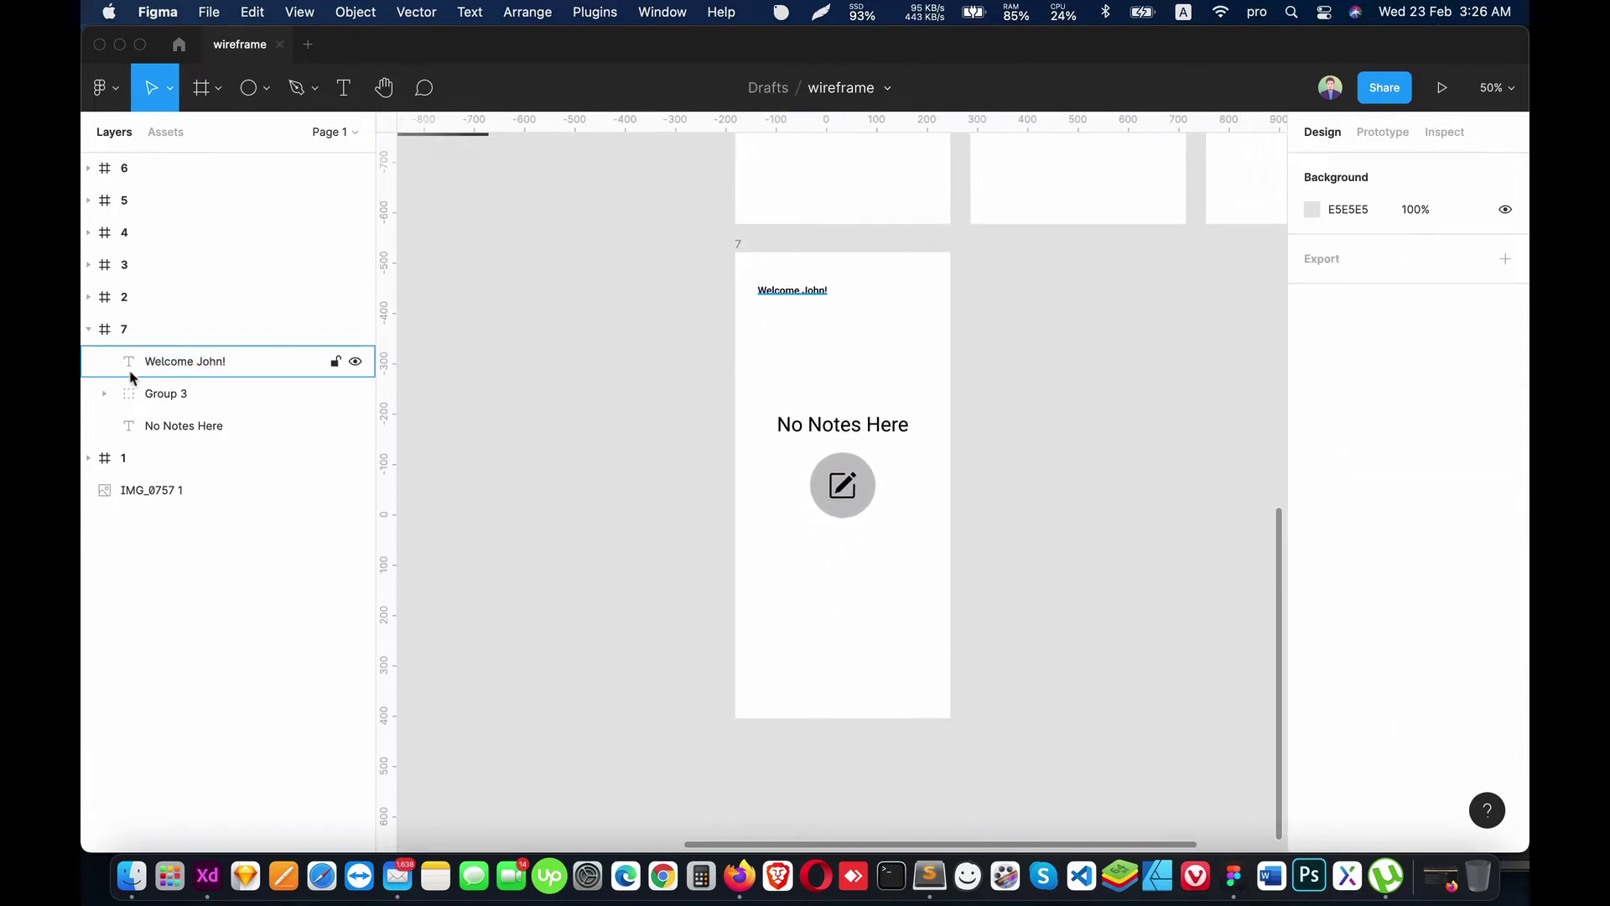
Step: Draw a full-width grey bar and align it to the bottom of frame 7
{"action": "left_click", "coordinate": [184, 361]}
{"action": "left_click", "coordinate": [265, 88]}
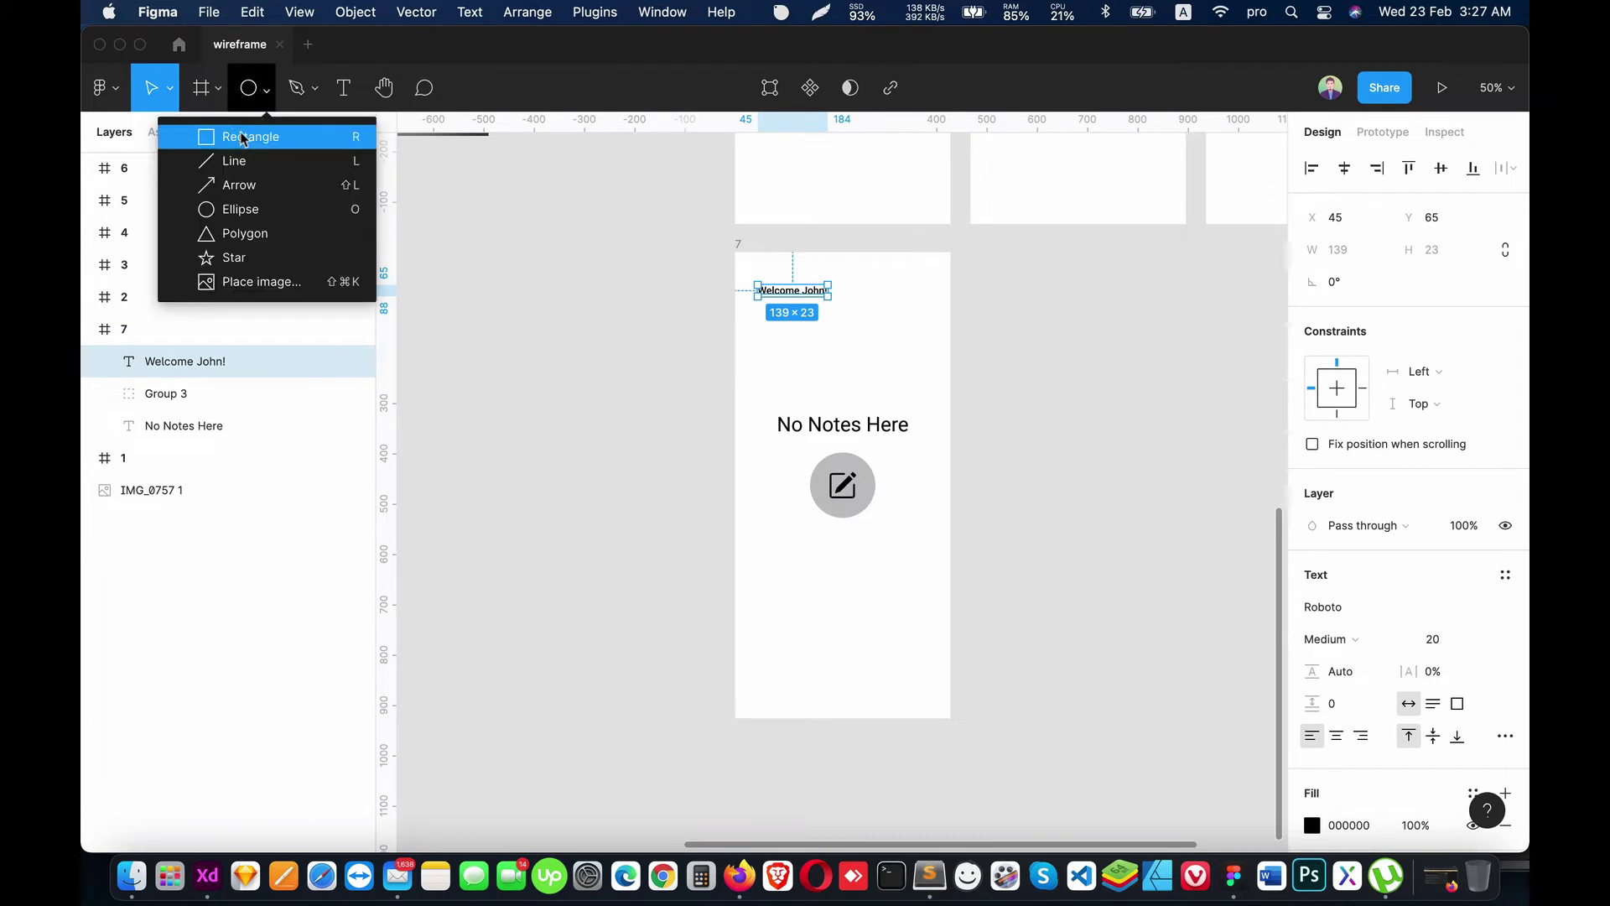
{"action": "left_click", "coordinate": [277, 133]}
{"action": "mouse_move", "coordinate": [735, 634]}
{"action": "left_mouse_down"}
{"action": "mouse_move", "coordinate": [913, 695]}
{"action": "mouse_move", "coordinate": [950, 673]}
{"action": "left_mouse_up"}
{"action": "left_click", "coordinate": [1436, 171]}
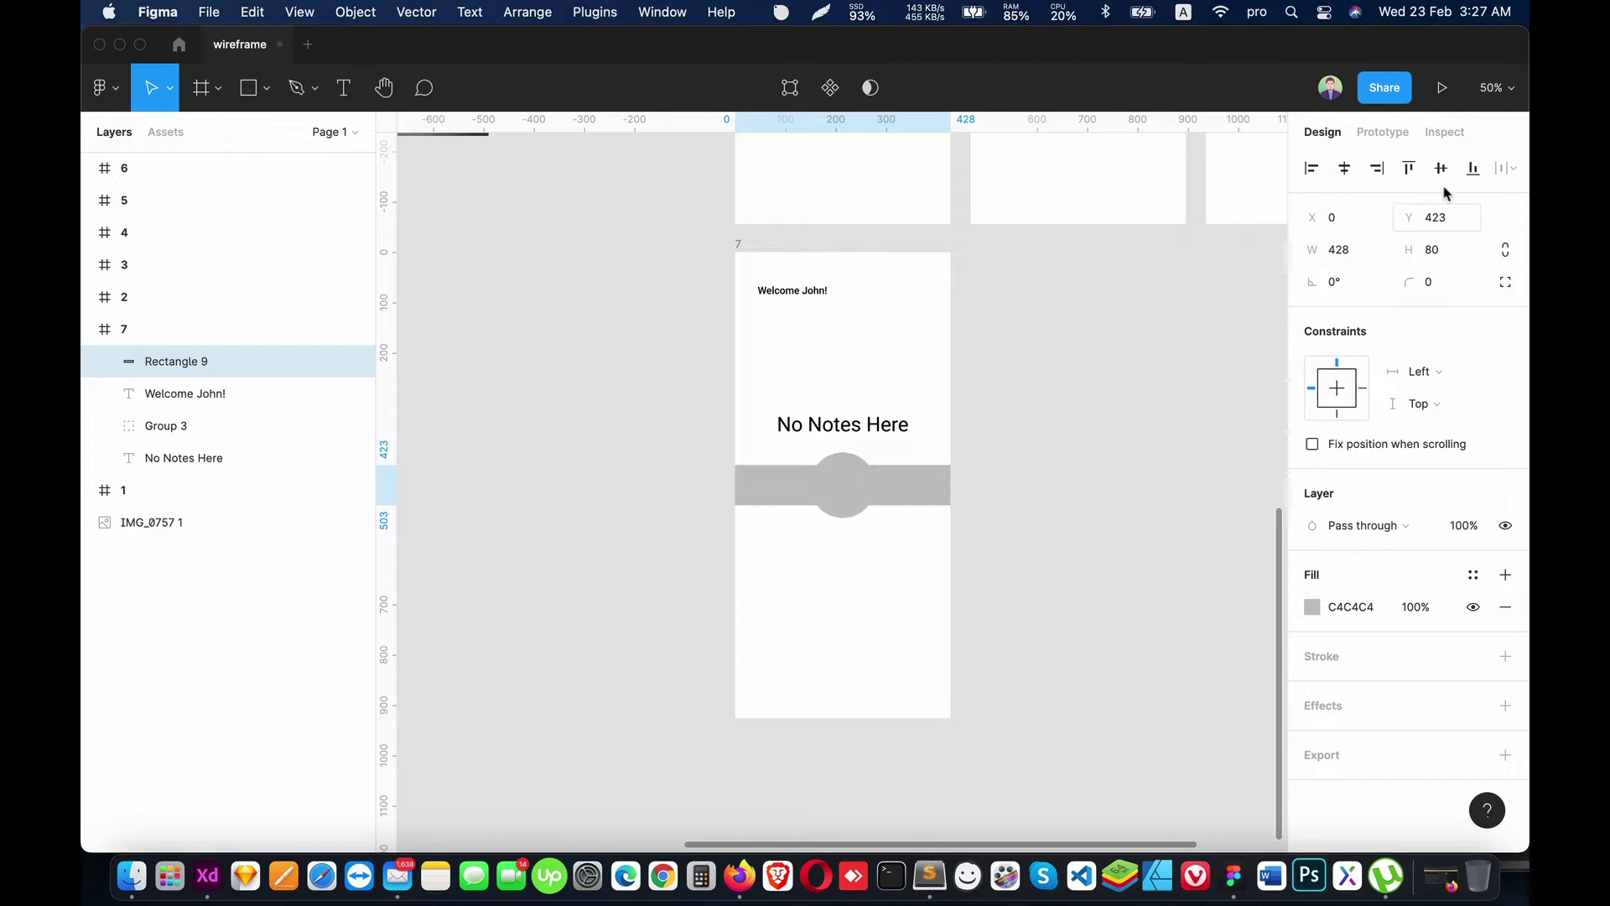
{"action": "left_click", "coordinate": [1474, 170]}
{"action": "key", "text": "Escape"}
{"action": "scroll", "coordinate": [835, 651], "scroll_direction": "down", "scroll_amount": 1}
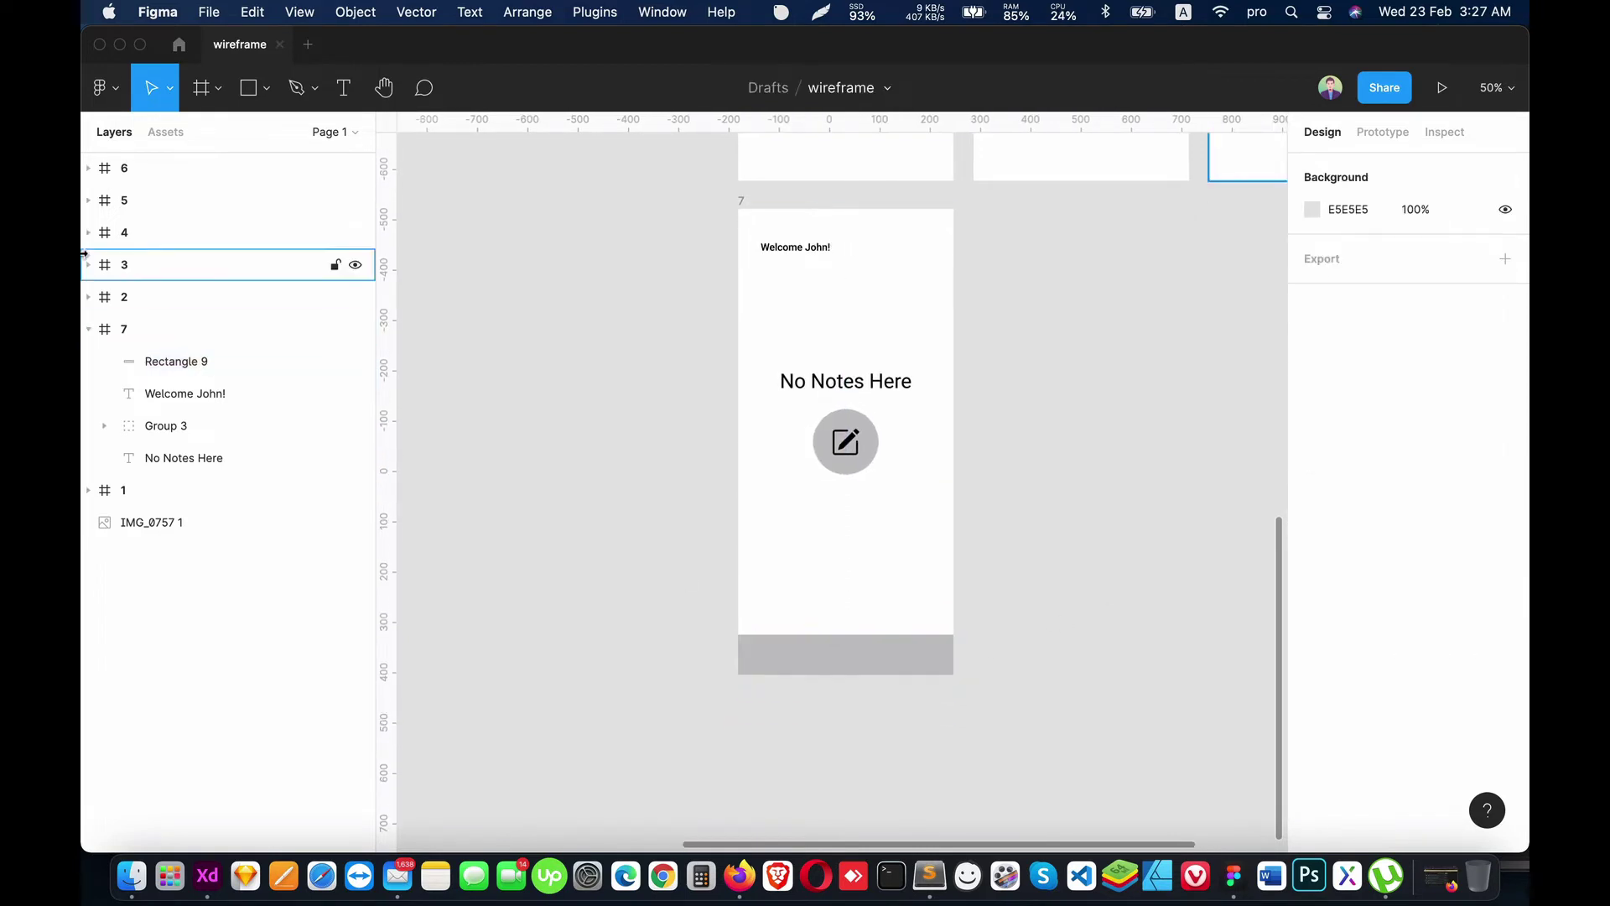
Step: Draw a circle on the bar, centre it horizontally, and fill it E5E5E5
{"action": "left_click", "coordinate": [267, 98]}
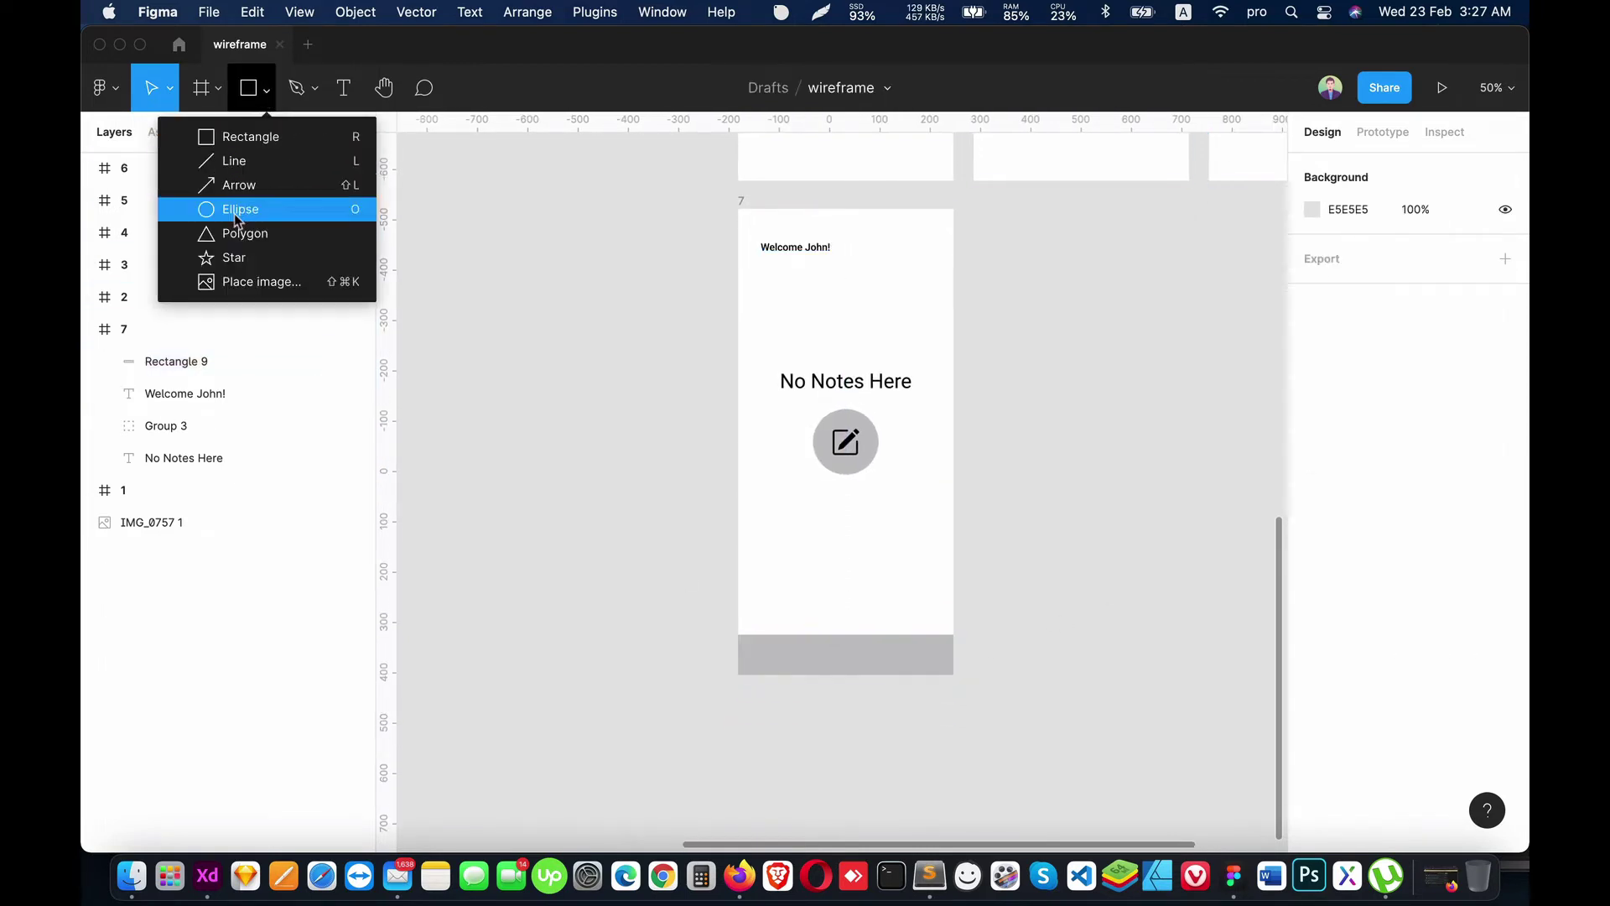
{"action": "left_click", "coordinate": [265, 211]}
{"action": "left_click_drag", "start_coordinate": [829, 626], "coordinate": [877, 675]}
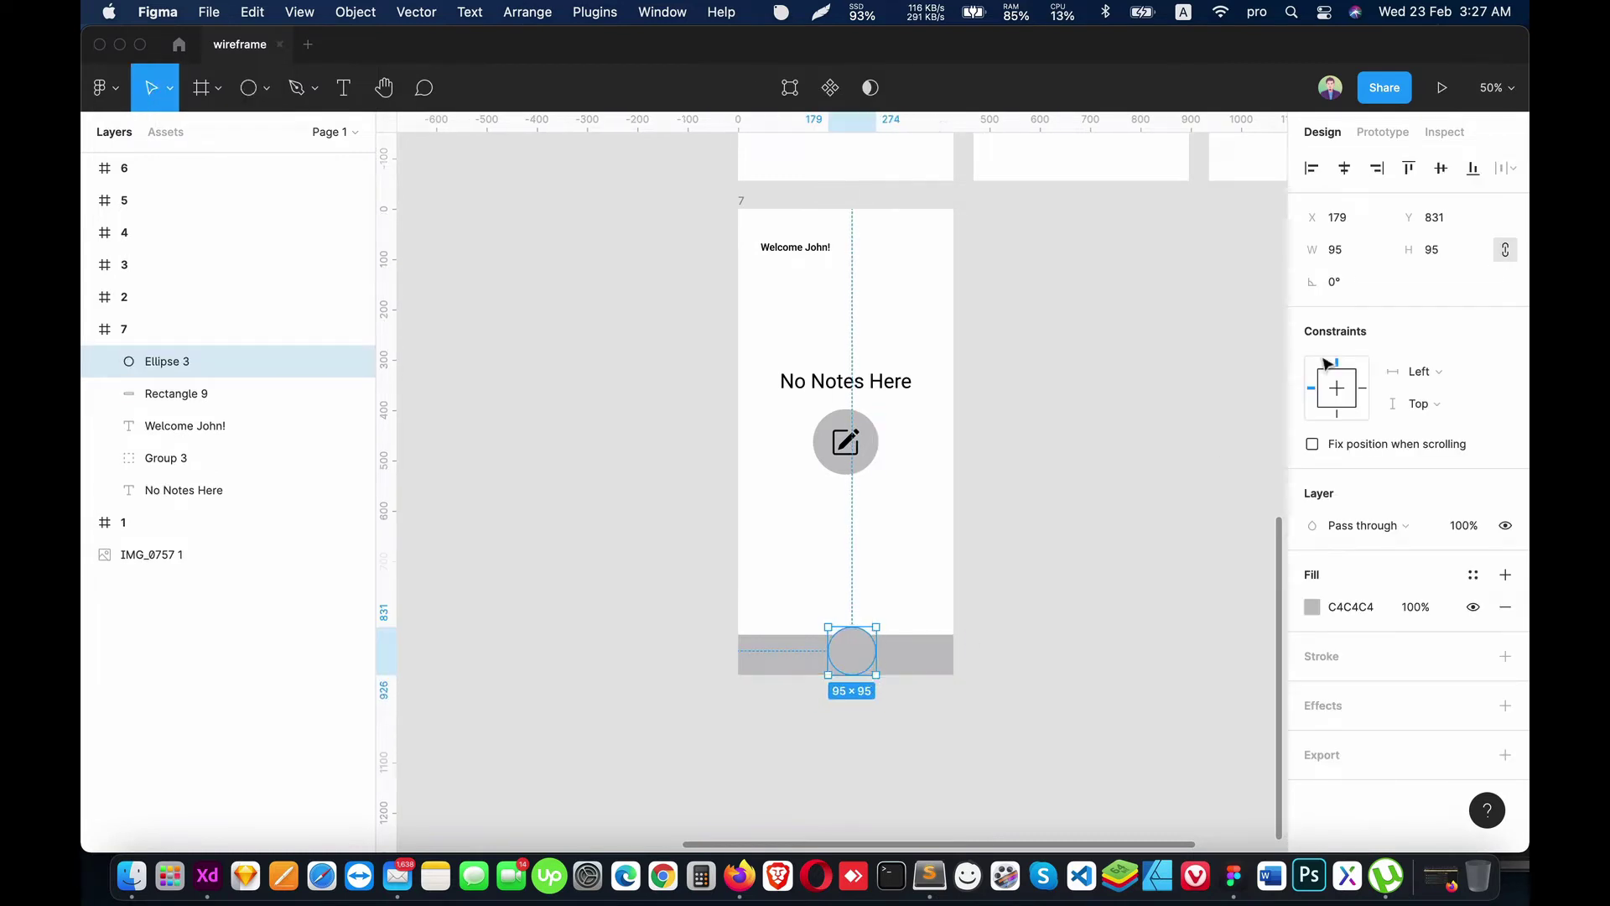
{"action": "key", "text": "alt+h"}
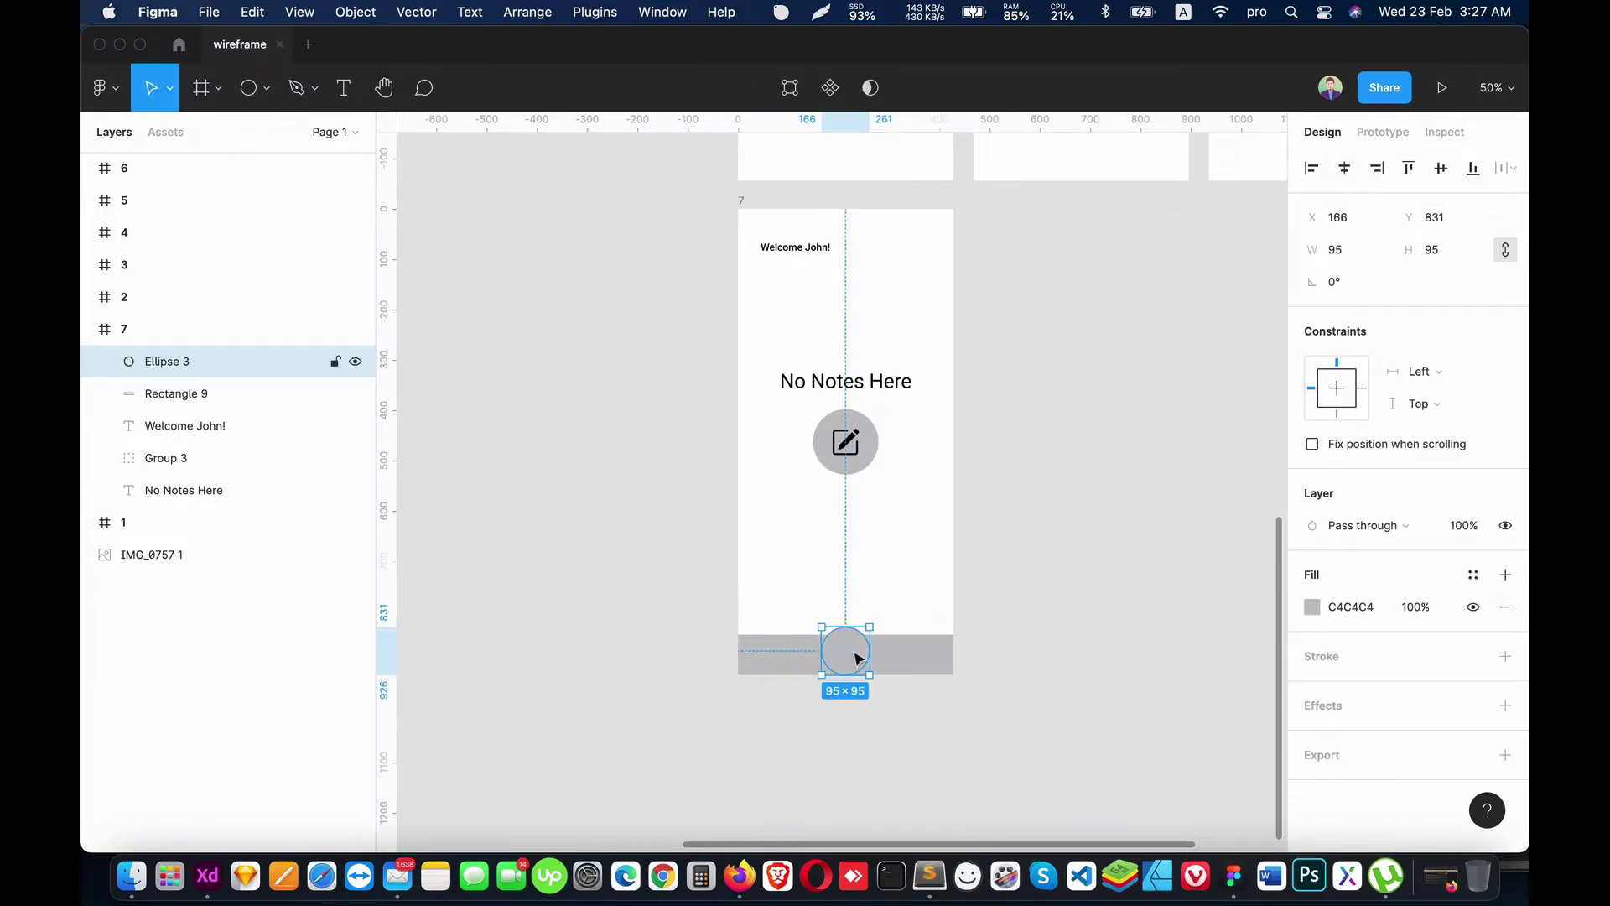
{"action": "left_click", "coordinate": [1312, 607]}
{"action": "type", "text": "E5E5E5"}
{"action": "key", "text": "Return"}
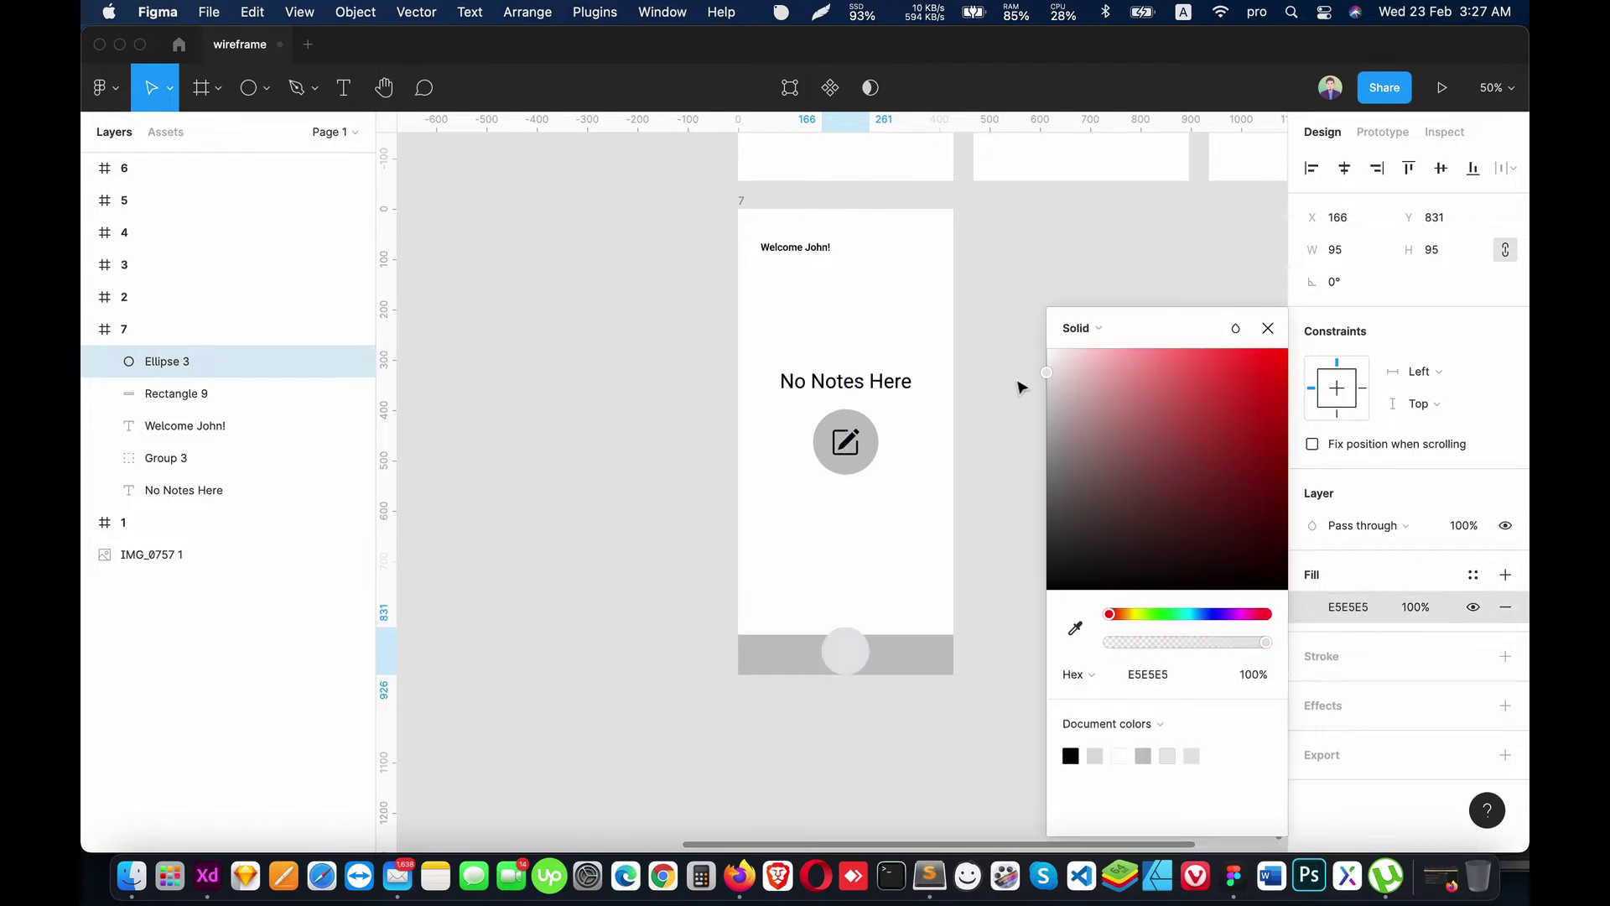
{"action": "left_click", "coordinate": [1006, 383]}
{"action": "left_click", "coordinate": [845, 651]}
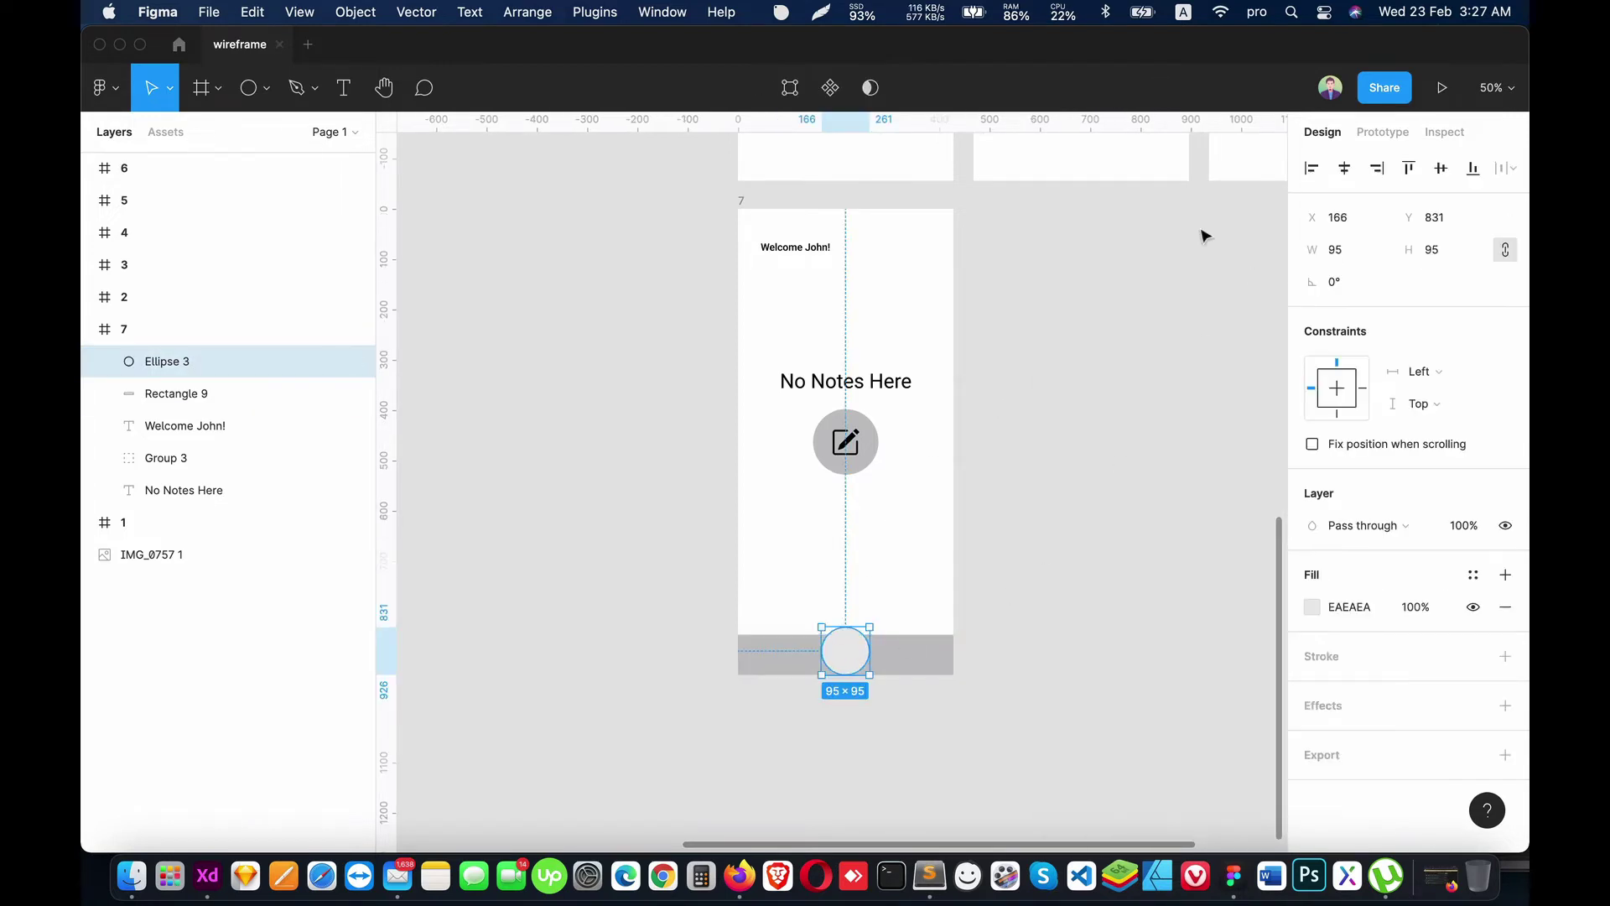
Step: Import the Akar plus icon from Iconify and stack it on the bottom bar's pale circle
{"action": "left_click", "coordinate": [592, 11]}
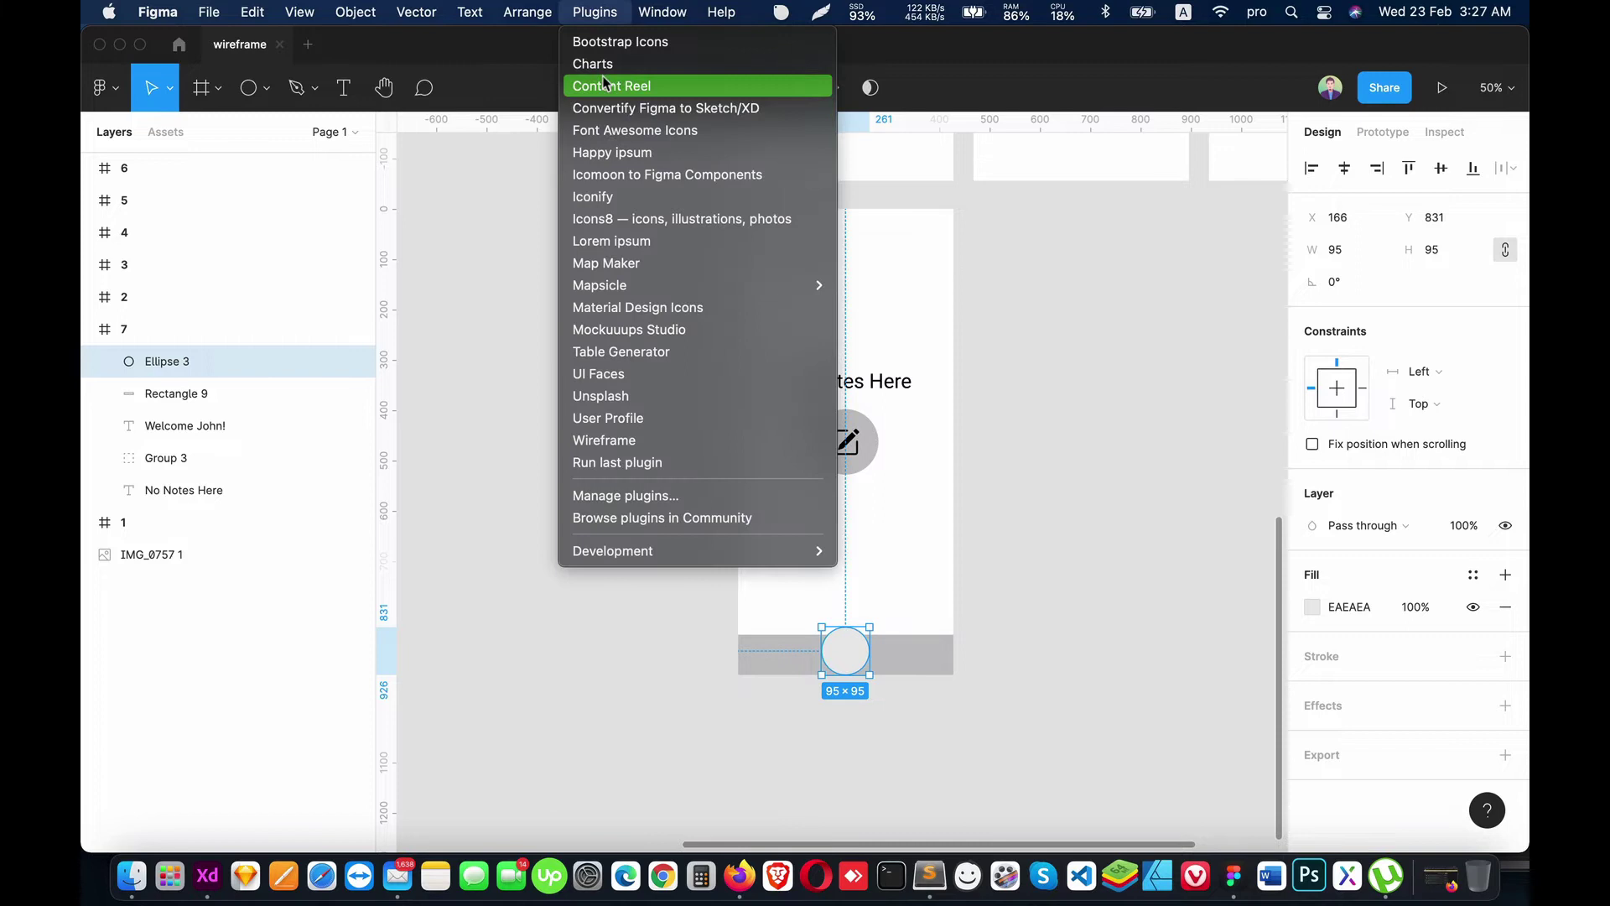
{"action": "left_click", "coordinate": [617, 198]}
{"action": "type", "text": "plus"}
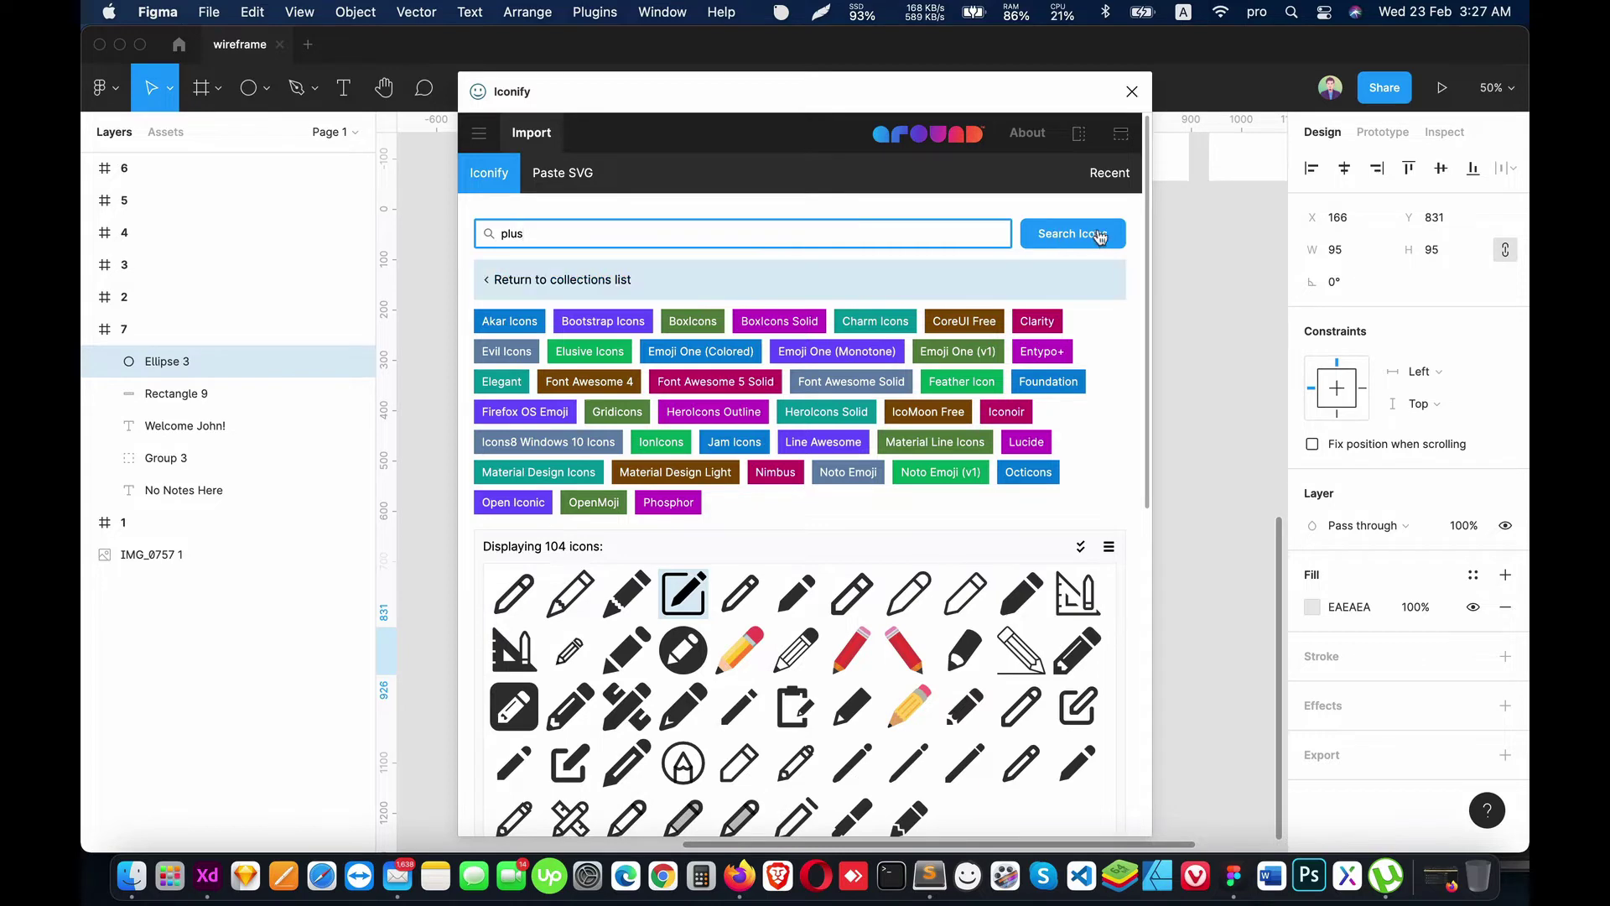
{"action": "left_click", "coordinate": [1101, 235]}
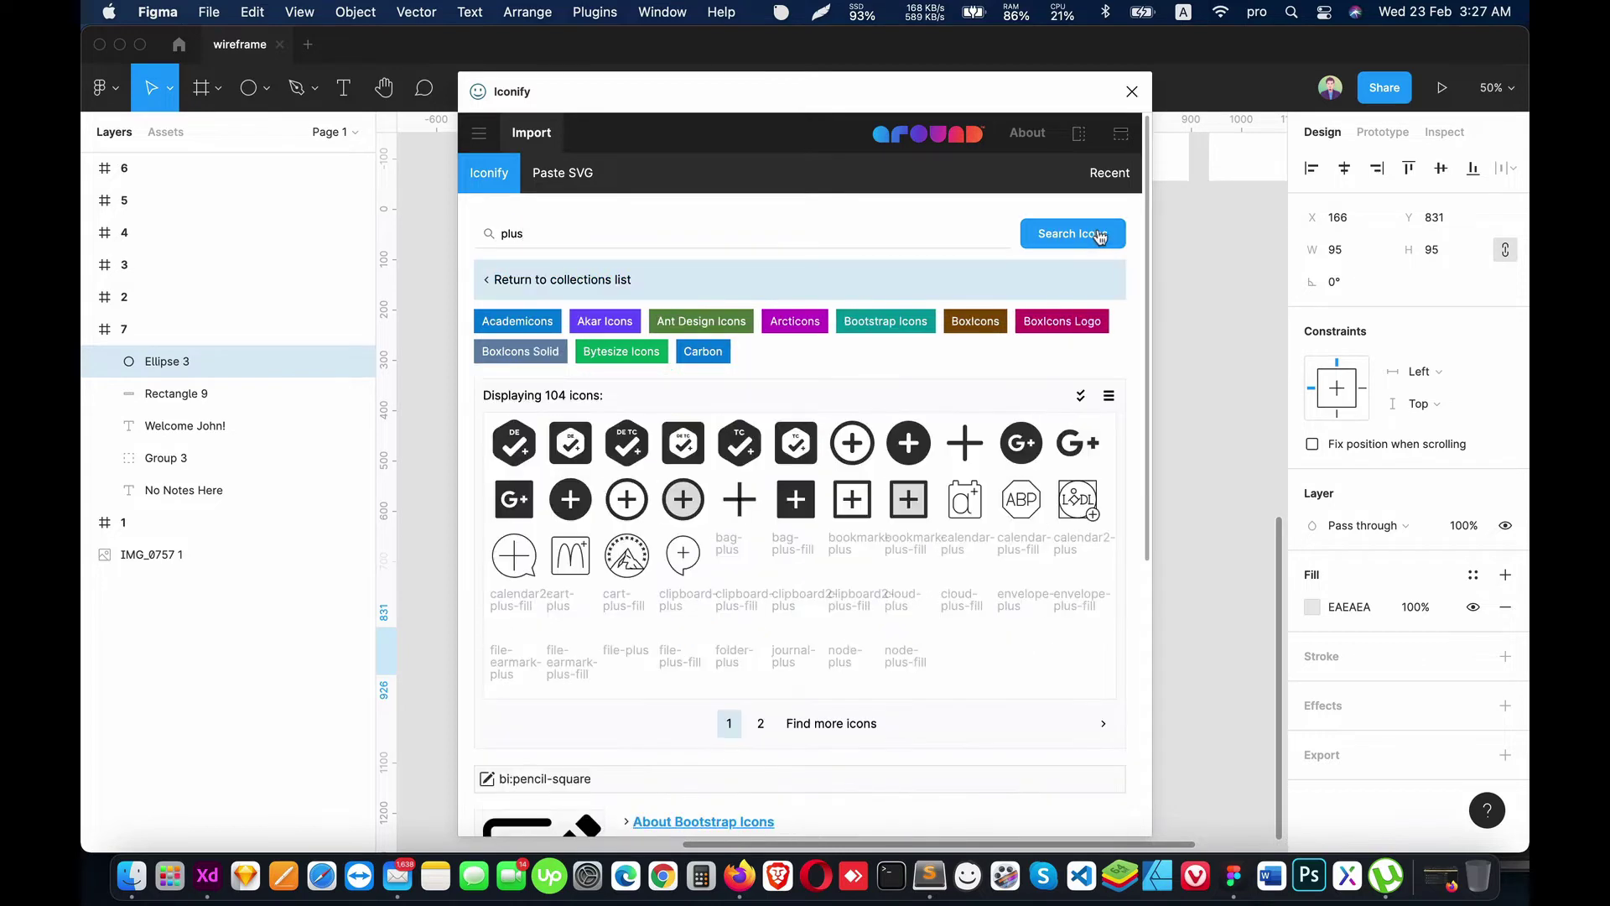
{"action": "left_click", "coordinate": [969, 440]}
{"action": "left_click", "coordinate": [917, 804]}
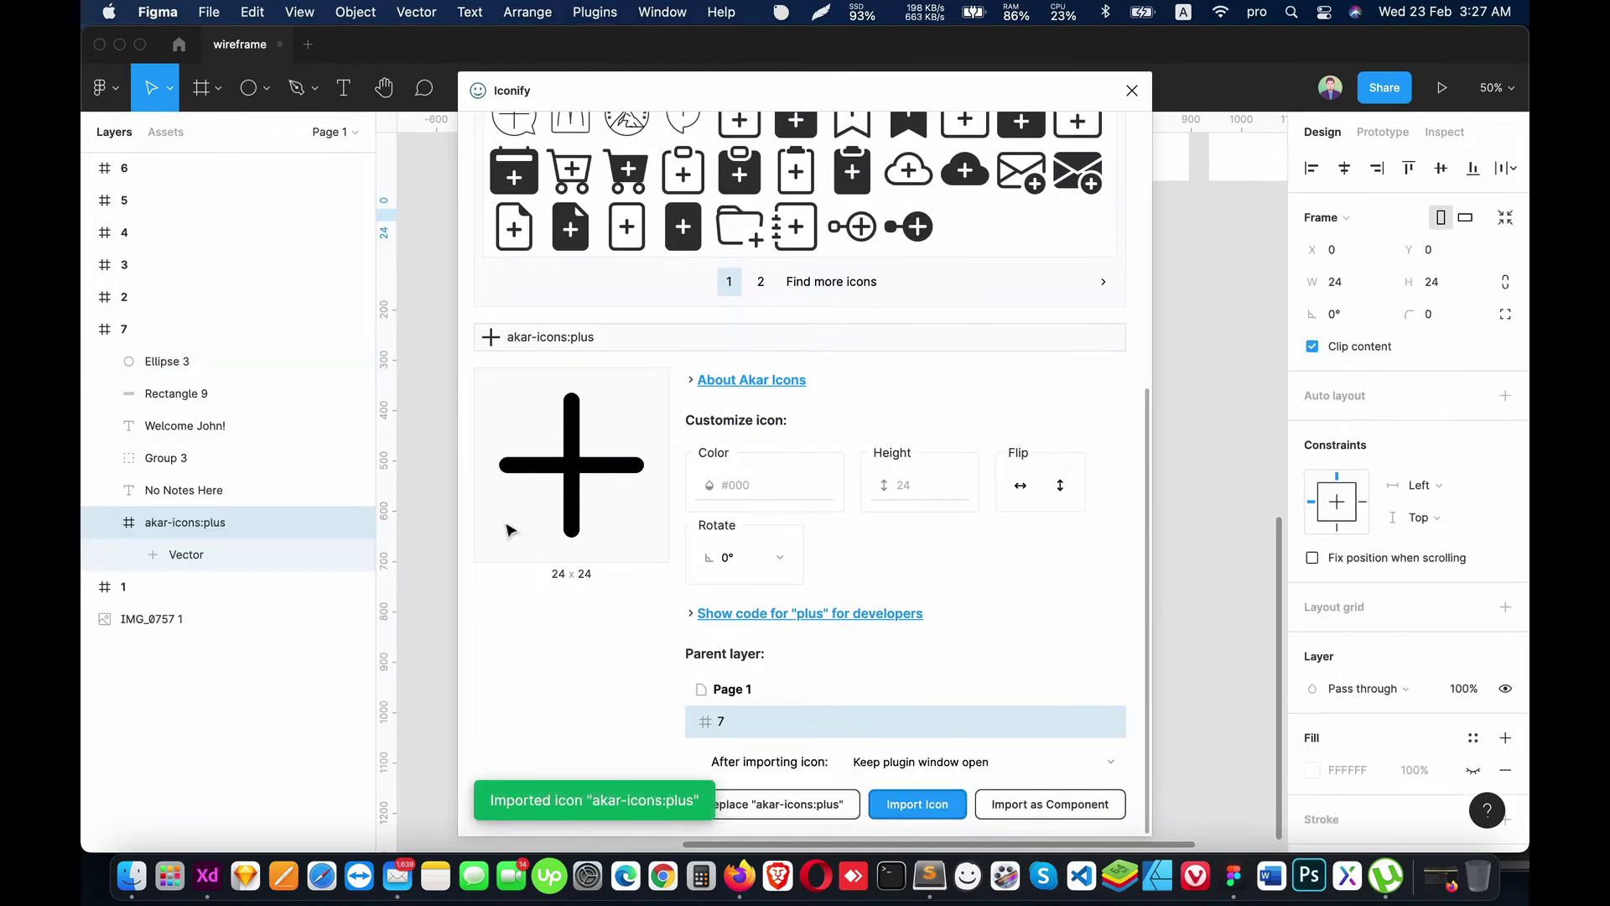
{"action": "left_click", "coordinate": [1132, 91]}
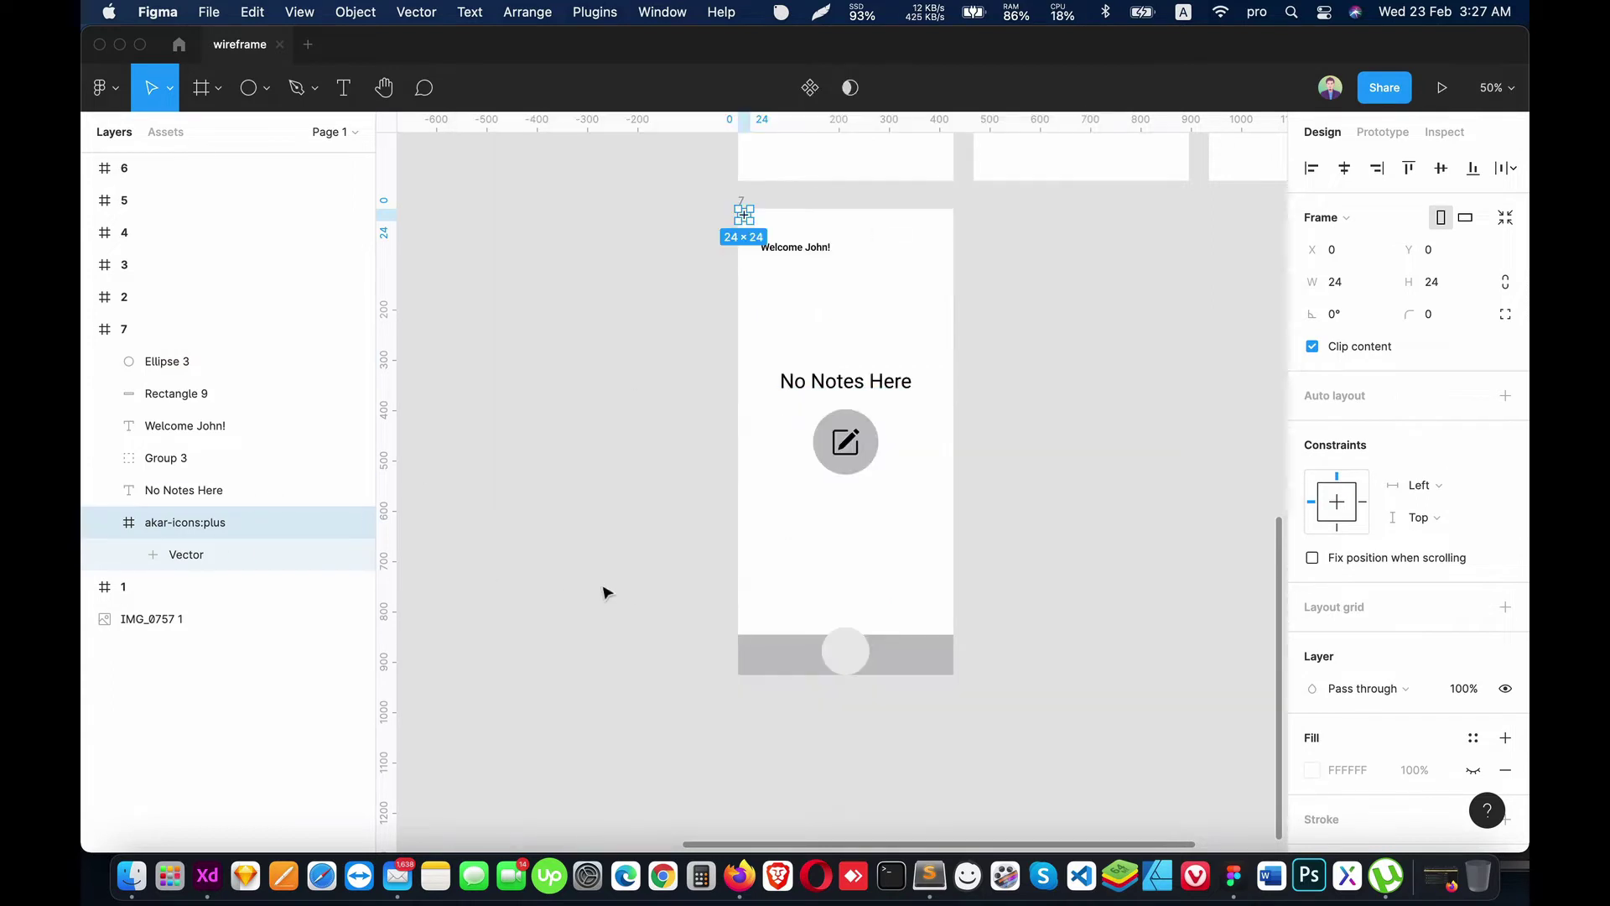
{"action": "left_click_drag", "start_coordinate": [746, 220], "coordinate": [850, 656]}
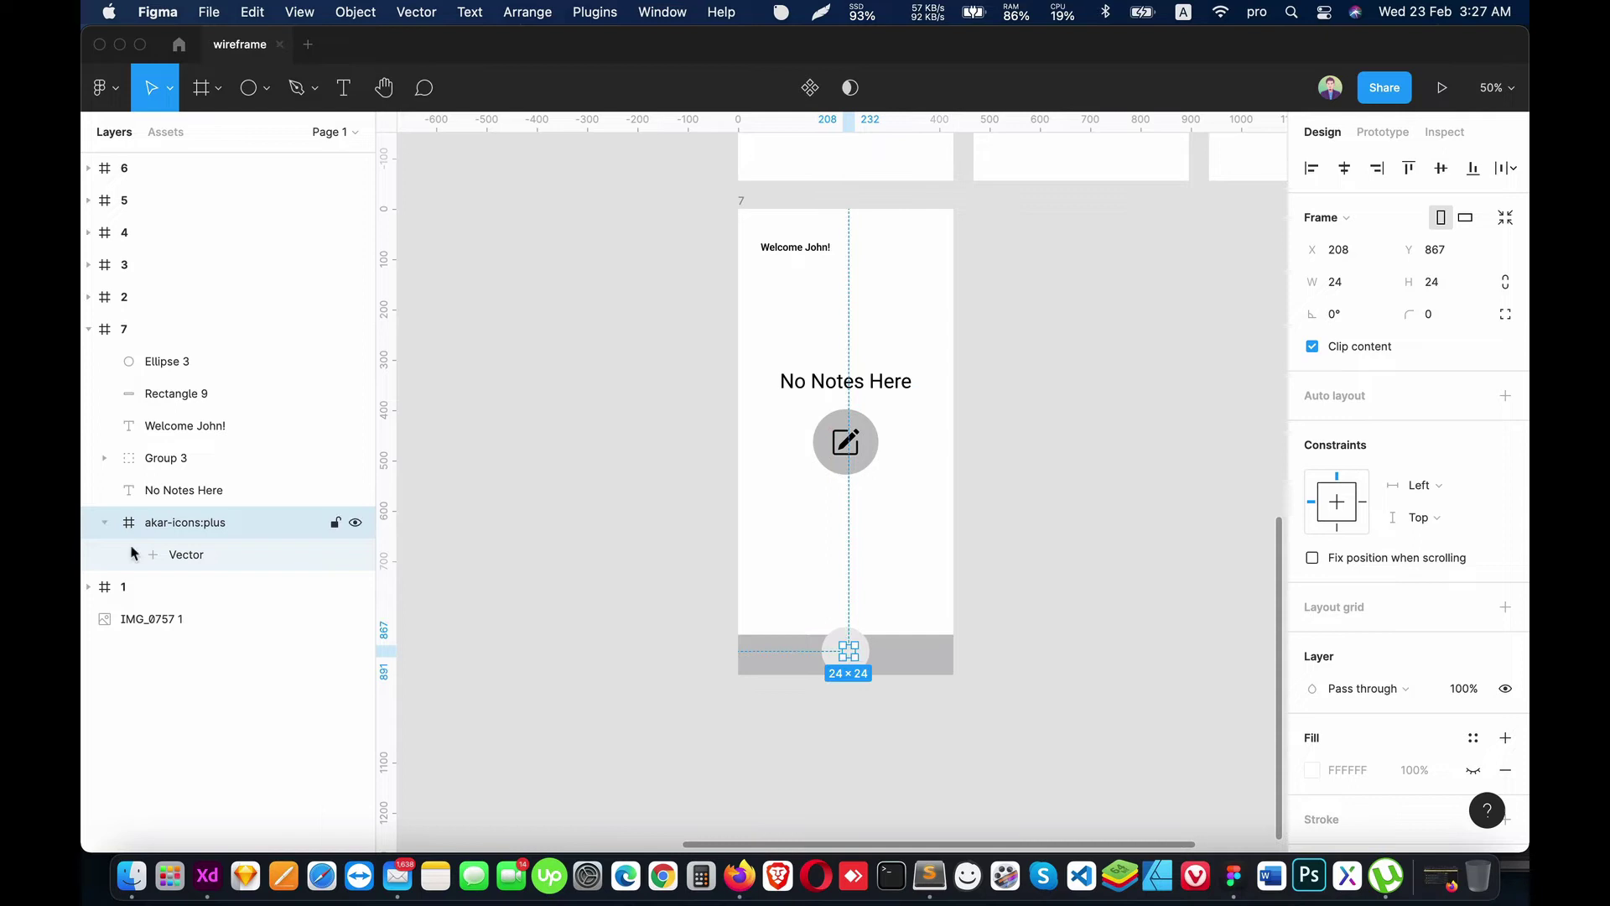
{"action": "left_click_drag", "start_coordinate": [176, 522], "coordinate": [141, 348]}
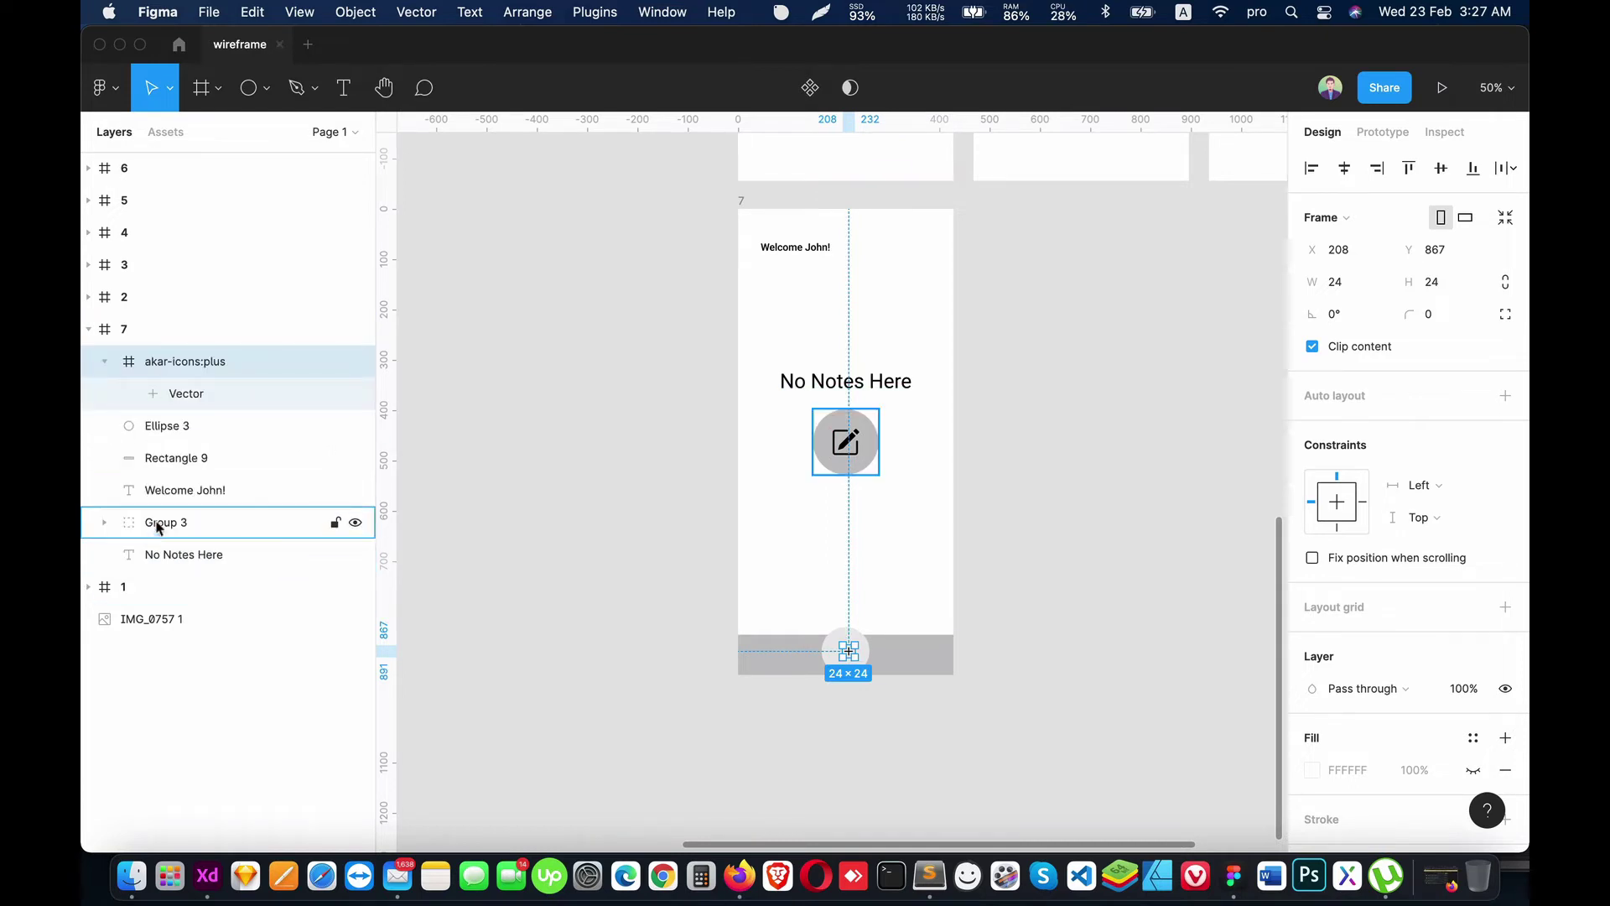
Step: Centre the plus icon on the circle in frame 7's bottom bar
{"action": "left_click", "coordinate": [162, 523]}
{"action": "left_click", "coordinate": [104, 362]}
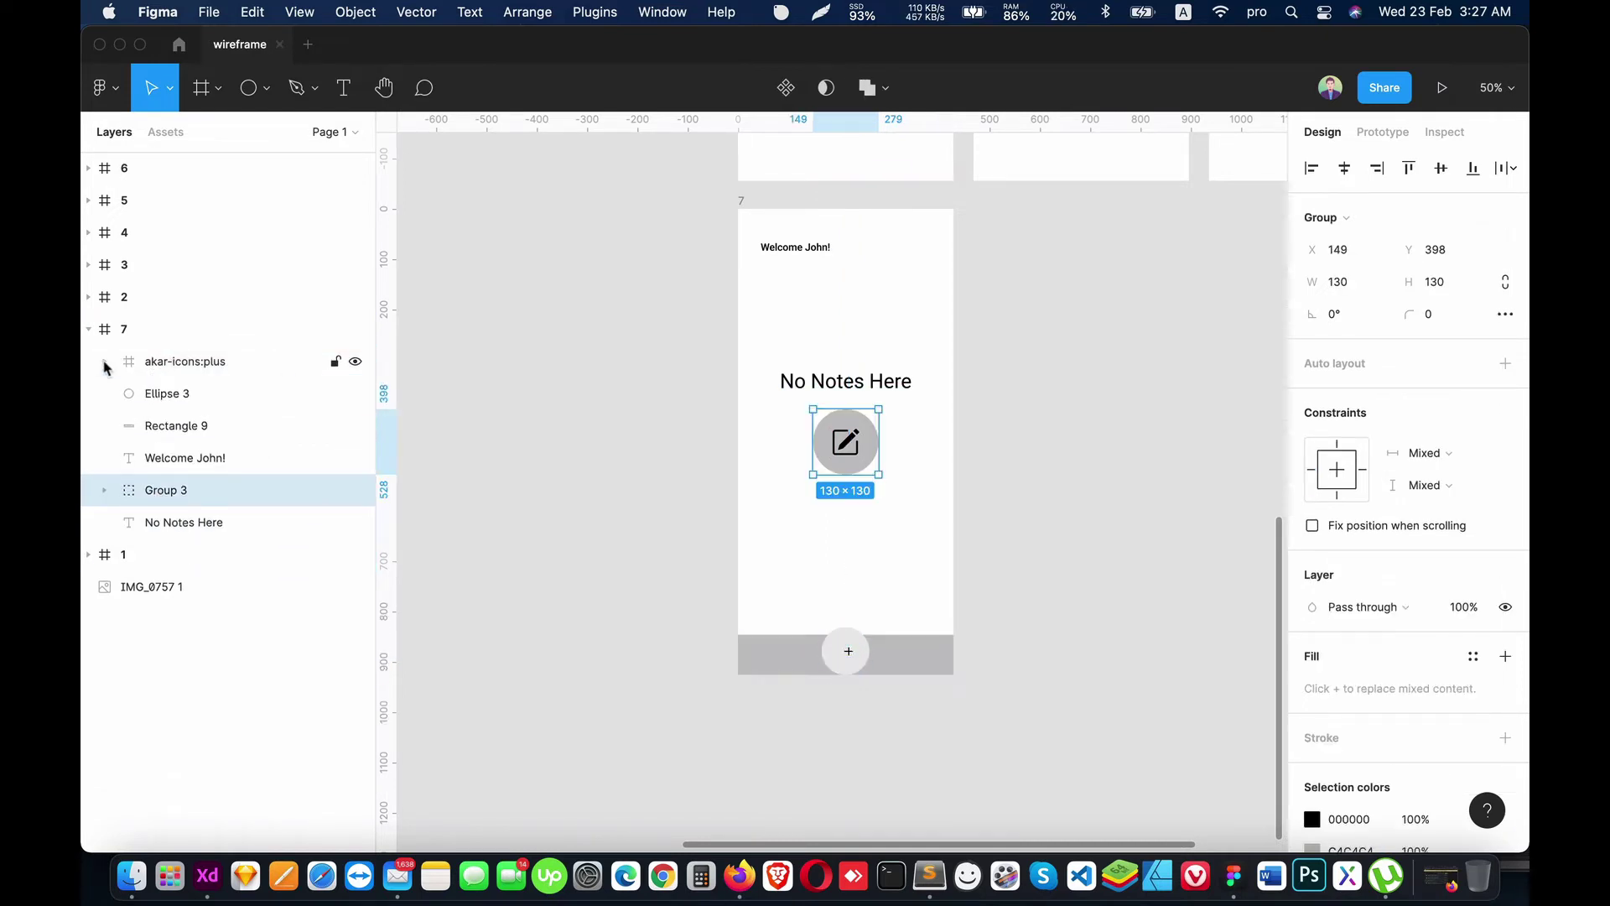
{"action": "left_click", "coordinate": [172, 362]}
{"action": "left_click", "coordinate": [168, 393], "text": "shift"}
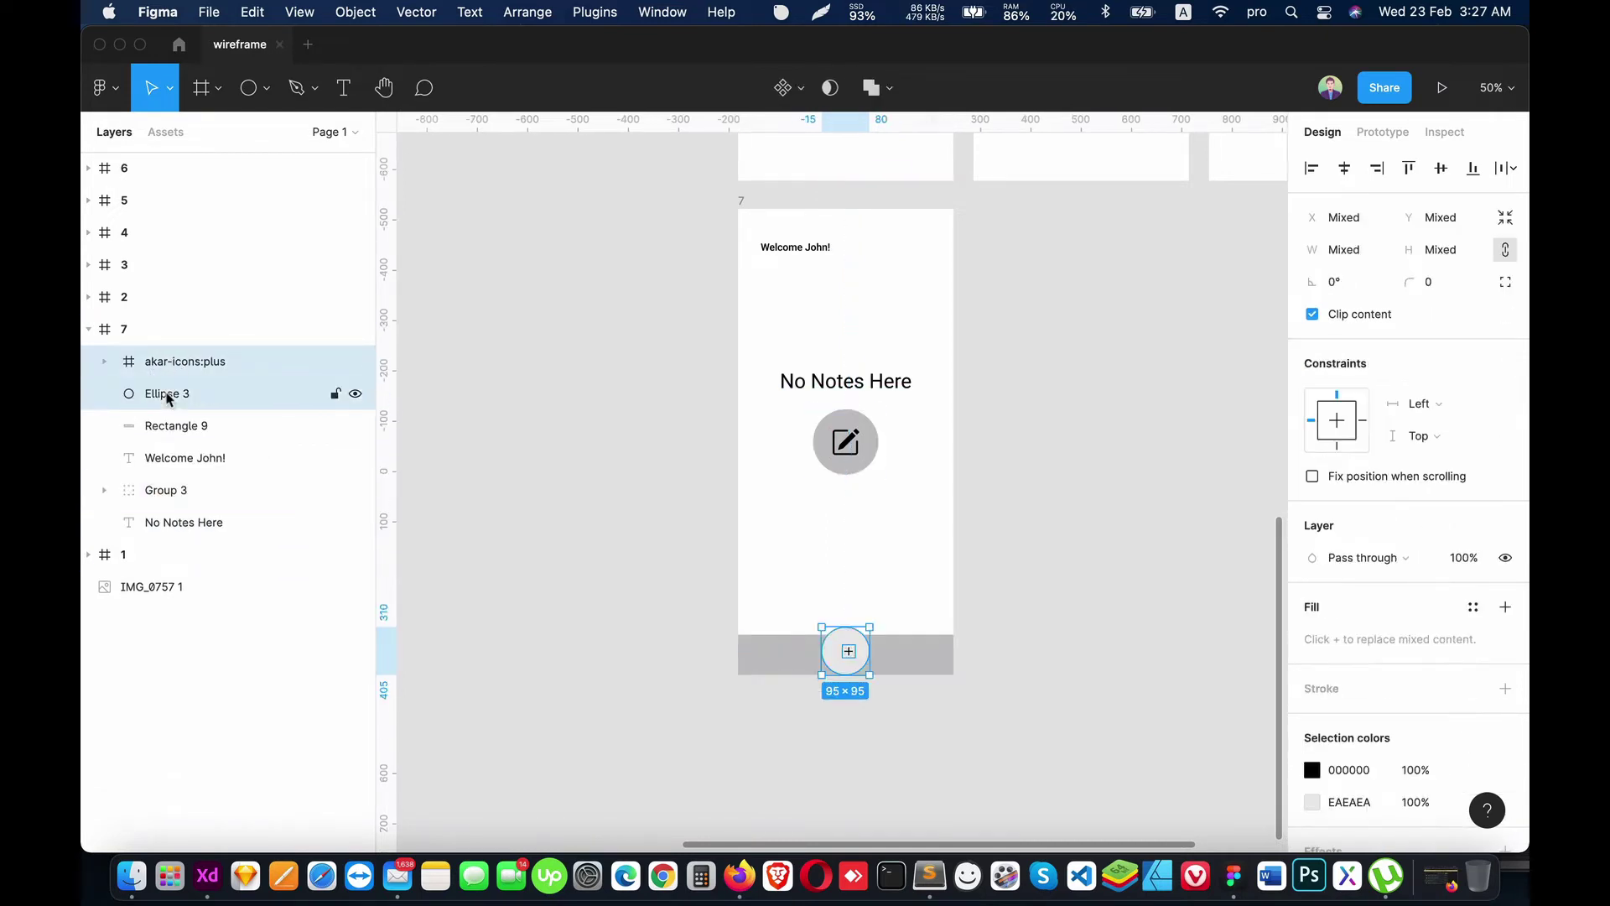
{"action": "left_click", "coordinate": [1342, 168]}
{"action": "left_click", "coordinate": [956, 708]}
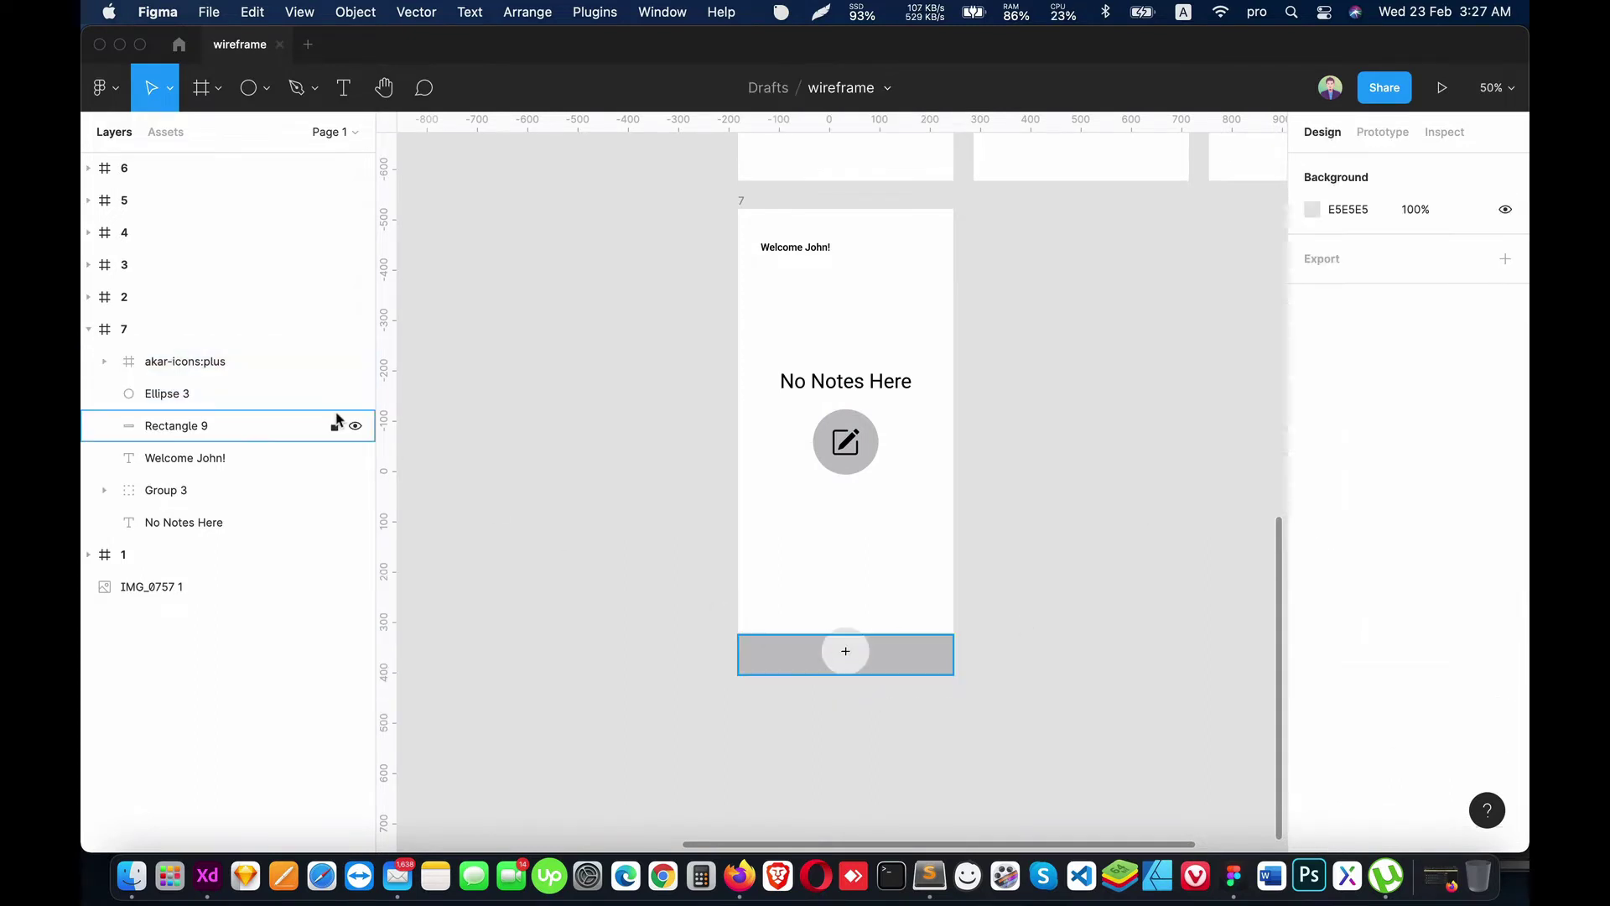
Step: Enlarge the plus icon to 43×43 and group it with Ellipse 3
{"action": "left_click", "coordinate": [336, 362]}
{"action": "key", "text": "shift+0"}
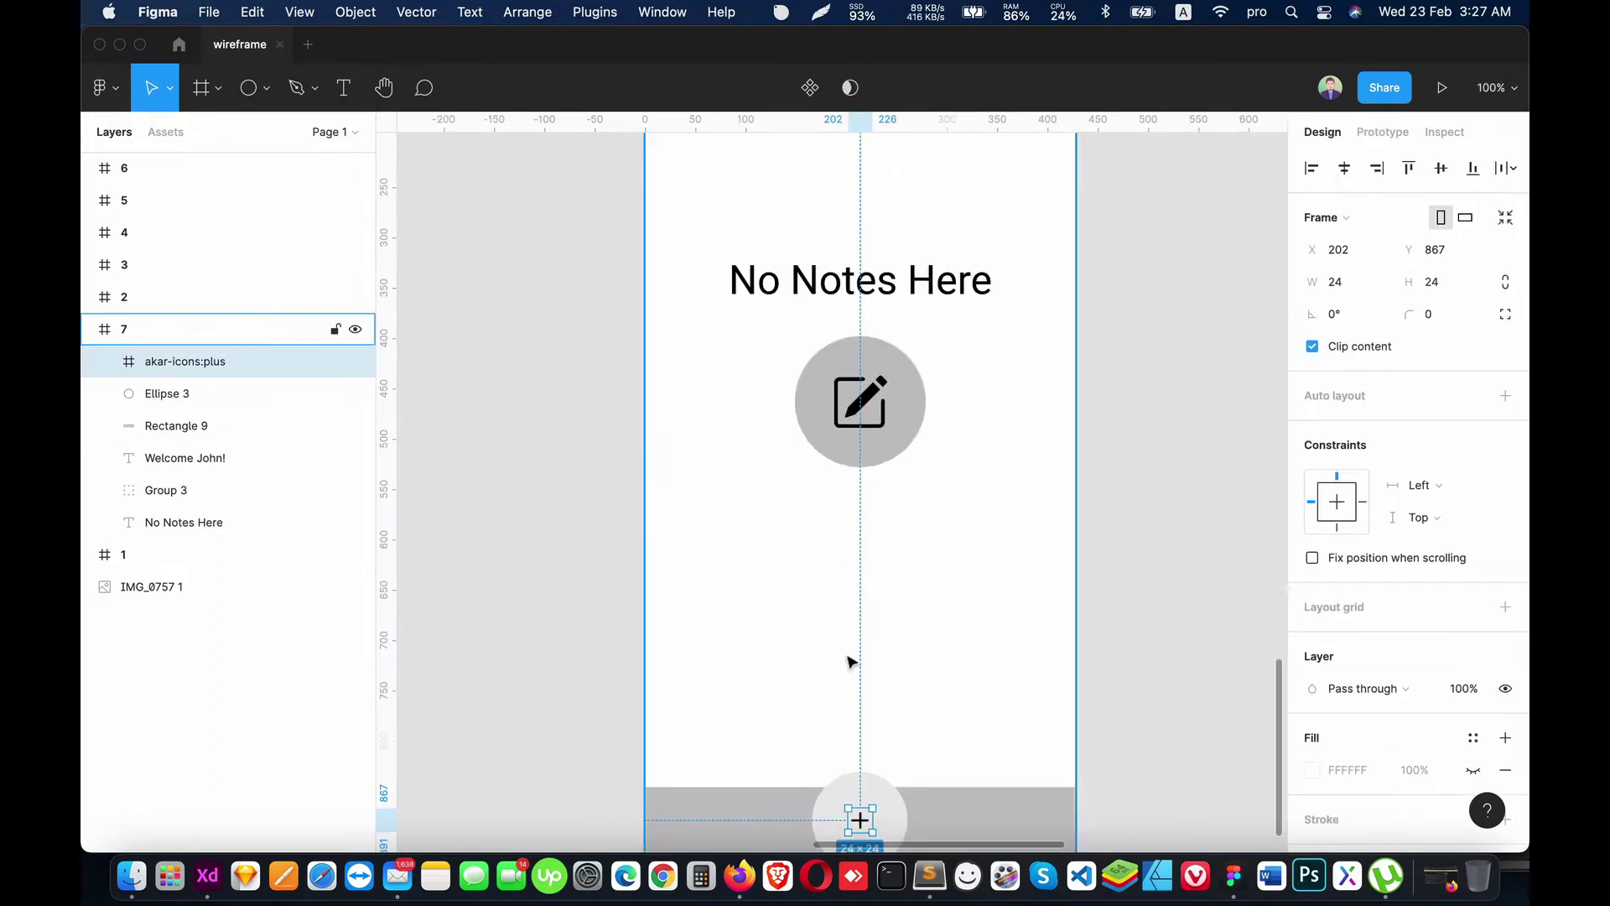
{"action": "scroll", "coordinate": [850, 661], "scroll_direction": "down", "scroll_amount": 5}
{"action": "mouse_move", "coordinate": [869, 422]}
{"action": "left_mouse_down"}
{"action": "mouse_move", "coordinate": [892, 443]}
{"action": "mouse_move", "coordinate": [860, 414]}
{"action": "left_mouse_up"}
{"action": "key", "text": "Escape"}
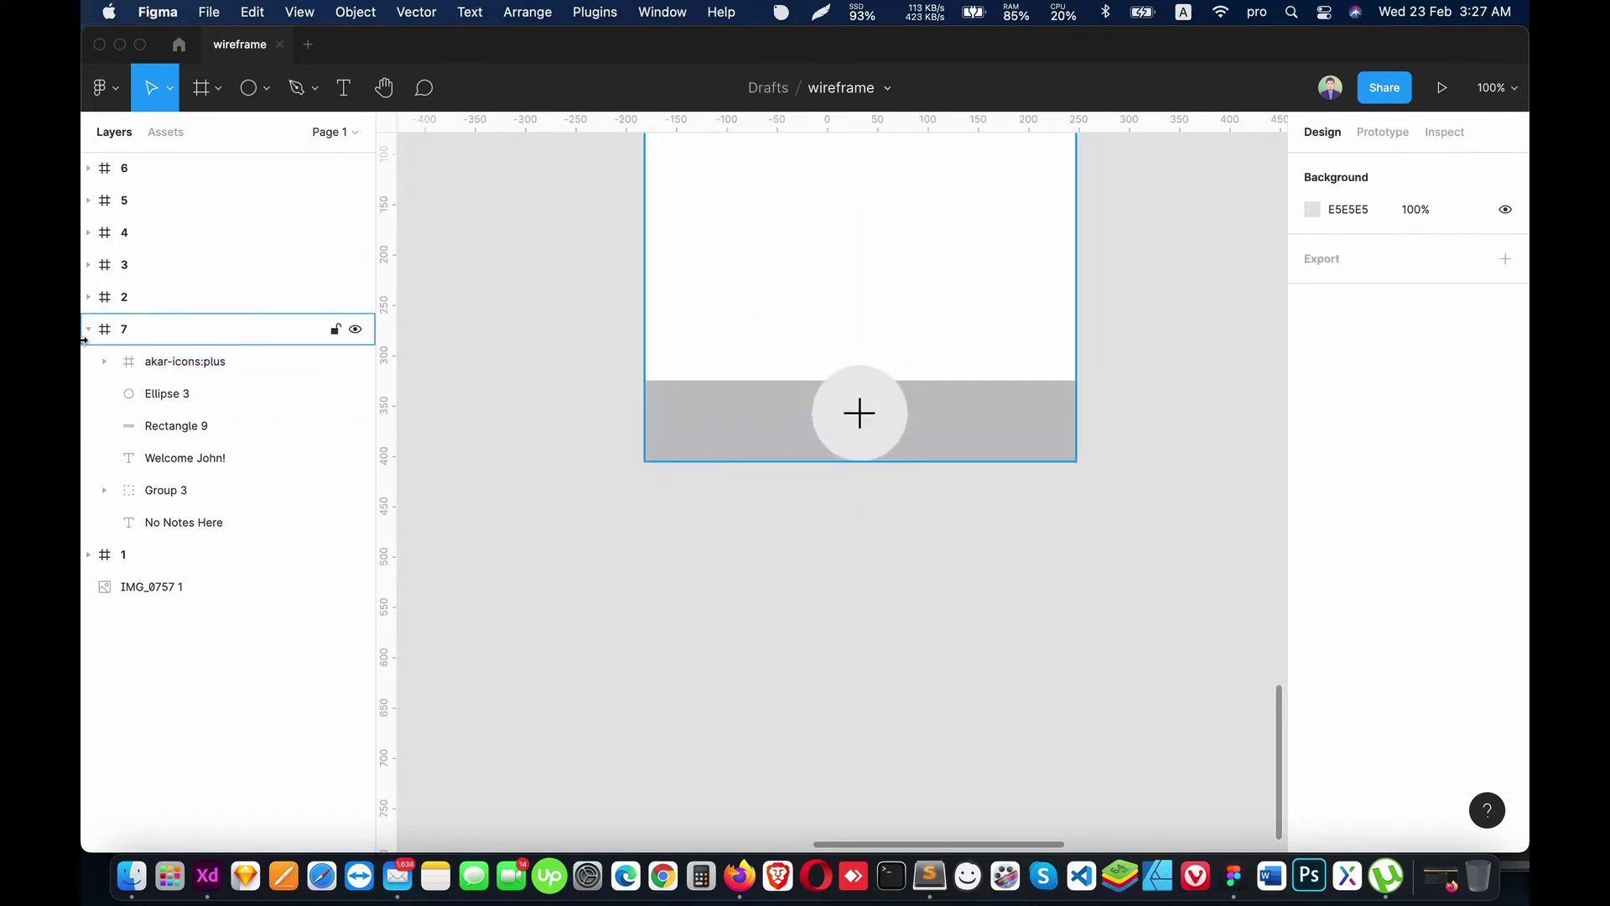
{"action": "left_click", "coordinate": [168, 361]}
{"action": "left_click", "coordinate": [168, 394], "text": "shift"}
{"action": "key", "text": "ctrl+g"}
{"action": "left_click", "coordinate": [813, 621]}
Step: Zoom out to survey the wireframe frames, then zoom back onto frame 7's bottom bar
{"action": "scroll", "coordinate": [822, 619], "scroll_direction": "up", "scroll_amount": 5}
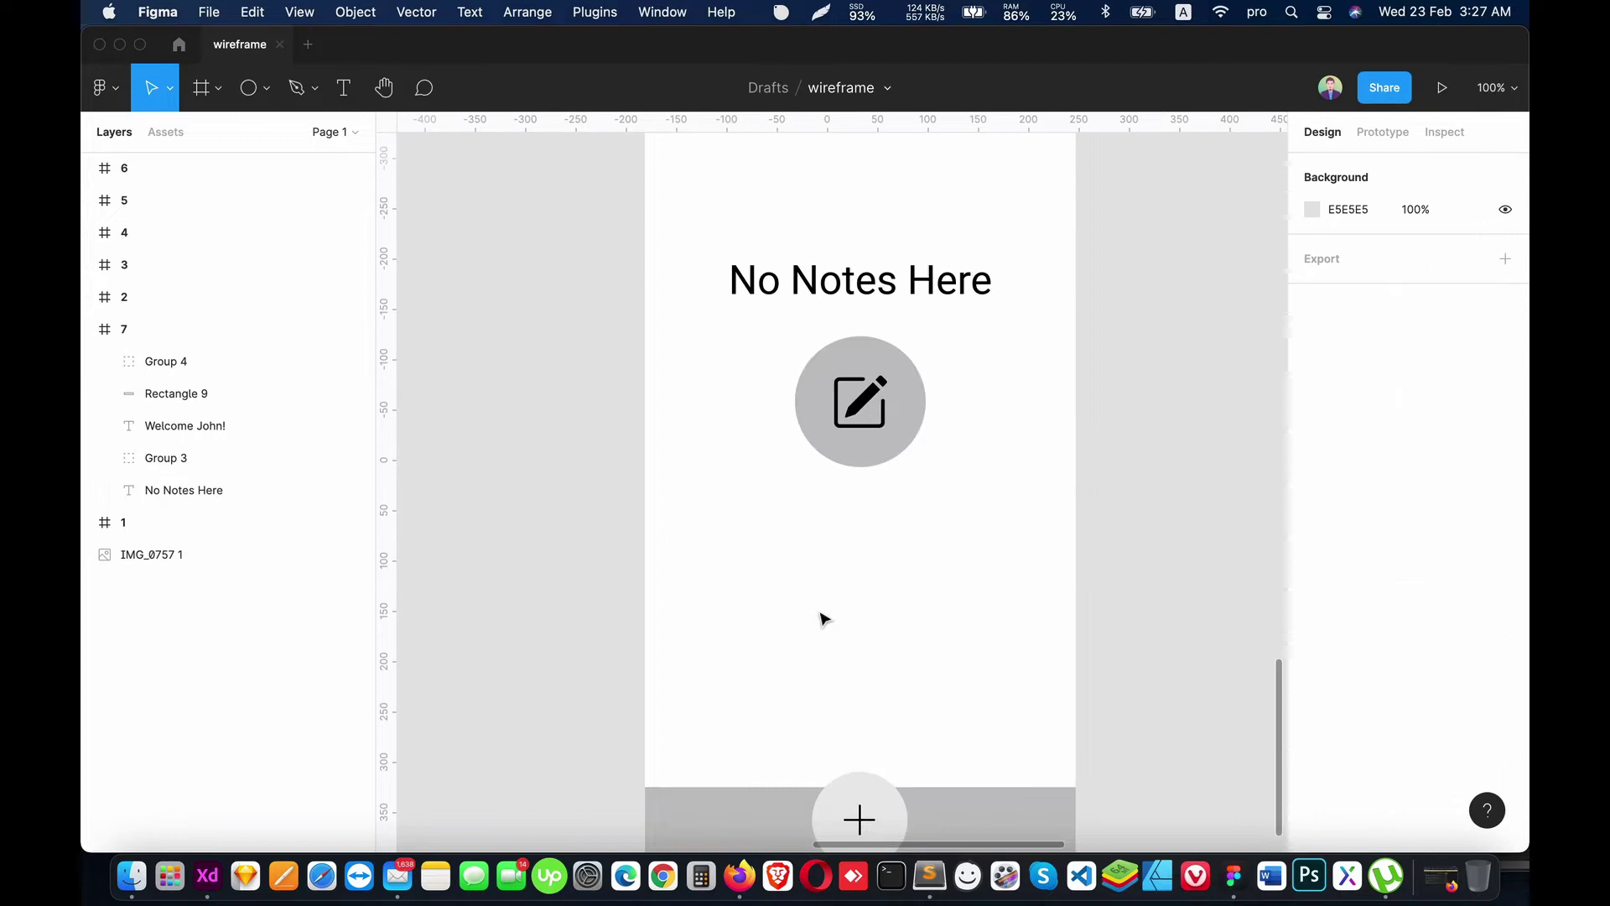
{"action": "key", "text": "minus"}
{"action": "key", "text": "minus"}
{"action": "left_click_drag", "start_coordinate": [806, 509], "coordinate": [932, 564]}
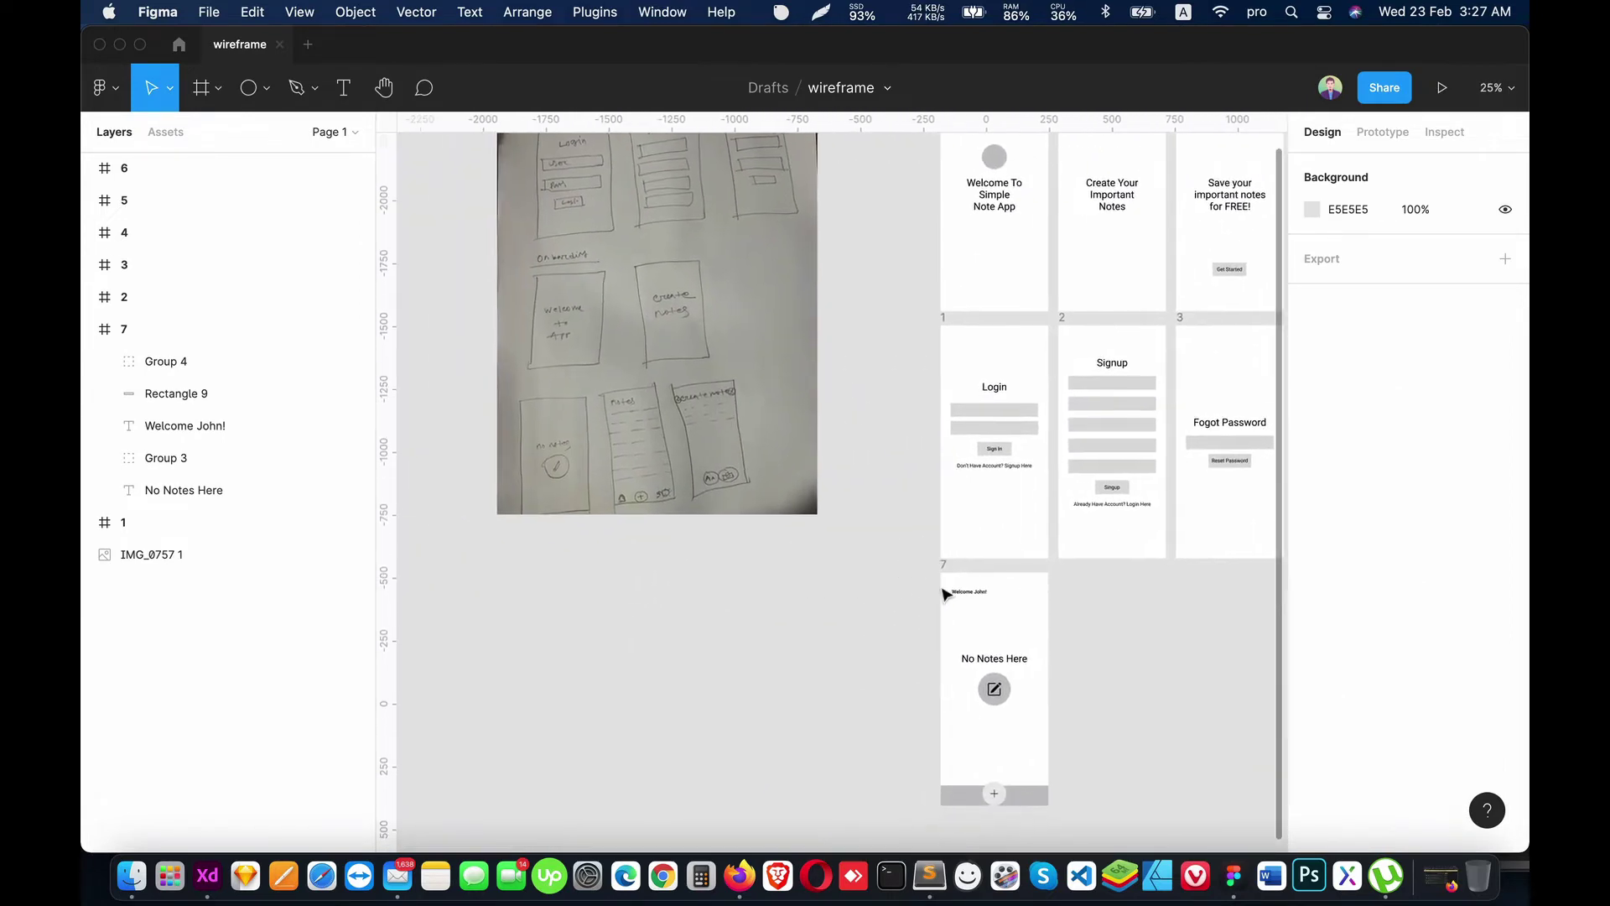
{"action": "scroll", "coordinate": [1046, 709], "scroll_direction": "down", "scroll_amount": 5}
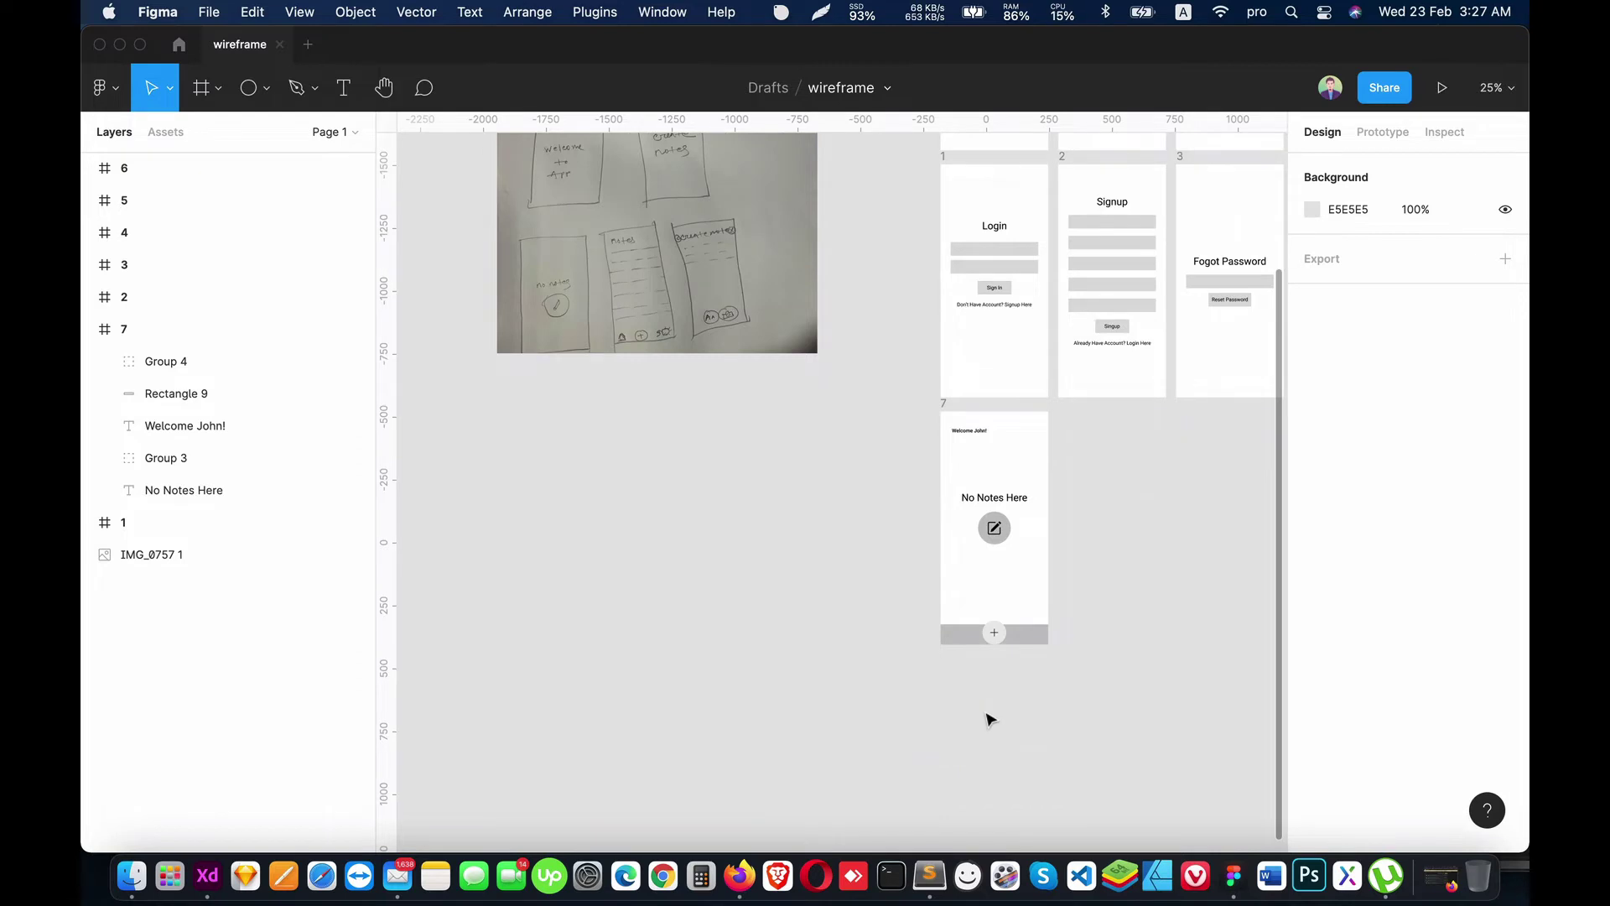
{"action": "scroll", "coordinate": [986, 716], "scroll_direction": "up", "scroll_amount": 5}
{"action": "scroll", "coordinate": [923, 587], "scroll_direction": "right", "scroll_amount": 3}
{"action": "scroll", "coordinate": [805, 489], "scroll_direction": "right", "scroll_amount": 2}
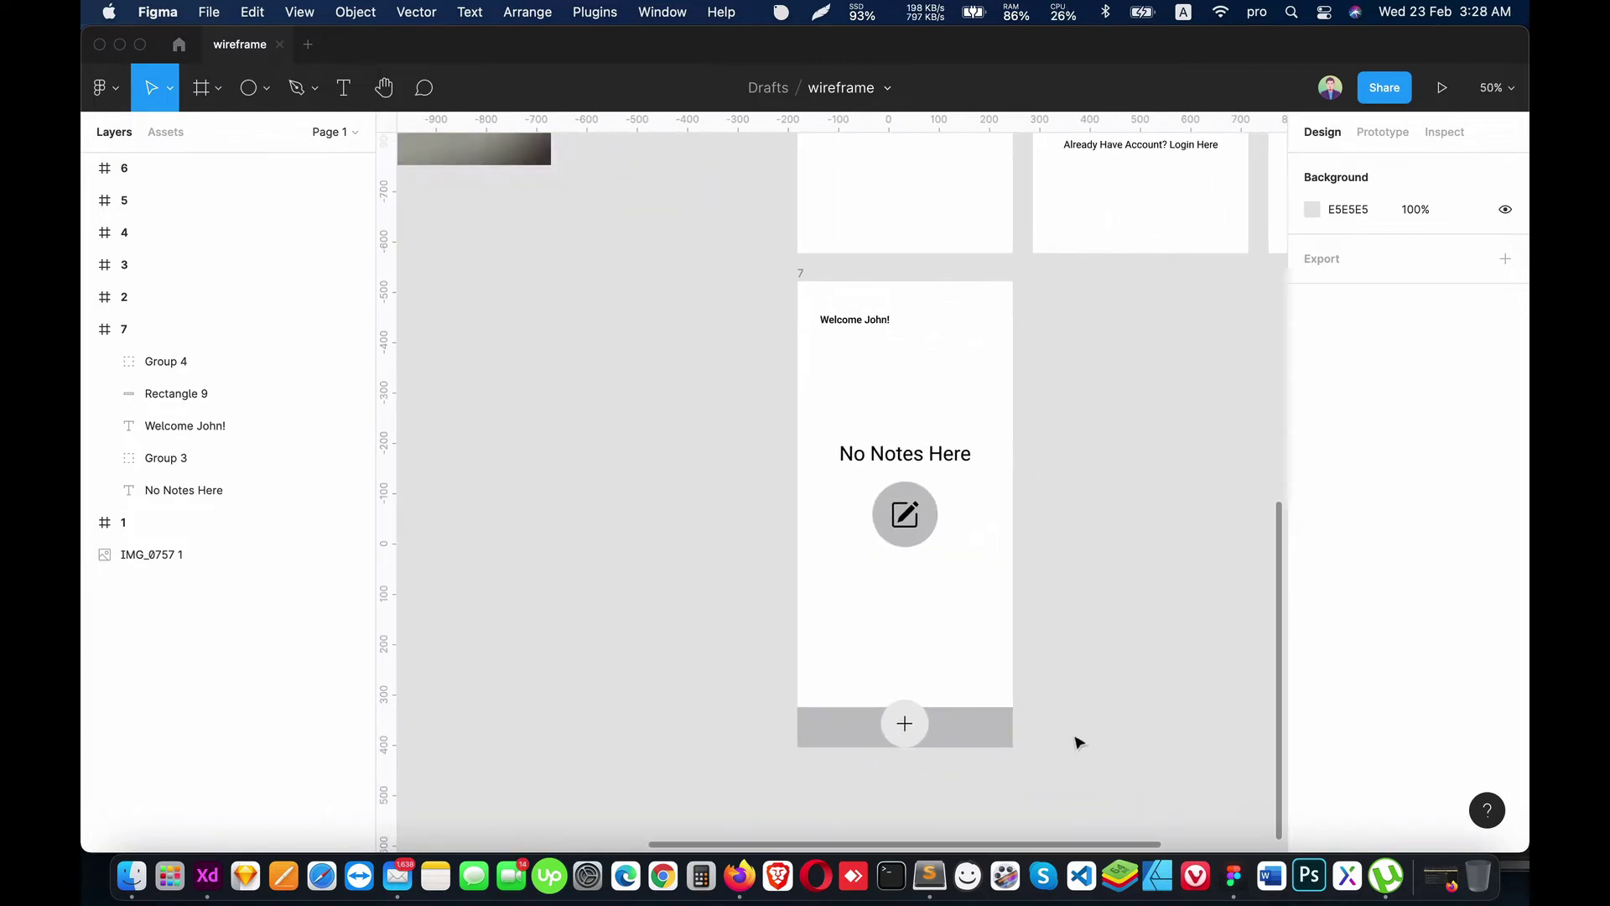
{"action": "key", "text": "shift+0"}
{"action": "scroll", "coordinate": [973, 713], "scroll_direction": "down", "scroll_amount": 5}
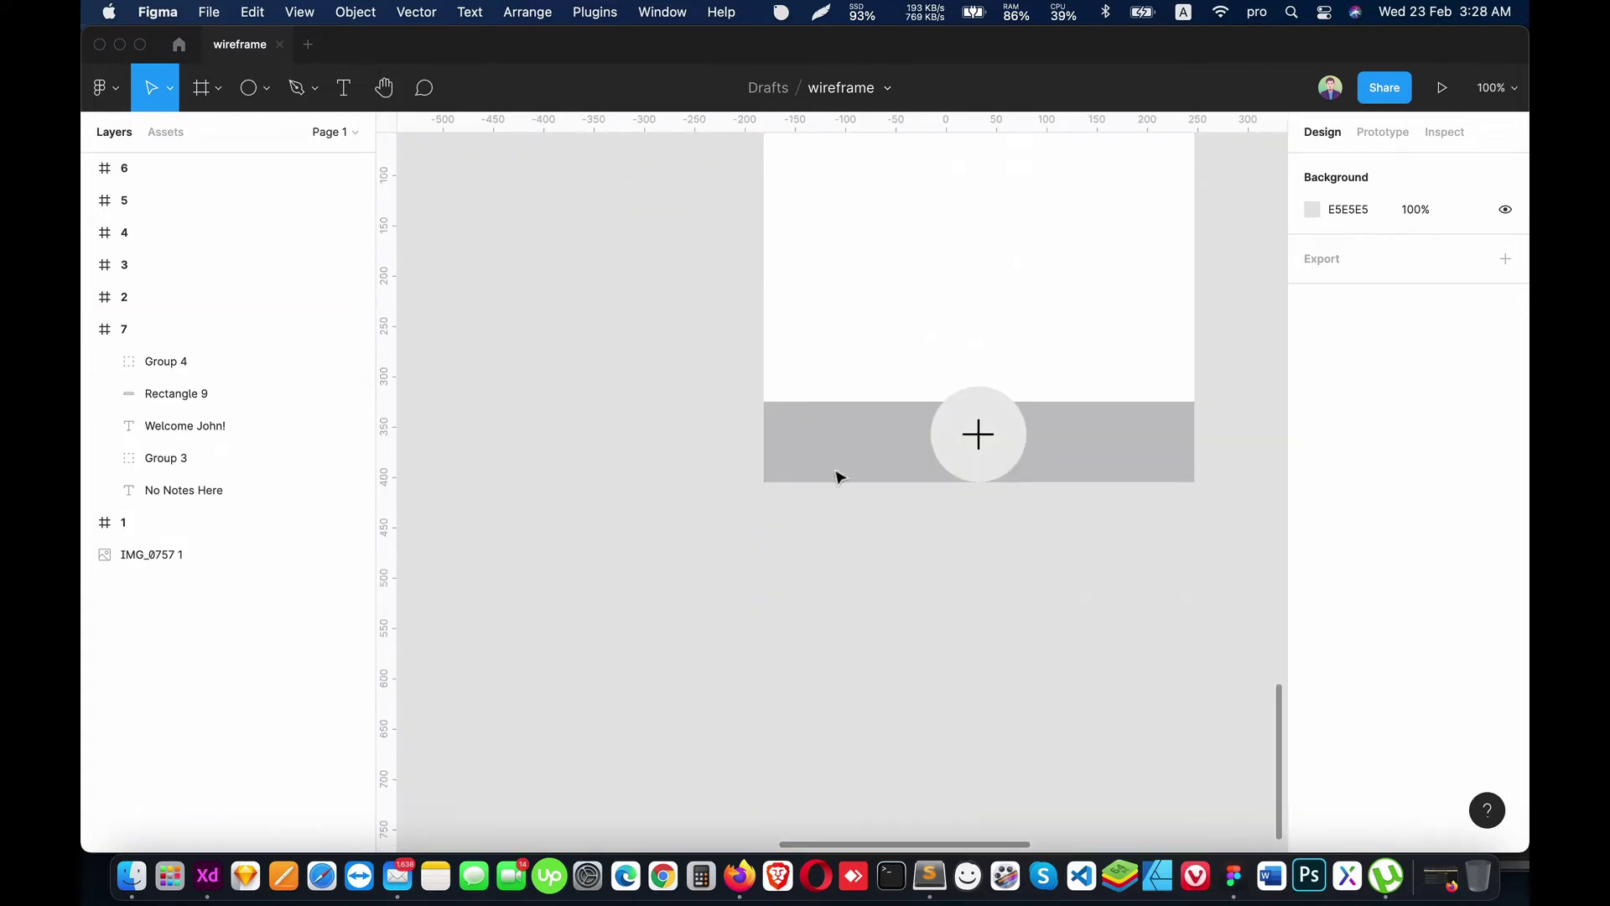
{"action": "scroll", "coordinate": [847, 466], "scroll_direction": "up", "scroll_amount": 5}
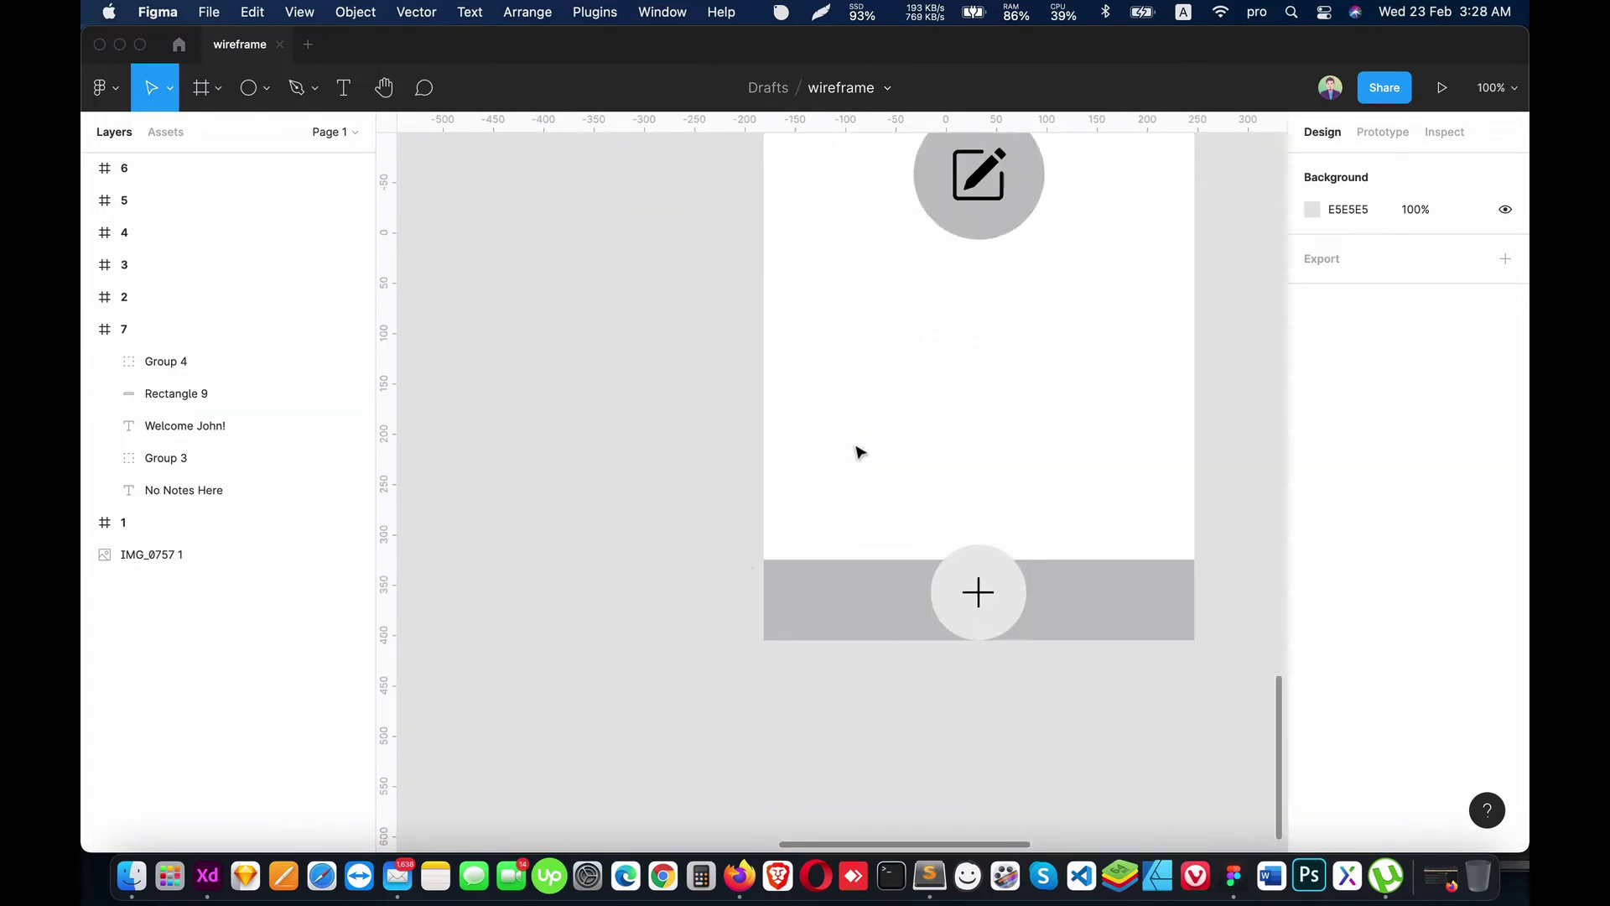
Step: Import the bx:home icon from the Iconify plugin
{"action": "left_click", "coordinate": [597, 12]}
{"action": "key", "text": "Return"}
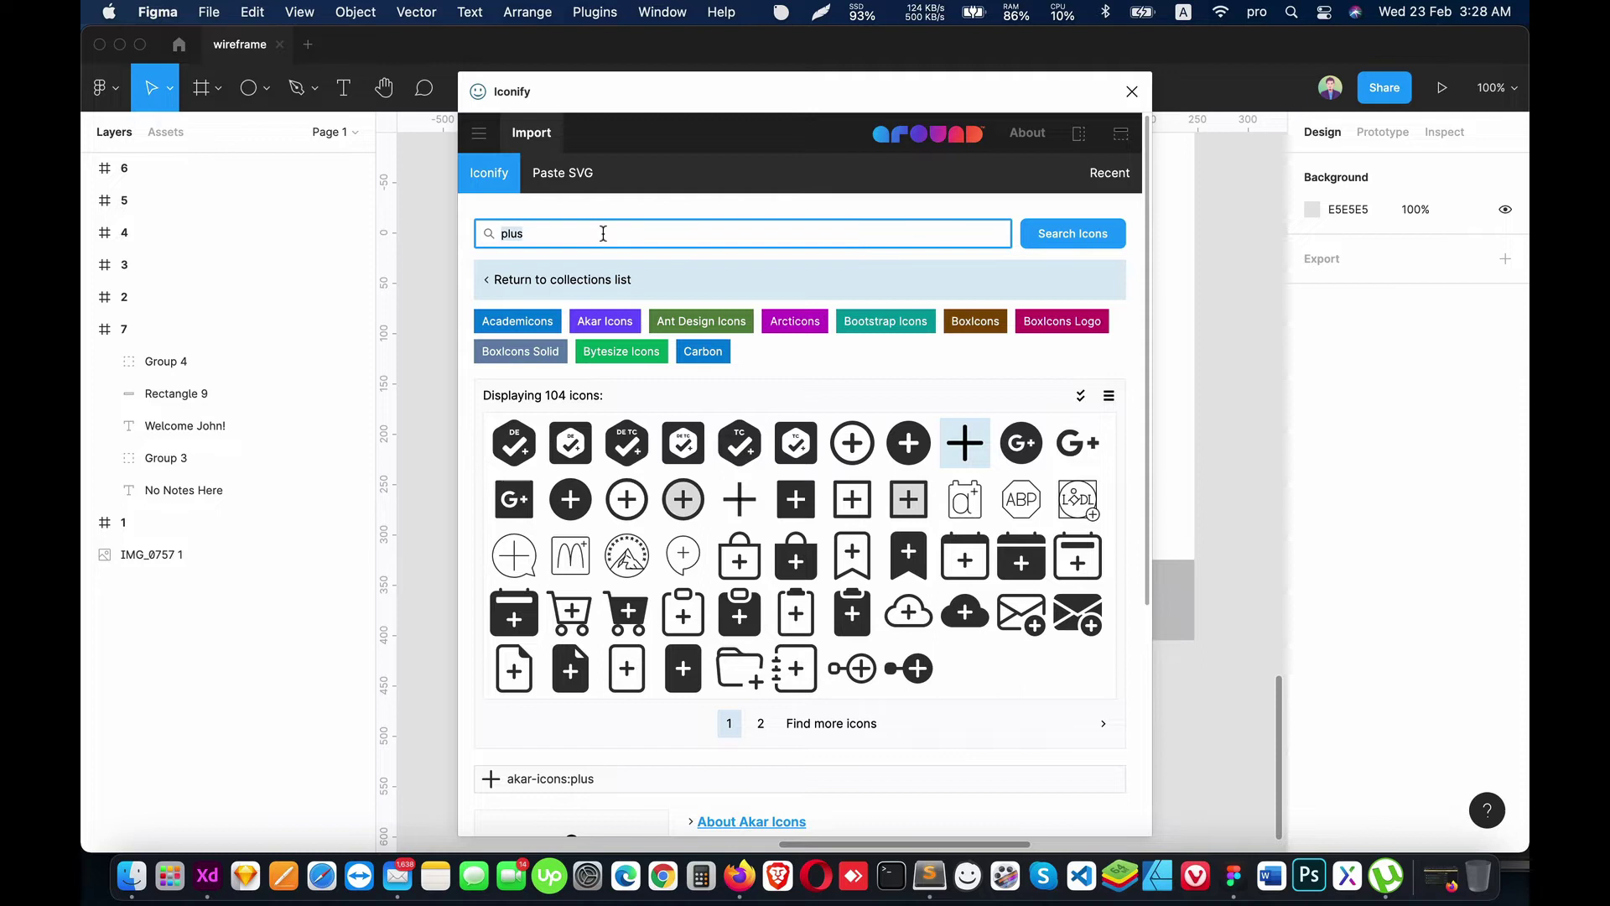
{"action": "type", "text": "home"}
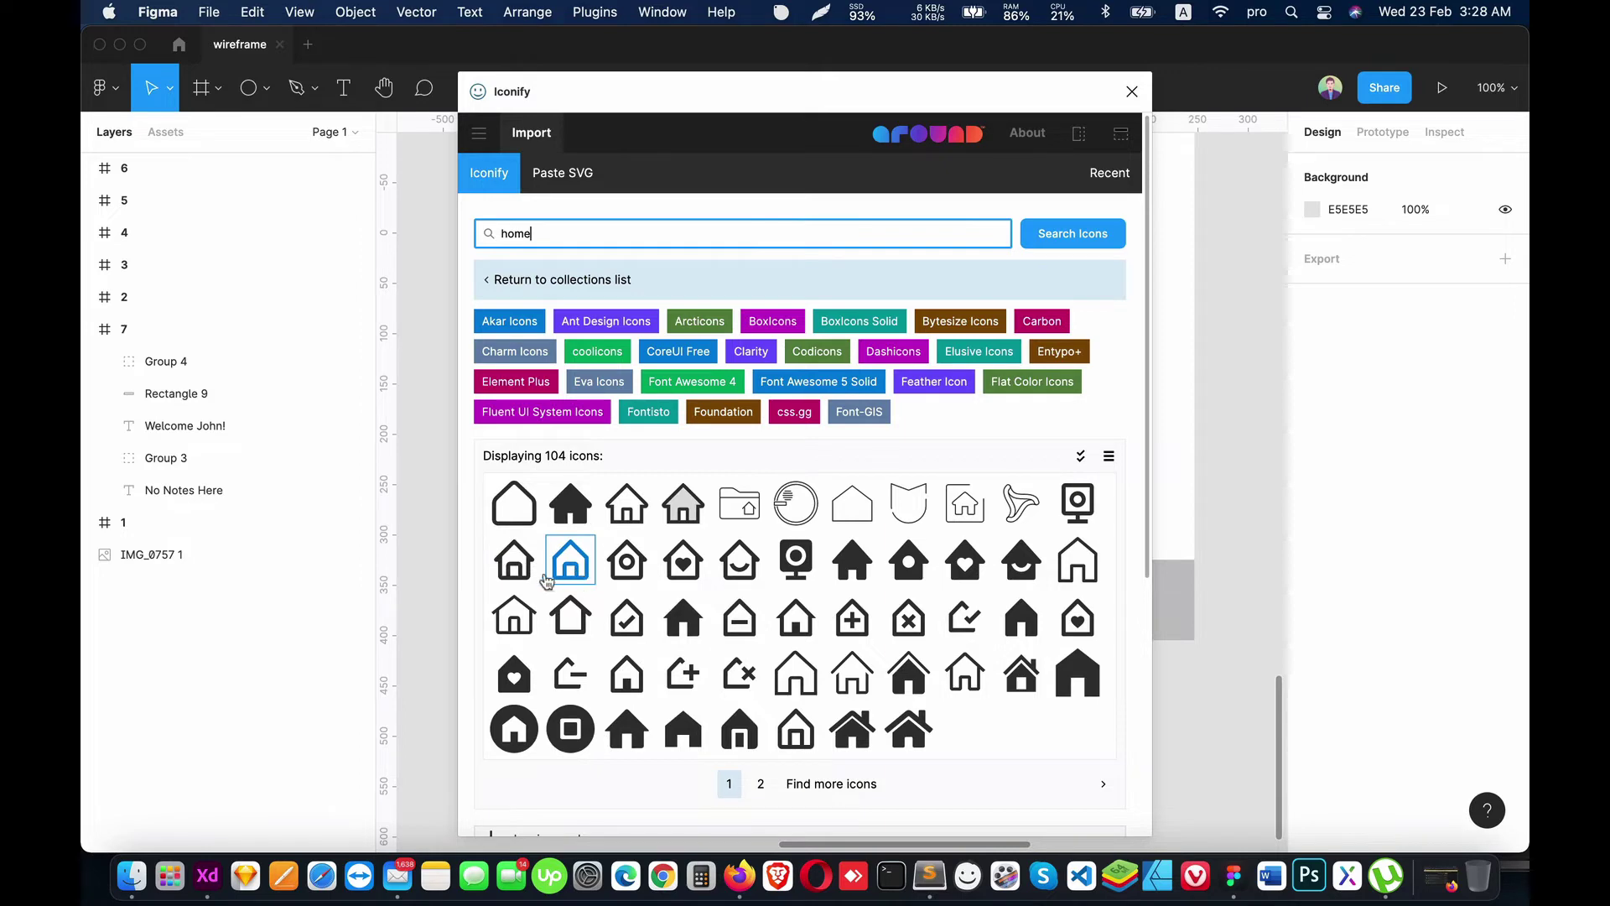
{"action": "left_click", "coordinate": [513, 559]}
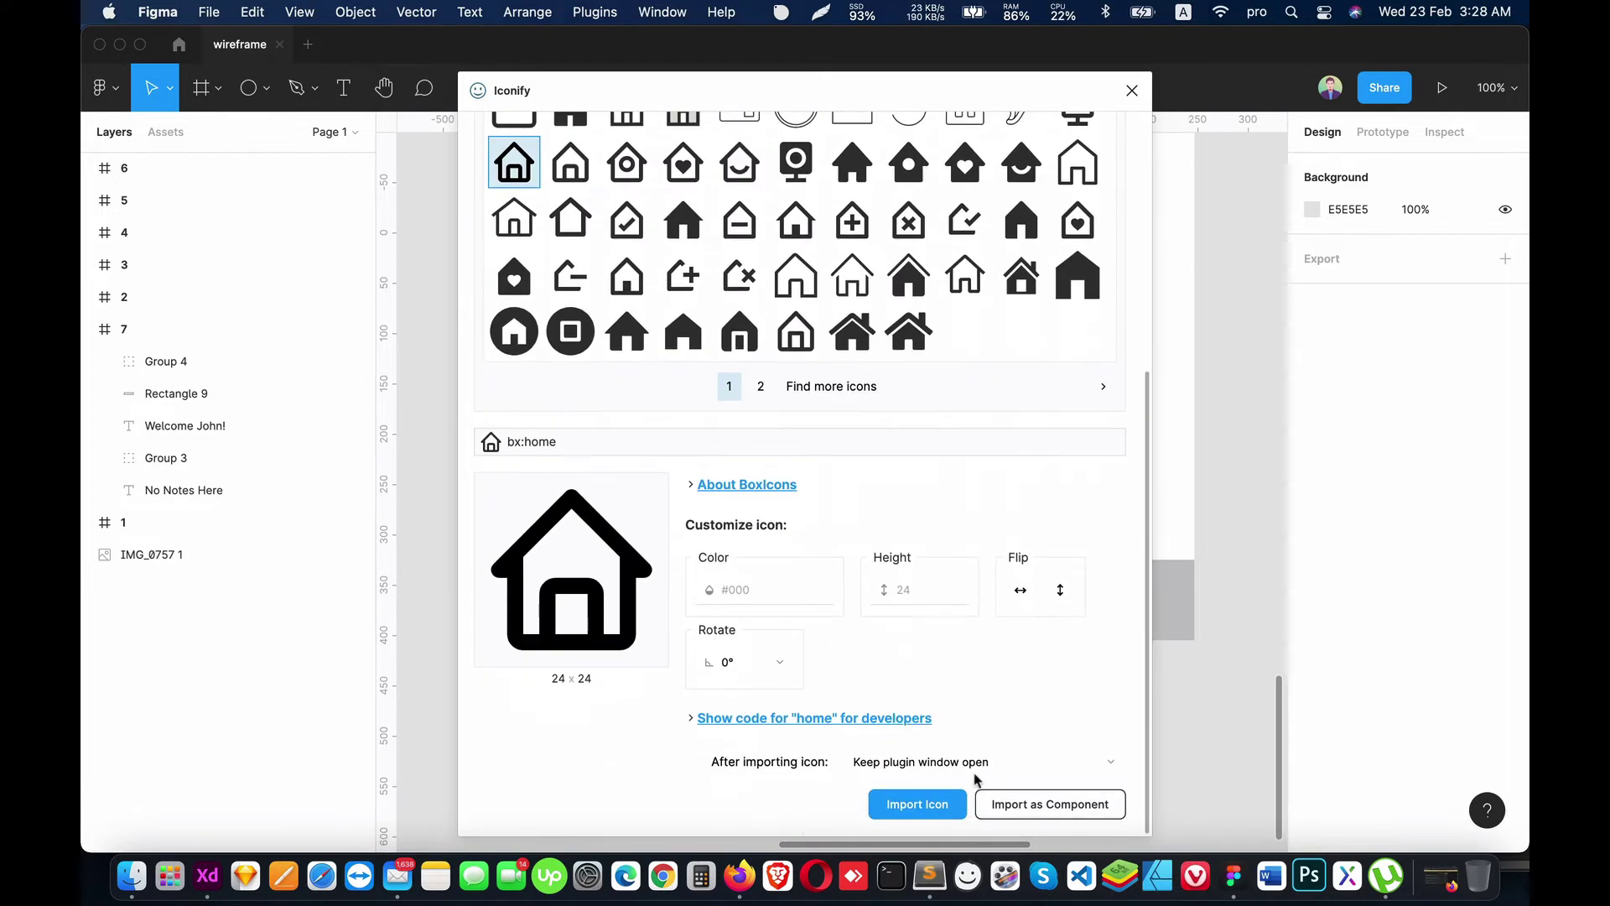
{"action": "left_click", "coordinate": [933, 807]}
Step: Import the ant-design:user-outlined icon and close the plugin
{"action": "scroll", "coordinate": [587, 419], "scroll_direction": "up", "scroll_amount": 5}
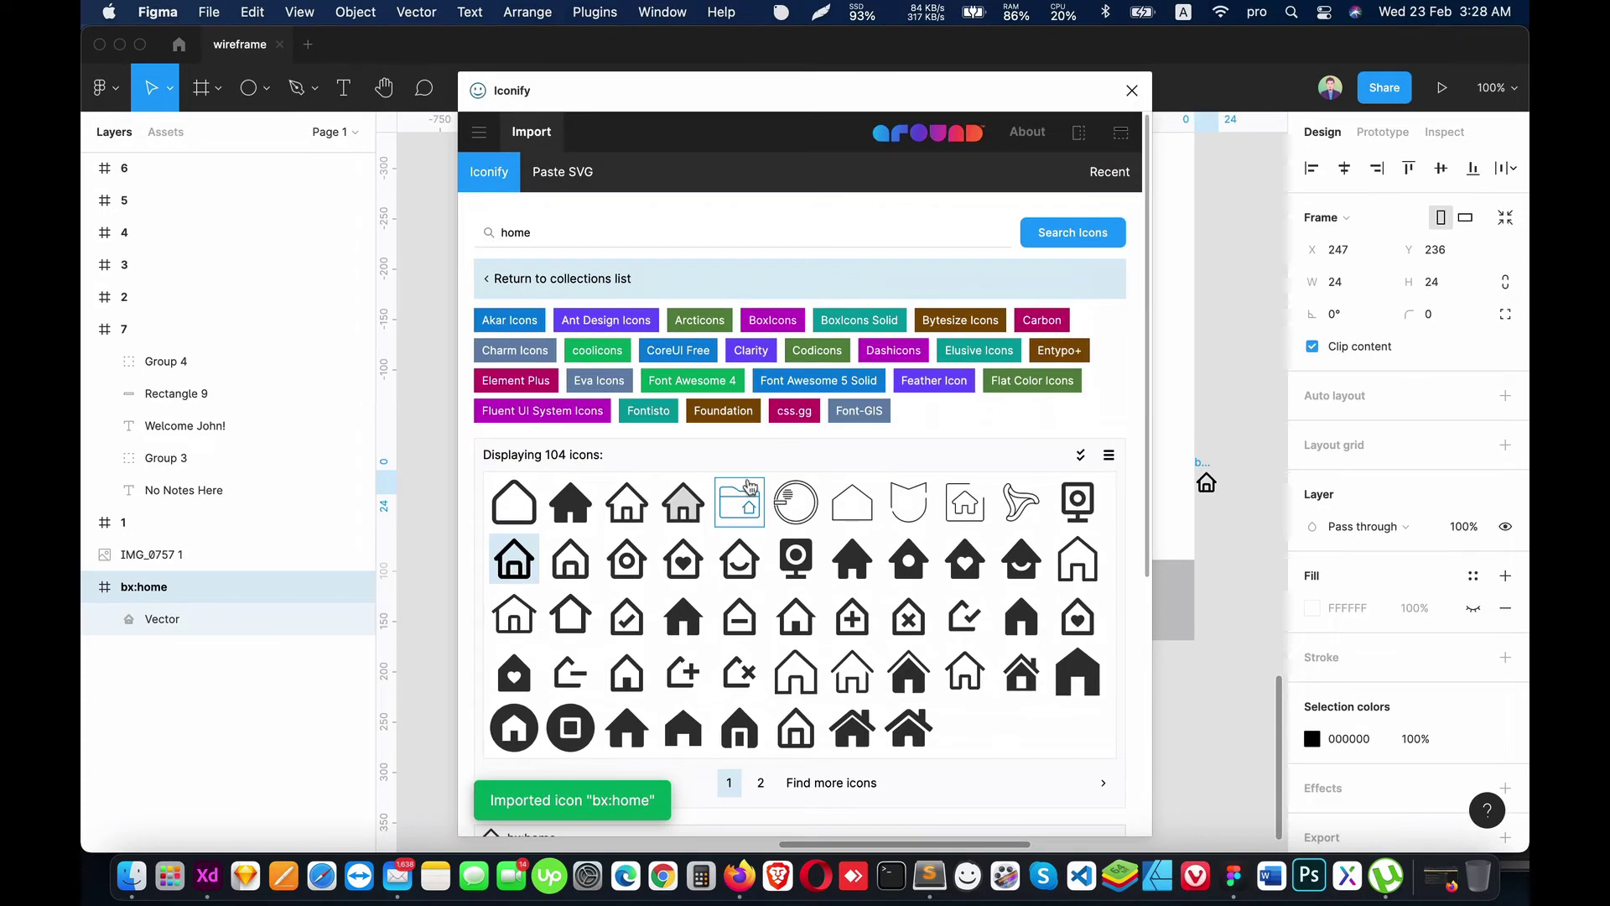
{"action": "left_click", "coordinate": [550, 236]}
{"action": "type", "text": "settings"}
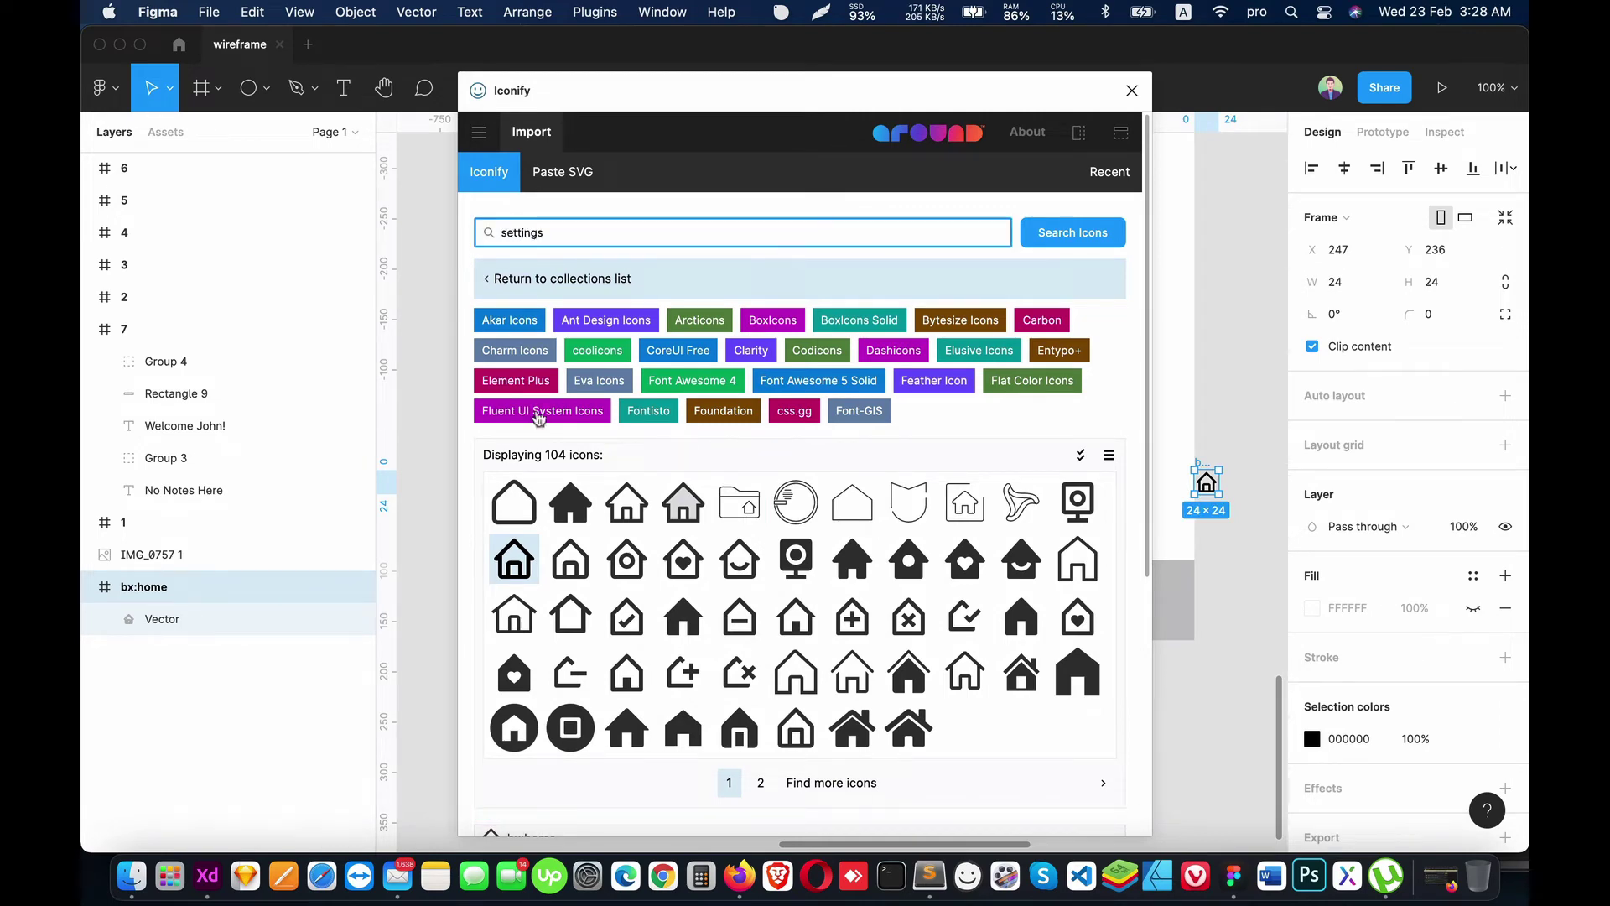
{"action": "key", "text": "super+a"}
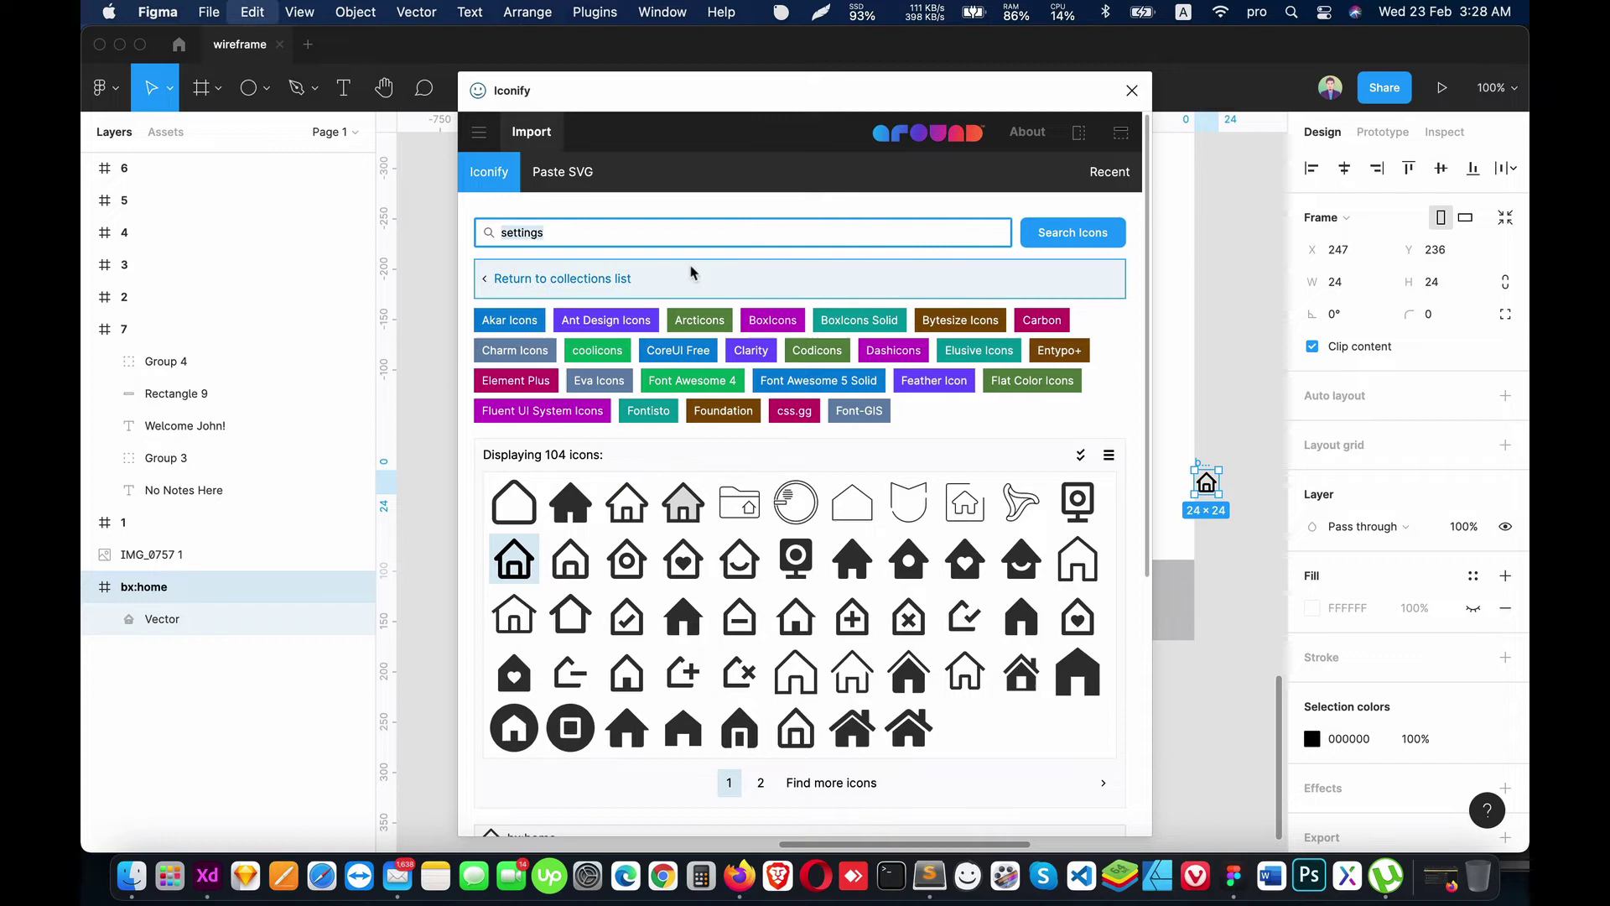
{"action": "type", "text": "user"}
{"action": "key", "text": "Return"}
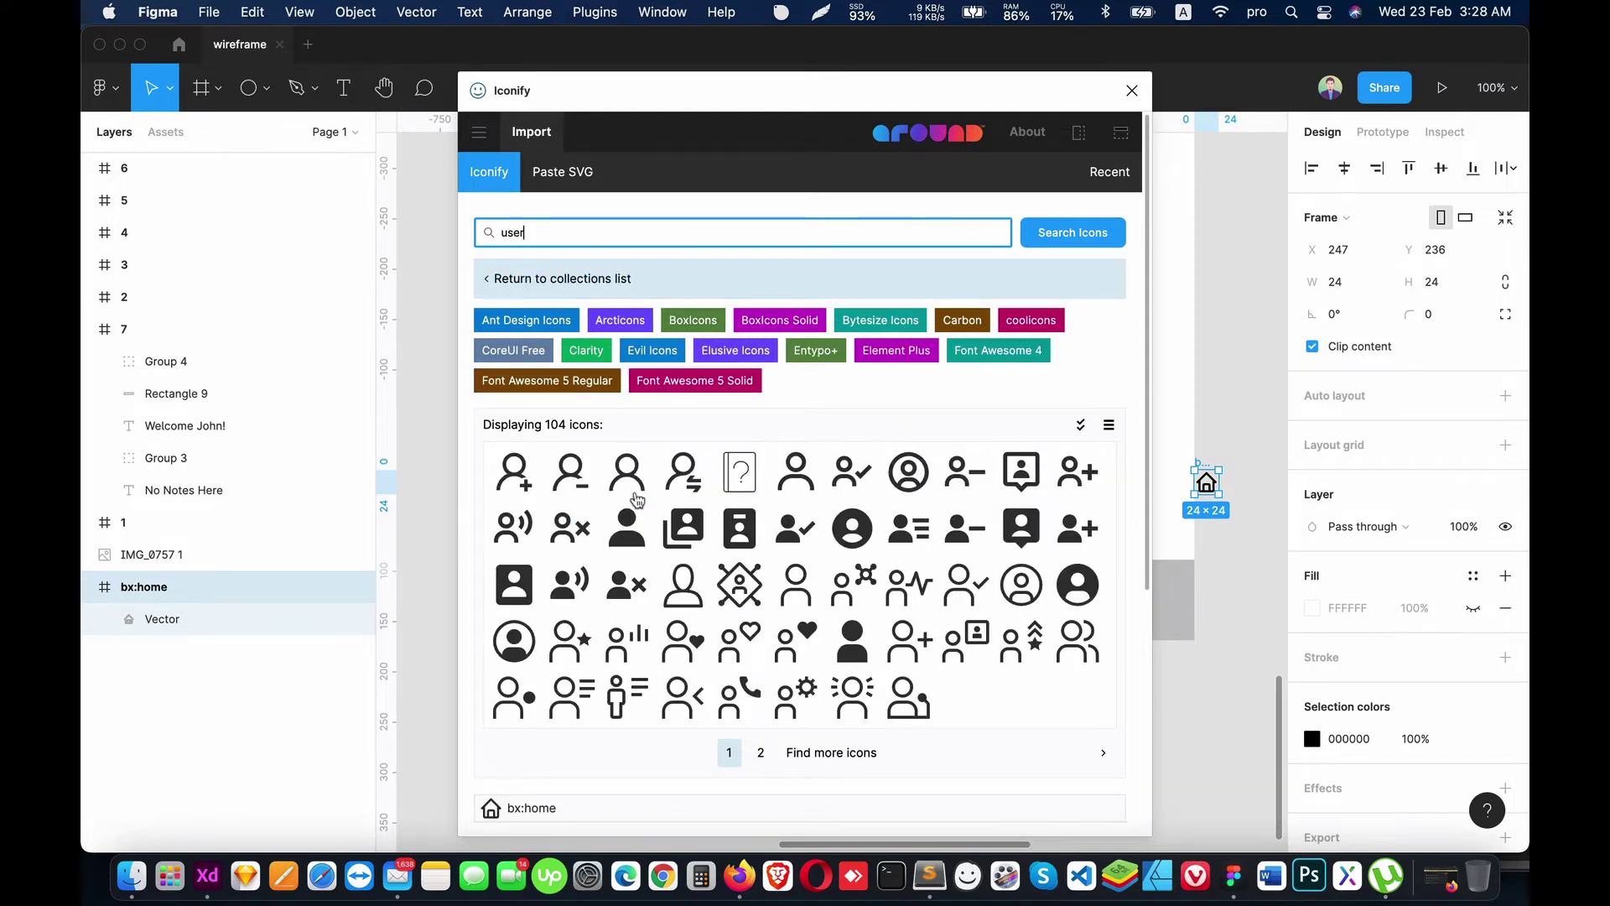
{"action": "left_click", "coordinate": [637, 501]}
{"action": "left_click", "coordinate": [918, 803]}
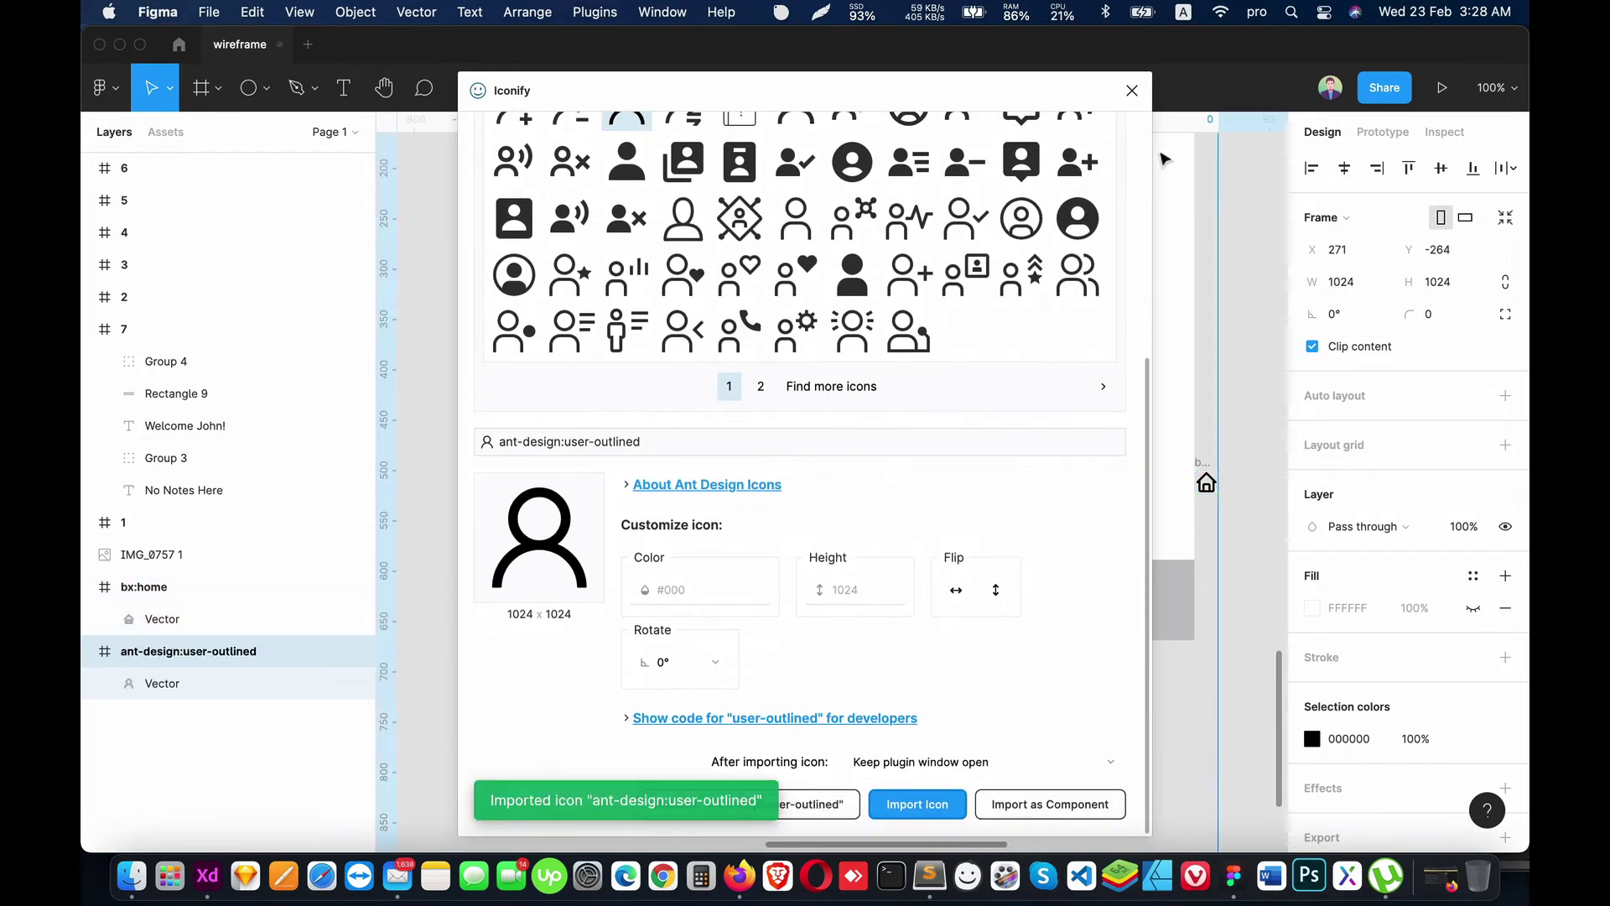
{"action": "left_click", "coordinate": [1133, 90]}
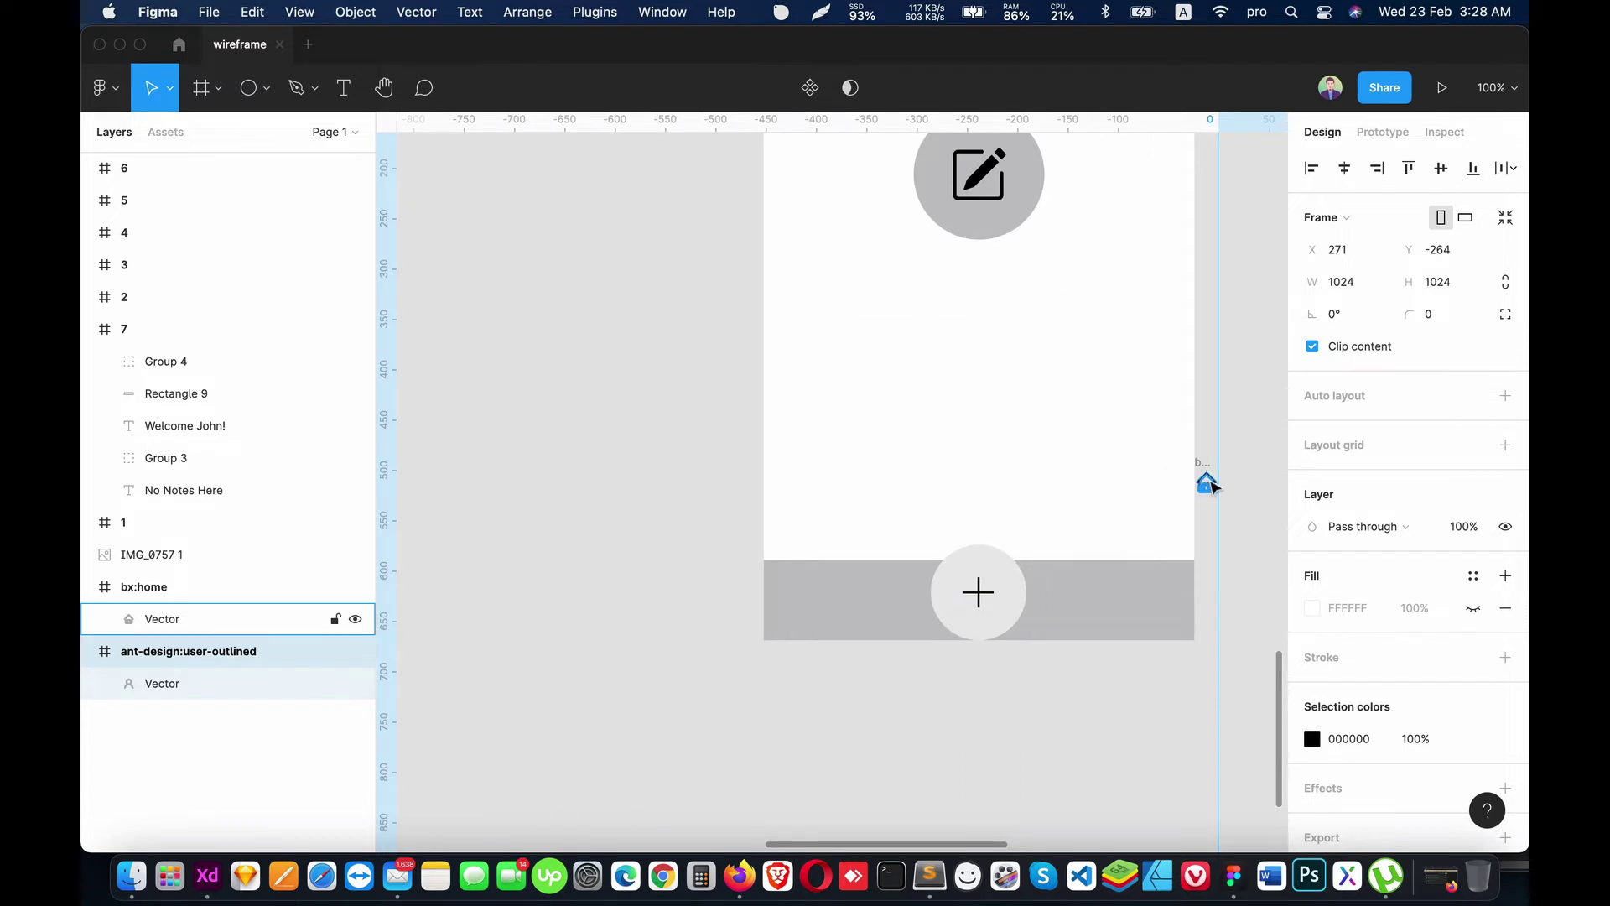
Step: Place the home icon at the bar's left, shrink the user icon, and delete the empty wrapper
{"action": "left_click_drag", "start_coordinate": [1210, 486], "coordinate": [817, 607]}
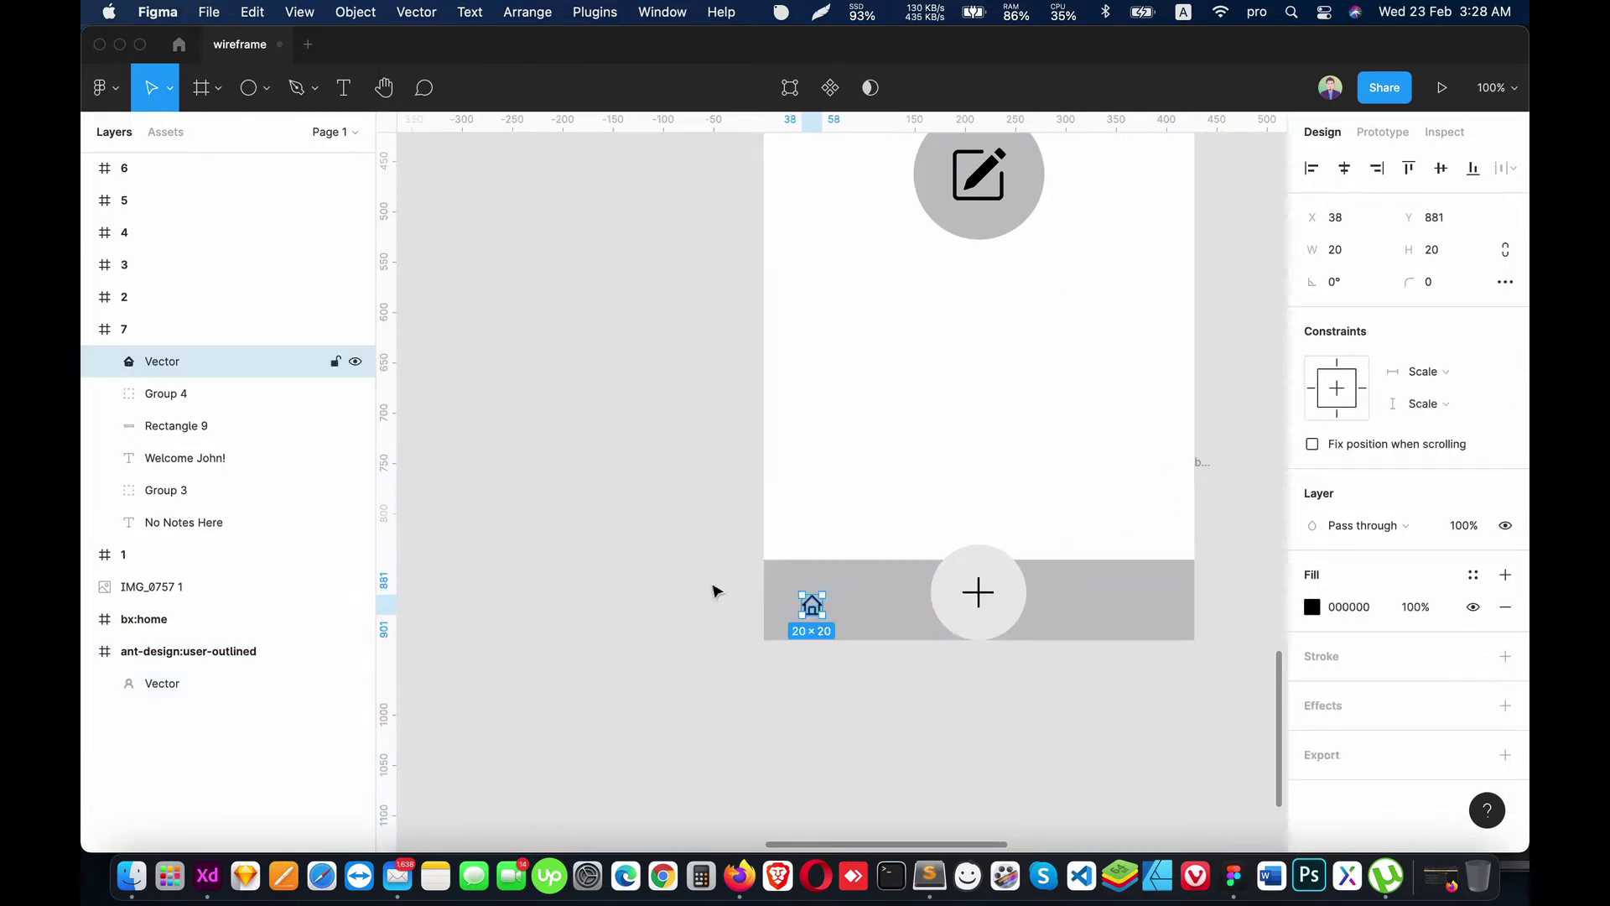
{"action": "left_click", "coordinate": [189, 651]}
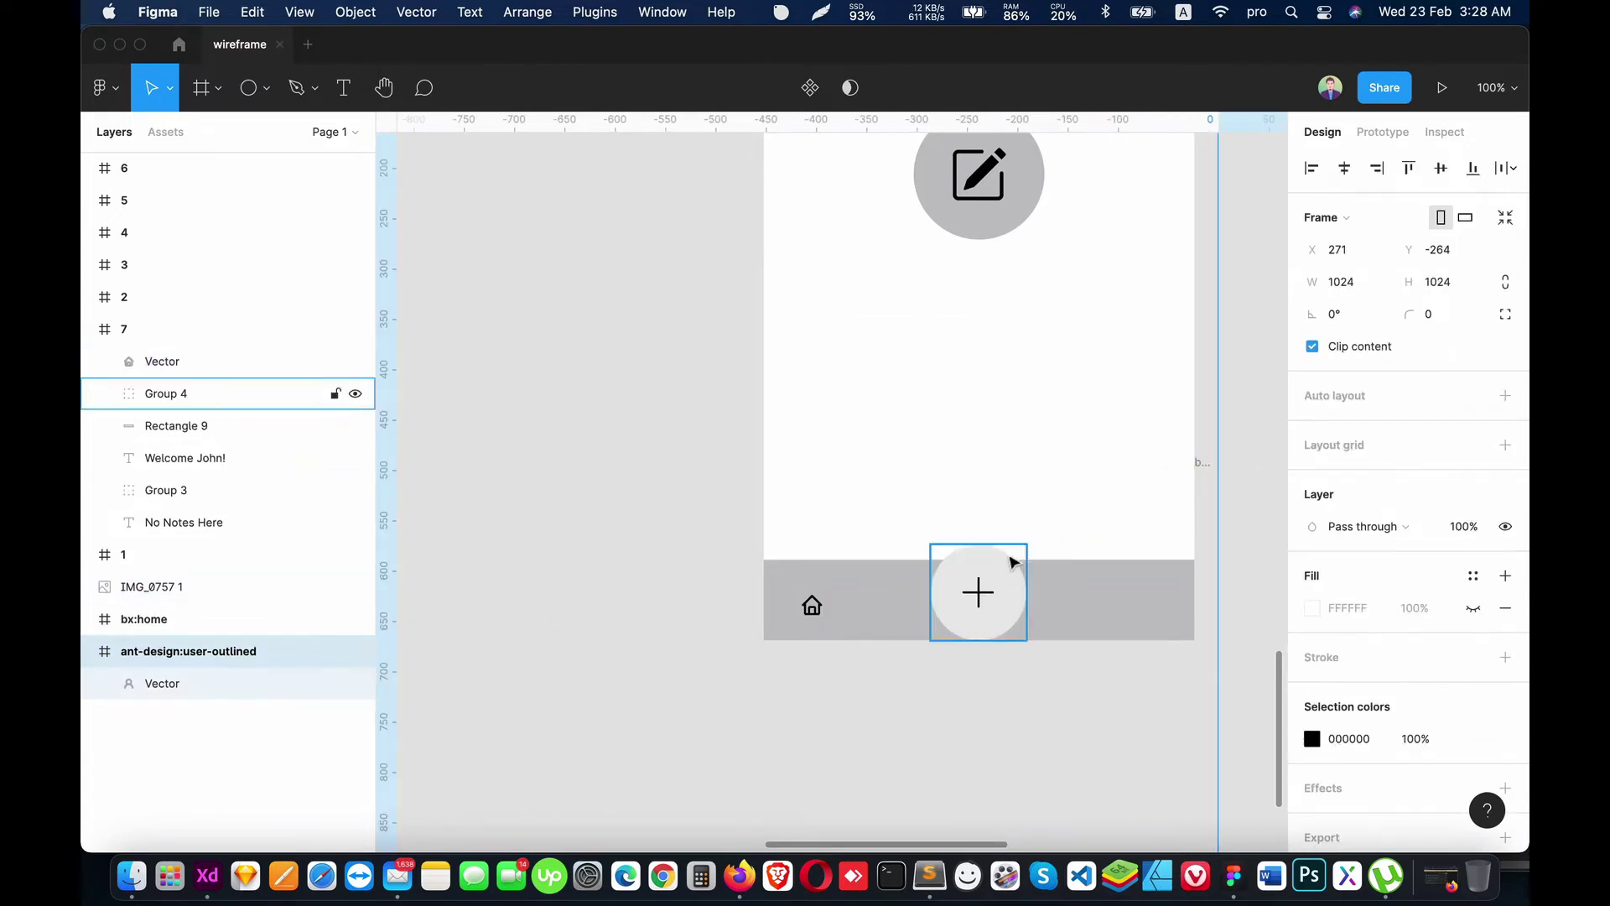
{"action": "scroll", "coordinate": [1015, 562], "scroll_direction": "up", "scroll_amount": 5}
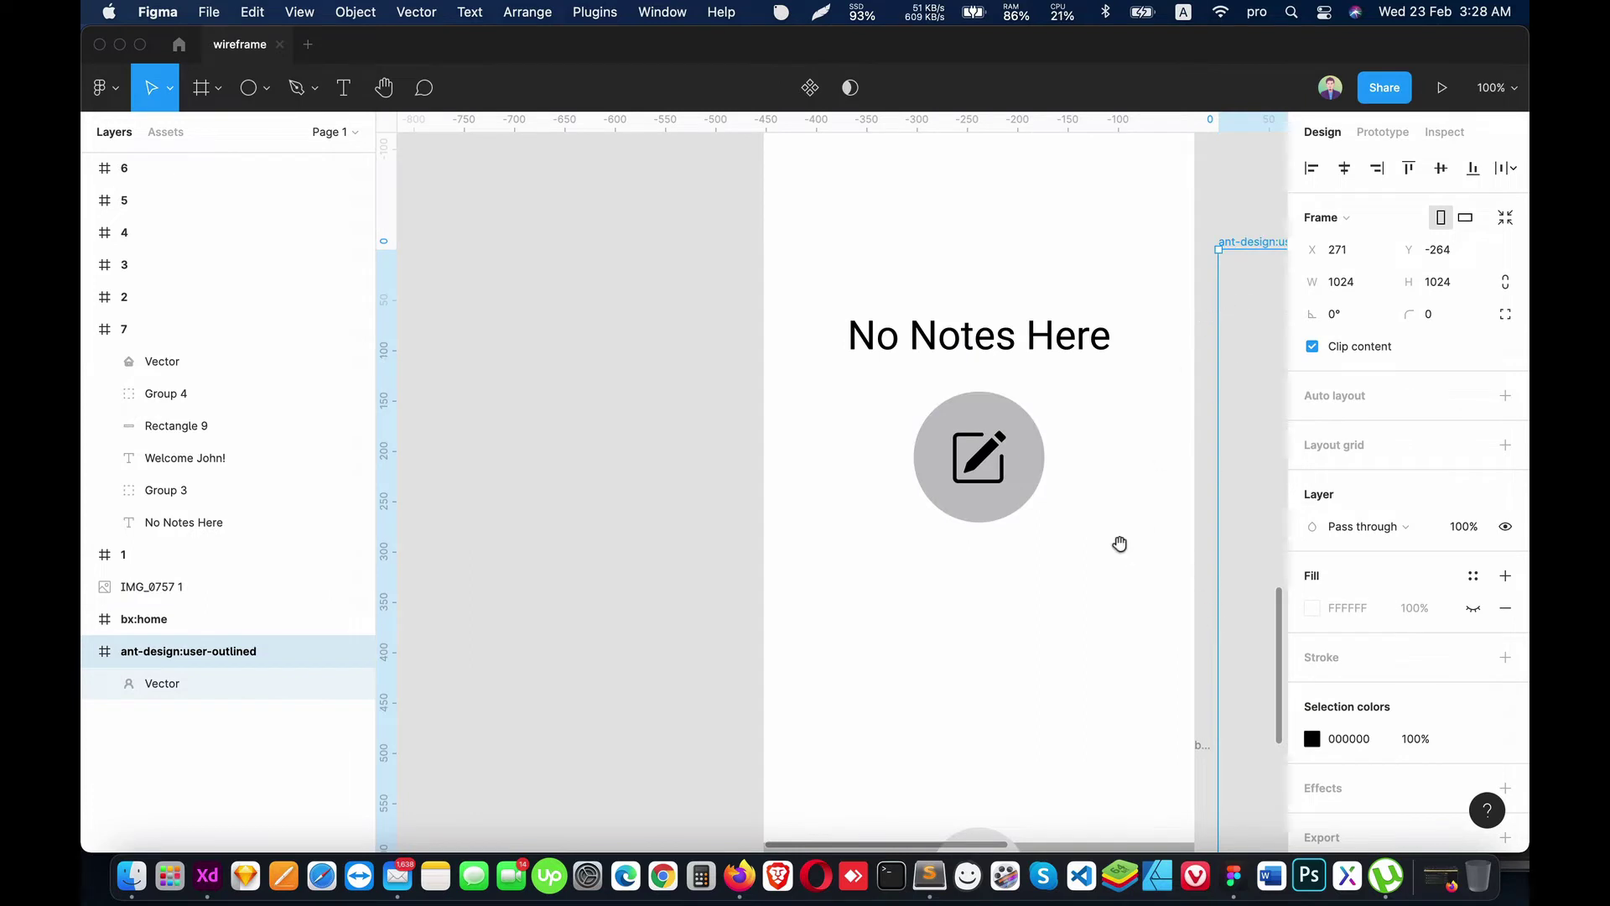
{"action": "scroll", "coordinate": [1120, 544], "scroll_direction": "right", "scroll_amount": 10}
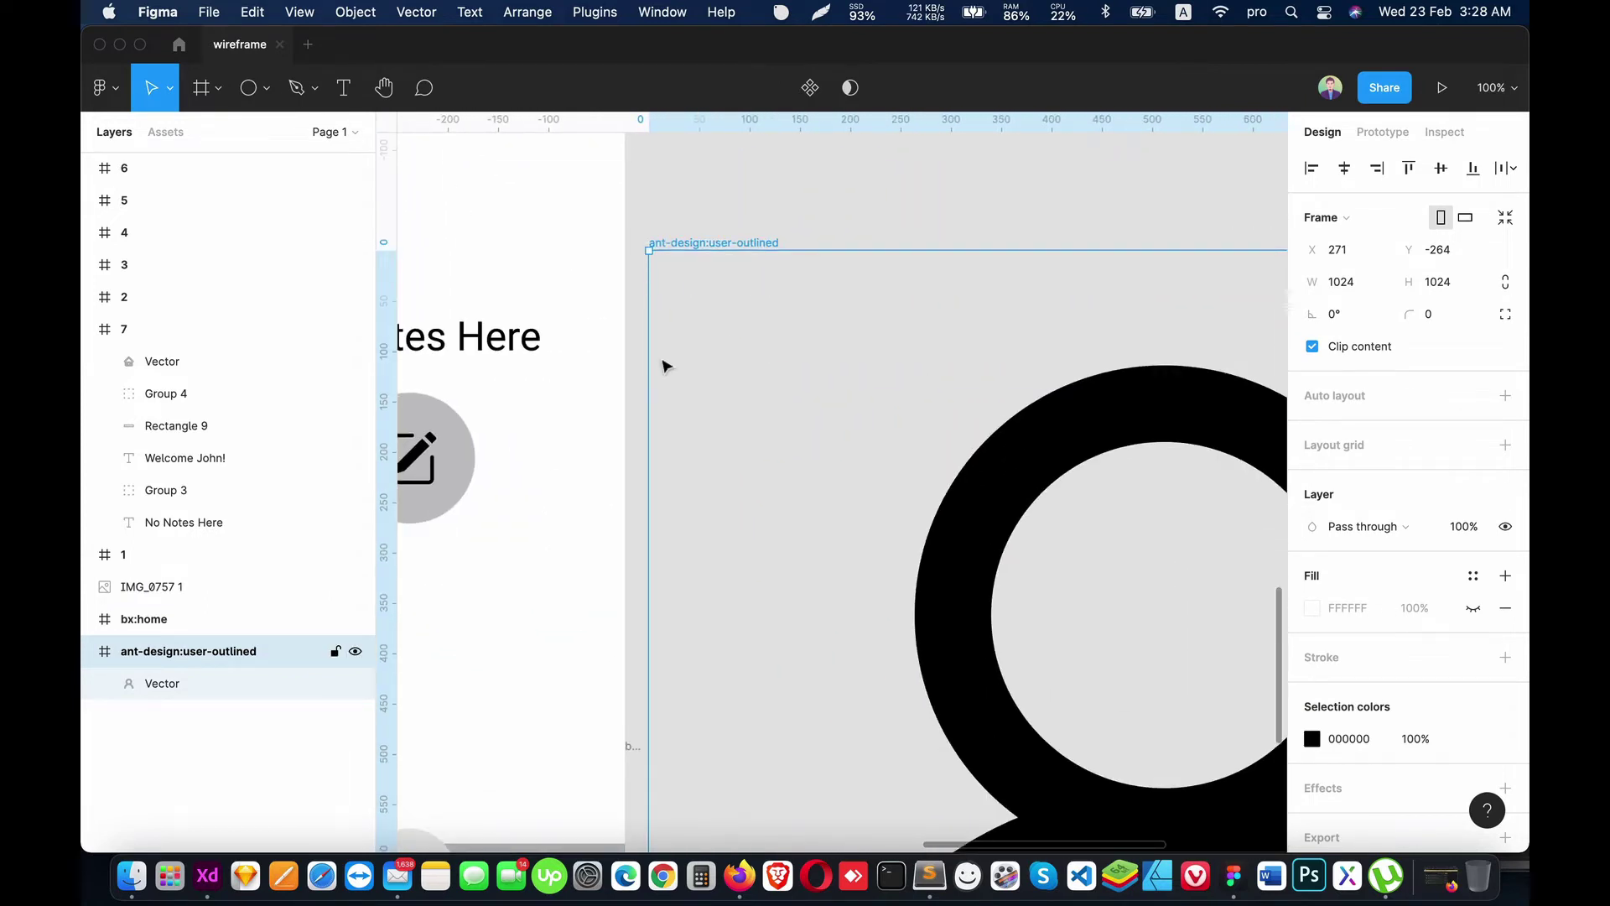
{"action": "key", "text": "minus"}
{"action": "key", "text": "minus"}
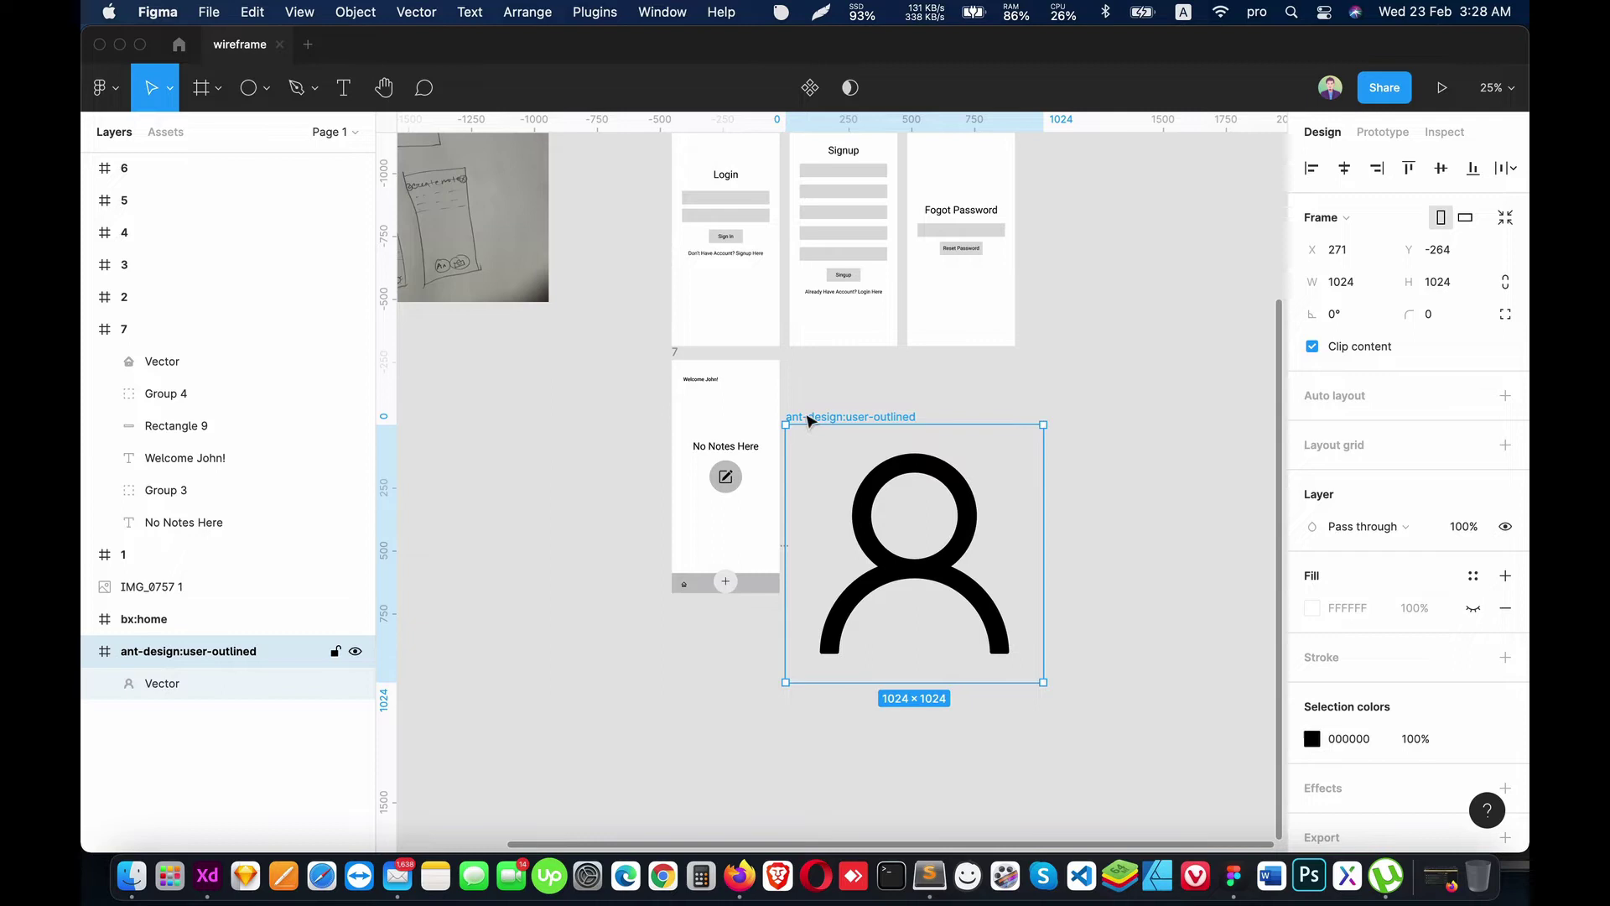
{"action": "mouse_move", "coordinate": [787, 422]}
{"action": "left_mouse_down"}
{"action": "mouse_move", "coordinate": [978, 611]}
{"action": "mouse_move", "coordinate": [996, 681]}
{"action": "left_mouse_up"}
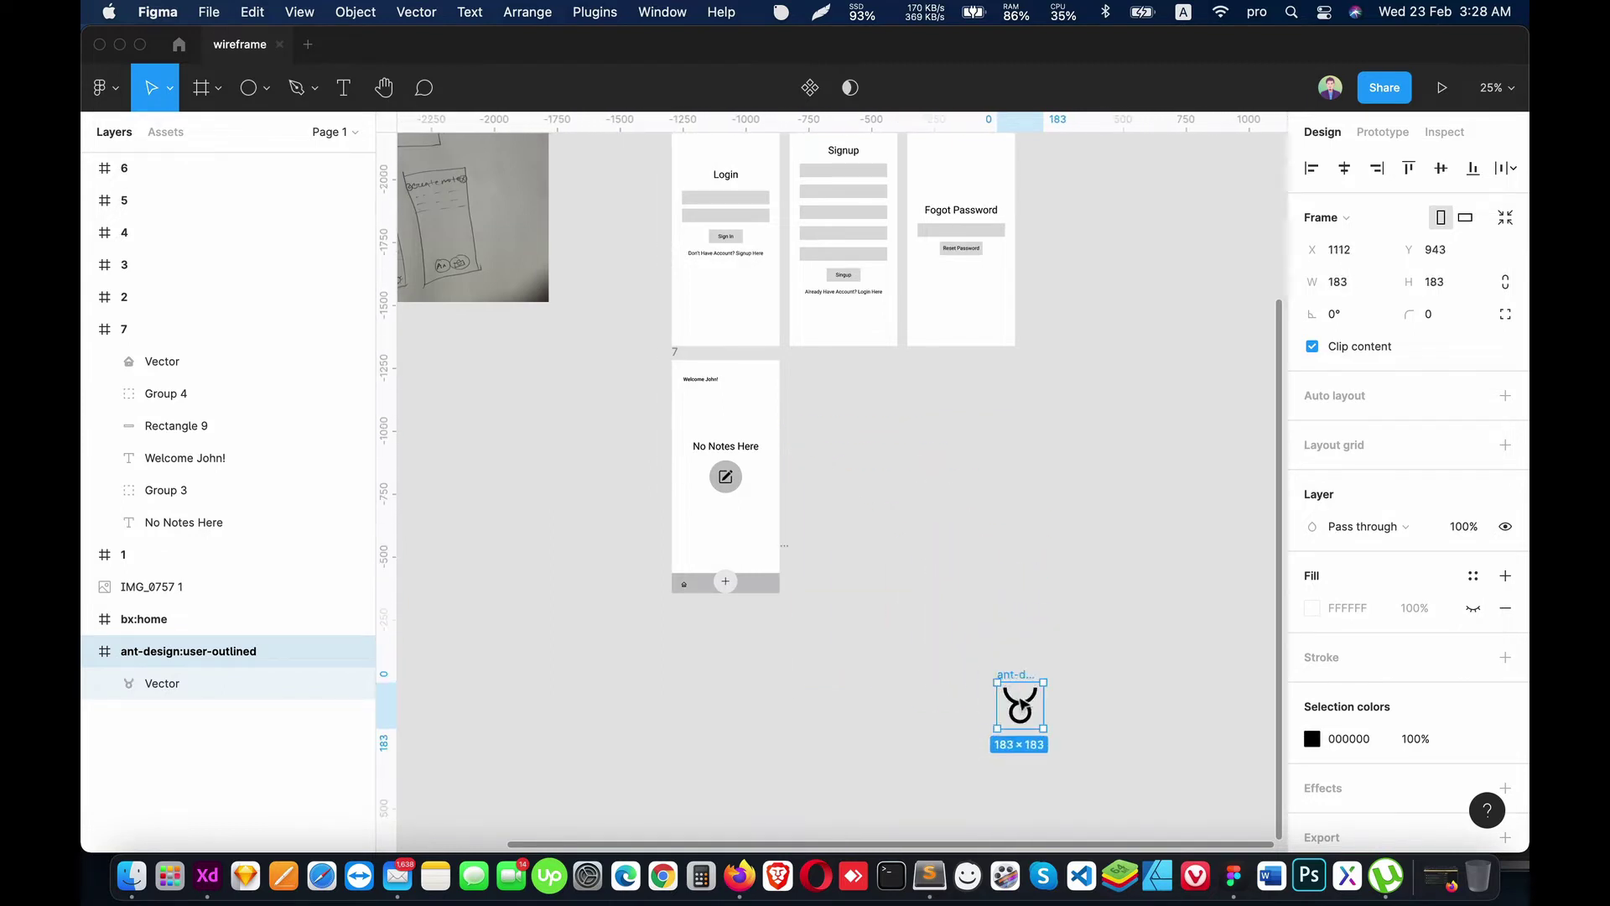
{"action": "key", "text": "ctrl+z"}
{"action": "mouse_move", "coordinate": [818, 455]}
{"action": "left_mouse_down"}
{"action": "mouse_move", "coordinate": [1019, 658]}
{"action": "mouse_move", "coordinate": [784, 541]}
{"action": "mouse_move", "coordinate": [740, 537]}
{"action": "left_mouse_up"}
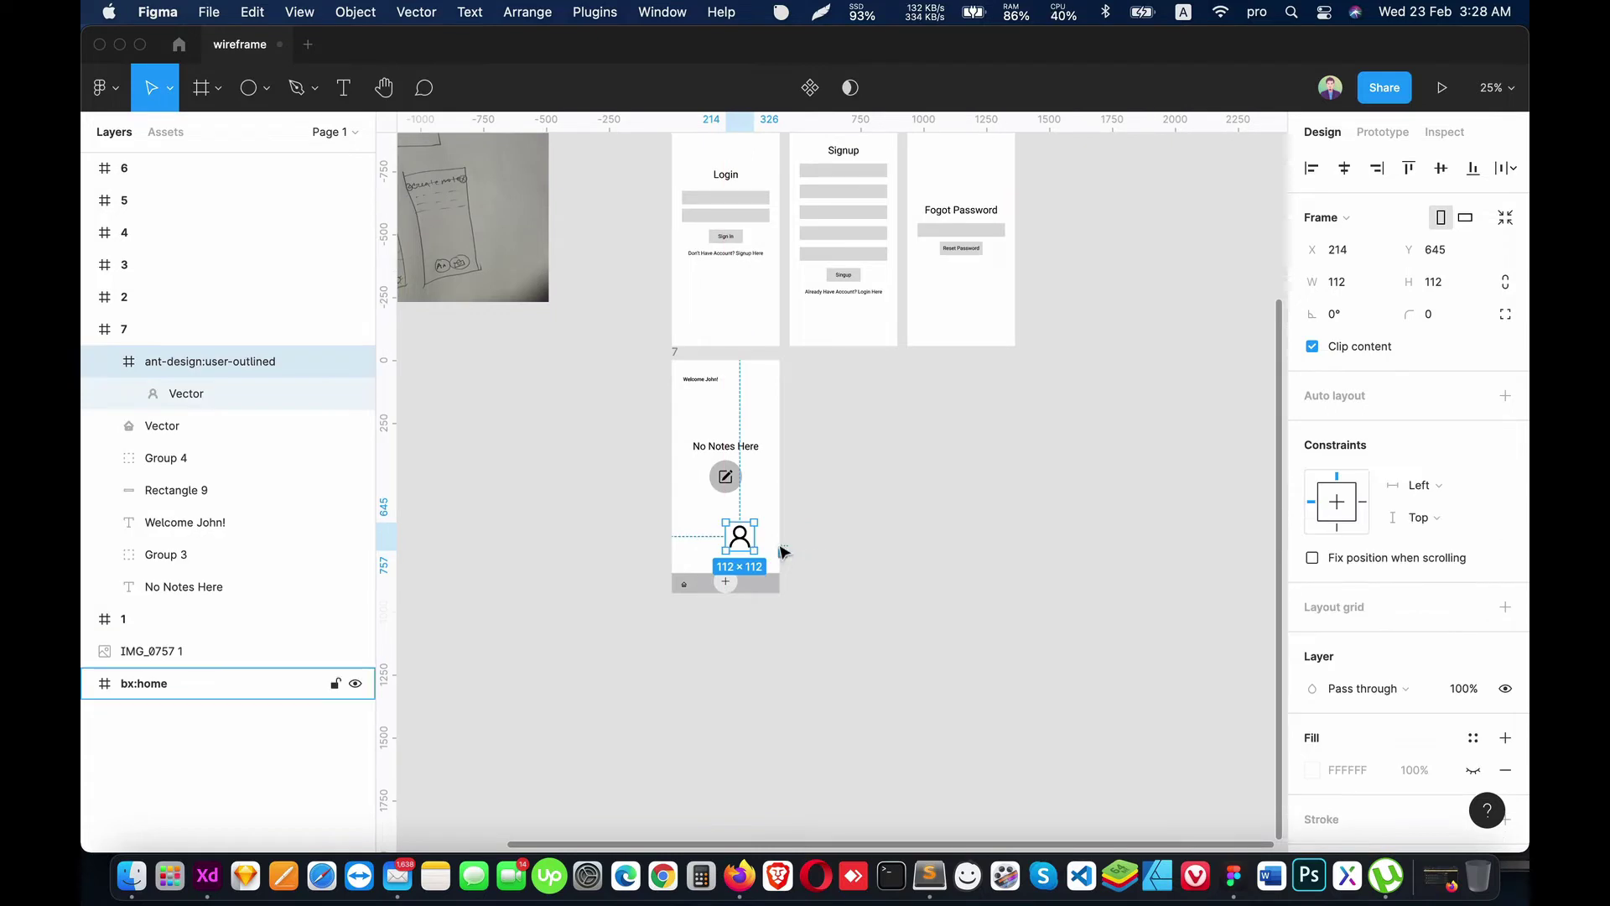
{"action": "left_click", "coordinate": [781, 551]}
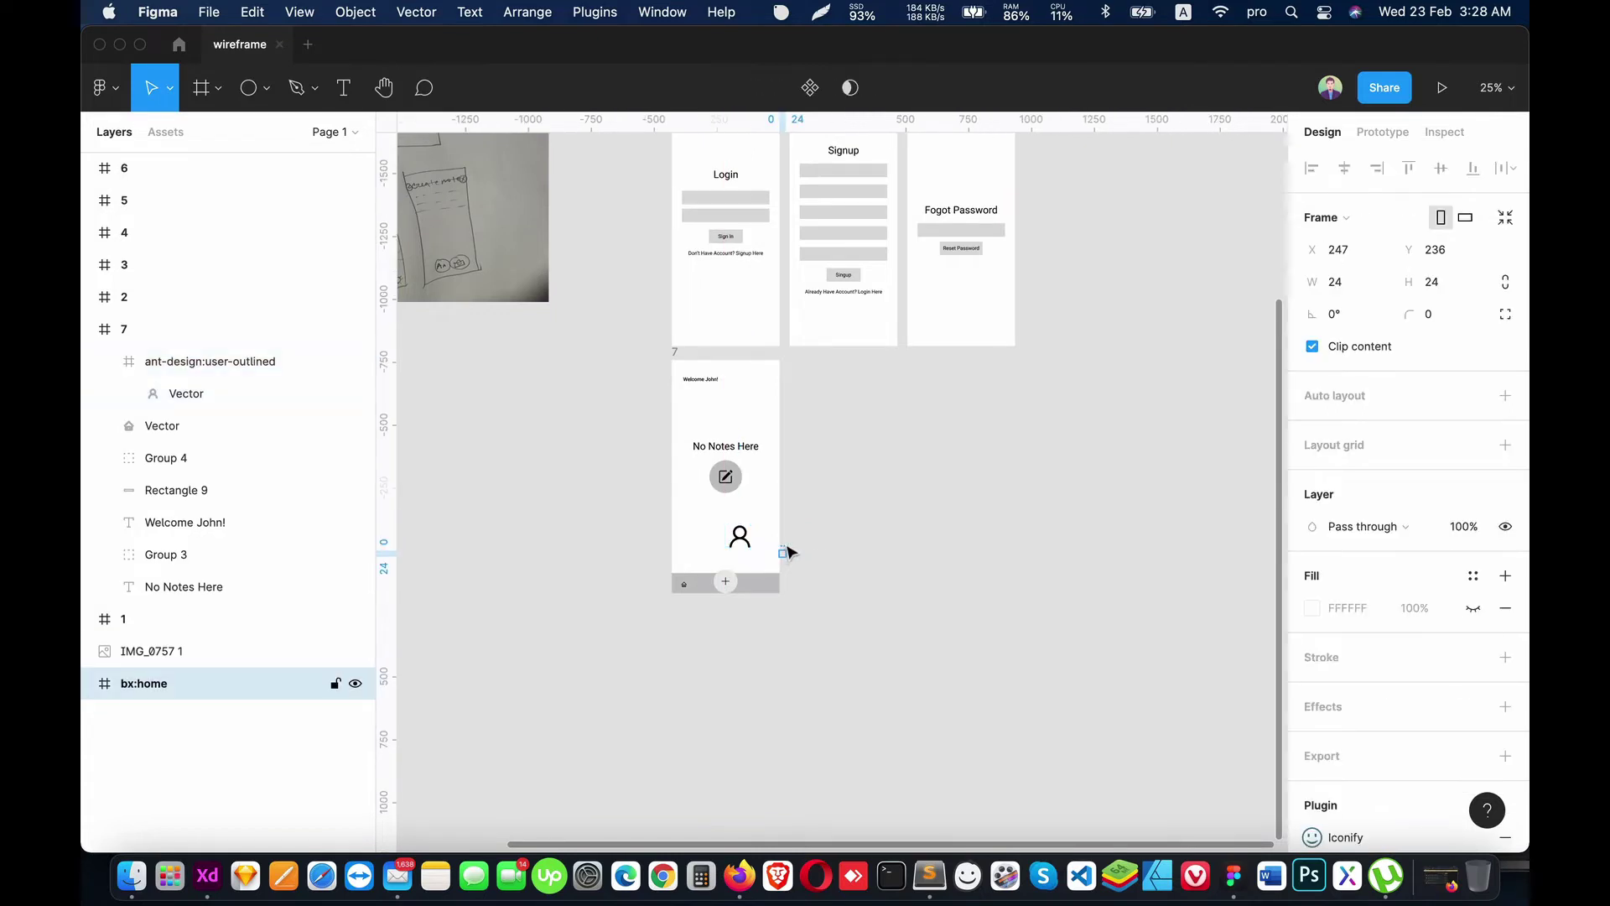
{"action": "key", "text": "Delete"}
{"action": "key", "text": "super+equal"}
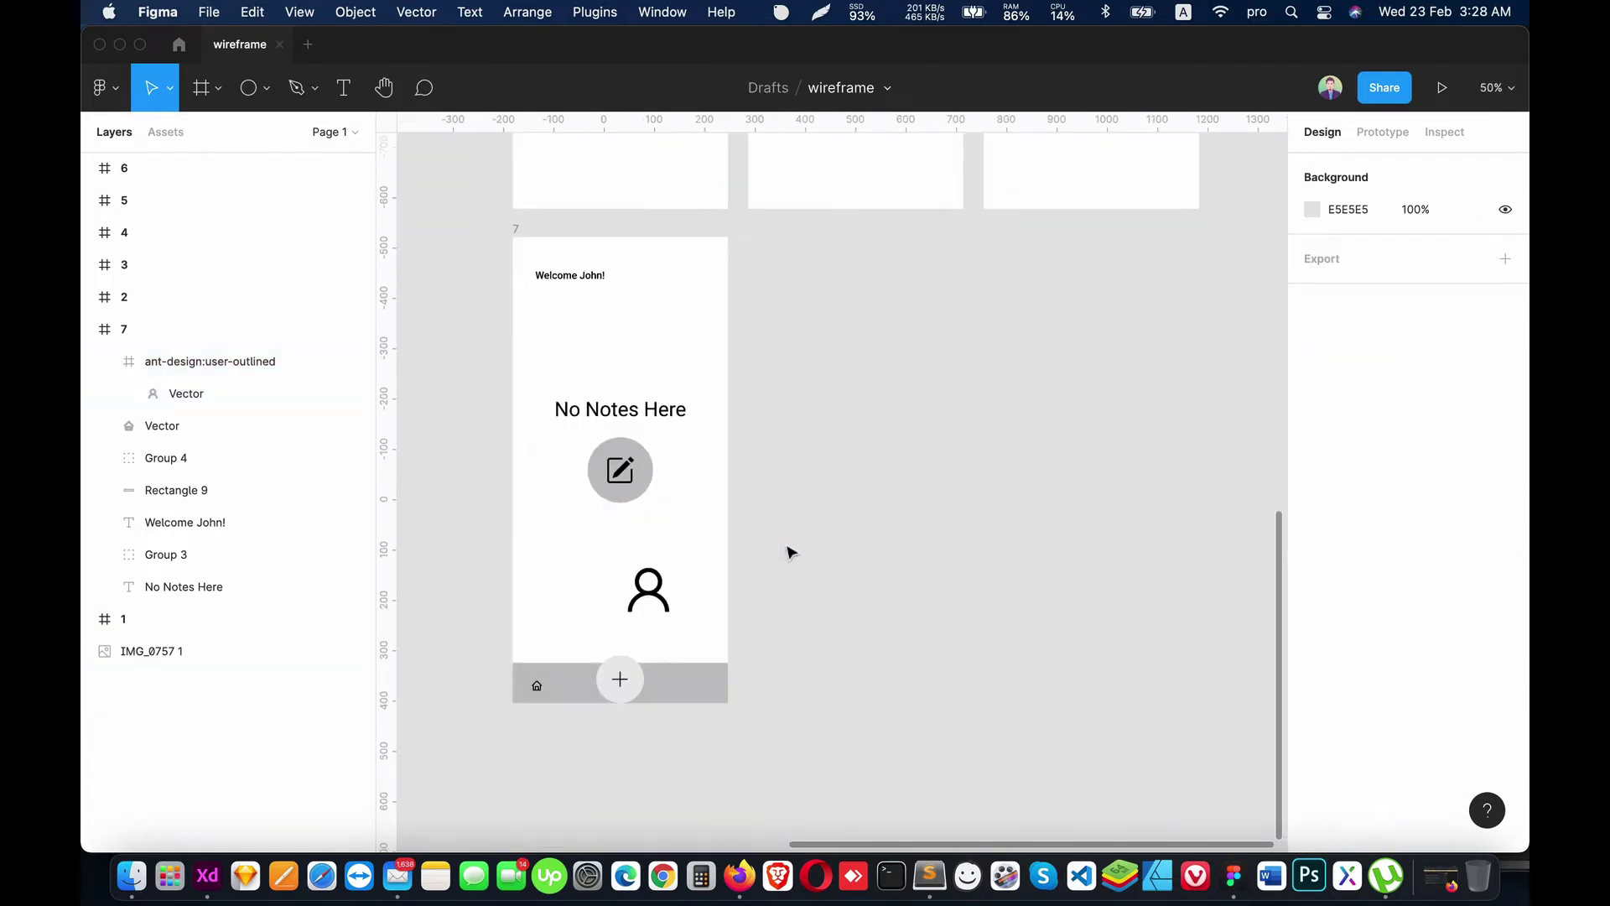
Step: Move the user vector out of its wrapper frame and delete the empty wrapper
{"action": "left_click", "coordinate": [153, 394]}
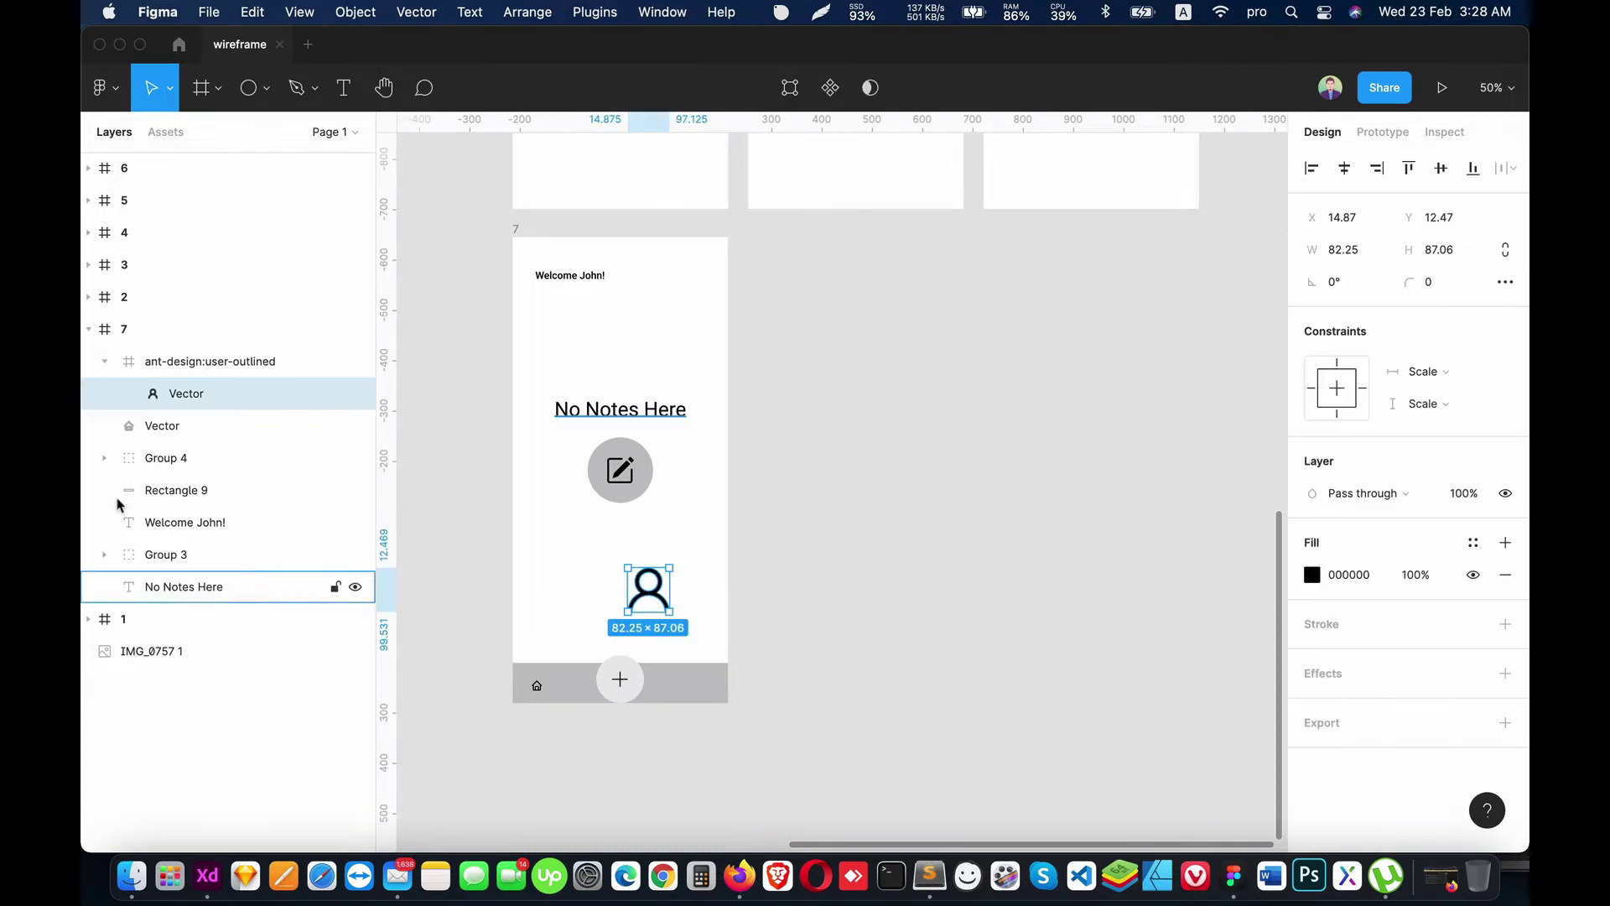
{"action": "left_click_drag", "start_coordinate": [154, 394], "coordinate": [151, 345]}
{"action": "left_click", "coordinate": [141, 400]}
{"action": "key", "text": "Delete"}
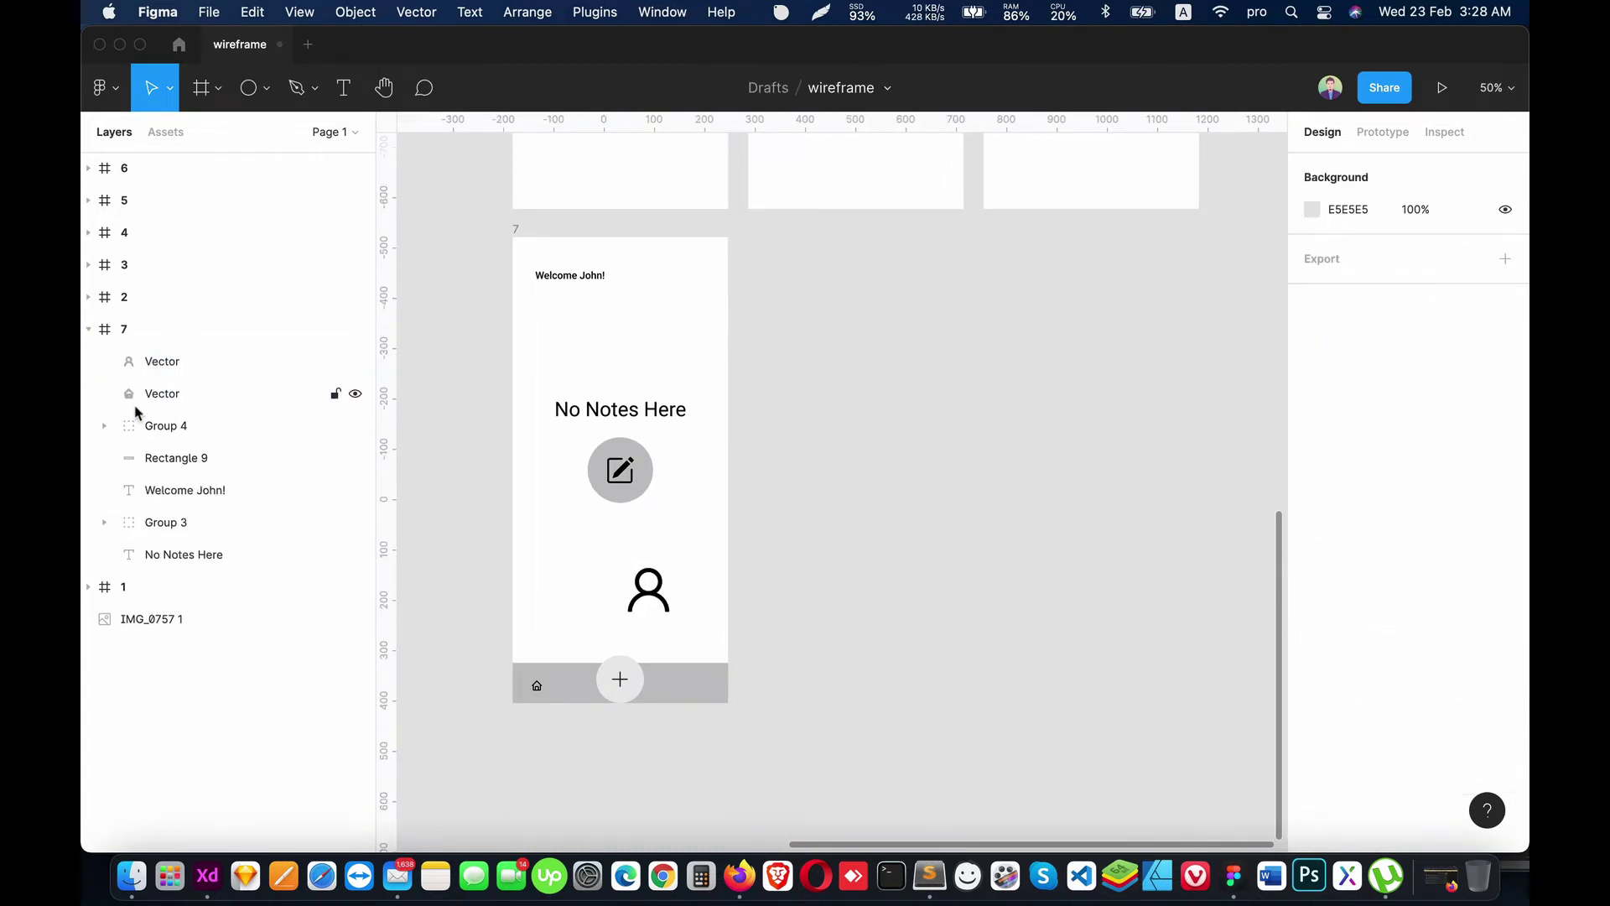
{"action": "left_click", "coordinate": [130, 587]}
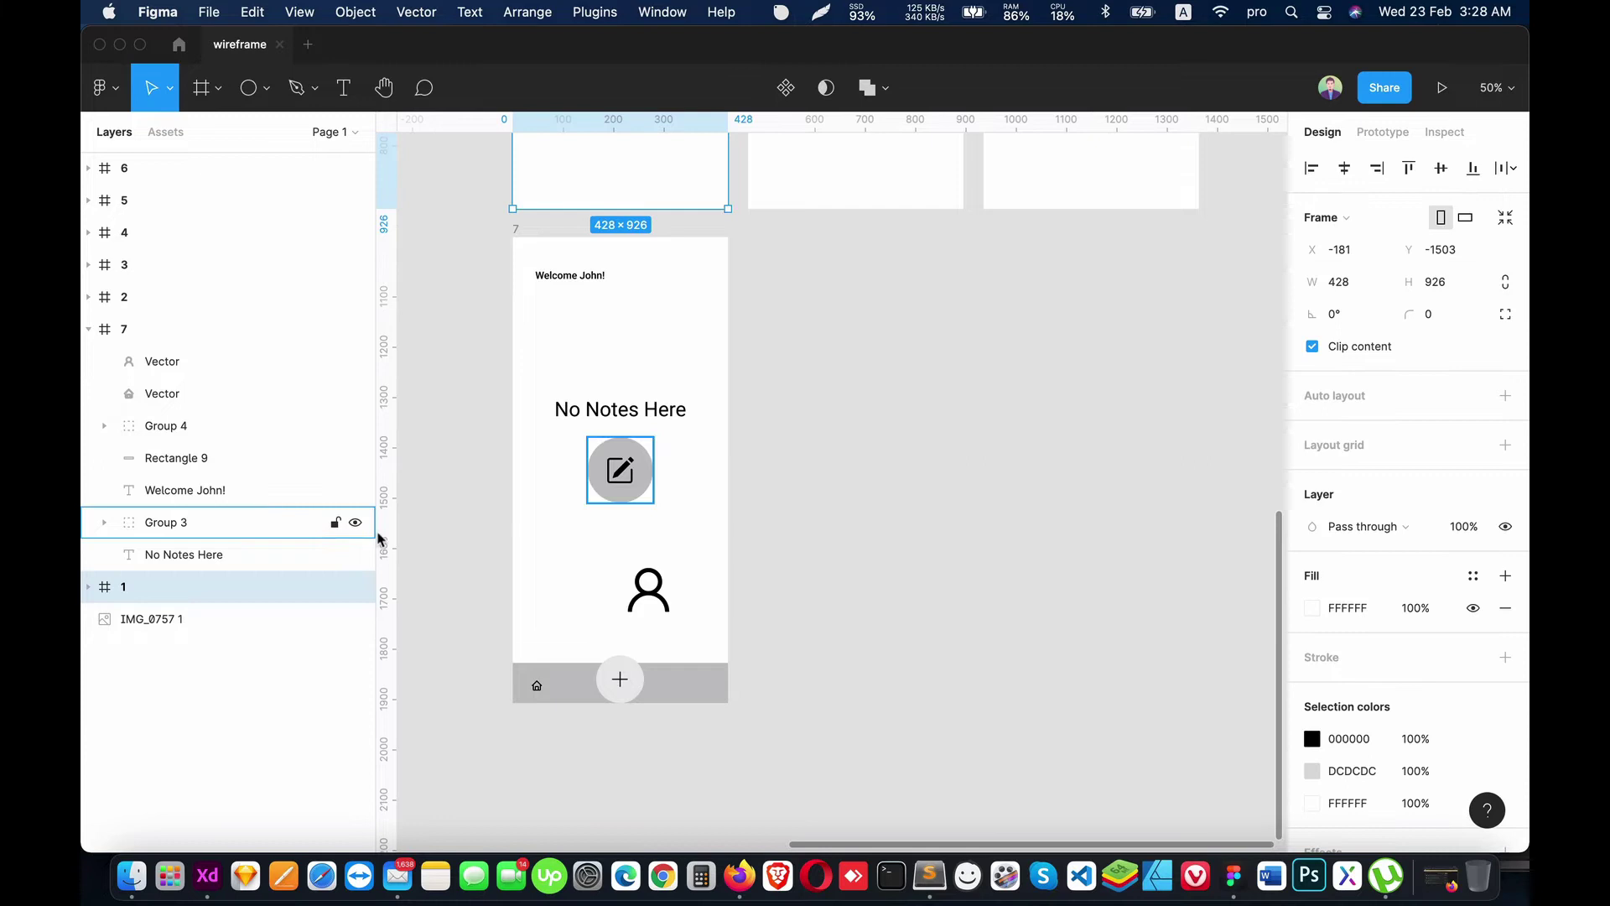
Step: Move the person icon to the bar's right end and shrink it to about 33×35
{"action": "scroll", "coordinate": [611, 514], "scroll_direction": "up", "scroll_amount": 5}
{"action": "left_click", "coordinate": [149, 362]}
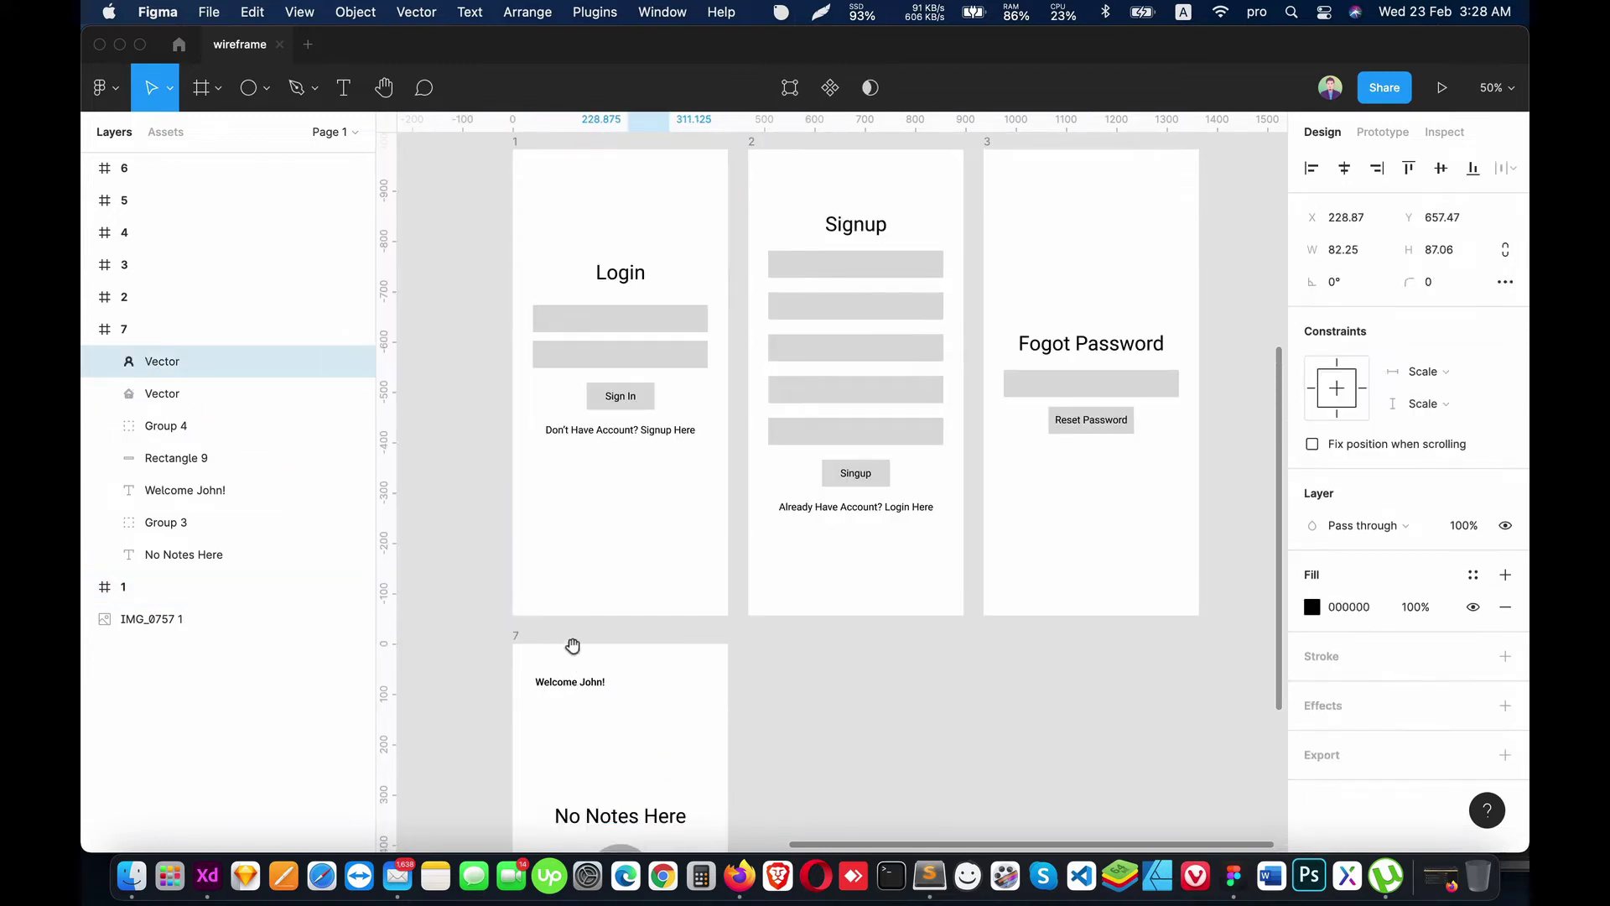
{"action": "left_click_drag", "start_coordinate": [573, 645], "coordinate": [614, 418]}
{"action": "scroll", "coordinate": [697, 564], "scroll_direction": "down", "scroll_amount": 5}
{"action": "key", "text": "shift+0"}
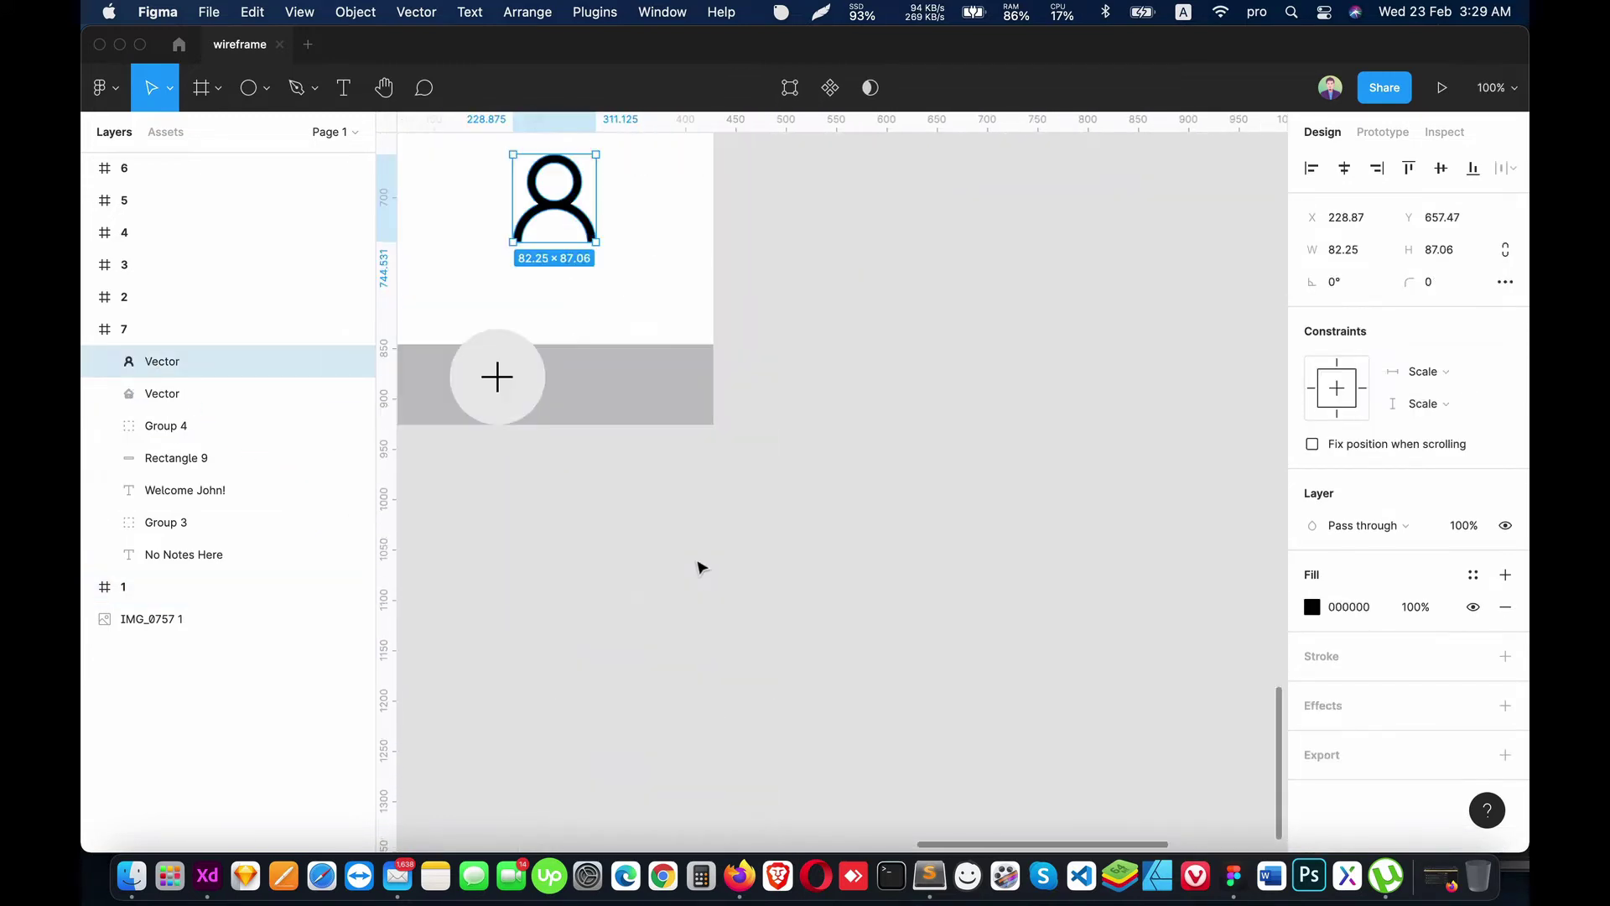
{"action": "scroll", "coordinate": [903, 730], "scroll_direction": "up", "scroll_amount": 2}
{"action": "scroll", "coordinate": [902, 730], "scroll_direction": "left", "scroll_amount": 3}
{"action": "left_click_drag", "start_coordinate": [814, 429], "coordinate": [916, 605]}
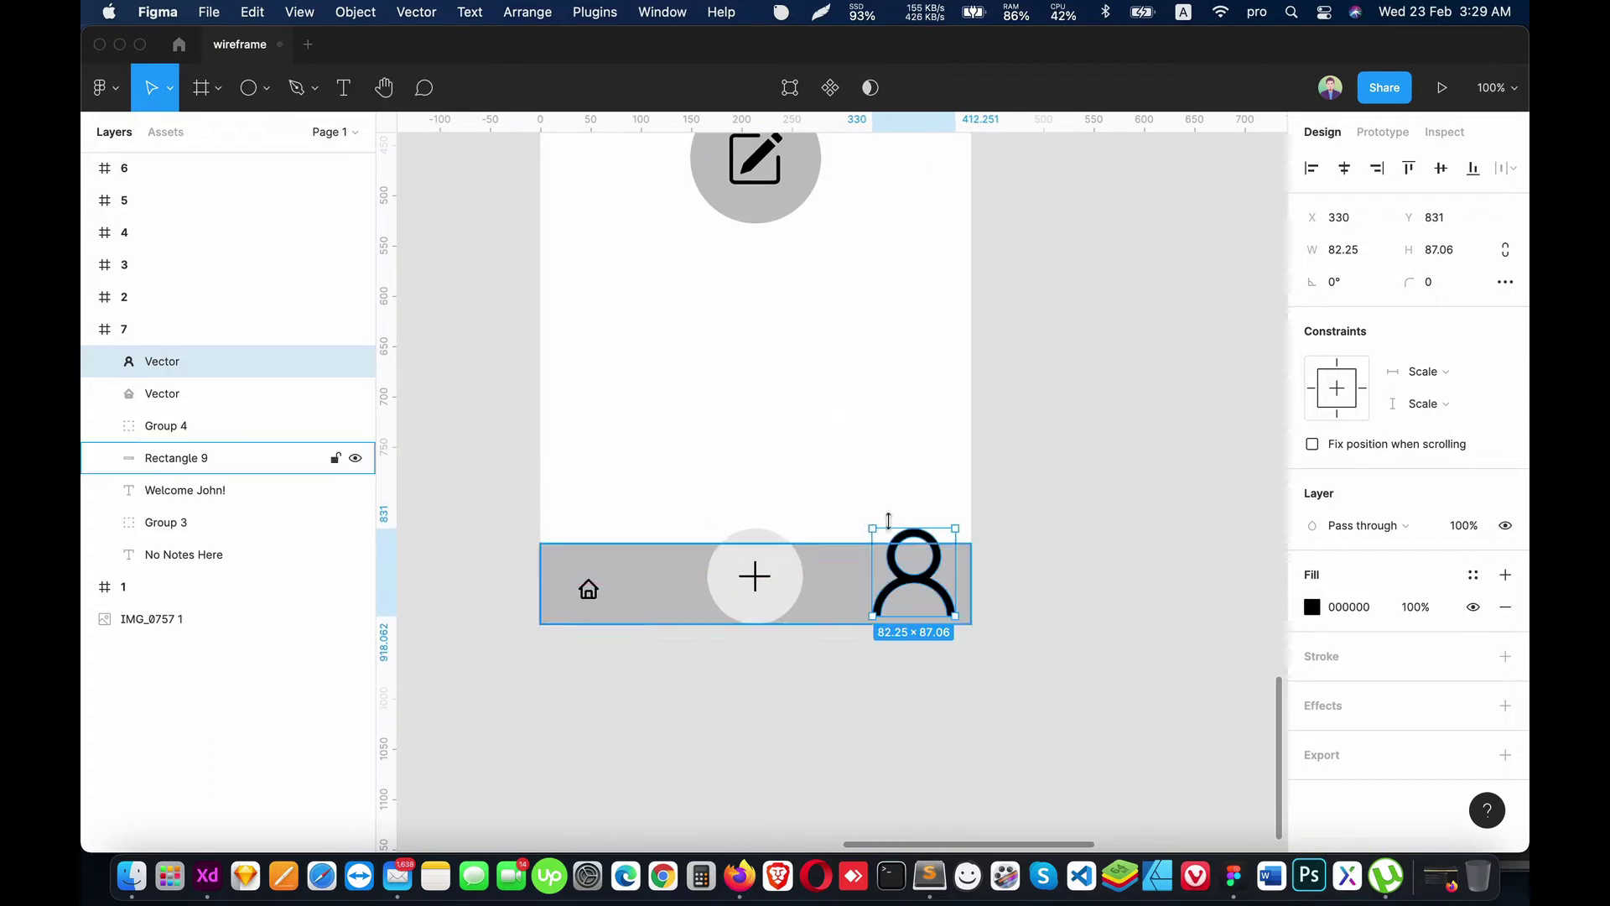
{"action": "left_click_drag", "start_coordinate": [873, 529], "coordinate": [927, 596]}
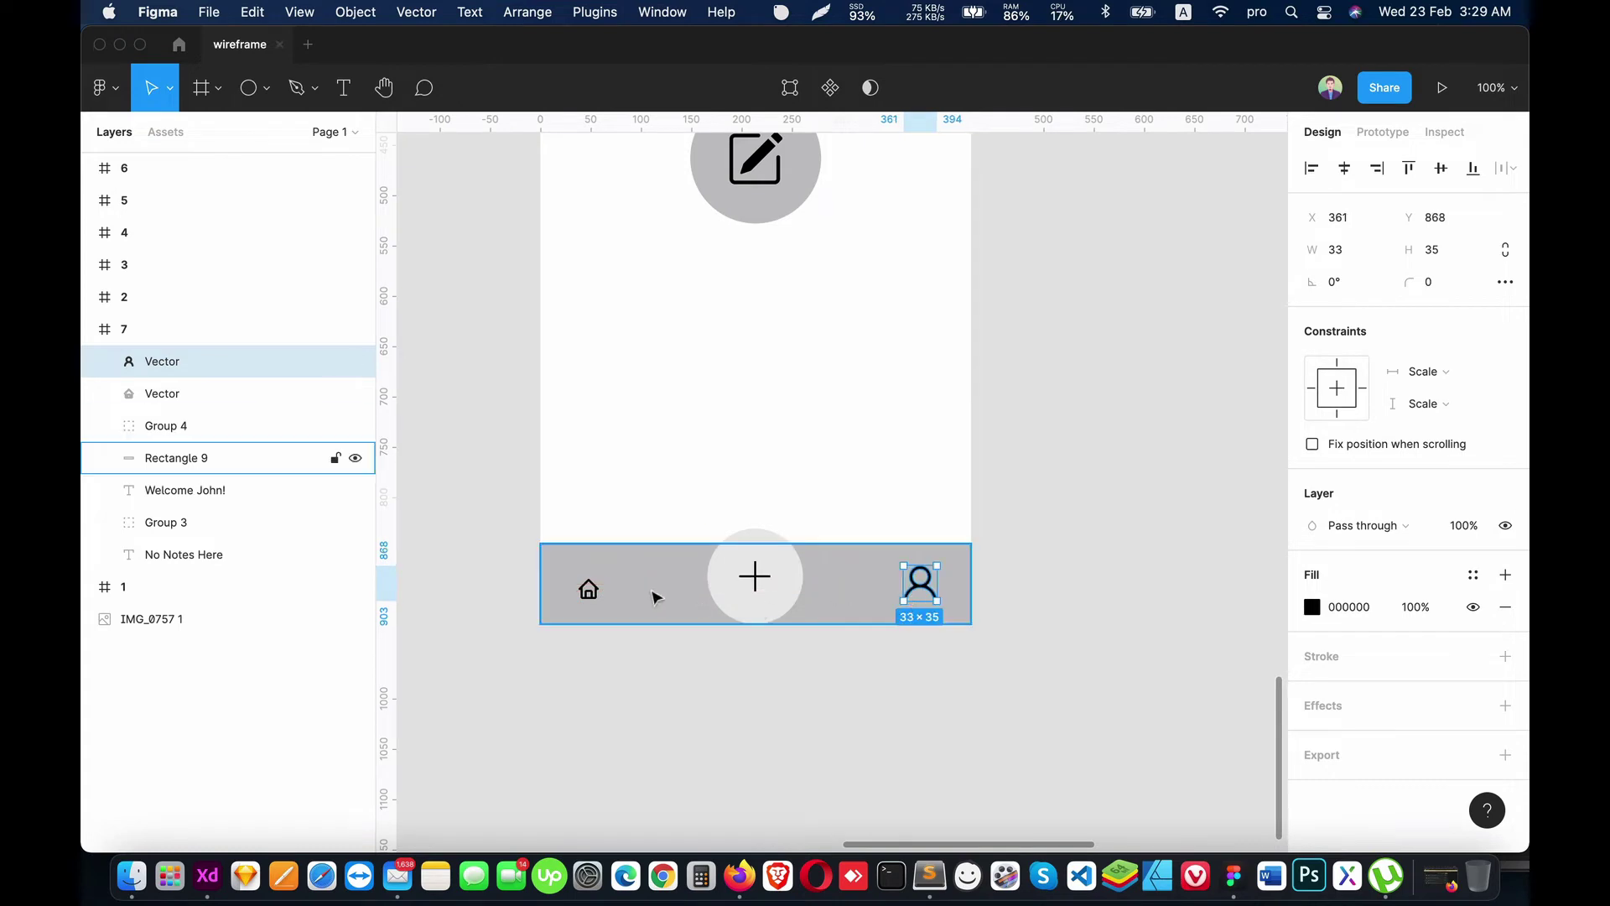
Step: Enlarge the home icon to 40×40 and group it with the person icon
{"action": "left_click", "coordinate": [588, 593]}
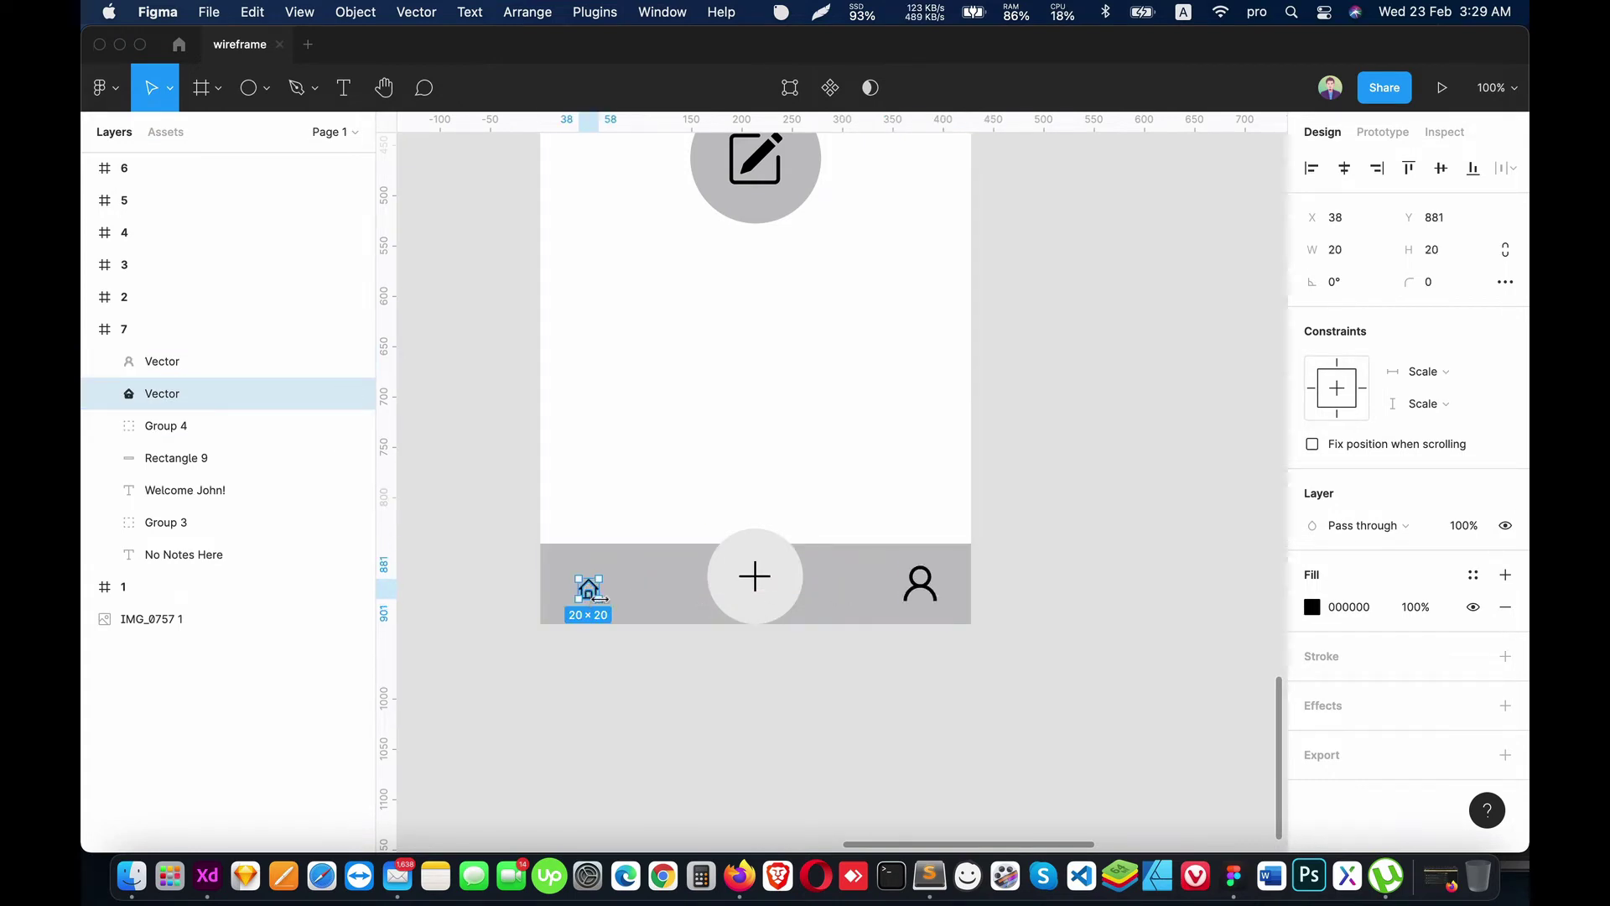
{"action": "left_click_drag", "start_coordinate": [599, 599], "coordinate": [619, 620]}
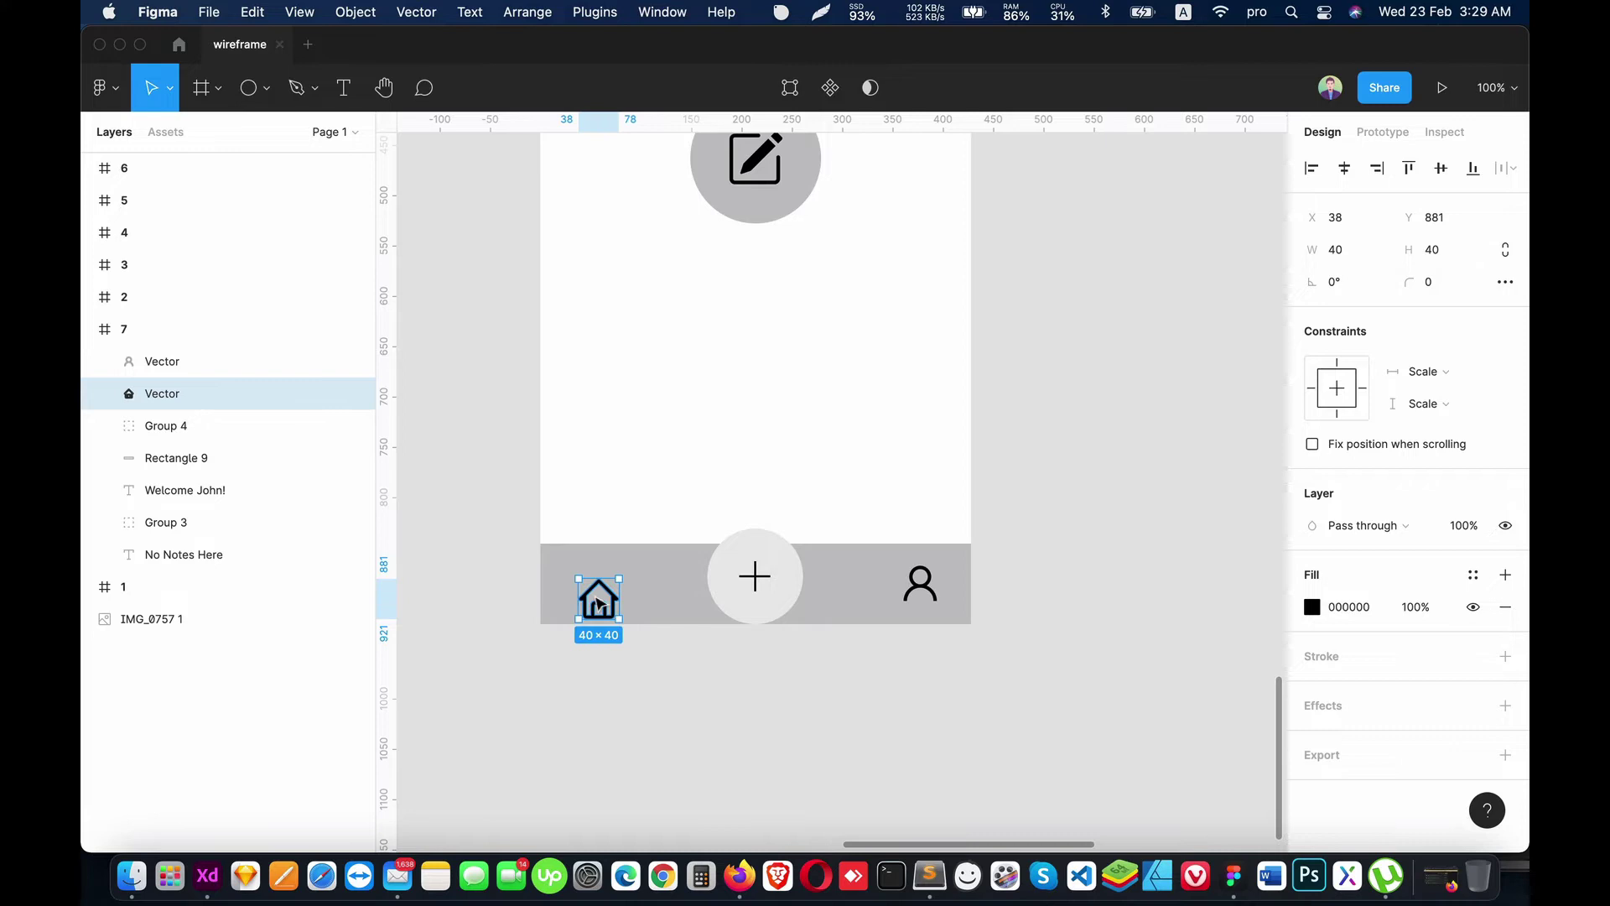
{"action": "left_click_drag", "start_coordinate": [598, 602], "coordinate": [598, 585]}
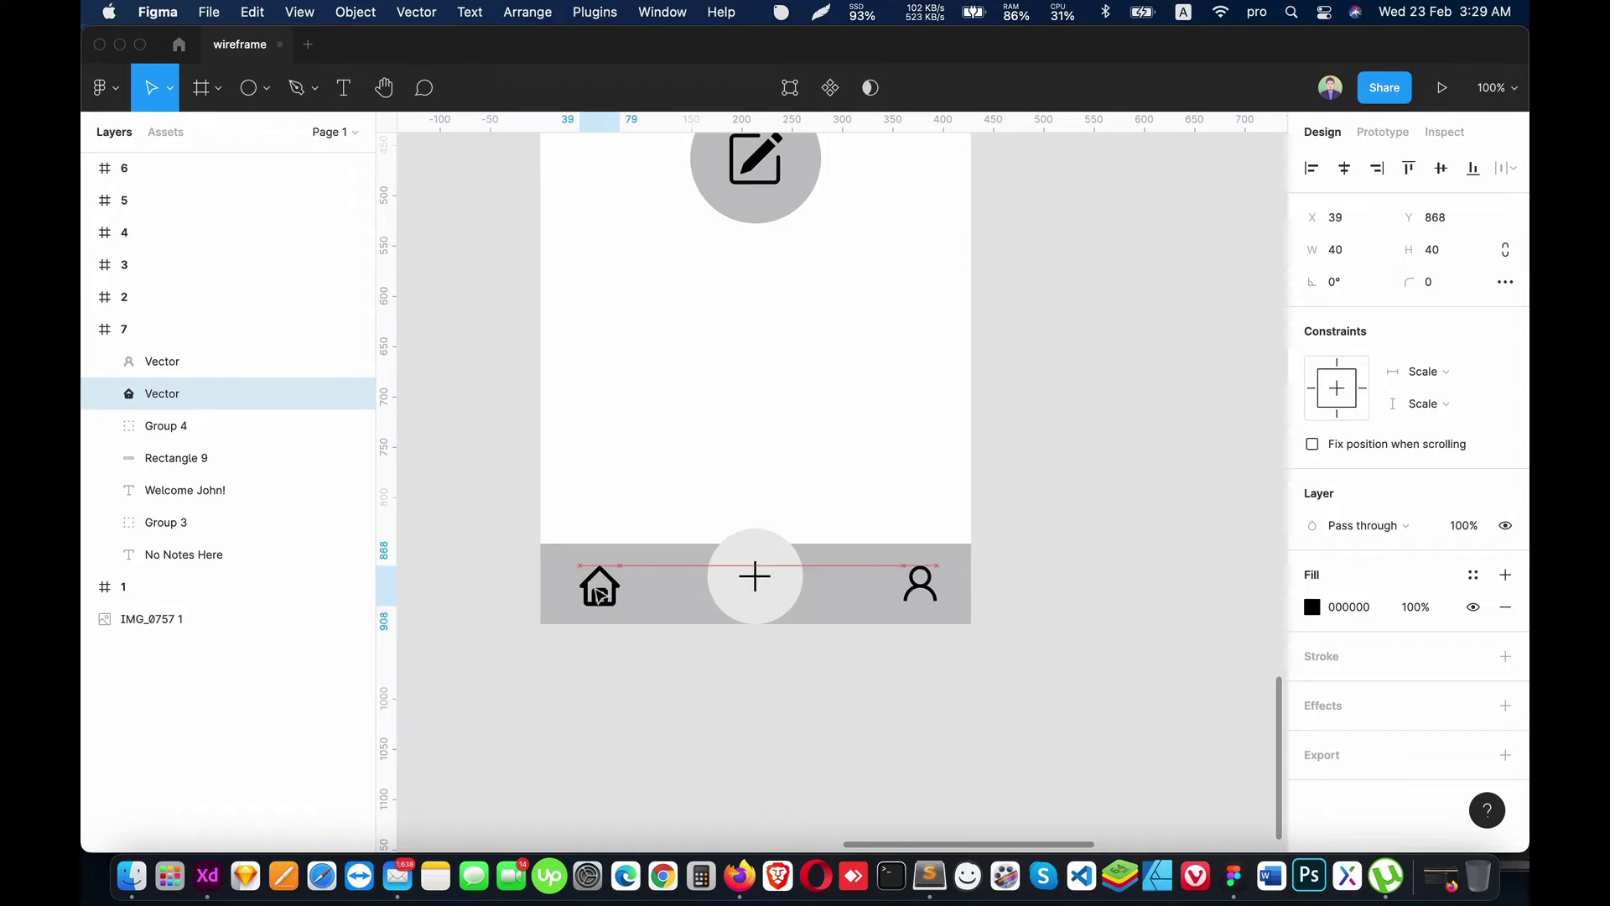
{"action": "left_click", "coordinate": [159, 422]}
{"action": "left_click", "coordinate": [164, 393]}
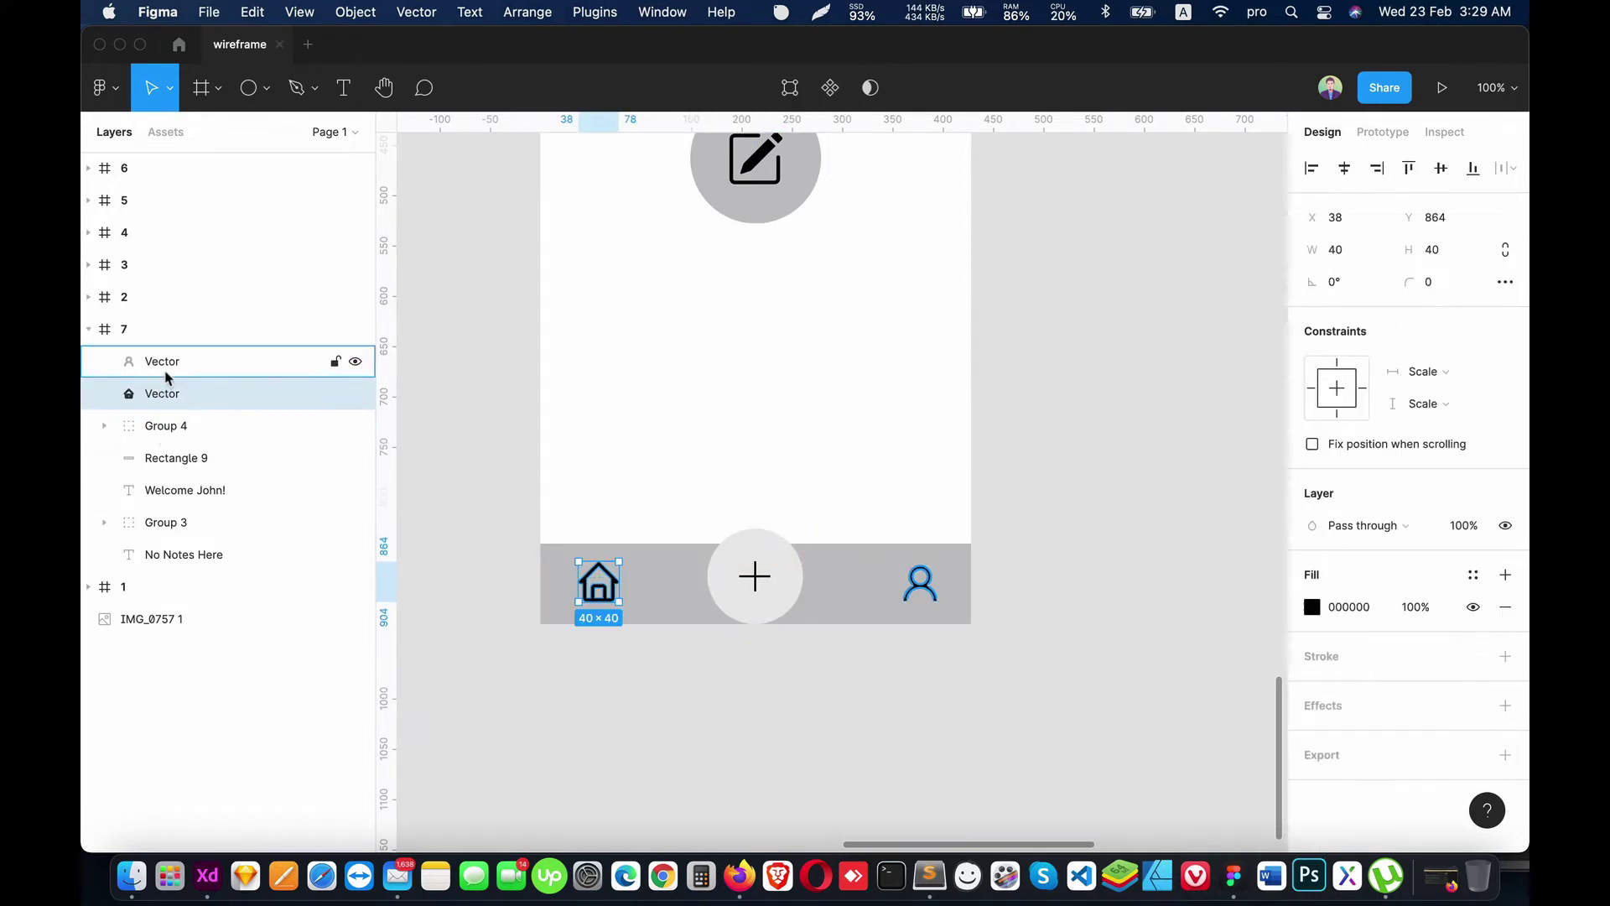
{"action": "left_click", "coordinate": [165, 369], "text": "shift"}
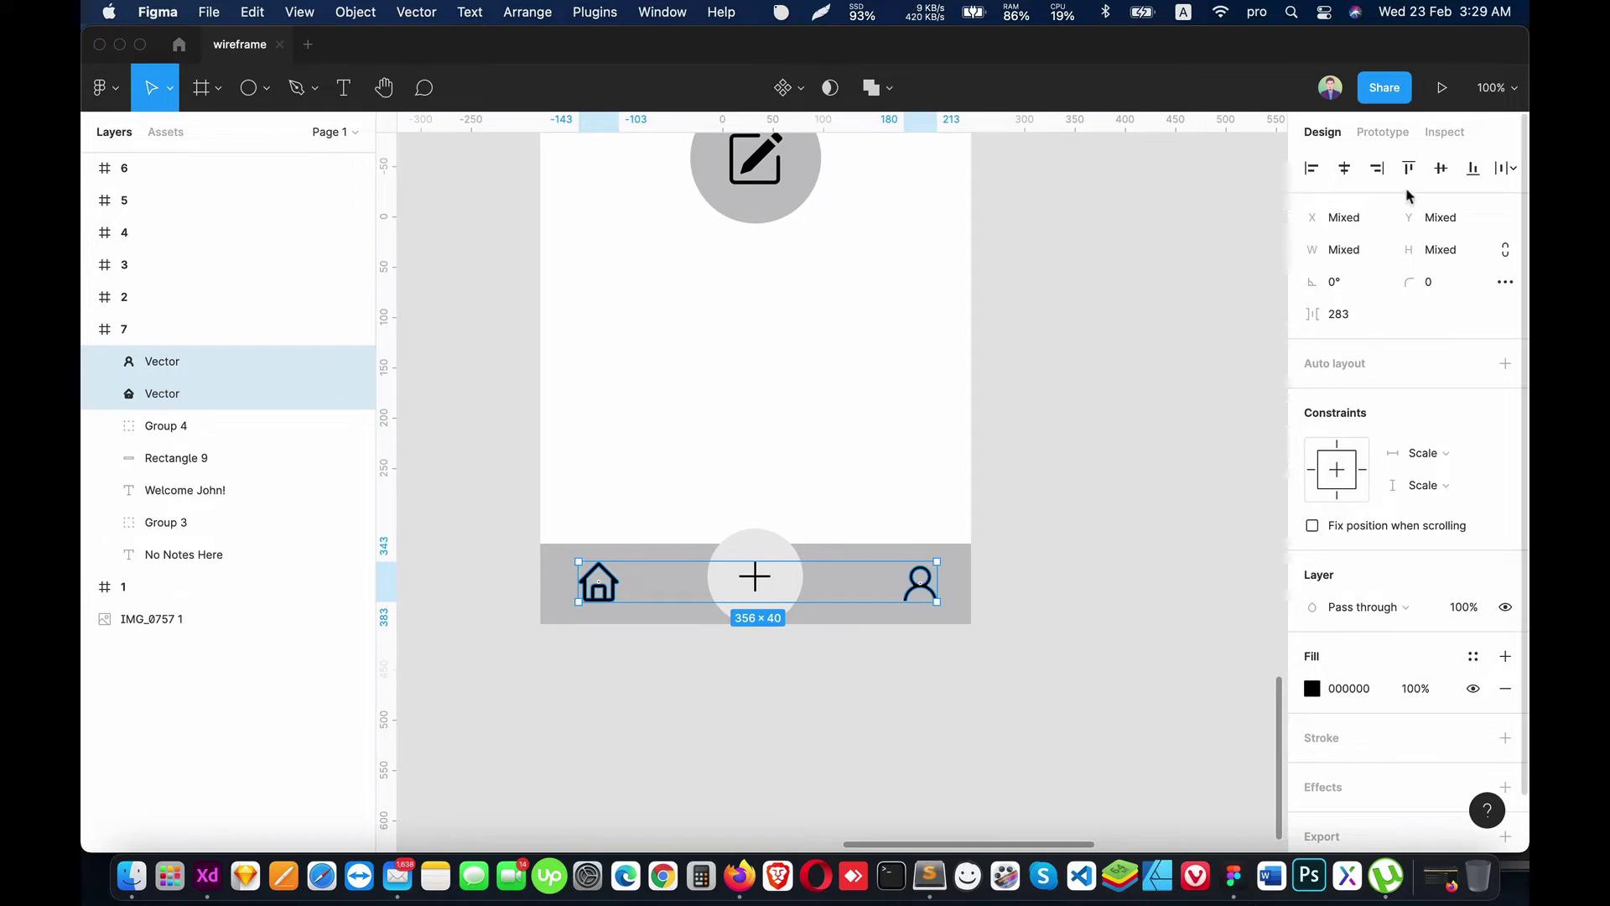
{"action": "key", "text": "super+g"}
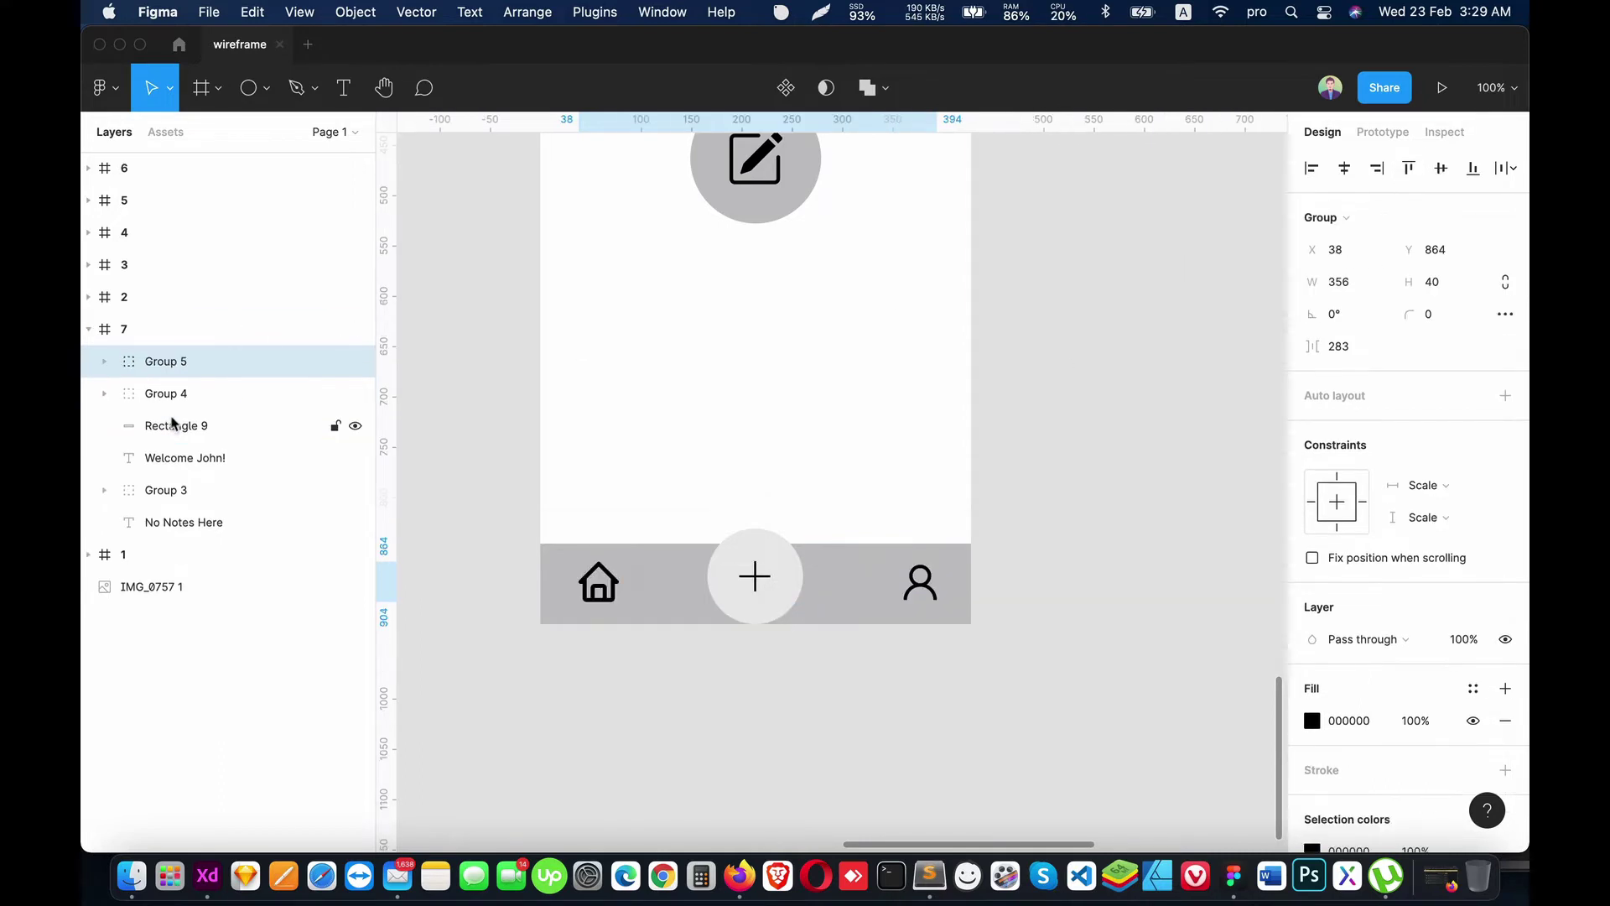
Step: Group the icon pair with Rectangle 9 and the plus button group
{"action": "left_click_drag", "start_coordinate": [172, 362], "coordinate": [177, 413]}
{"action": "left_click", "coordinate": [189, 428], "text": "shift"}
{"action": "left_click", "coordinate": [166, 361]}
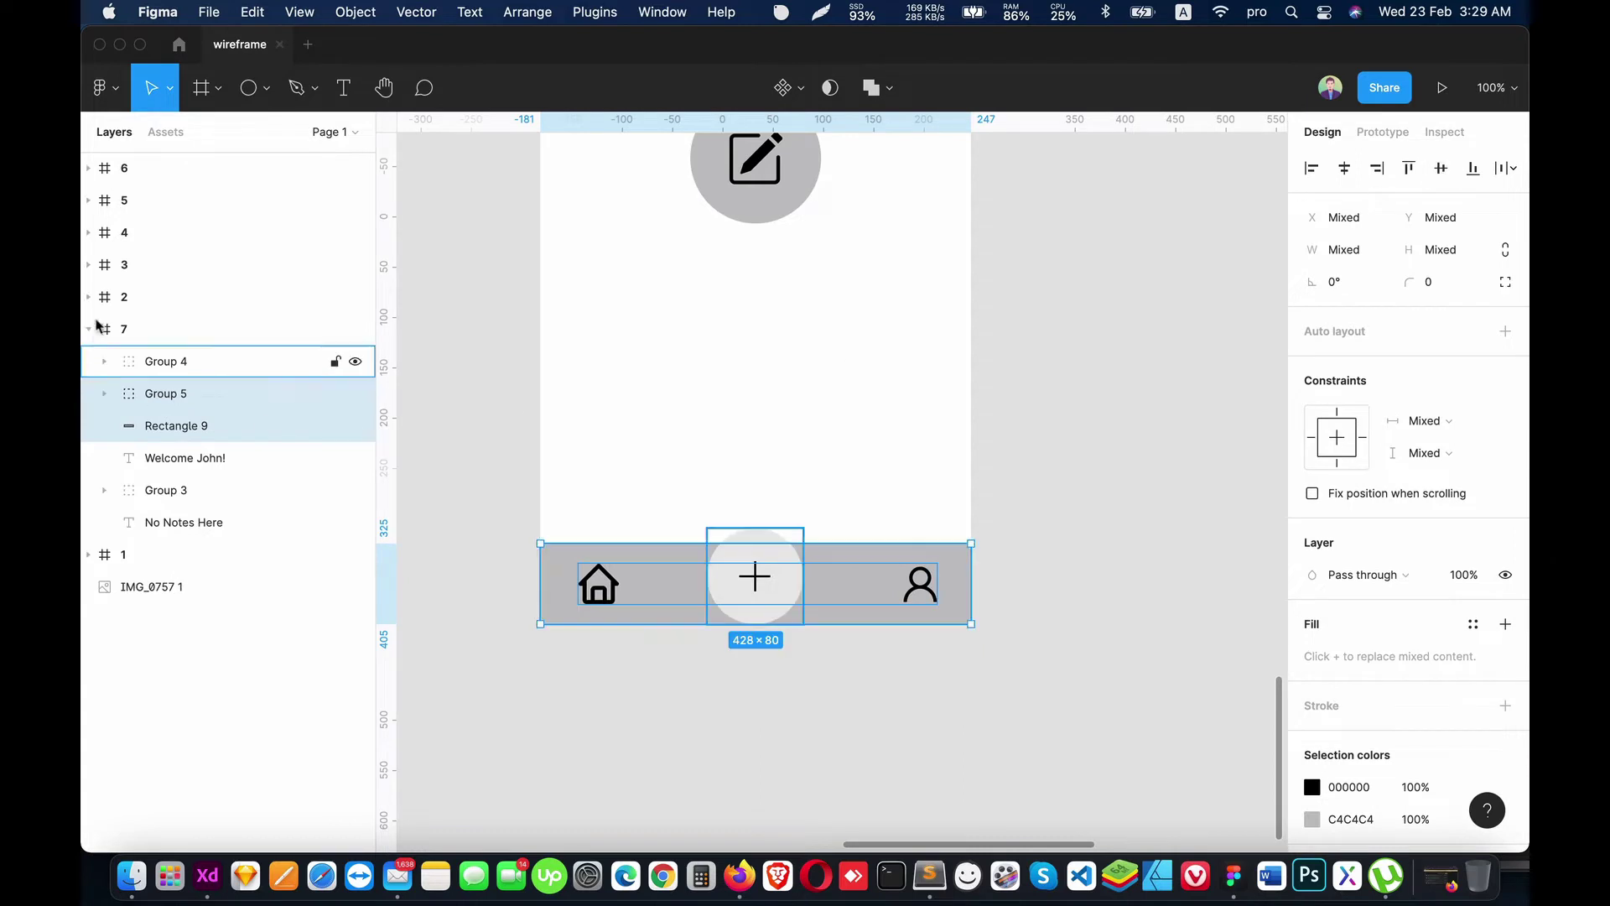
{"action": "left_click", "coordinate": [174, 429], "text": "shift"}
{"action": "key", "text": "super+g"}
{"action": "left_click", "coordinate": [1000, 690]}
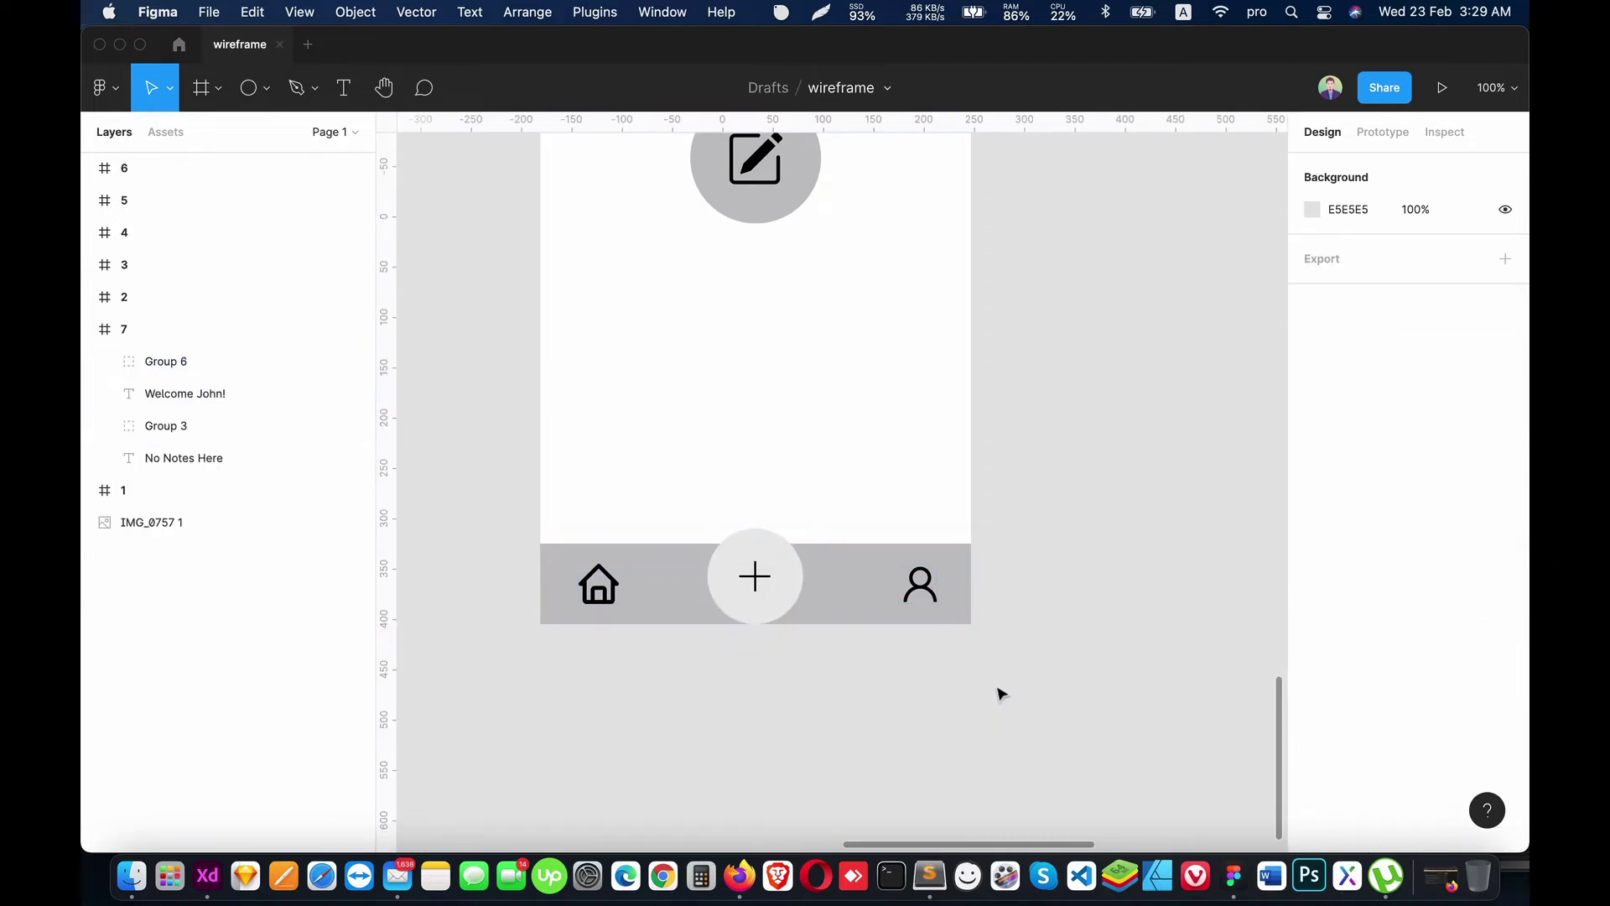
Step: Nudge the person icon left and the home icon right to balance the bar
{"action": "left_click", "coordinate": [922, 594], "text": "super"}
{"action": "left_click_drag", "start_coordinate": [923, 593], "coordinate": [915, 594]}
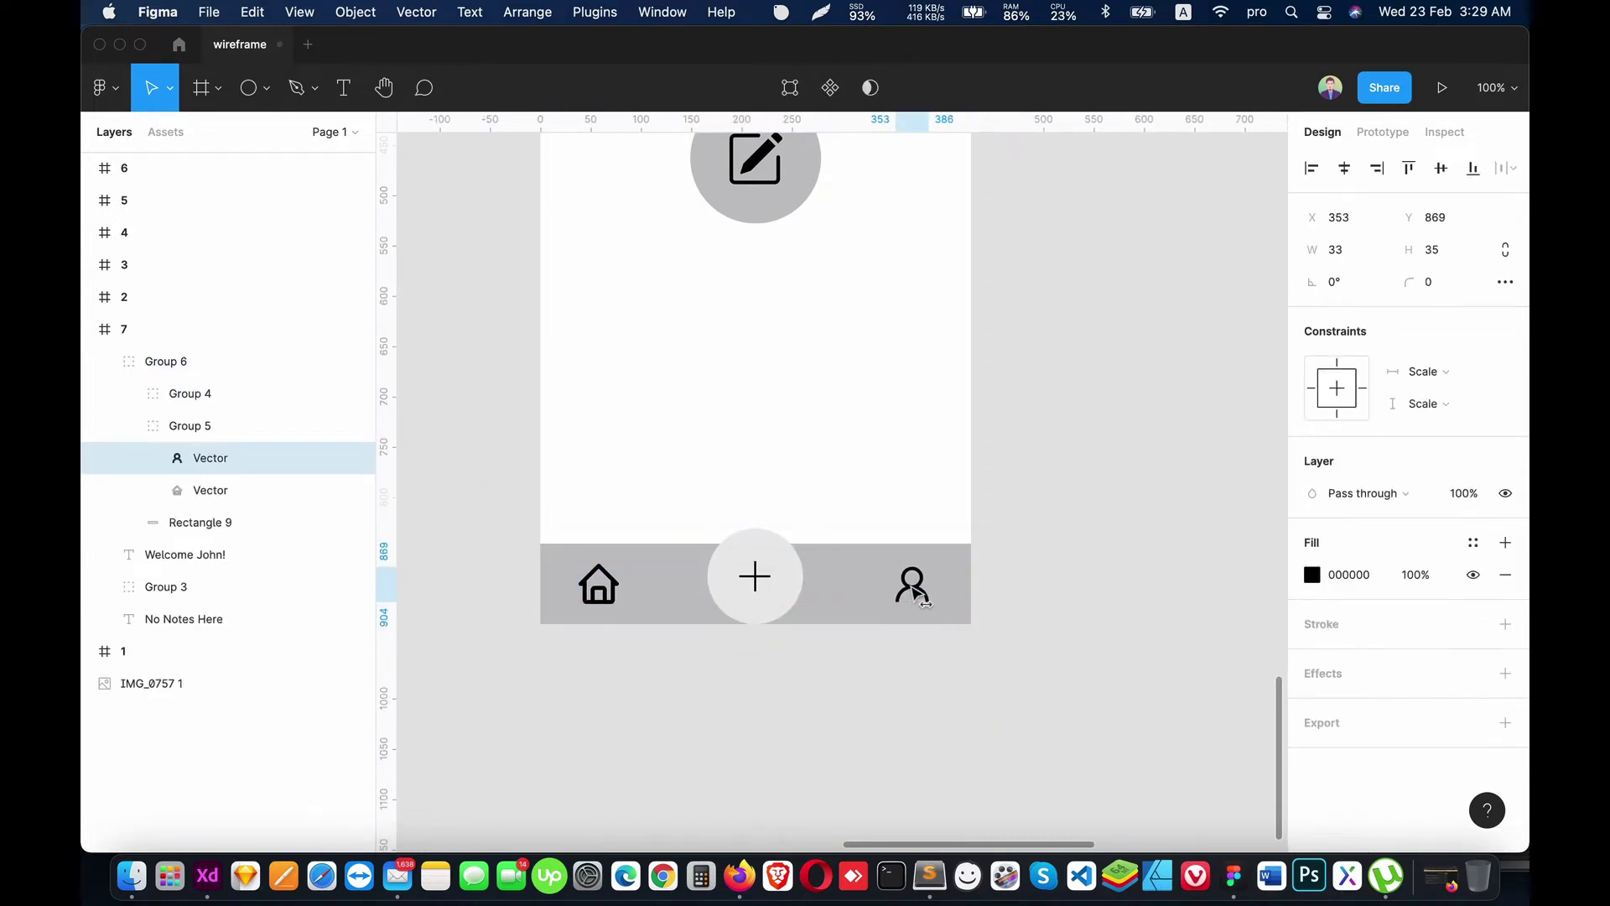
{"action": "left_click", "coordinate": [601, 587]}
{"action": "left_click_drag", "start_coordinate": [600, 588], "coordinate": [606, 587]}
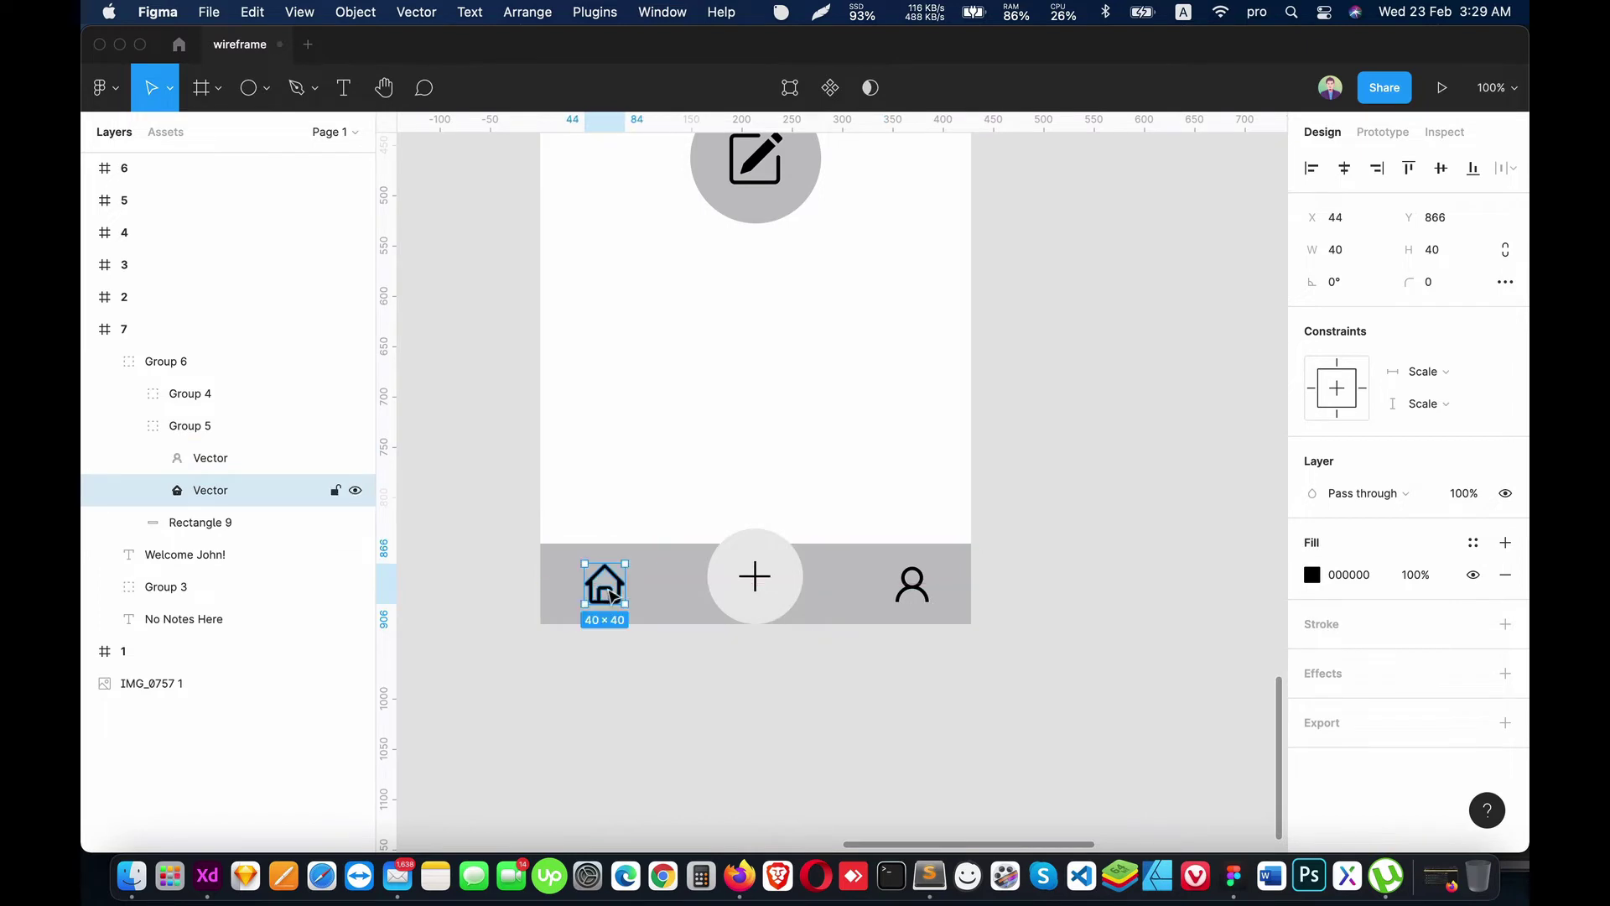
{"action": "left_click", "coordinate": [103, 361]}
{"action": "left_click", "coordinate": [88, 328]}
{"action": "left_click", "coordinate": [646, 776]}
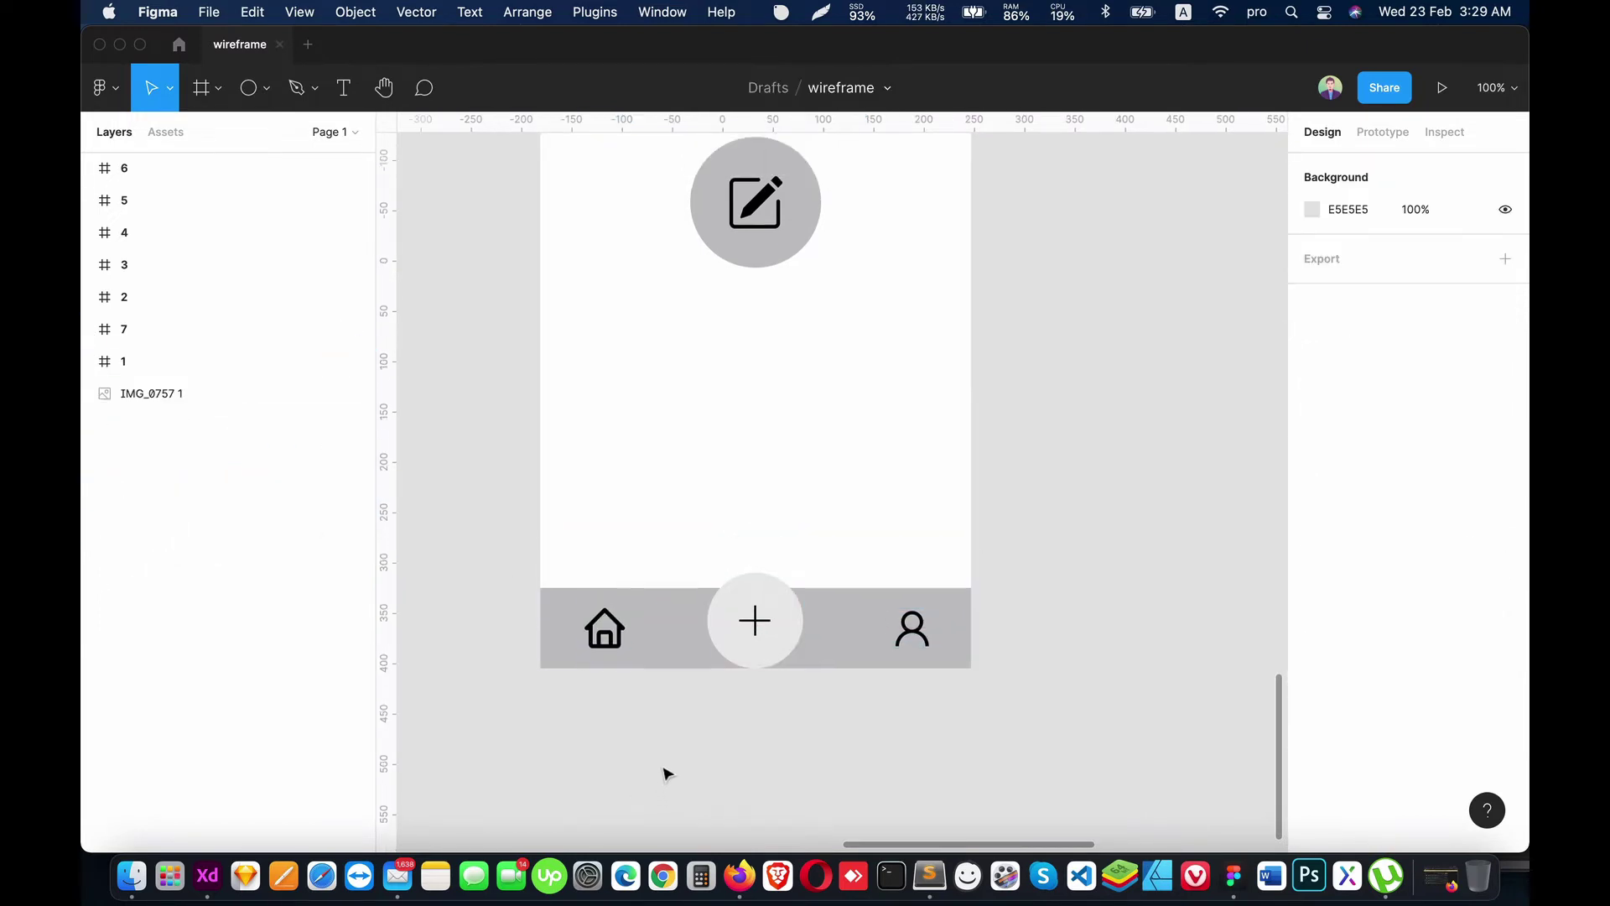
{"action": "key", "text": "minus"}
{"action": "scroll", "coordinate": [728, 723], "scroll_direction": "up", "scroll_amount": 2}
Step: Try white and dark grey fills on the home icon, then revert it to black
{"action": "left_click", "coordinate": [728, 597]}
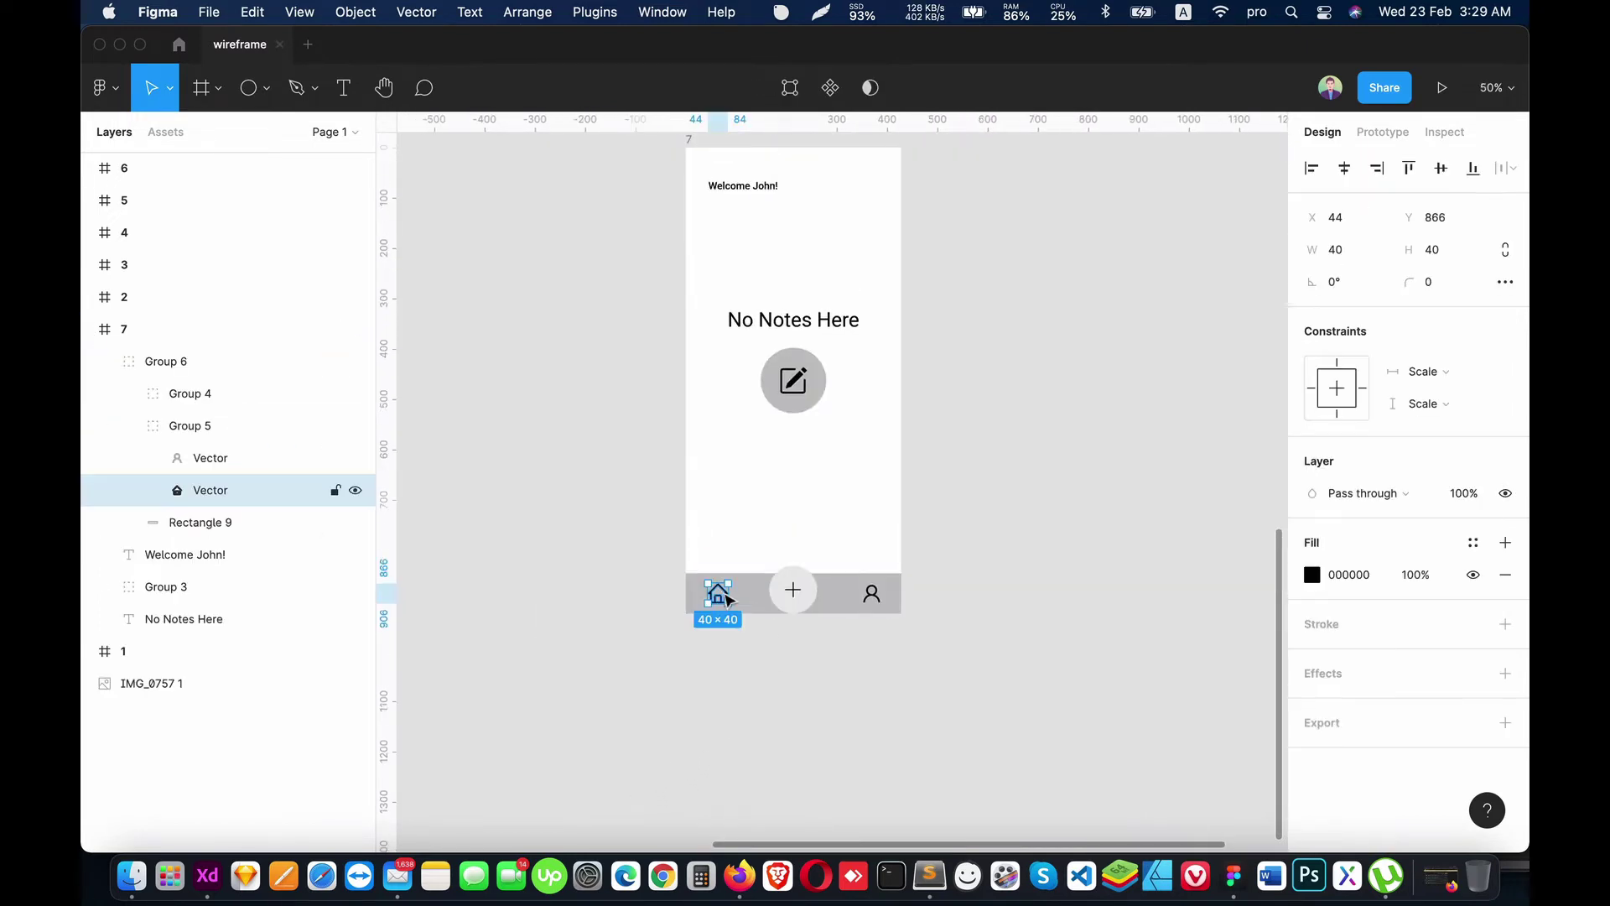
{"action": "left_click", "coordinate": [1311, 578]}
{"action": "type", "text": "FFFFFF"}
{"action": "key", "text": "Return"}
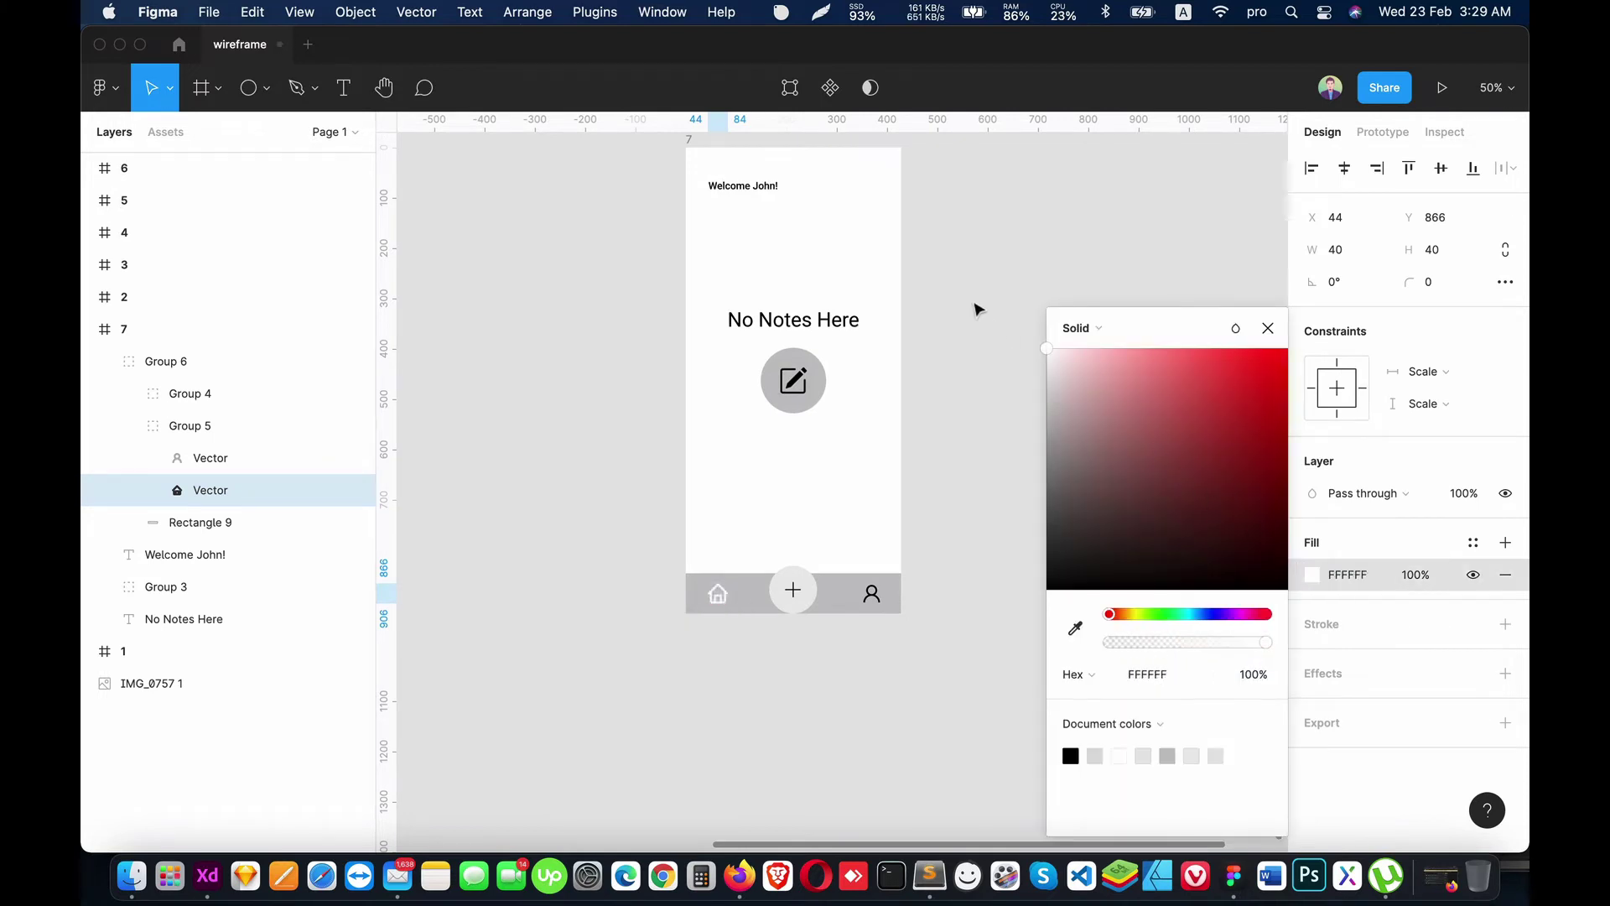
{"action": "mouse_move", "coordinate": [1067, 426]}
{"action": "left_mouse_down"}
{"action": "mouse_move", "coordinate": [1024, 402]}
{"action": "mouse_move", "coordinate": [1074, 530]}
{"action": "left_mouse_up"}
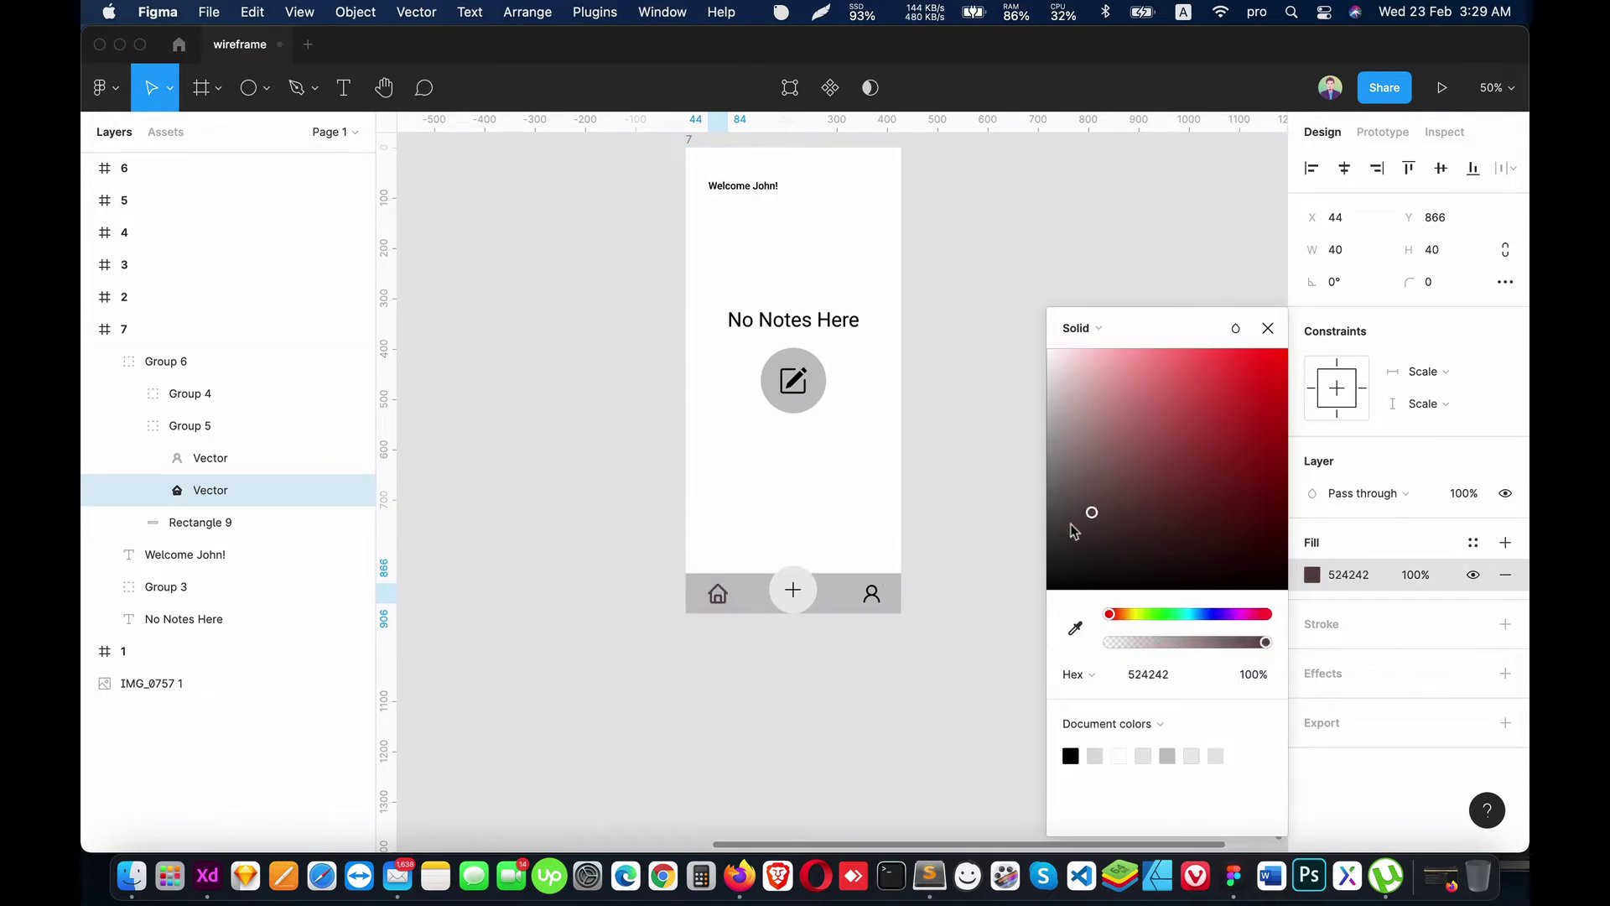
{"action": "left_click", "coordinate": [971, 669]}
{"action": "key", "text": "super+z"}
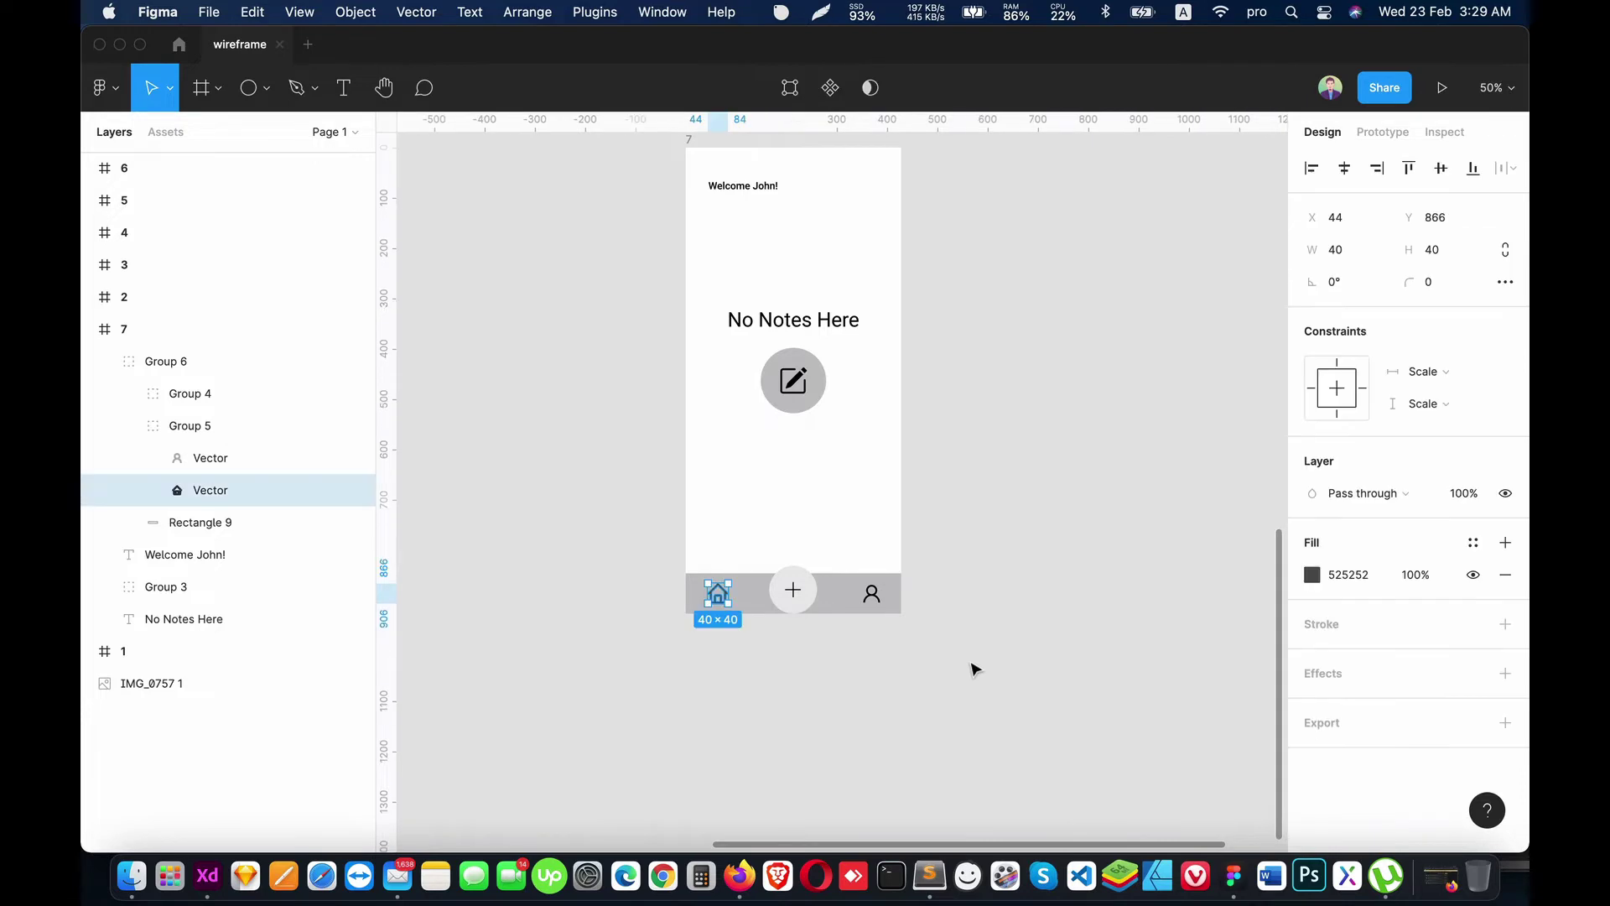
{"action": "key", "text": "super+z"}
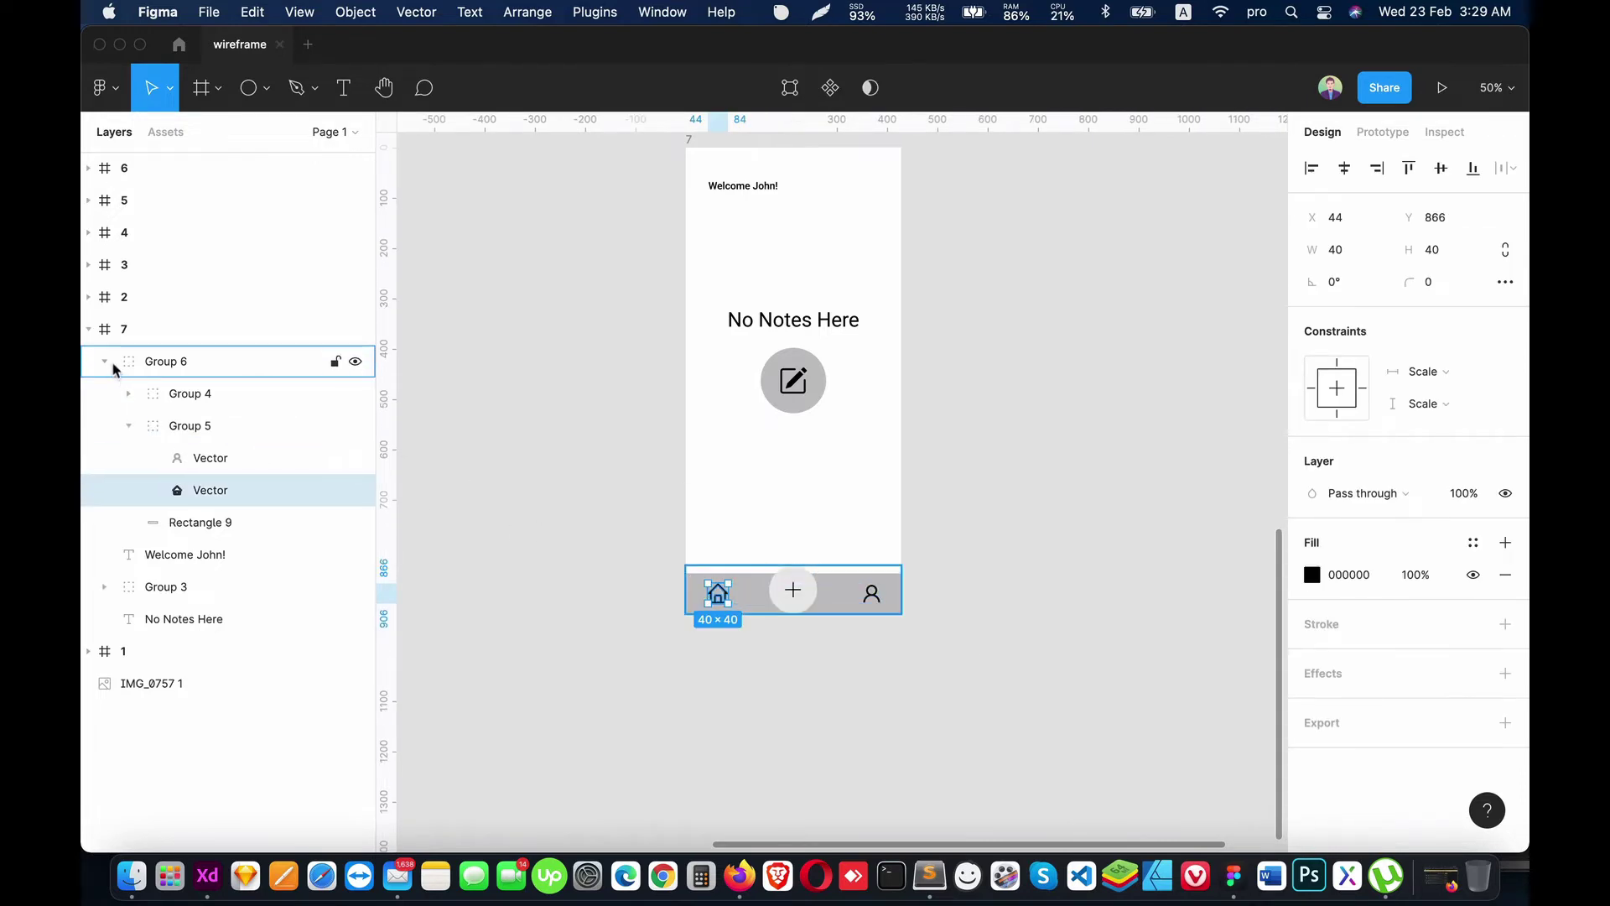
{"action": "left_click", "coordinate": [117, 360]}
{"action": "left_click", "coordinate": [651, 668]}
Step: Duplicate frame 7 as a new frame 8 beside it
{"action": "scroll", "coordinate": [651, 669], "scroll_direction": "up", "scroll_amount": 5}
{"action": "scroll", "coordinate": [743, 569], "scroll_direction": "right", "scroll_amount": 3}
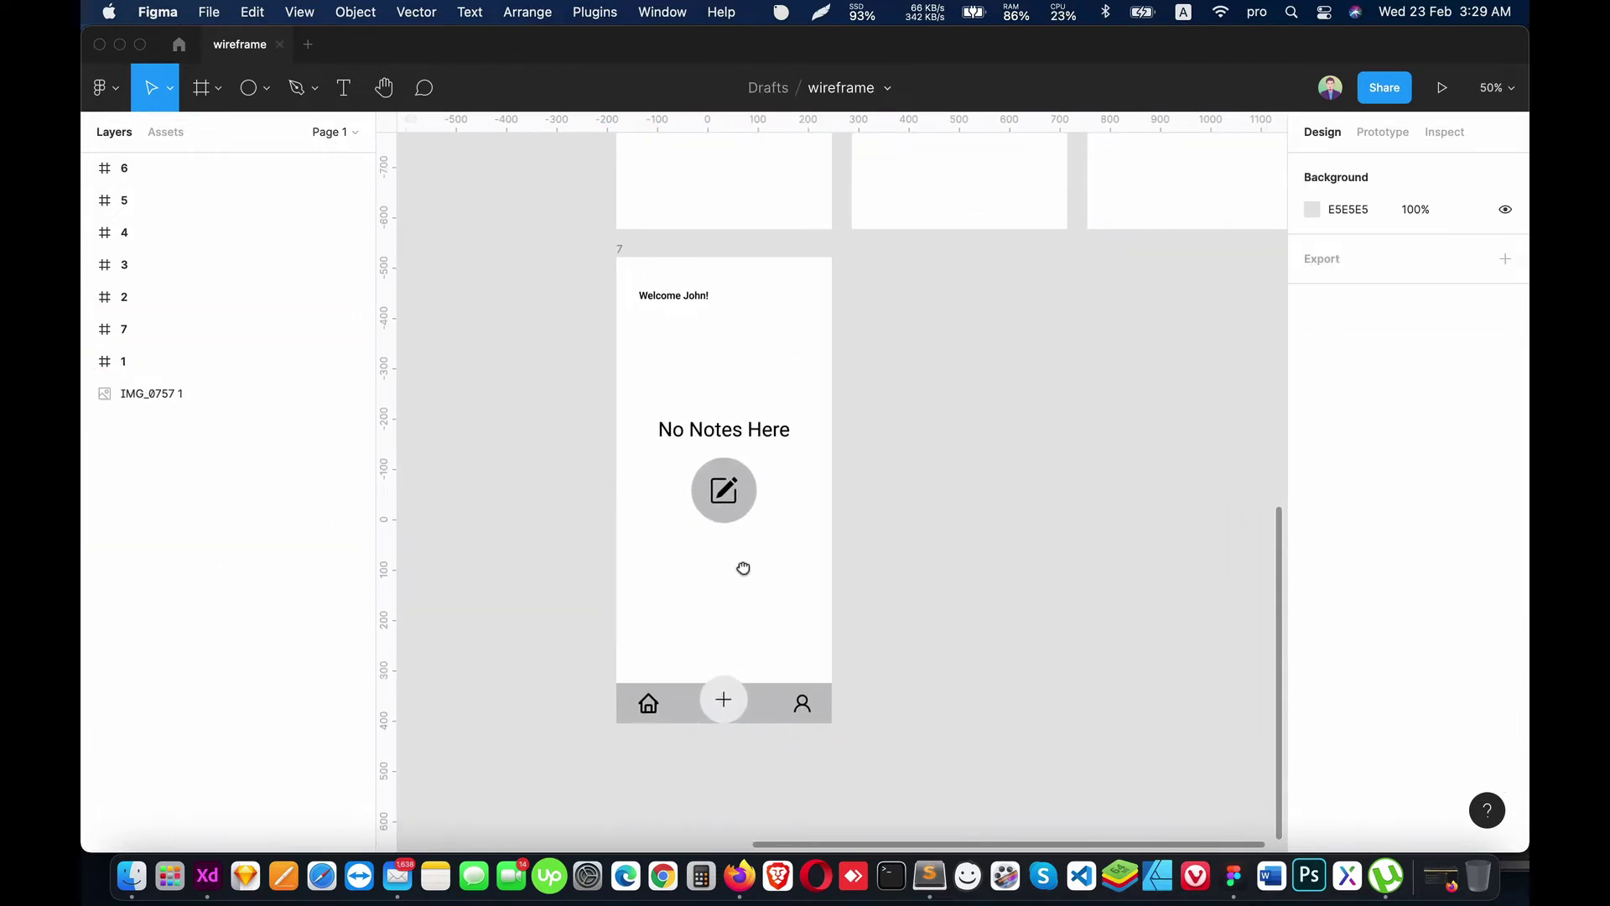
{"action": "left_click", "coordinate": [128, 330]}
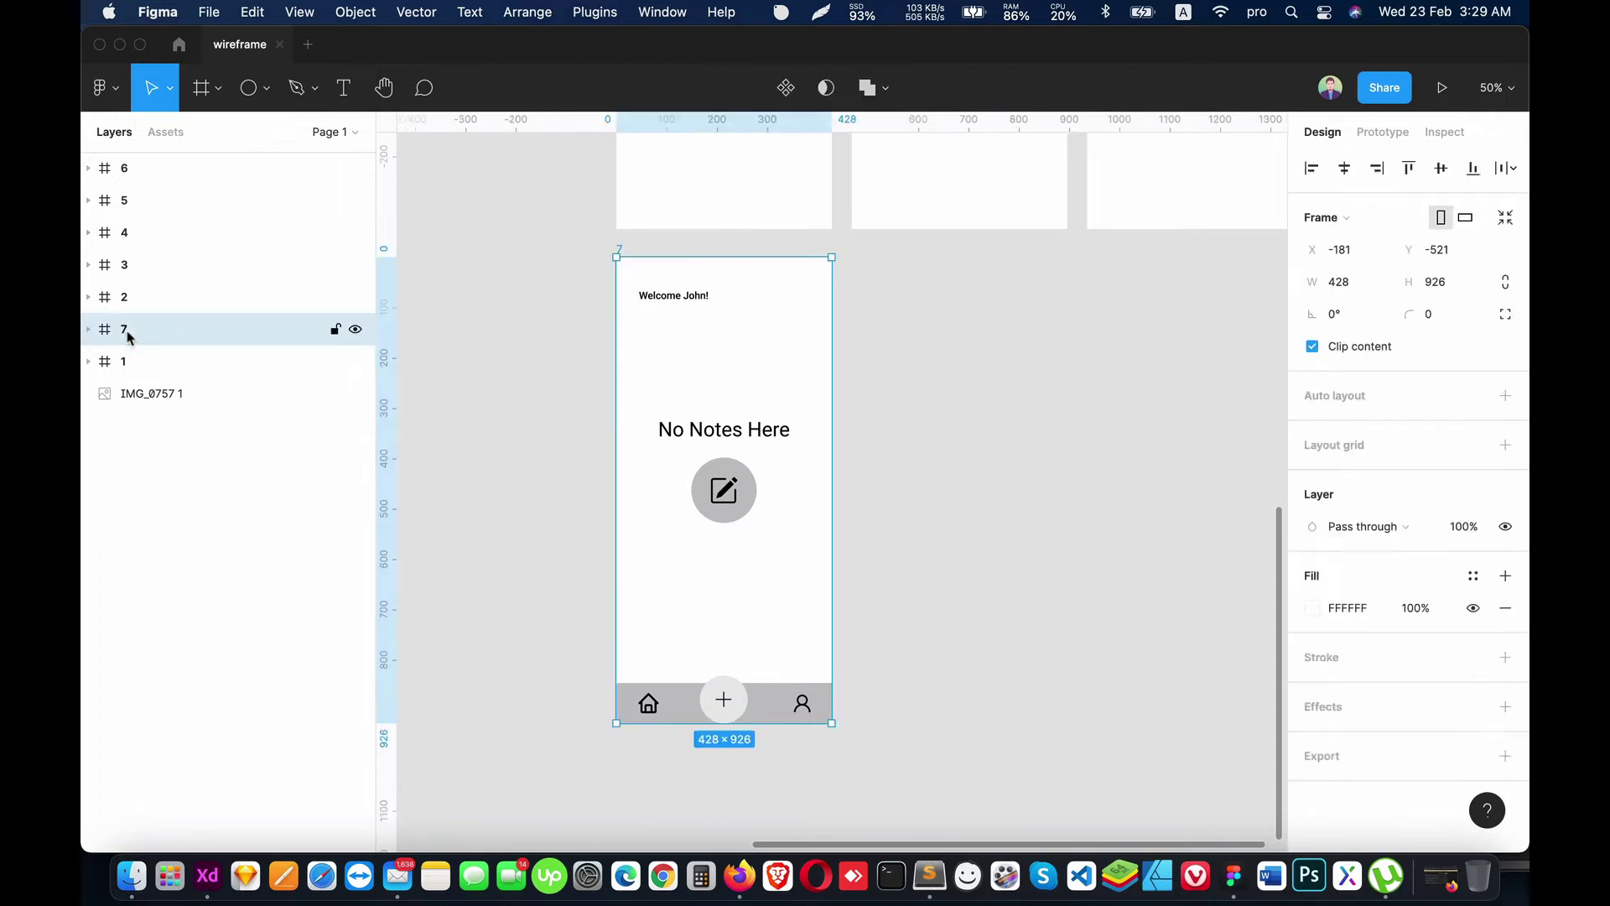
{"action": "key", "text": "super+v"}
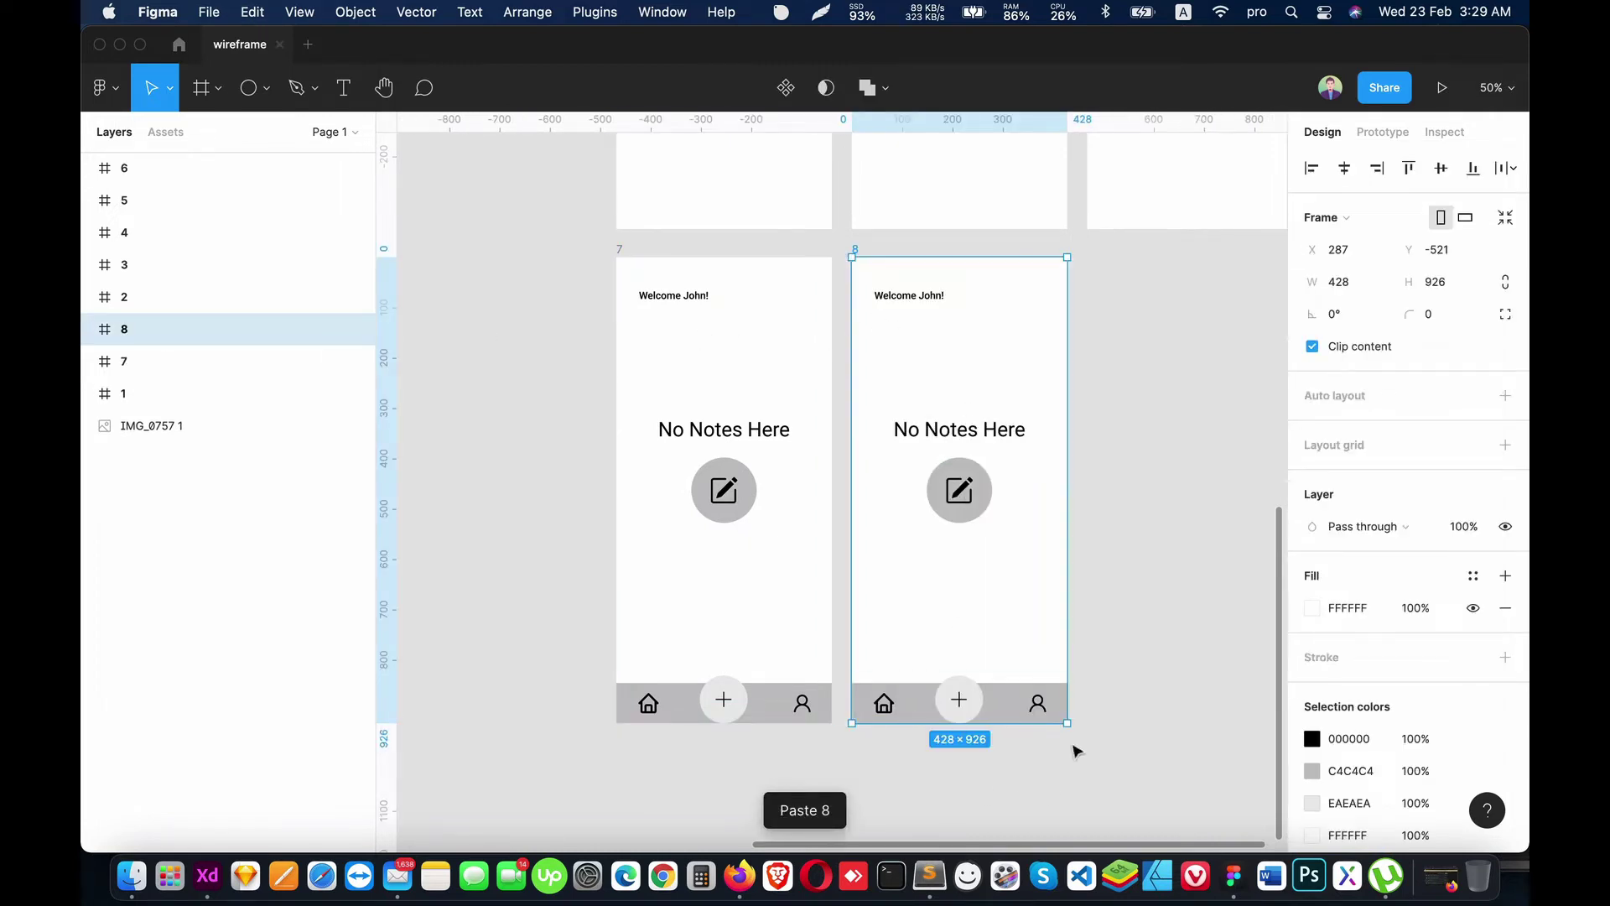
Step: Zoom and pan around the hand-drawn sketch to review the next screens
{"action": "key", "text": "minus"}
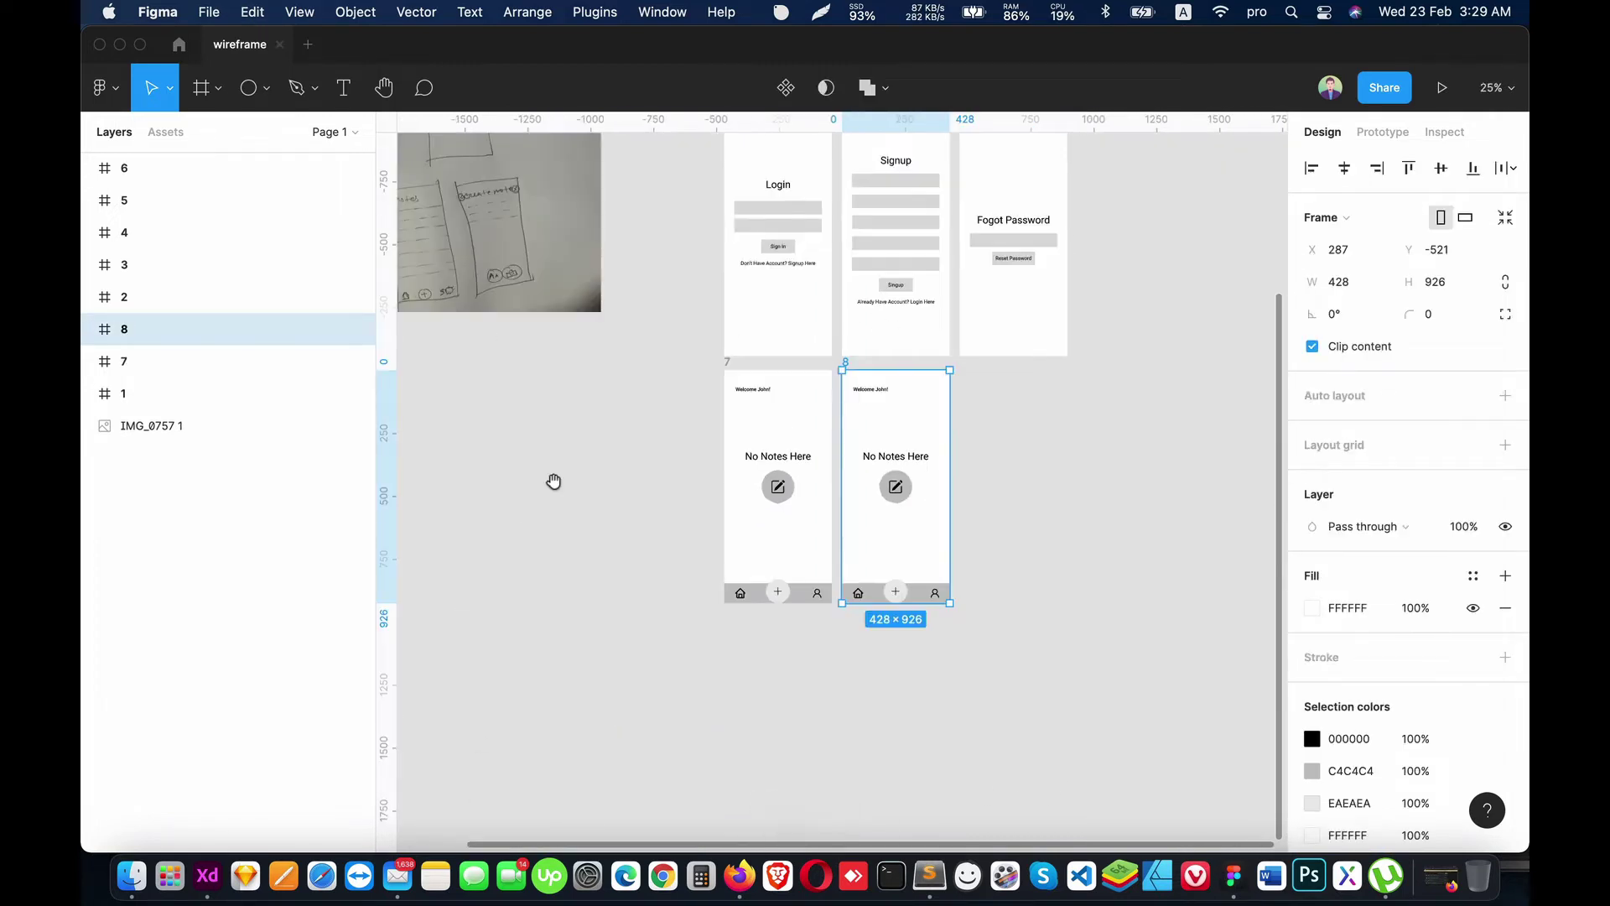
{"action": "left_click_drag", "start_coordinate": [550, 478], "coordinate": [947, 681]}
{"action": "key", "text": "shift+0"}
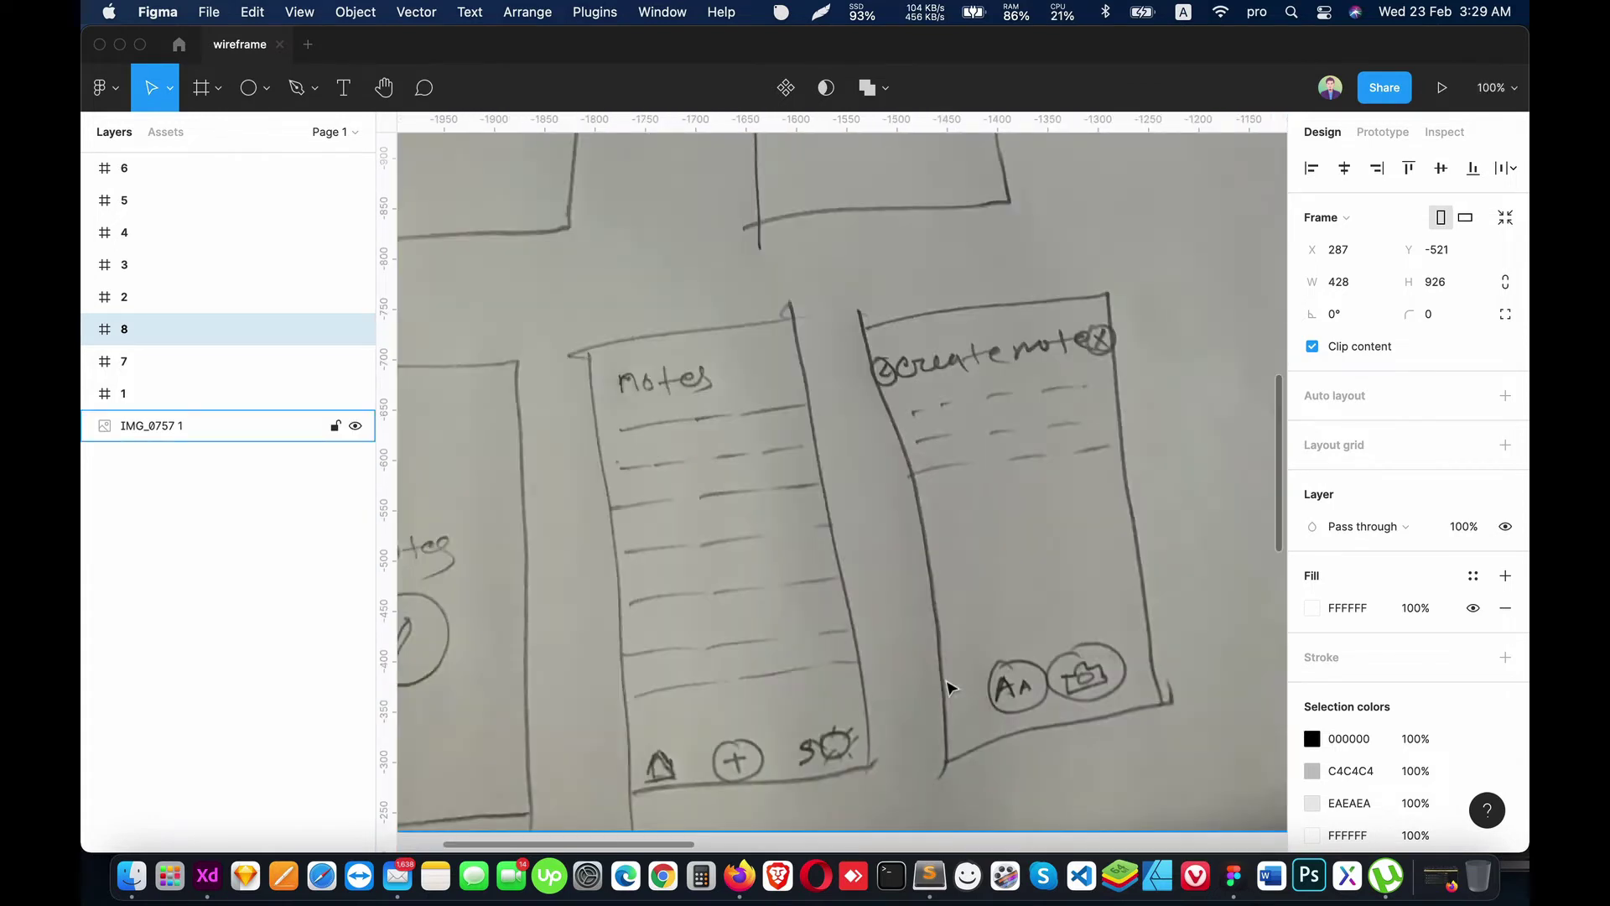
{"action": "key", "text": "minus"}
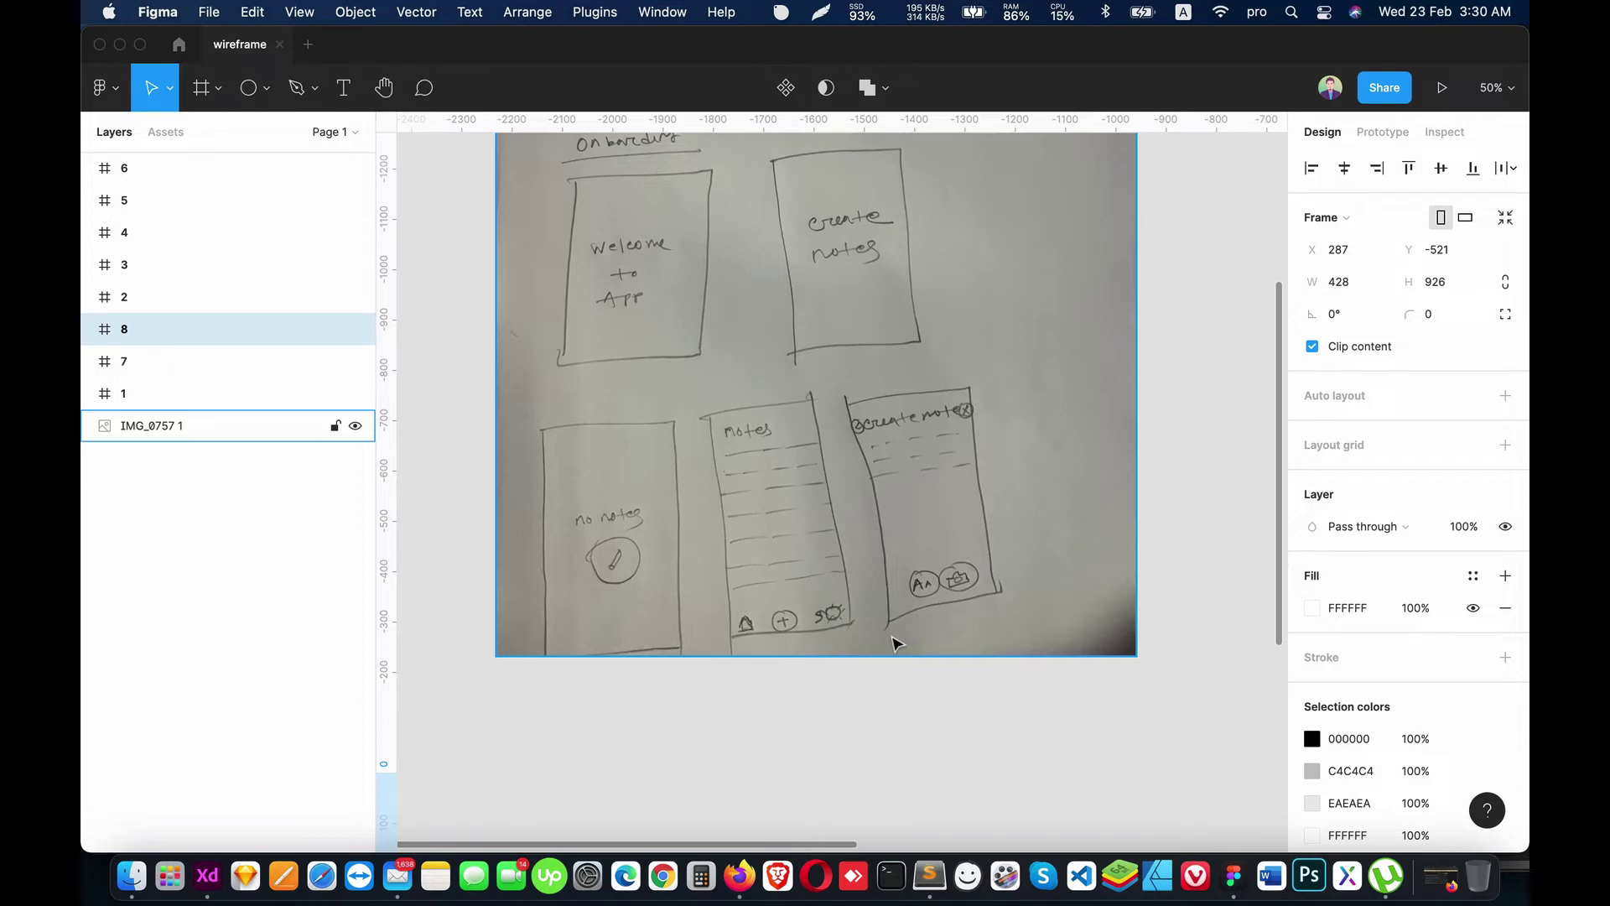
{"action": "scroll", "coordinate": [895, 646], "scroll_direction": "down", "scroll_amount": 3}
{"action": "scroll", "coordinate": [896, 637], "scroll_direction": "down", "scroll_amount": 8}
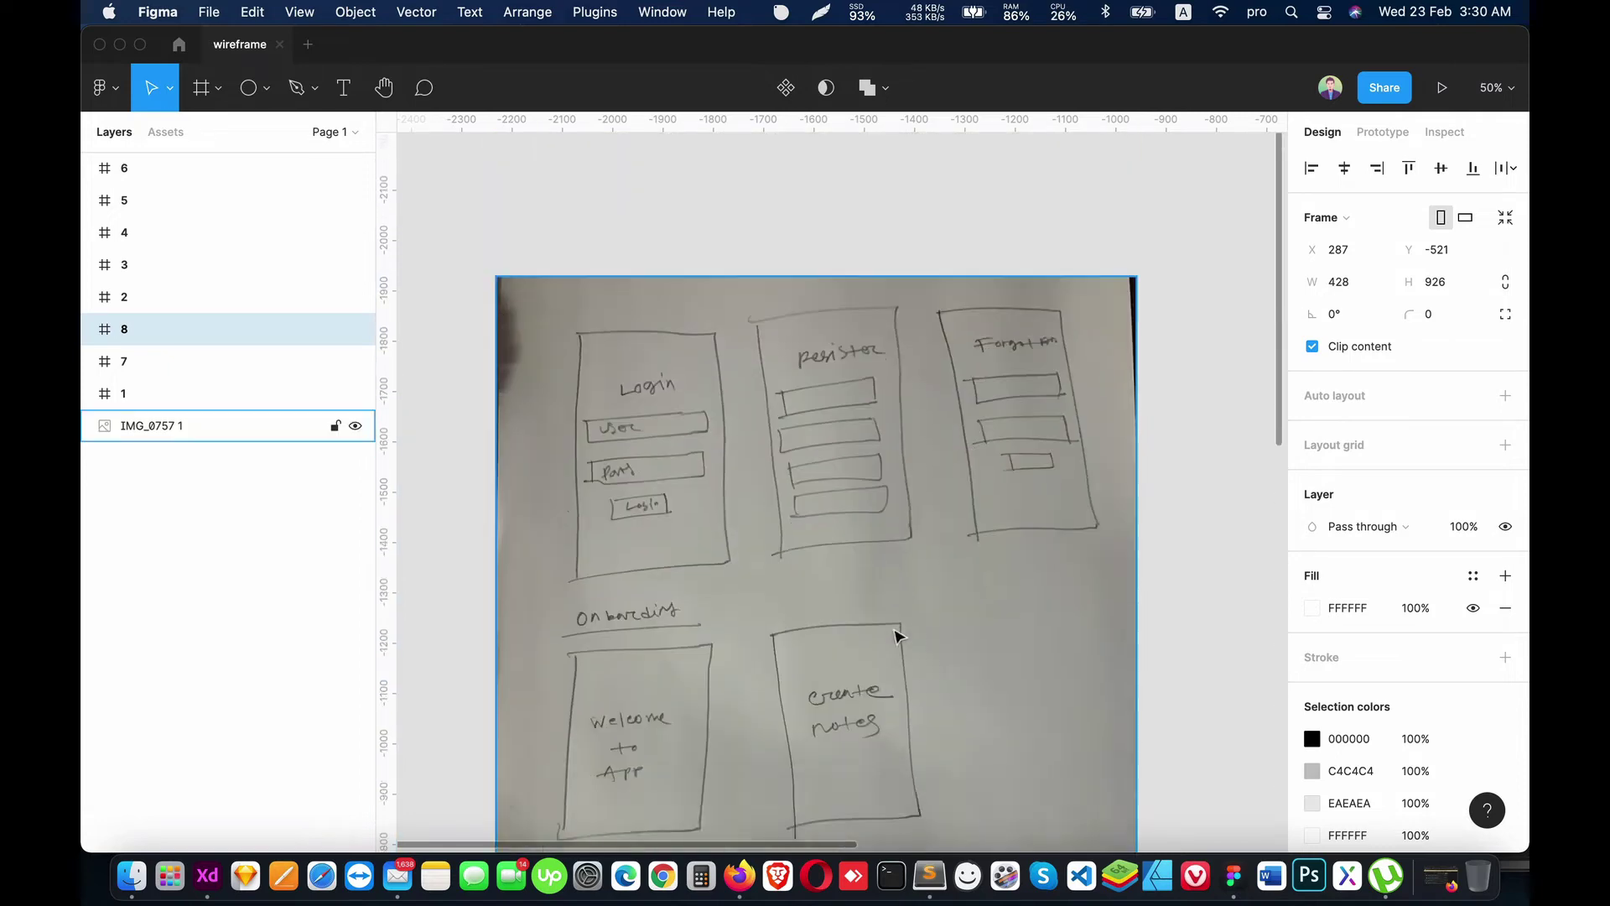
{"action": "scroll", "coordinate": [898, 633], "scroll_direction": "down", "scroll_amount": 5}
{"action": "scroll", "coordinate": [911, 625], "scroll_direction": "down", "scroll_amount": 5}
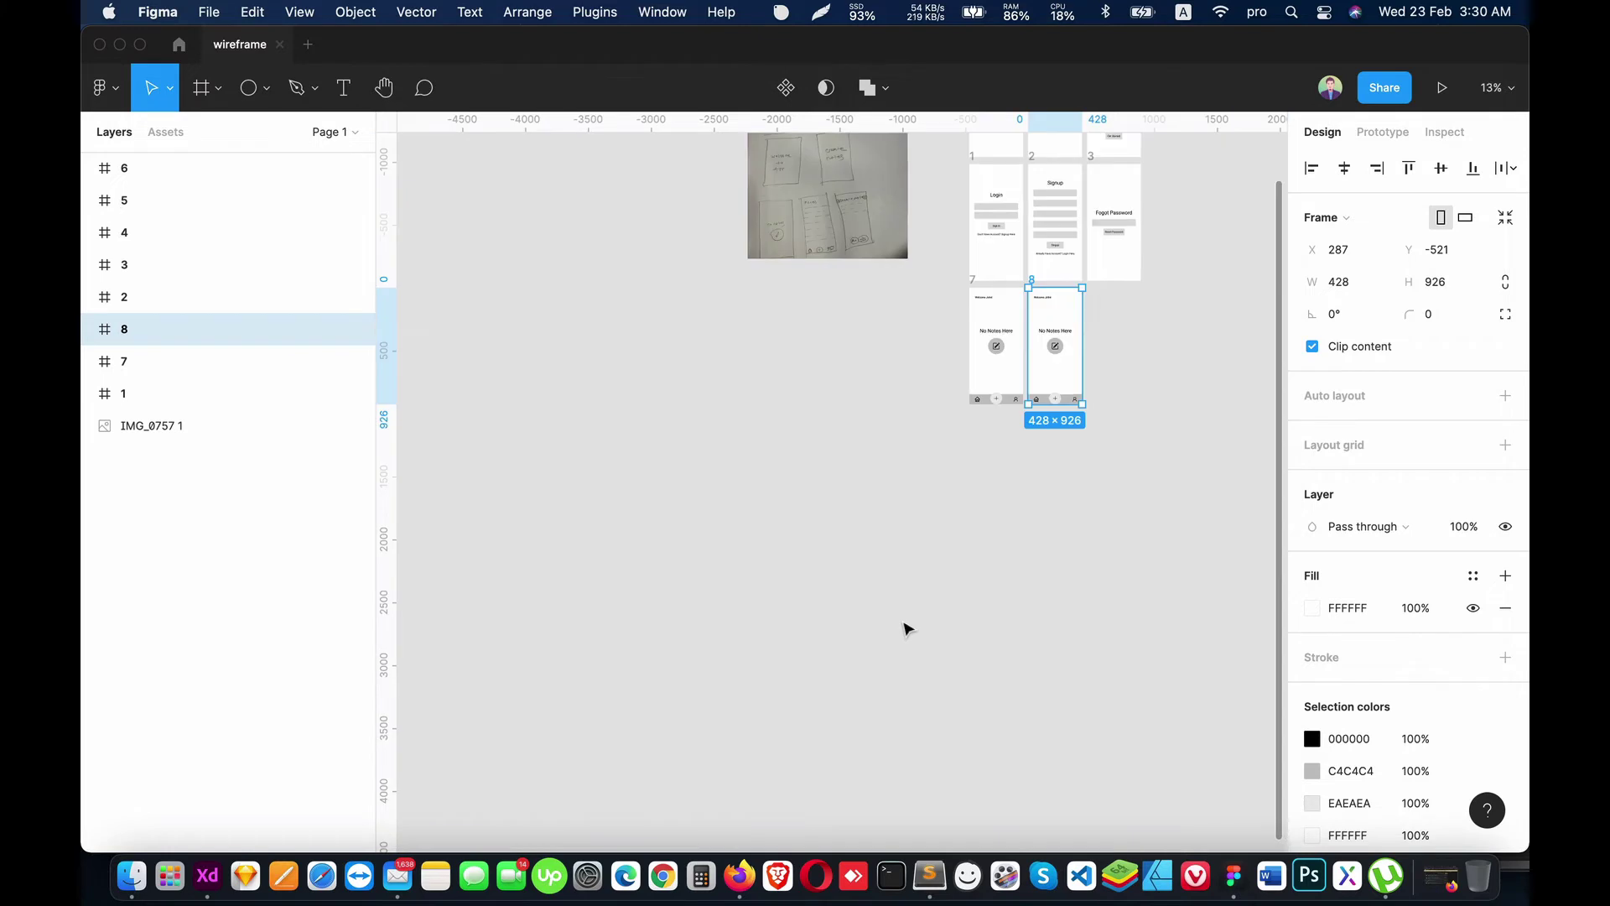
Step: Delete the "No Notes Here" text and pencil button from frame 8
{"action": "scroll", "coordinate": [797, 564], "scroll_direction": "right", "scroll_amount": 5}
{"action": "scroll", "coordinate": [719, 663], "scroll_direction": "up", "scroll_amount": 3}
{"action": "scroll", "coordinate": [719, 663], "scroll_direction": "up", "scroll_amount": 5}
{"action": "scroll", "coordinate": [719, 658], "scroll_direction": "down", "scroll_amount": 3}
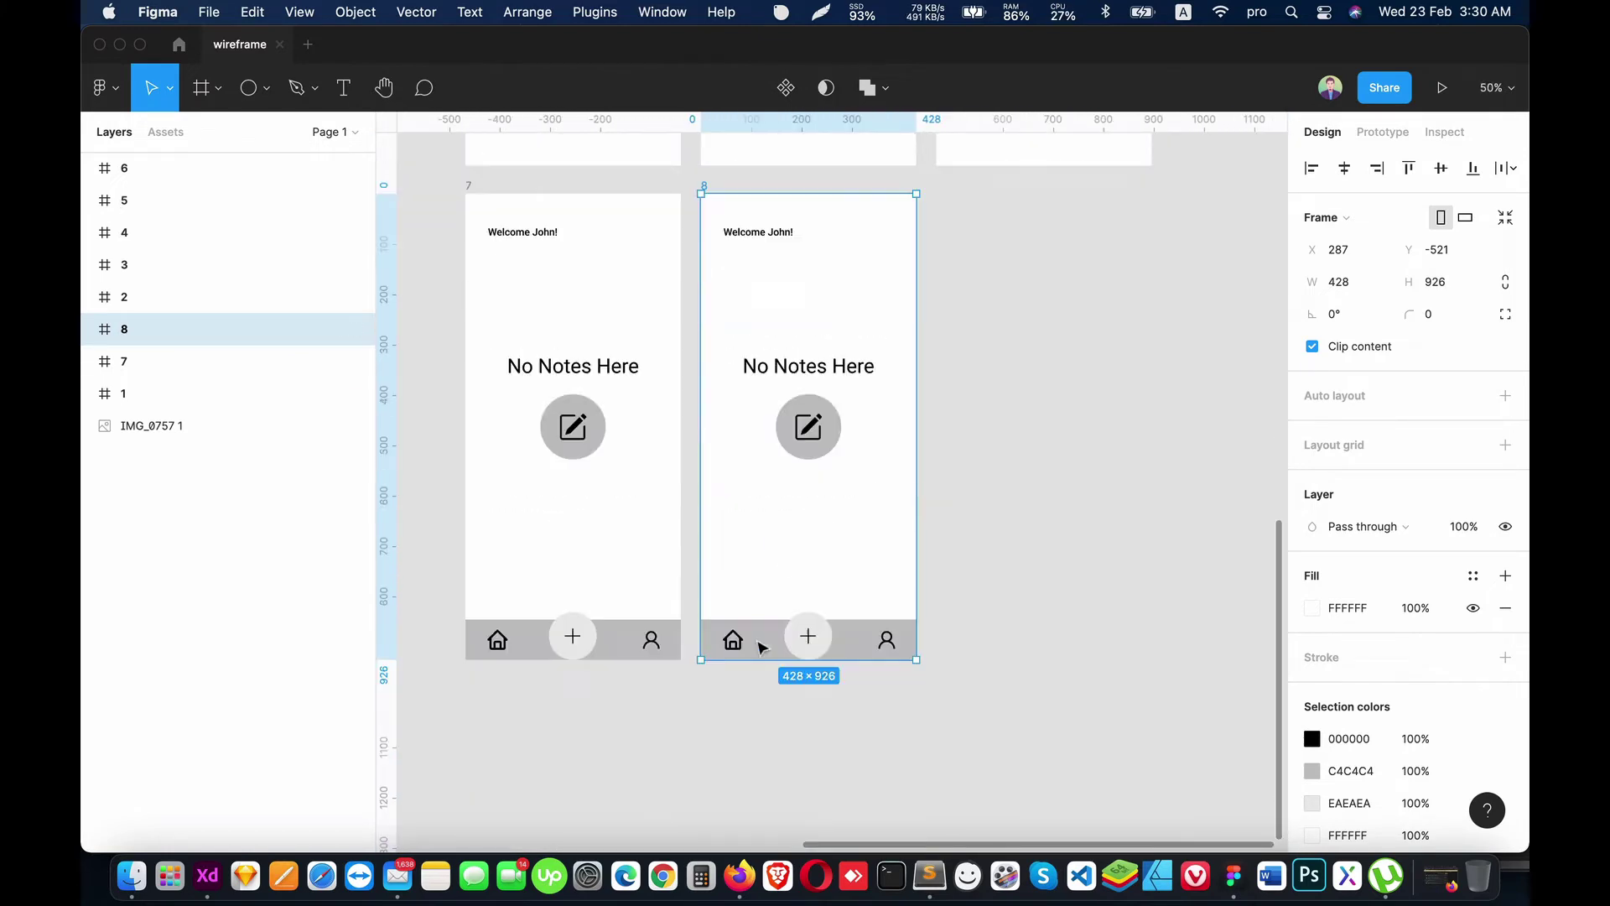
{"action": "scroll", "coordinate": [738, 654], "scroll_direction": "down", "scroll_amount": 2}
{"action": "scroll", "coordinate": [749, 646], "scroll_direction": "up", "scroll_amount": 5}
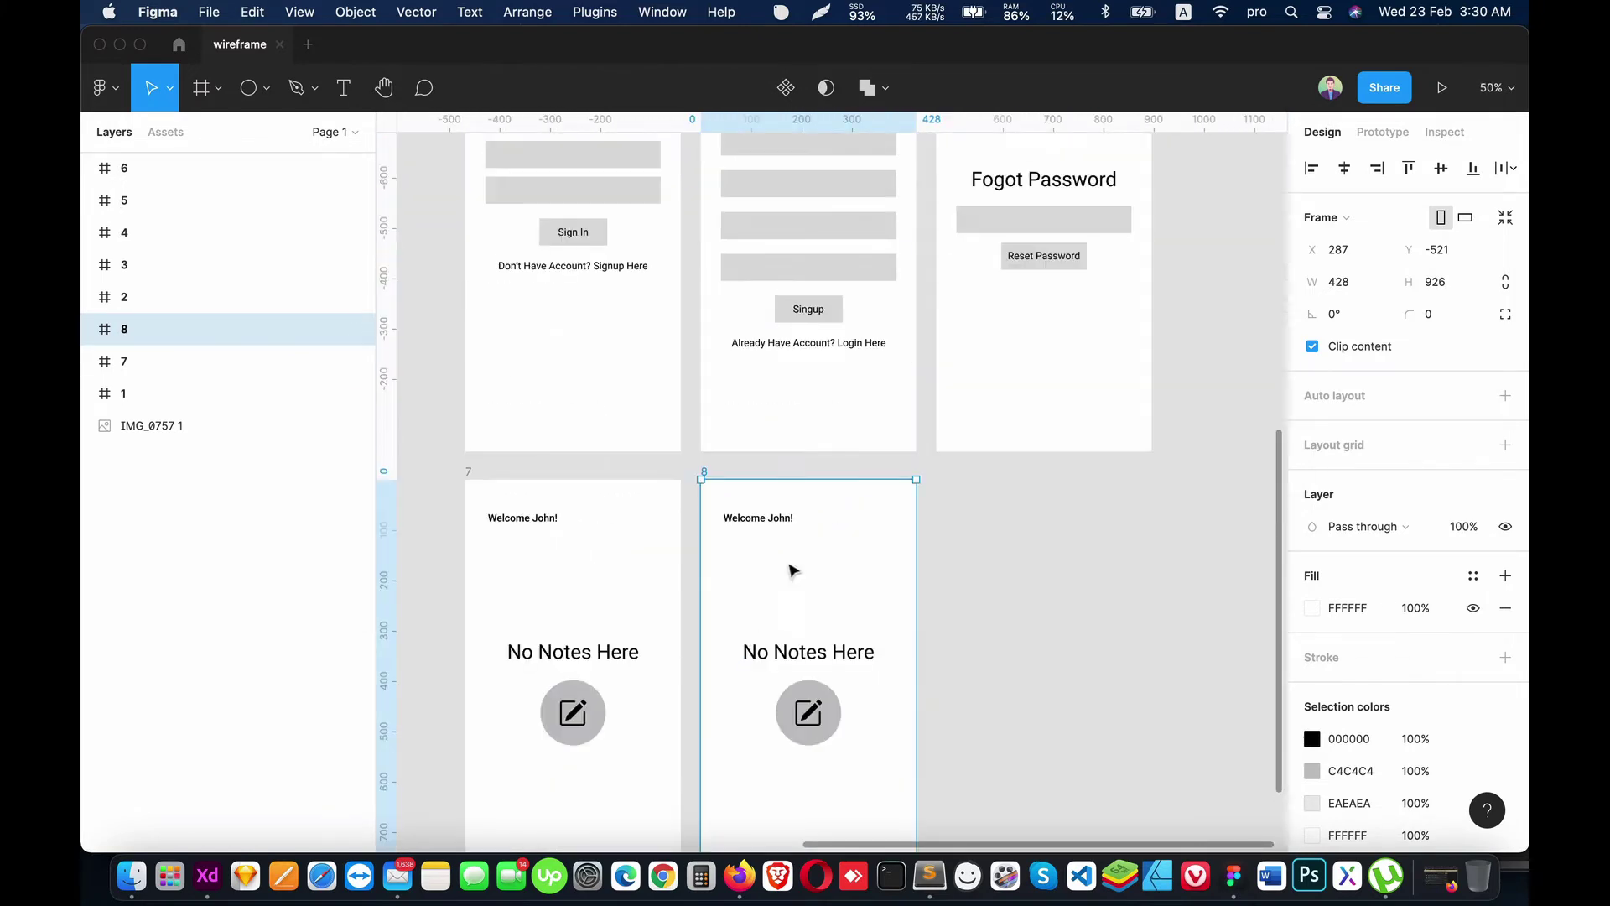
{"action": "left_click", "coordinate": [791, 651]}
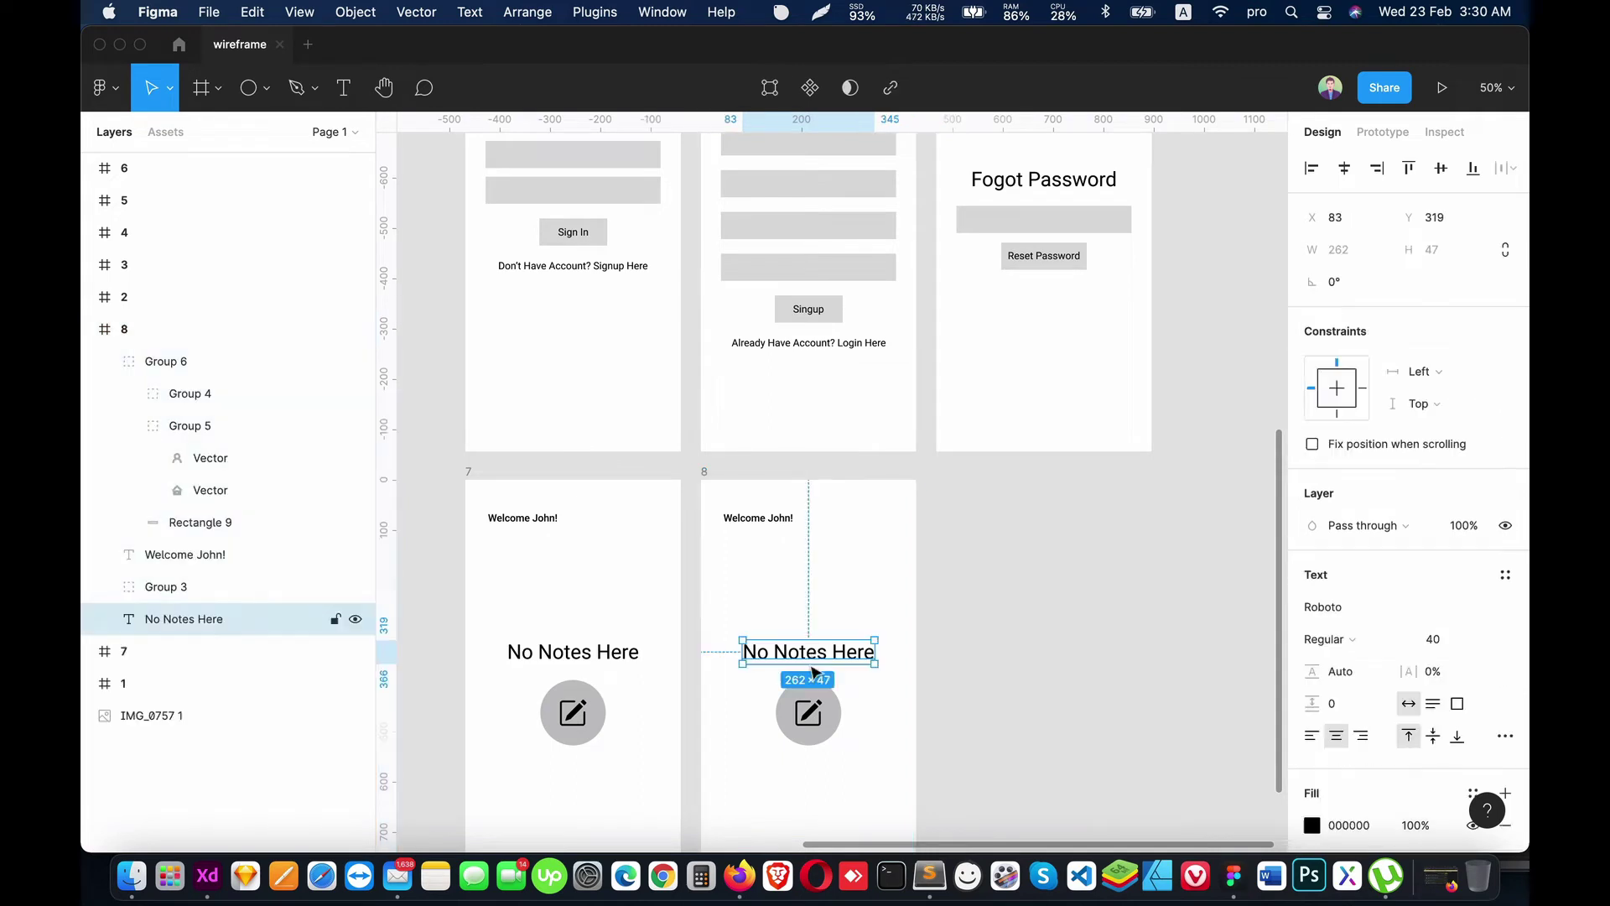
{"action": "left_click", "coordinate": [815, 723], "text": "shift"}
{"action": "scroll", "coordinate": [826, 700], "scroll_direction": "down", "scroll_amount": 2}
{"action": "key", "text": "Delete"}
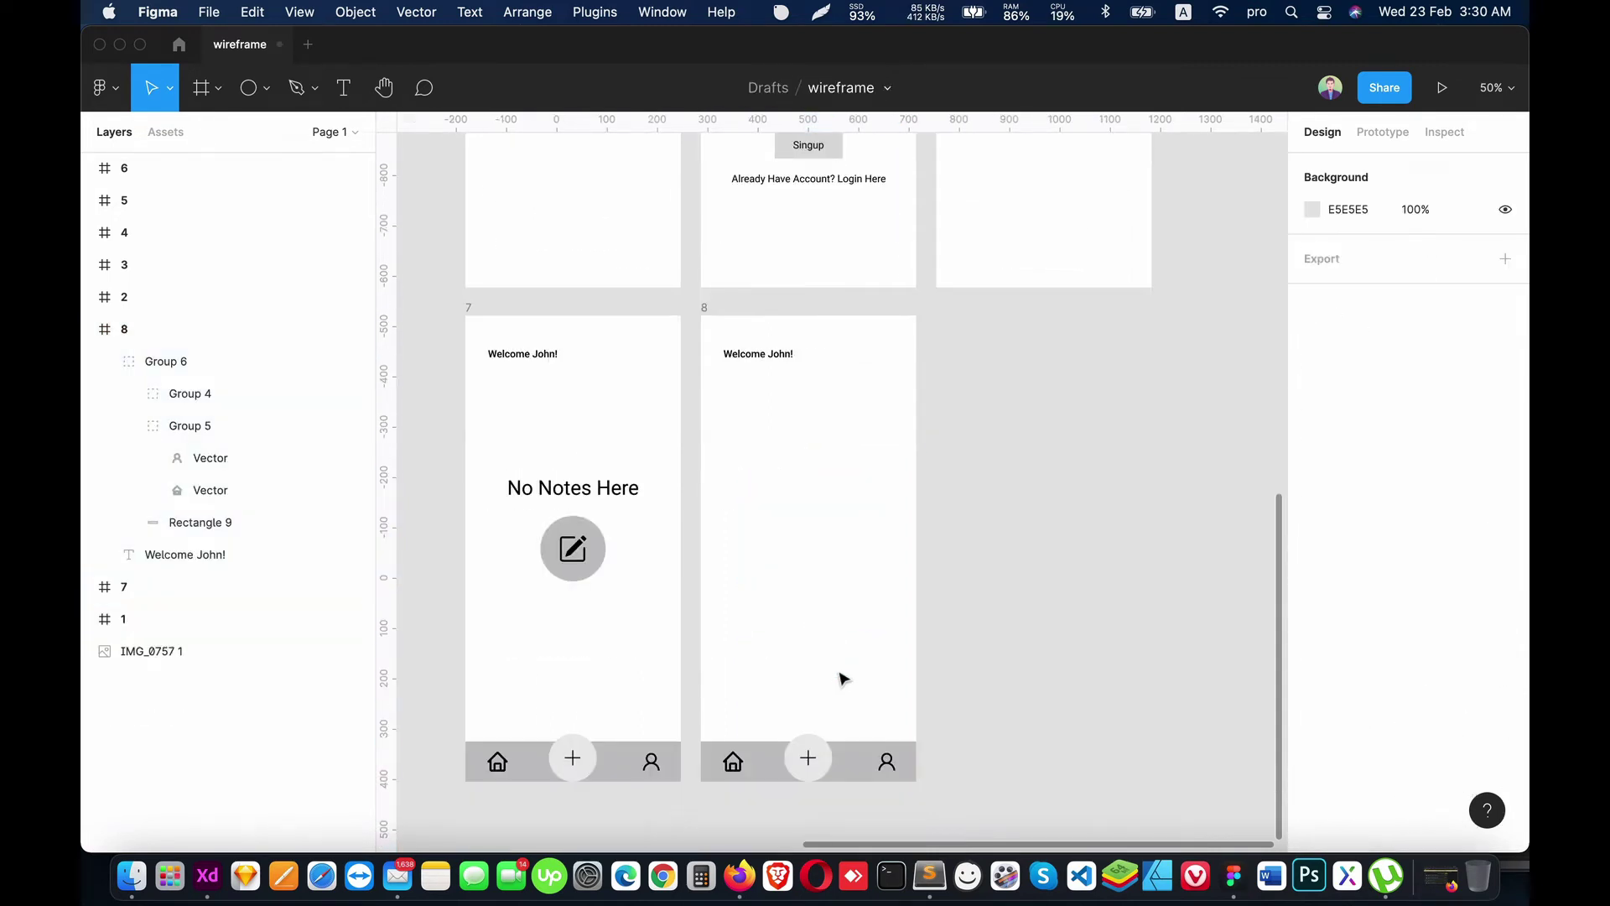
Step: Nudge the Welcome John! heading right to X 45
{"action": "scroll", "coordinate": [843, 678], "scroll_direction": "up", "scroll_amount": 5}
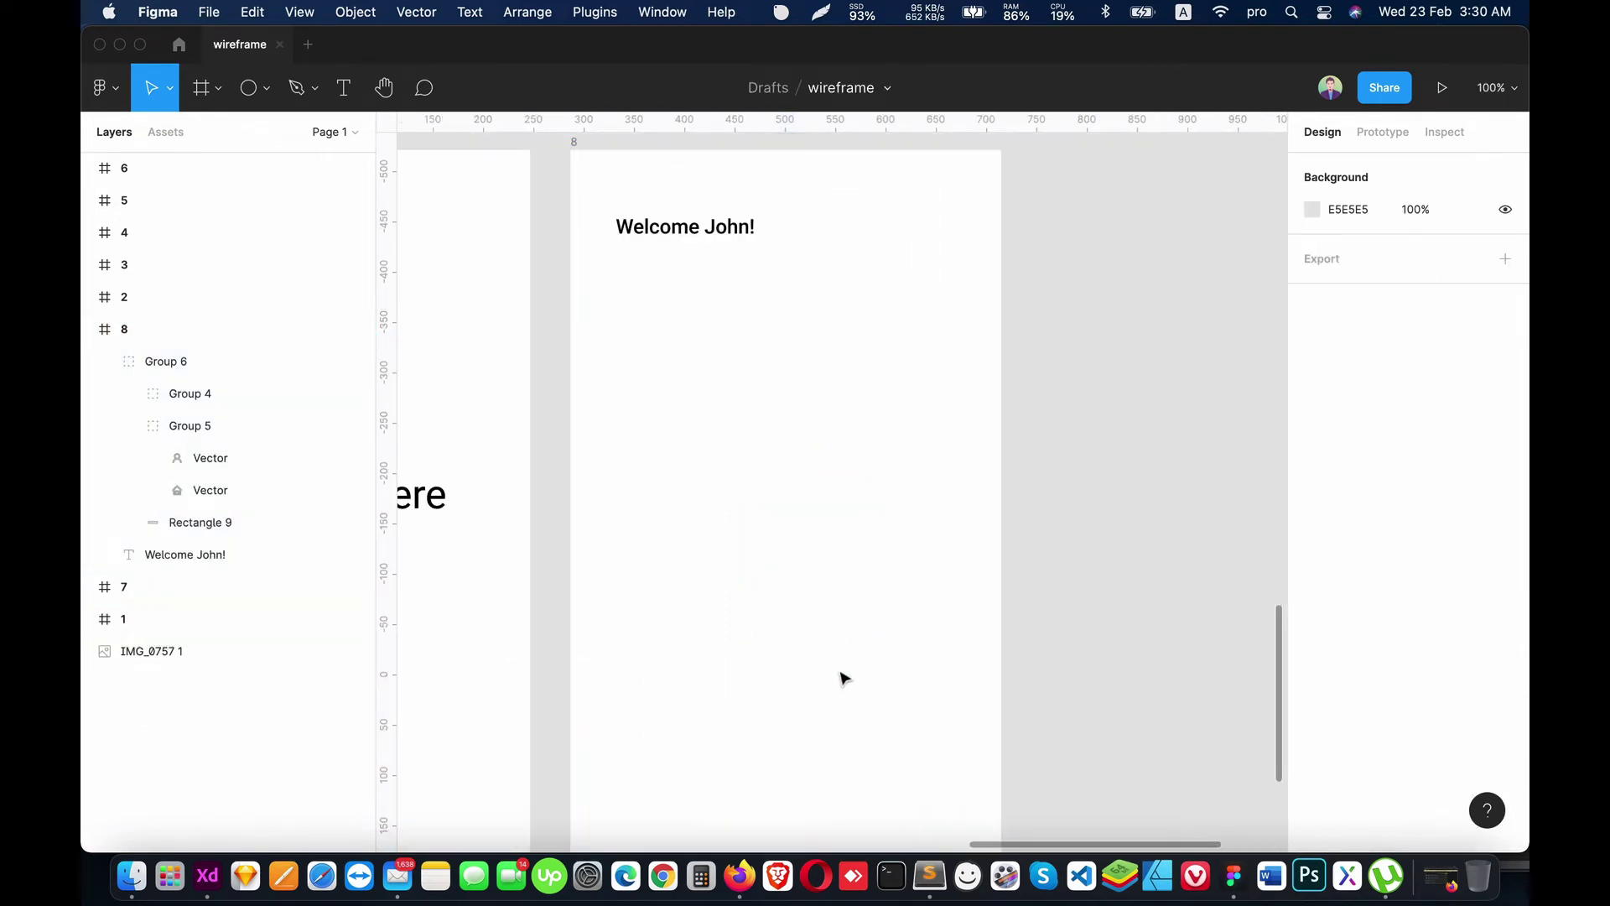
{"action": "scroll", "coordinate": [842, 676], "scroll_direction": "up", "scroll_amount": 3}
{"action": "left_click", "coordinate": [643, 491]}
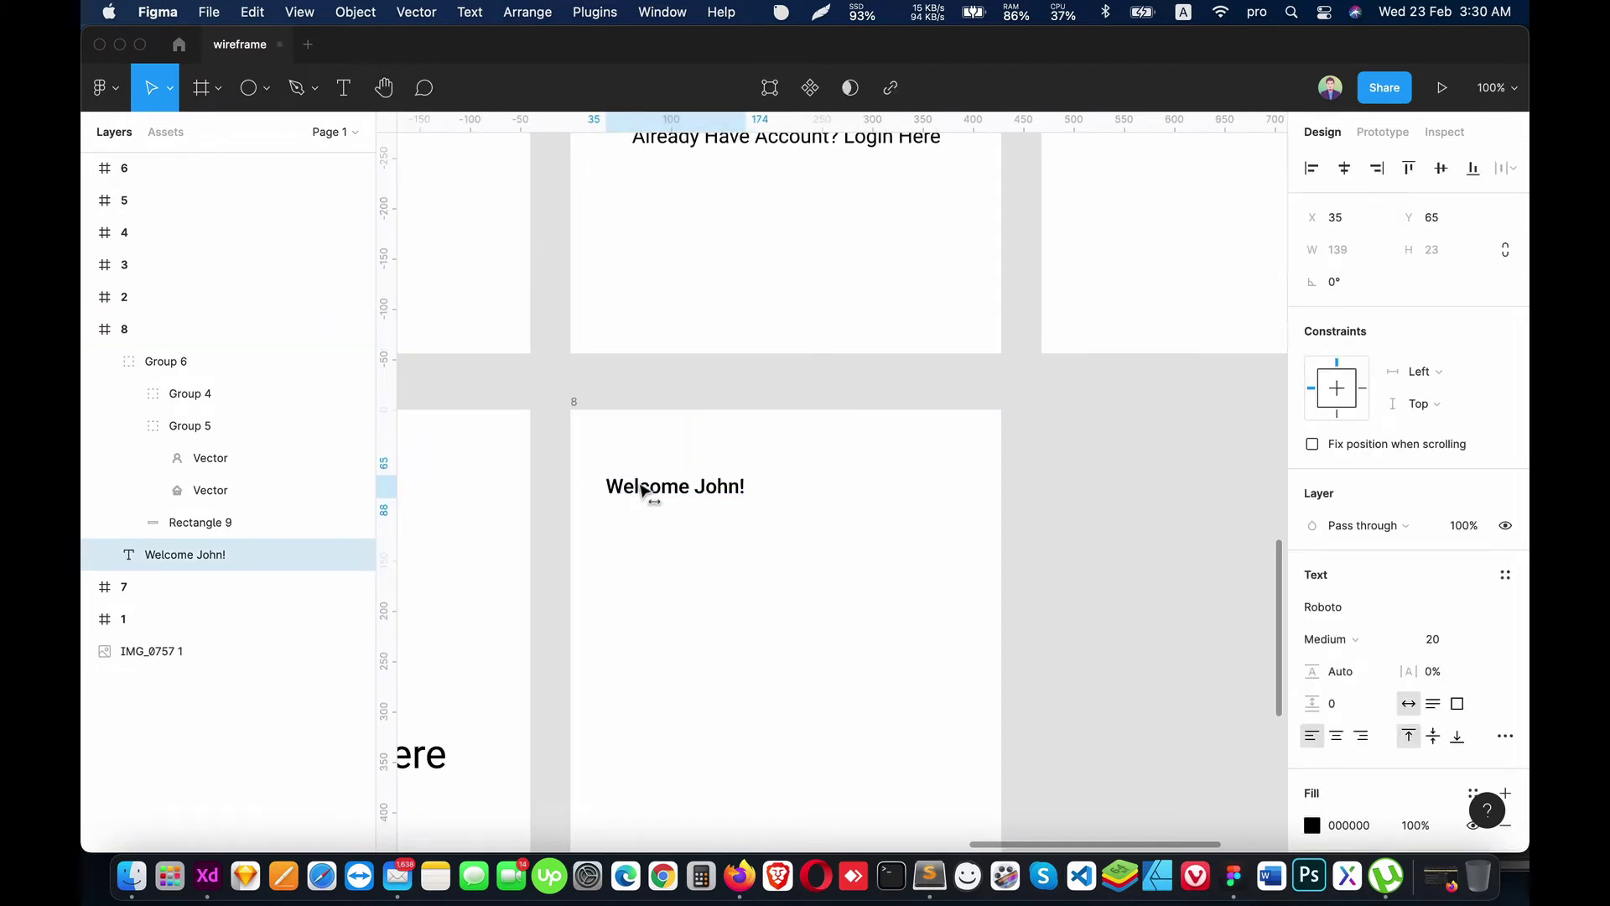
{"action": "key", "text": "Left"}
{"action": "key", "text": "Down"}
{"action": "key", "text": "shift+Right"}
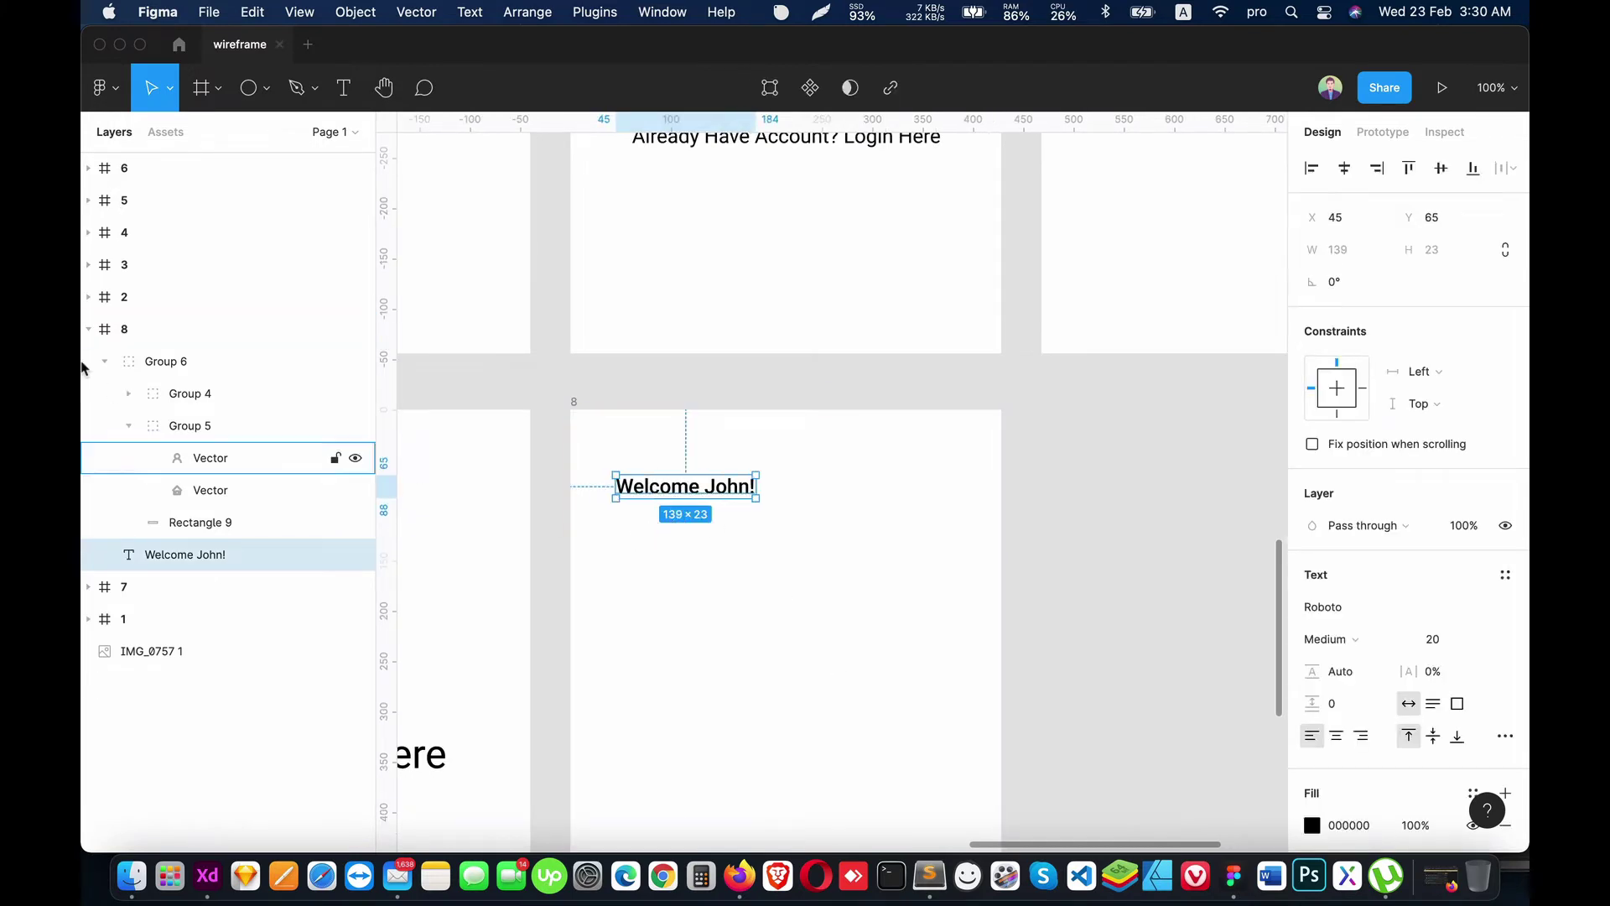
{"action": "left_click", "coordinate": [128, 426]}
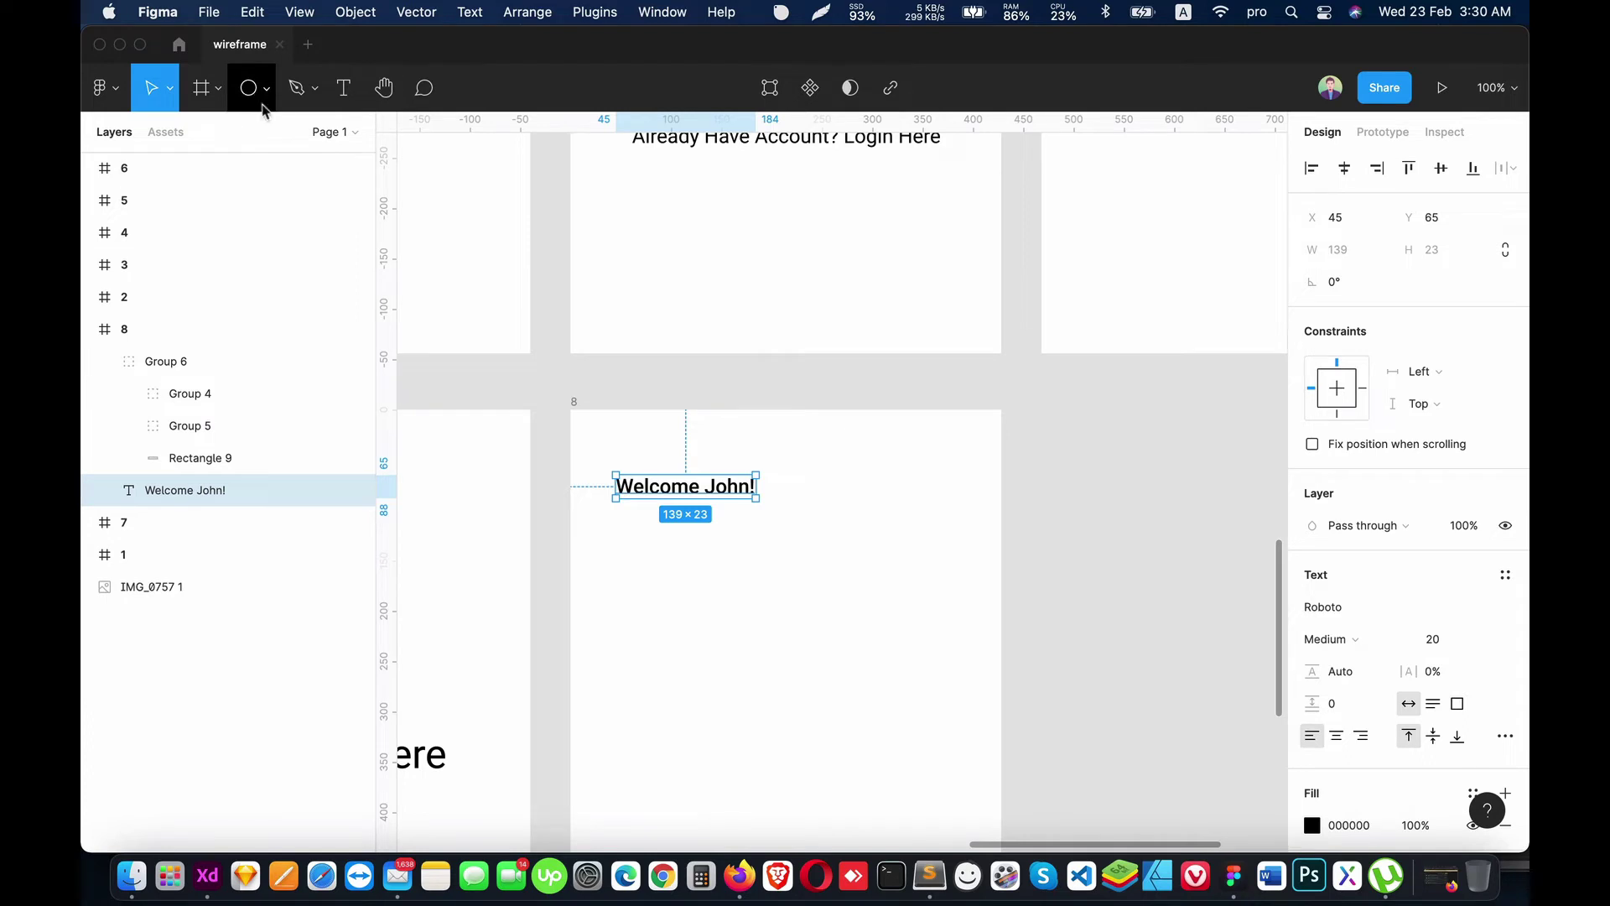
Step: Add the line "Meetting with someone else tomorrows" beneath the Welcome John! heading
{"action": "left_click", "coordinate": [344, 87]}
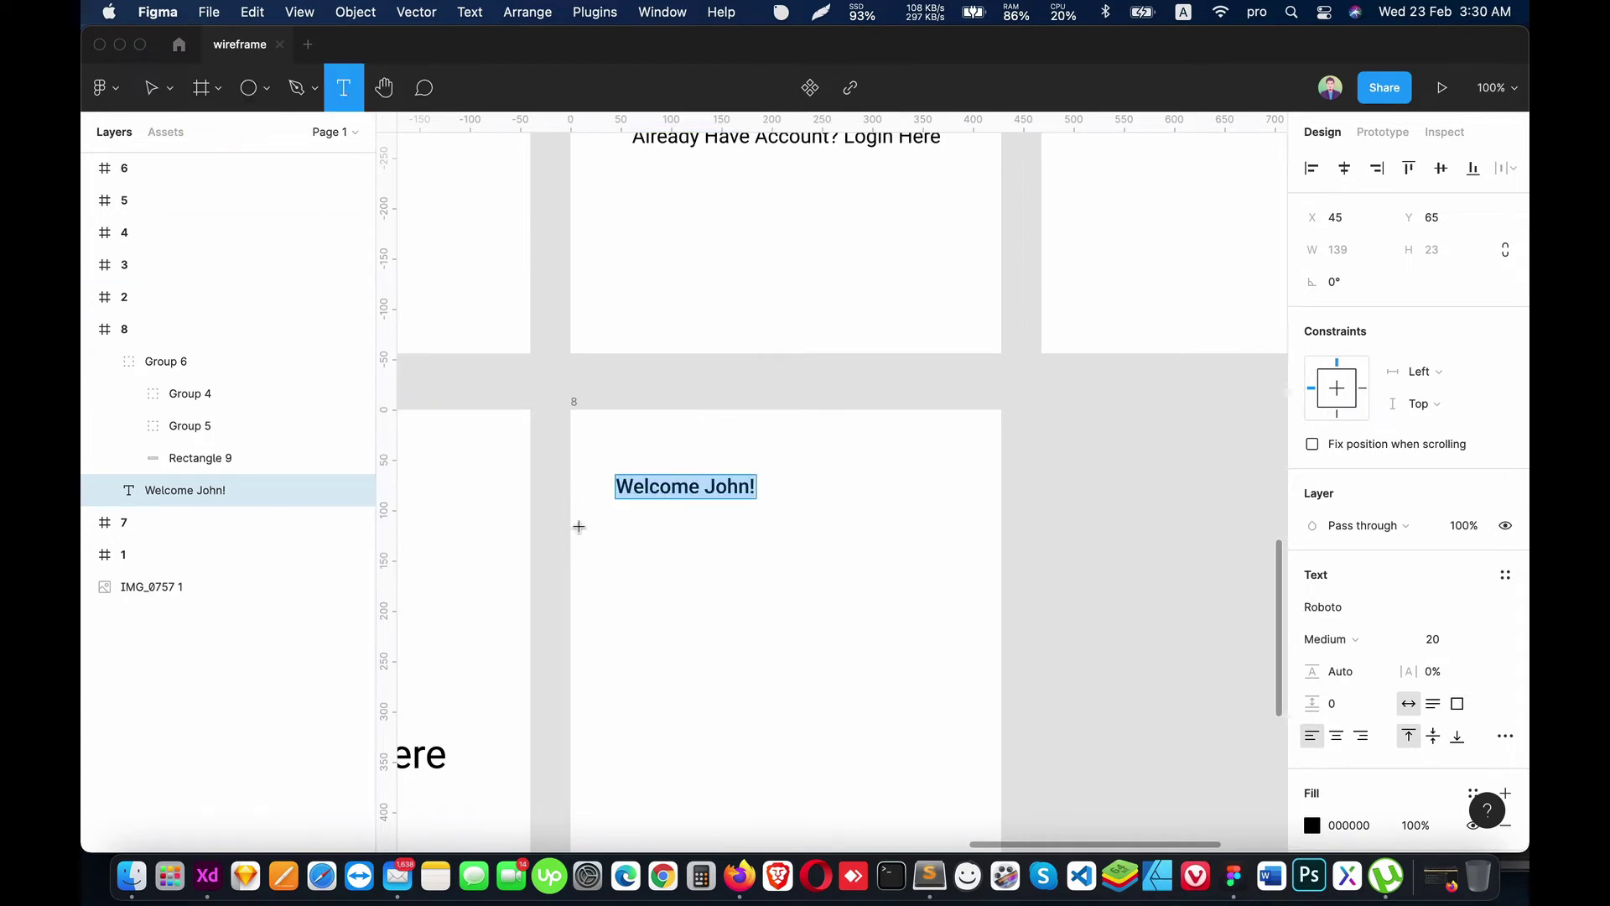
{"action": "left_click", "coordinate": [764, 619]}
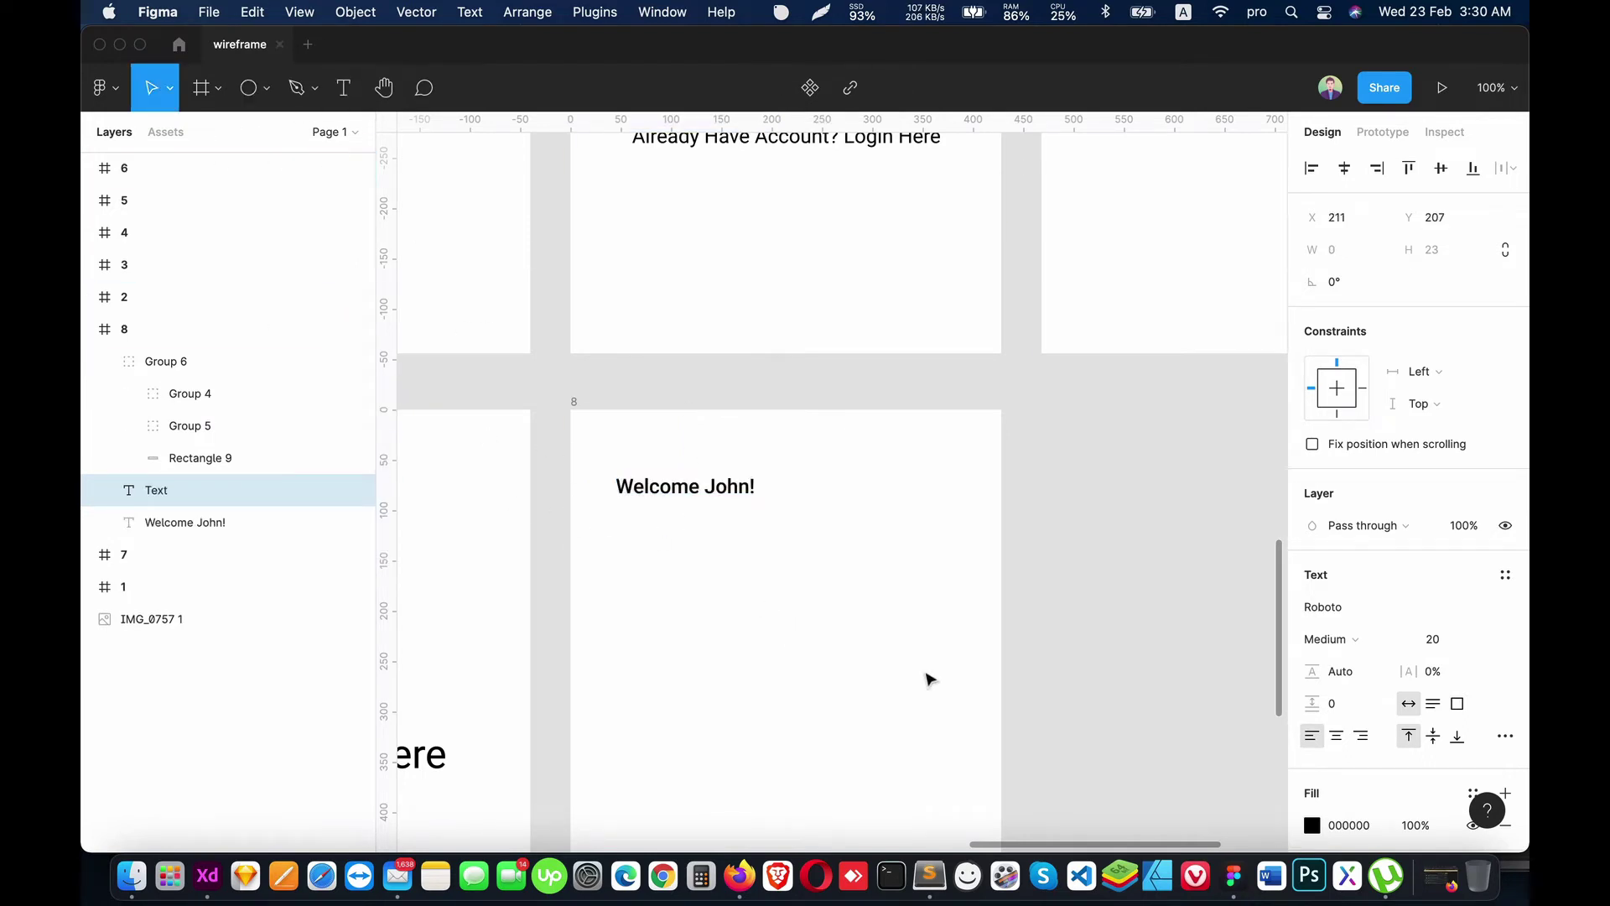
{"action": "type", "text": "Meetting with someone else tomo"}
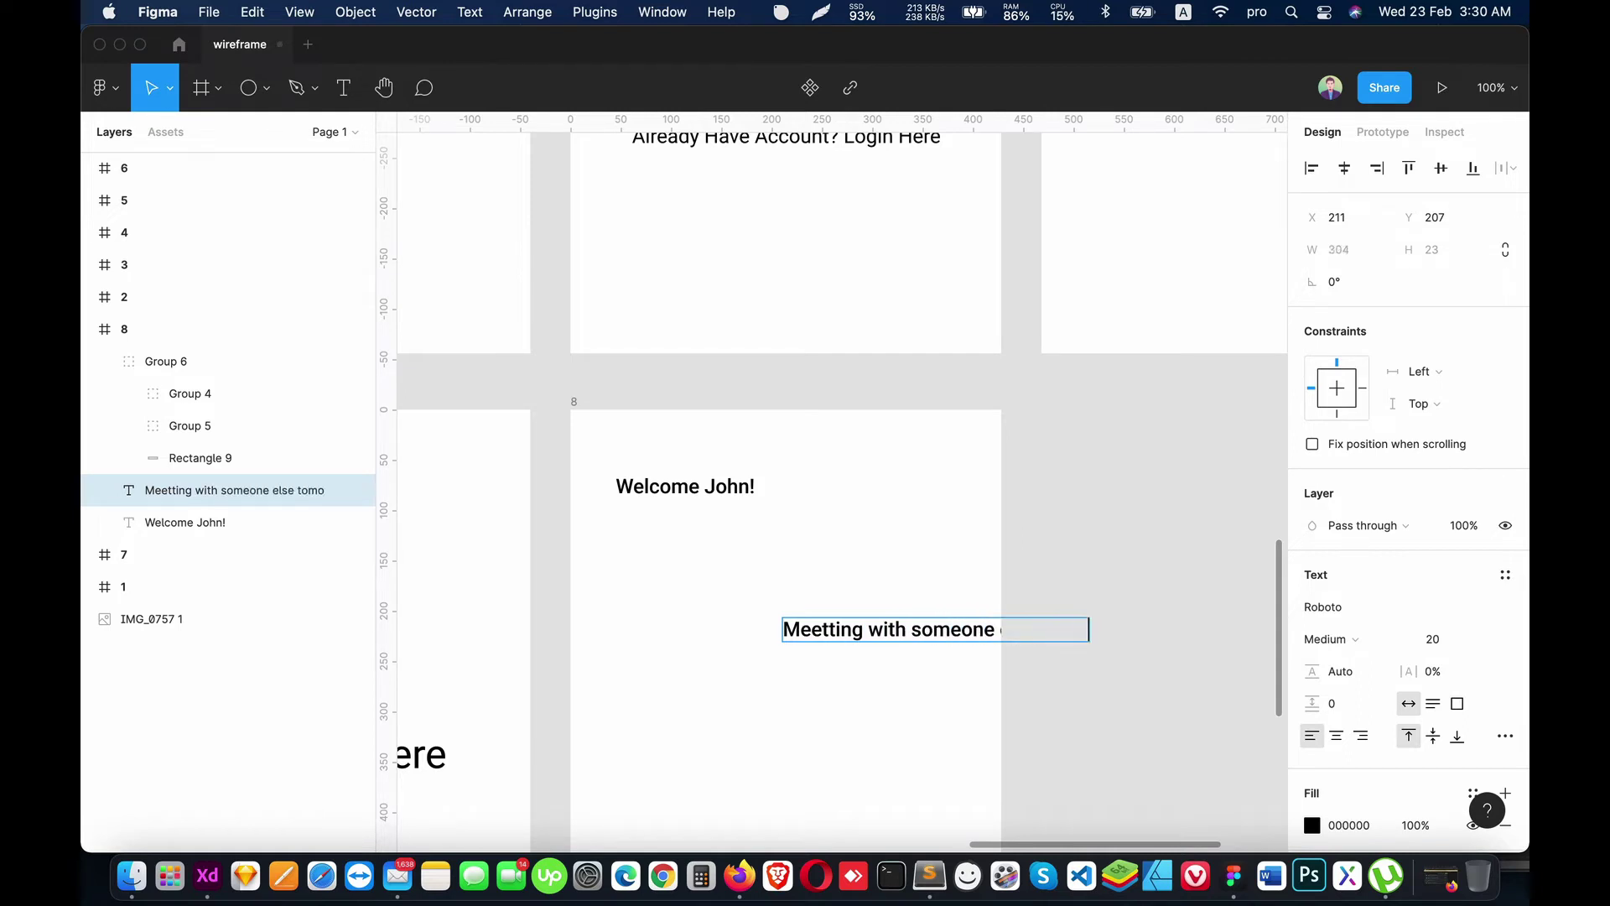
{"action": "left_click_drag", "start_coordinate": [828, 639], "coordinate": [660, 550]}
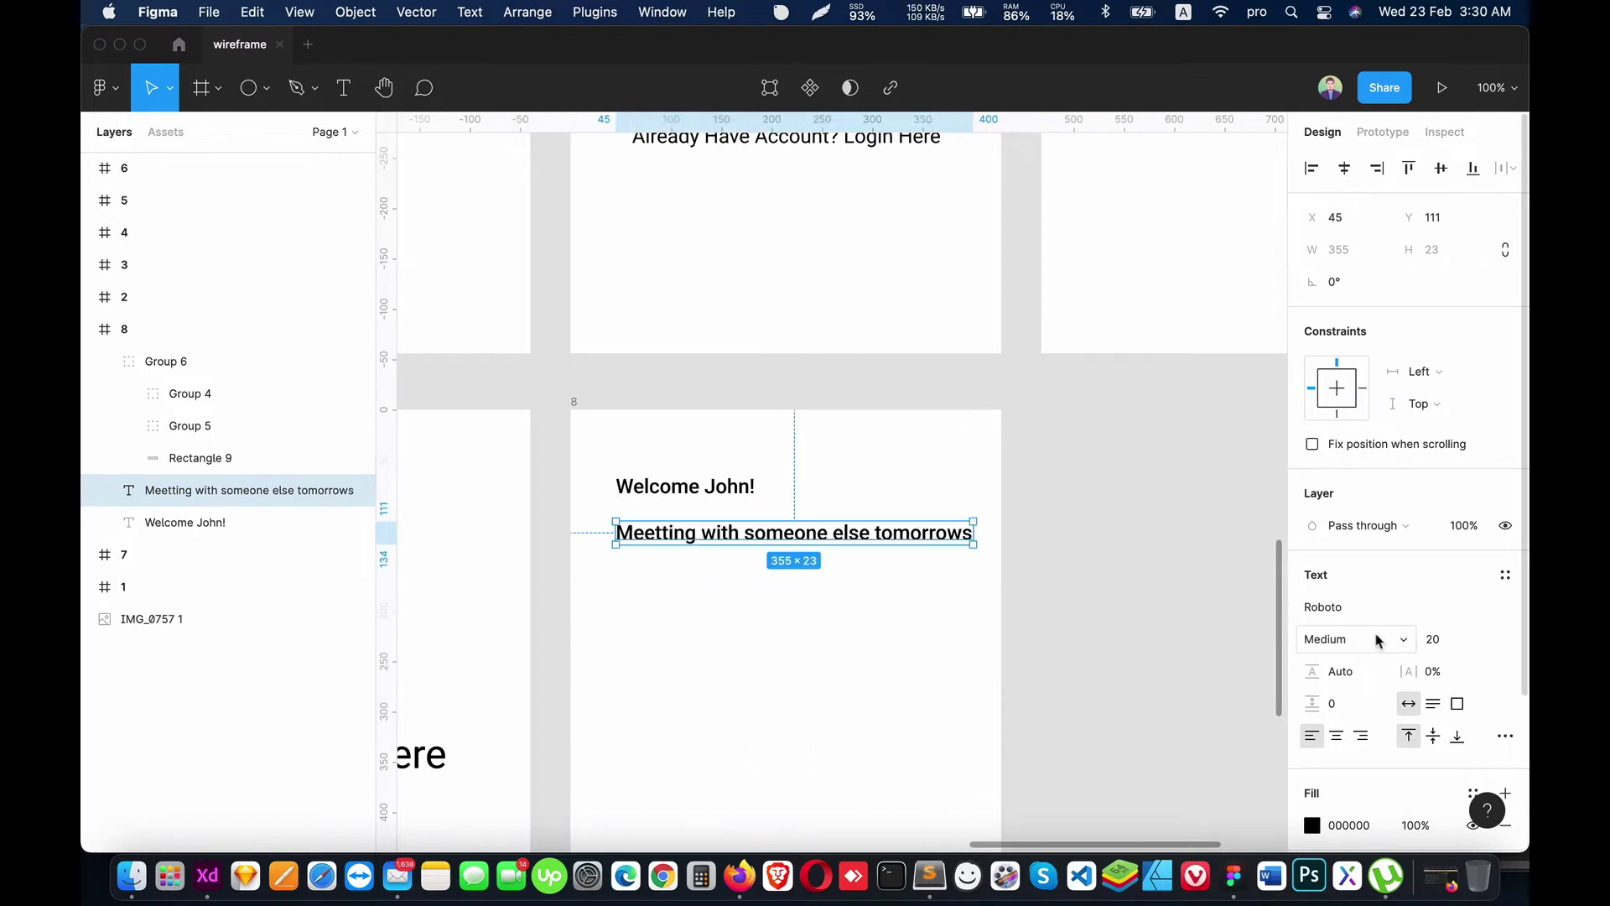
Step: Style the meeting line in Light weight at font size 15
{"action": "left_click", "coordinate": [1332, 639]}
{"action": "left_click", "coordinate": [1361, 614]}
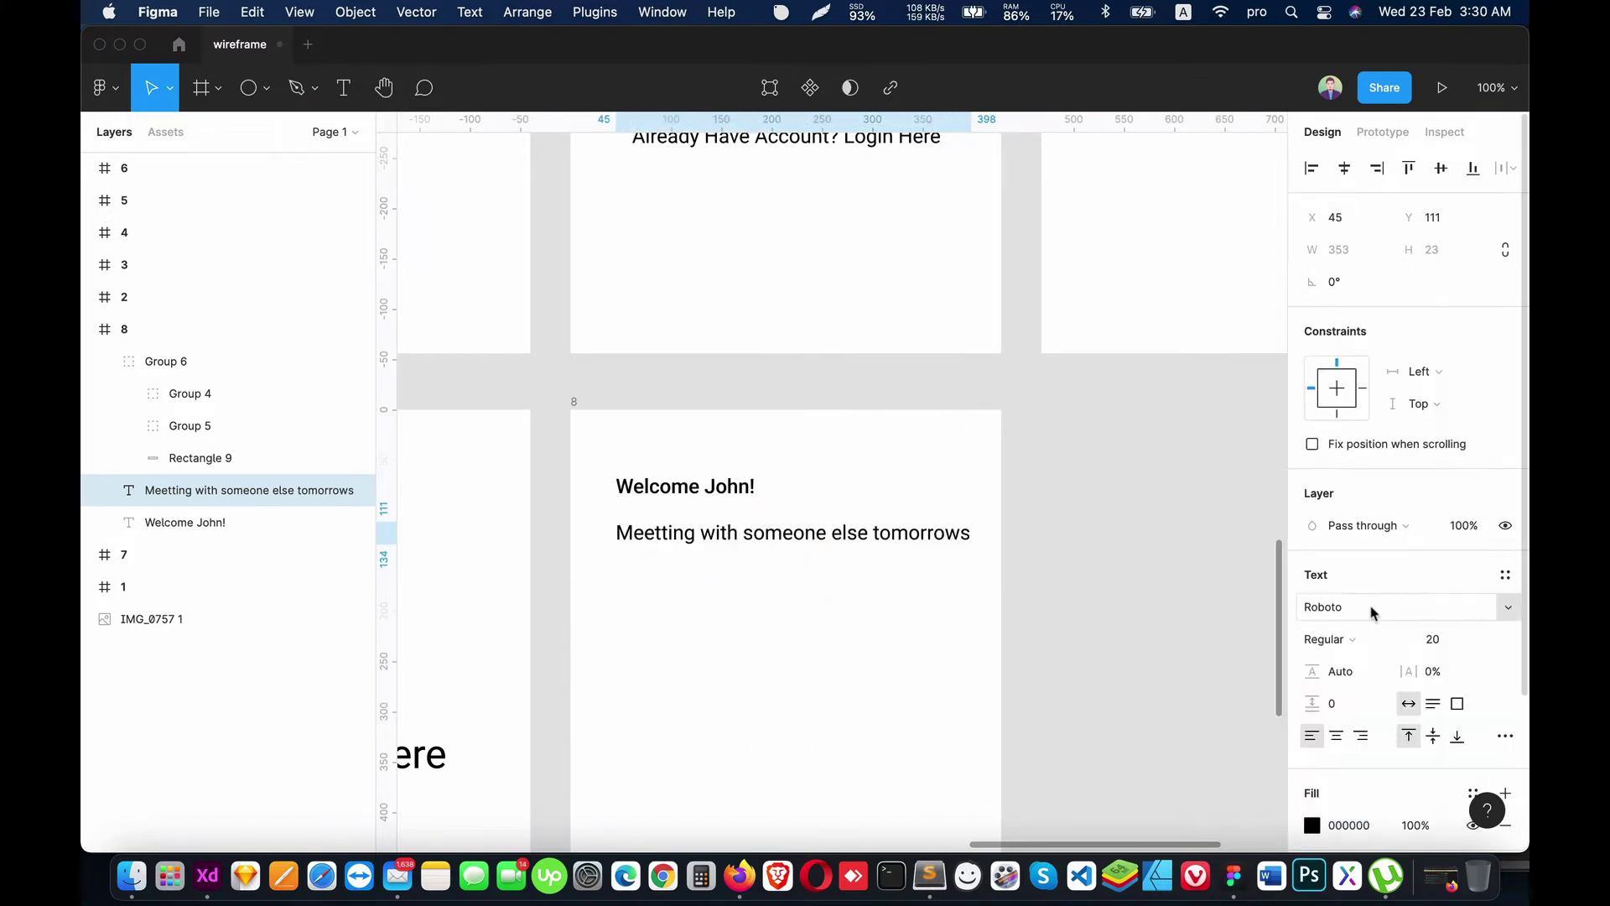
{"action": "left_click", "coordinate": [1444, 639]}
{"action": "type", "text": "16"}
{"action": "key", "text": "Return"}
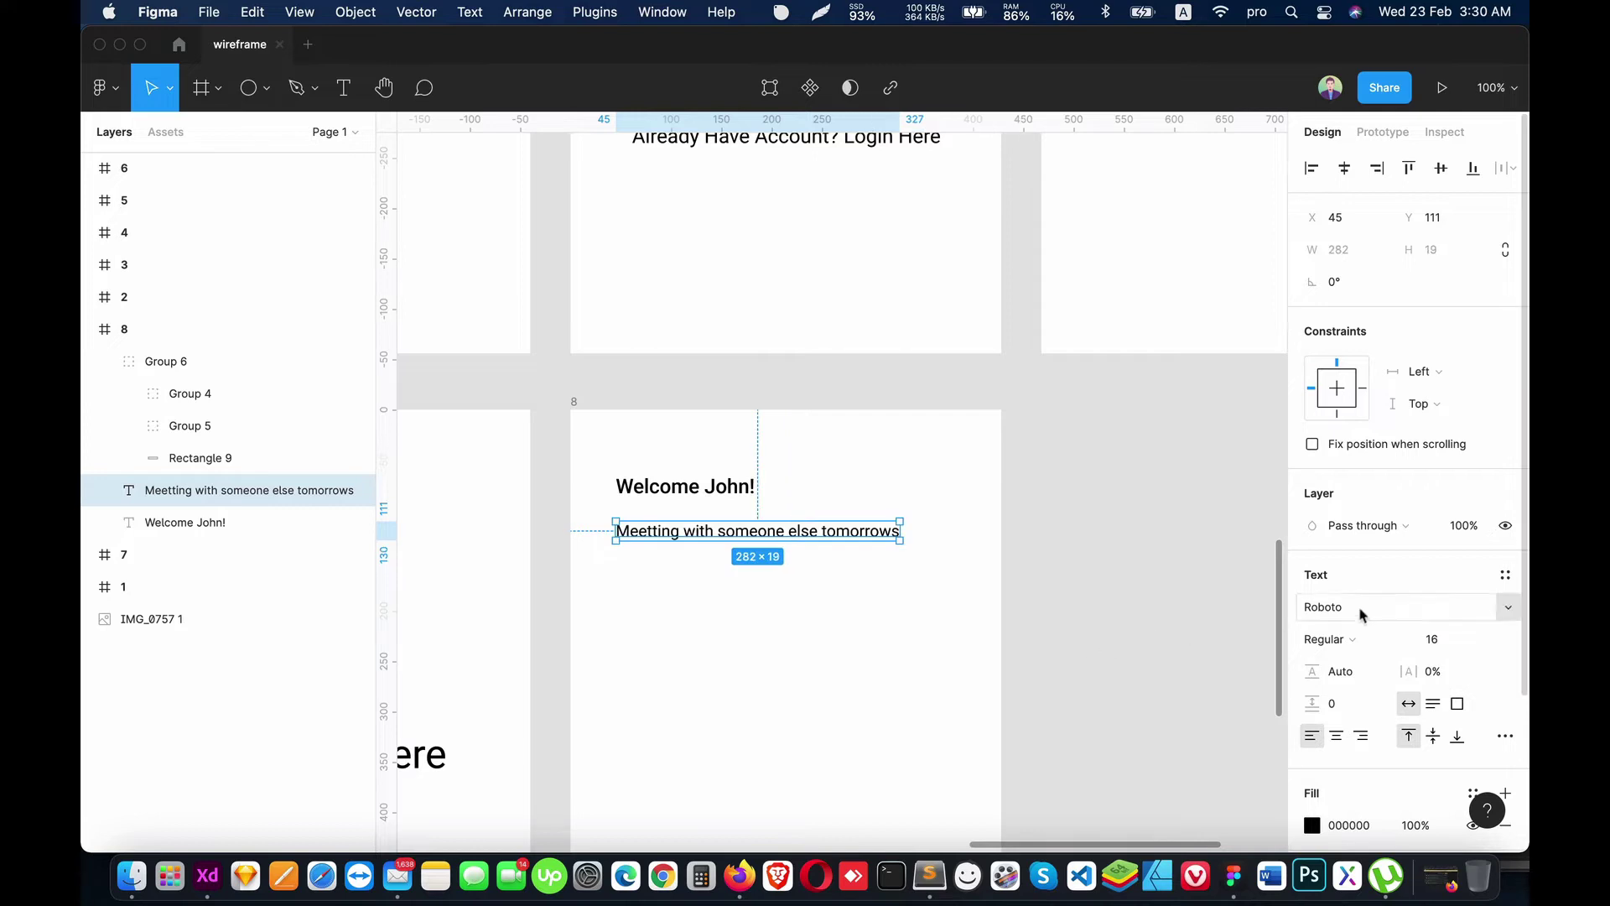
{"action": "left_click", "coordinate": [1332, 639]}
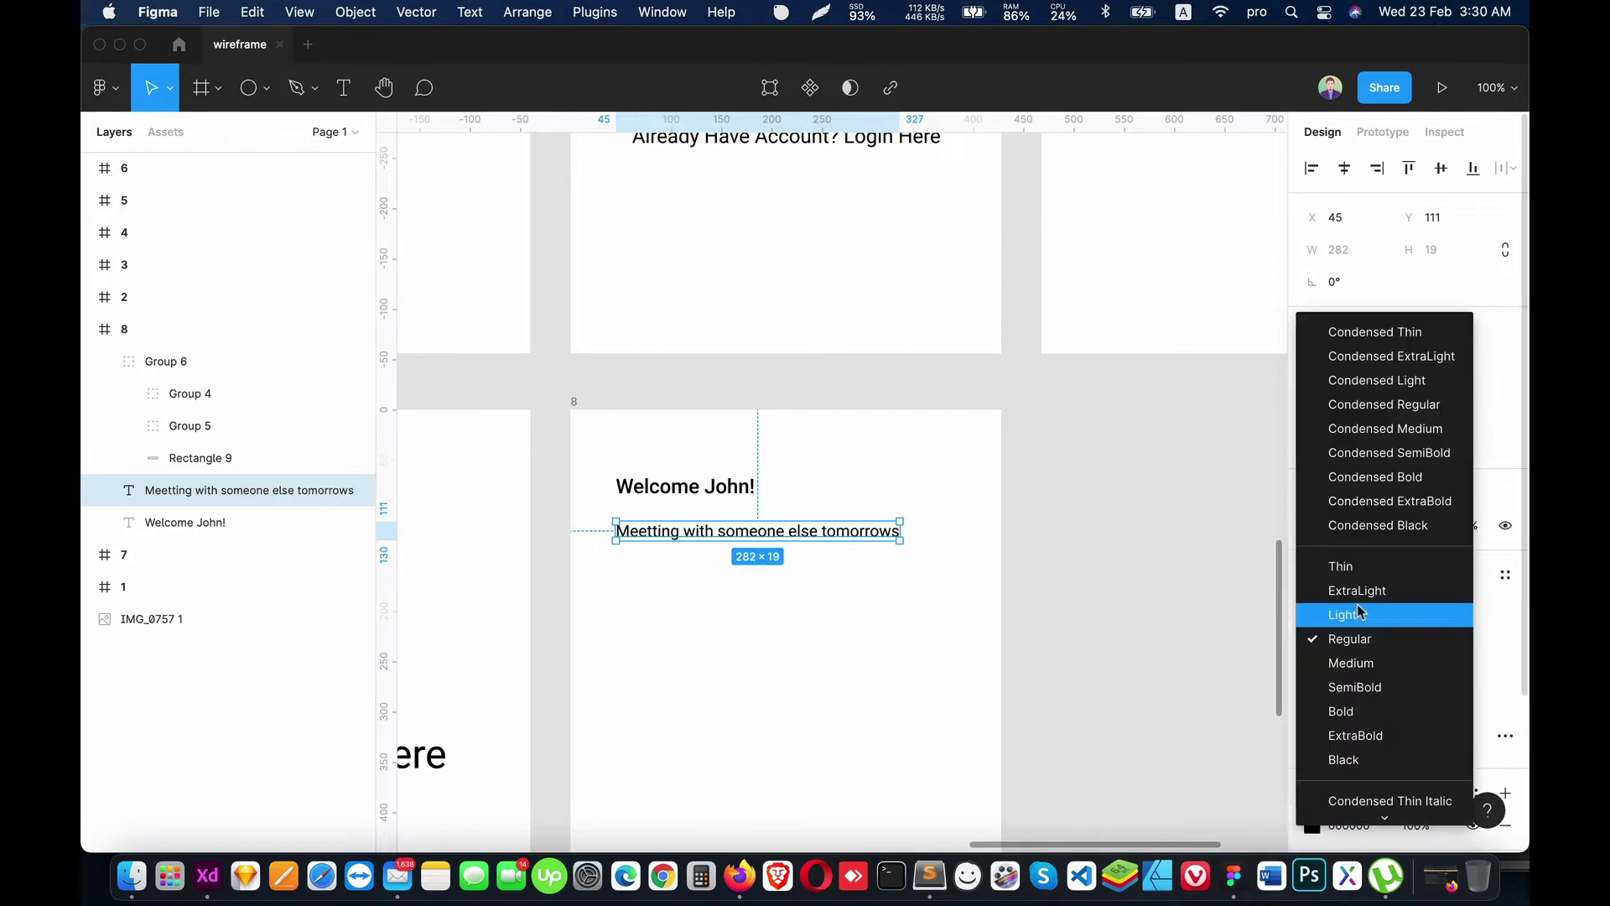
{"action": "left_click", "coordinate": [1443, 641]}
{"action": "type", "text": "14"}
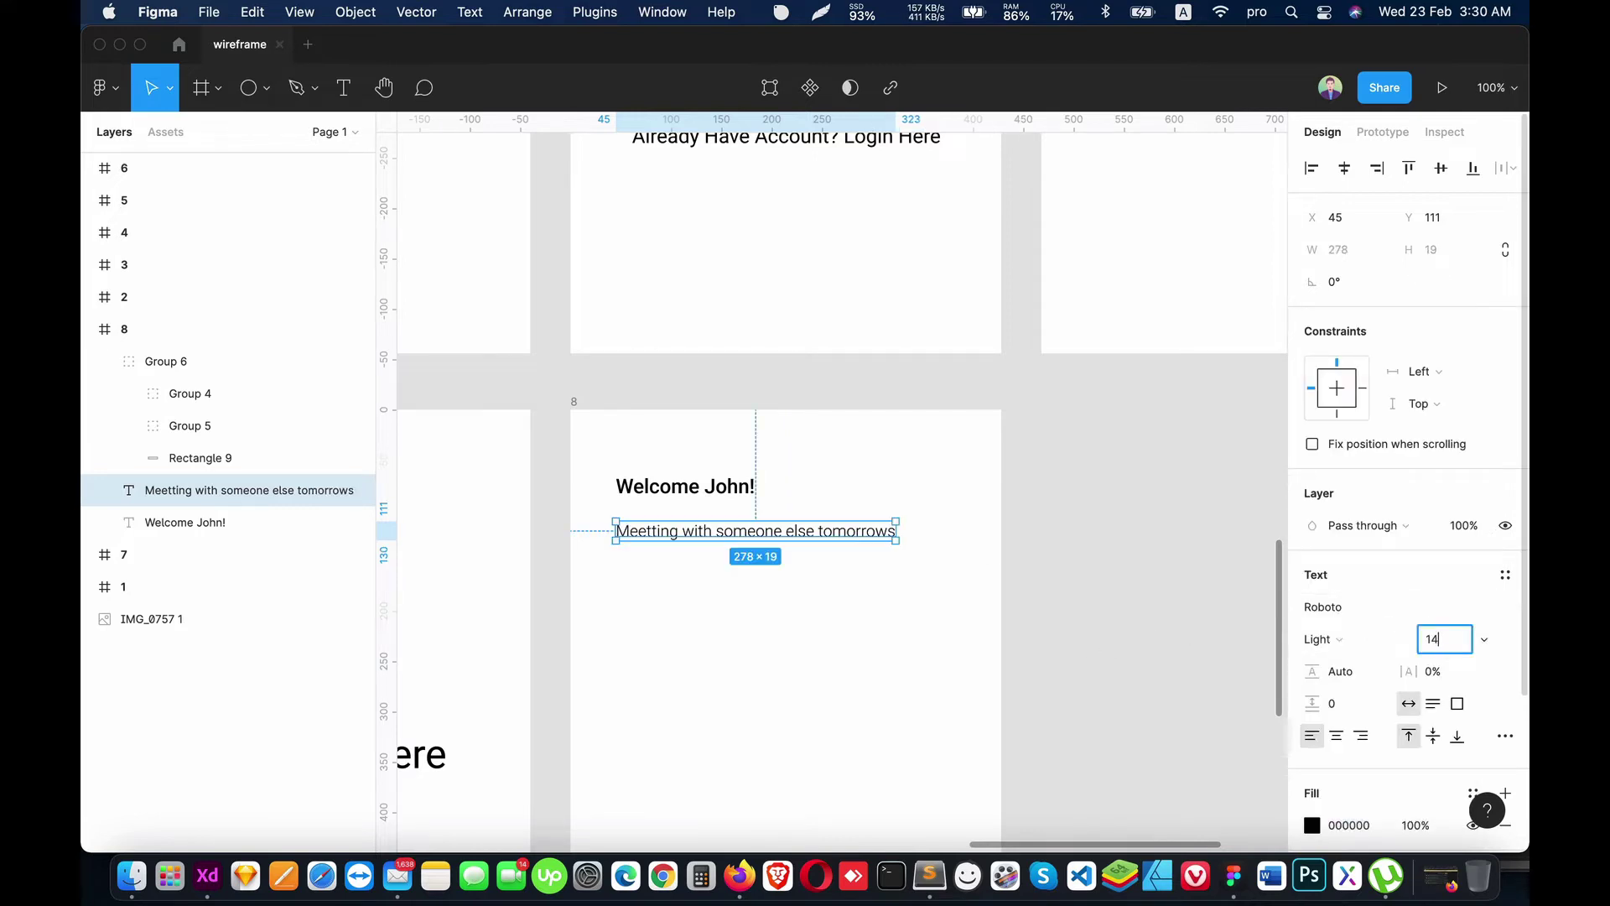
{"action": "type", "text": "8"}
{"action": "key", "text": "Return"}
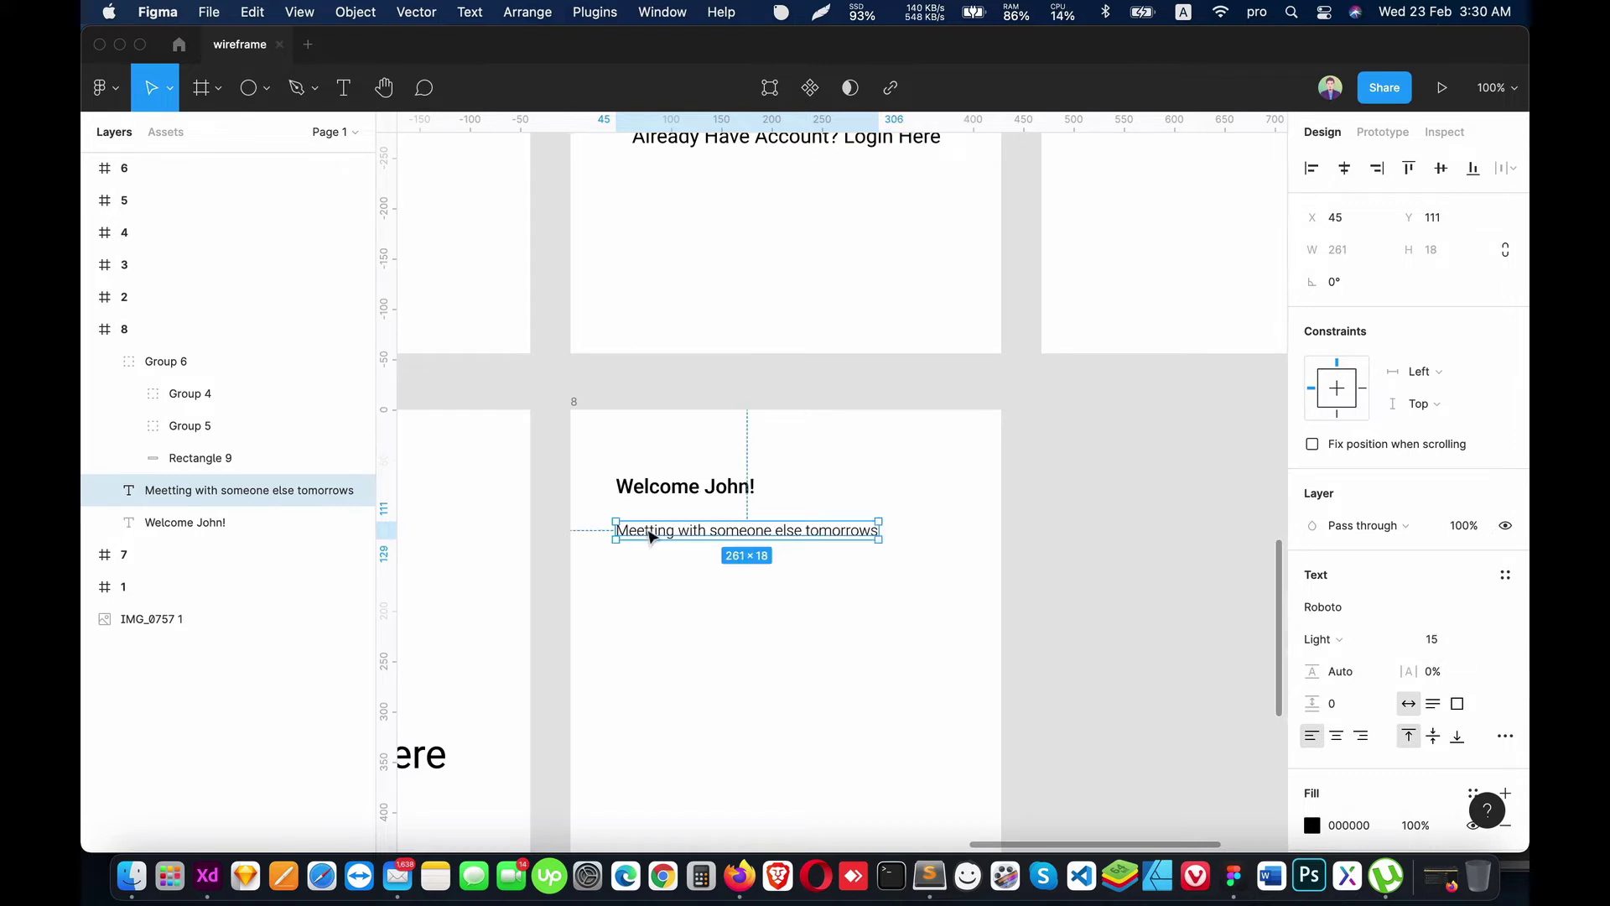
{"action": "left_click", "coordinate": [739, 601]}
{"action": "left_click", "coordinate": [705, 494]}
{"action": "left_click", "coordinate": [692, 530]}
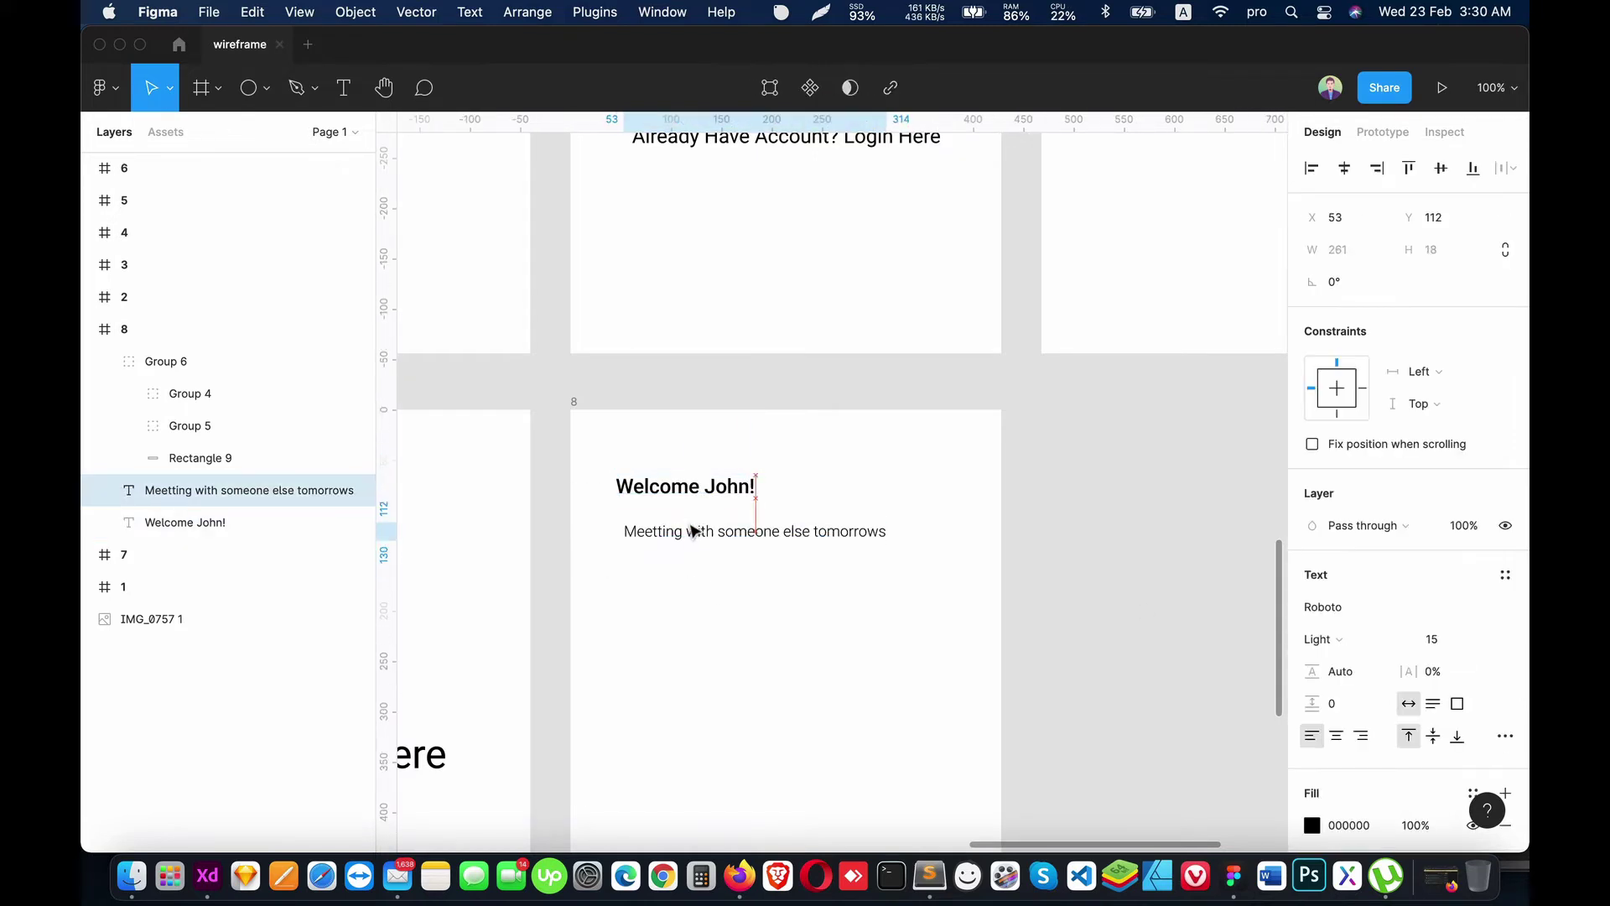
Step: Draw a small 38×38 circle and move the meeting text to its right
{"action": "left_click", "coordinate": [698, 580]}
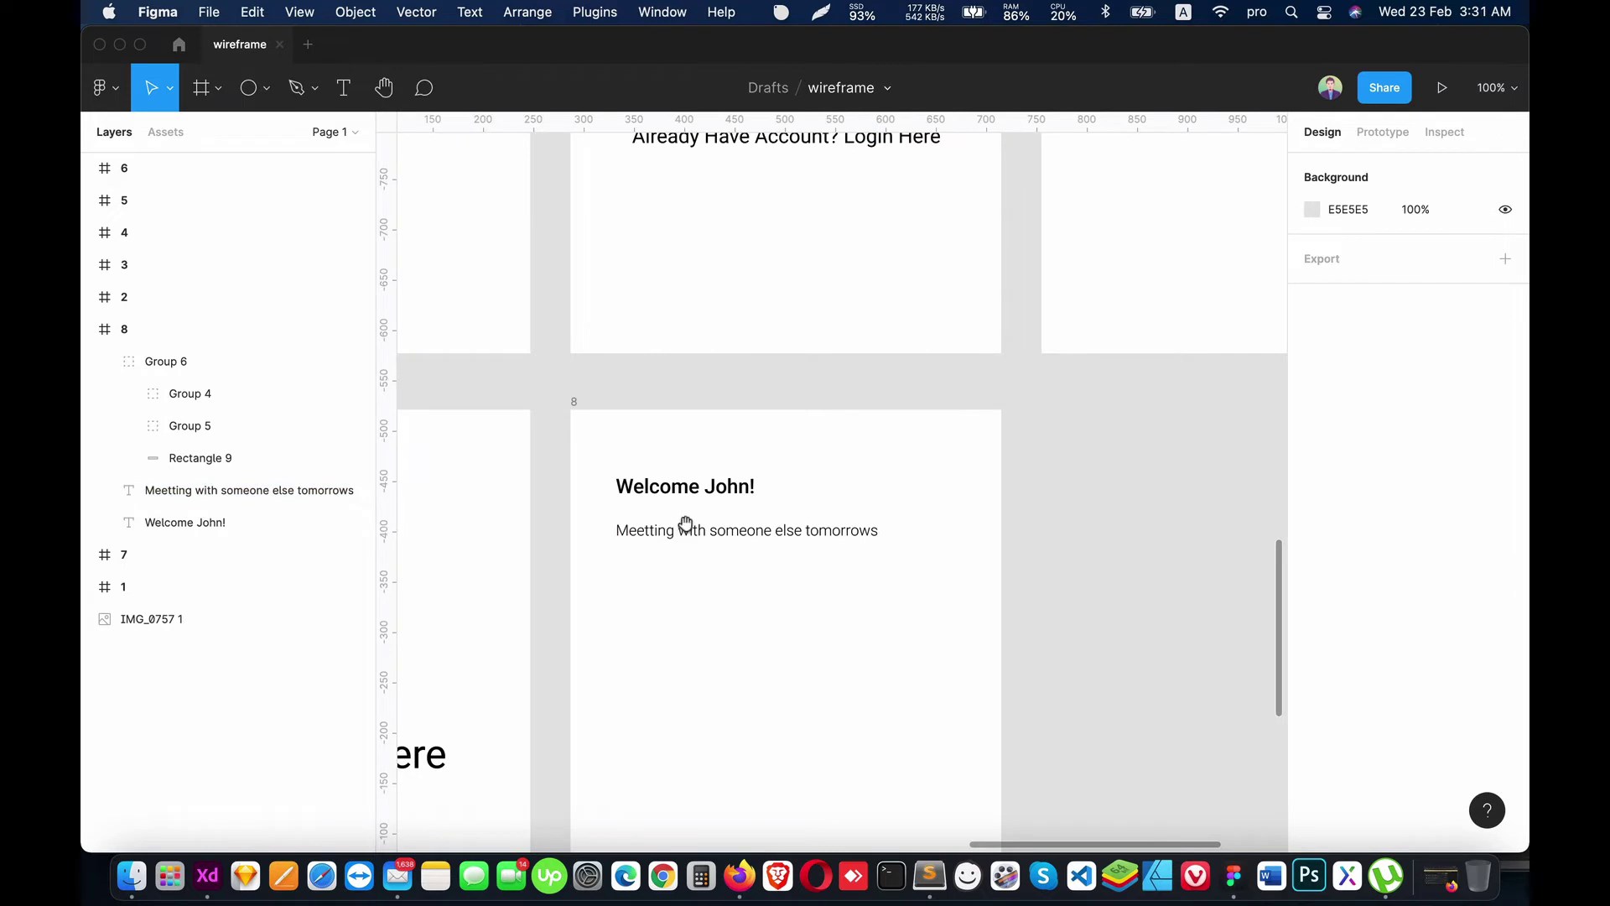
{"action": "left_click", "coordinate": [266, 93]}
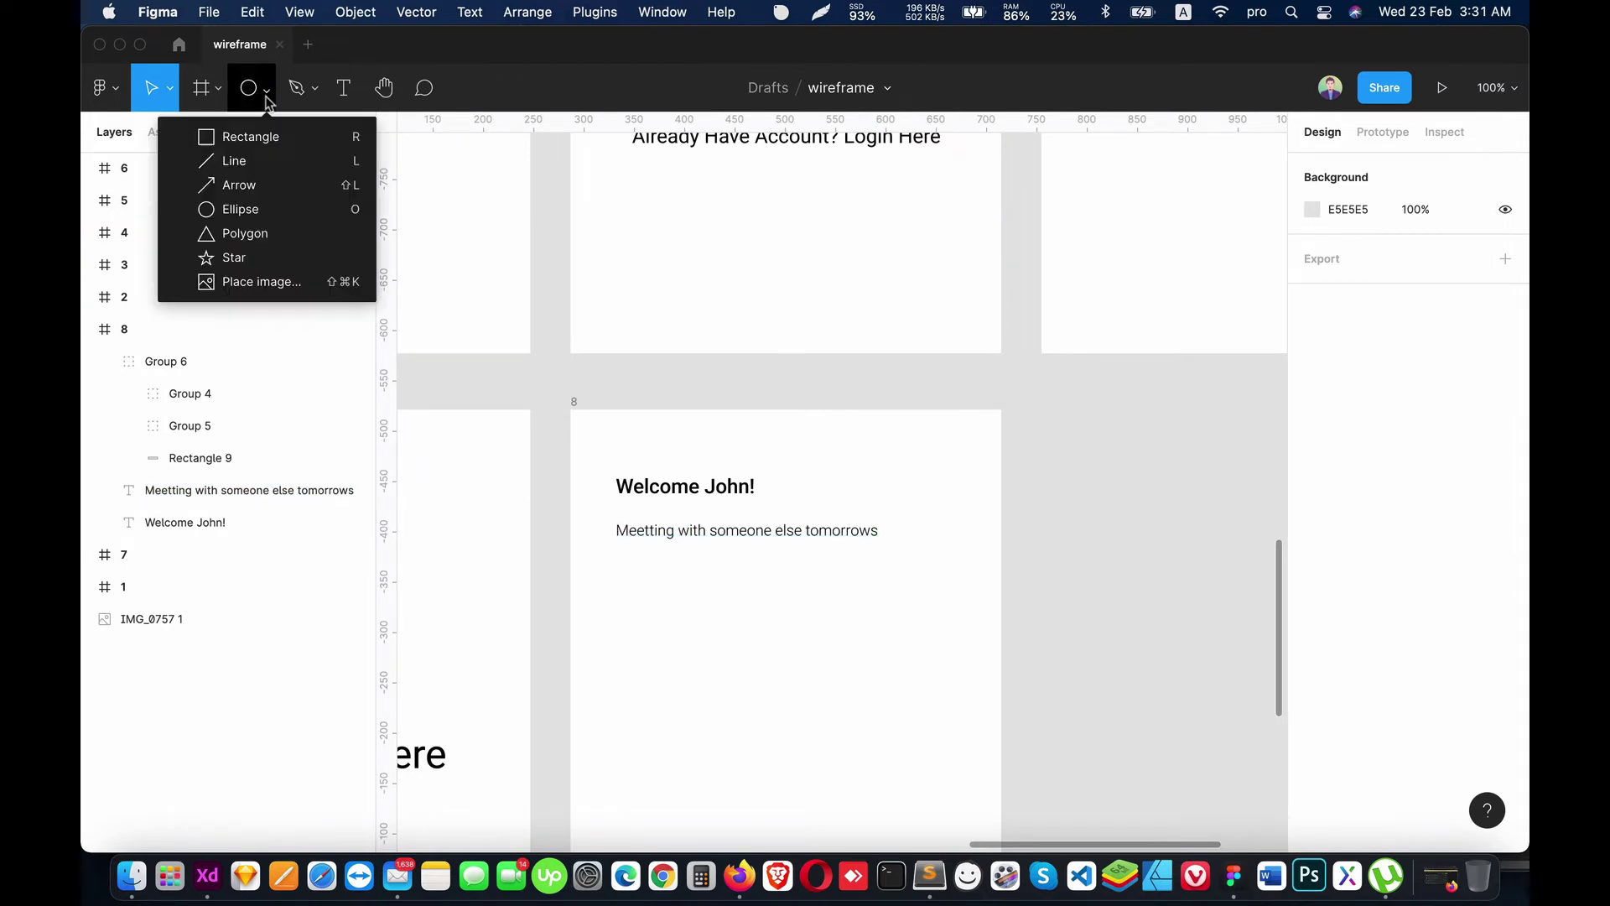
{"action": "left_click", "coordinate": [276, 209]}
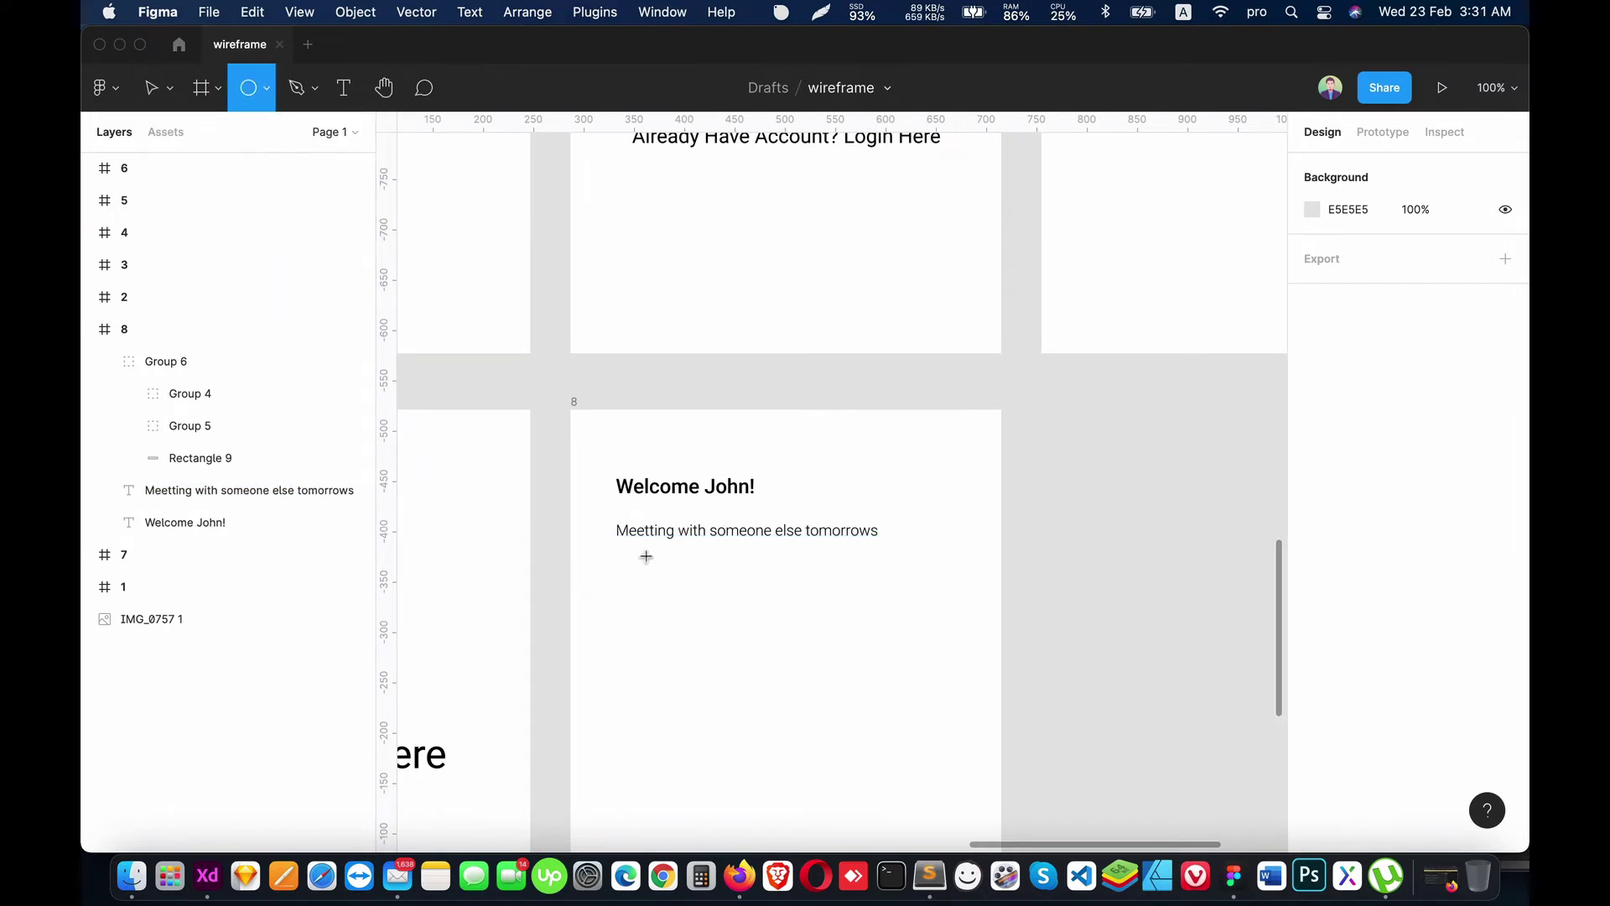
{"action": "mouse_move", "coordinate": [646, 556]}
{"action": "left_mouse_down"}
{"action": "mouse_move", "coordinate": [684, 595]}
{"action": "mouse_move", "coordinate": [612, 545]}
{"action": "mouse_move", "coordinate": [769, 534]}
{"action": "mouse_move", "coordinate": [753, 534]}
{"action": "left_mouse_up"}
{"action": "left_click", "coordinate": [627, 536]}
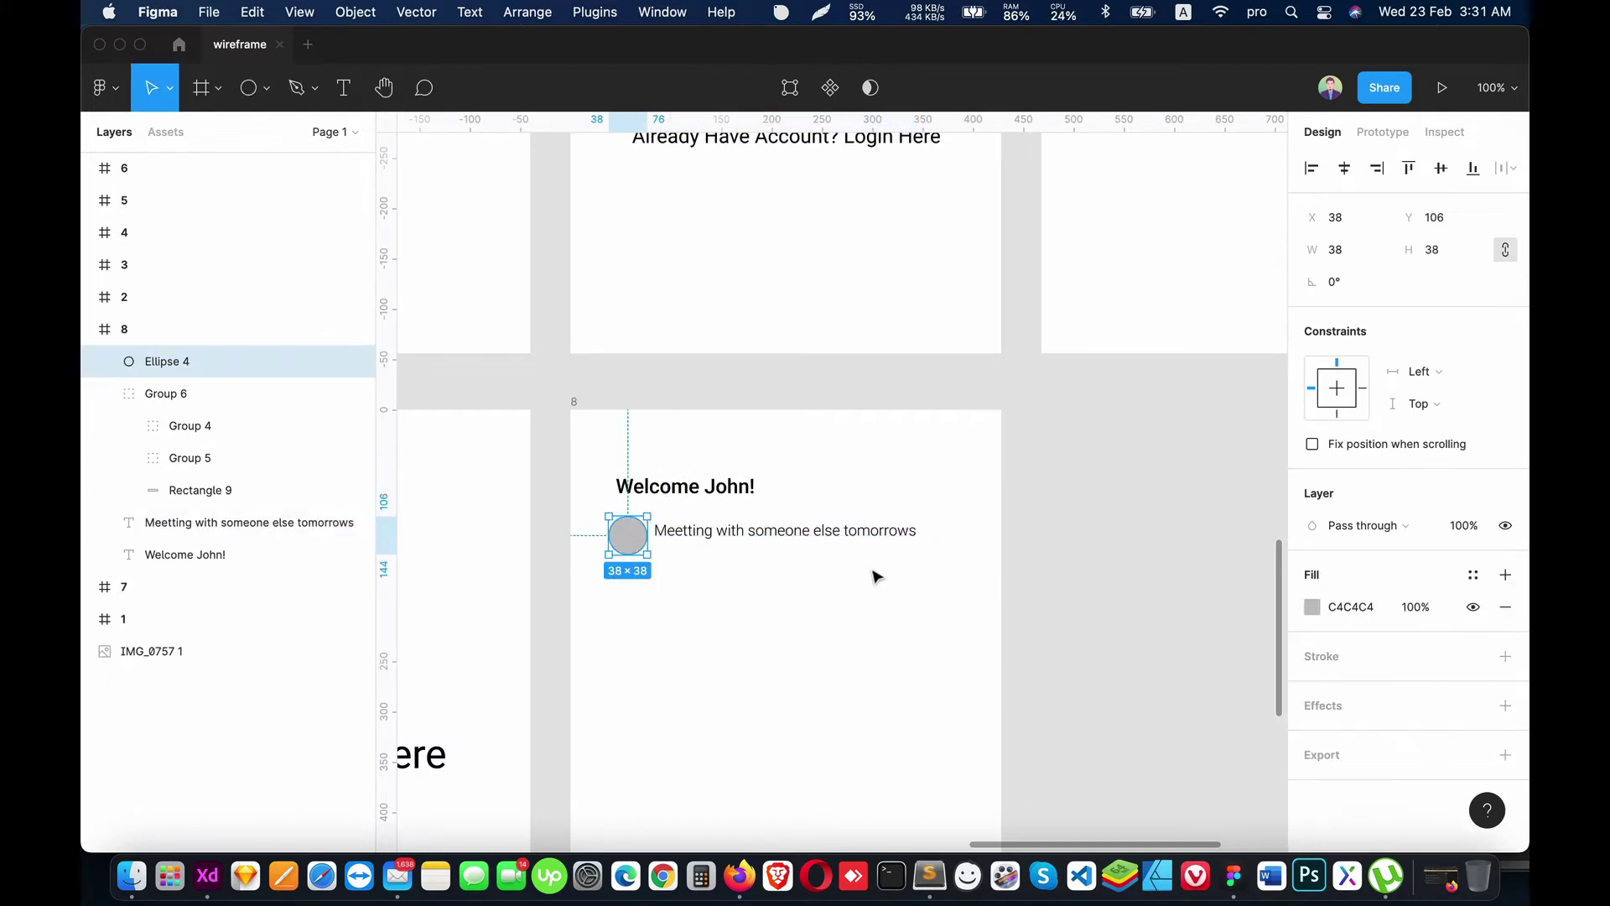
{"action": "left_click", "coordinate": [719, 575]}
{"action": "left_click", "coordinate": [713, 537]}
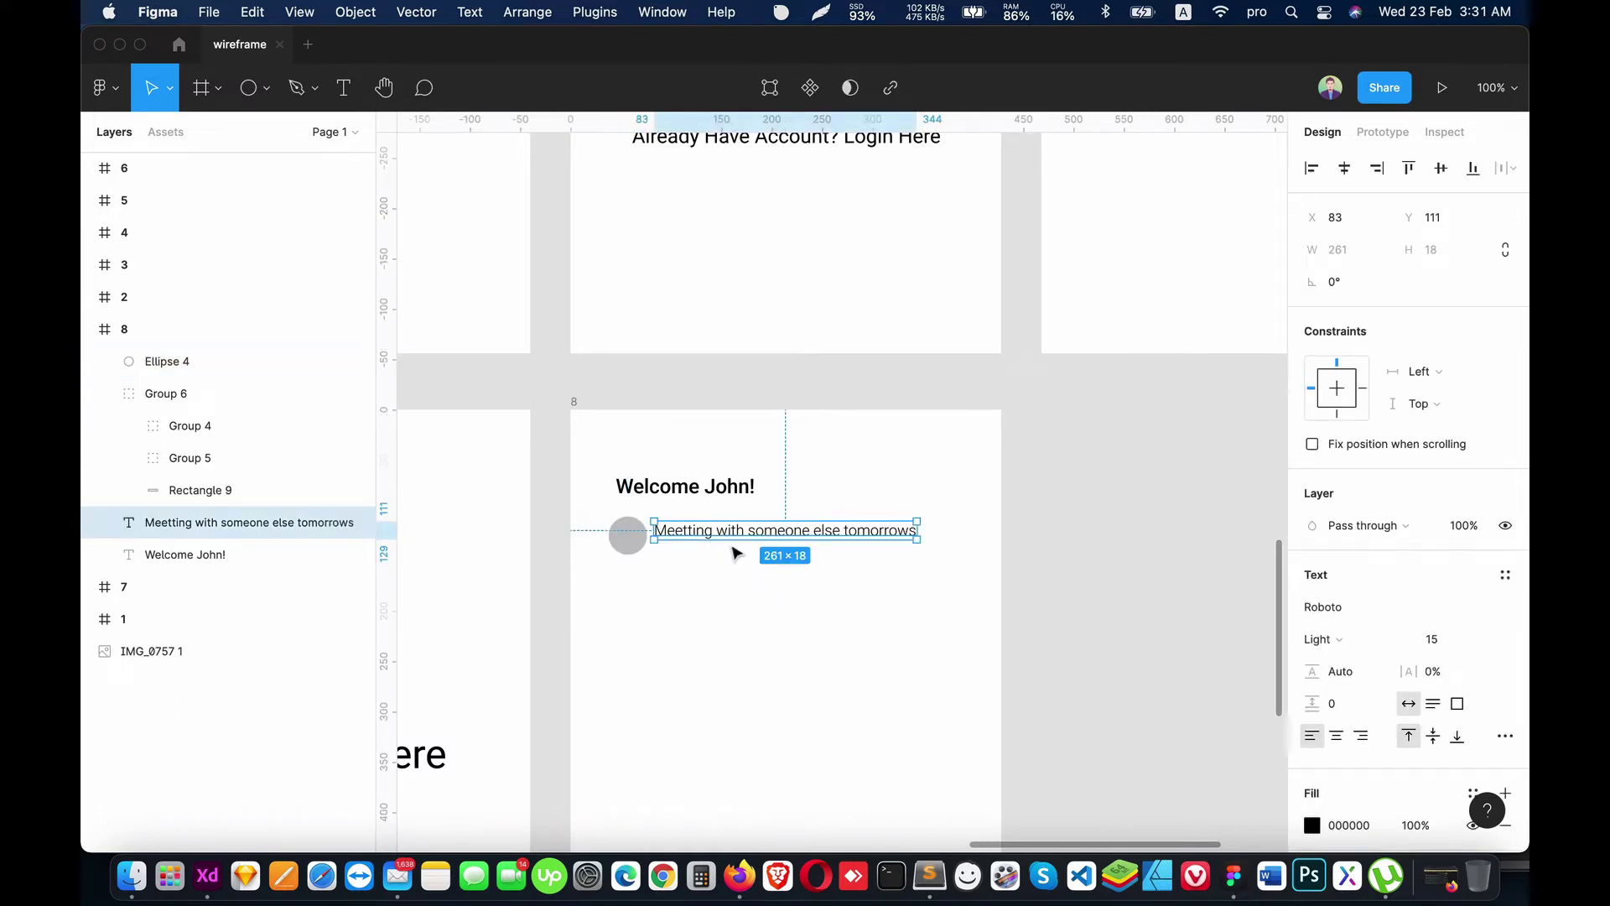
{"action": "left_click_drag", "start_coordinate": [711, 538], "coordinate": [712, 536]}
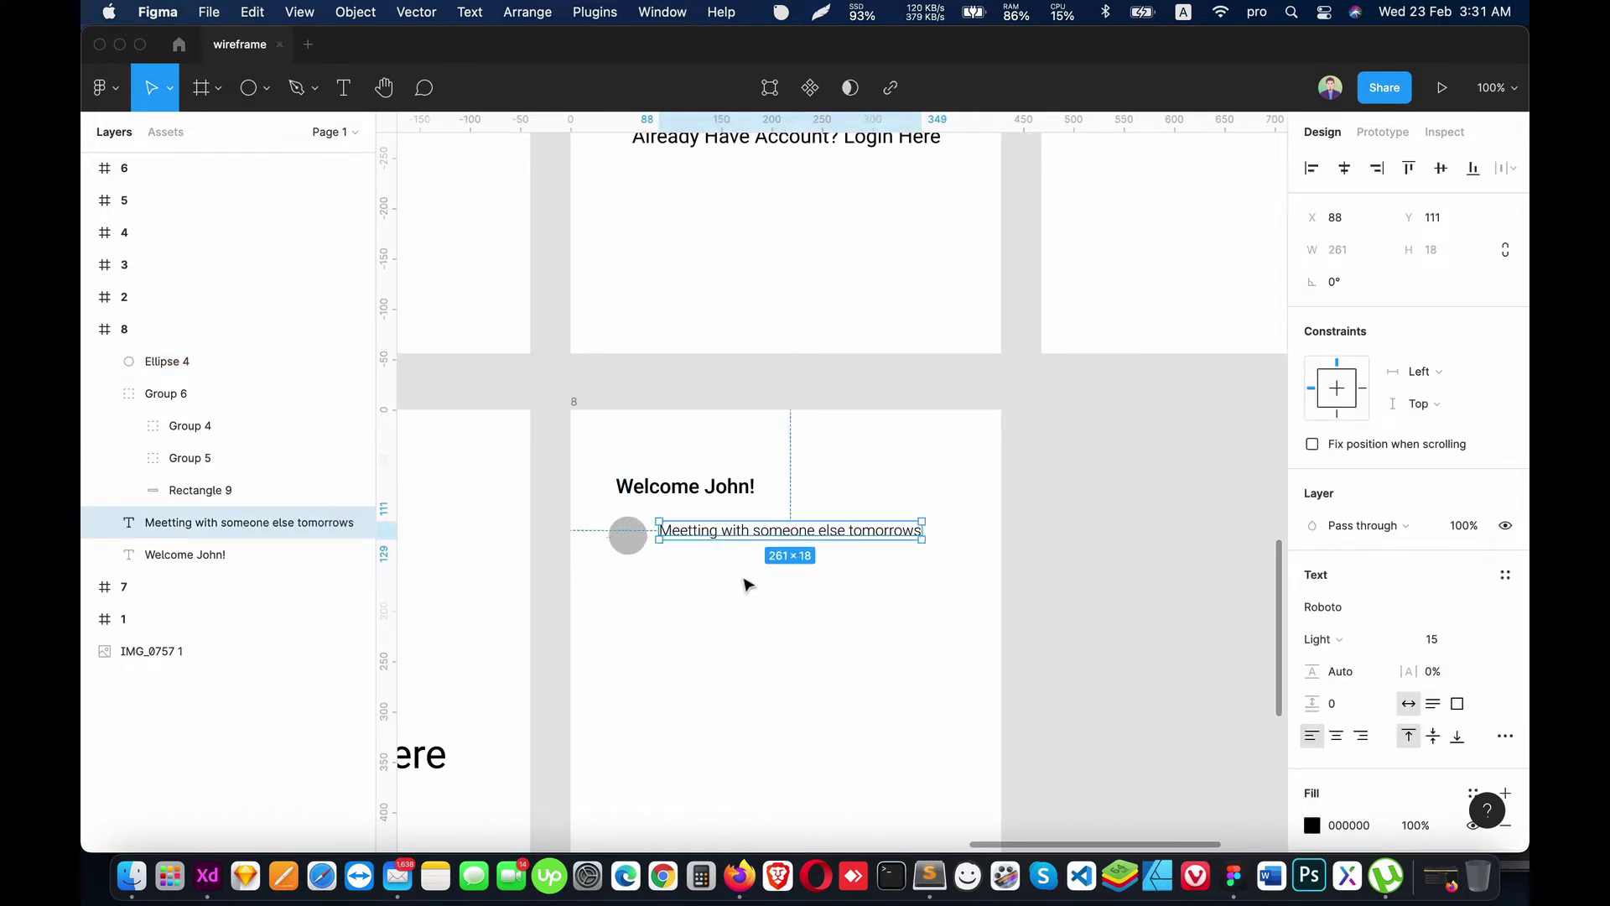
Step: End the meeting line with an ellipsis '....'
{"action": "key", "text": "super+equal"}
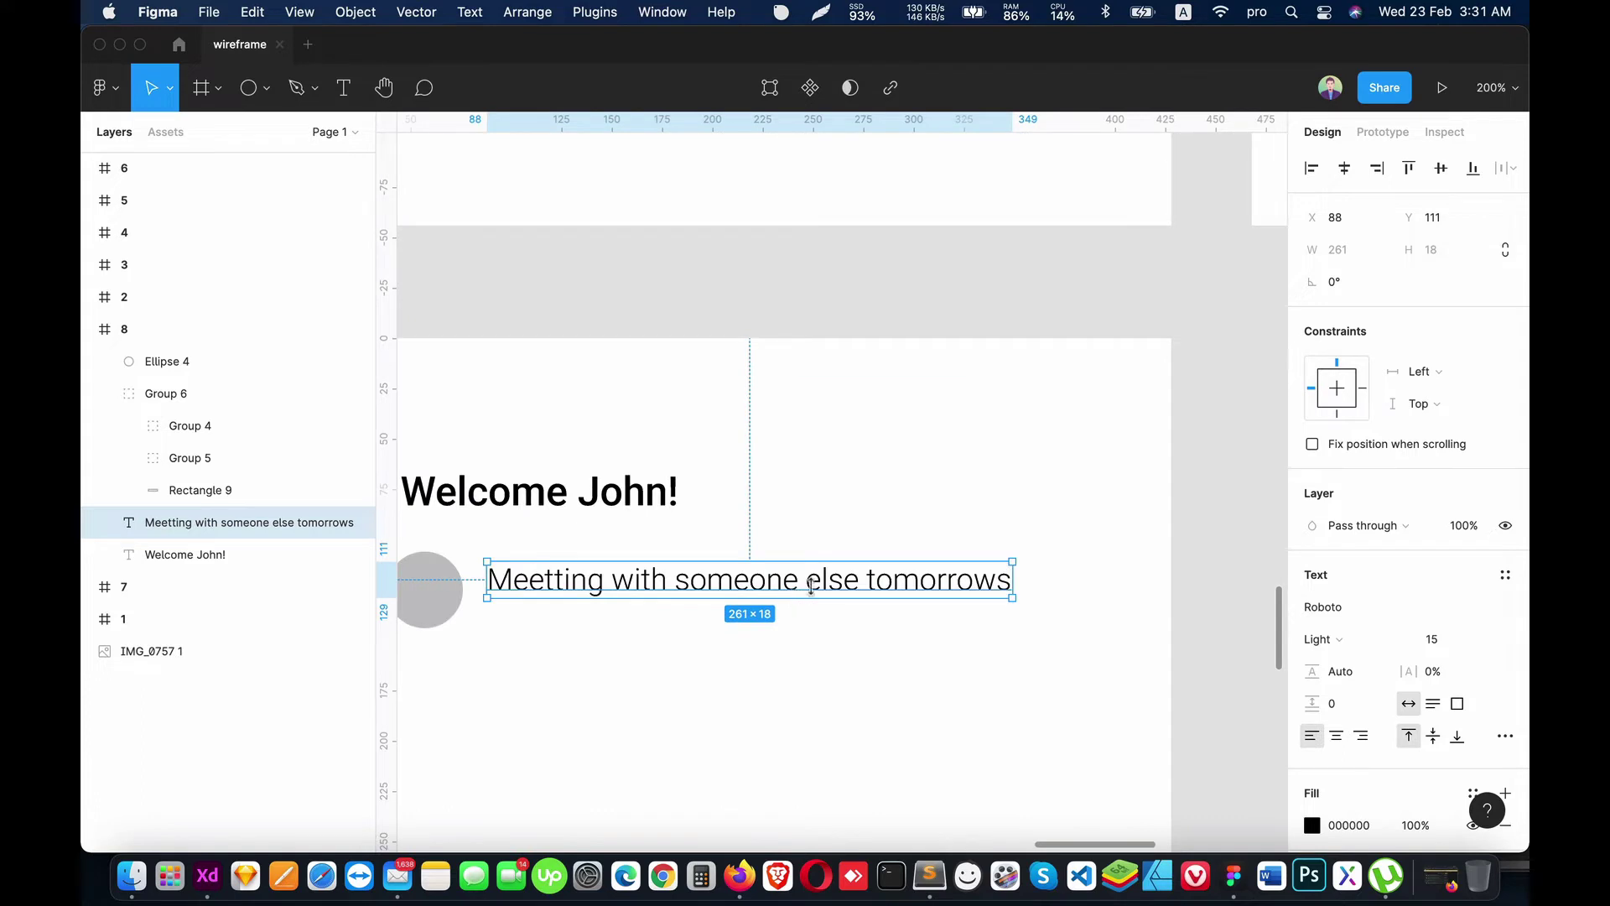
{"action": "double_click", "coordinate": [998, 578]}
{"action": "left_click", "coordinate": [1012, 581]}
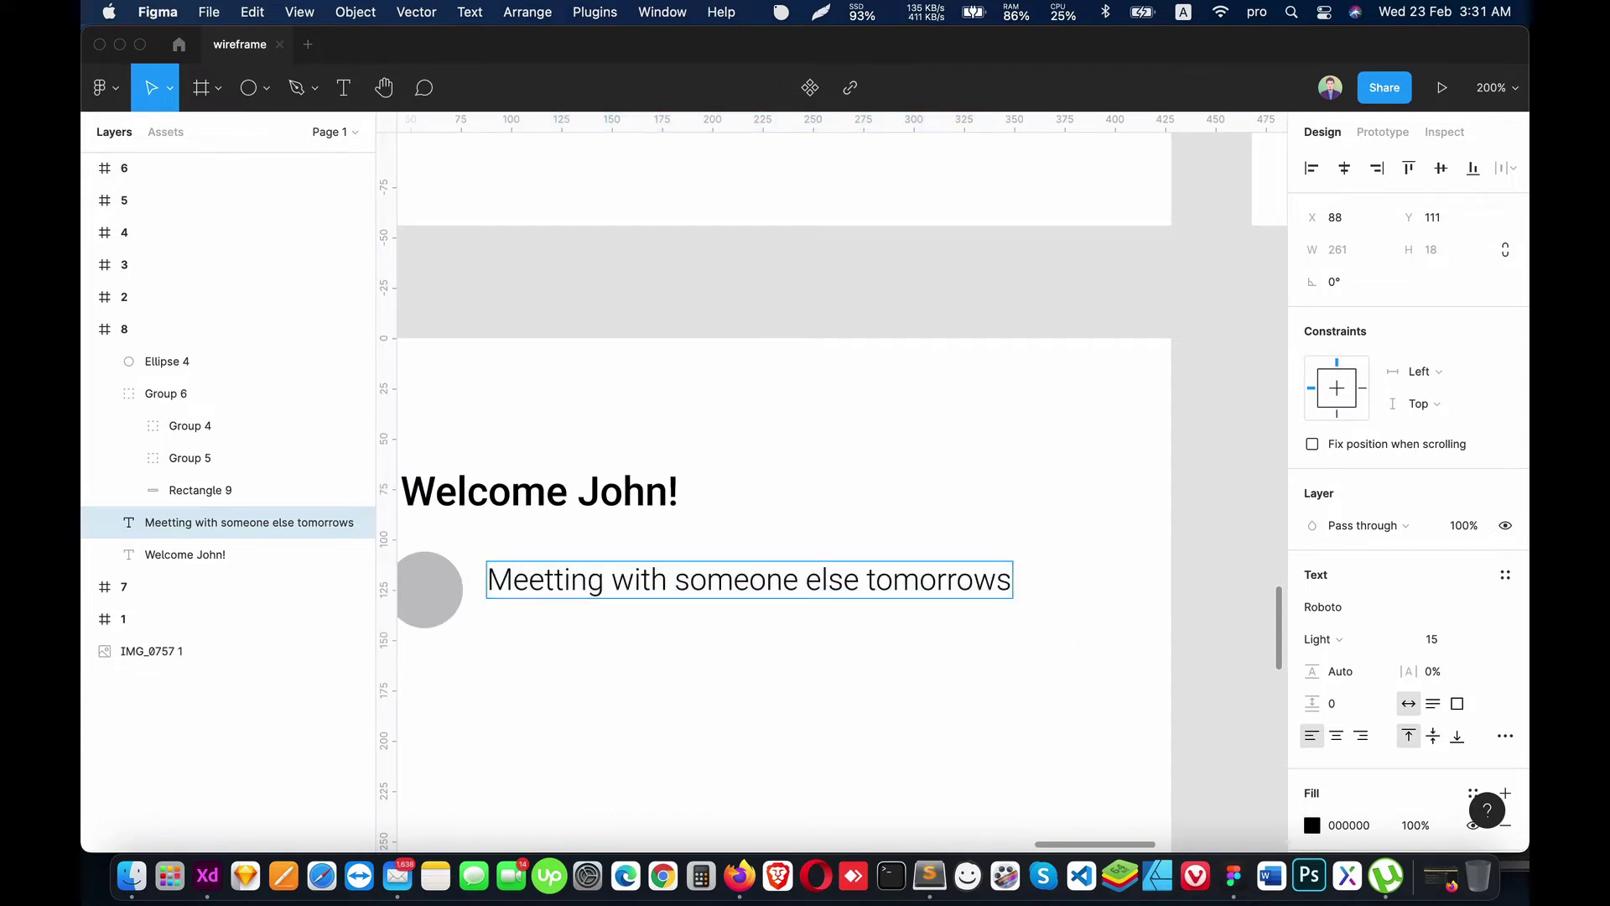
{"action": "type", "text": "...."}
{"action": "key", "text": "Escape"}
{"action": "scroll", "coordinate": [1057, 604], "scroll_direction": "down", "scroll_amount": 3}
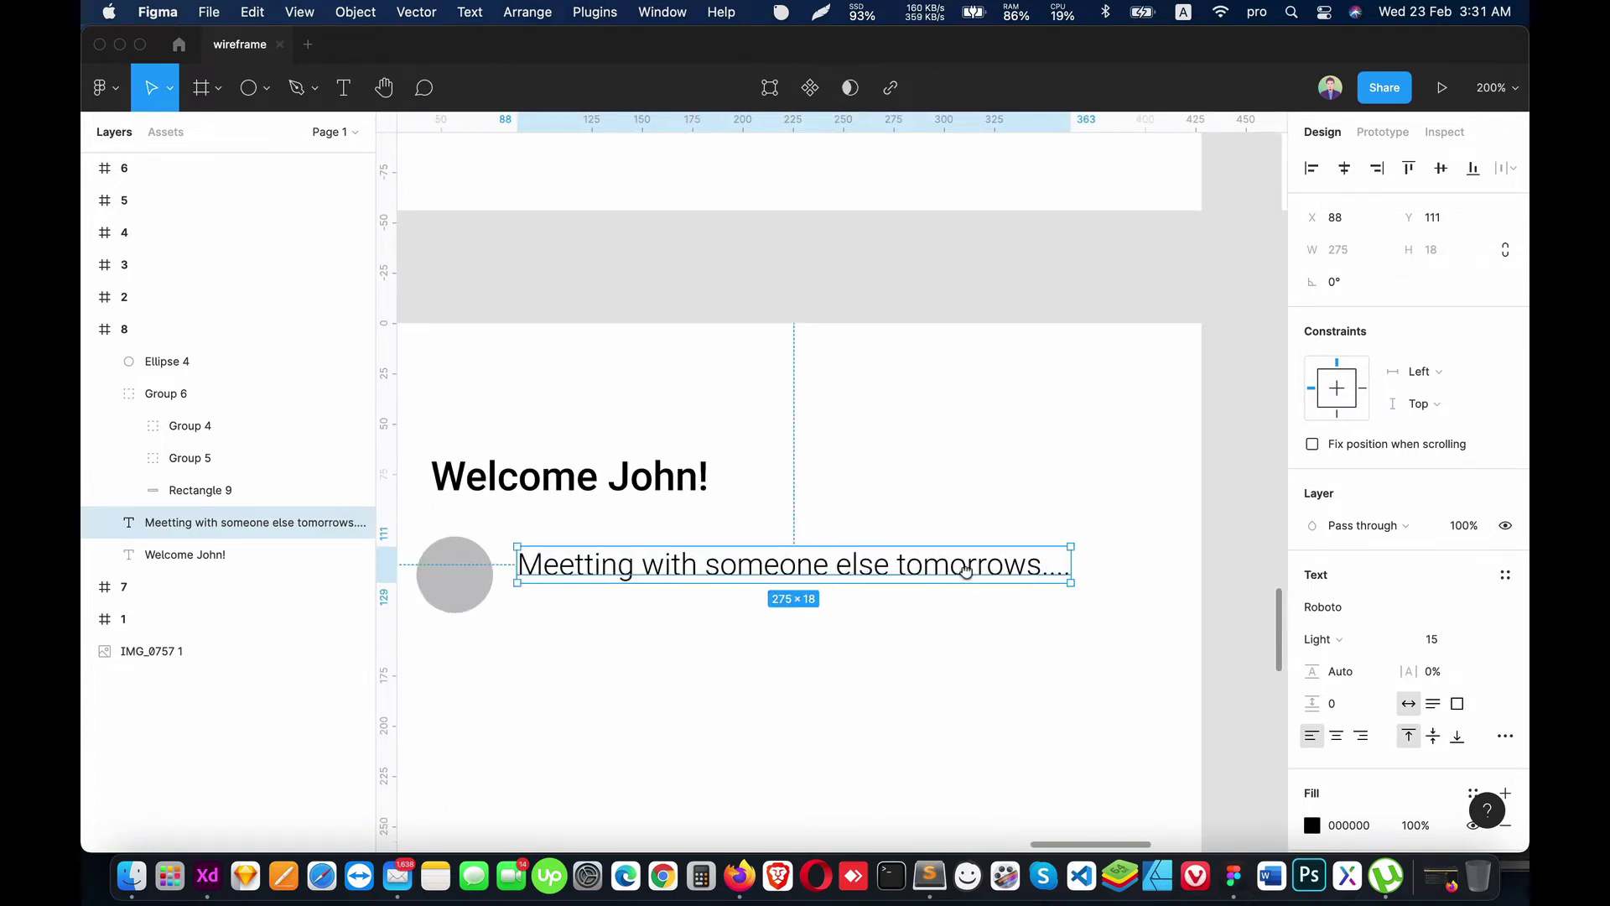
{"action": "scroll", "coordinate": [1031, 562], "scroll_direction": "left", "scroll_amount": 4}
{"action": "double_click", "coordinate": [1124, 514]}
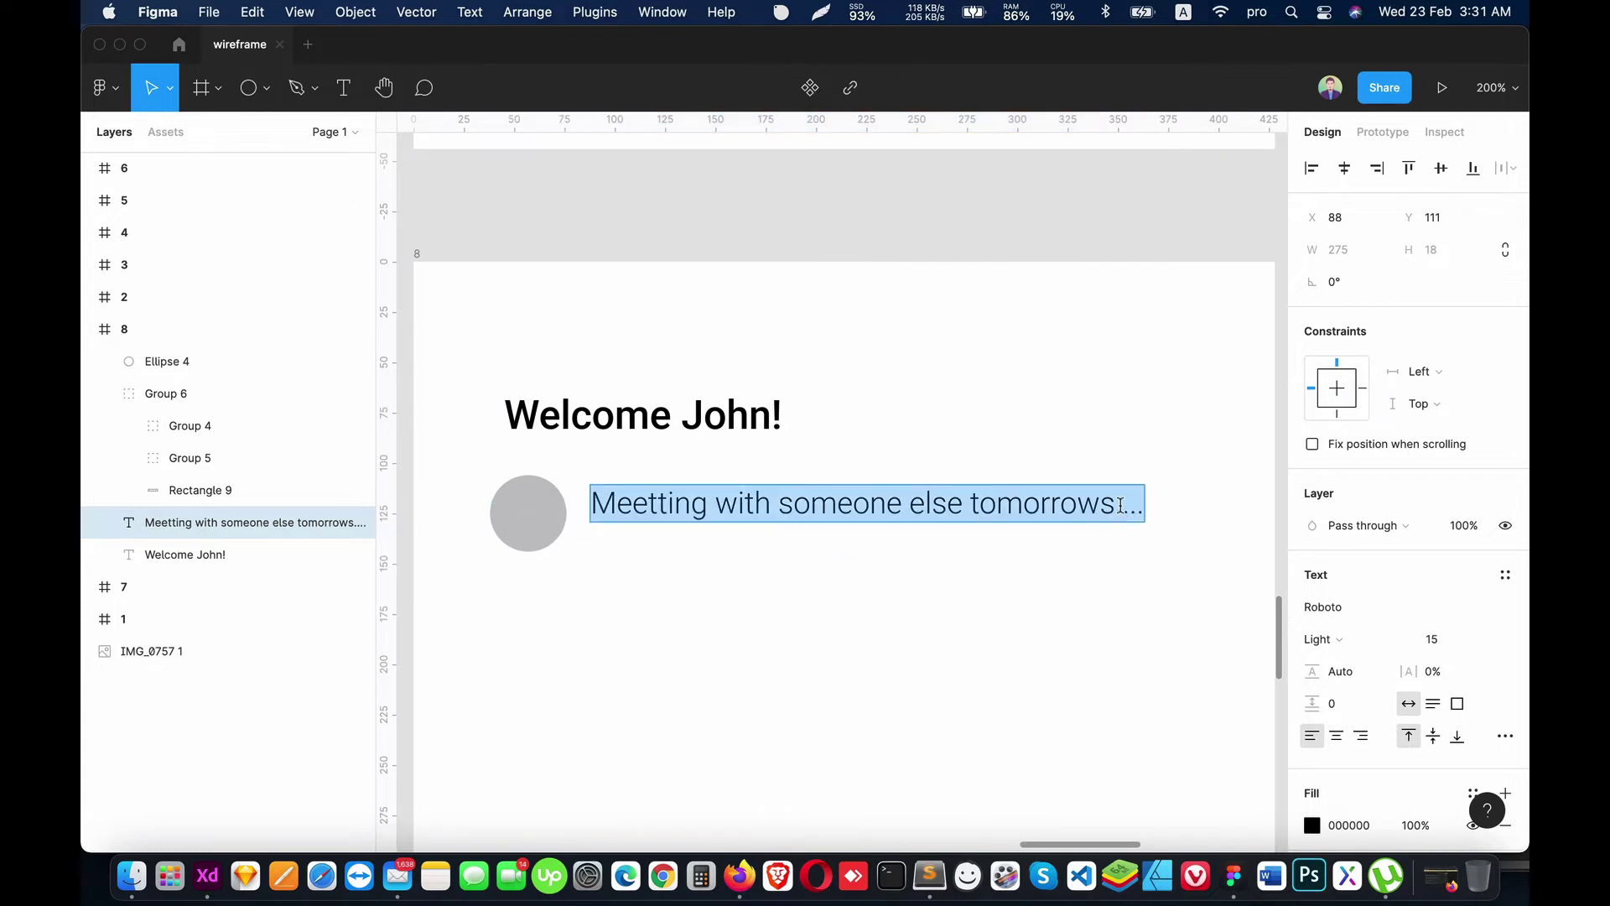
{"action": "key", "text": "Escape"}
Step: Move the meeting text up so it sits level with the circle
{"action": "left_click_drag", "start_coordinate": [769, 507], "coordinate": [585, 505]}
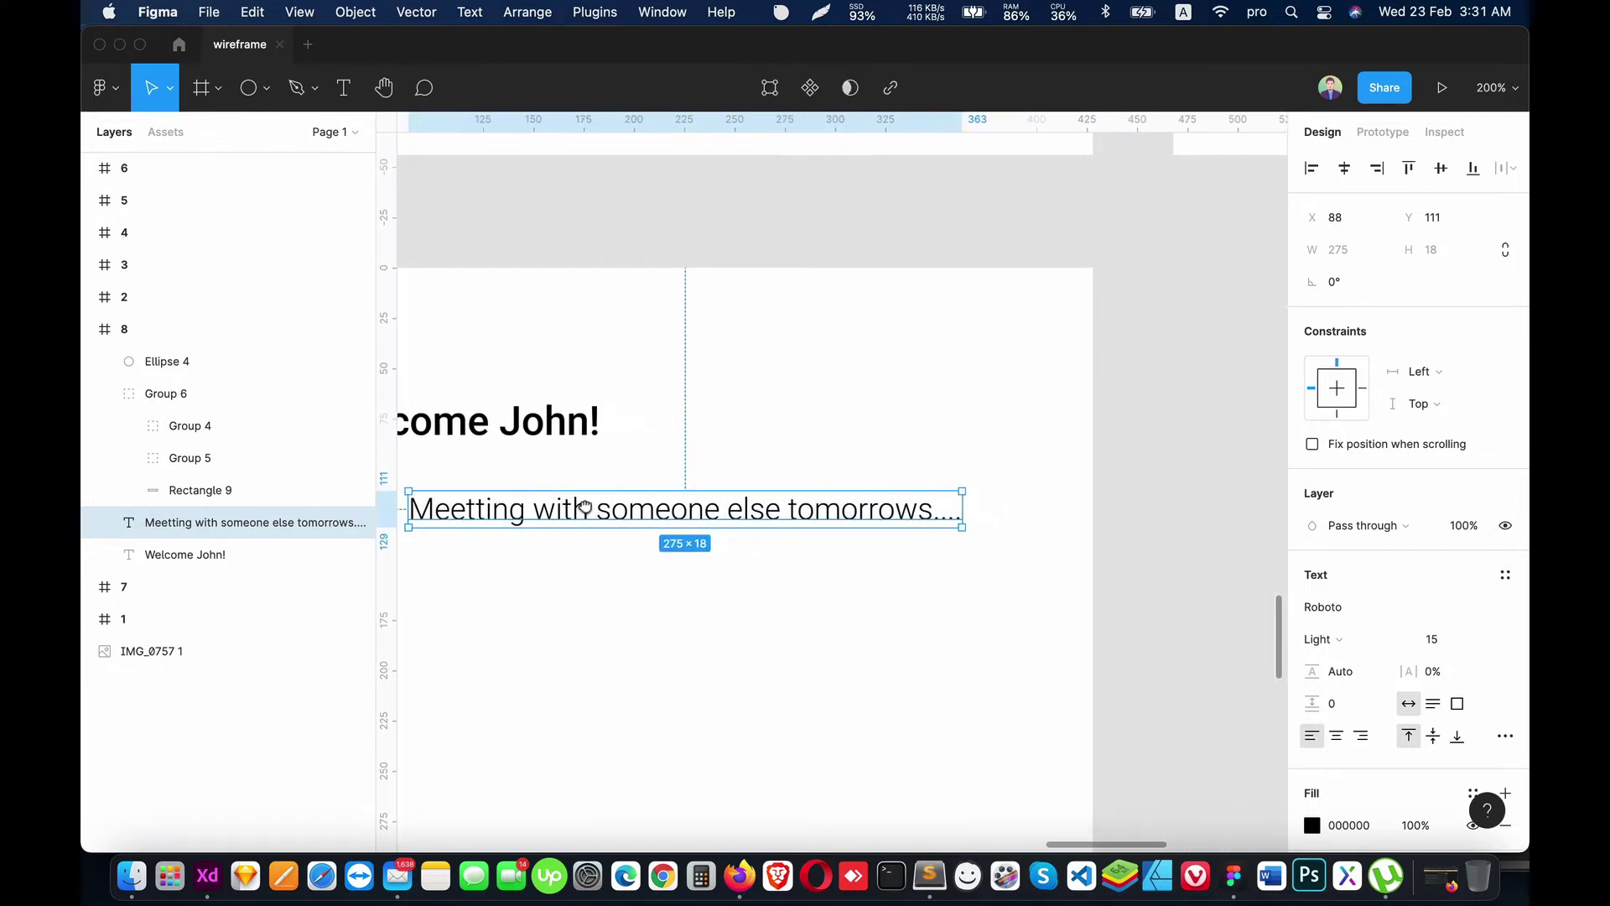
{"action": "left_click", "coordinate": [825, 602]}
{"action": "scroll", "coordinate": [926, 470], "scroll_direction": "left", "scroll_amount": 3}
{"action": "scroll", "coordinate": [809, 533], "scroll_direction": "left", "scroll_amount": 2}
{"action": "left_click_drag", "start_coordinate": [720, 464], "coordinate": [720, 464]}
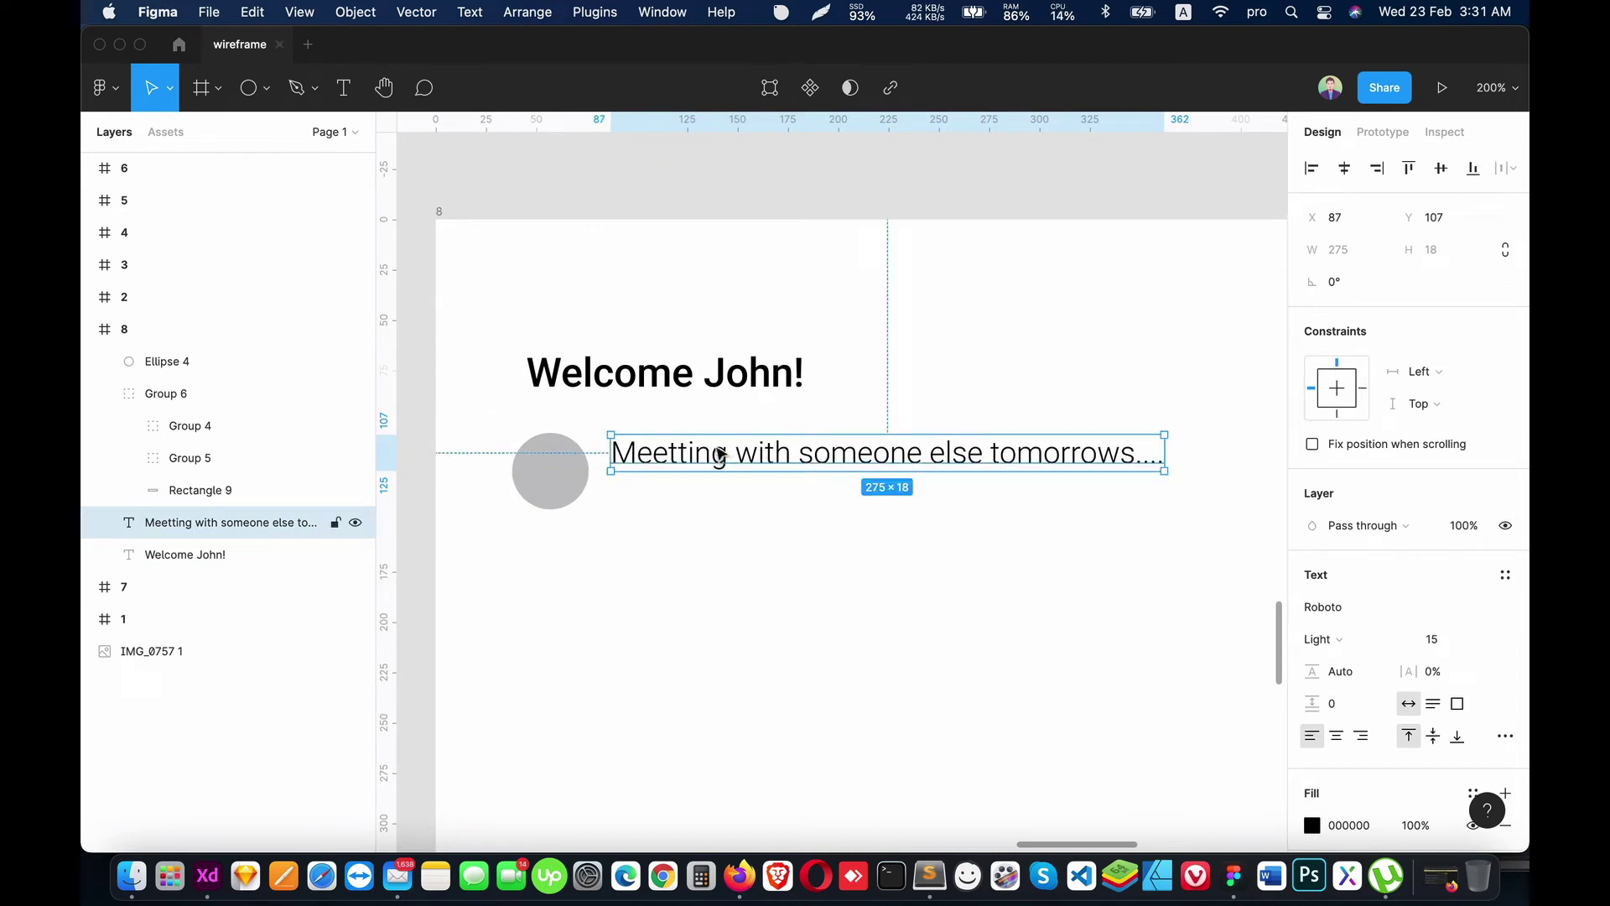
Step: Duplicate the meeting text below it and retype it as '23 Feb, 2022 3:30AM'
{"action": "left_click", "coordinate": [749, 529]}
{"action": "left_click", "coordinate": [705, 467]}
{"action": "key", "text": "ctrl+v"}
{"action": "left_click_drag", "start_coordinate": [722, 460], "coordinate": [715, 502]}
{"action": "key", "text": "Return"}
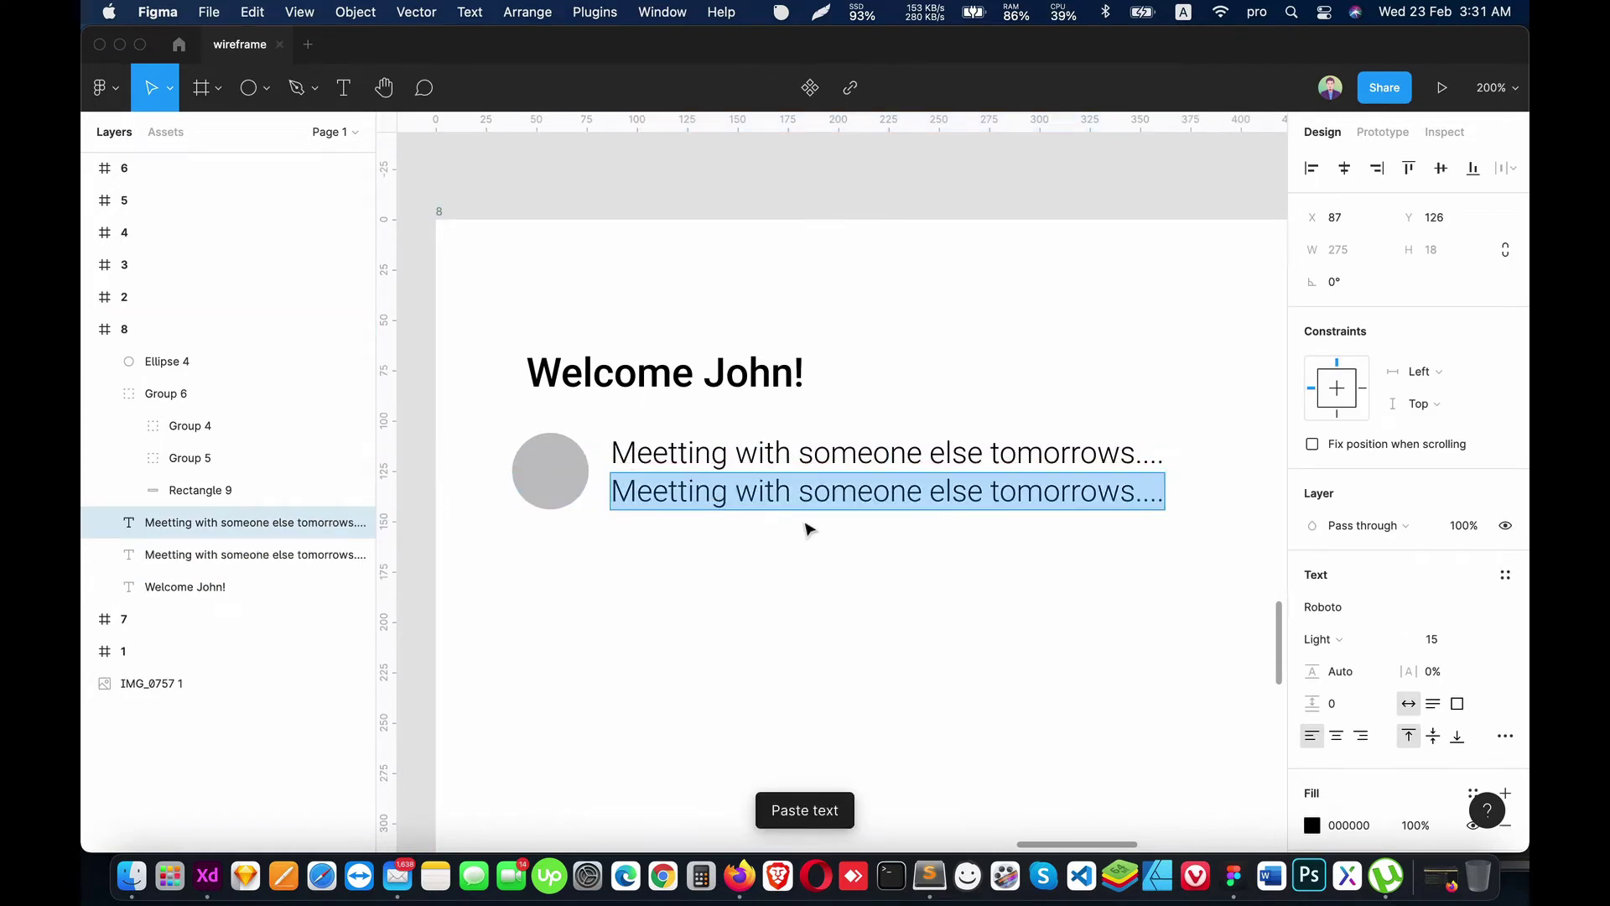
{"action": "type", "text": "022 3:30AM"}
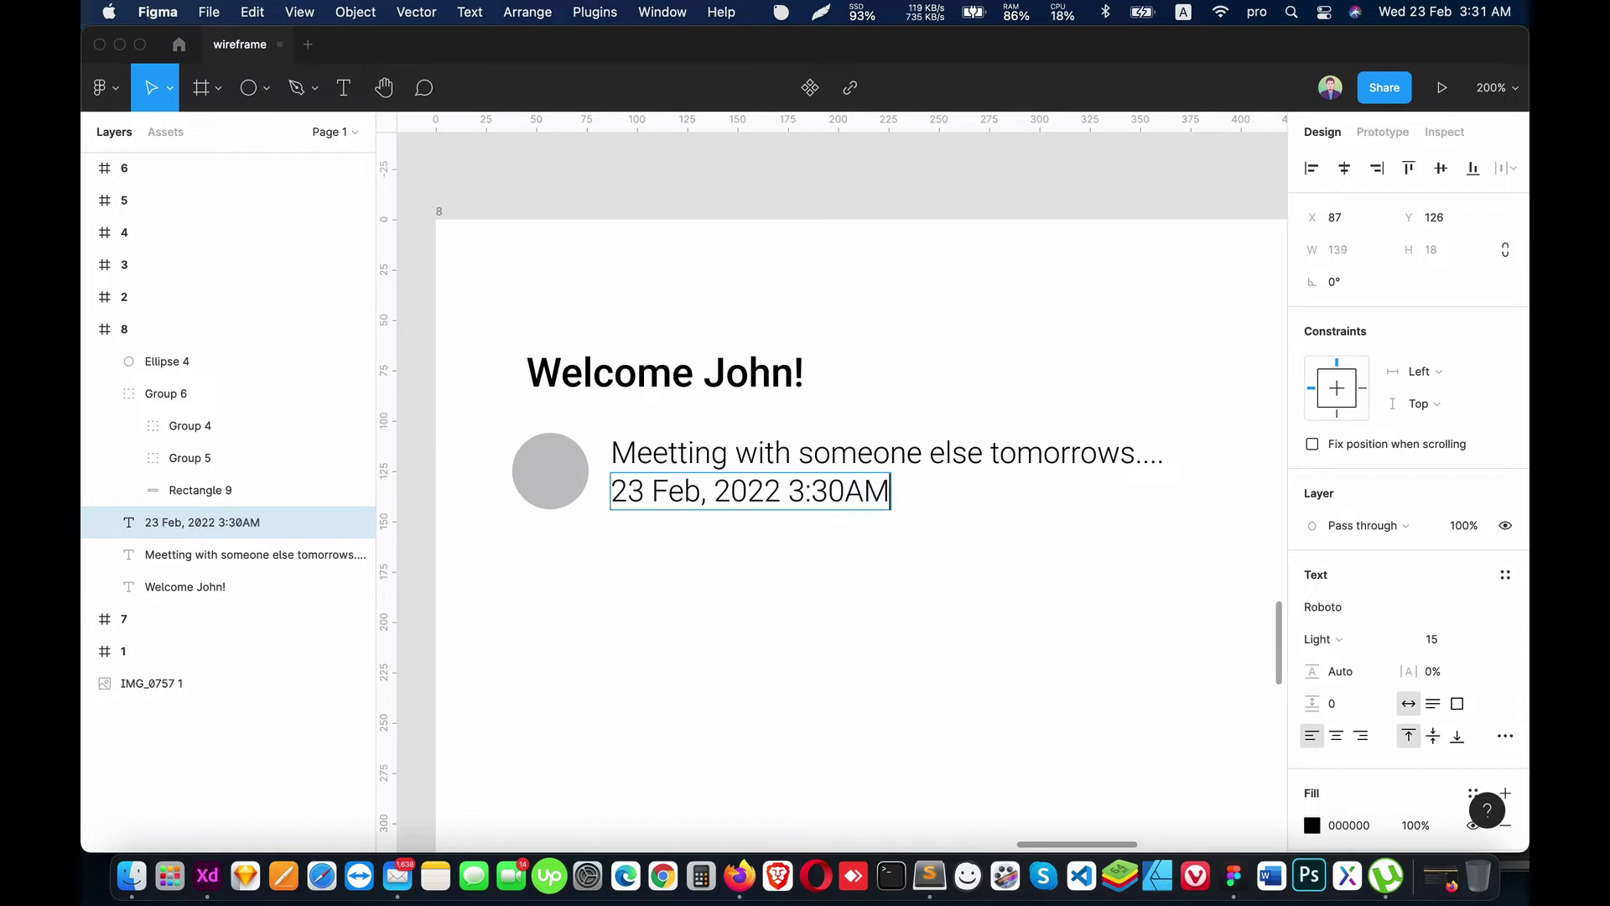
{"action": "key", "text": "Escape"}
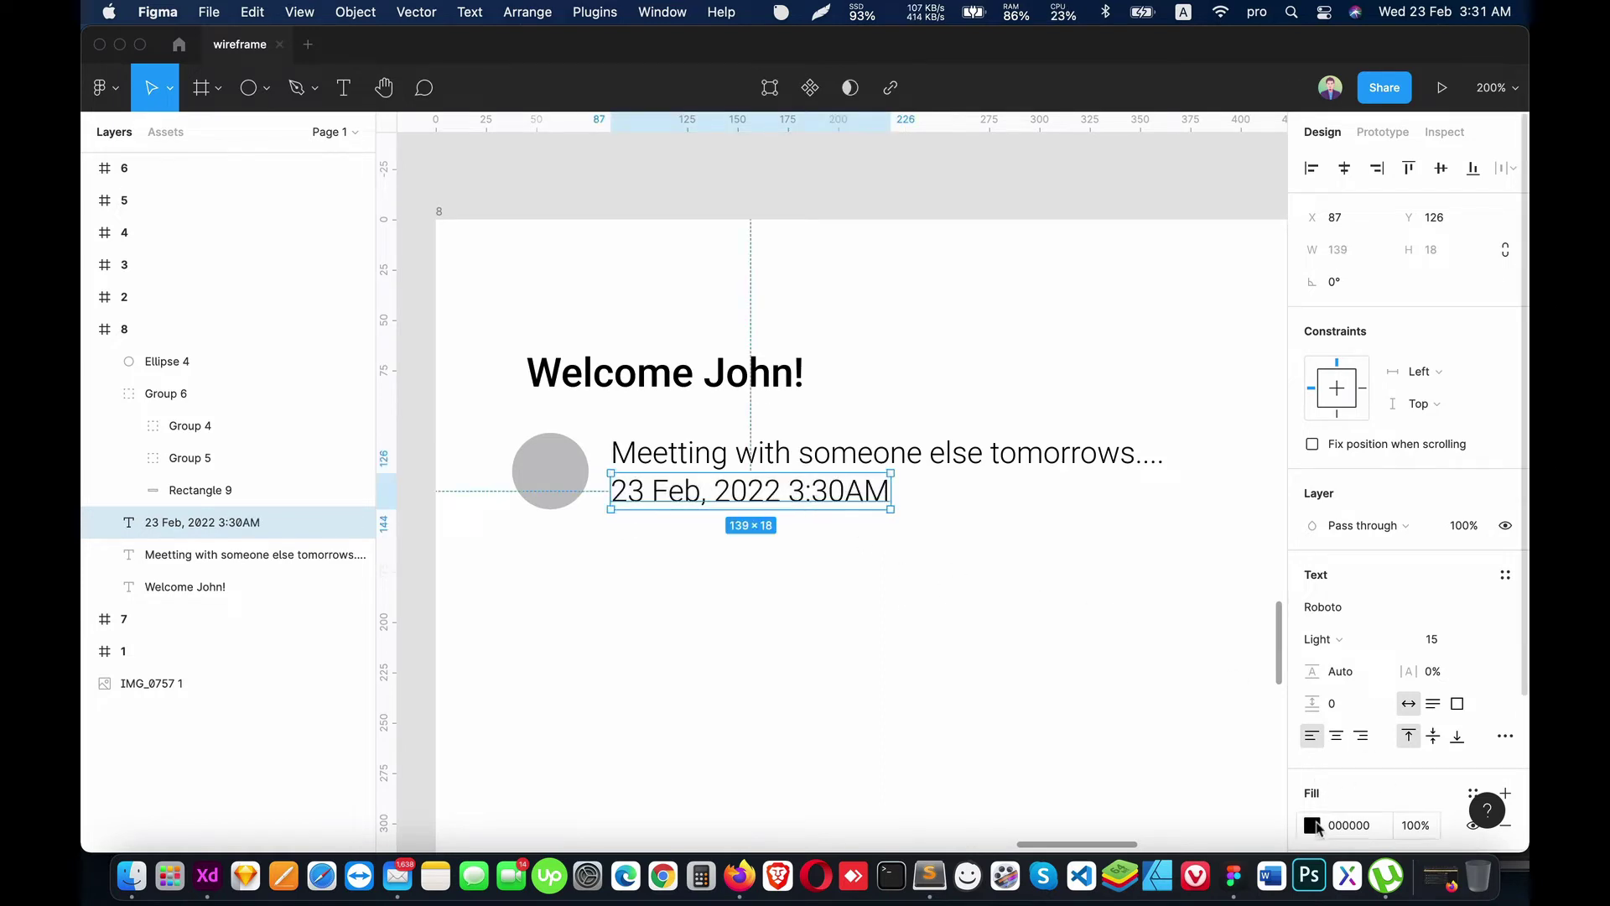
Step: Give the date line fill BCBCBC and size 12, aligned under the meeting text
{"action": "left_click", "coordinate": [1313, 826]}
{"action": "type", "text": "AAAAAA"}
{"action": "key", "text": "Return"}
{"action": "type", "text": "BCBCBC"}
{"action": "key", "text": "Return"}
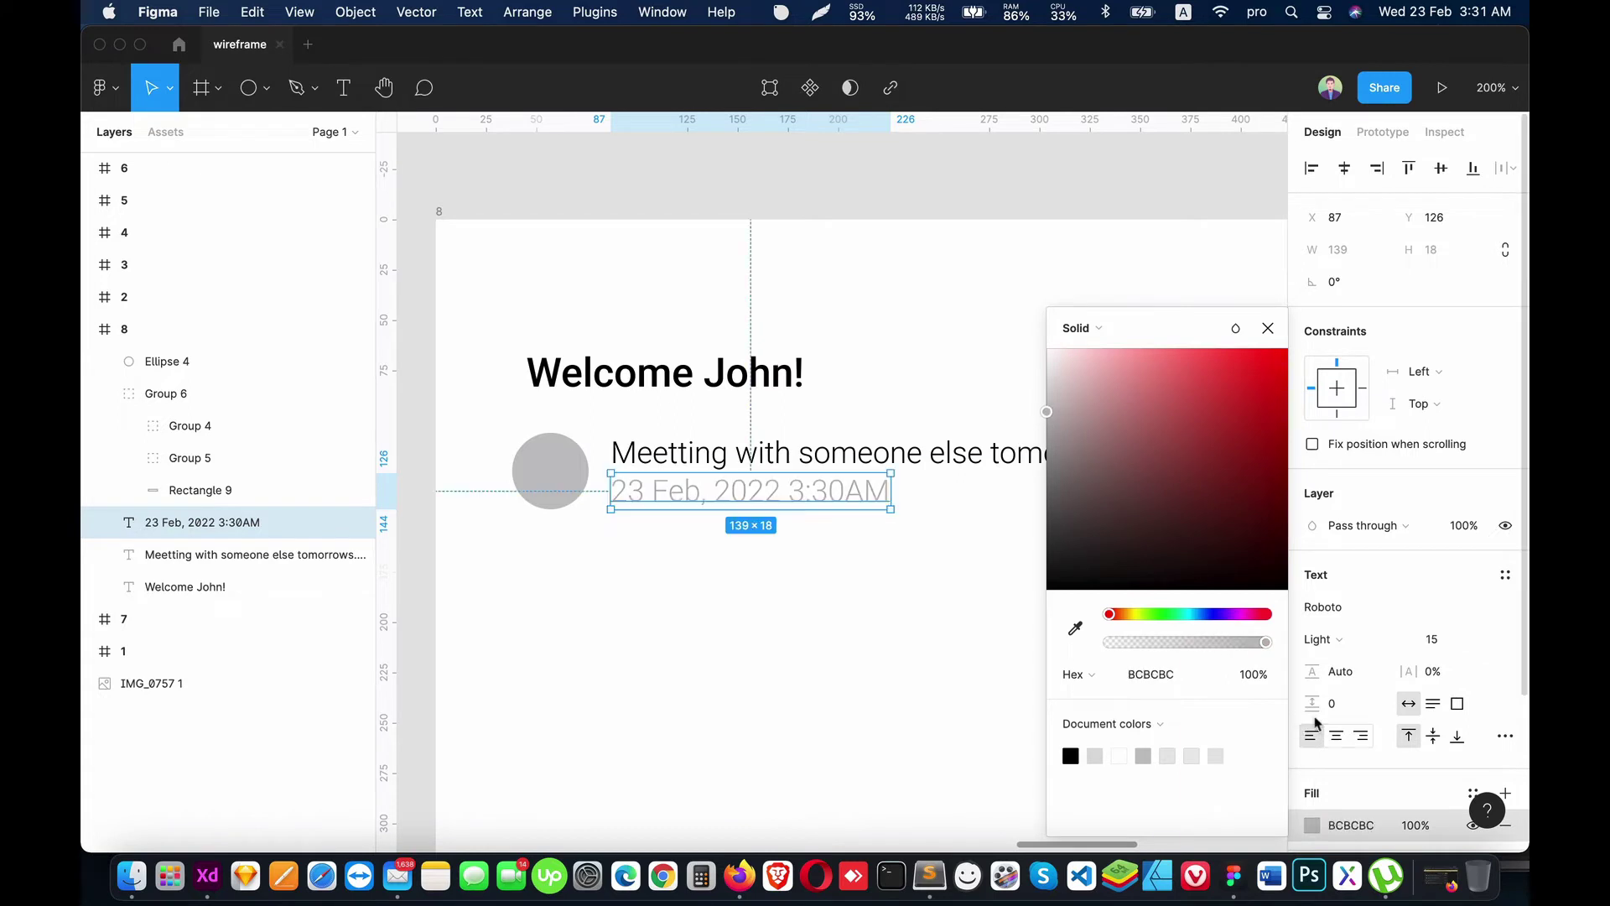
{"action": "left_click", "coordinate": [1441, 643]}
{"action": "type", "text": "12"}
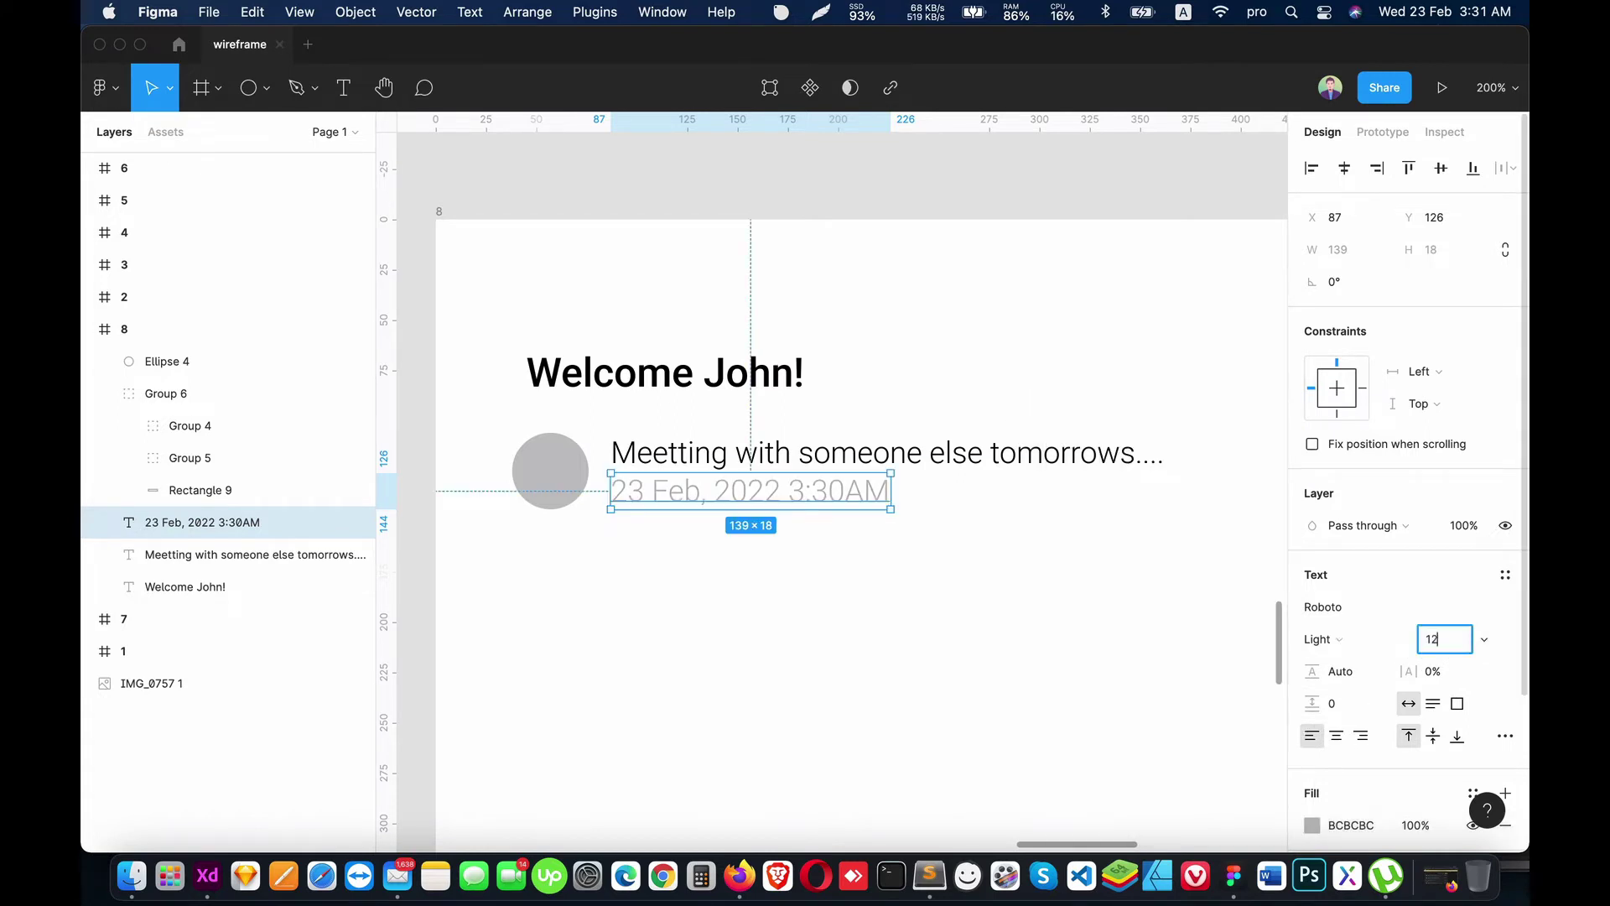
{"action": "key", "text": "Return"}
{"action": "left_click", "coordinate": [870, 576]}
{"action": "left_click_drag", "start_coordinate": [776, 507], "coordinate": [773, 509]}
{"action": "left_click", "coordinate": [719, 456], "text": "shift"}
Step: Group the meeting and date texts and move Group 7 above Ellipse 4
{"action": "key", "text": "super+g"}
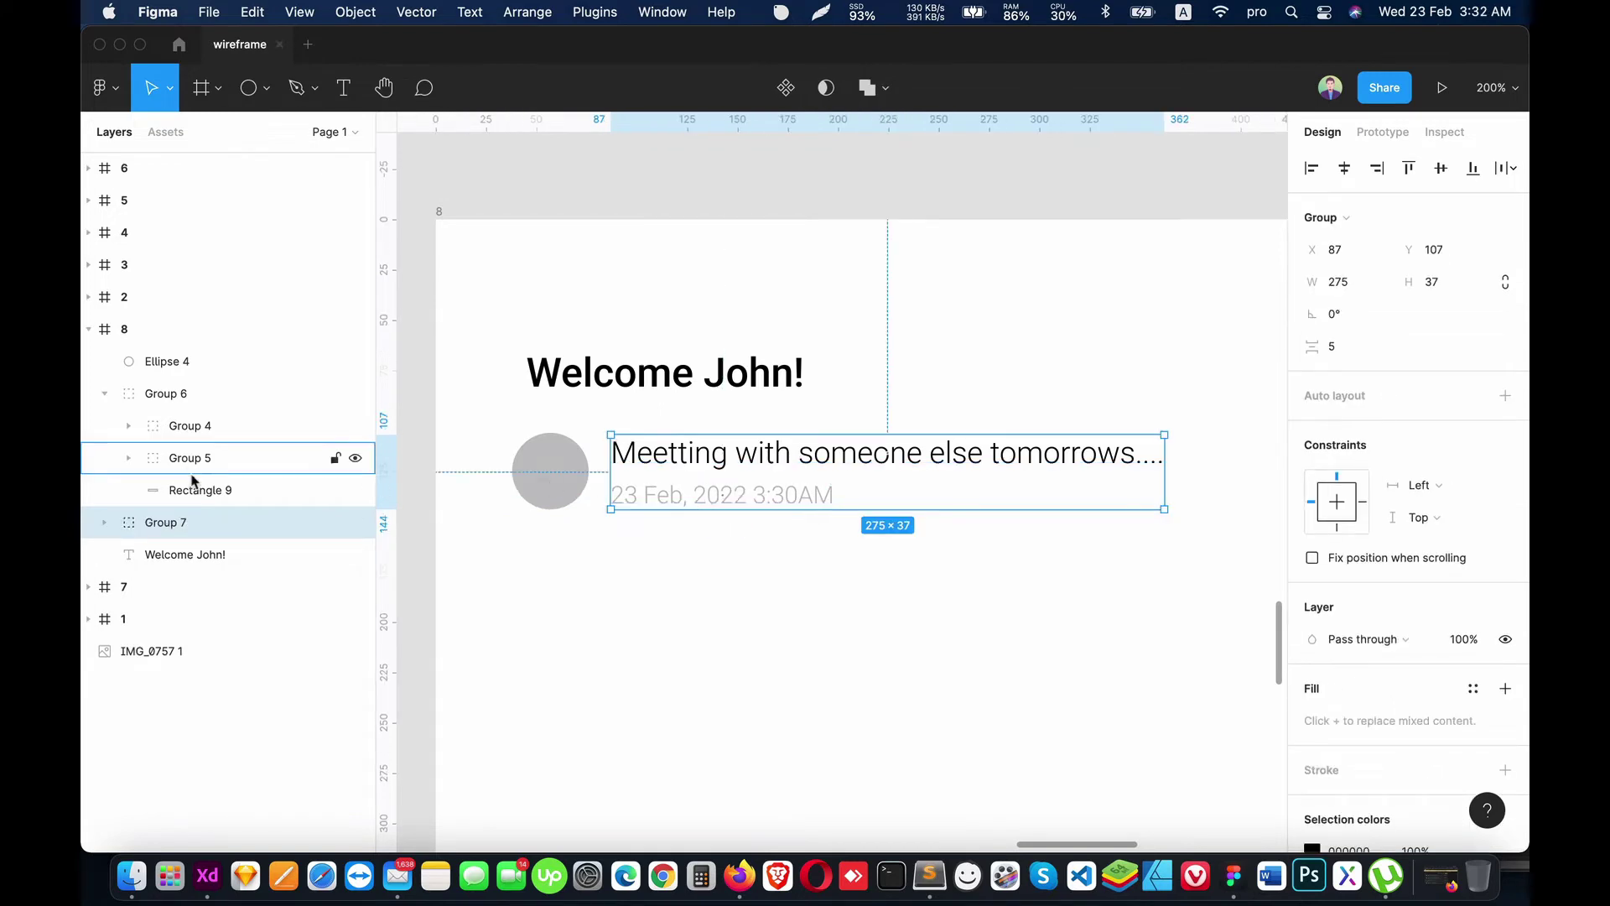
{"action": "left_click", "coordinate": [105, 395]}
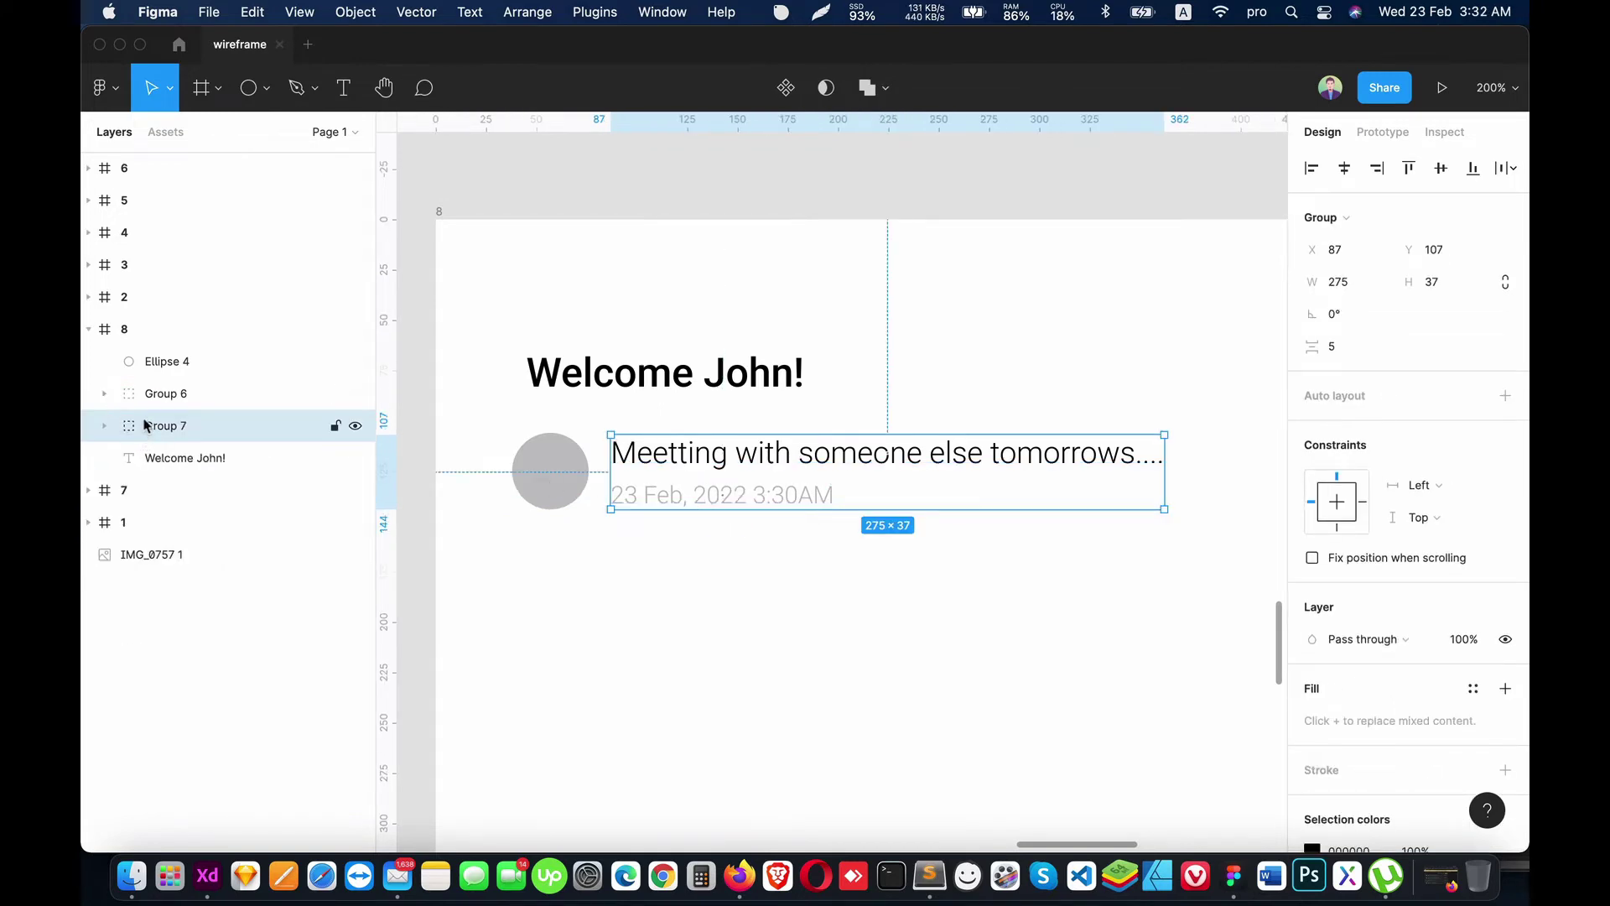
{"action": "left_click_drag", "start_coordinate": [145, 425], "coordinate": [145, 354]}
{"action": "left_click", "coordinate": [151, 393], "text": "shift"}
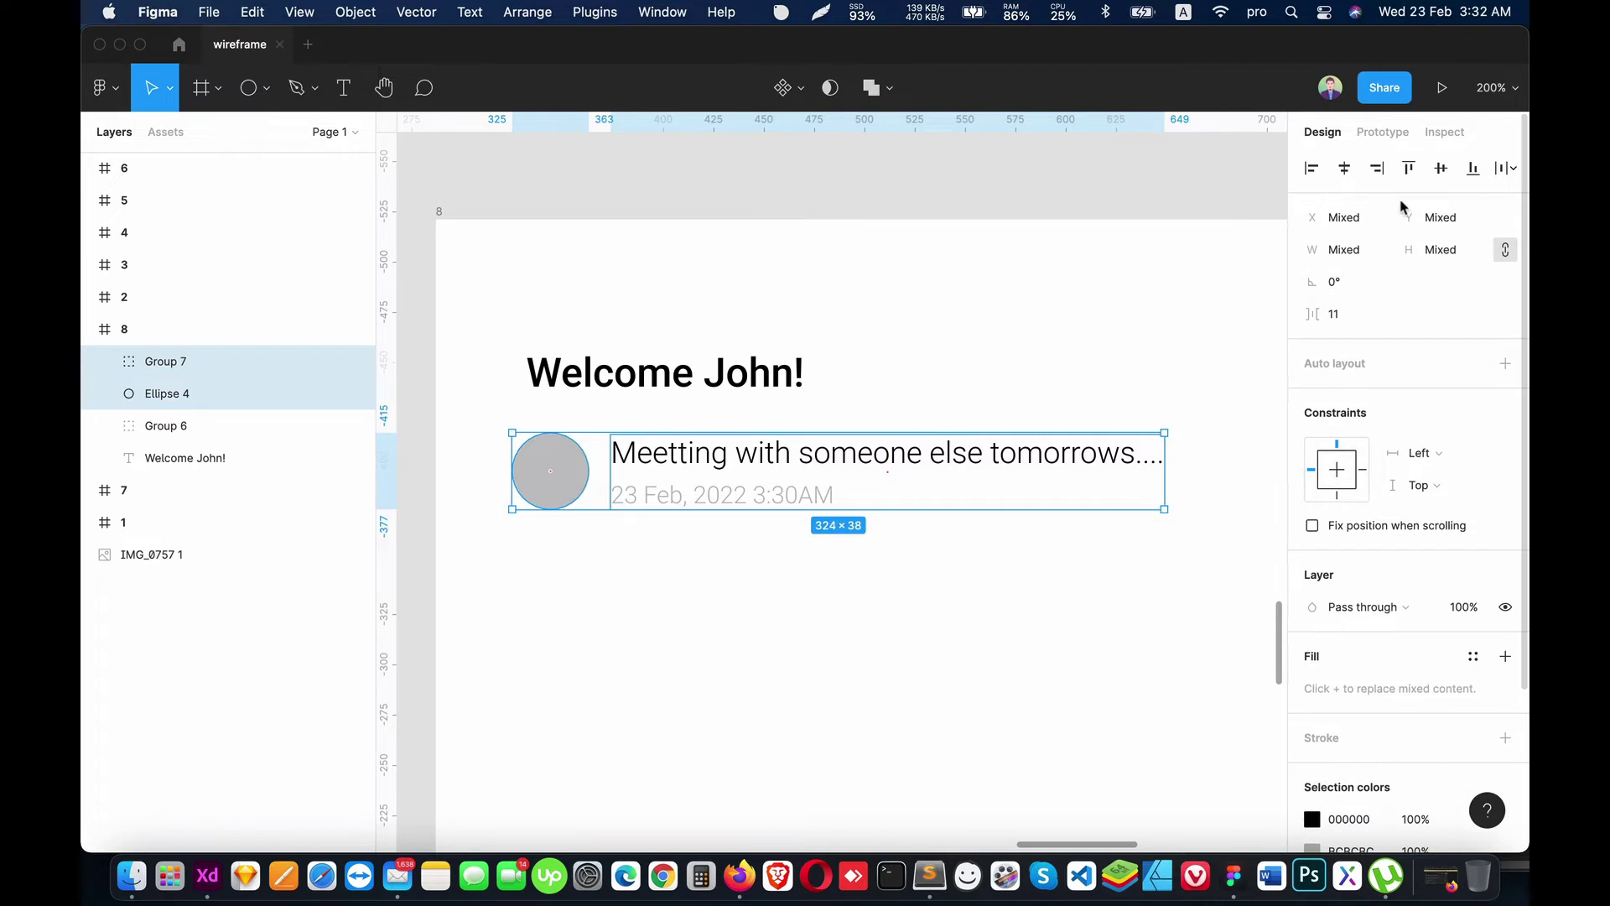
{"action": "left_click", "coordinate": [797, 634]}
{"action": "key", "text": "shift+0"}
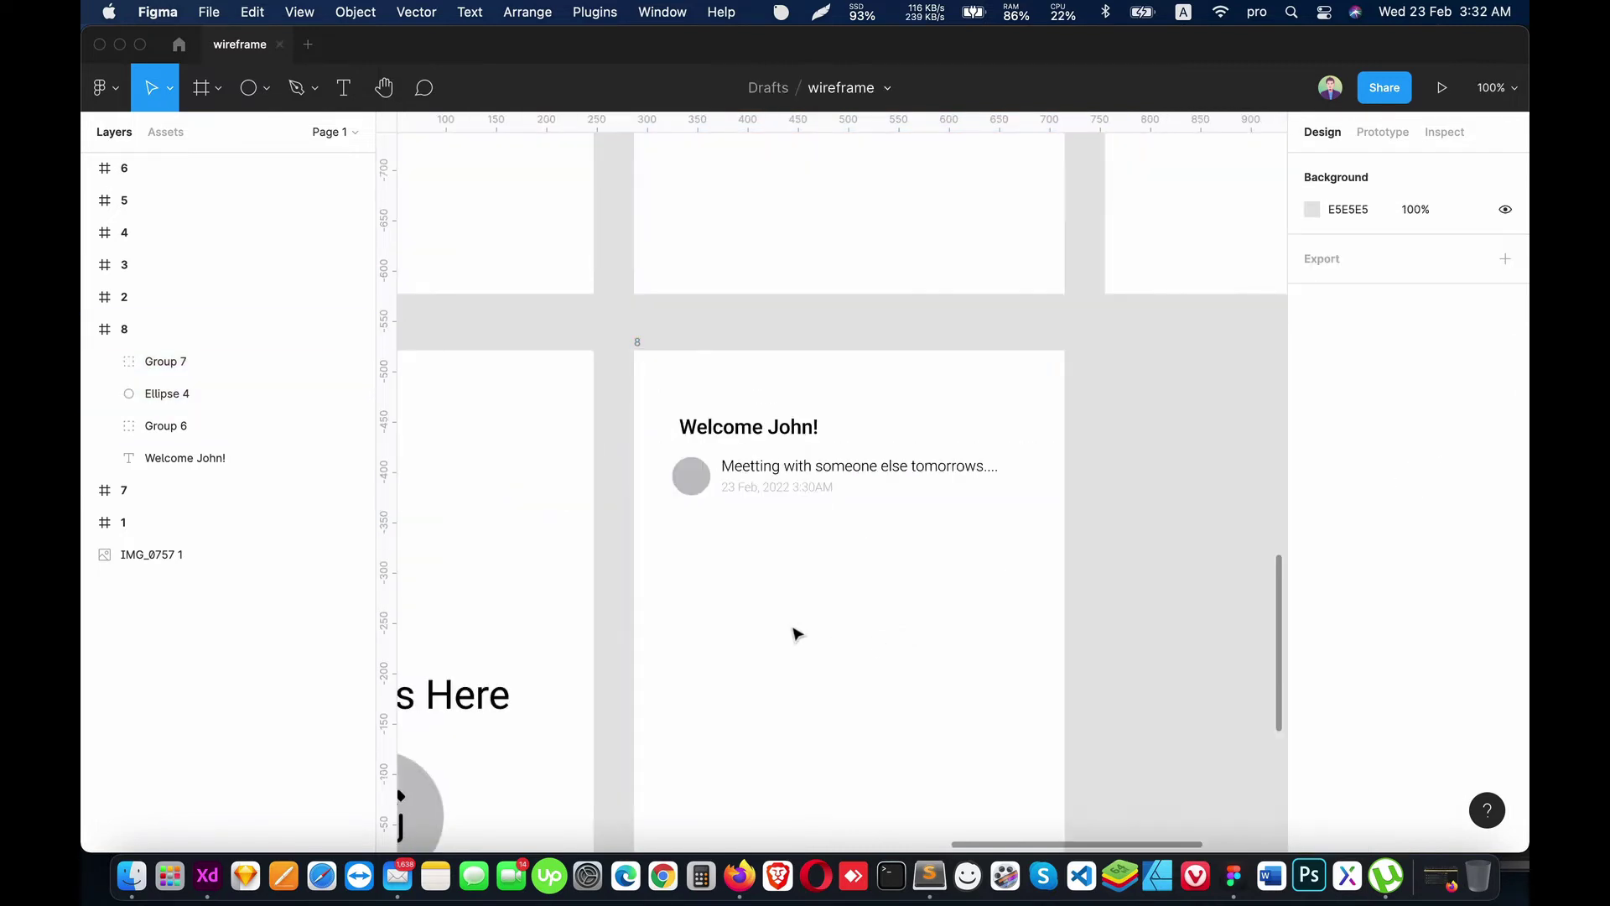
Step: Group Group 7 with Ellipse 4 and name the group 'note'
{"action": "left_click", "coordinate": [176, 367]}
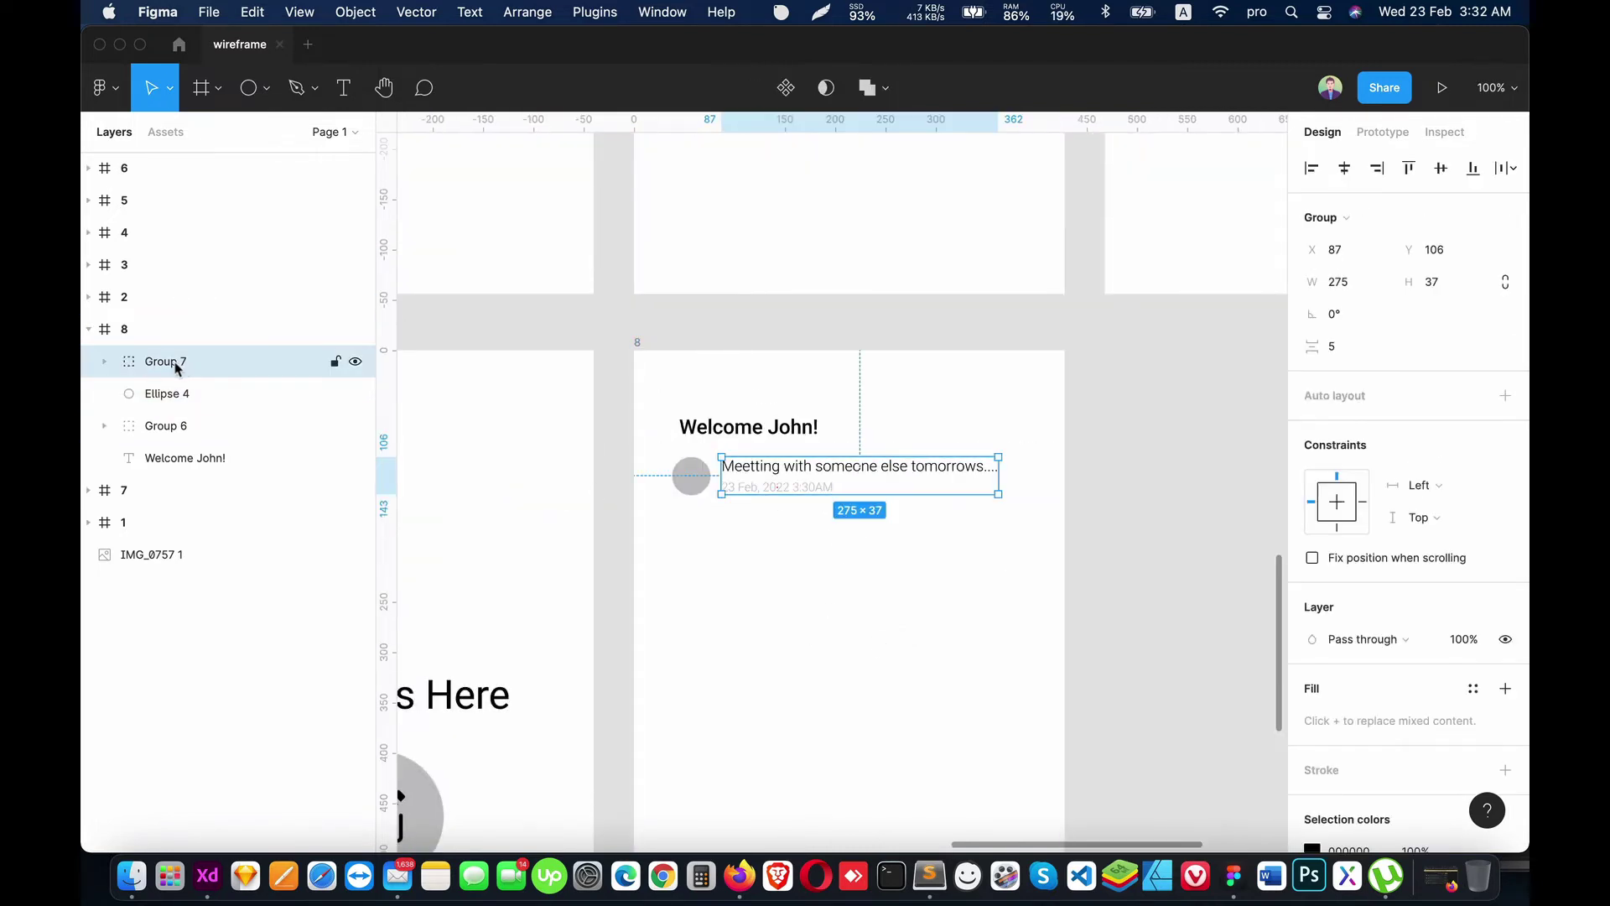
{"action": "left_click", "coordinate": [183, 391], "text": "shift"}
{"action": "key", "text": "super+g"}
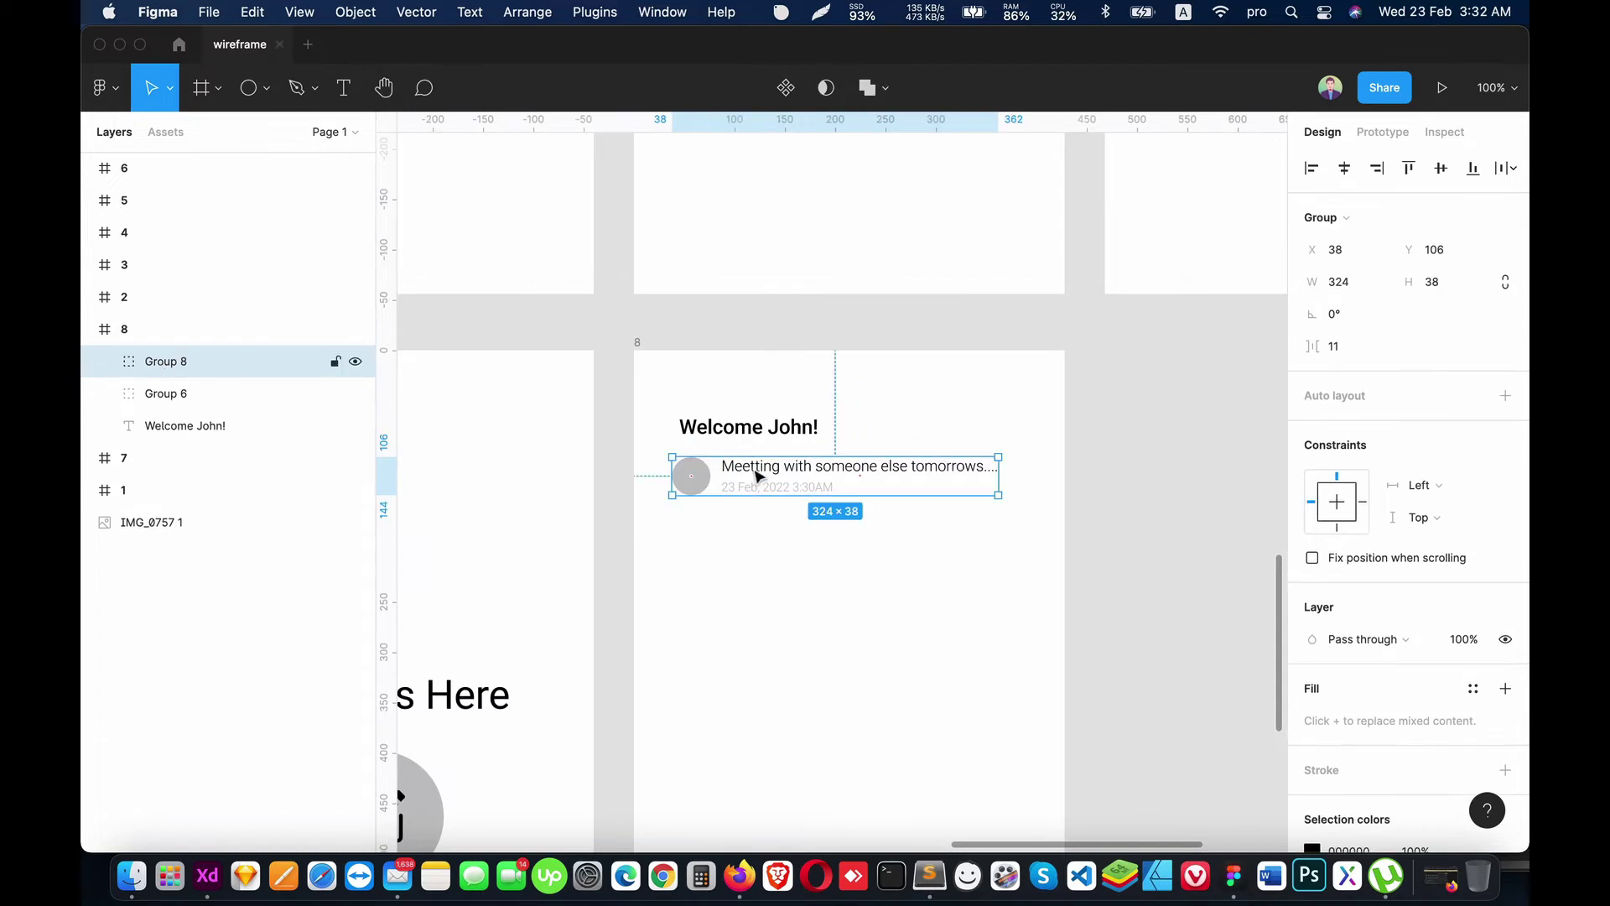
{"action": "key", "text": "Right"}
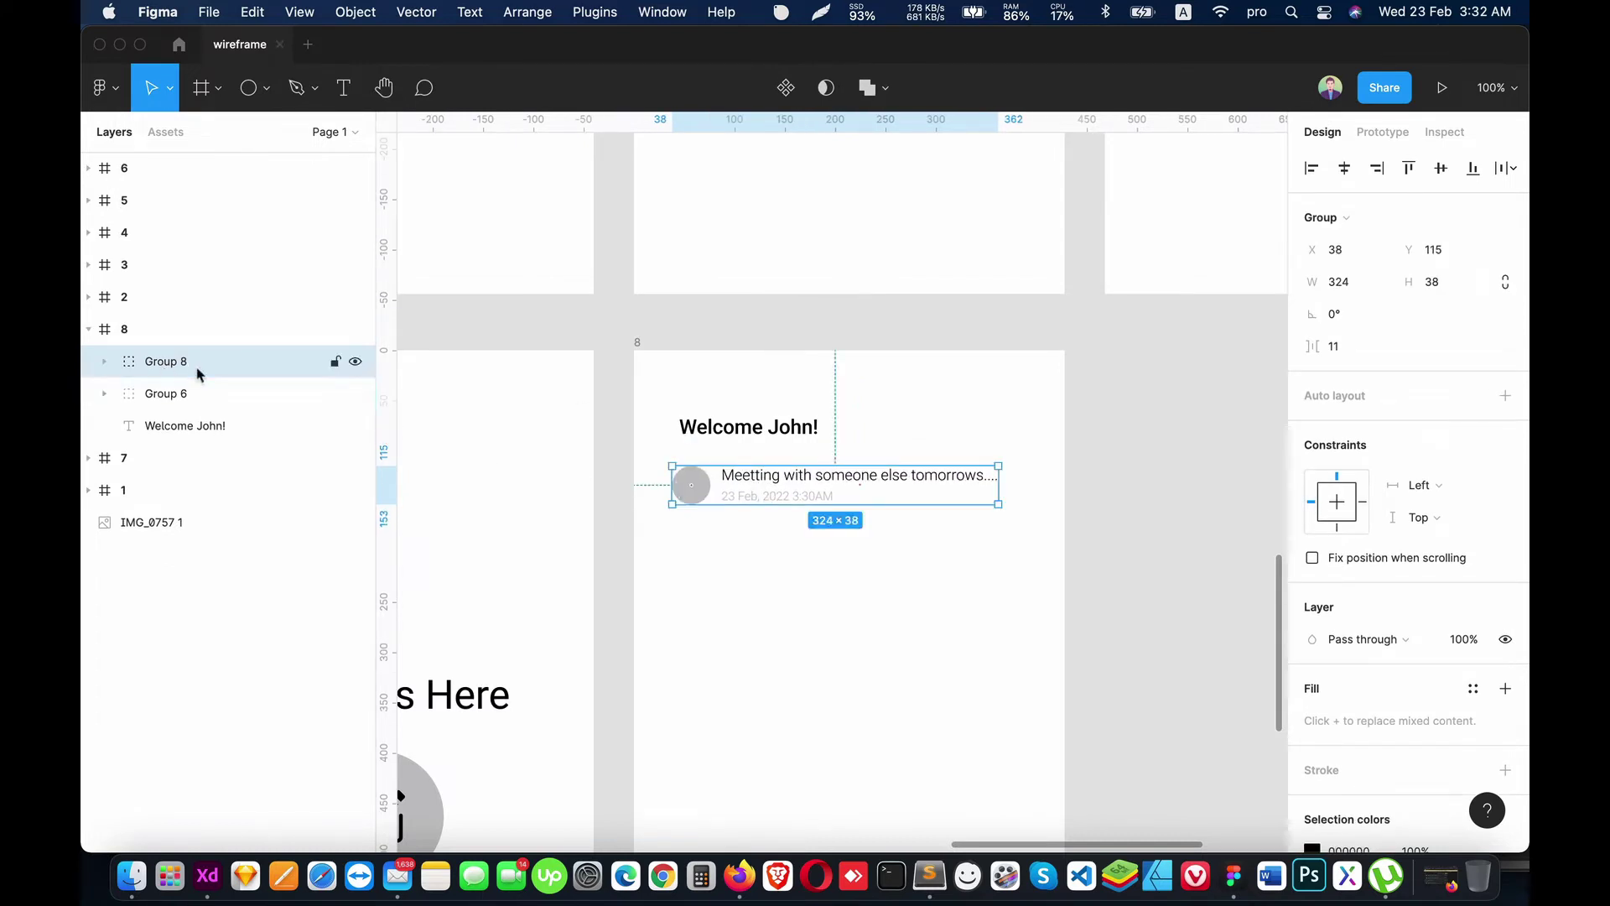
{"action": "double_click", "coordinate": [174, 368]}
{"action": "type", "text": "note"}
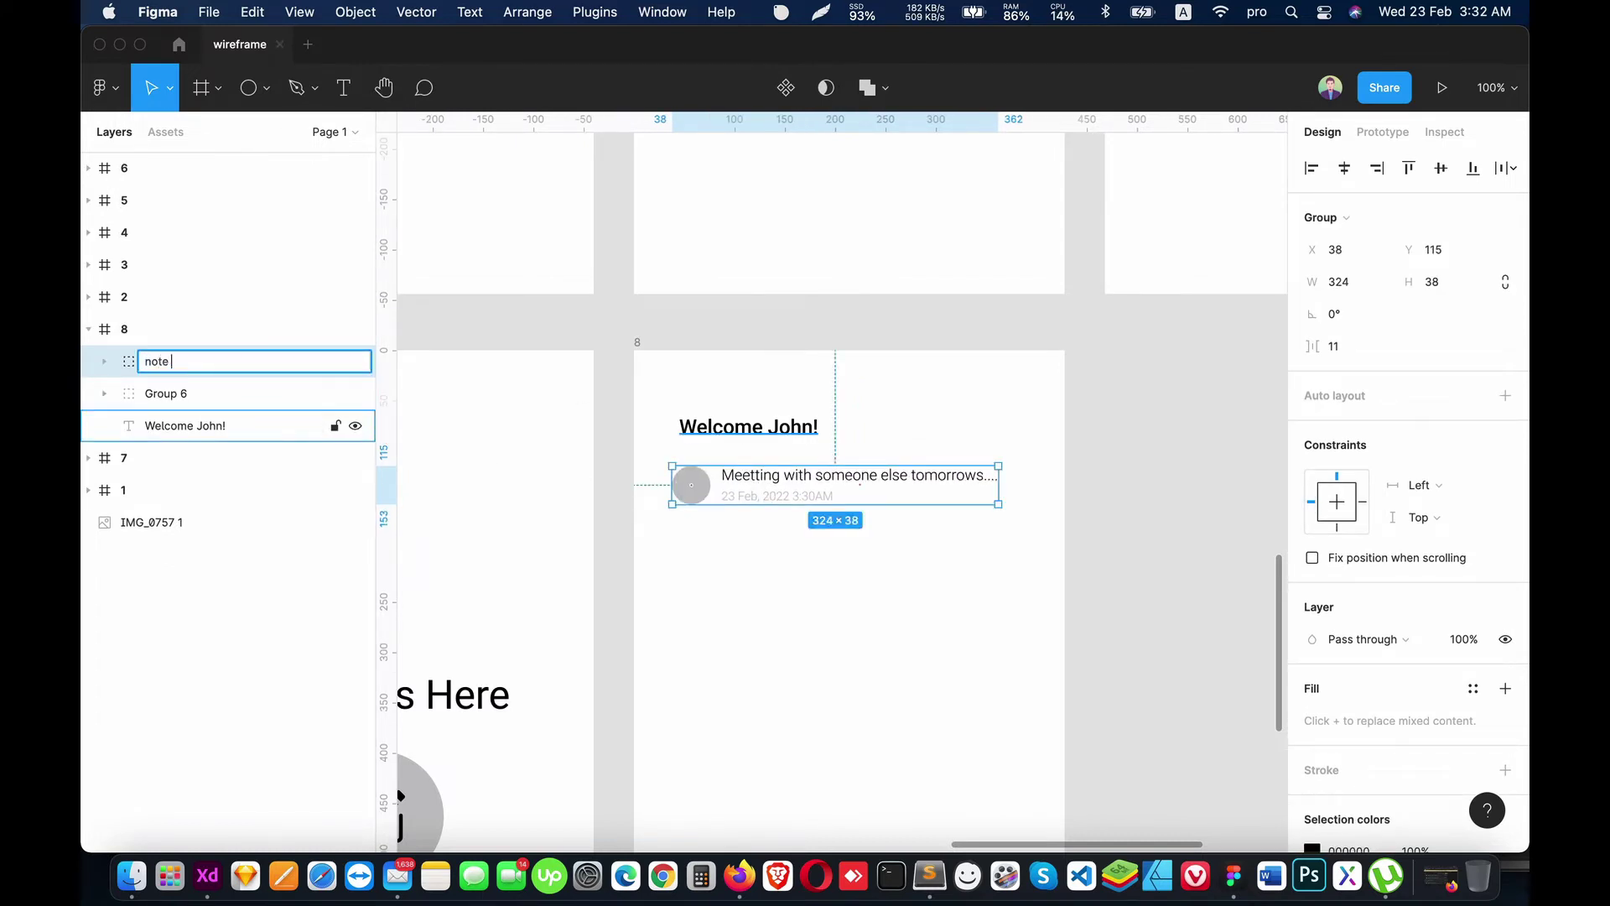
{"action": "key", "text": "Return"}
Step: Duplicate the note group into five evenly spaced entries down frame 8
{"action": "key", "text": "super+d"}
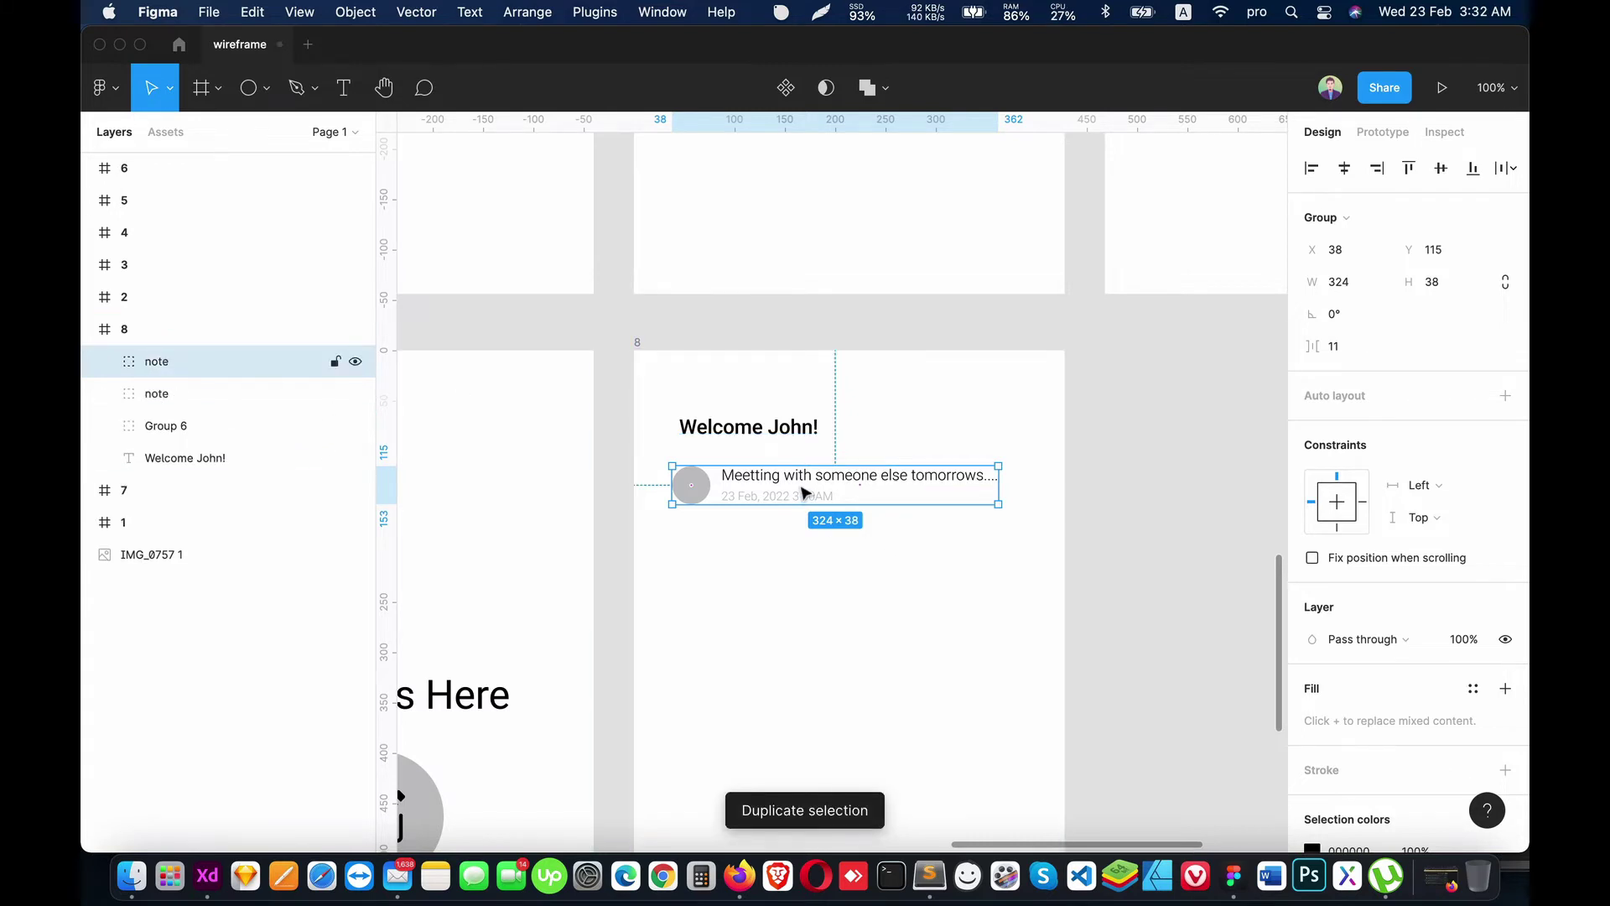
{"action": "left_click_drag", "start_coordinate": [809, 492], "coordinate": [807, 550]}
{"action": "key", "text": "super+d"}
{"action": "key", "text": "super+d"}
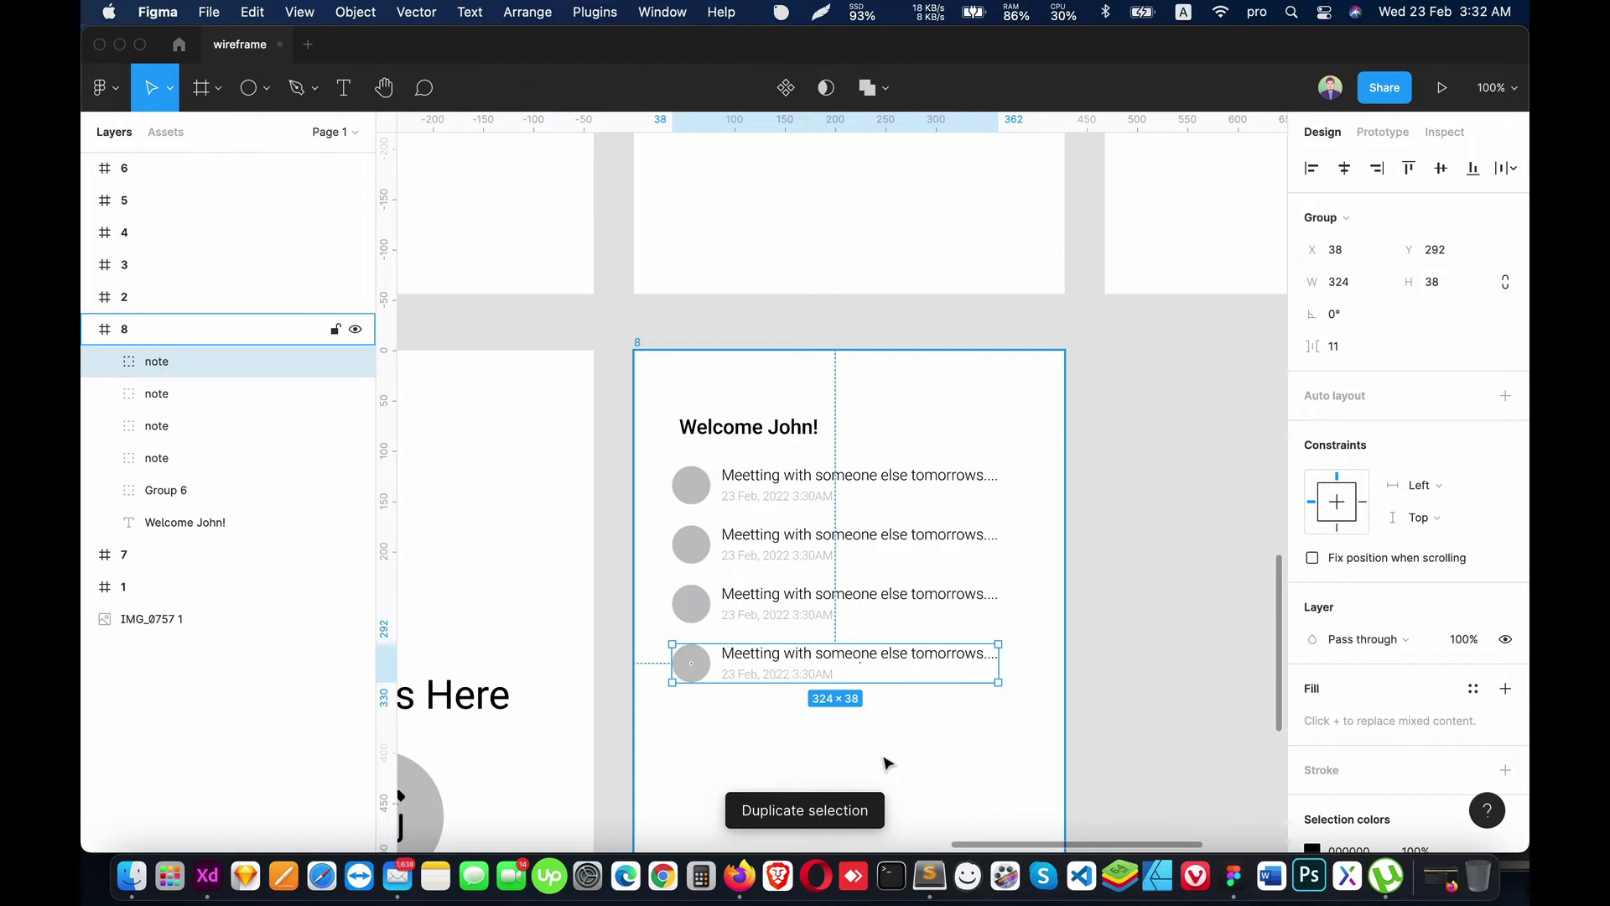
{"action": "key", "text": "super+d"}
{"action": "scroll", "coordinate": [906, 722], "scroll_direction": "down", "scroll_amount": 2}
{"action": "left_click", "coordinate": [898, 682]}
{"action": "scroll", "coordinate": [848, 595], "scroll_direction": "down", "scroll_amount": 2}
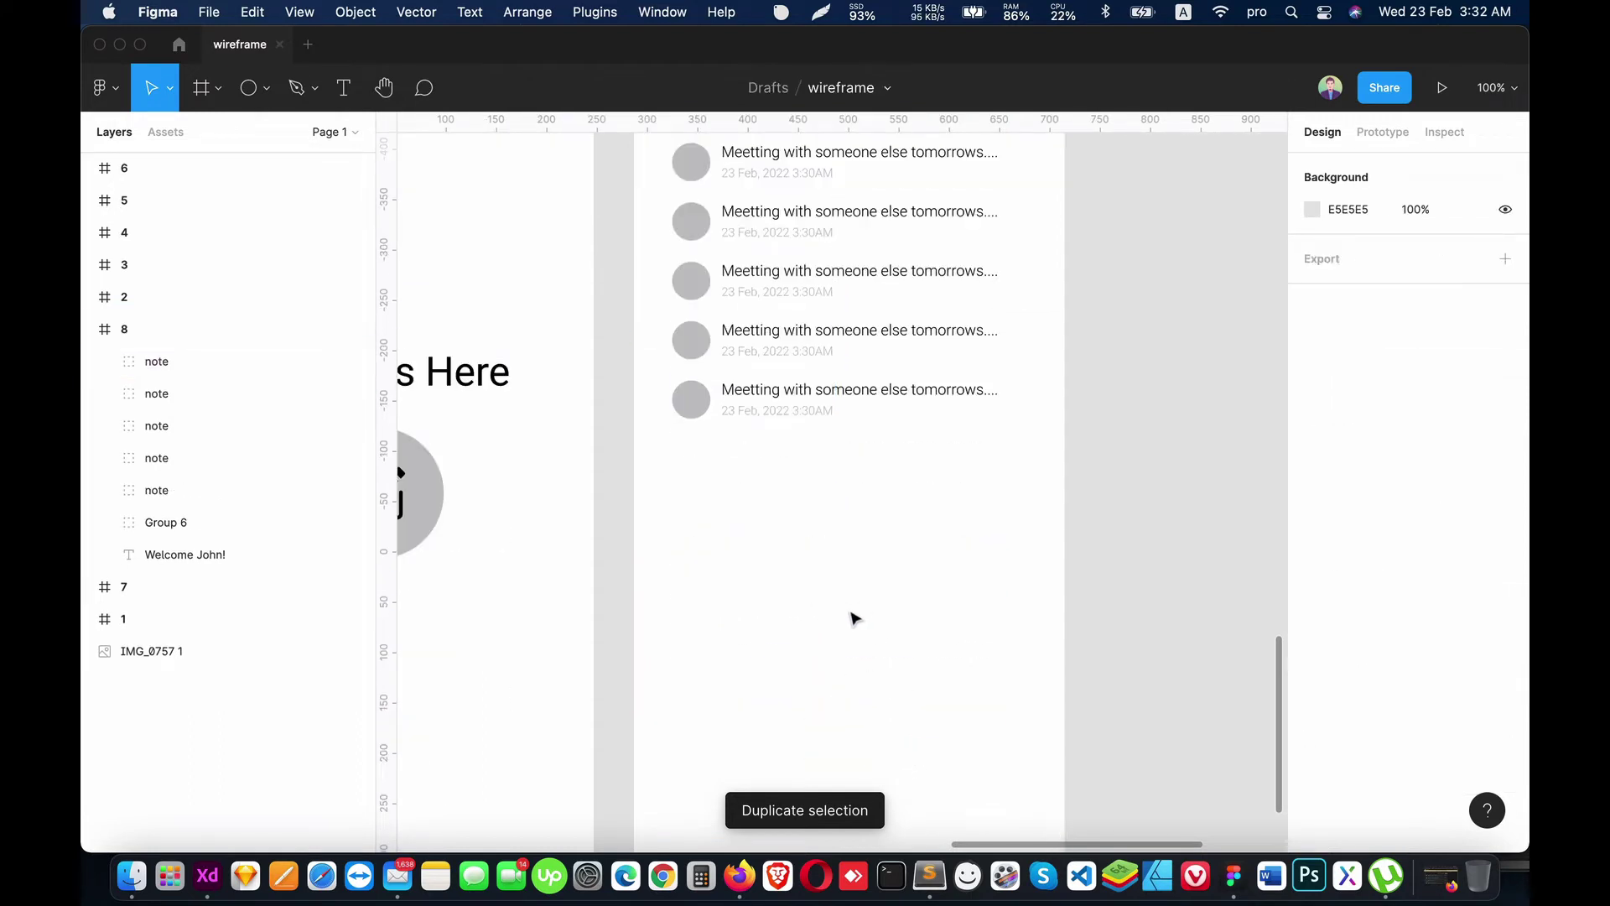
{"action": "scroll", "coordinate": [860, 618], "scroll_direction": "down", "scroll_amount": 5}
{"action": "scroll", "coordinate": [861, 618], "scroll_direction": "up", "scroll_amount": 5}
{"action": "scroll", "coordinate": [862, 618], "scroll_direction": "up", "scroll_amount": 3}
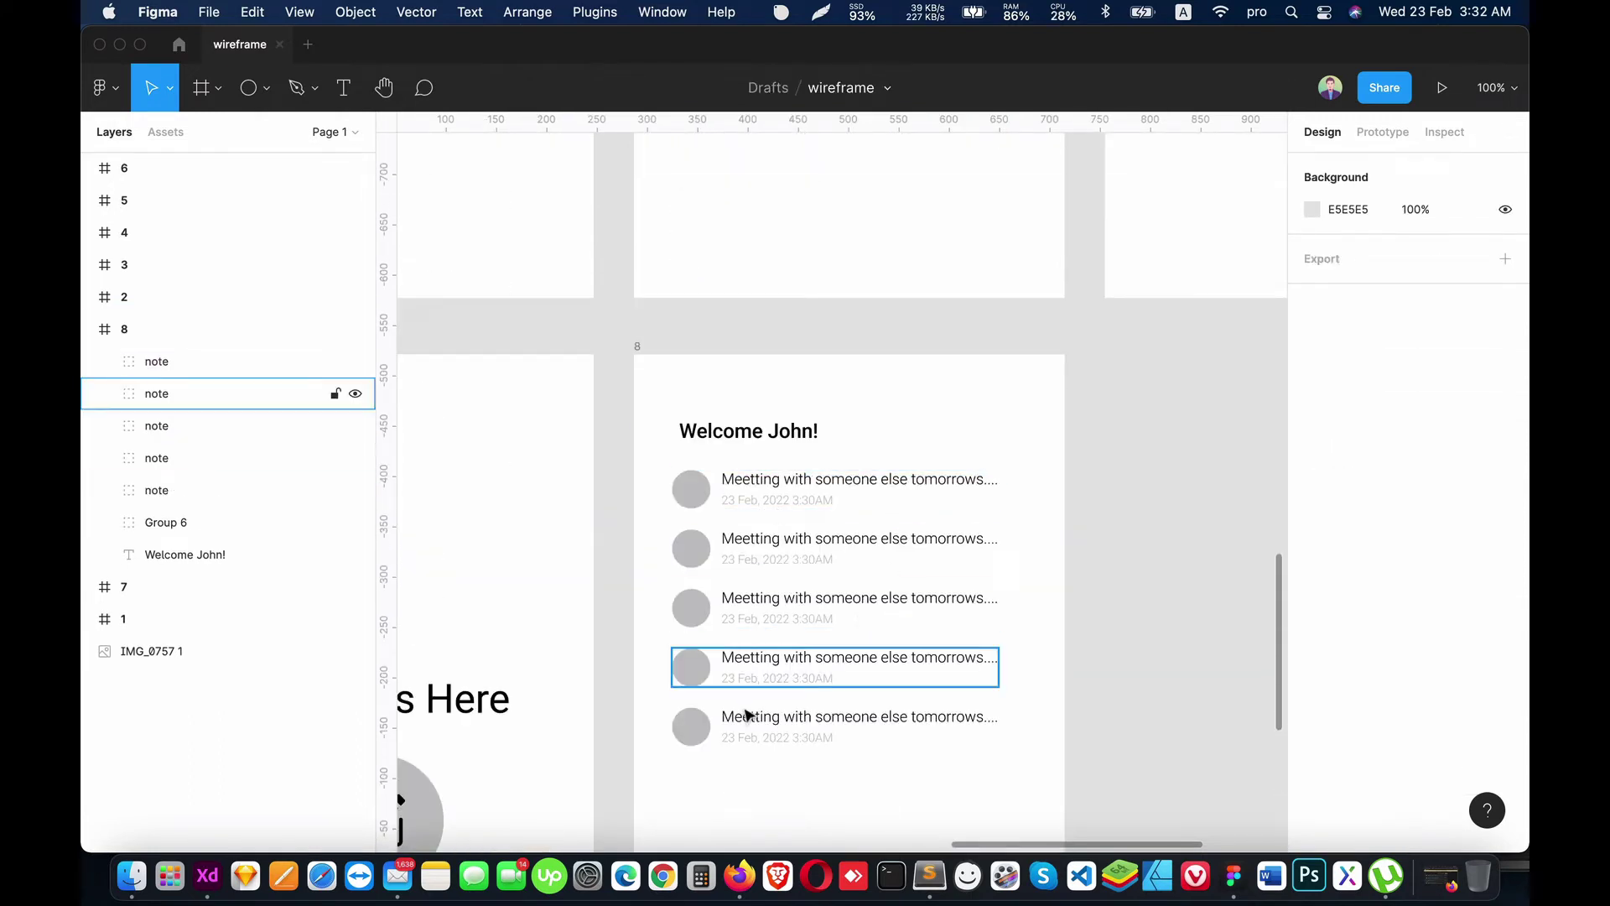
{"action": "scroll", "coordinate": [872, 545], "scroll_direction": "down", "scroll_amount": 2}
{"action": "scroll", "coordinate": [872, 545], "scroll_direction": "right", "scroll_amount": 2}
{"action": "scroll", "coordinate": [809, 459], "scroll_direction": "right", "scroll_amount": 1}
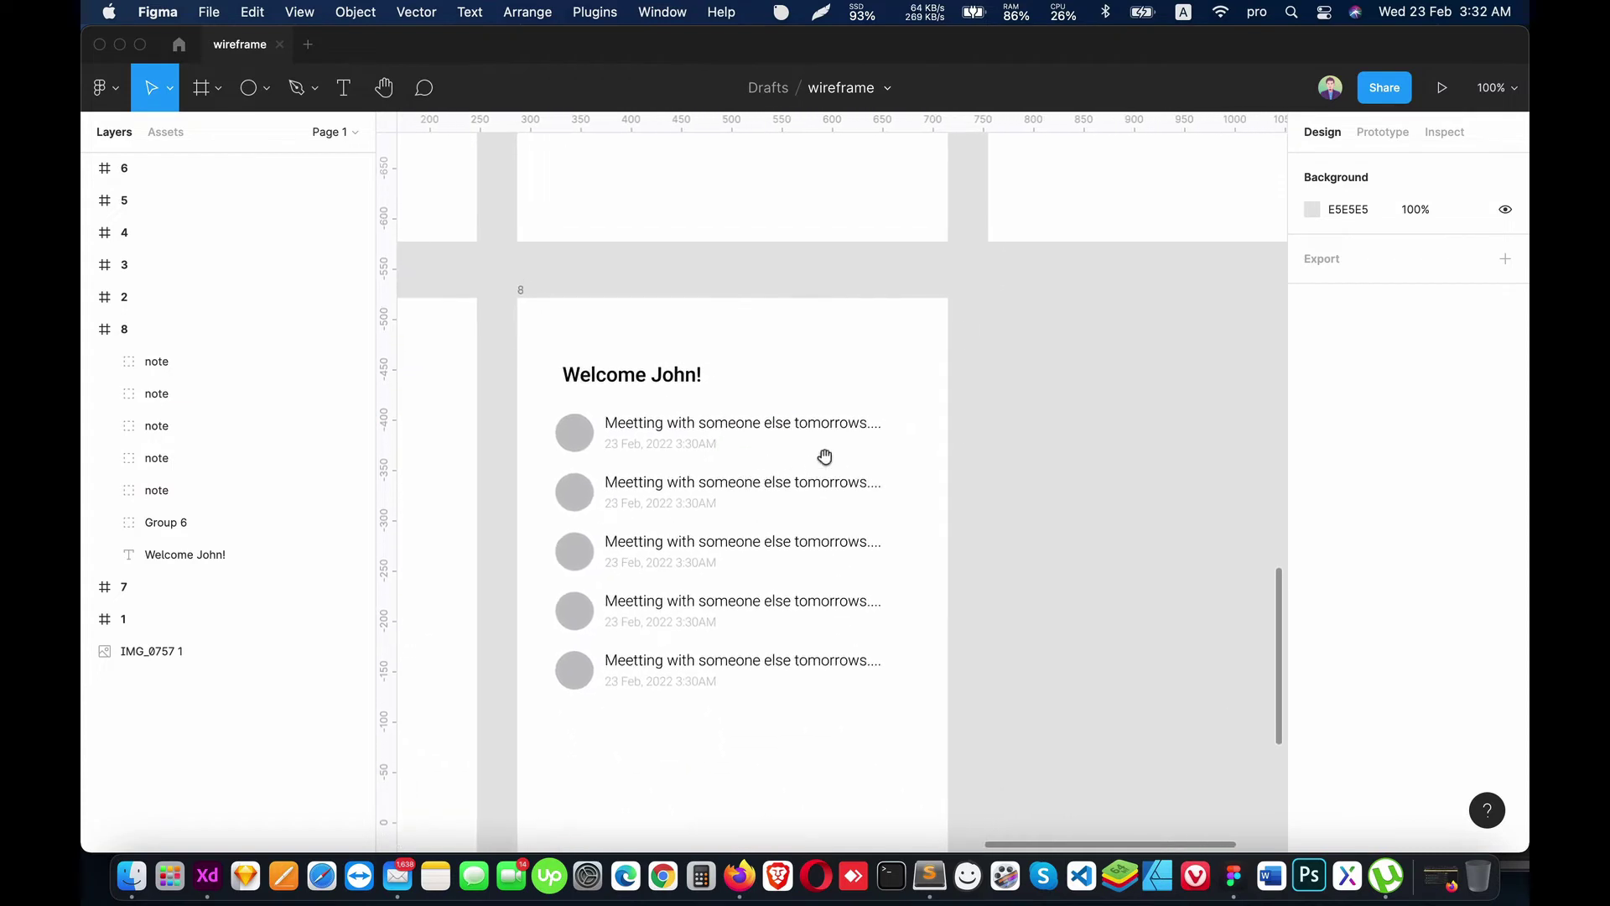
Step: Retitle frame 9's copied Welcome John! heading to 'Create Your Note'
{"action": "left_click", "coordinate": [91, 331]}
{"action": "mouse_move", "coordinate": [717, 431]}
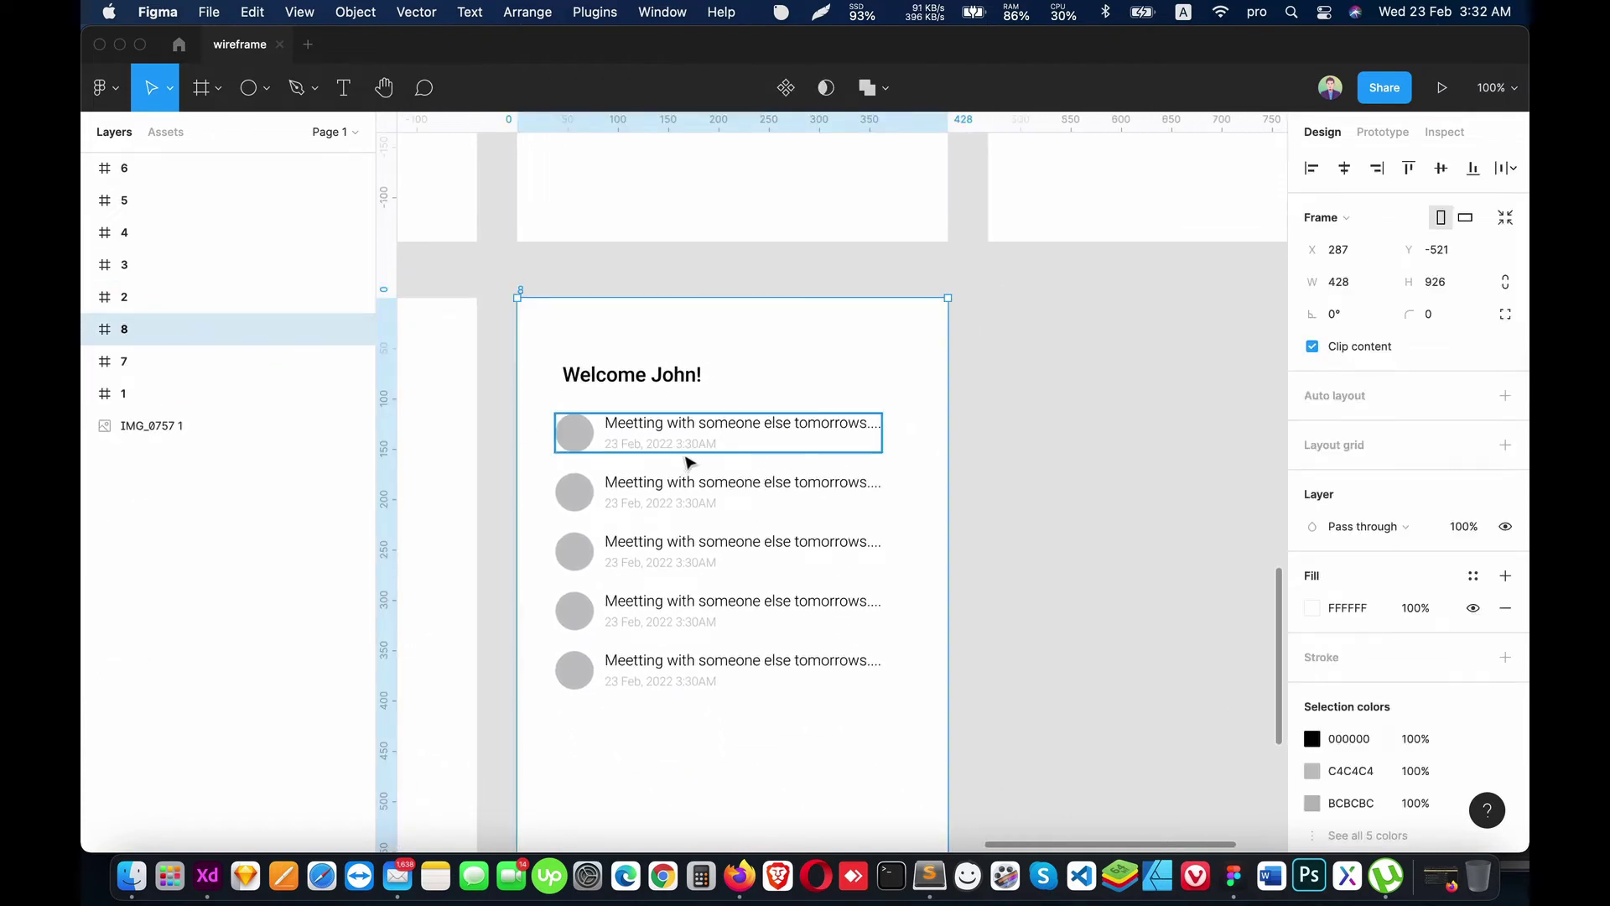
{"action": "scroll", "coordinate": [795, 526], "scroll_direction": "down", "scroll_amount": 3}
{"action": "scroll", "coordinate": [839, 701], "scroll_direction": "up", "scroll_amount": 3}
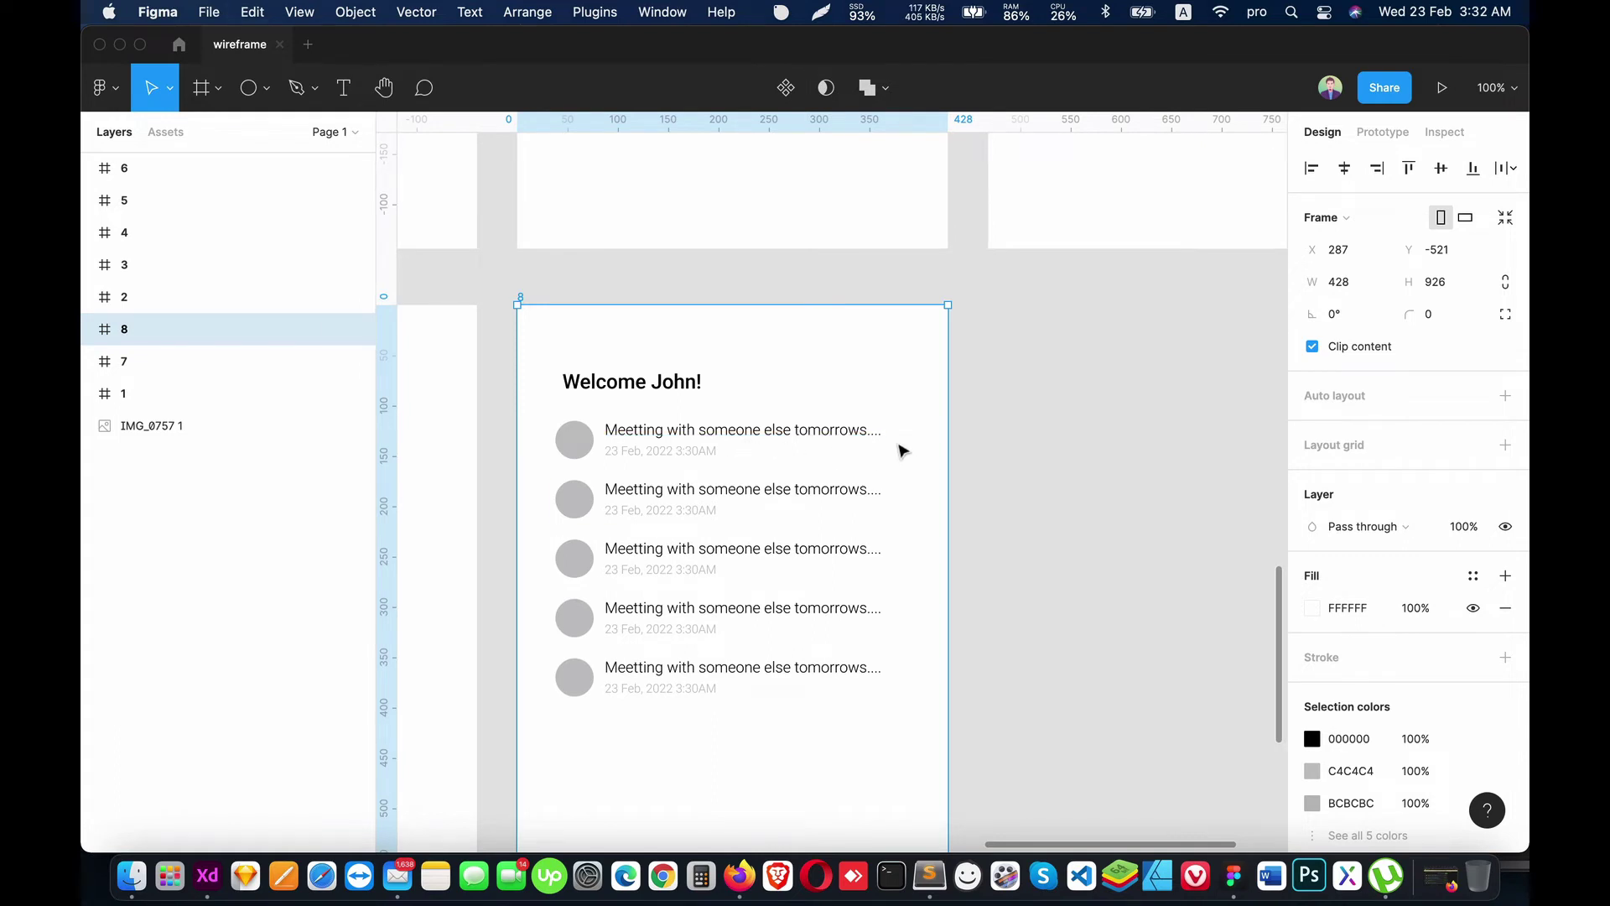
{"action": "scroll", "coordinate": [1004, 454], "scroll_direction": "right", "scroll_amount": 4}
{"action": "scroll", "coordinate": [769, 439], "scroll_direction": "right", "scroll_amount": 2}
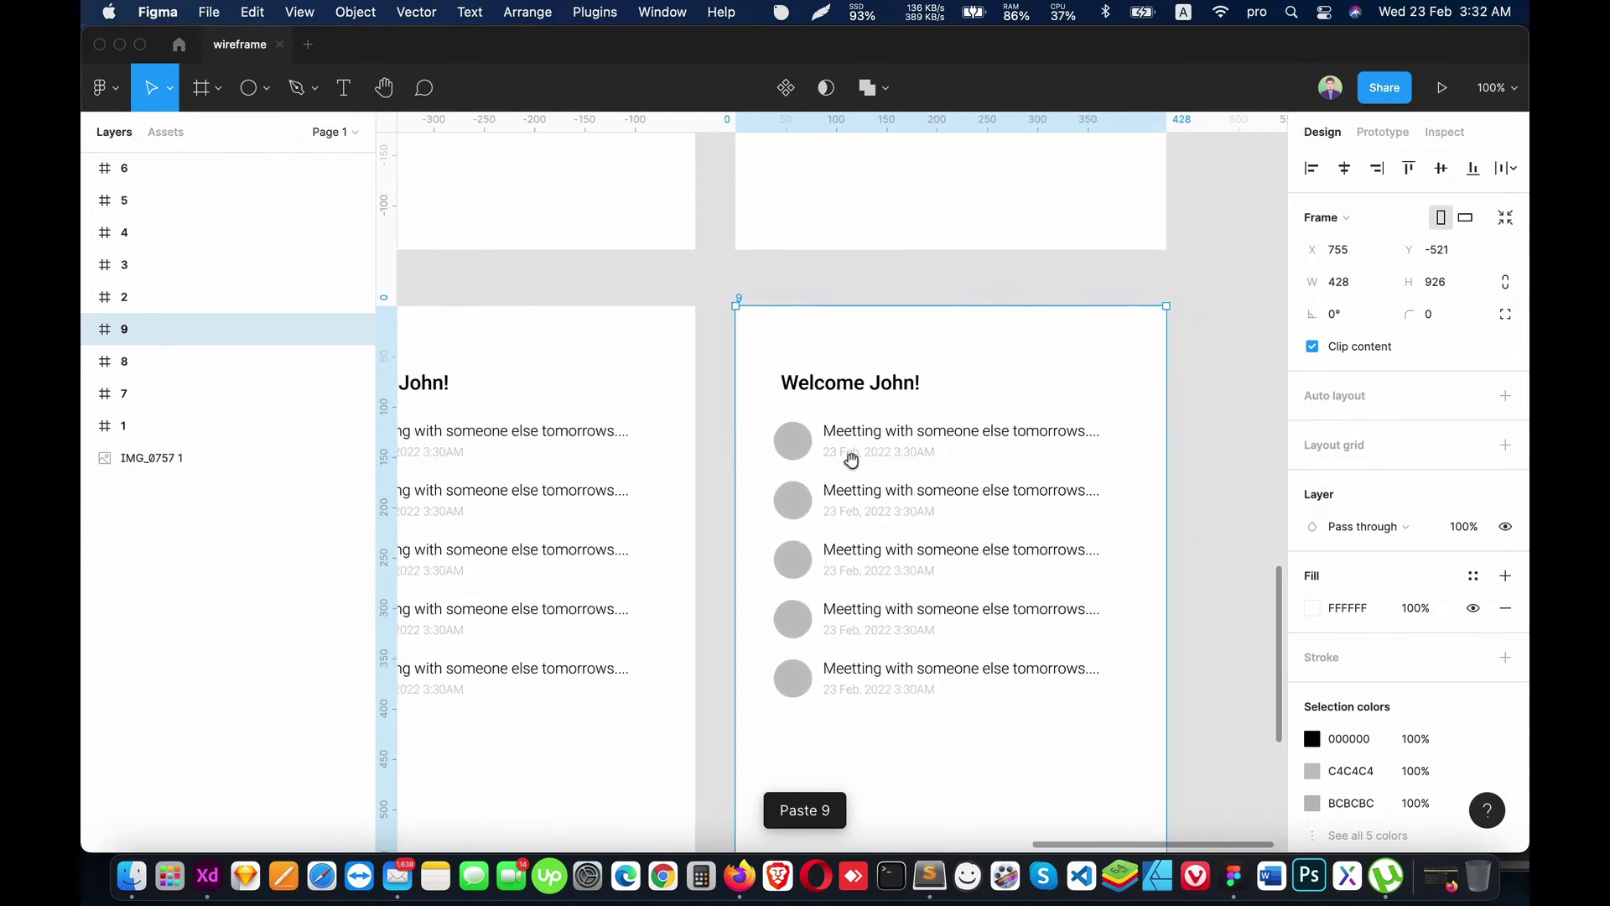
{"action": "left_click", "coordinate": [840, 386]}
{"action": "double_click", "coordinate": [839, 386]}
{"action": "type", "text": "Ce"}
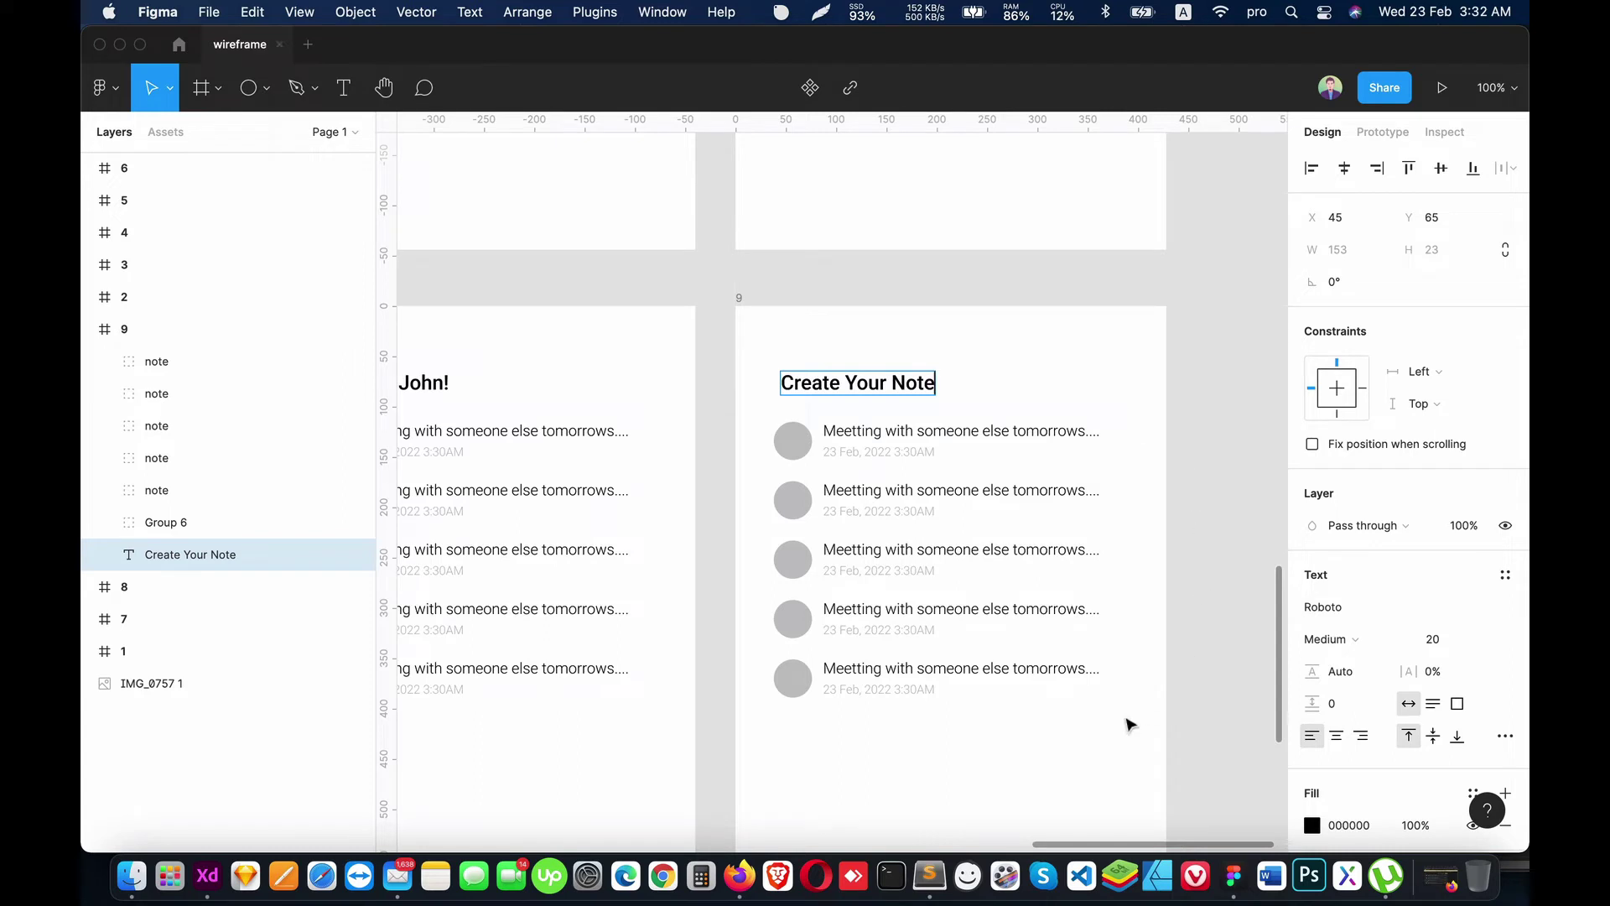
Step: Delete all five note entries from frame 9
{"action": "left_click", "coordinate": [971, 611]}
{"action": "left_click", "coordinate": [928, 671], "text": "shift"}
{"action": "left_click", "coordinate": [928, 571], "text": "shift"}
{"action": "left_click", "coordinate": [928, 507], "text": "shift"}
{"action": "left_click", "coordinate": [931, 454], "text": "shift"}
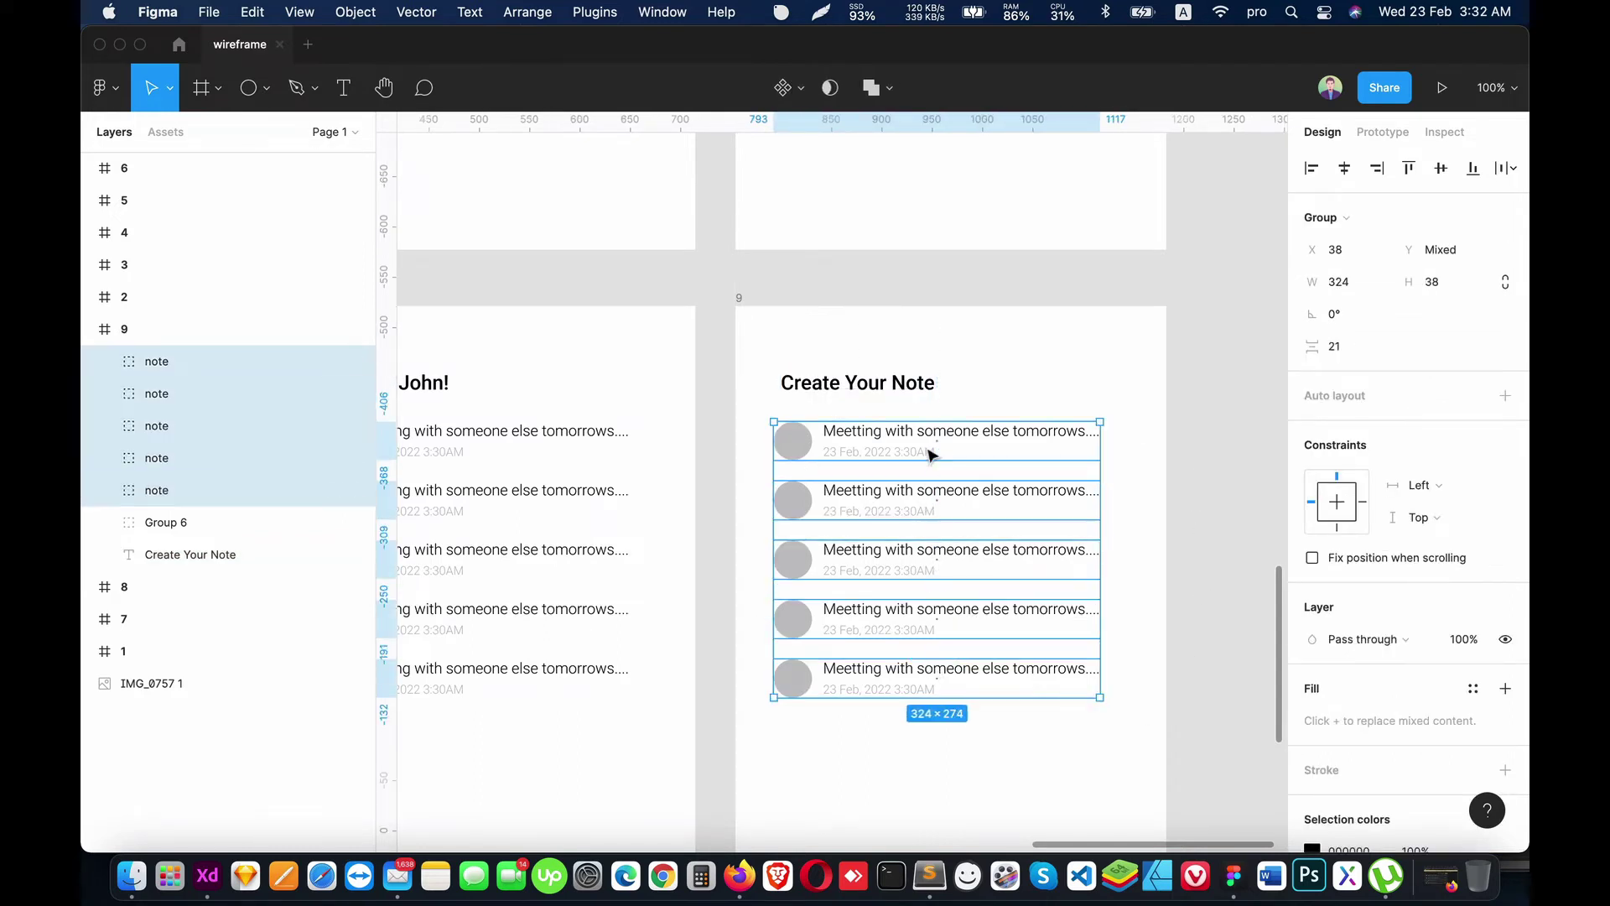
{"action": "key", "text": "Delete"}
{"action": "left_click", "coordinate": [781, 388]}
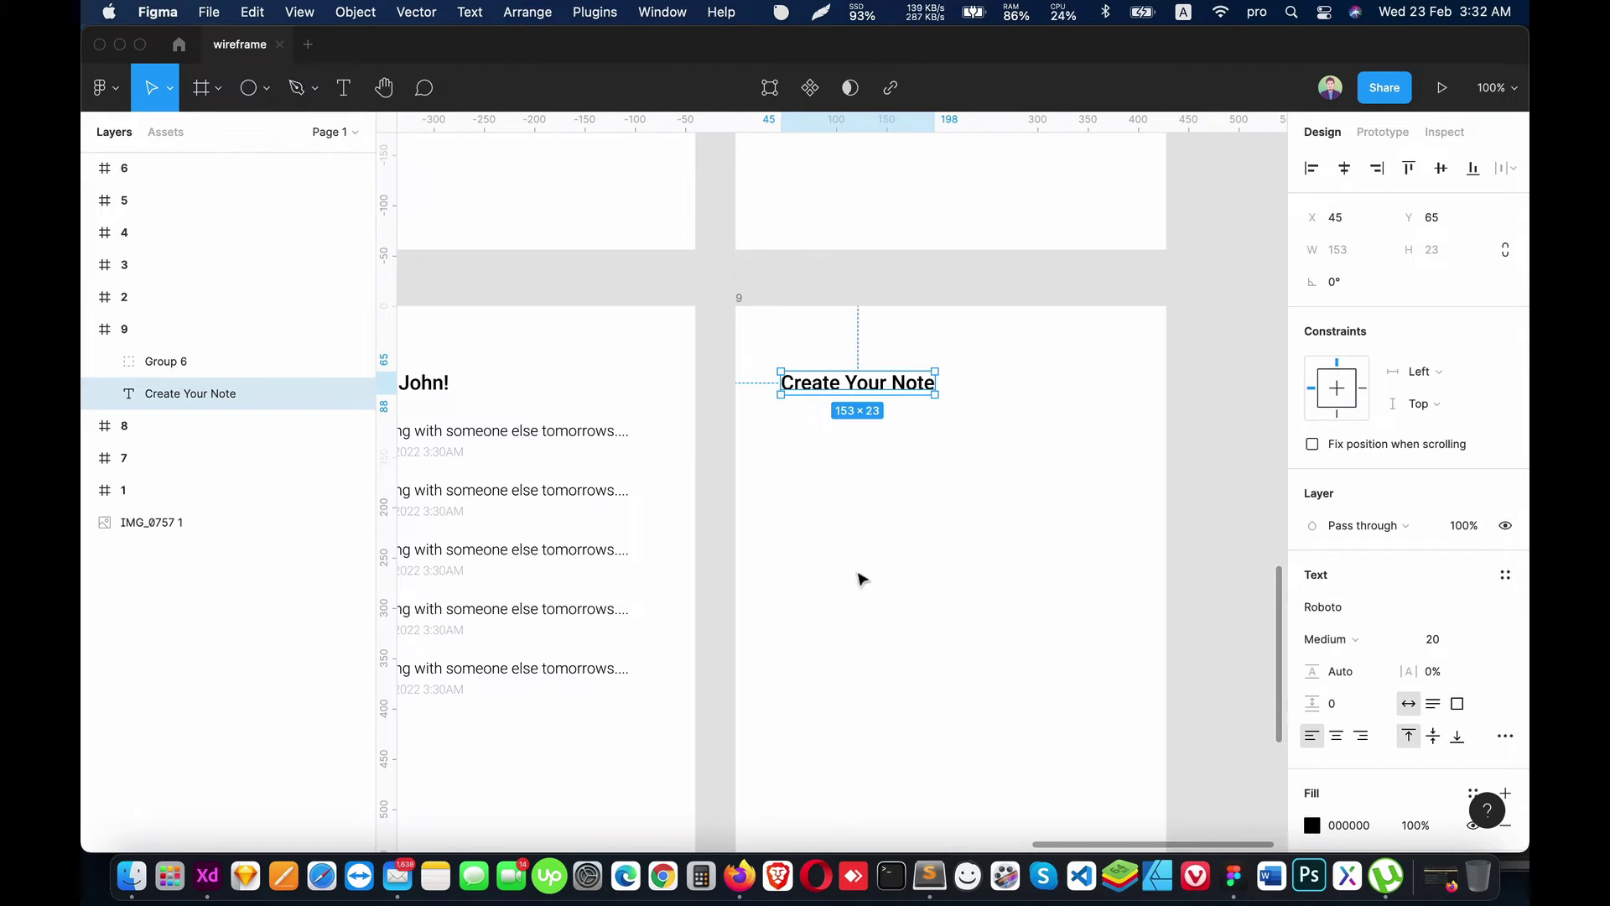
{"action": "left_click", "coordinate": [526, 14]}
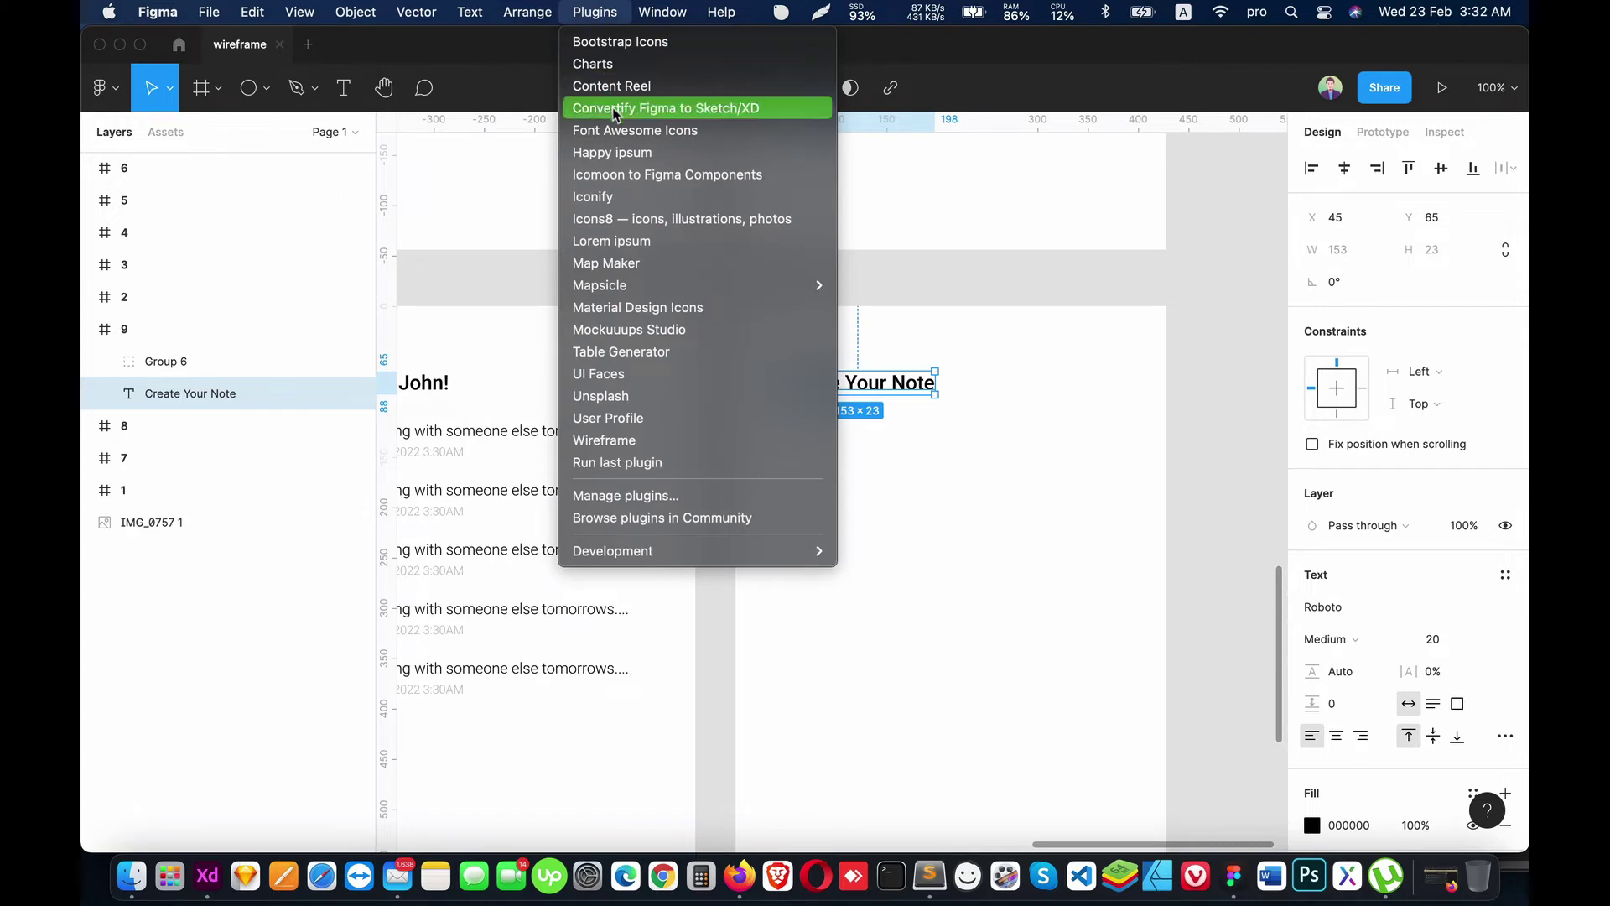
Step: Import the ep:back arrow icon from Iconify into frame 9
{"action": "left_click", "coordinate": [613, 196]}
{"action": "type", "text": "user"}
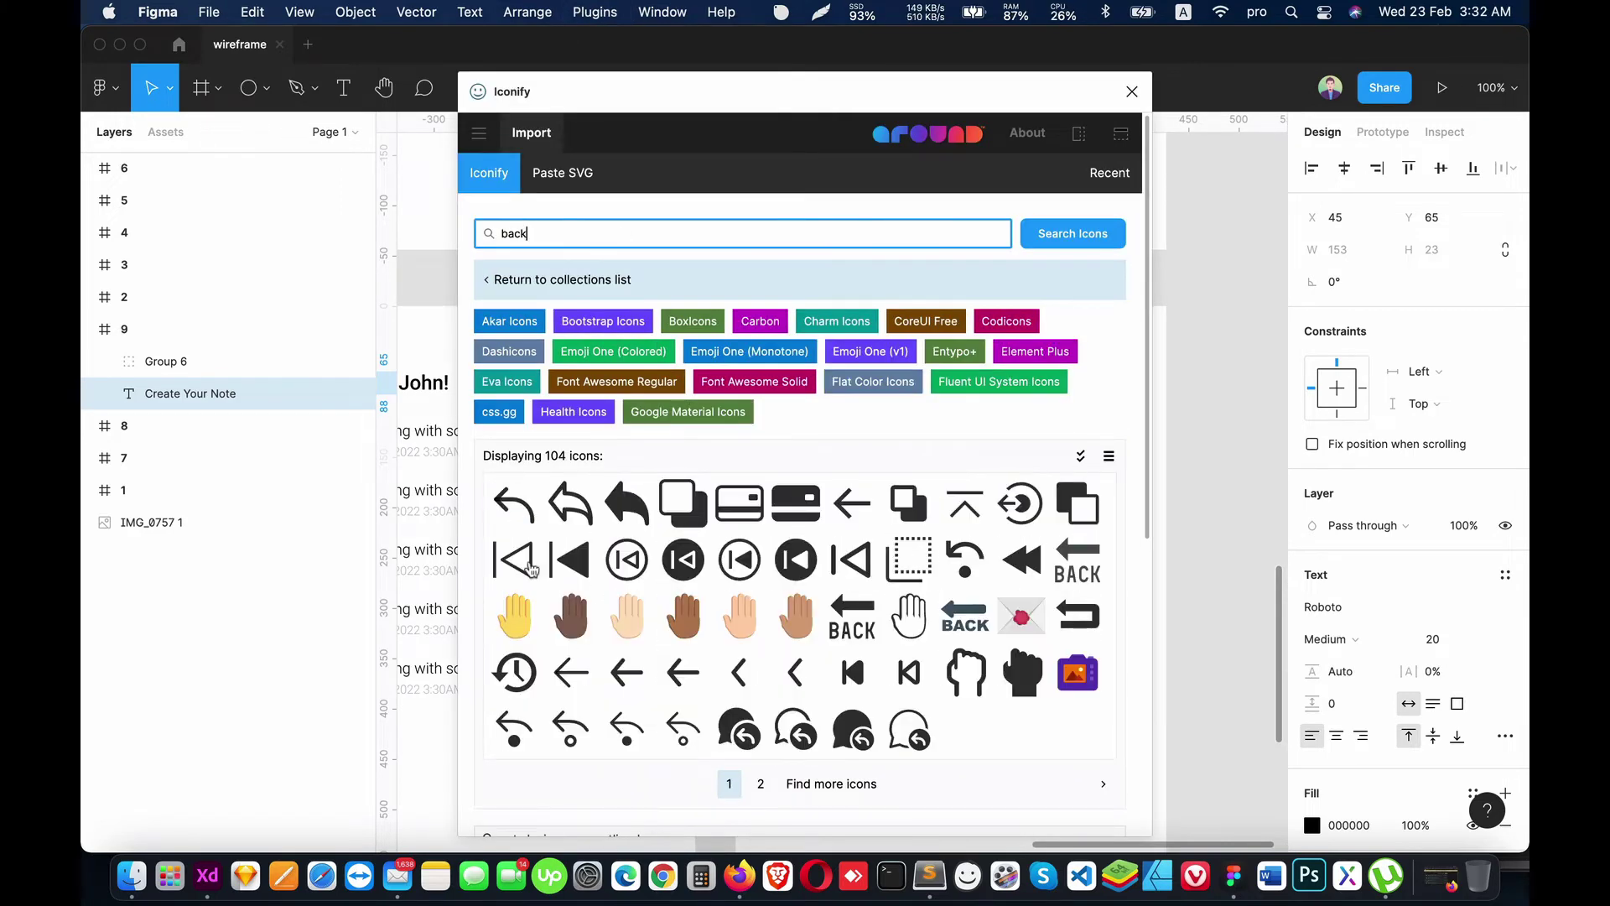
{"action": "left_click", "coordinate": [577, 678]}
{"action": "left_click", "coordinate": [918, 804]}
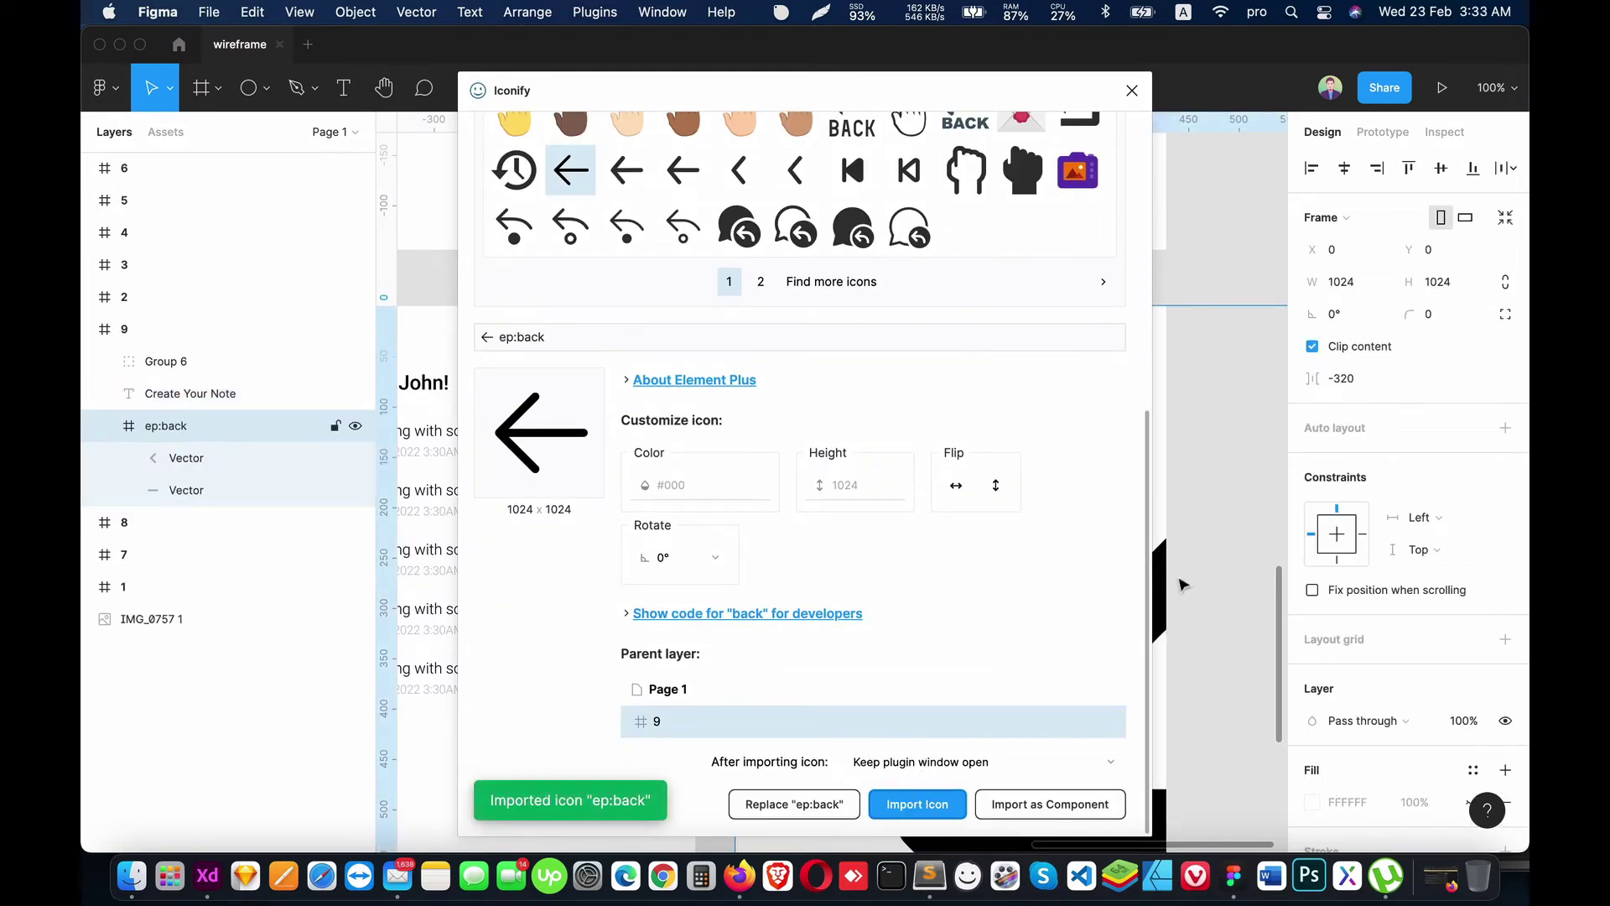
{"action": "left_click", "coordinate": [1131, 90]}
Step: Shrink the back arrow to 32×32 and place it left of the heading
{"action": "left_click_drag", "start_coordinate": [985, 541], "coordinate": [805, 365]}
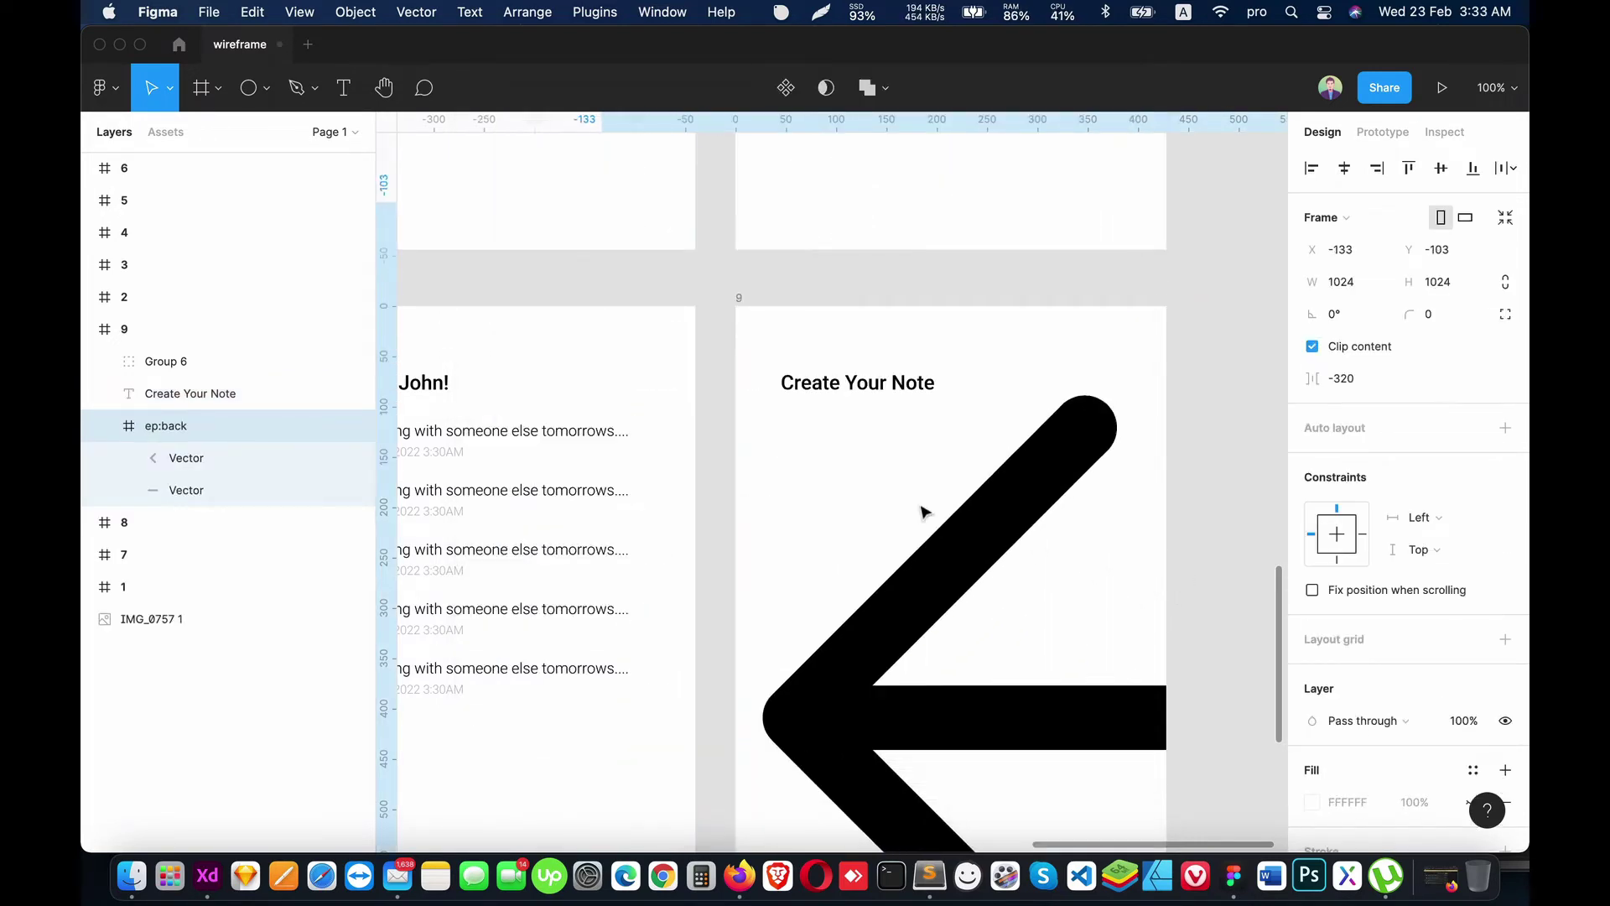
{"action": "key", "text": "minus"}
{"action": "key", "text": "minus"}
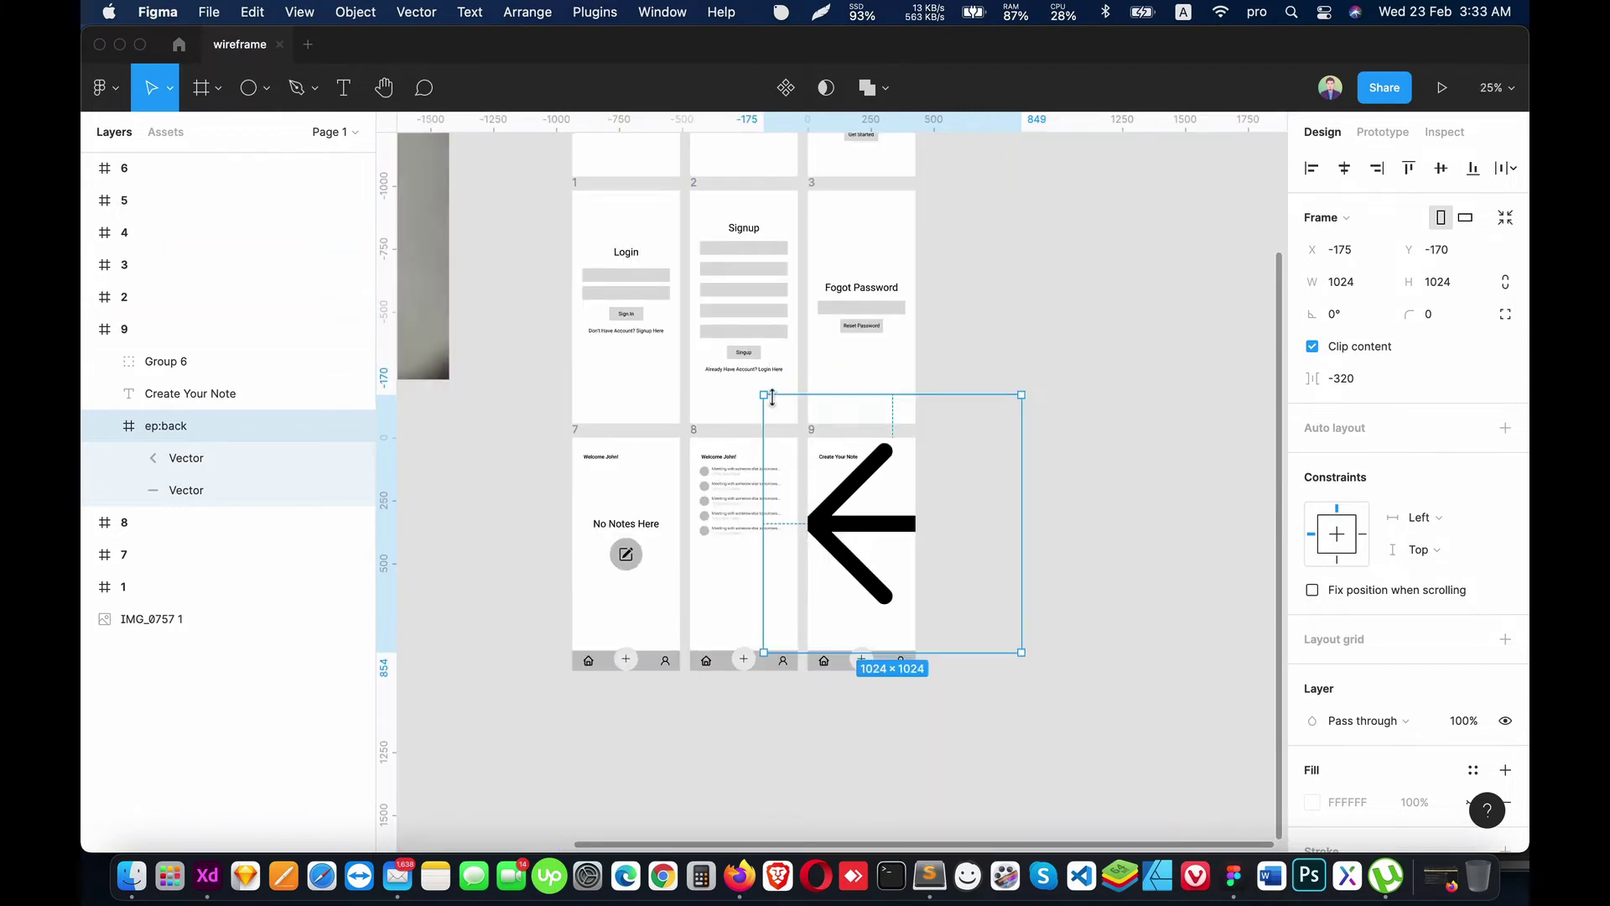
{"action": "left_click_drag", "start_coordinate": [761, 394], "coordinate": [936, 519]}
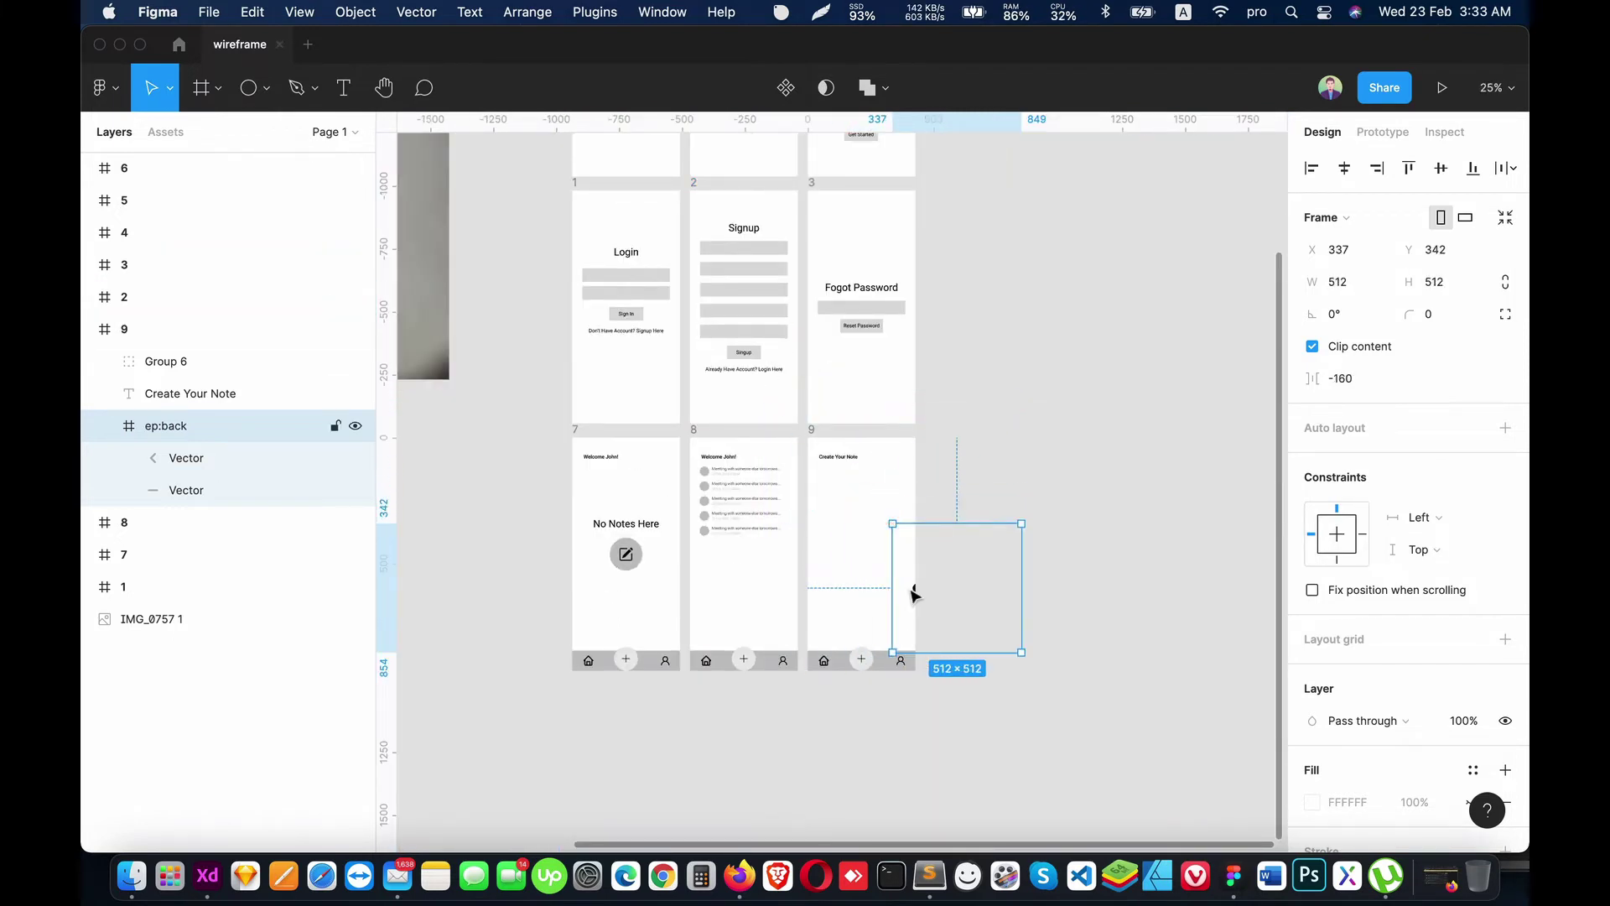
{"action": "left_click_drag", "start_coordinate": [913, 593], "coordinate": [857, 525]}
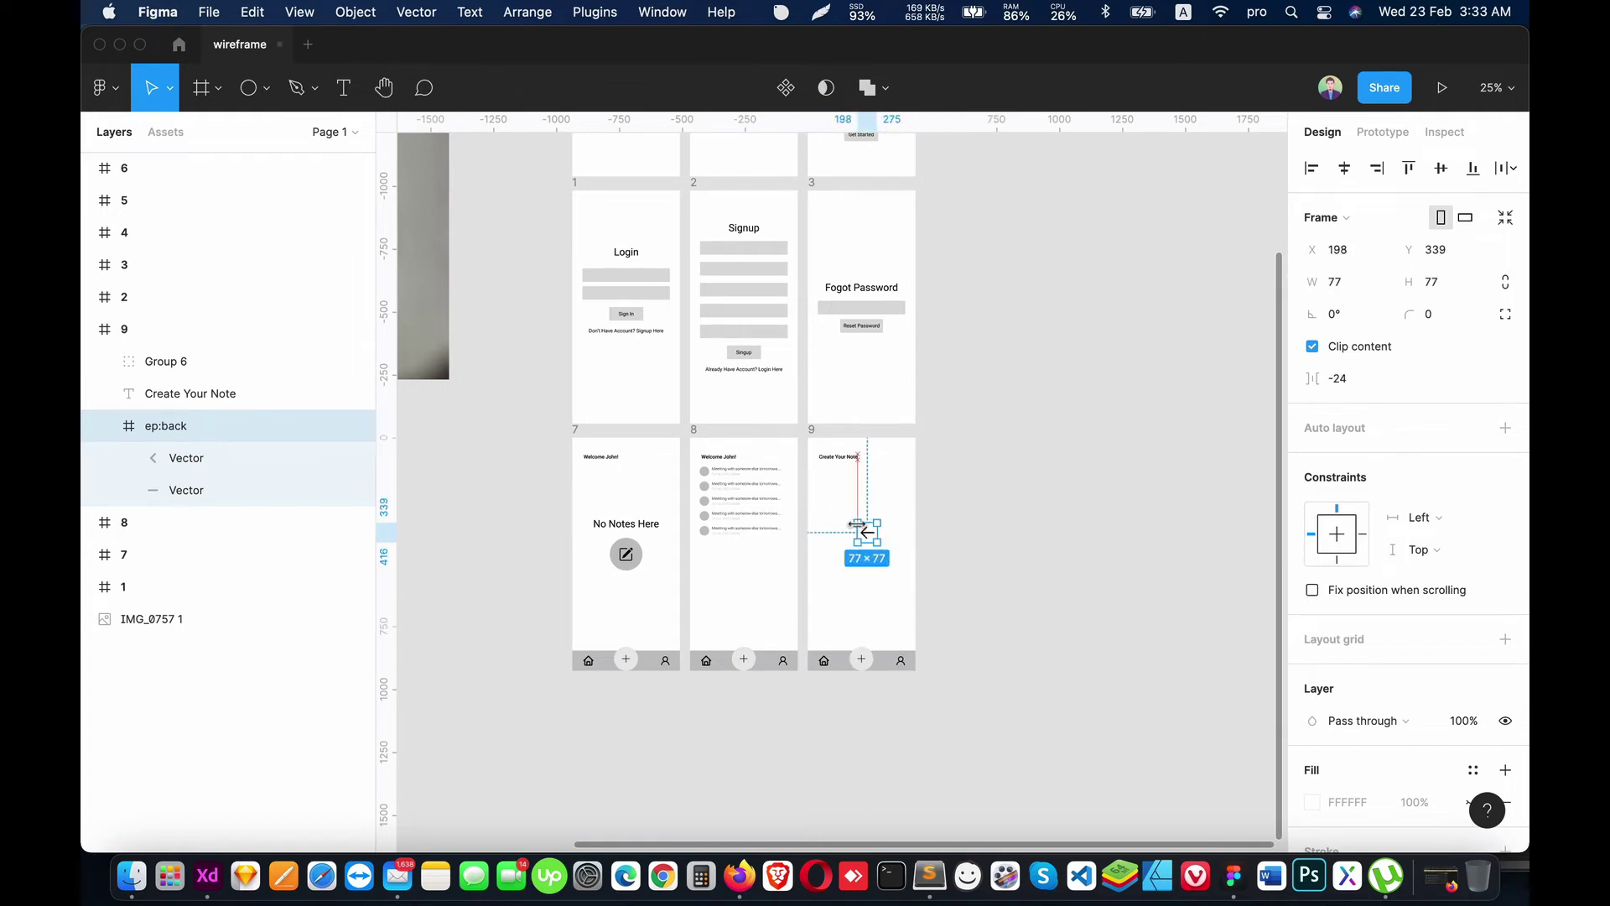
{"action": "key", "text": "shift+0"}
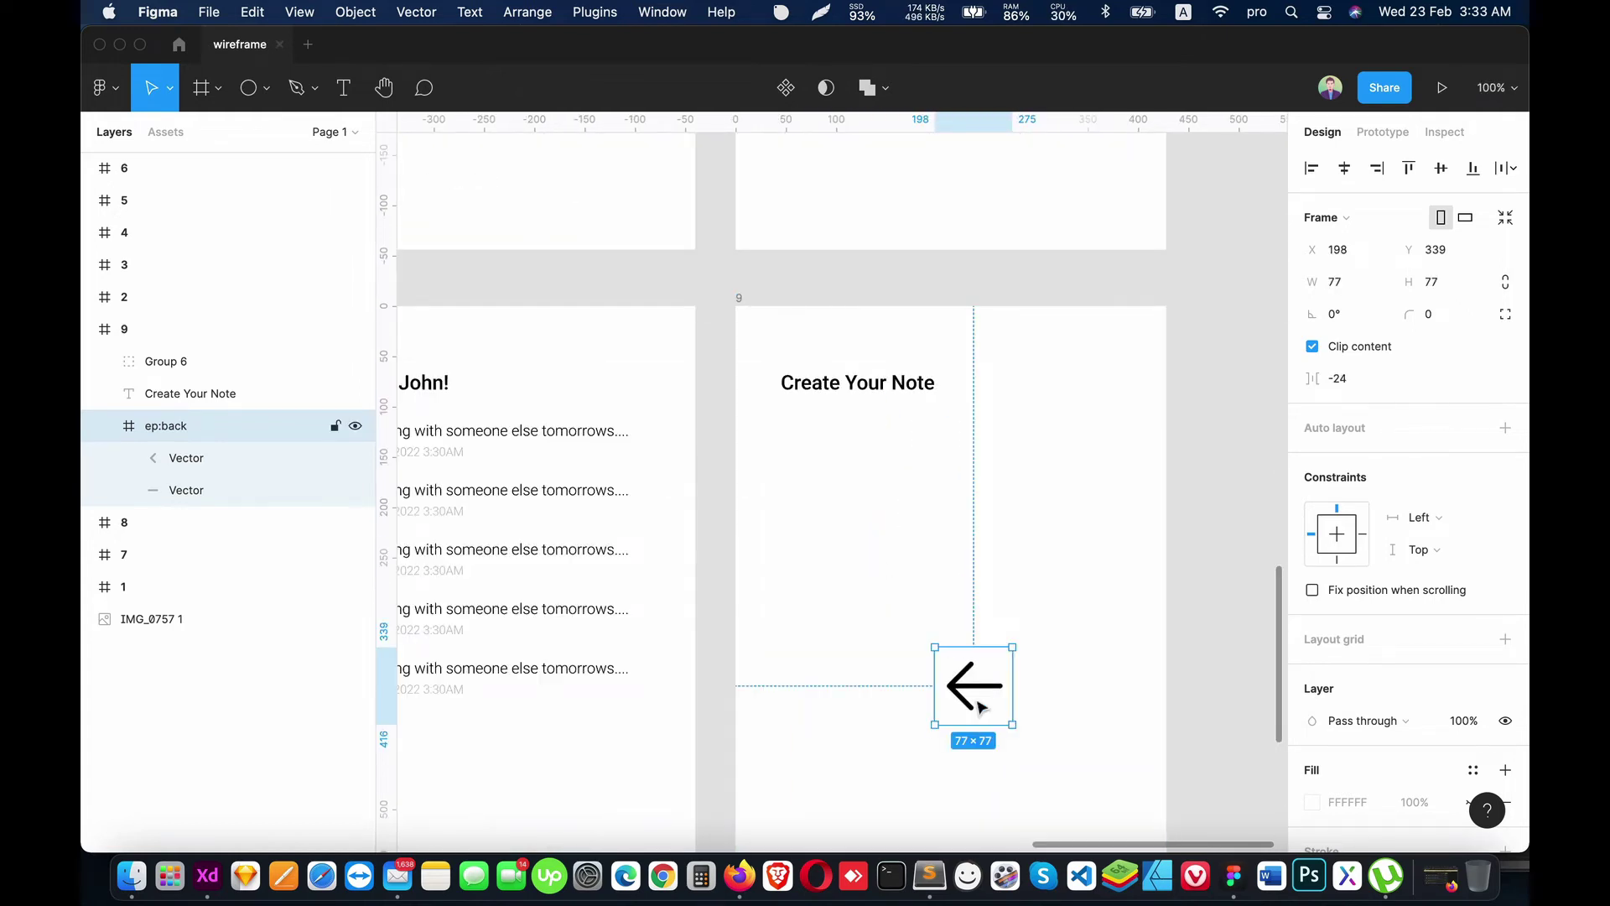
{"action": "left_click_drag", "start_coordinate": [980, 707], "coordinate": [787, 386]}
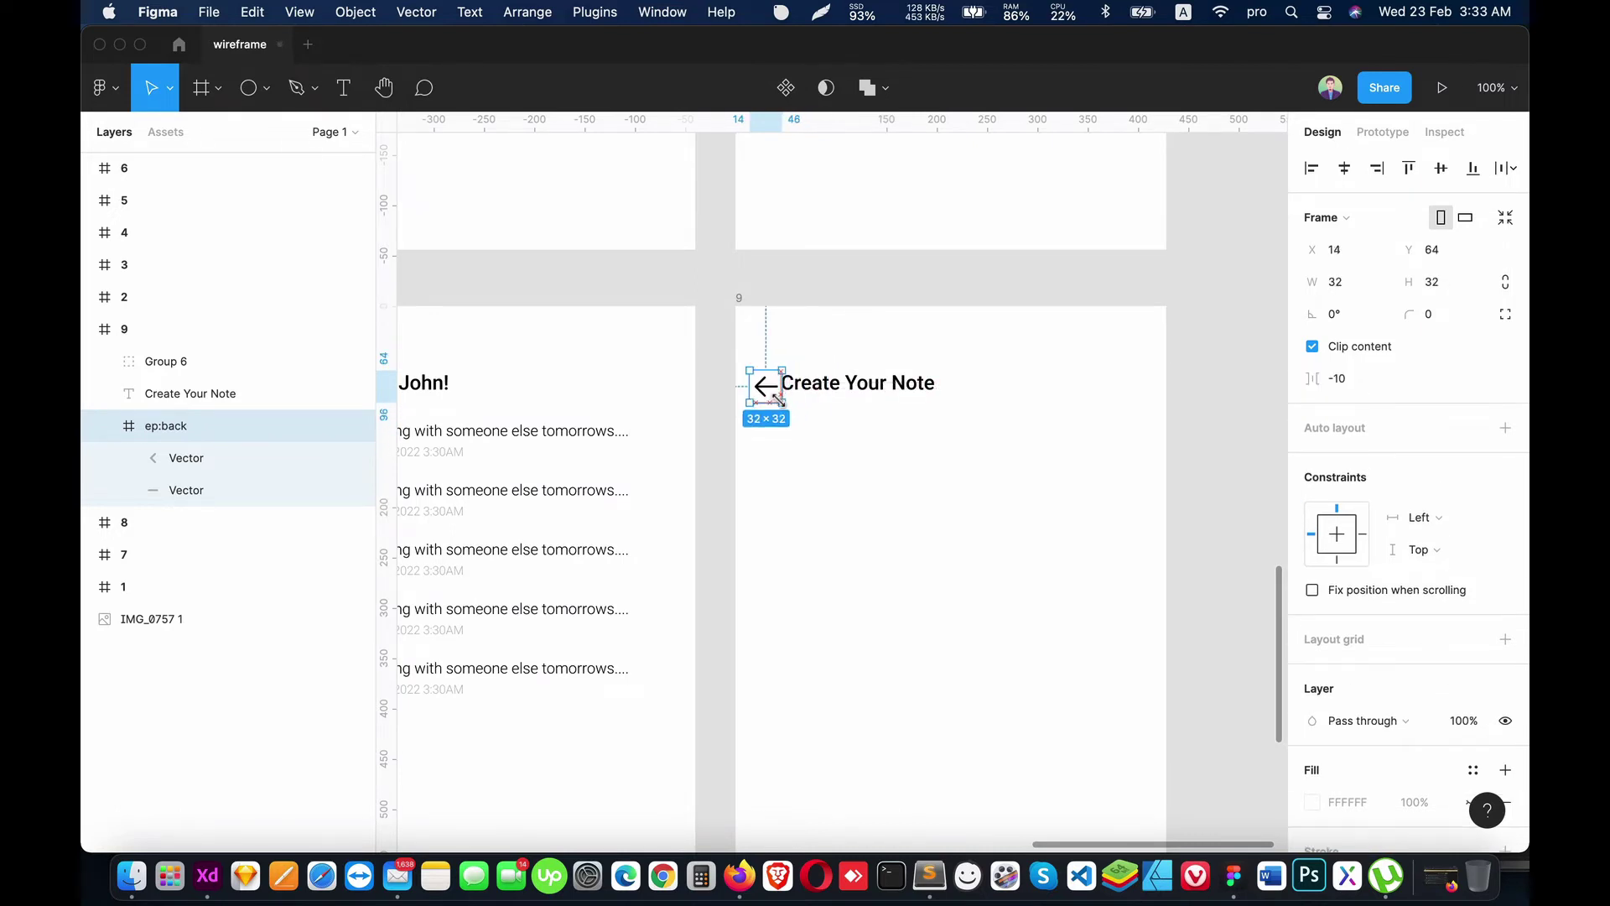
{"action": "mouse_move", "coordinate": [787, 390]}
{"action": "left_mouse_down"}
{"action": "mouse_move", "coordinate": [773, 392]}
{"action": "mouse_move", "coordinate": [910, 394]}
{"action": "left_mouse_up"}
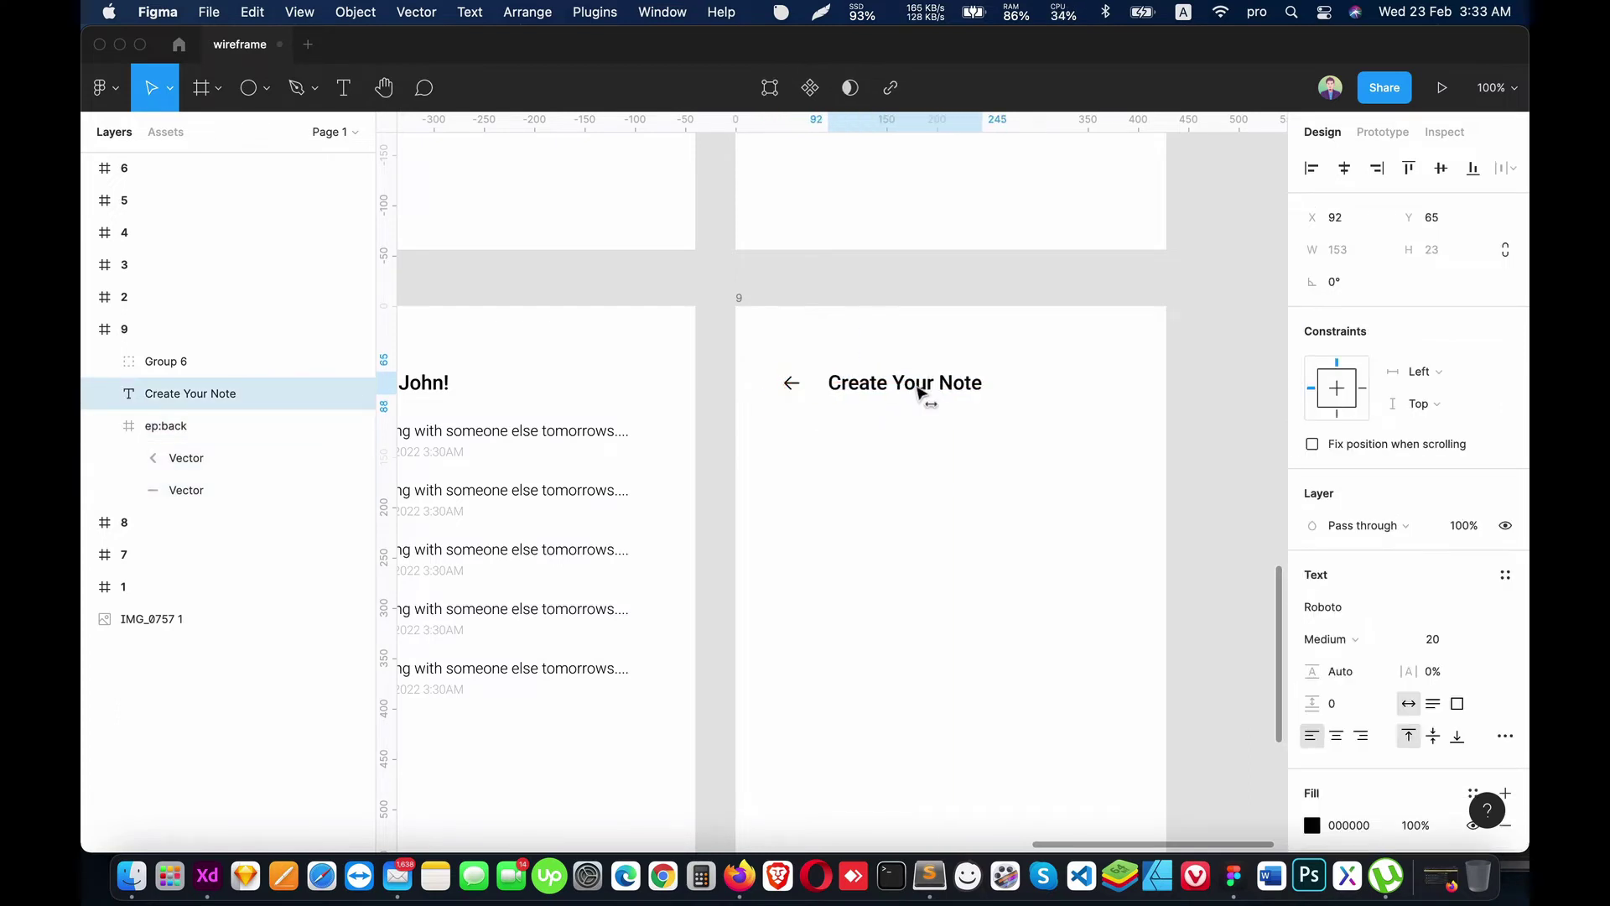
Step: Shift the Create Your Note heading slightly right, clear of the back arrow
{"action": "left_click", "coordinate": [946, 471]}
{"action": "scroll", "coordinate": [996, 436], "scroll_direction": "right", "scroll_amount": 5}
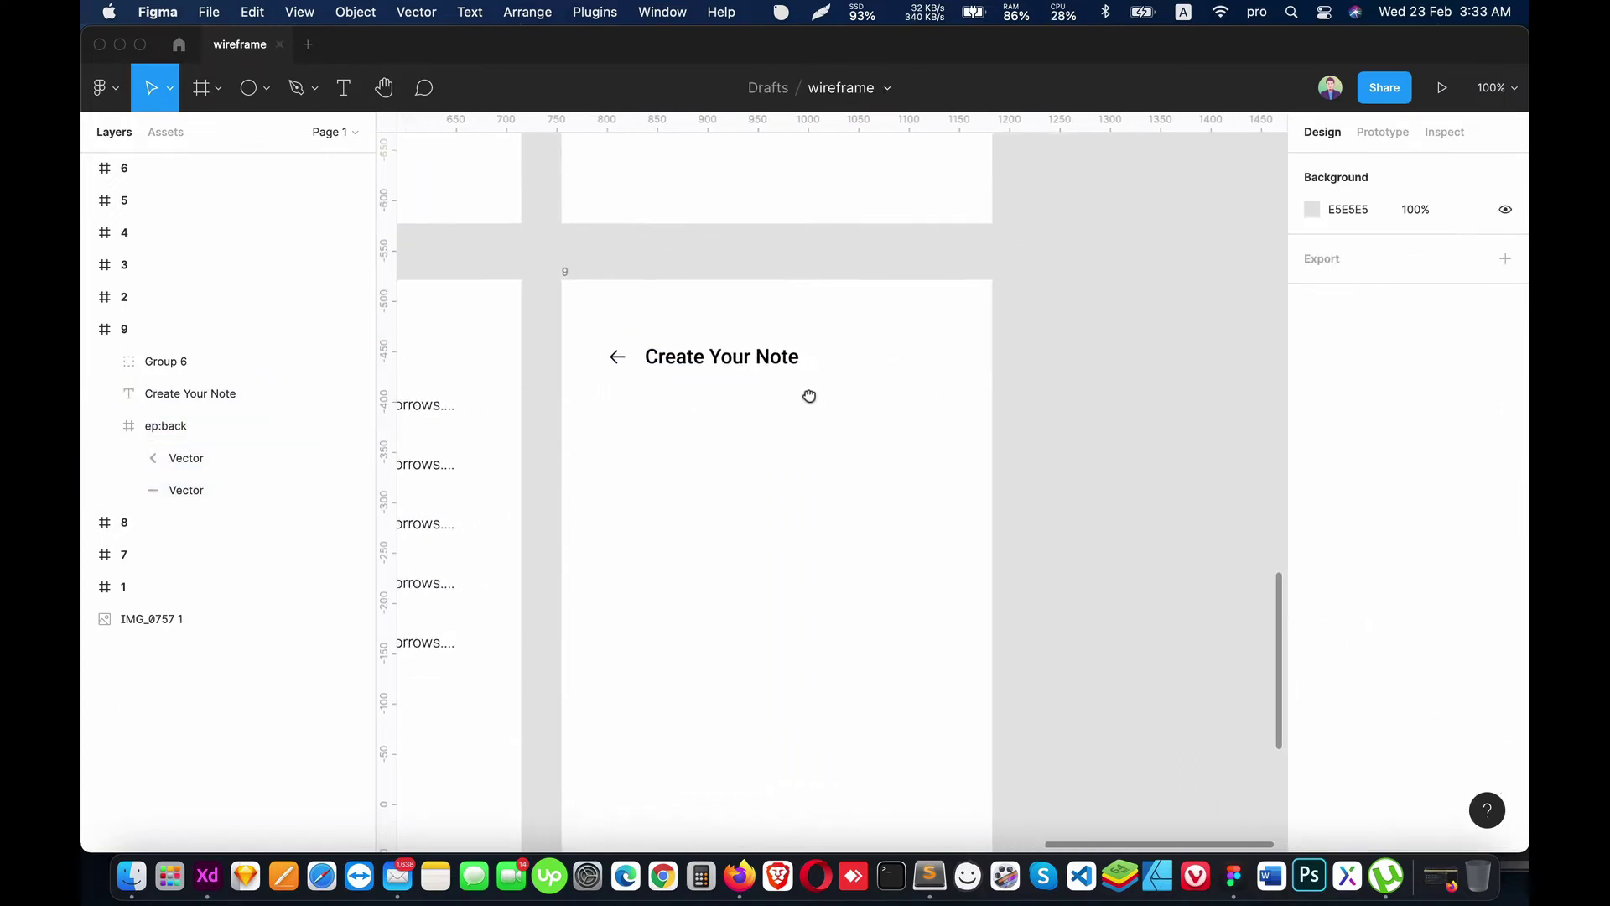
{"action": "left_click", "coordinate": [707, 363]}
{"action": "left_click_drag", "start_coordinate": [659, 352], "coordinate": [666, 352]}
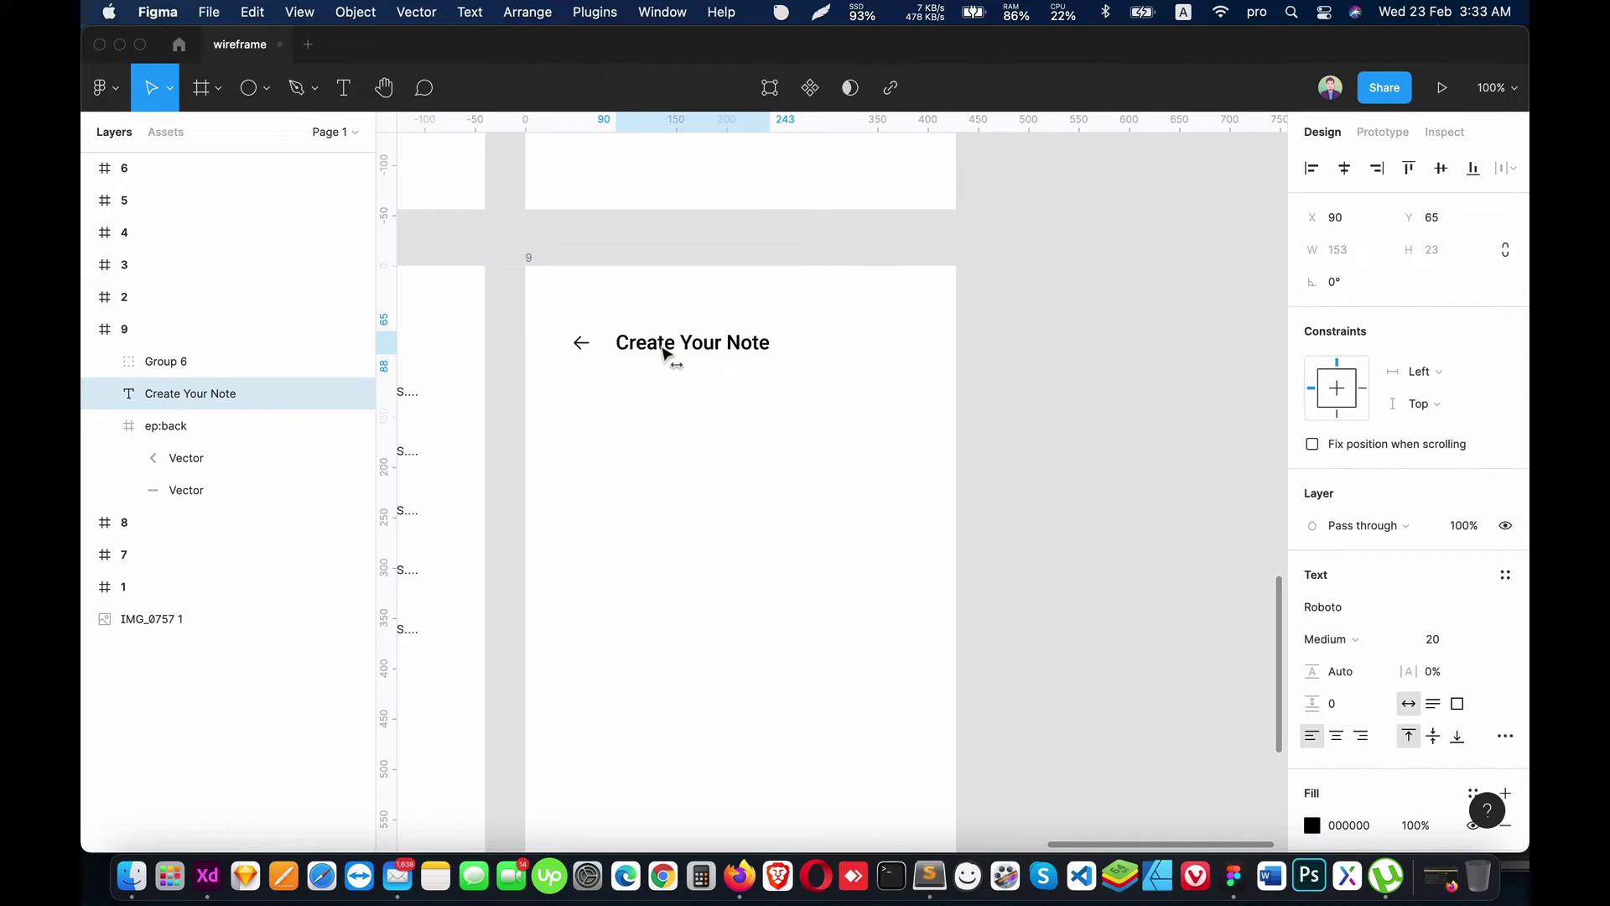
Step: Import the akar-icons:cross icon from Iconify into frame 9
{"action": "left_click", "coordinate": [573, 12]}
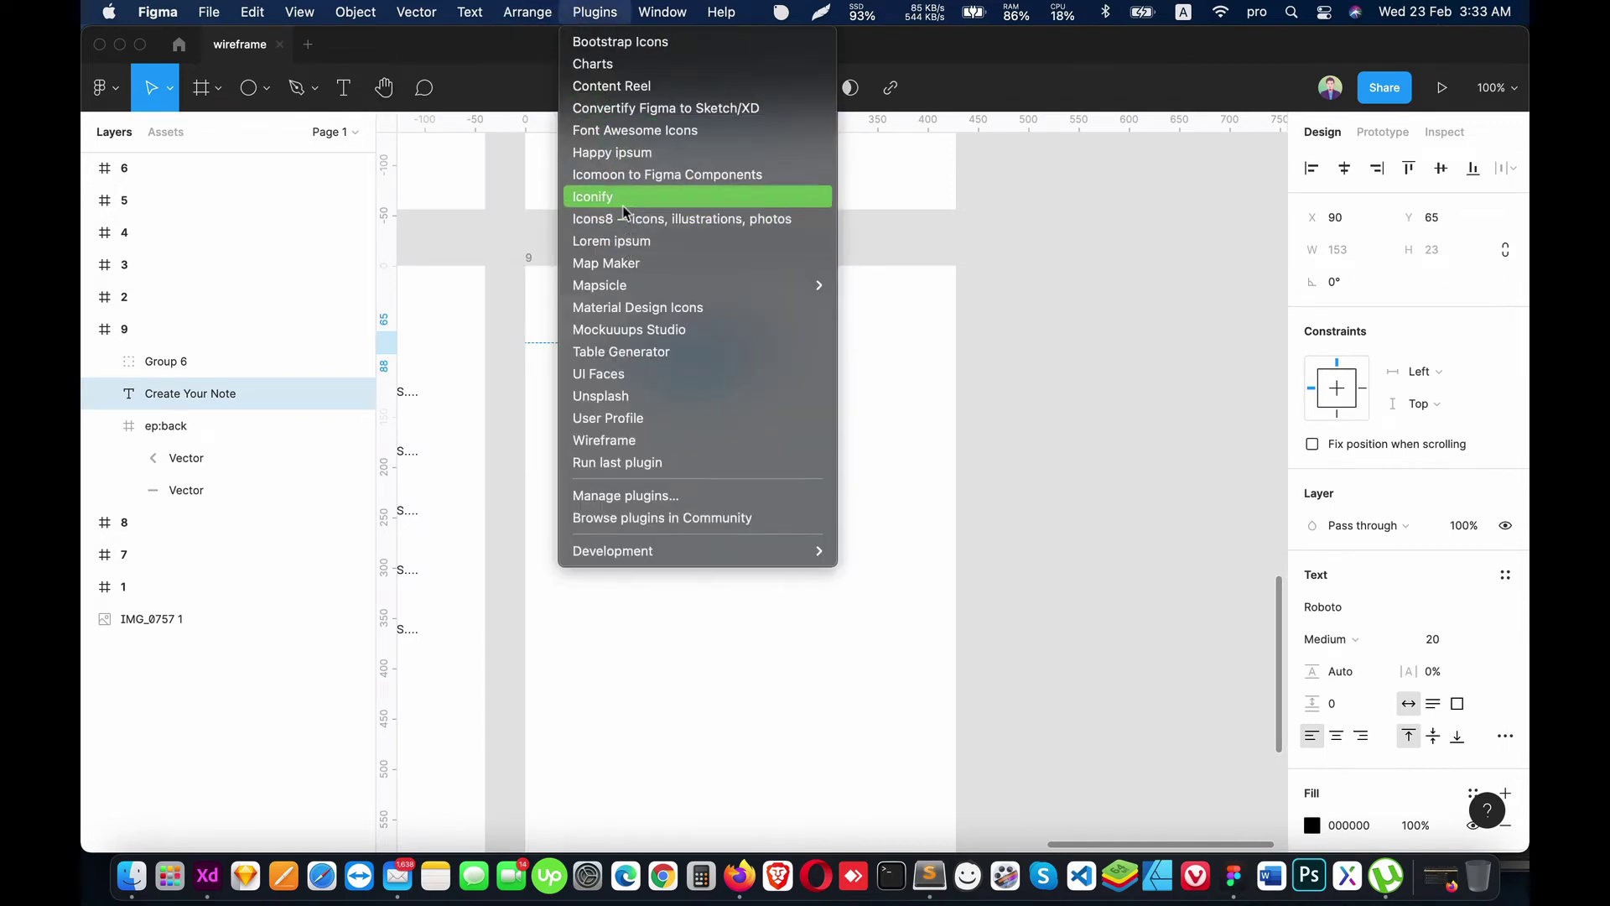
{"action": "left_click", "coordinate": [623, 208]}
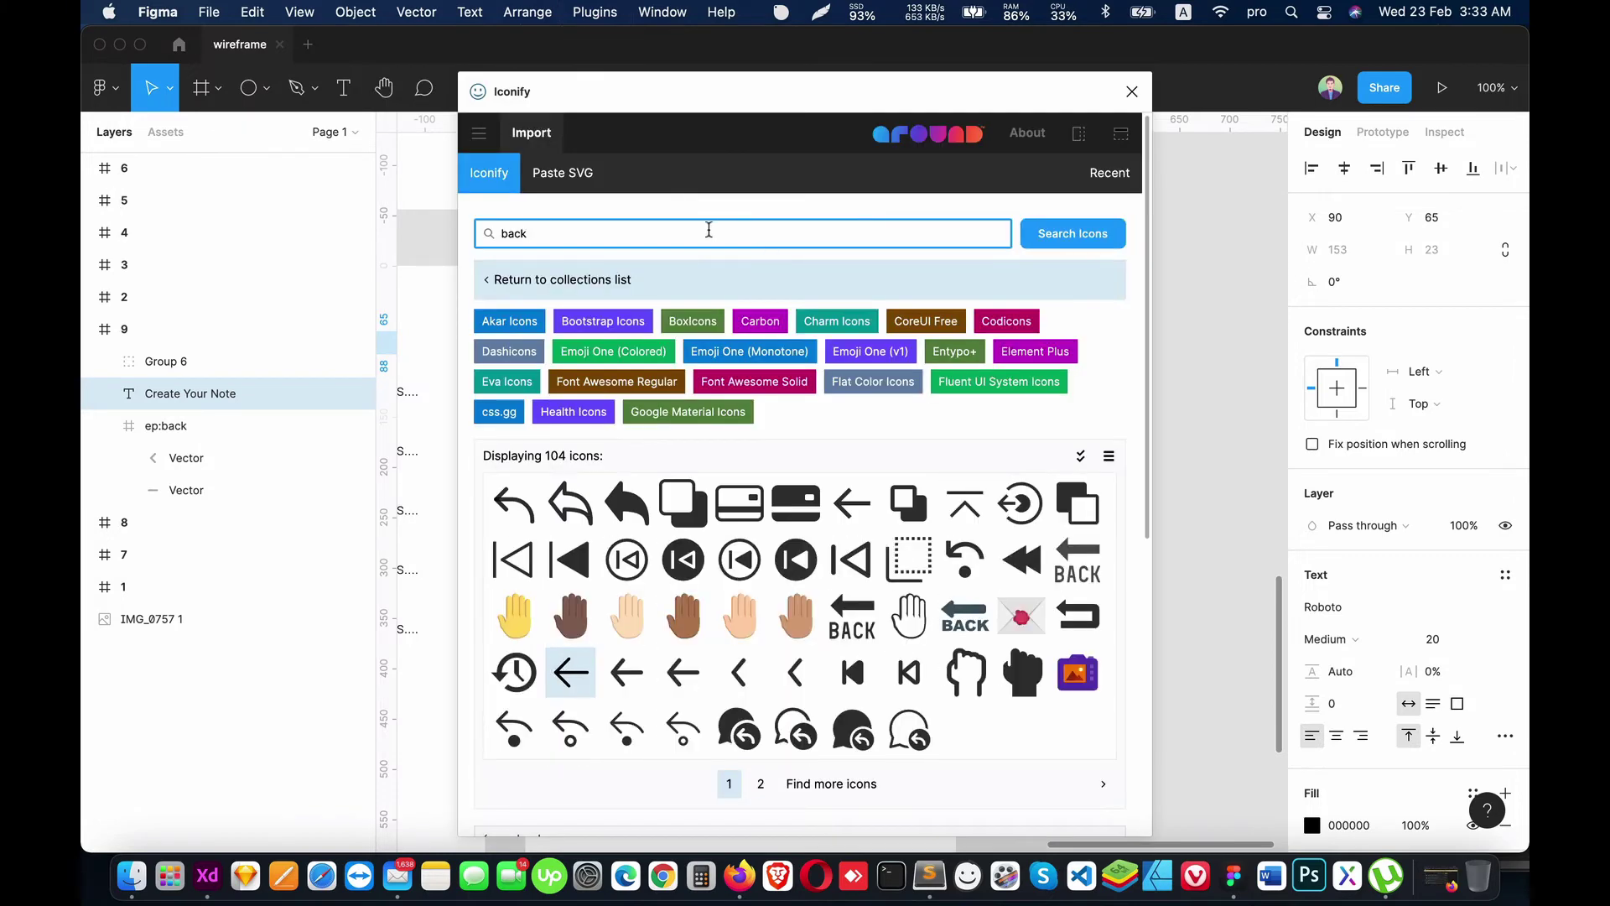
{"action": "type", "text": "cross"}
{"action": "key", "text": "Return"}
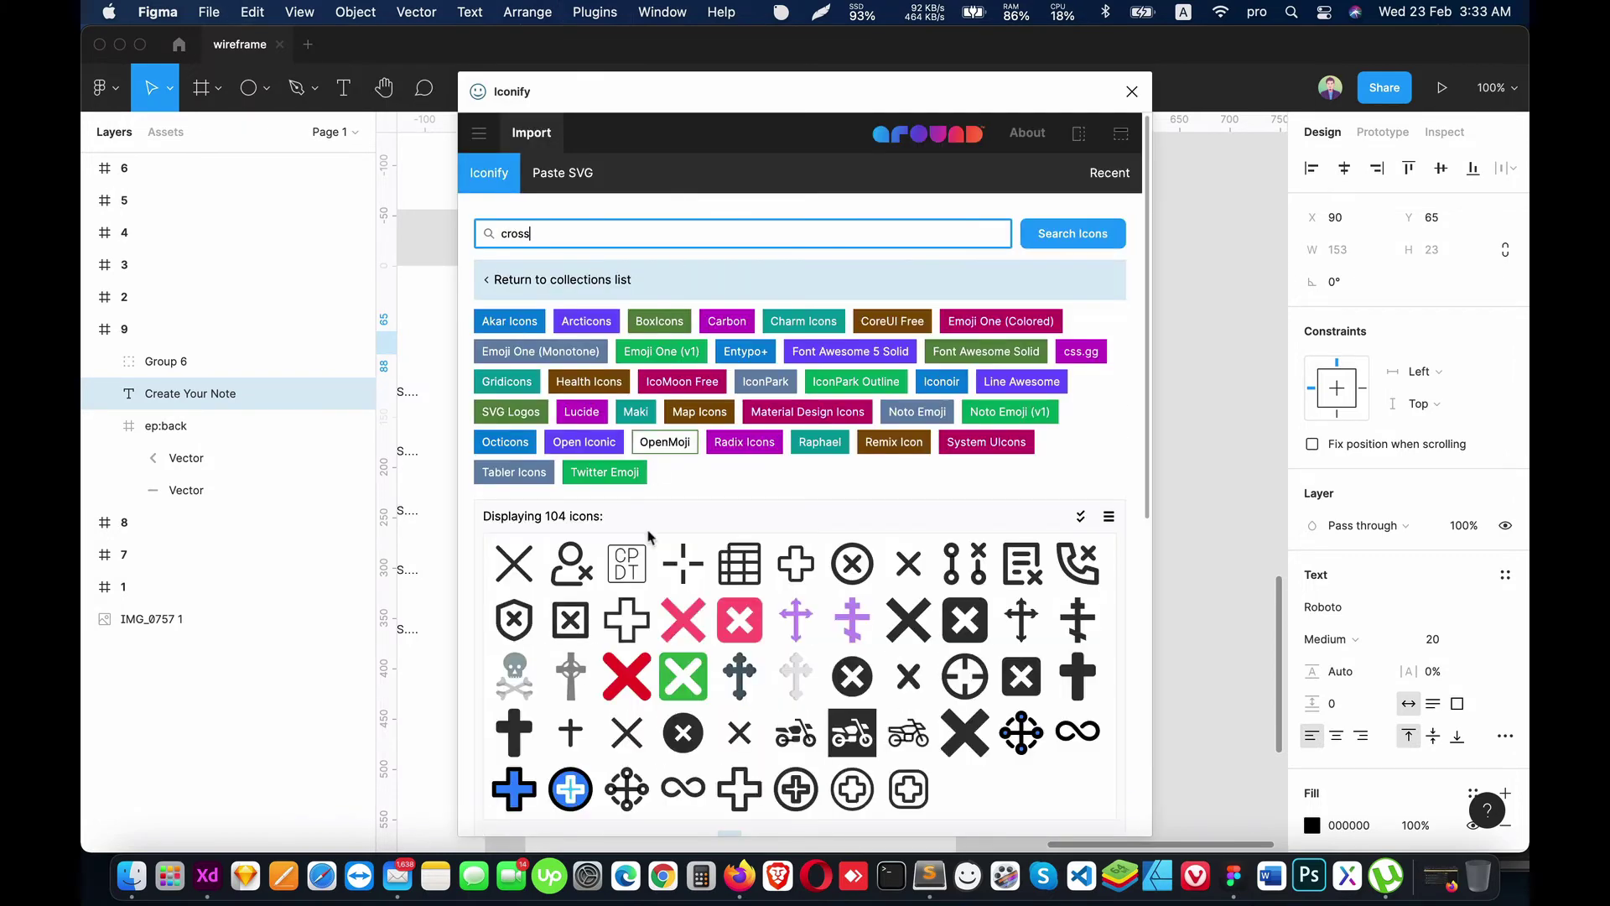
{"action": "left_click", "coordinate": [514, 561]}
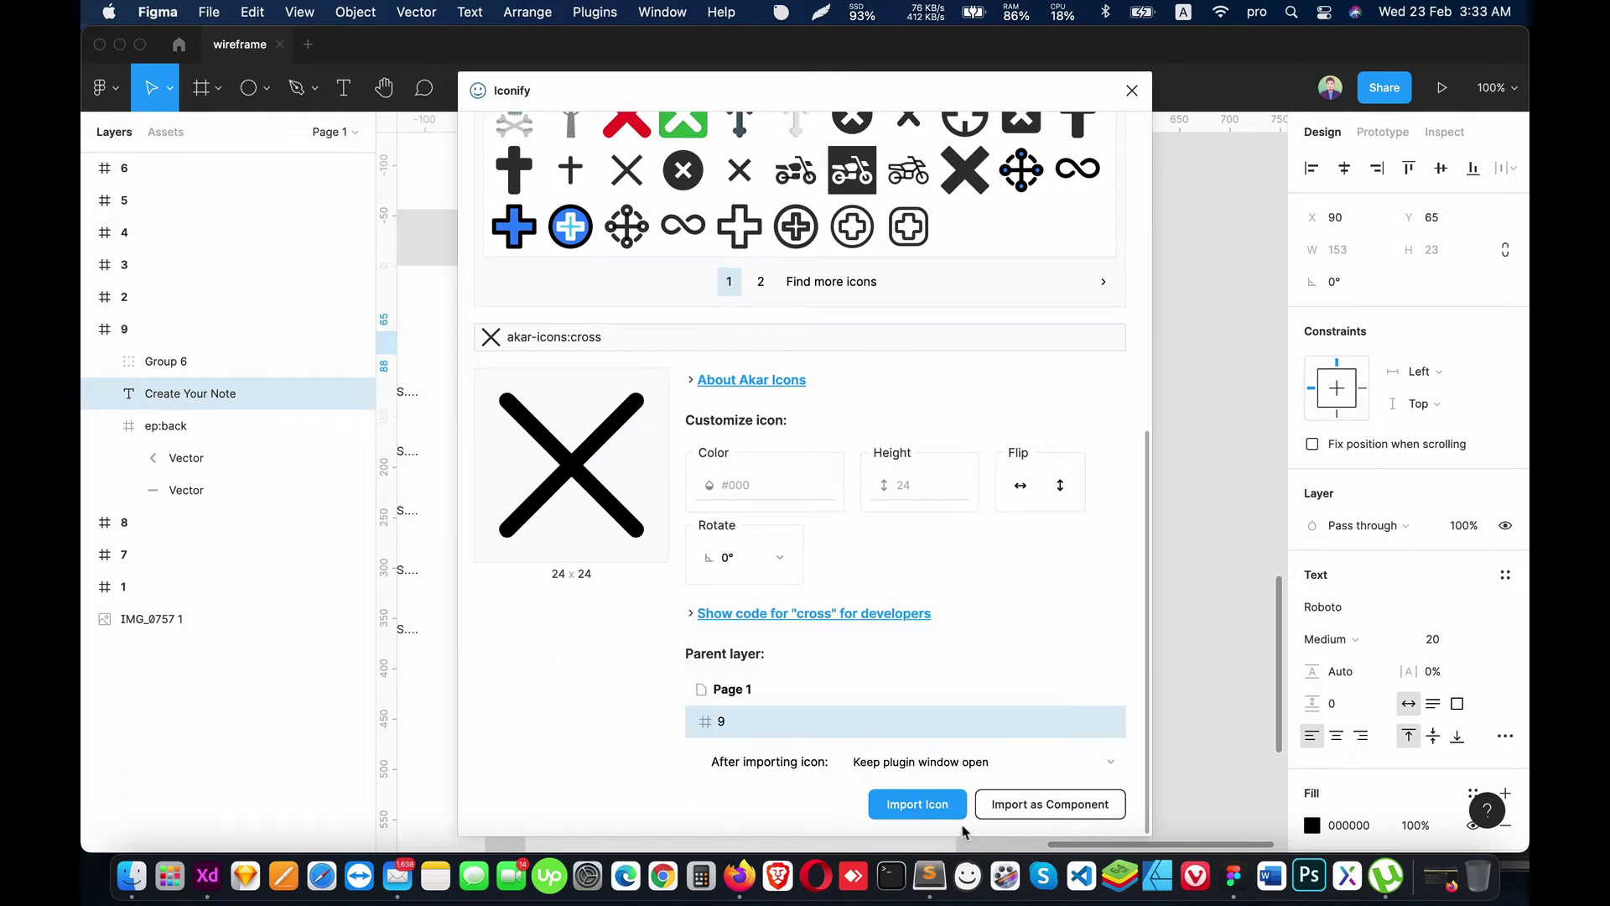
{"action": "left_click", "coordinate": [944, 791]}
{"action": "left_click", "coordinate": [1132, 89]}
Step: Place the cross at the header's right end and fine-tune title and cross positions
{"action": "left_click", "coordinate": [901, 493]}
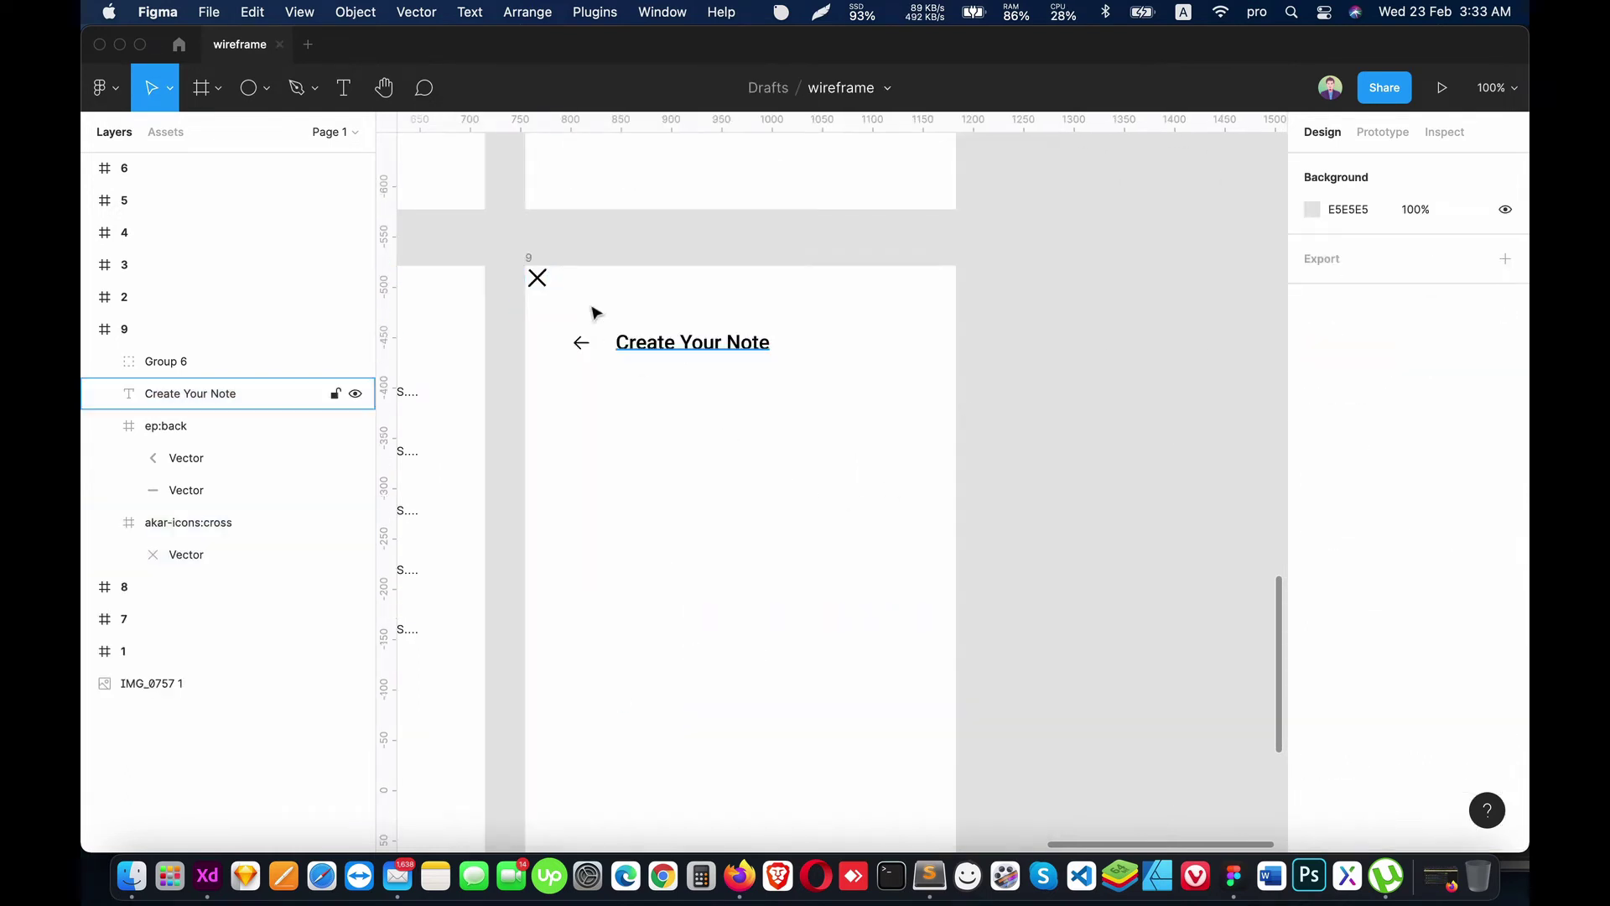
{"action": "mouse_move", "coordinate": [541, 282]}
{"action": "left_mouse_down"}
{"action": "mouse_move", "coordinate": [611, 345]}
{"action": "mouse_move", "coordinate": [579, 350]}
{"action": "mouse_move", "coordinate": [927, 351]}
{"action": "left_mouse_up"}
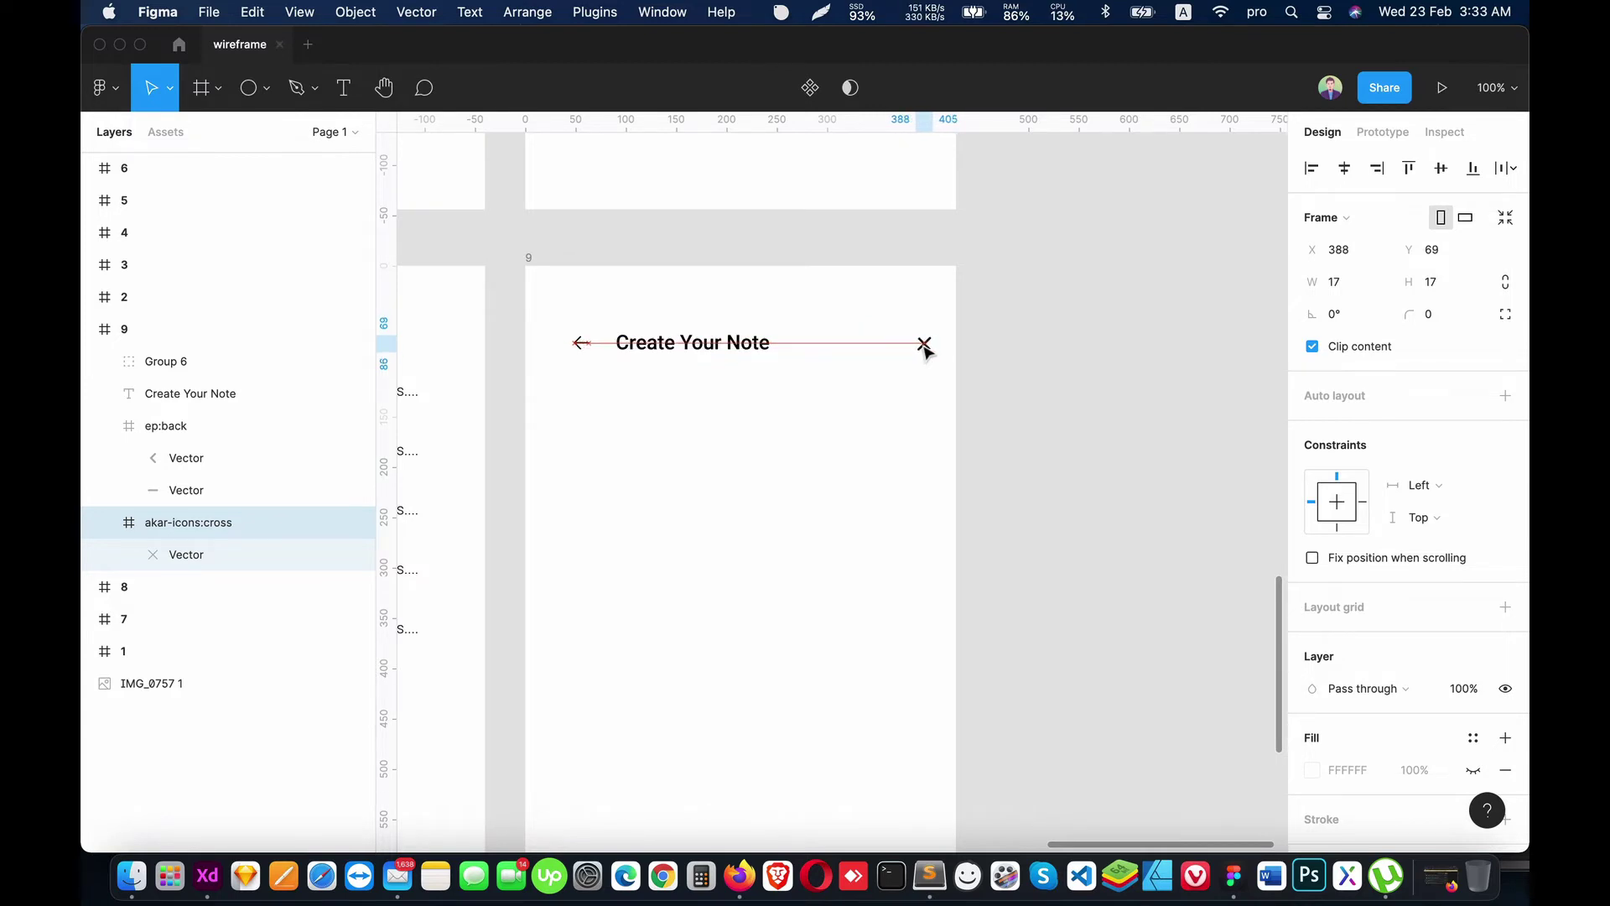
{"action": "left_click", "coordinate": [875, 403]}
{"action": "scroll", "coordinate": [889, 444], "scroll_direction": "left", "scroll_amount": 3}
{"action": "scroll", "coordinate": [889, 444], "scroll_direction": "up", "scroll_amount": 2}
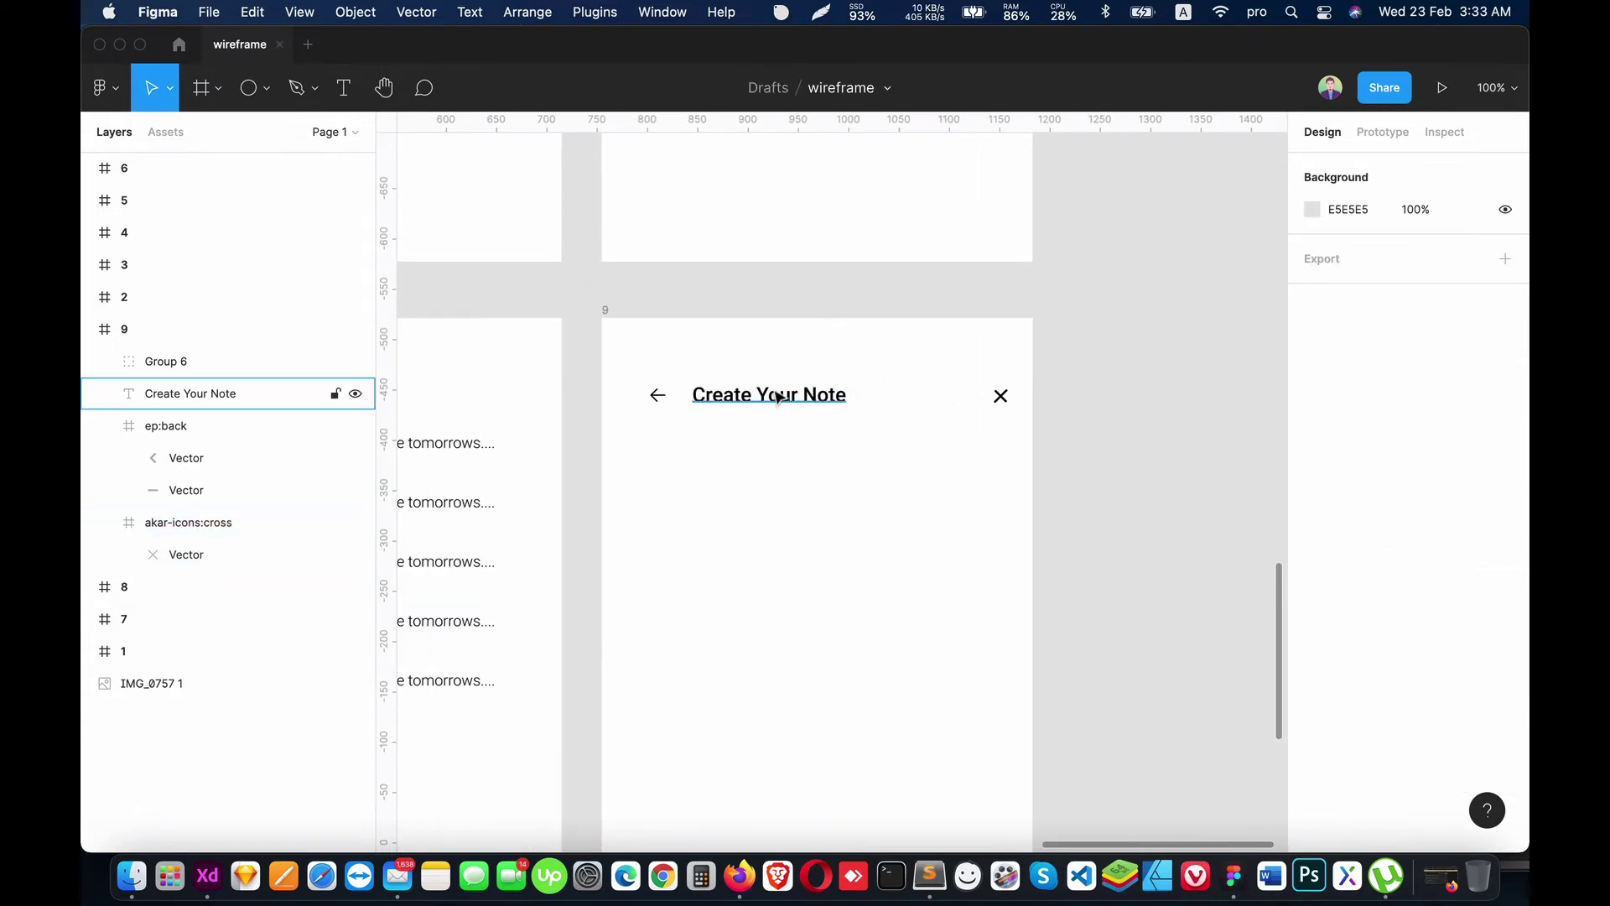
{"action": "left_click", "coordinate": [749, 403]}
{"action": "left_click_drag", "start_coordinate": [750, 403], "coordinate": [758, 405]}
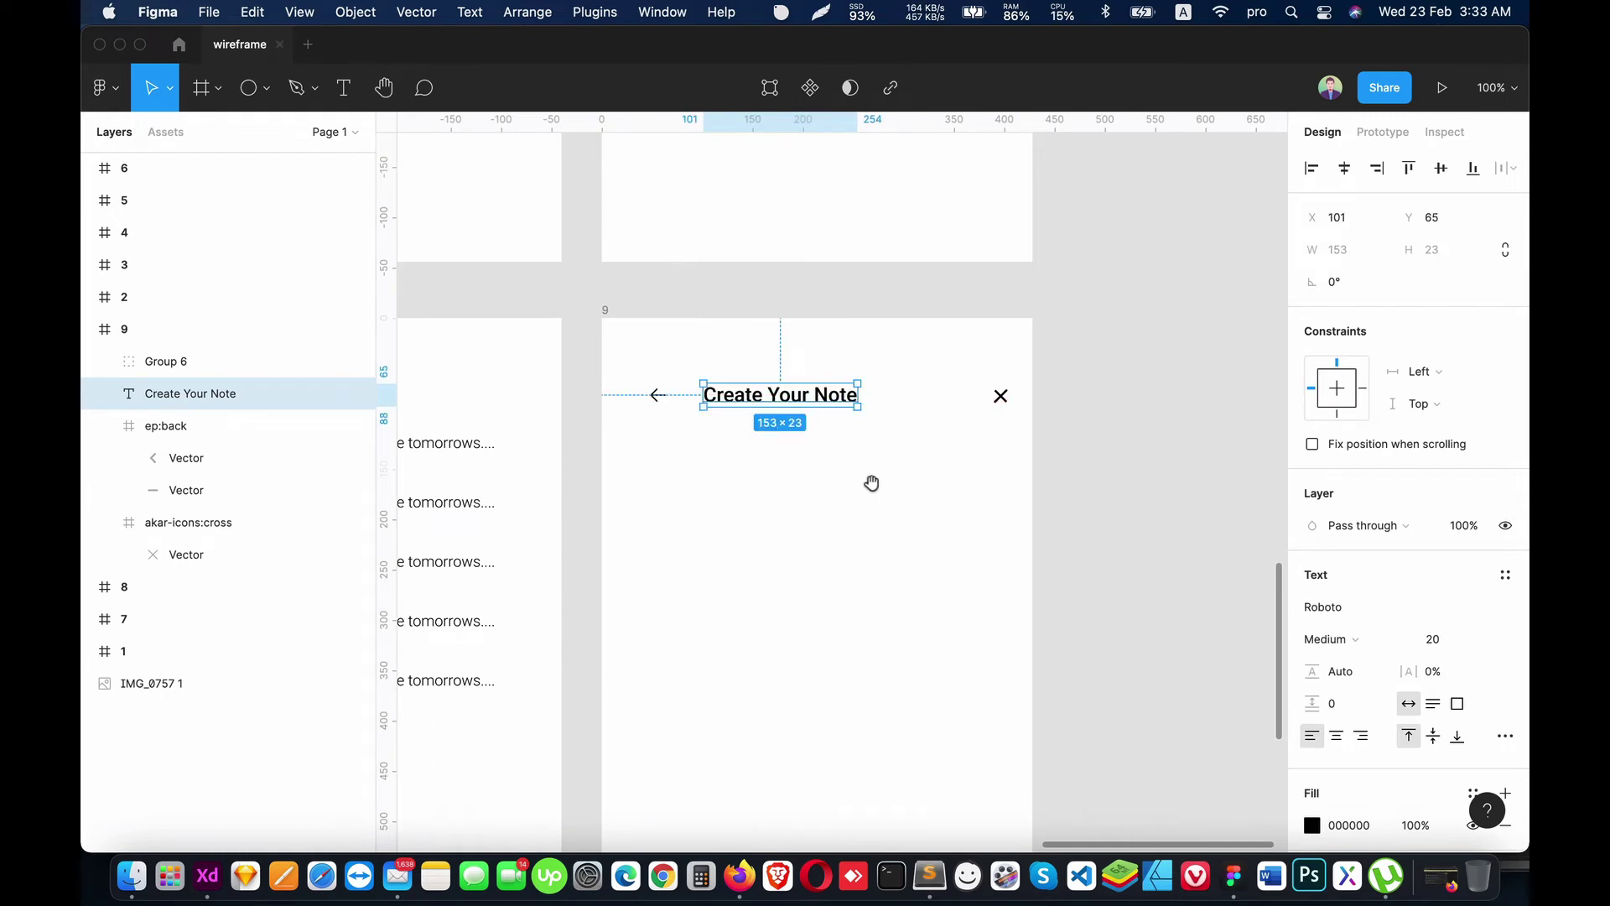
{"action": "left_click_drag", "start_coordinate": [870, 478], "coordinate": [838, 459]}
{"action": "left_click", "coordinate": [967, 370]}
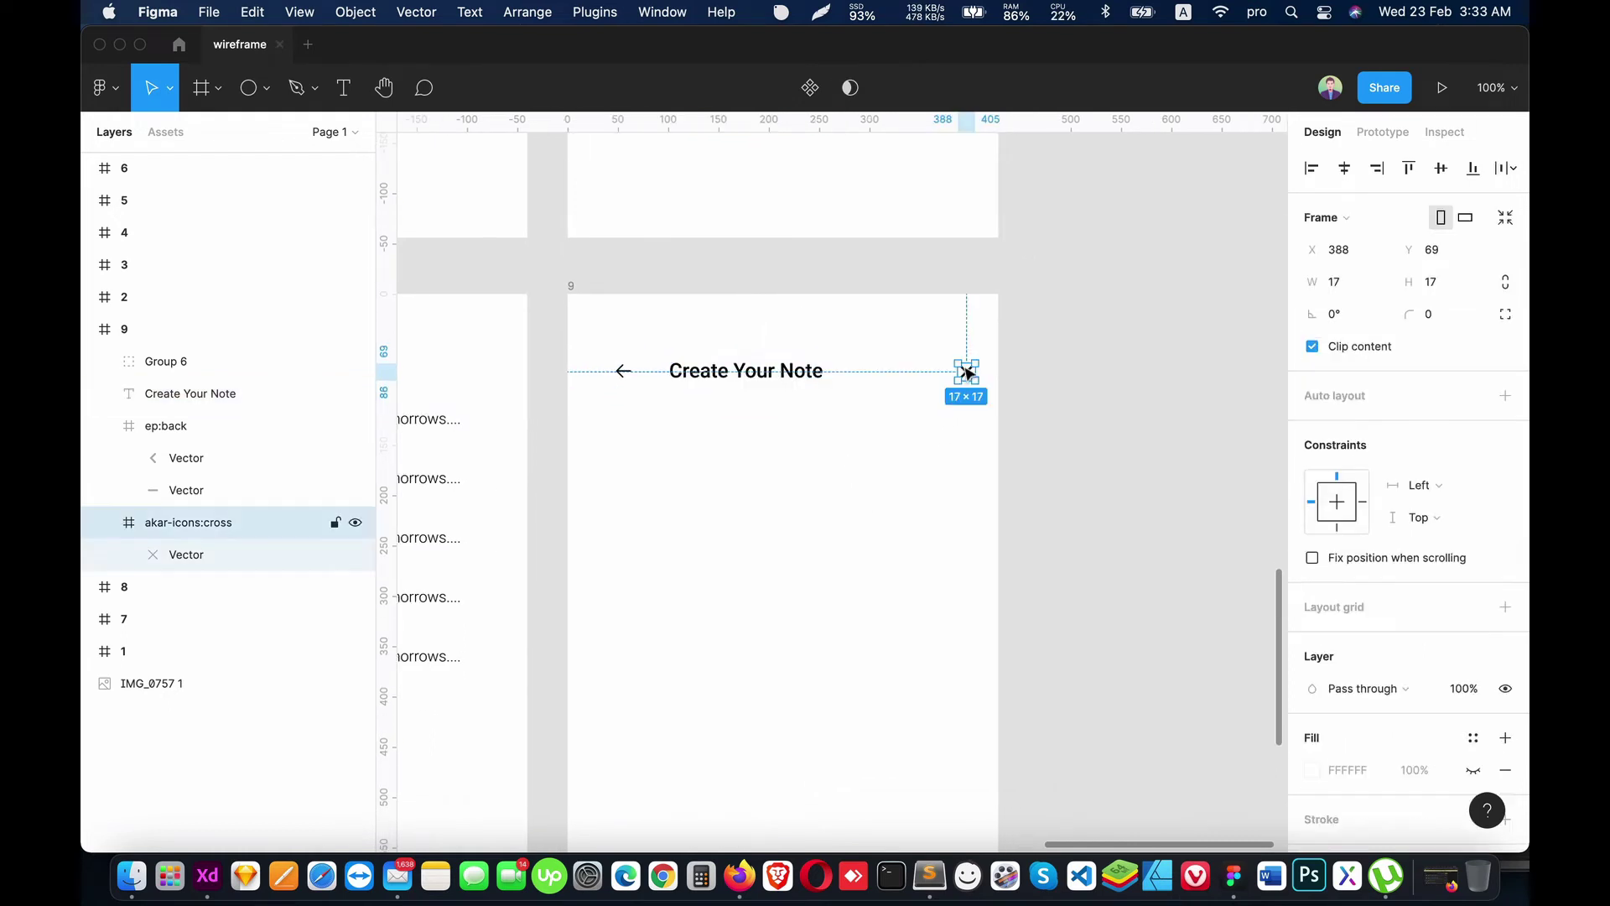
{"action": "left_click_drag", "start_coordinate": [967, 372], "coordinate": [960, 374]}
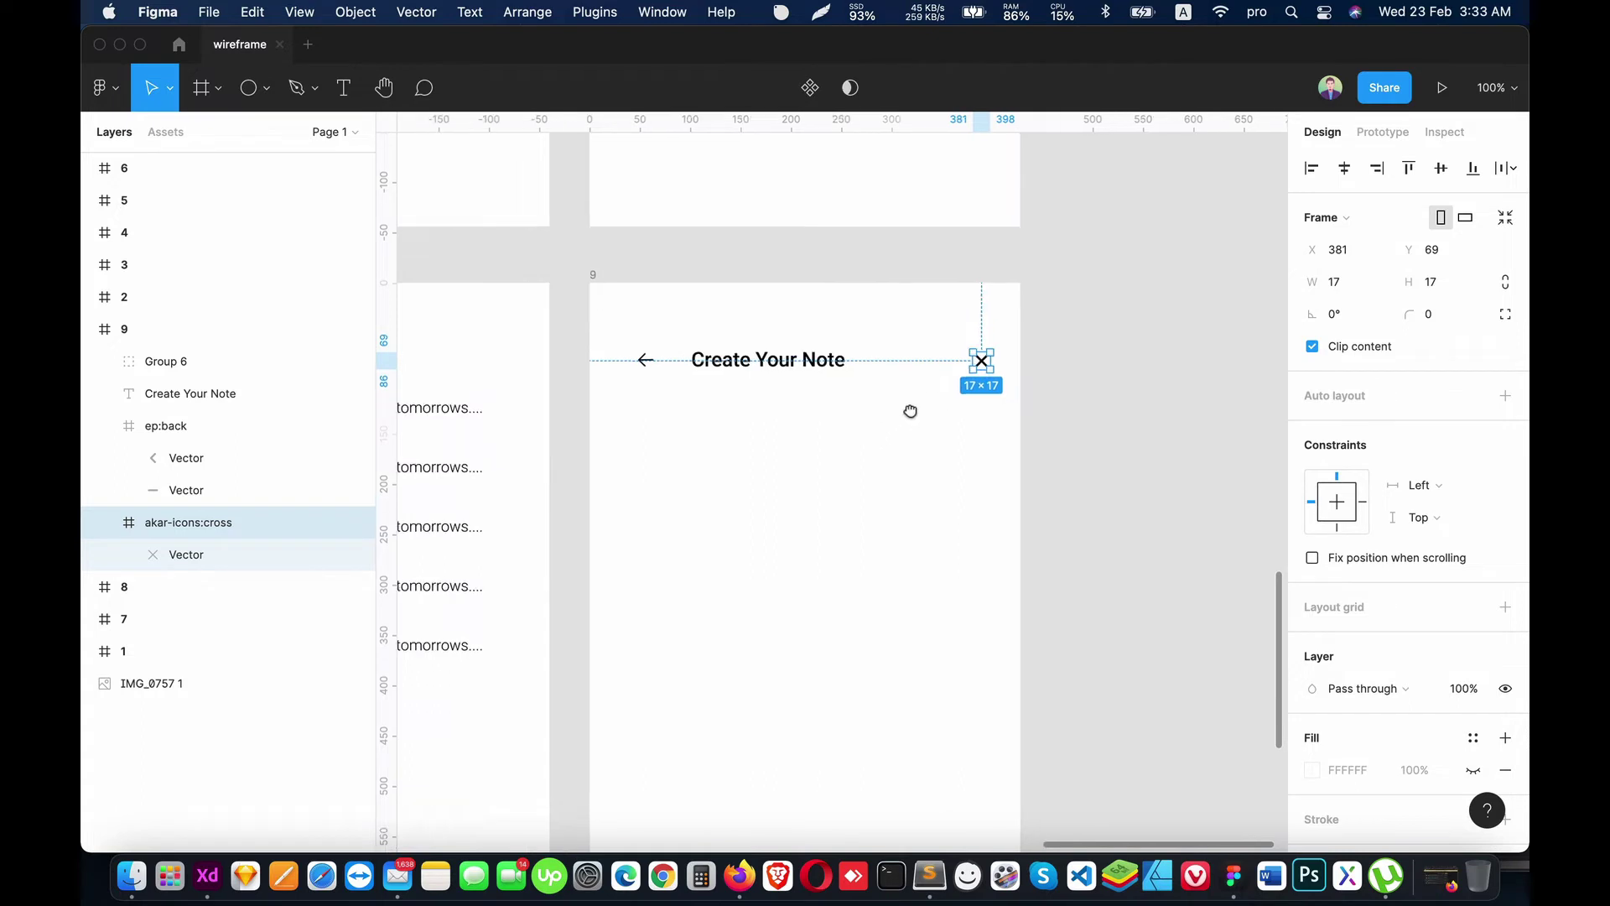
Step: Shift the whole header row slightly left so arrow, title and cross line up
{"action": "scroll", "coordinate": [910, 410], "scroll_direction": "left", "scroll_amount": 2}
{"action": "left_click", "coordinate": [932, 457]}
{"action": "scroll", "coordinate": [935, 475], "scroll_direction": "up", "scroll_amount": 3}
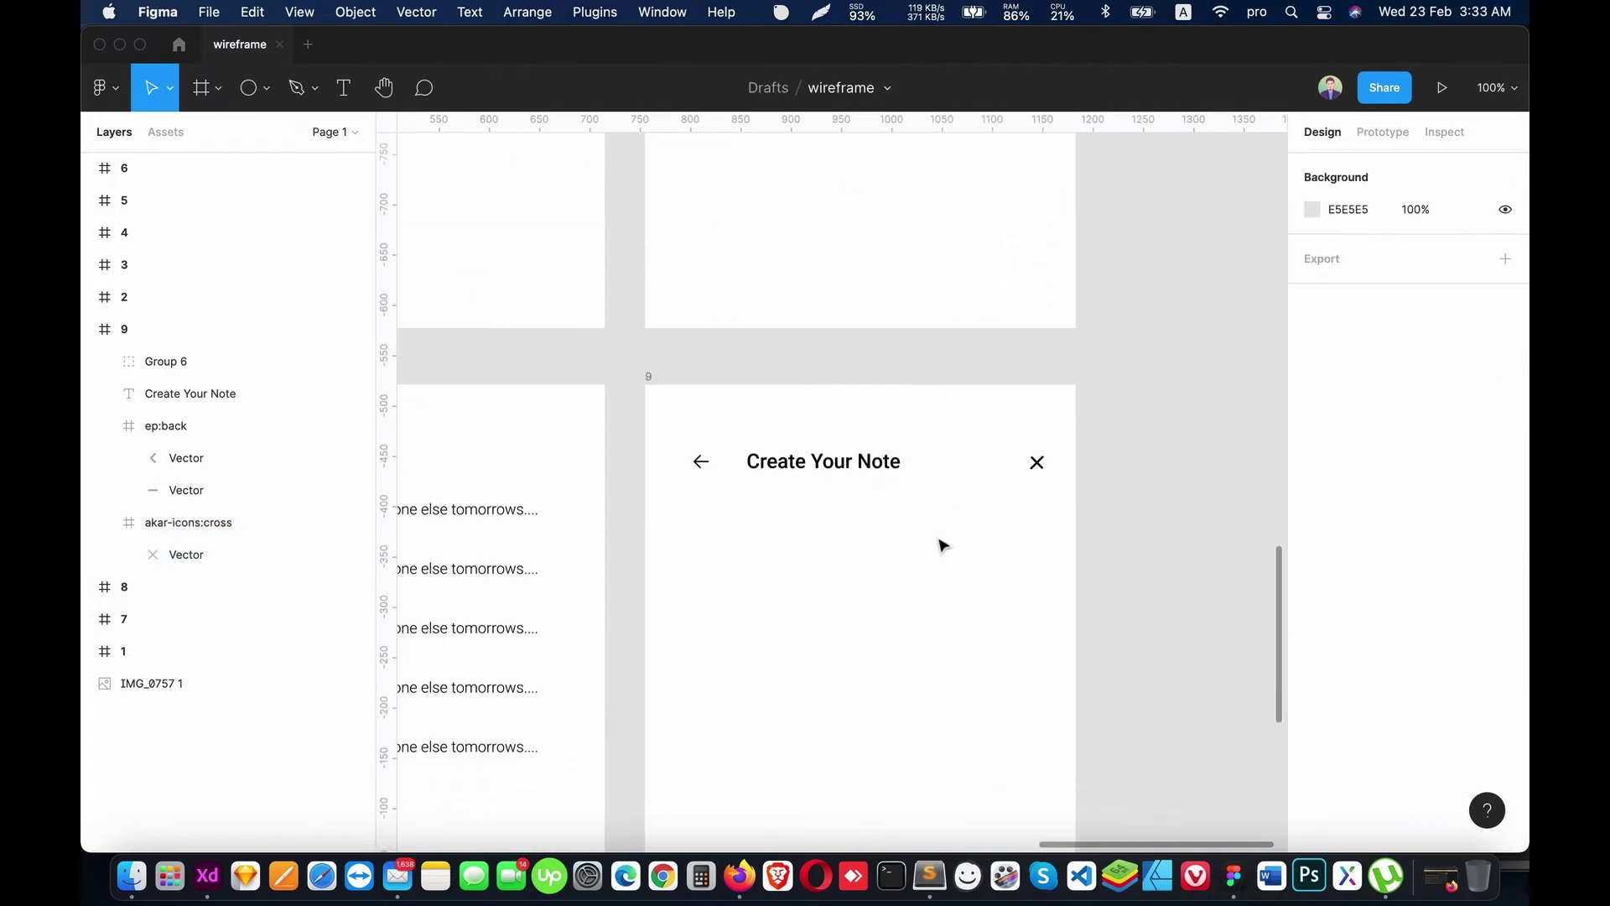
{"action": "scroll", "coordinate": [942, 541], "scroll_direction": "down", "scroll_amount": 5}
{"action": "scroll", "coordinate": [889, 520], "scroll_direction": "up", "scroll_amount": 3}
{"action": "left_click", "coordinate": [697, 316]}
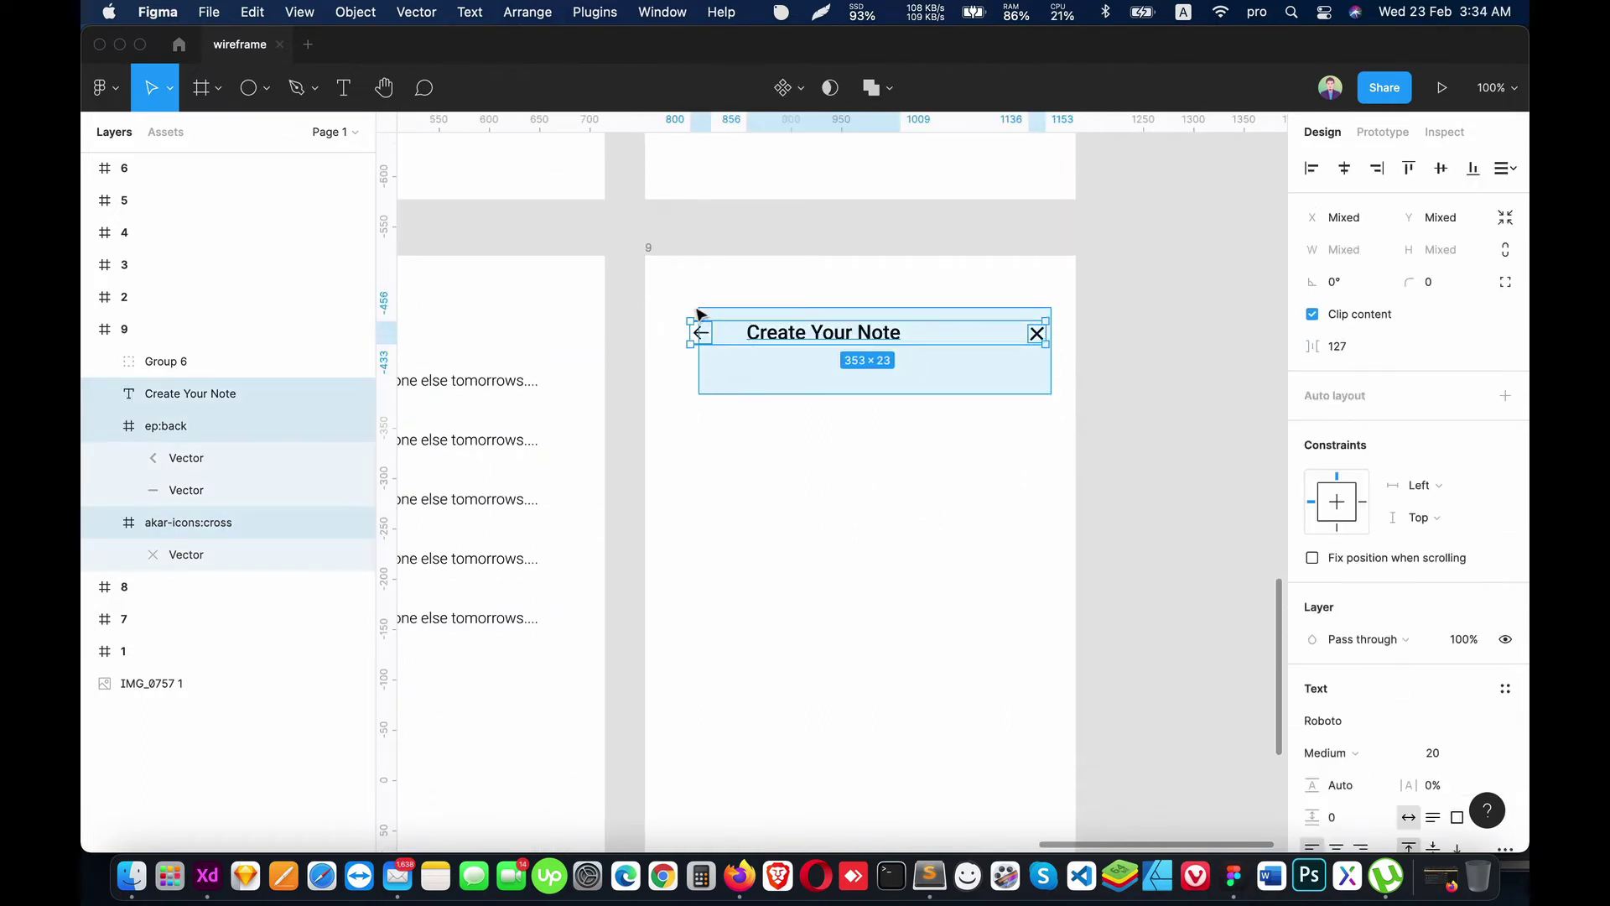
{"action": "left_click_drag", "start_coordinate": [821, 330], "coordinate": [812, 330]}
{"action": "left_click", "coordinate": [912, 435]}
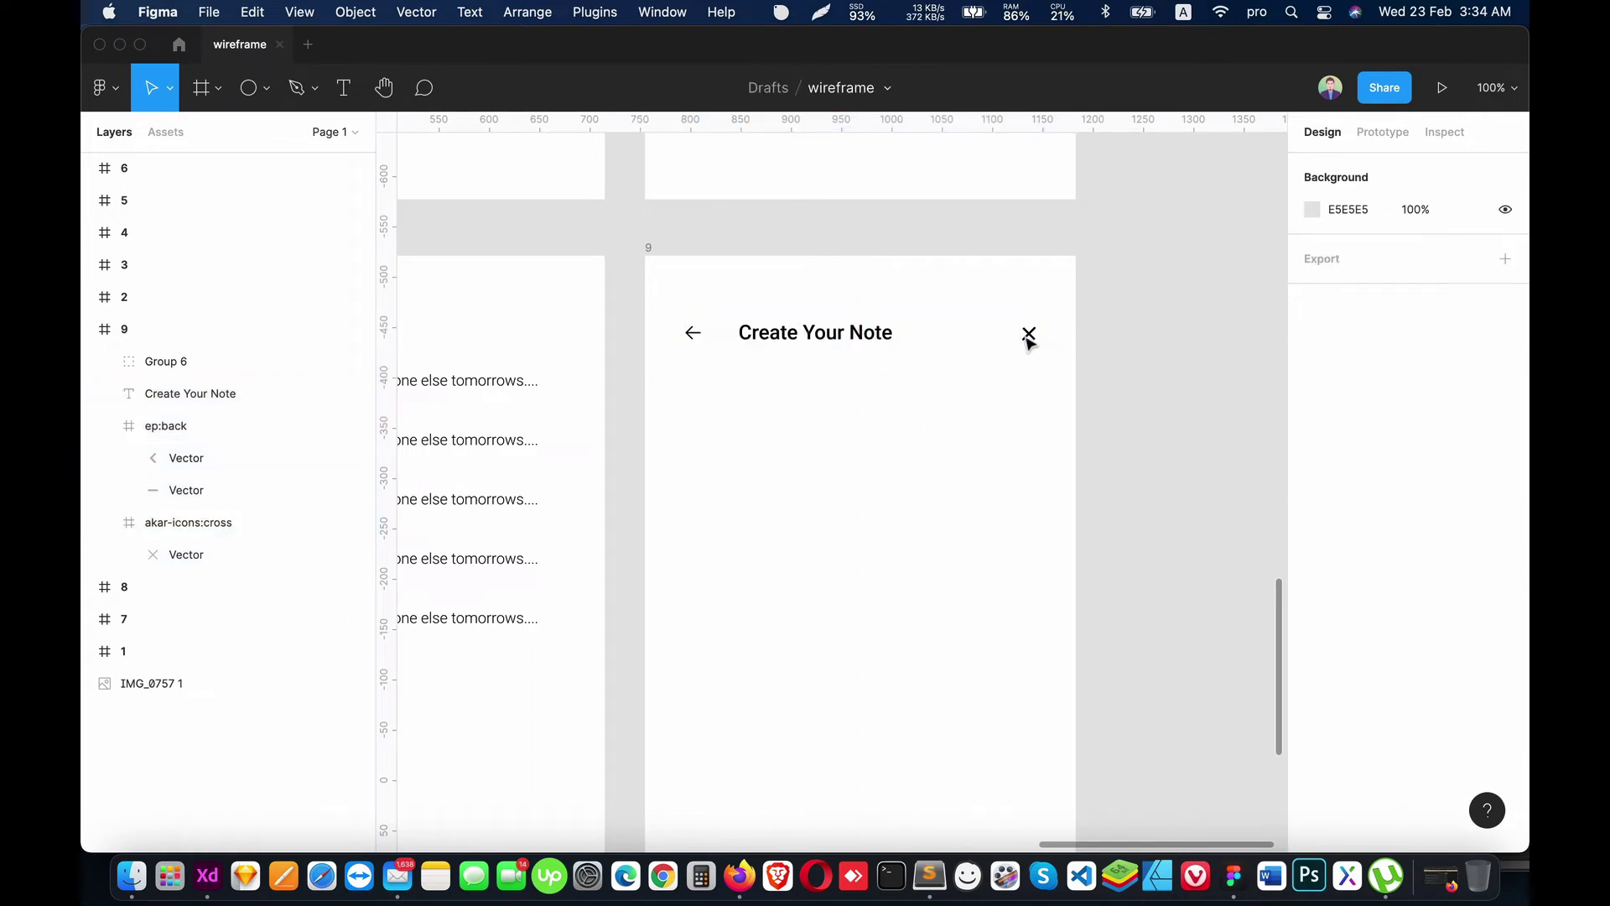
{"action": "left_click", "coordinate": [1028, 338]}
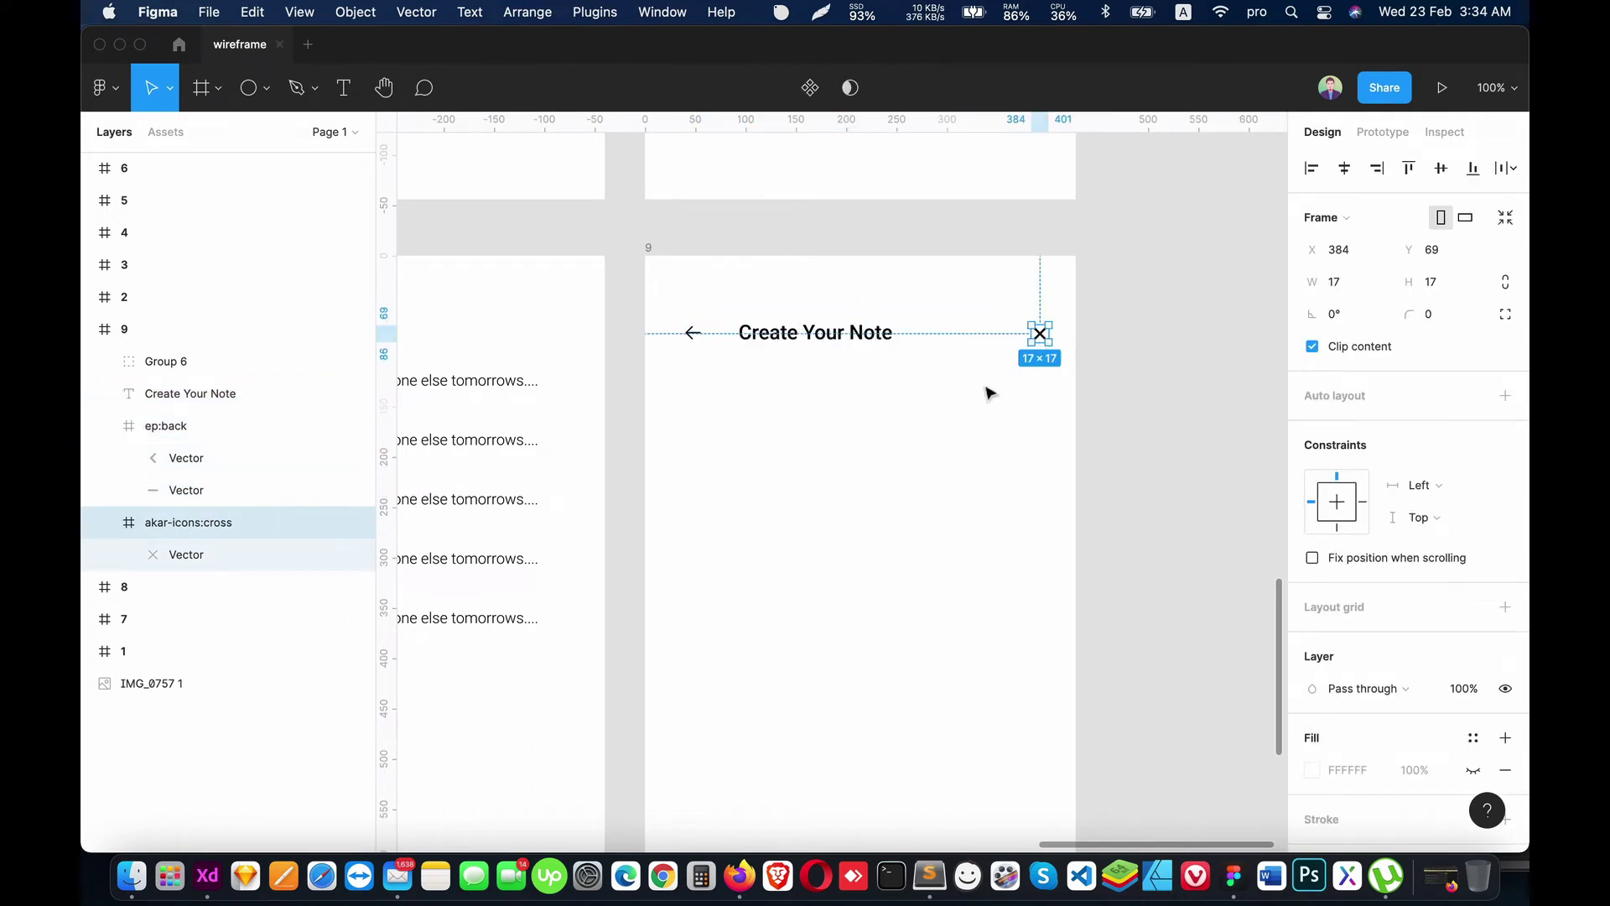
{"action": "left_click", "coordinate": [888, 463]}
{"action": "mouse_move", "coordinate": [889, 464]}
{"action": "left_mouse_down"}
{"action": "mouse_move", "coordinate": [980, 400]}
{"action": "mouse_move", "coordinate": [942, 388]}
{"action": "left_mouse_up"}
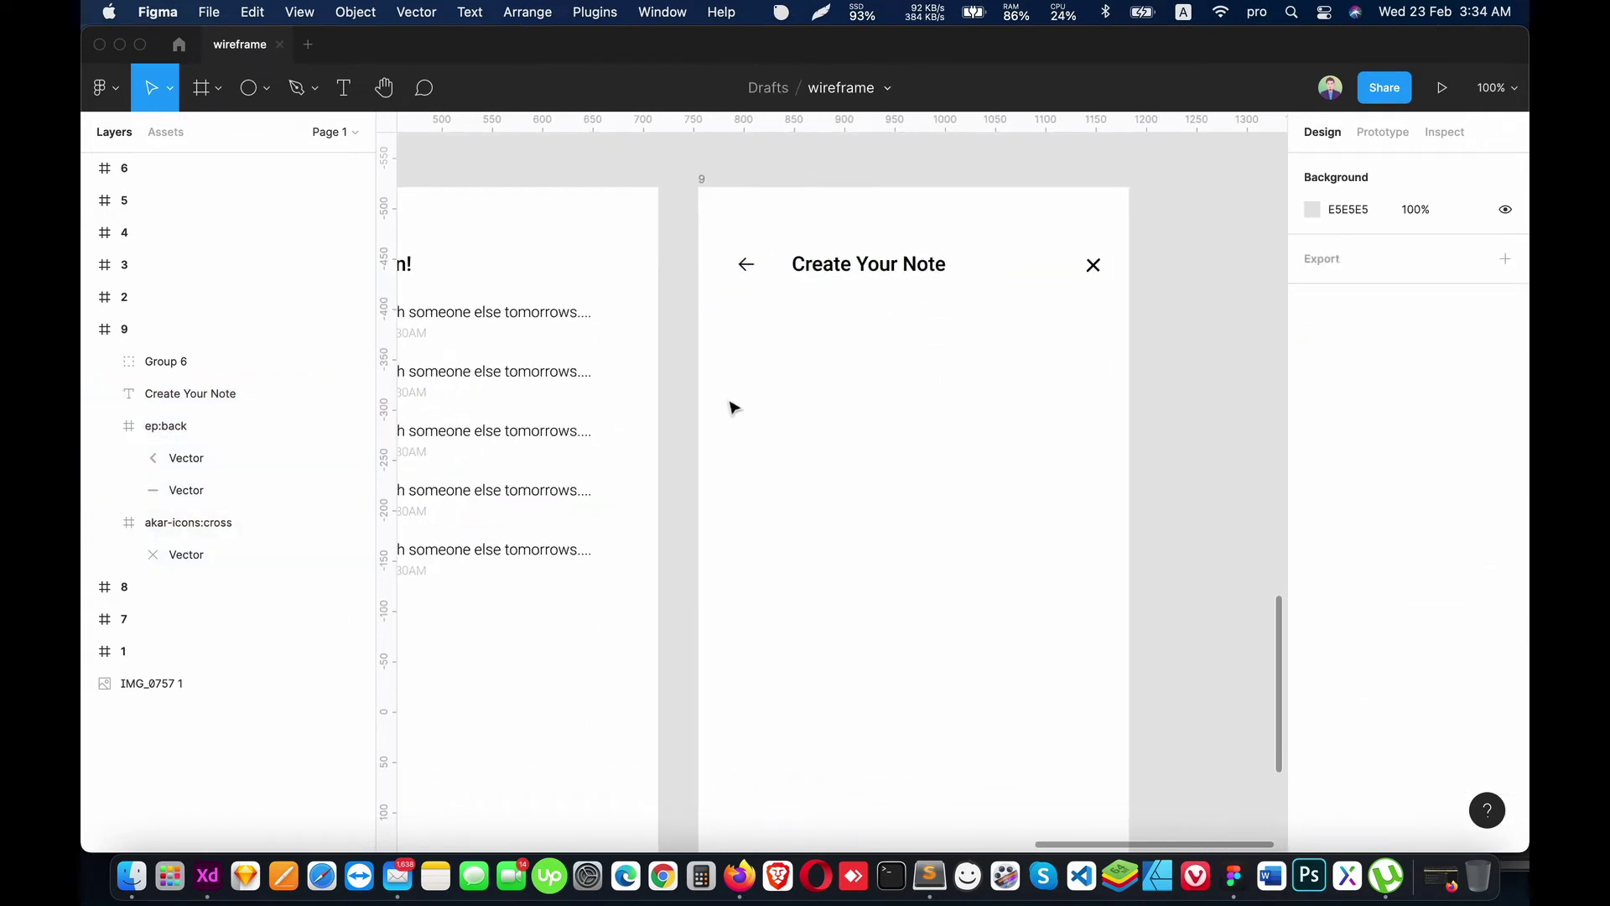
{"action": "key", "text": "minus"}
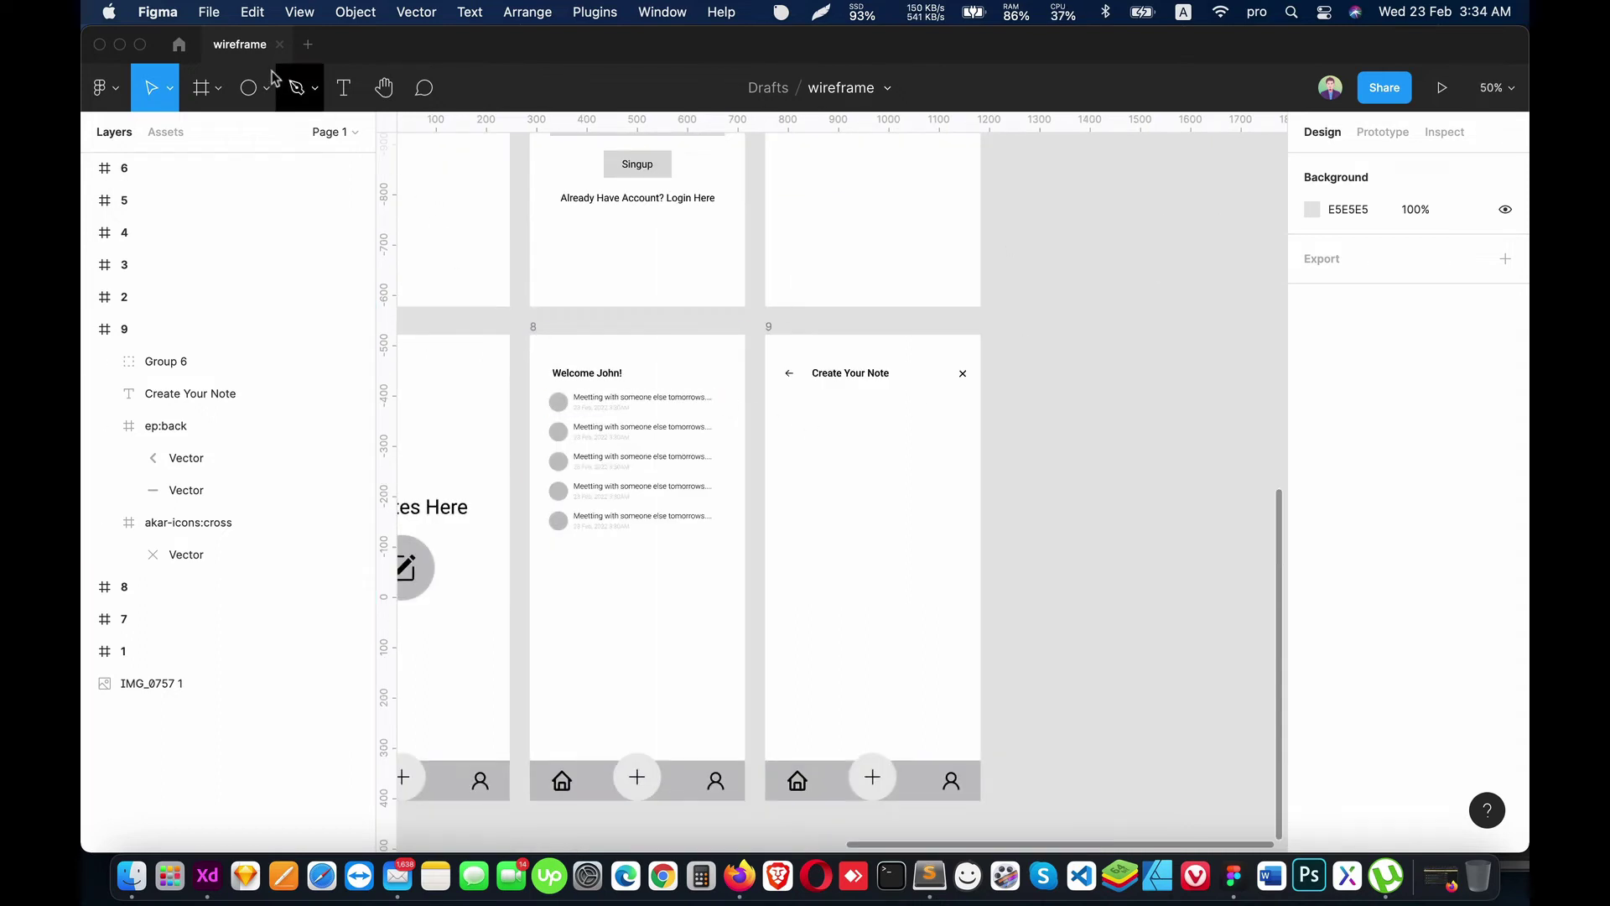
Step: Draw a rectangle filling frame 9's body with a light grey F1F1F1 fill
{"action": "left_click", "coordinate": [266, 87]}
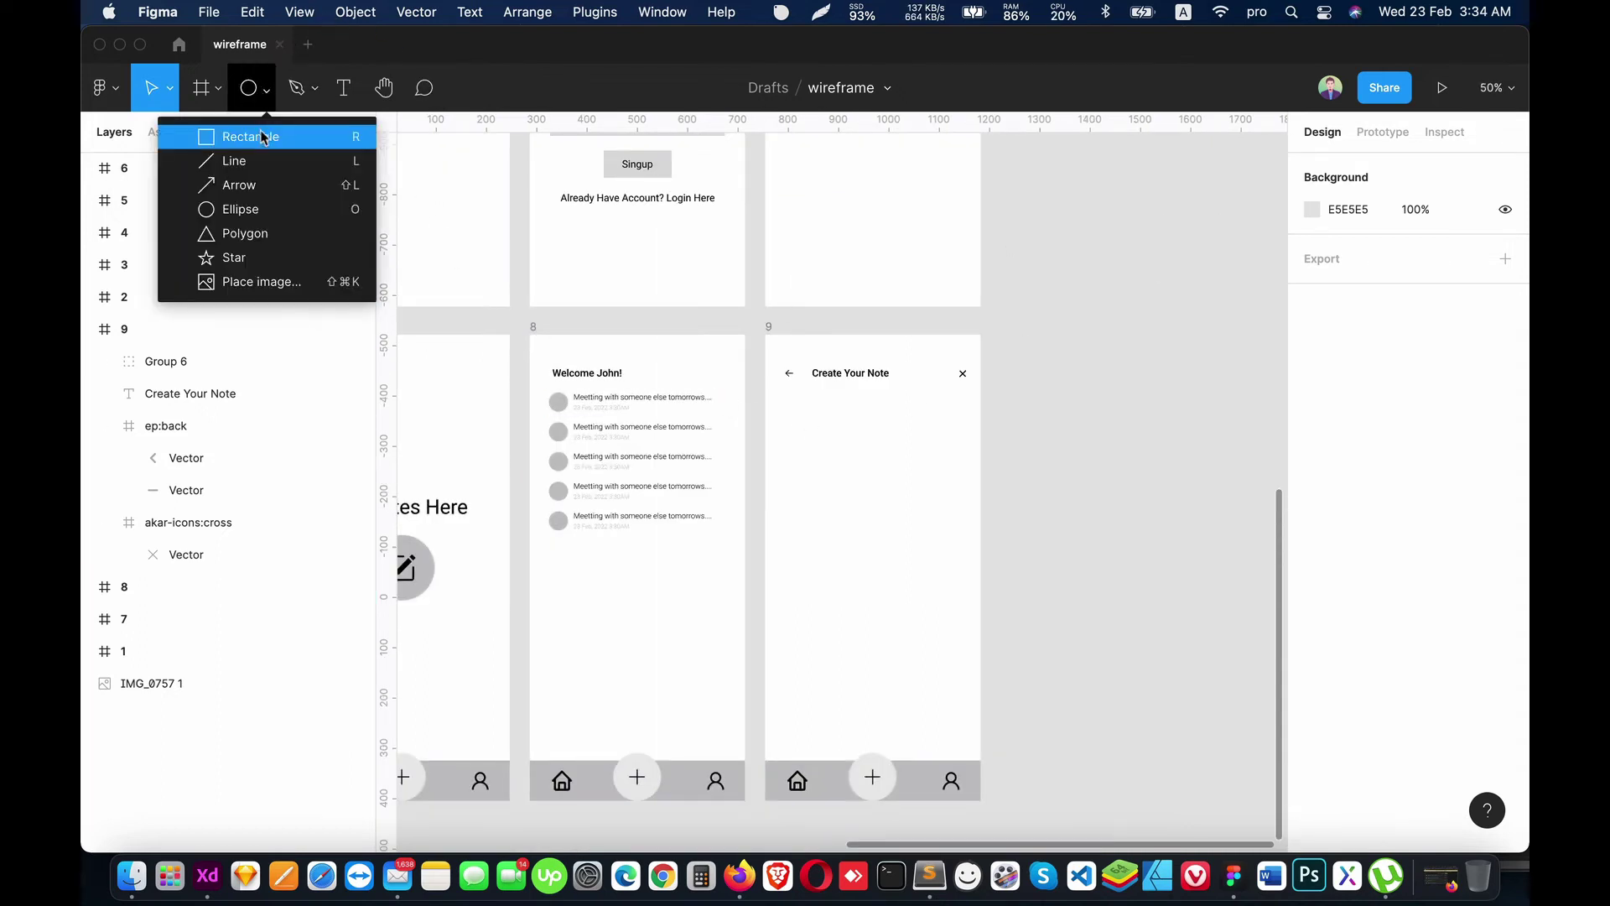
{"action": "left_click", "coordinate": [269, 133]}
{"action": "left_click_drag", "start_coordinate": [781, 397], "coordinate": [965, 735]}
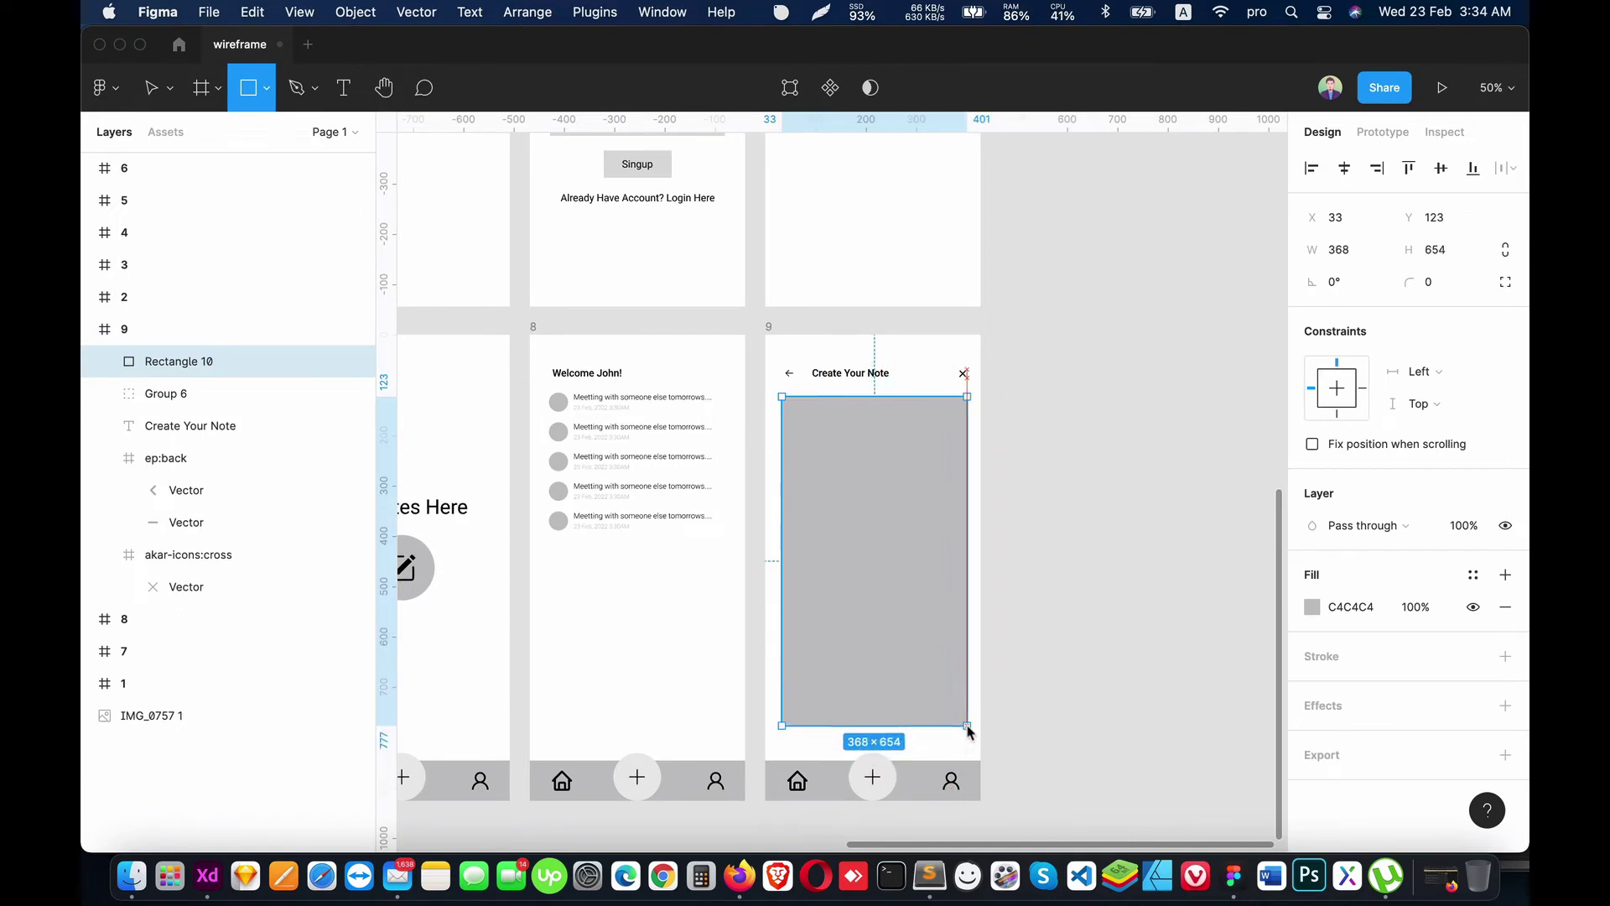
{"action": "left_click_drag", "start_coordinate": [965, 736], "coordinate": [966, 738]}
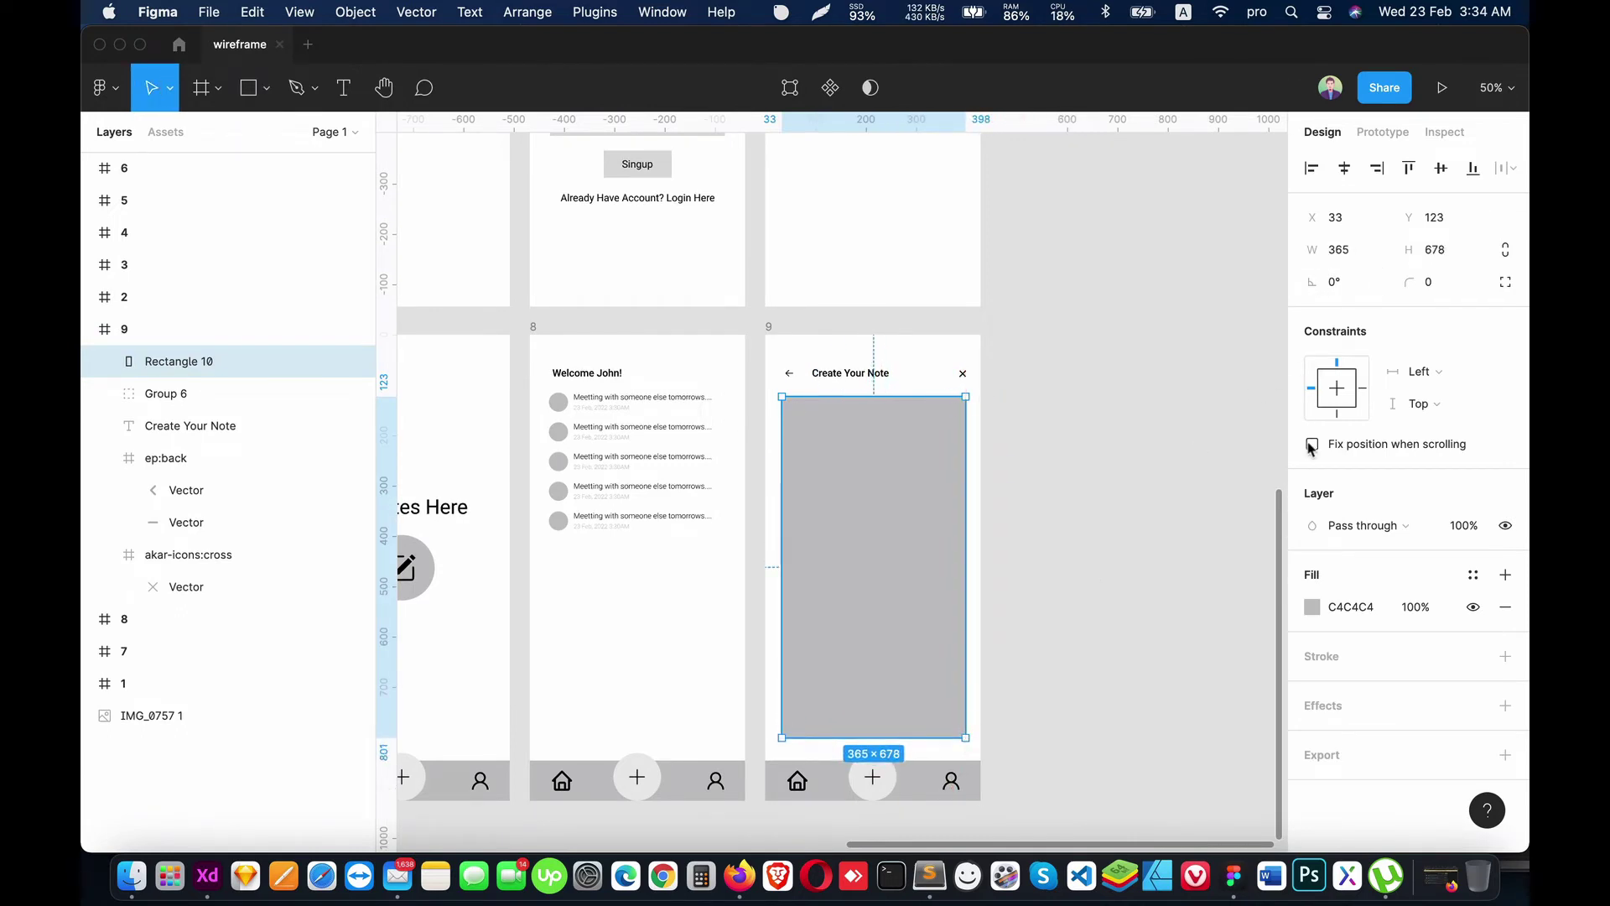
{"action": "left_click", "coordinate": [1314, 605]}
{"action": "type", "text": "F1F1F1"}
{"action": "key", "text": "Return"}
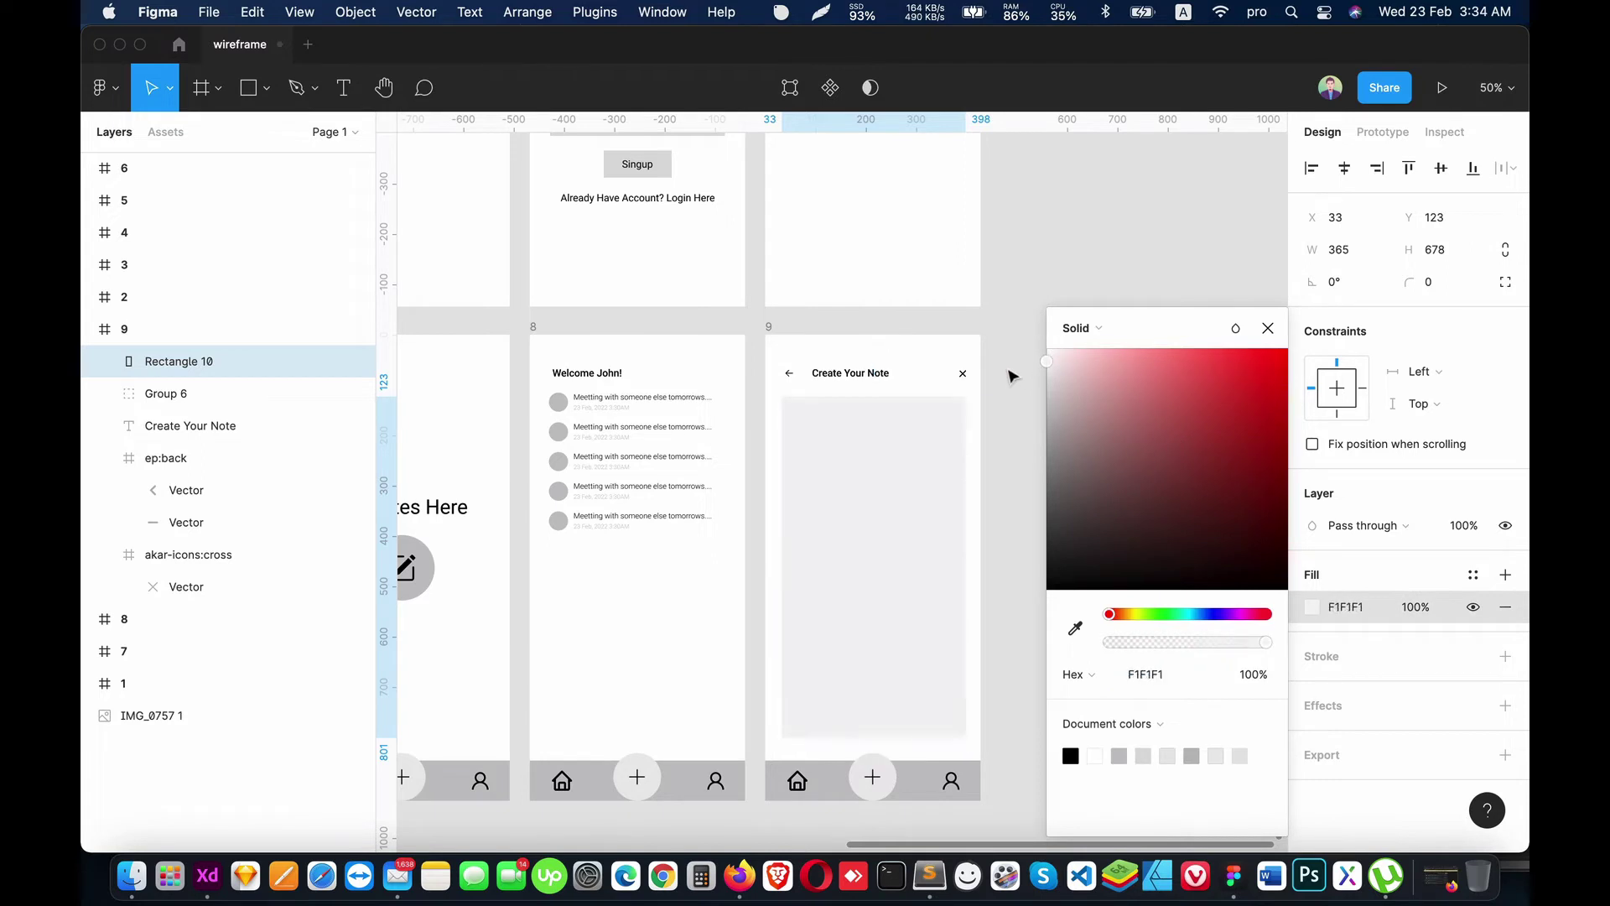
{"action": "left_click_drag", "start_coordinate": [960, 508], "coordinate": [926, 507]}
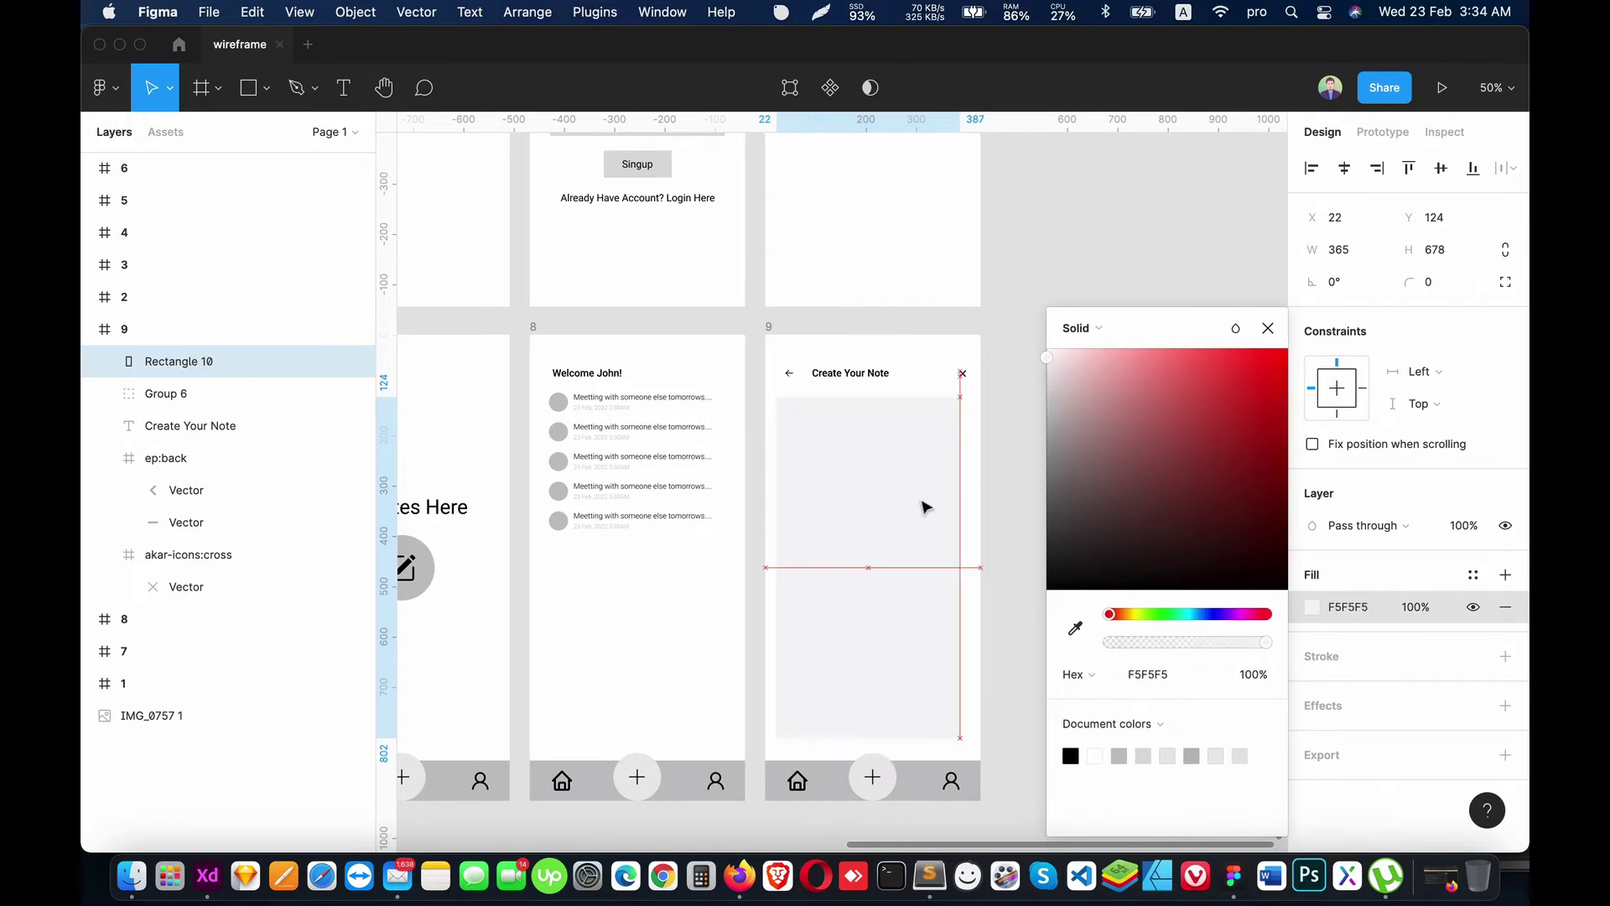
{"action": "left_click", "coordinate": [989, 517]}
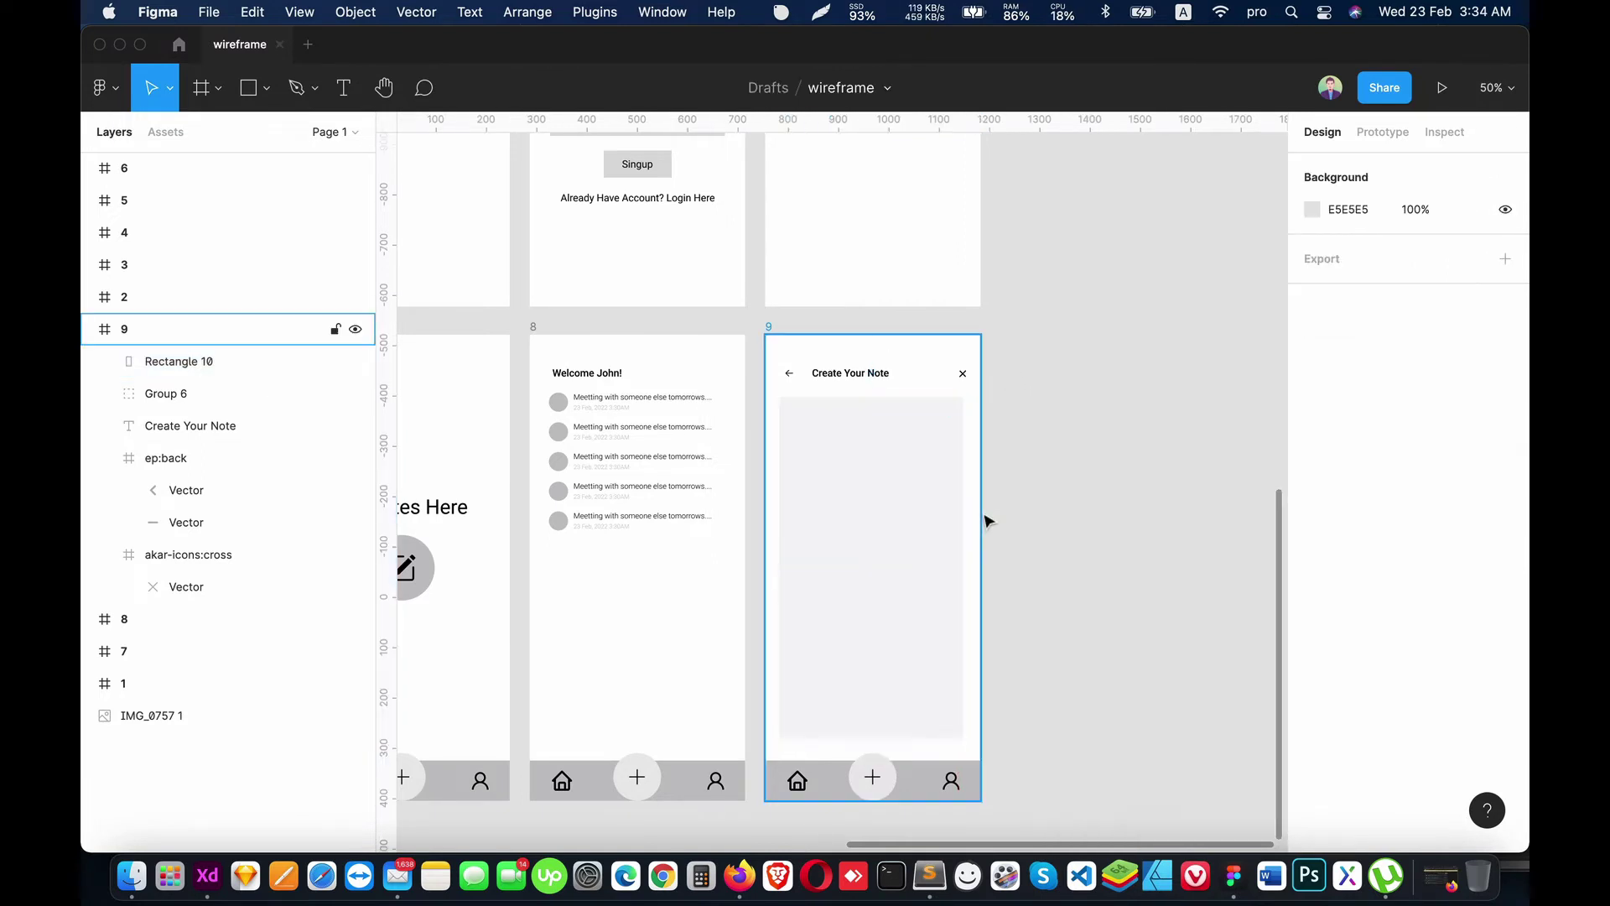
Step: Add a note text box on the grey rectangle, set to size 14 in Light weight
{"action": "scroll", "coordinate": [990, 517], "scroll_direction": "up", "scroll_amount": 5}
{"action": "scroll", "coordinate": [868, 455], "scroll_direction": "up", "scroll_amount": 2}
{"action": "key", "text": "t"}
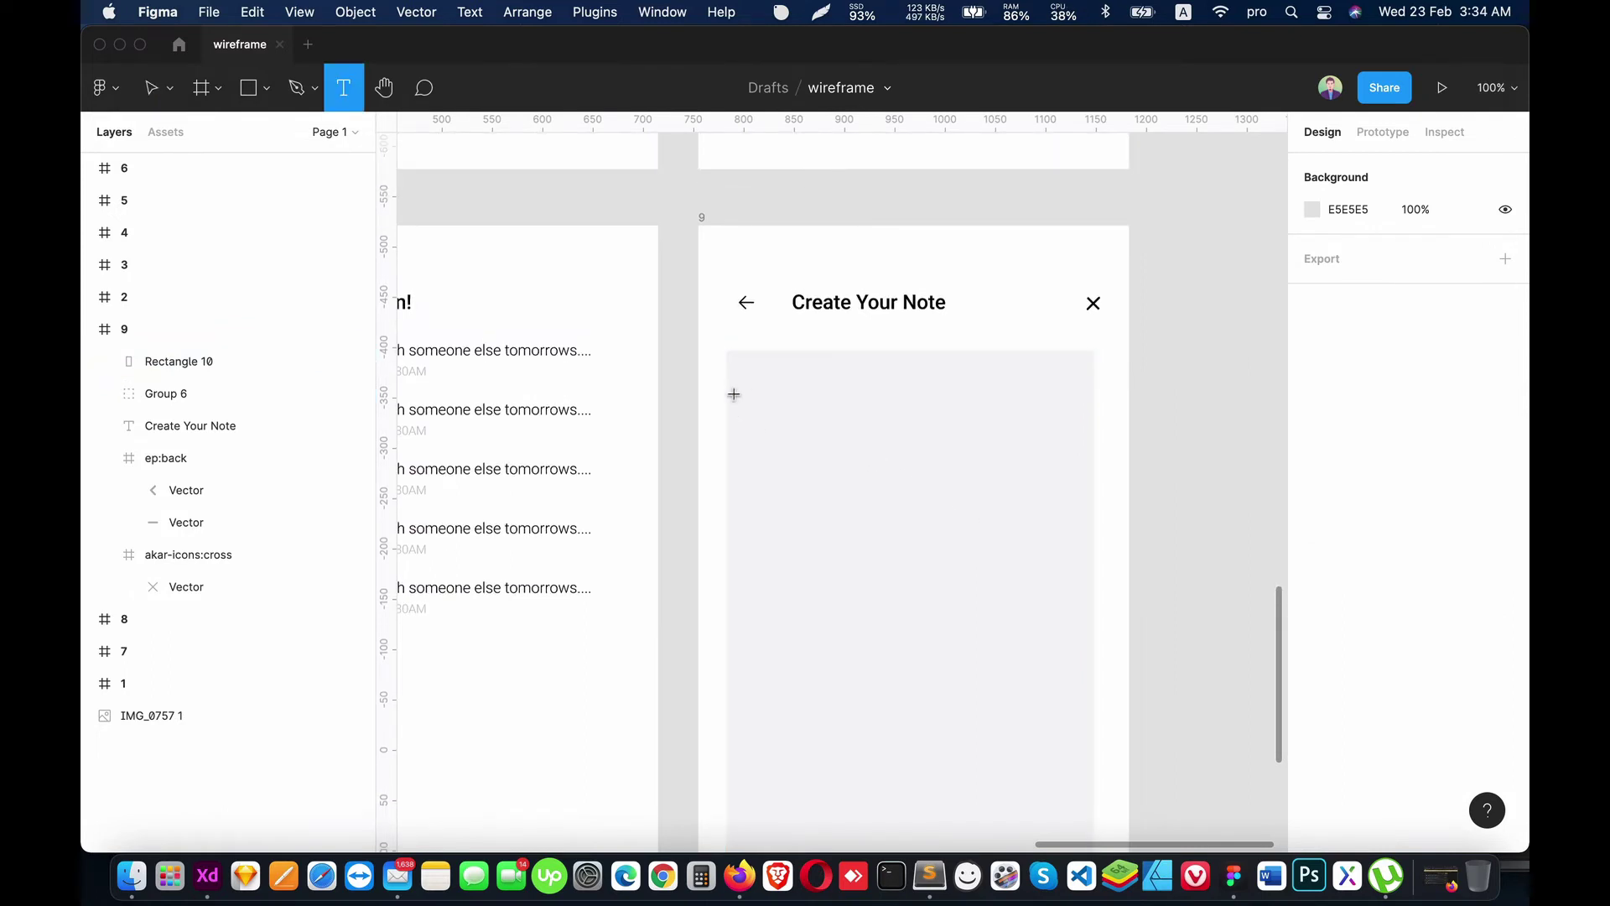
{"action": "left_click_drag", "start_coordinate": [743, 374], "coordinate": [1072, 459]}
{"action": "type", "text": "asfdasdf asjdflsad f asjflkjs"}
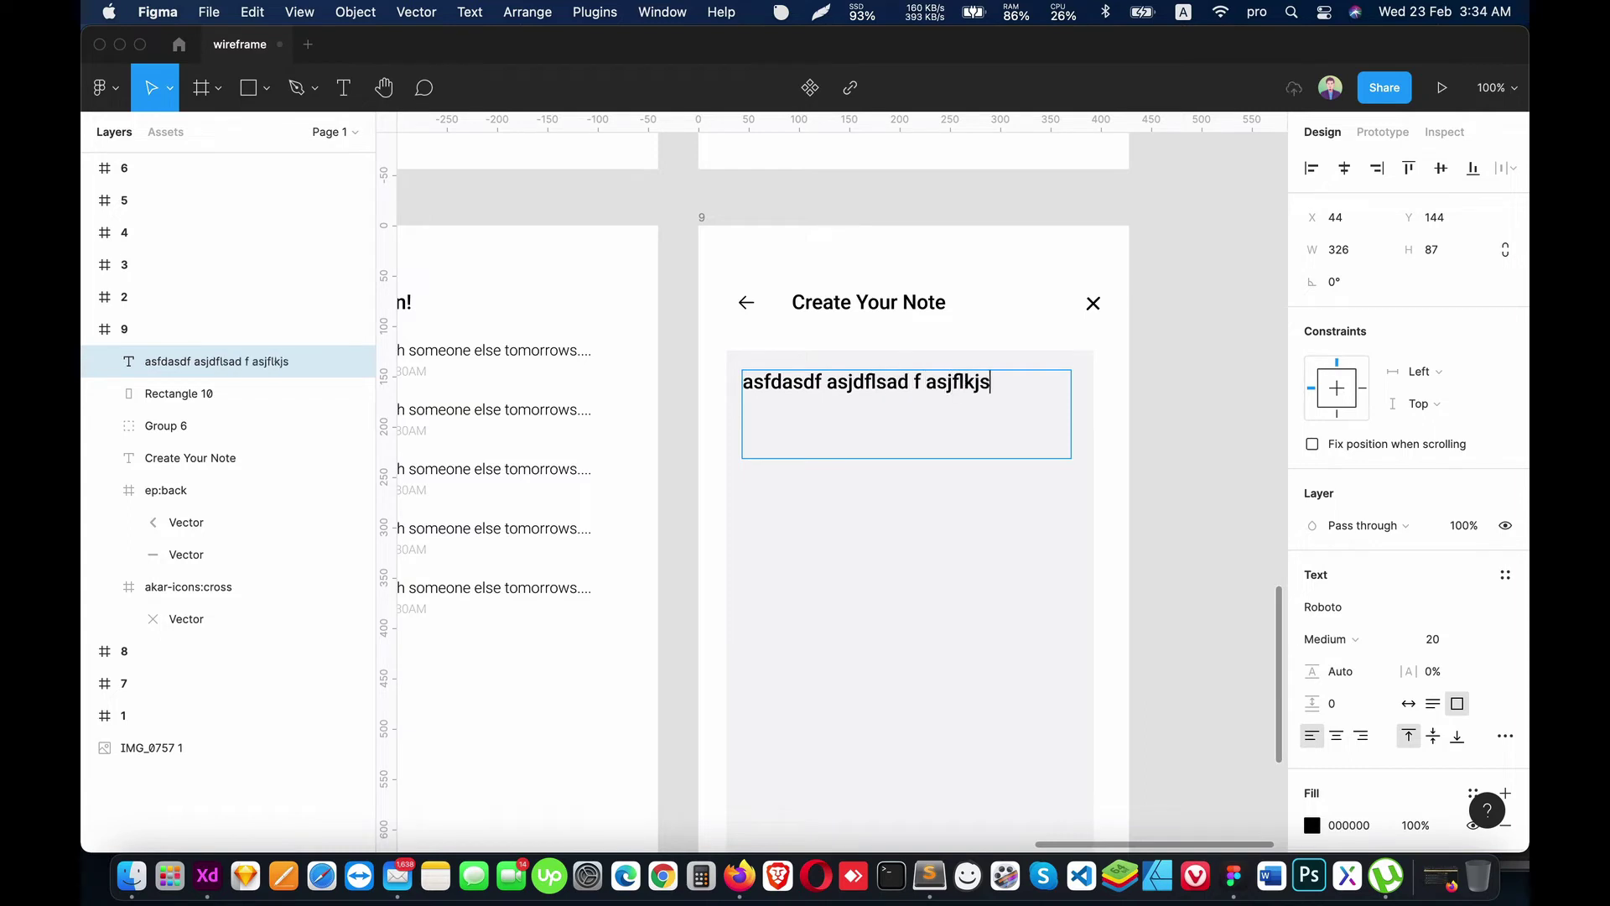
{"action": "type", "text": "ljlsajfl"}
{"action": "triple_click", "coordinate": [782, 375]}
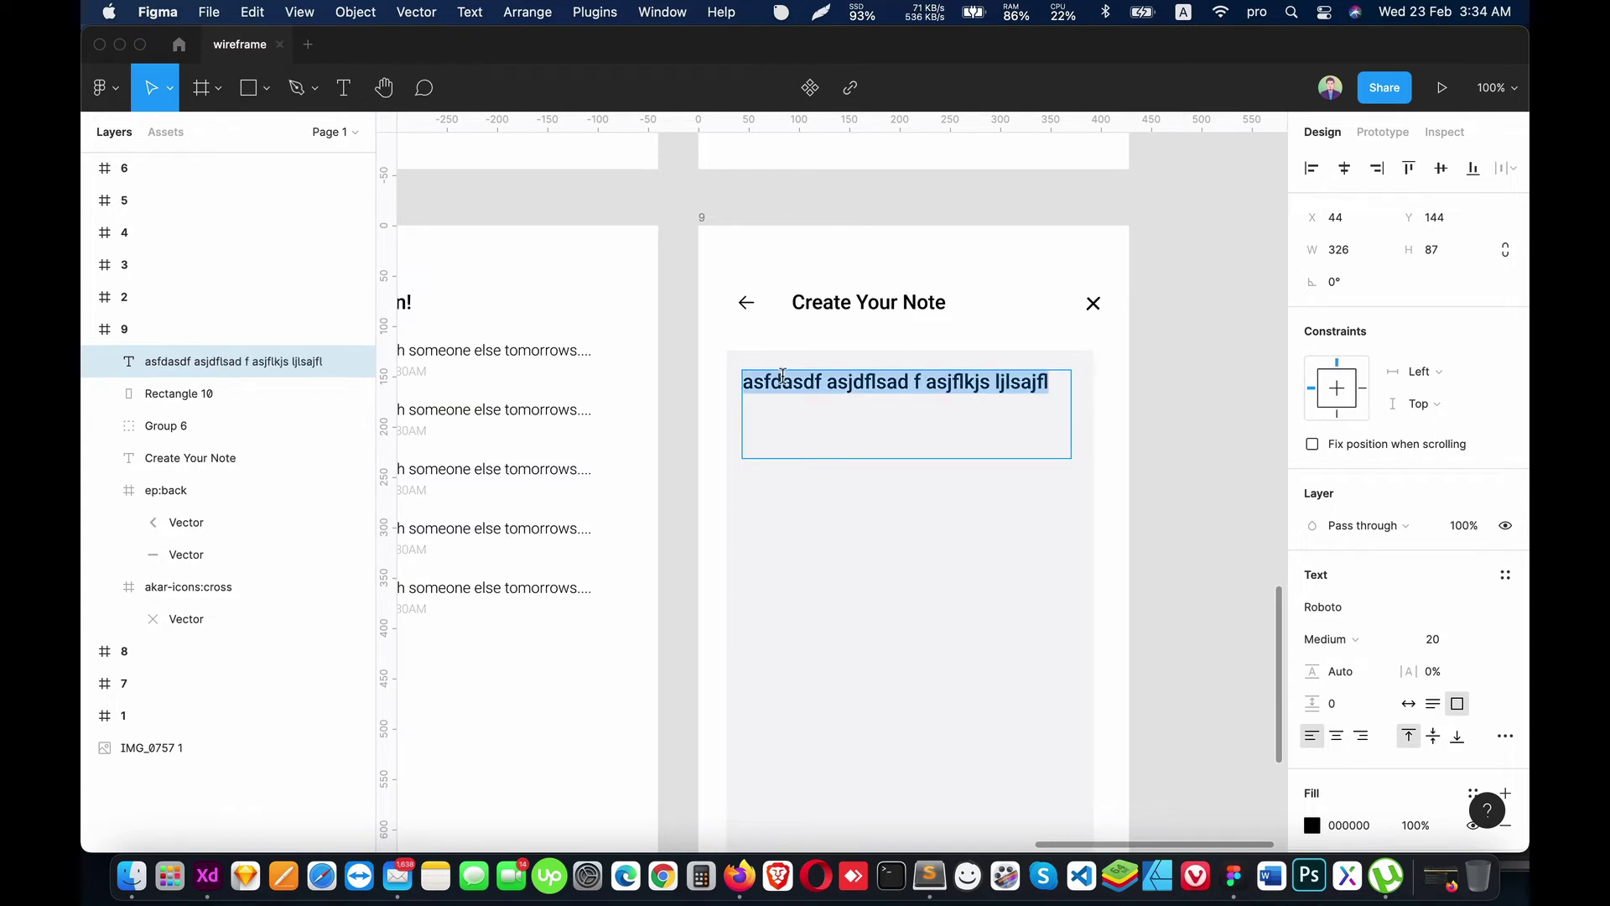
{"action": "key", "text": "Tab"}
{"action": "type", "text": "14"}
{"action": "key", "text": "Return"}
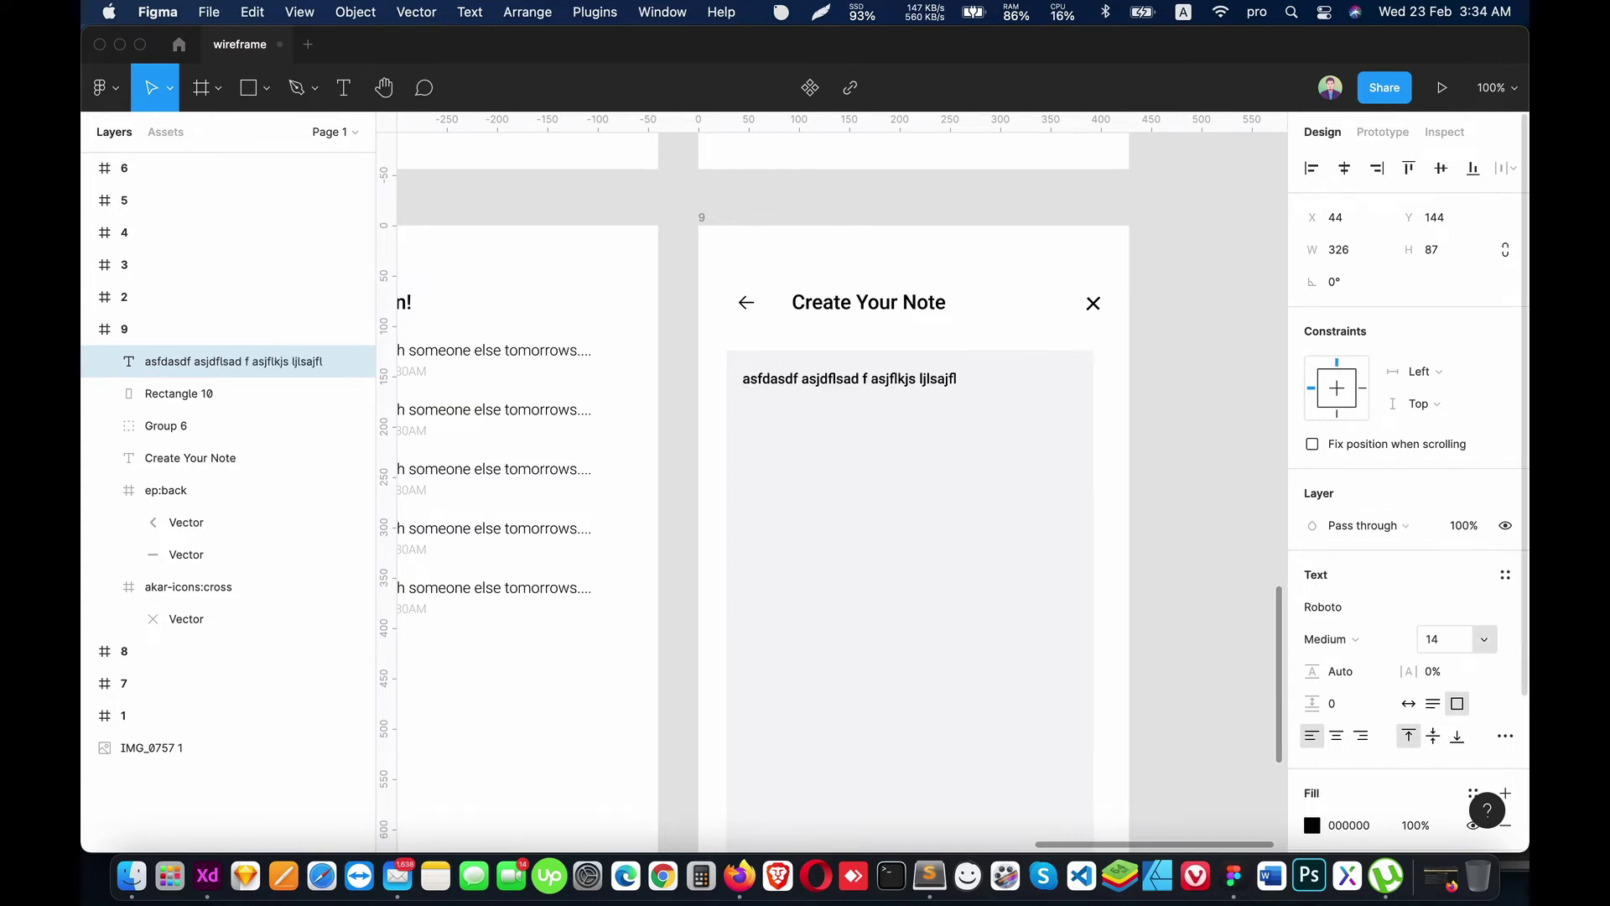
{"action": "left_click", "coordinate": [1327, 639]}
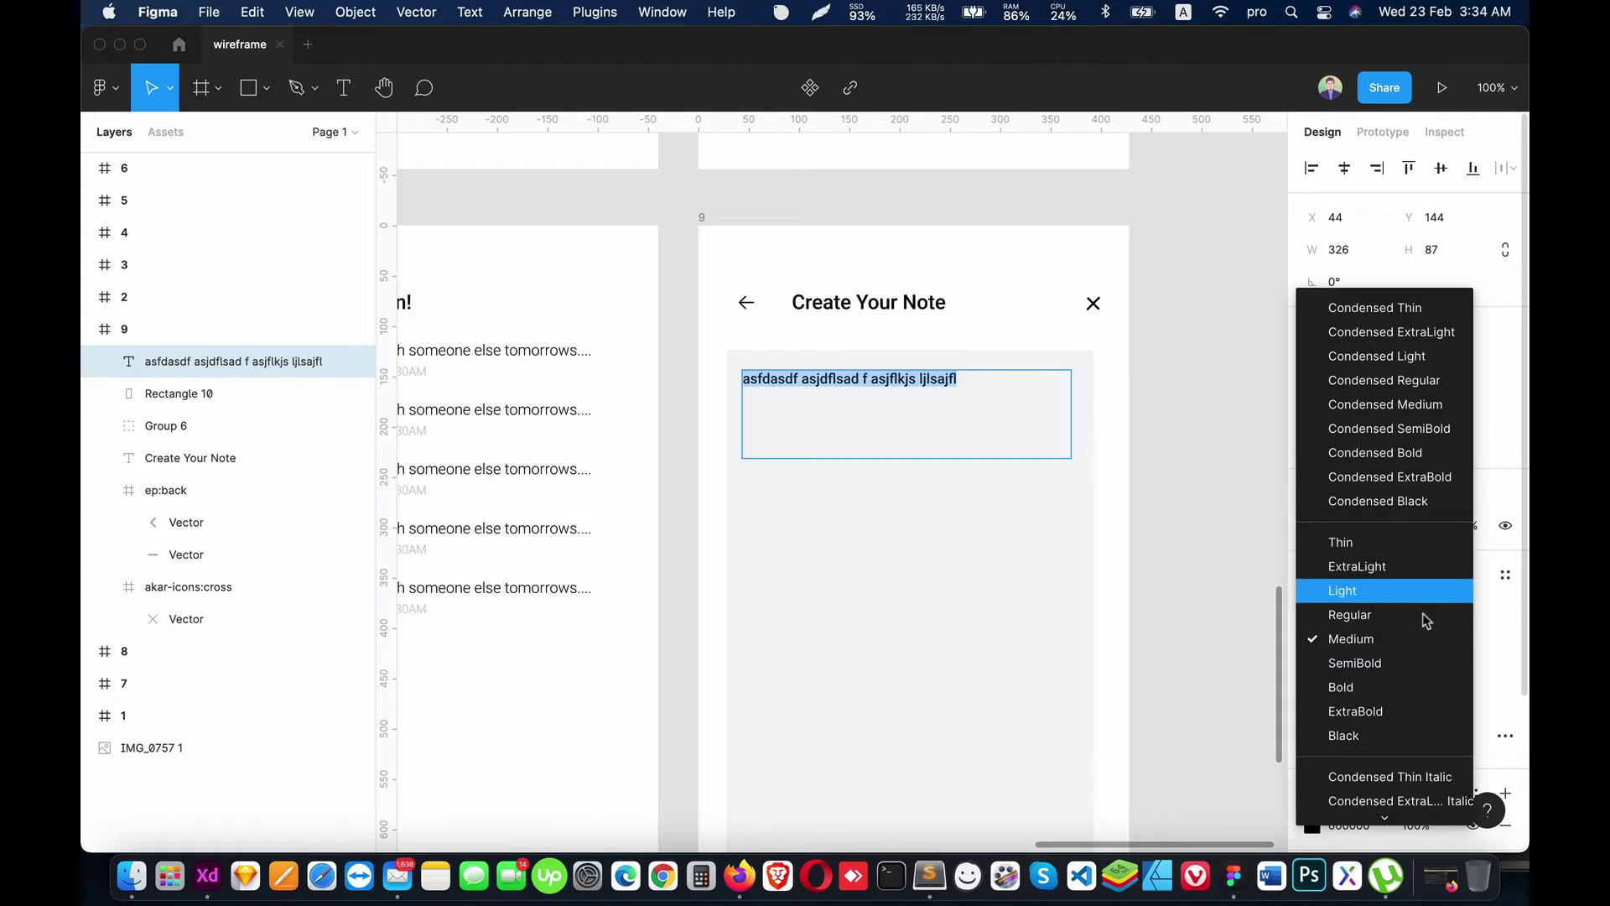
{"action": "left_click", "coordinate": [1342, 577]}
Step: Fill the note with ten placeholder sentences from the placeholder text plugin
{"action": "double_click", "coordinate": [897, 378]}
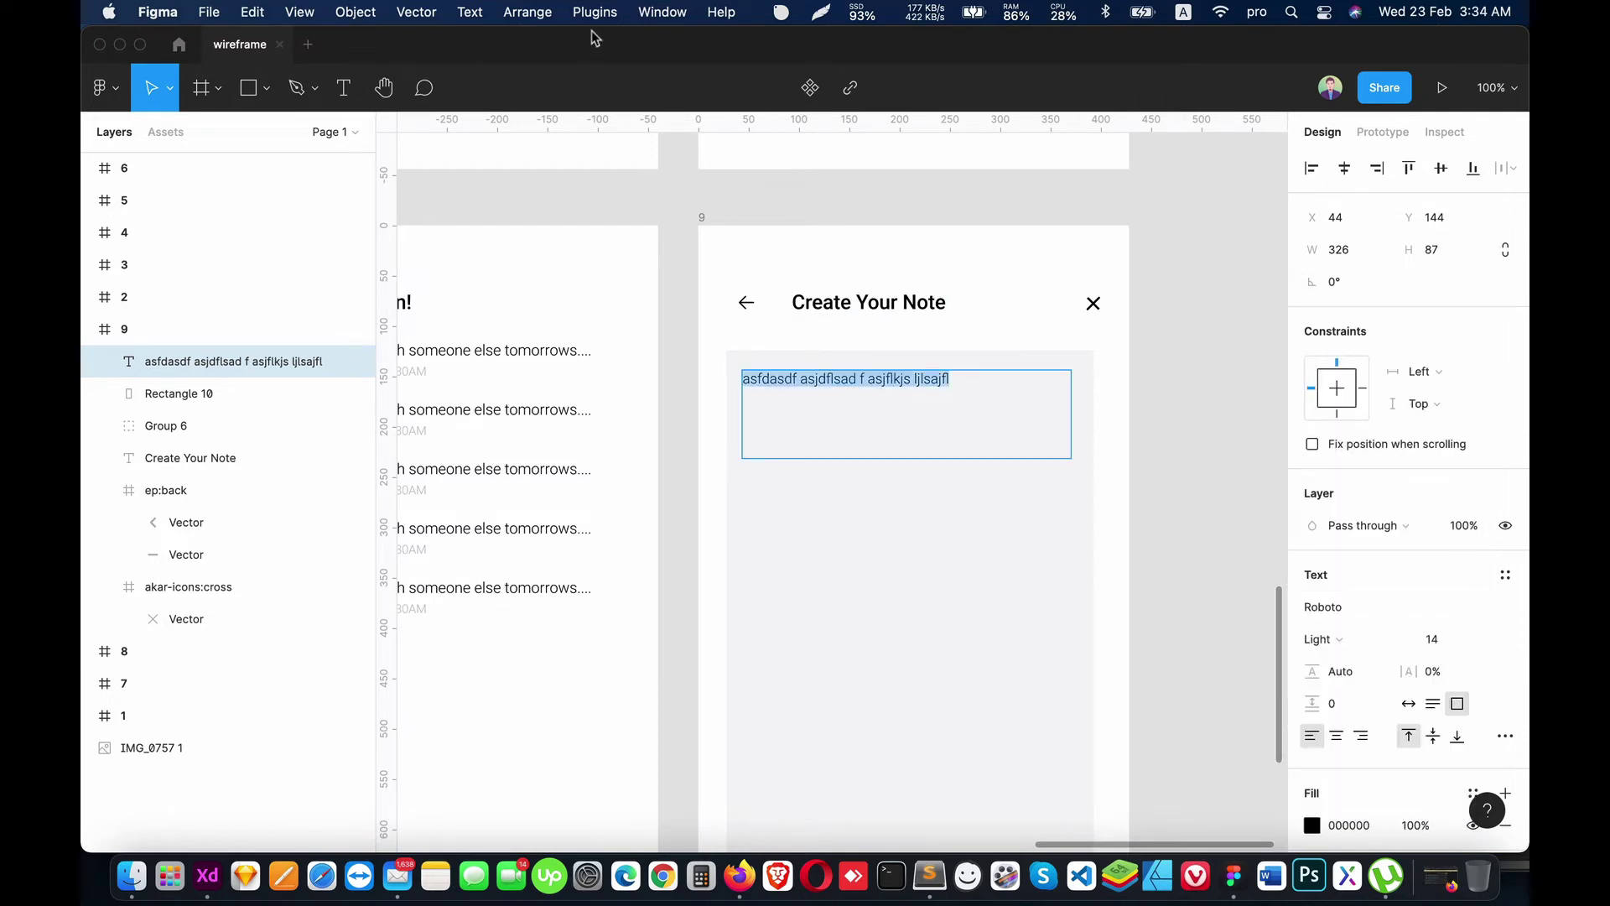
{"action": "left_click", "coordinate": [528, 12]}
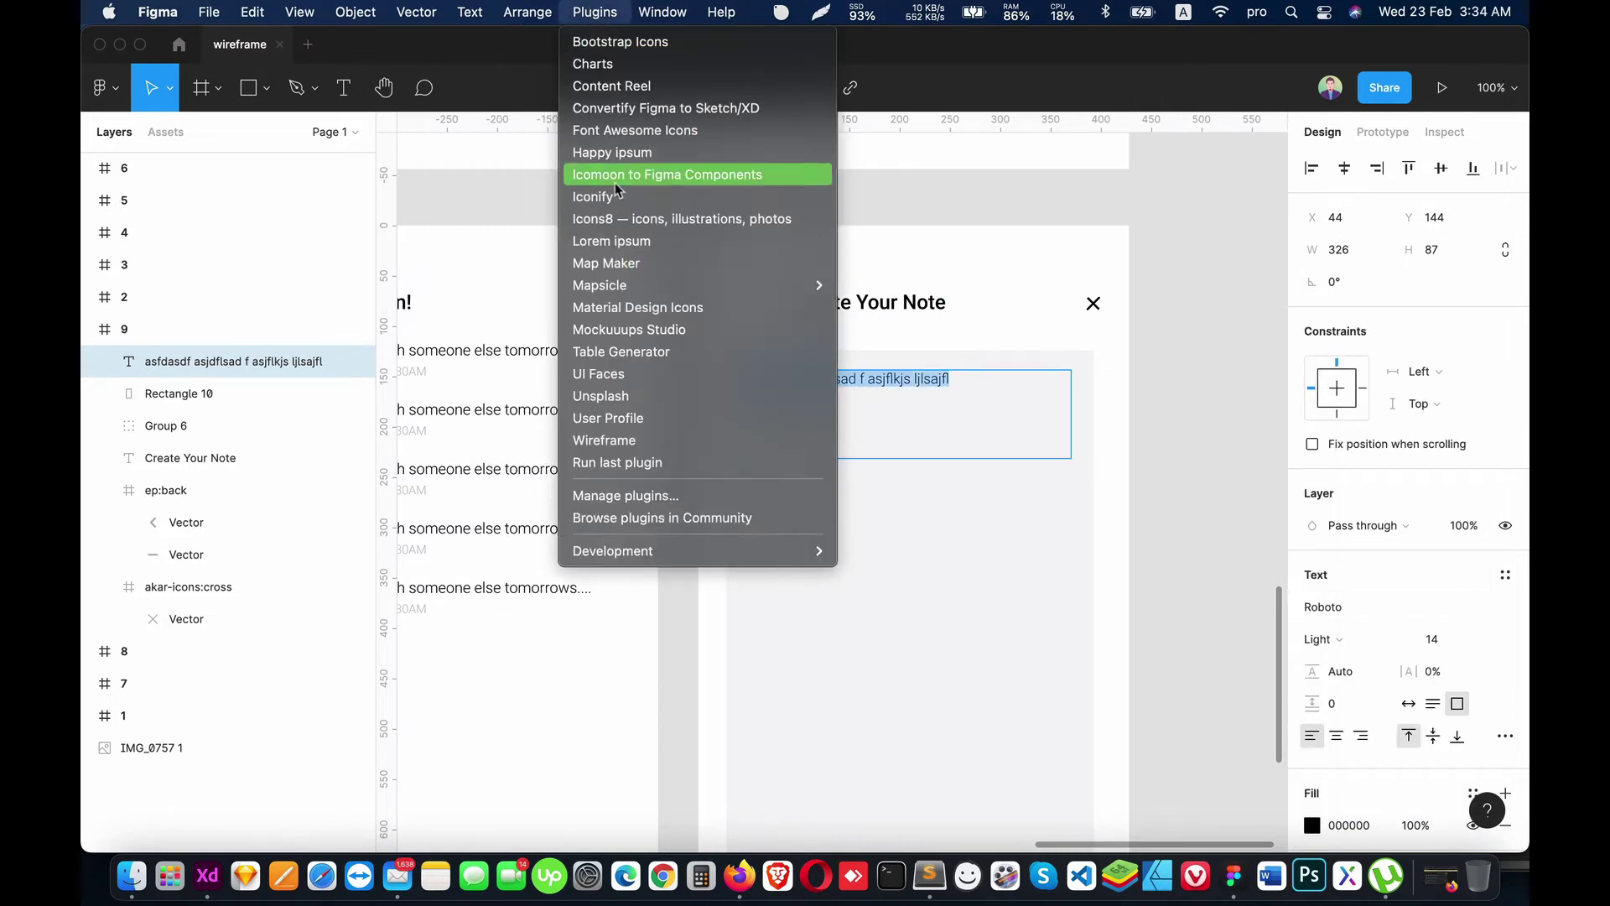
{"action": "left_click", "coordinate": [612, 241]}
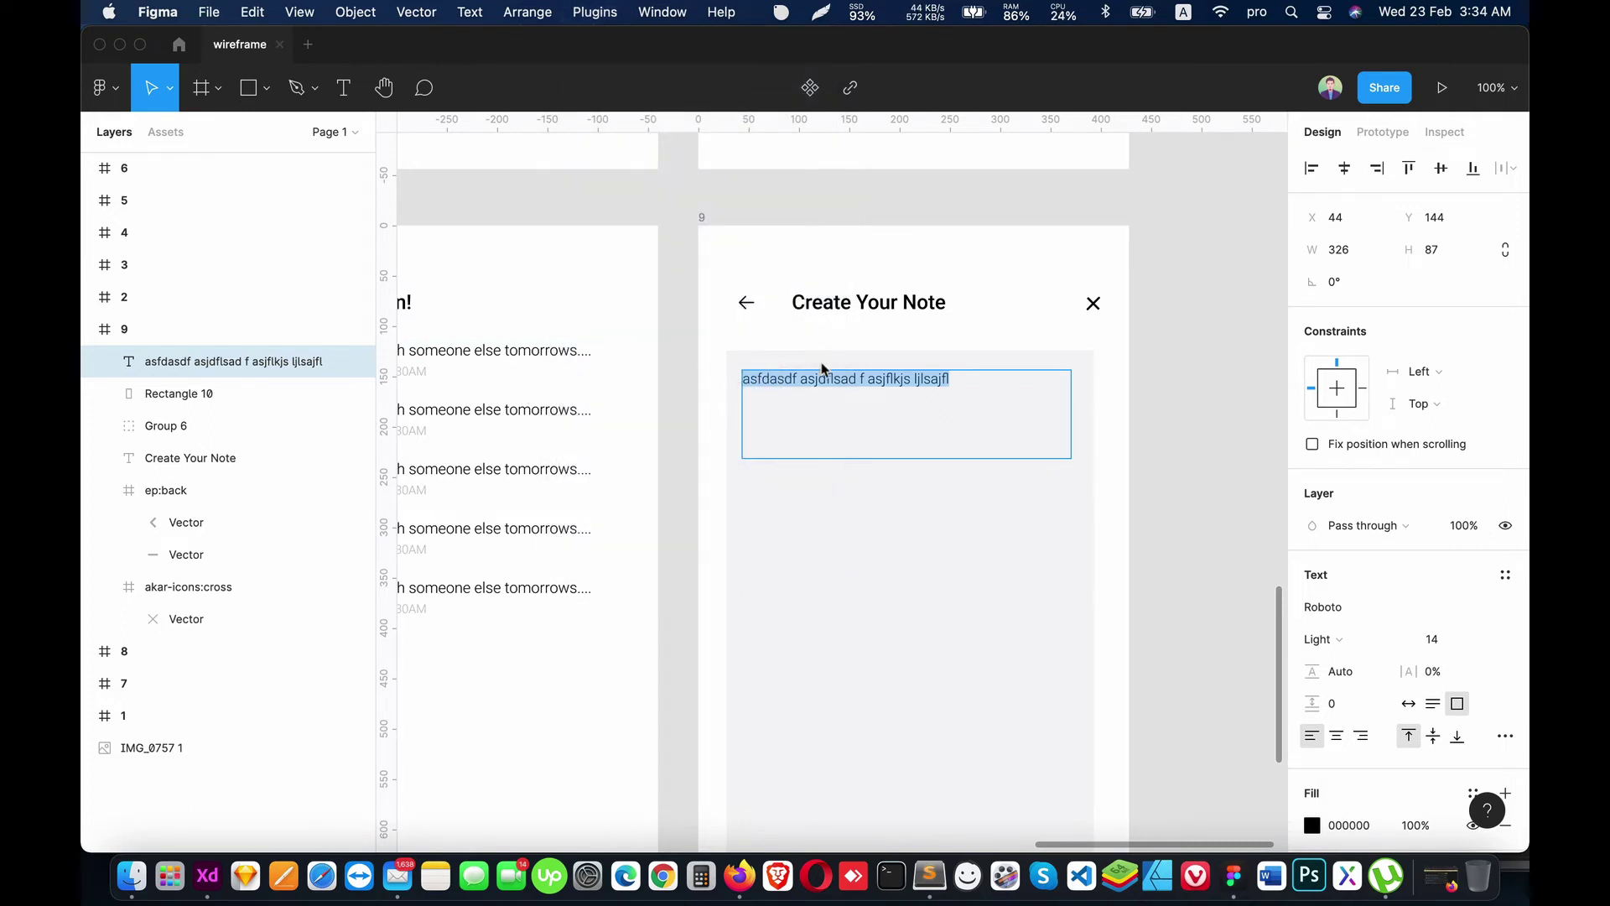
{"action": "left_click", "coordinate": [887, 511]}
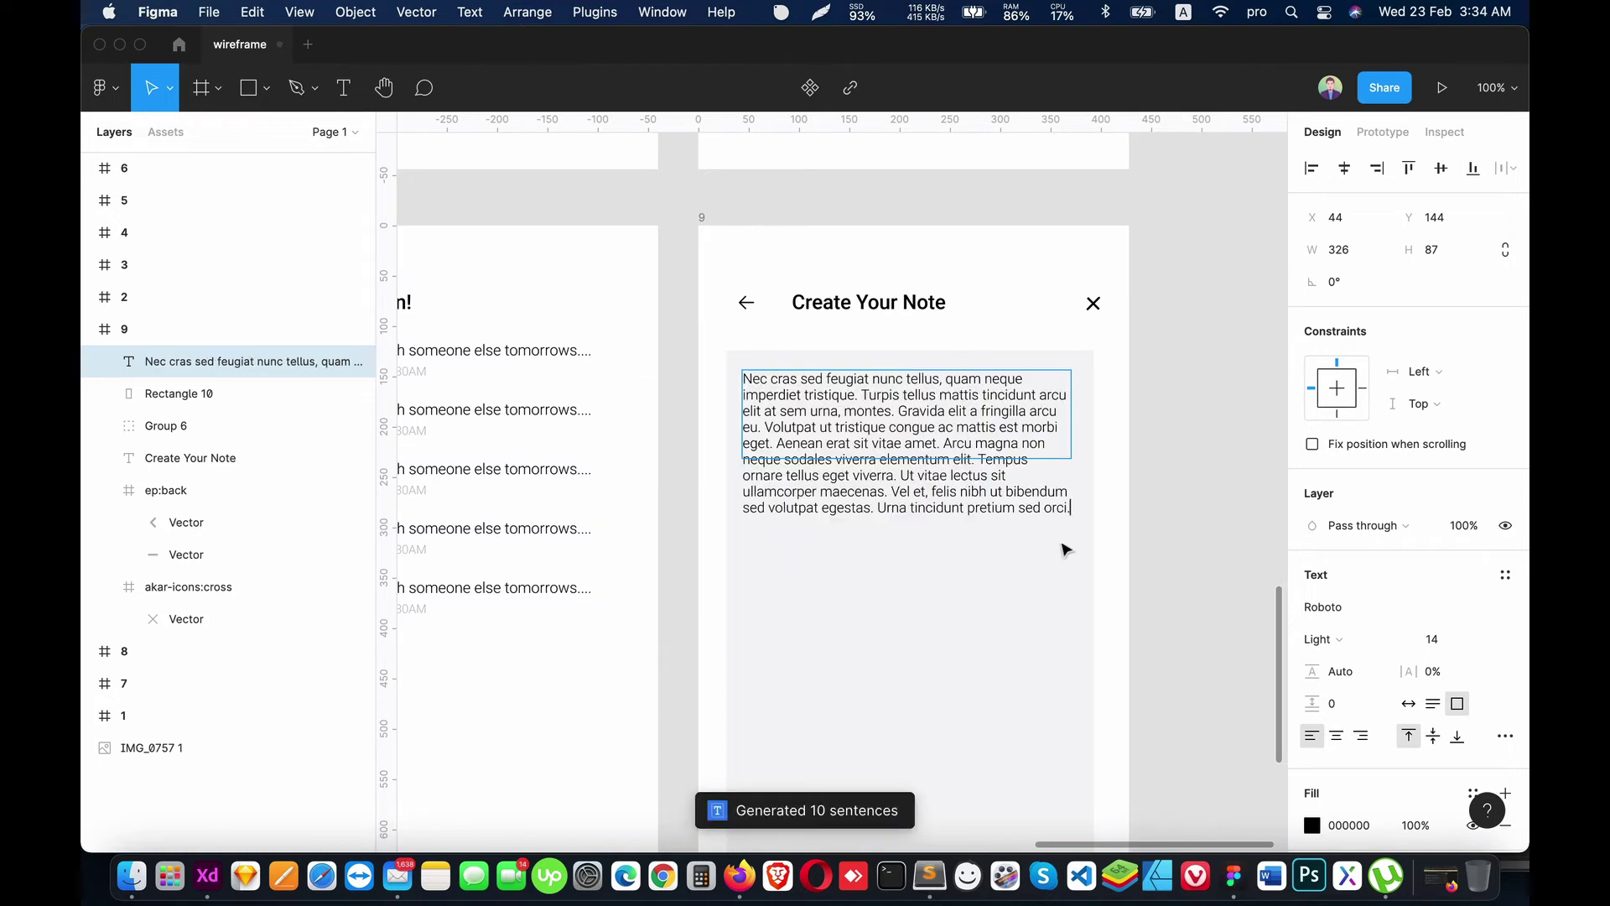
{"action": "left_click_drag", "start_coordinate": [928, 467], "coordinate": [920, 537]}
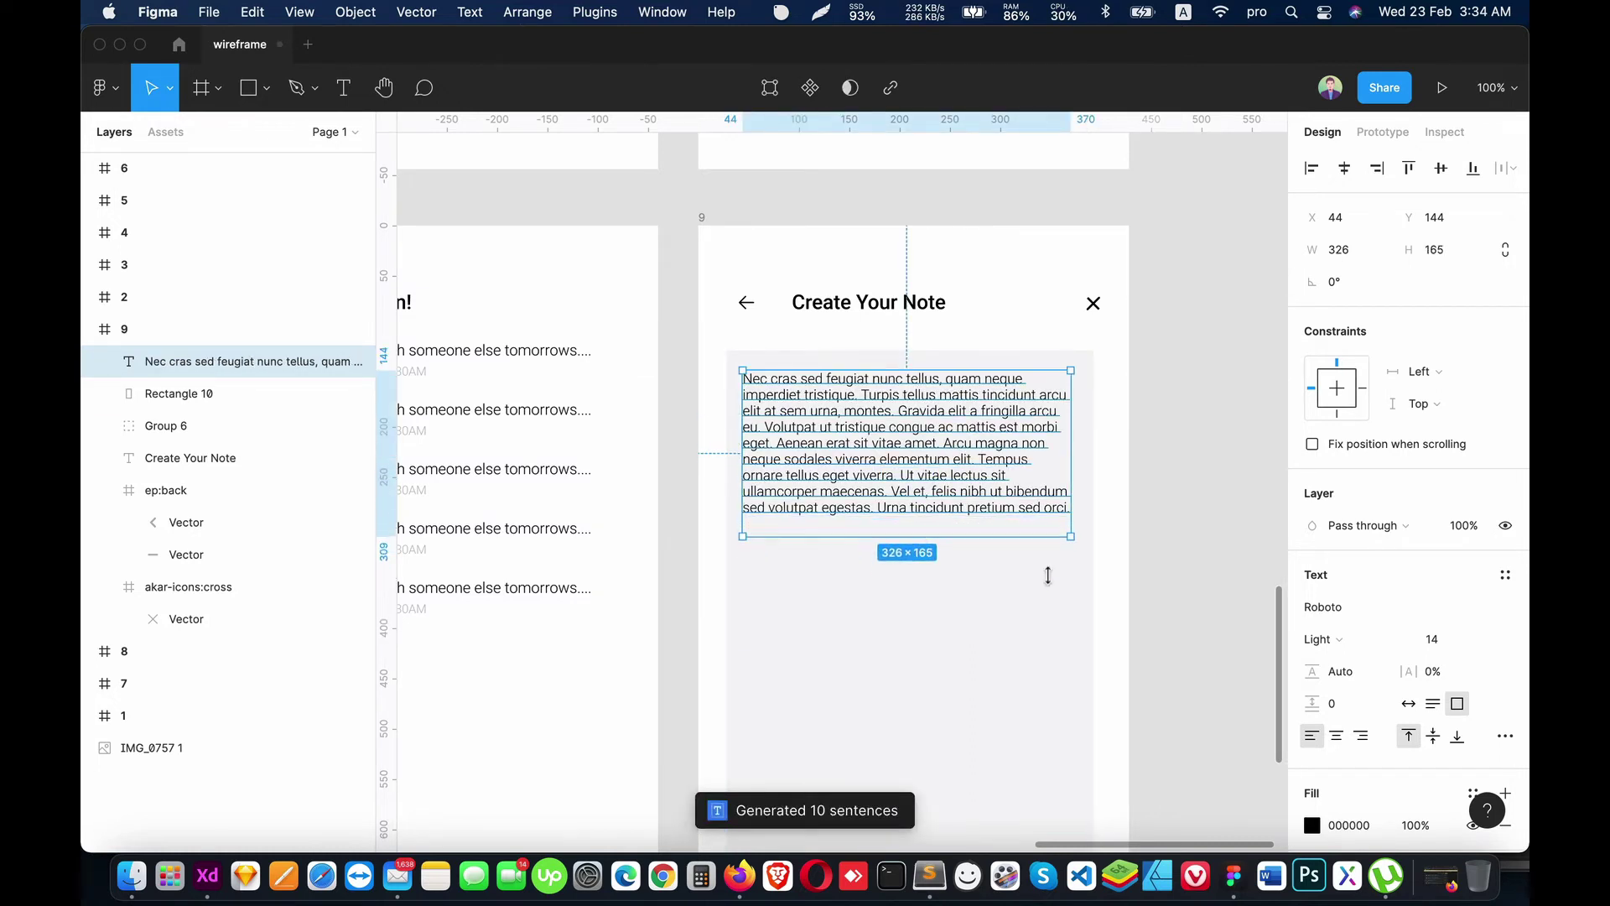
Step: Set the paragraph's line height to 22 and stretch the text box to fit every line
{"action": "left_click", "coordinate": [1350, 673]}
{"action": "type", "text": "0"}
{"action": "key", "text": "Return"}
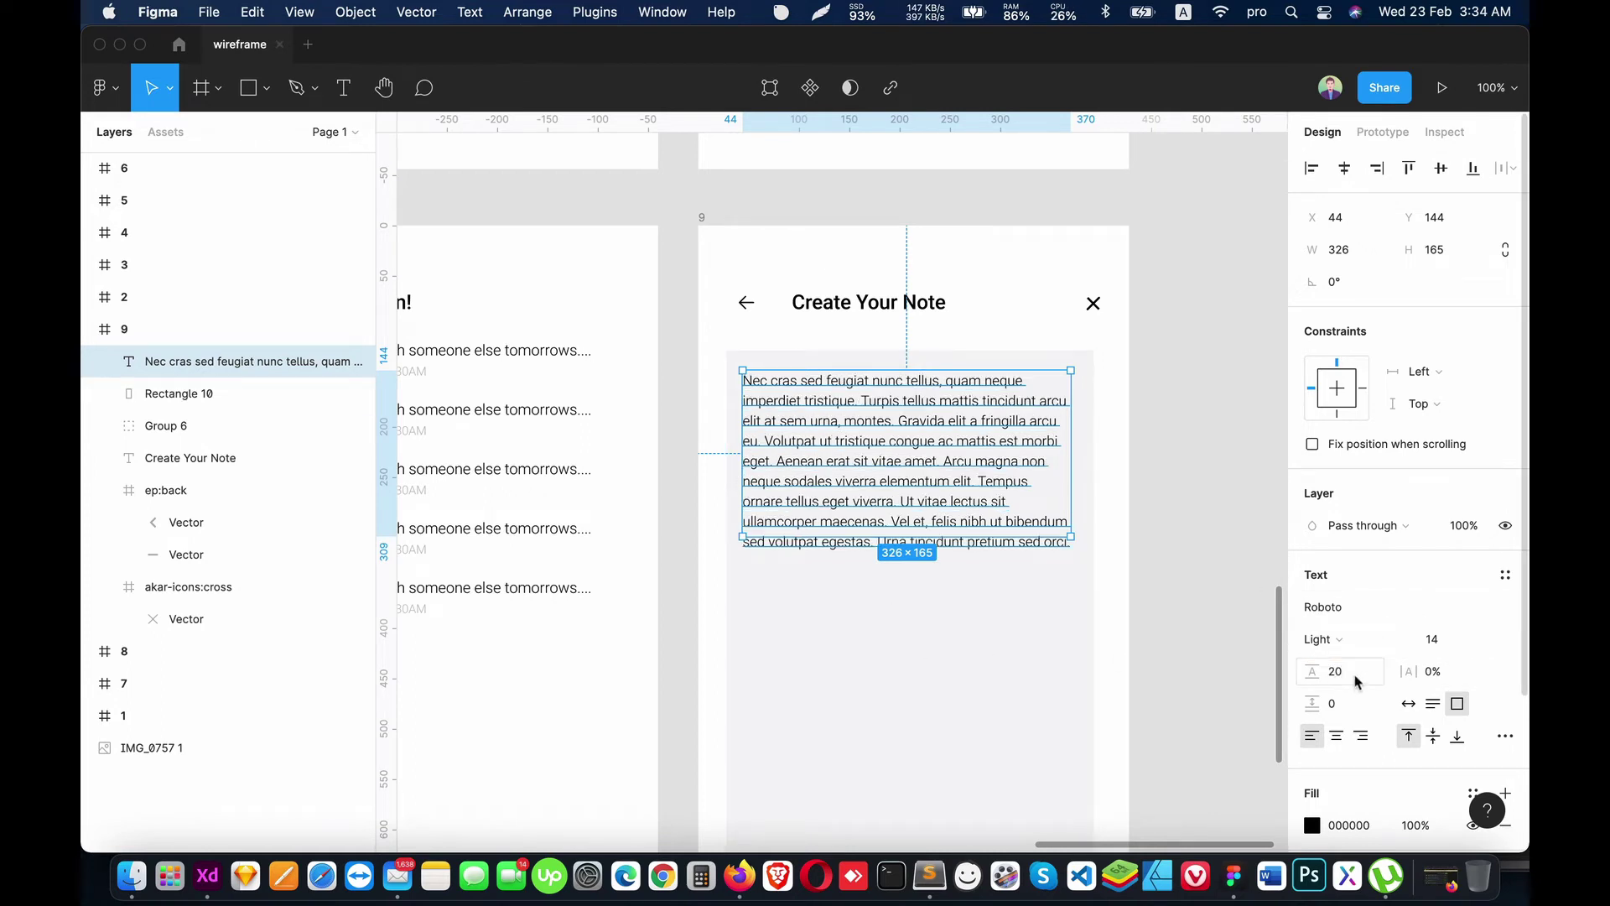
{"action": "type", "text": "2"}
{"action": "key", "text": "Return"}
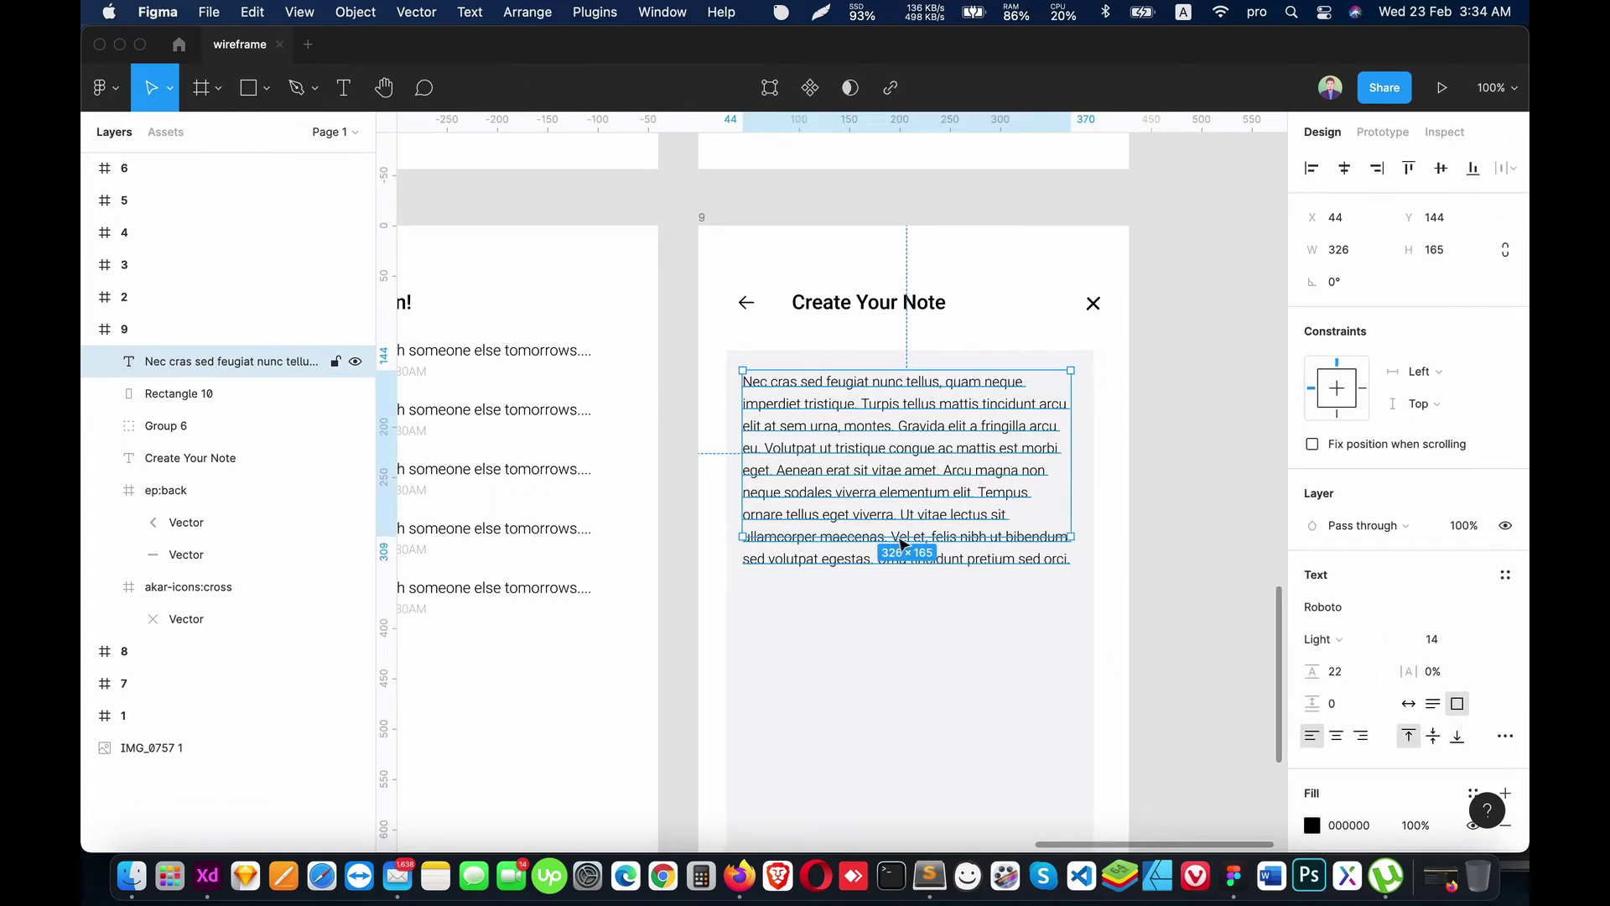
{"action": "mouse_move", "coordinate": [888, 538]}
{"action": "left_mouse_down"}
{"action": "mouse_move", "coordinate": [887, 579]}
{"action": "mouse_move", "coordinate": [912, 459]}
{"action": "left_mouse_up"}
{"action": "left_click", "coordinate": [899, 326]}
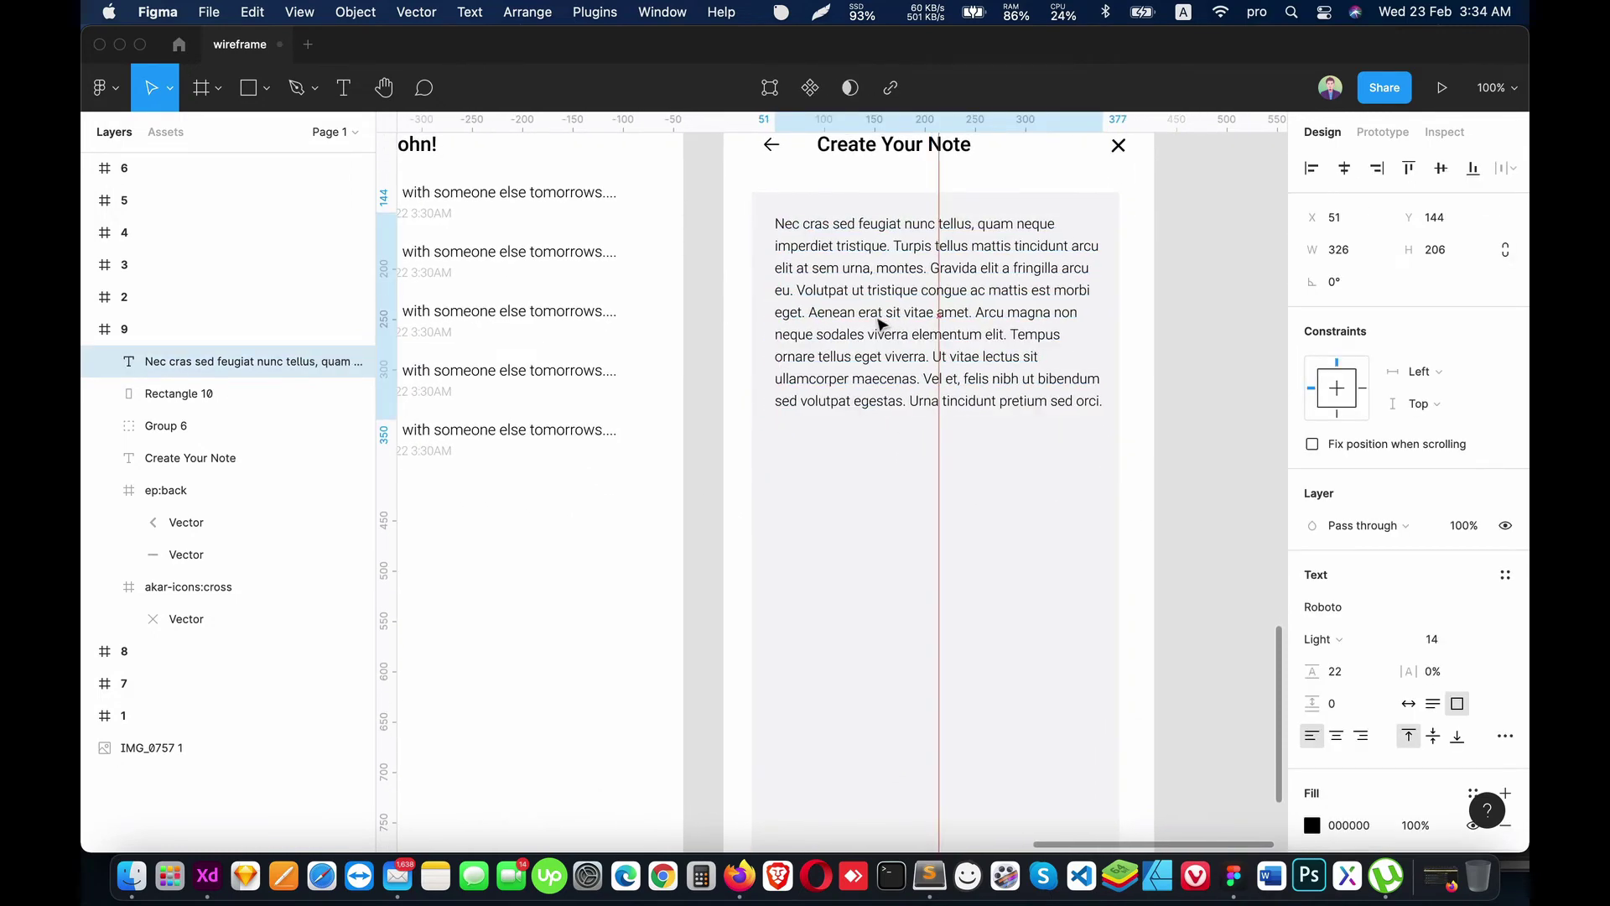
Step: Trim the grey note background (Rectangle 10) upward from its bottom edge in two drags
{"action": "left_click", "coordinate": [953, 583]}
{"action": "scroll", "coordinate": [948, 587], "scroll_direction": "down", "scroll_amount": 5}
{"action": "left_click_drag", "start_coordinate": [939, 589], "coordinate": [937, 561]}
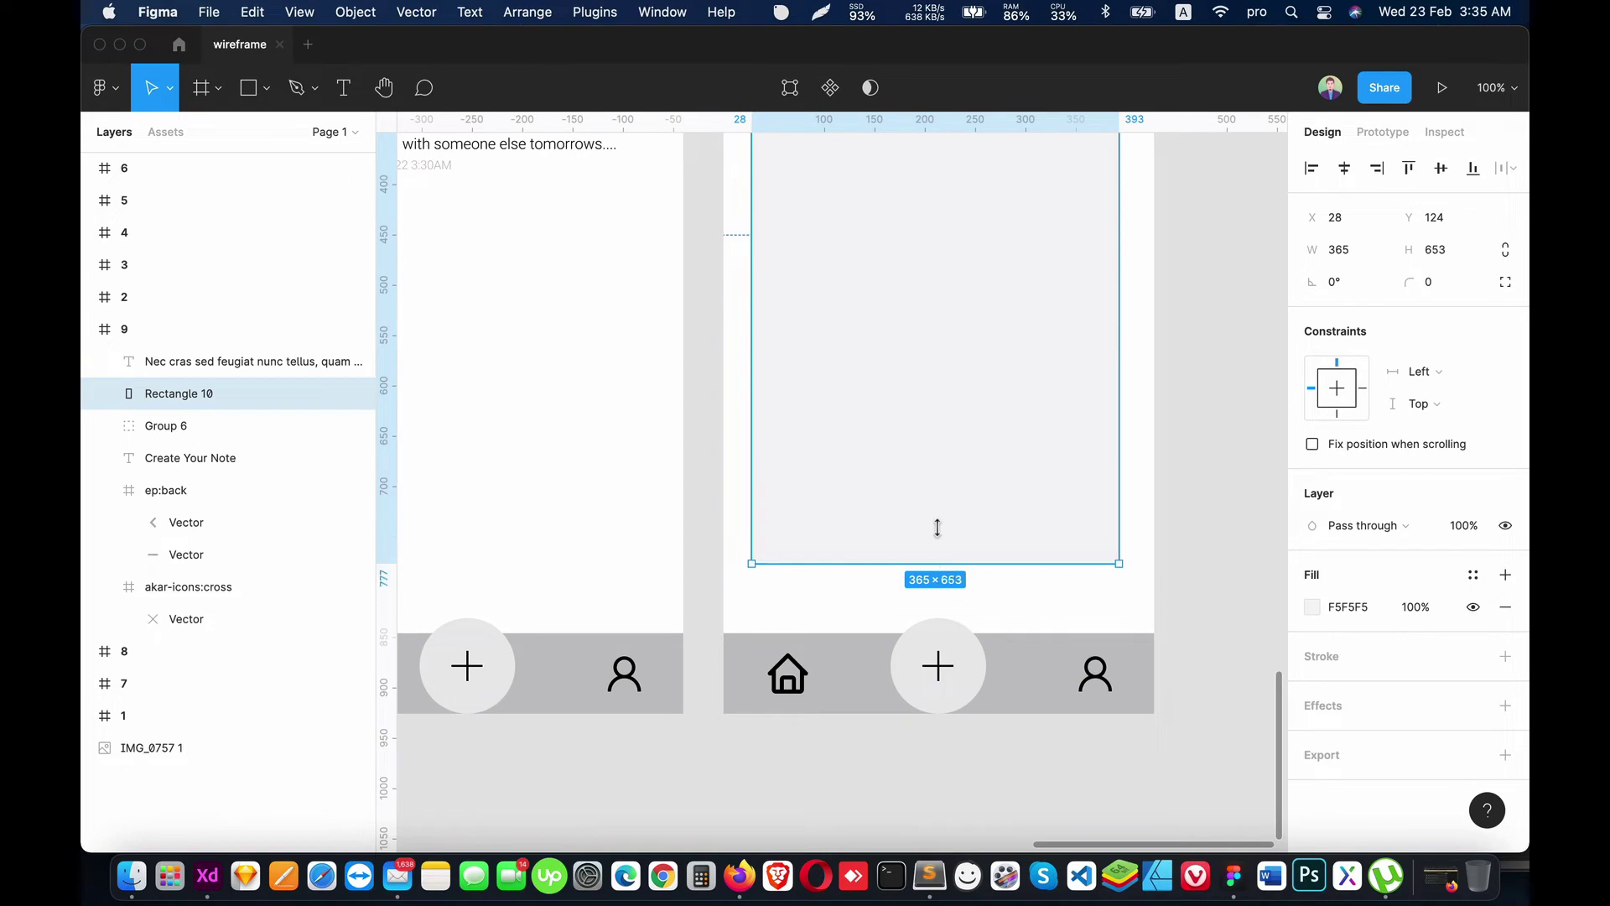
{"action": "mouse_move", "coordinate": [952, 442]}
{"action": "left_mouse_down"}
{"action": "mouse_move", "coordinate": [927, 702]}
{"action": "mouse_move", "coordinate": [895, 490]}
{"action": "left_mouse_up"}
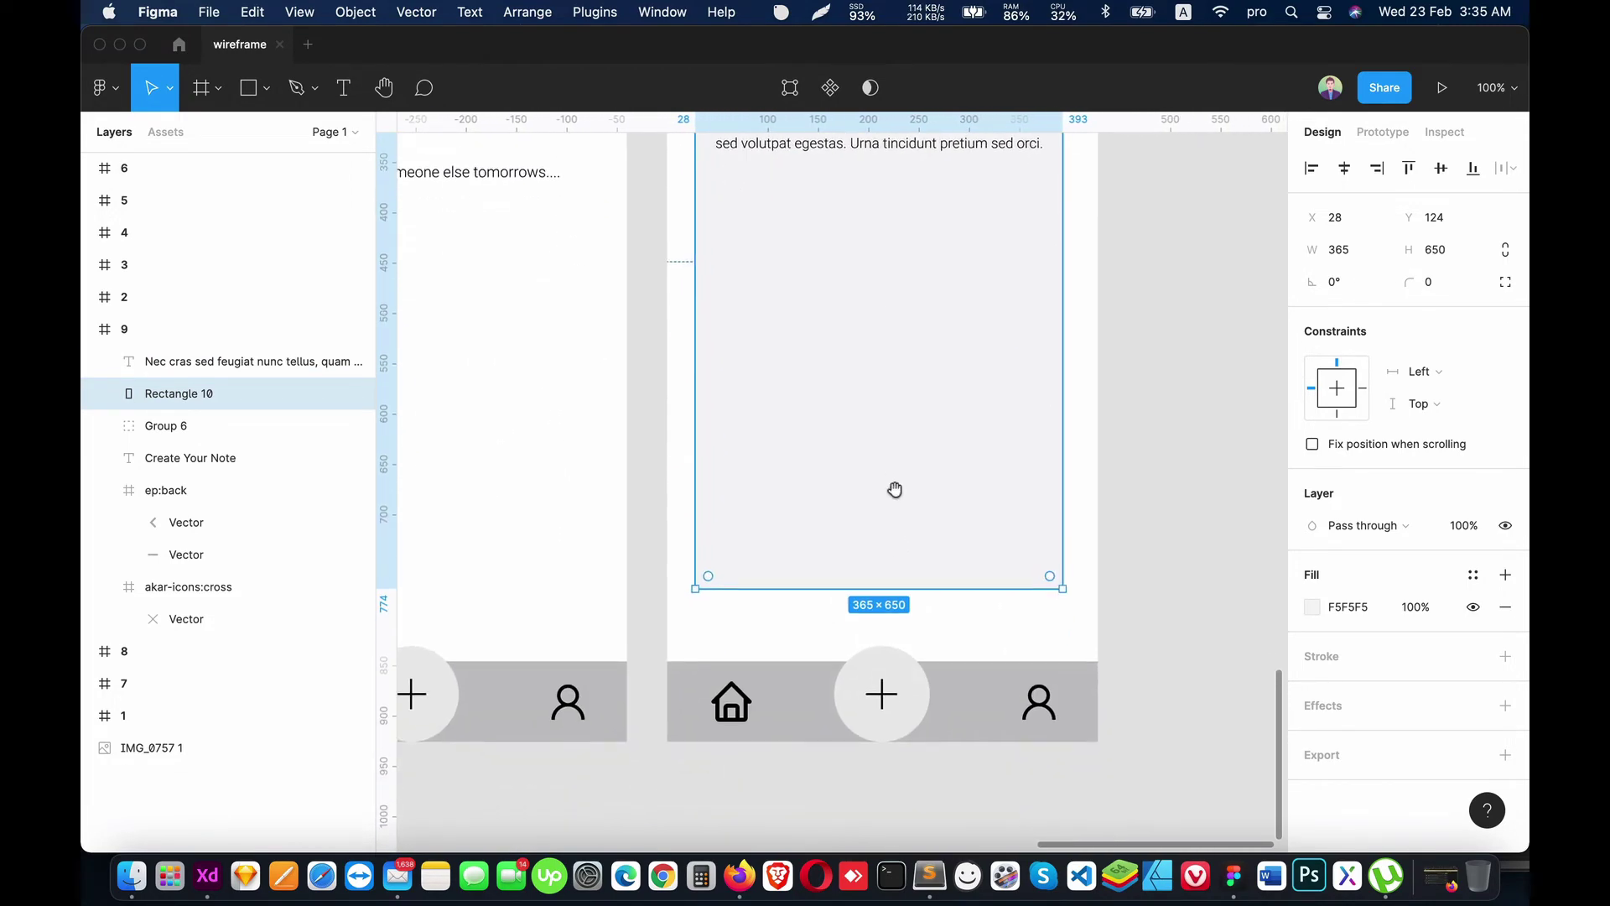
{"action": "left_click_drag", "start_coordinate": [903, 603], "coordinate": [906, 550]}
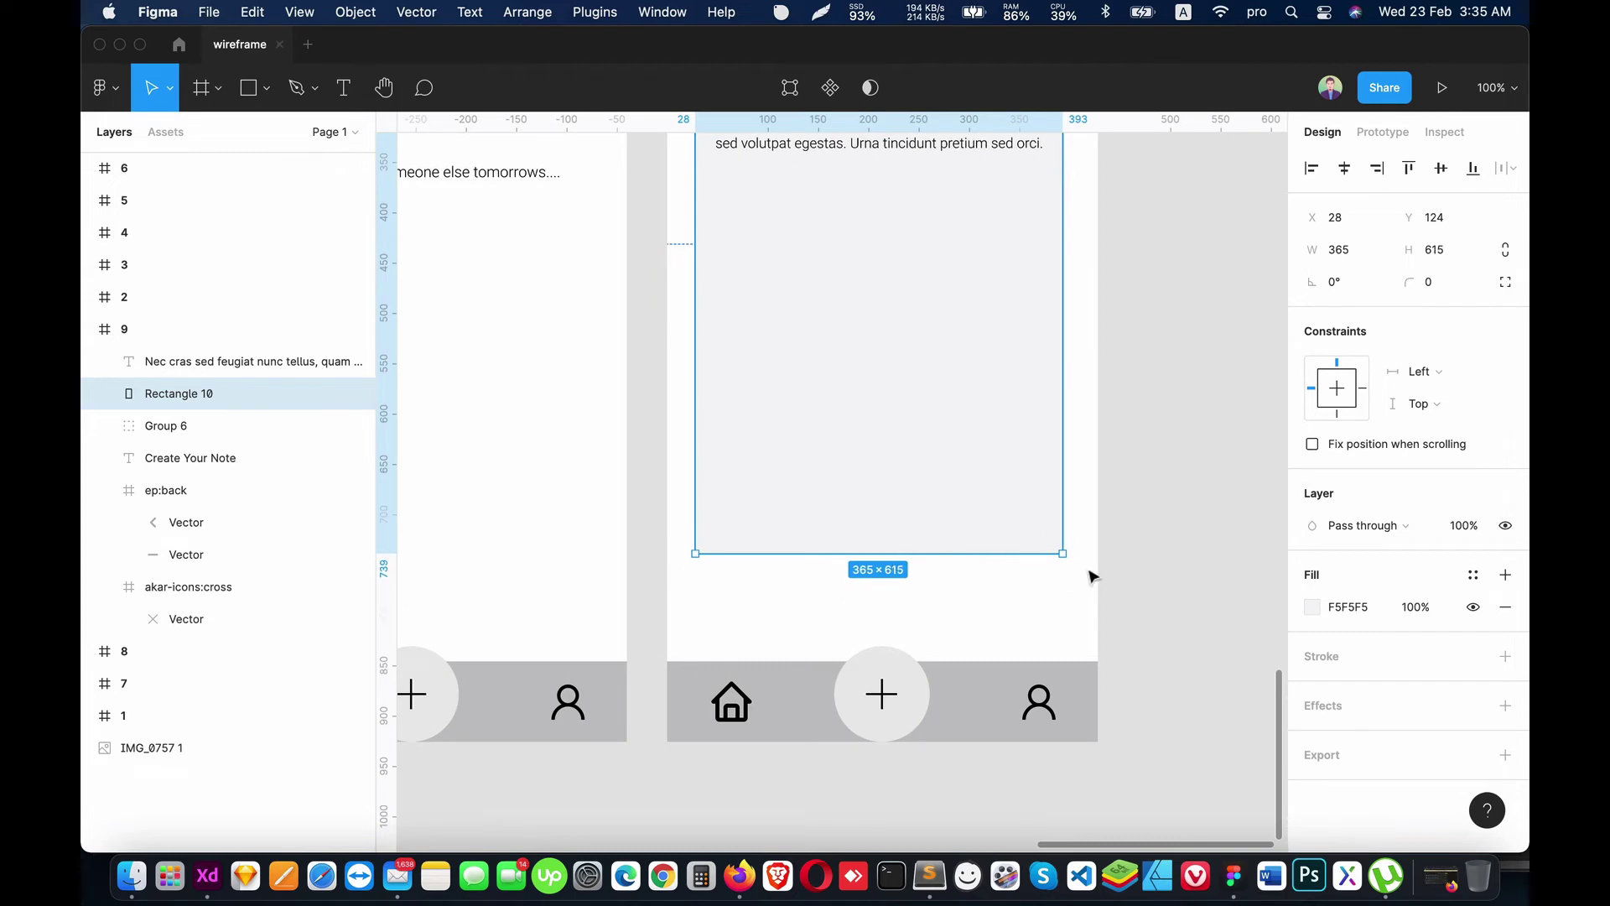
{"action": "left_click", "coordinate": [1140, 568]}
Step: Pan over to the notes sketches and back to the wireframe frames to compare
{"action": "scroll", "coordinate": [968, 443], "scroll_direction": "left", "scroll_amount": 5}
{"action": "scroll", "coordinate": [777, 508], "scroll_direction": "left", "scroll_amount": 5}
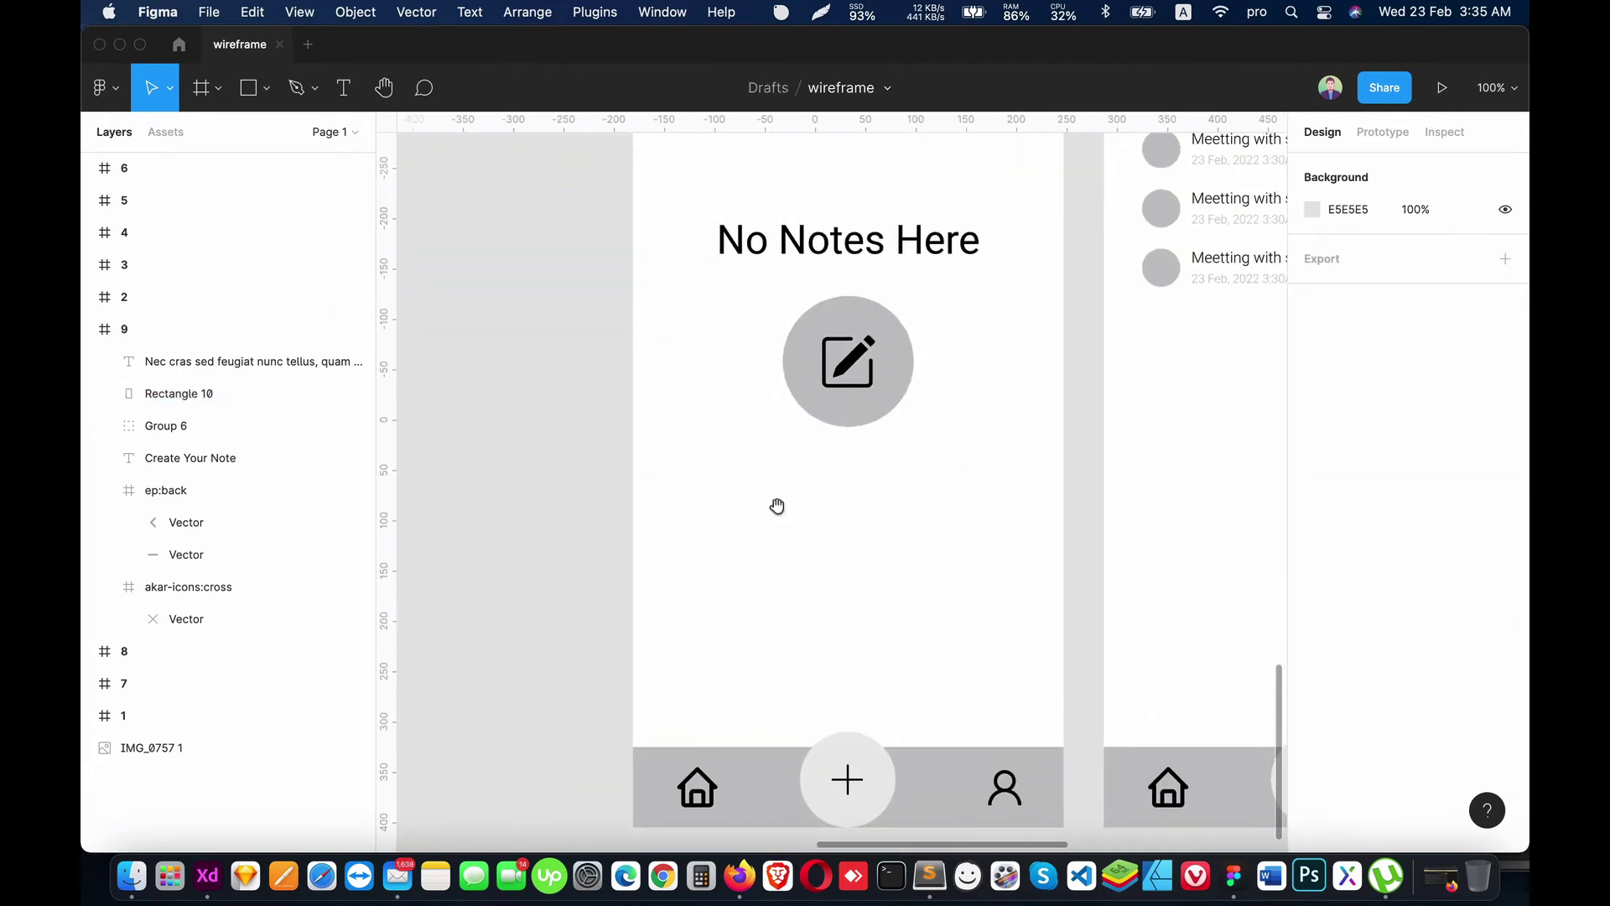
{"action": "scroll", "coordinate": [702, 491], "scroll_direction": "down", "scroll_amount": 5}
{"action": "scroll", "coordinate": [855, 672], "scroll_direction": "up", "scroll_amount": 5}
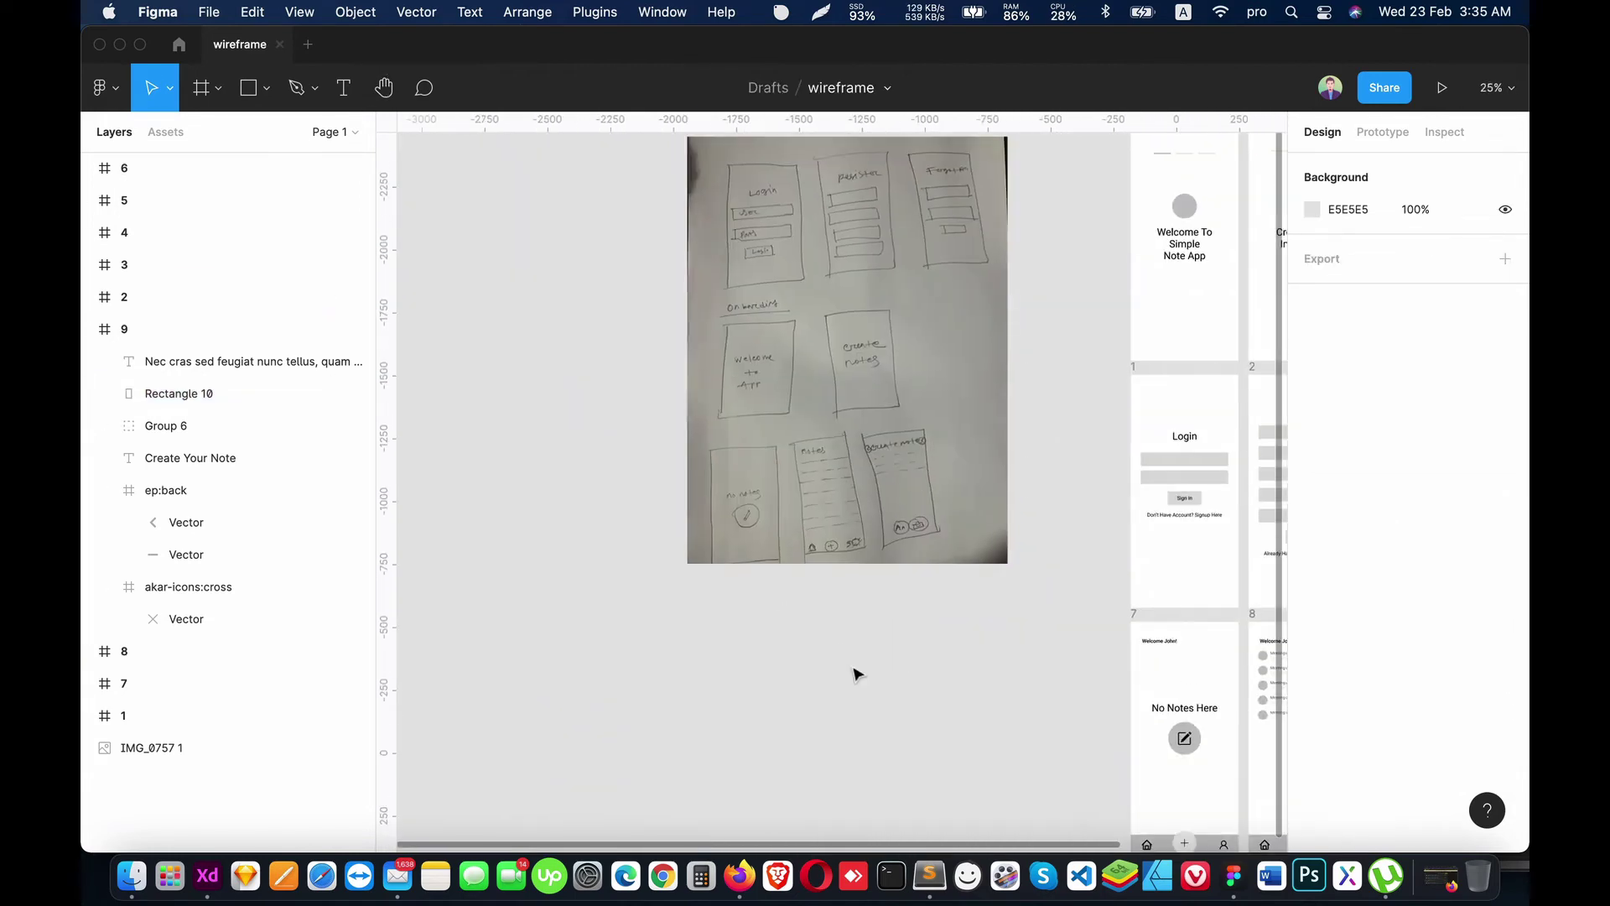
{"action": "scroll", "coordinate": [855, 673], "scroll_direction": "up", "scroll_amount": 5}
{"action": "scroll", "coordinate": [826, 666], "scroll_direction": "down", "scroll_amount": 4}
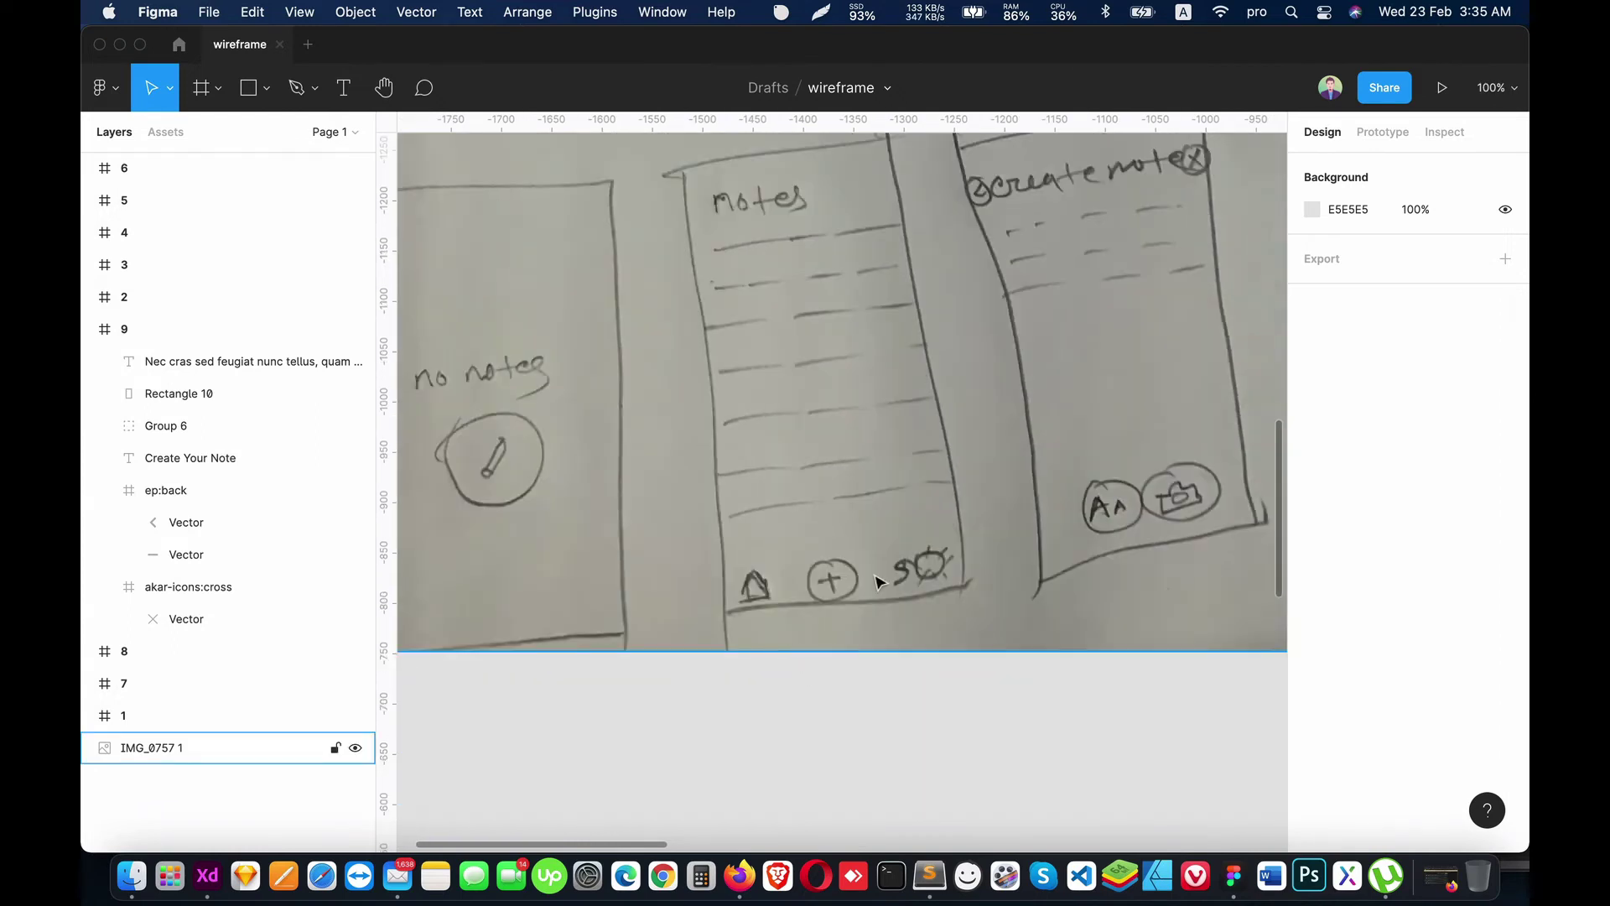
{"action": "scroll", "coordinate": [923, 394], "scroll_direction": "up", "scroll_amount": 1}
{"action": "left_click_drag", "start_coordinate": [1071, 367], "coordinate": [1155, 370]}
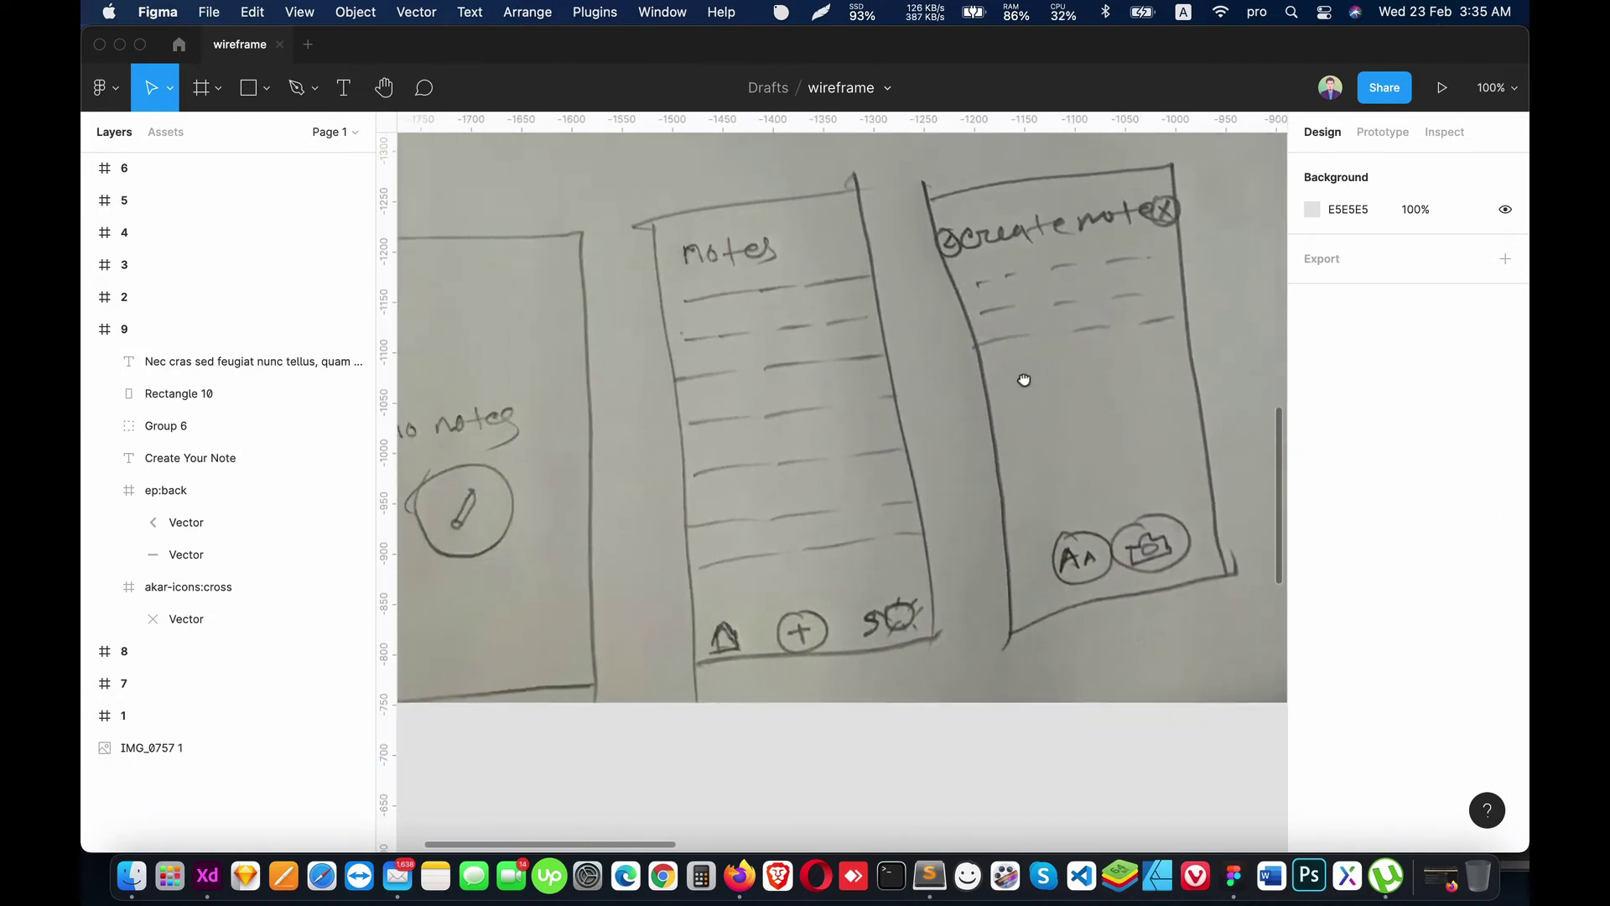
{"action": "scroll", "coordinate": [834, 487], "scroll_direction": "right", "scroll_amount": 2}
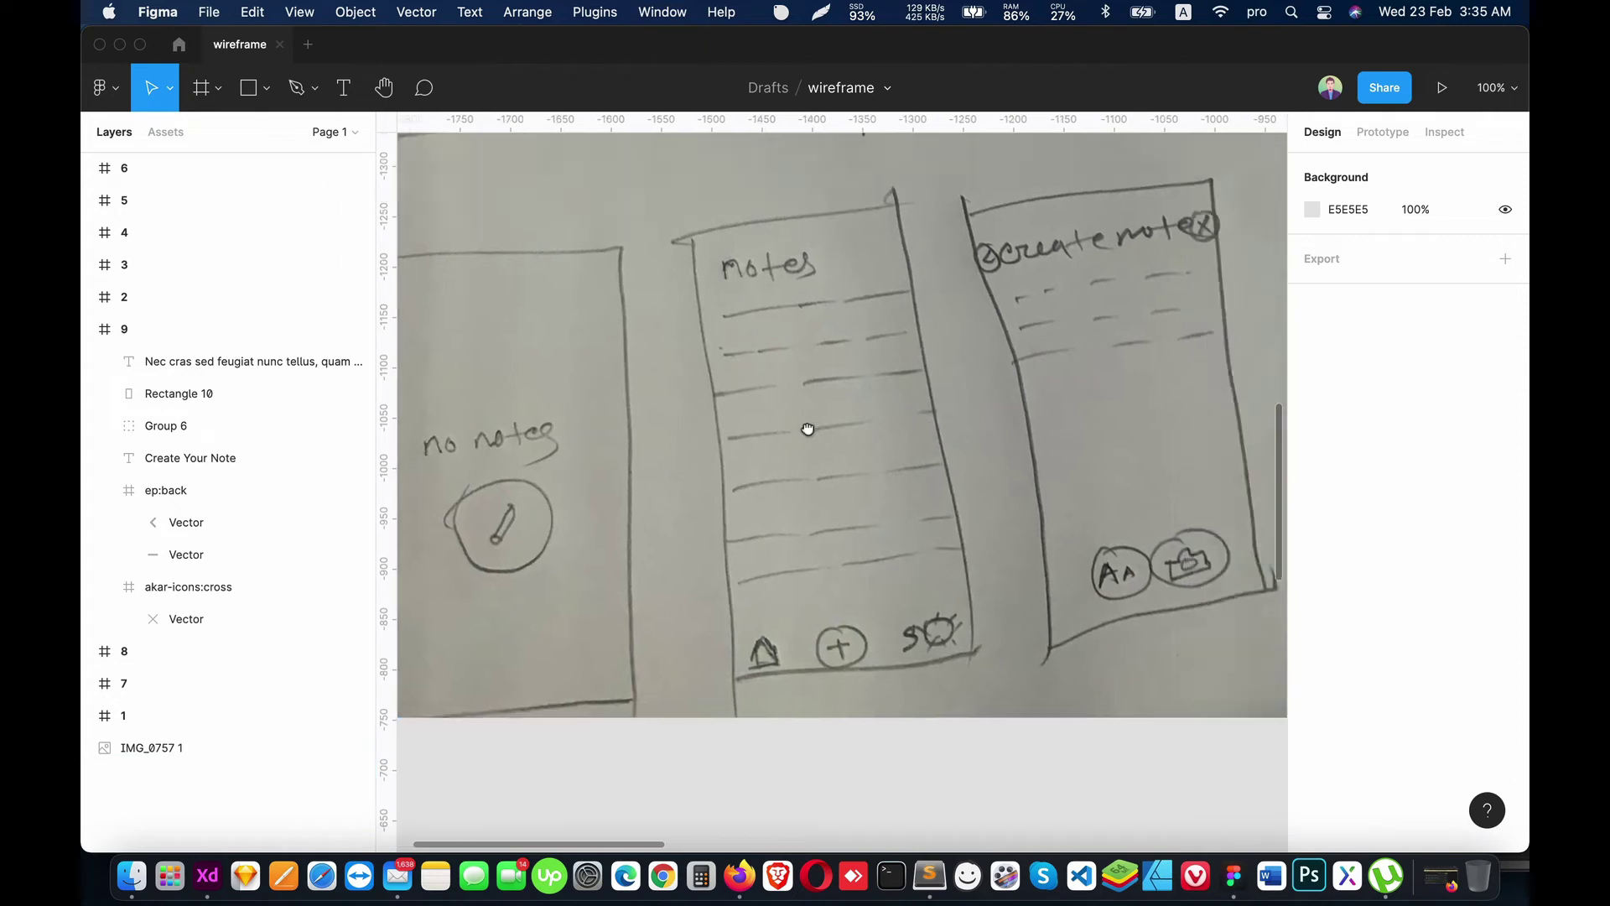
{"action": "scroll", "coordinate": [809, 428], "scroll_direction": "right", "scroll_amount": 5}
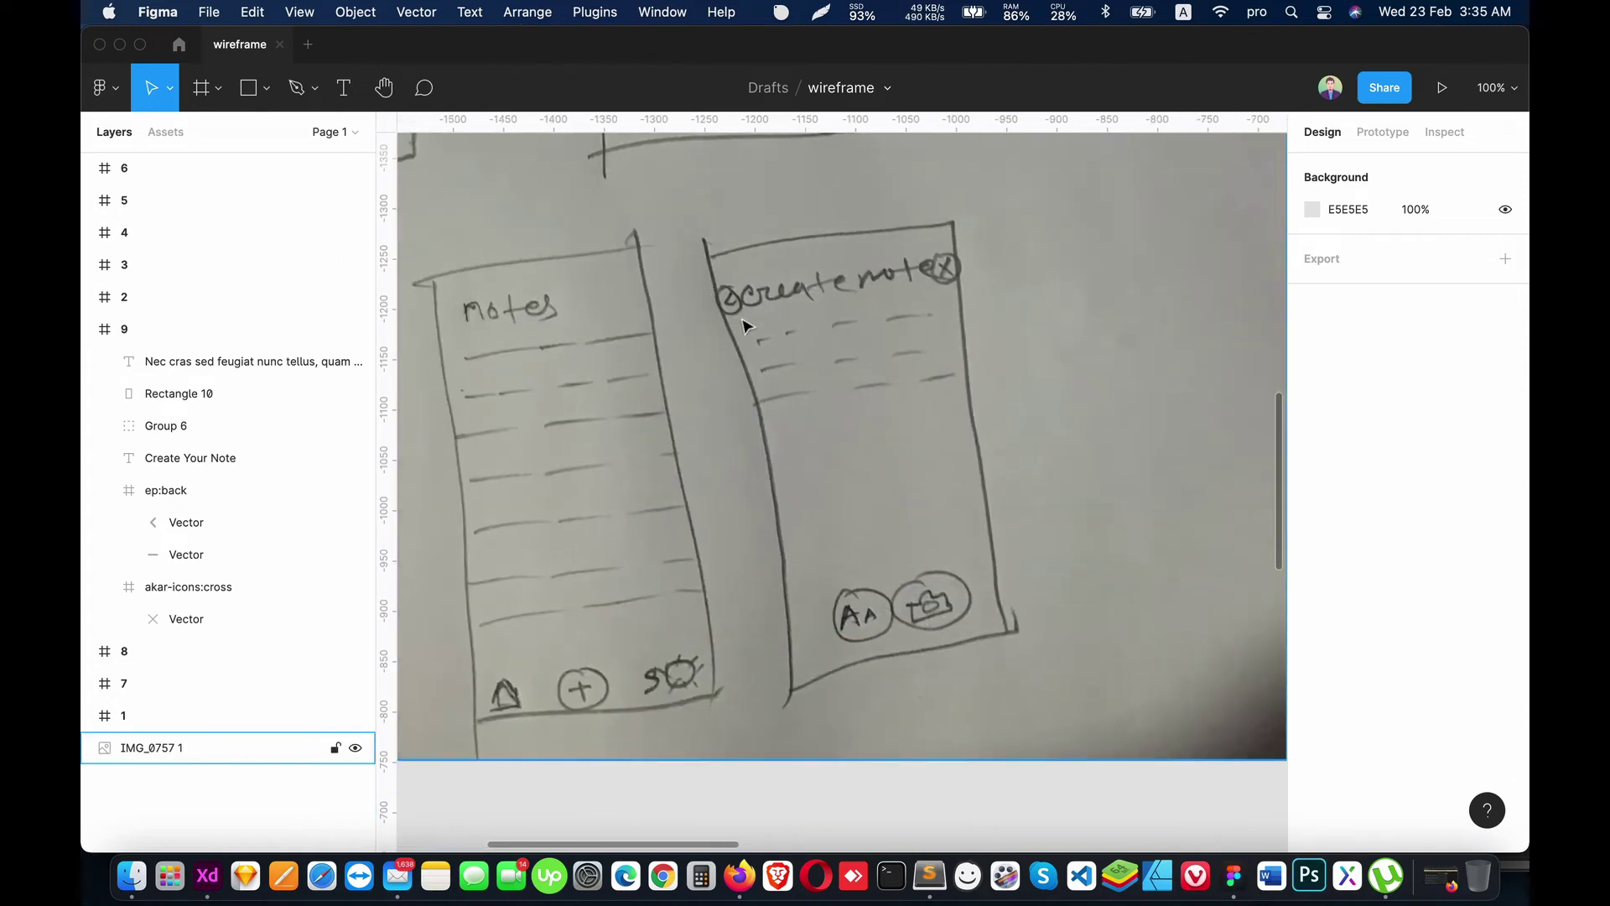
{"action": "scroll", "coordinate": [923, 389], "scroll_direction": "right", "scroll_amount": 3}
{"action": "key", "text": "minus"}
{"action": "left_click_drag", "start_coordinate": [820, 424], "coordinate": [543, 353]}
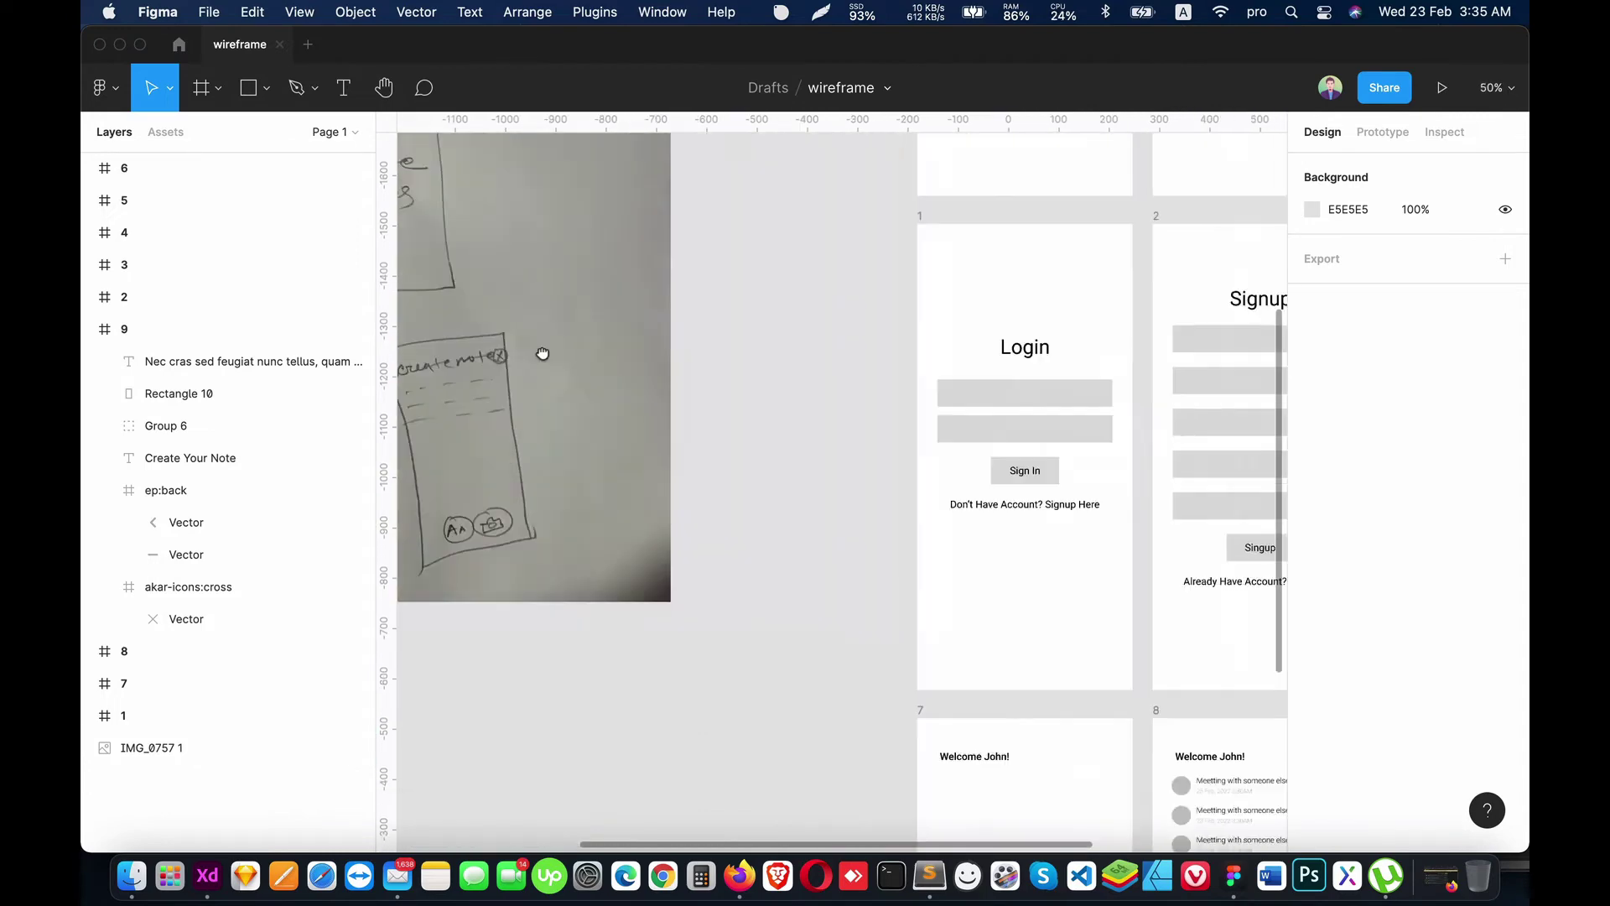
{"action": "scroll", "coordinate": [637, 411], "scroll_direction": "right", "scroll_amount": 4}
{"action": "scroll", "coordinate": [638, 411], "scroll_direction": "down", "scroll_amount": 1}
{"action": "scroll", "coordinate": [768, 386], "scroll_direction": "right", "scroll_amount": 4}
{"action": "scroll", "coordinate": [768, 385], "scroll_direction": "down", "scroll_amount": 3}
{"action": "scroll", "coordinate": [822, 419], "scroll_direction": "down", "scroll_amount": 2}
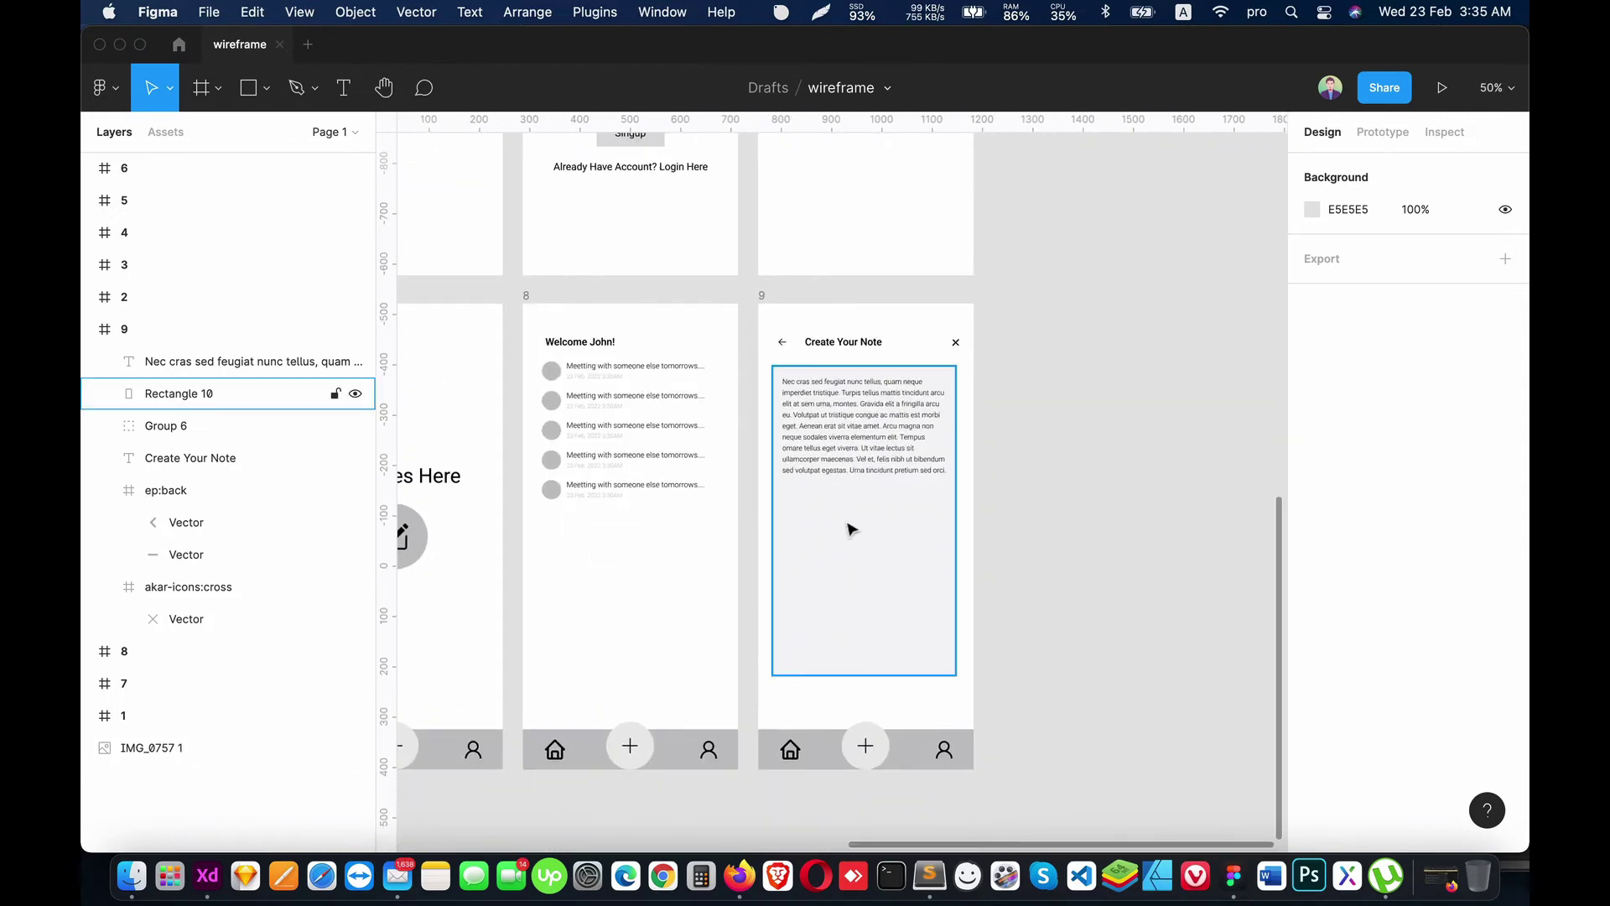
{"action": "scroll", "coordinate": [849, 529], "scroll_direction": "up", "scroll_amount": 5}
{"action": "scroll", "coordinate": [864, 524], "scroll_direction": "down", "scroll_amount": 4}
Step: Shorten the note background and draw a 365×51 bar beneath it, aligned to its left edge
{"action": "left_click", "coordinate": [872, 521]}
{"action": "left_click_drag", "start_coordinate": [884, 577], "coordinate": [886, 541]}
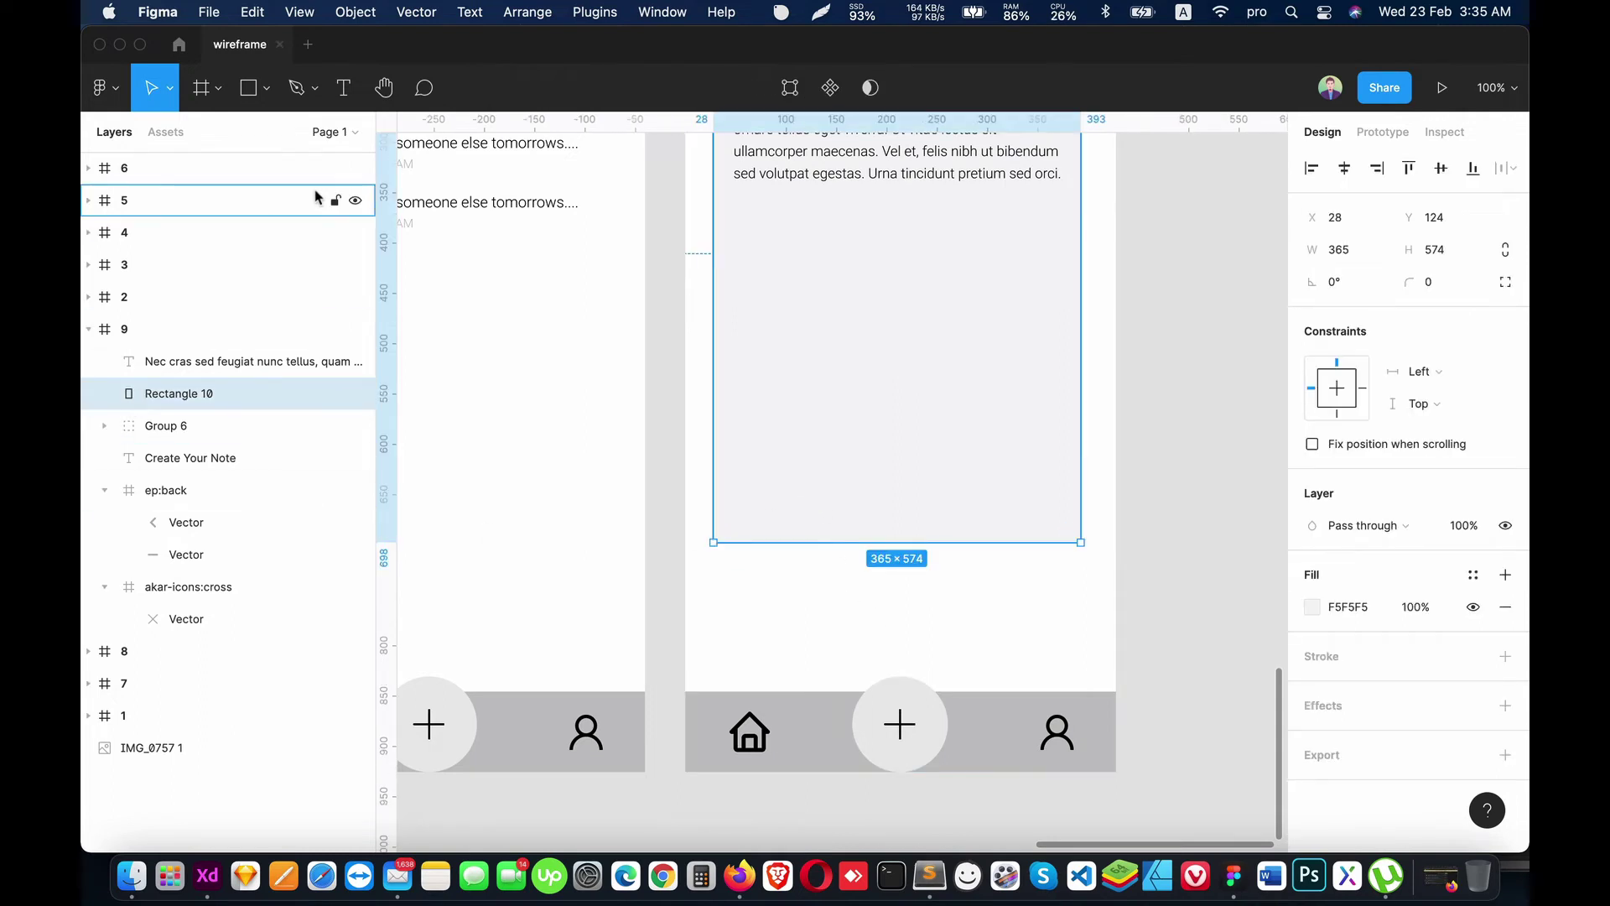
{"action": "left_click", "coordinate": [266, 88]}
{"action": "left_click", "coordinate": [195, 136]}
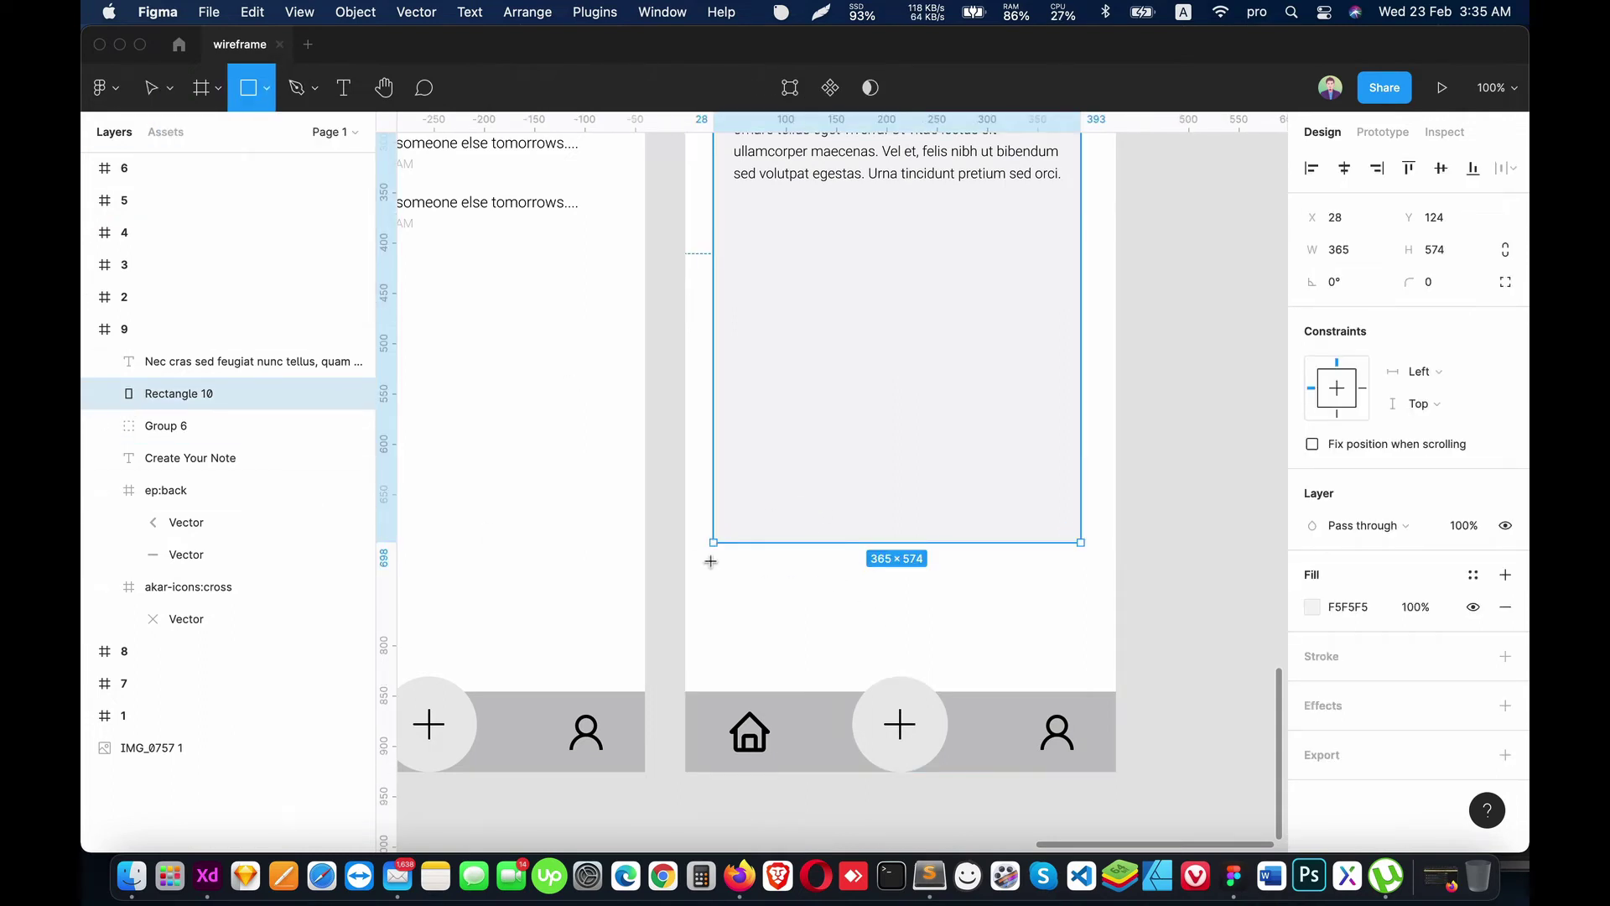
{"action": "left_click_drag", "start_coordinate": [710, 561], "coordinate": [1081, 607]}
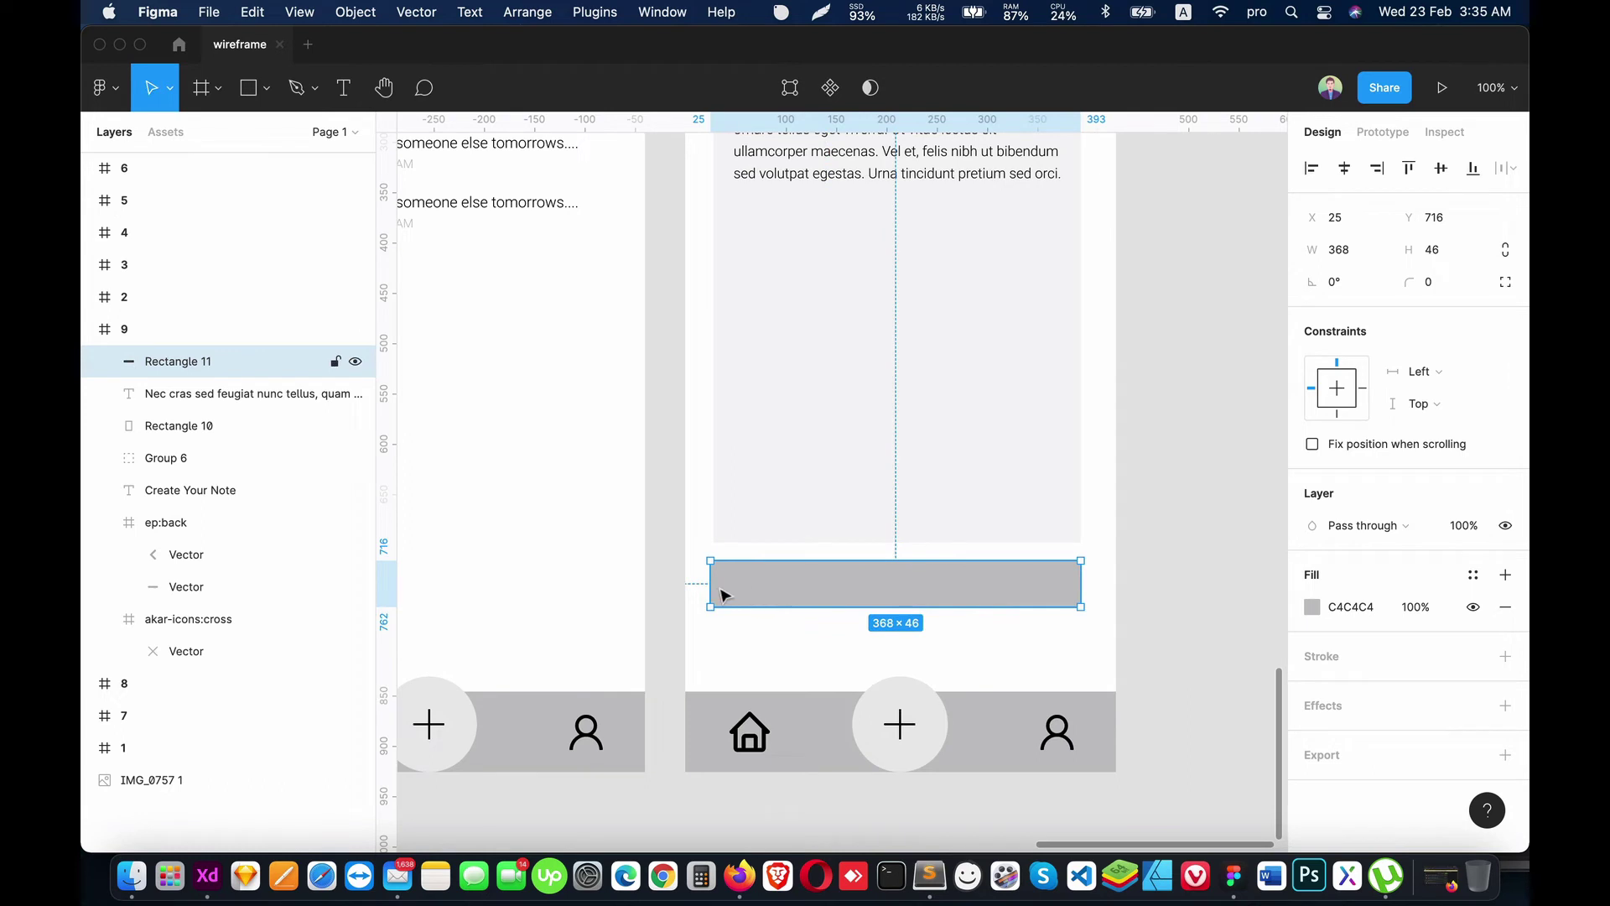
{"action": "left_click_drag", "start_coordinate": [712, 584], "coordinate": [715, 585]}
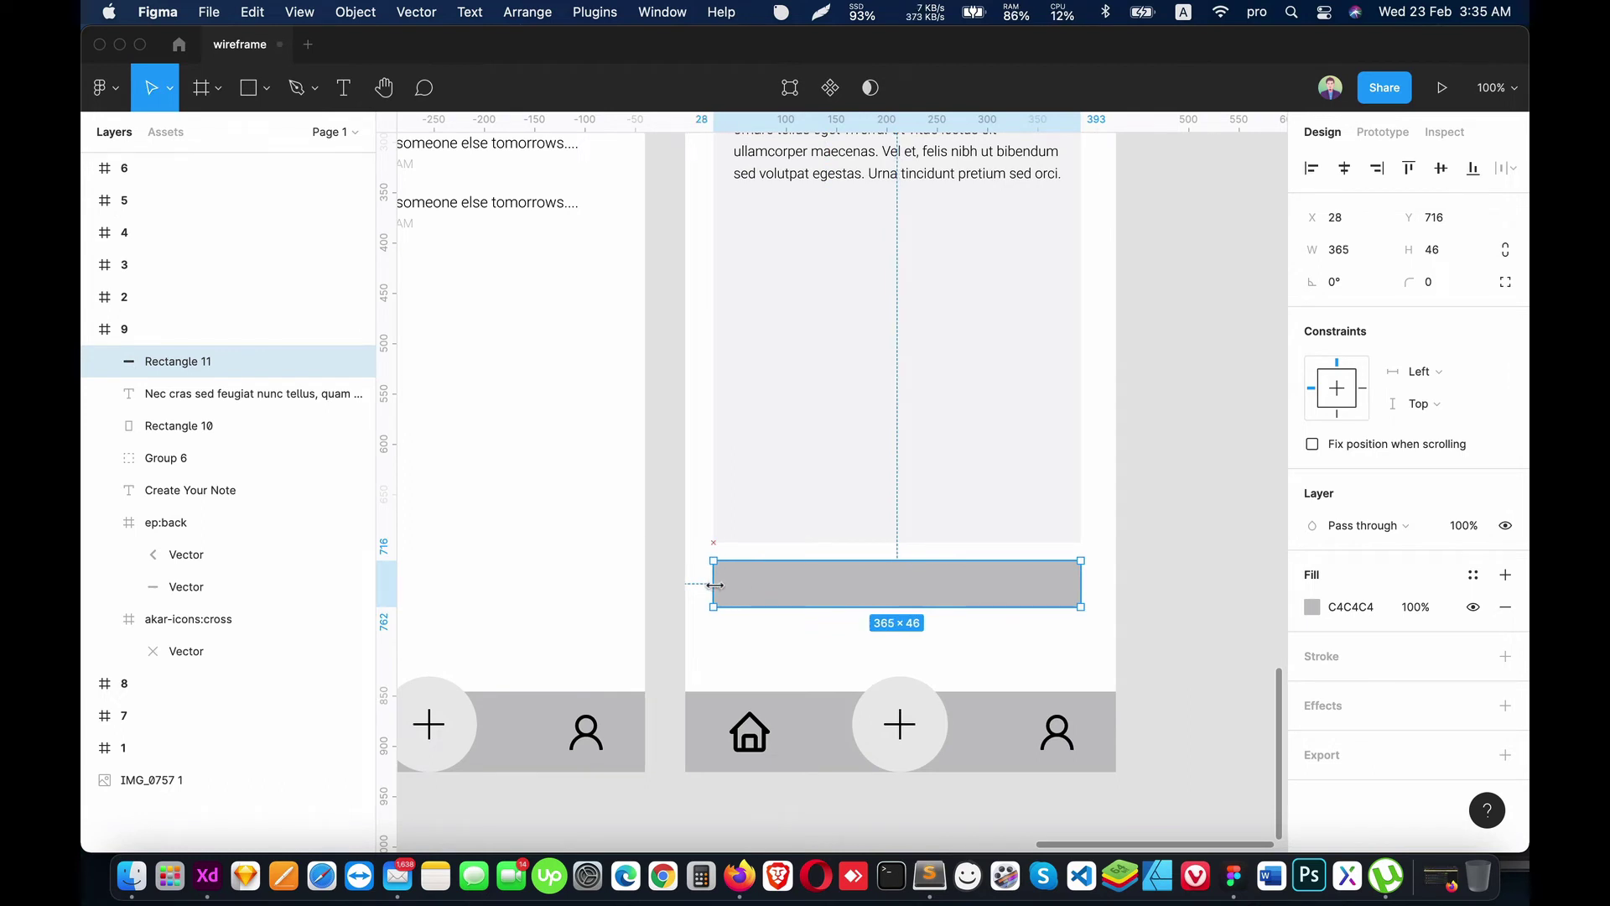
{"action": "left_click_drag", "start_coordinate": [904, 605], "coordinate": [905, 610]}
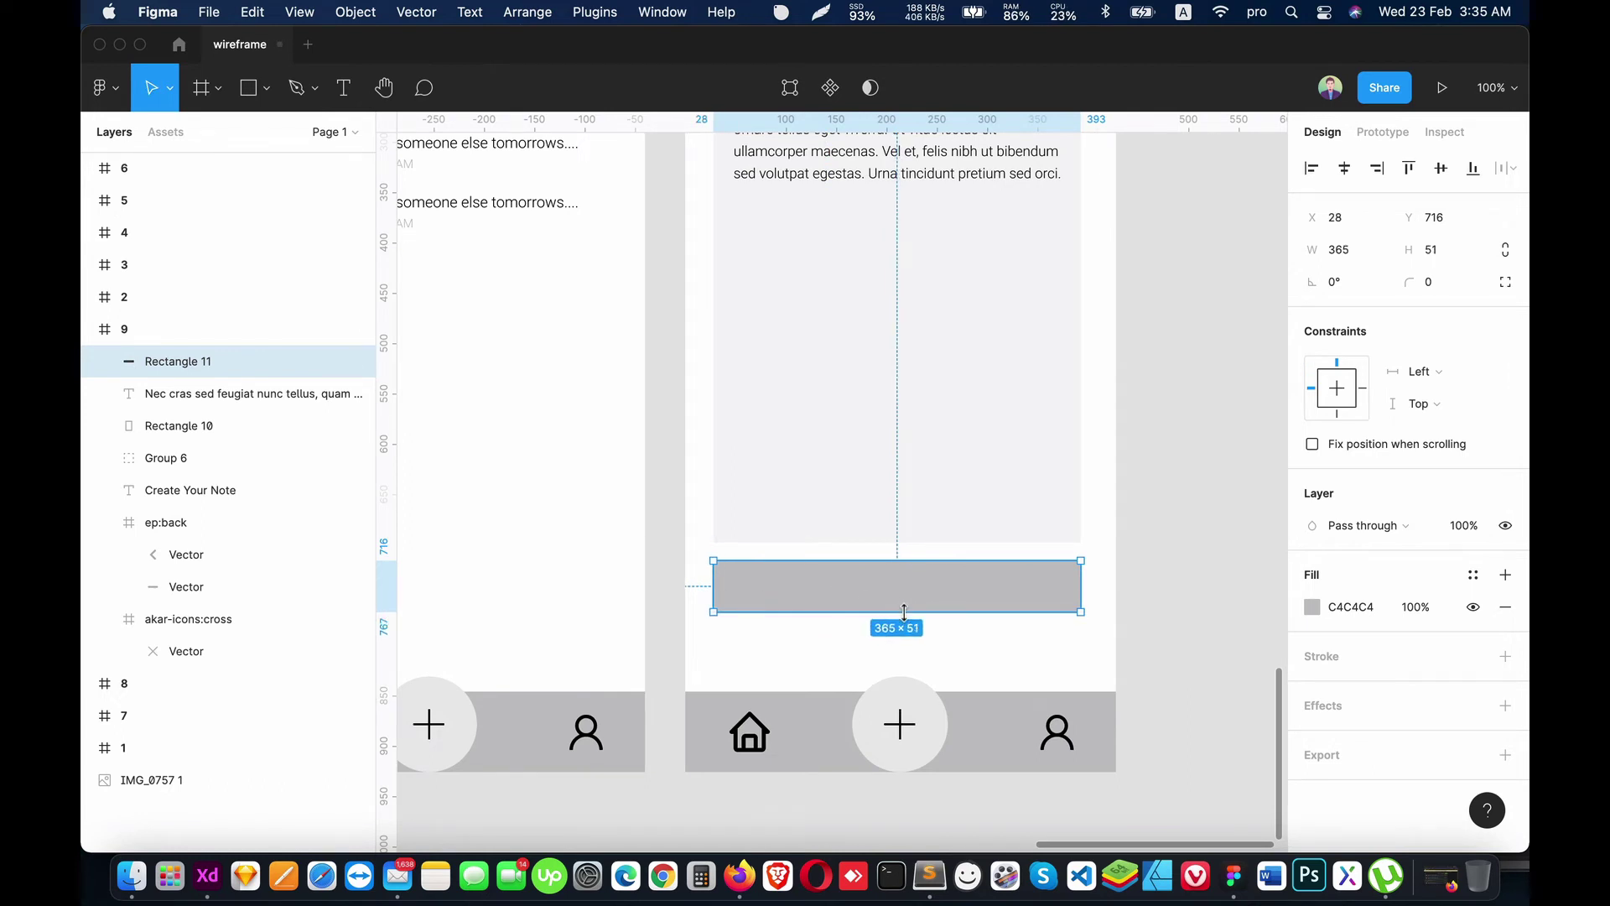
Step: Give the new bar a pale grey EAEAEA fill
{"action": "left_click", "coordinate": [1314, 611]}
{"action": "left_click_drag", "start_coordinate": [1111, 464], "coordinate": [1022, 389]}
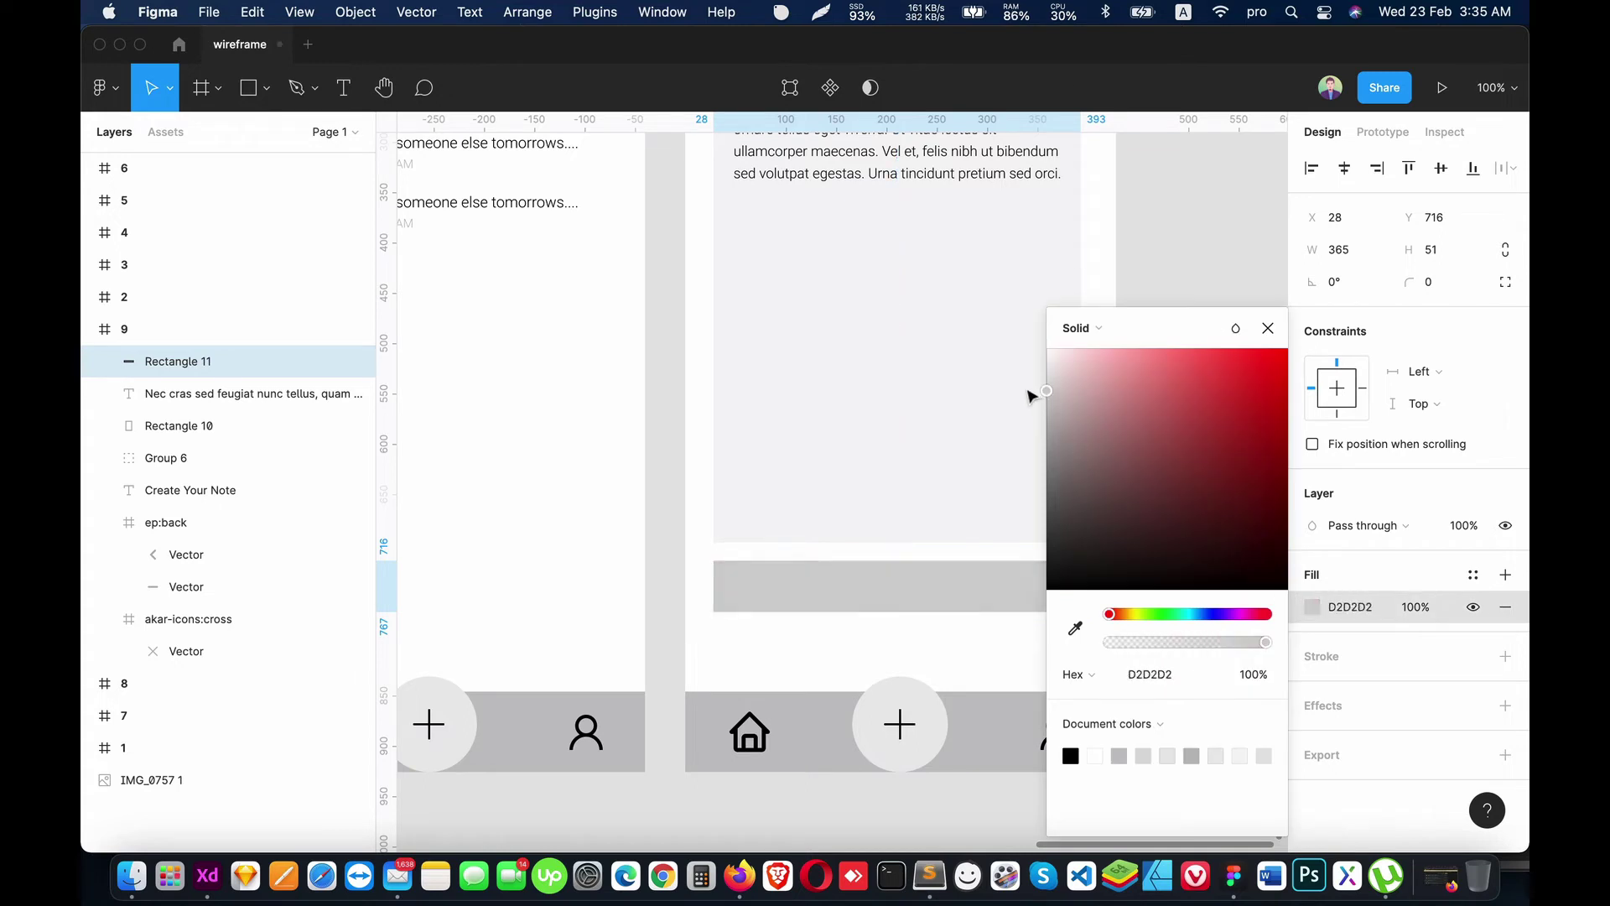
{"action": "left_click", "coordinate": [1018, 383]}
{"action": "scroll", "coordinate": [906, 636], "scroll_direction": "up", "scroll_amount": 2}
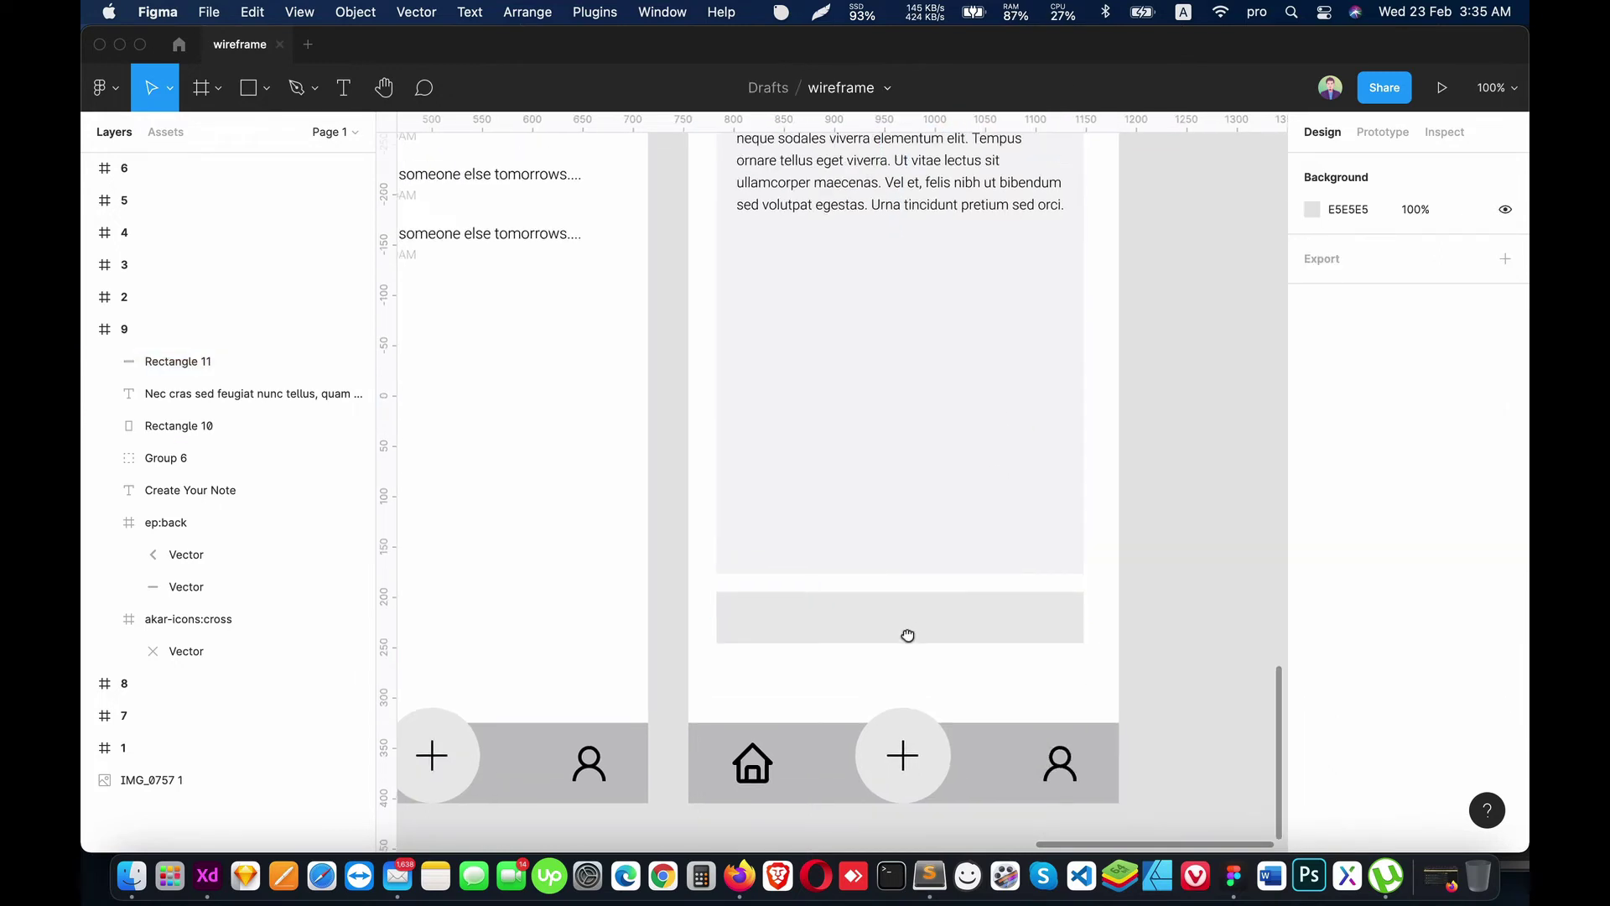
{"action": "left_click", "coordinate": [916, 643]}
Step: Launch Iconify, browse image icons, then import the outlined camera icon into frame 9
{"action": "left_click", "coordinate": [602, 17]}
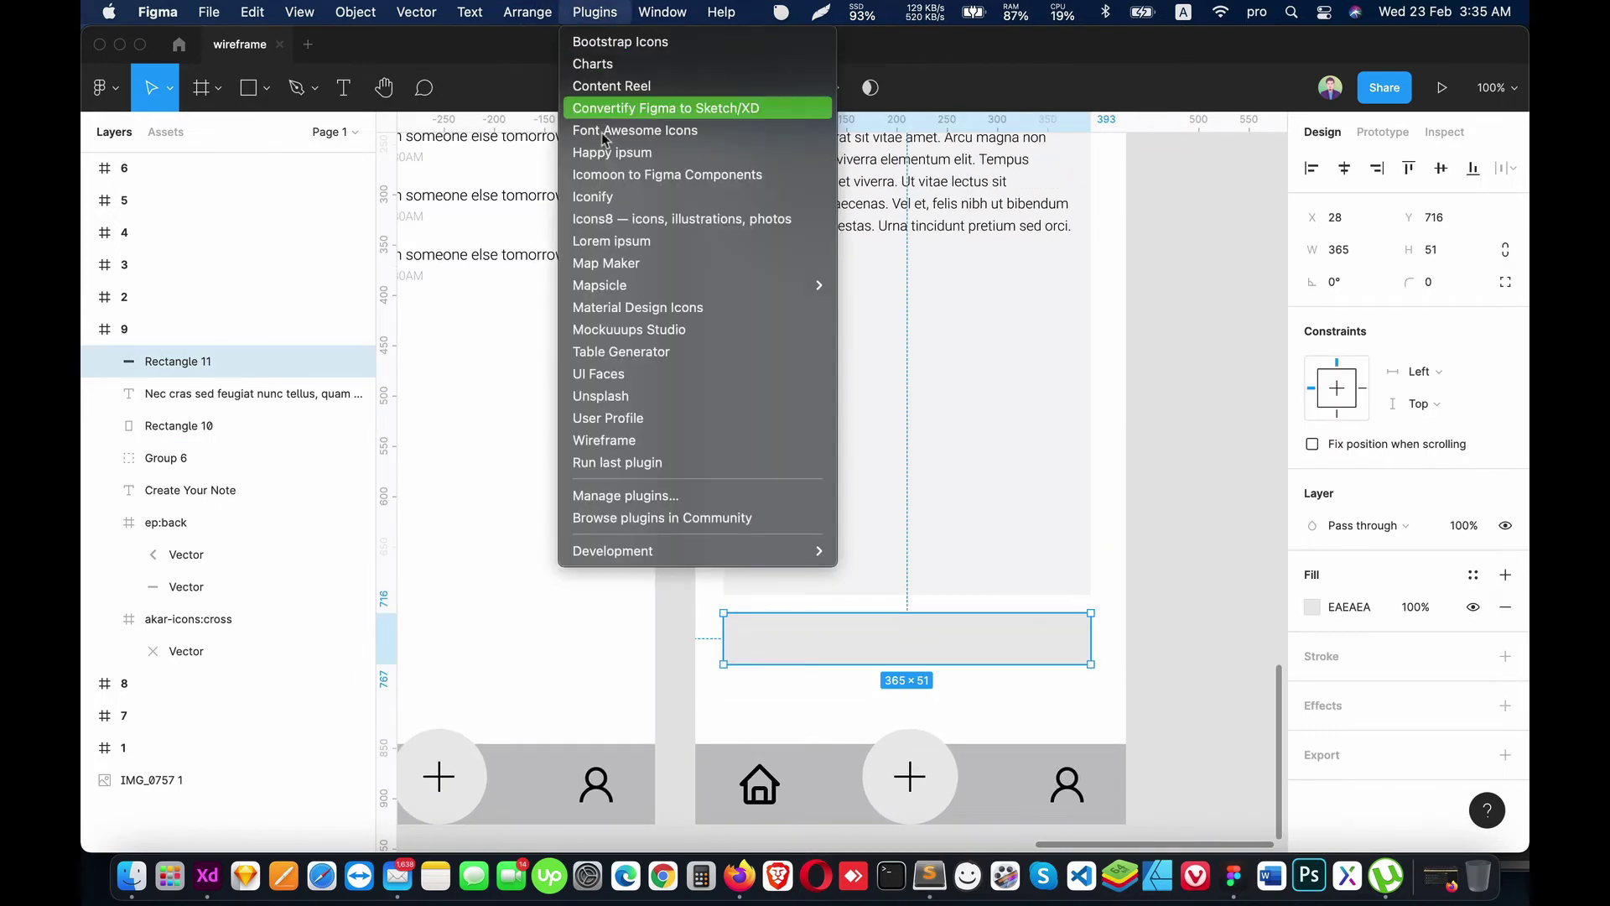
{"action": "left_click", "coordinate": [985, 312]}
{"action": "type", "text": "image"}
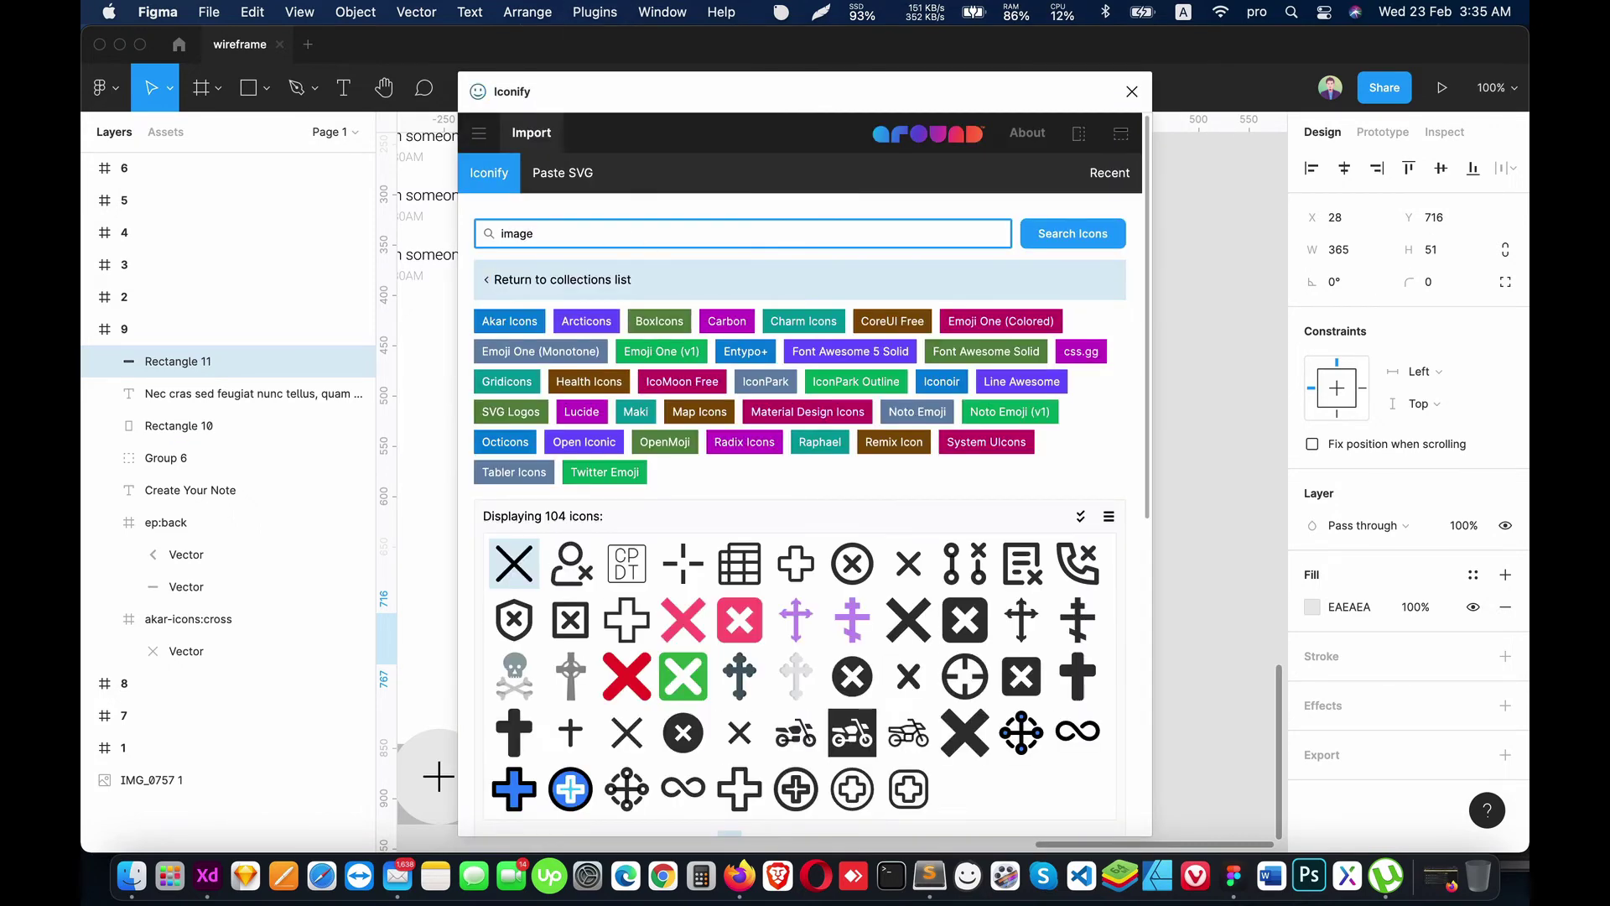
{"action": "key", "text": "Return"}
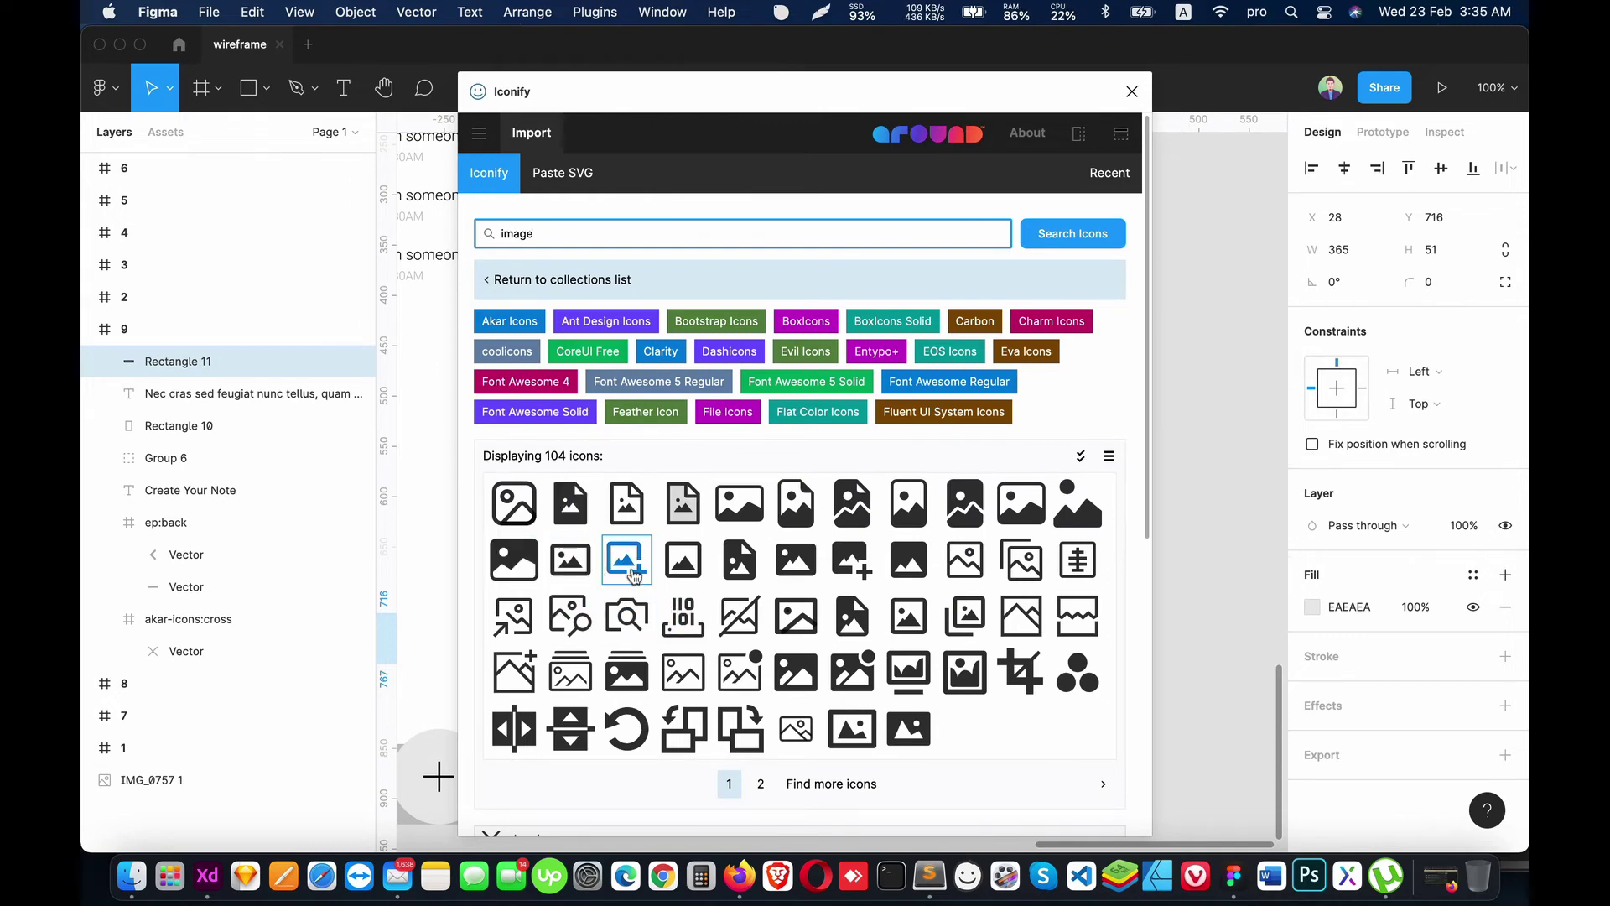
{"action": "left_click", "coordinate": [633, 575]}
{"action": "left_click", "coordinate": [715, 453]}
{"action": "scroll", "coordinate": [684, 382], "scroll_direction": "up", "scroll_amount": 5}
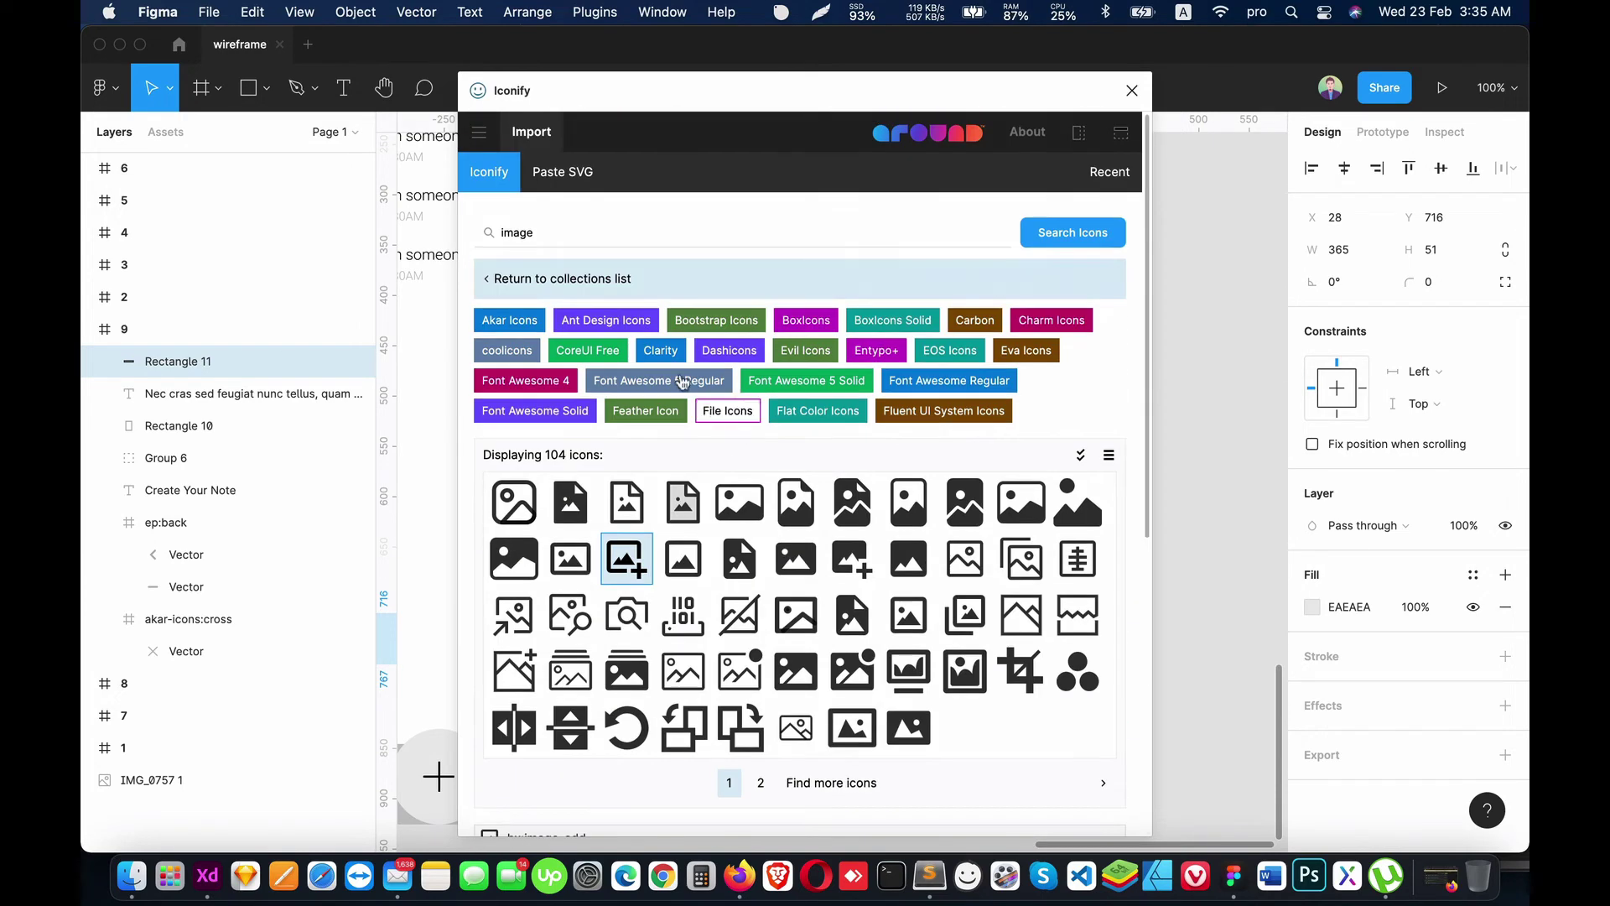
{"action": "left_click", "coordinate": [605, 239]}
{"action": "type", "text": "camera"}
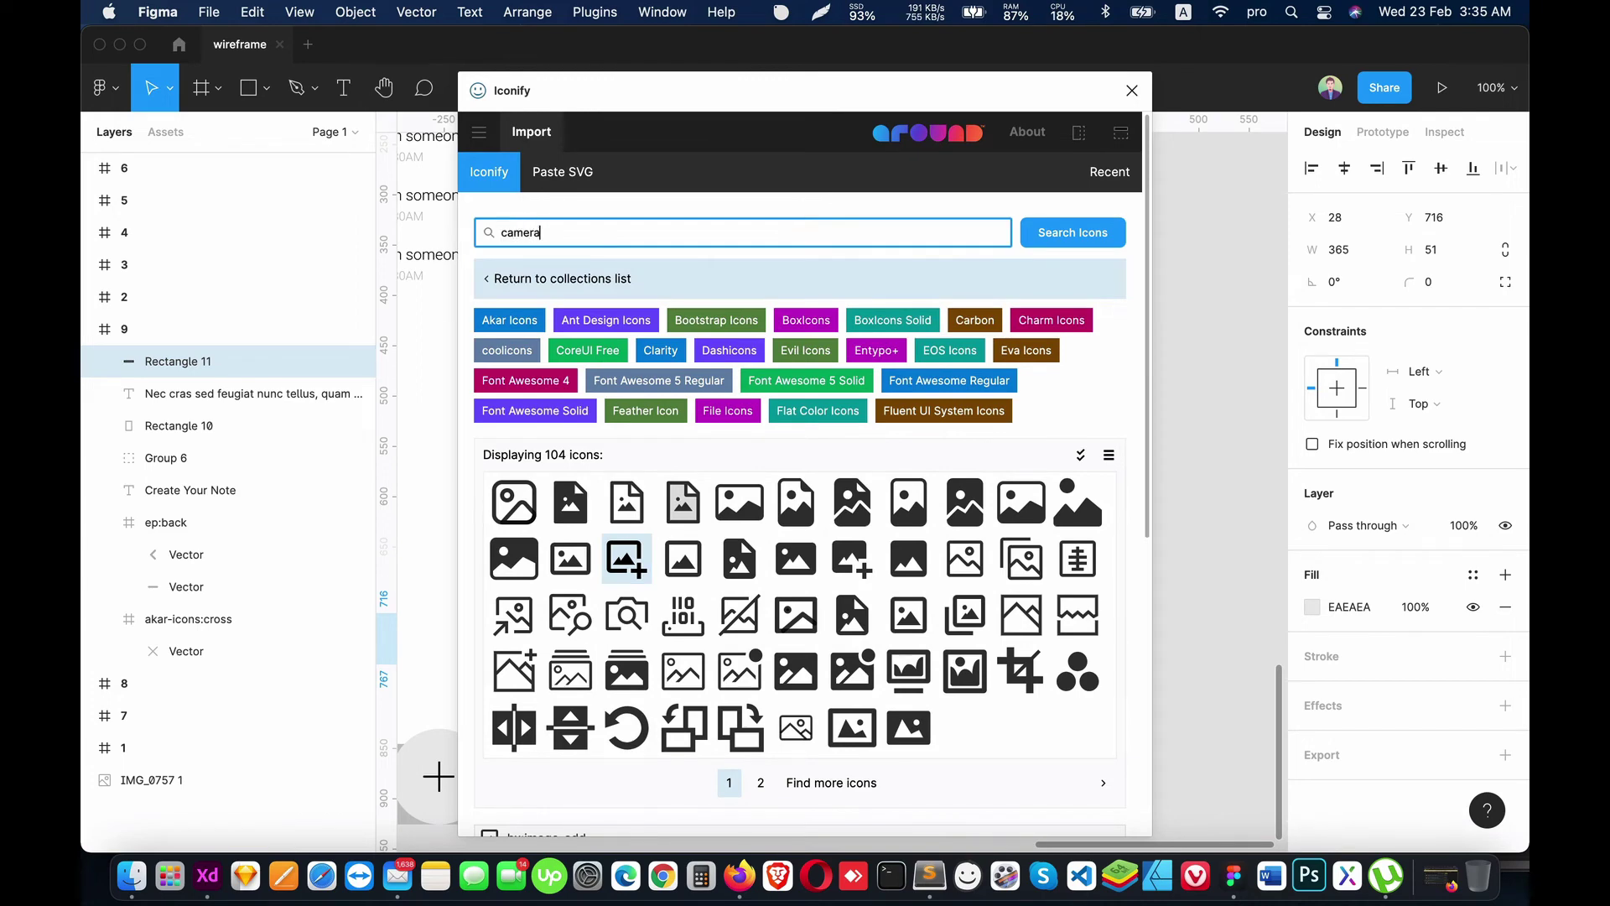
{"action": "key", "text": "Return"}
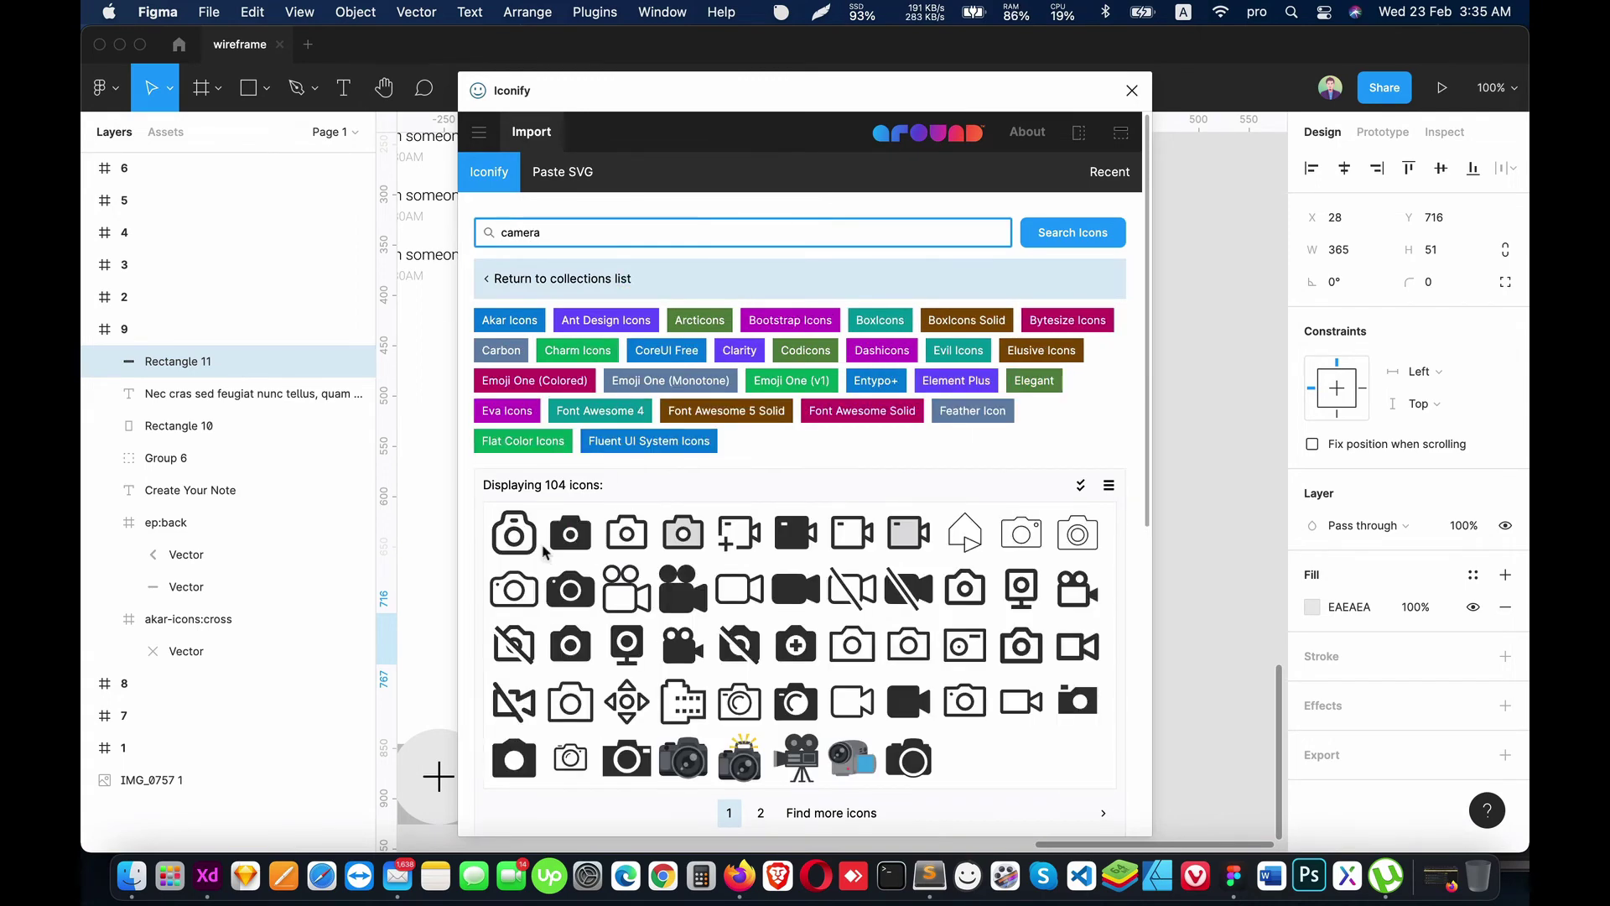
{"action": "left_click", "coordinate": [628, 533]}
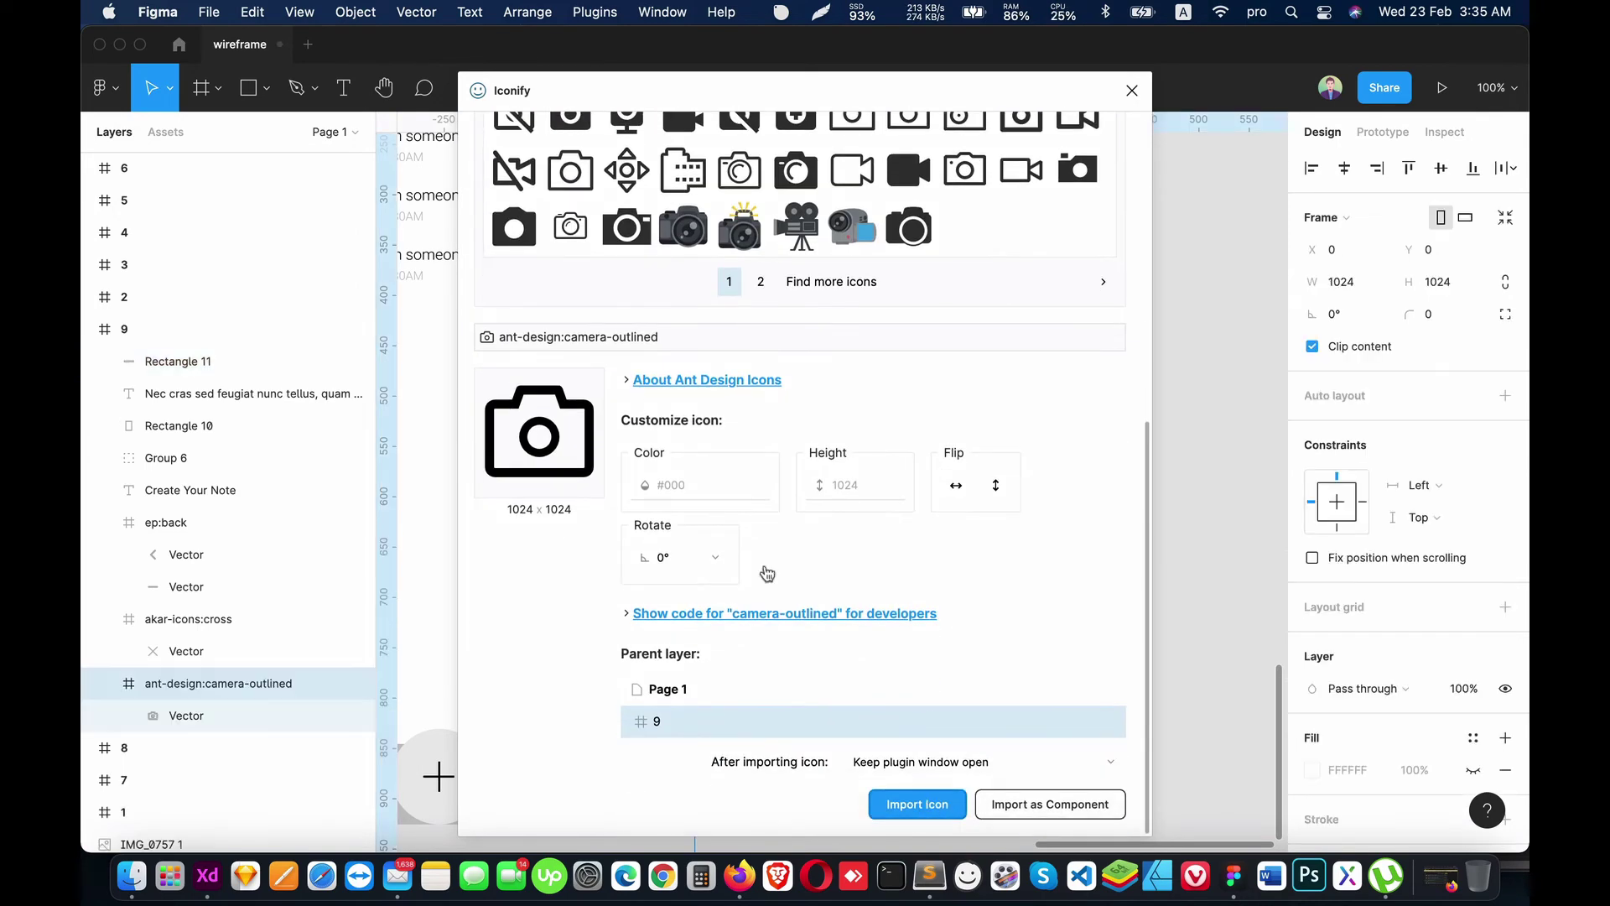
Step: Search Iconify for 'font' and import the ant-design font-size-outlined (Tt) icon
{"action": "scroll", "coordinate": [652, 348], "scroll_direction": "up", "scroll_amount": 5}
{"action": "left_click", "coordinate": [588, 231]}
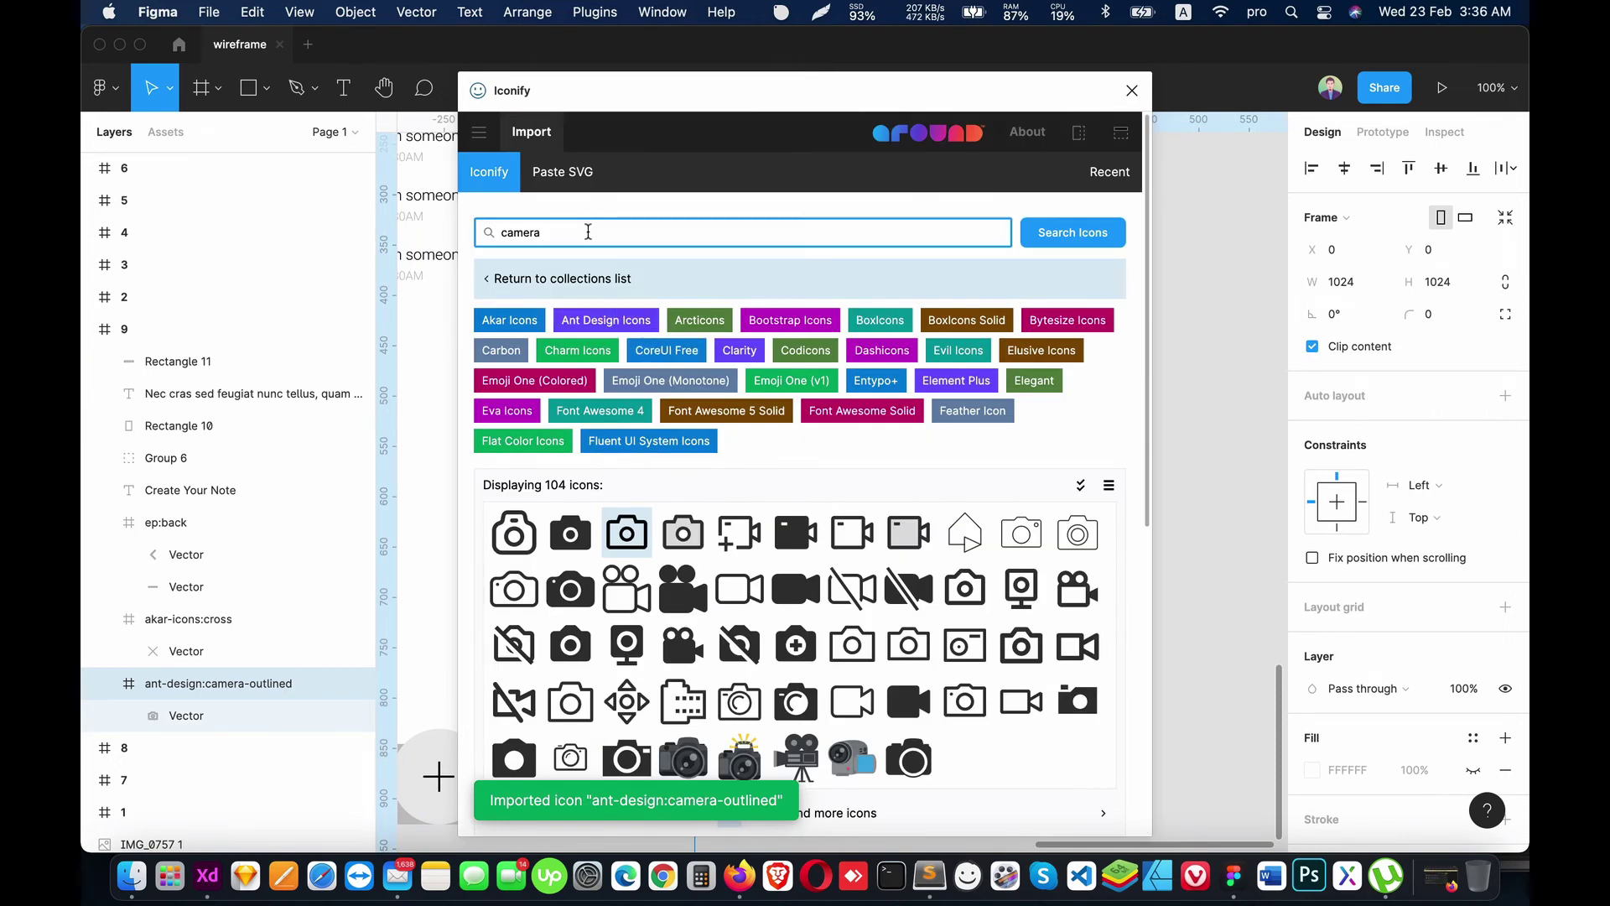
{"action": "double_click", "coordinate": [588, 232]}
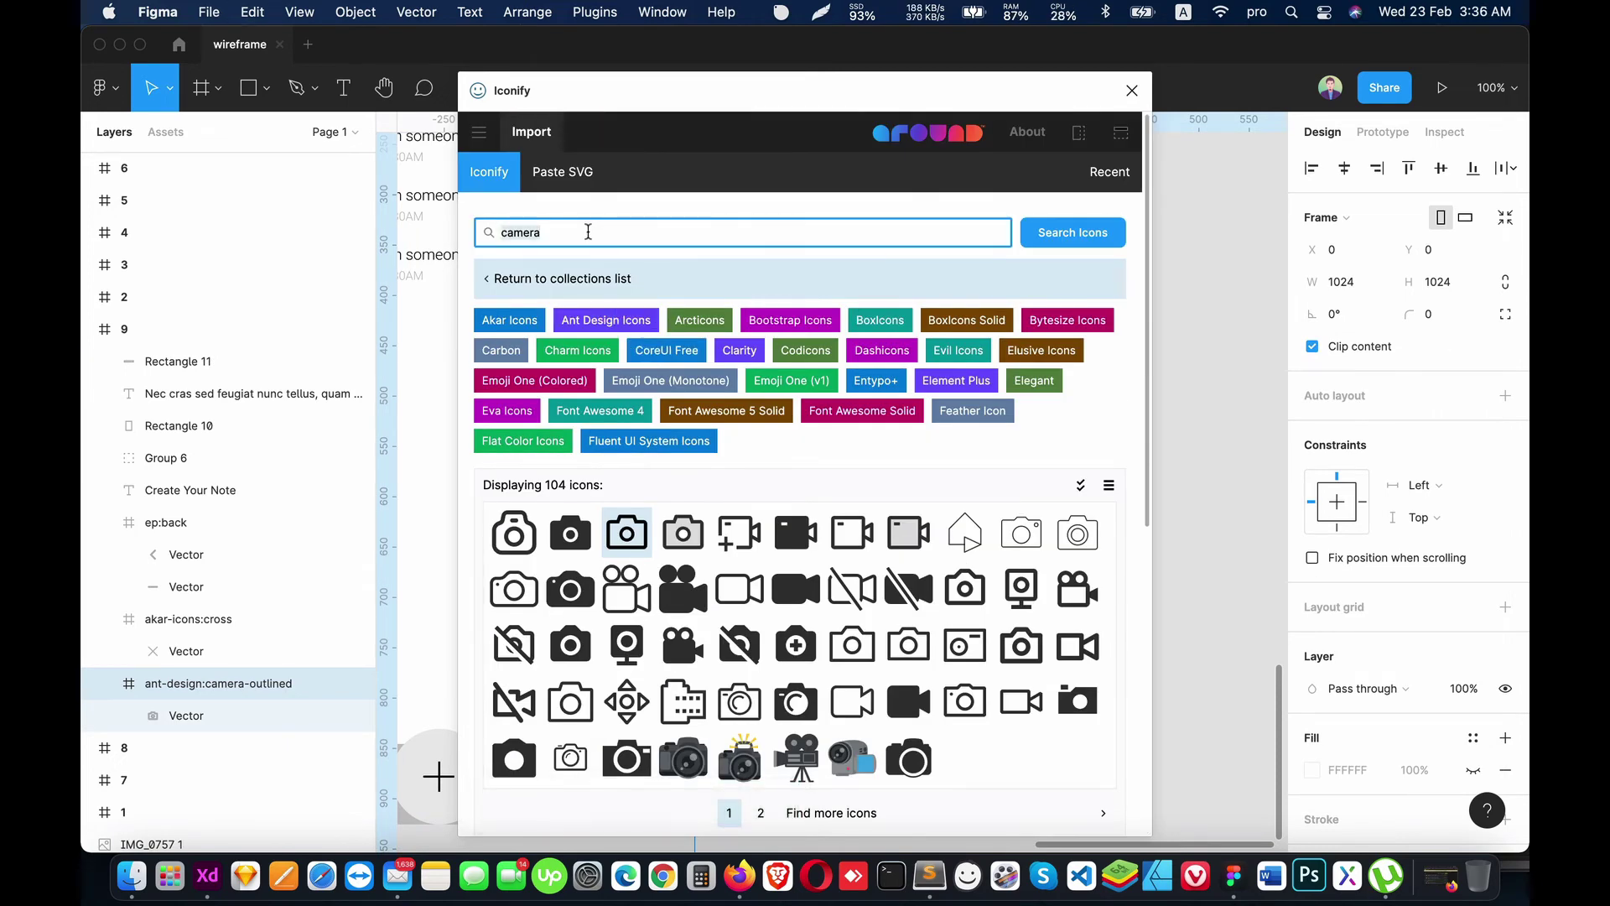
{"action": "type", "text": "font"}
{"action": "key", "text": "Return"}
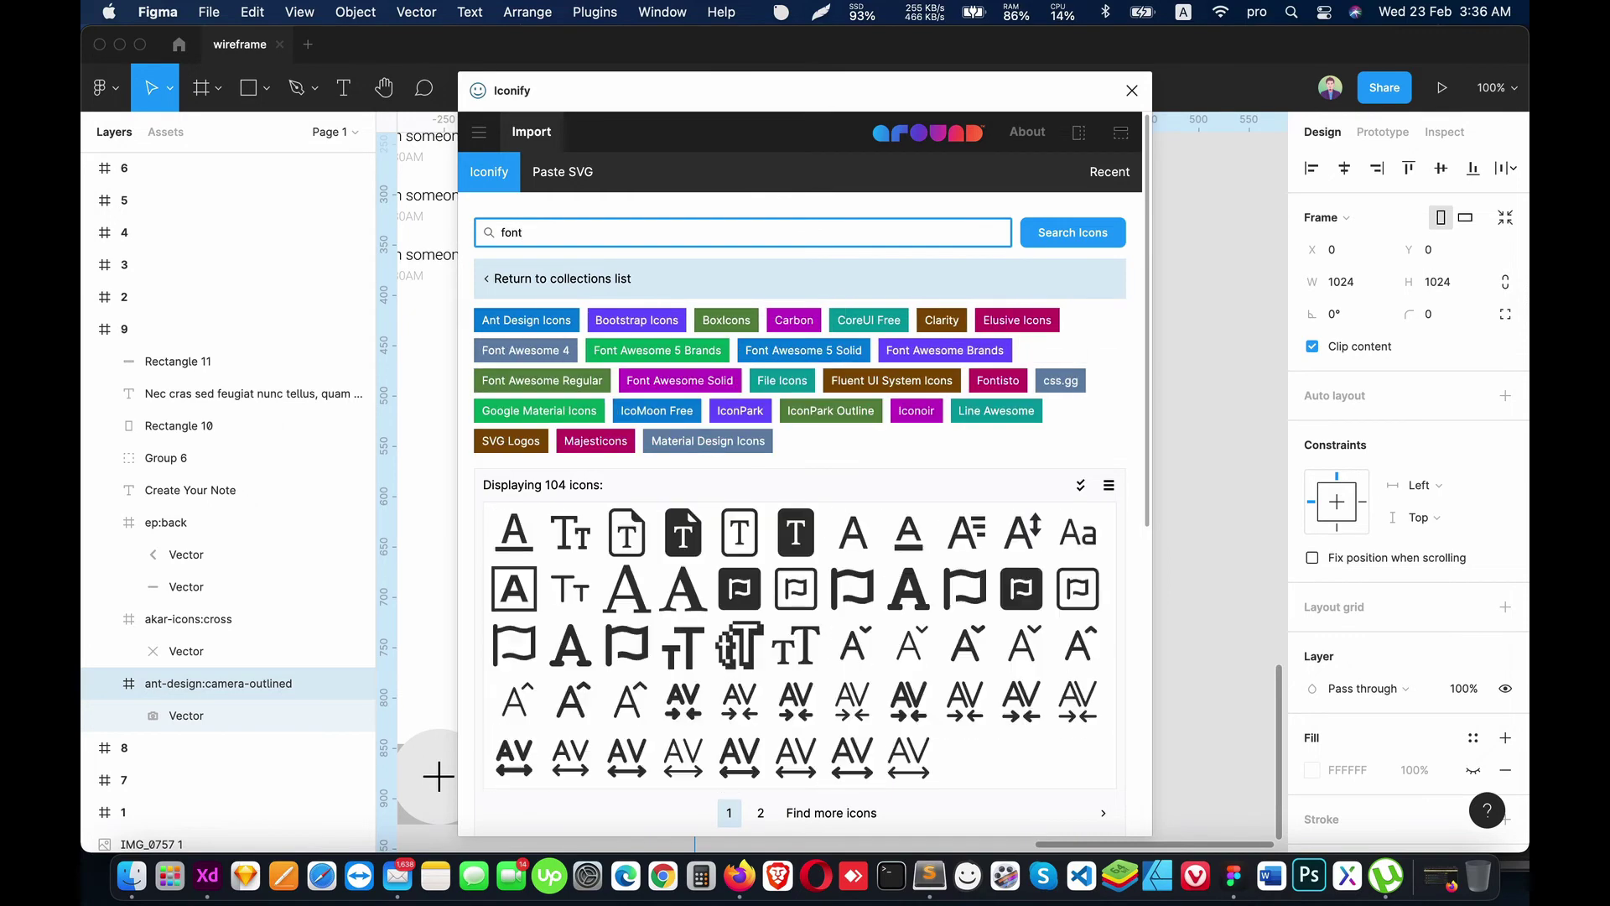
{"action": "left_click", "coordinate": [571, 532]}
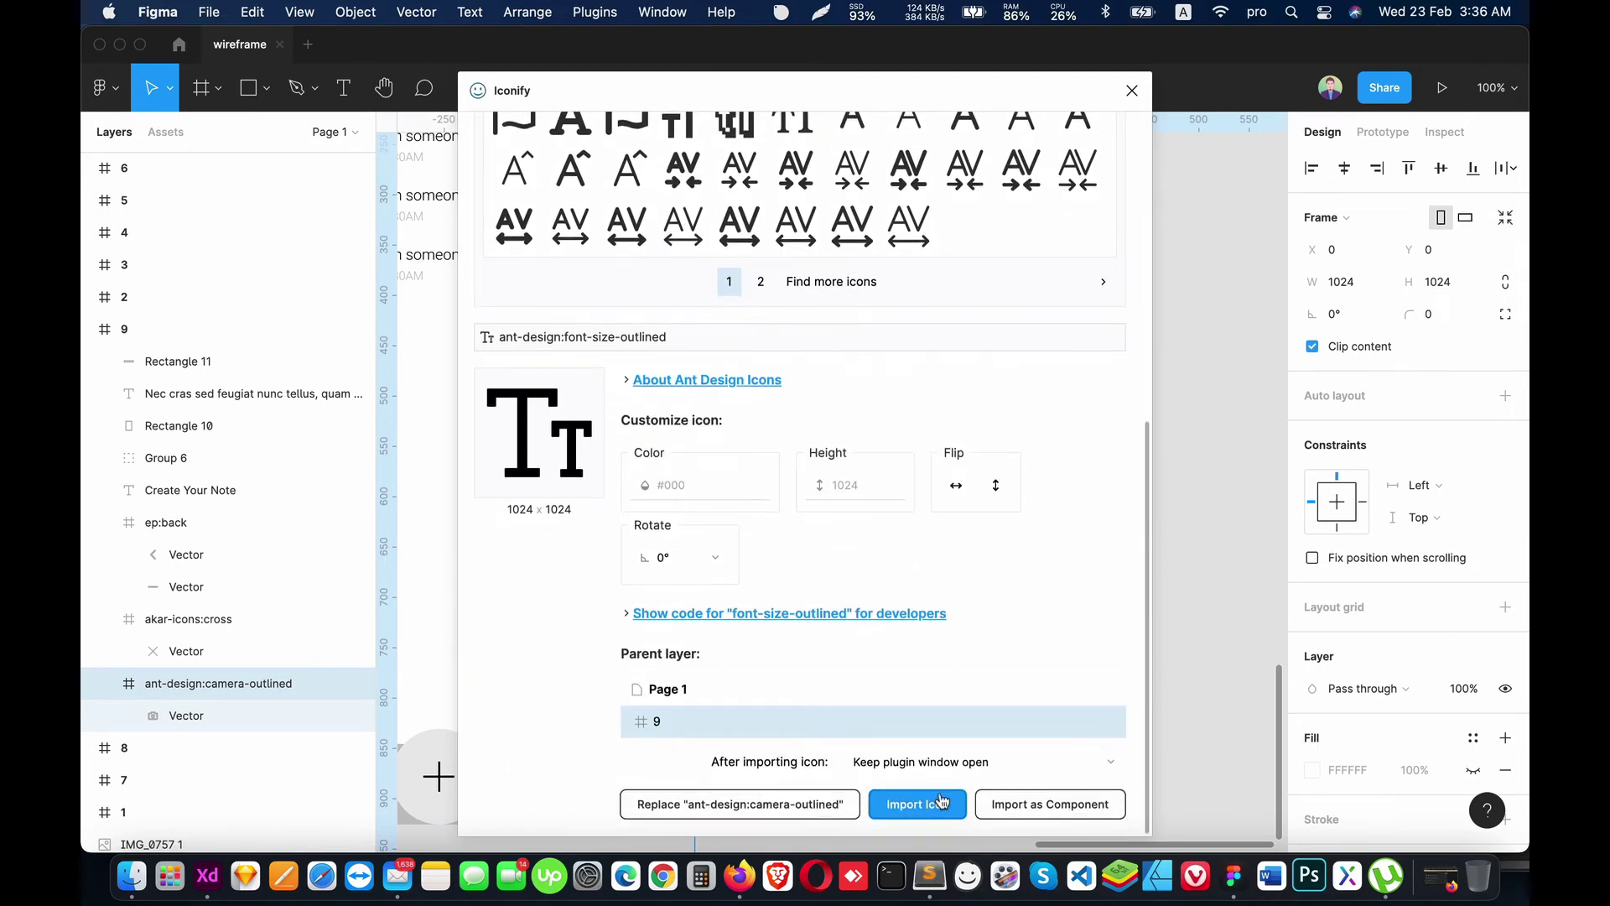
{"action": "left_click", "coordinate": [941, 799]}
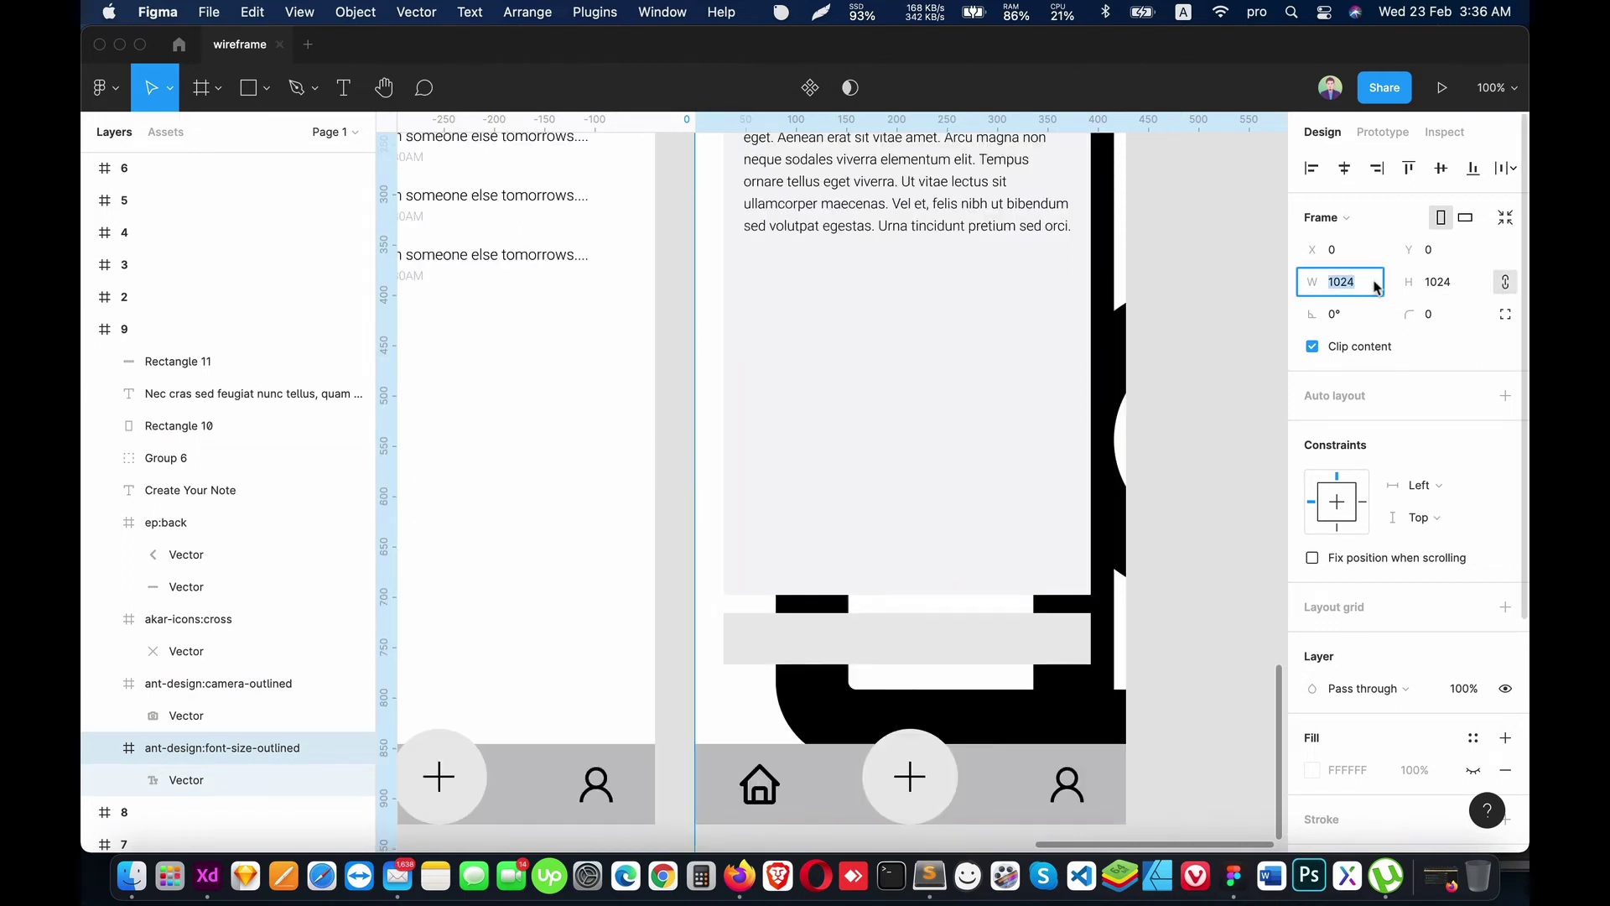
{"action": "type", "text": "30"}
Step: Resize the Tt and camera icons to a width of 30
{"action": "key", "text": "Return"}
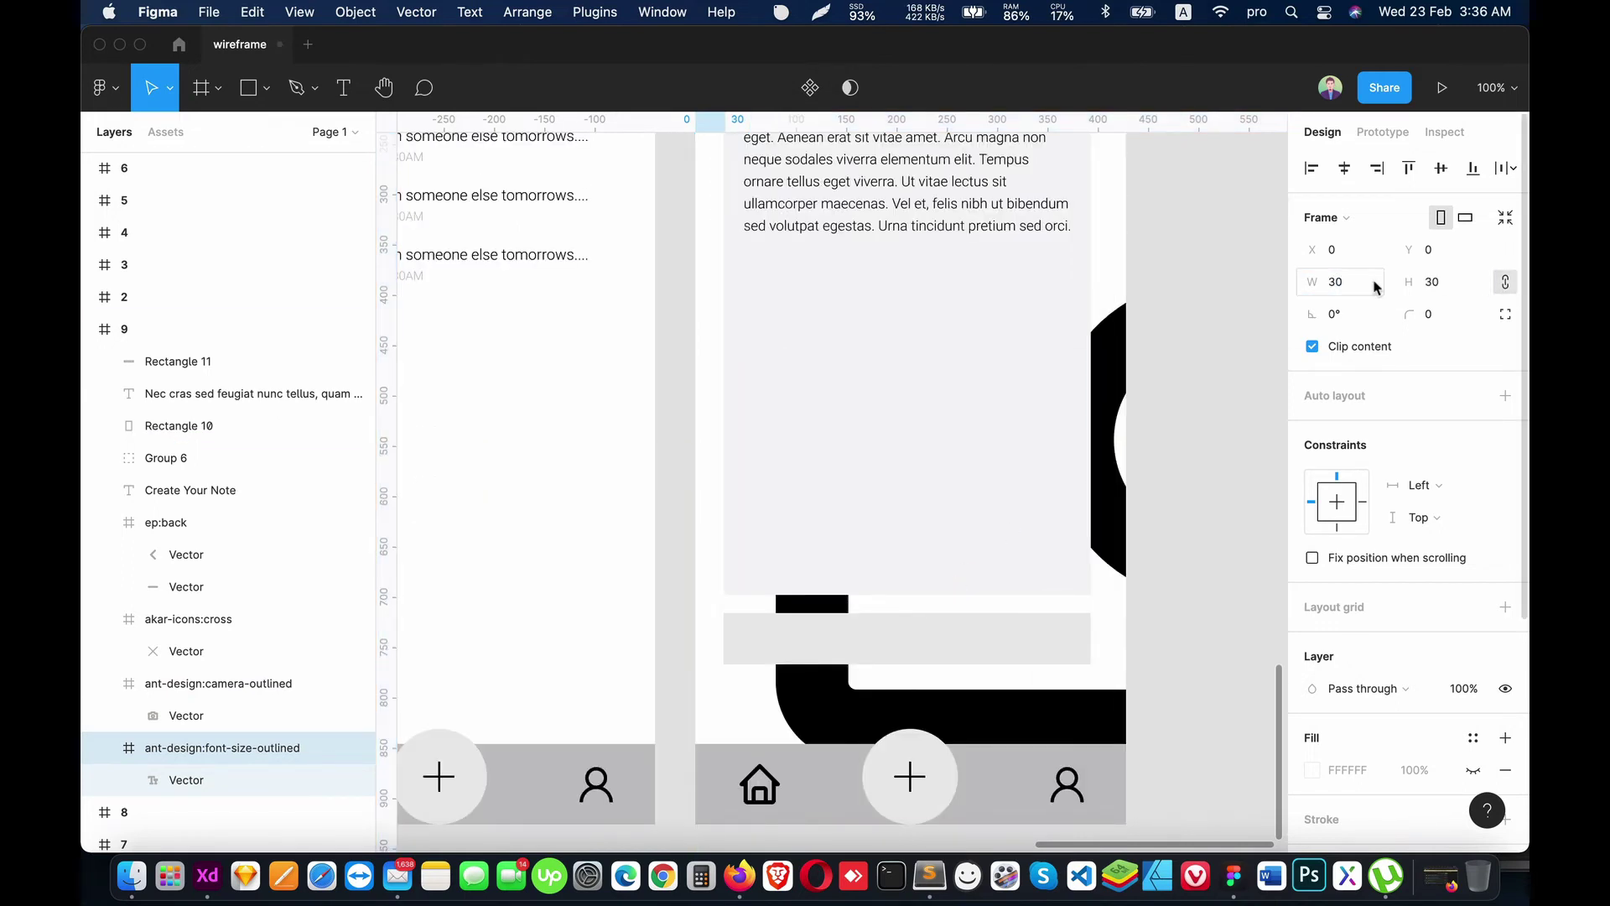
{"action": "left_click", "coordinate": [963, 729]}
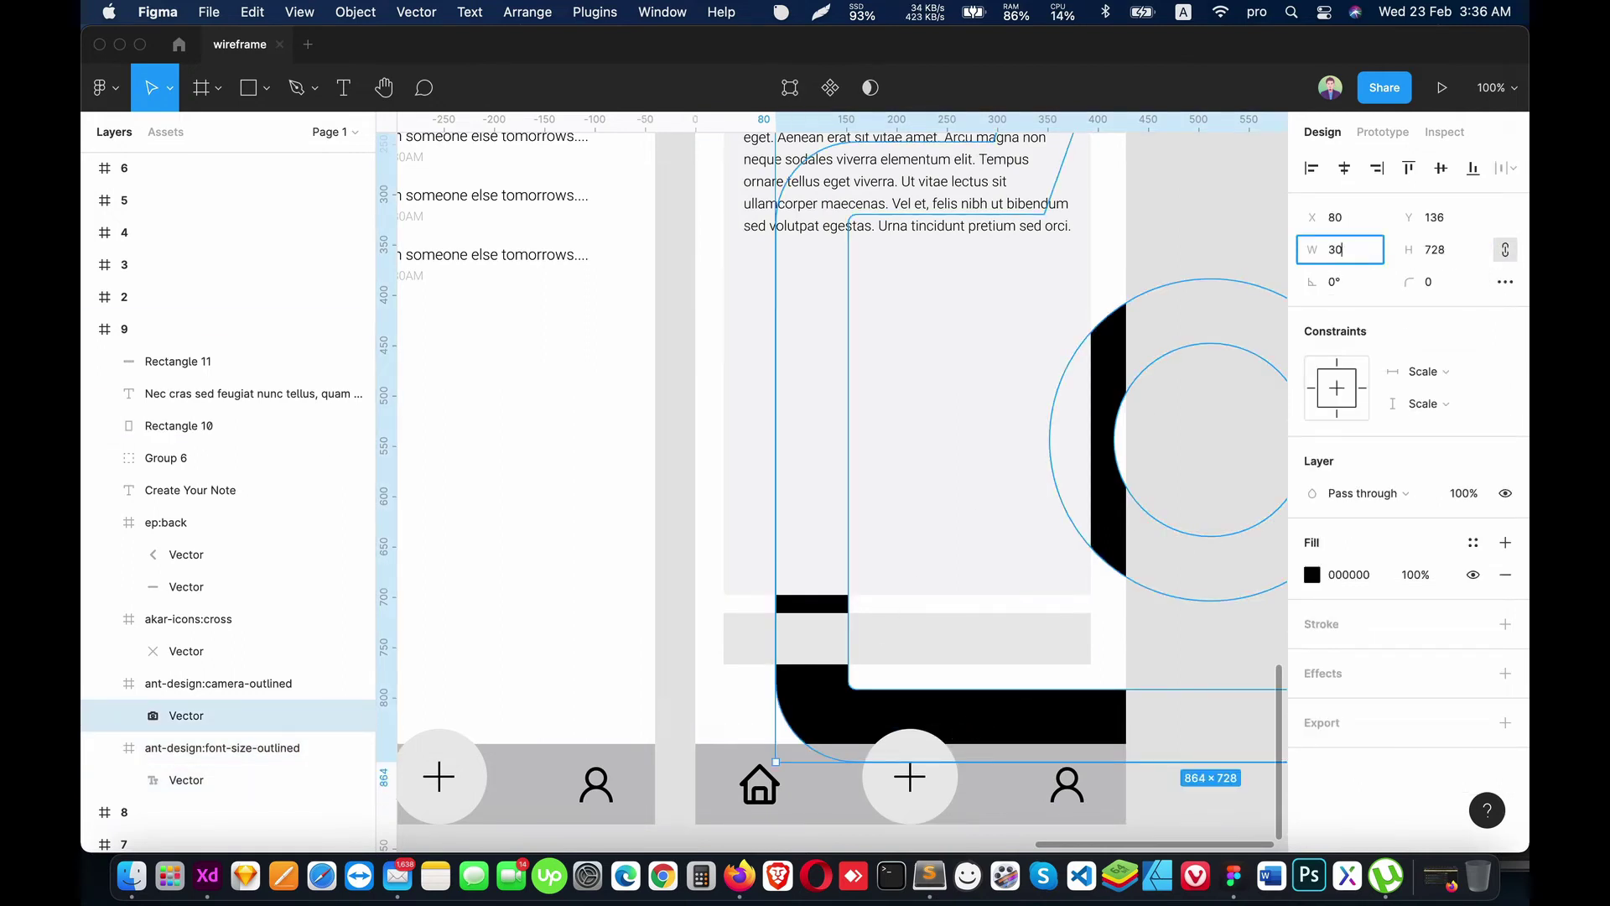
{"action": "key", "text": "Return"}
{"action": "scroll", "coordinate": [755, 419], "scroll_direction": "up", "scroll_amount": 2}
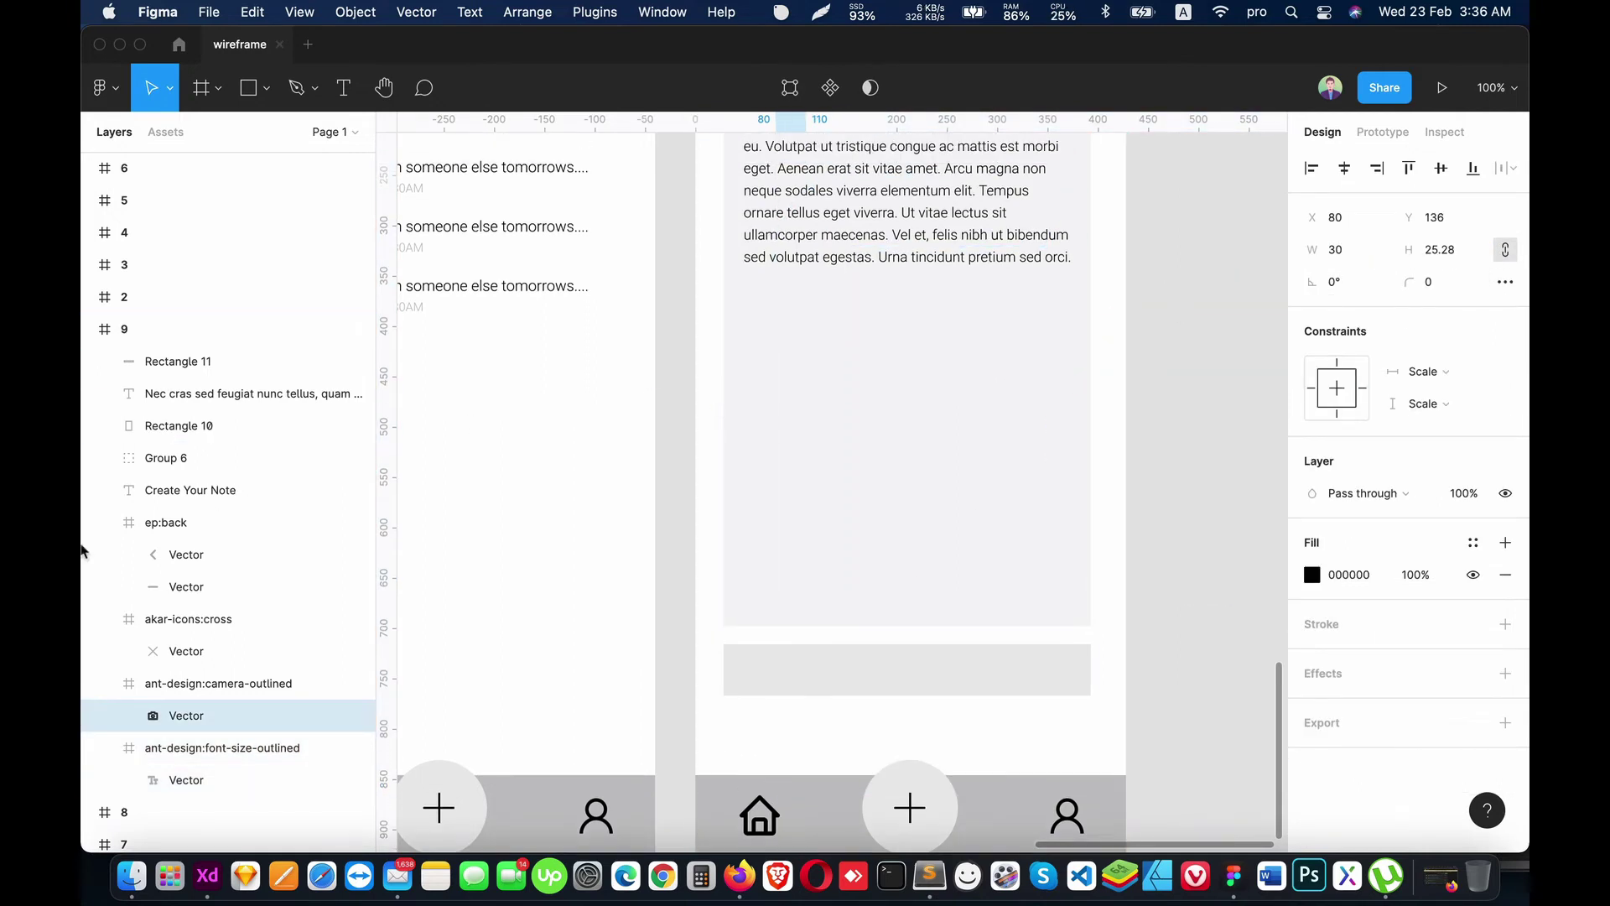
Step: Move the camera and cross vectors out of their Iconify frames and delete the empty camera frame
{"action": "left_click", "coordinate": [101, 683]}
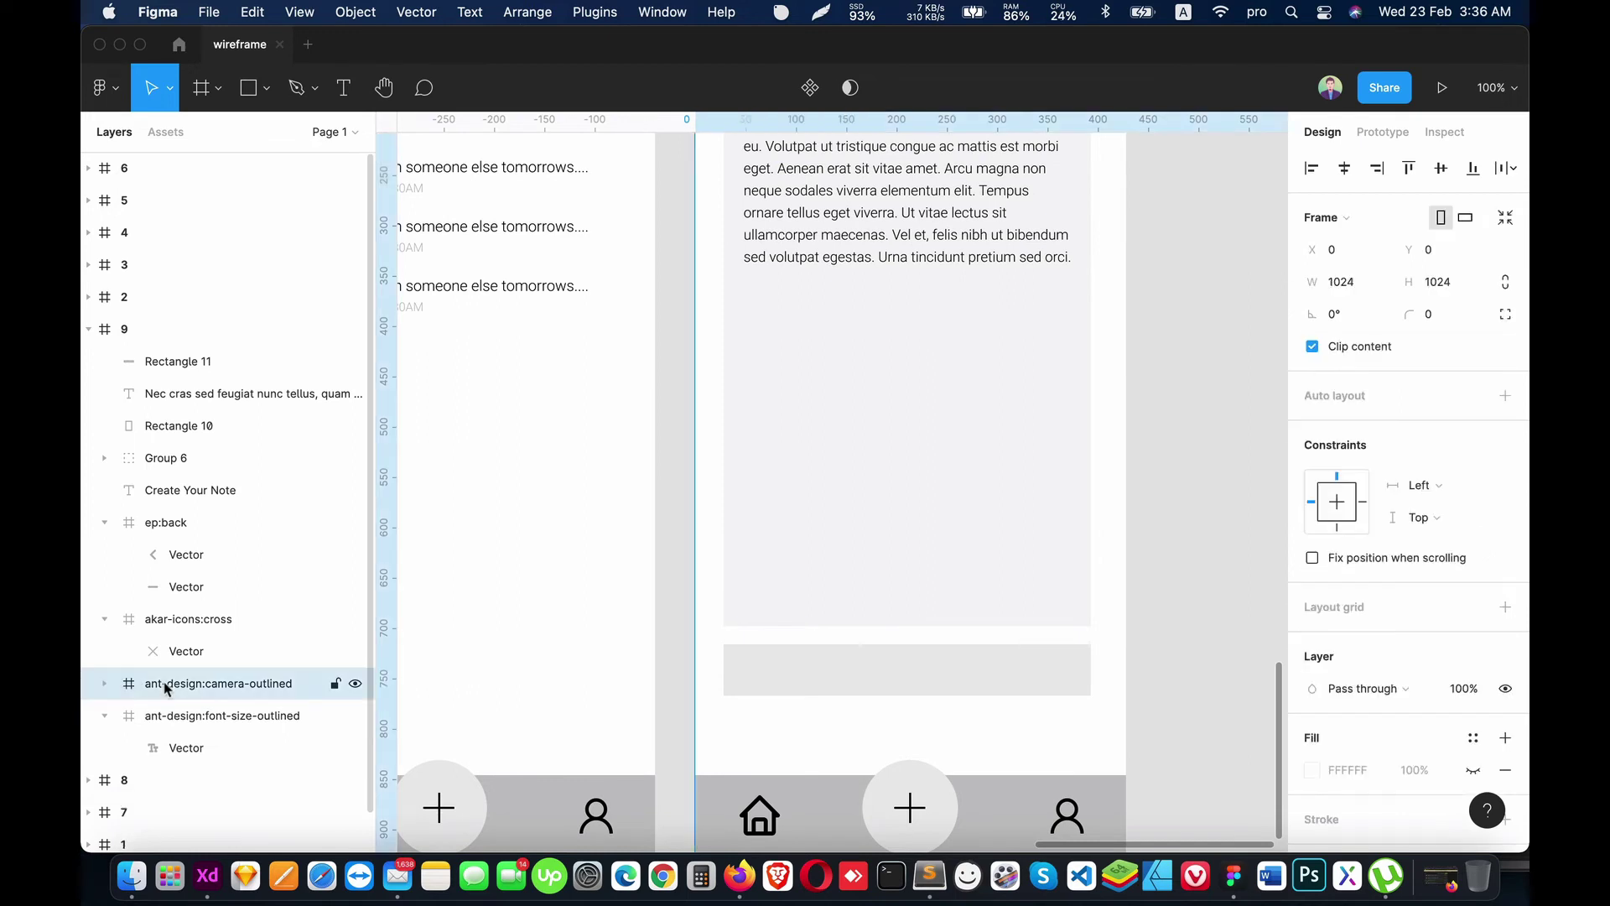
{"action": "left_click", "coordinate": [106, 619]}
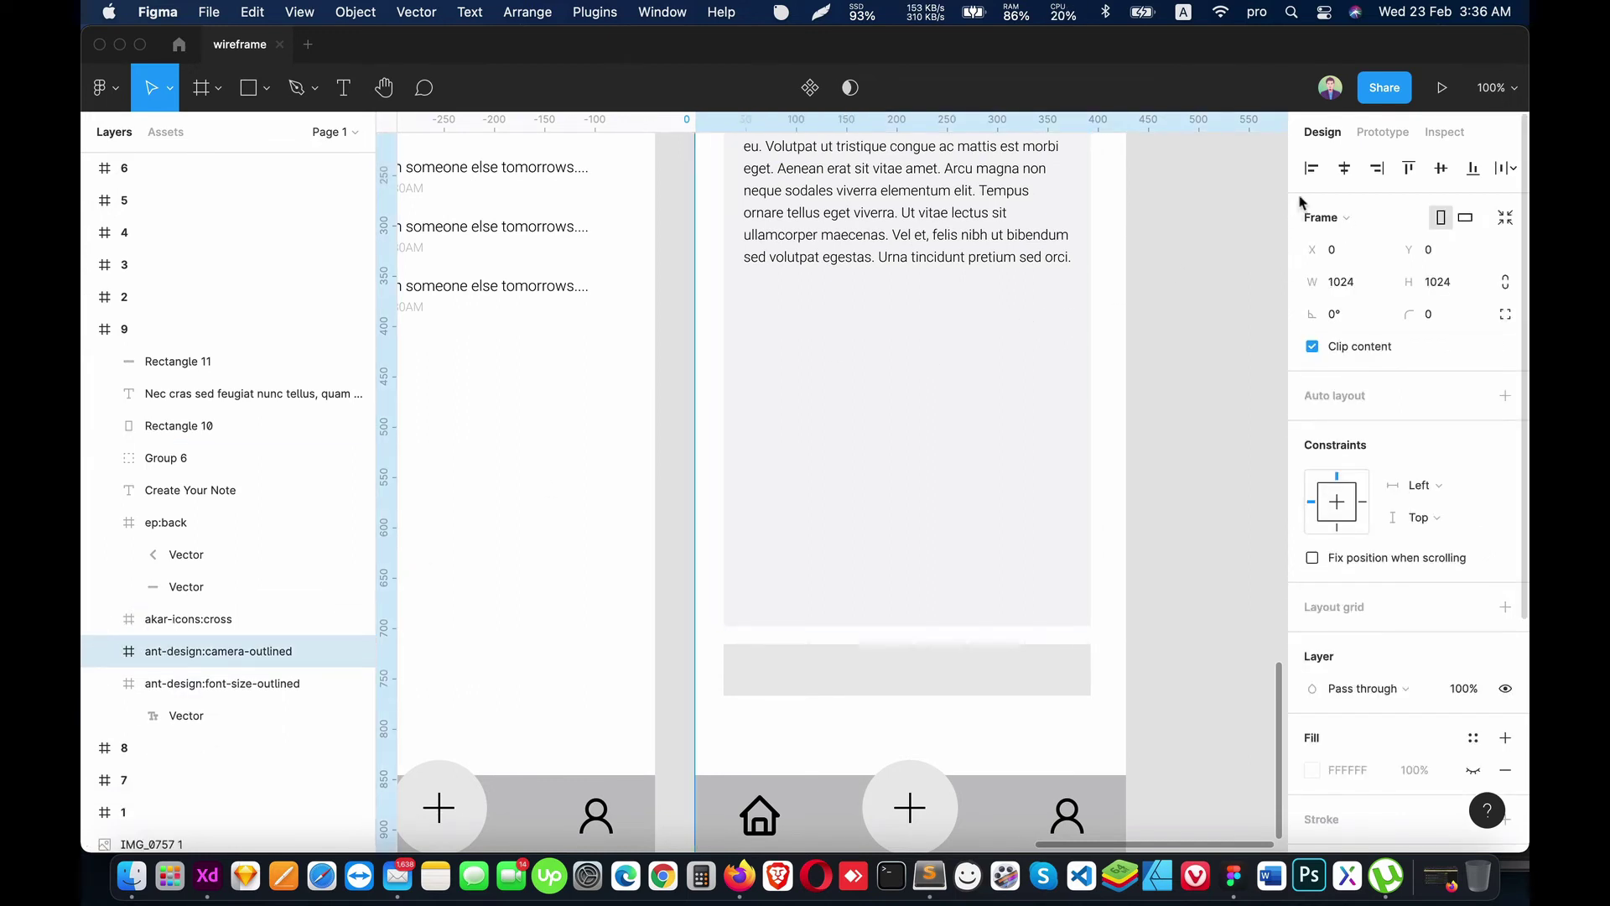
{"action": "left_click", "coordinate": [215, 619]}
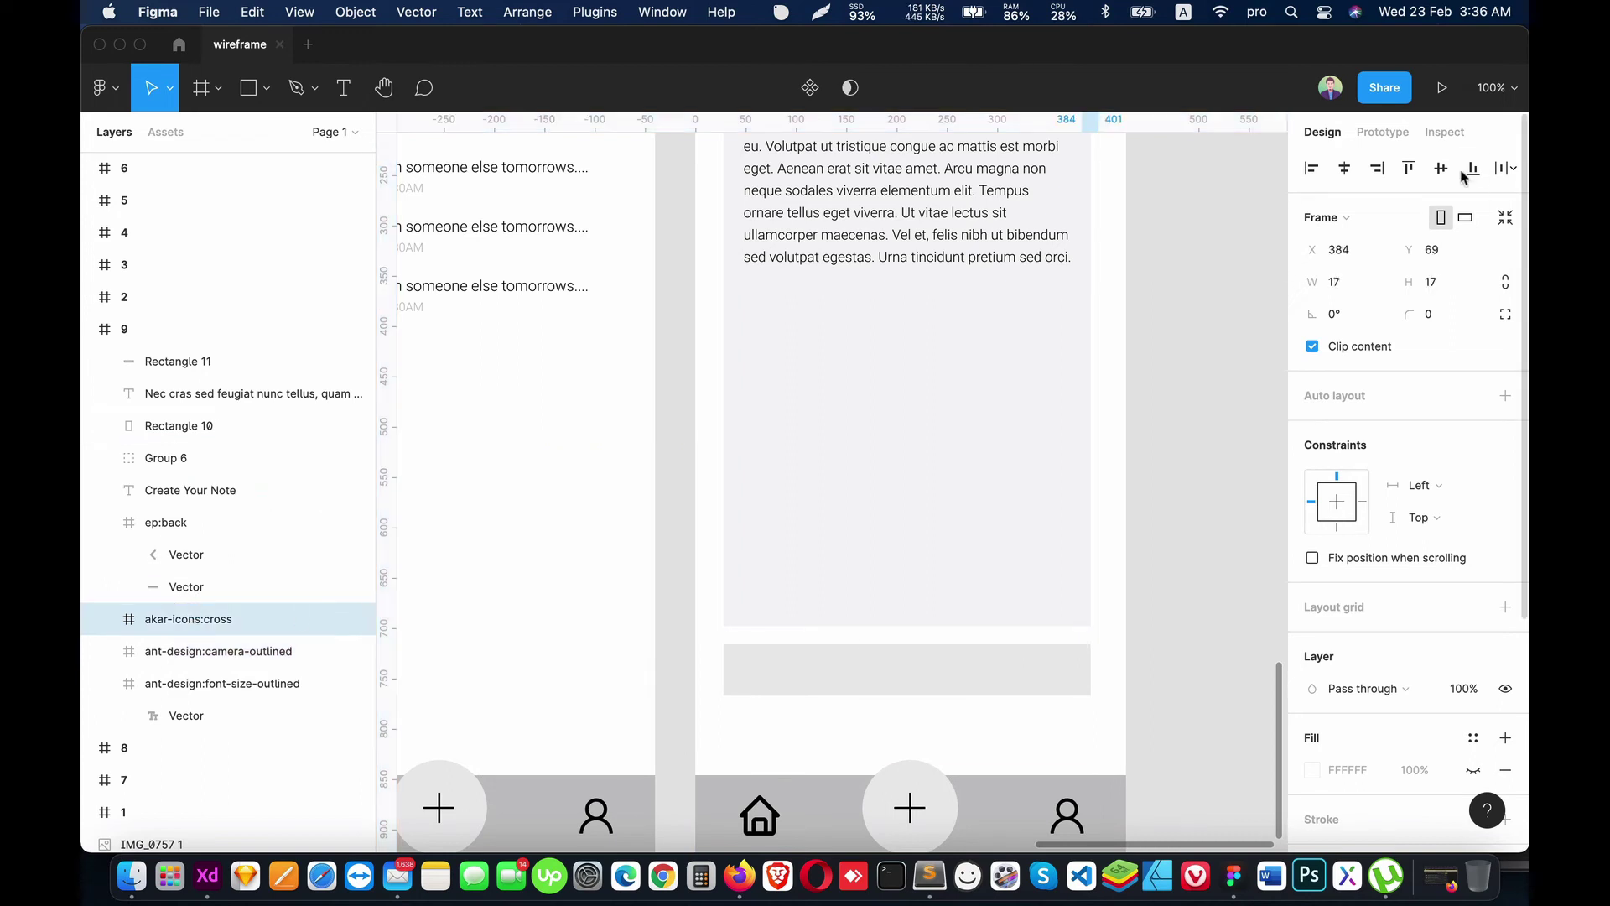
{"action": "left_click", "coordinate": [248, 651]}
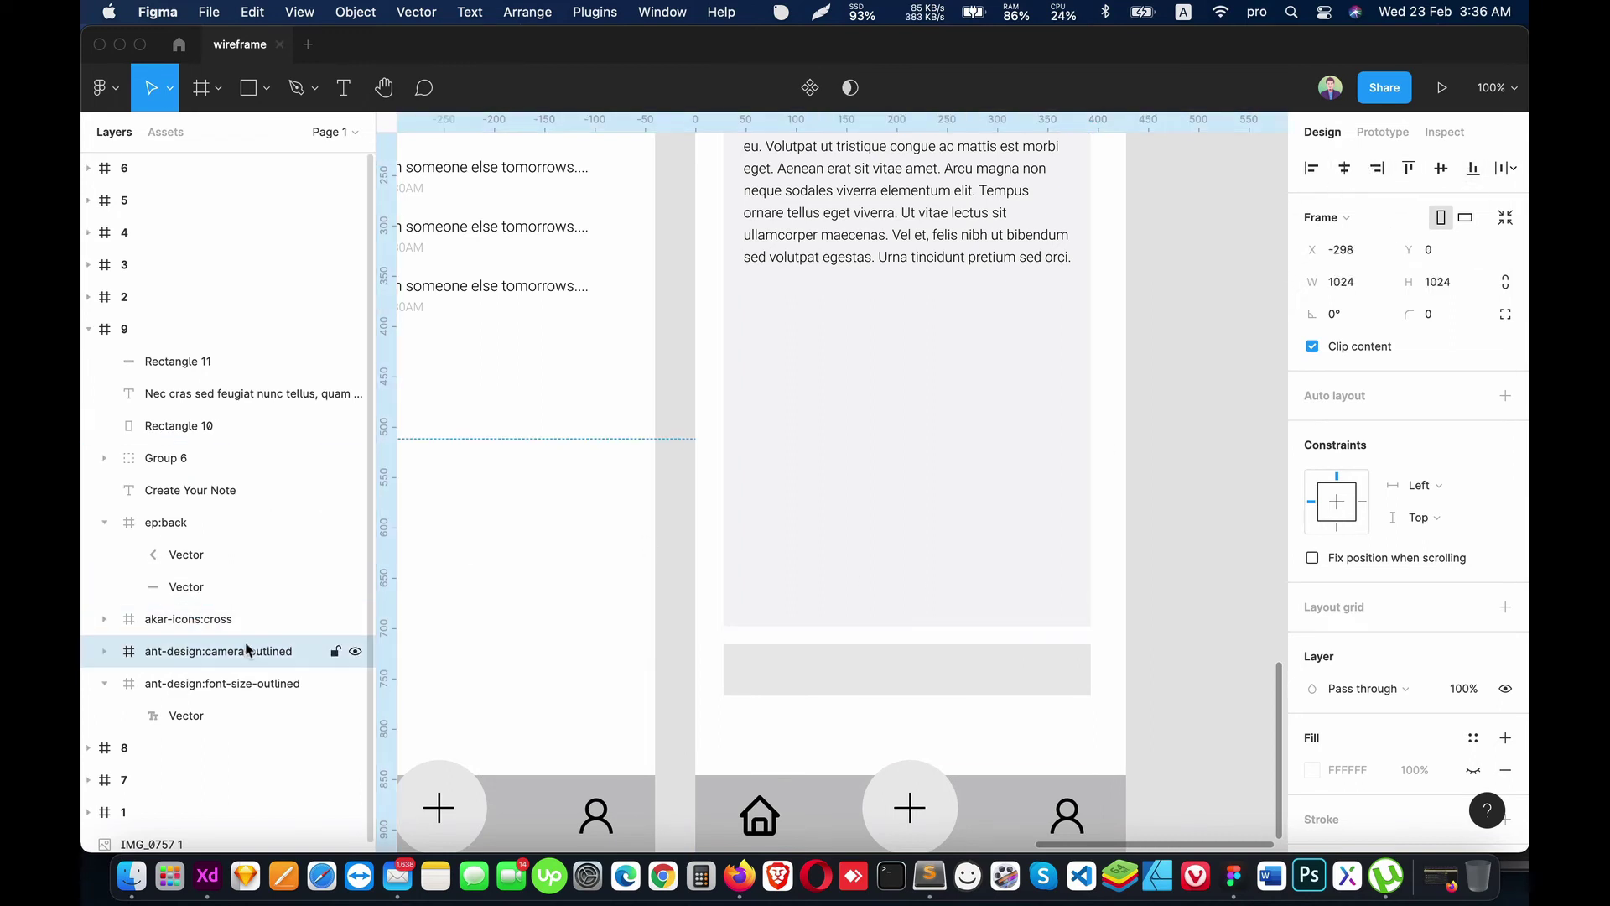
{"action": "key", "text": "minus"}
{"action": "key", "text": "minus"}
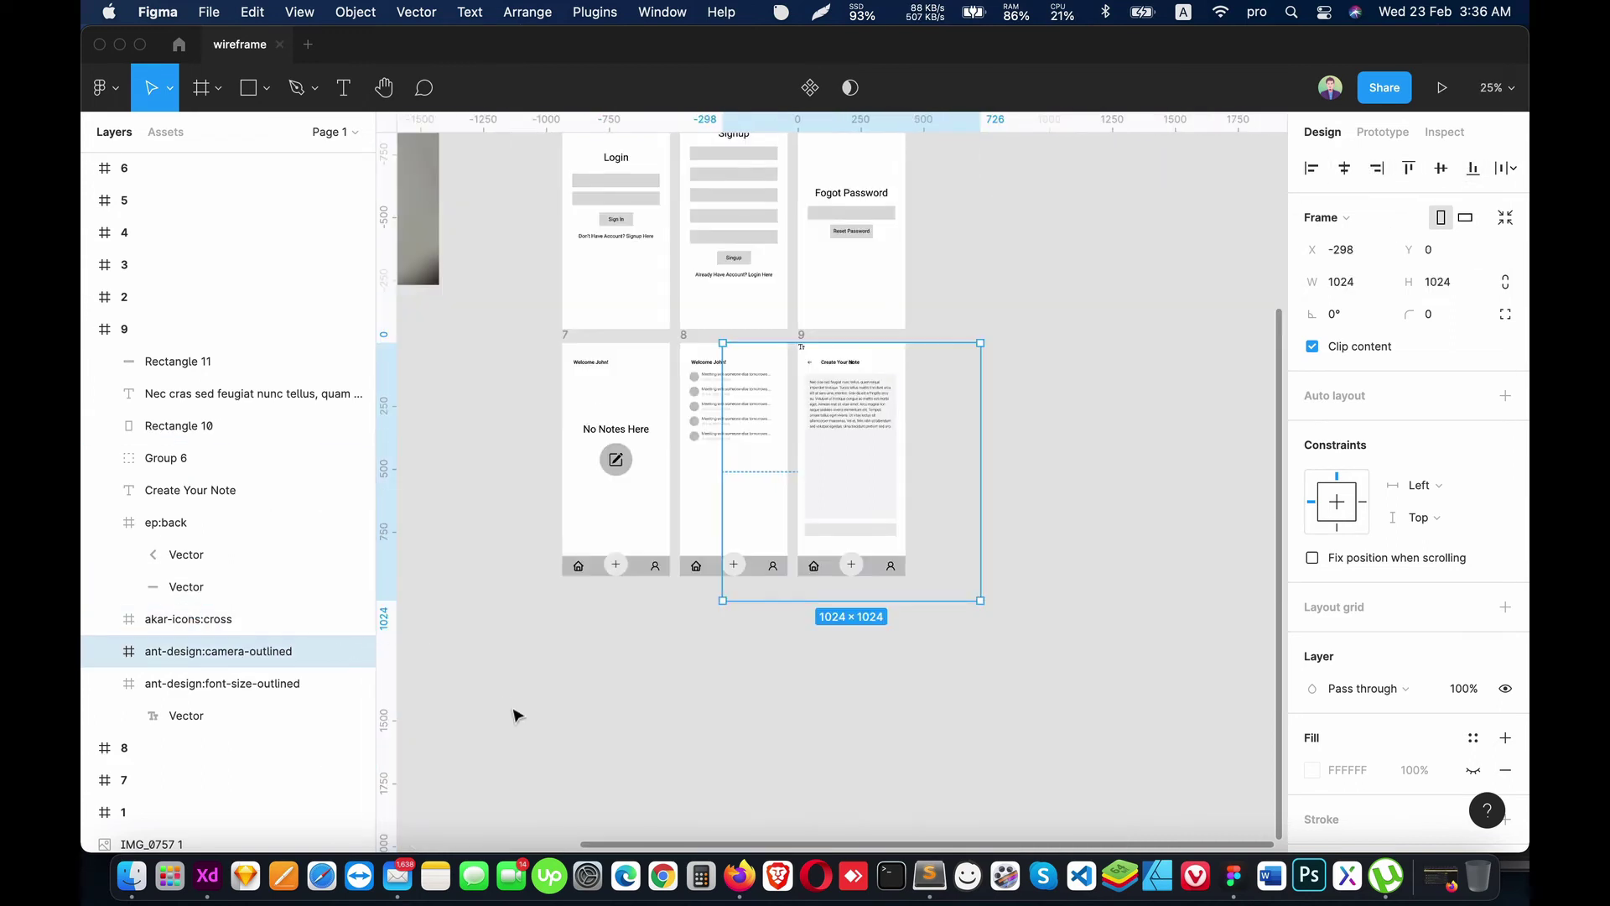
{"action": "left_click", "coordinate": [514, 706]}
{"action": "left_click", "coordinate": [109, 654]}
{"action": "left_click", "coordinate": [104, 653]}
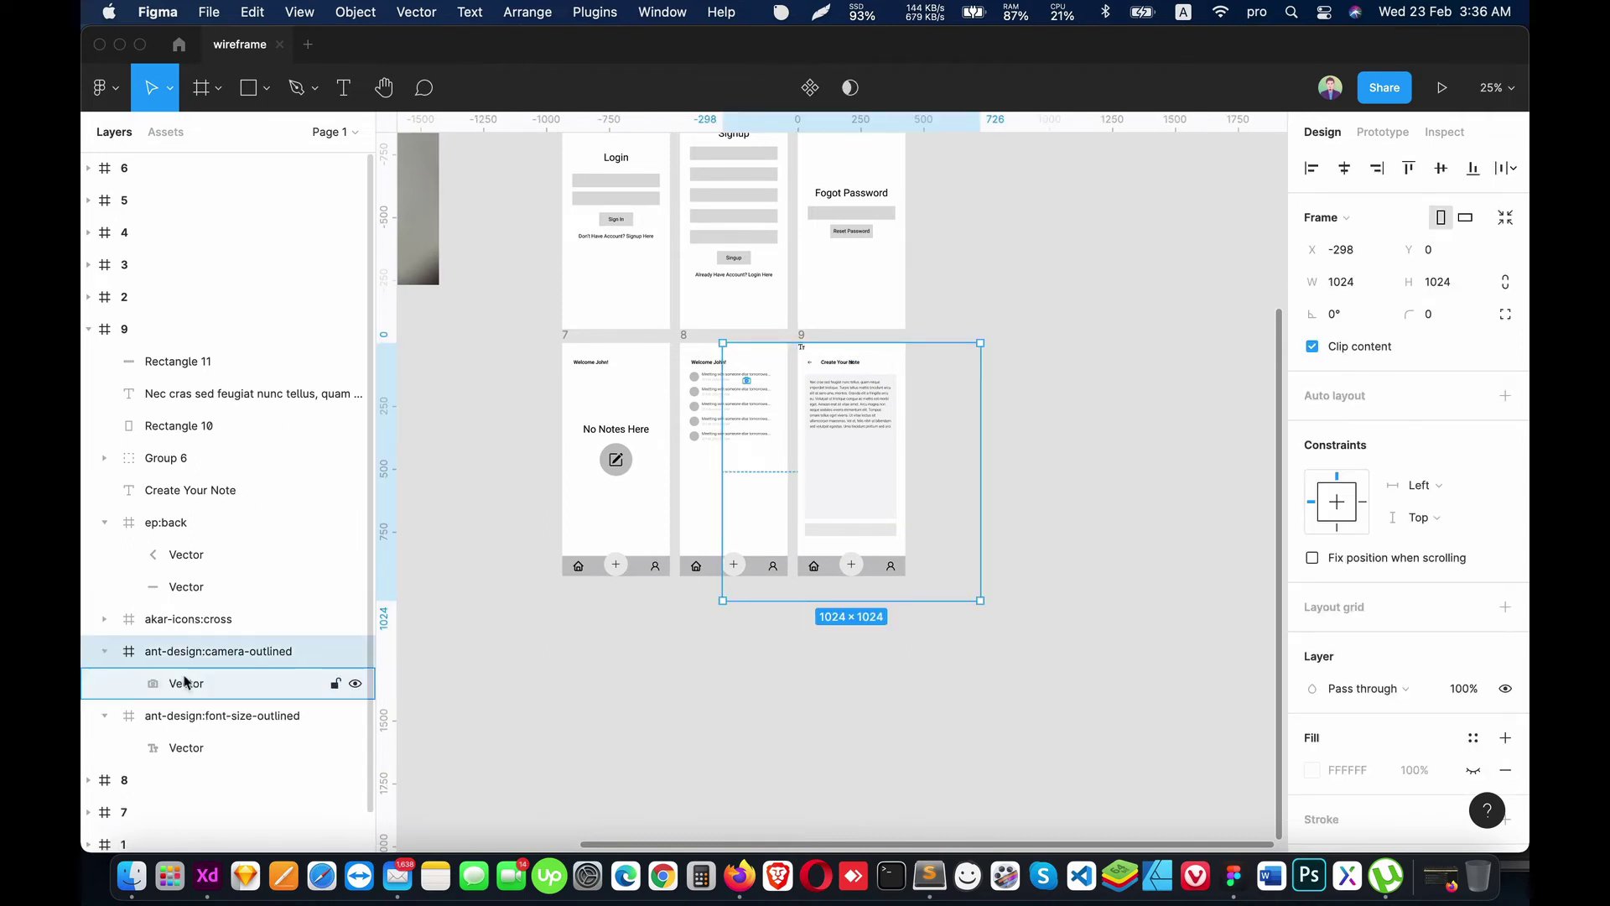
{"action": "left_click_drag", "start_coordinate": [189, 684], "coordinate": [164, 623]}
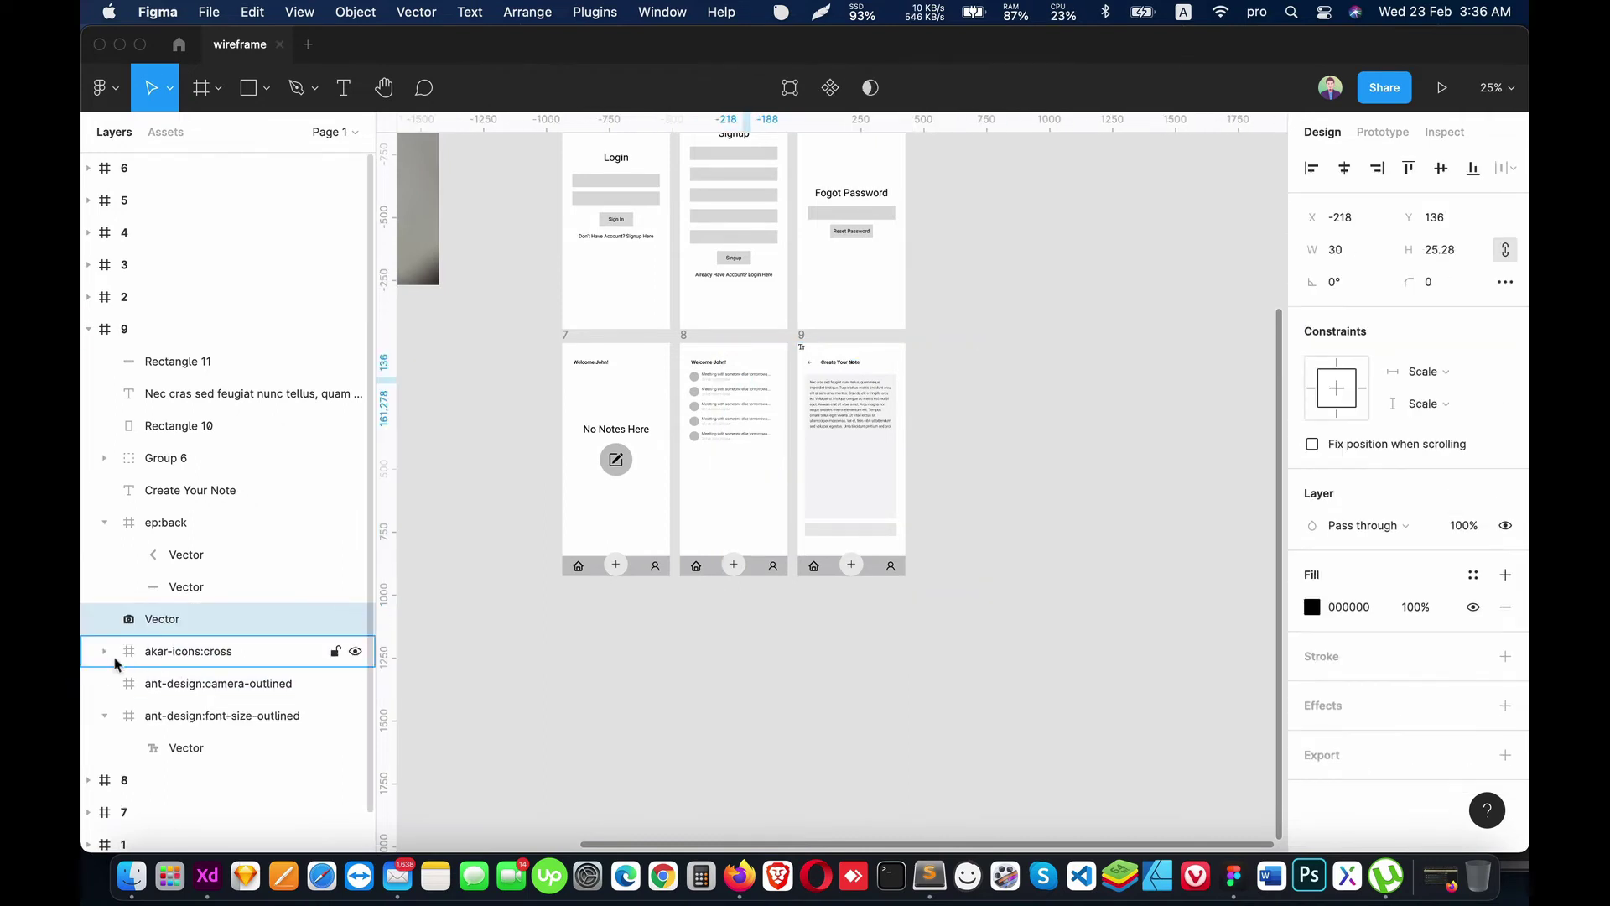
{"action": "left_click", "coordinate": [104, 651]}
{"action": "mouse_move", "coordinate": [164, 681]}
{"action": "left_mouse_down"}
{"action": "mouse_move", "coordinate": [157, 631]}
{"action": "mouse_move", "coordinate": [178, 621]}
{"action": "mouse_move", "coordinate": [168, 635]}
{"action": "left_mouse_up"}
{"action": "left_click", "coordinate": [162, 686]}
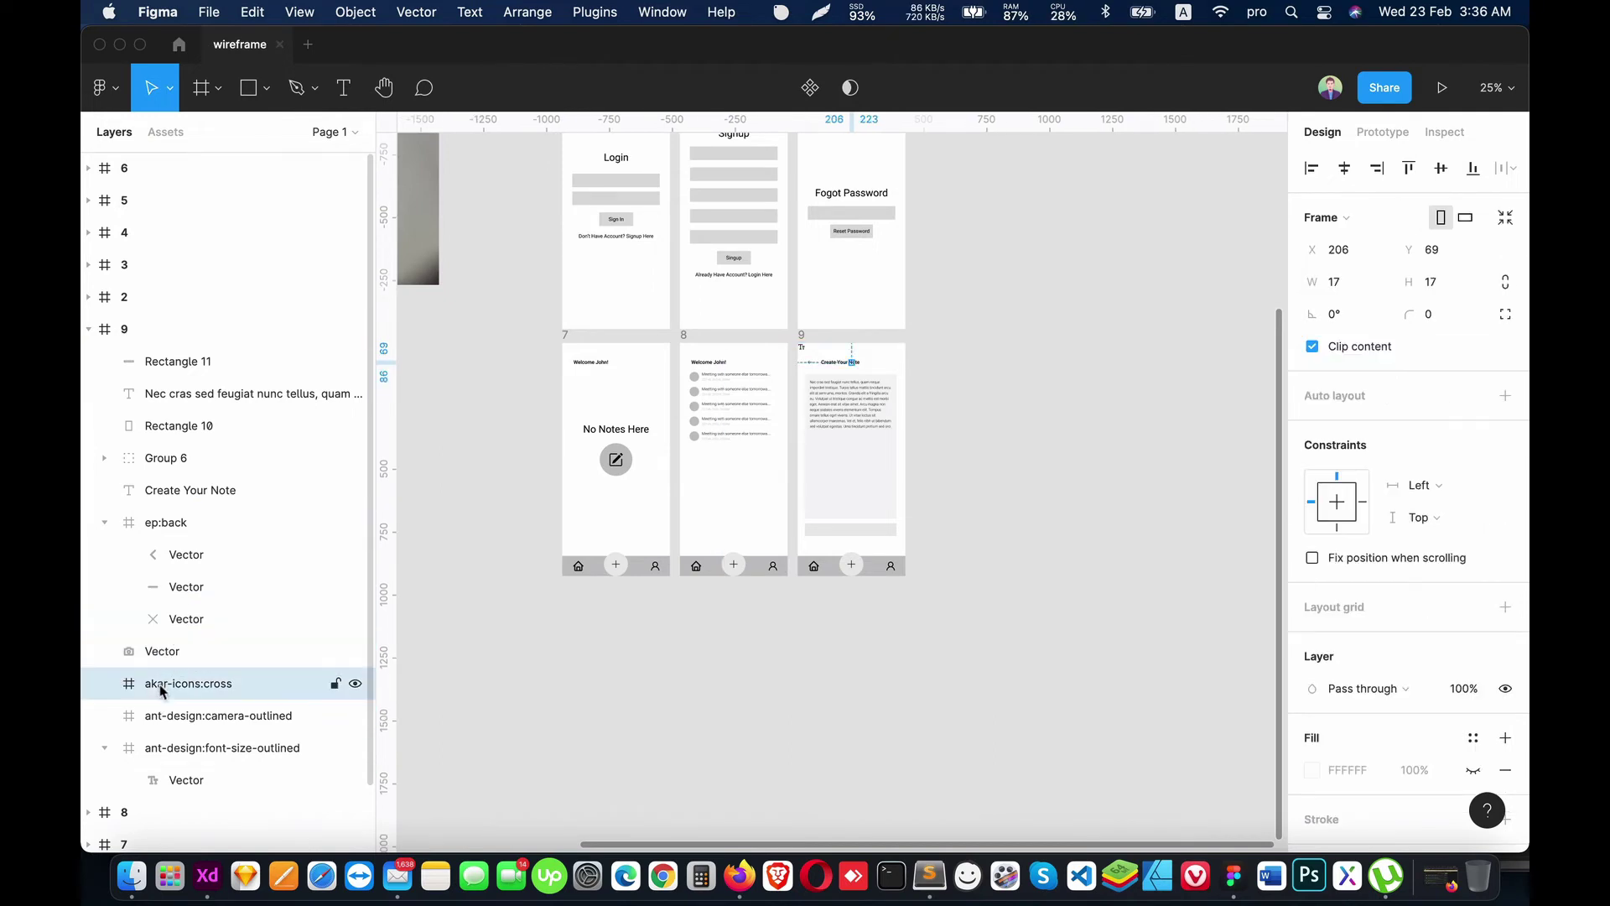
{"action": "left_click", "coordinate": [156, 716]}
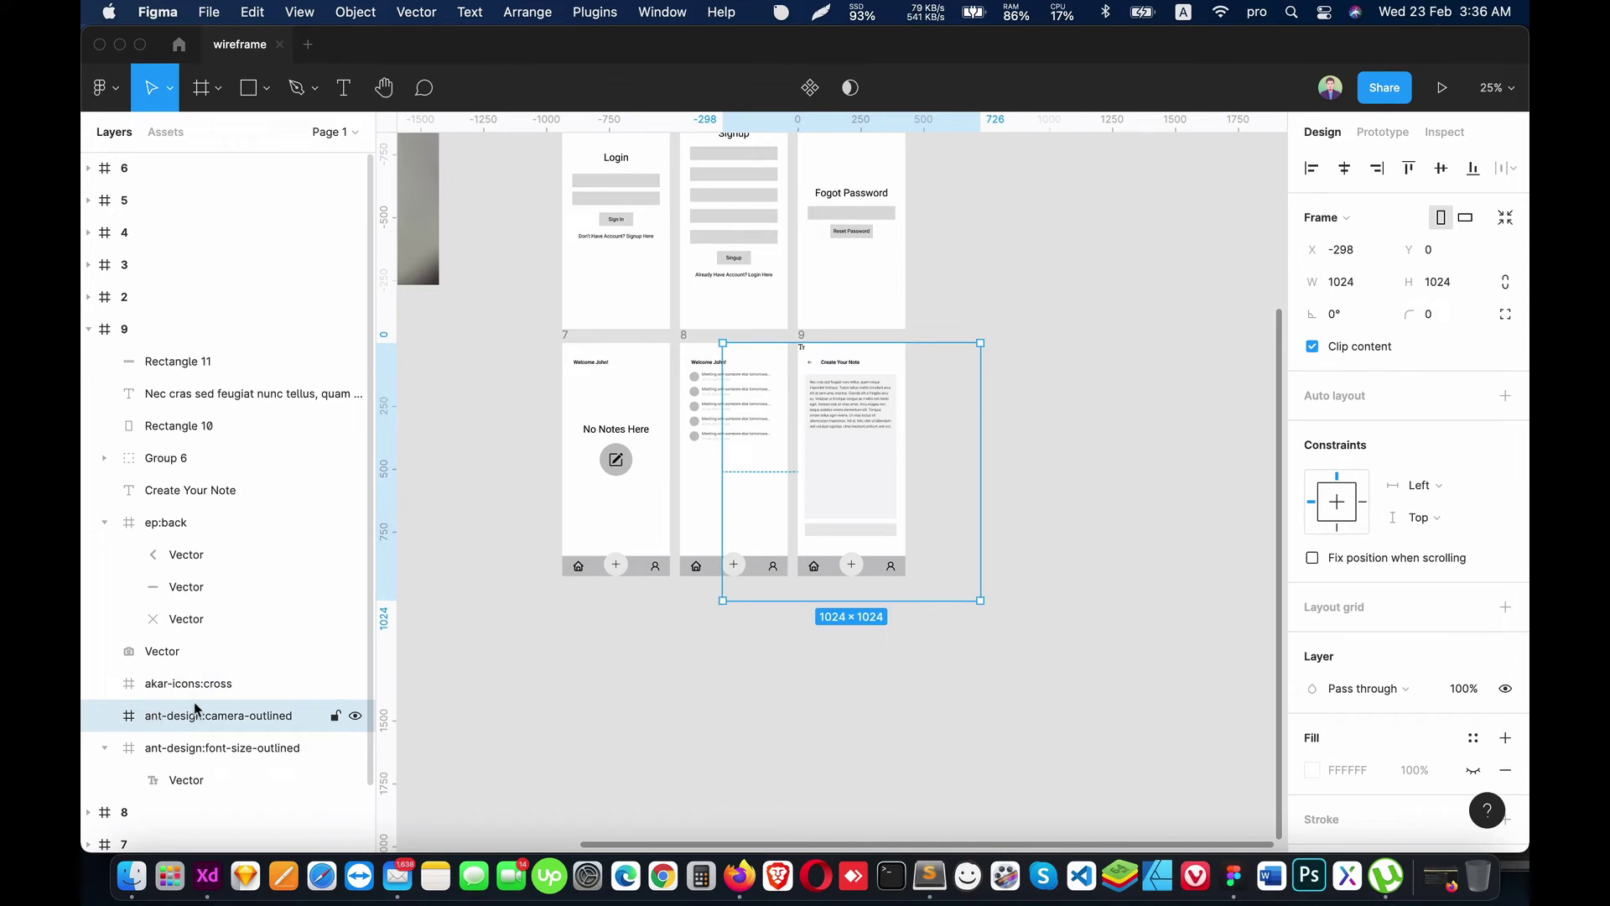
{"action": "key", "text": "Delete"}
Step: Move the Tt vector into frame 9, delete the empty icon frames, and centre the Tt horizontally
{"action": "mouse_move", "coordinate": [186, 747]}
{"action": "left_mouse_down"}
{"action": "mouse_move", "coordinate": [180, 669]}
{"action": "mouse_move", "coordinate": [172, 693]}
{"action": "left_mouse_up"}
{"action": "left_click", "coordinate": [169, 741]}
{"action": "key", "text": "Delete"}
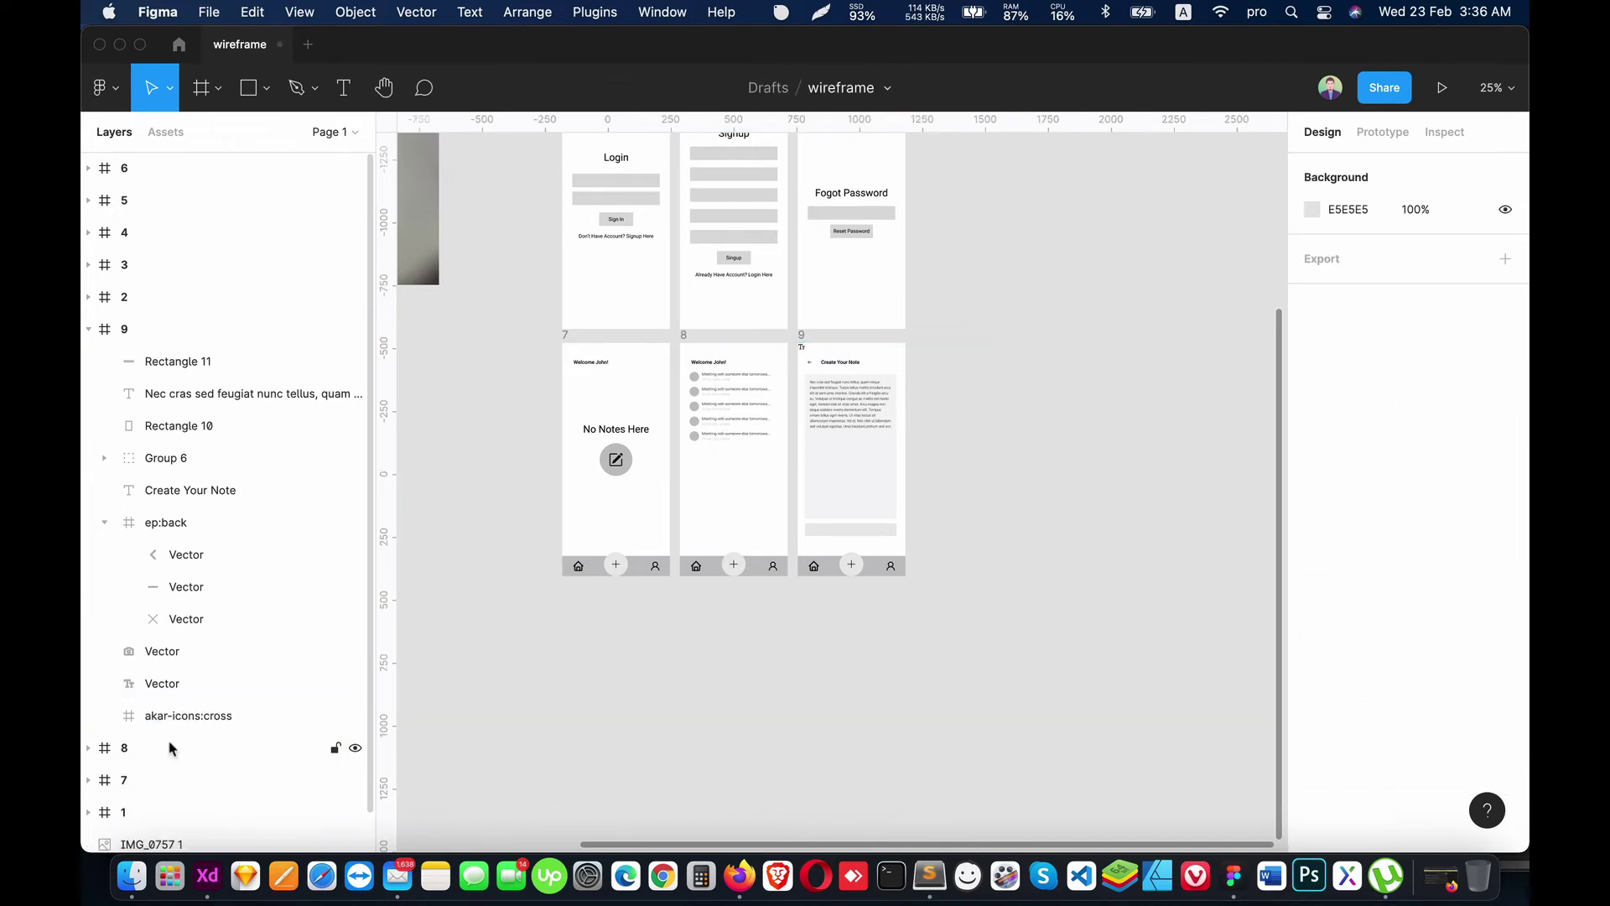
{"action": "left_click", "coordinate": [179, 718]}
{"action": "key", "text": "Delete"}
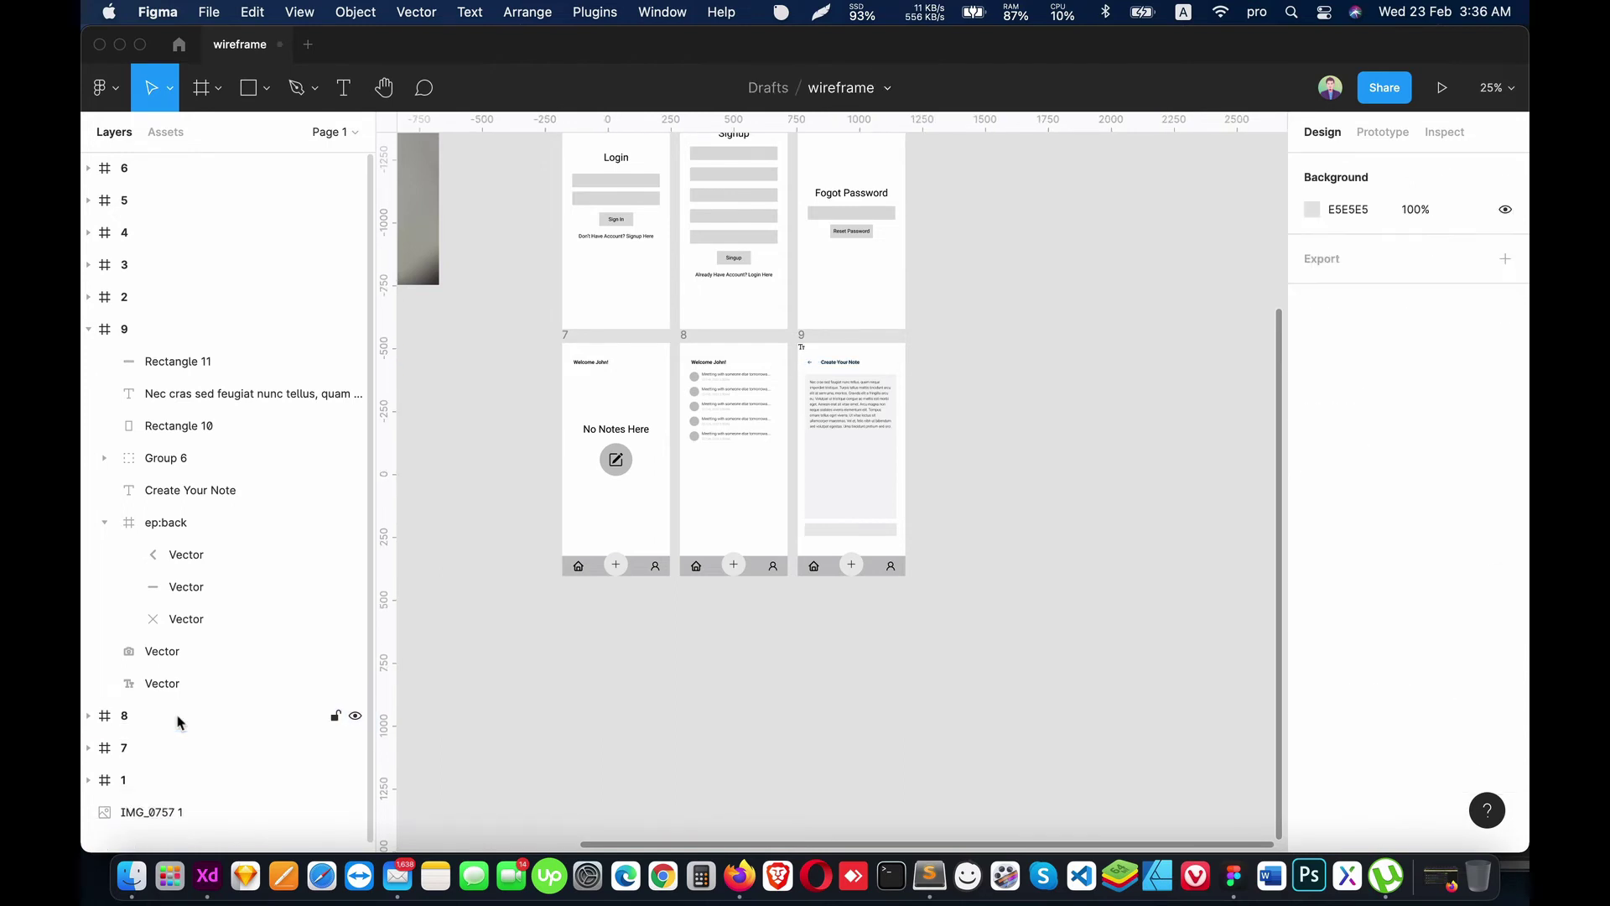
{"action": "left_click", "coordinate": [170, 685]}
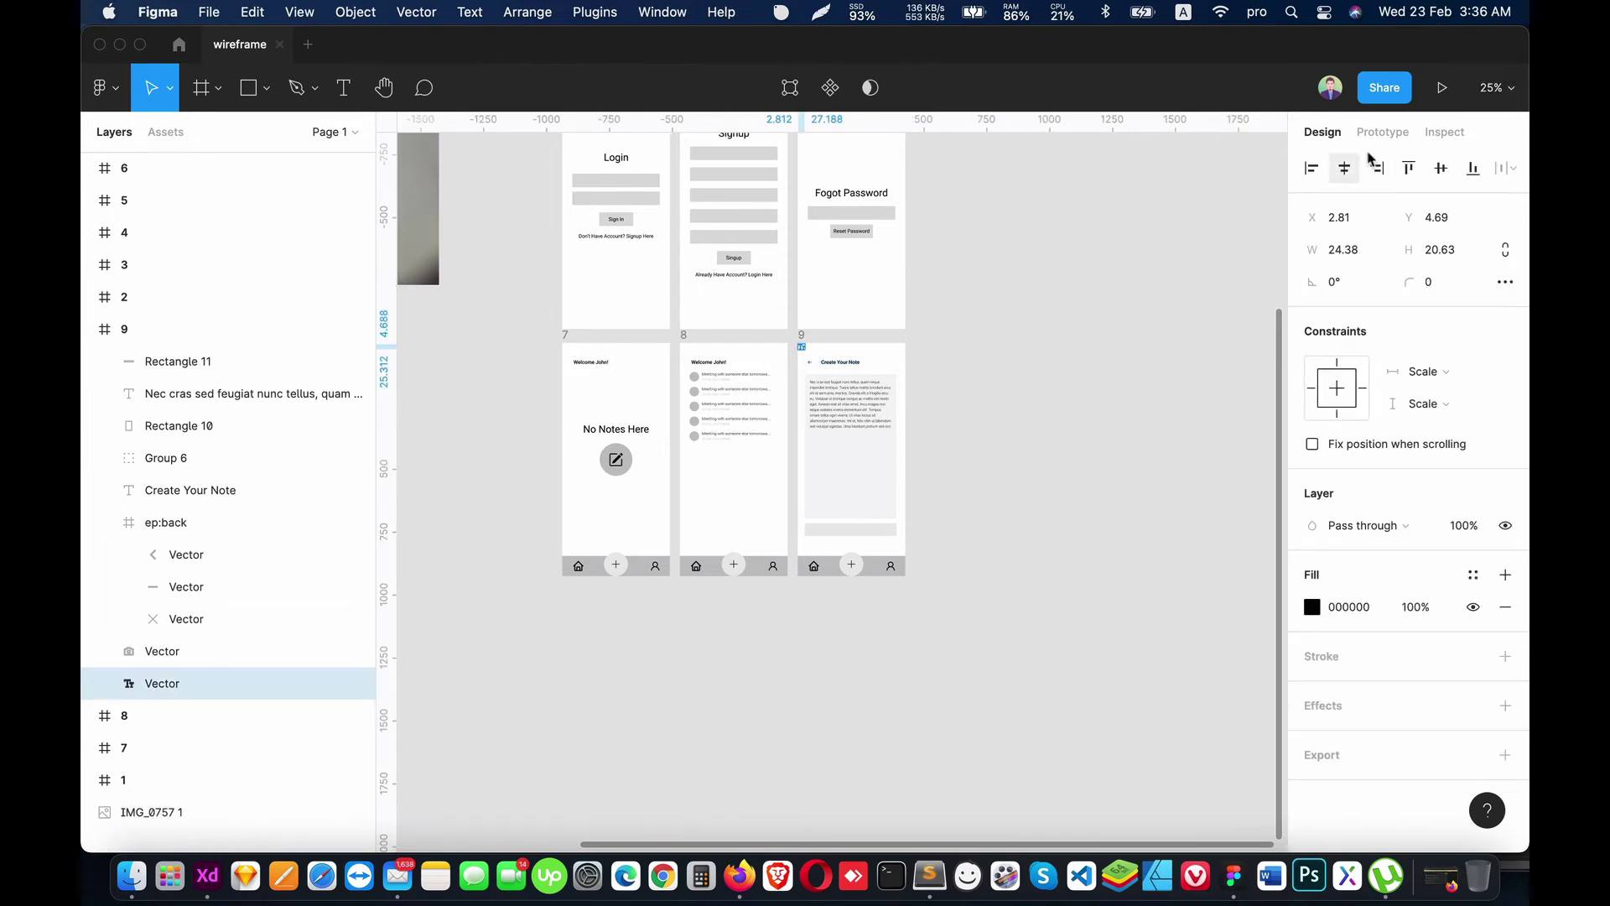
{"action": "left_click", "coordinate": [1346, 171]}
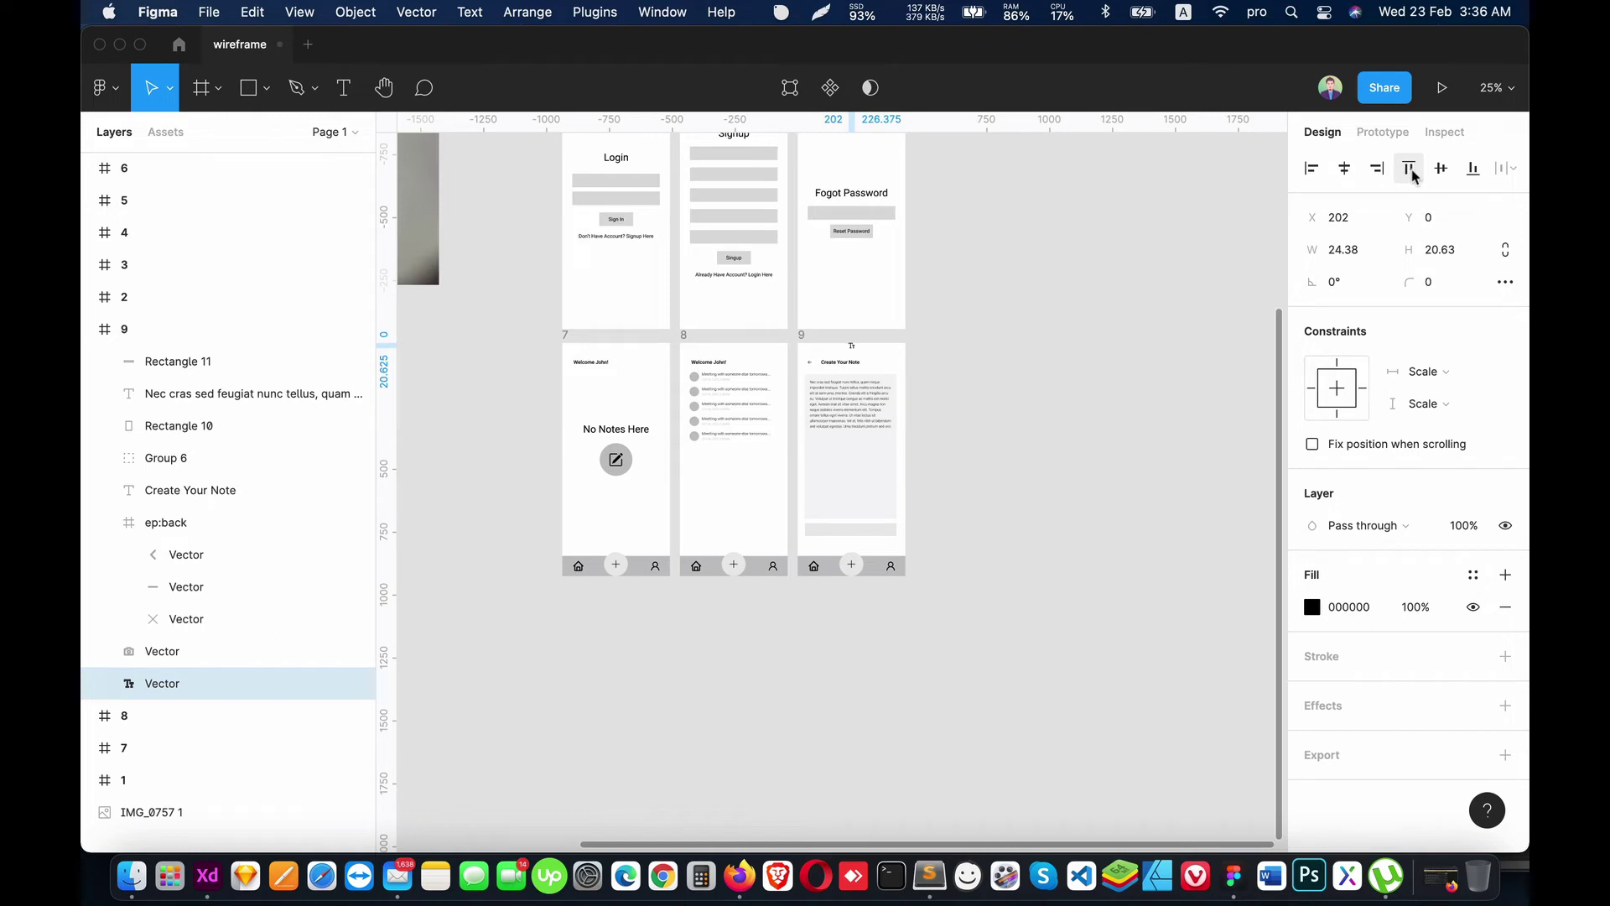
{"action": "left_click", "coordinate": [175, 660]}
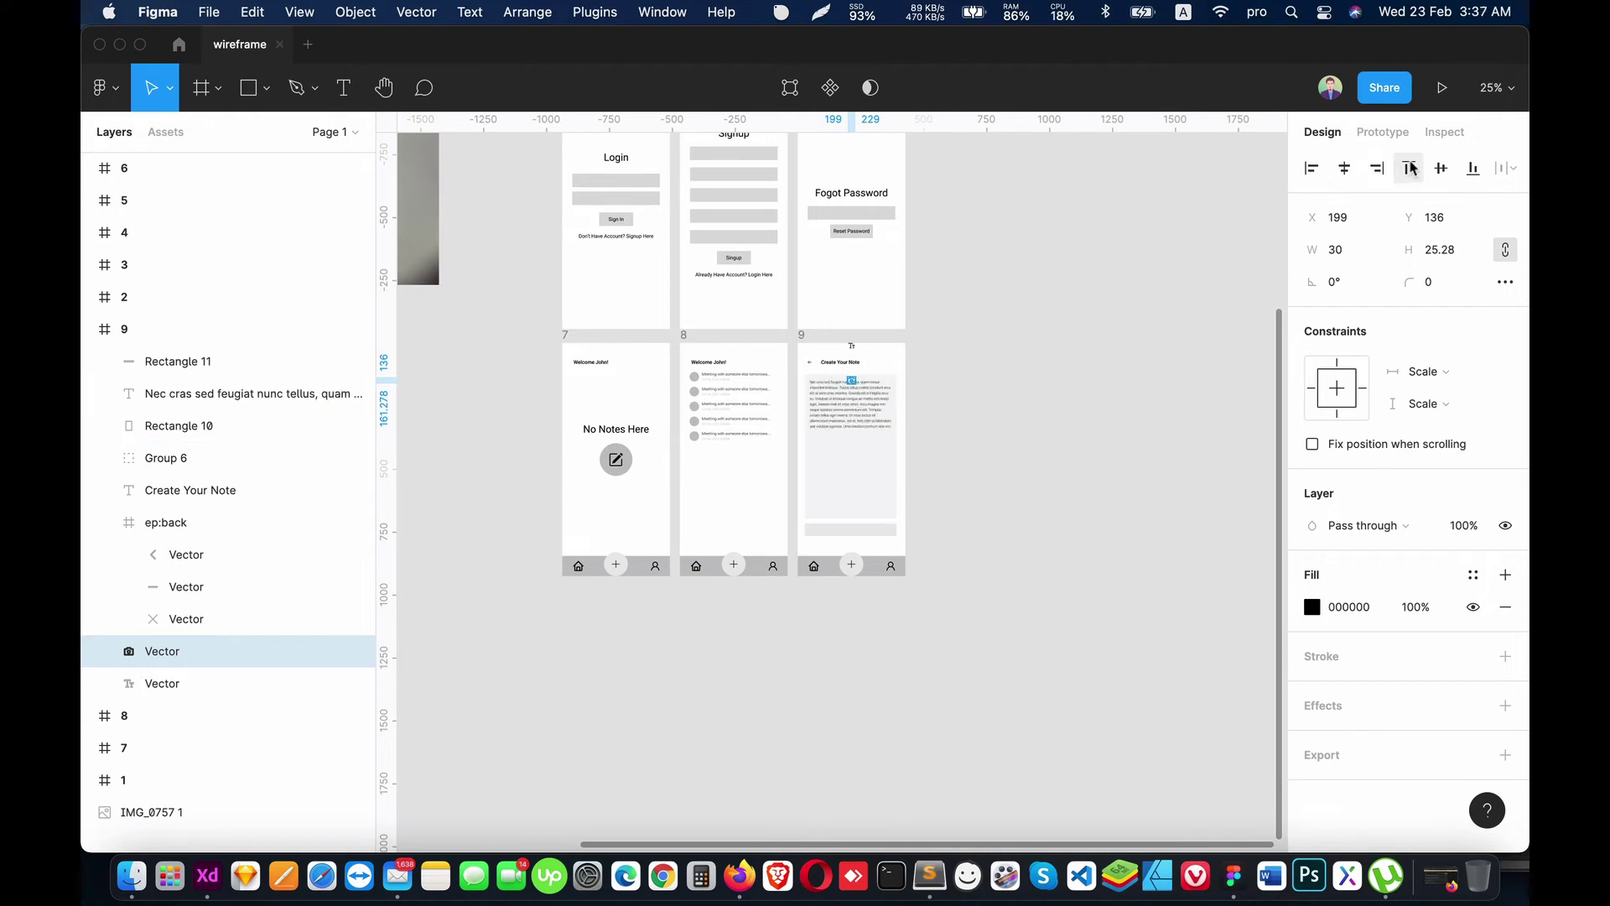
Step: Move the cross to the top right of frame 9, beside the Create Your Note heading
{"action": "key", "text": "shift+equal"}
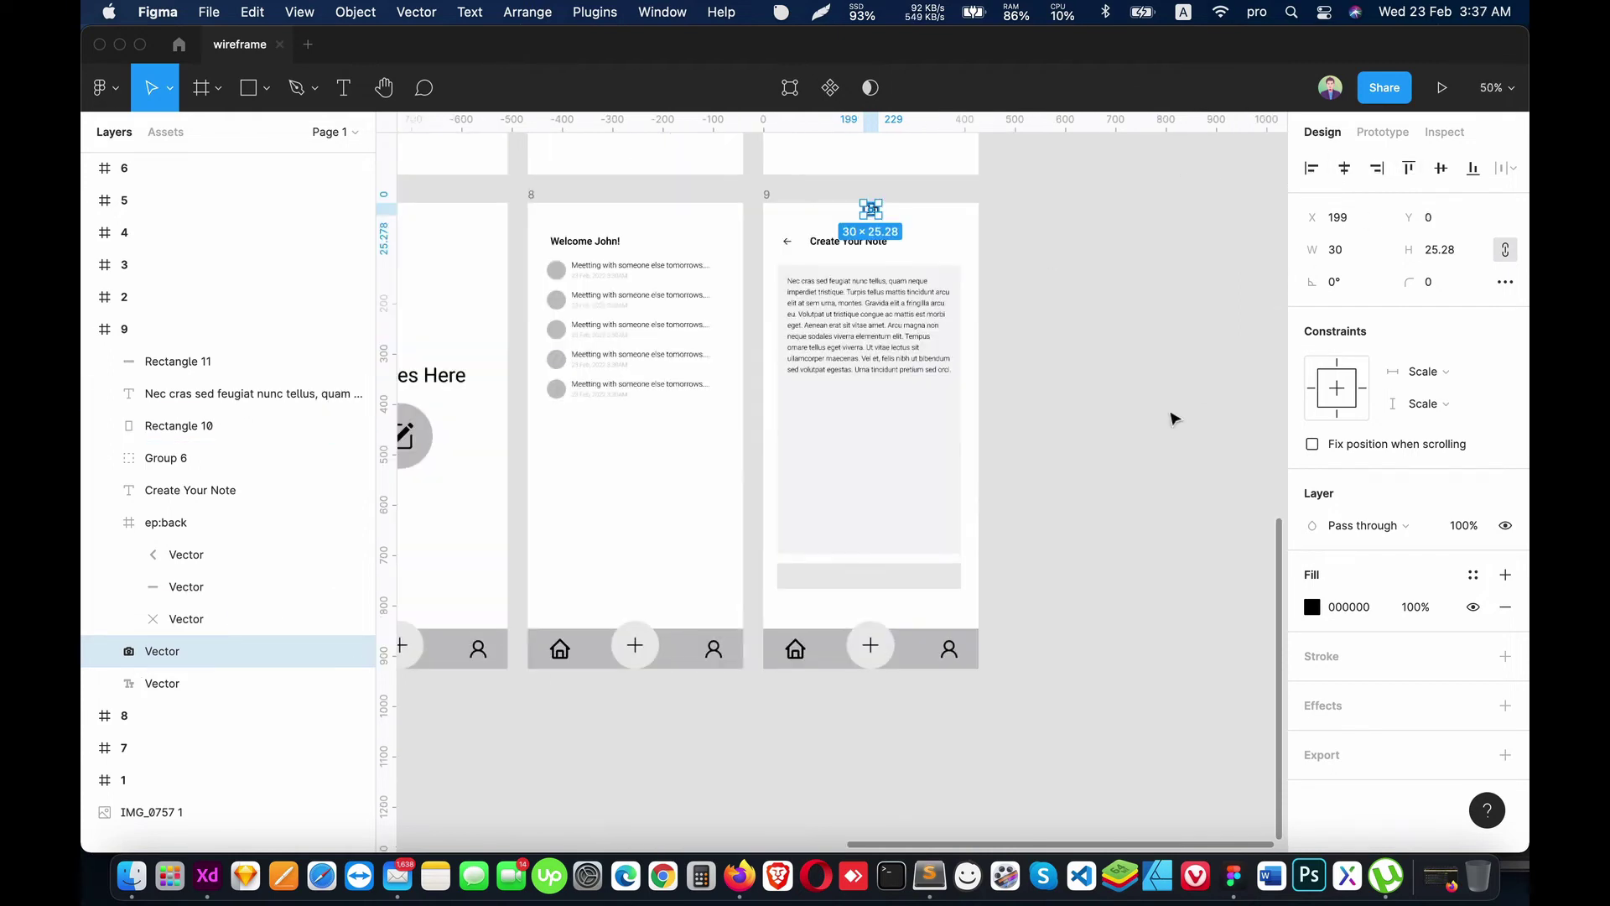
{"action": "left_click", "coordinate": [193, 618]}
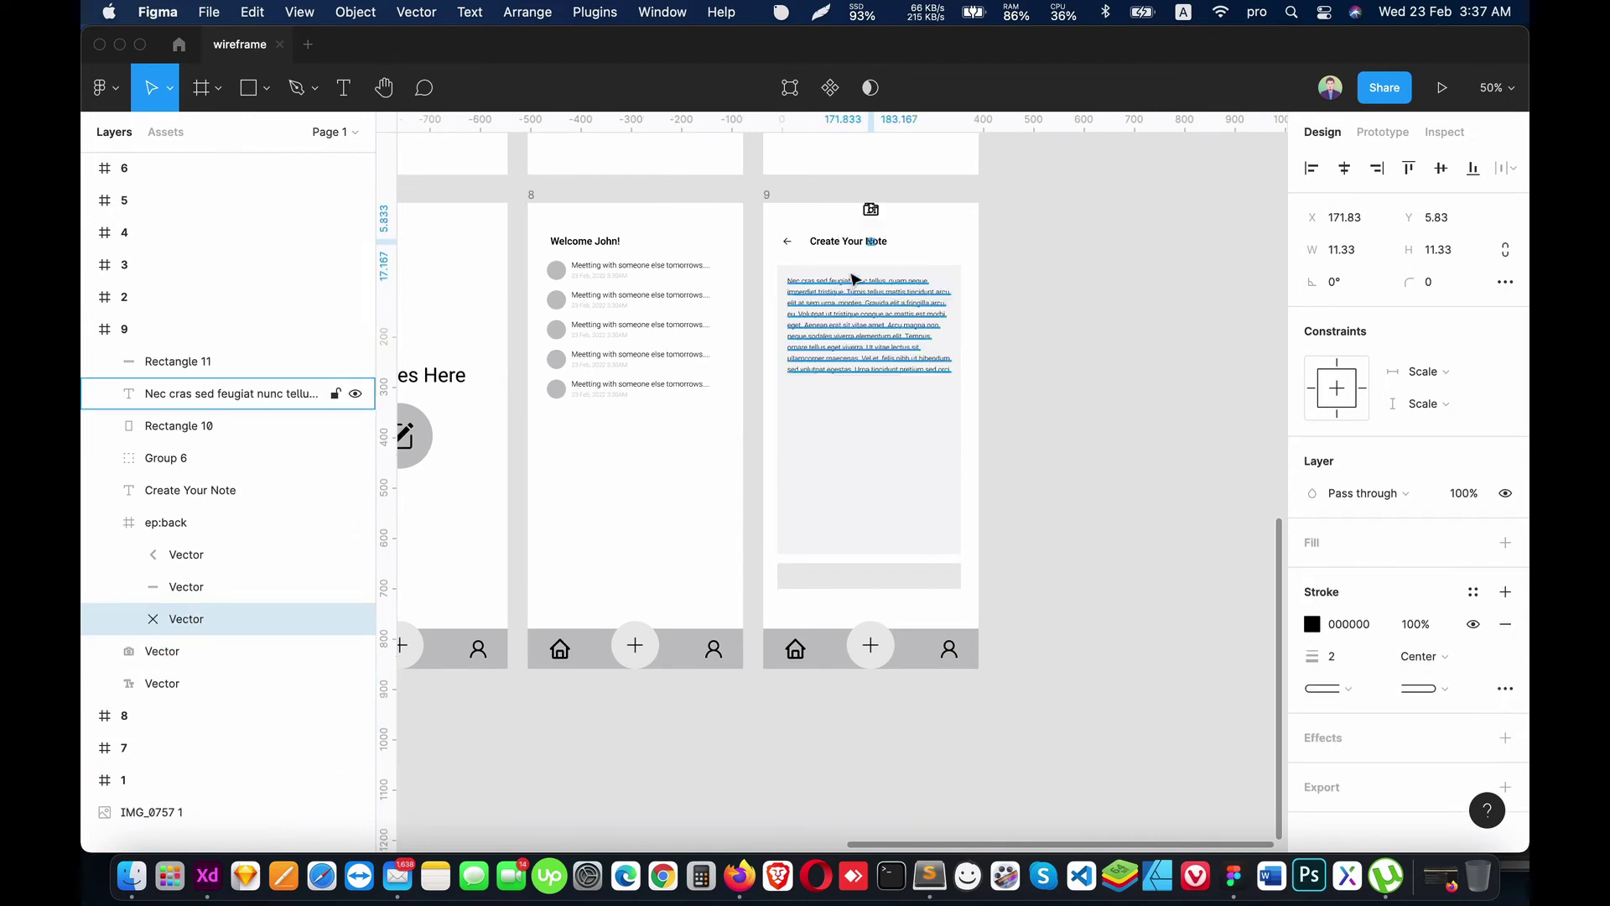
{"action": "left_click_drag", "start_coordinate": [875, 247], "coordinate": [965, 251]}
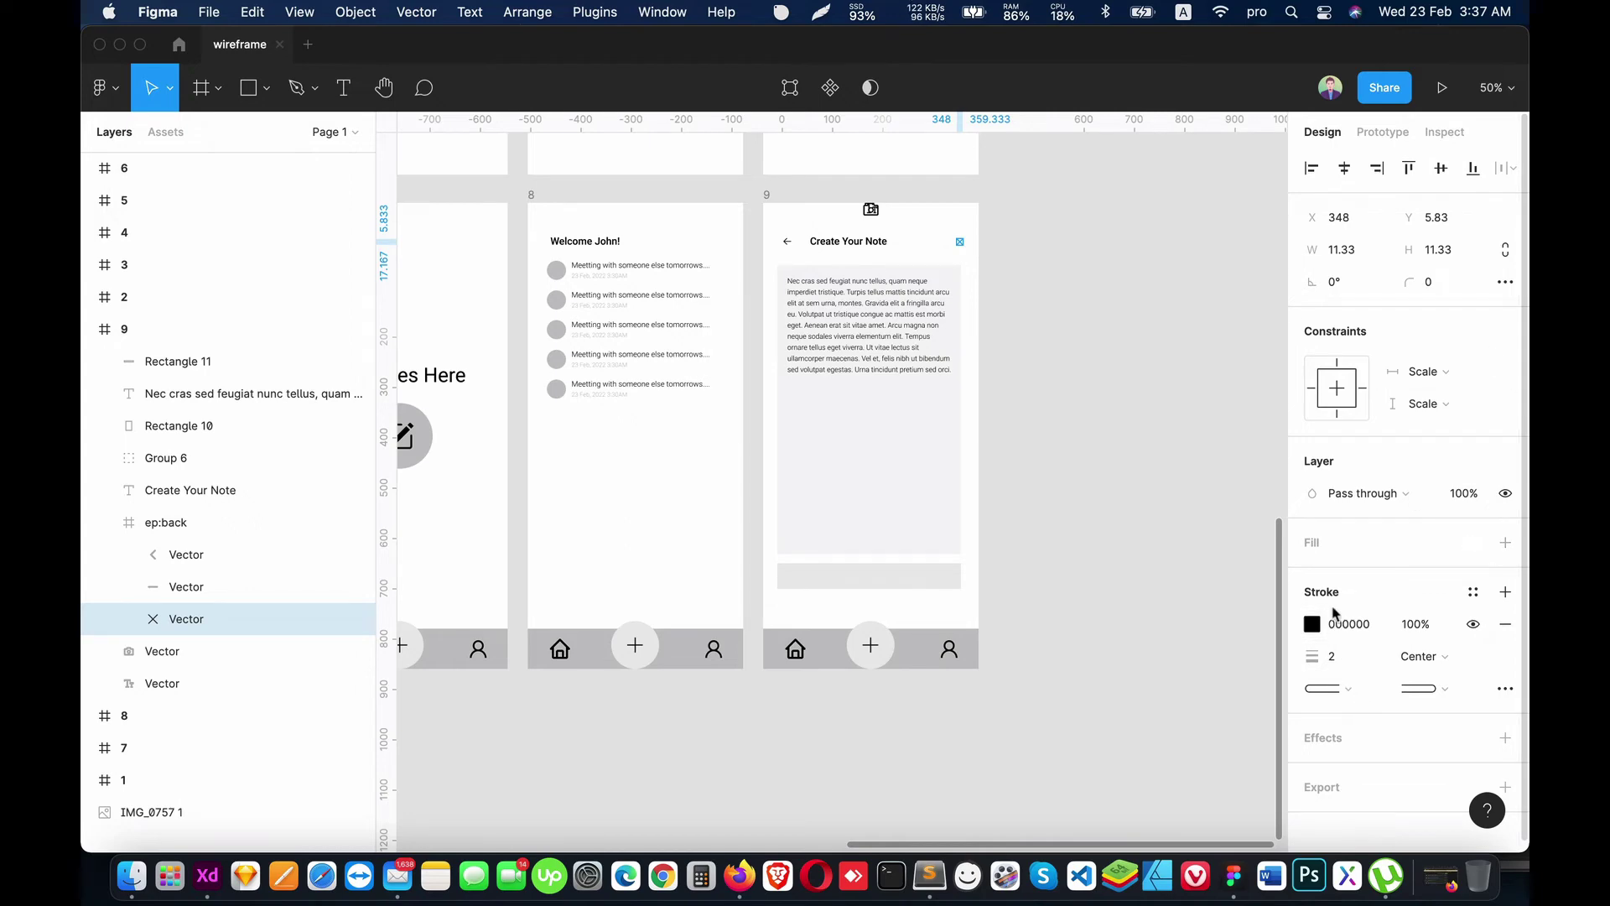
{"action": "left_click", "coordinate": [984, 269]}
Step: Give the cross a grey 888686 stroke
{"action": "key", "text": "shift+0"}
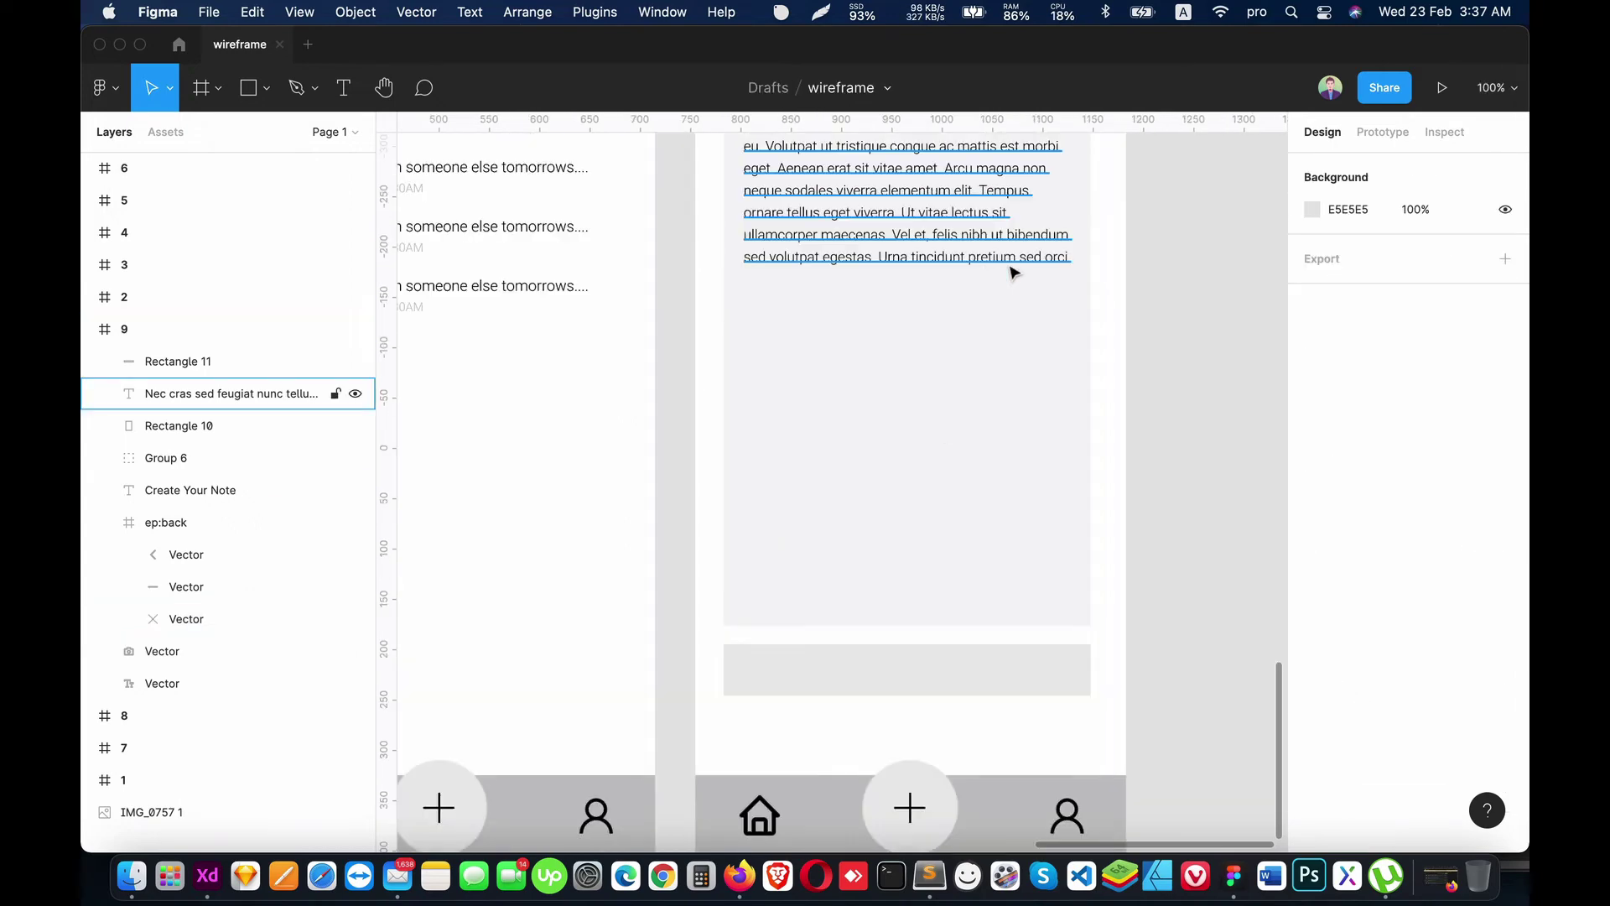
{"action": "scroll", "coordinate": [1012, 273], "scroll_direction": "up", "scroll_amount": 5}
{"action": "left_click", "coordinate": [134, 651]}
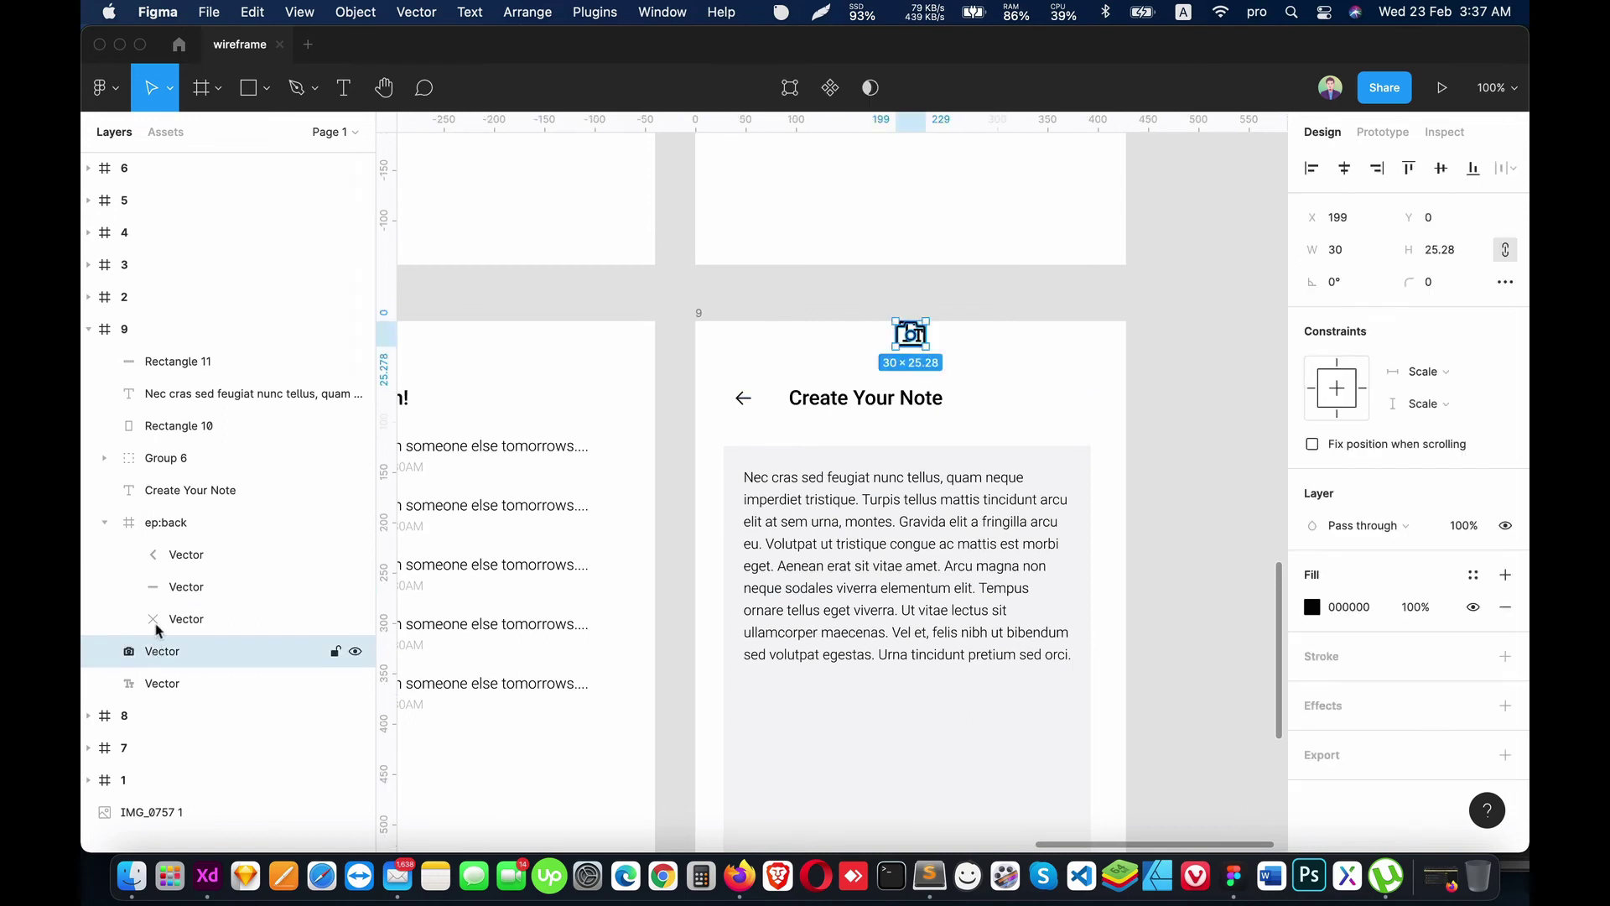
{"action": "left_click", "coordinate": [163, 619]}
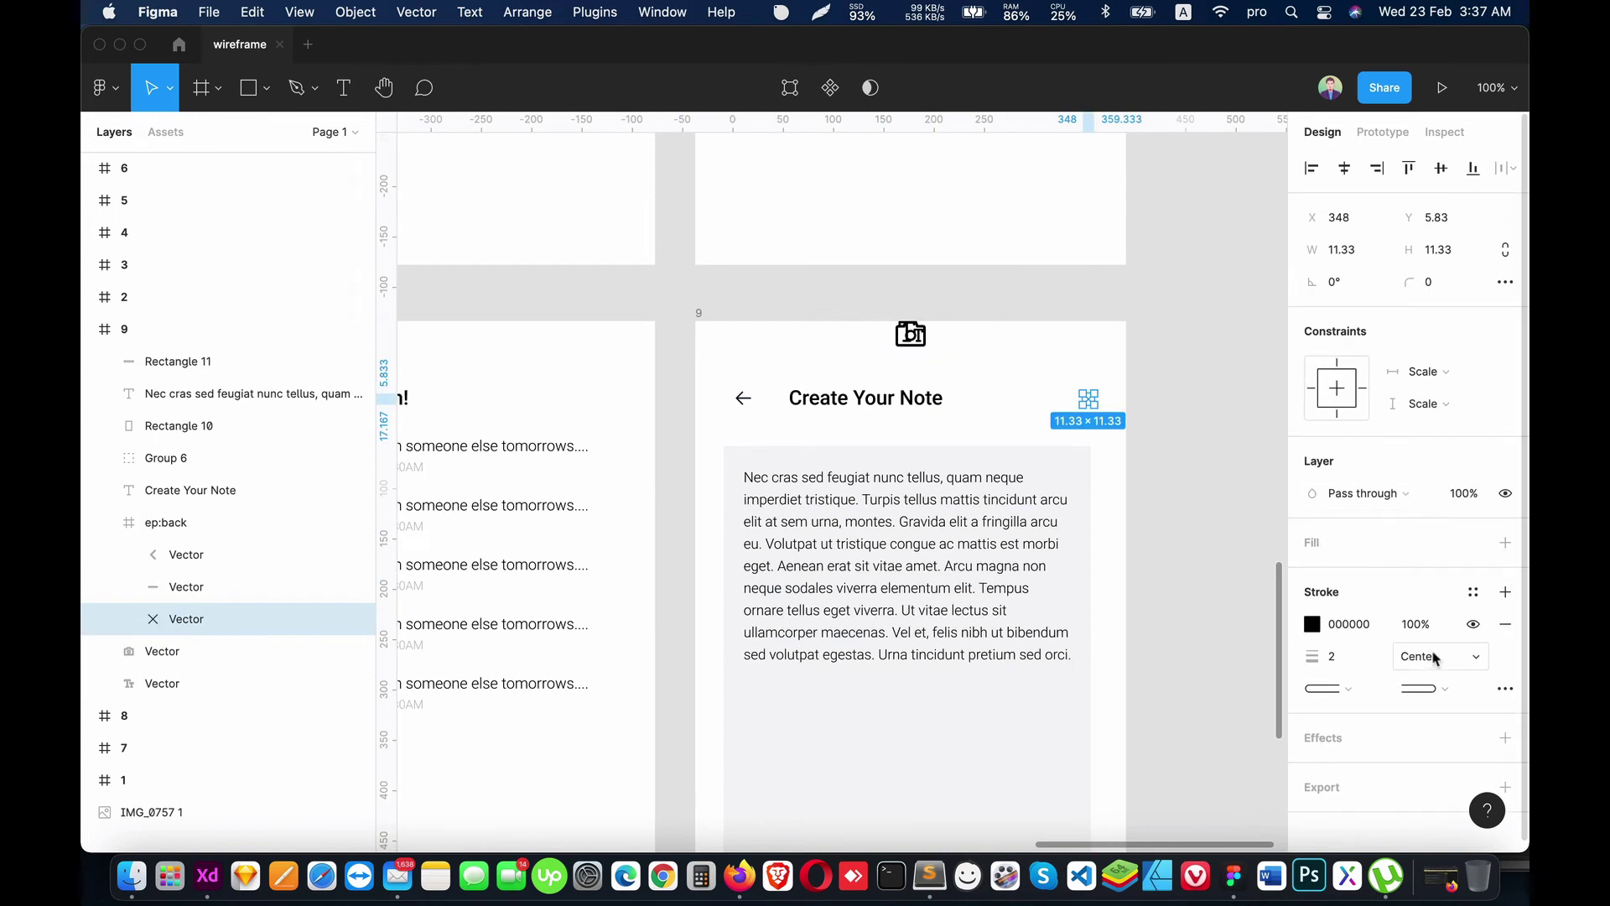
{"action": "scroll", "coordinate": [1346, 713], "scroll_direction": "down", "scroll_amount": 1}
{"action": "left_click", "coordinate": [1316, 618]}
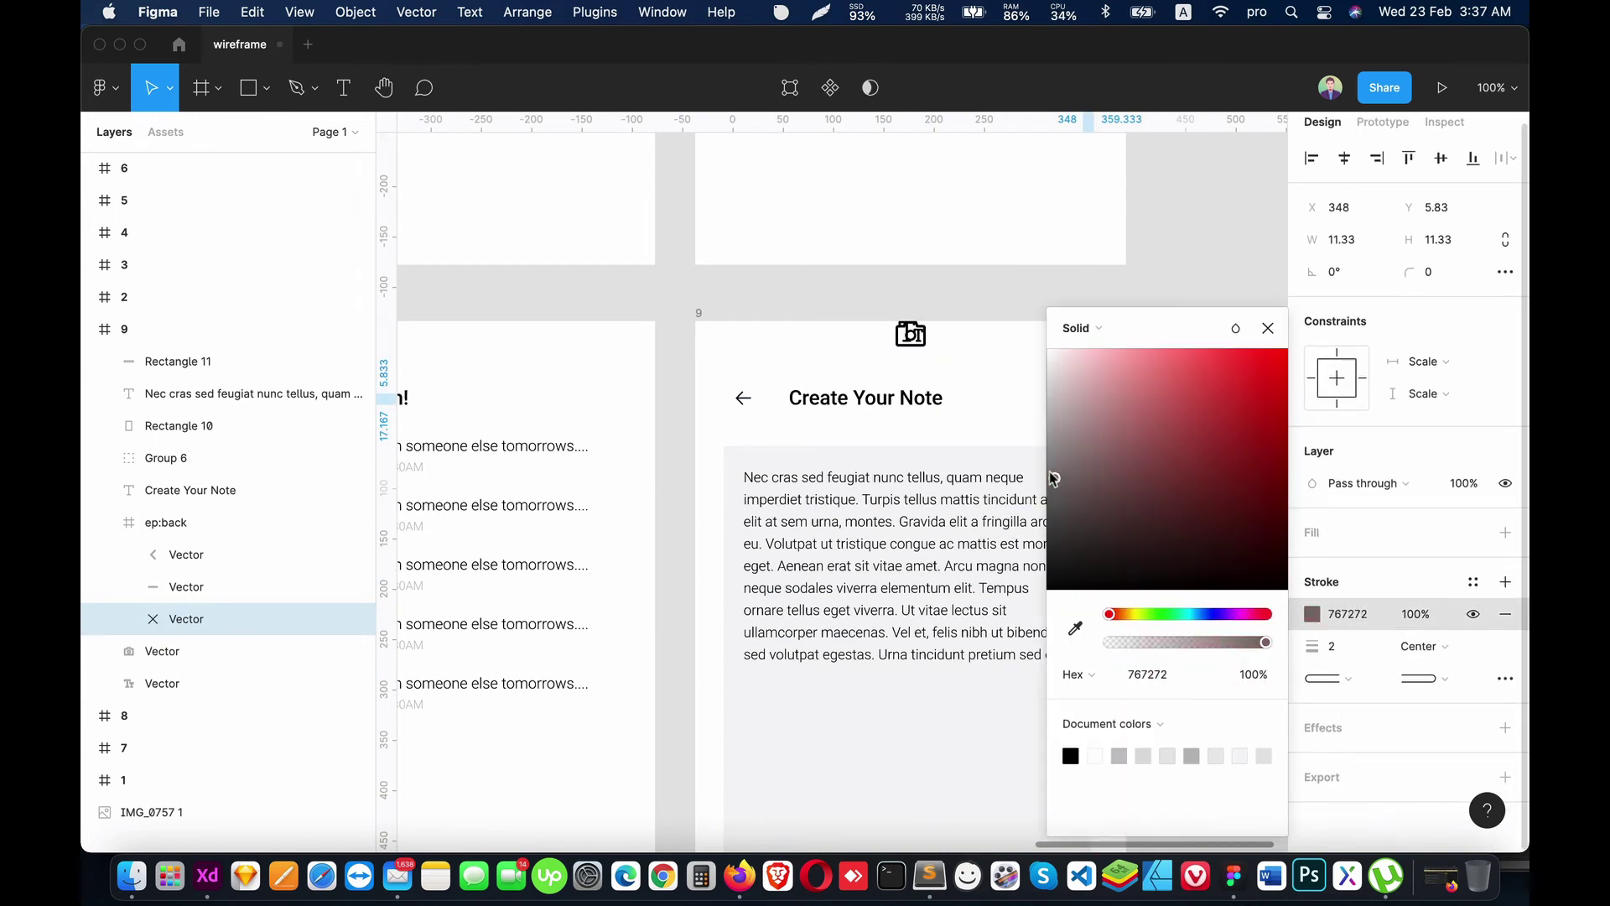
{"action": "left_click_drag", "start_coordinate": [1133, 450], "coordinate": [1054, 467]}
{"action": "left_click", "coordinate": [1186, 470]}
{"action": "left_click", "coordinate": [1106, 406]}
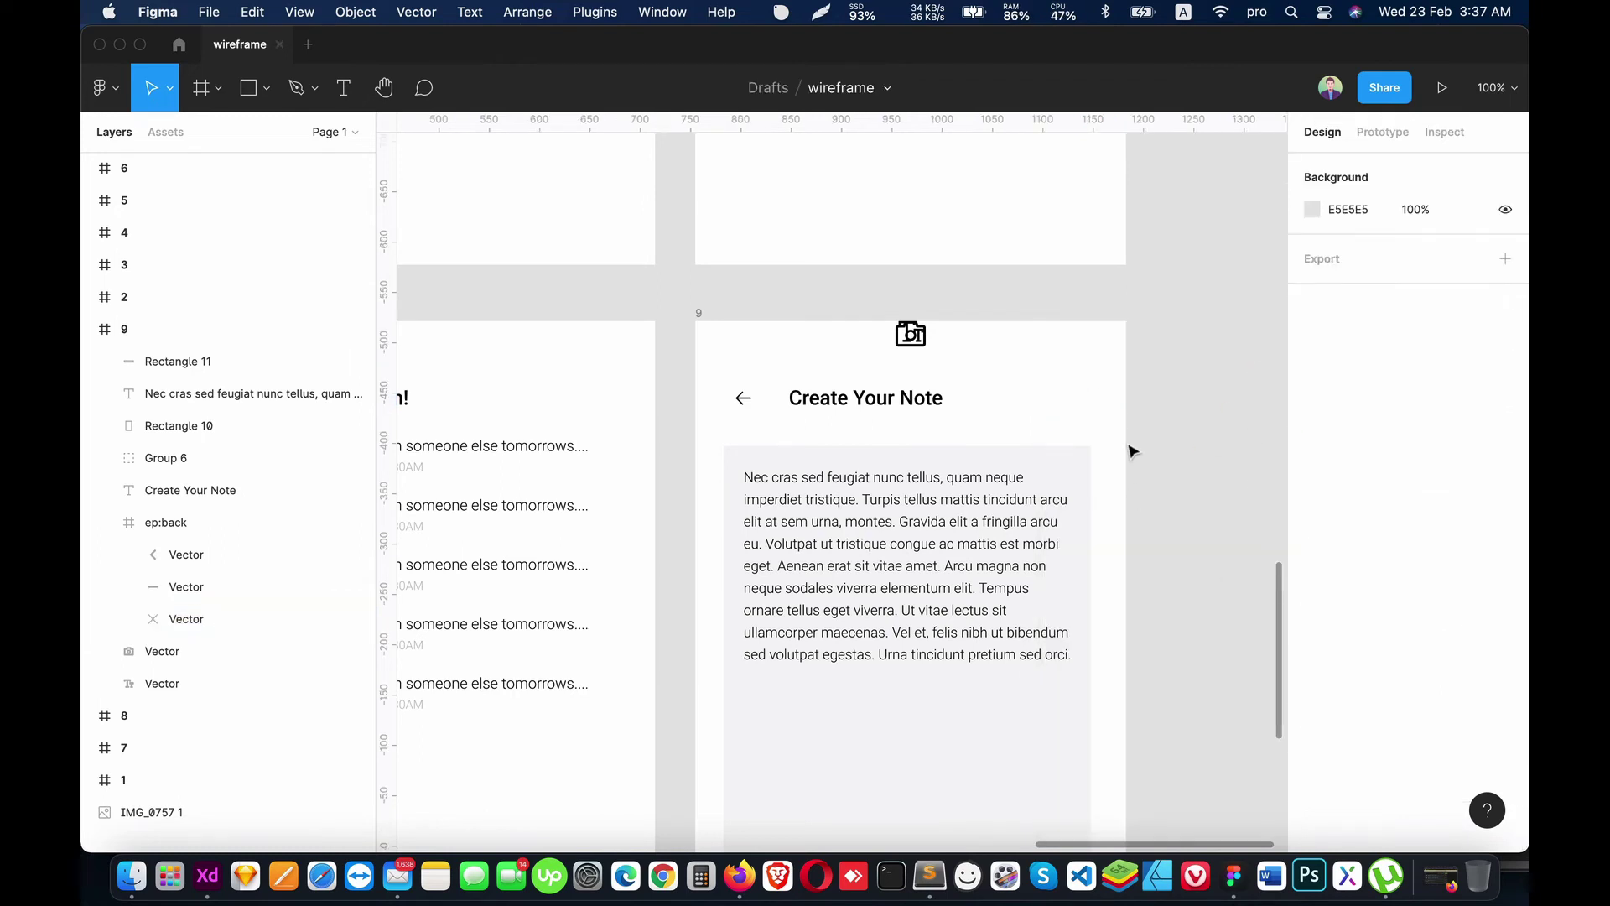
Step: Select the Create Your Note heading and camera icon to check their placement in frame 9
{"action": "left_click", "coordinate": [931, 400]}
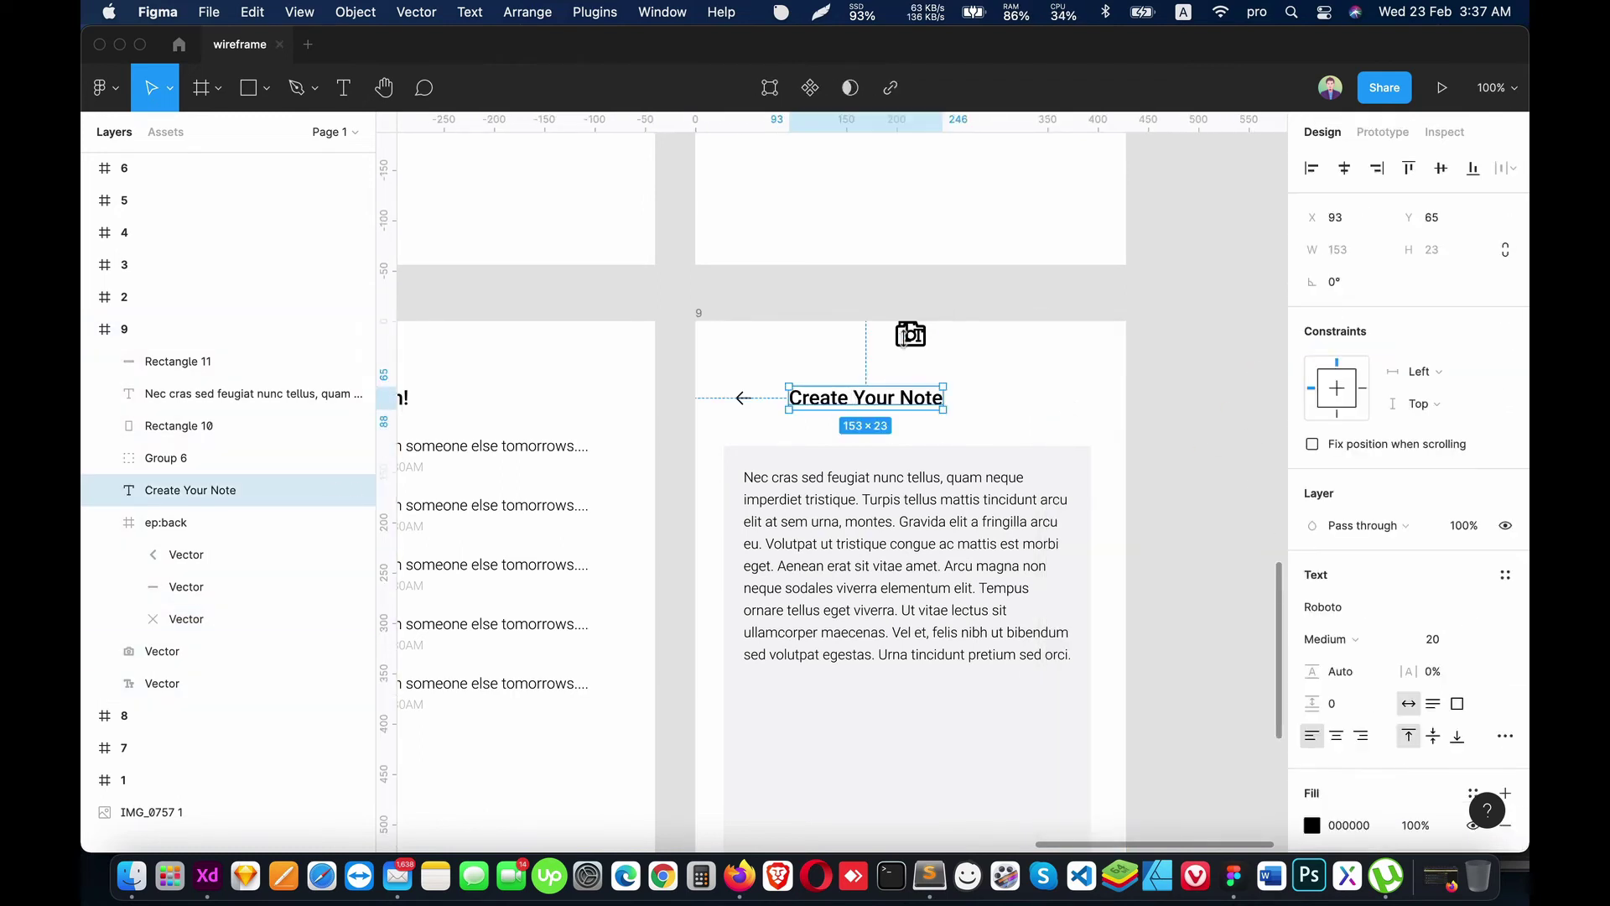
{"action": "left_click", "coordinate": [911, 334]}
{"action": "scroll", "coordinate": [936, 397], "scroll_direction": "down", "scroll_amount": 4}
{"action": "scroll", "coordinate": [936, 397], "scroll_direction": "up", "scroll_amount": 3, "text": "ctrl"}
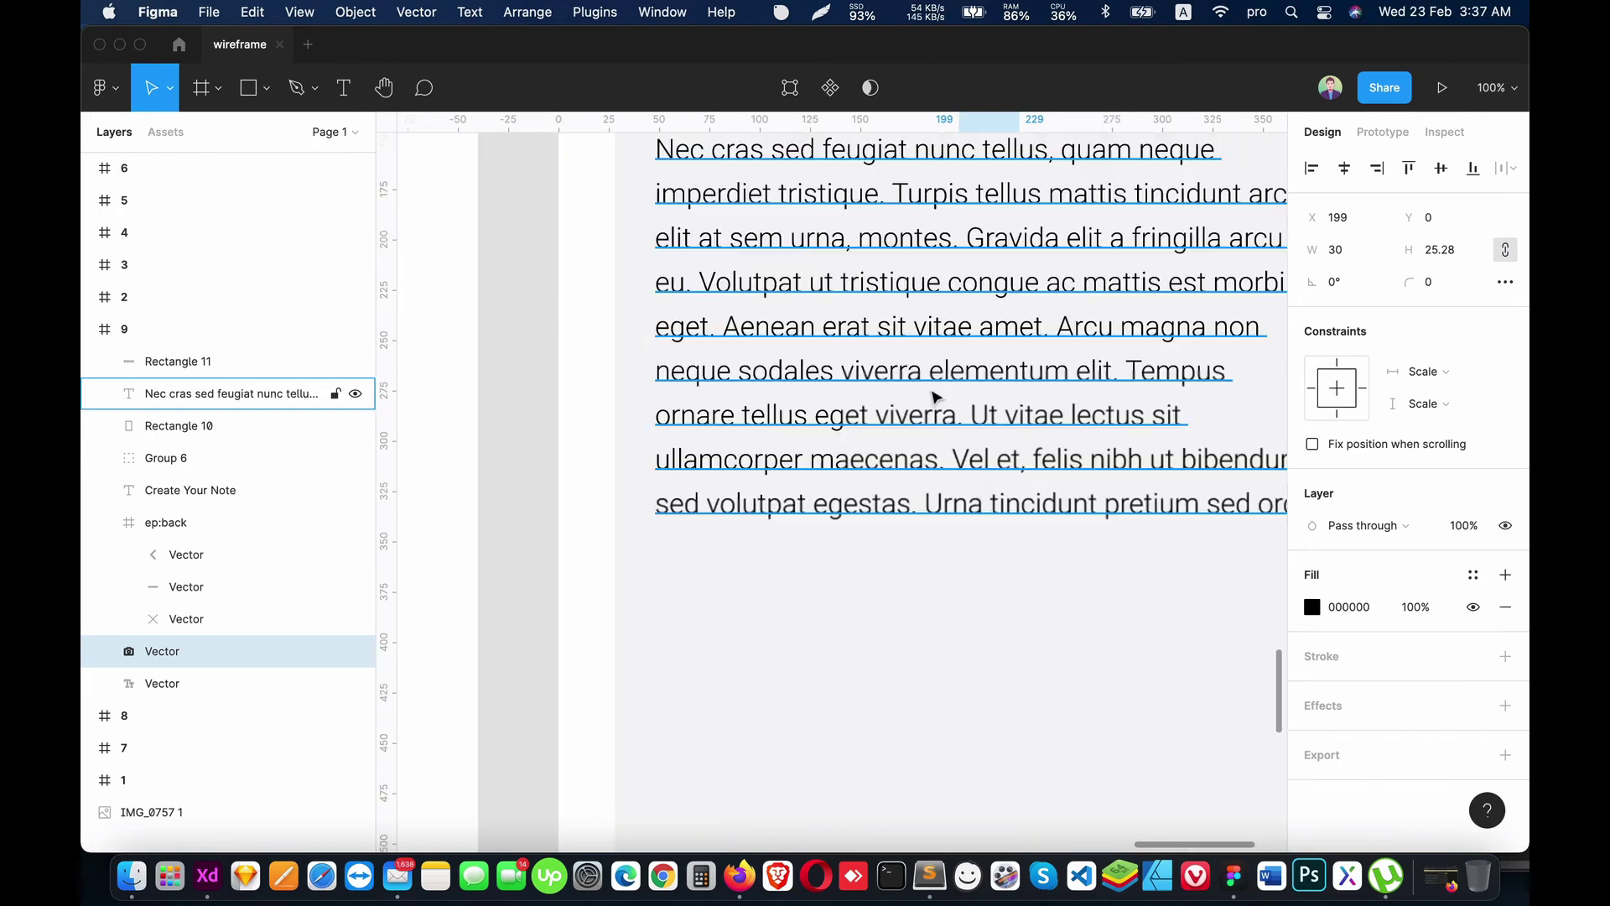
{"action": "scroll", "coordinate": [936, 397], "scroll_direction": "up", "scroll_amount": 3, "text": "ctrl"}
{"action": "scroll", "coordinate": [936, 397], "scroll_direction": "down", "scroll_amount": 6, "text": "ctrl"}
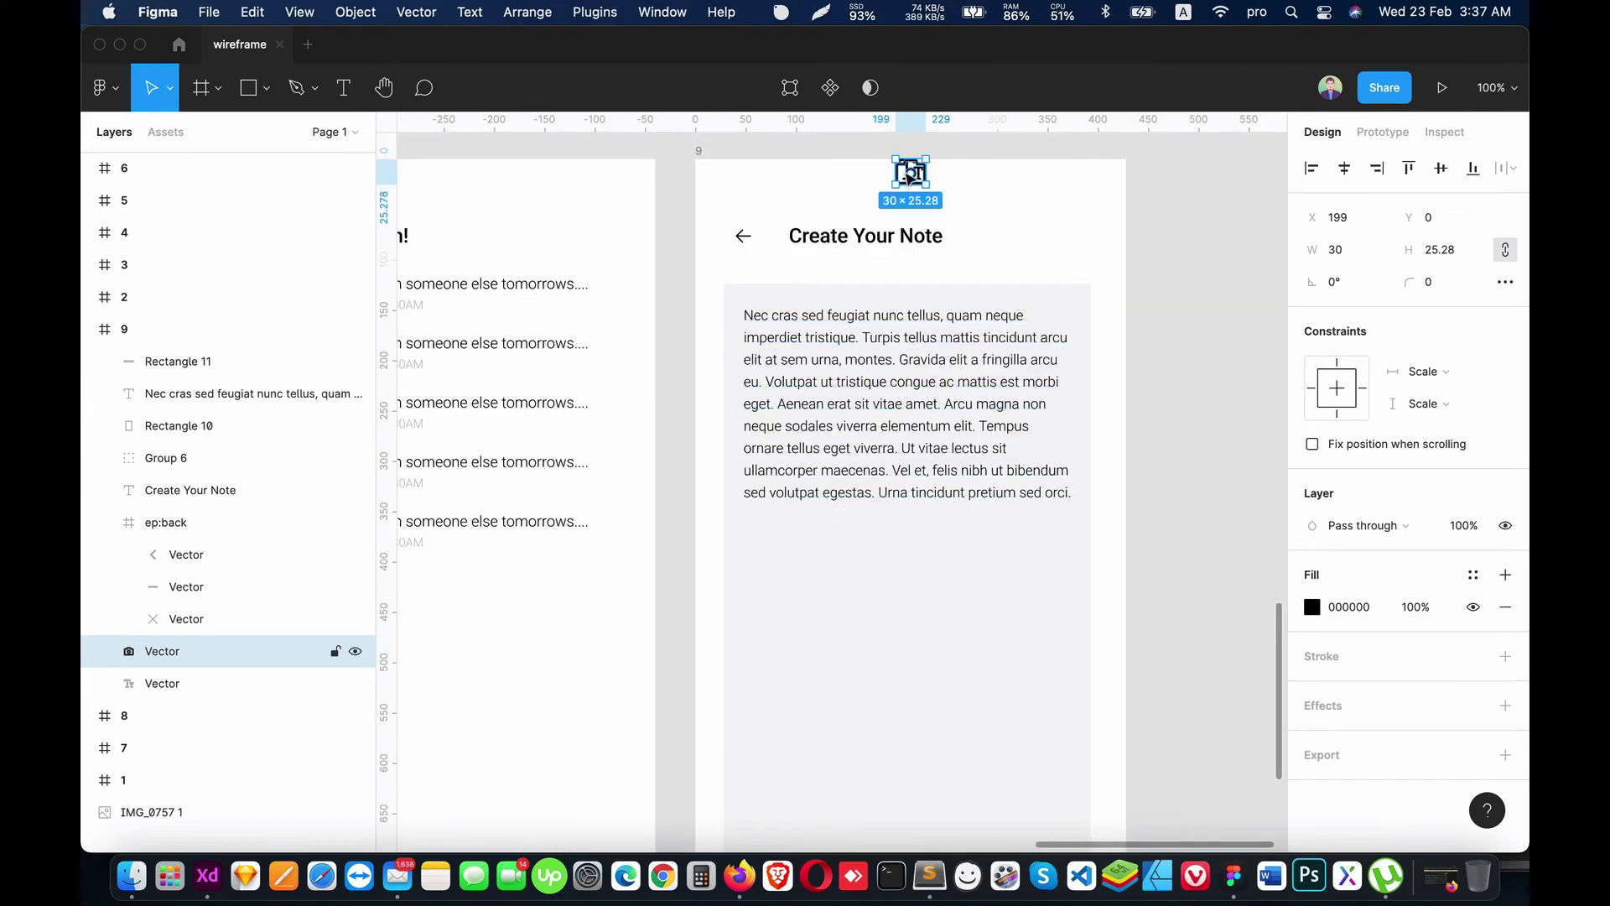
{"action": "mouse_move", "coordinate": [911, 172]}
{"action": "left_mouse_down"}
{"action": "mouse_move", "coordinate": [933, 524]}
{"action": "mouse_move", "coordinate": [963, 507]}
{"action": "left_mouse_up"}
{"action": "scroll", "coordinate": [837, 687], "scroll_direction": "down", "scroll_amount": 5}
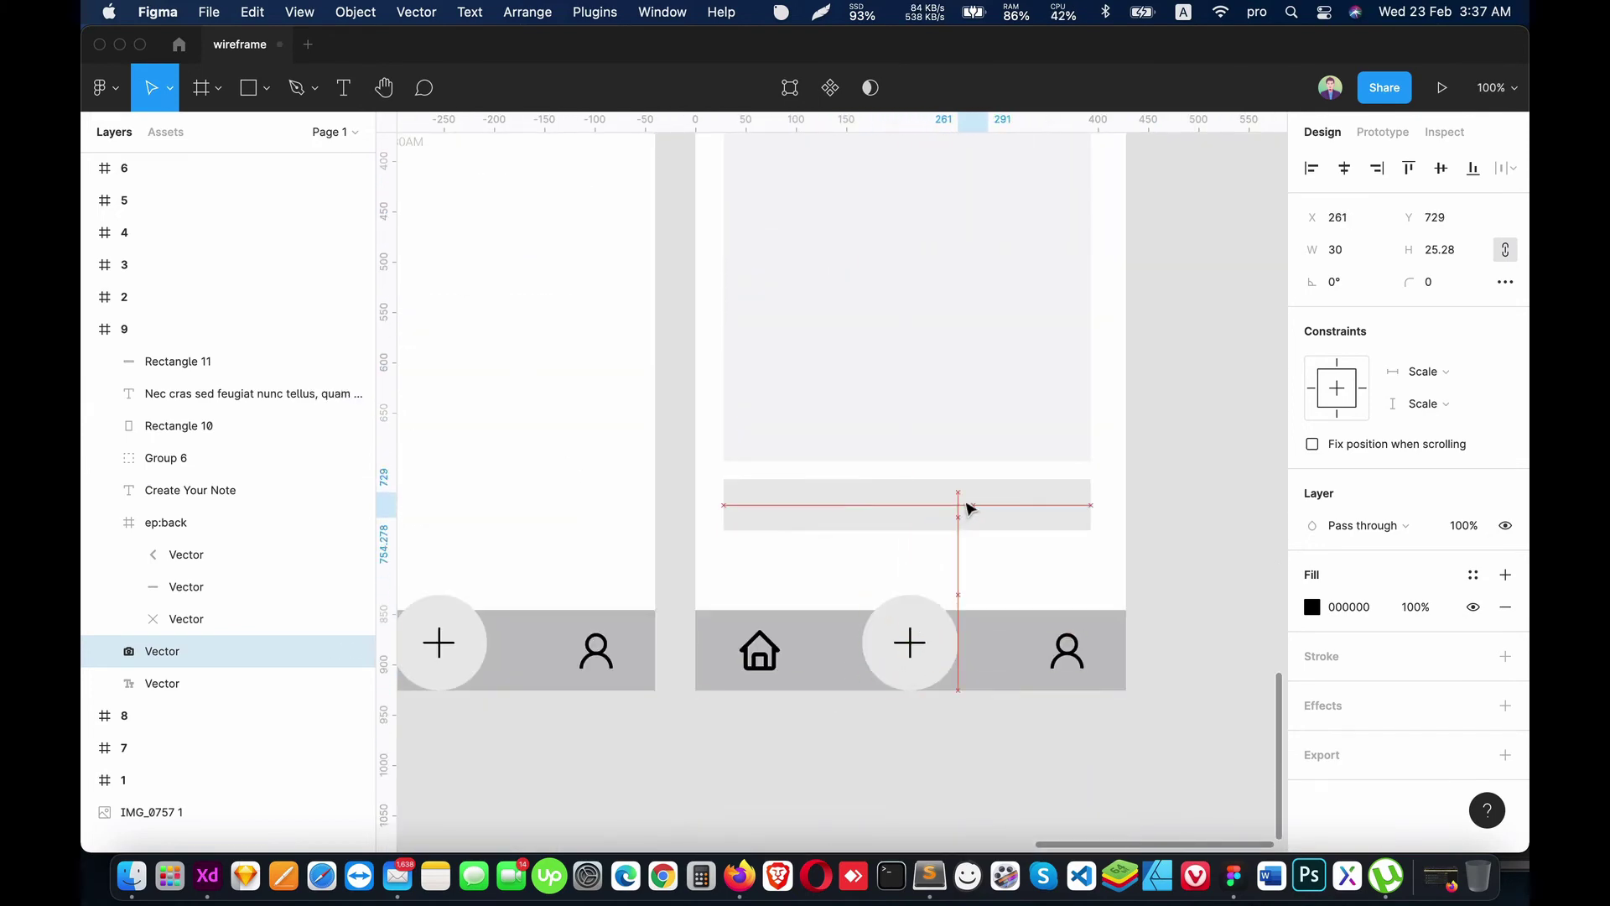
Step: Place the Tt icon beside the camera icon on frame 9's bottom grey bar
{"action": "left_click", "coordinate": [151, 683], "text": "shift"}
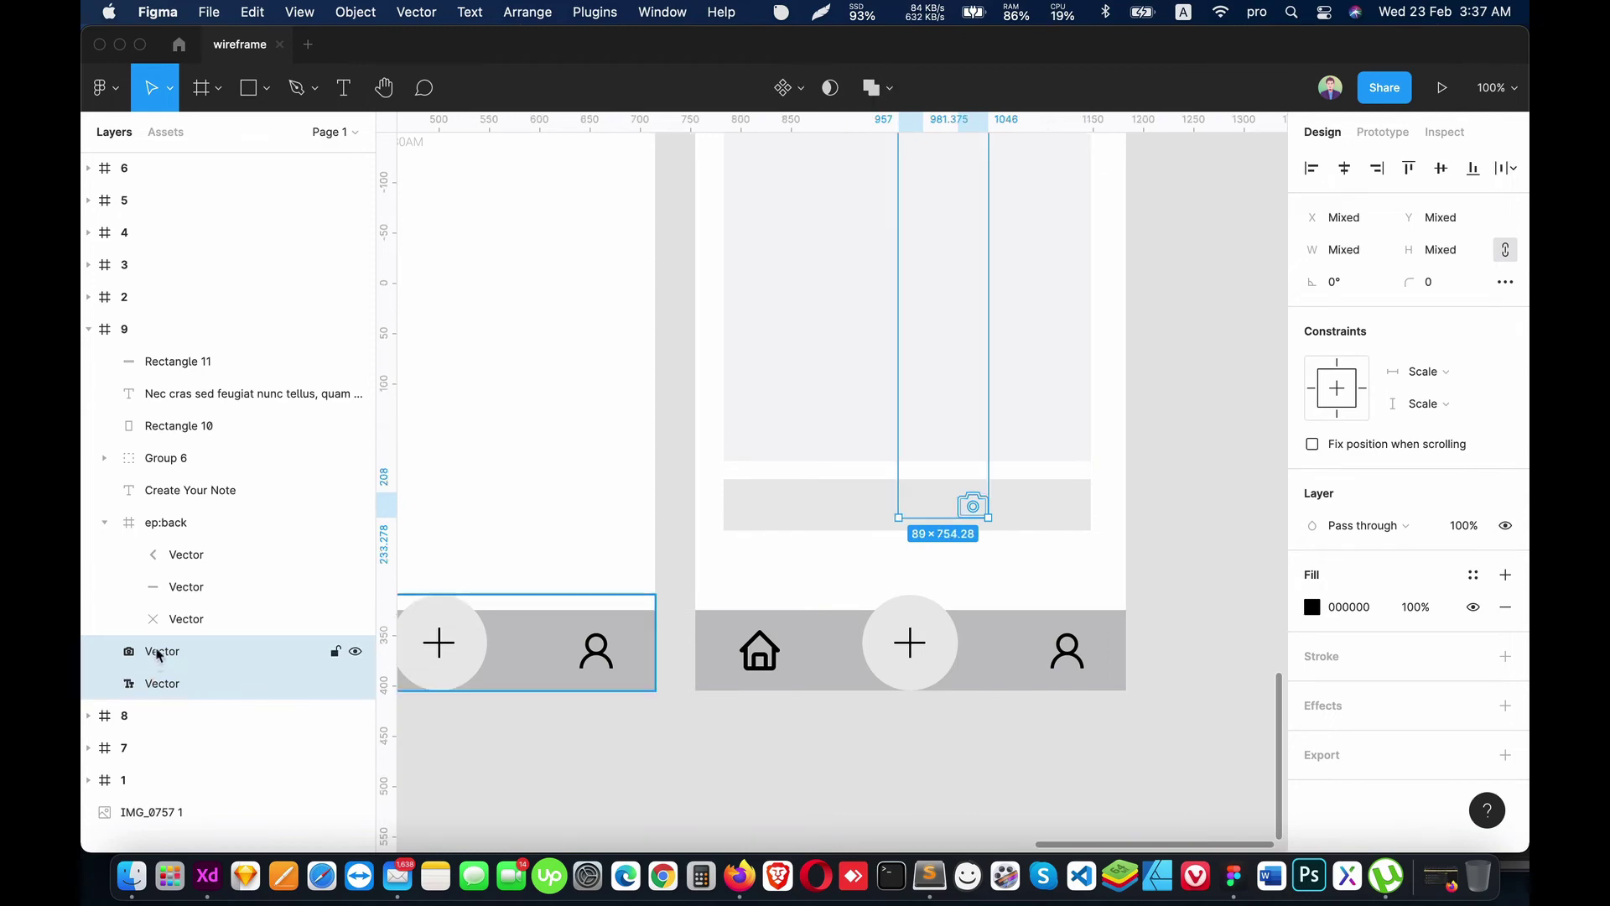
{"action": "left_click_drag", "start_coordinate": [151, 683], "coordinate": [173, 352]}
{"action": "left_click", "coordinate": [952, 561]}
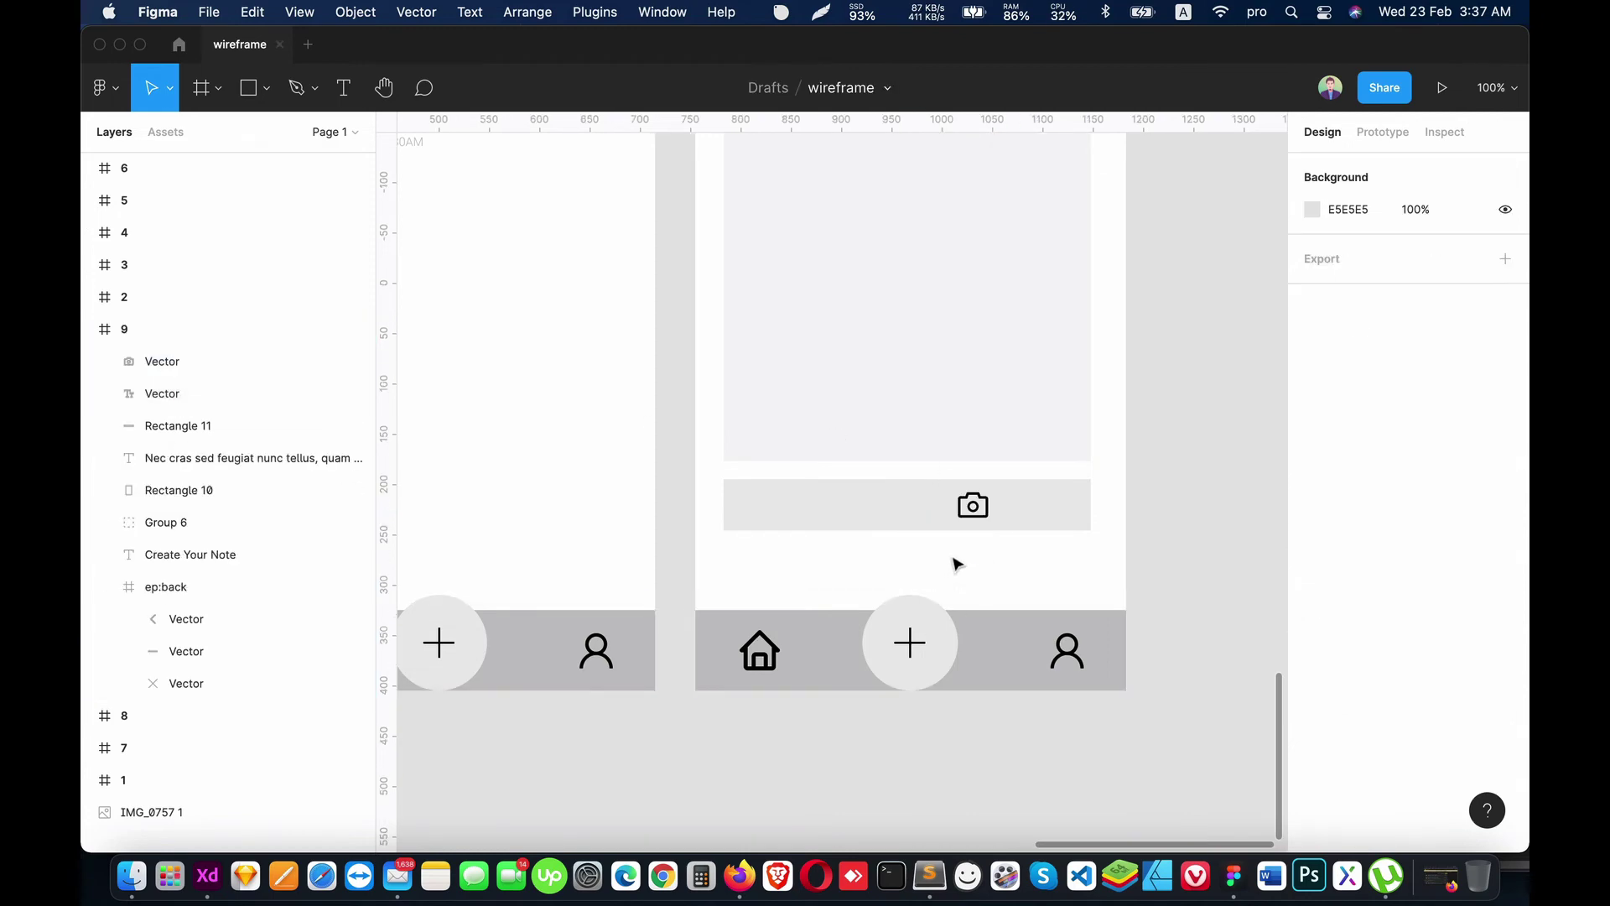
{"action": "scroll", "coordinate": [931, 406], "scroll_direction": "up", "scroll_amount": 10}
{"action": "left_click_drag", "start_coordinate": [910, 705], "coordinate": [864, 751]}
{"action": "scroll", "coordinate": [889, 705], "scroll_direction": "down", "scroll_amount": 10}
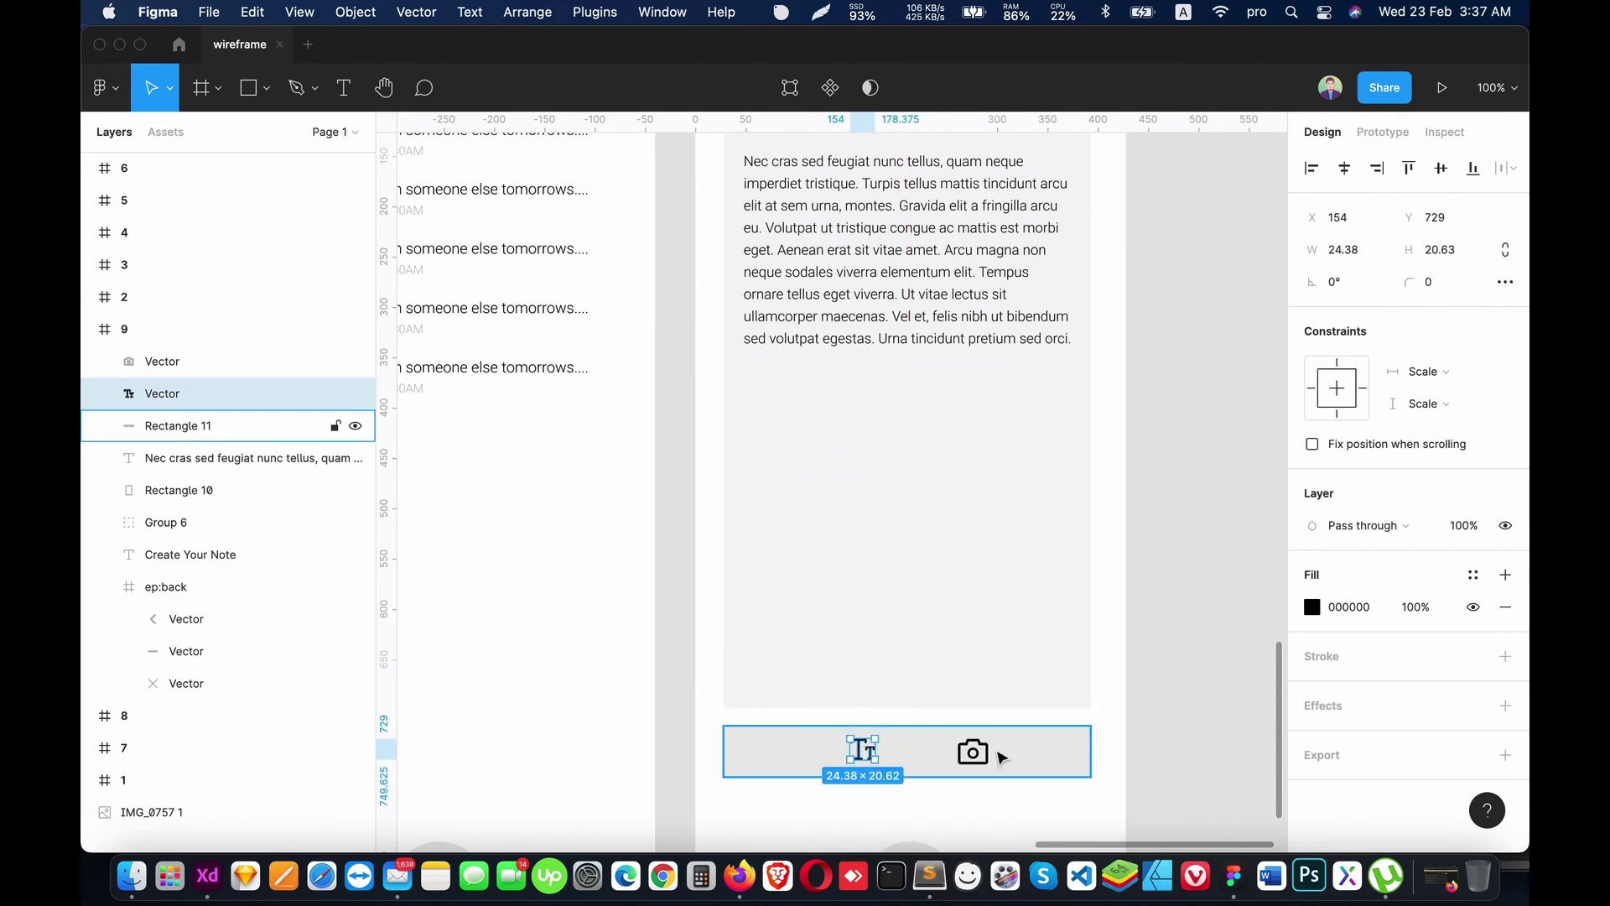
{"action": "mouse_move", "coordinate": [973, 752]}
{"action": "left_mouse_down"}
{"action": "mouse_move", "coordinate": [870, 749]}
{"action": "mouse_move", "coordinate": [885, 755]}
{"action": "left_mouse_up"}
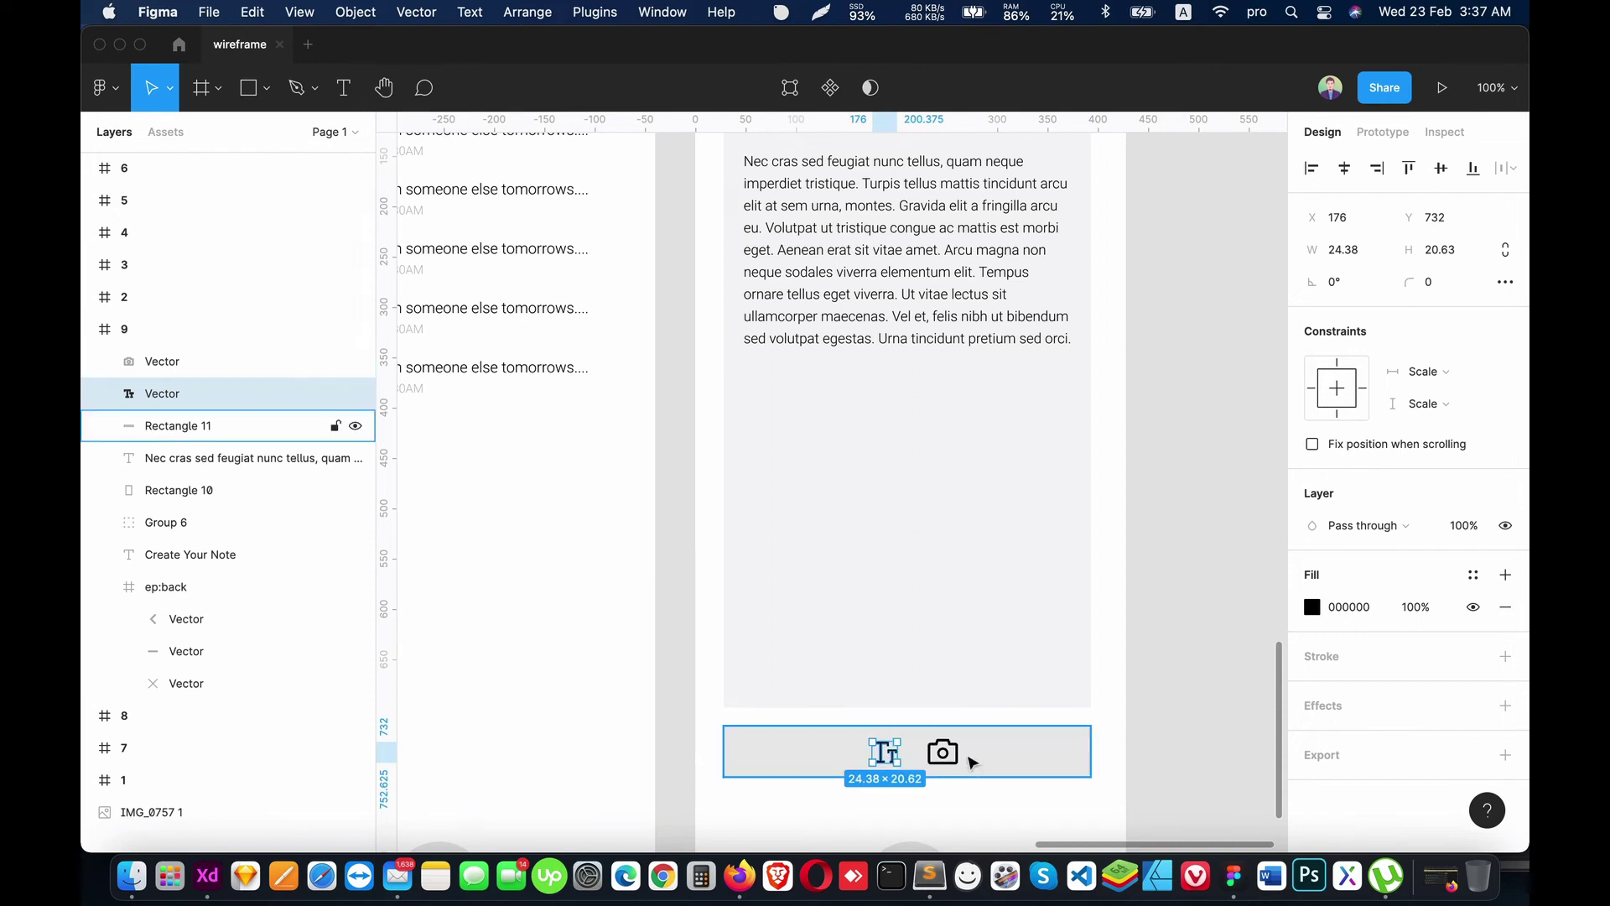
Step: Group the camera and Tt icons with Rectangle 11 into one toolbar
{"action": "left_click", "coordinate": [942, 752]}
{"action": "left_click", "coordinate": [151, 426], "text": "shift"}
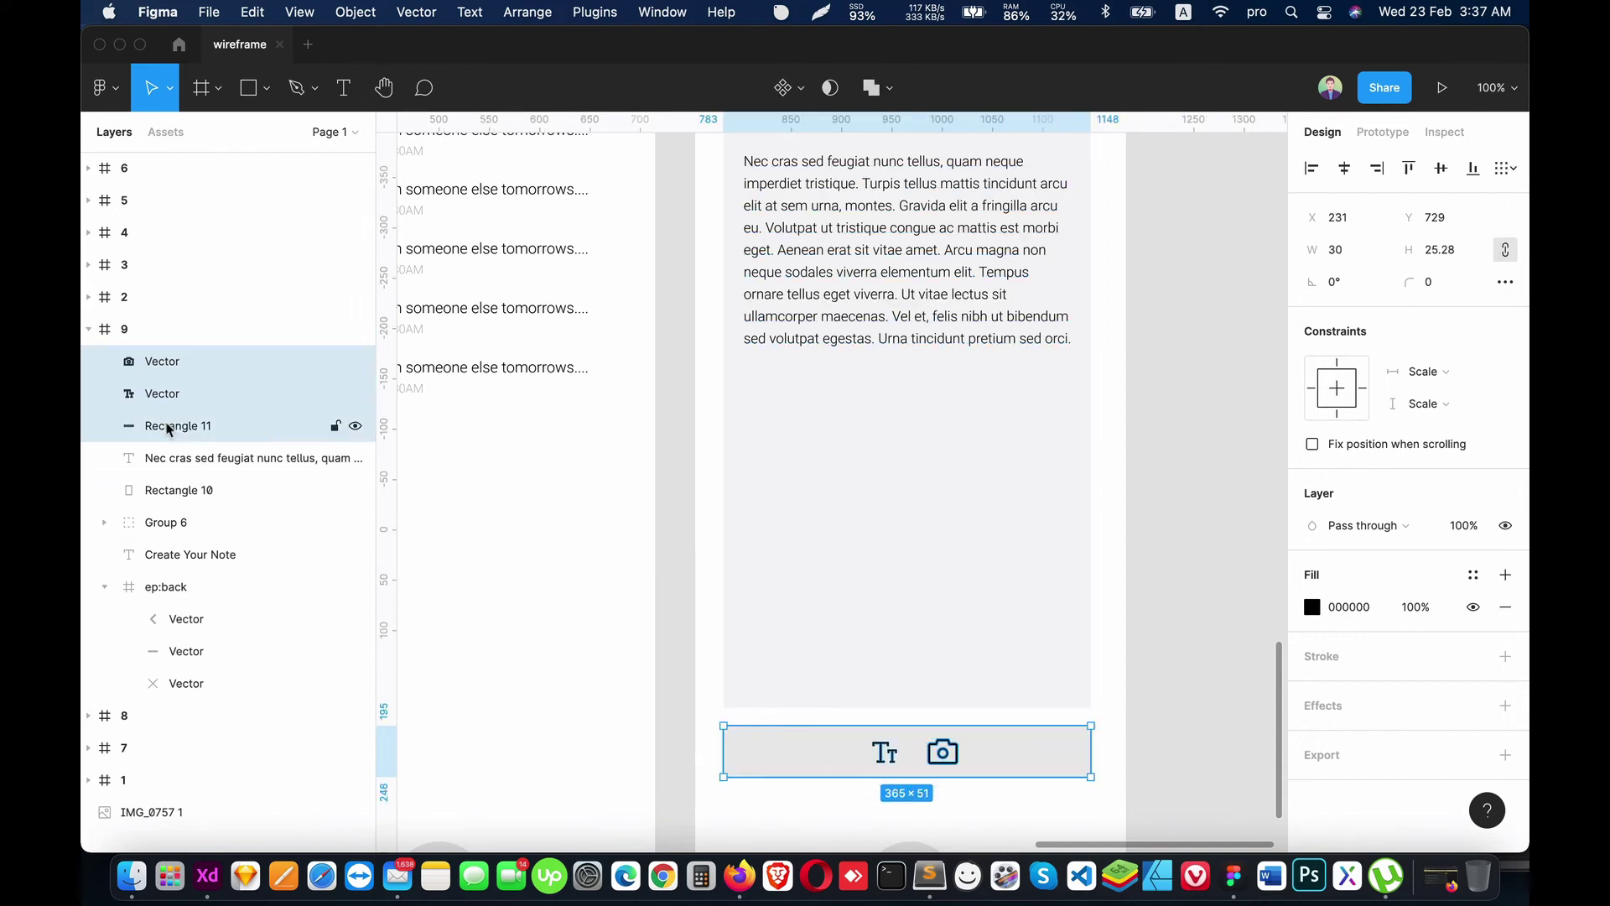
{"action": "key", "text": "super+g"}
{"action": "left_click", "coordinate": [104, 523]}
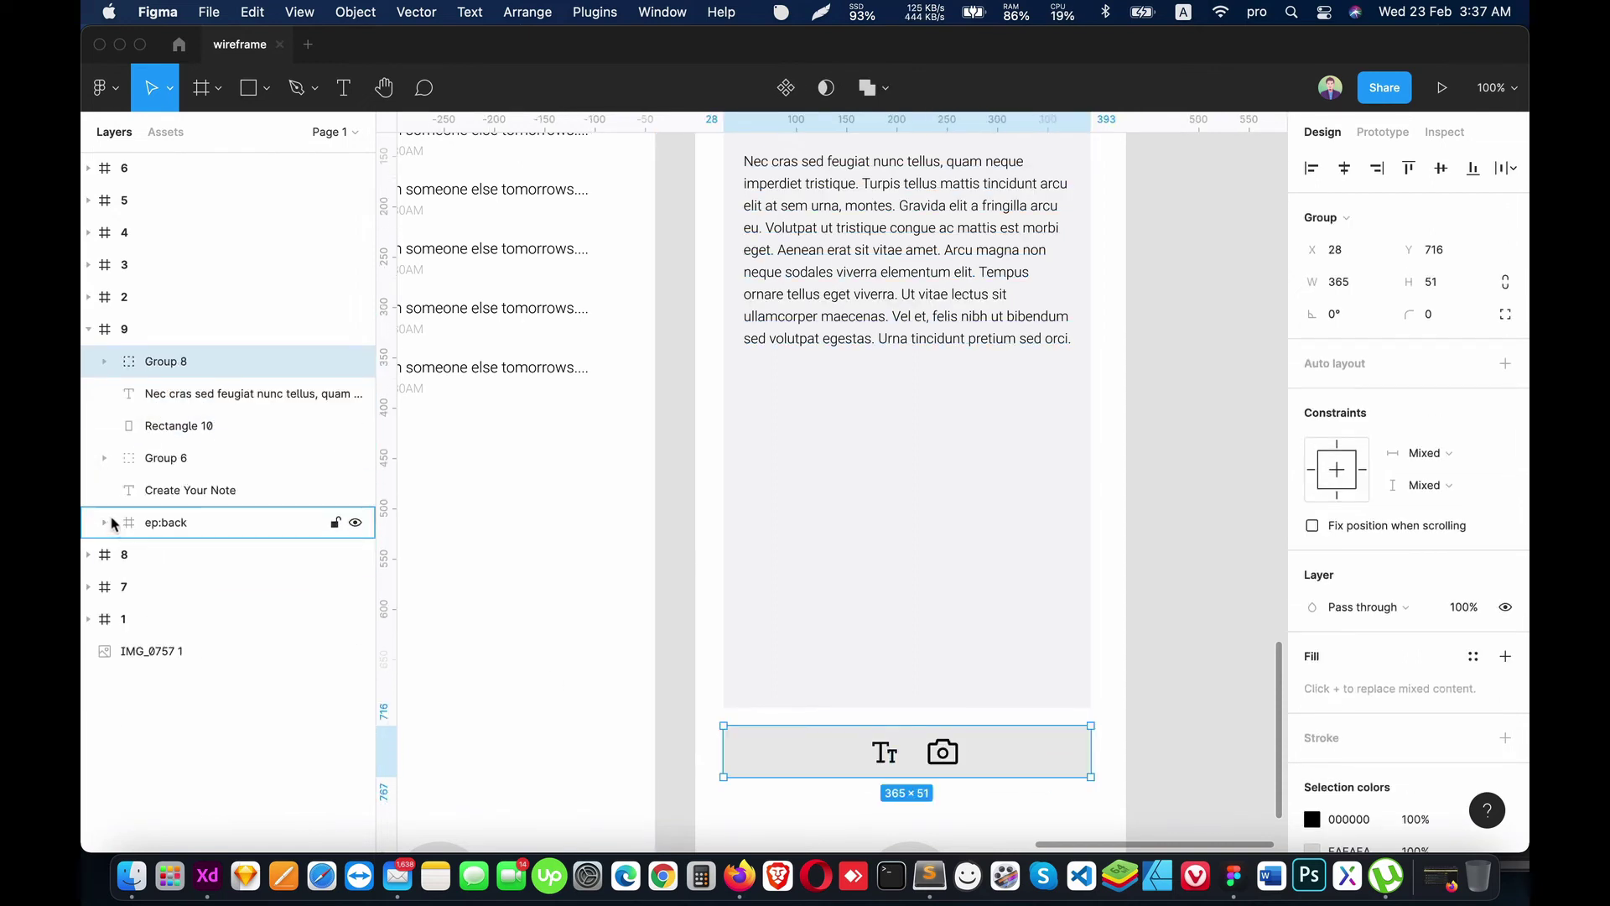
{"action": "left_click", "coordinate": [190, 522]}
Step: Move the back arrow, line and X vectors out of the ep:back icon set
{"action": "scroll", "coordinate": [1065, 412], "scroll_direction": "up", "scroll_amount": 5}
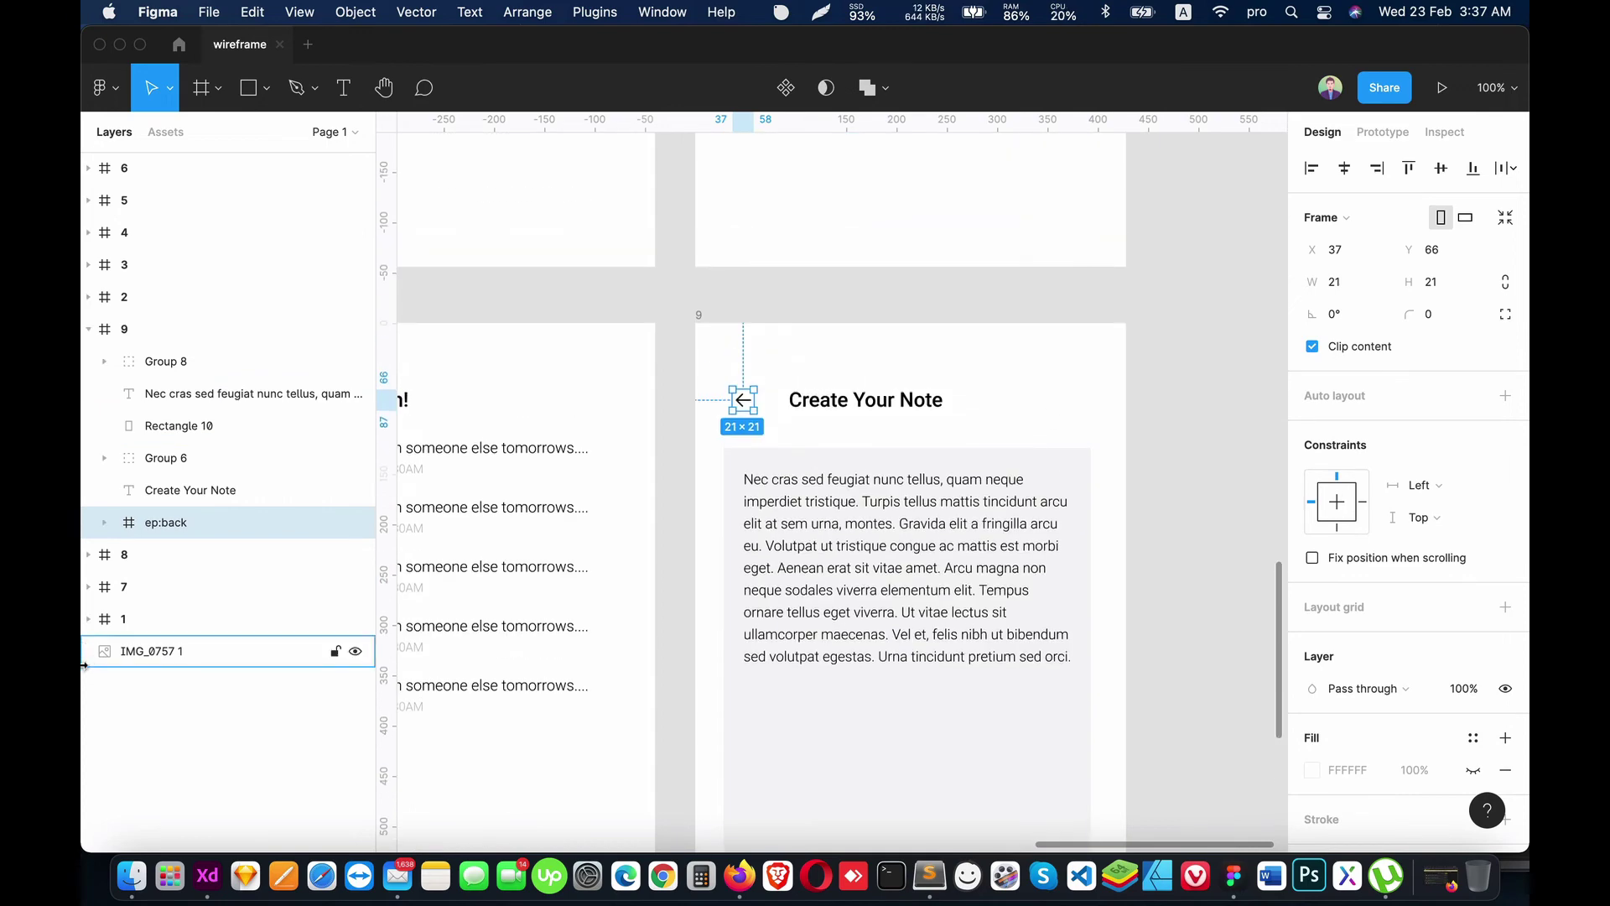
{"action": "left_click", "coordinate": [104, 523]}
{"action": "left_click", "coordinate": [204, 619]}
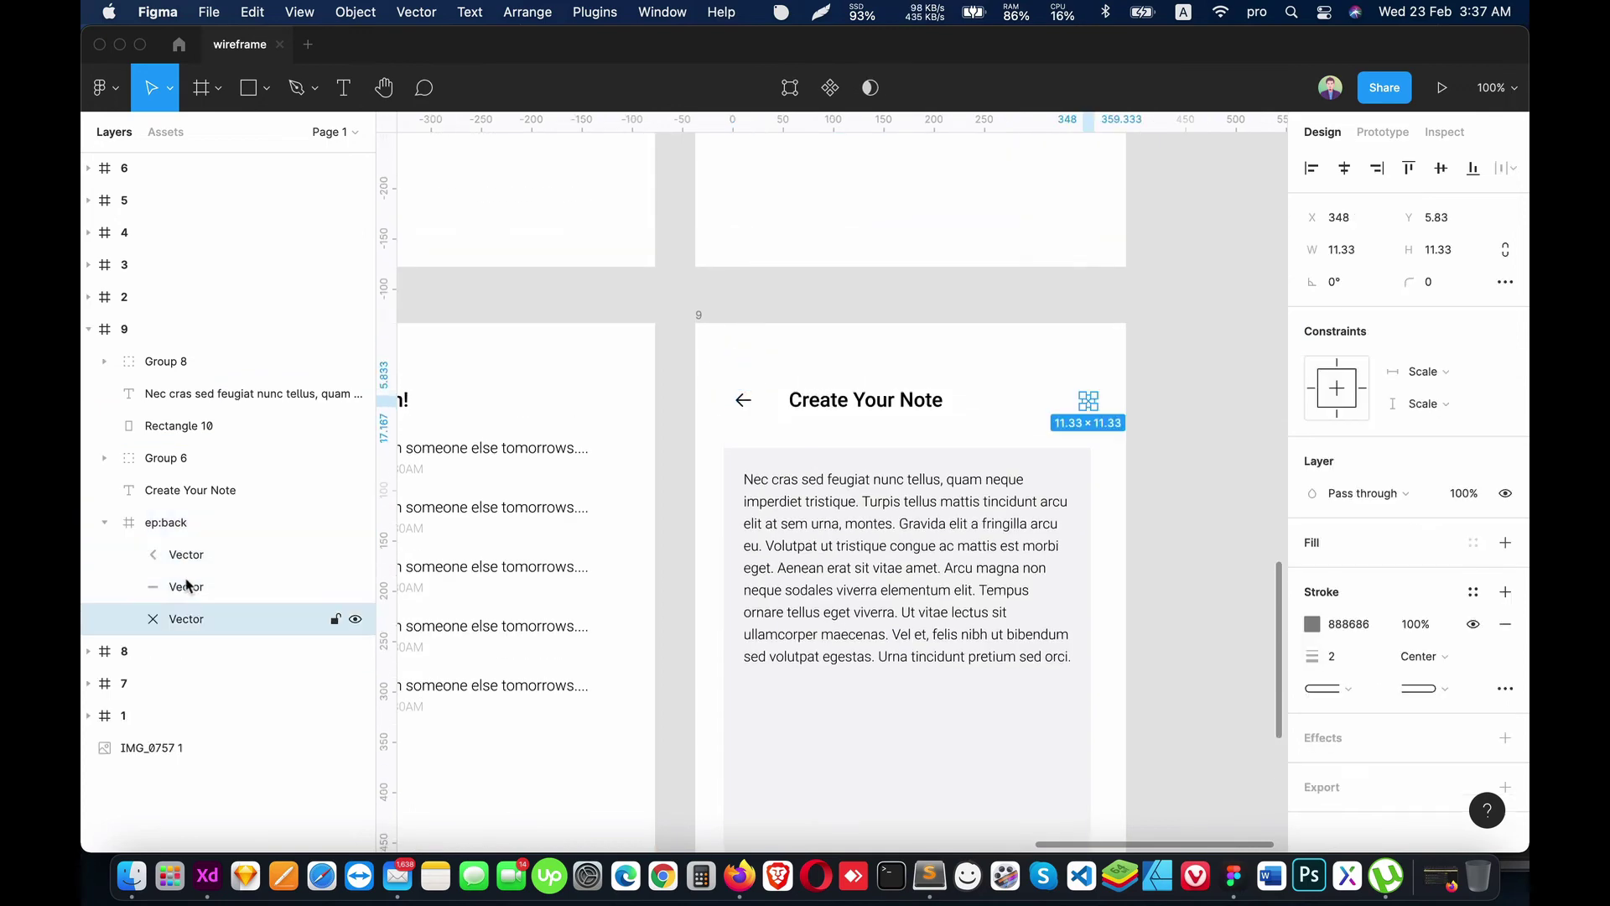
{"action": "left_click", "coordinate": [186, 586]}
{"action": "left_click_drag", "start_coordinate": [186, 555], "coordinate": [175, 510]}
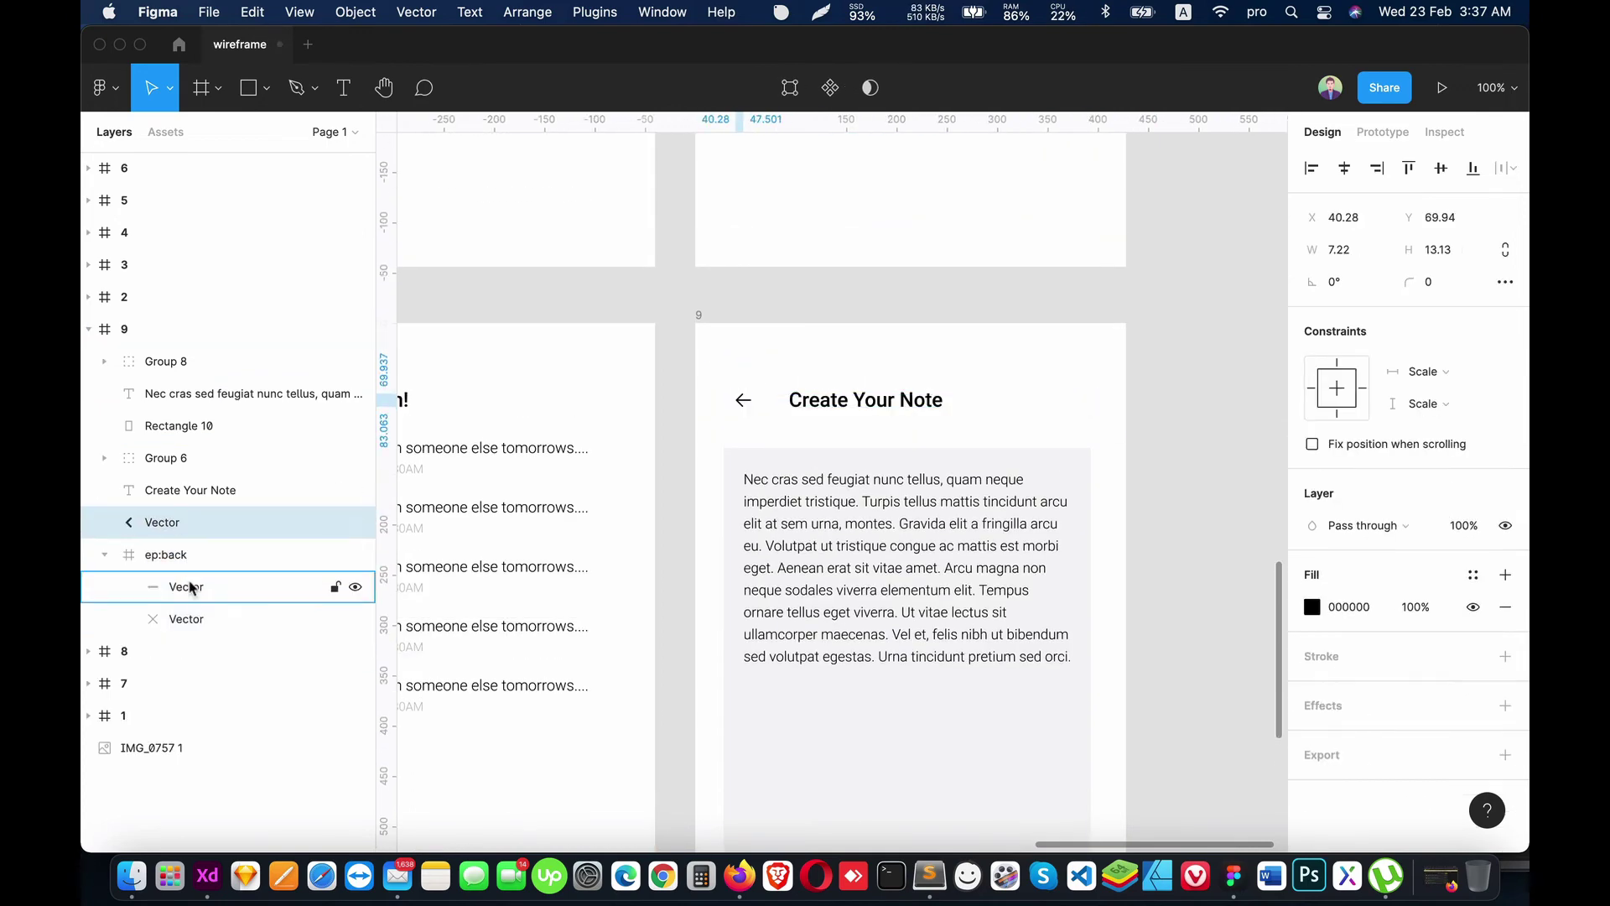
{"action": "left_click_drag", "start_coordinate": [186, 587], "coordinate": [180, 550]}
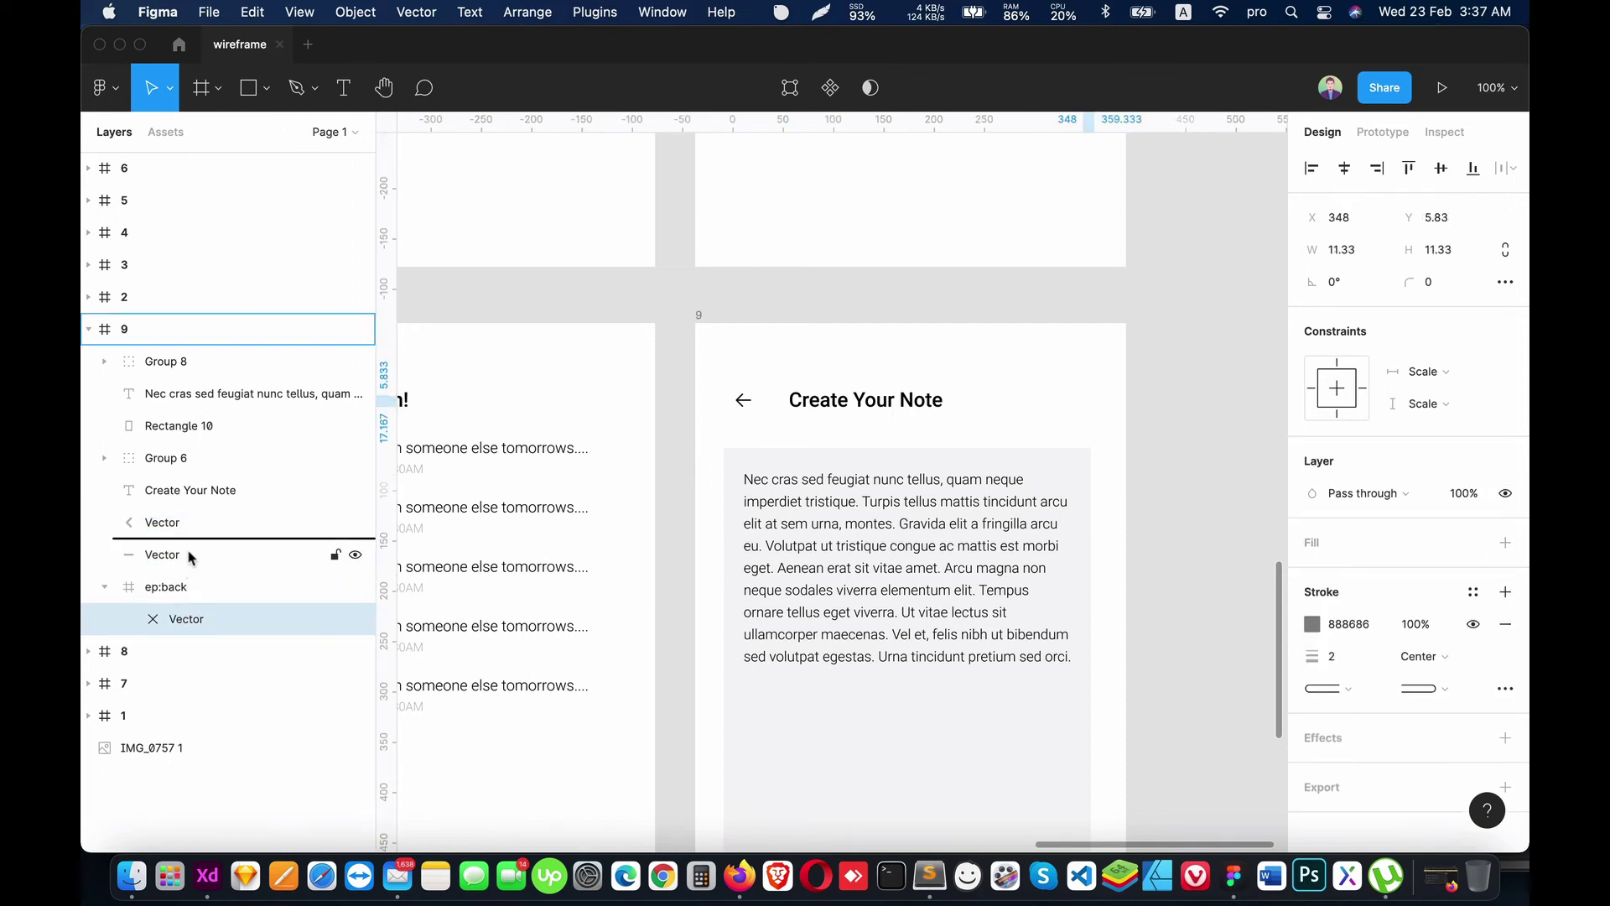
{"action": "left_click_drag", "start_coordinate": [180, 616], "coordinate": [191, 555]}
Step: Delete the stray line vector and set the close X stroke to black (000000)
{"action": "left_click", "coordinate": [186, 594]}
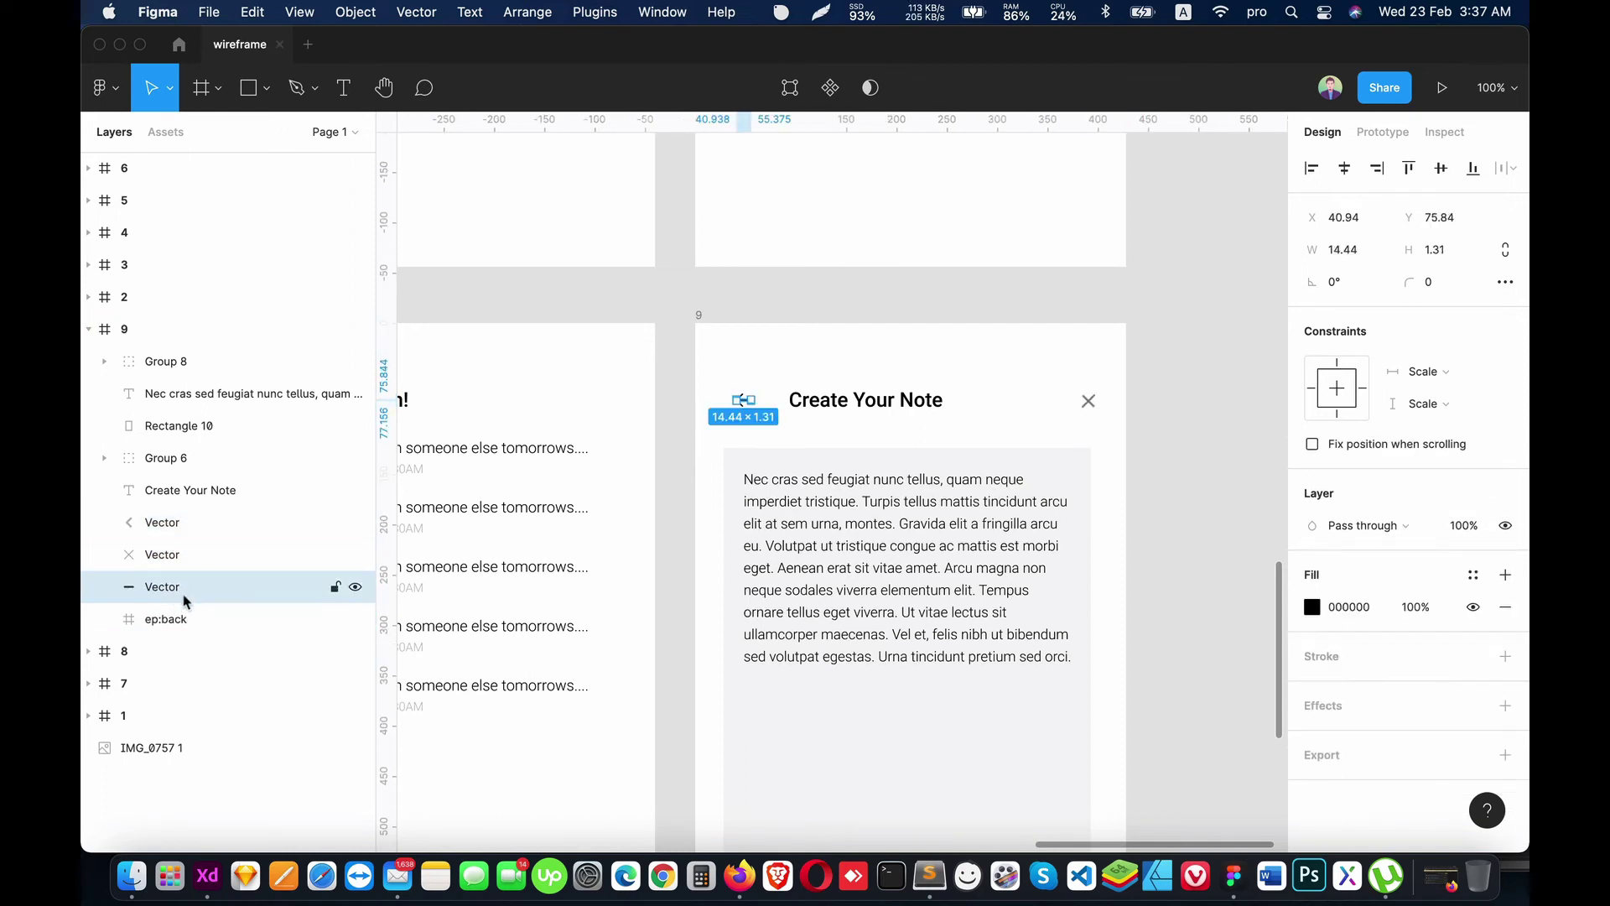
{"action": "key", "text": "Delete"}
{"action": "left_click", "coordinate": [179, 554]}
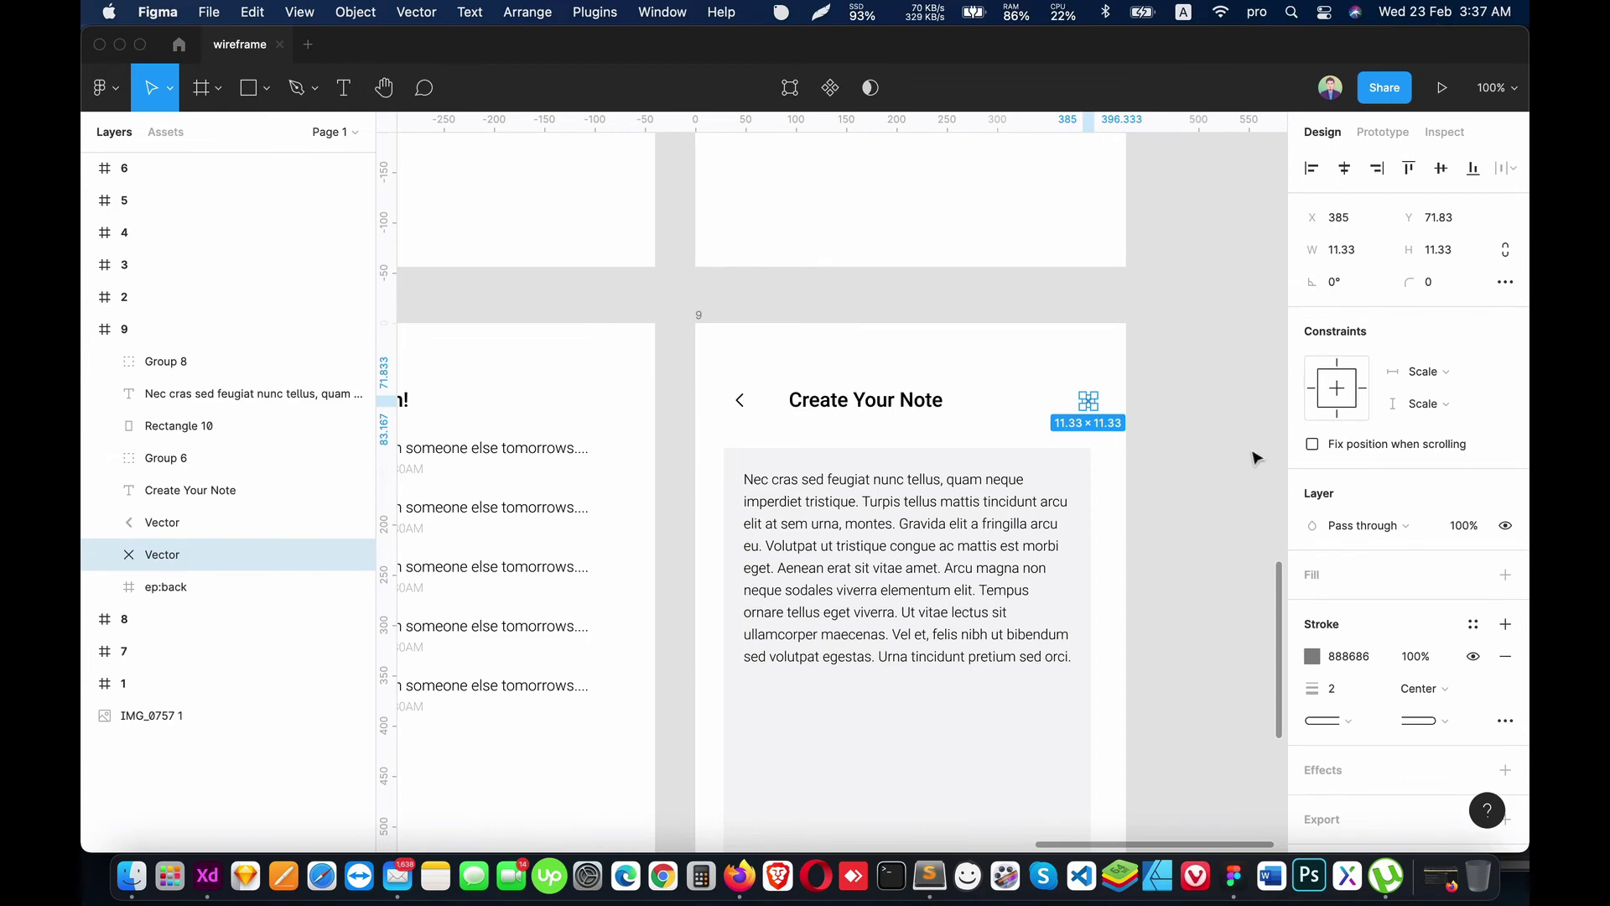
{"action": "left_click", "coordinate": [1313, 656]}
{"action": "left_click", "coordinate": [1101, 584]}
{"action": "left_click", "coordinate": [1268, 328]}
{"action": "left_click", "coordinate": [1107, 440]}
Step: Zoom out and back in to review frames 8 and 9
{"action": "scroll", "coordinate": [985, 369], "scroll_direction": "down", "scroll_amount": 3}
{"action": "scroll", "coordinate": [990, 436], "scroll_direction": "down", "scroll_amount": 5}
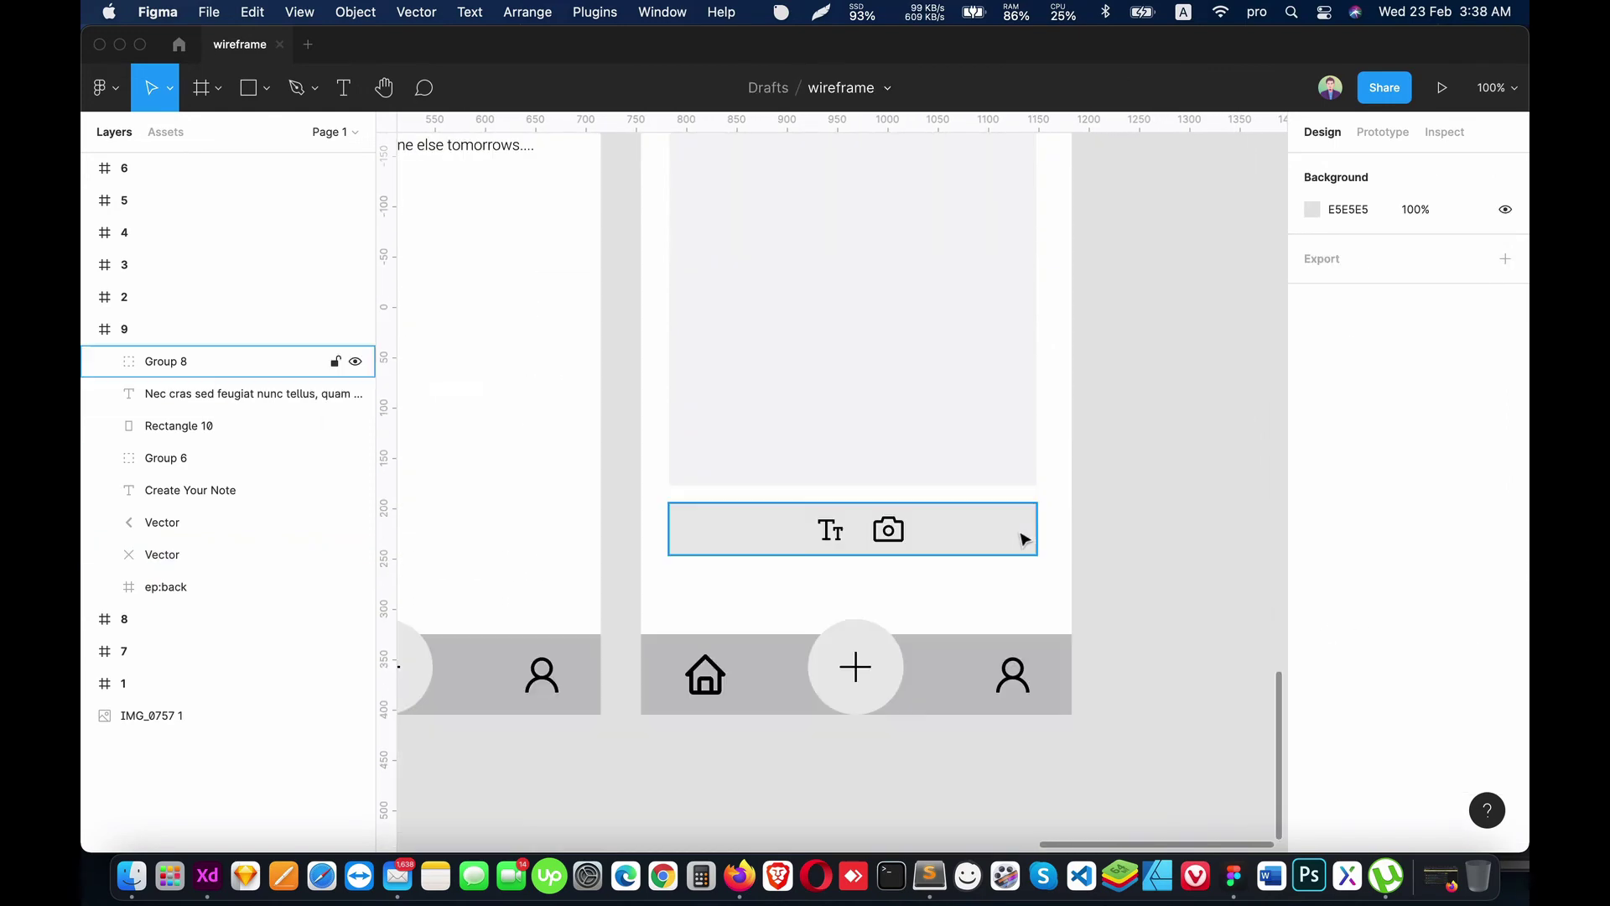
{"action": "key", "text": "minus"}
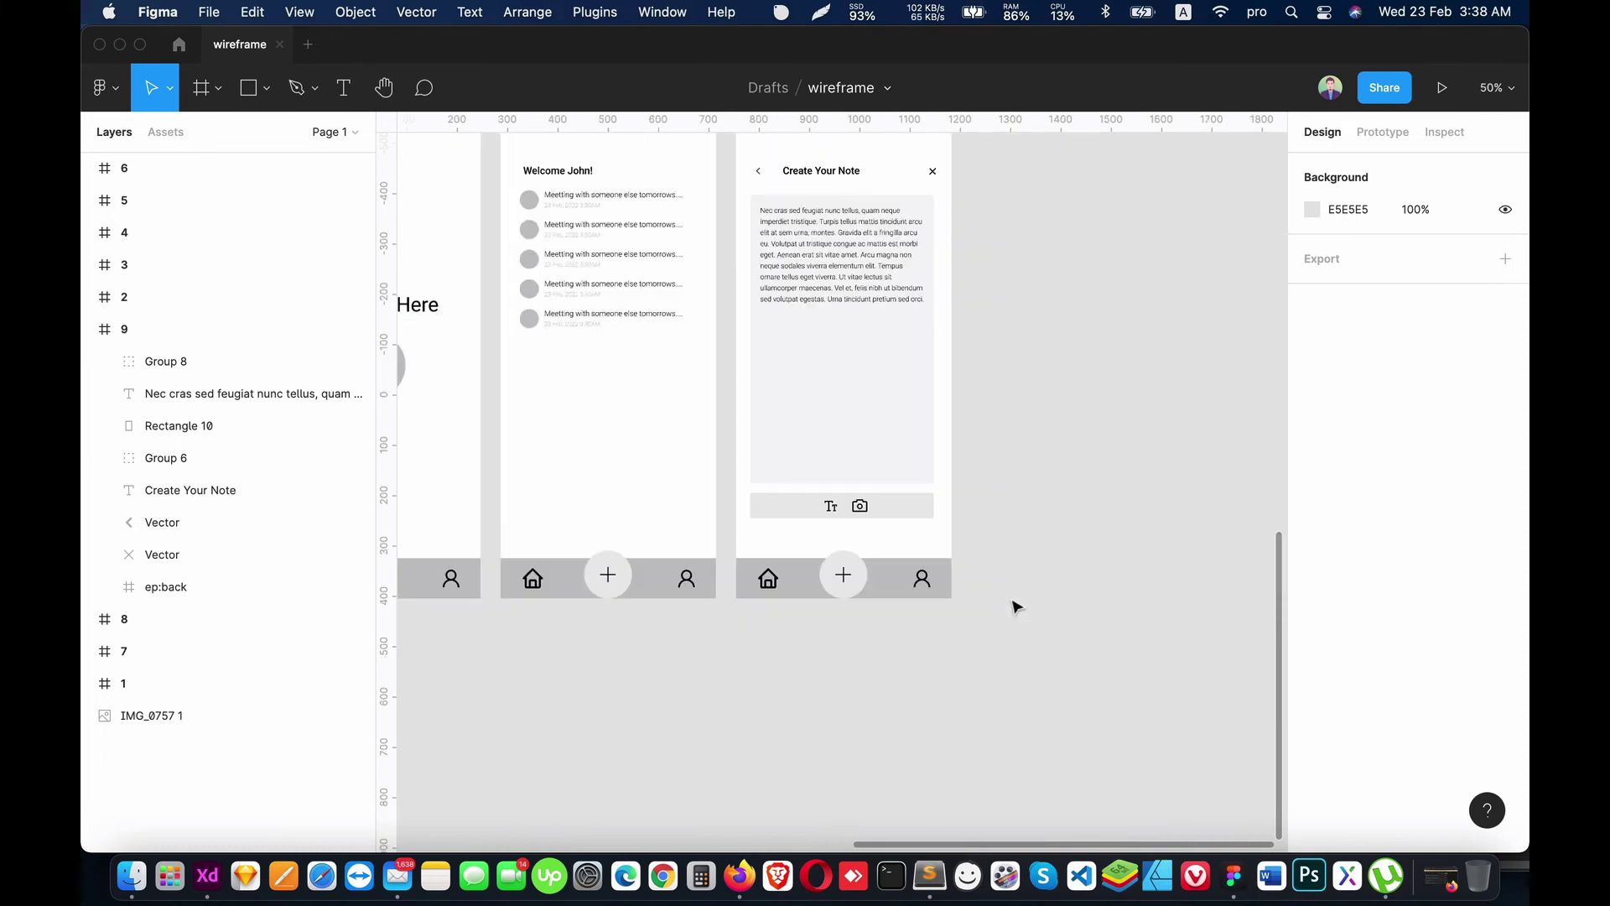
{"action": "scroll", "coordinate": [1016, 605], "scroll_direction": "up", "scroll_amount": 2}
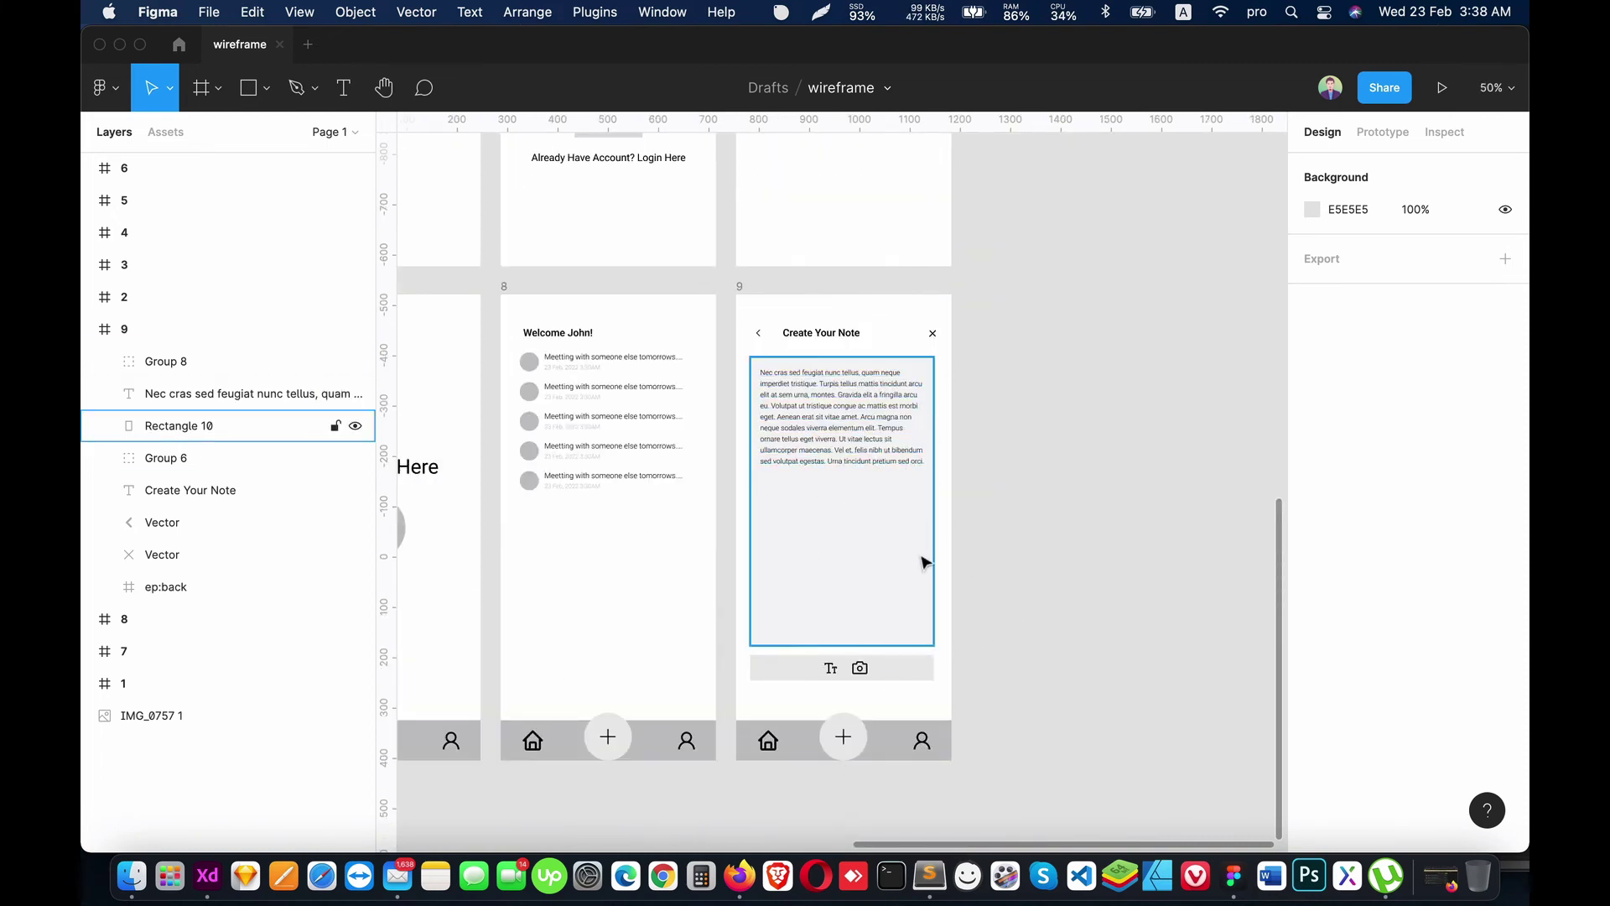
{"action": "key", "text": "plus"}
{"action": "scroll", "coordinate": [995, 546], "scroll_direction": "up", "scroll_amount": 2}
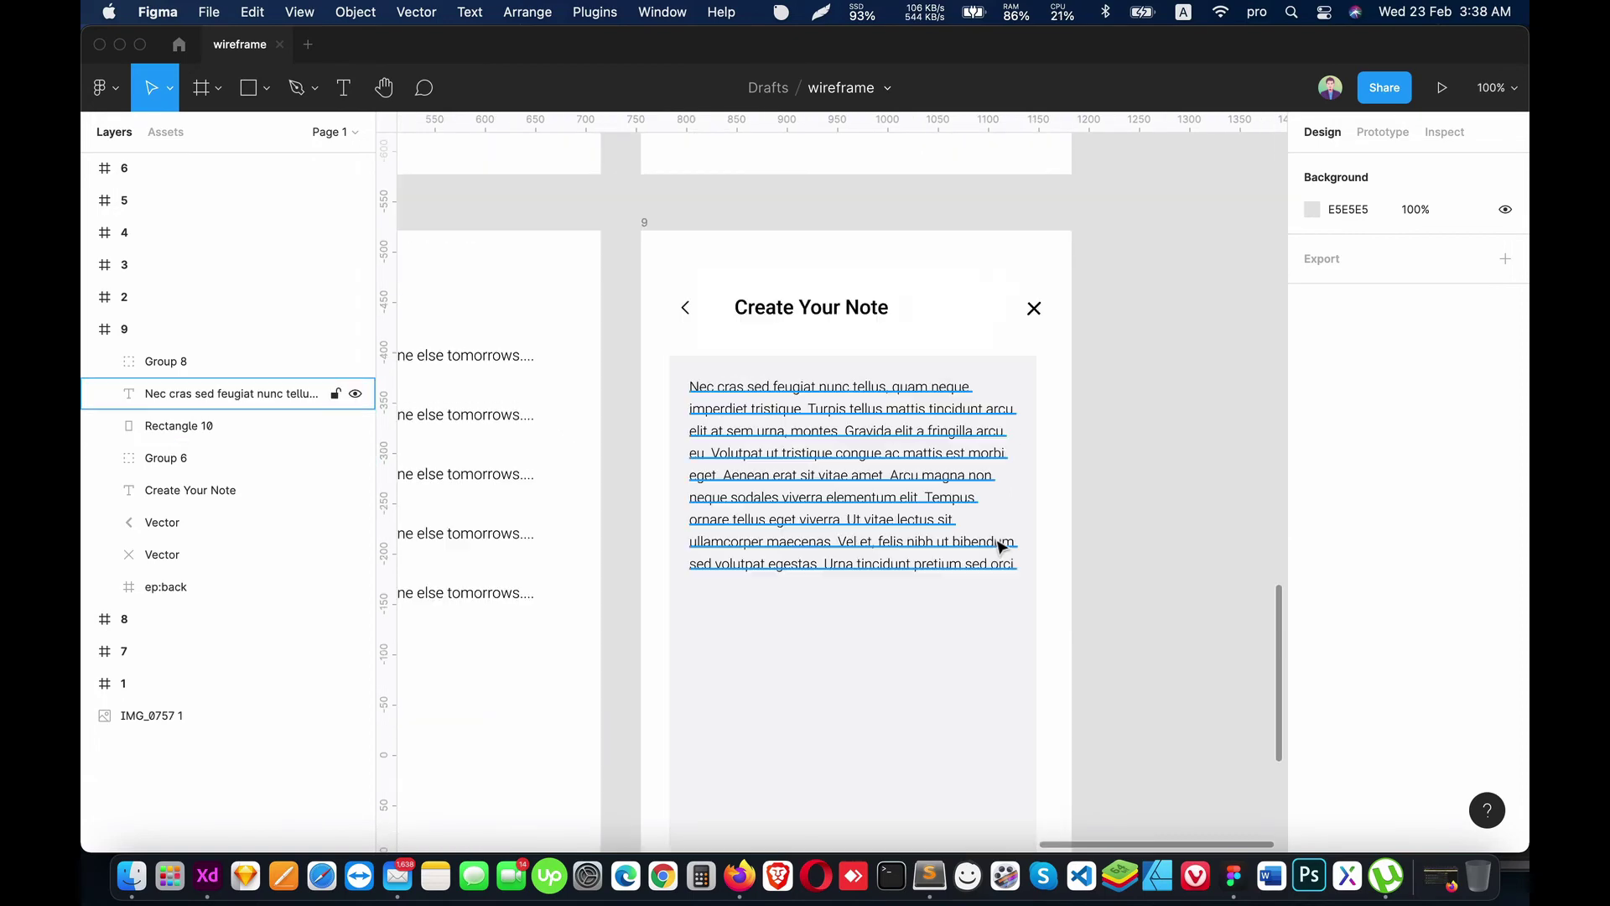
{"action": "scroll", "coordinate": [847, 428], "scroll_direction": "down", "scroll_amount": 3}
{"action": "scroll", "coordinate": [892, 431], "scroll_direction": "down", "scroll_amount": 3}
{"action": "scroll", "coordinate": [891, 431], "scroll_direction": "up", "scroll_amount": 7}
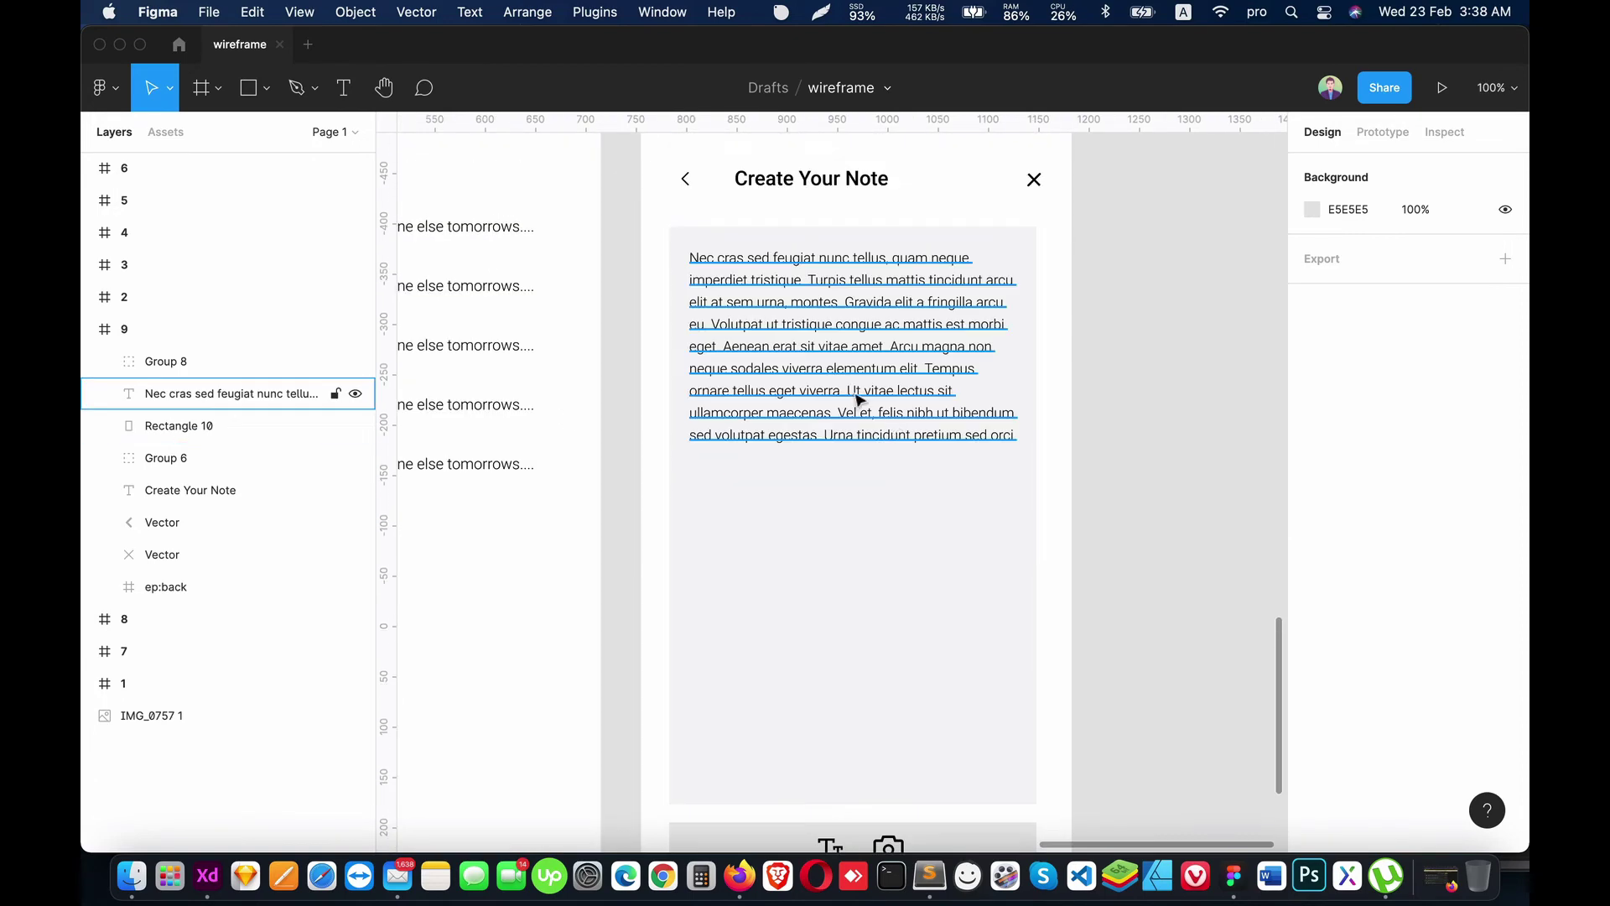
{"action": "scroll", "coordinate": [881, 467], "scroll_direction": "down", "scroll_amount": 3}
{"action": "scroll", "coordinate": [884, 467], "scroll_direction": "up", "scroll_amount": 3}
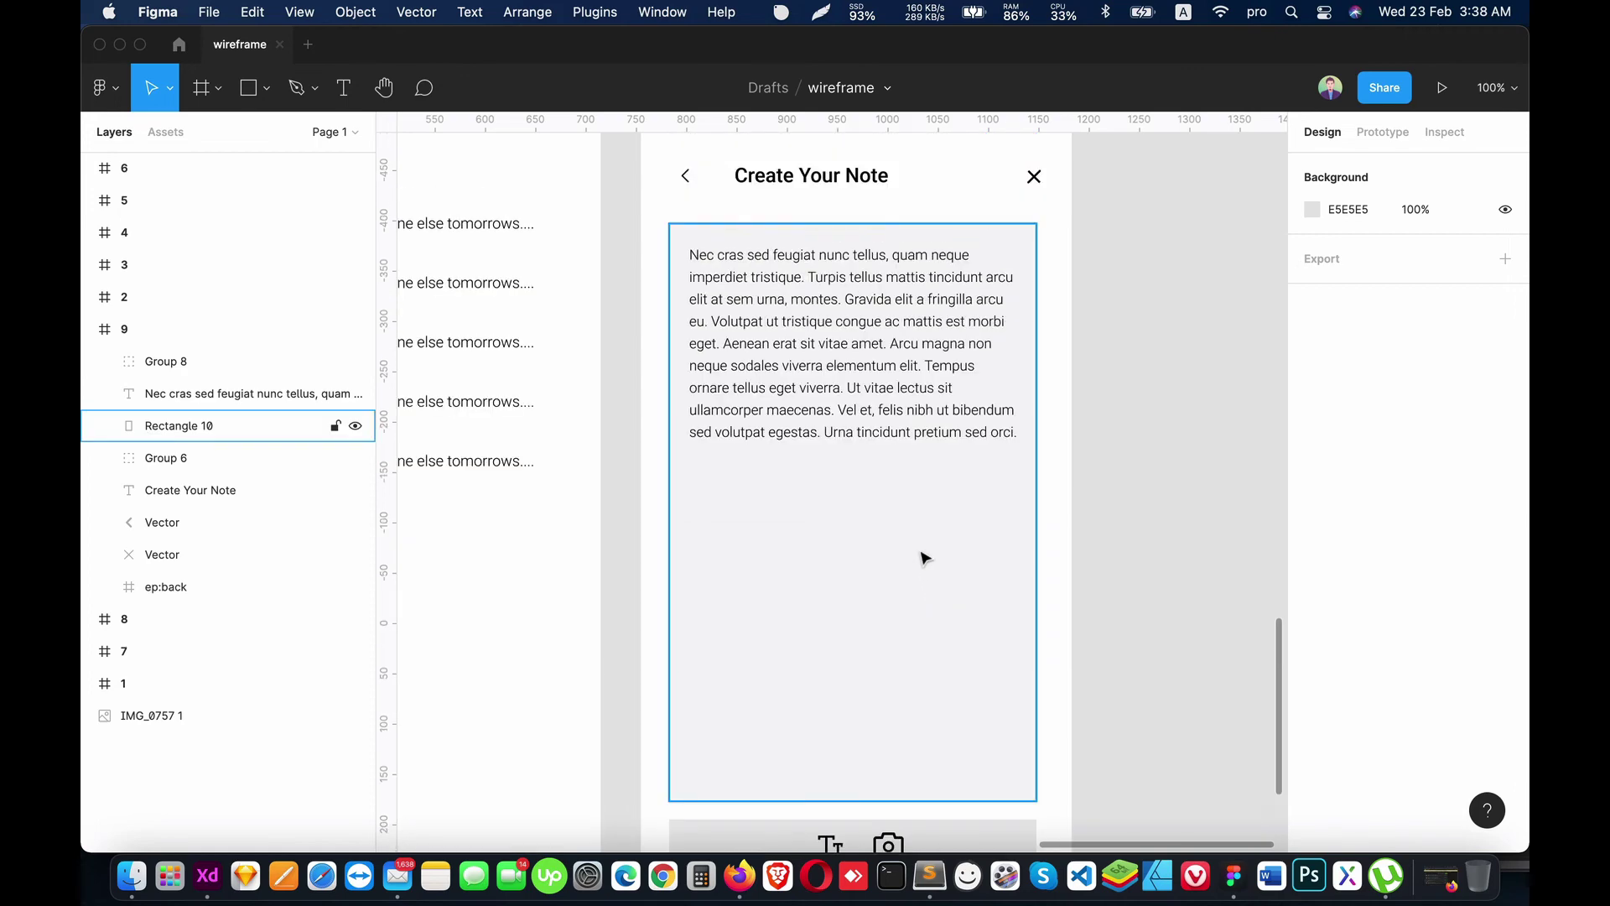
{"action": "scroll", "coordinate": [920, 510], "scroll_direction": "down", "scroll_amount": 5}
{"action": "scroll", "coordinate": [916, 510], "scroll_direction": "up", "scroll_amount": 7}
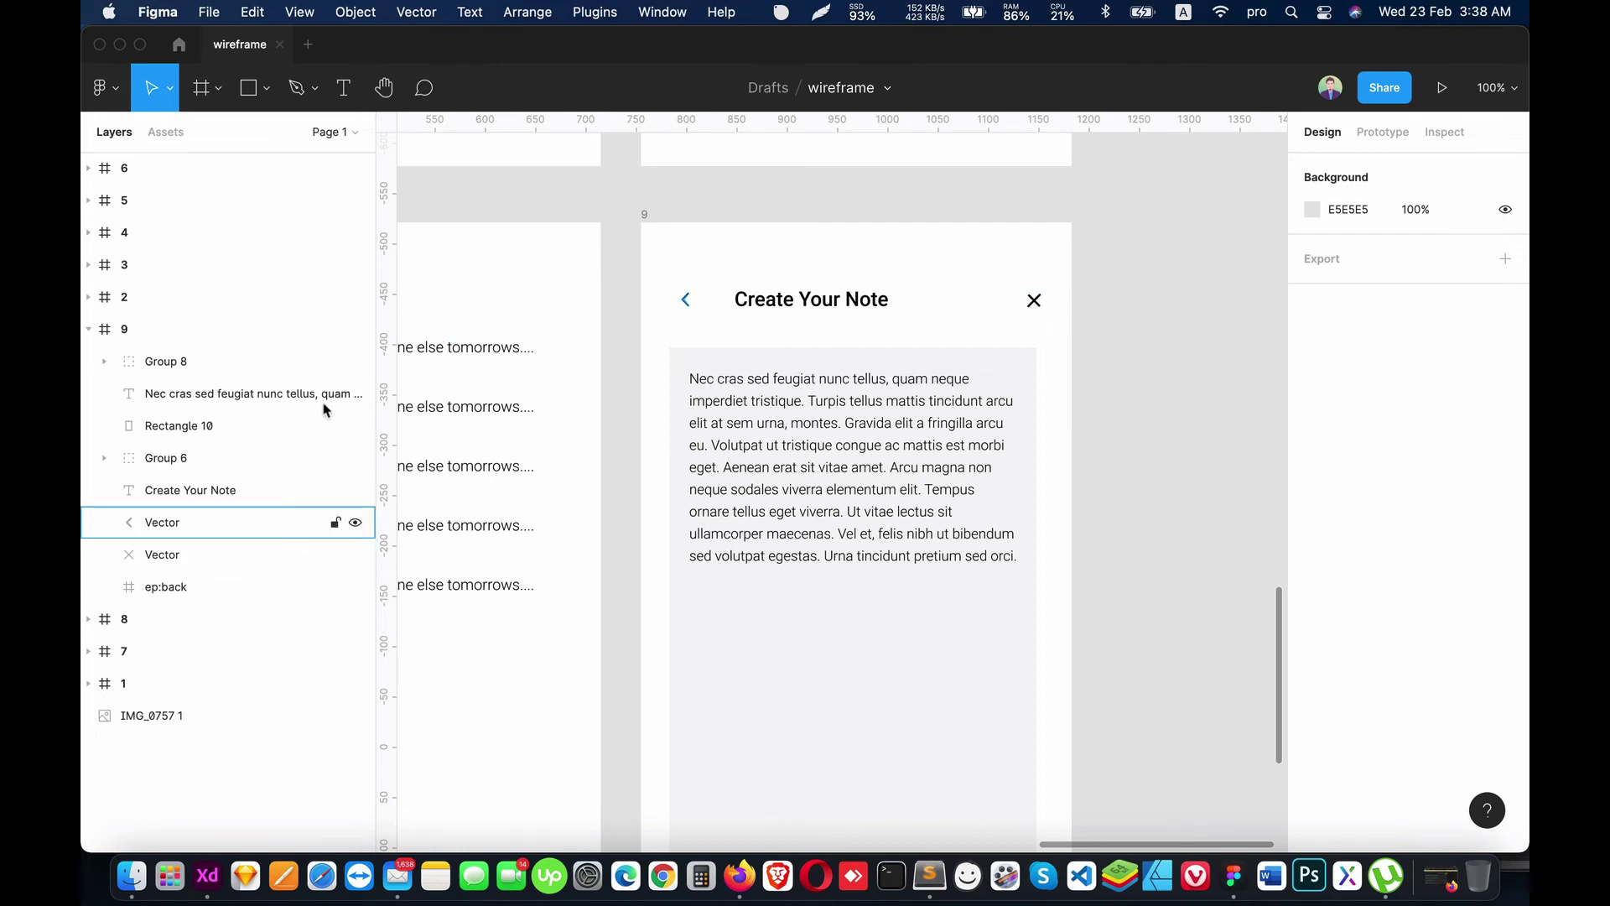
Step: Import the akar-icons:check icon via an Iconify search for 'check'
{"action": "left_click", "coordinate": [585, 12]}
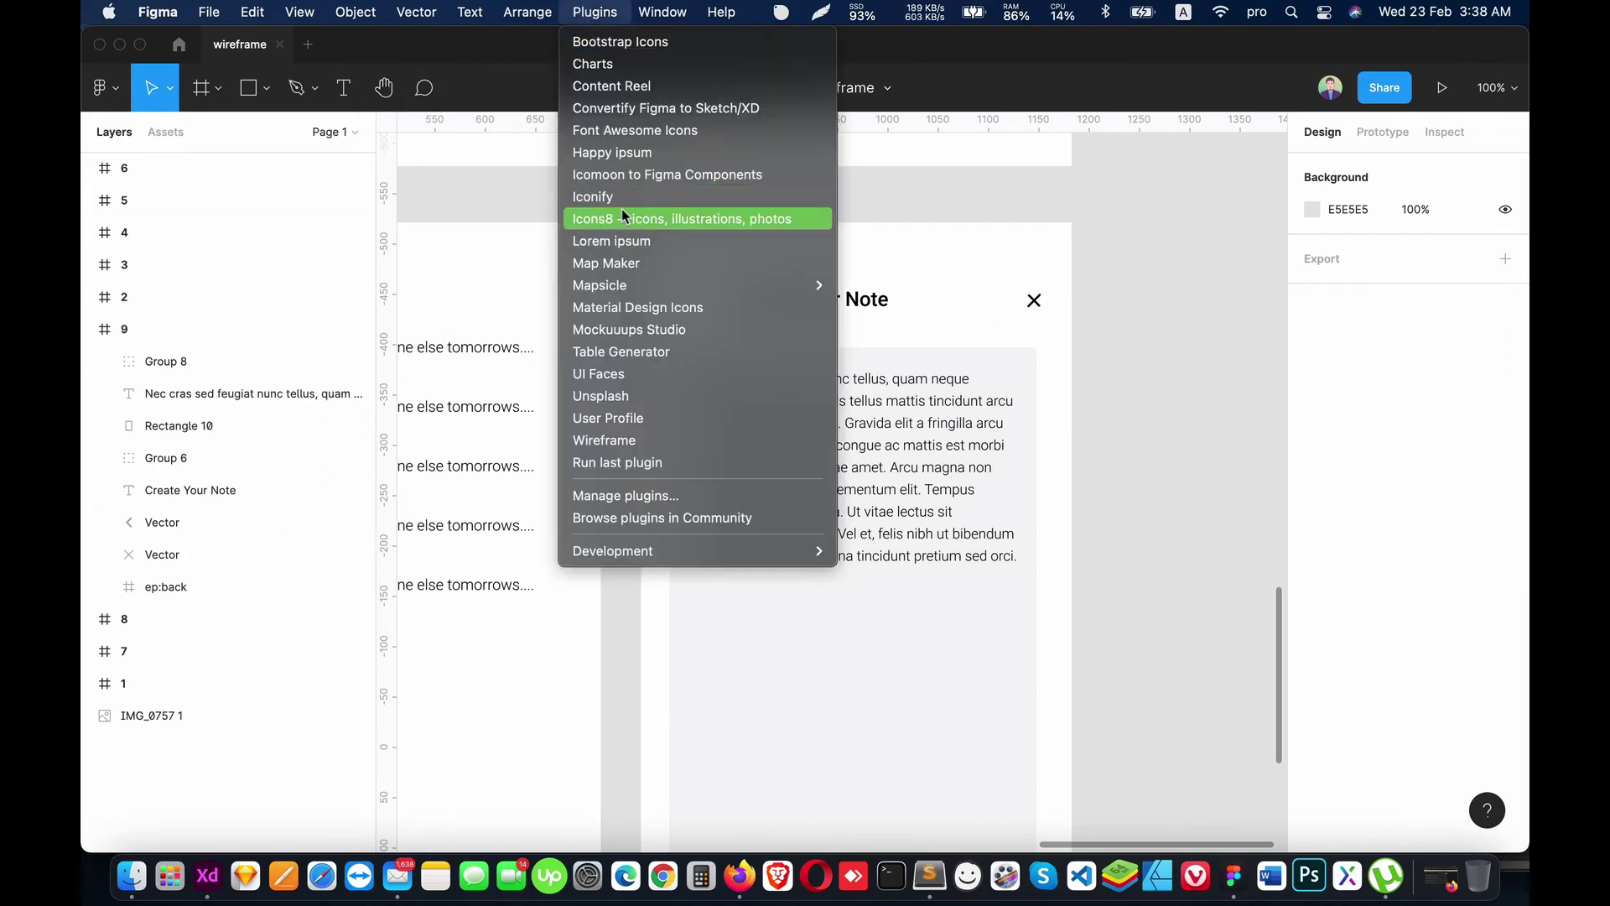
{"action": "left_click", "coordinate": [619, 196]}
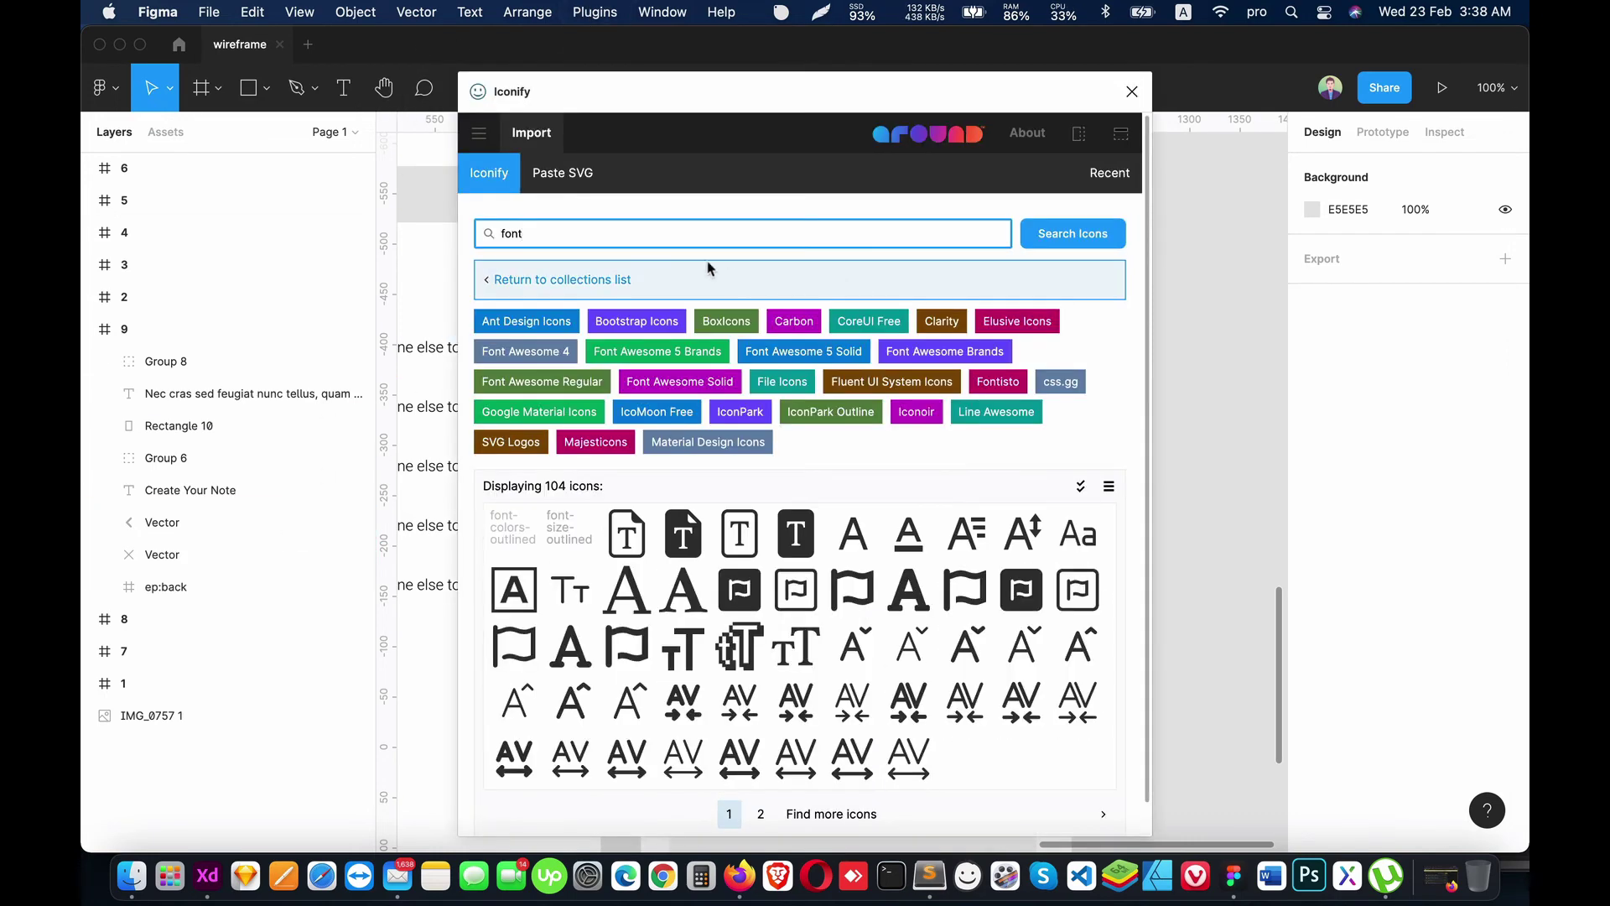
{"action": "type", "text": "ch"}
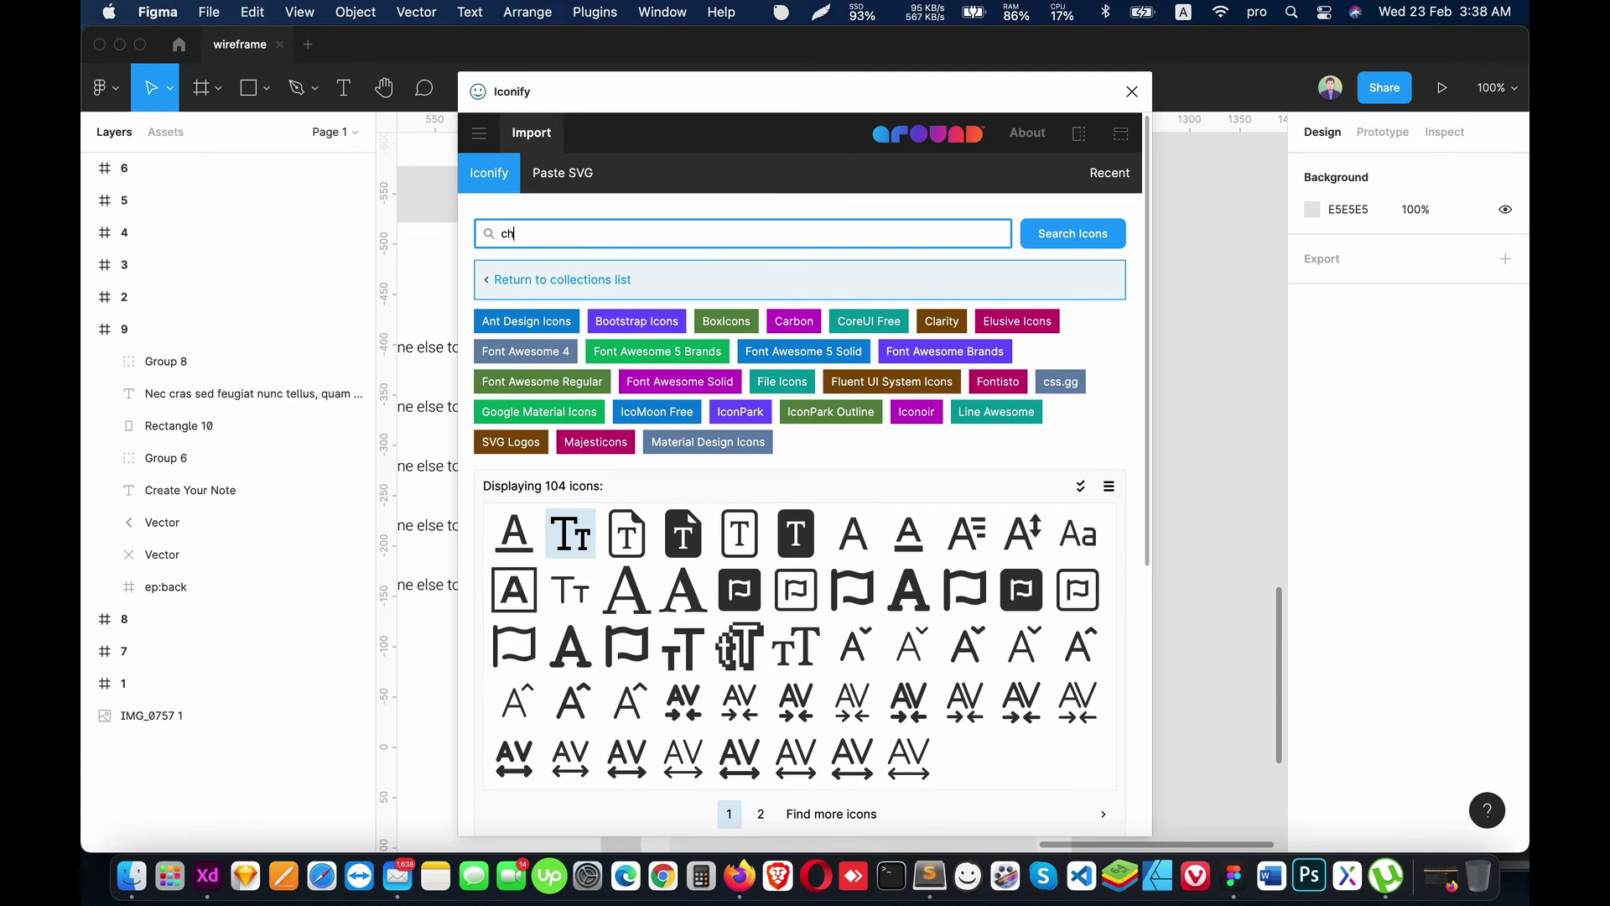
{"action": "type", "text": "eck"}
{"action": "key", "text": "Return"}
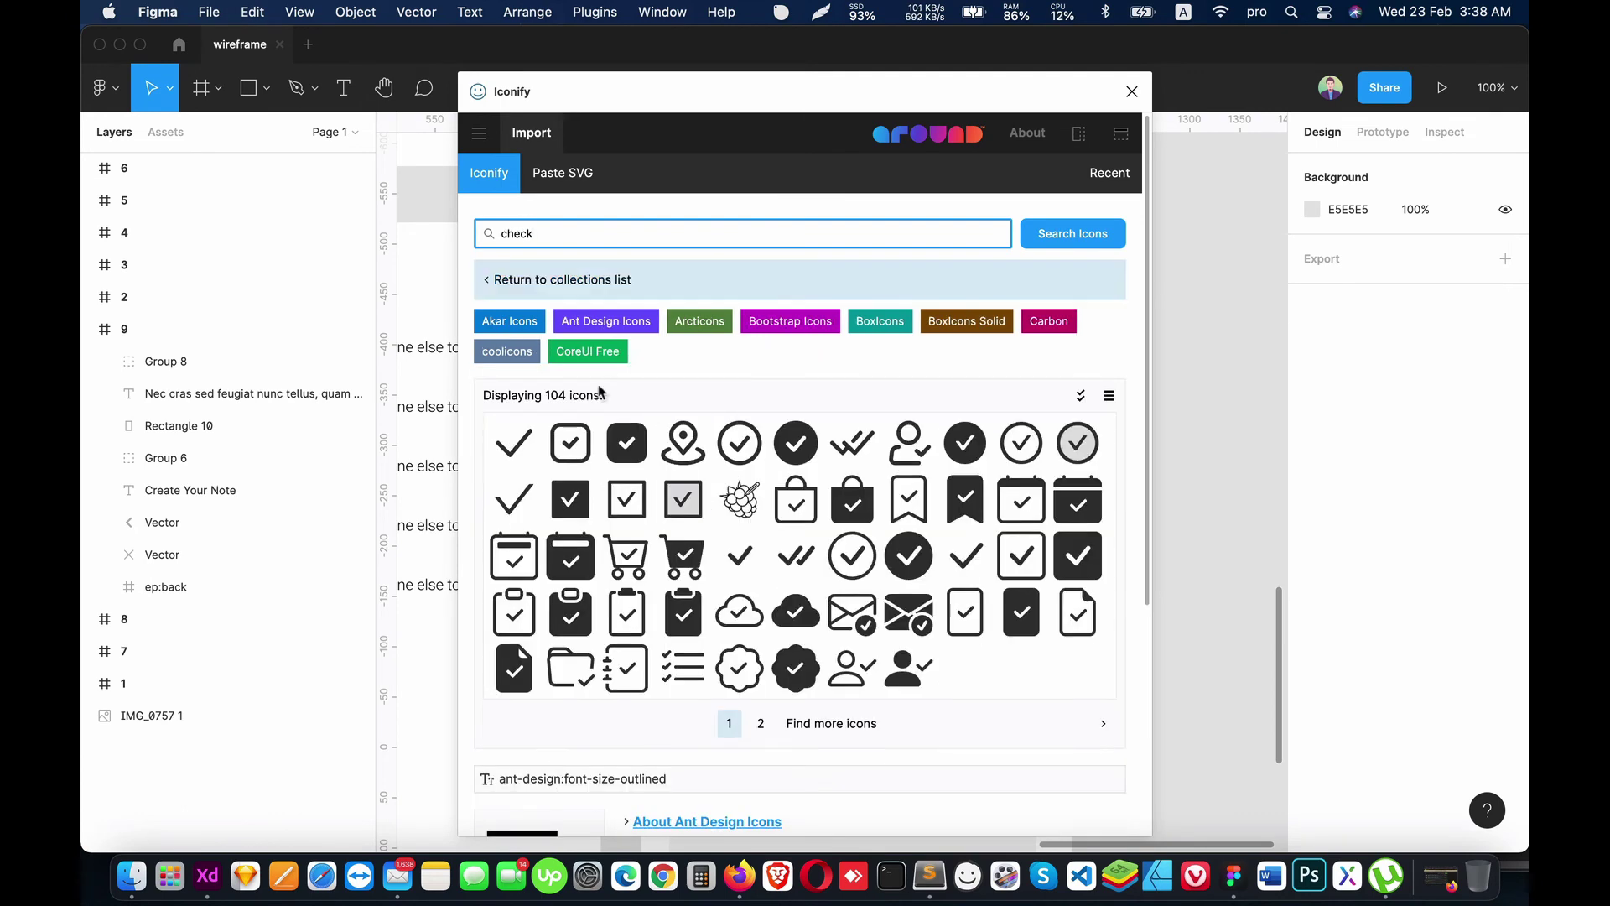
{"action": "left_click", "coordinate": [511, 440]}
{"action": "scroll", "coordinate": [904, 656], "scroll_direction": "down", "scroll_amount": 5}
{"action": "left_click", "coordinate": [912, 801]}
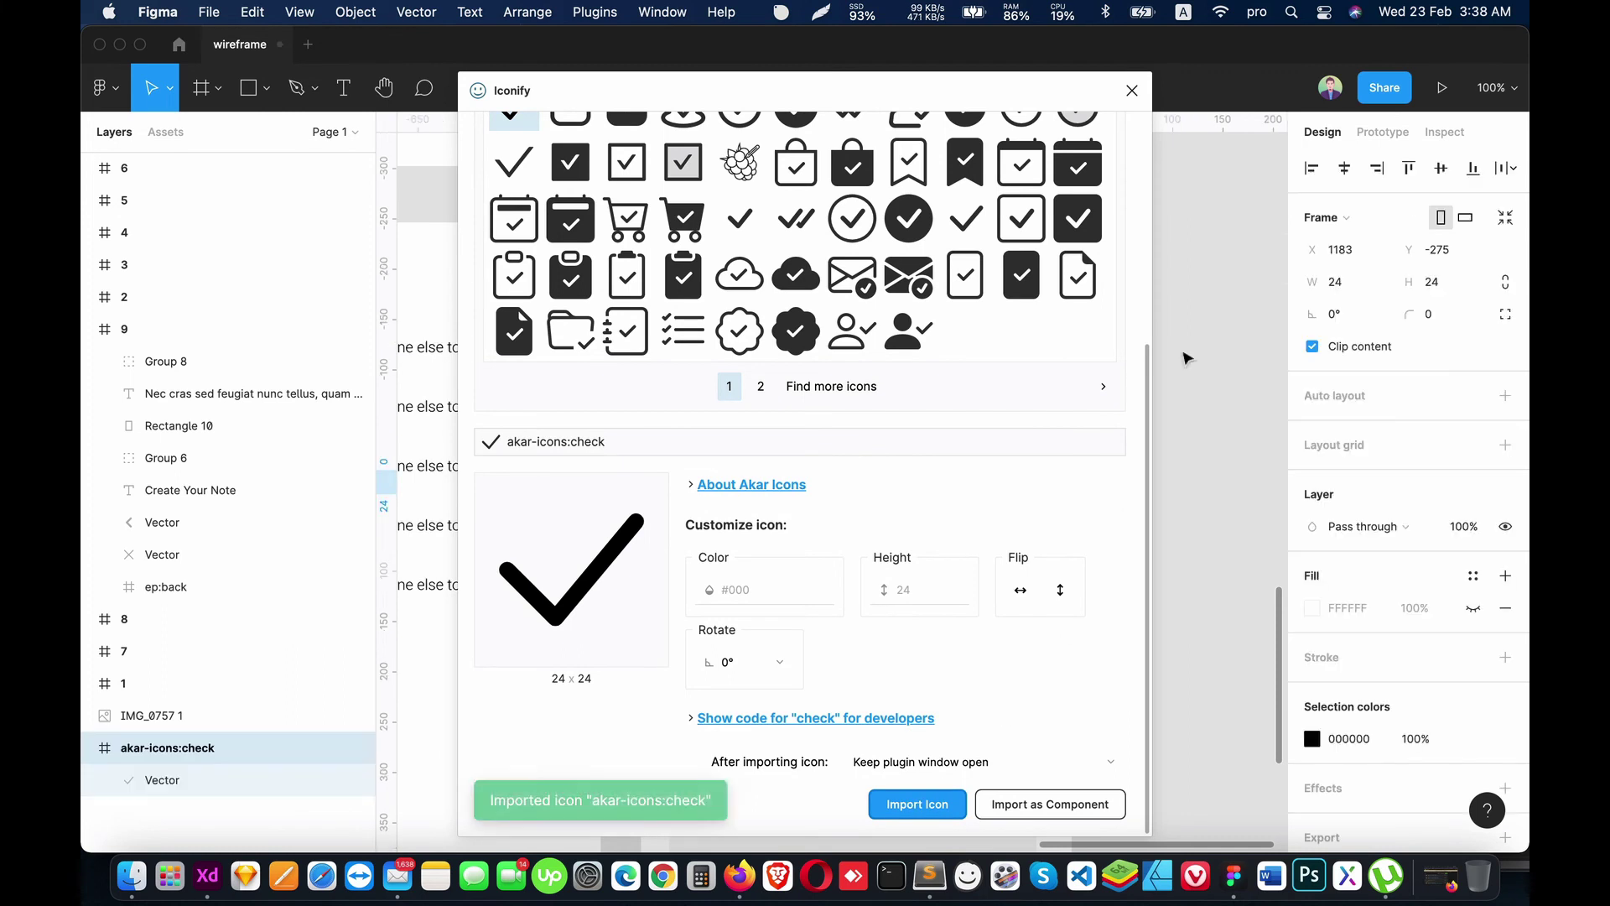
{"action": "left_click", "coordinate": [1132, 90]}
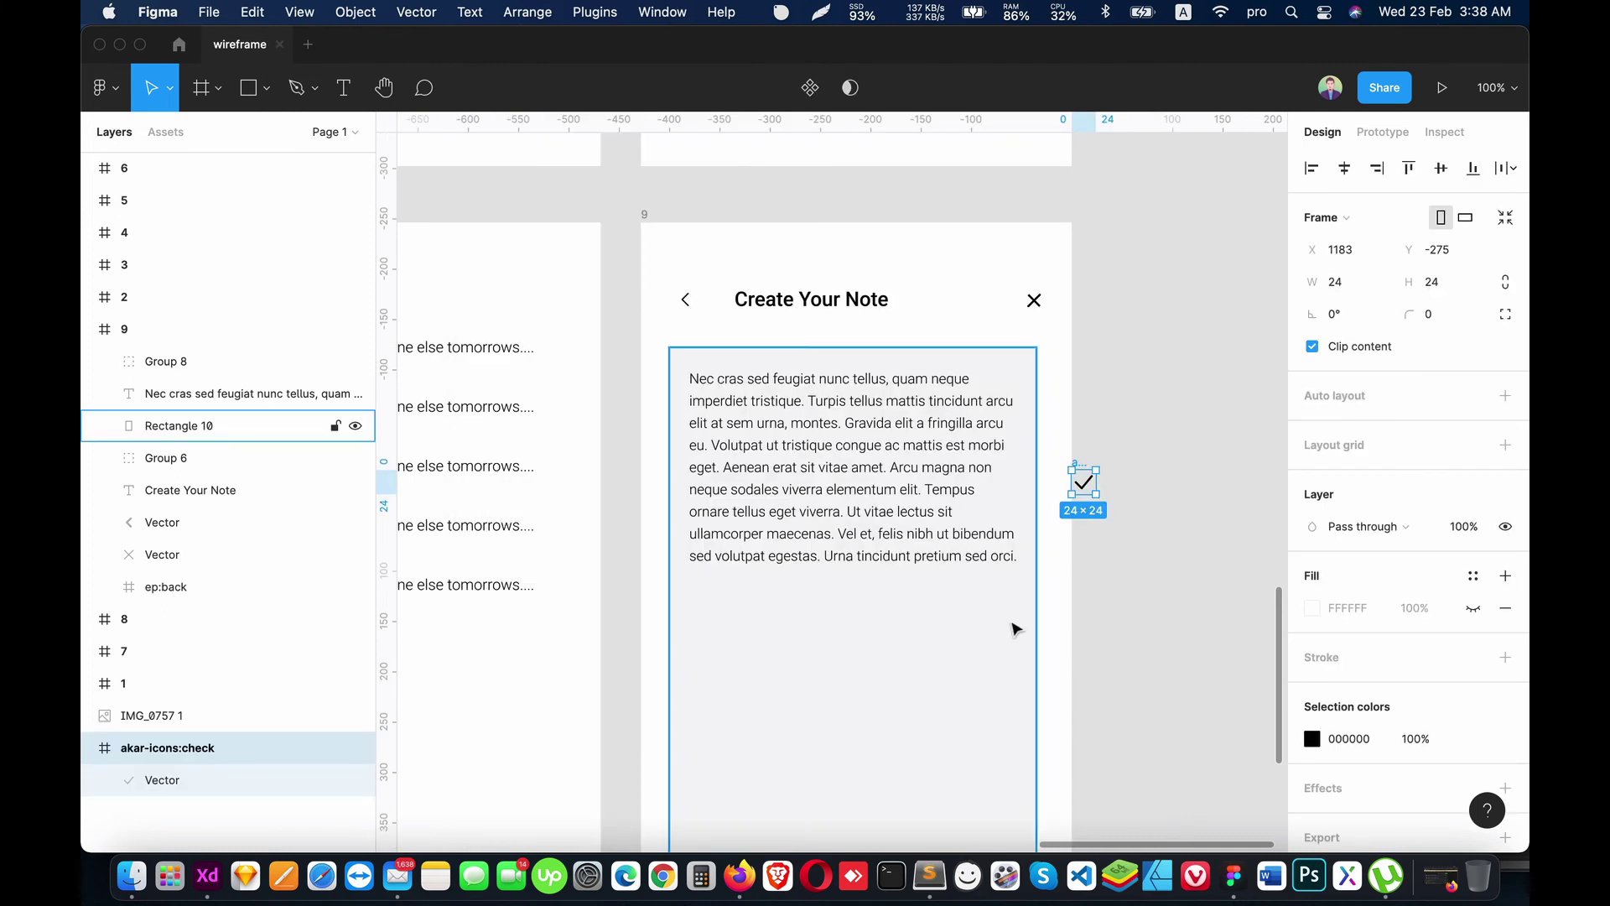
{"action": "left_click", "coordinate": [1088, 489]}
Step: Move the check mark into frame 9 beside the close X and delete the empty ep:back frame
{"action": "left_click", "coordinate": [1081, 470]}
{"action": "left_click_drag", "start_coordinate": [1084, 483], "coordinate": [1003, 314]}
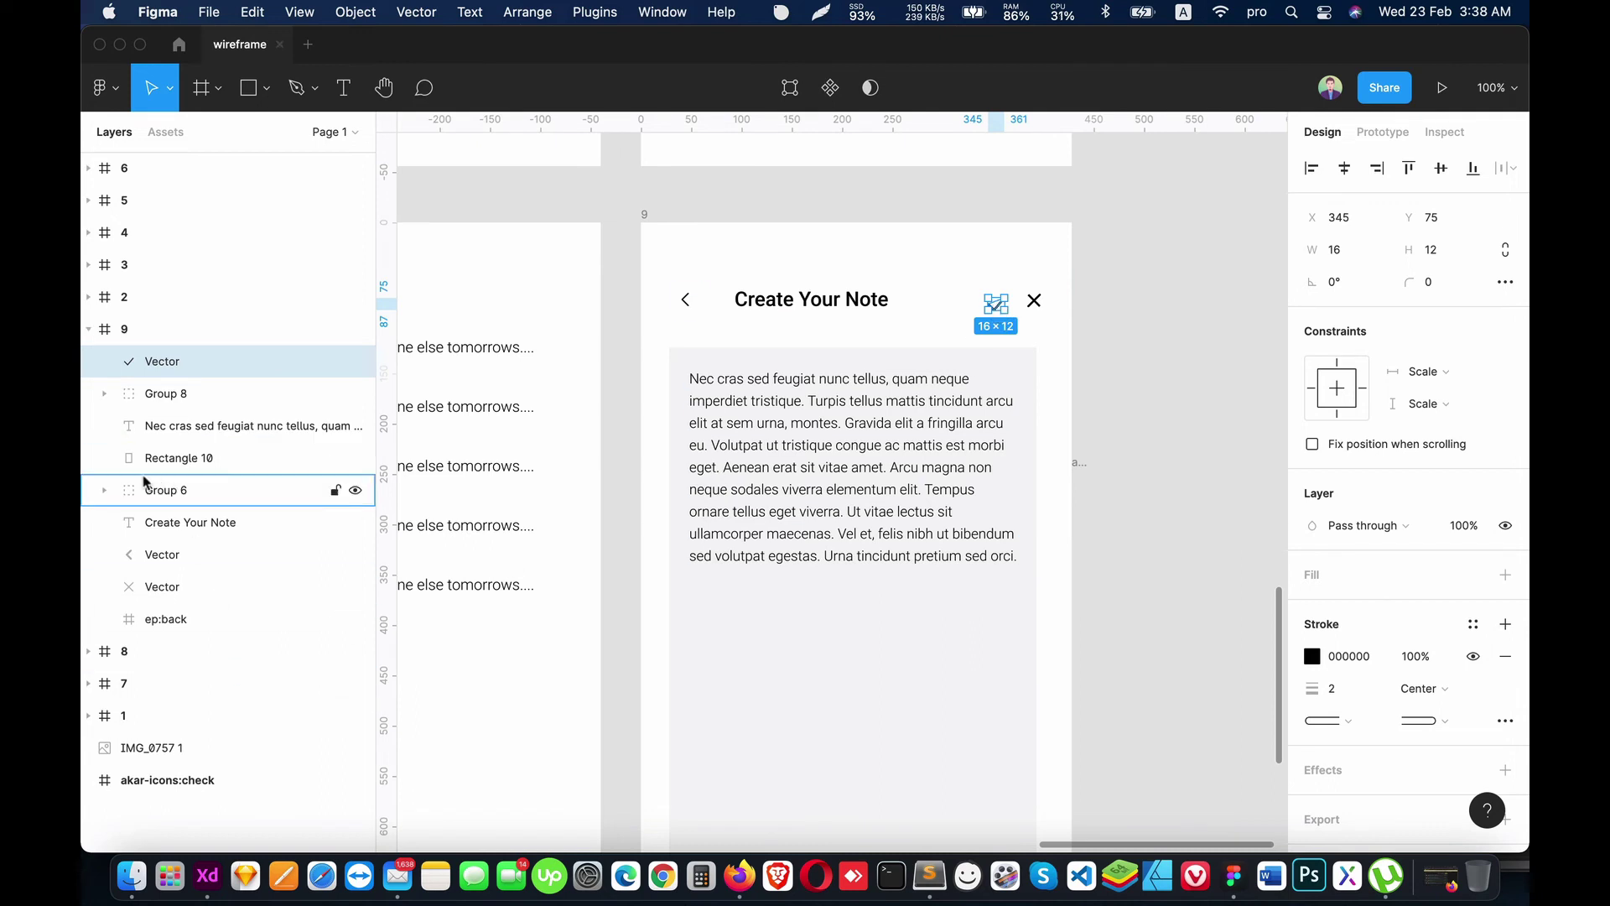
{"action": "left_click", "coordinate": [165, 622]}
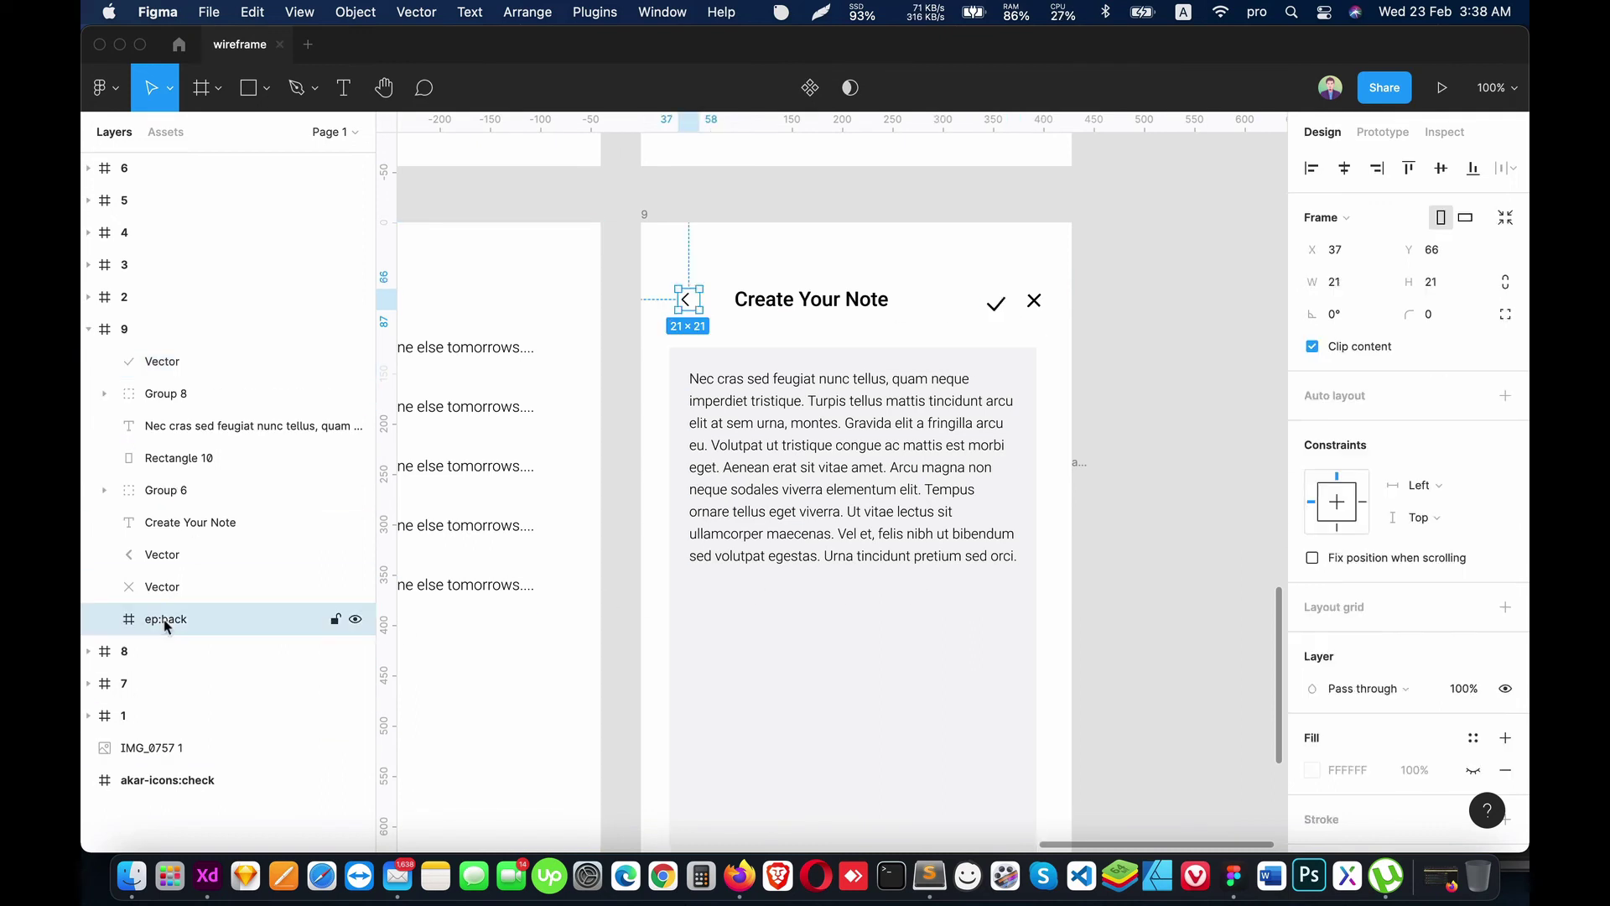
{"action": "key", "text": "Delete"}
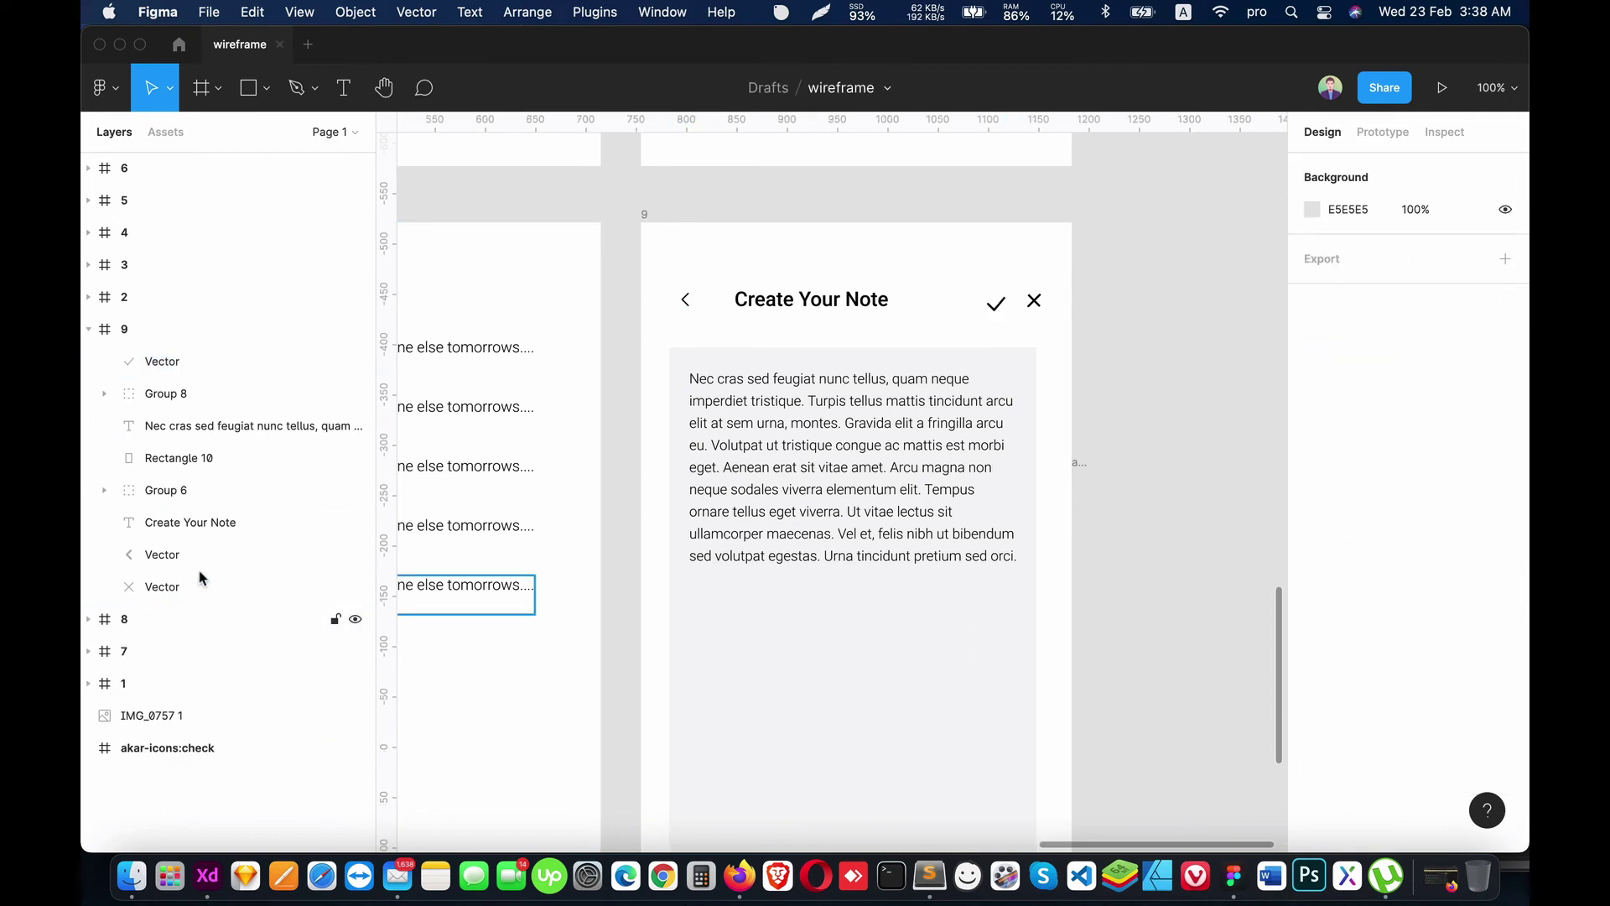
Step: Align the check mark level with the close cross, then view the surrounding frames
{"action": "left_click", "coordinate": [168, 361]}
{"action": "key", "text": "plus"}
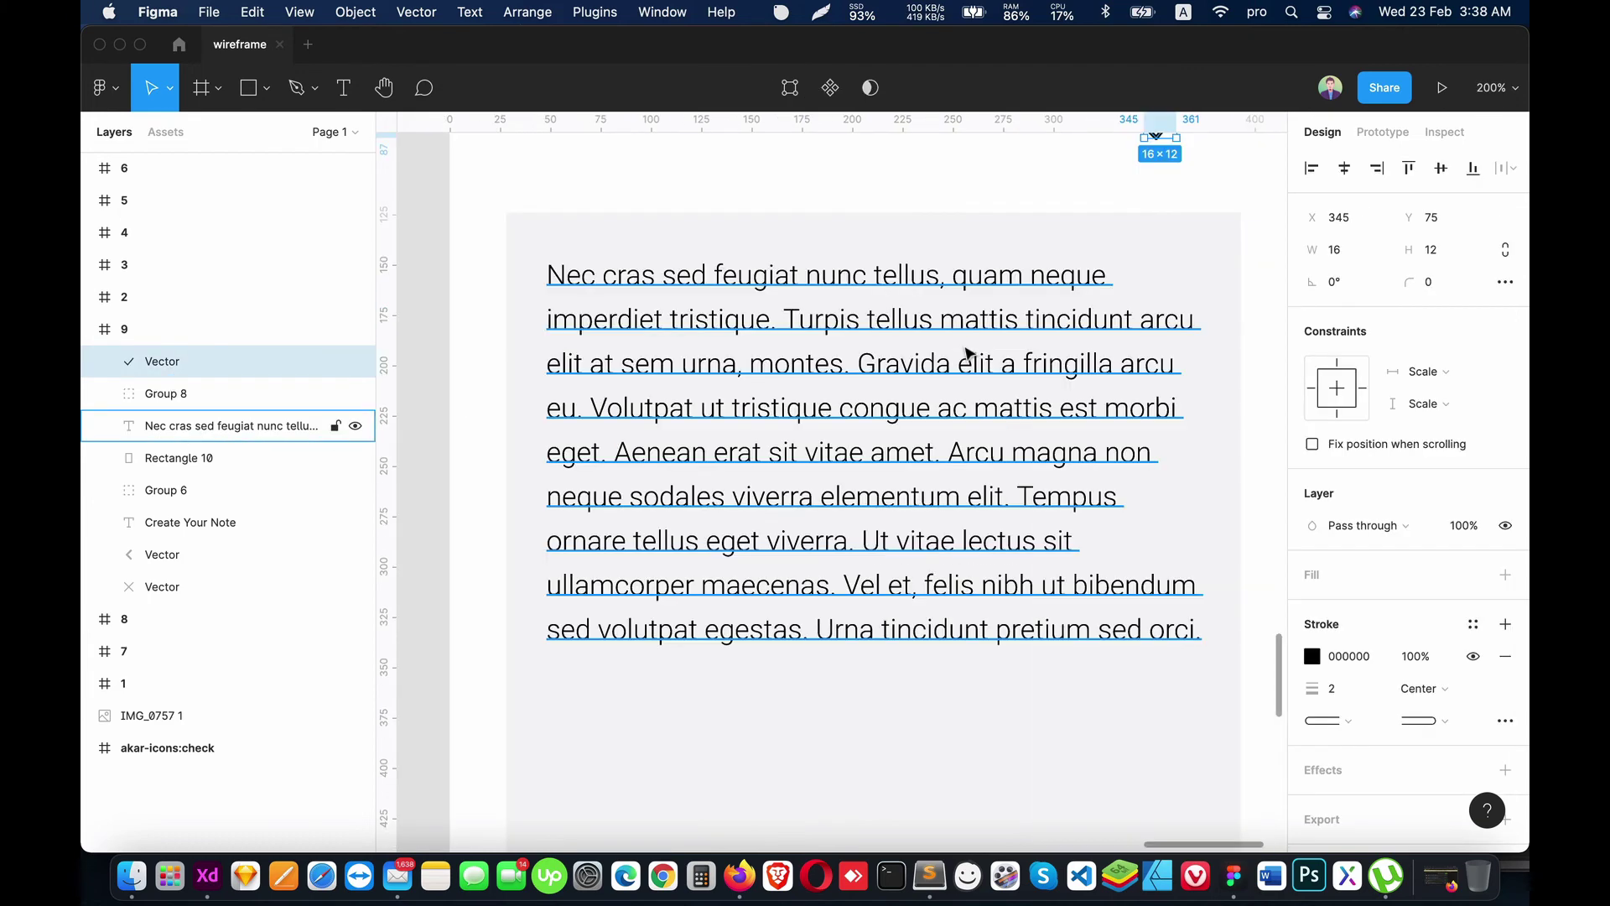
{"action": "scroll", "coordinate": [892, 576], "scroll_direction": "up", "scroll_amount": 8}
{"action": "scroll", "coordinate": [893, 575], "scroll_direction": "right", "scroll_amount": 3}
{"action": "left_click", "coordinate": [993, 474]}
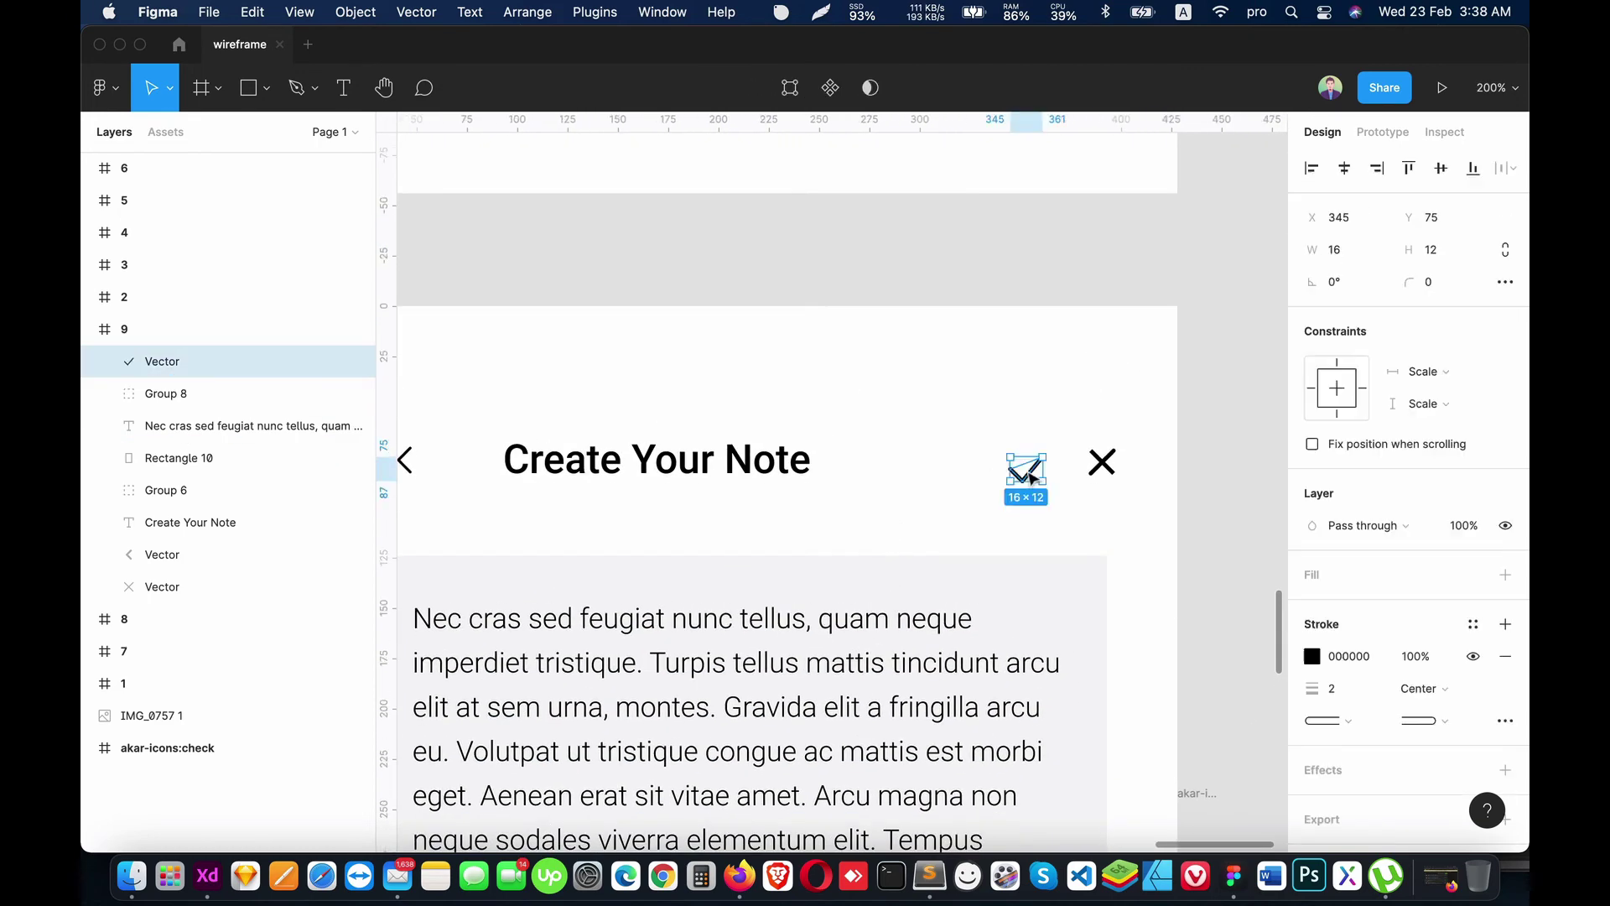
{"action": "left_click_drag", "start_coordinate": [1030, 476], "coordinate": [1054, 472]}
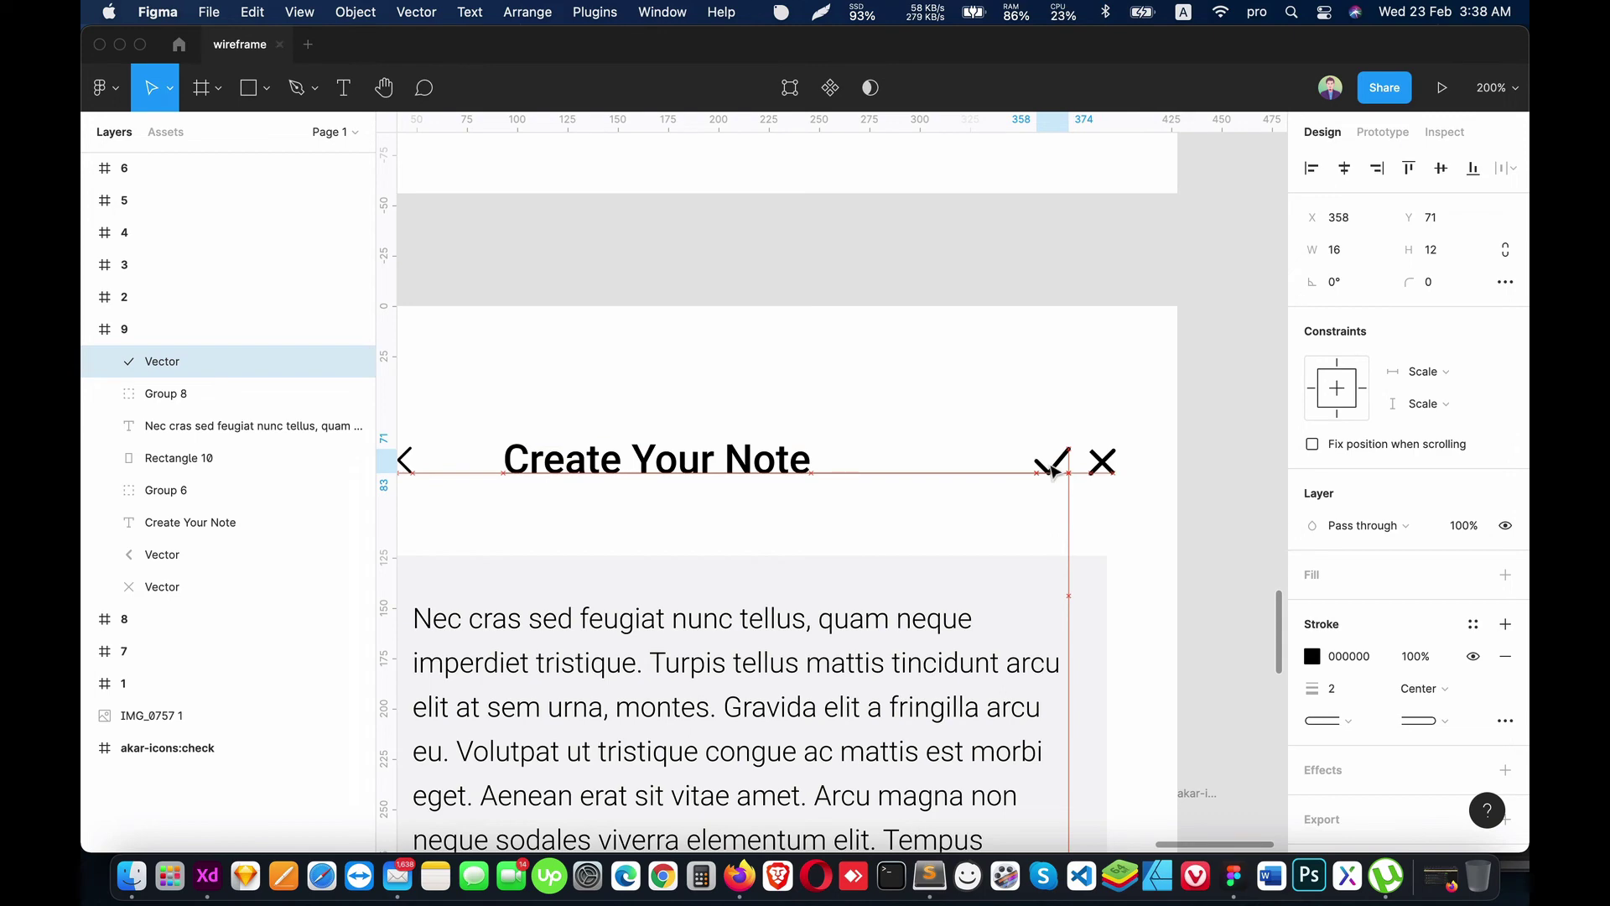
{"action": "left_click", "coordinate": [938, 507]}
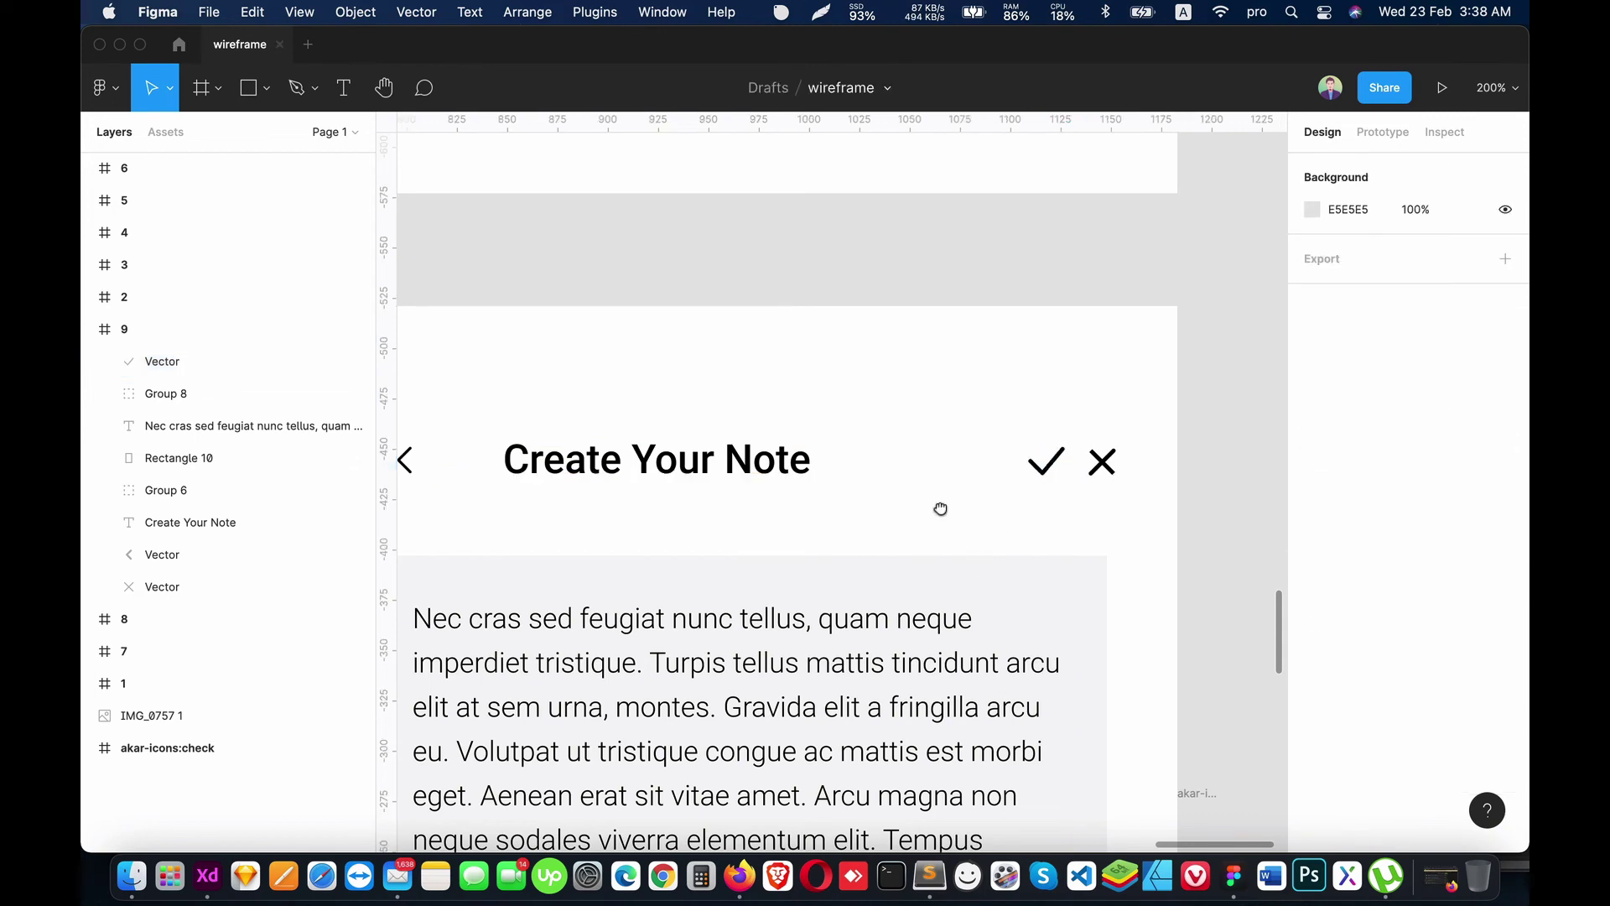
{"action": "scroll", "coordinate": [938, 506], "scroll_direction": "down", "scroll_amount": 3}
{"action": "scroll", "coordinate": [938, 507], "scroll_direction": "left", "scroll_amount": 1}
{"action": "key", "text": "shift+0"}
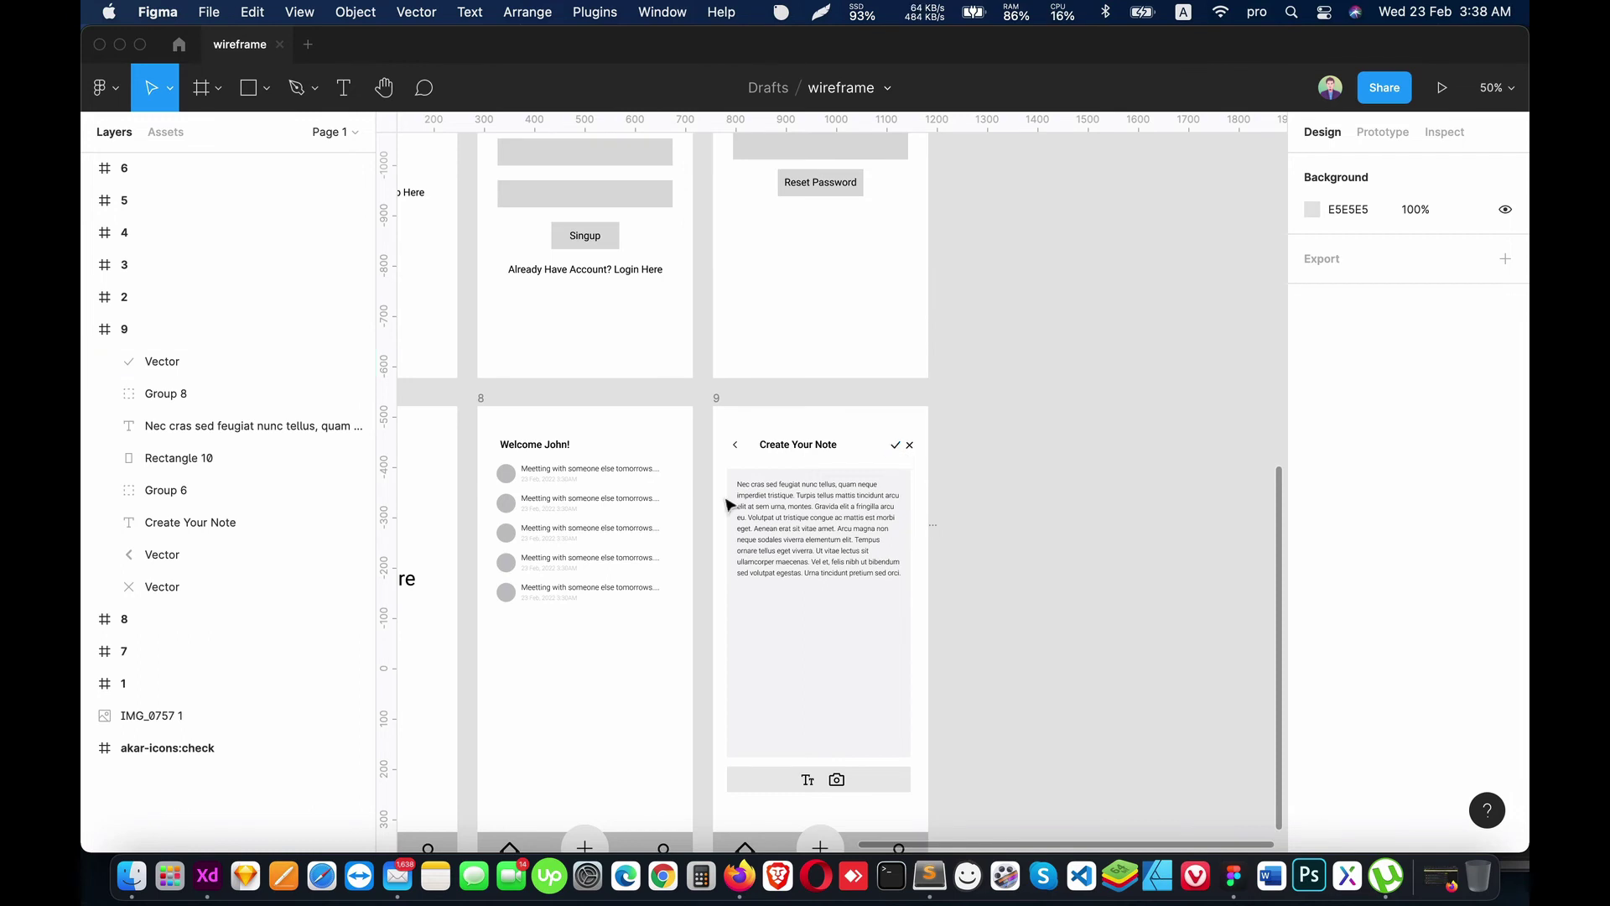
Step: Delete the stray akar-icons:check frame beside the Create Your Note screen
{"action": "left_click_drag", "start_coordinate": [824, 549], "coordinate": [1020, 433]}
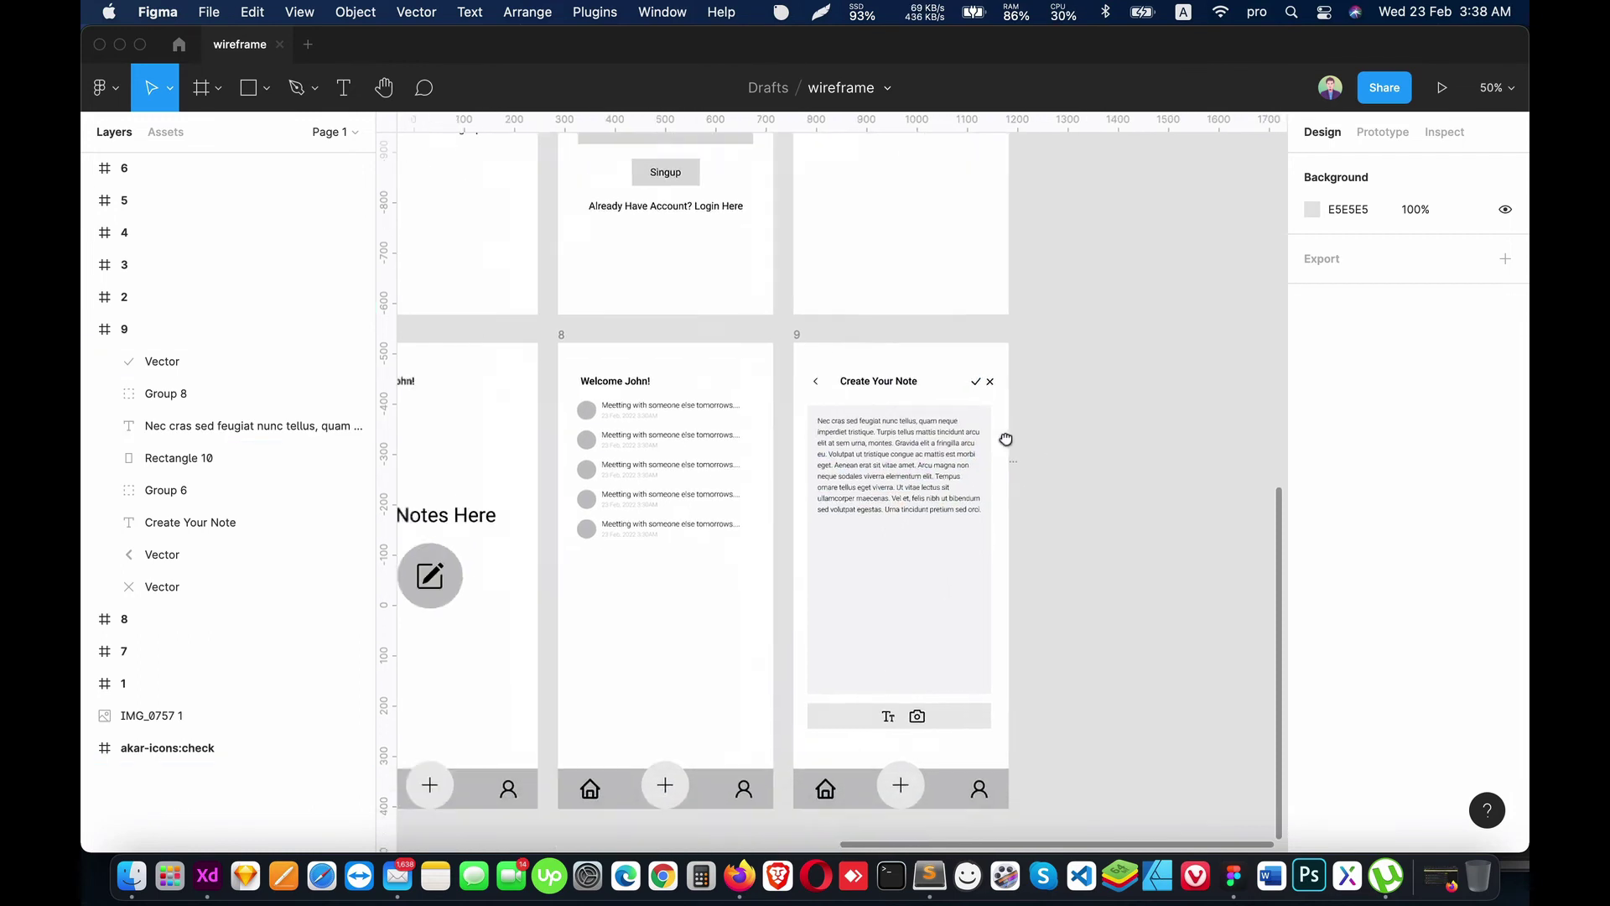
{"action": "left_click", "coordinate": [1091, 445]}
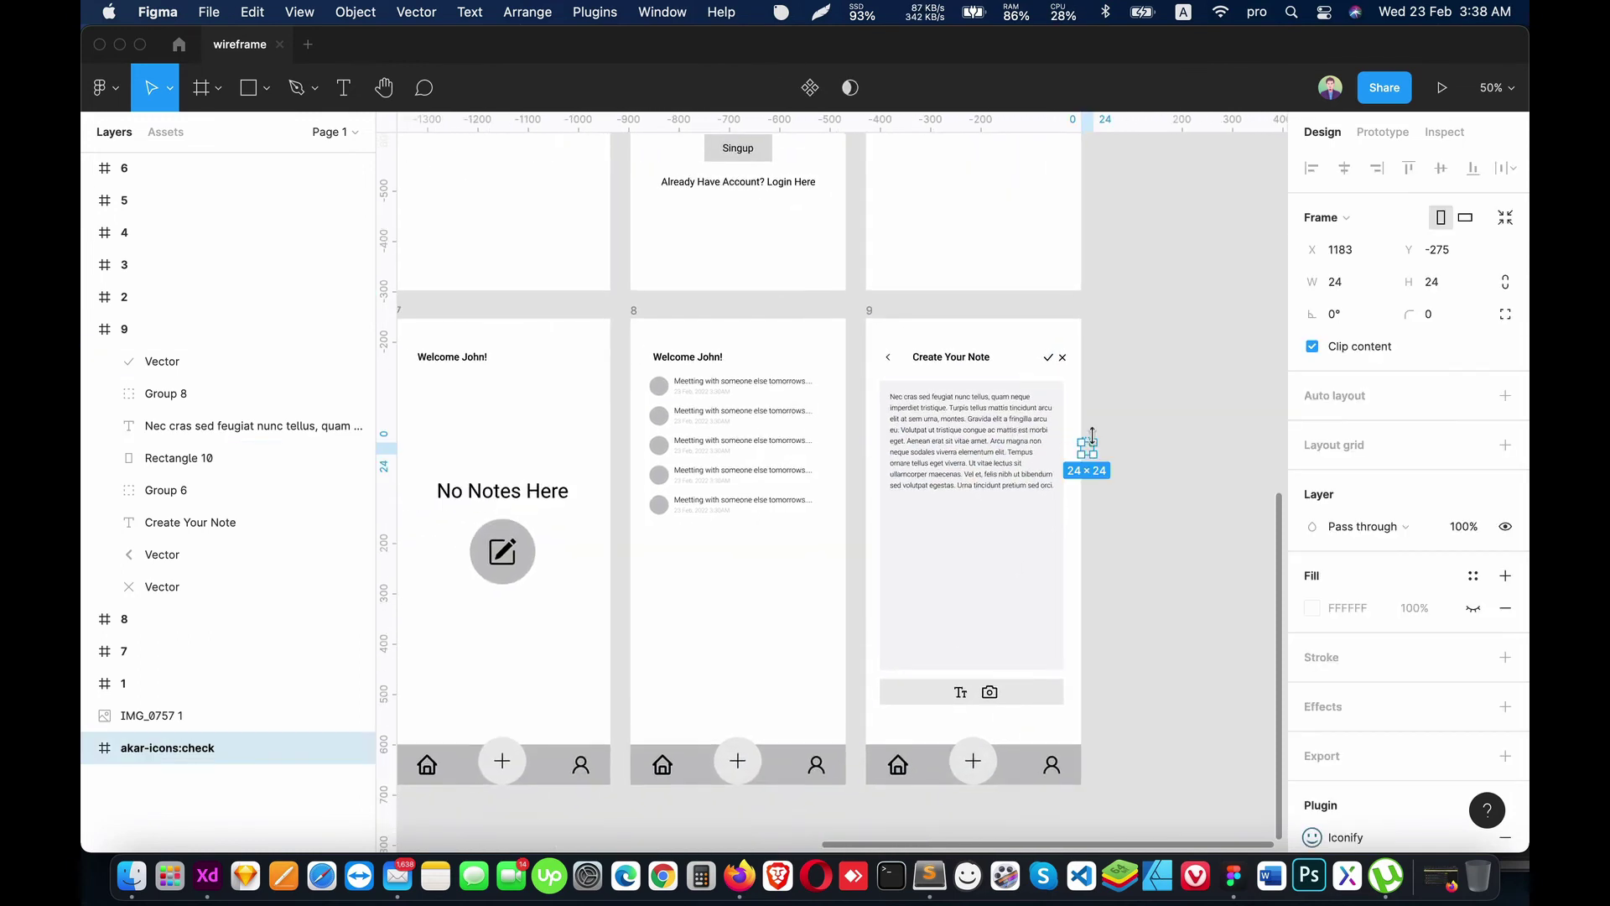
{"action": "key", "text": "Delete"}
{"action": "mouse_move", "coordinate": [1035, 456]}
{"action": "left_mouse_down"}
{"action": "mouse_move", "coordinate": [742, 629]}
{"action": "mouse_move", "coordinate": [839, 500]}
{"action": "left_mouse_up"}
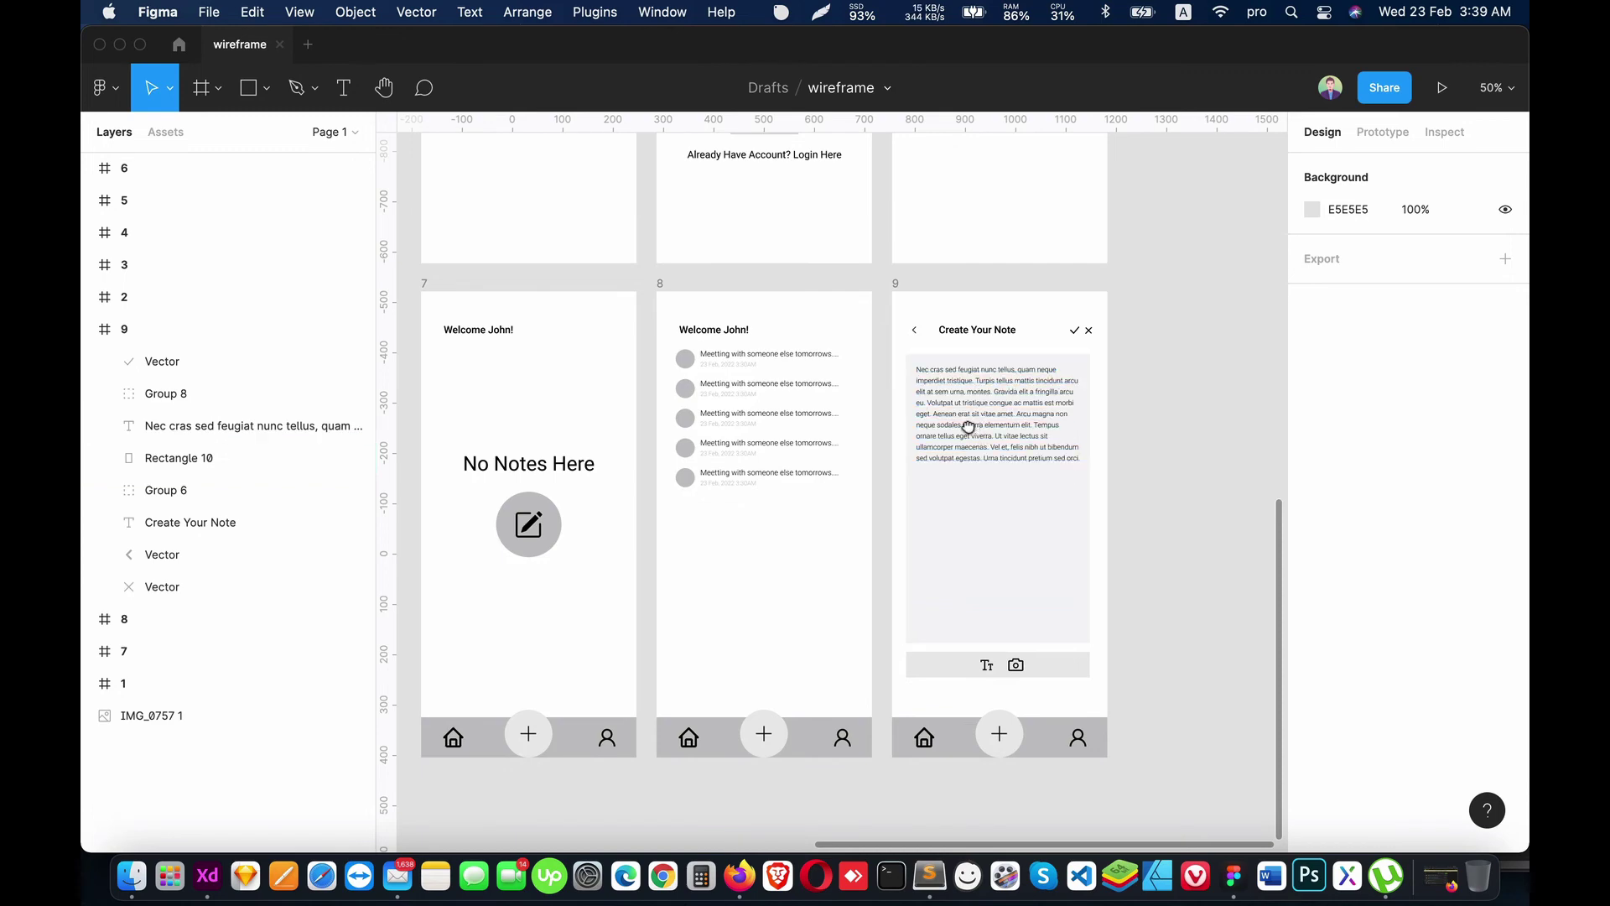
Step: Collapse frame 9's layers and select the Login screen frame for copying
{"action": "scroll", "coordinate": [923, 470], "scroll_direction": "right", "scroll_amount": 5}
{"action": "scroll", "coordinate": [922, 470], "scroll_direction": "up", "scroll_amount": 3}
{"action": "left_click", "coordinate": [89, 334]}
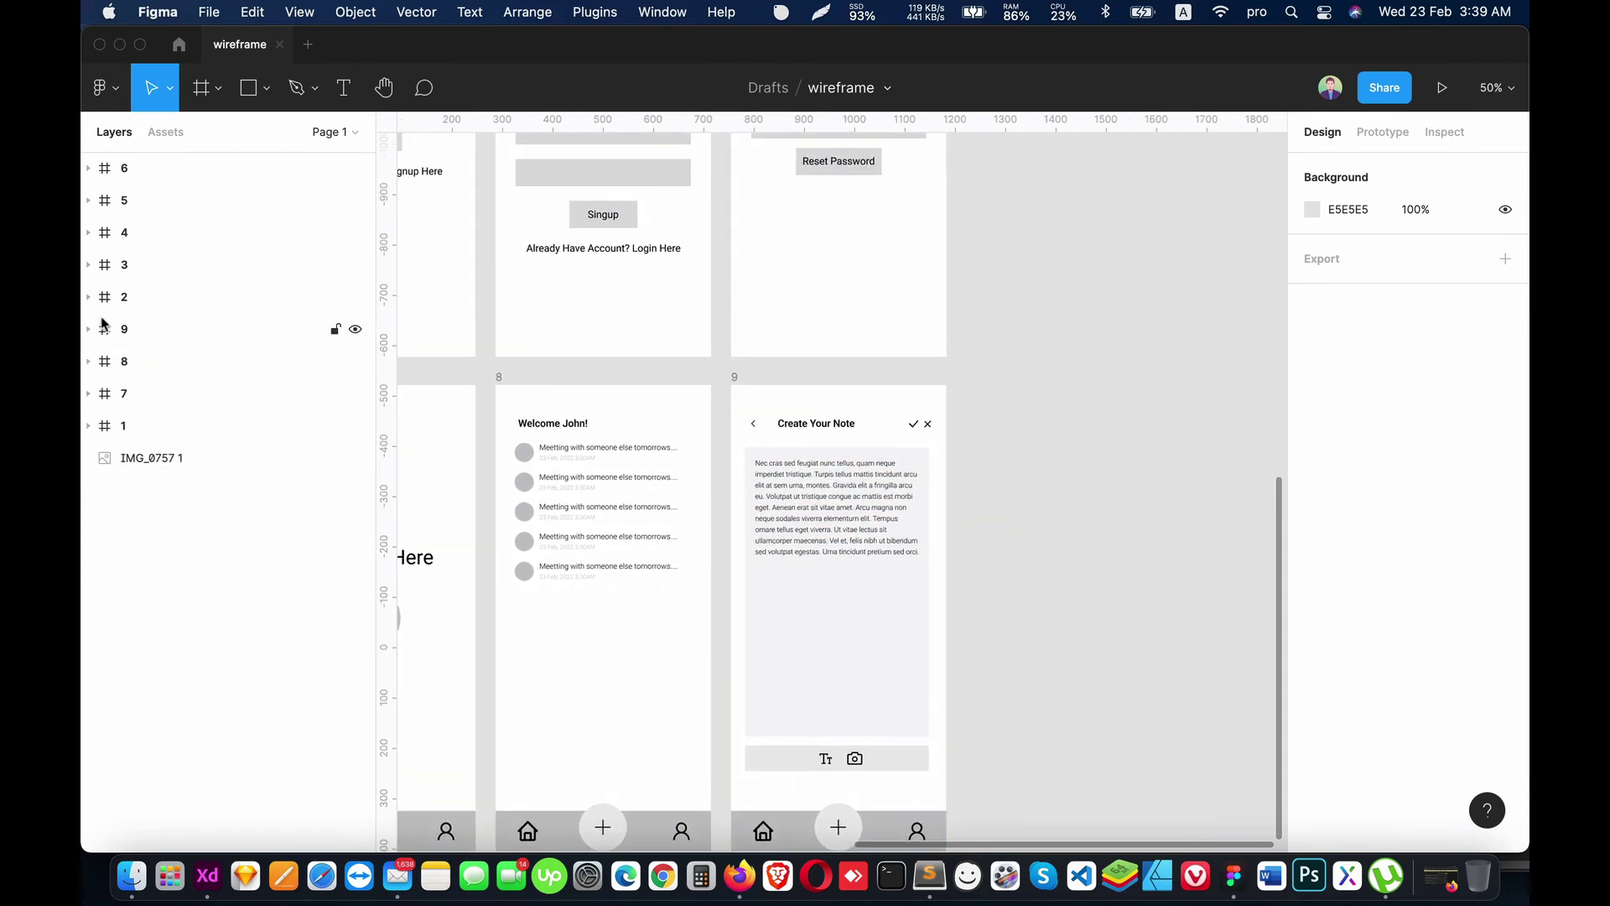
{"action": "left_click", "coordinate": [107, 427]}
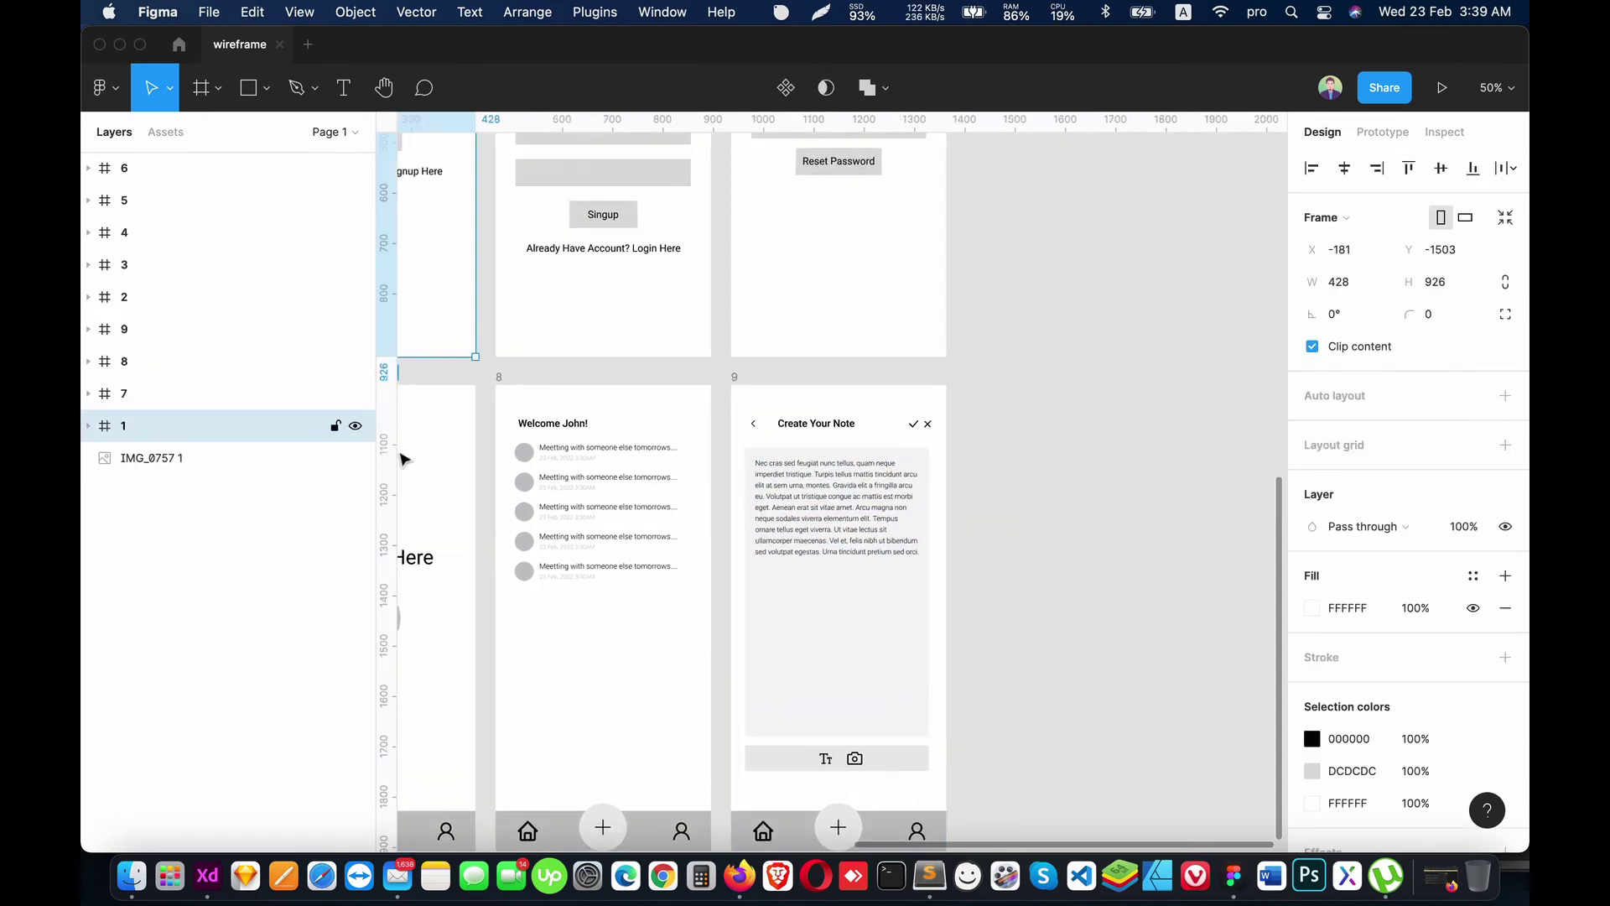
{"action": "scroll", "coordinate": [615, 495], "scroll_direction": "up", "scroll_amount": 5}
{"action": "scroll", "coordinate": [615, 495], "scroll_direction": "left", "scroll_amount": 5}
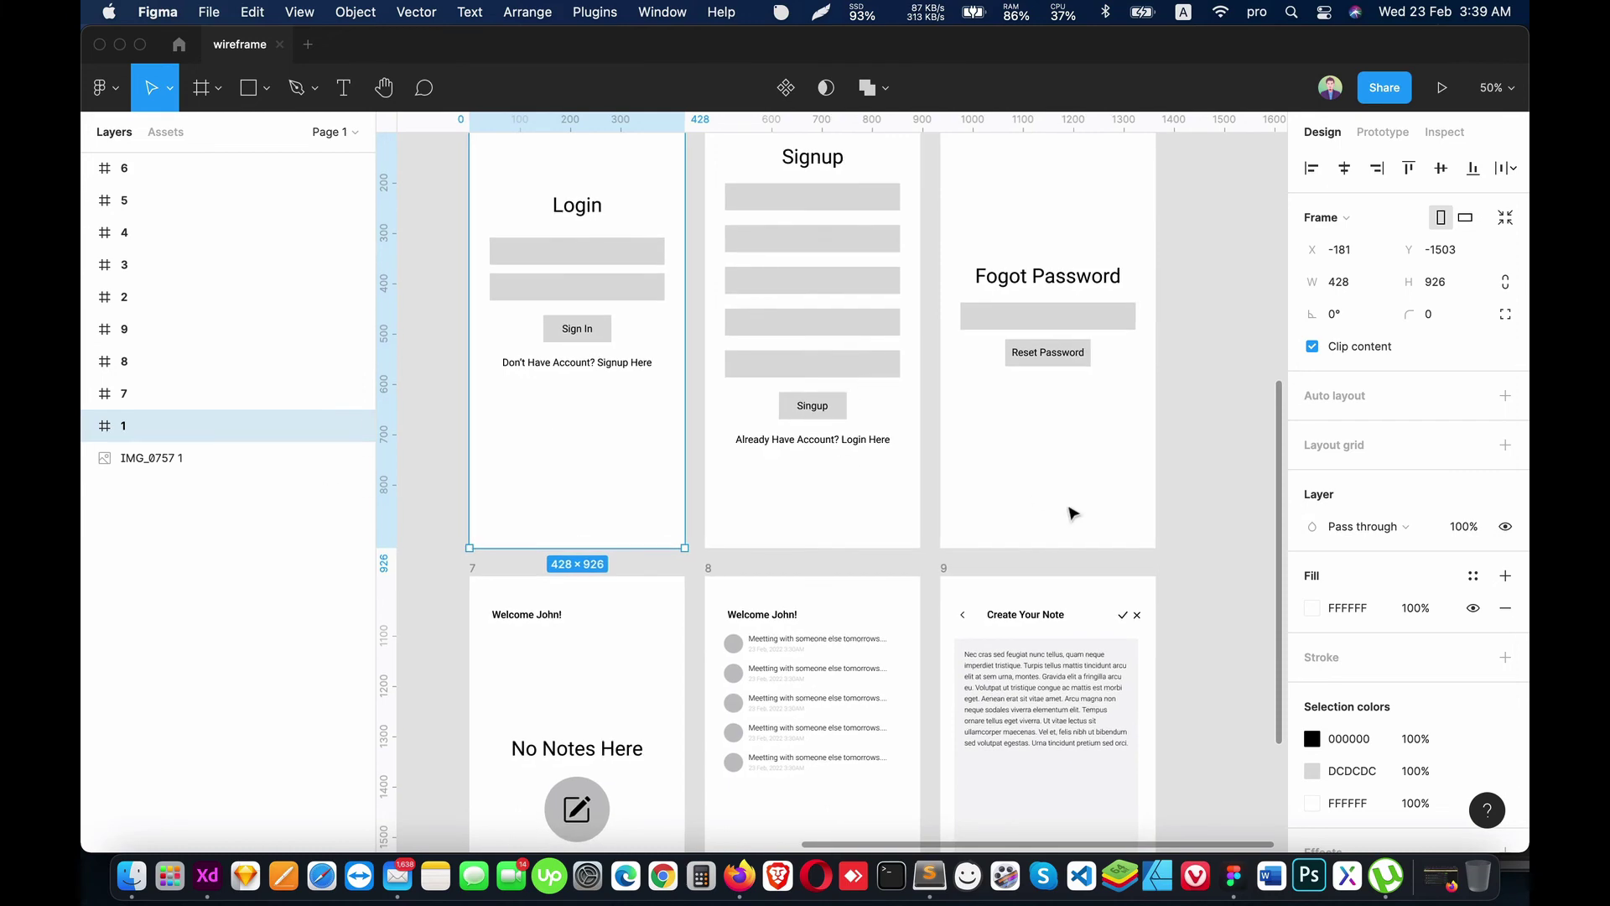
{"action": "scroll", "coordinate": [1007, 537], "scroll_direction": "down", "scroll_amount": 4}
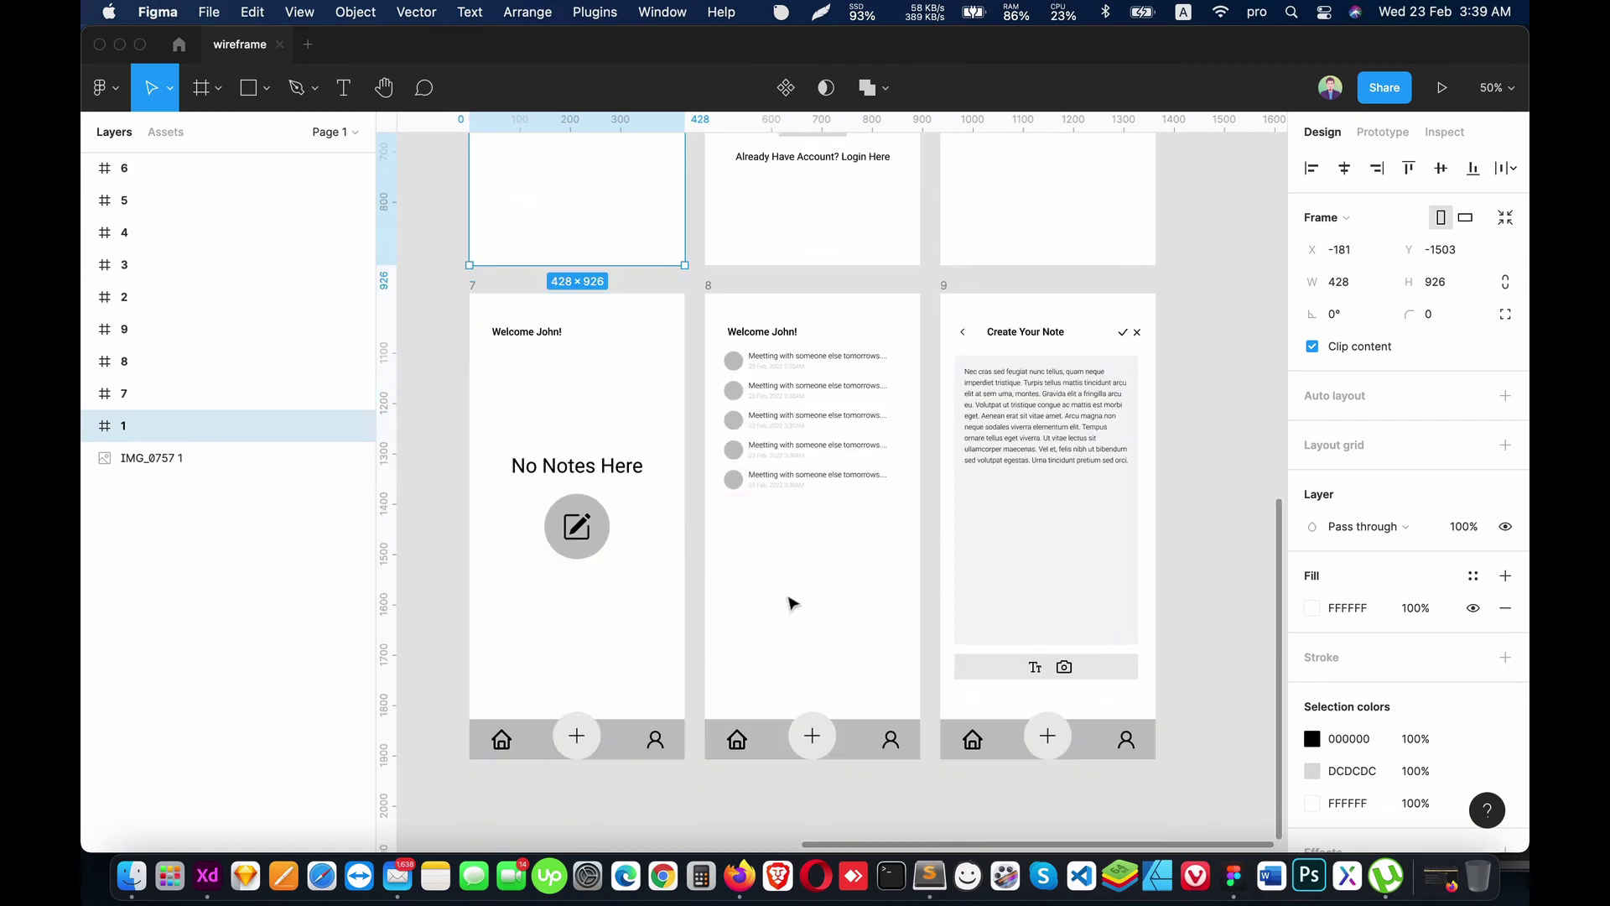
{"action": "scroll", "coordinate": [663, 479], "scroll_direction": "up", "scroll_amount": 6}
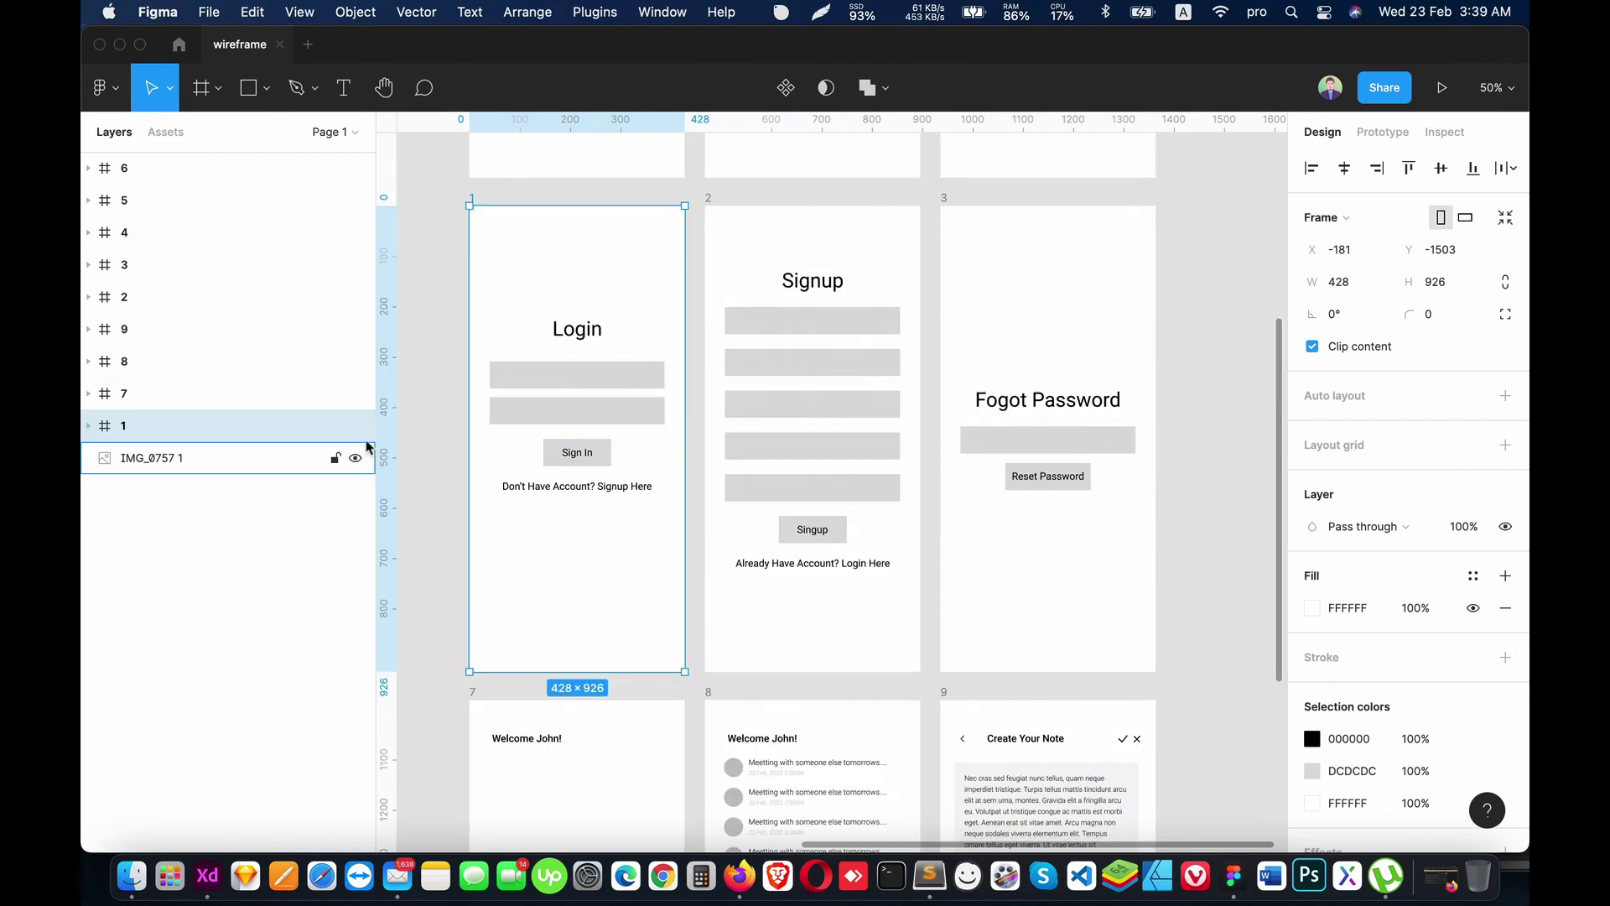
{"action": "scroll", "coordinate": [927, 503], "scroll_direction": "down", "scroll_amount": 8}
{"action": "scroll", "coordinate": [951, 519], "scroll_direction": "down", "scroll_amount": 4}
Step: Paste the Login copy as frame 10 beside the Create Your Note frame
{"action": "key", "text": "cmd+v"}
{"action": "mouse_move", "coordinate": [808, 450]}
{"action": "left_mouse_down"}
{"action": "mouse_move", "coordinate": [797, 532]}
{"action": "mouse_move", "coordinate": [526, 624]}
{"action": "left_mouse_up"}
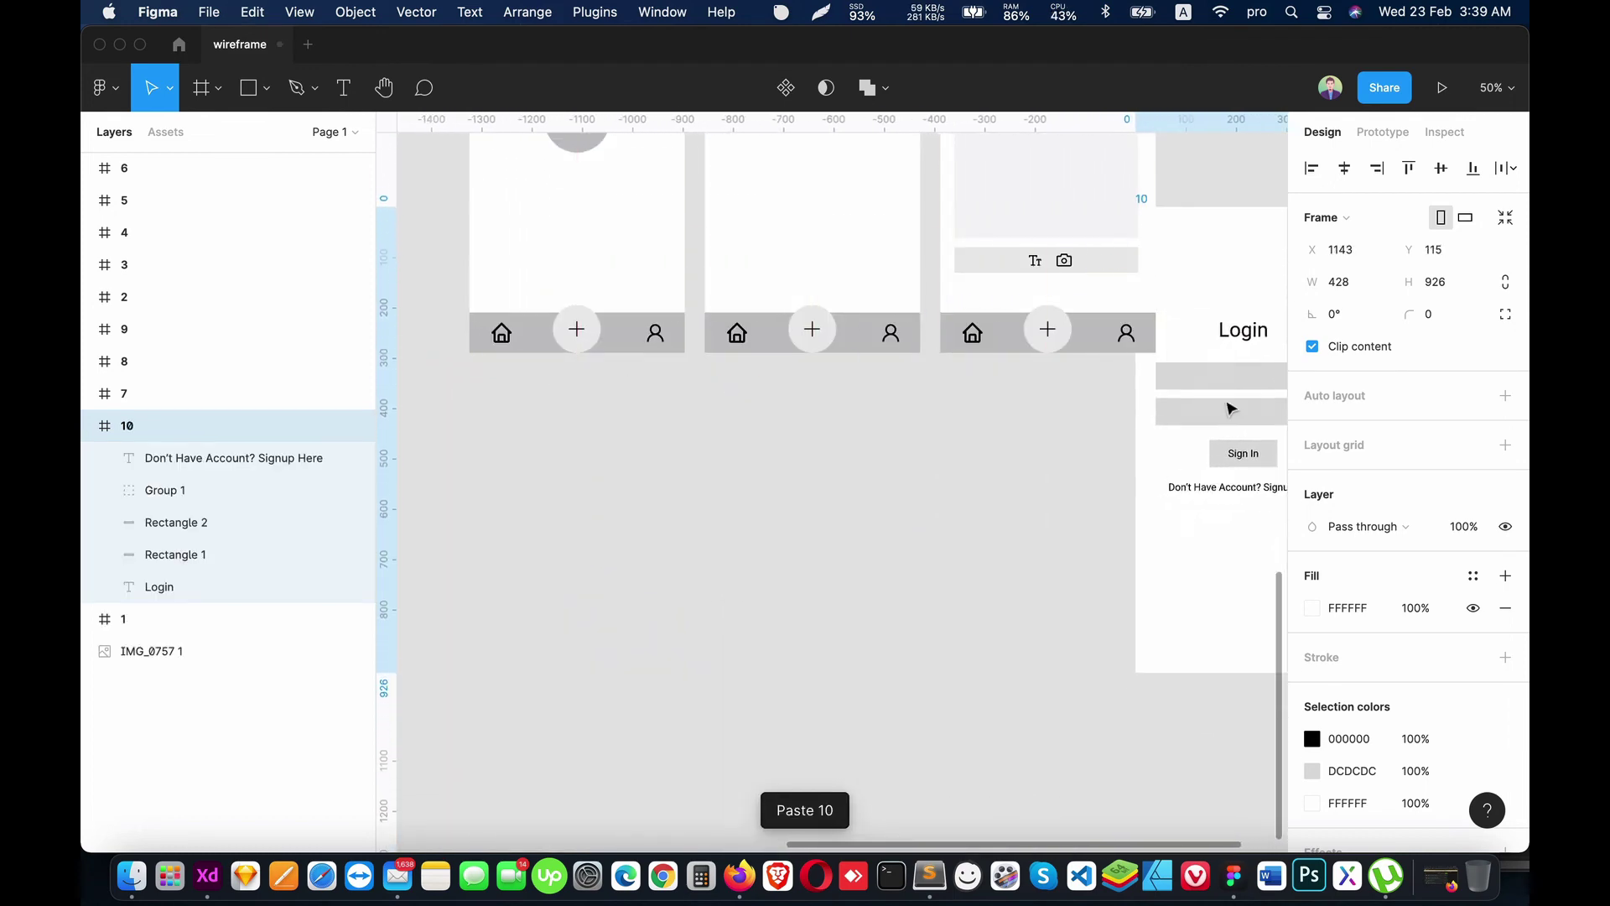
{"action": "mouse_move", "coordinate": [567, 594]}
{"action": "left_mouse_down"}
{"action": "mouse_move", "coordinate": [721, 616]}
{"action": "mouse_move", "coordinate": [789, 251]}
{"action": "left_mouse_up"}
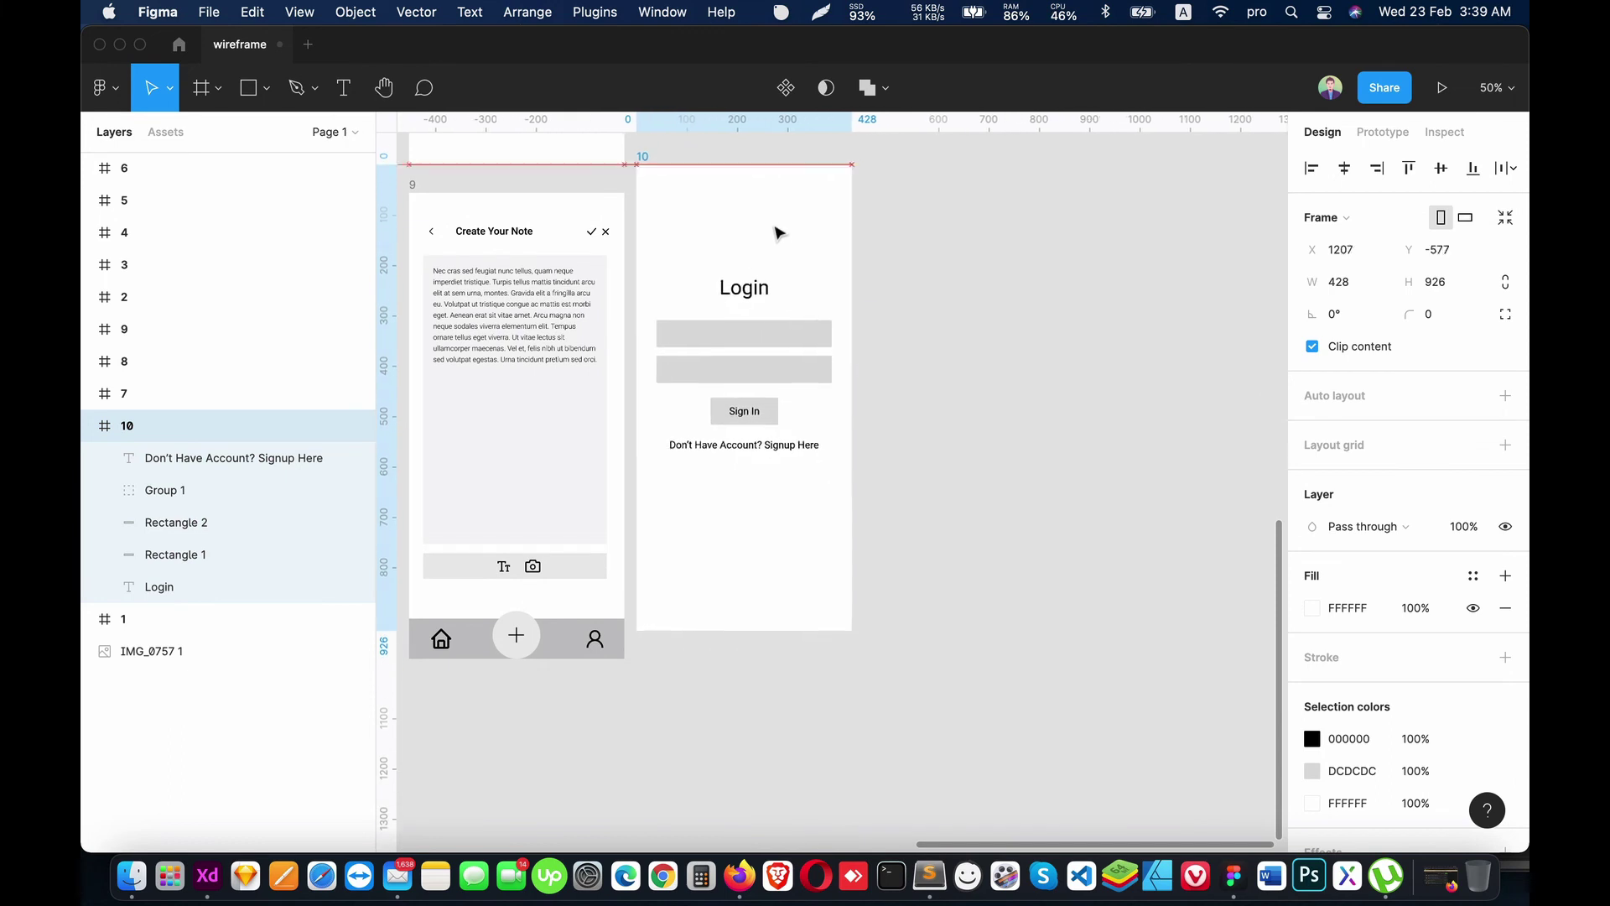
{"action": "scroll", "coordinate": [864, 451], "scroll_direction": "up", "scroll_amount": 5}
{"action": "scroll", "coordinate": [864, 451], "scroll_direction": "left", "scroll_amount": 2}
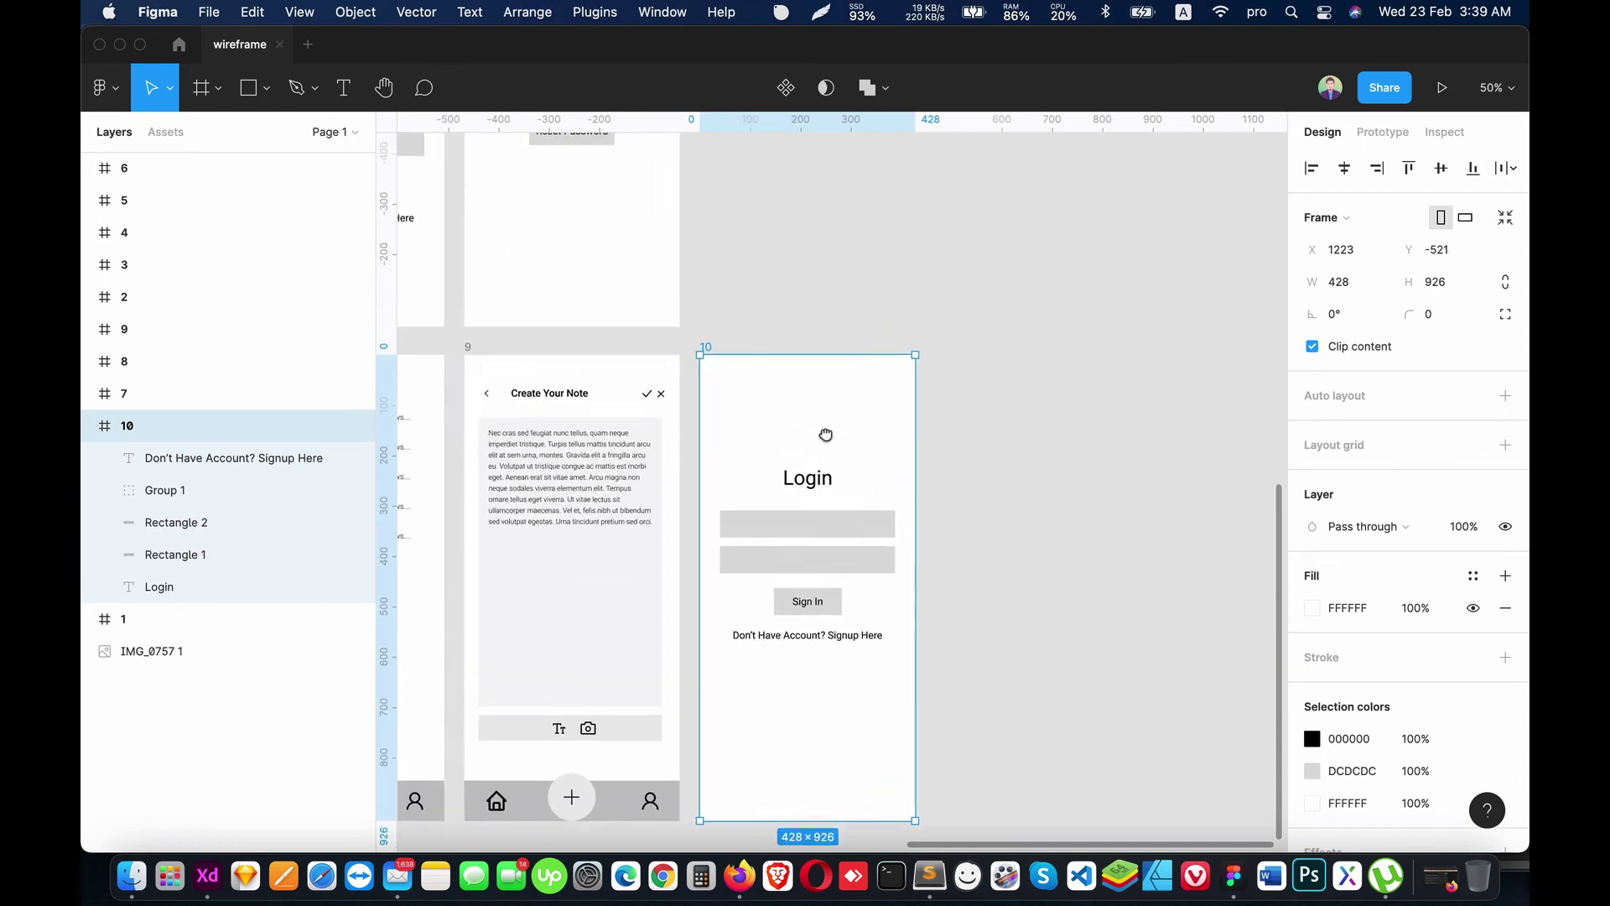
Step: Retitle frame 10's heading 'Settings' and move it to the top-left
{"action": "left_click", "coordinate": [841, 565]}
{"action": "double_click", "coordinate": [848, 571]}
{"action": "type", "text": "Set"}
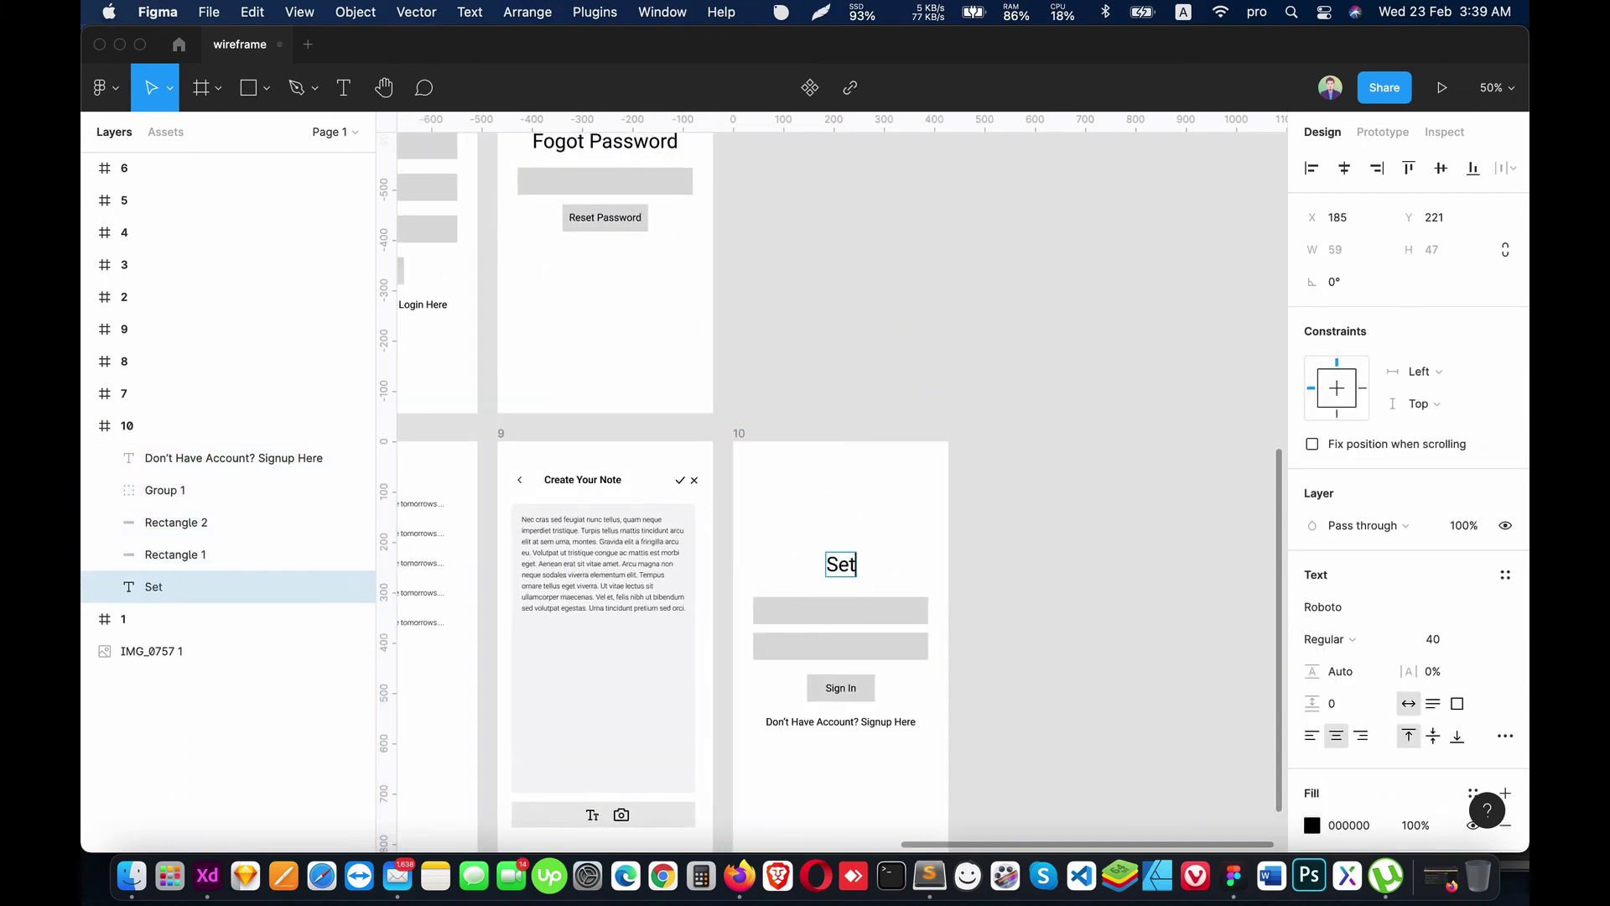
{"action": "type", "text": "tings"}
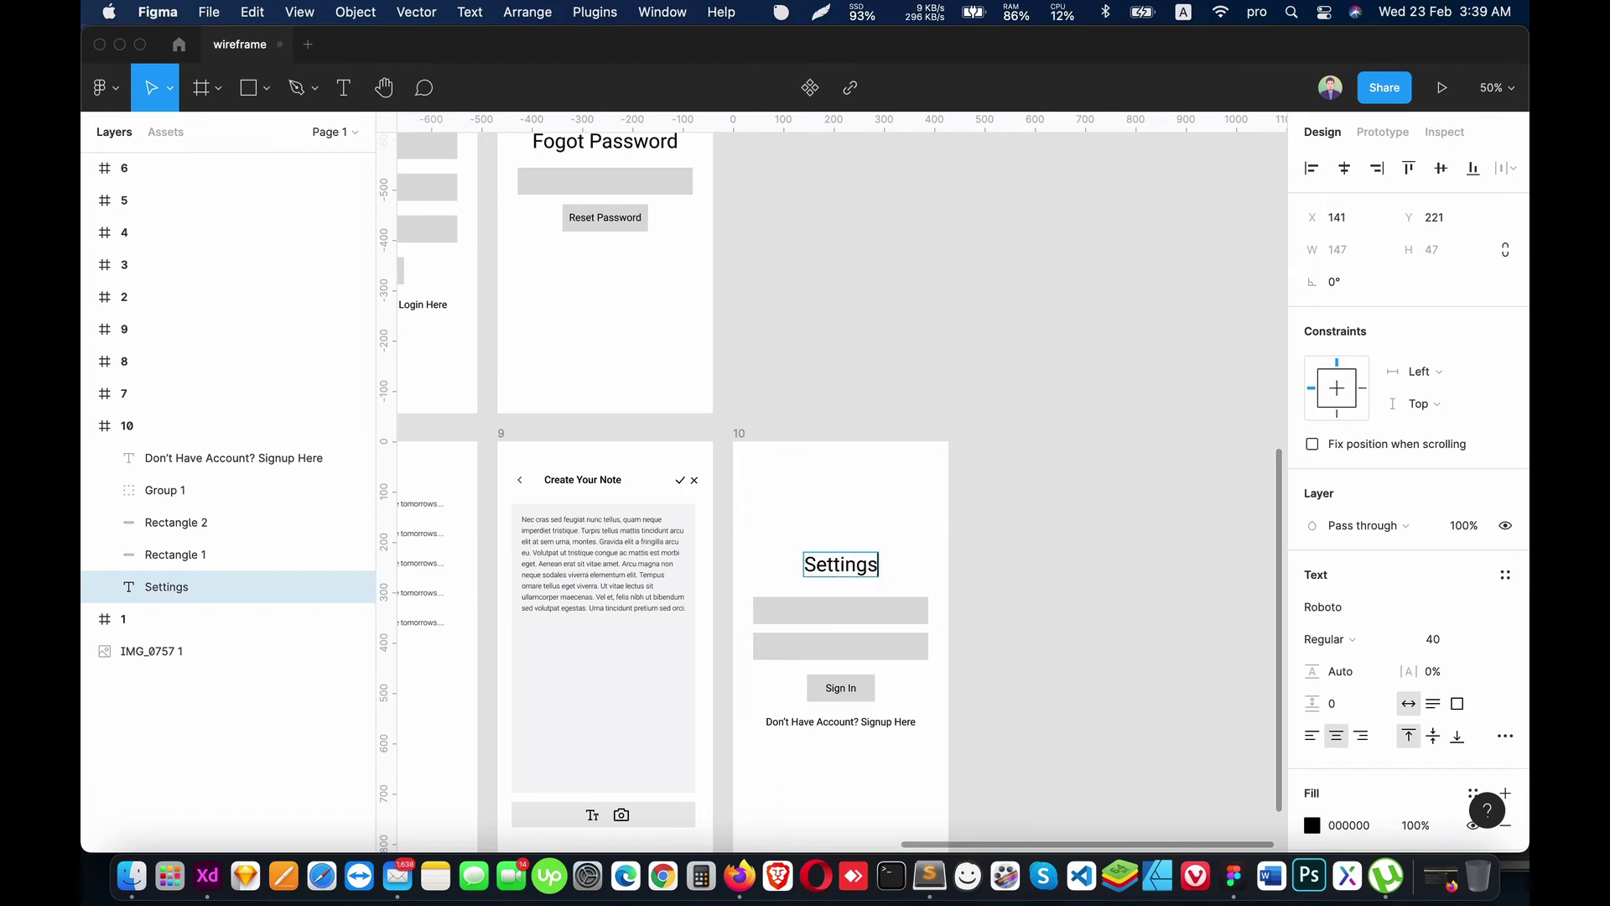
{"action": "key", "text": "Escape"}
{"action": "left_click_drag", "start_coordinate": [863, 564], "coordinate": [808, 491]}
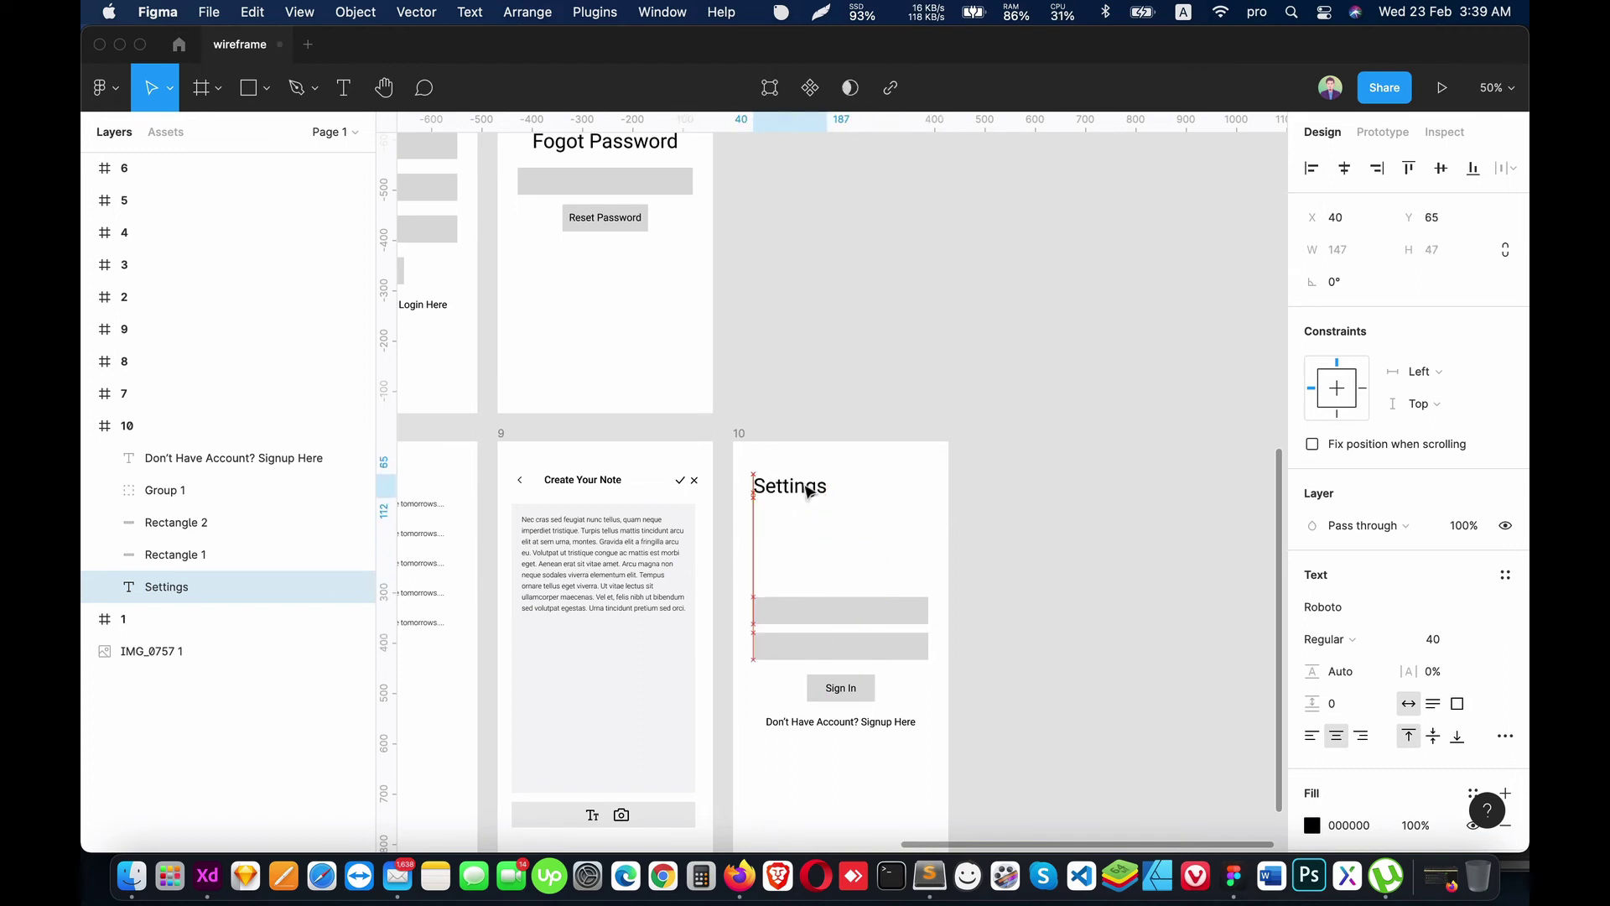
Step: Delete frame 10's input fields and Sign In button
{"action": "left_click", "coordinate": [815, 614]}
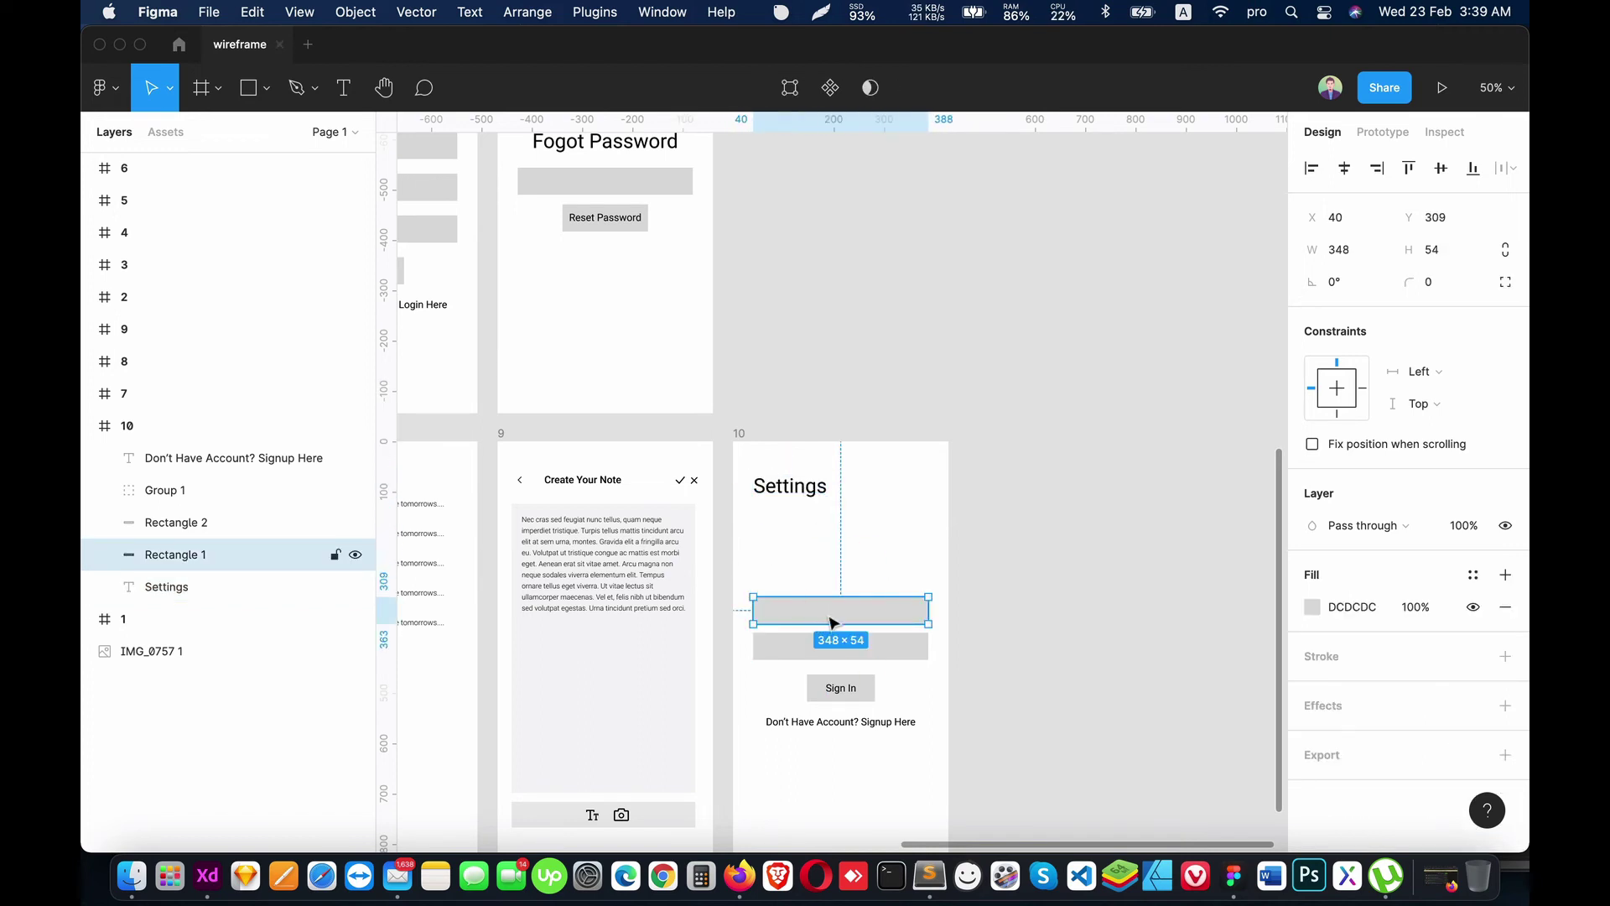
{"action": "left_click", "coordinate": [838, 646], "text": "shift"}
{"action": "left_click", "coordinate": [841, 688], "text": "shift"}
{"action": "left_click", "coordinate": [849, 723], "text": "shift"}
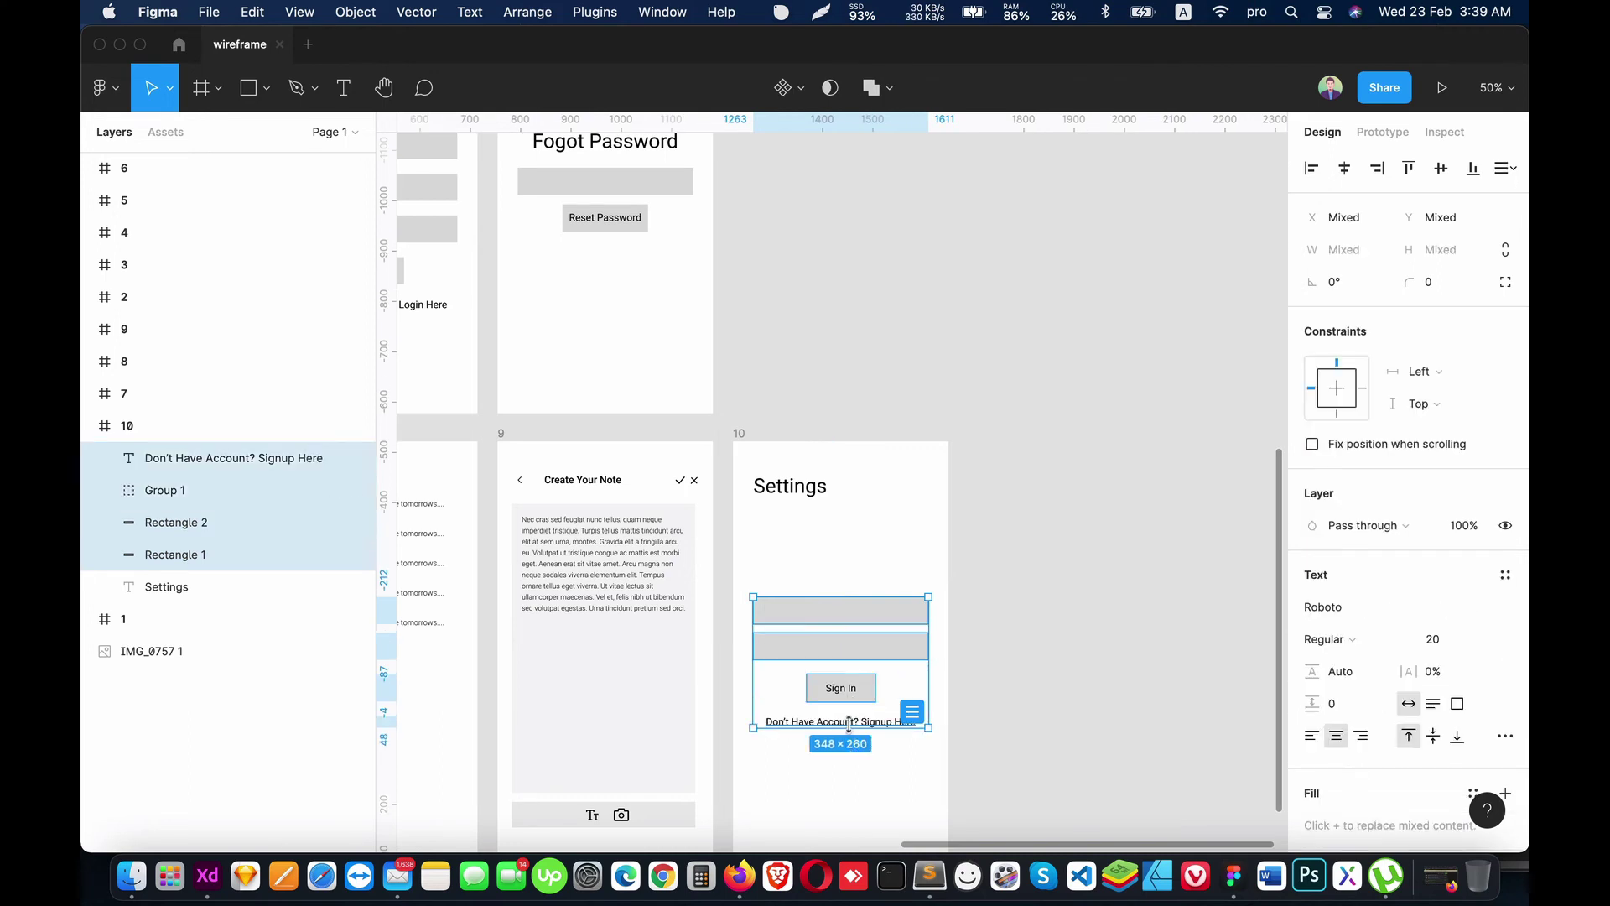
{"action": "left_click", "coordinate": [857, 731]}
{"action": "left_click", "coordinate": [862, 690]}
{"action": "left_click", "coordinate": [873, 647], "text": "shift"}
{"action": "left_click", "coordinate": [887, 614], "text": "shift"}
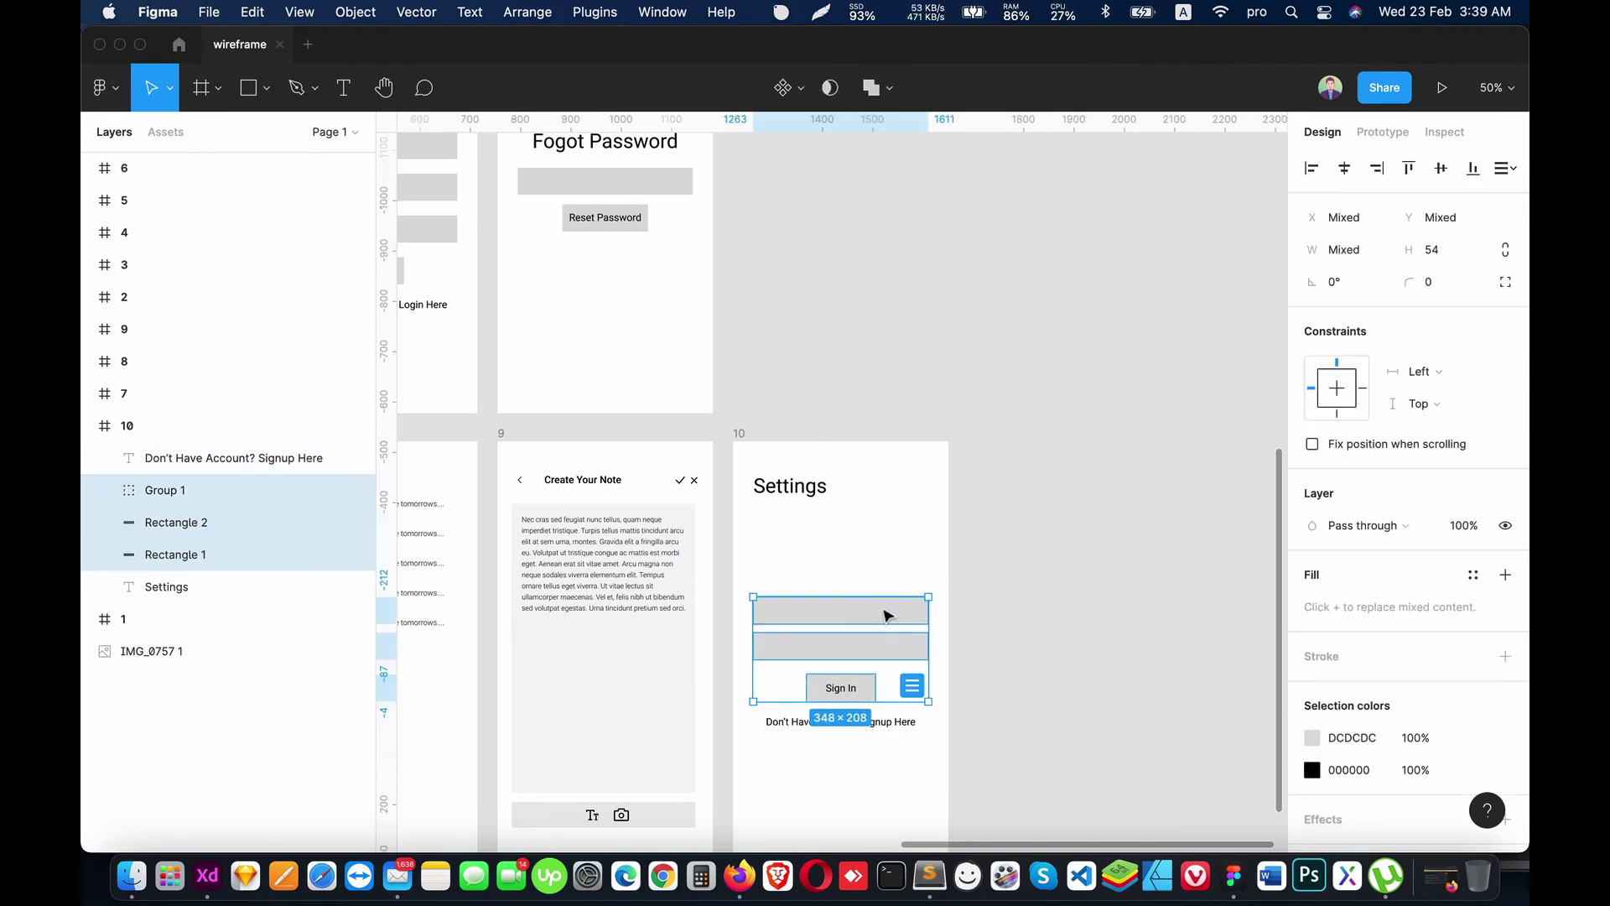
{"action": "key", "text": "Delete"}
Step: Turn the signup line into a left-aligned 'Profile' item under the Settings heading
{"action": "left_click_drag", "start_coordinate": [885, 715], "coordinate": [864, 541]}
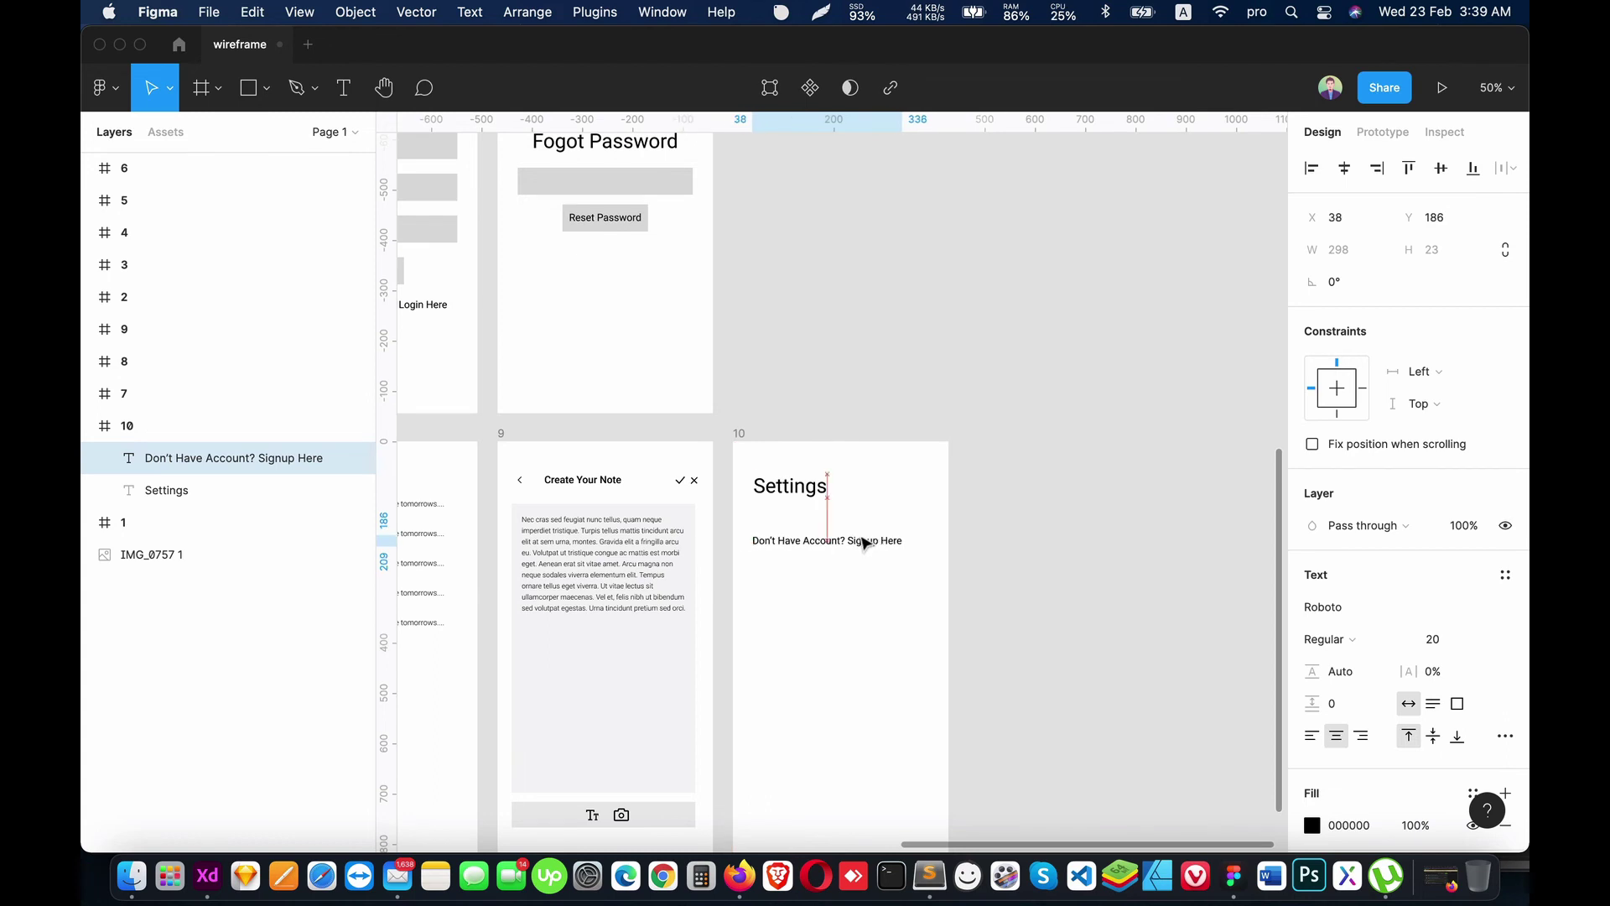
{"action": "double_click", "coordinate": [864, 541]}
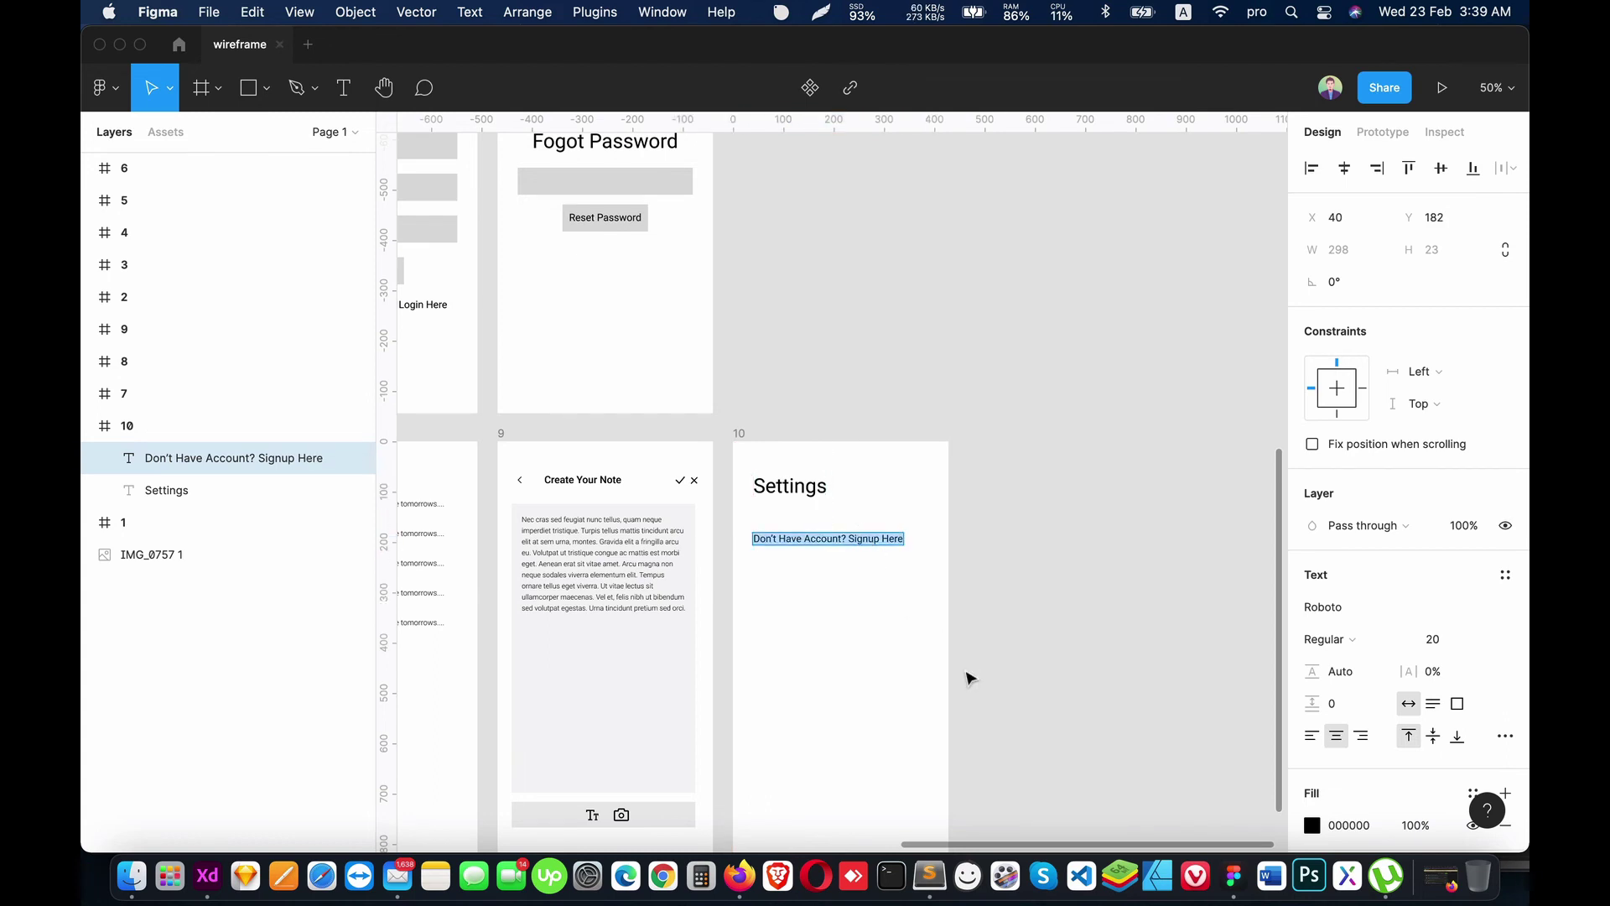
{"action": "type", "text": "Profile"}
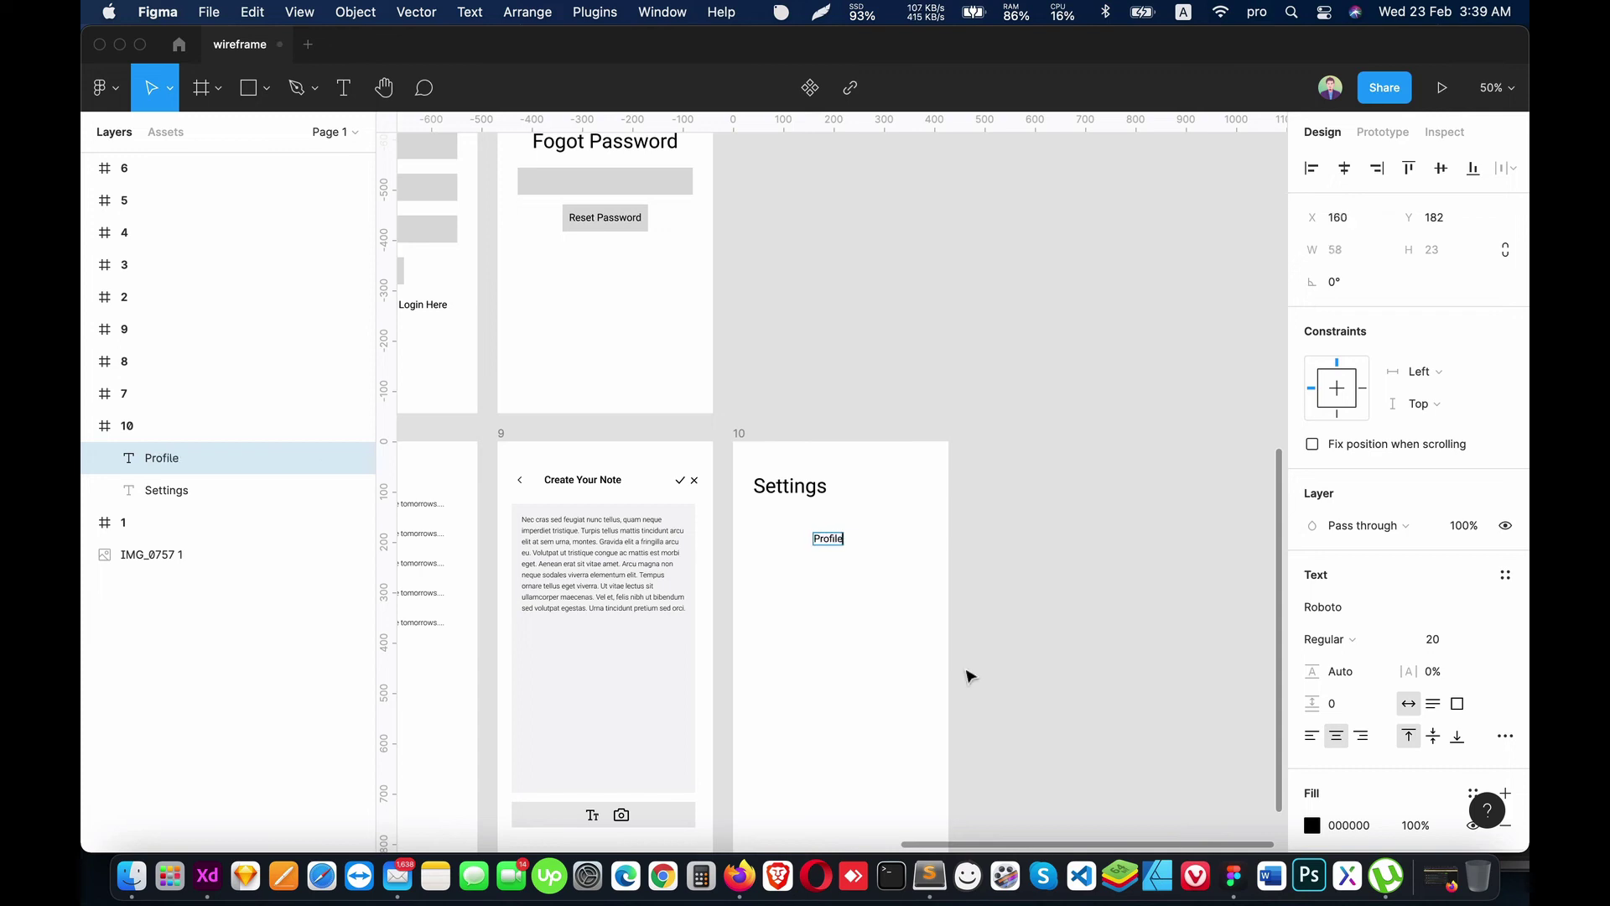
{"action": "left_click", "coordinate": [1312, 736]}
{"action": "key", "text": "Escape"}
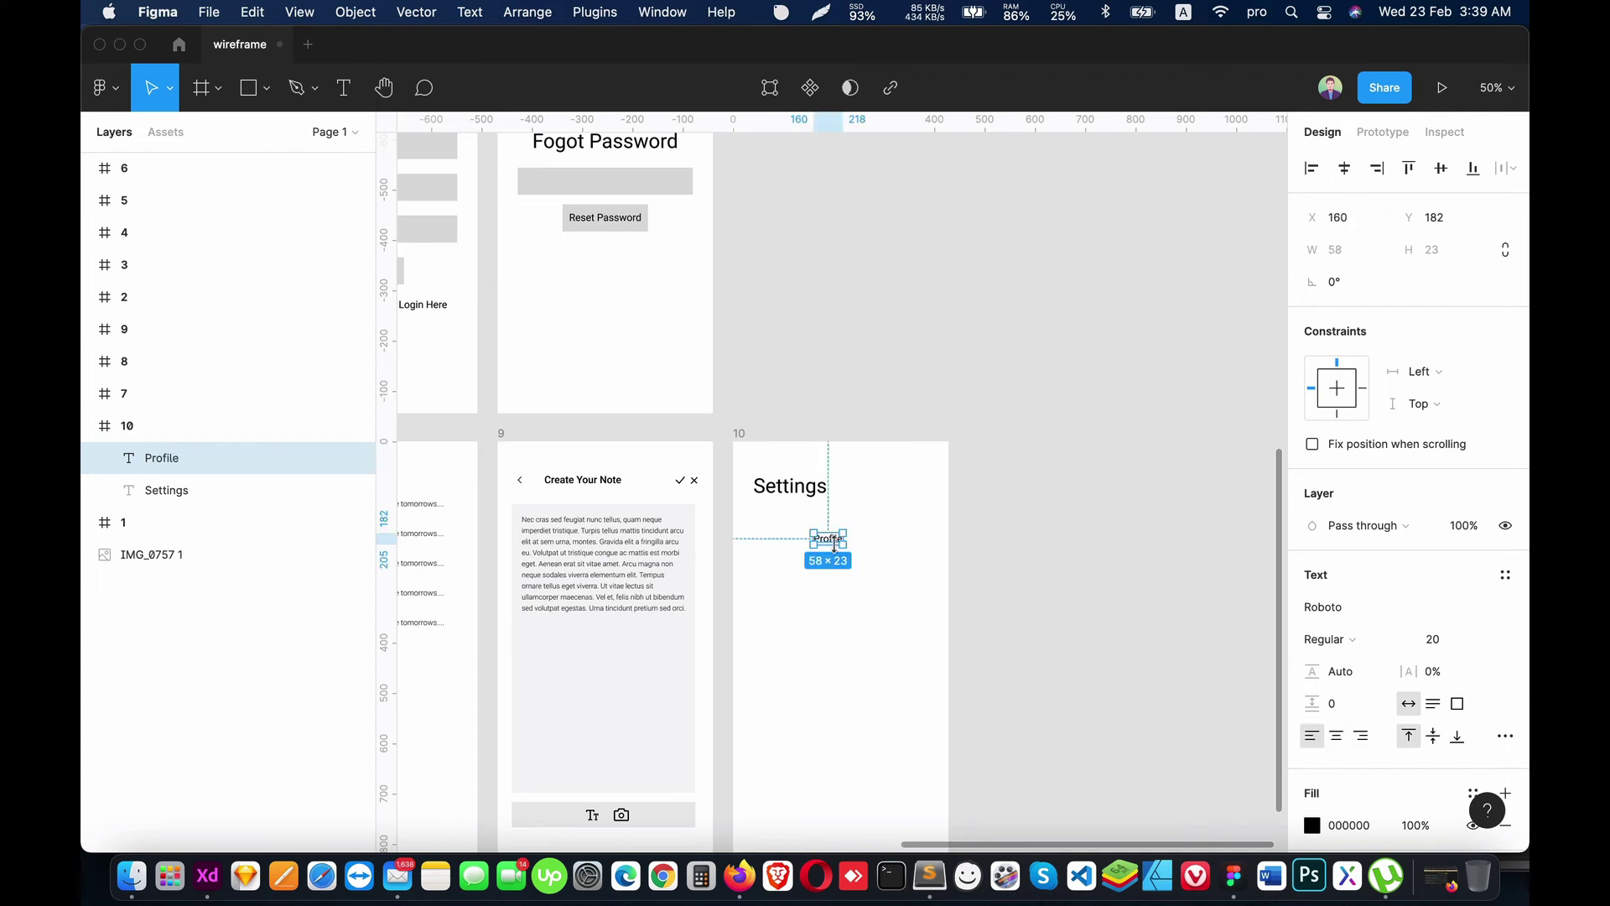
{"action": "mouse_move", "coordinate": [824, 543]}
{"action": "left_mouse_down"}
{"action": "mouse_move", "coordinate": [773, 538]}
{"action": "mouse_move", "coordinate": [770, 563]}
{"action": "left_mouse_up"}
Step: Duplicate the Profile item below it as 'Security Settings', removing an extra copy
{"action": "key", "text": "super+d"}
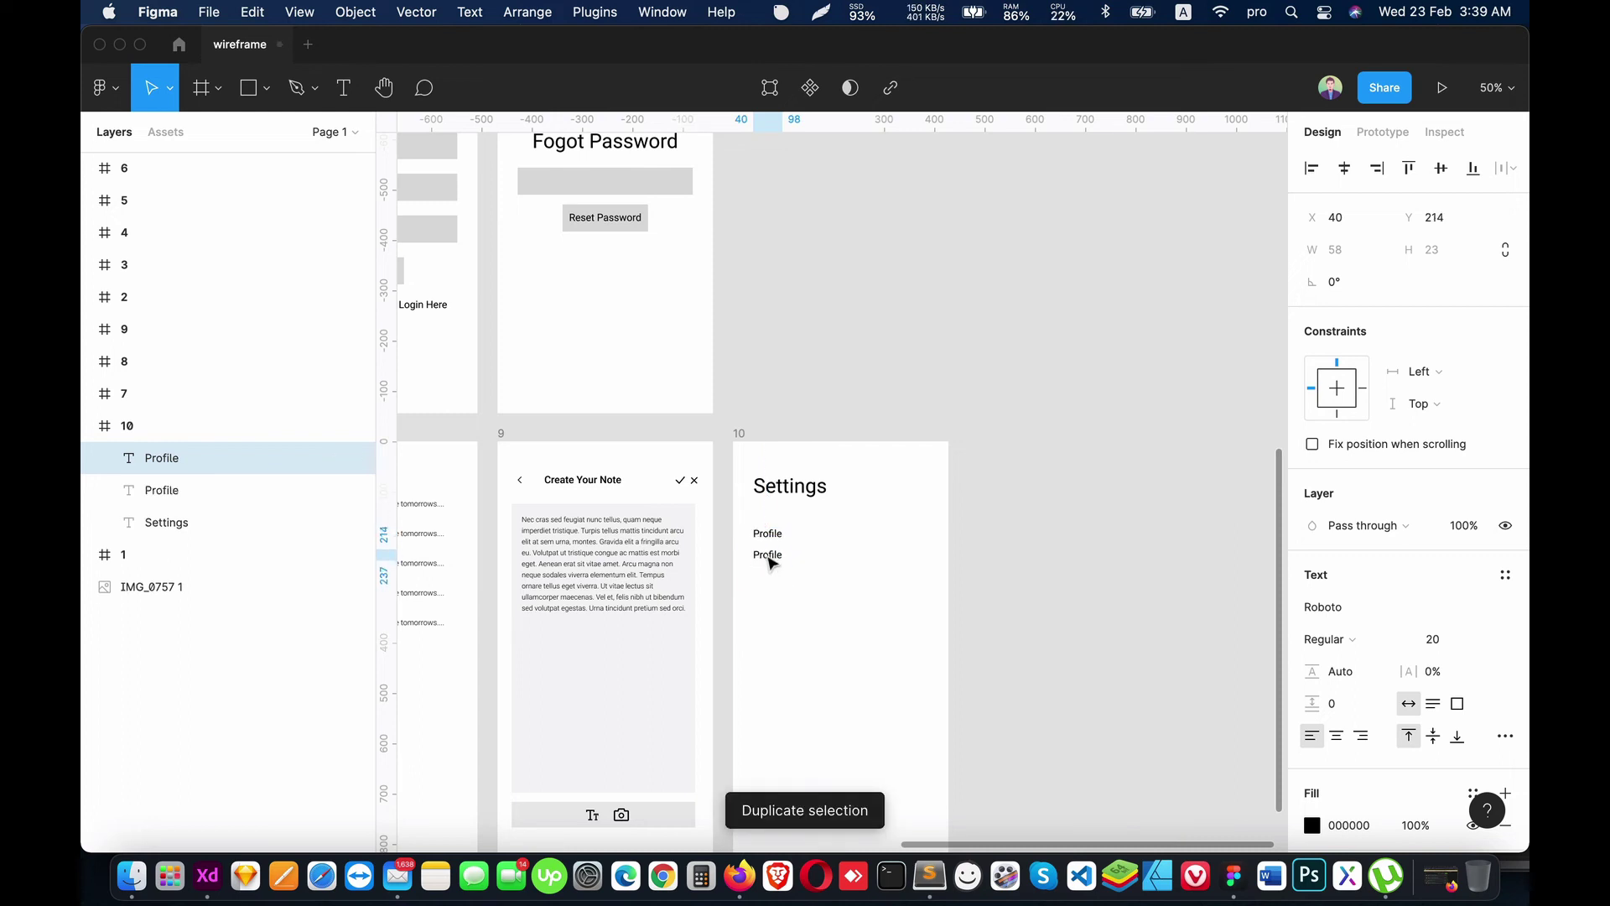
{"action": "double_click", "coordinate": [770, 562]}
{"action": "type", "text": "Security Settings"}
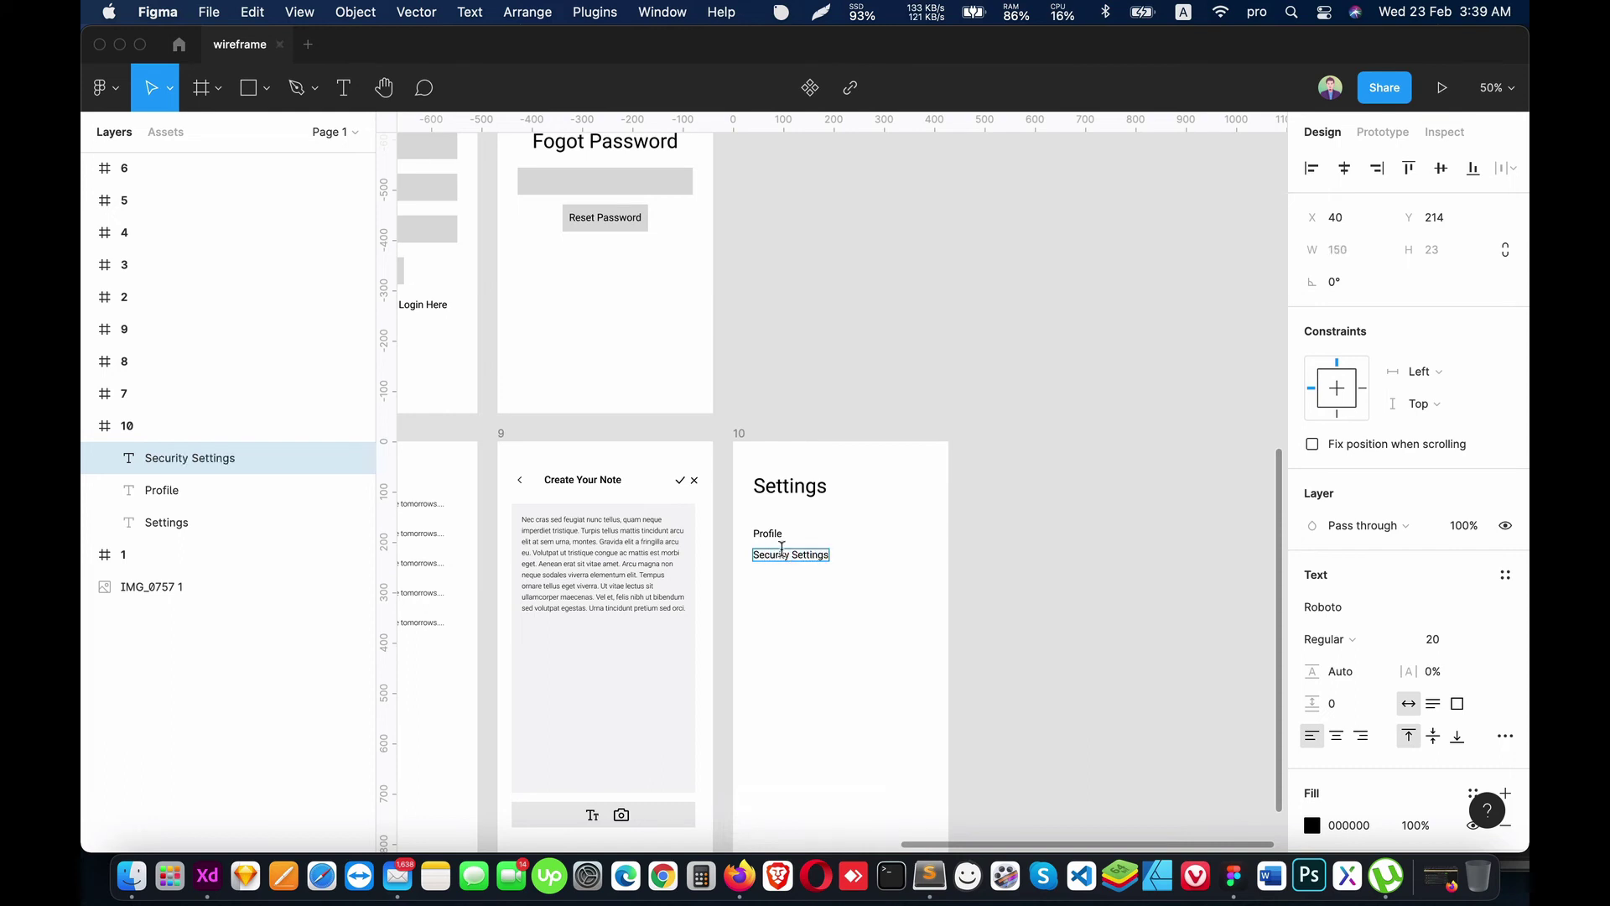
{"action": "key", "text": "Escape"}
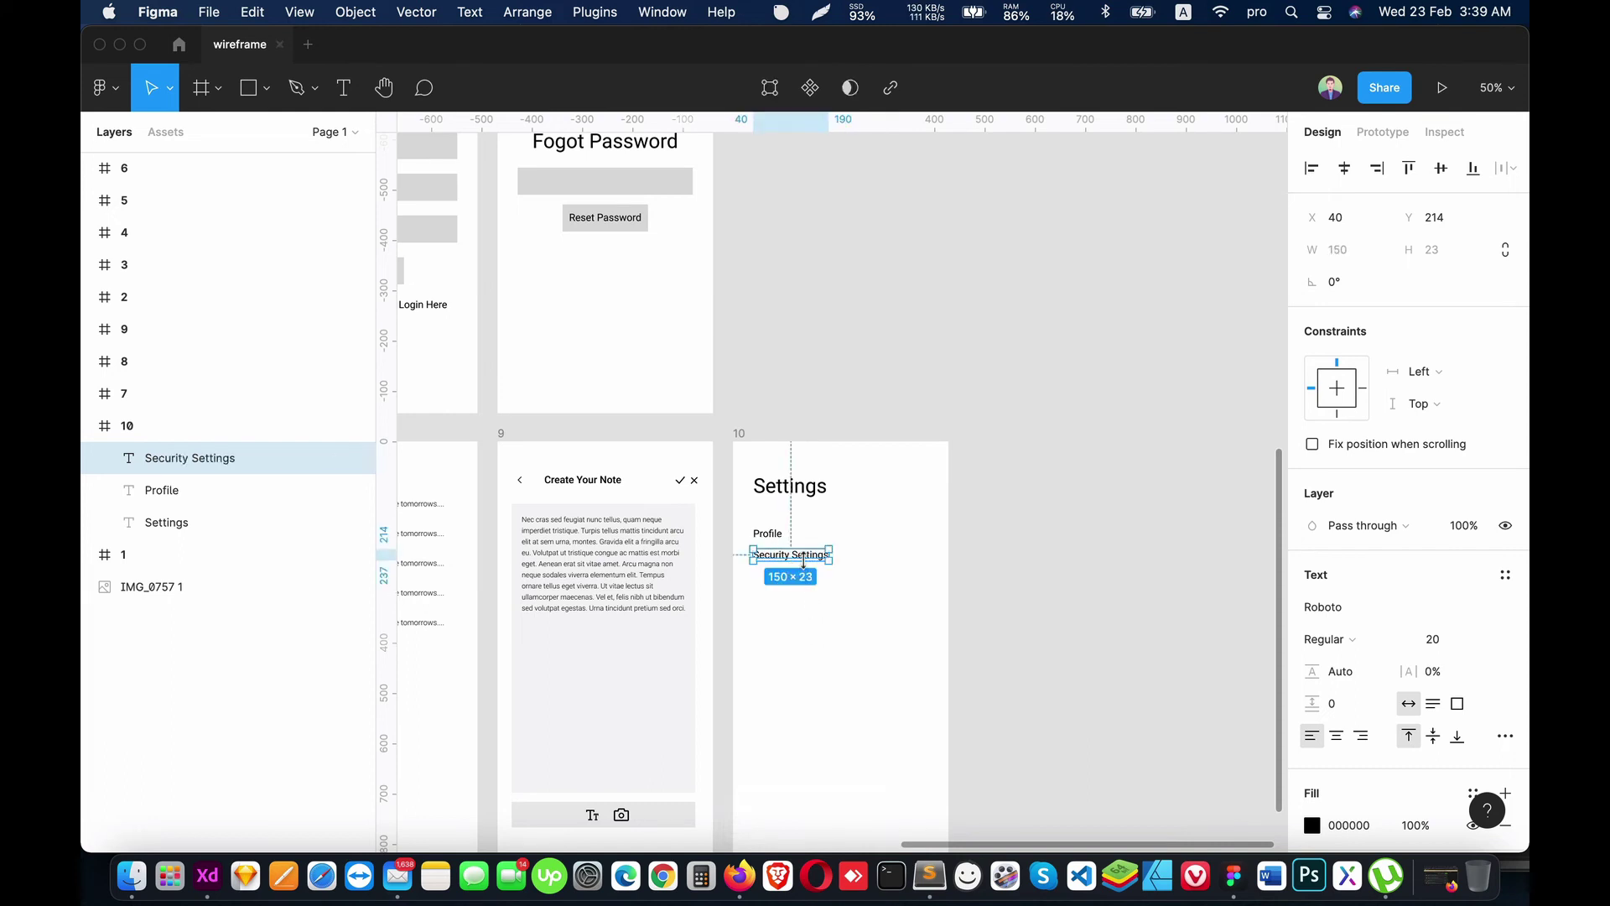
{"action": "key", "text": "super+v"}
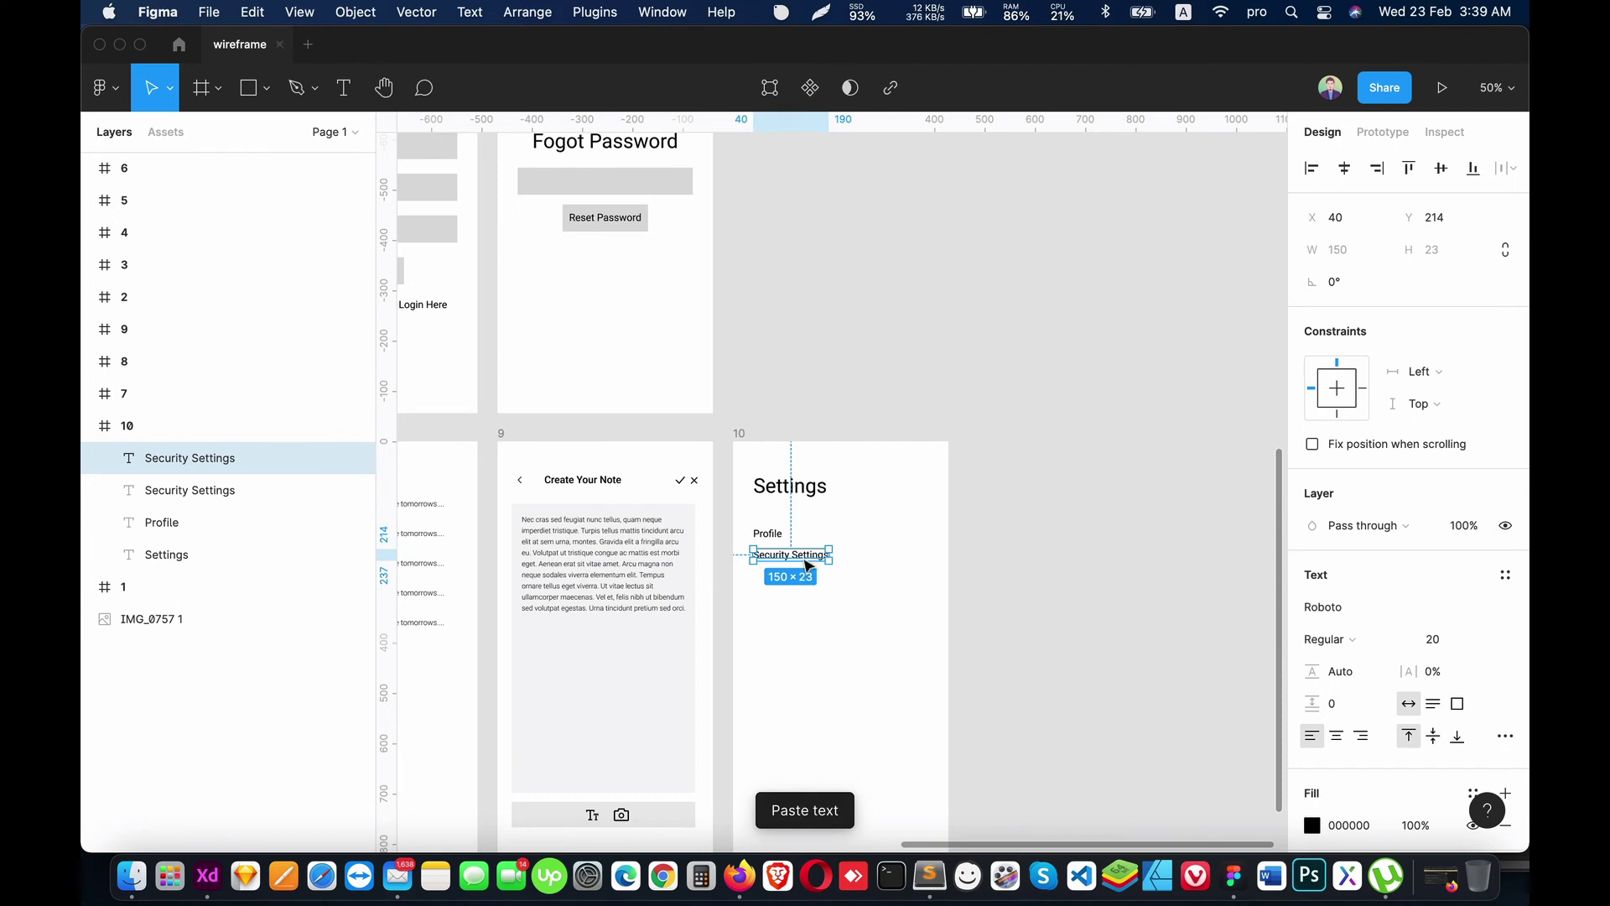
{"action": "left_click_drag", "start_coordinate": [807, 564], "coordinate": [810, 586]}
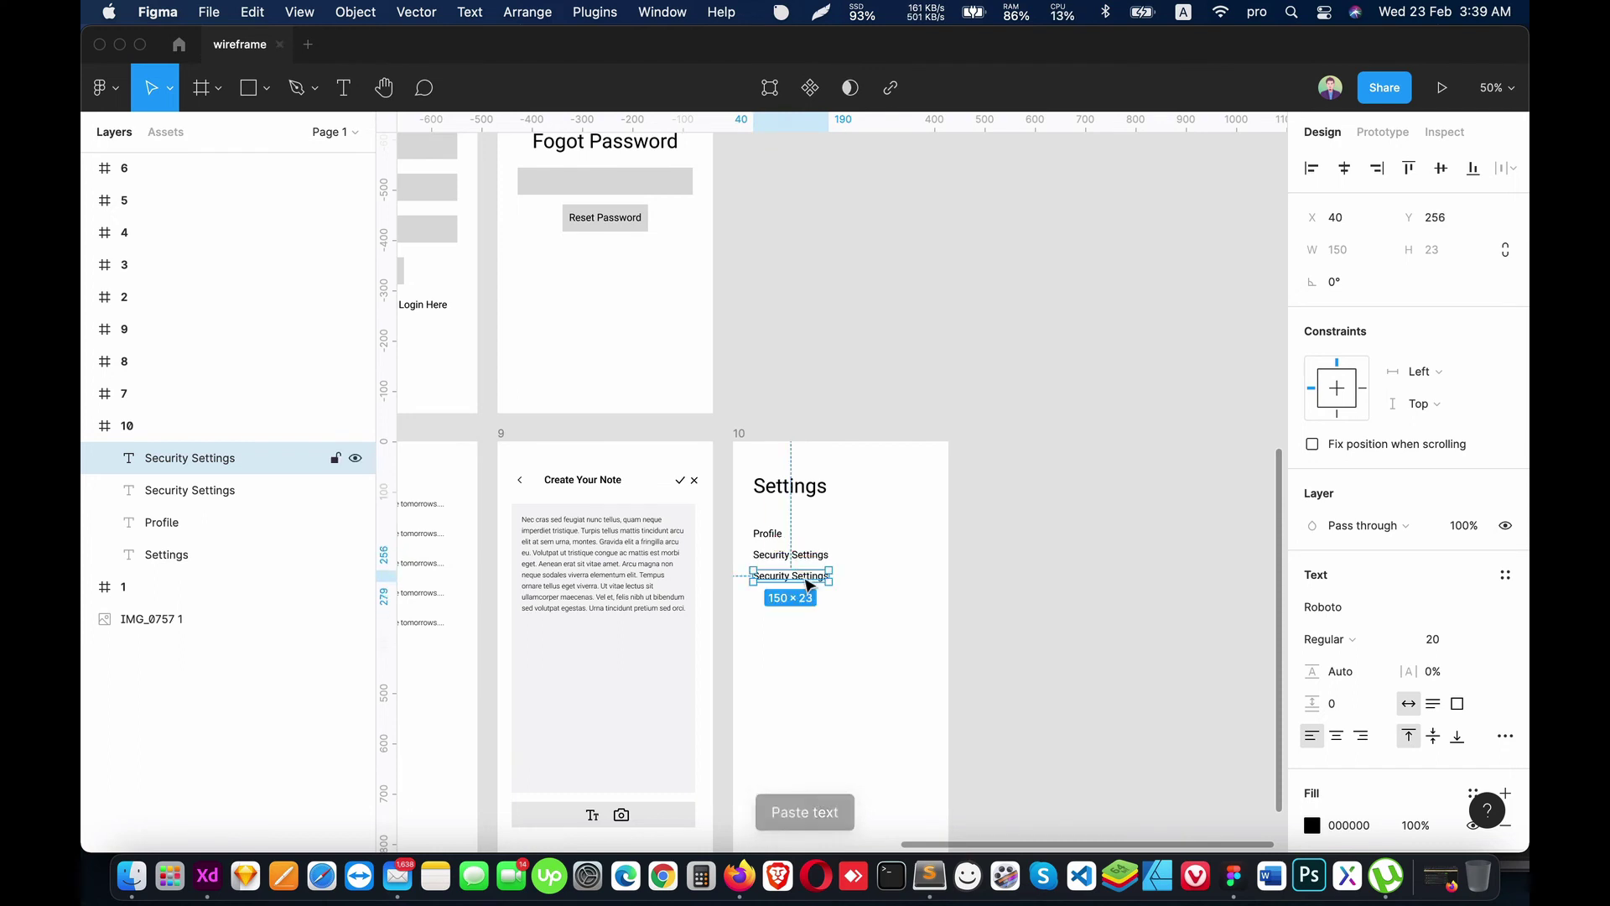
{"action": "key", "text": "Delete"}
{"action": "left_click_drag", "start_coordinate": [820, 584], "coordinate": [673, 456]}
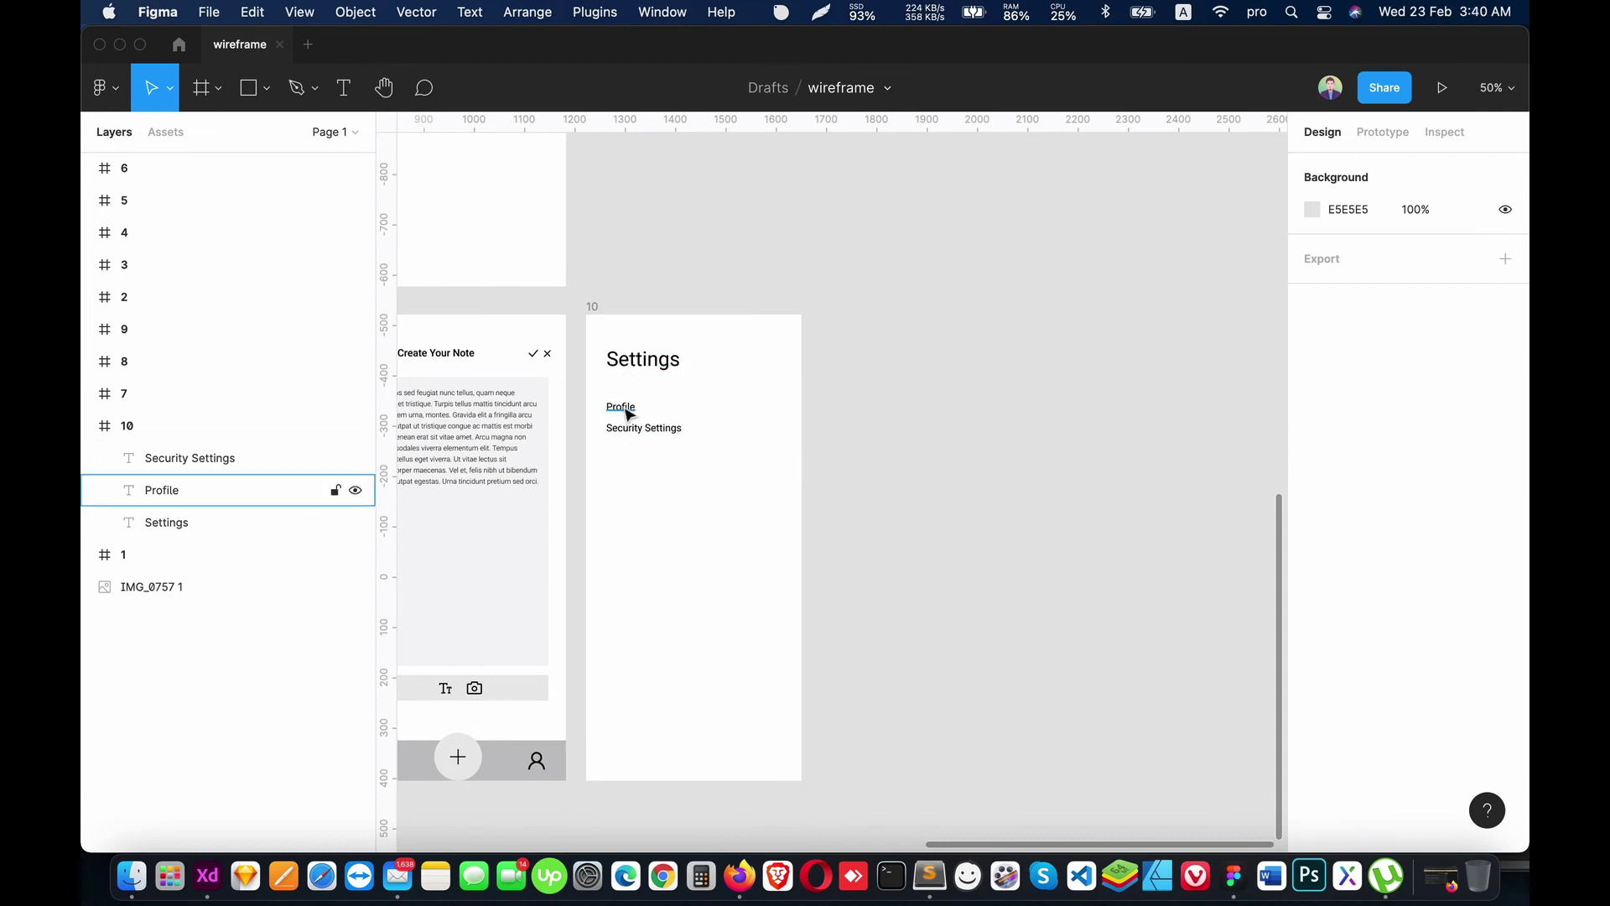
Step: Duplicate the Settings frame as frame 11 with a left-aligned 'Profile' heading
{"action": "left_click", "coordinate": [88, 425]}
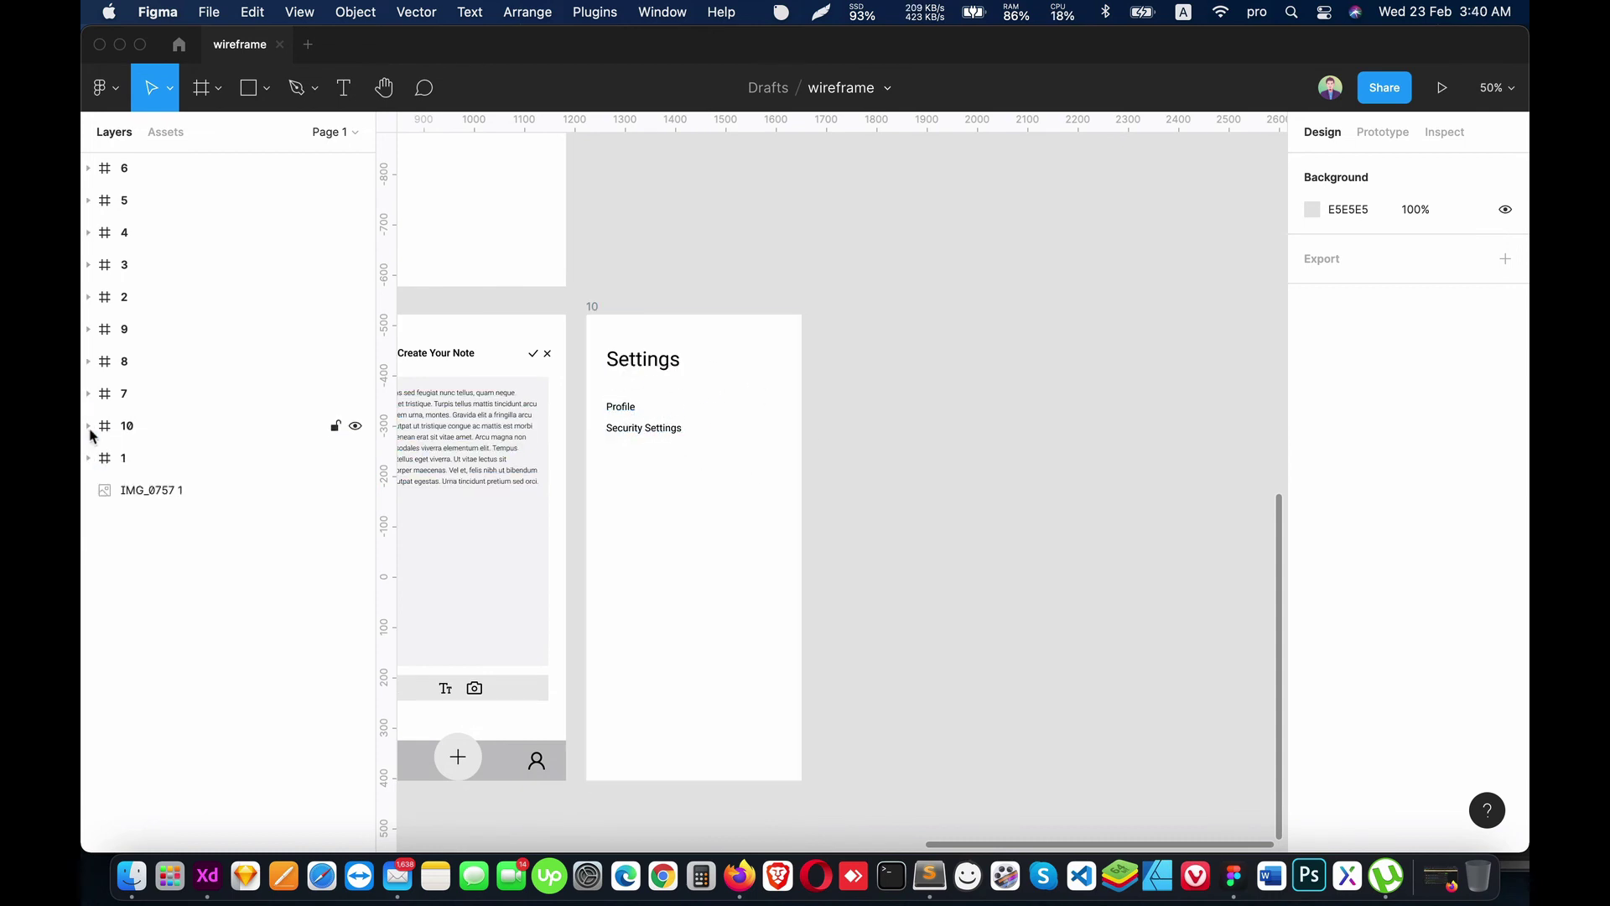
{"action": "key", "text": "super+c"}
{"action": "key", "text": "super+v"}
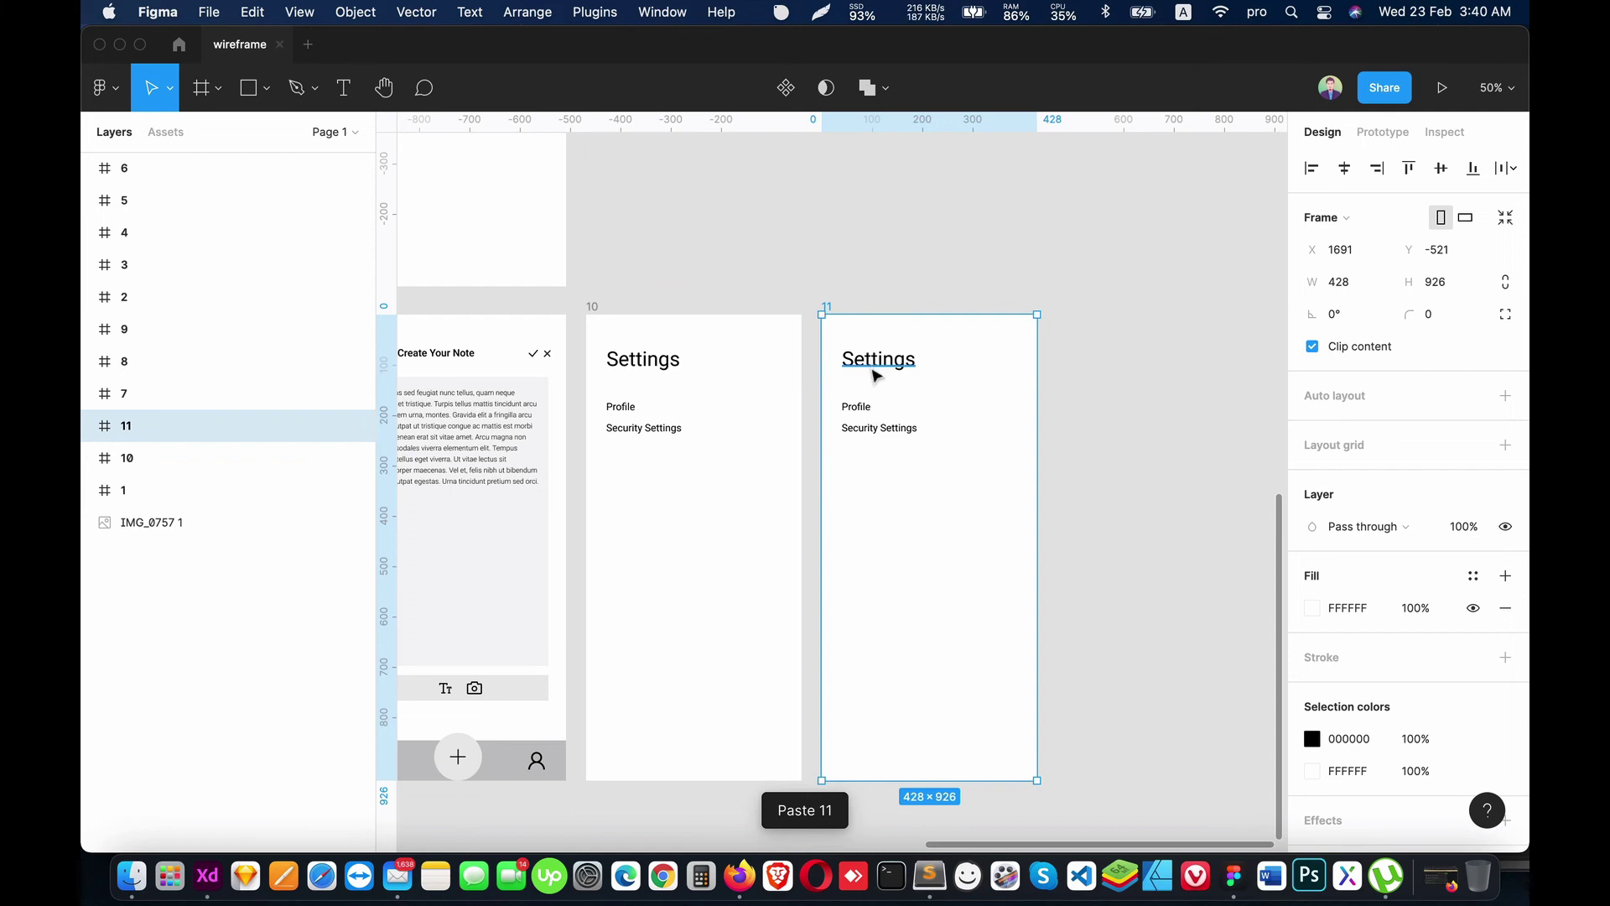
{"action": "left_click", "coordinate": [875, 374]}
{"action": "double_click", "coordinate": [876, 367]}
{"action": "type", "text": "Profi"}
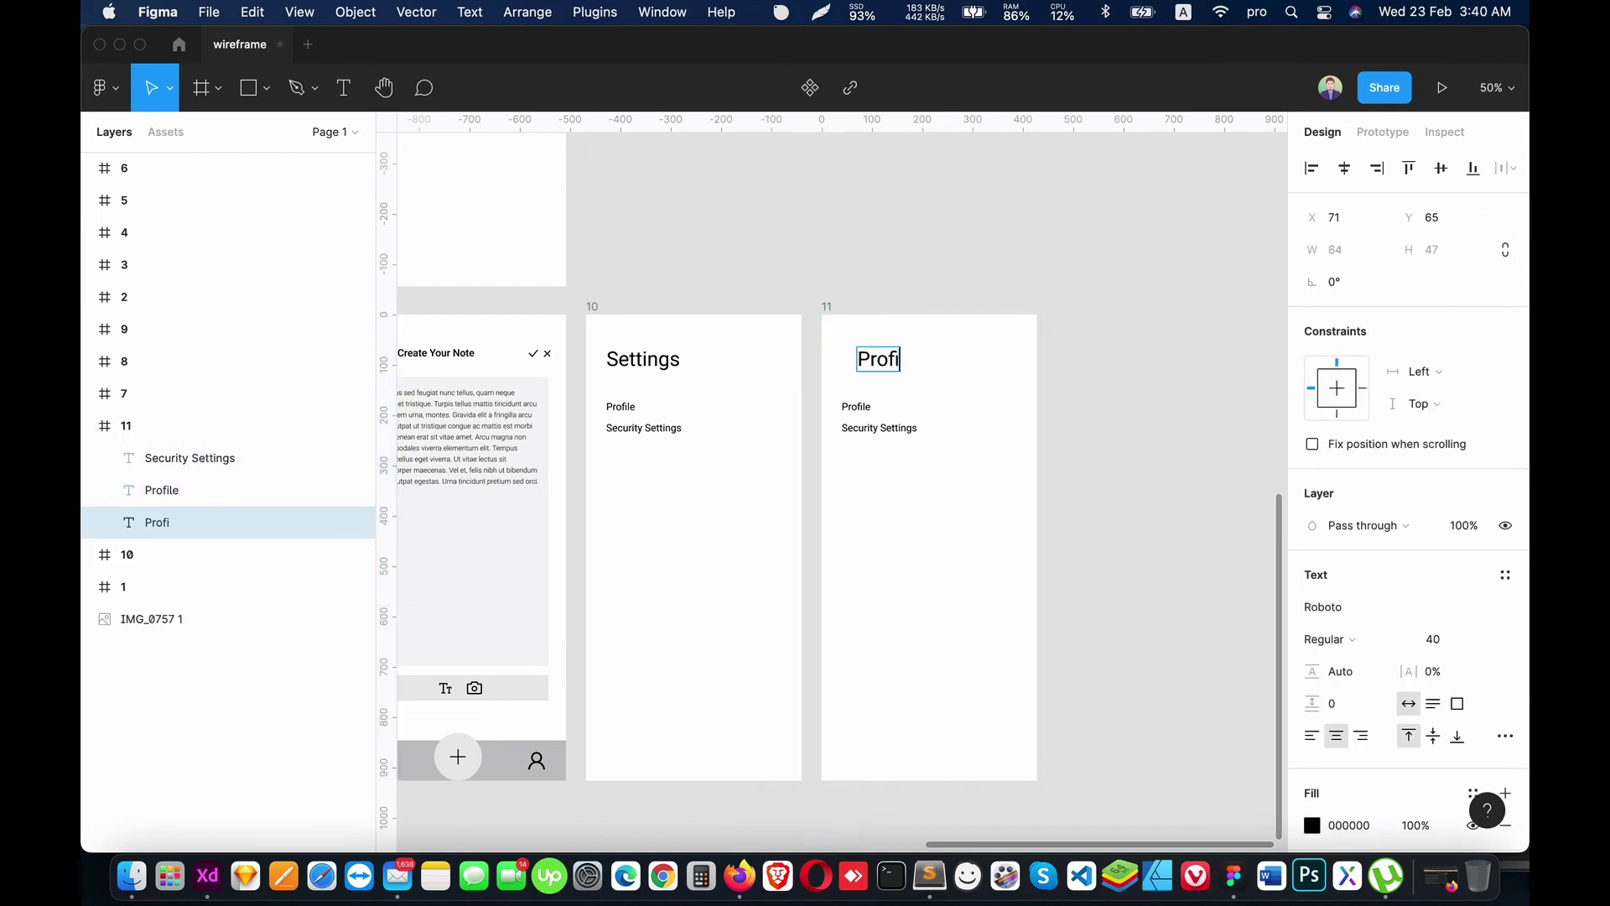
{"action": "type", "text": "le"}
{"action": "key", "text": "ctrl+a"}
{"action": "left_click", "coordinate": [1313, 735]}
{"action": "key", "text": "Escape"}
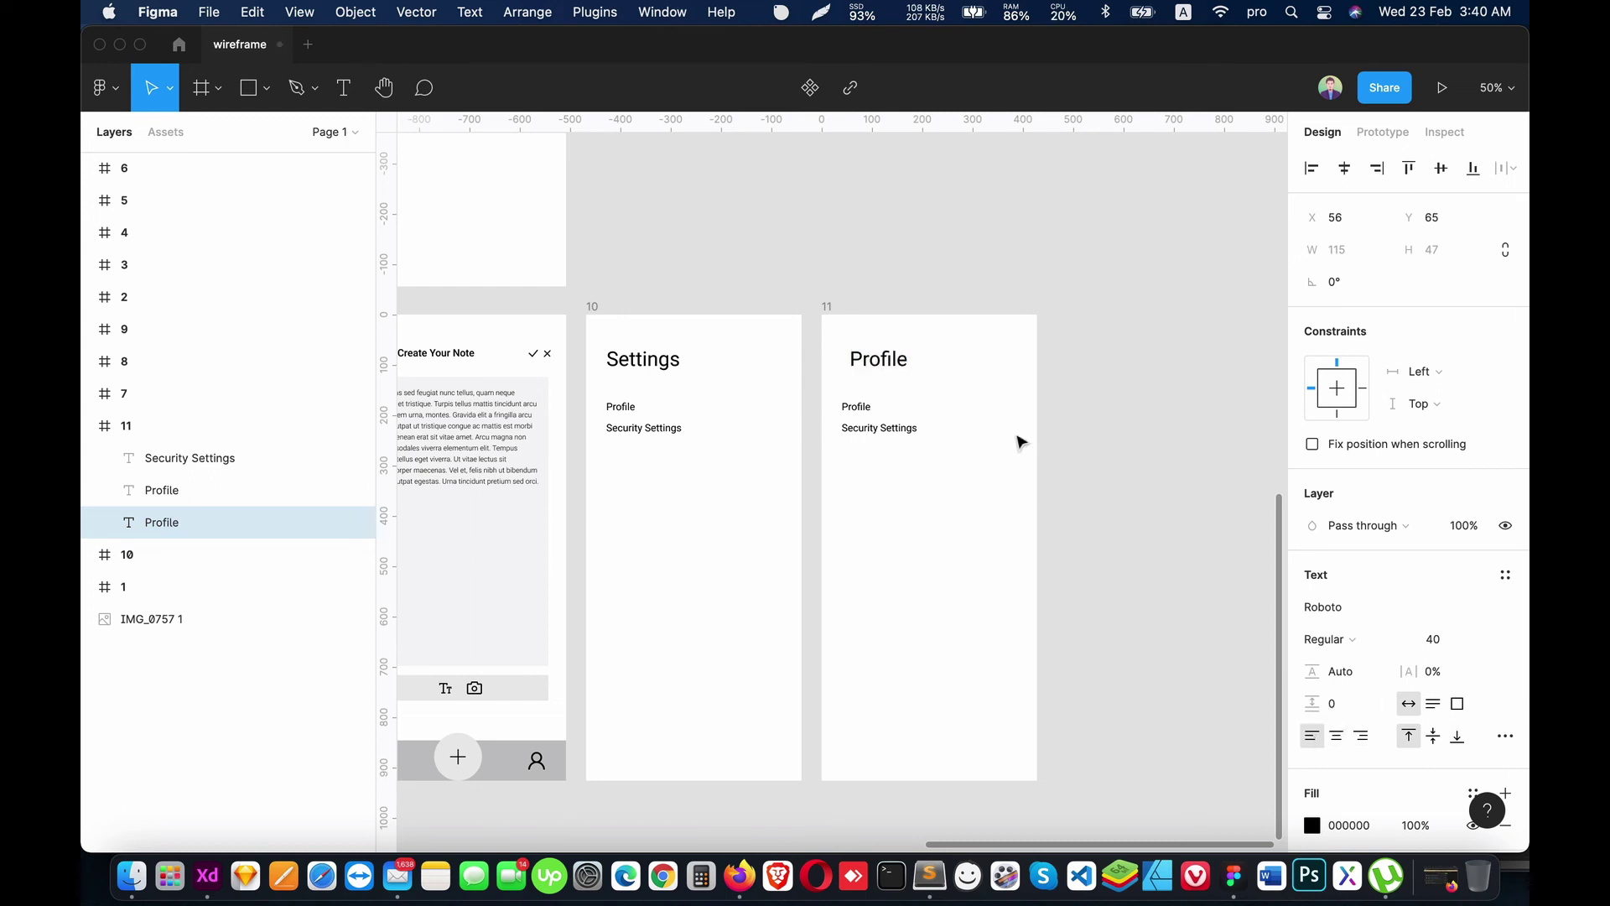
{"action": "left_click_drag", "start_coordinate": [884, 364], "coordinate": [877, 361]}
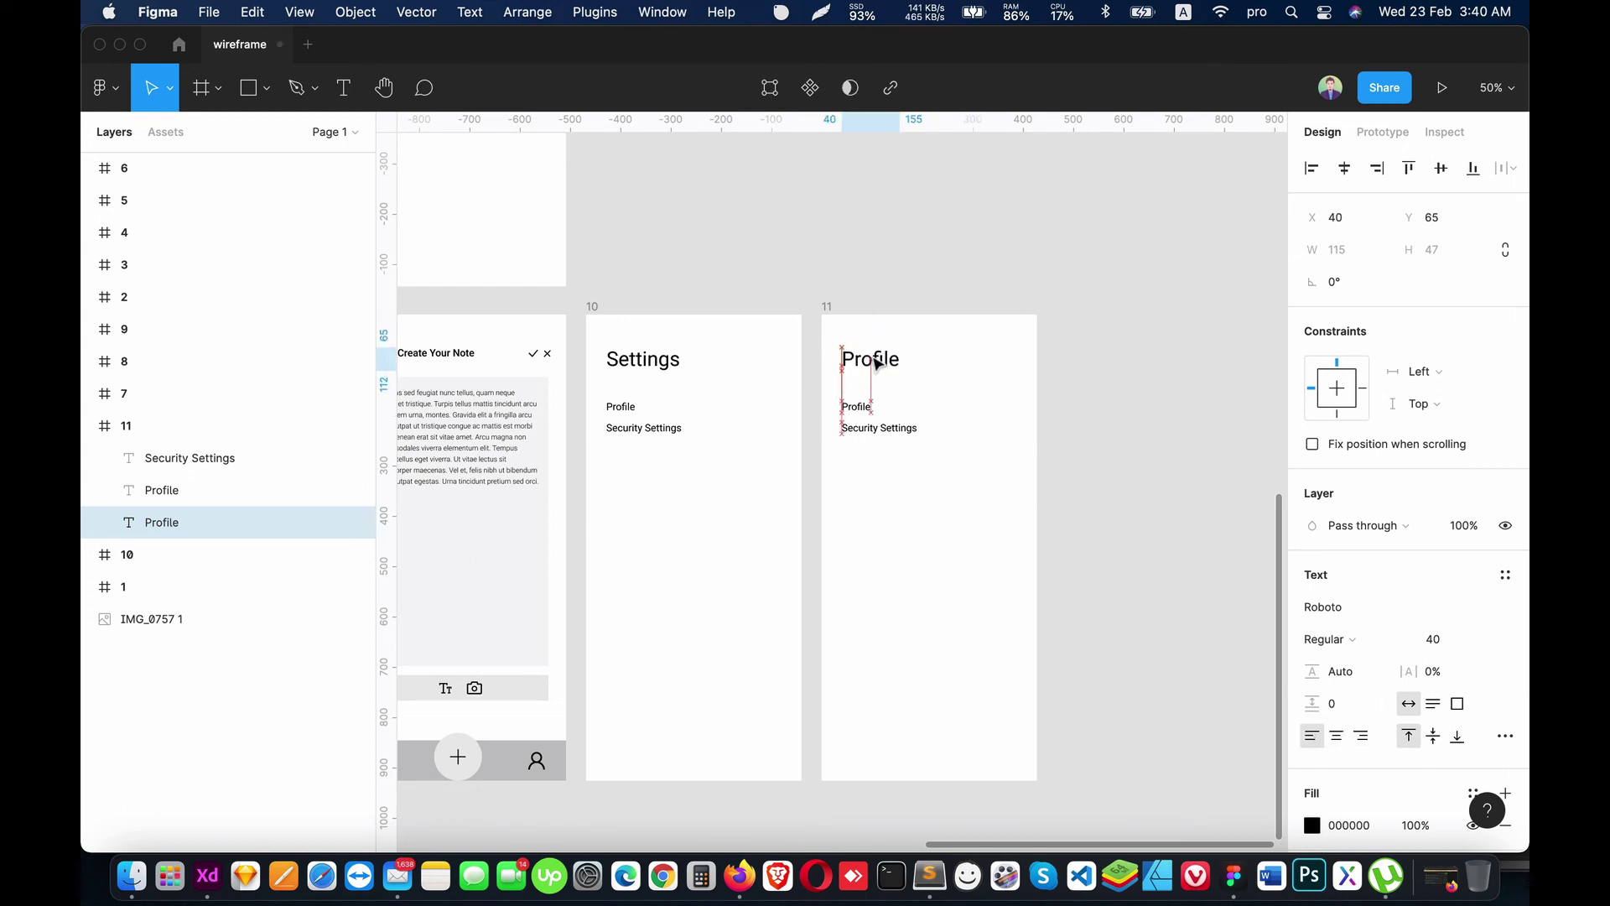
Step: Delete the small Profile and Security Settings list items from frame 11
{"action": "left_click", "coordinate": [879, 429]}
{"action": "key", "text": "Delete"}
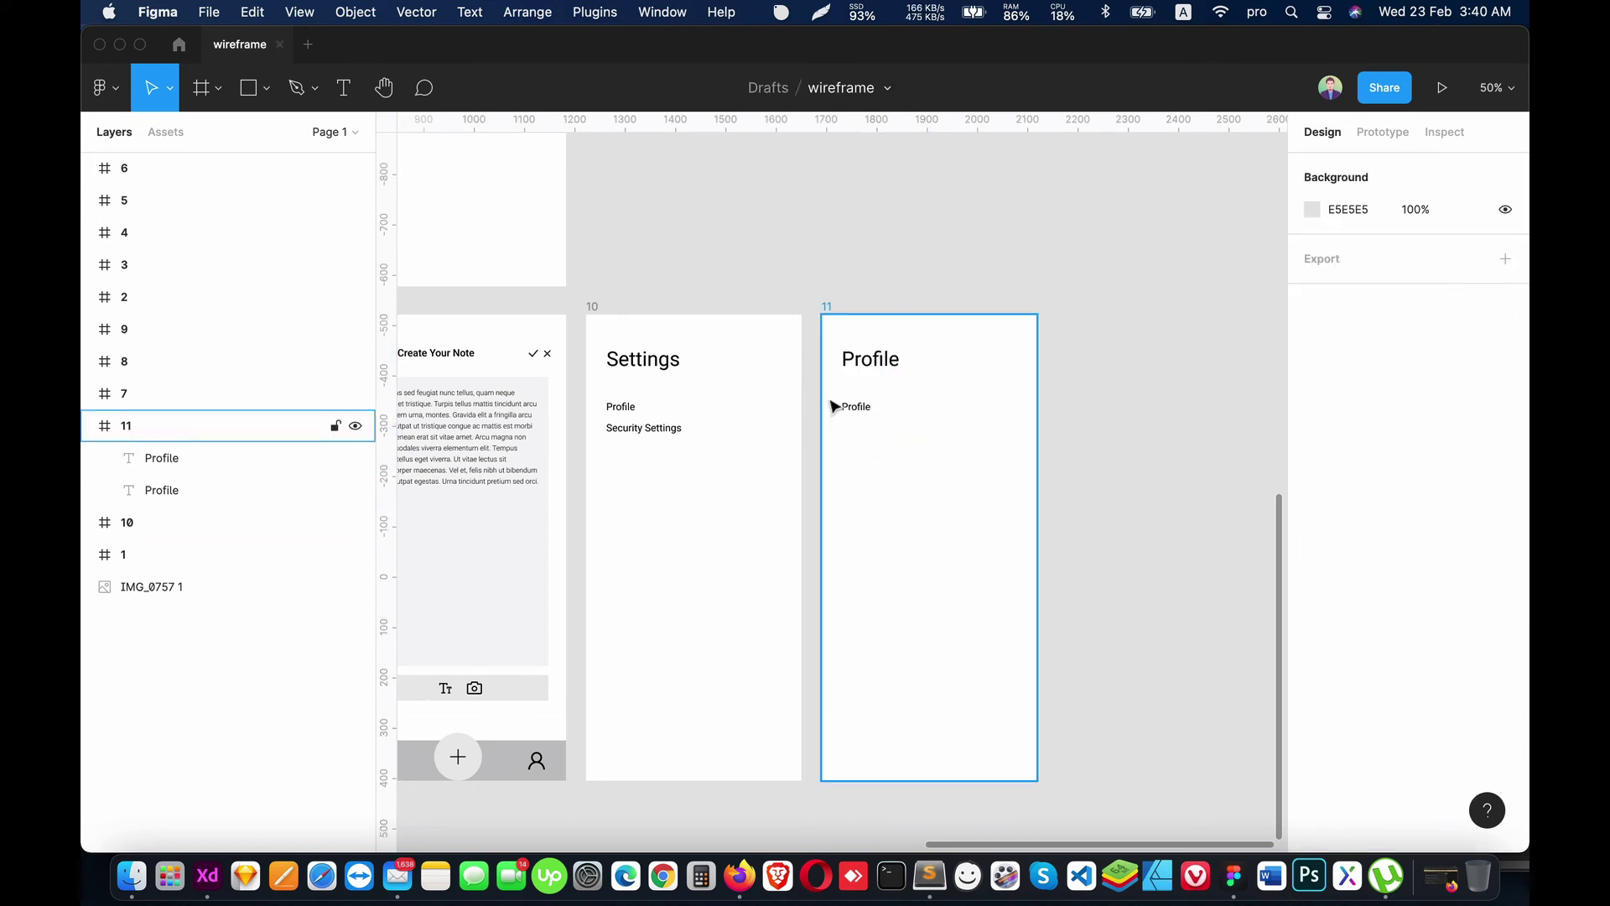
{"action": "left_click", "coordinate": [856, 409]}
{"action": "key", "text": "Delete"}
{"action": "scroll", "coordinate": [1183, 396], "scroll_direction": "left", "scroll_amount": 8}
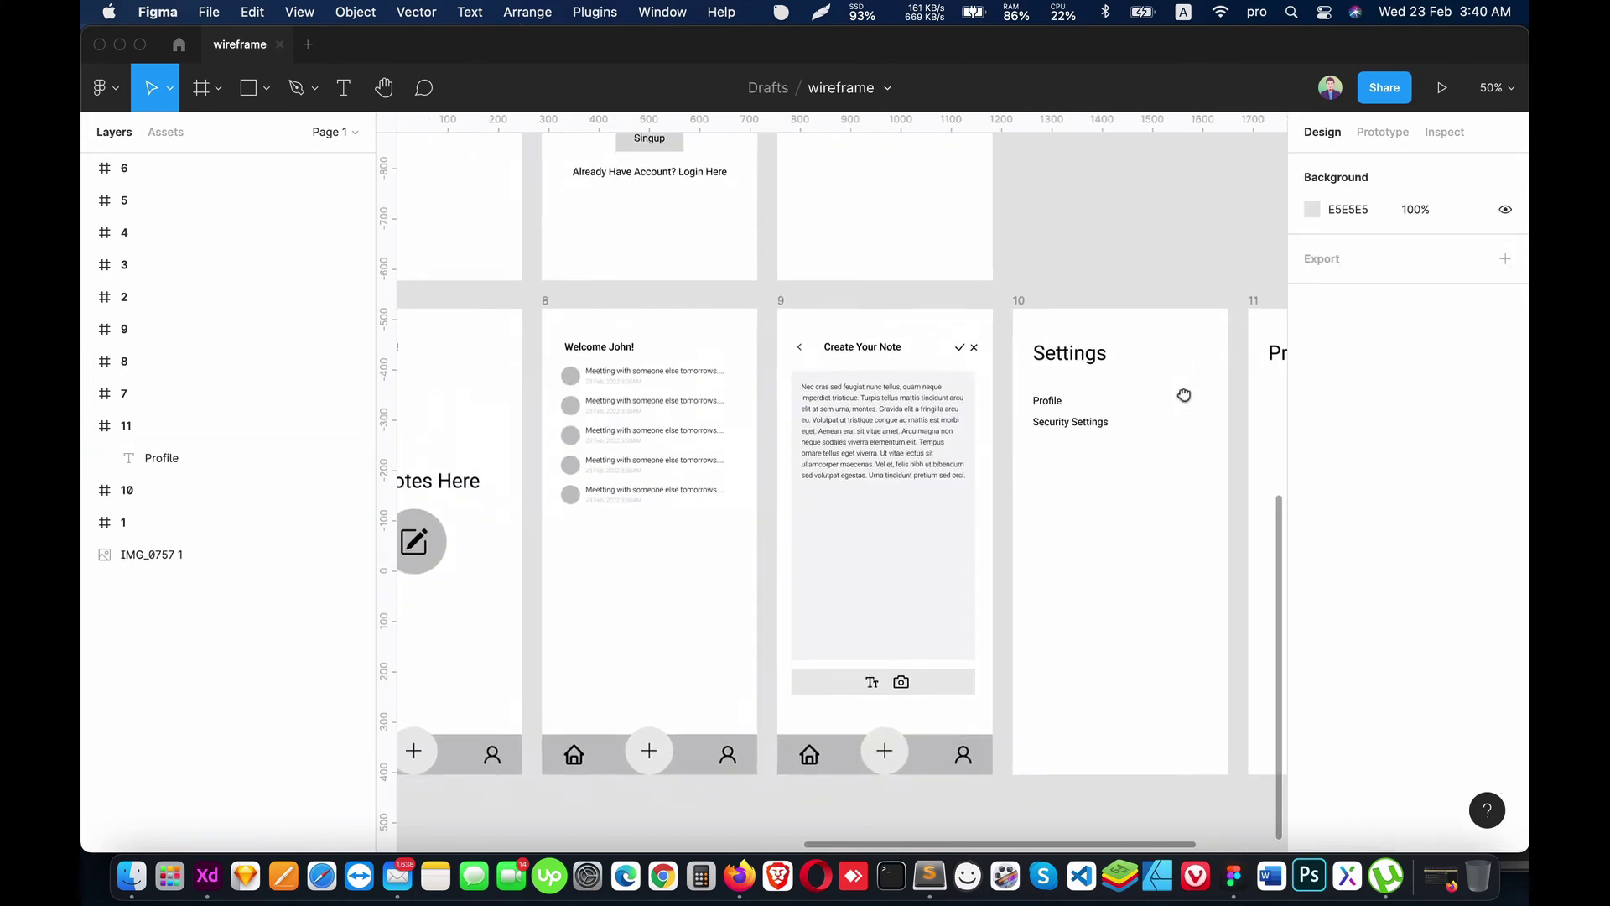
{"action": "scroll", "coordinate": [1105, 532], "scroll_direction": "up", "scroll_amount": 15}
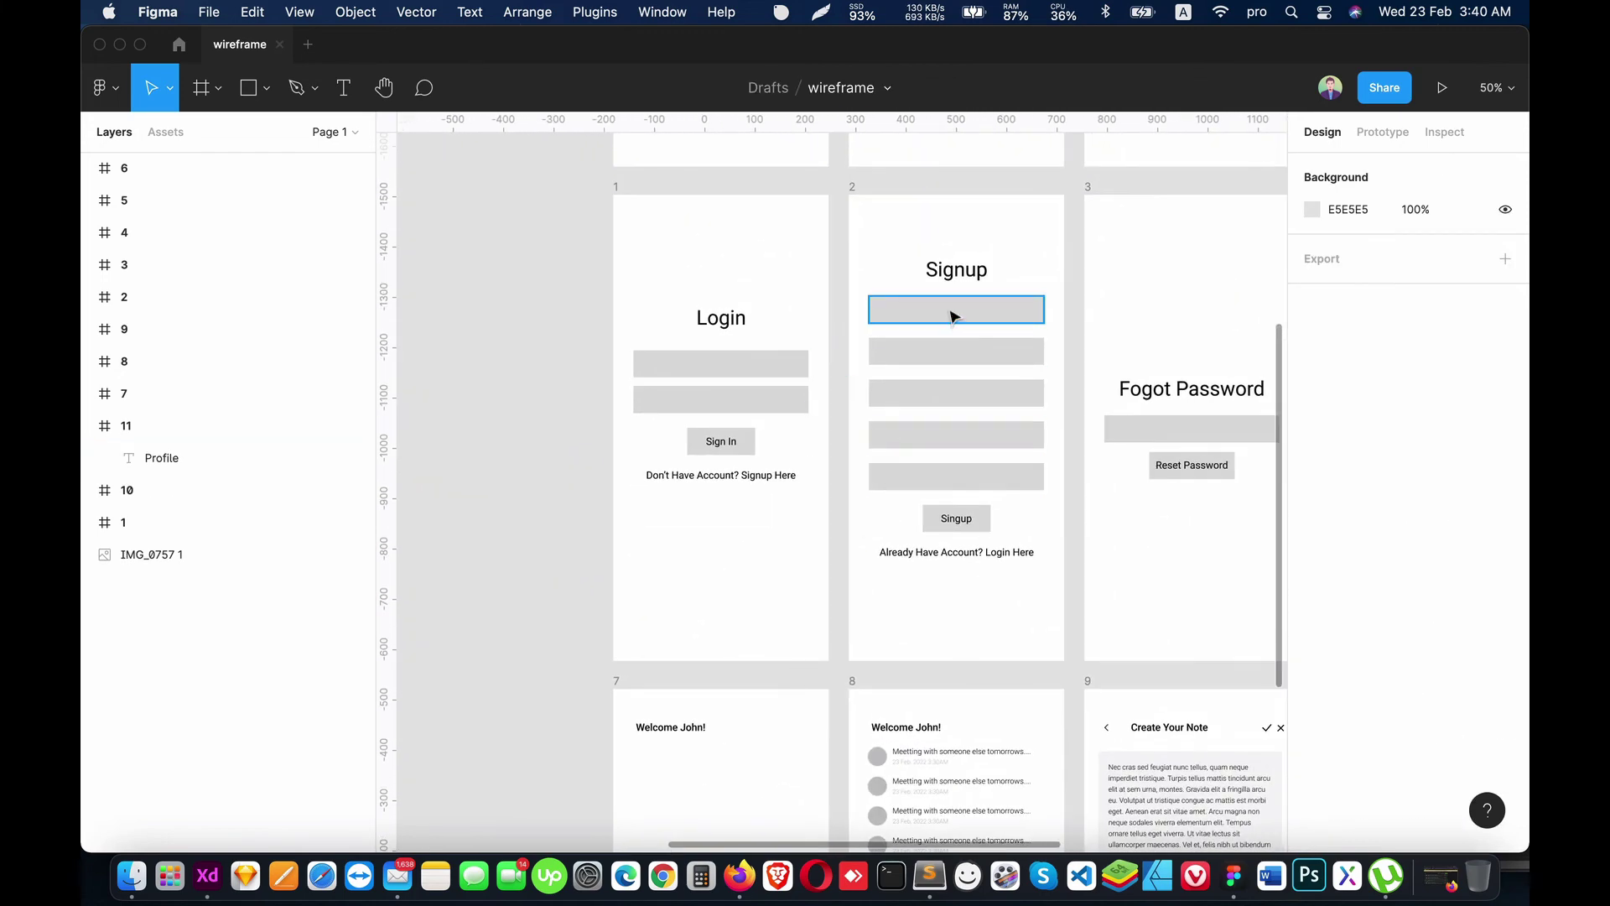
{"action": "left_click", "coordinate": [953, 312]}
{"action": "left_click_drag", "start_coordinate": [1061, 556], "coordinate": [664, 444]}
Step: Paste the grey input-field rectangle into frame 11 and resize it
{"action": "scroll", "coordinate": [665, 444], "scroll_direction": "down", "scroll_amount": 5}
{"action": "scroll", "coordinate": [664, 445], "scroll_direction": "right", "scroll_amount": 5}
{"action": "left_click", "coordinate": [945, 532]}
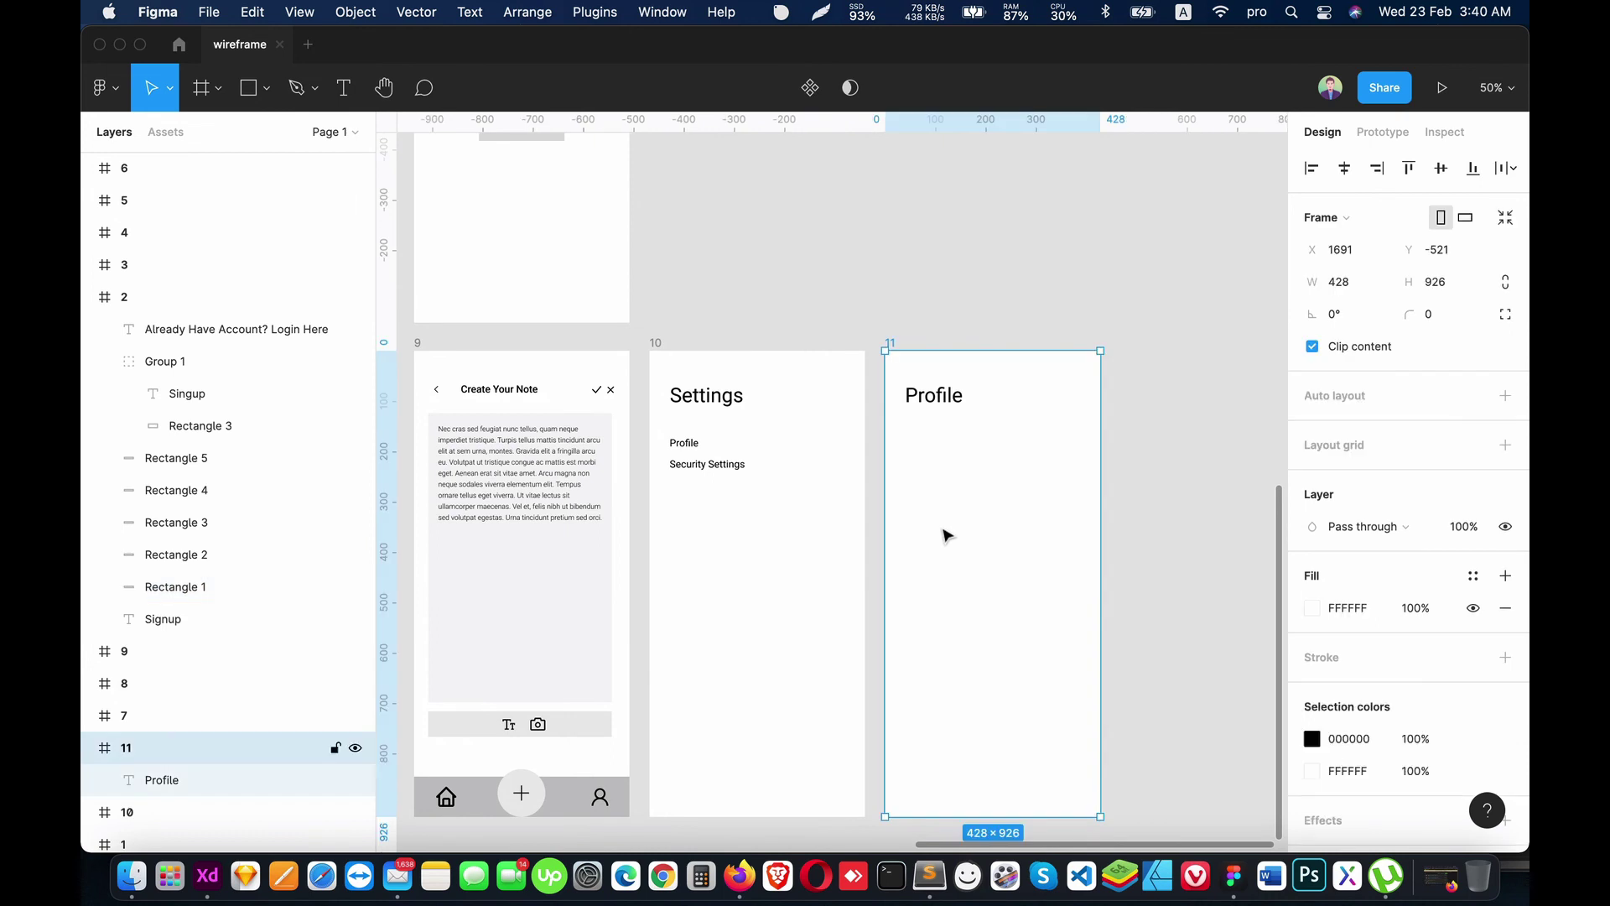
{"action": "key", "text": "ctrl+v"}
{"action": "mouse_move", "coordinate": [950, 450]}
{"action": "left_mouse_down"}
{"action": "mouse_move", "coordinate": [983, 464]}
{"action": "mouse_move", "coordinate": [969, 477]}
{"action": "left_mouse_up"}
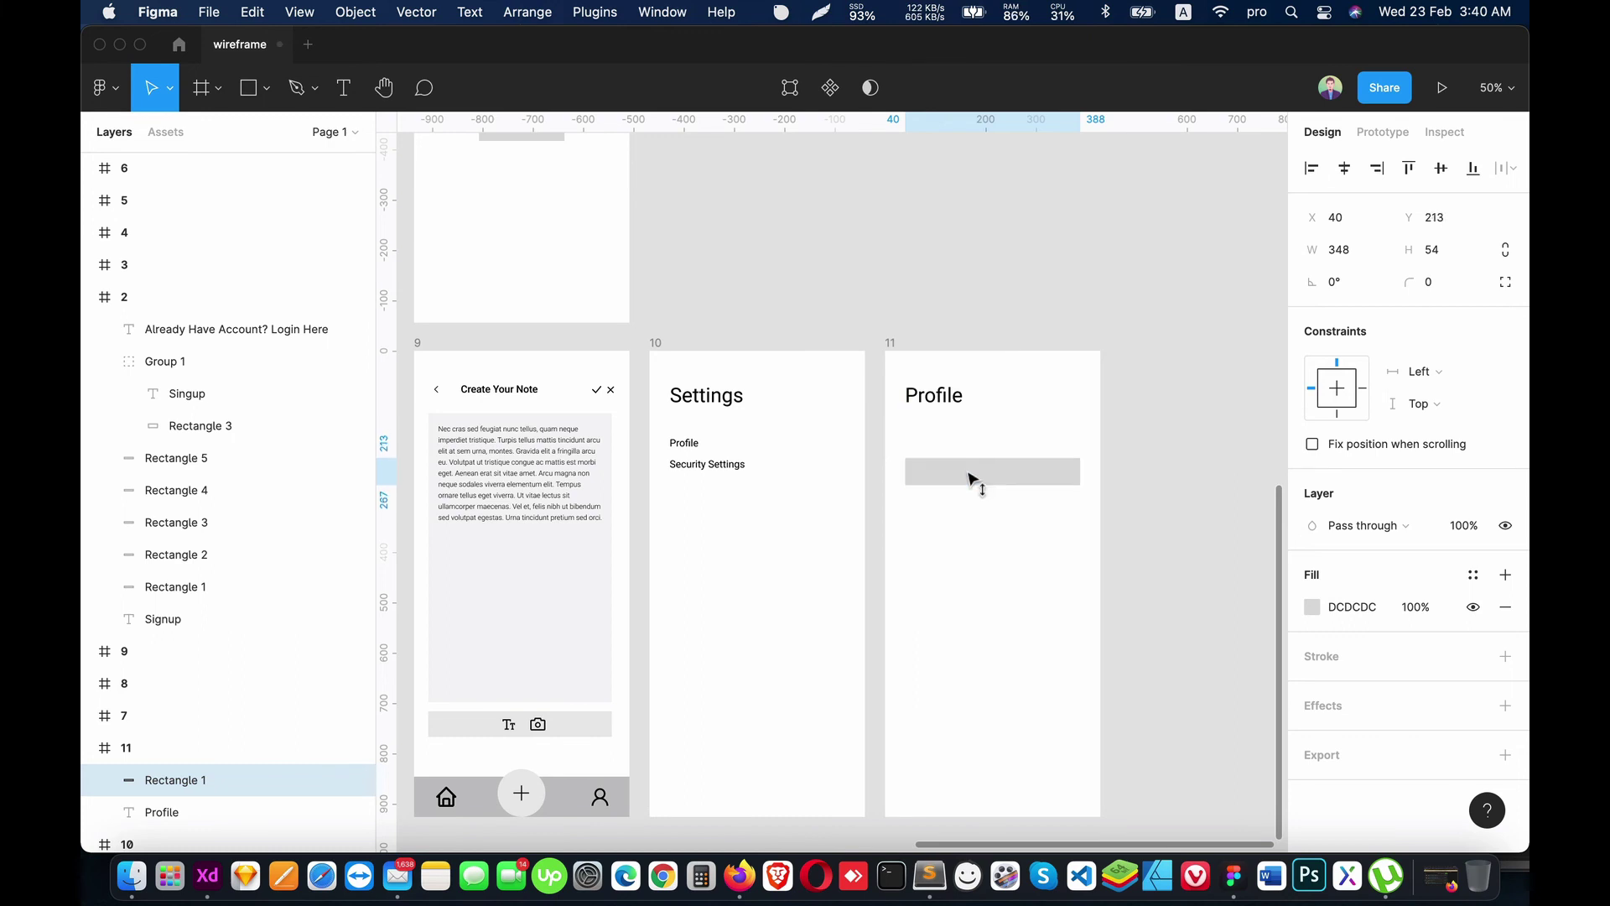
Step: Add a 16px 'Name' label above the field at the left margin and group them
{"action": "key", "text": "t"}
{"action": "left_click", "coordinate": [947, 453]}
{"action": "type", "text": "Name"}
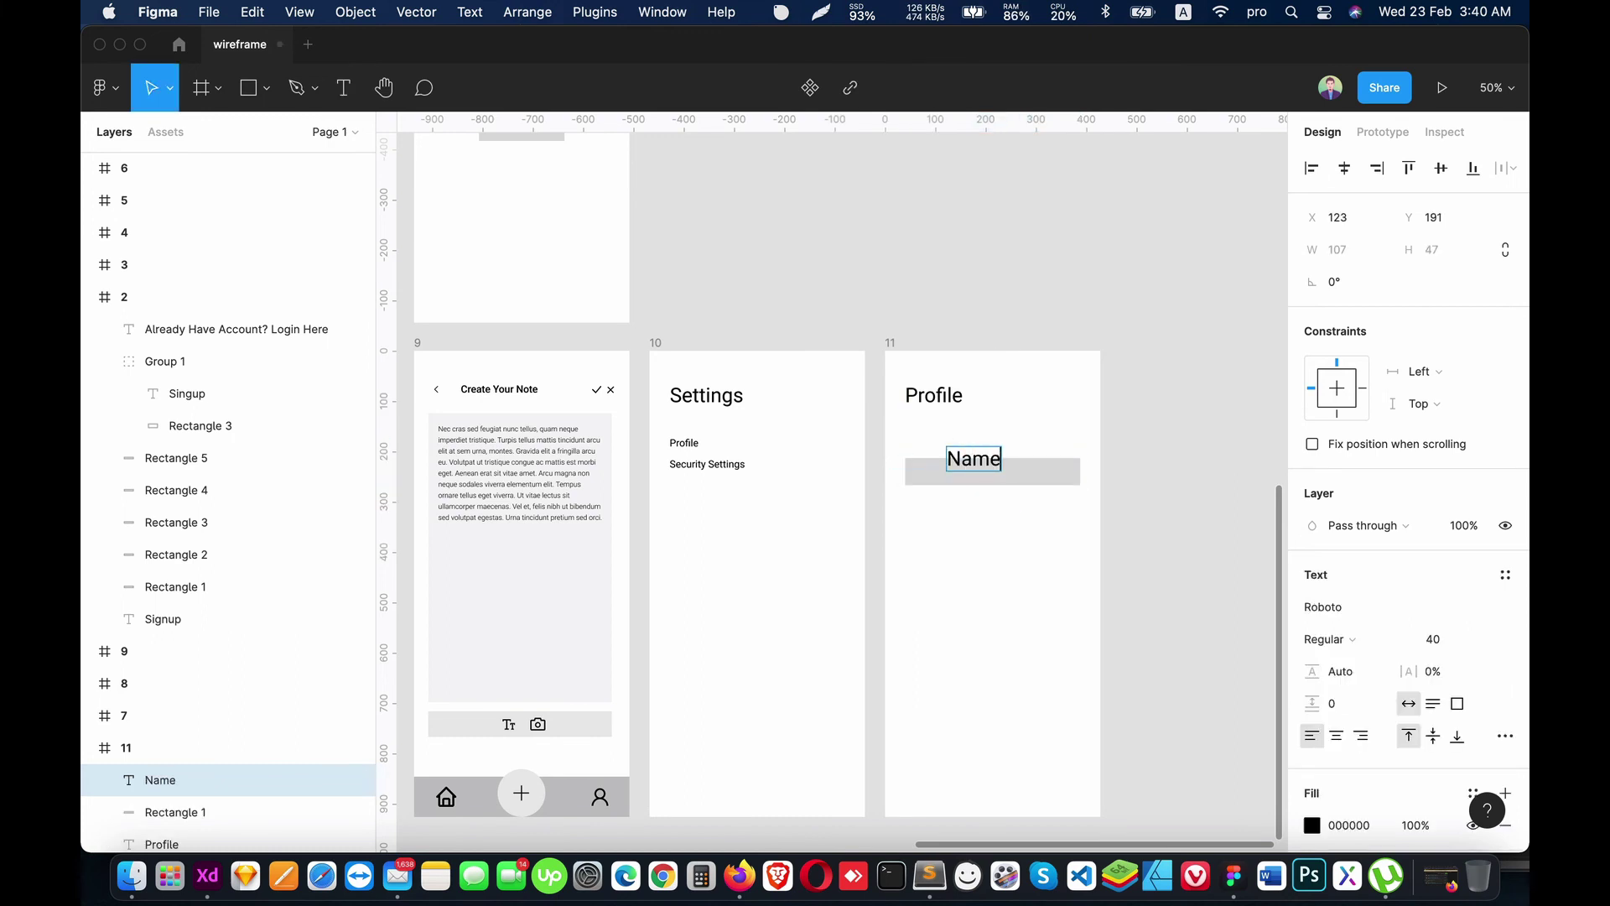
{"action": "left_click", "coordinate": [1438, 640]}
{"action": "type", "text": "1"}
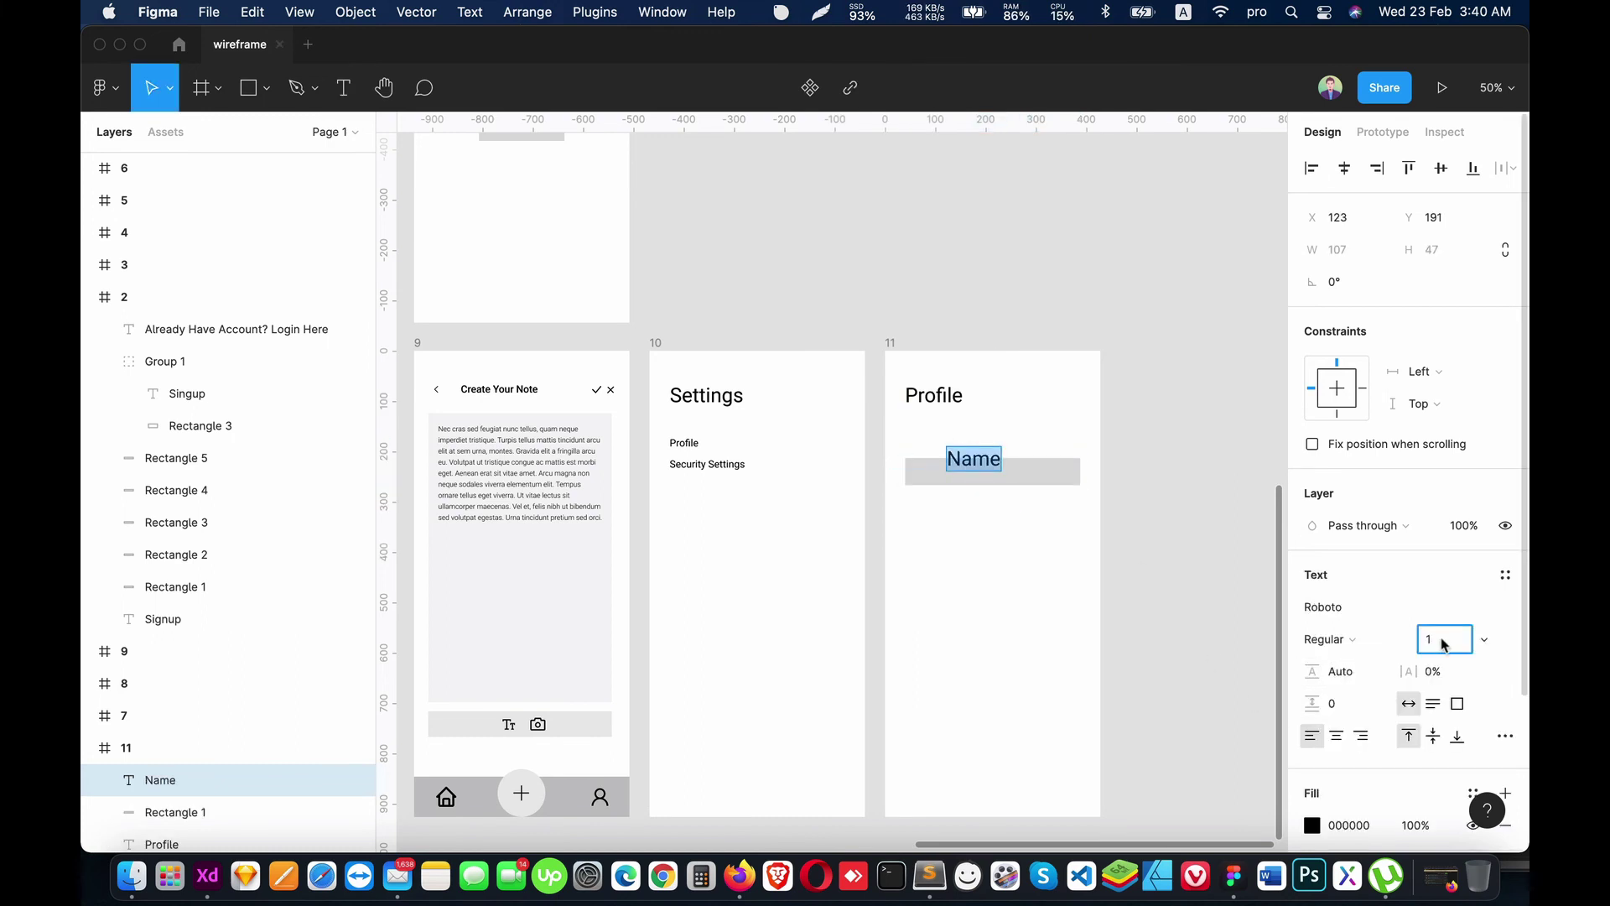
{"action": "type", "text": "6"}
{"action": "key", "text": "Return"}
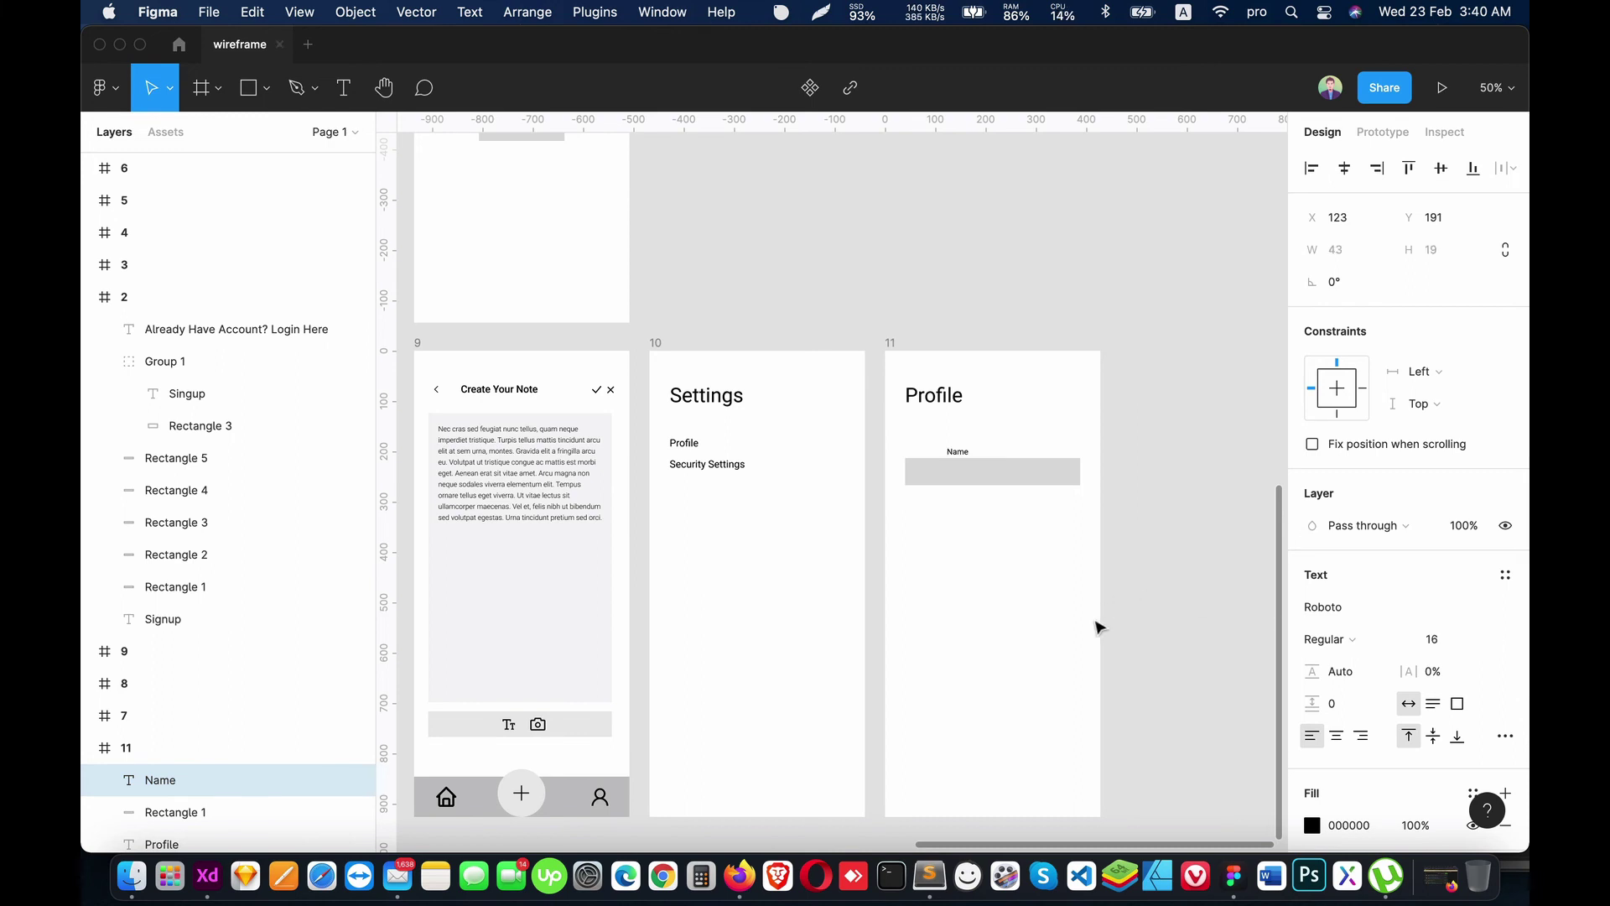
{"action": "left_click_drag", "start_coordinate": [963, 453], "coordinate": [922, 451]}
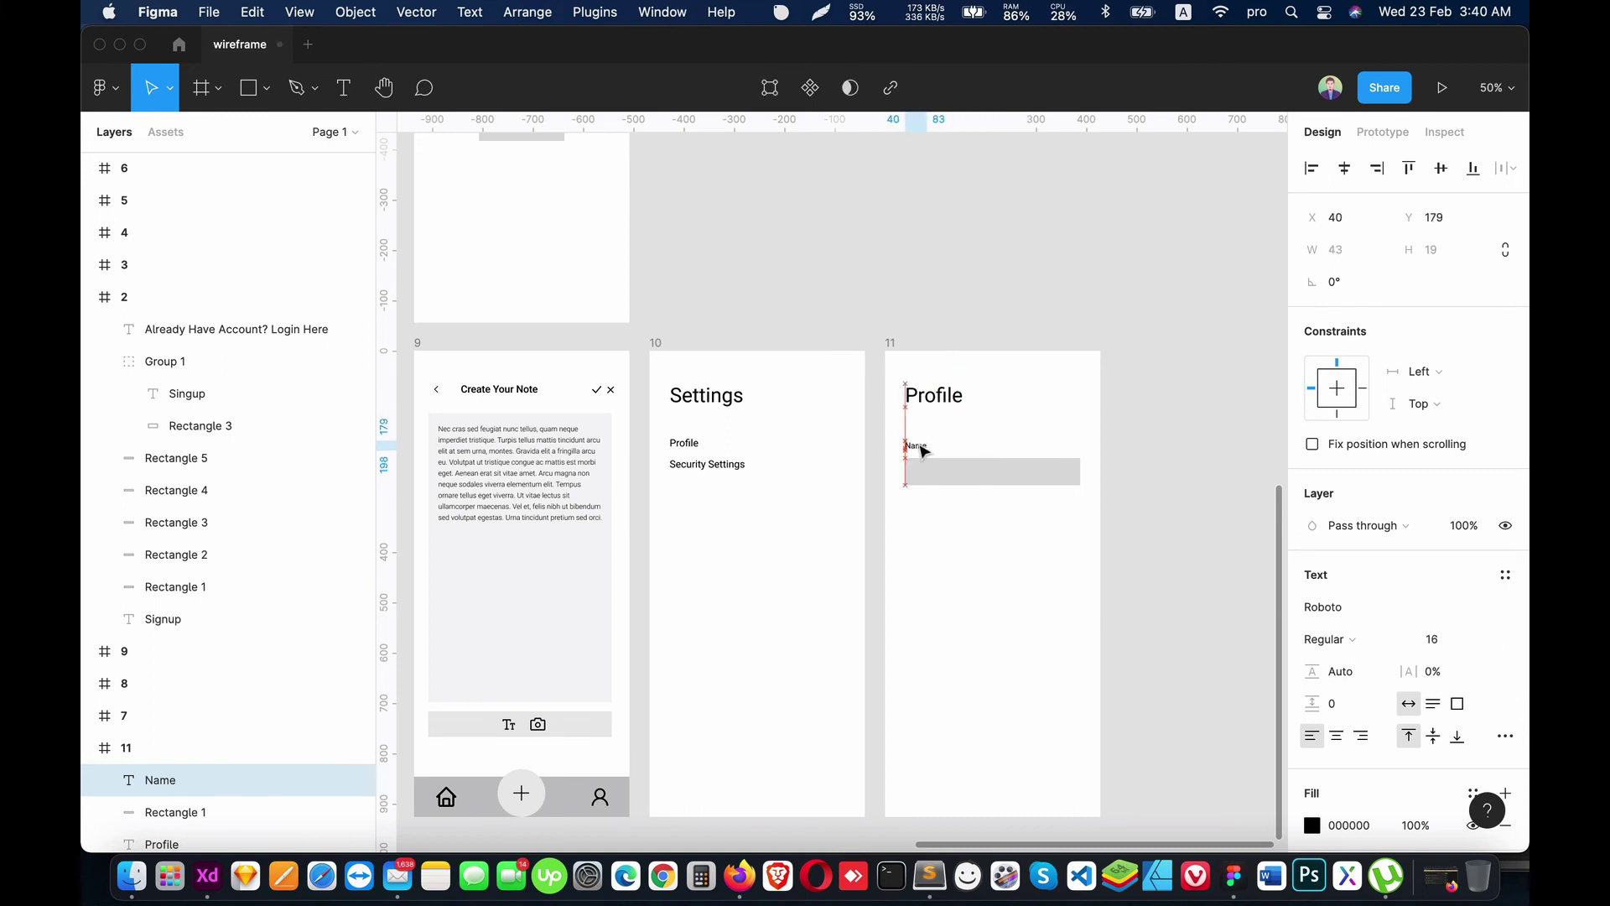
{"action": "left_click", "coordinate": [945, 471], "text": "shift"}
{"action": "key", "text": "super+g"}
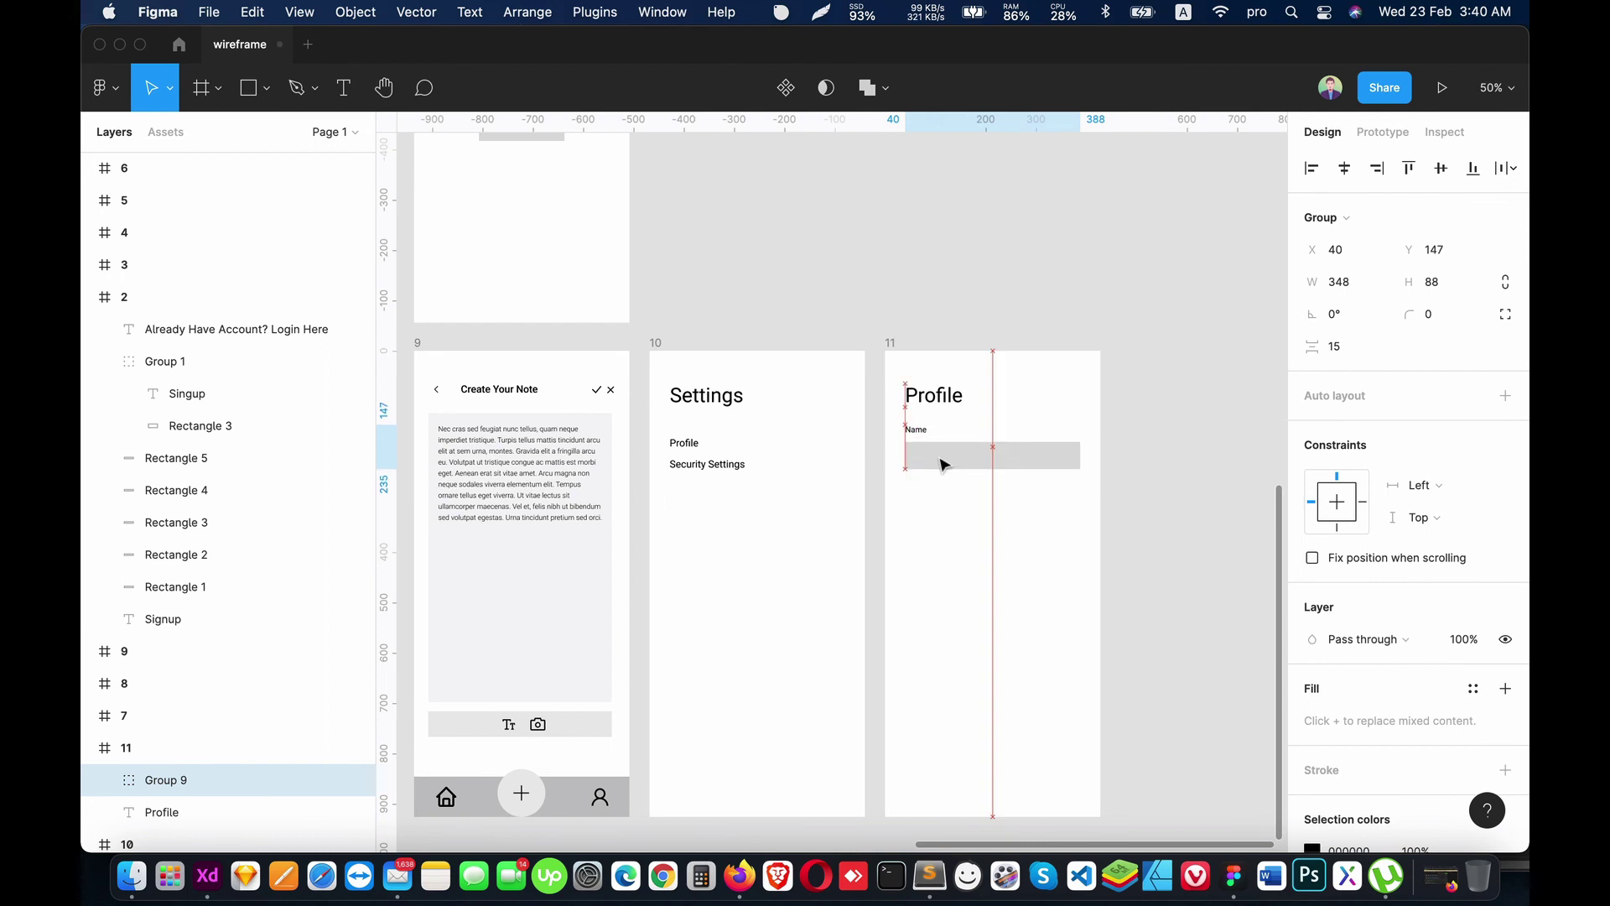
Step: Move the Name field under the heading, then duplicate it below as an 'Email' field
{"action": "left_click_drag", "start_coordinate": [945, 476], "coordinate": [963, 526]}
{"action": "key", "text": "super+d"}
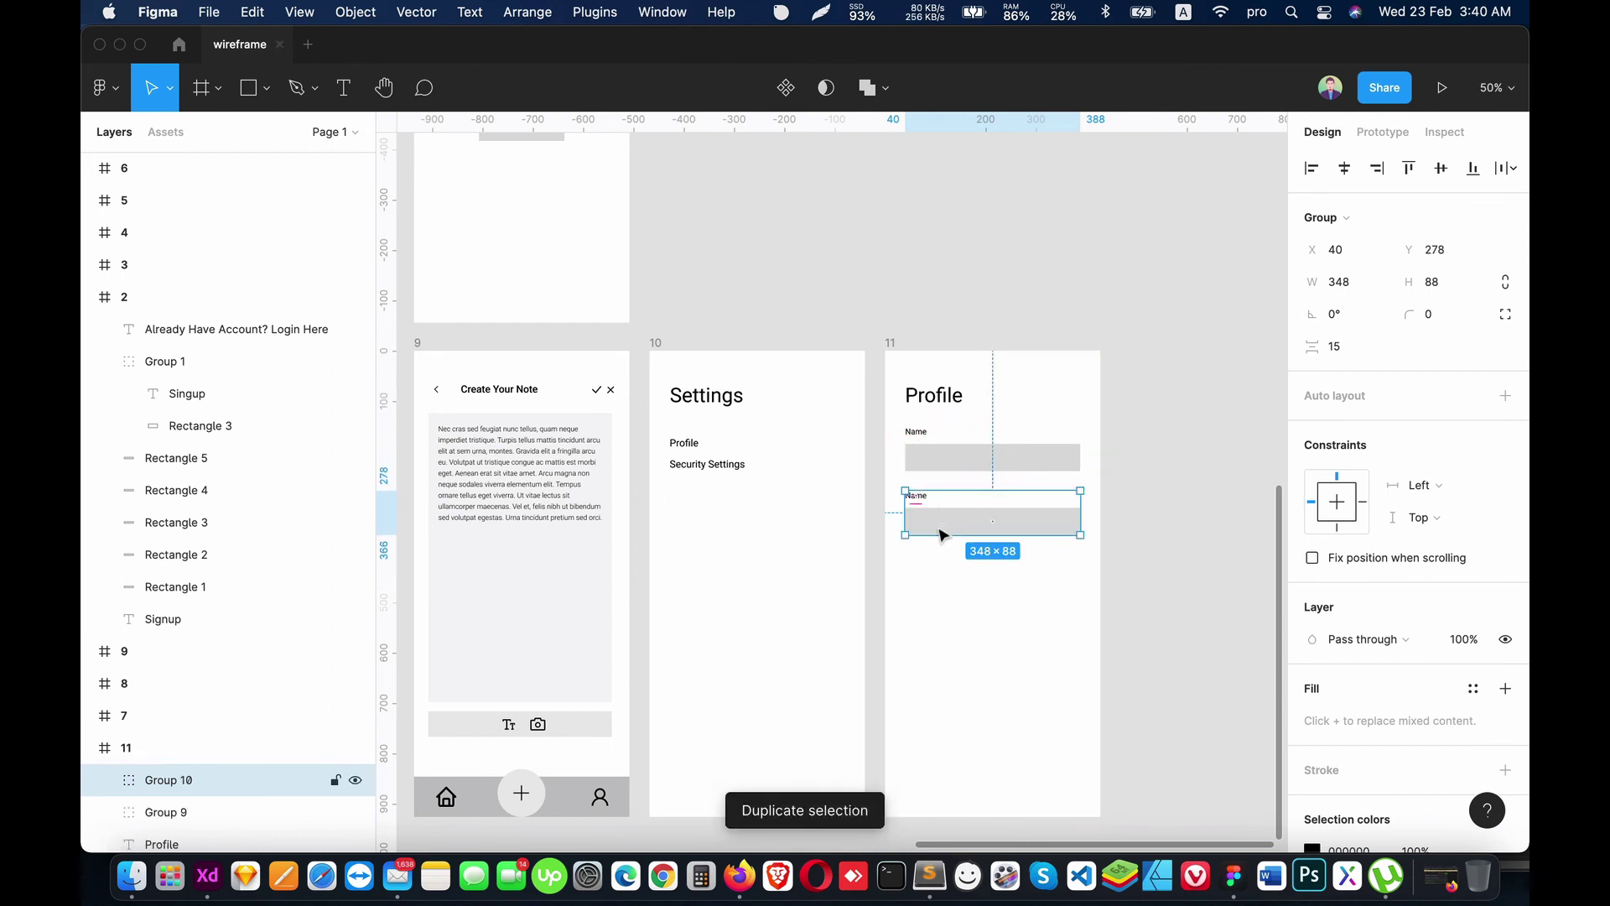
{"action": "left_click", "coordinate": [906, 490]}
{"action": "double_click", "coordinate": [916, 498]}
{"action": "type", "text": "S"}
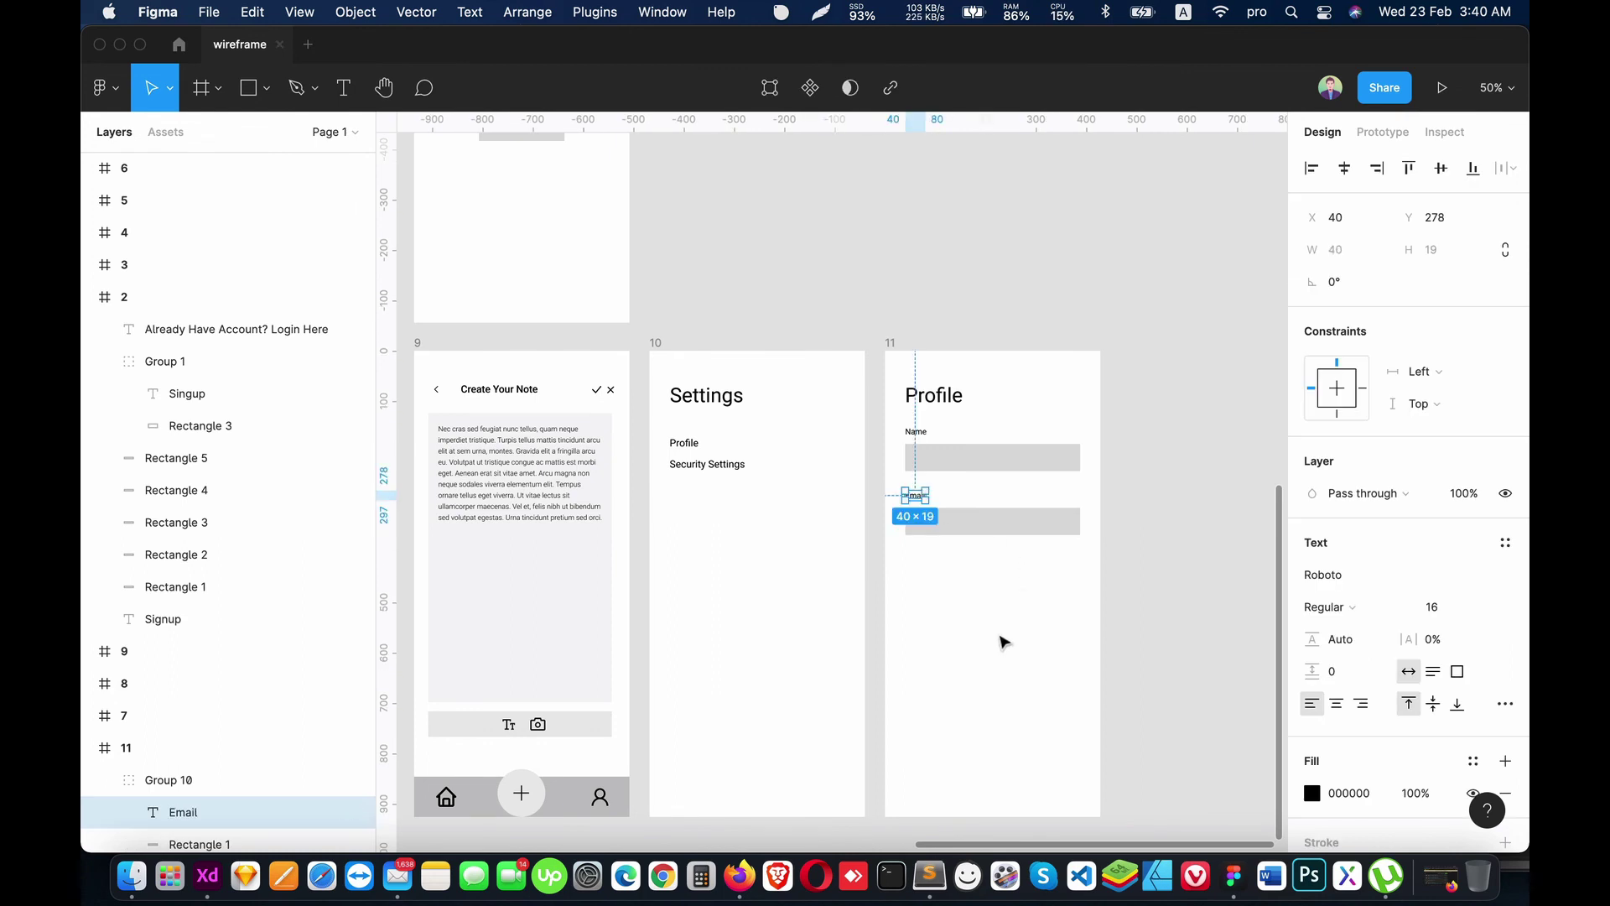
{"action": "left_click", "coordinate": [162, 782]}
{"action": "scroll", "coordinate": [818, 537], "scroll_direction": "down", "scroll_amount": 3}
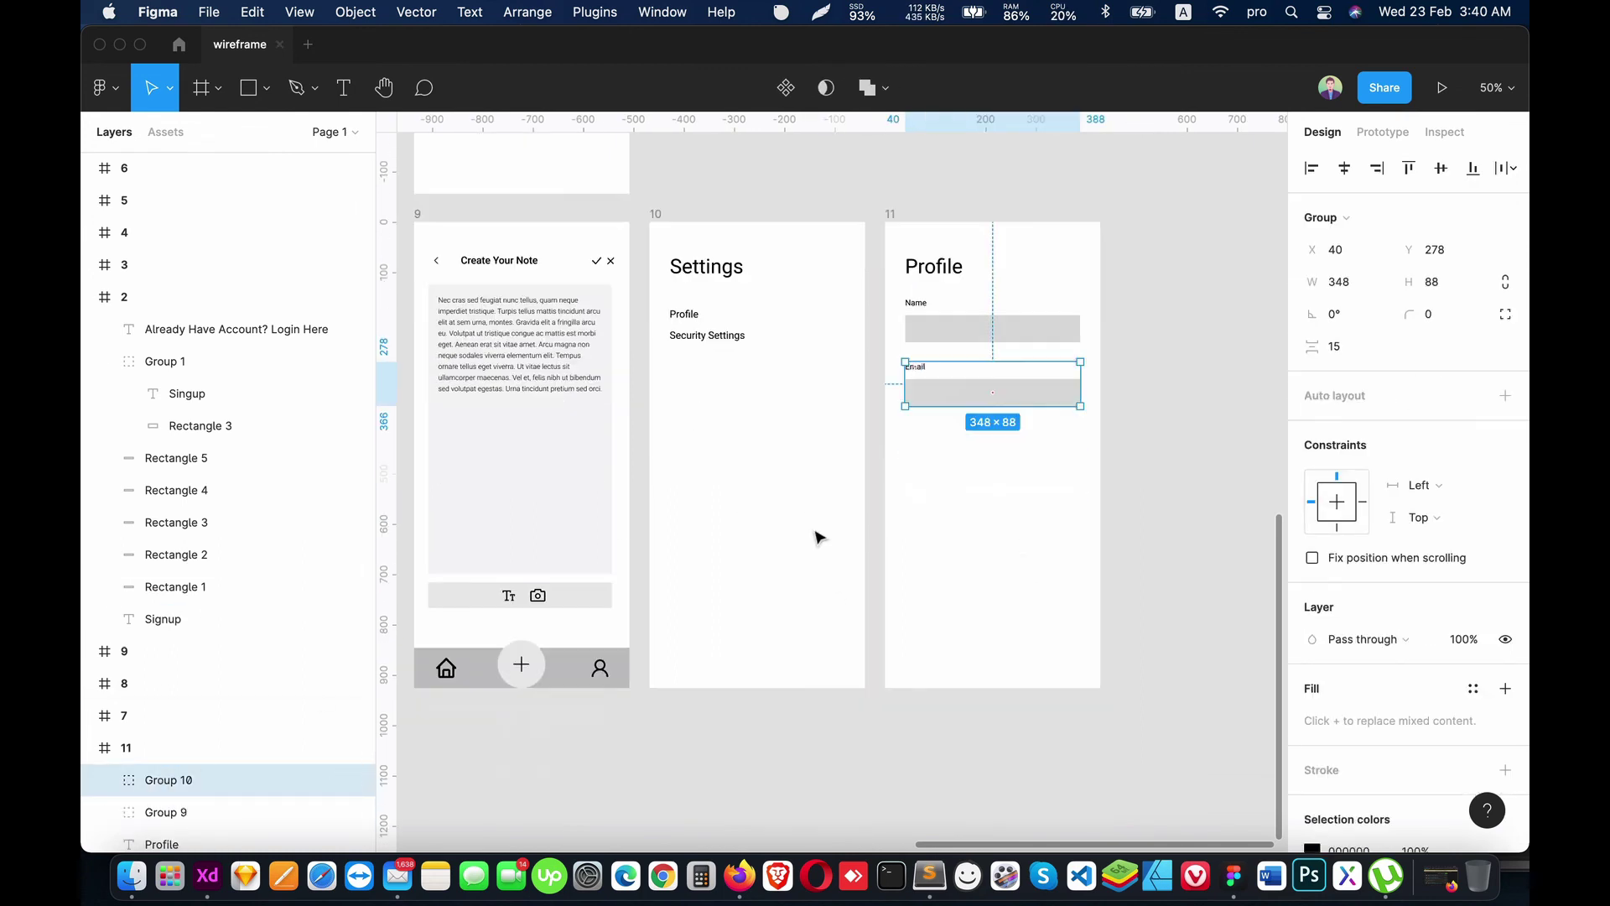
{"action": "left_click", "coordinate": [1031, 575]}
{"action": "scroll", "coordinate": [1006, 525], "scroll_direction": "up", "scroll_amount": 3}
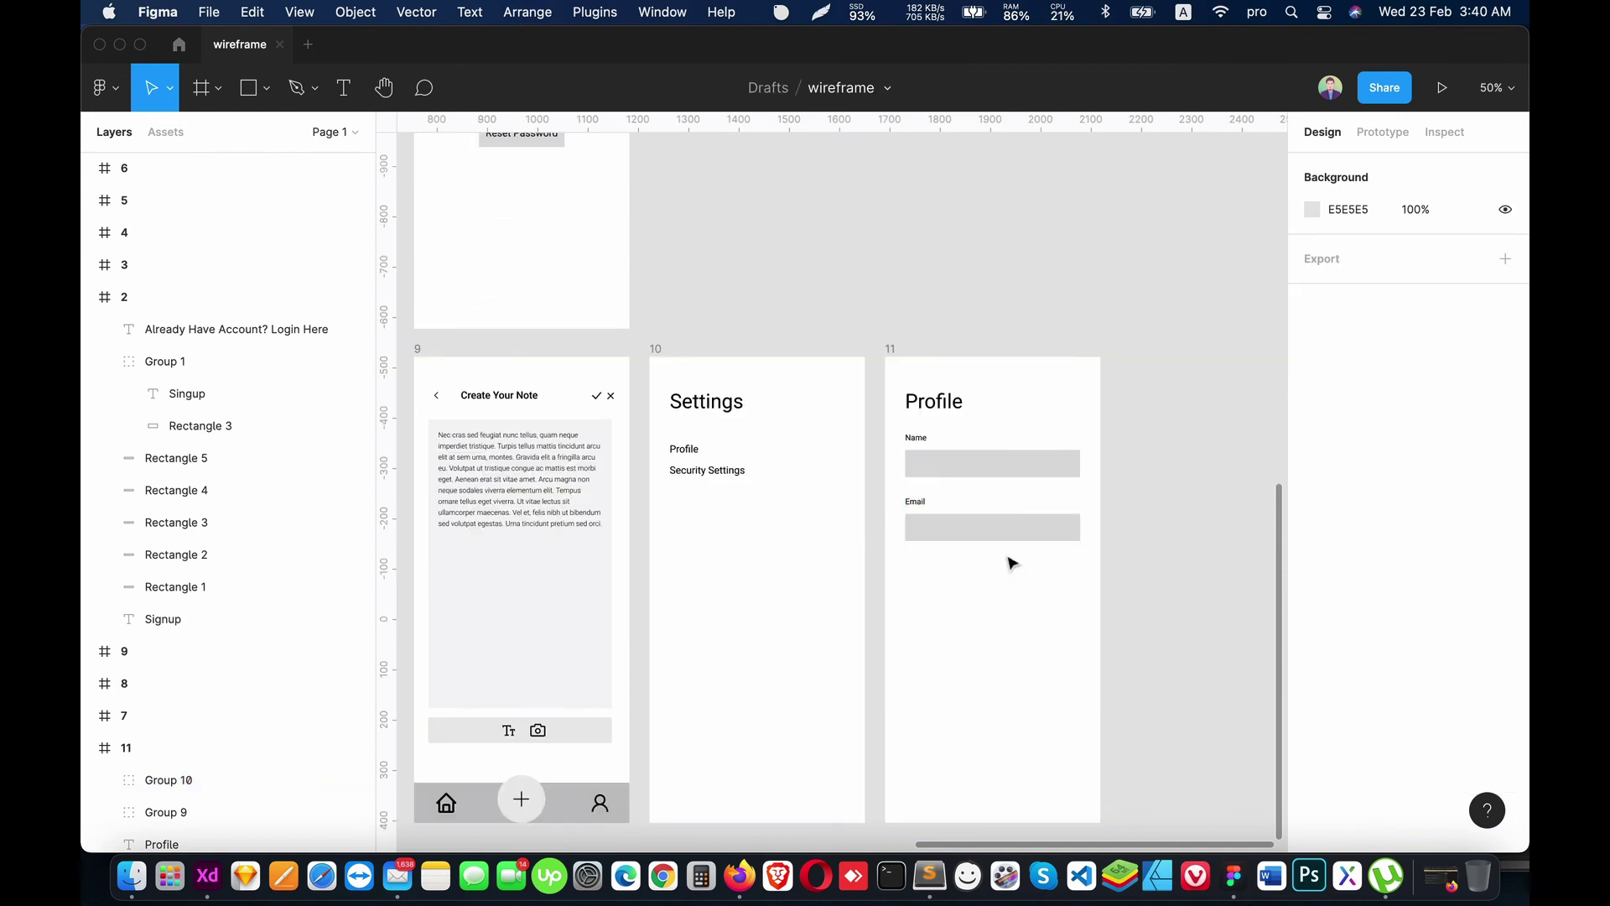
{"action": "mouse_move", "coordinate": [1014, 561]}
{"action": "left_mouse_down"}
{"action": "mouse_move", "coordinate": [845, 476]}
{"action": "mouse_move", "coordinate": [861, 540]}
{"action": "mouse_move", "coordinate": [856, 474]}
{"action": "left_mouse_up"}
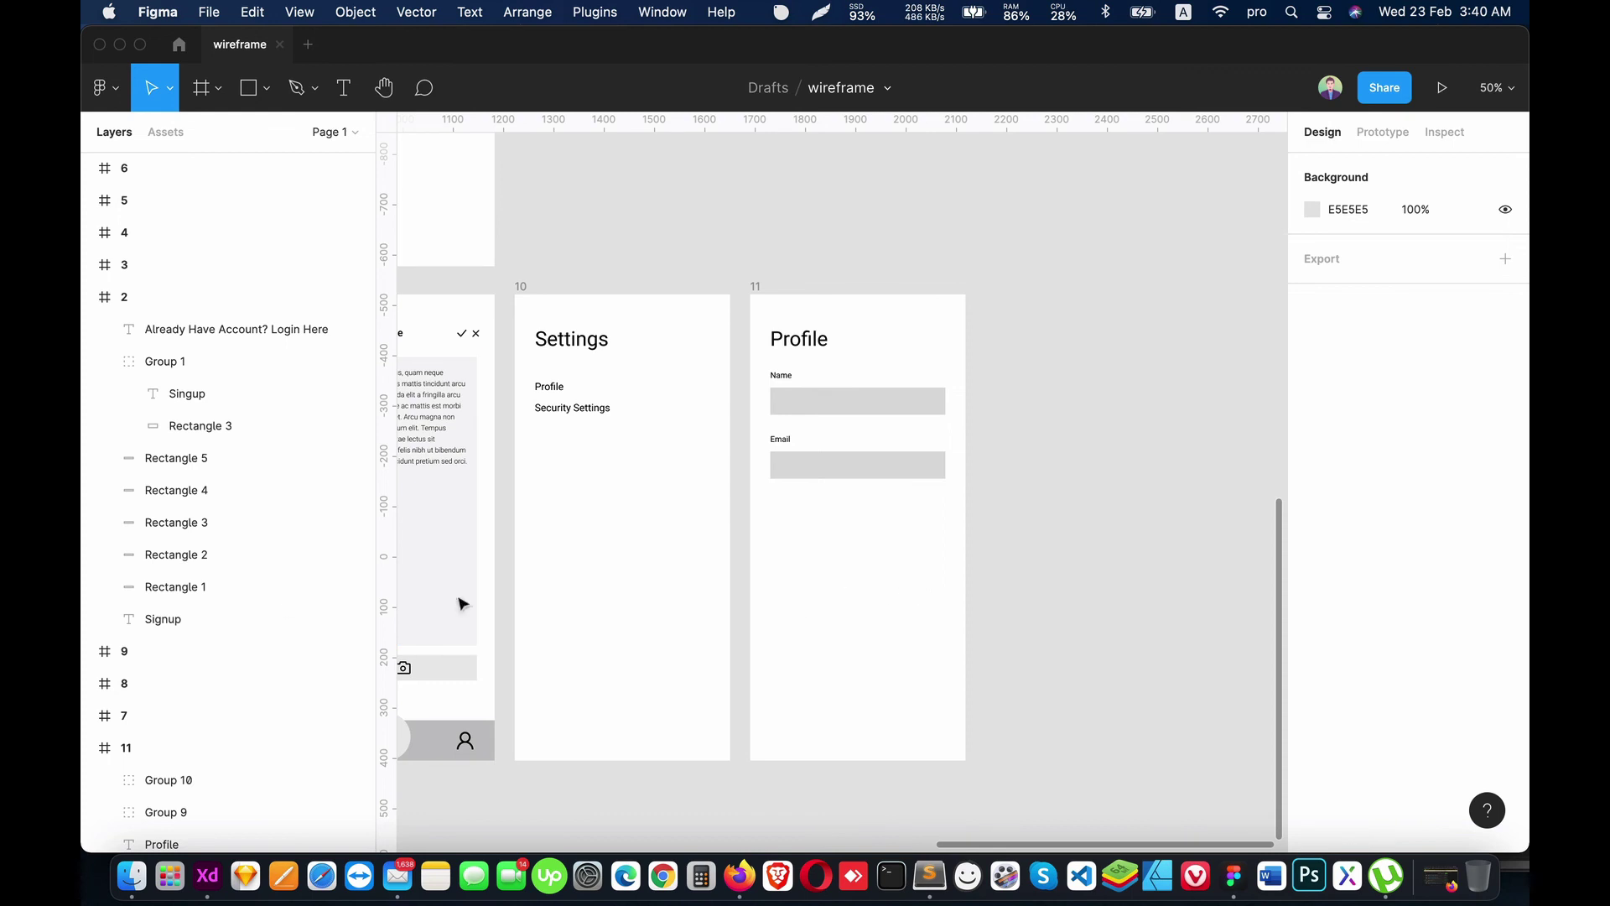
{"action": "scroll", "coordinate": [252, 558], "scroll_direction": "down", "scroll_amount": 3}
Step: Copy the Email field group below itself and delete the copy's label
{"action": "scroll", "coordinate": [852, 424], "scroll_direction": "down", "scroll_amount": 2}
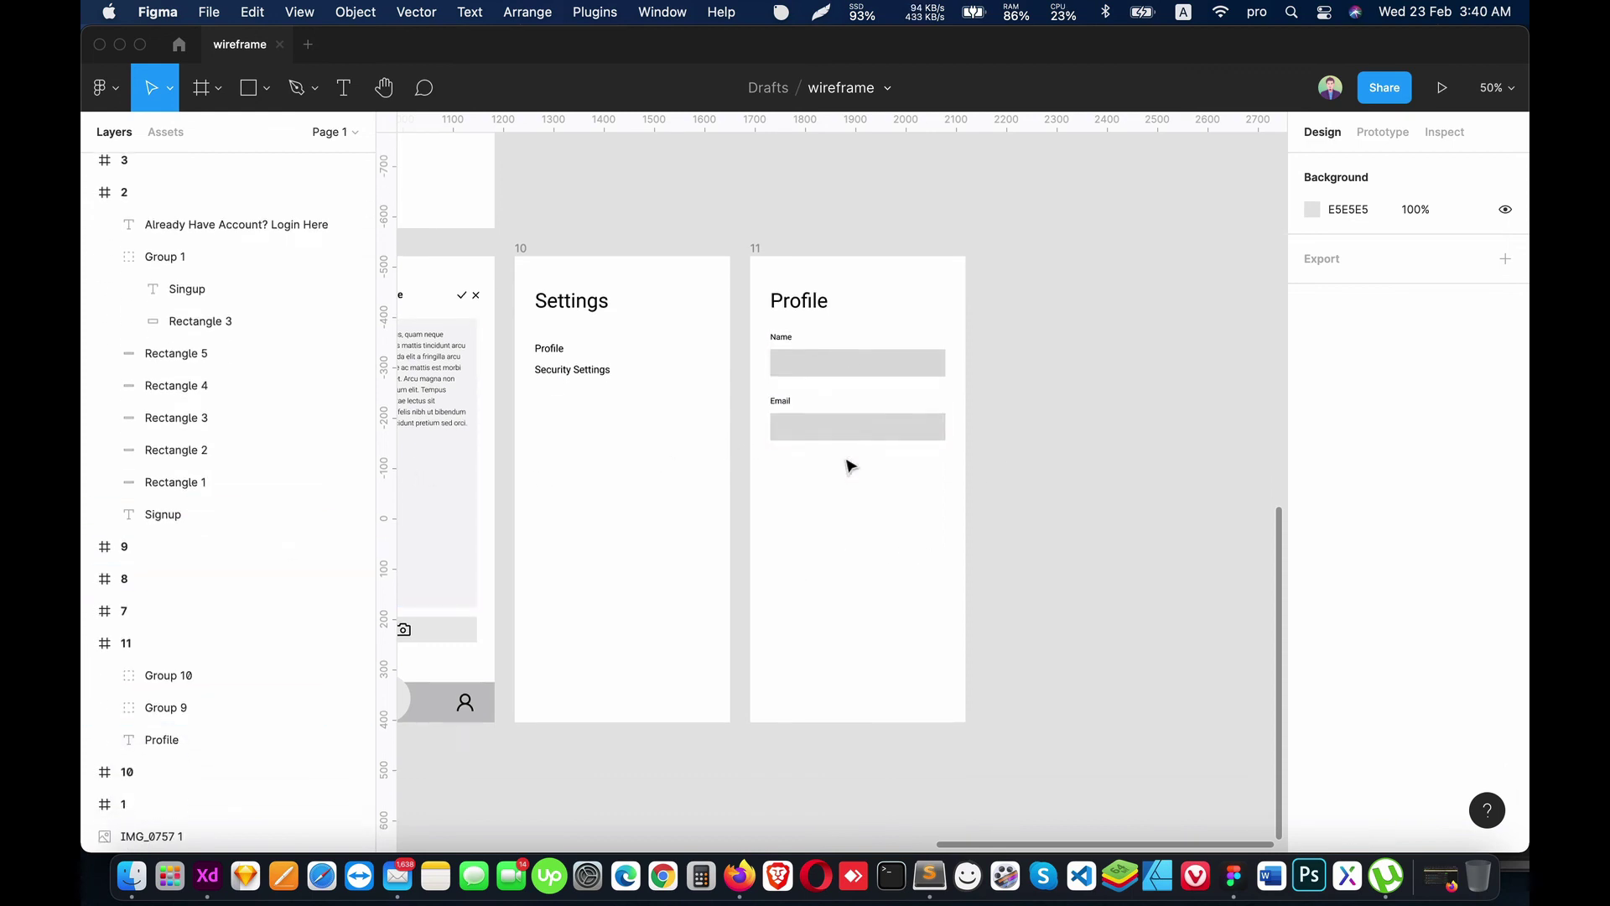
{"action": "left_click", "coordinate": [881, 436]}
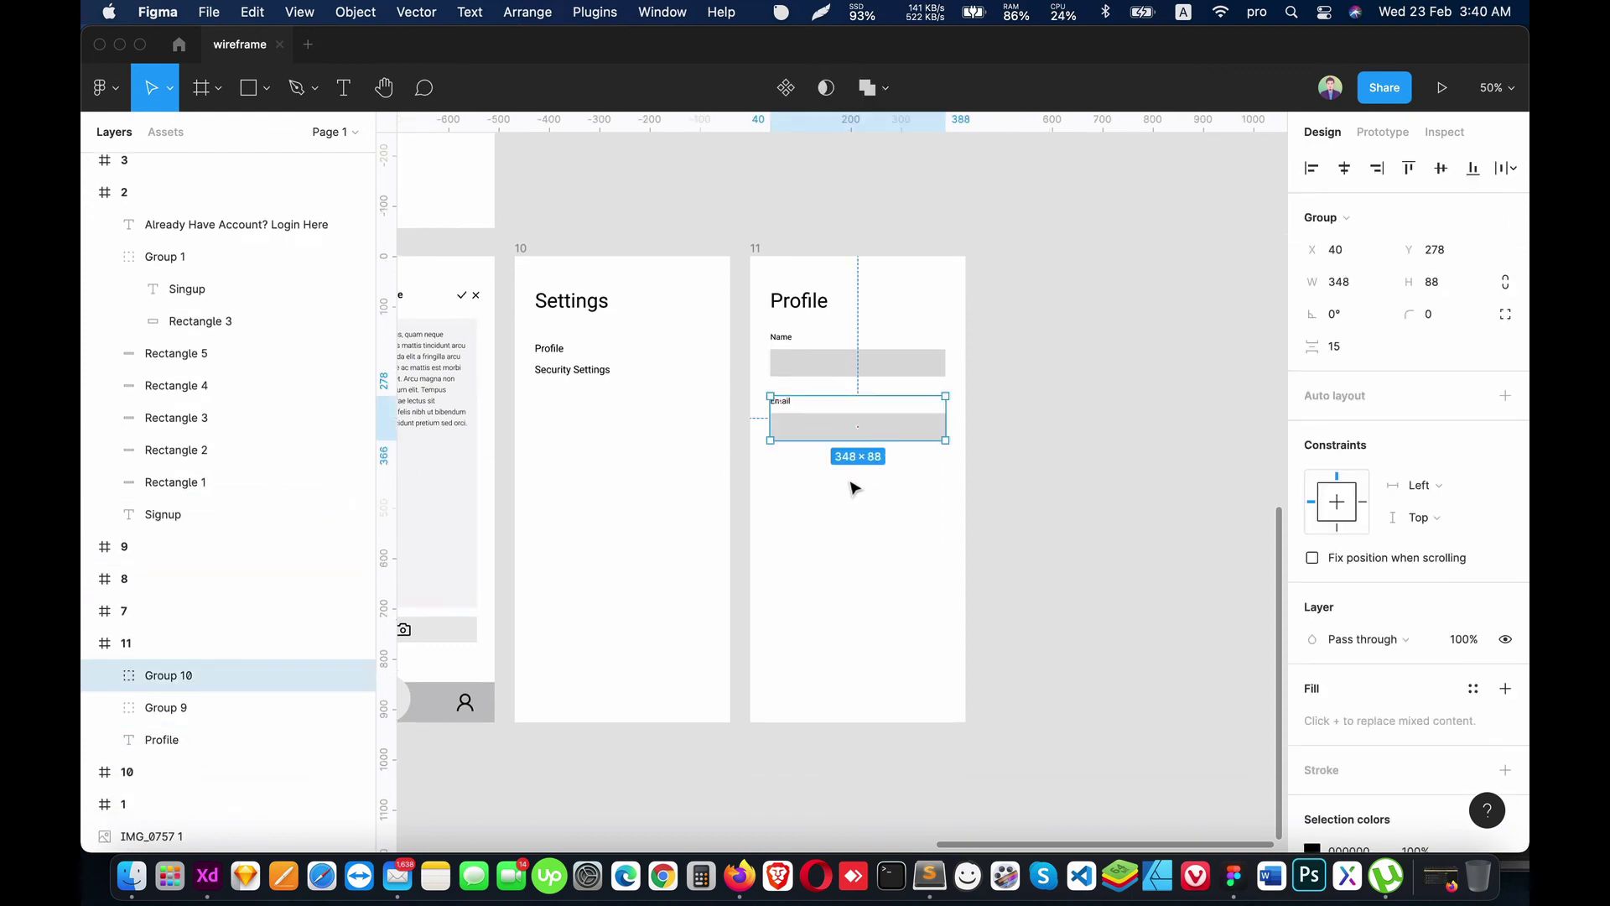
{"action": "key", "text": "super+c"}
{"action": "key", "text": "super+v"}
{"action": "left_click_drag", "start_coordinate": [853, 432], "coordinate": [853, 501]}
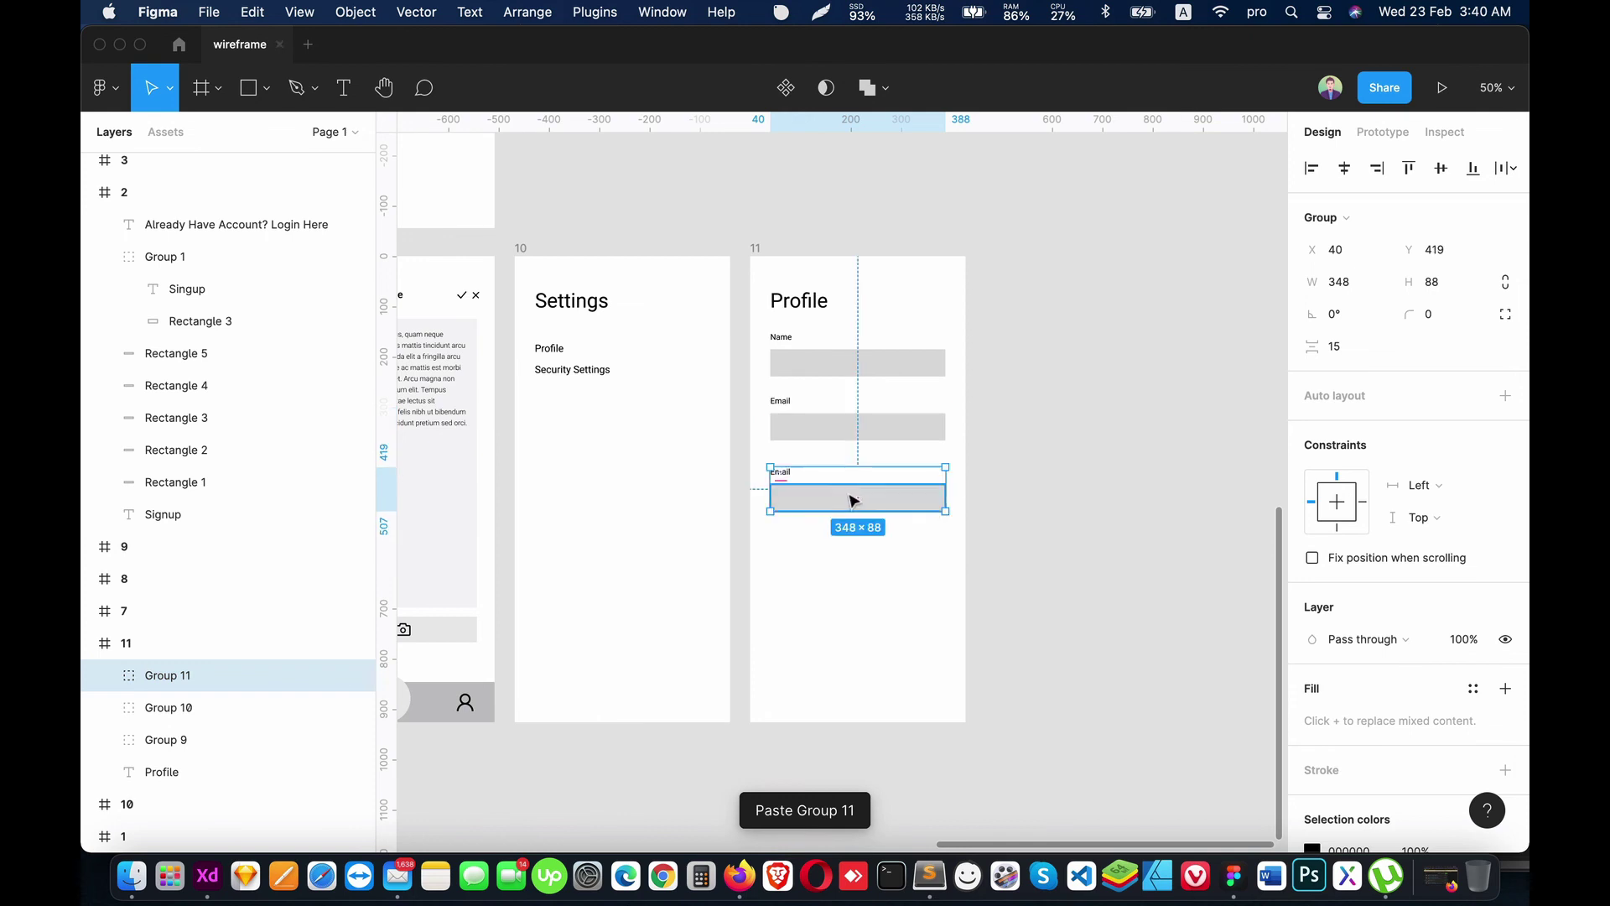
{"action": "double_click", "coordinate": [853, 500]}
{"action": "left_click", "coordinate": [778, 473]}
{"action": "key", "text": "Delete"}
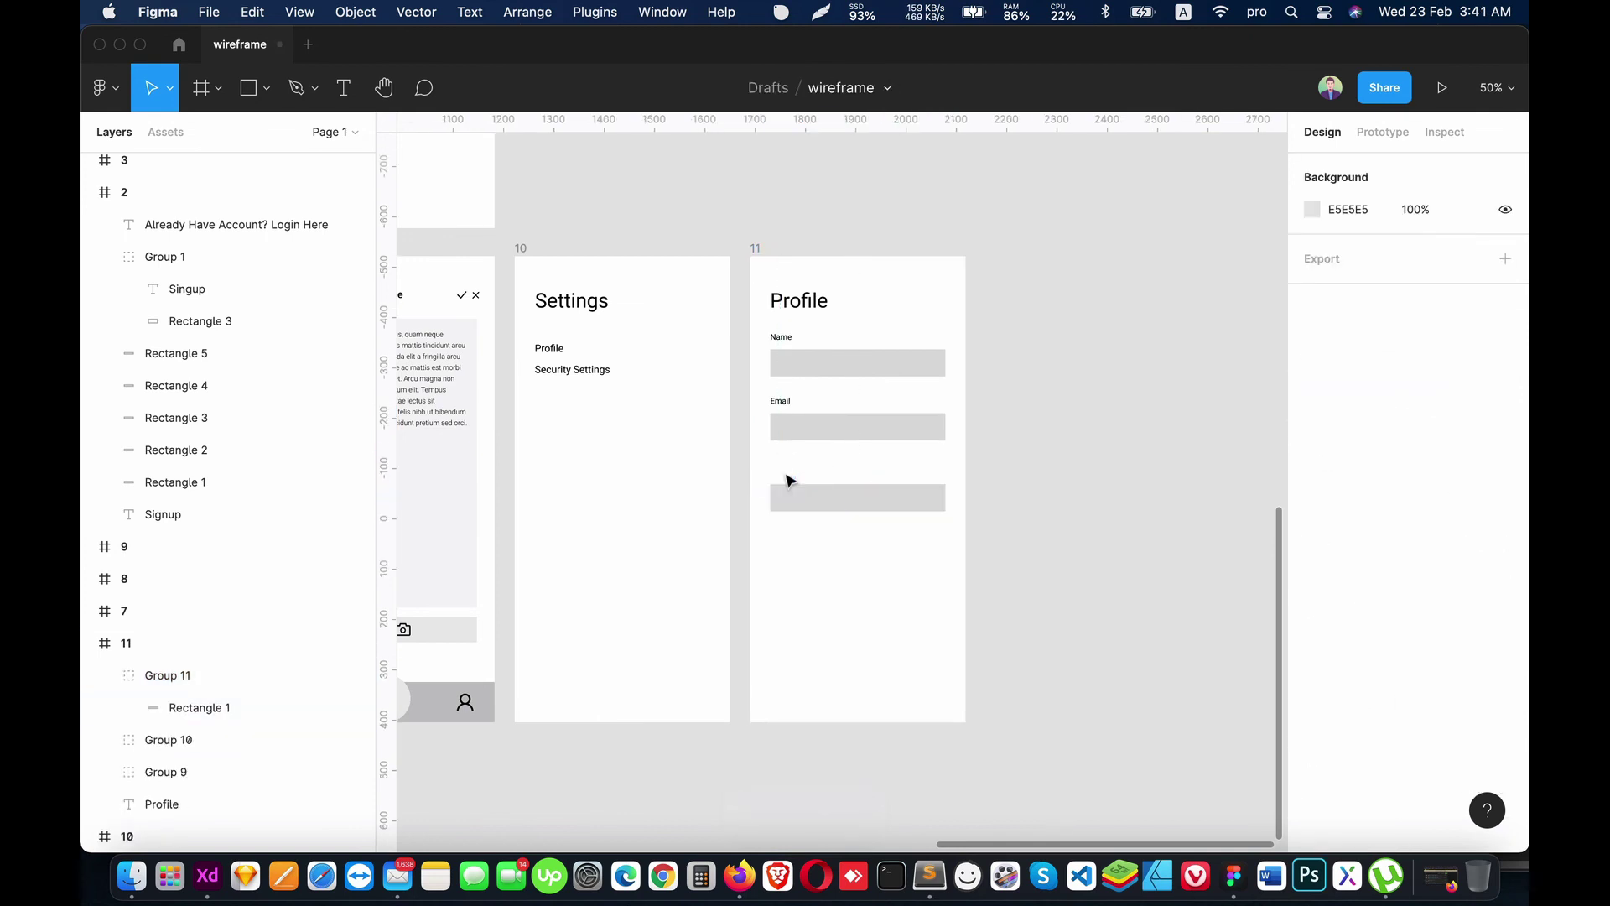
Step: Centre 'Save' text on the copied rectangle and space the button evenly below the fields
{"action": "left_click", "coordinate": [863, 503]}
{"action": "double_click", "coordinate": [868, 507]}
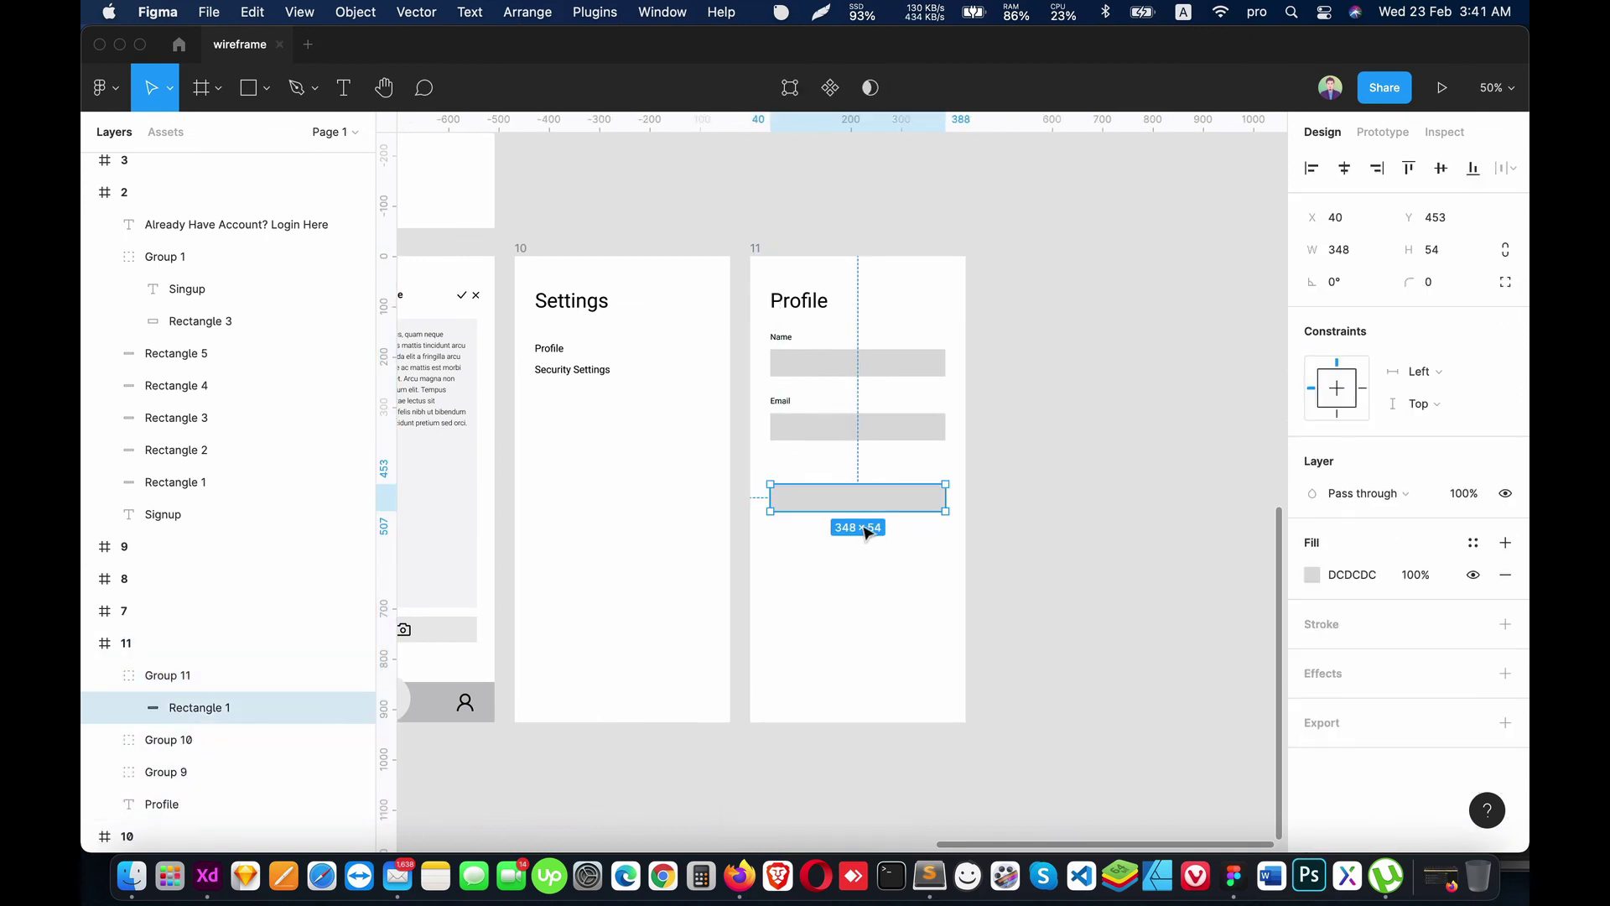
{"action": "key", "text": "t"}
{"action": "left_click", "coordinate": [864, 534]}
{"action": "type", "text": "Save"}
{"action": "key", "text": "Escape"}
{"action": "left_click_drag", "start_coordinate": [871, 540], "coordinate": [856, 501]}
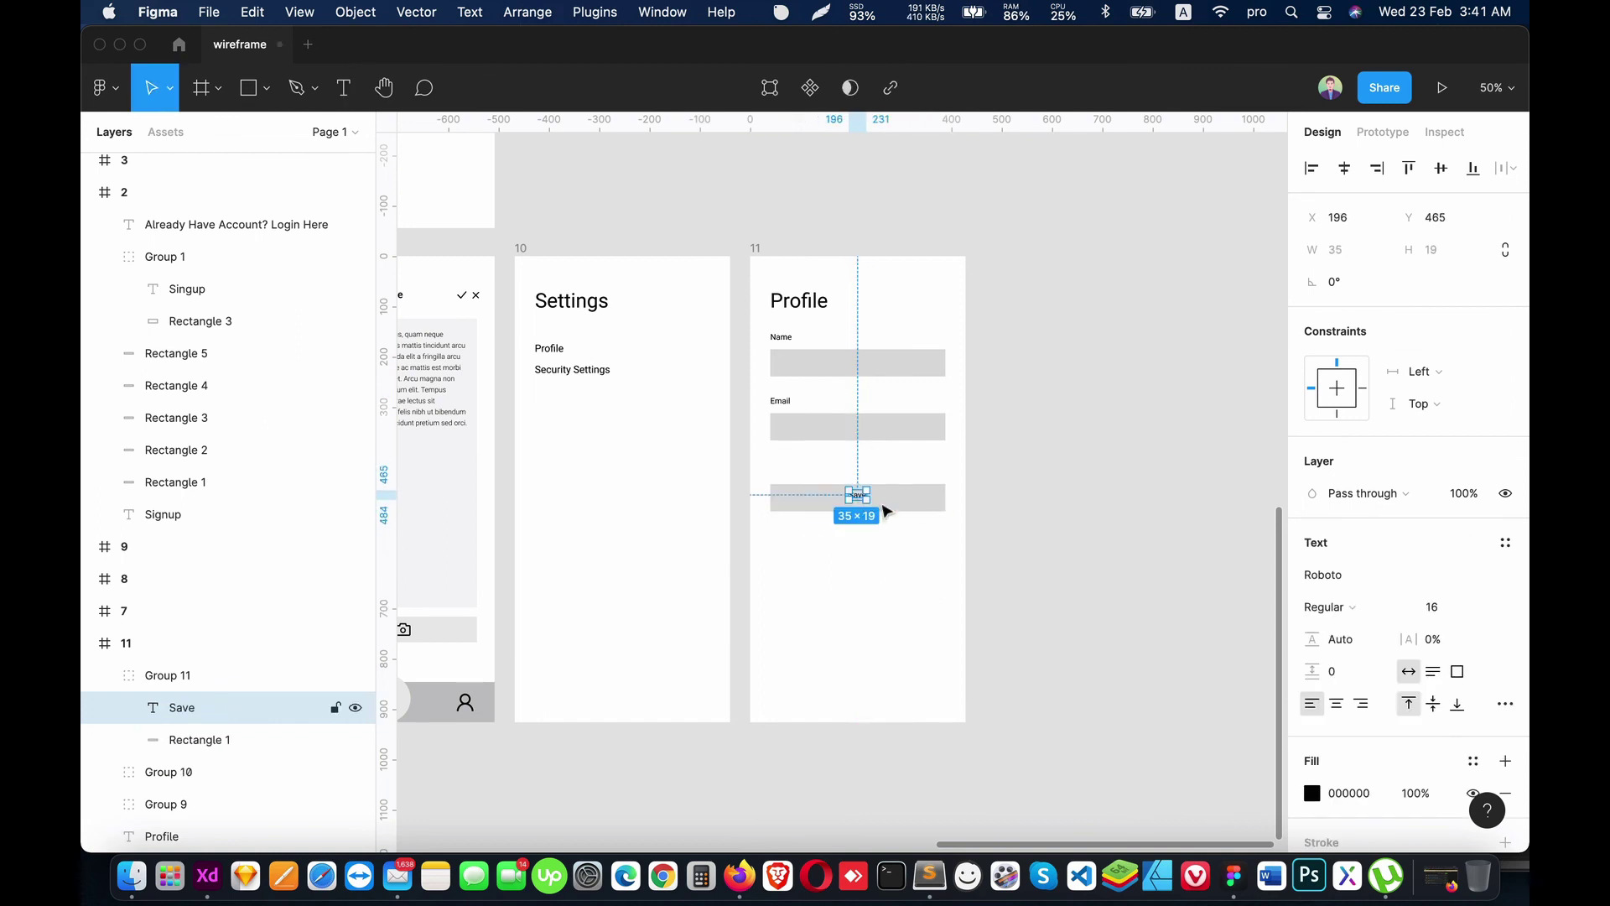
{"action": "left_click", "coordinate": [940, 509], "text": "shift"}
{"action": "left_click", "coordinate": [1345, 167]}
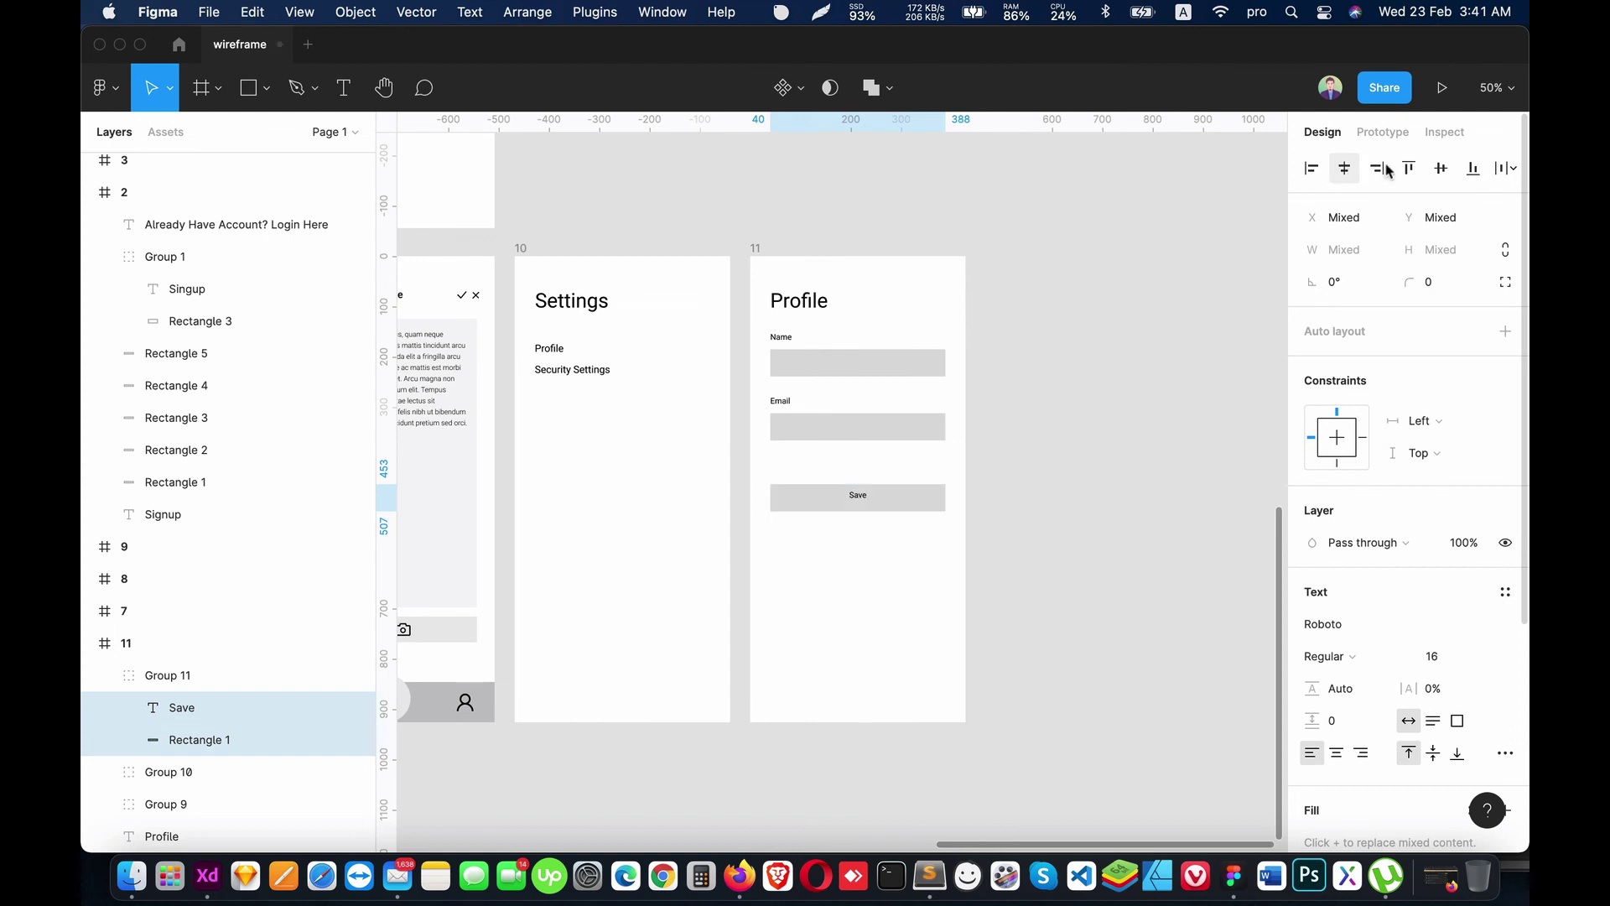
{"action": "left_click", "coordinate": [1441, 168]}
{"action": "left_click", "coordinate": [104, 675]}
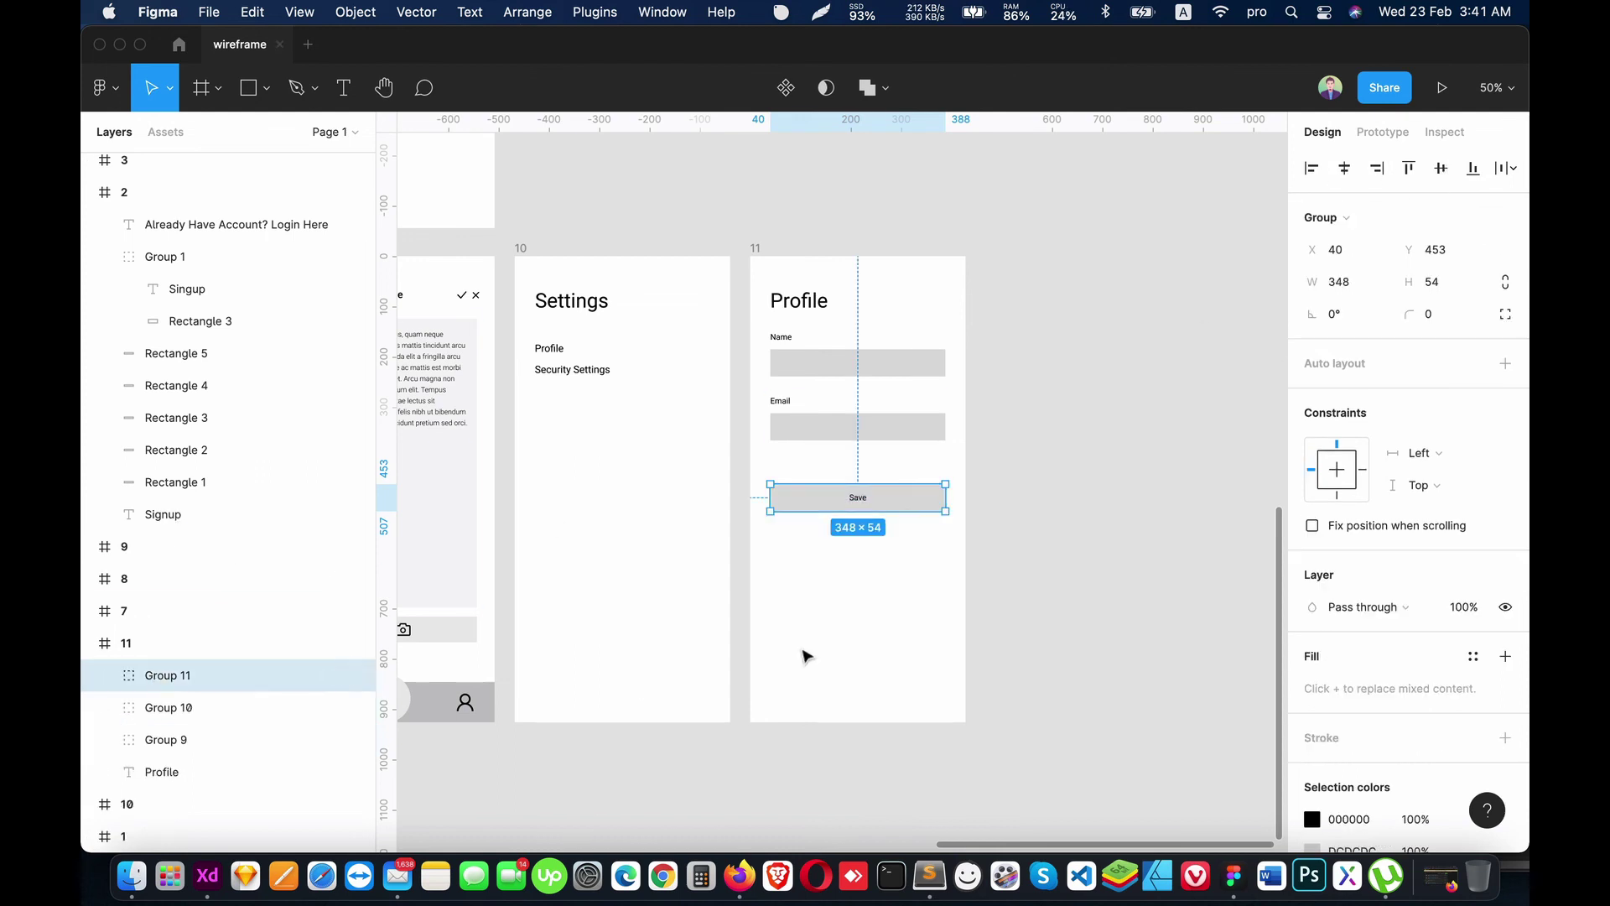
{"action": "left_click_drag", "start_coordinate": [885, 506], "coordinate": [886, 481]}
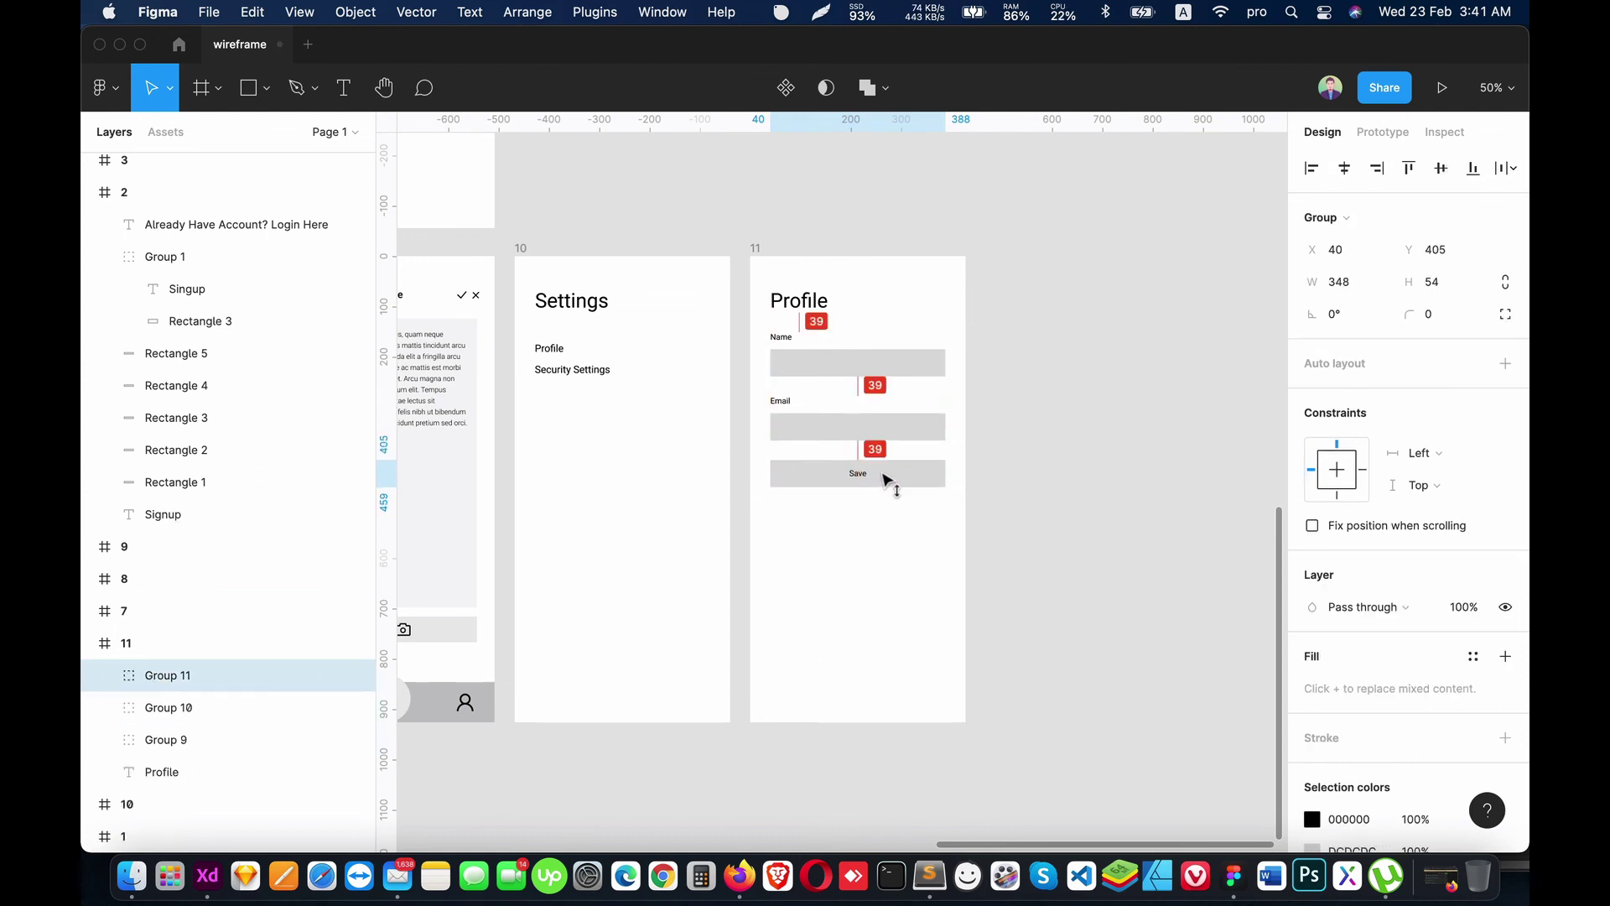
Step: Paste a copy of the Profile frame as frame 12 titled 'Security Settings'
{"action": "left_click", "coordinate": [88, 643]}
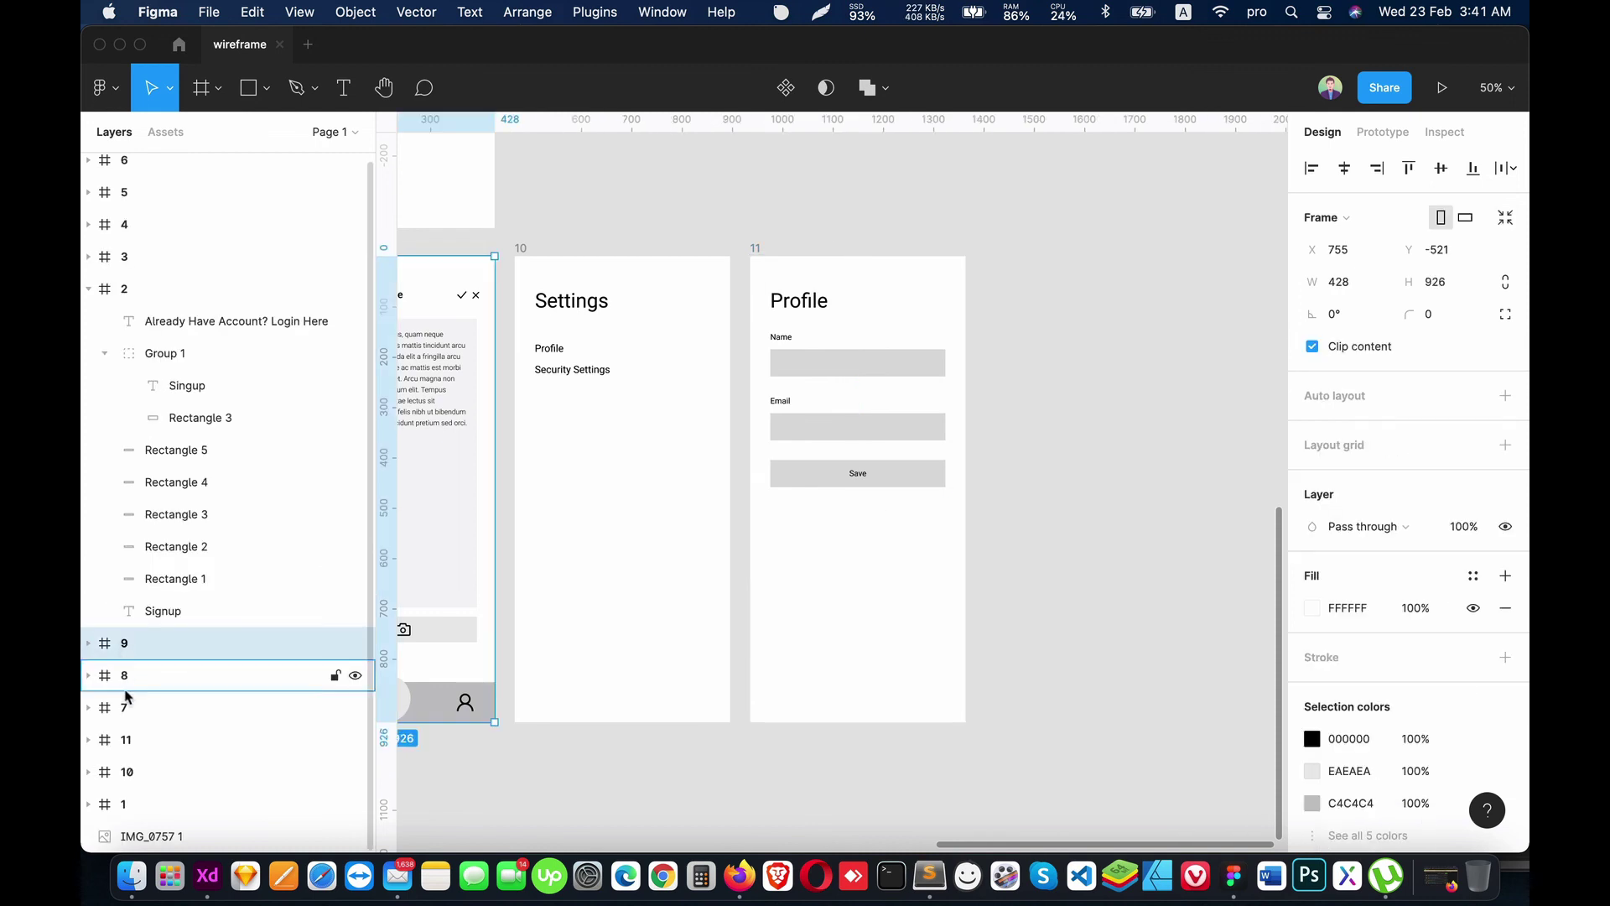
{"action": "left_click", "coordinate": [126, 739]}
{"action": "key", "text": "ctrl+v"}
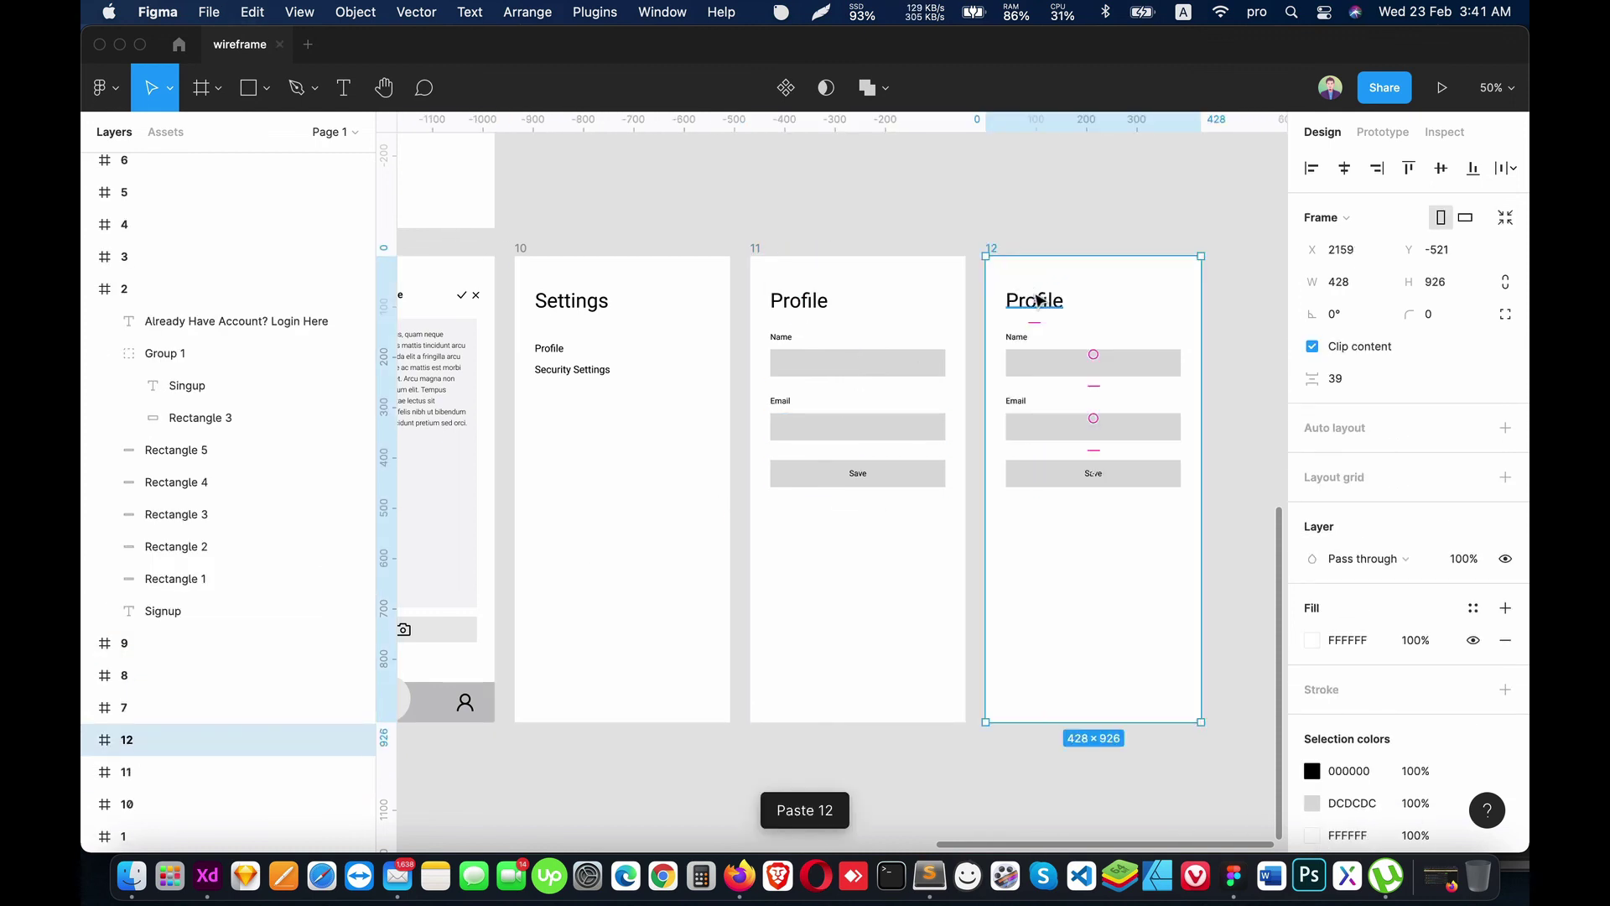
{"action": "left_click", "coordinate": [1038, 300]}
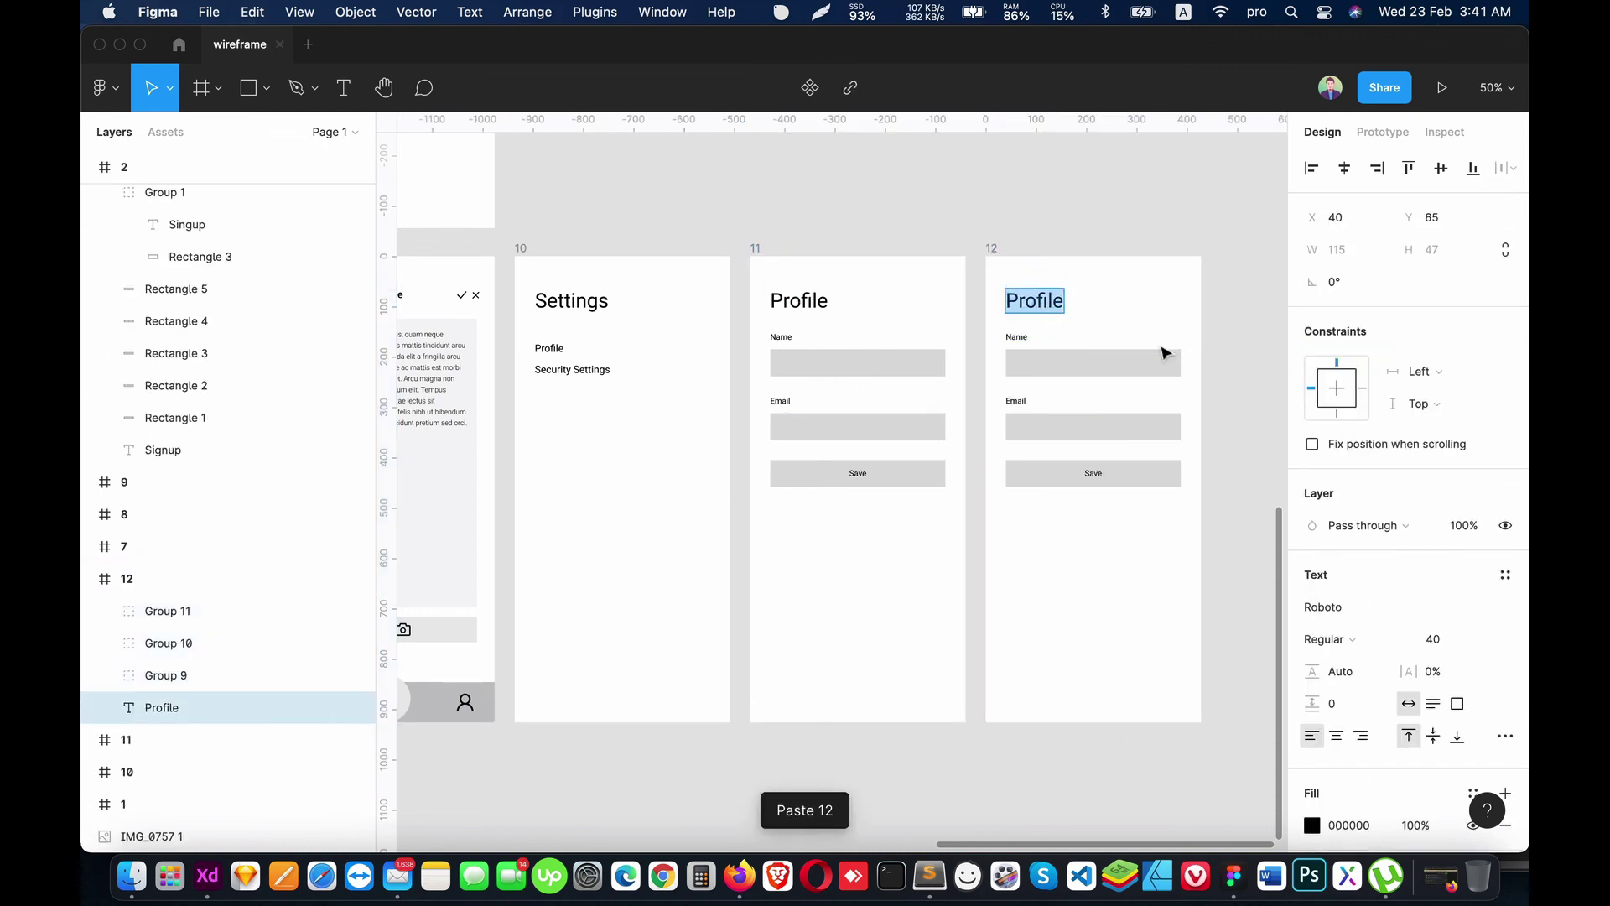
{"action": "type", "text": "Security Settings"}
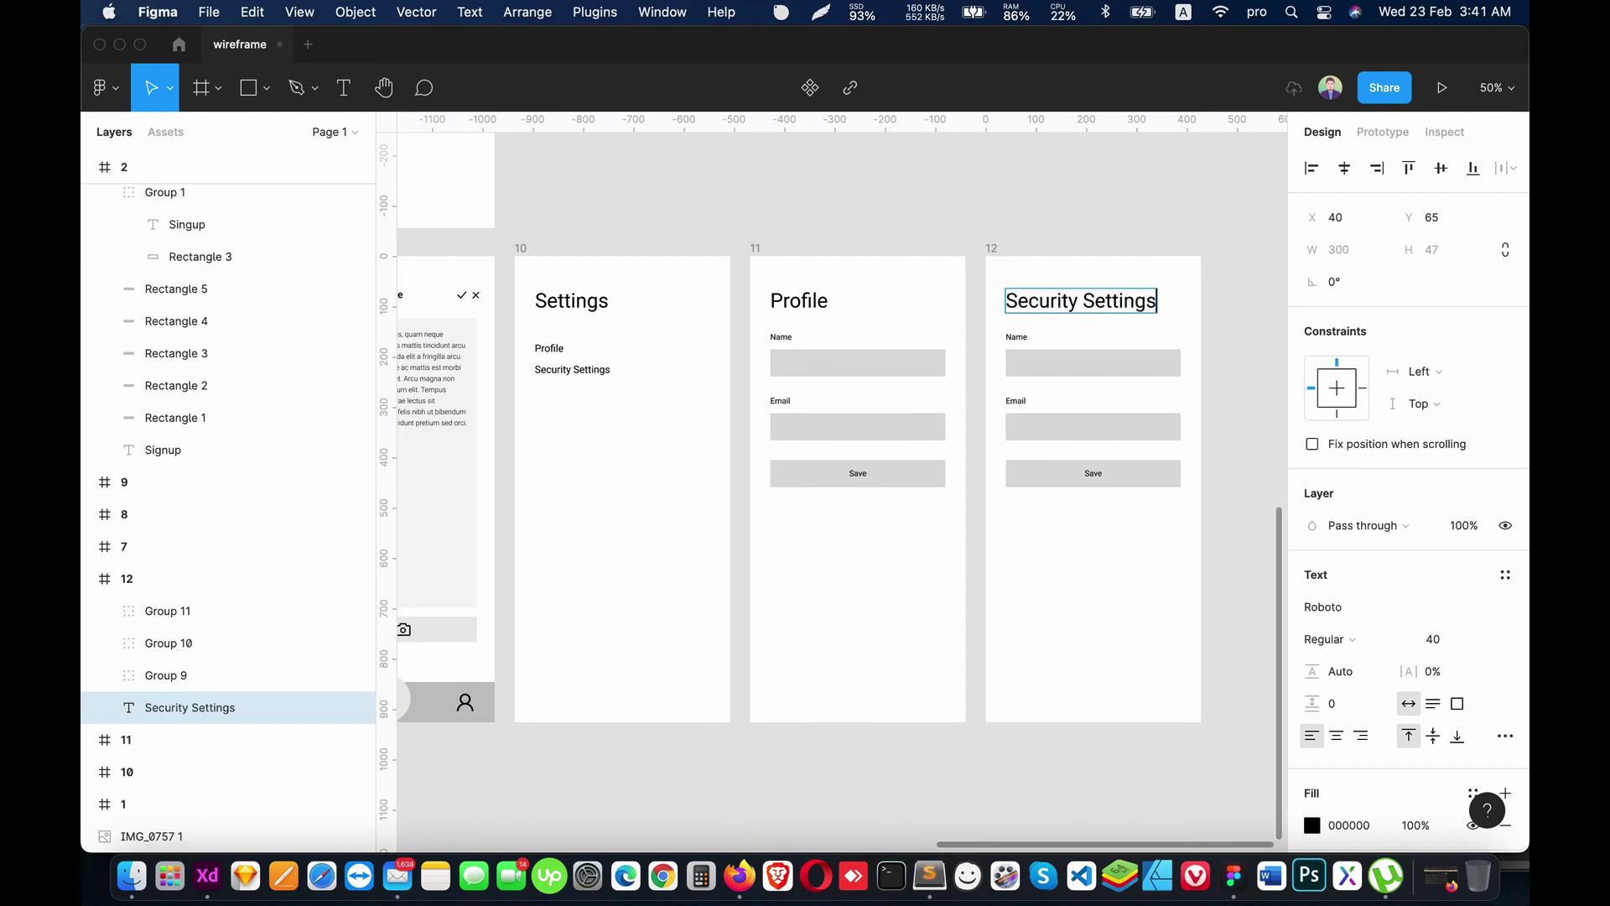
{"action": "key", "text": "Escape"}
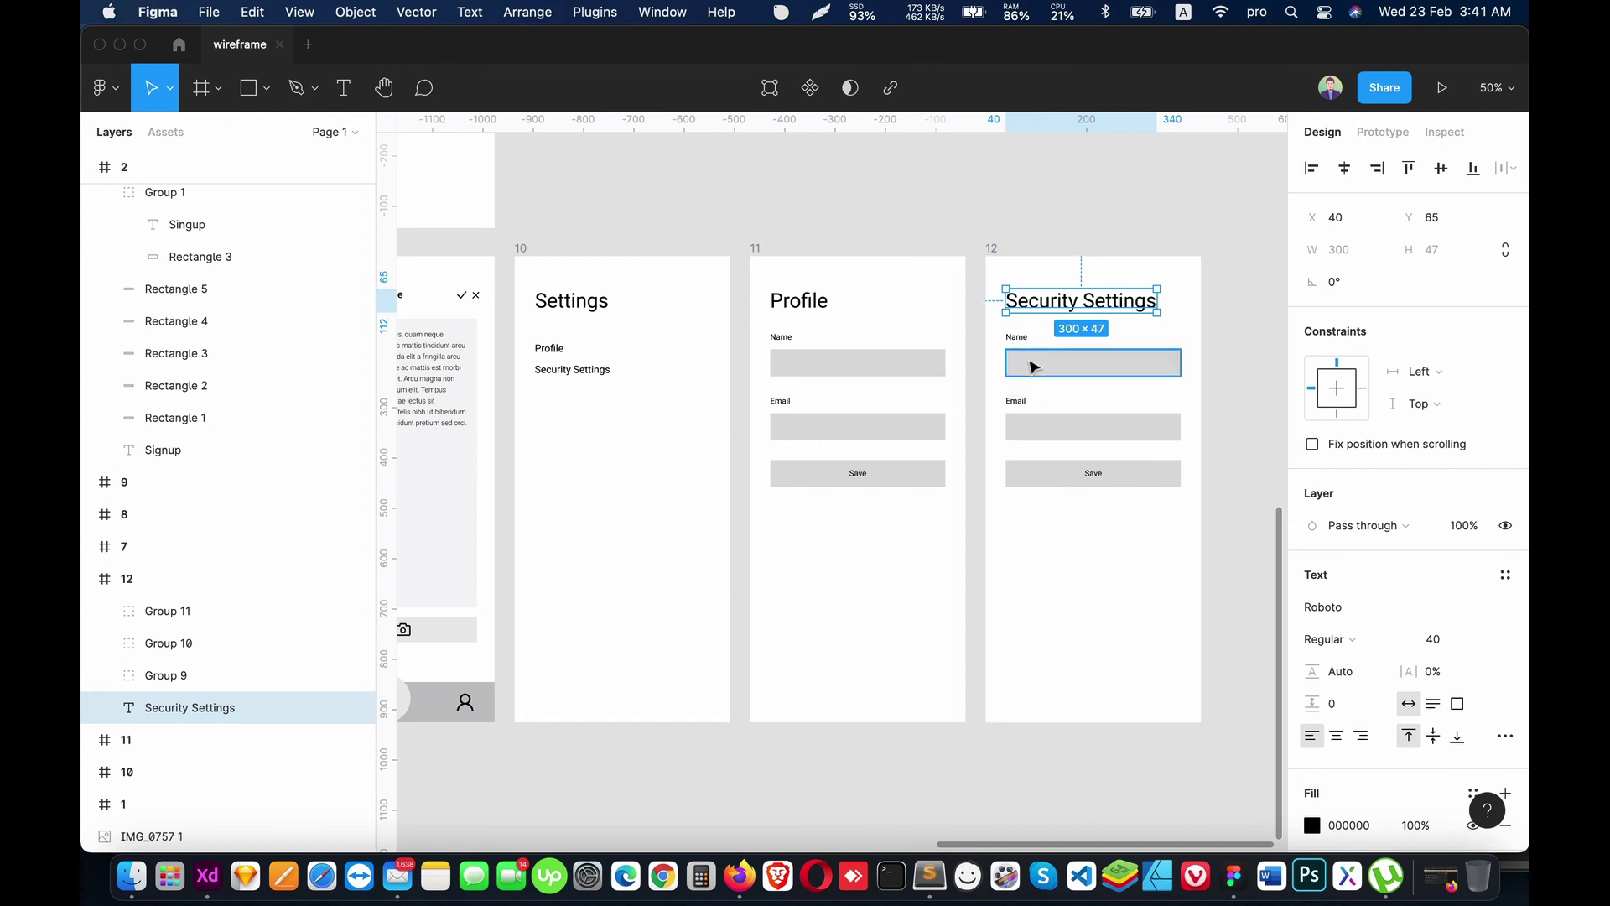
Step: Rename the field labels to 'Old Password' and 'New Password' and move the Save button lower
{"action": "double_click", "coordinate": [1017, 337]}
{"action": "key", "text": "Return"}
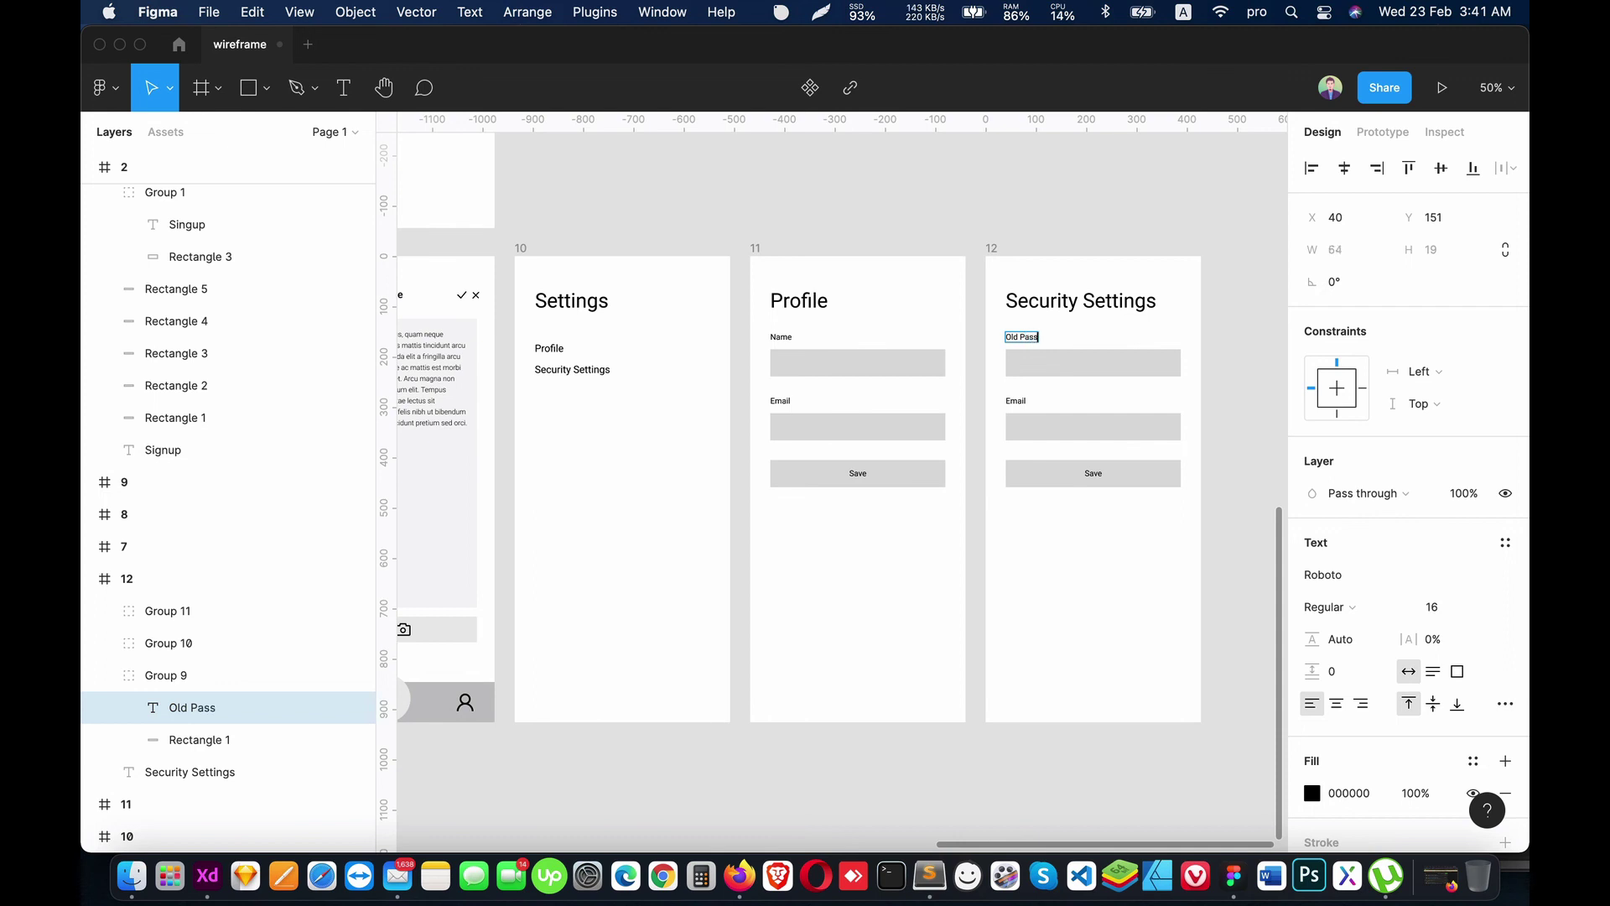
{"action": "key", "text": "Escape"}
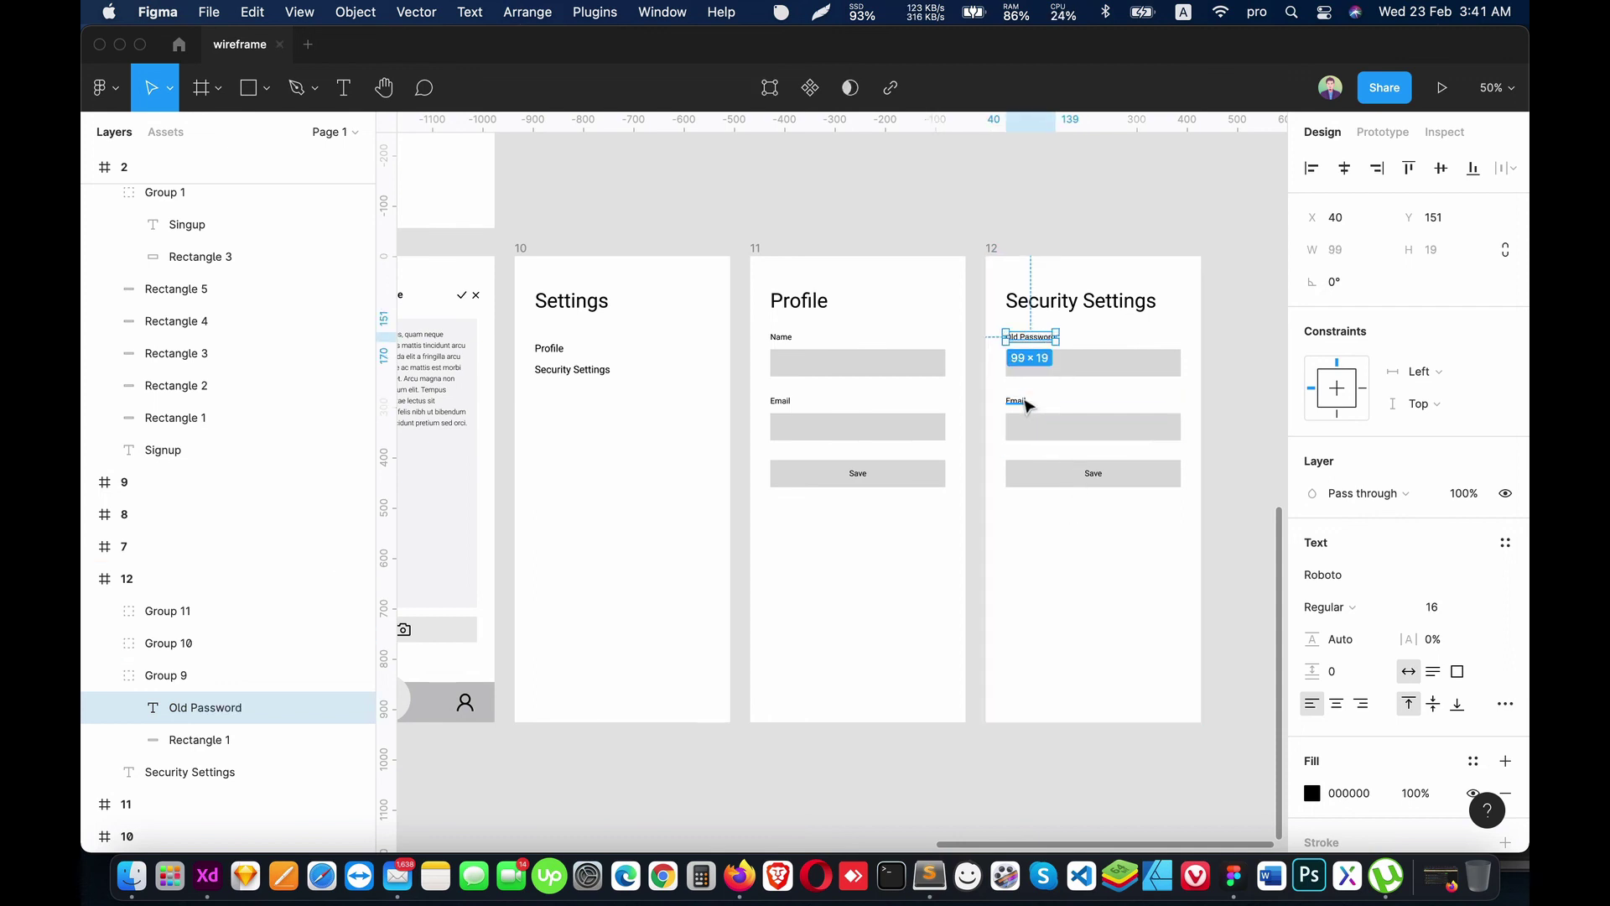
{"action": "double_click", "coordinate": [1017, 401]}
{"action": "key", "text": "Return"}
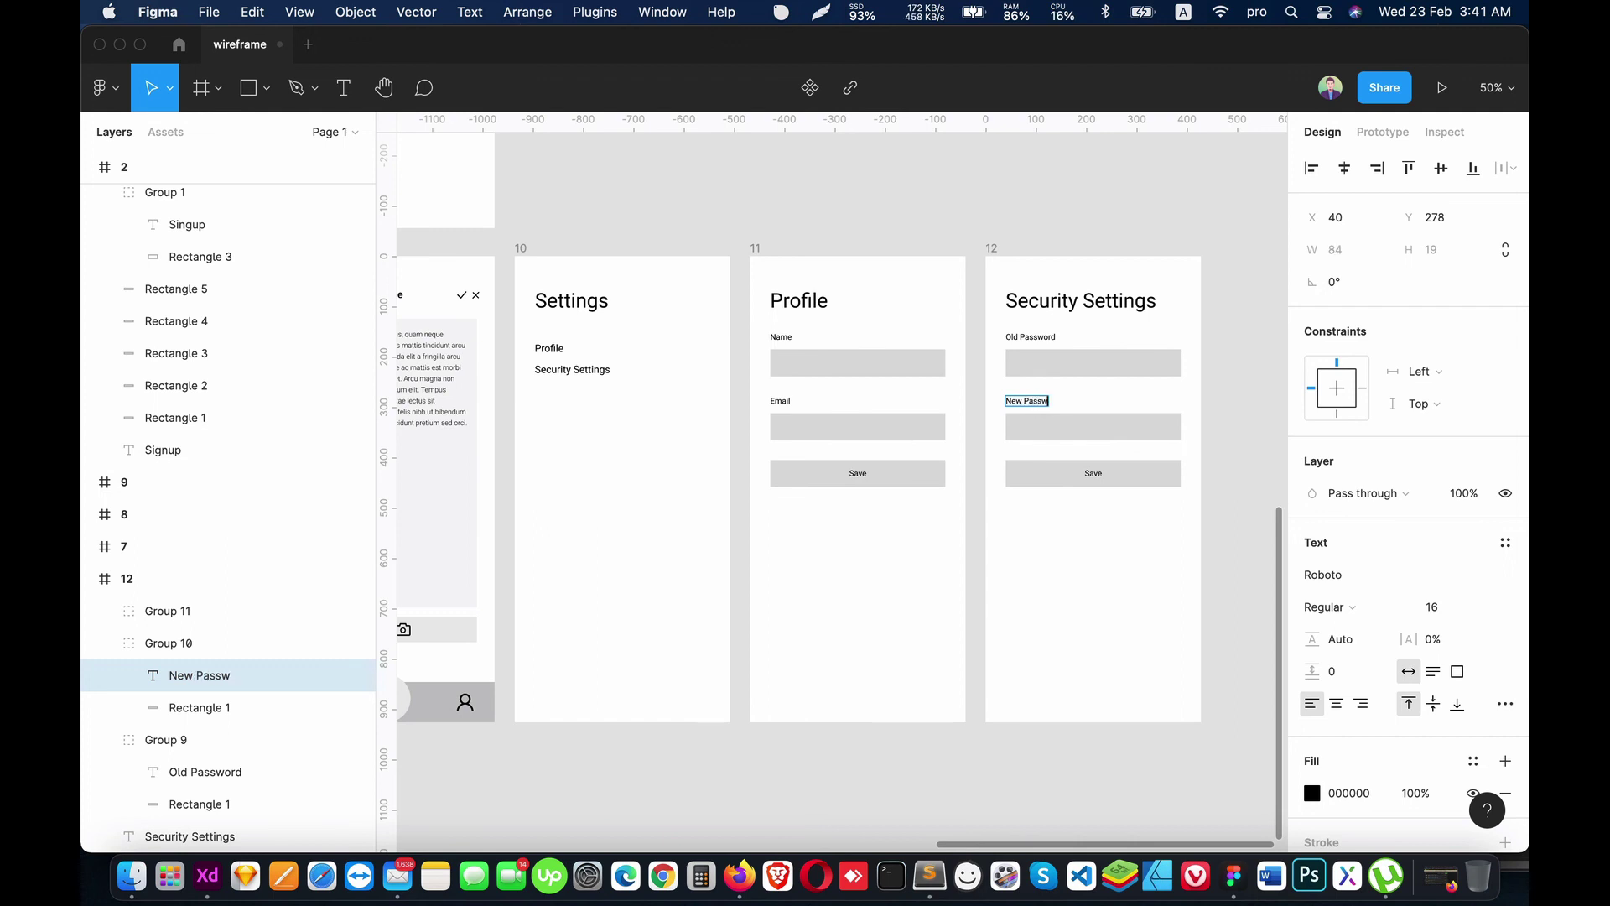
{"action": "left_click_drag", "start_coordinate": [1102, 471], "coordinate": [1103, 632]}
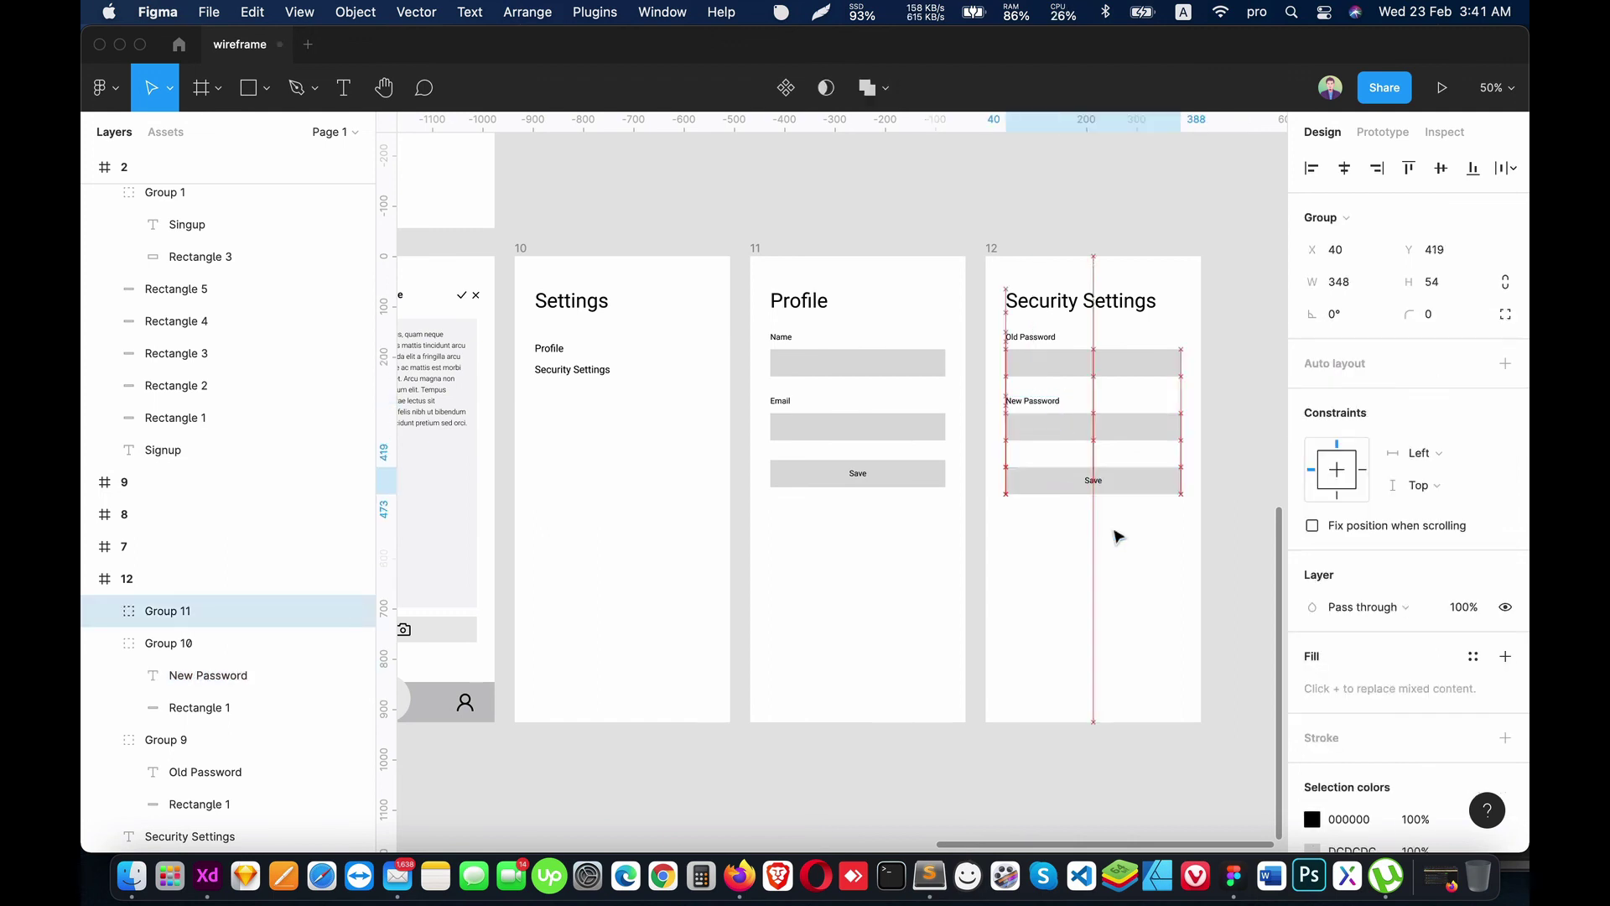
Step: Duplicate the New Password field as 'Retype New Password' with the Save button beneath it
{"action": "left_click", "coordinate": [1059, 421]}
{"action": "key", "text": "super+c"}
{"action": "key", "text": "super+v"}
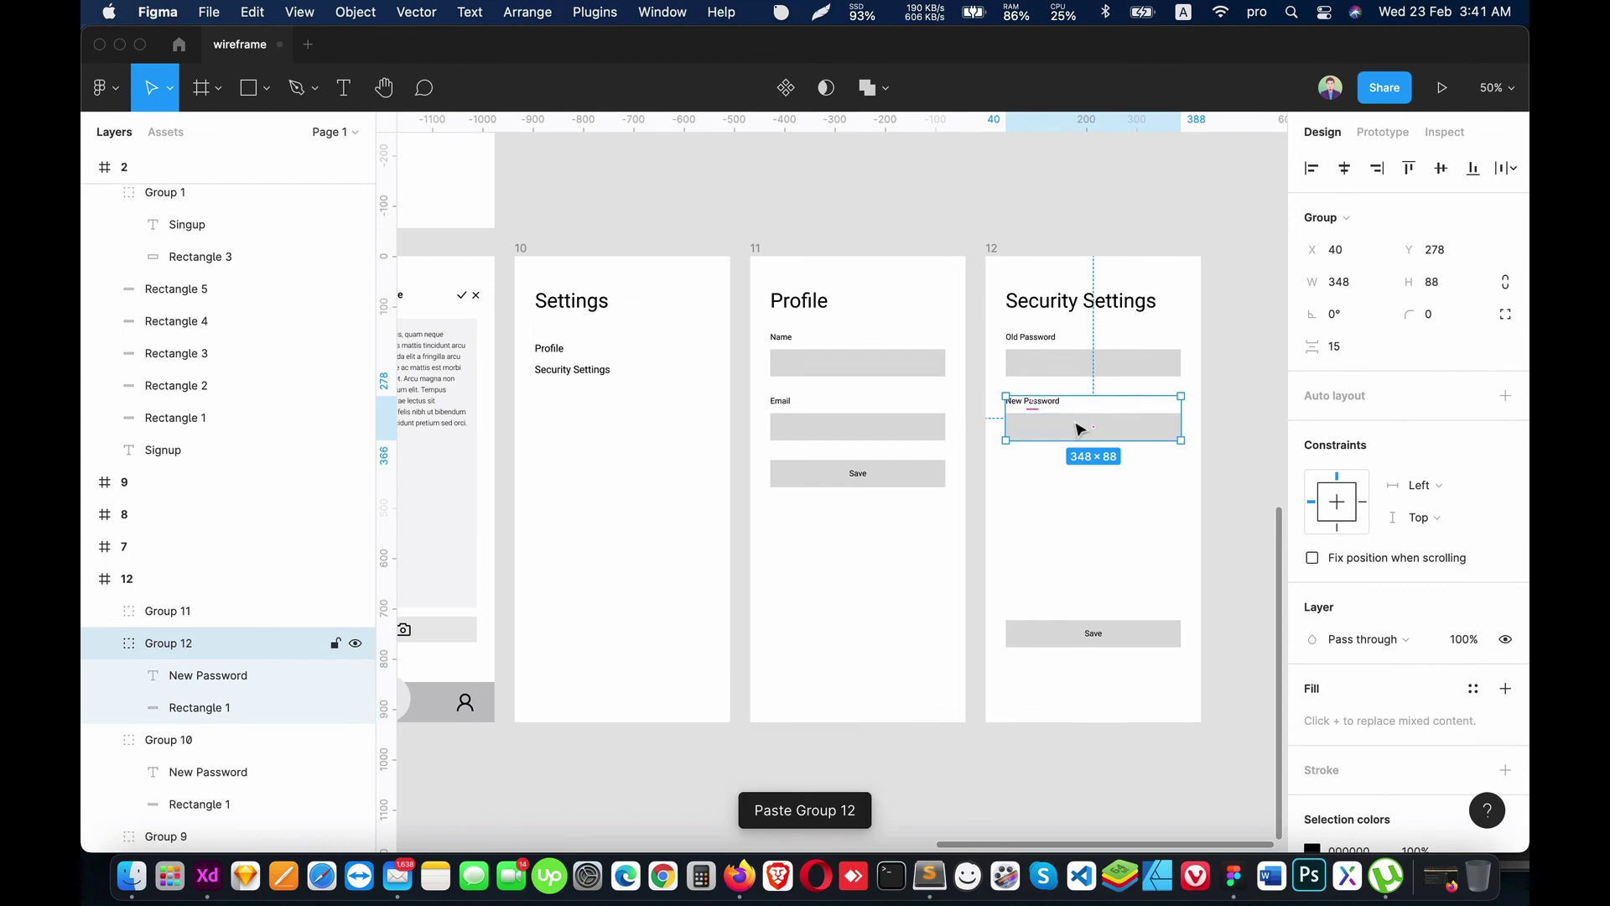
{"action": "left_click_drag", "start_coordinate": [1076, 424], "coordinate": [1082, 491]}
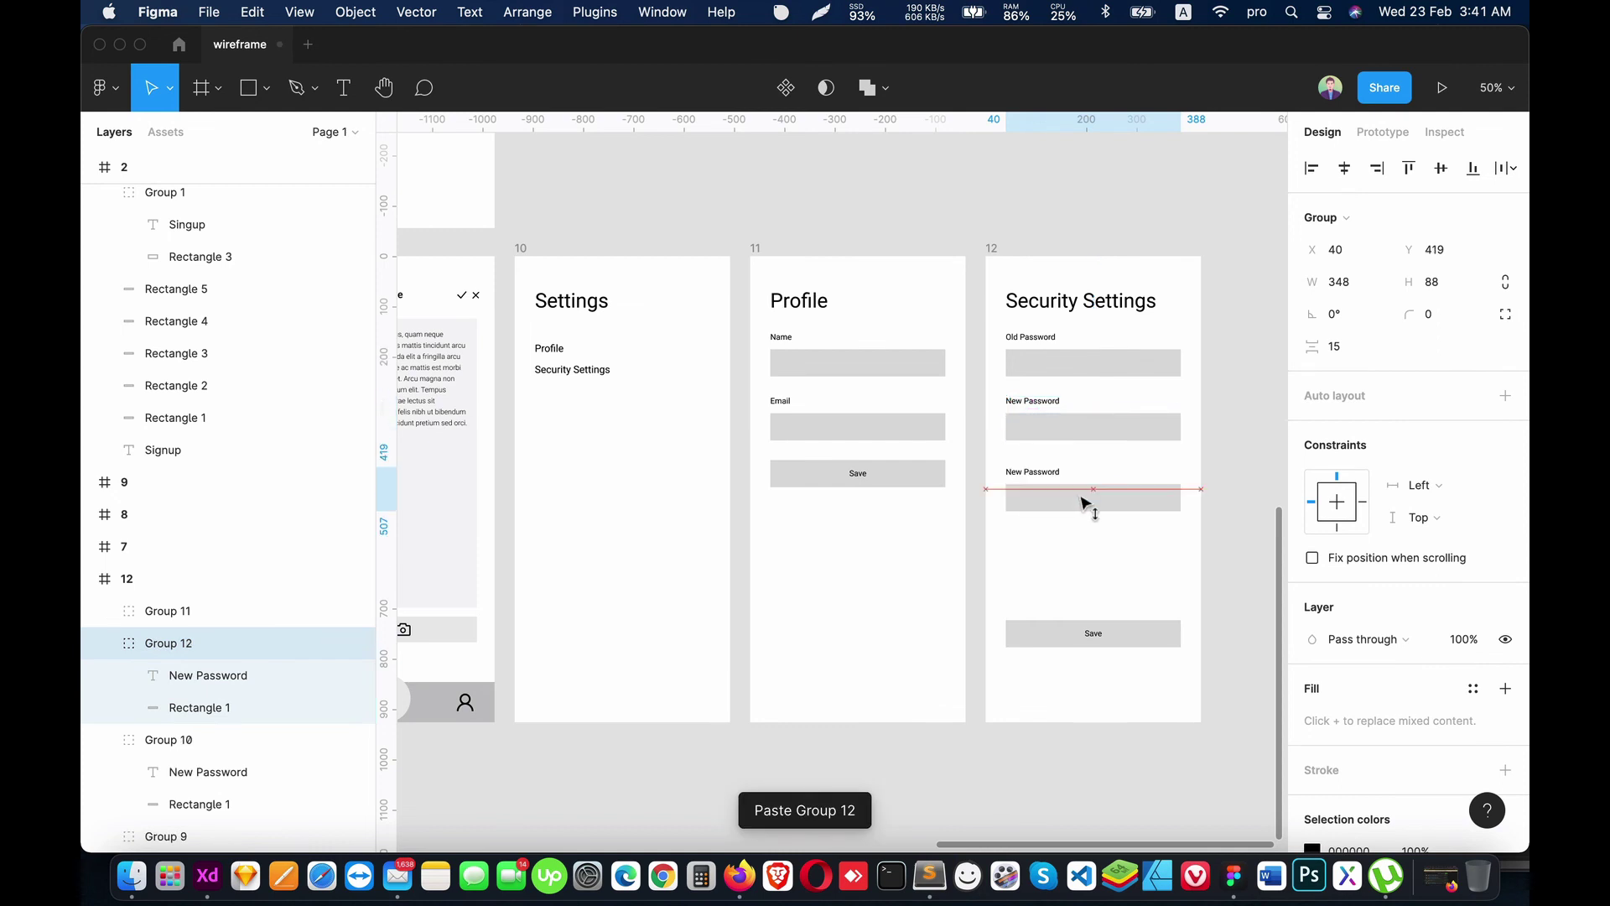
{"action": "double_click", "coordinate": [1038, 467]}
{"action": "key", "text": "Return"}
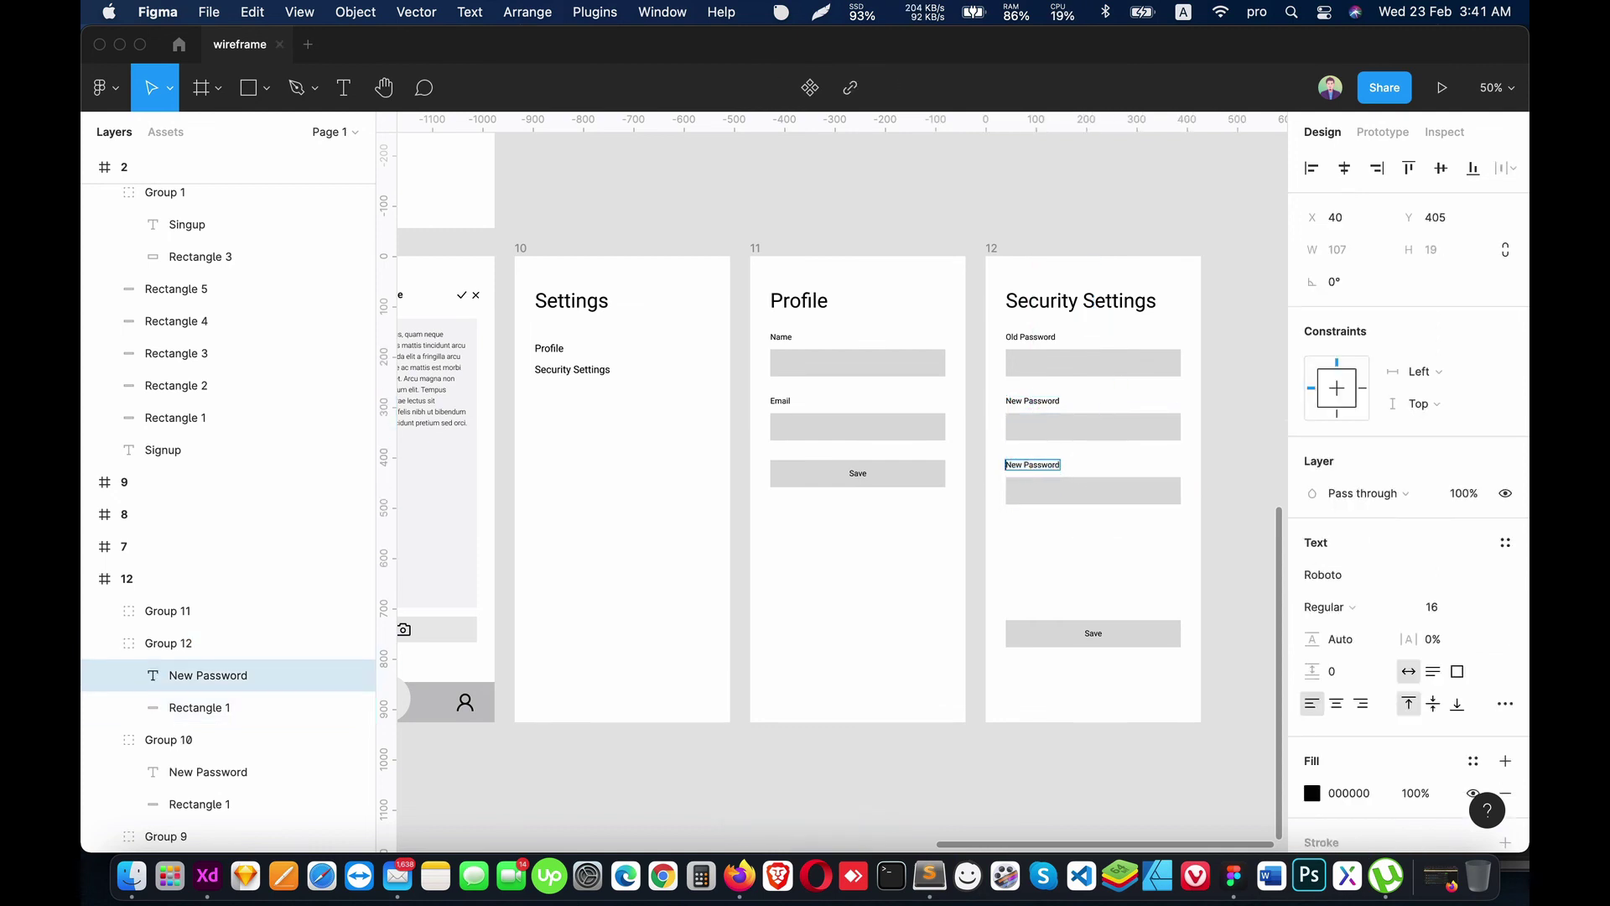
{"action": "type", "text": "Retype"}
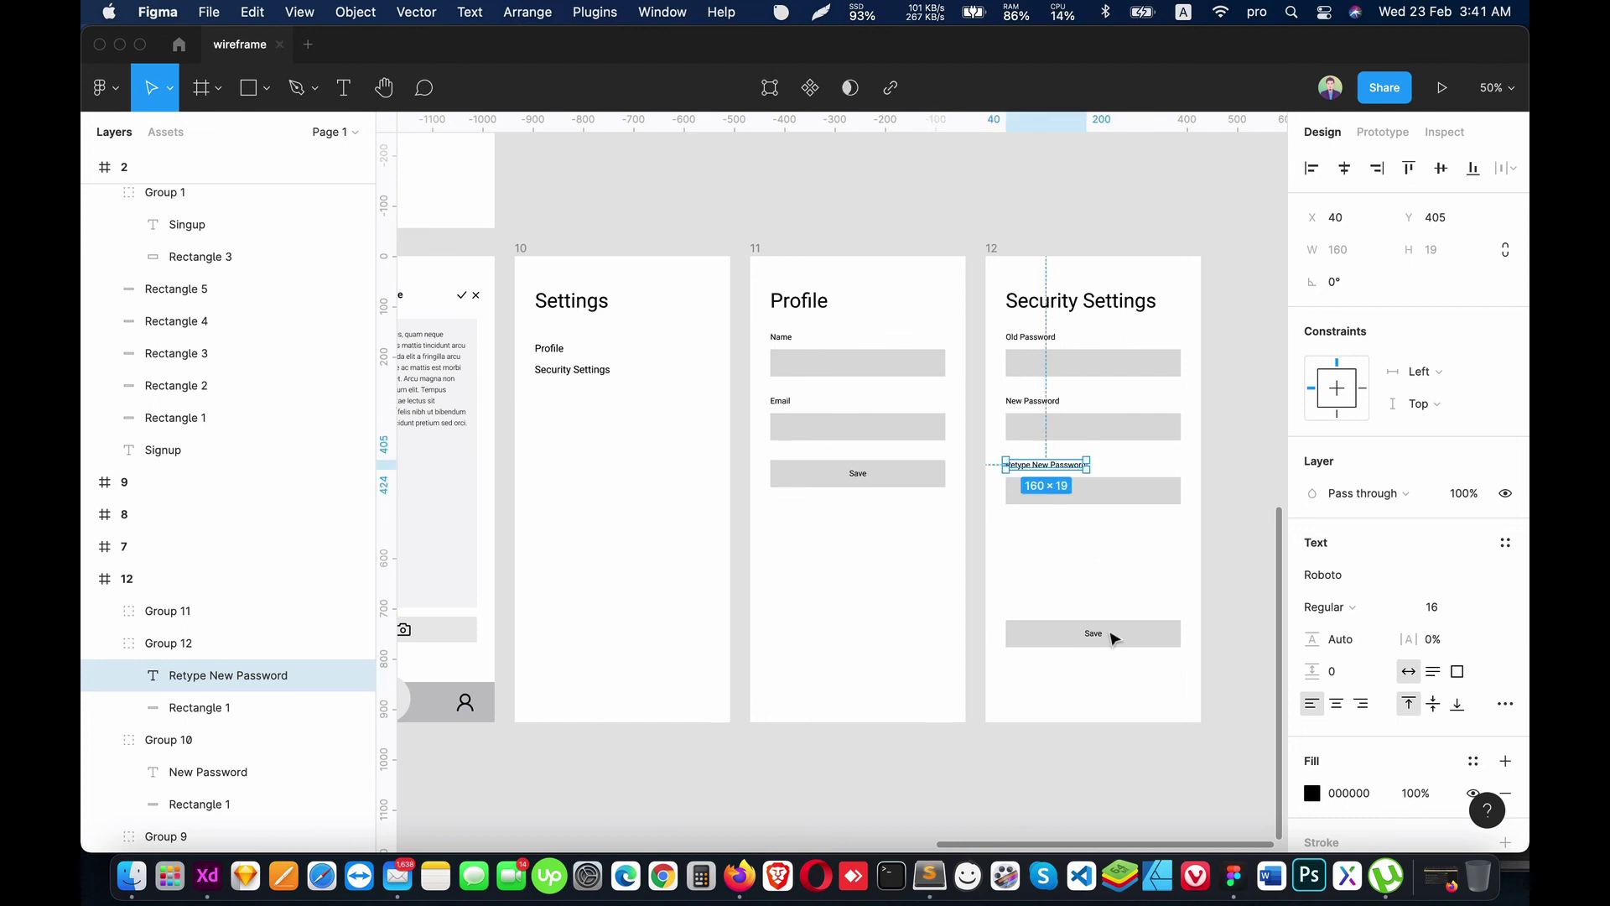
{"action": "left_click_drag", "start_coordinate": [1109, 633], "coordinate": [1107, 543]}
{"action": "left_click", "coordinate": [942, 521]}
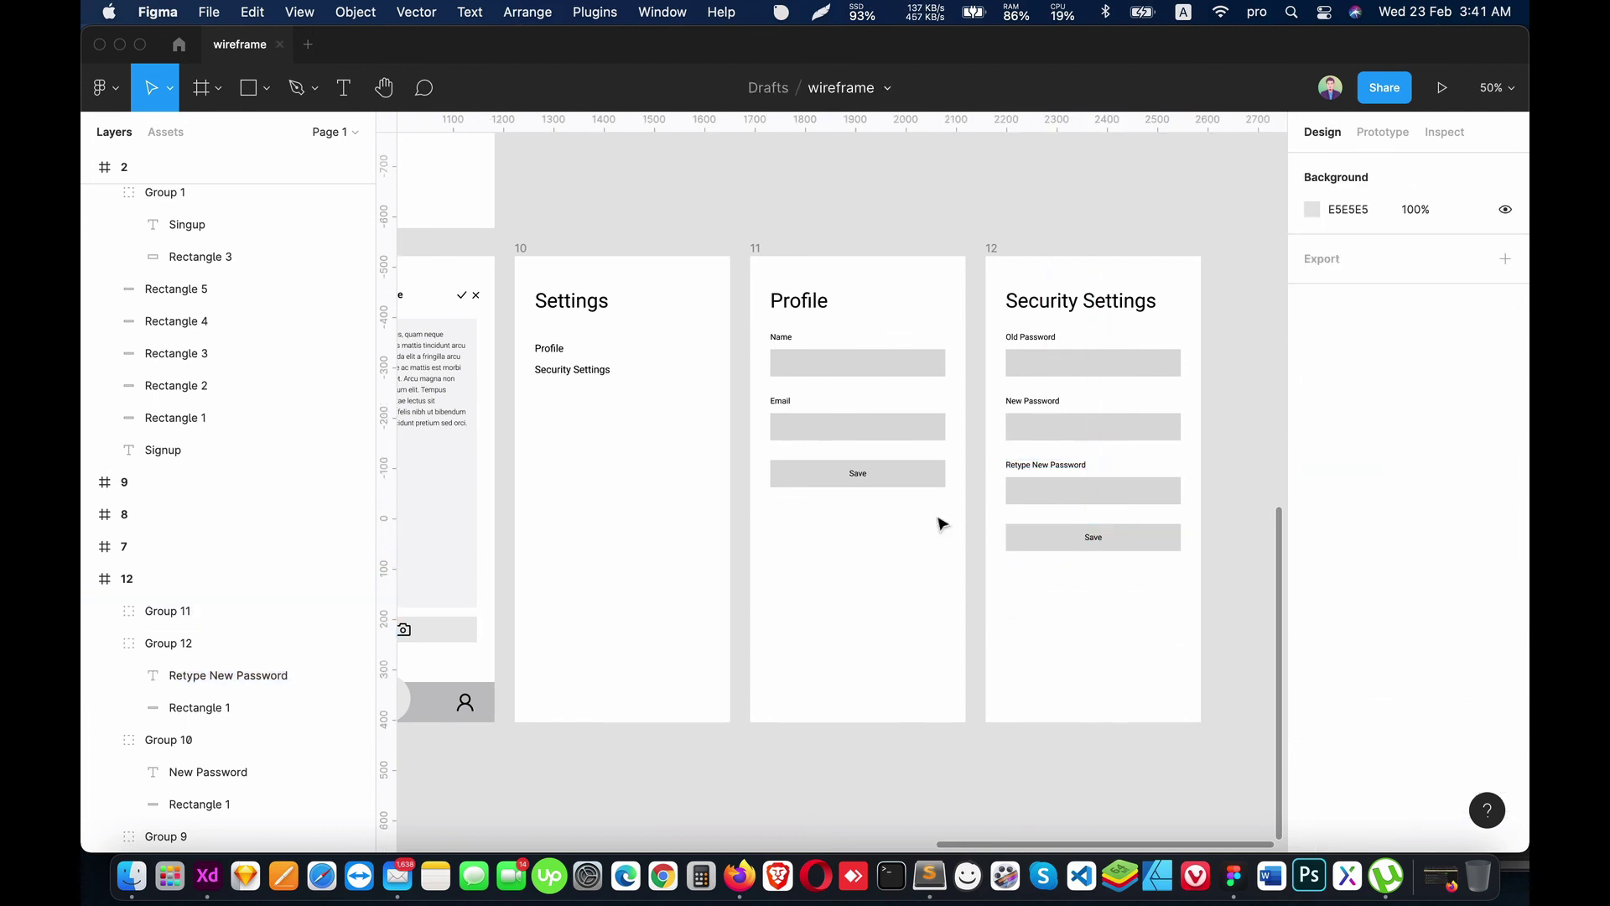
{"action": "left_click", "coordinate": [88, 579]}
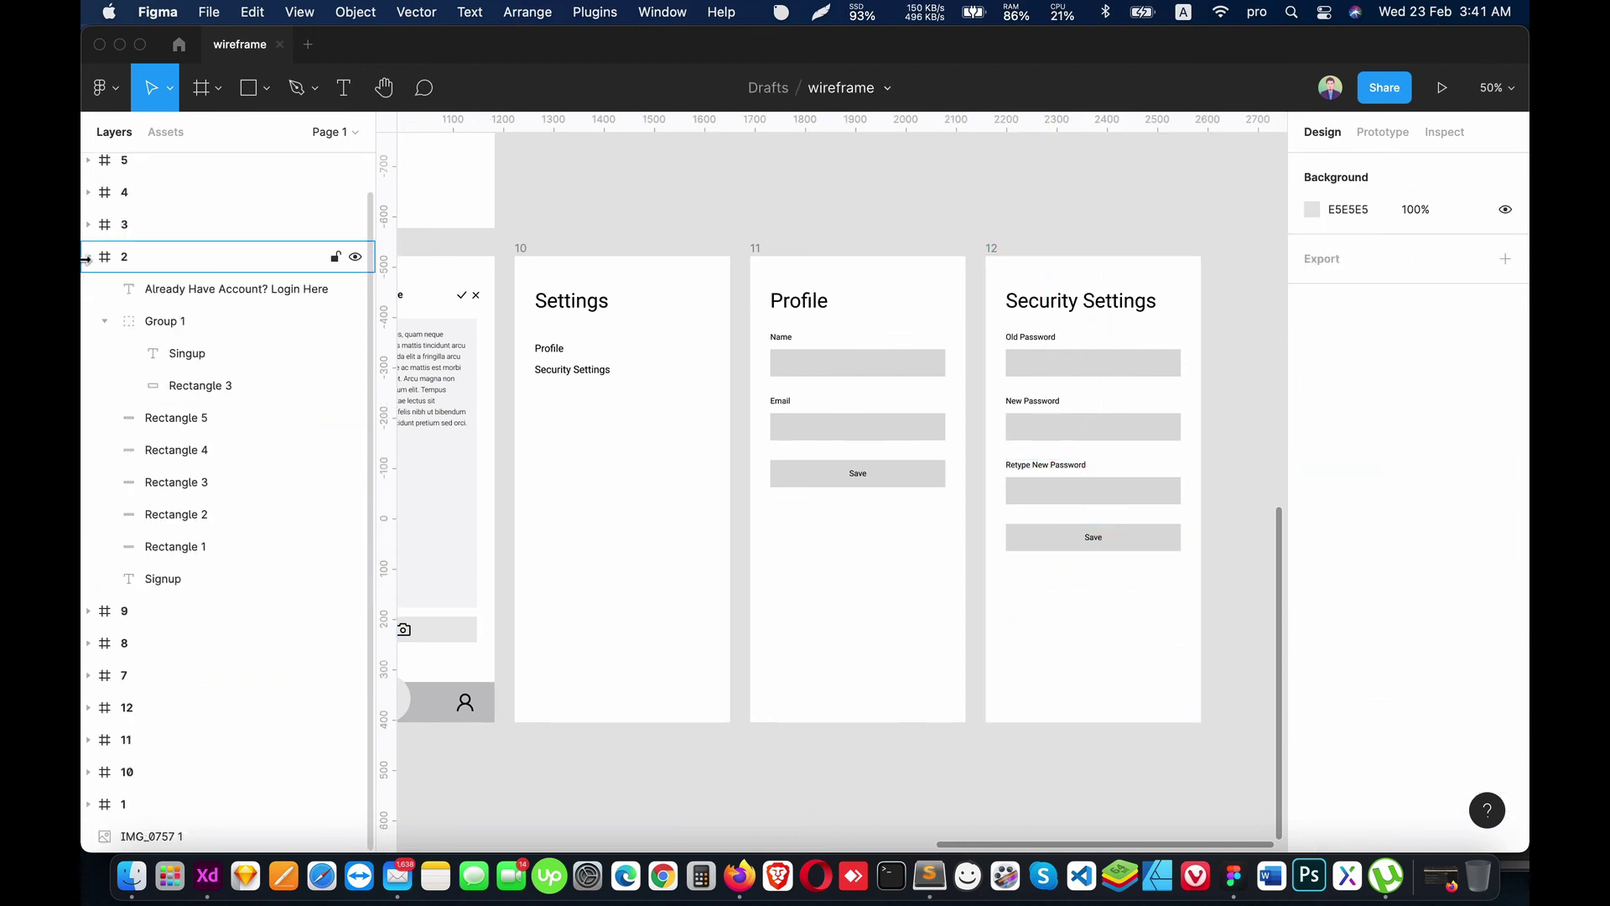
Step: Copy the back arrow from Create Your Note and paste it left of the Settings title
{"action": "left_click", "coordinate": [87, 257]}
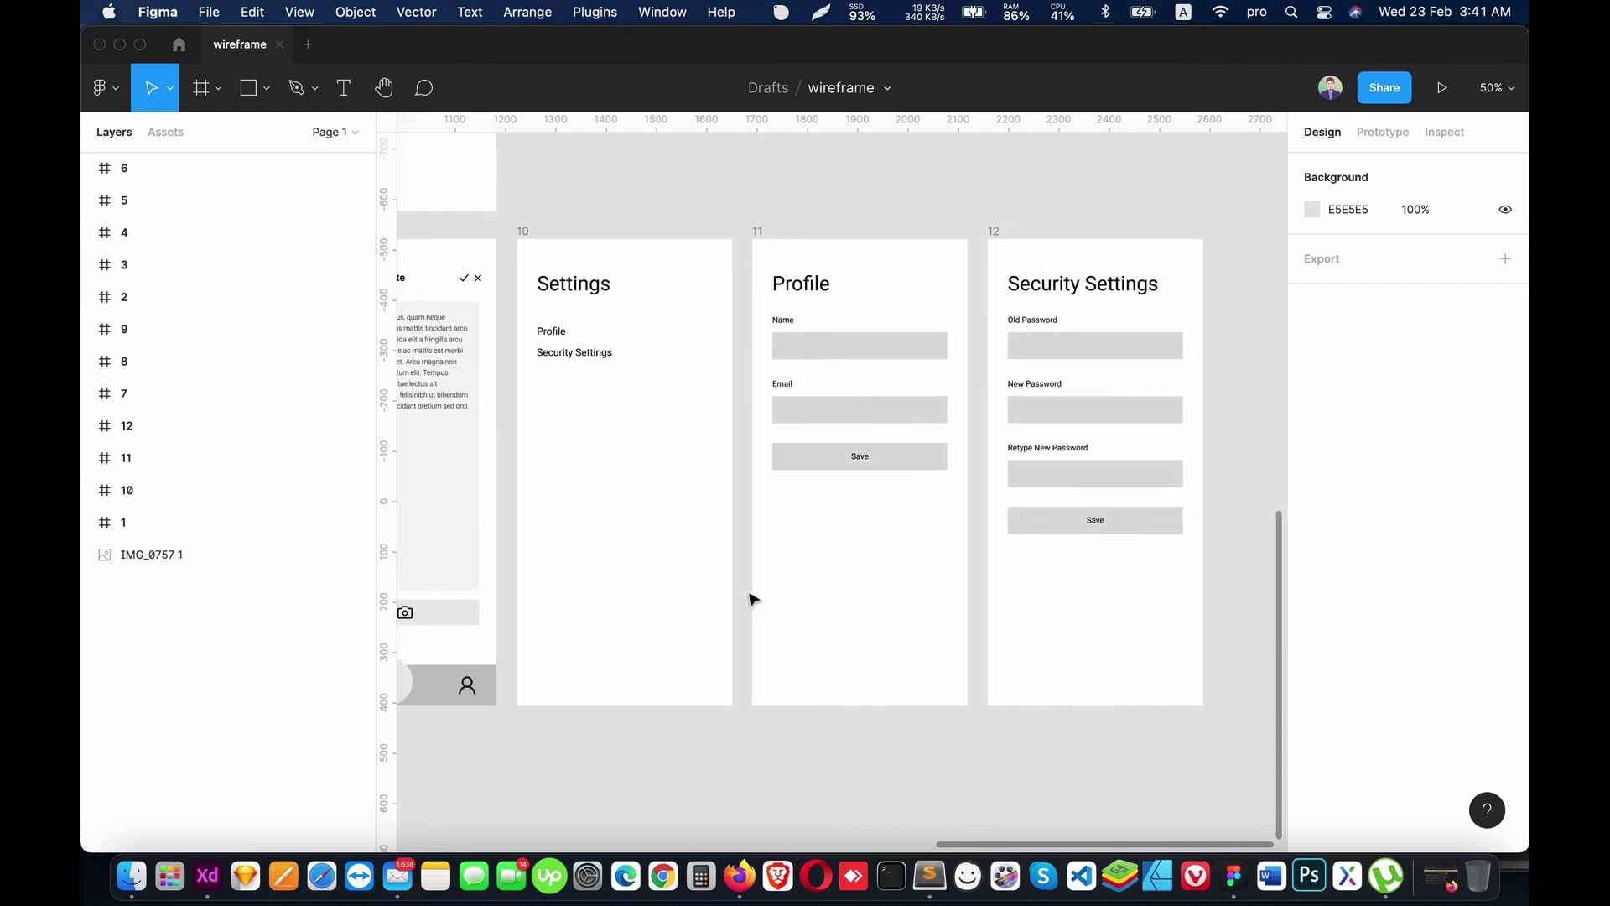
{"action": "scroll", "coordinate": [752, 597], "scroll_direction": "left", "scroll_amount": 3}
{"action": "scroll", "coordinate": [856, 496], "scroll_direction": "left", "scroll_amount": 4}
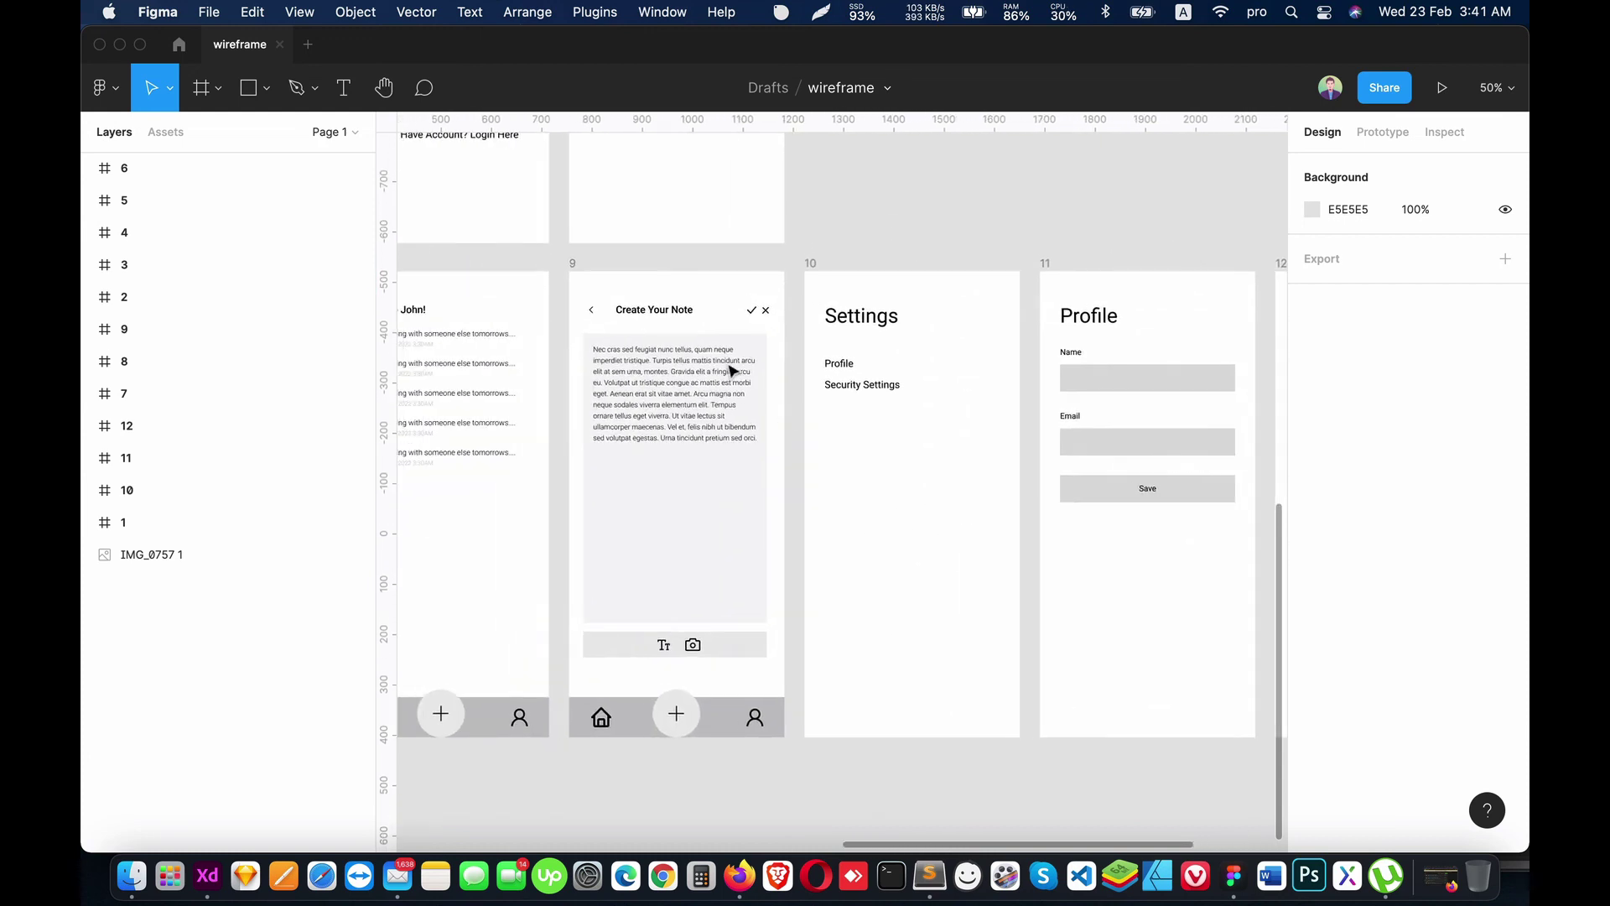
{"action": "left_click", "coordinate": [593, 311]}
{"action": "key", "text": "ctrl+c"}
{"action": "left_click", "coordinate": [1077, 320]}
{"action": "left_click", "coordinate": [847, 317]}
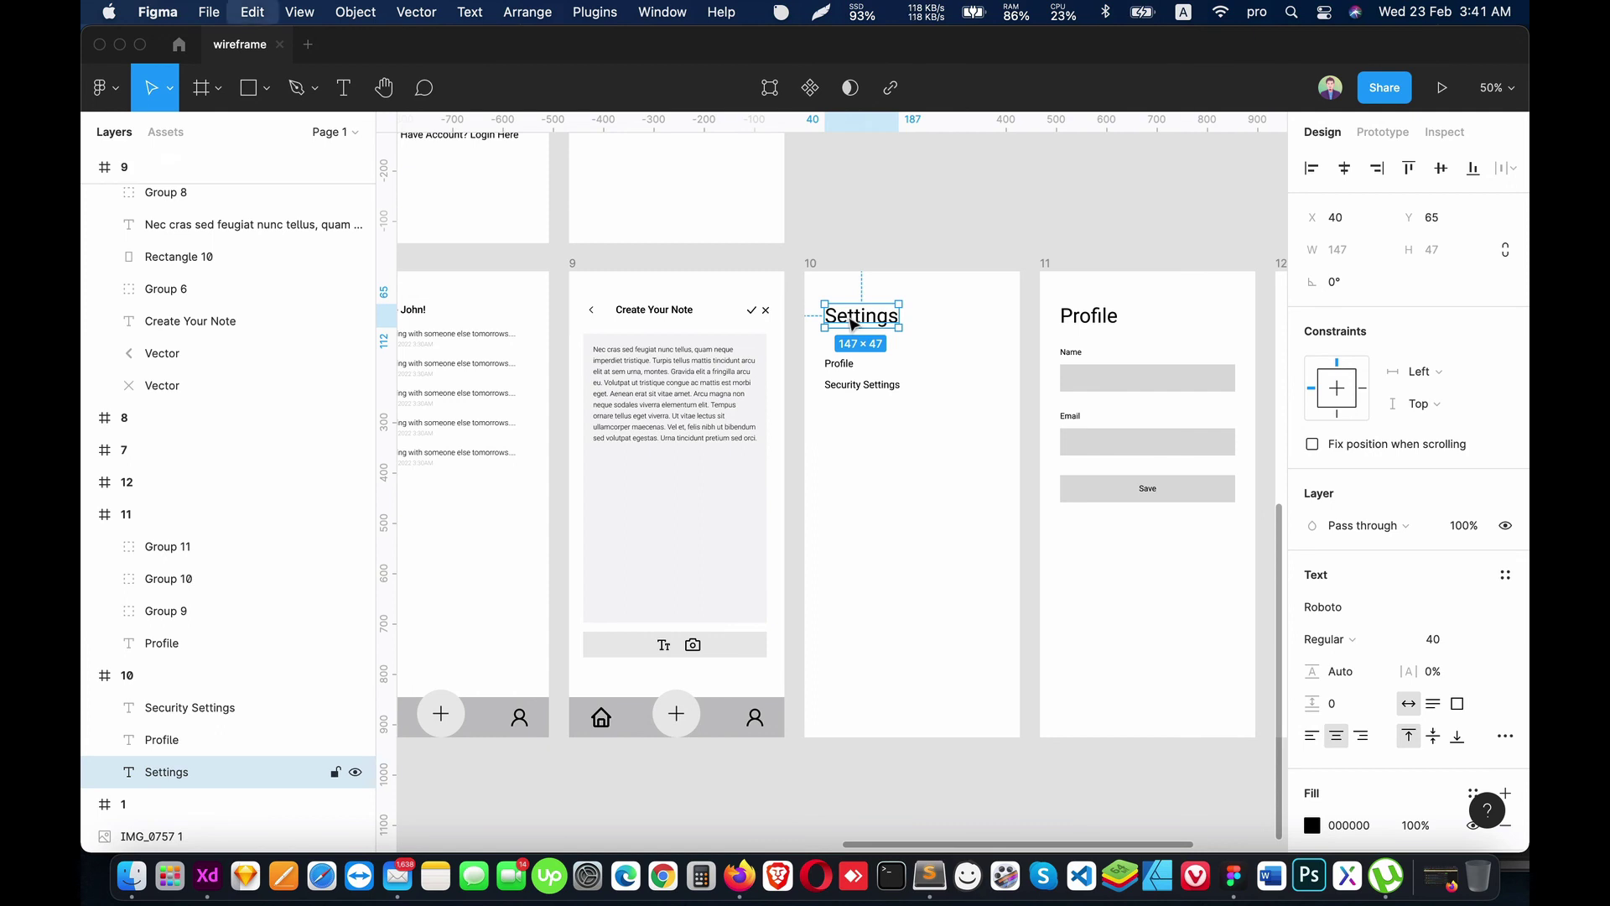
{"action": "key", "text": "ctrl+v"}
{"action": "left_click_drag", "start_coordinate": [828, 316], "coordinate": [824, 321]}
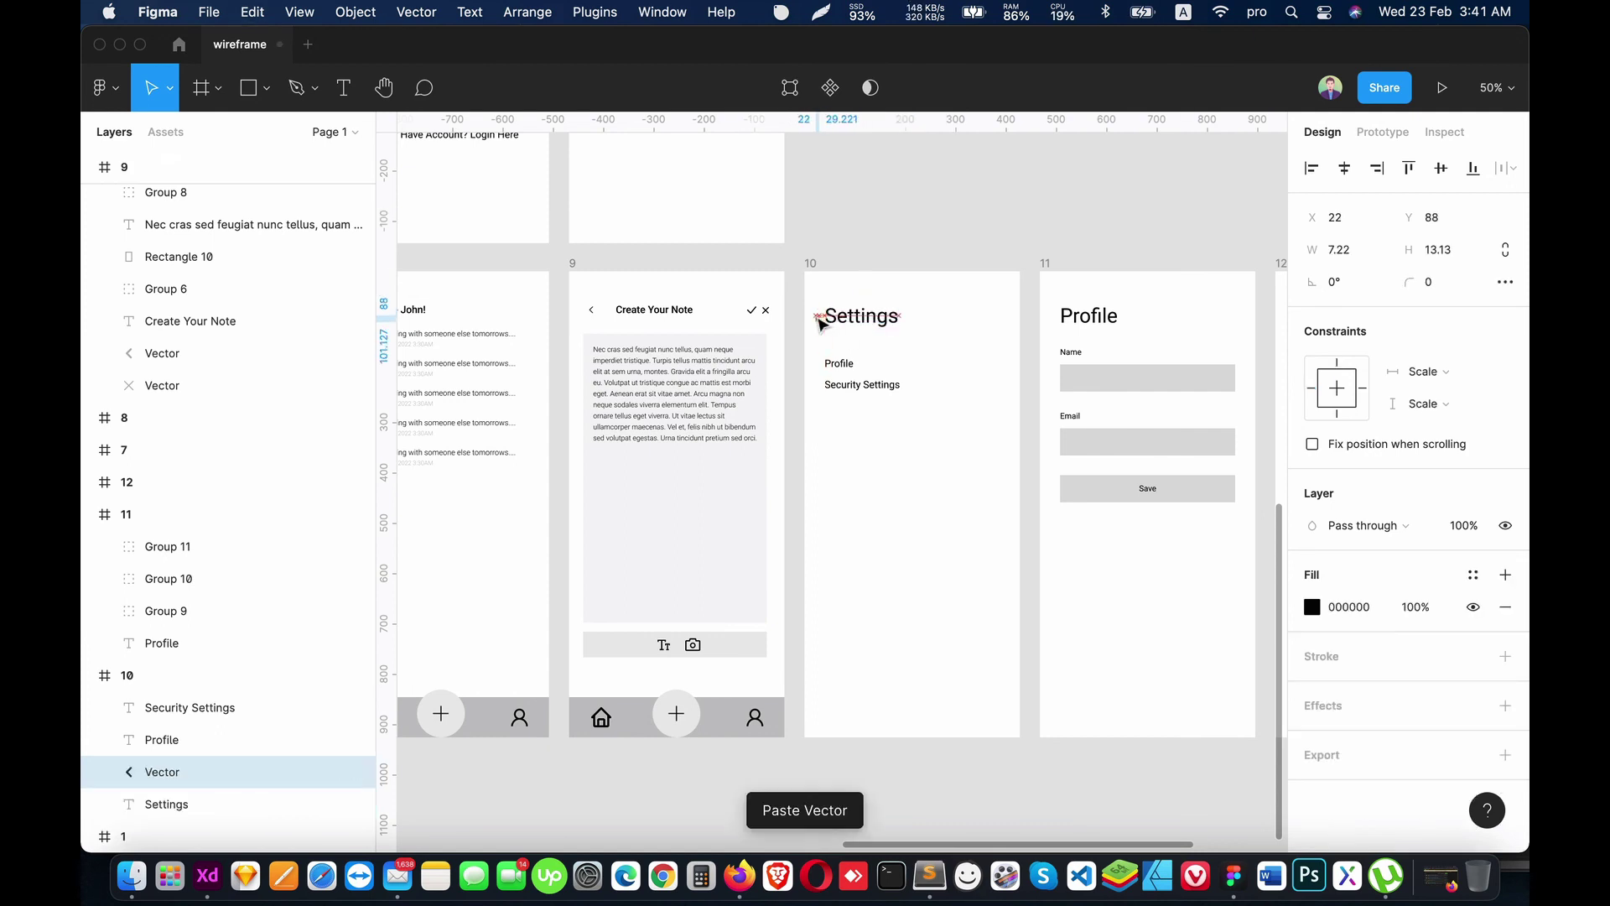
{"action": "key", "text": "Escape"}
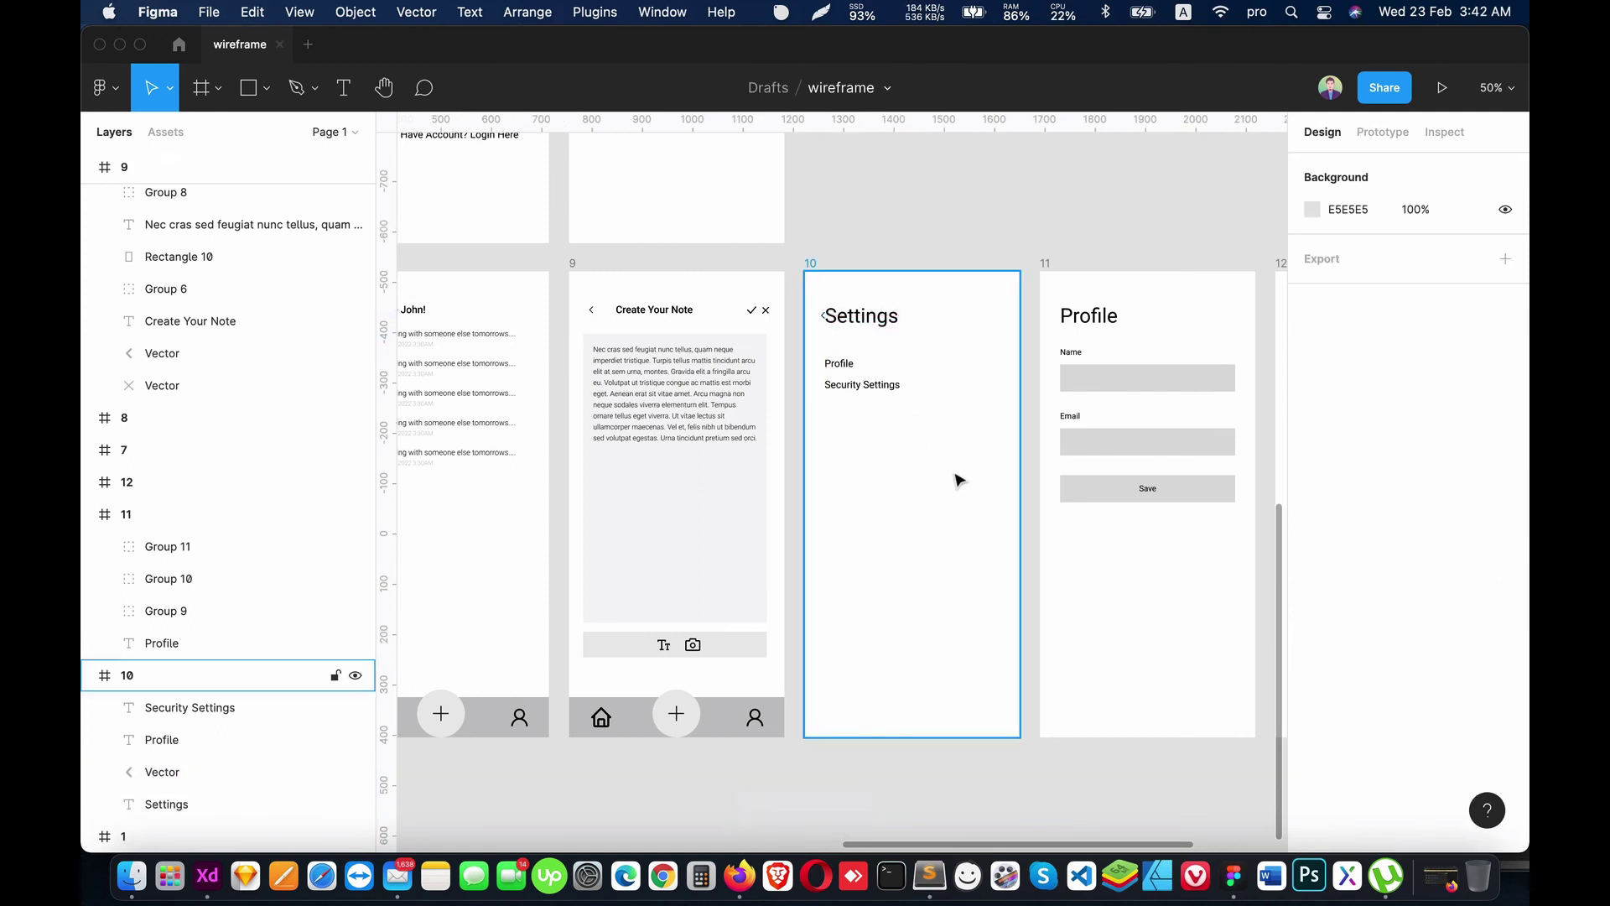
Step: Shift the Settings title right so it sits beside the back arrow
{"action": "scroll", "coordinate": [959, 478], "scroll_direction": "up", "scroll_amount": 5}
{"action": "scroll", "coordinate": [950, 498], "scroll_direction": "up", "scroll_amount": 5}
{"action": "left_click", "coordinate": [796, 342]}
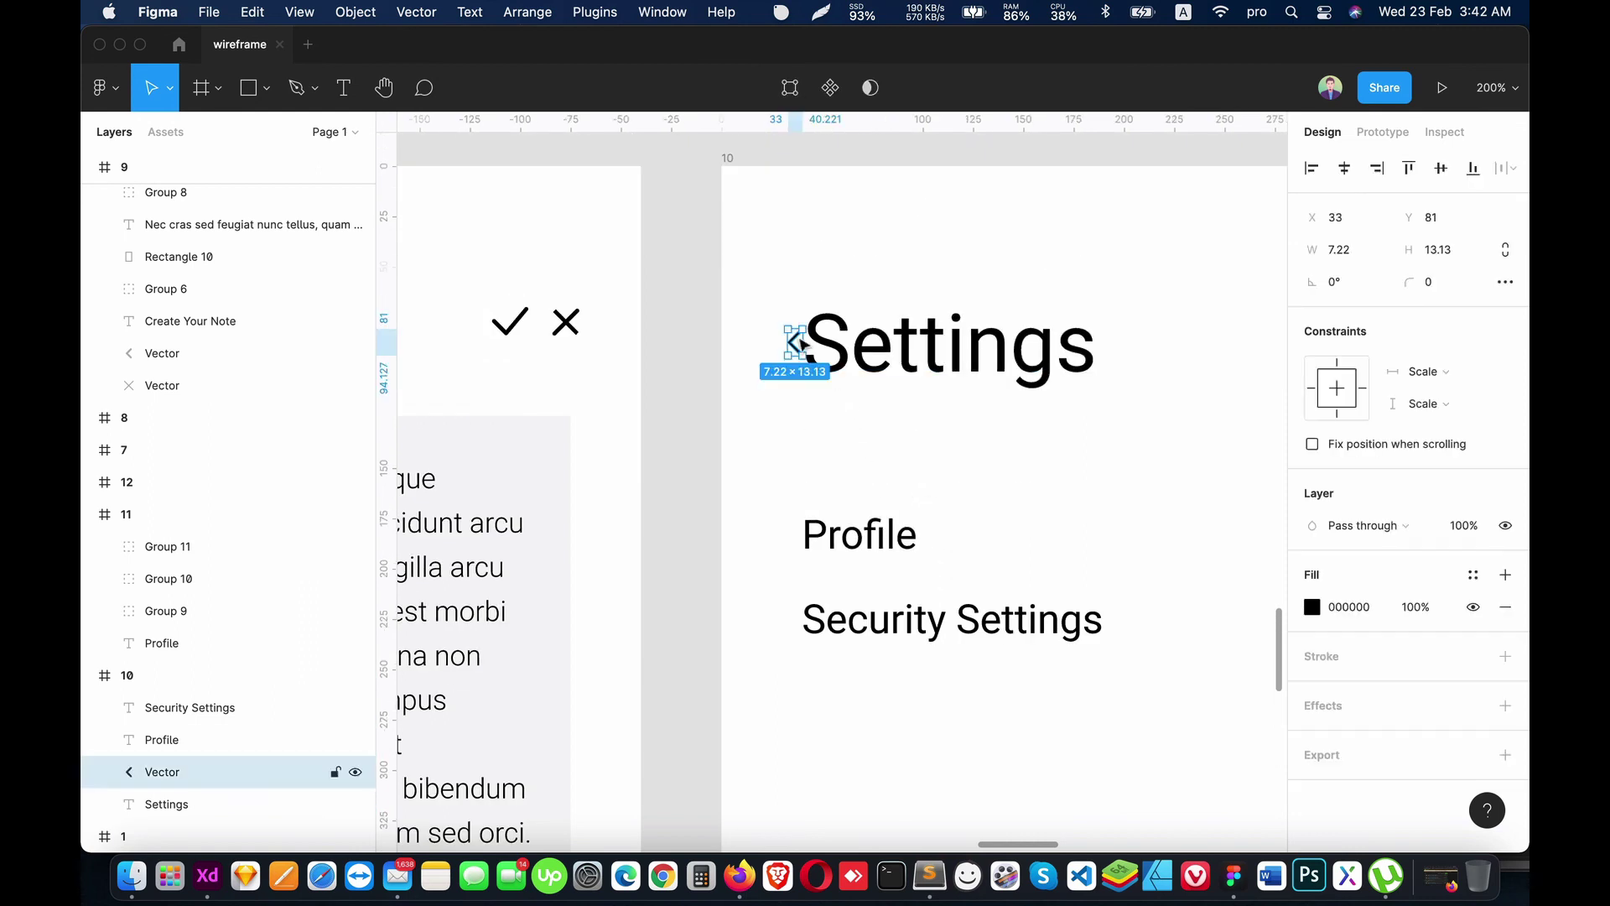
{"action": "left_click", "coordinate": [905, 352]}
{"action": "left_click_drag", "start_coordinate": [948, 361], "coordinate": [934, 360]}
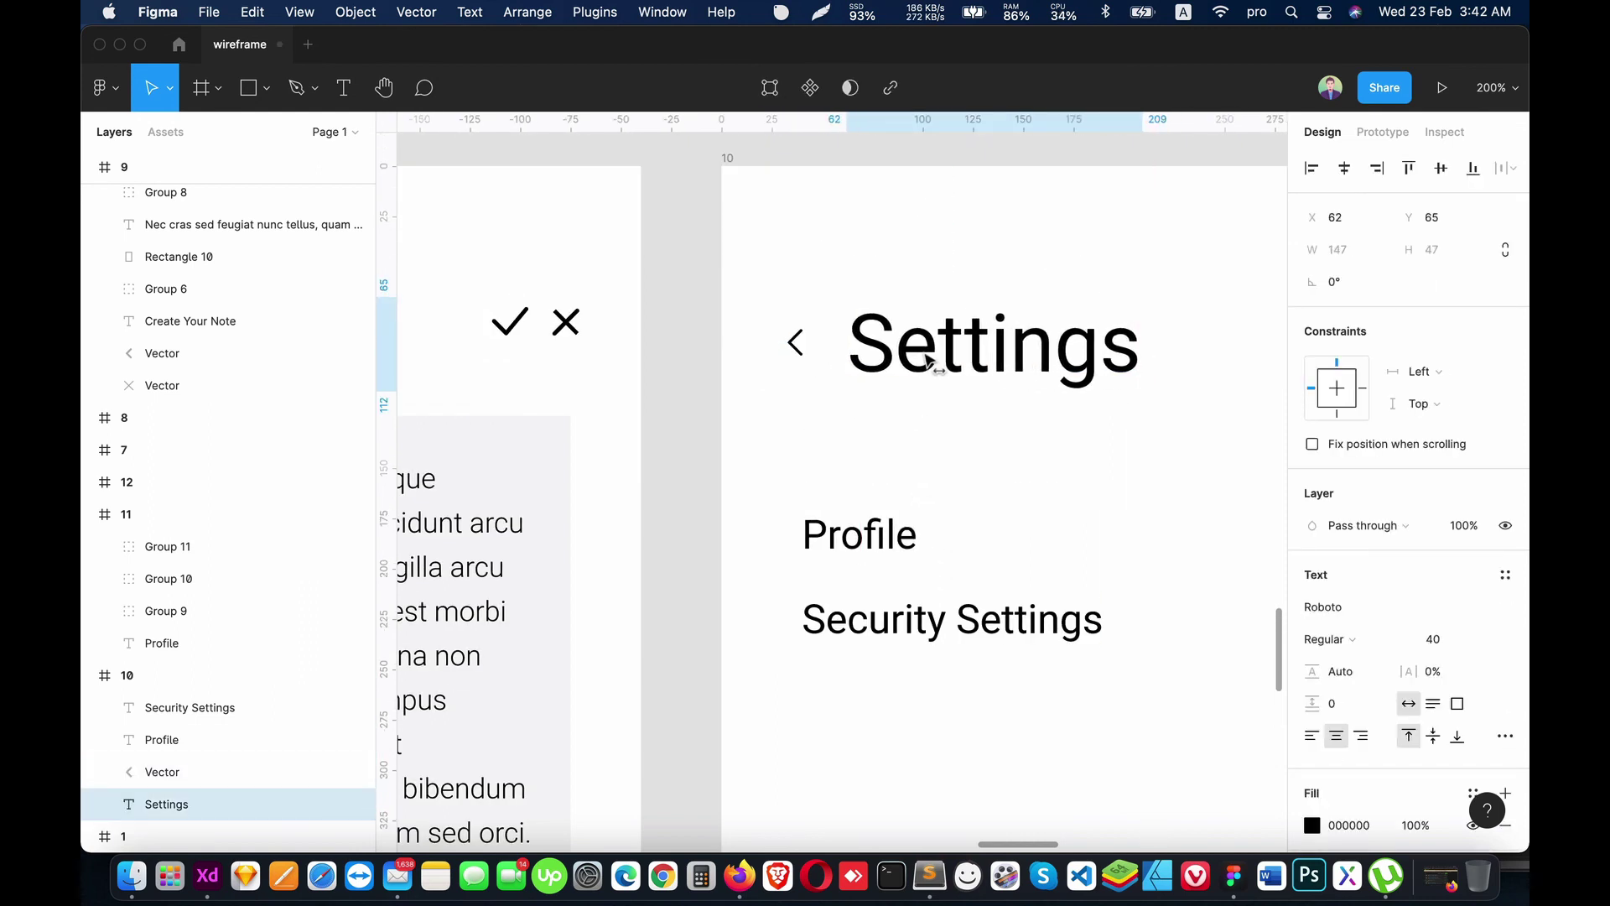
{"action": "left_click", "coordinate": [799, 346]}
Step: Paste a back arrow into the Profile frame and align the Profile title beside it
{"action": "scroll", "coordinate": [962, 431], "scroll_direction": "right", "scroll_amount": 5}
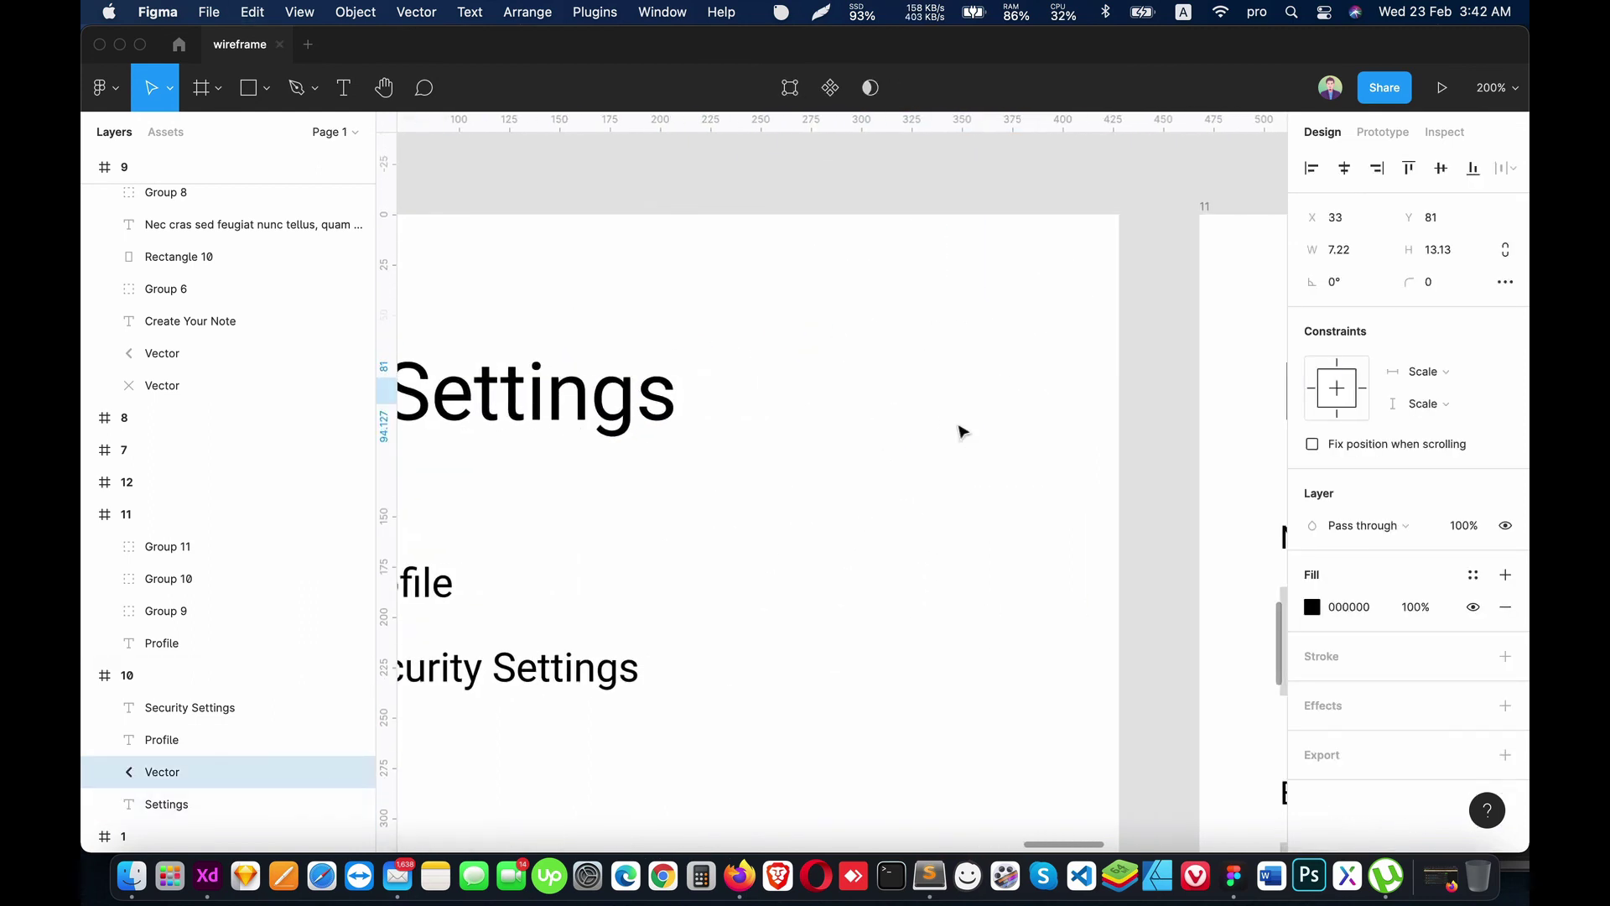
{"action": "left_click_drag", "start_coordinate": [1173, 399], "coordinate": [812, 416]}
{"action": "left_click", "coordinate": [962, 413]}
{"action": "key", "text": "super+v"}
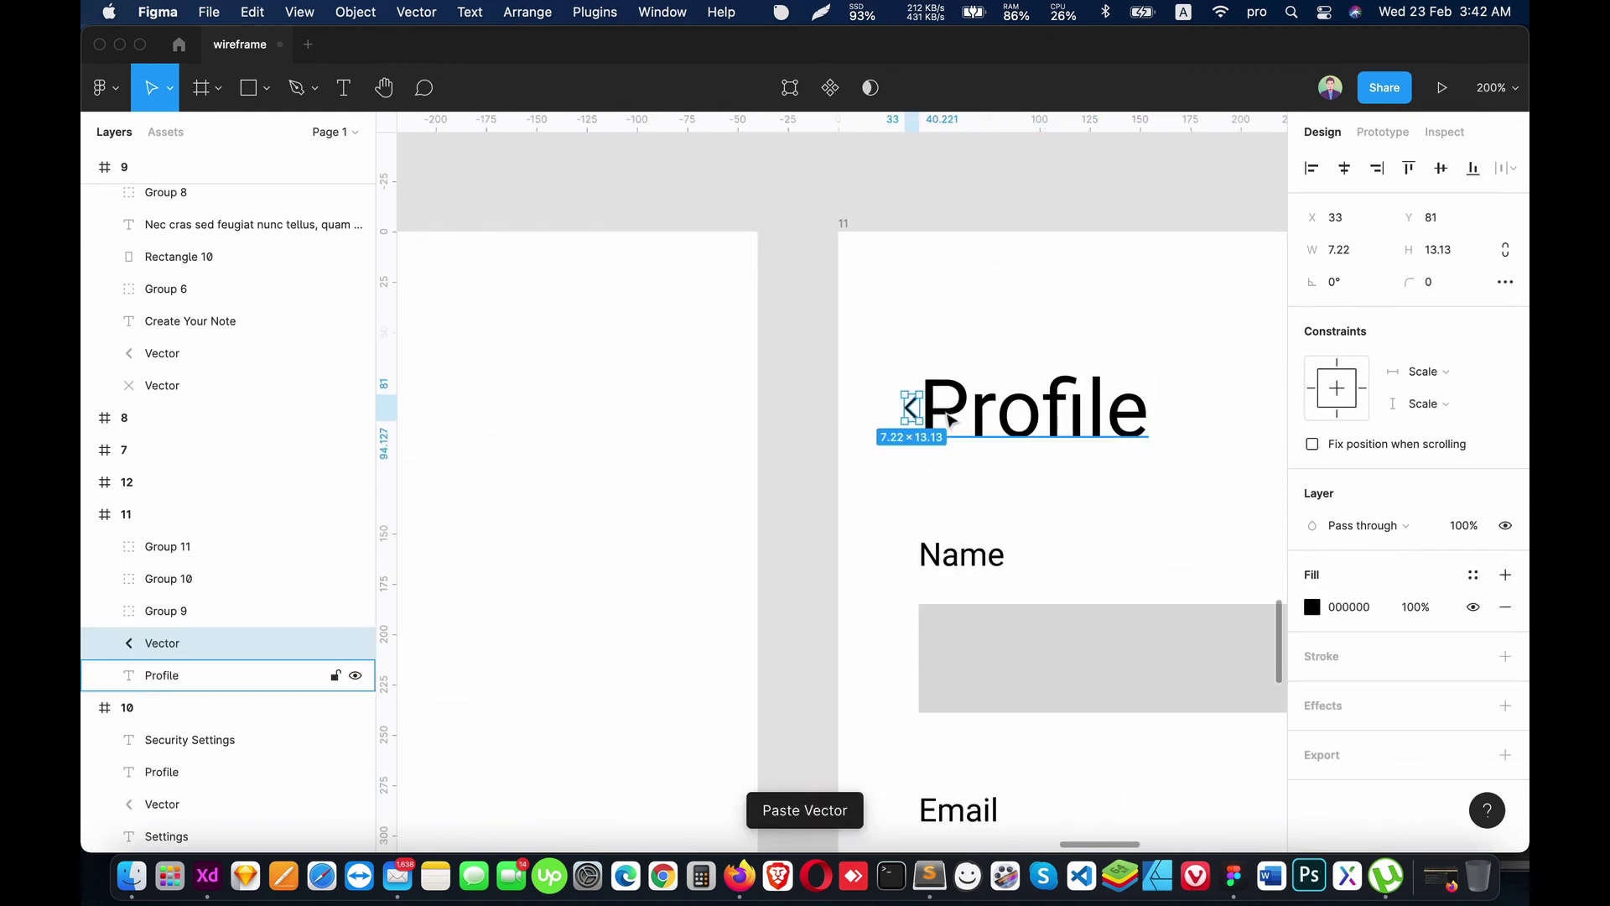
{"action": "left_click", "coordinate": [962, 411]}
{"action": "left_click_drag", "start_coordinate": [962, 411], "coordinate": [1038, 413]}
{"action": "left_click", "coordinate": [914, 408]}
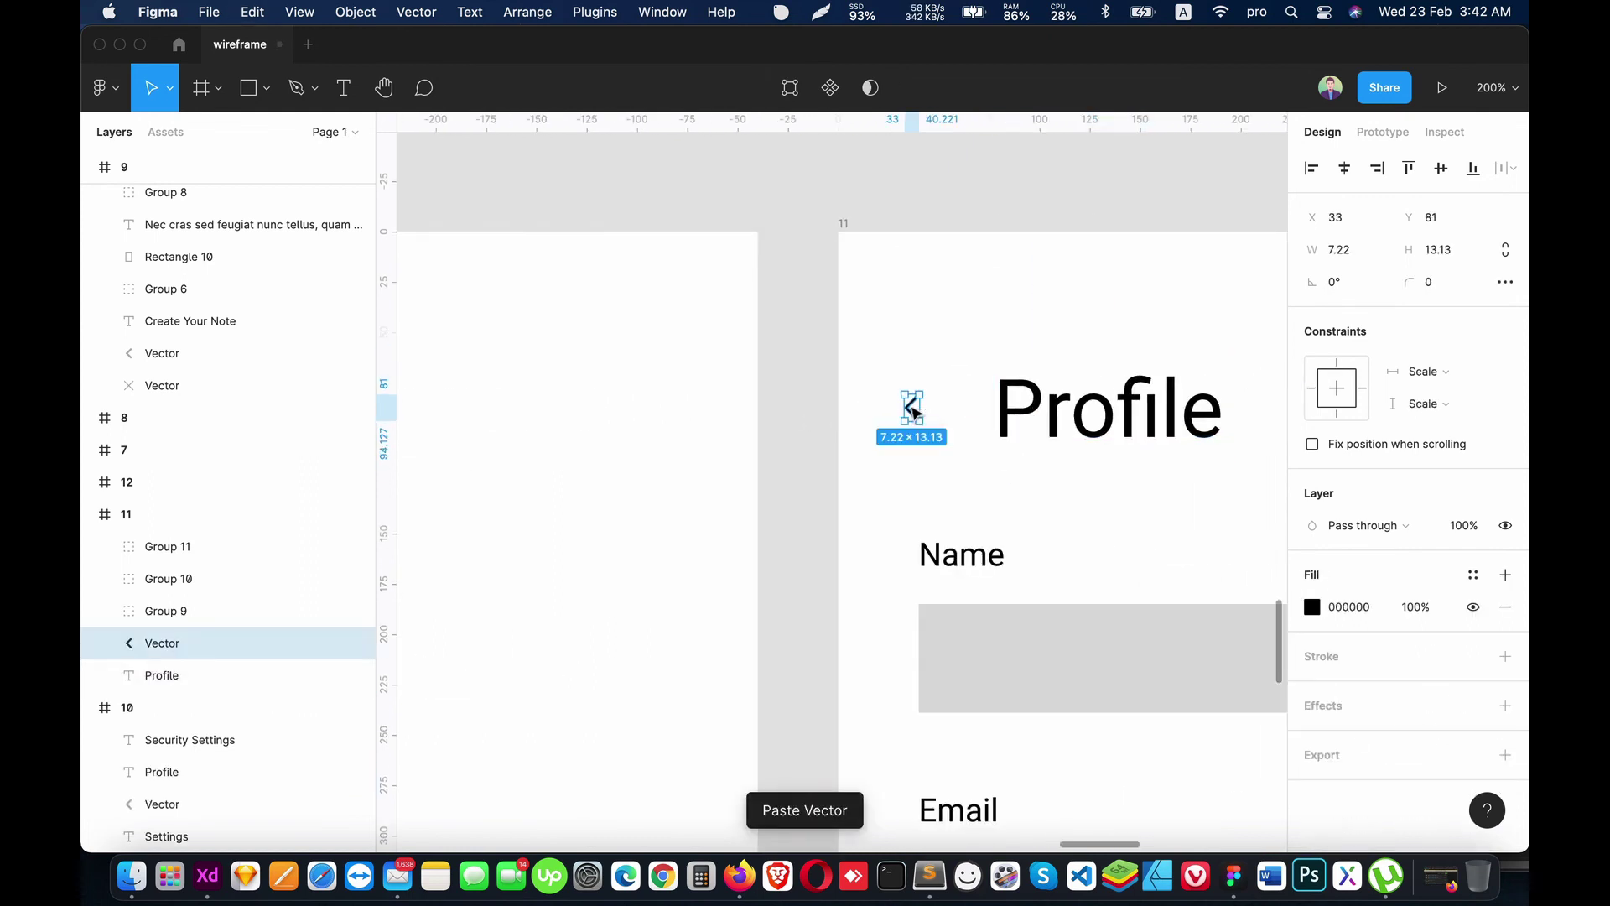
{"action": "left_click_drag", "start_coordinate": [914, 409], "coordinate": [928, 412]}
{"action": "left_click", "coordinate": [162, 675]}
{"action": "left_click_drag", "start_coordinate": [1107, 411], "coordinate": [1077, 411]}
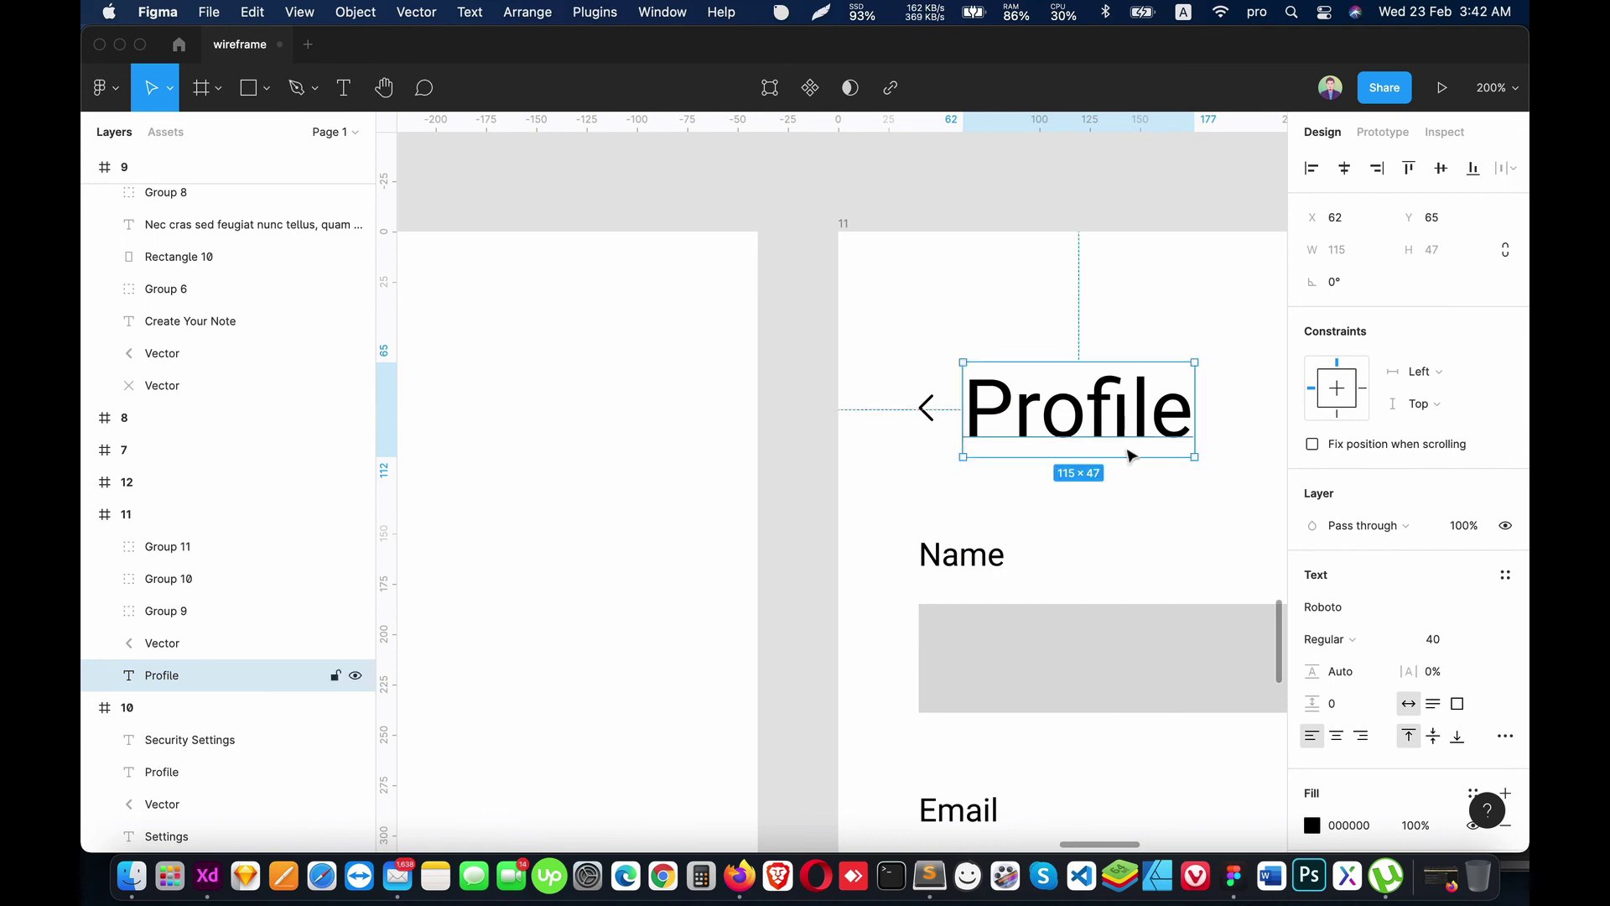
Step: Paste a back arrow beside the Security Settings title in frame 12
{"action": "scroll", "coordinate": [738, 501], "scroll_direction": "right", "scroll_amount": 6}
{"action": "scroll", "coordinate": [839, 486], "scroll_direction": "right", "scroll_amount": 6}
{"action": "scroll", "coordinate": [945, 474], "scroll_direction": "right", "scroll_amount": 1}
{"action": "left_click", "coordinate": [927, 420]}
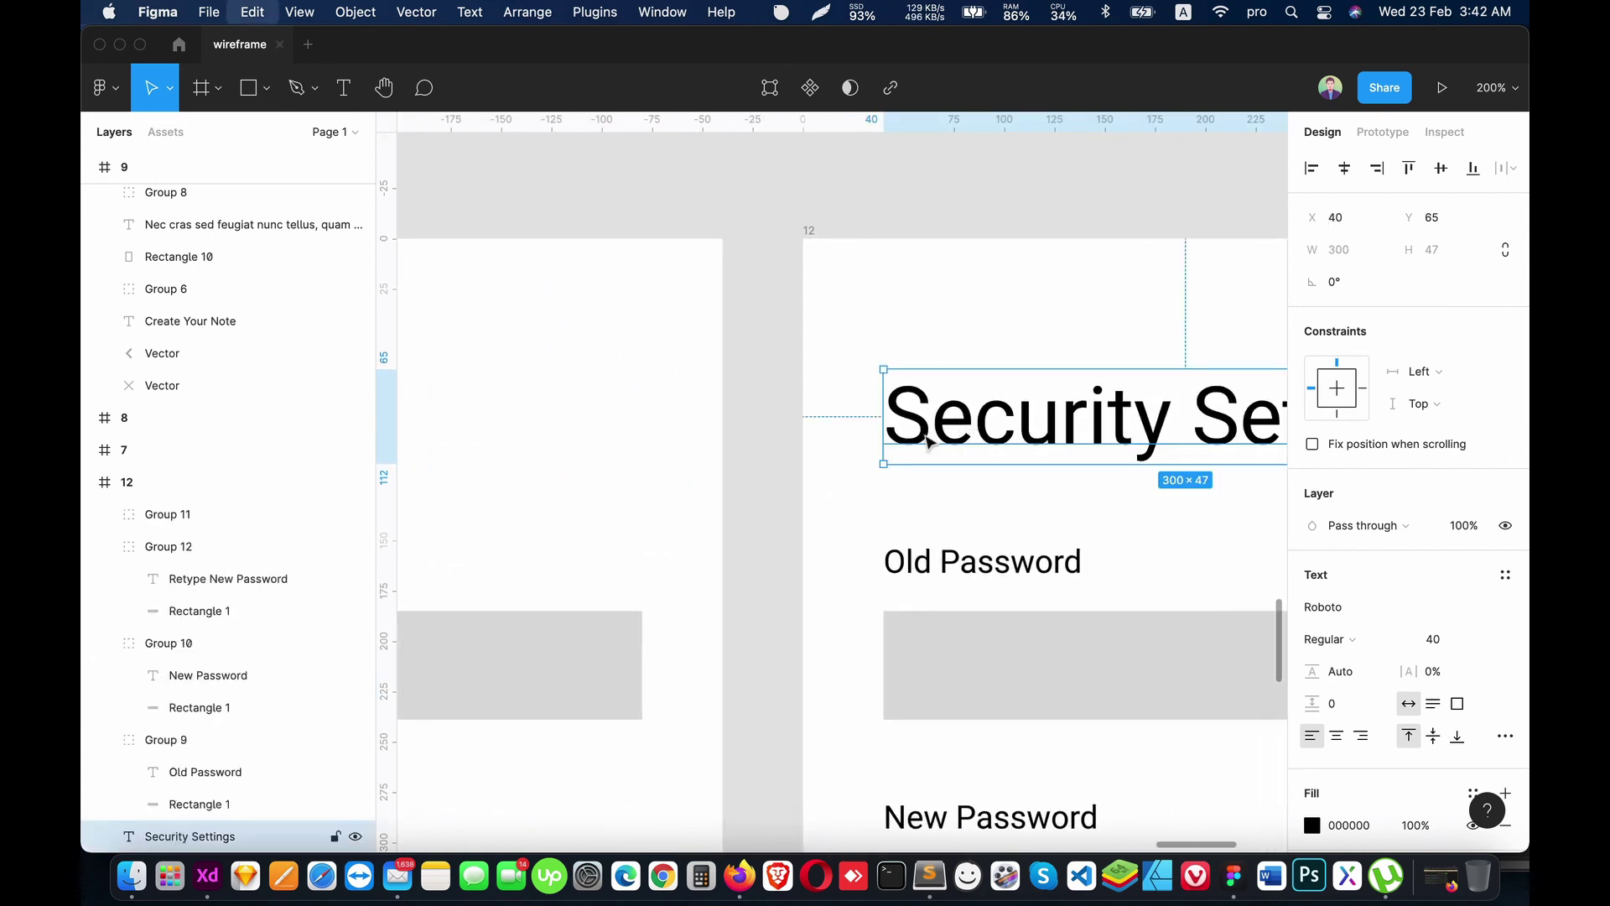
{"action": "key", "text": "super+v"}
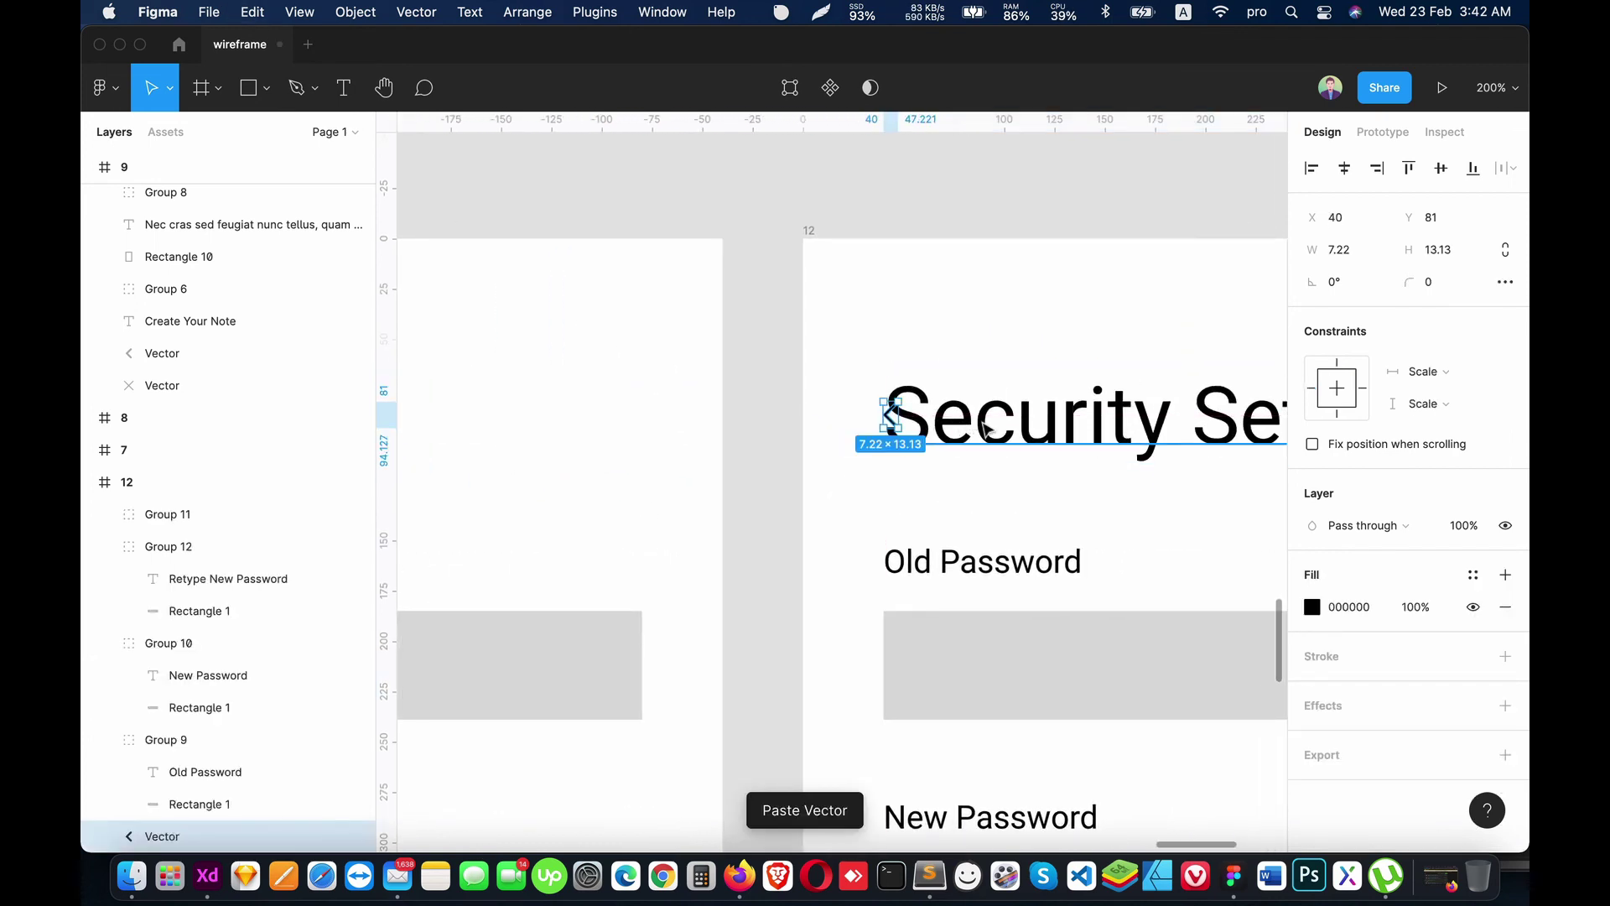
{"action": "left_click", "coordinate": [923, 419], "text": "shift"}
{"action": "mouse_move", "coordinate": [923, 420]}
{"action": "left_mouse_down"}
{"action": "mouse_move", "coordinate": [1032, 444]}
{"action": "mouse_move", "coordinate": [989, 493]}
{"action": "left_mouse_up"}
{"action": "key", "text": "super+z"}
{"action": "left_click", "coordinate": [932, 419]}
{"action": "left_click", "coordinate": [990, 493]}
{"action": "scroll", "coordinate": [990, 491], "scroll_direction": "down", "scroll_amount": 5}
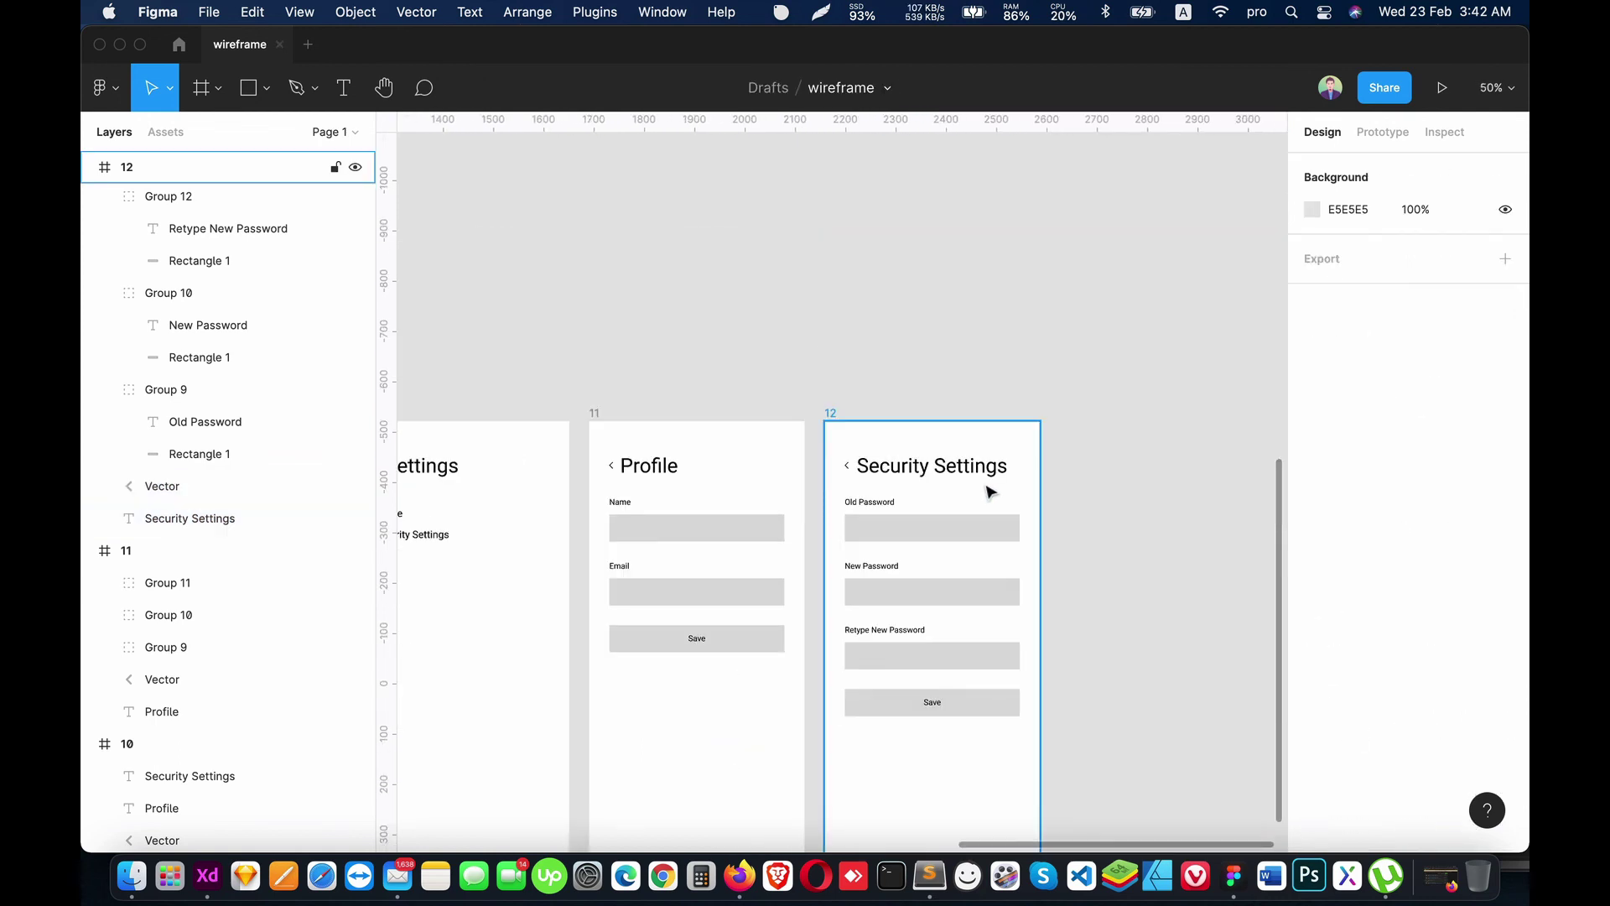
{"action": "scroll", "coordinate": [923, 419], "scroll_direction": "down", "scroll_amount": 3}
{"action": "scroll", "coordinate": [923, 420], "scroll_direction": "left", "scroll_amount": 2}
{"action": "scroll", "coordinate": [850, 356], "scroll_direction": "down", "scroll_amount": 3}
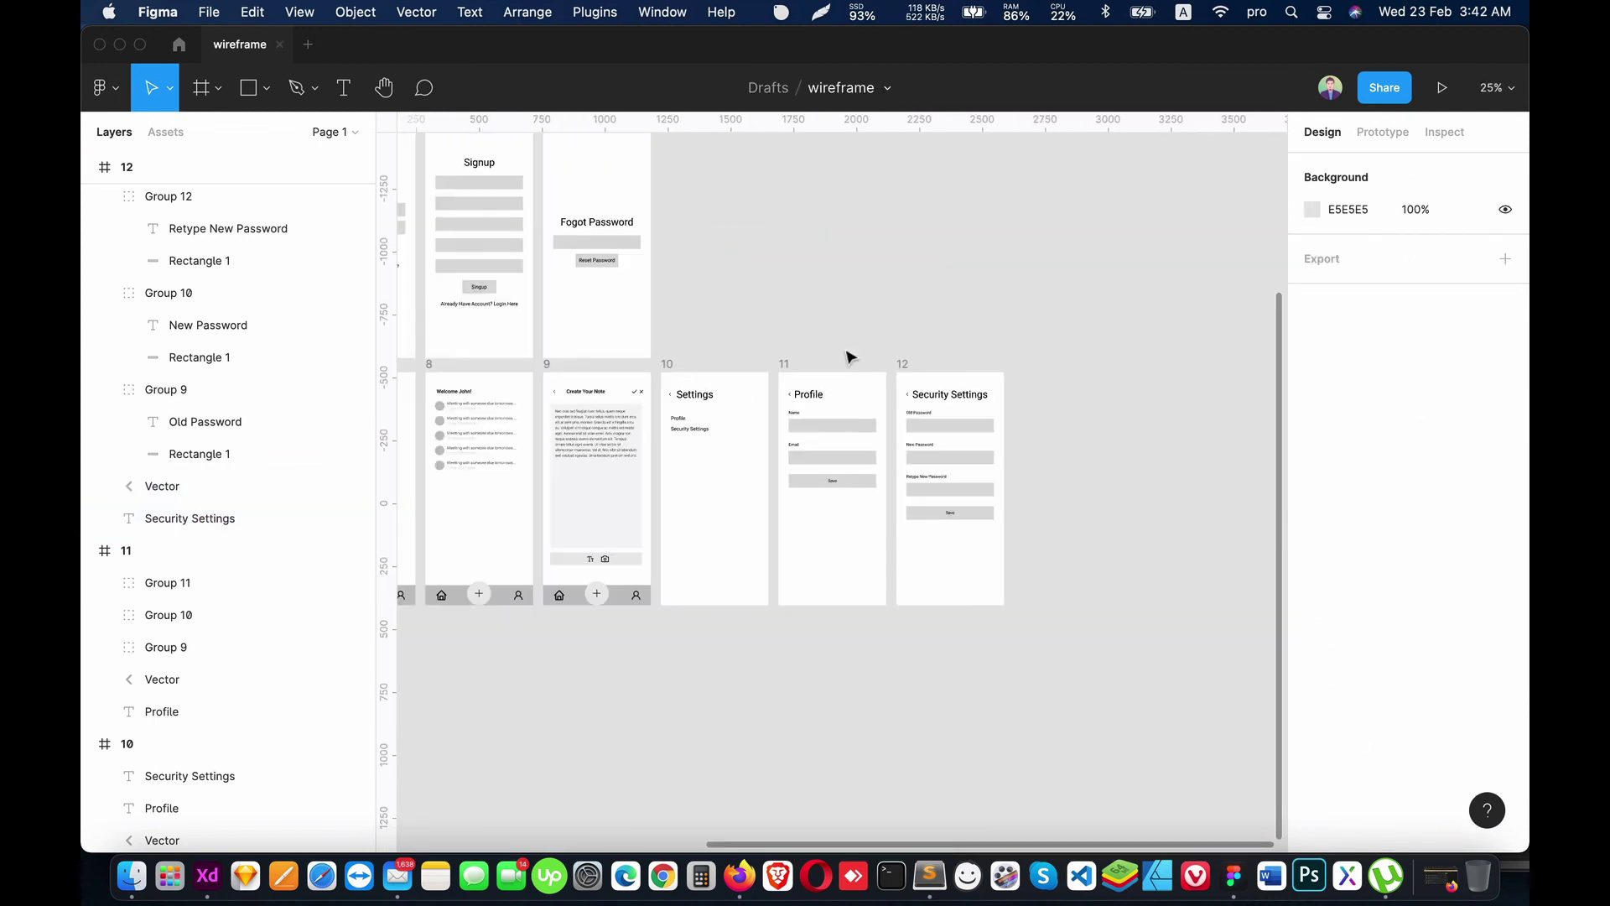
{"action": "scroll", "coordinate": [923, 436], "scroll_direction": "left", "scroll_amount": 3}
{"action": "scroll", "coordinate": [1015, 549], "scroll_direction": "up", "scroll_amount": 2}
{"action": "scroll", "coordinate": [964, 582], "scroll_direction": "up", "scroll_amount": 5}
{"action": "scroll", "coordinate": [931, 579], "scroll_direction": "down", "scroll_amount": 5}
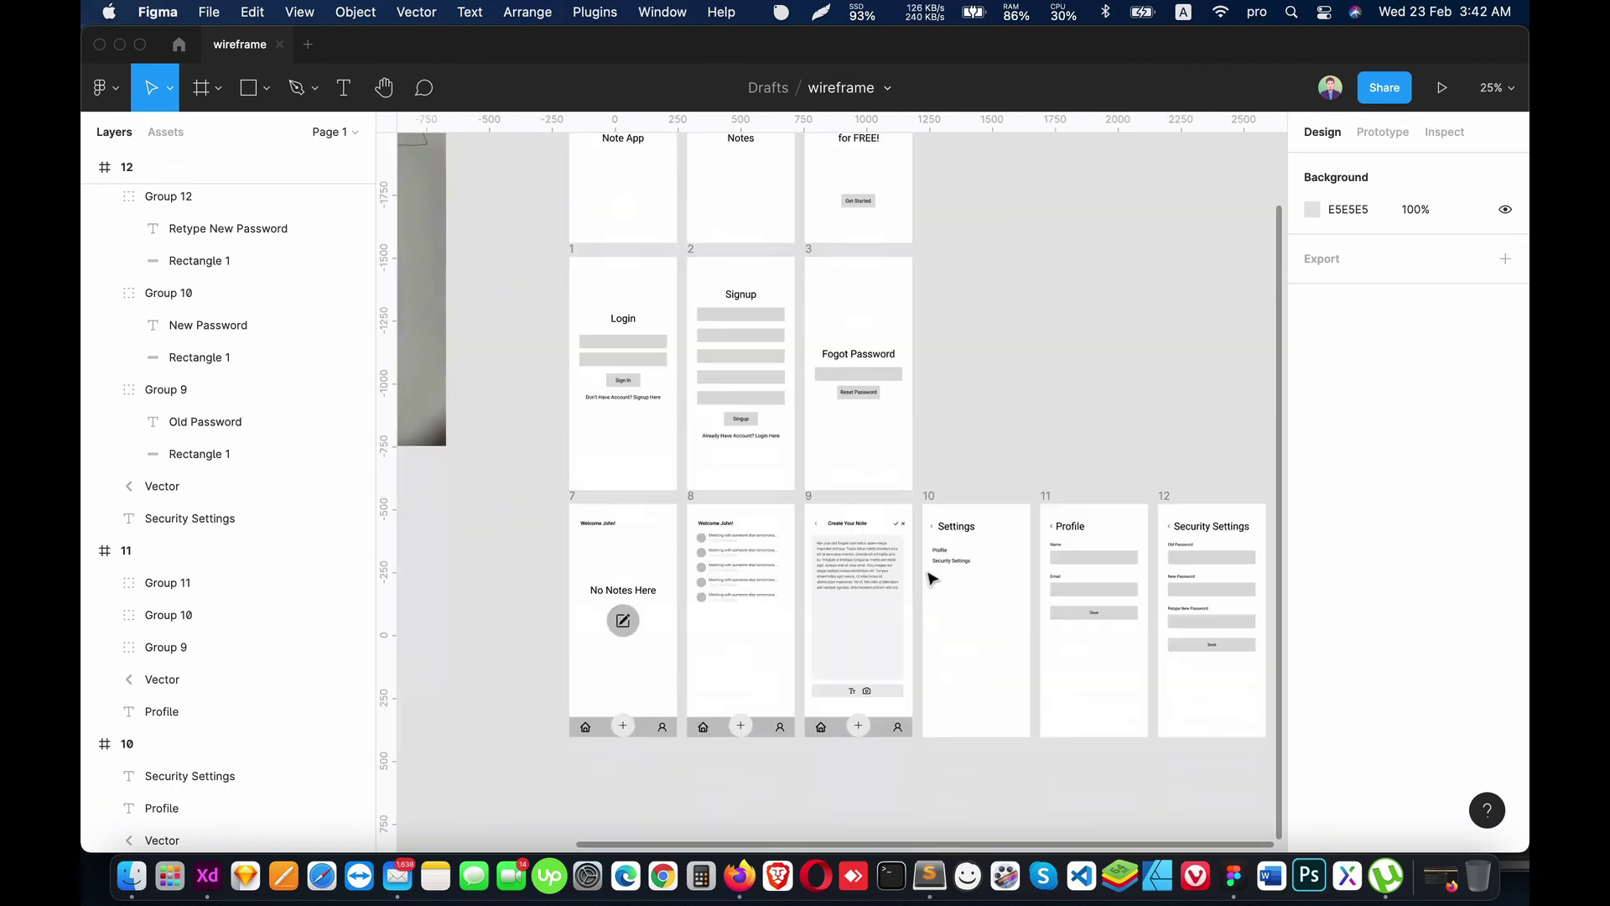
{"action": "scroll", "coordinate": [933, 577], "scroll_direction": "up", "scroll_amount": 2}
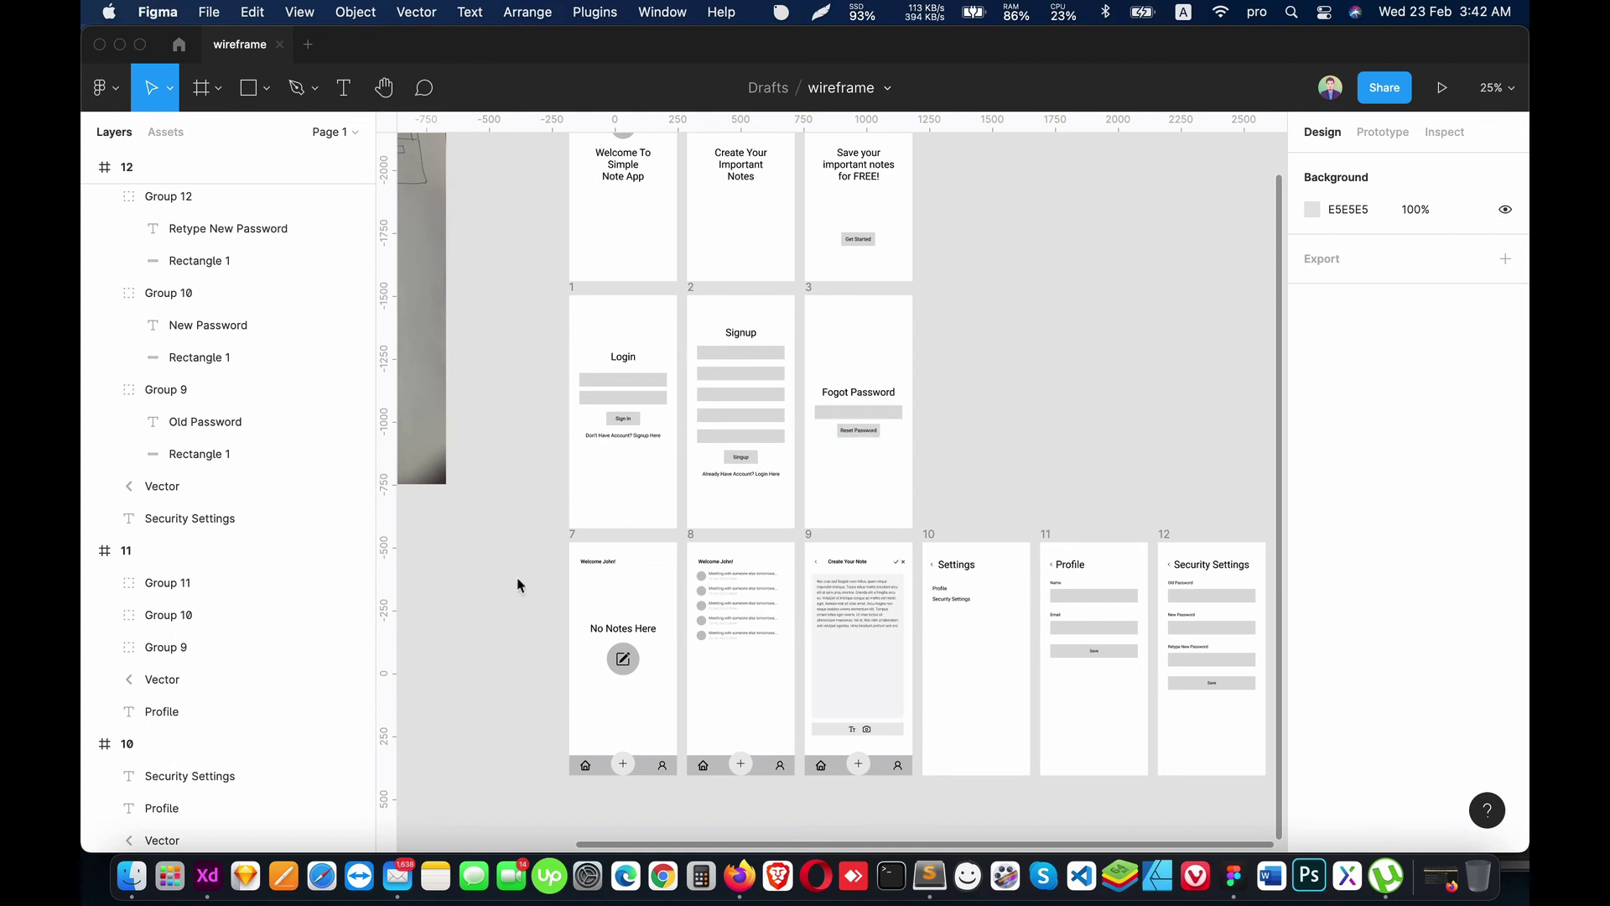
{"action": "scroll", "coordinate": [923, 578], "scroll_direction": "down", "scroll_amount": 5}
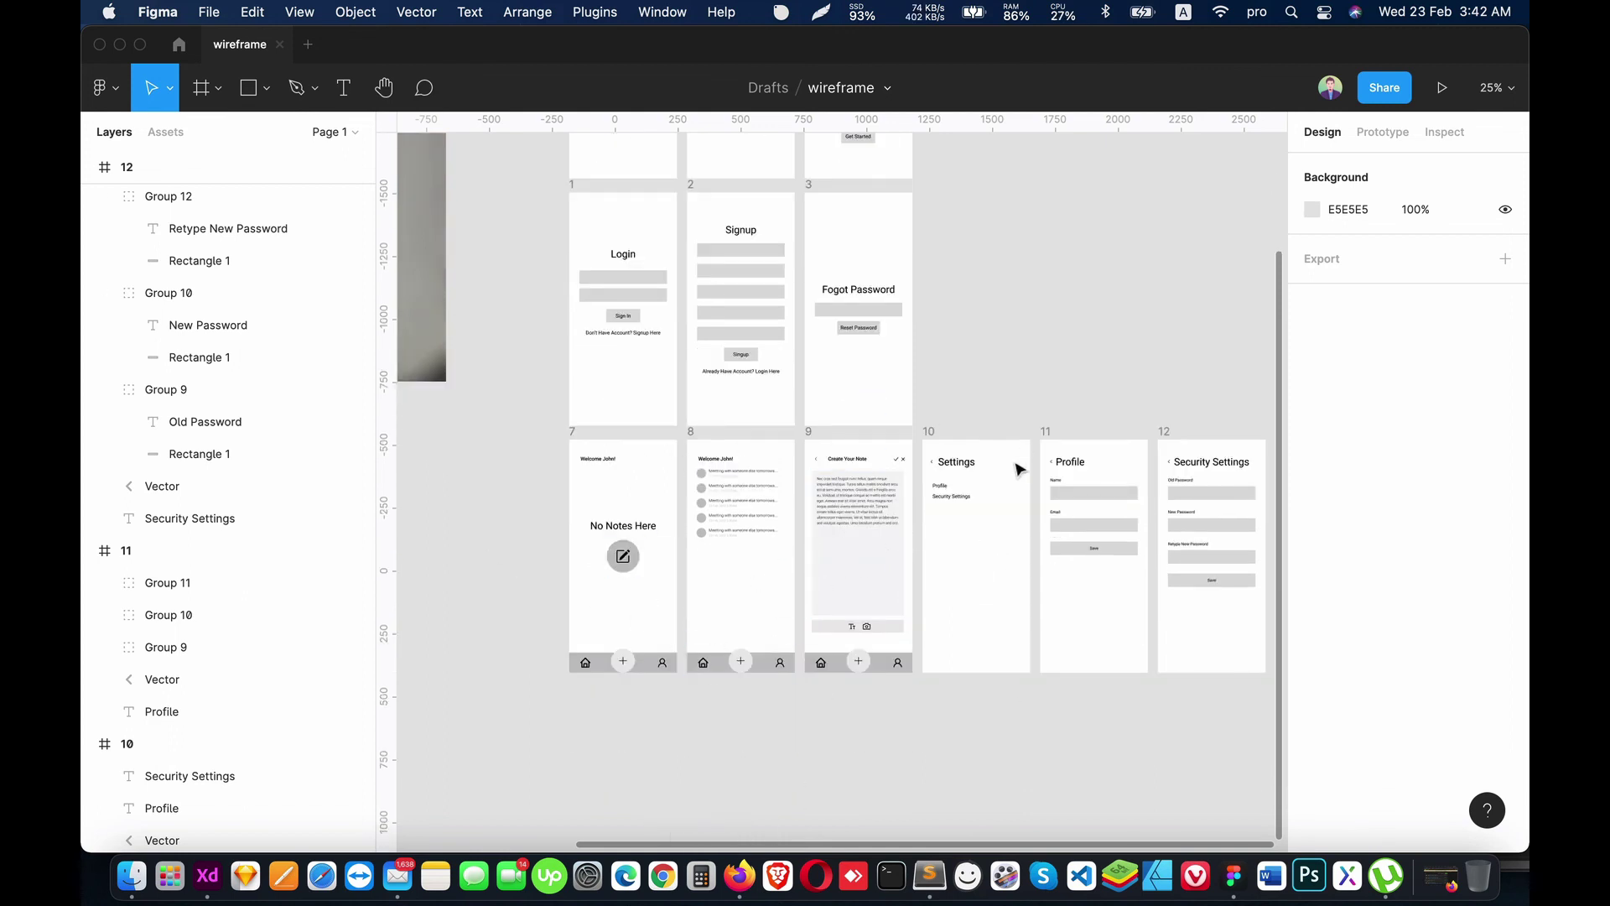